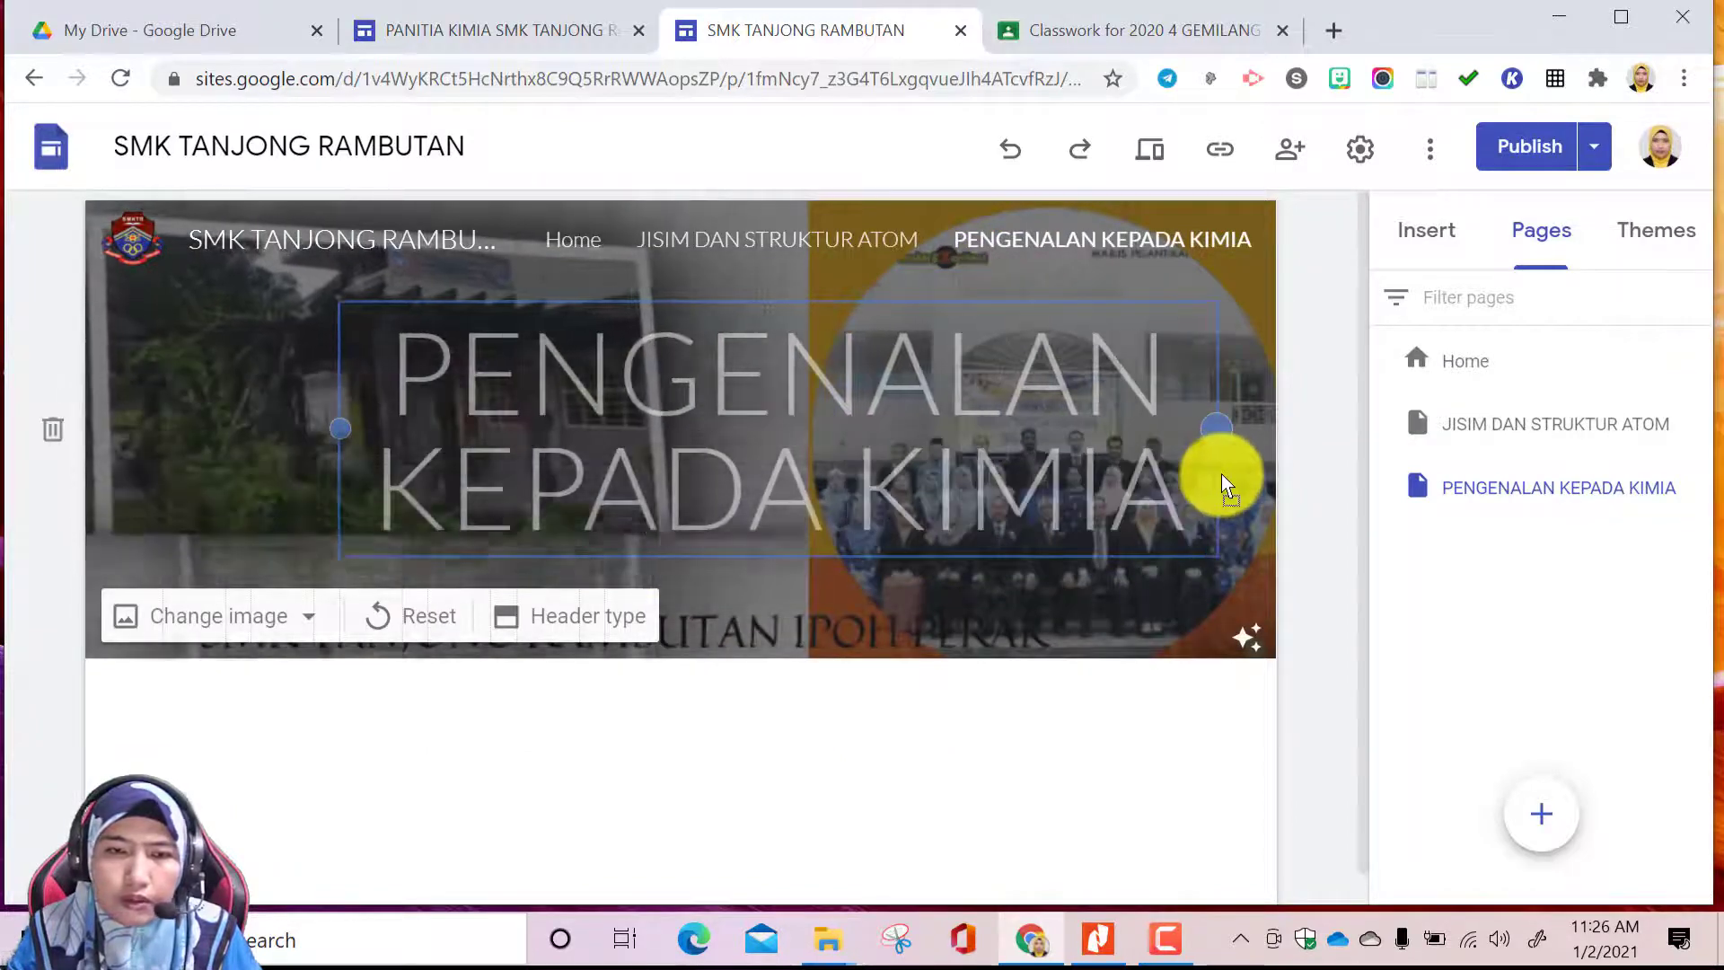
Centre the title box in the PENGENALAN KEPADA KIMIA banner and reorder that page above JISIM DAN STRUKTUR ATOM in the page list
click(1241, 353)
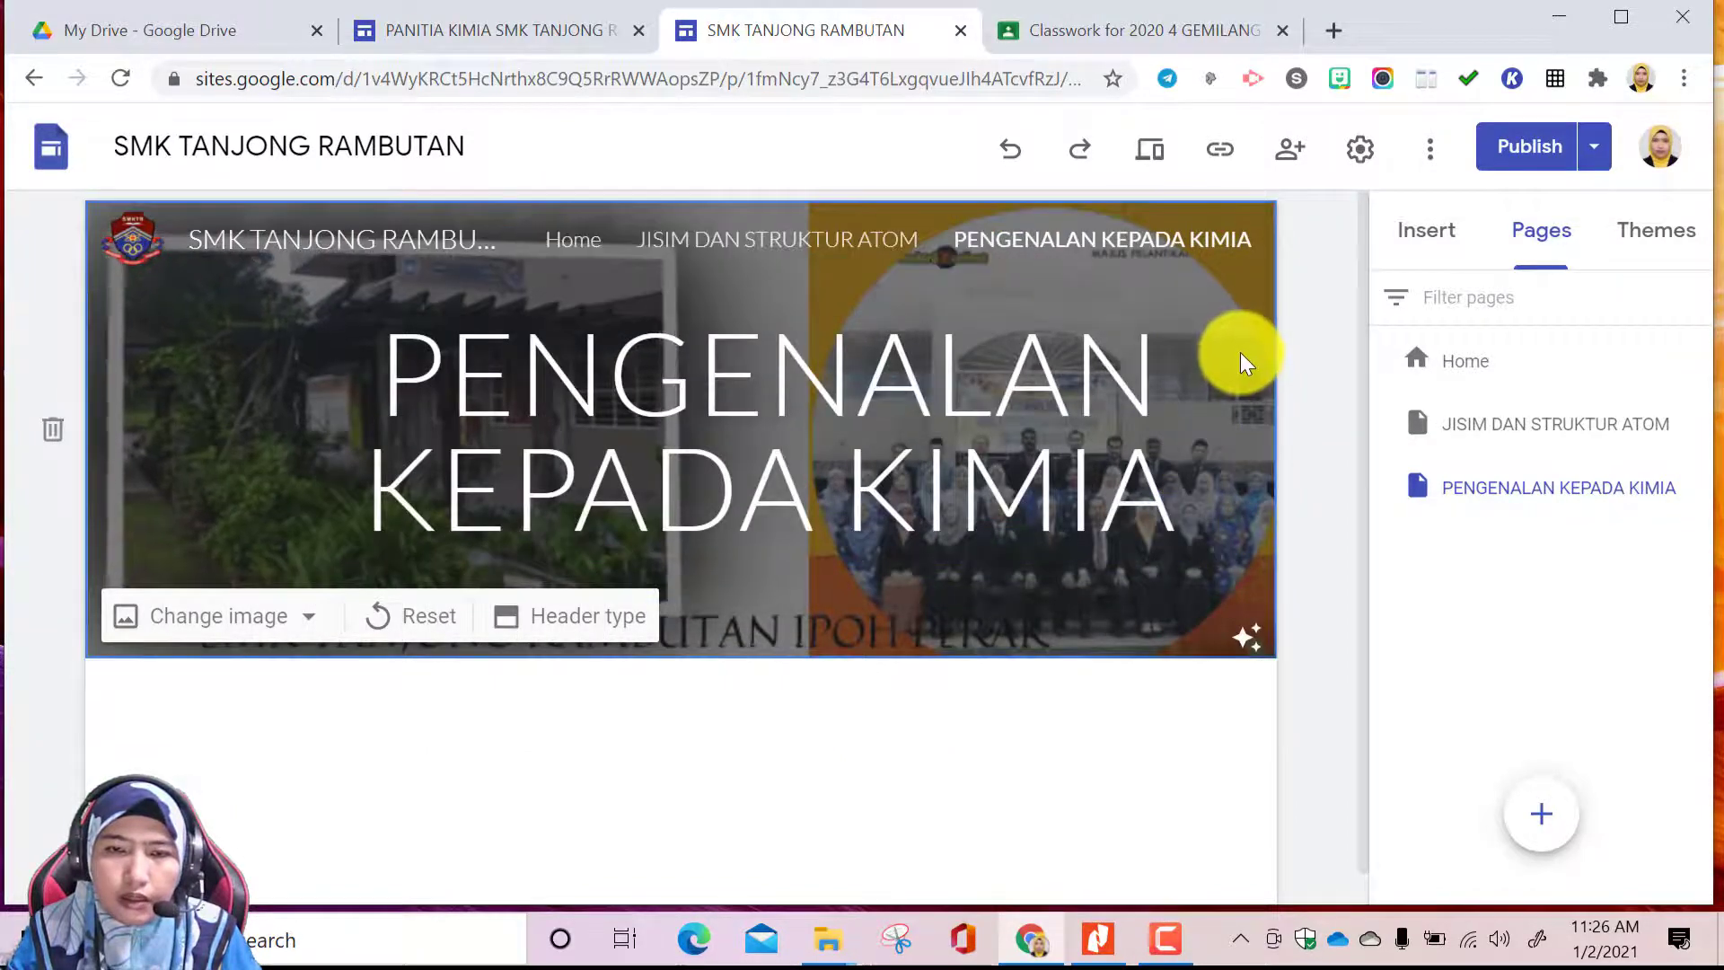
click(1043, 385)
click(1043, 301)
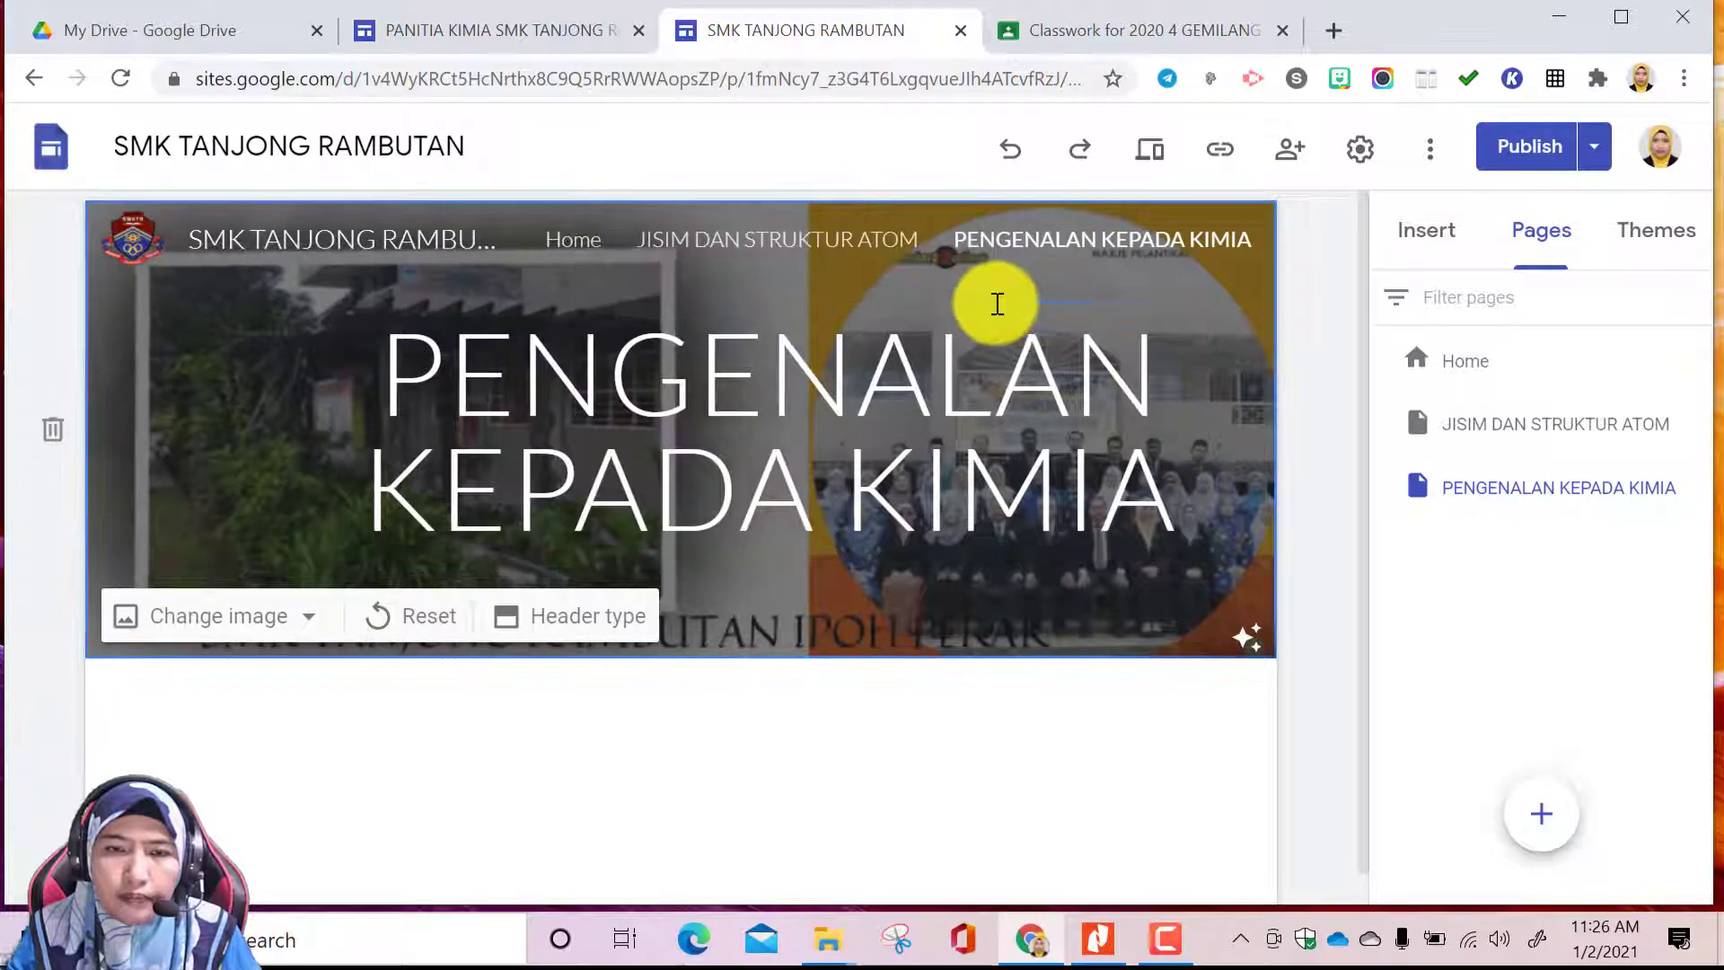
drag(763, 307, 715, 296)
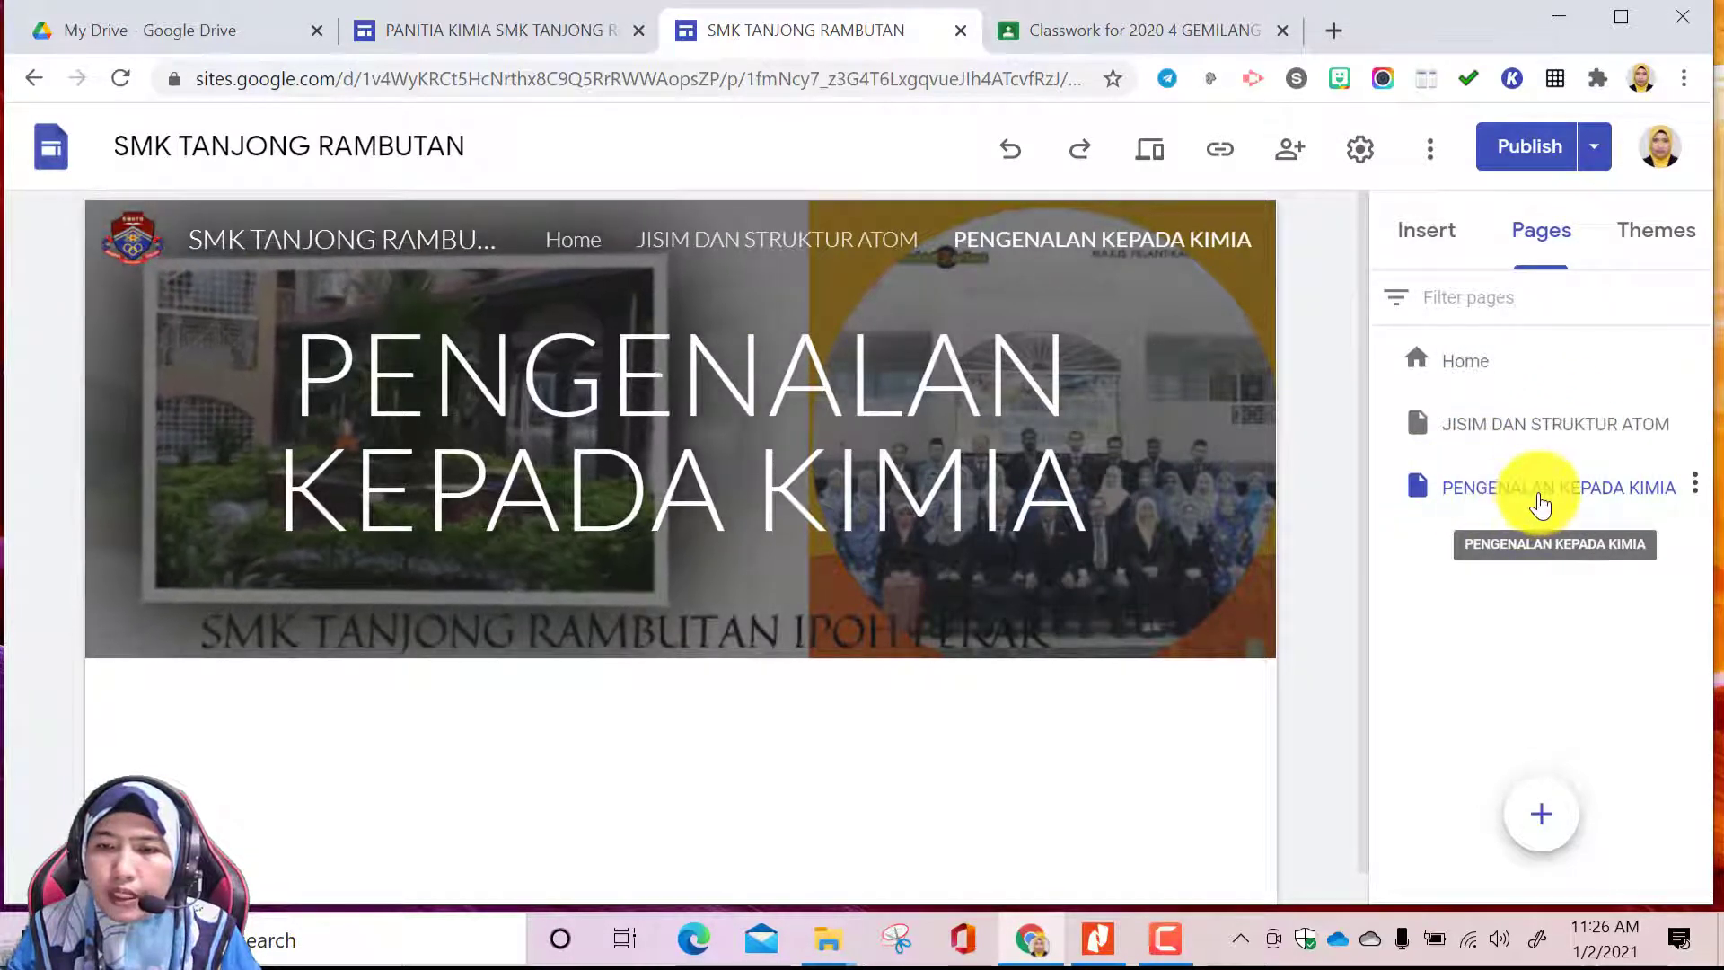
drag(1559, 487, 1423, 378)
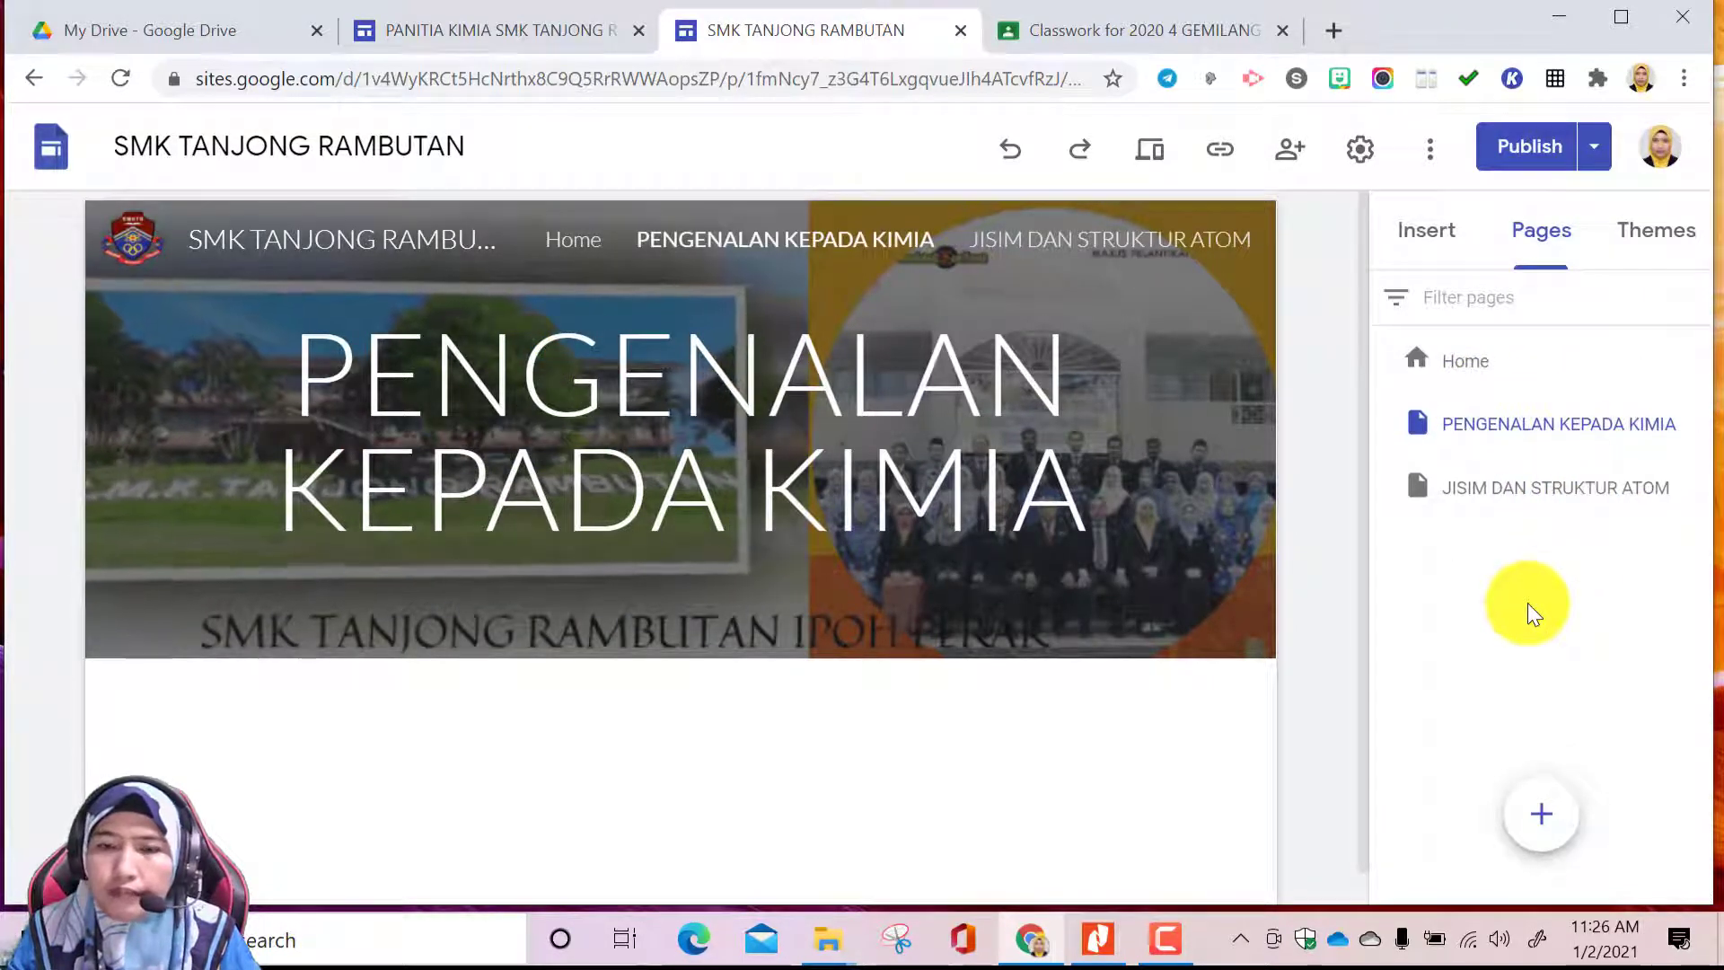
Check the topic names in the navigation of the PANITIA KIMIA SMKTR site and close that site
mouse_move(1556, 839)
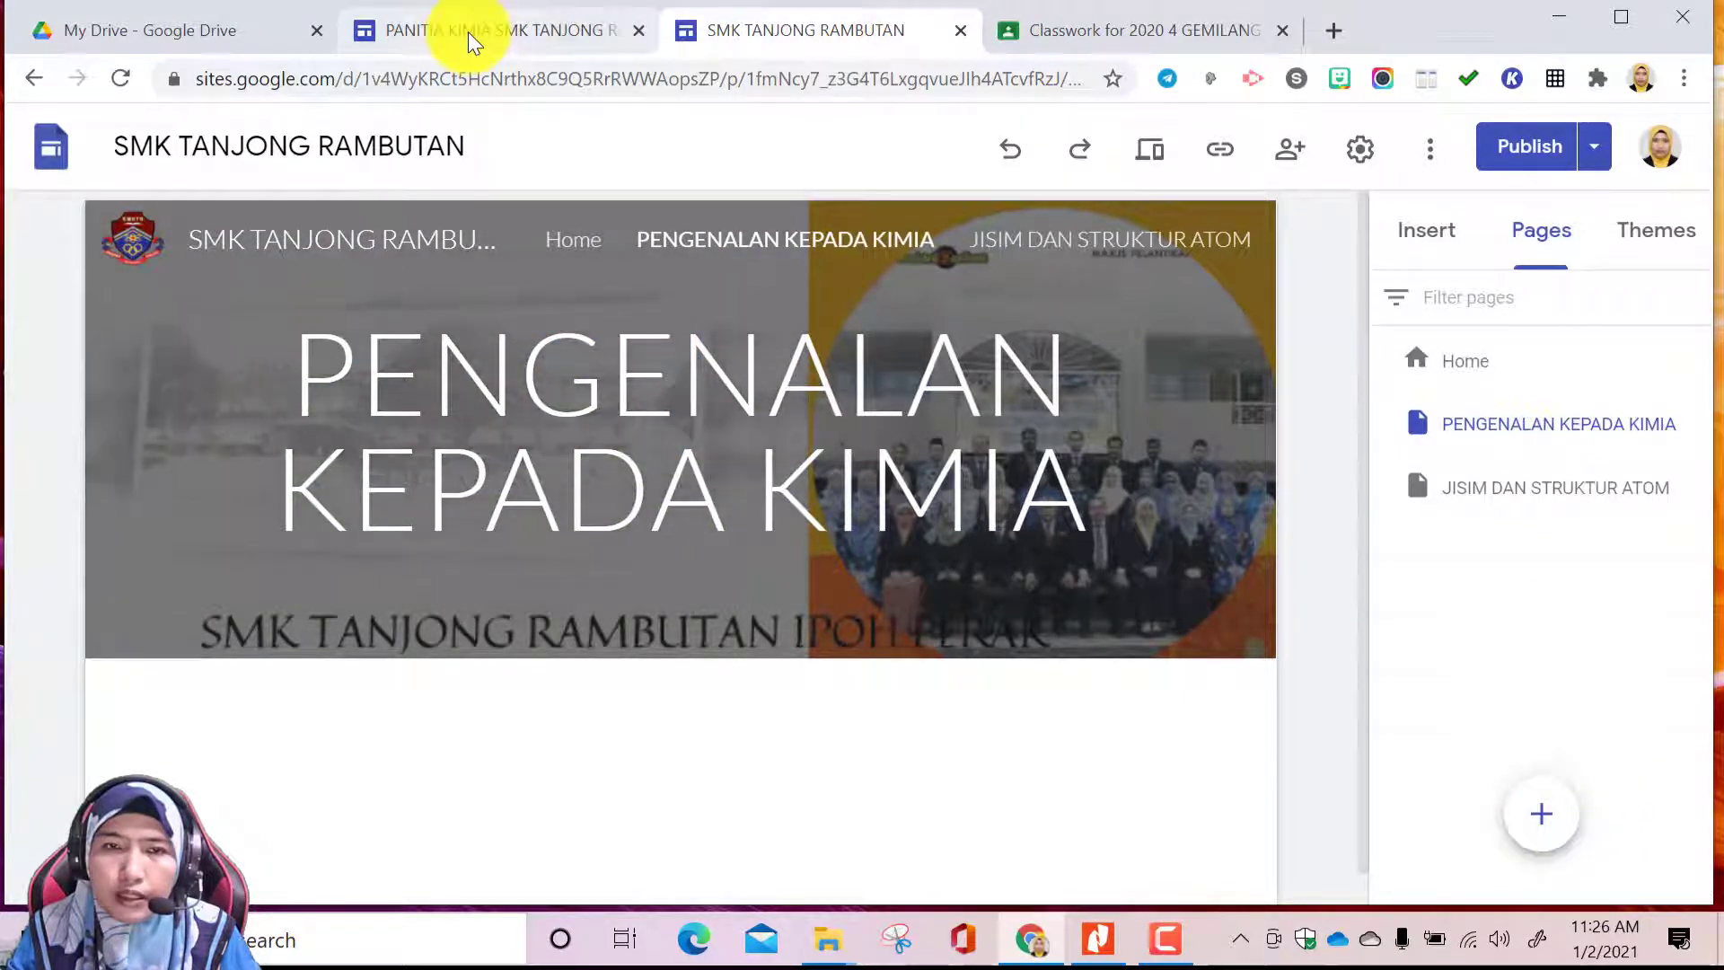
click(467, 31)
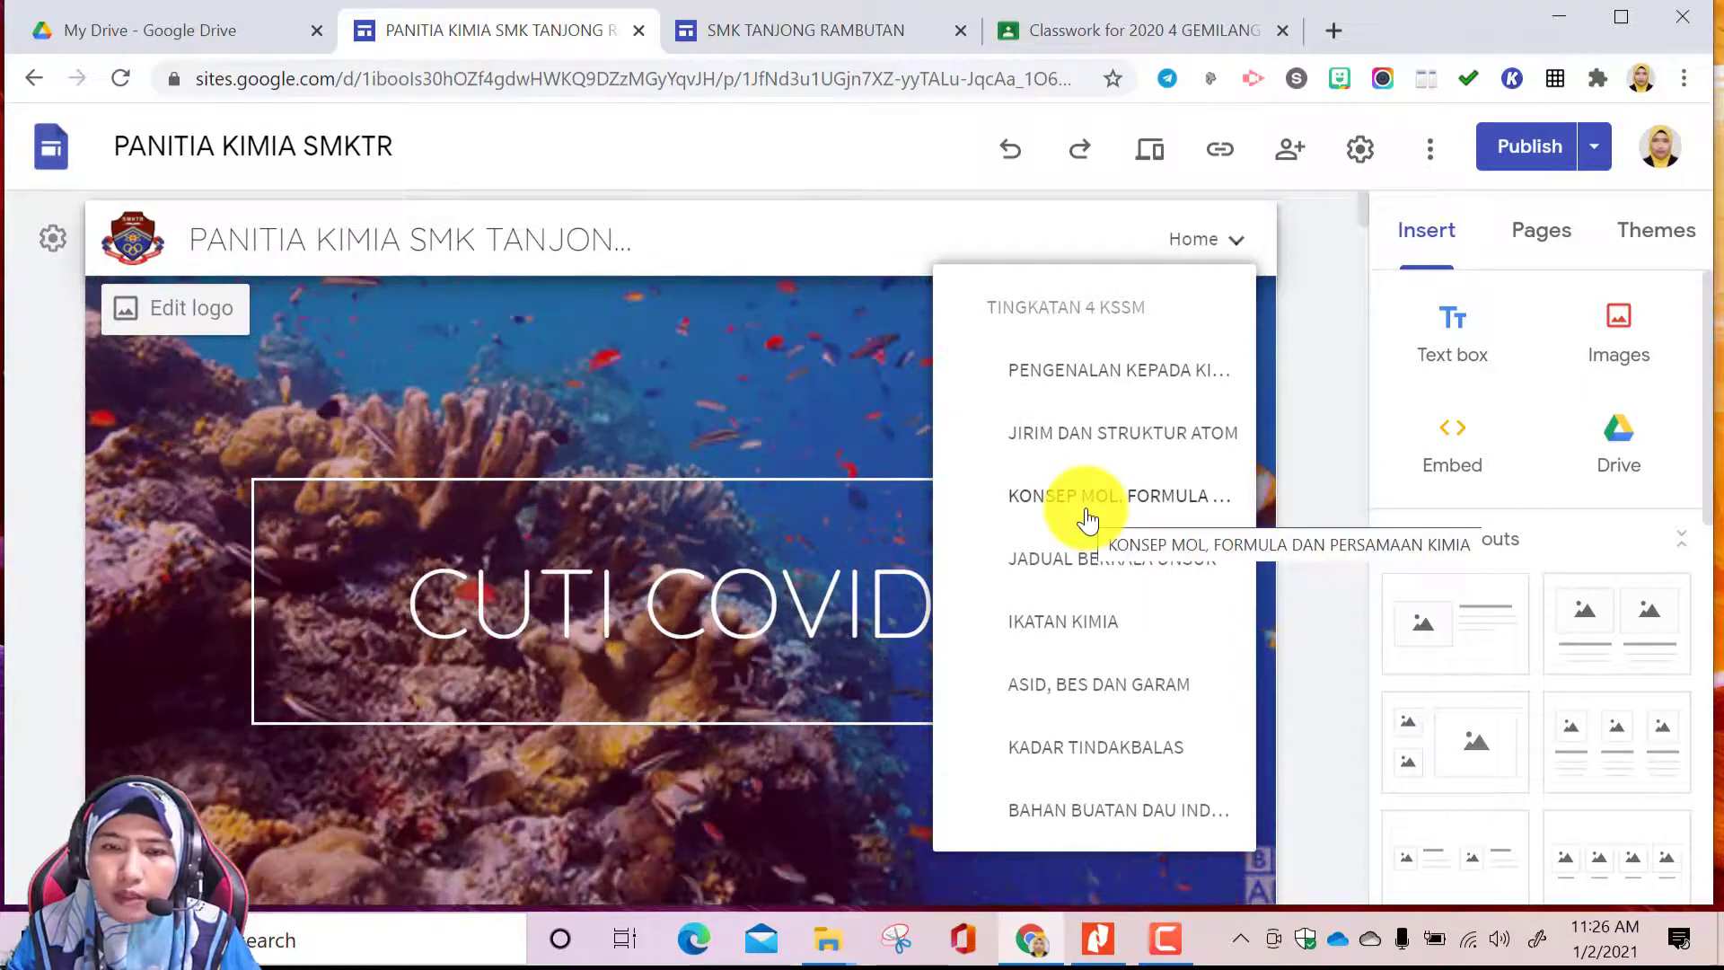
click(640, 30)
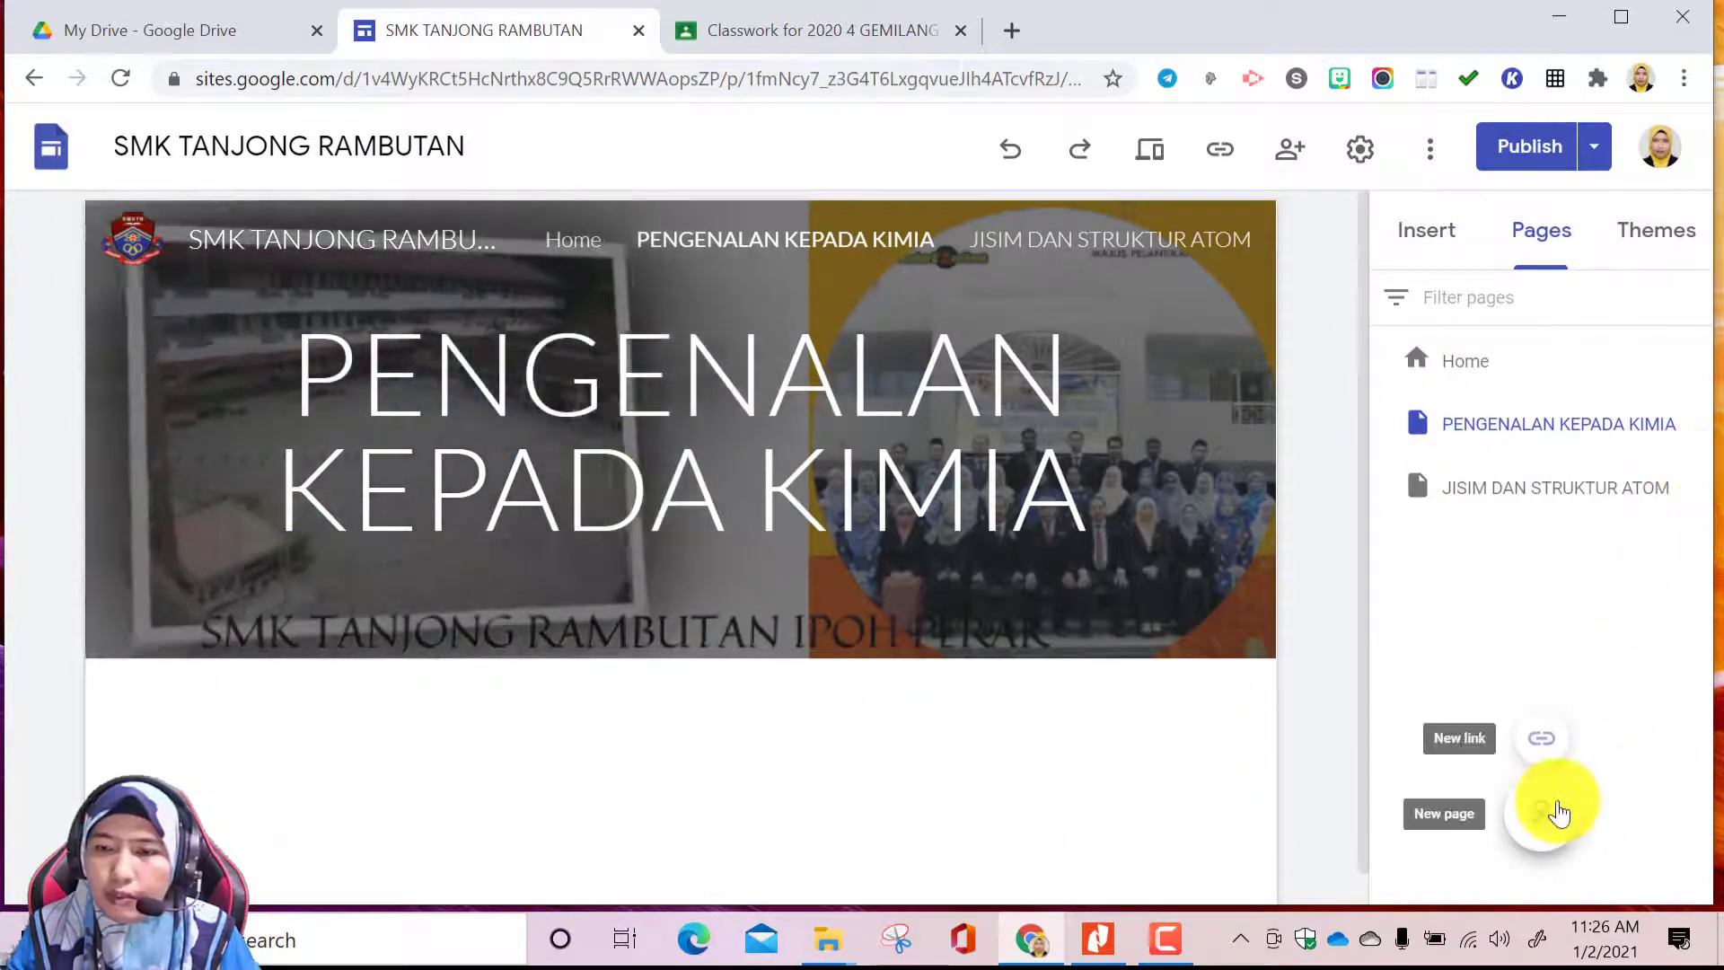
Add a new page named KONSEP MOL, FORMULA DAN PERSAMAAN KIMIA
click(1542, 813)
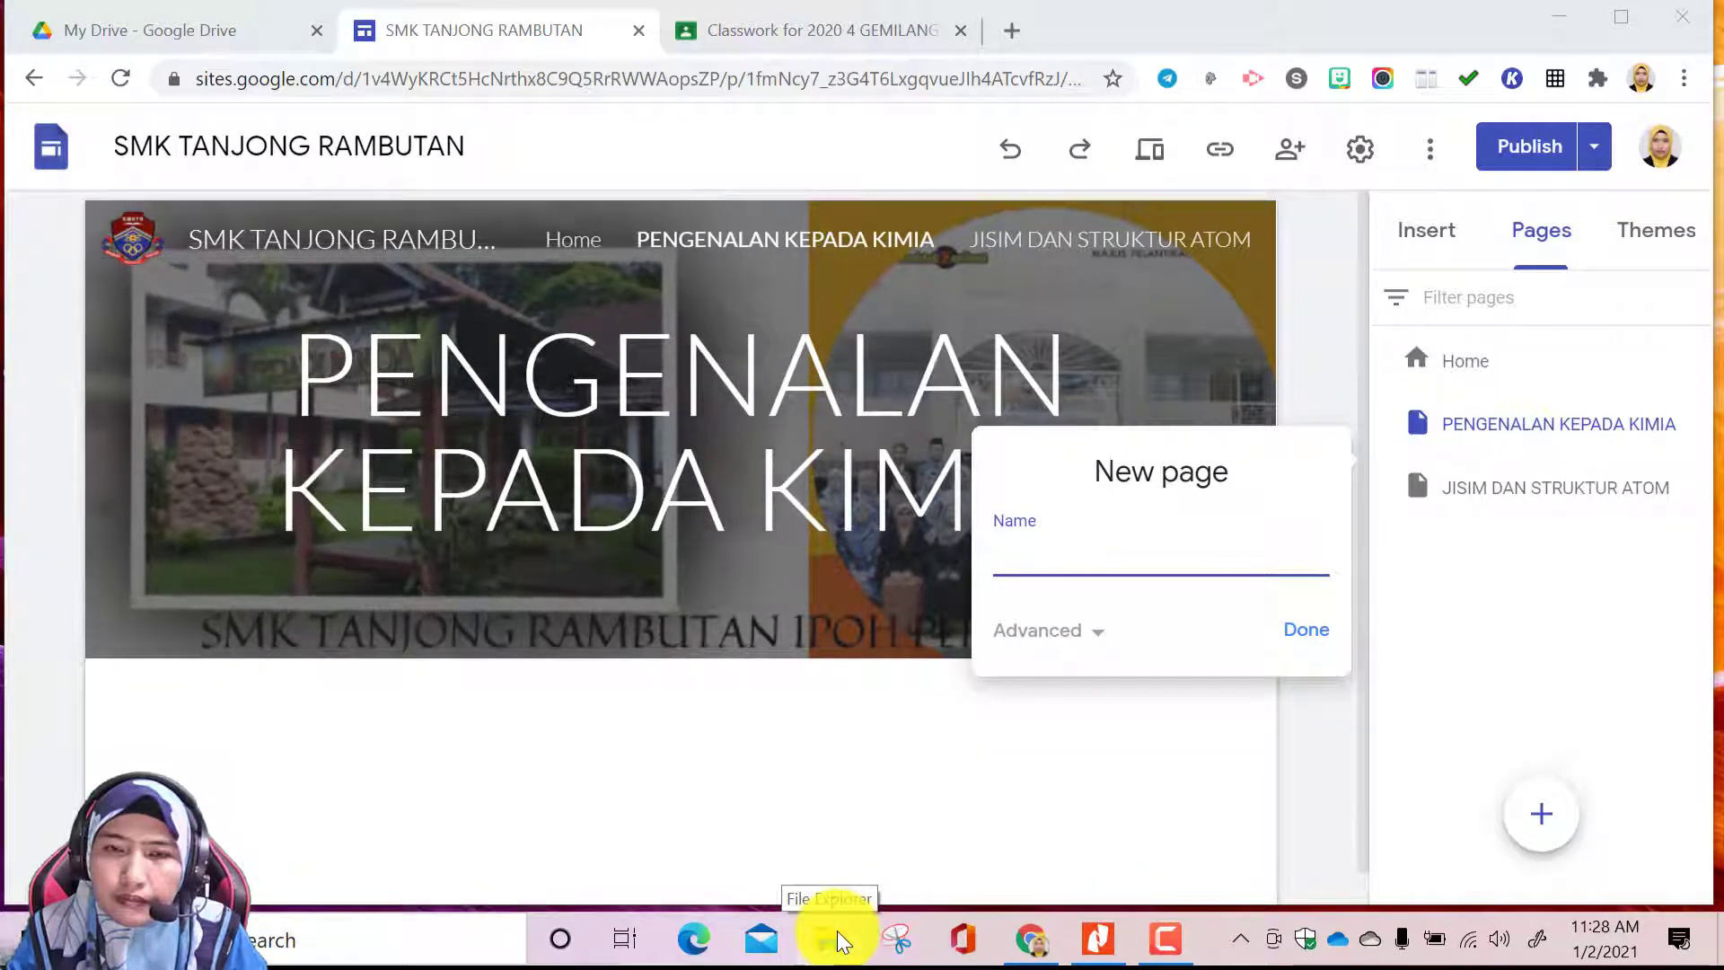
click(841, 941)
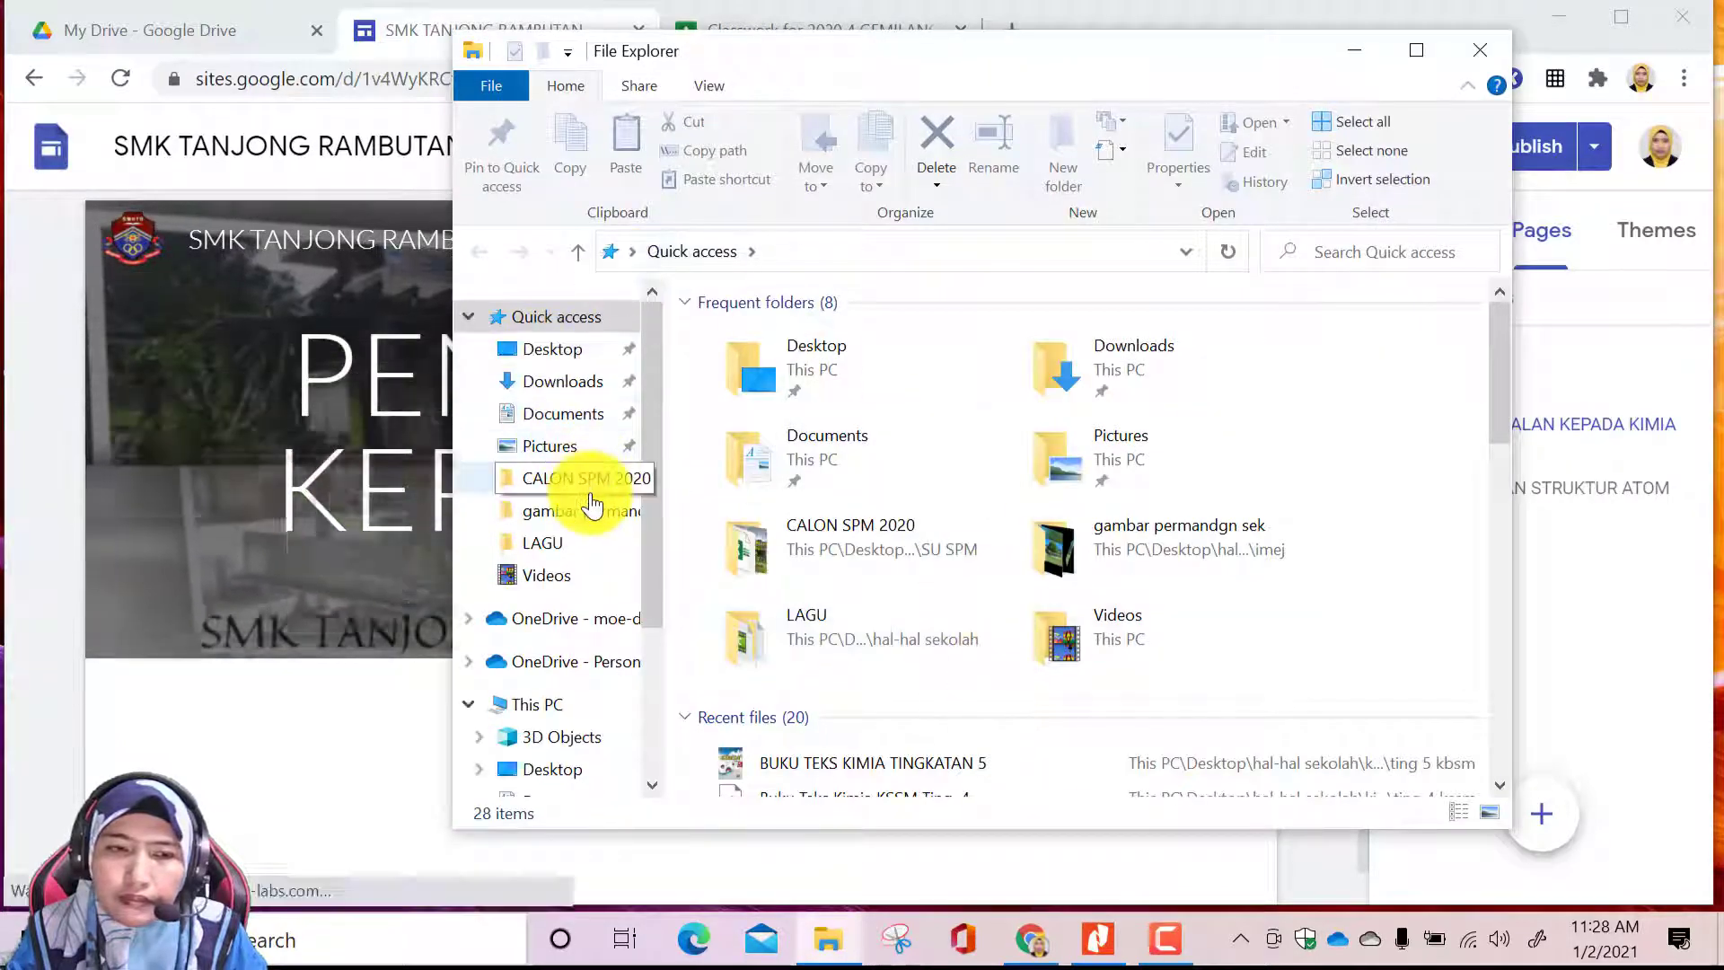
click(1354, 54)
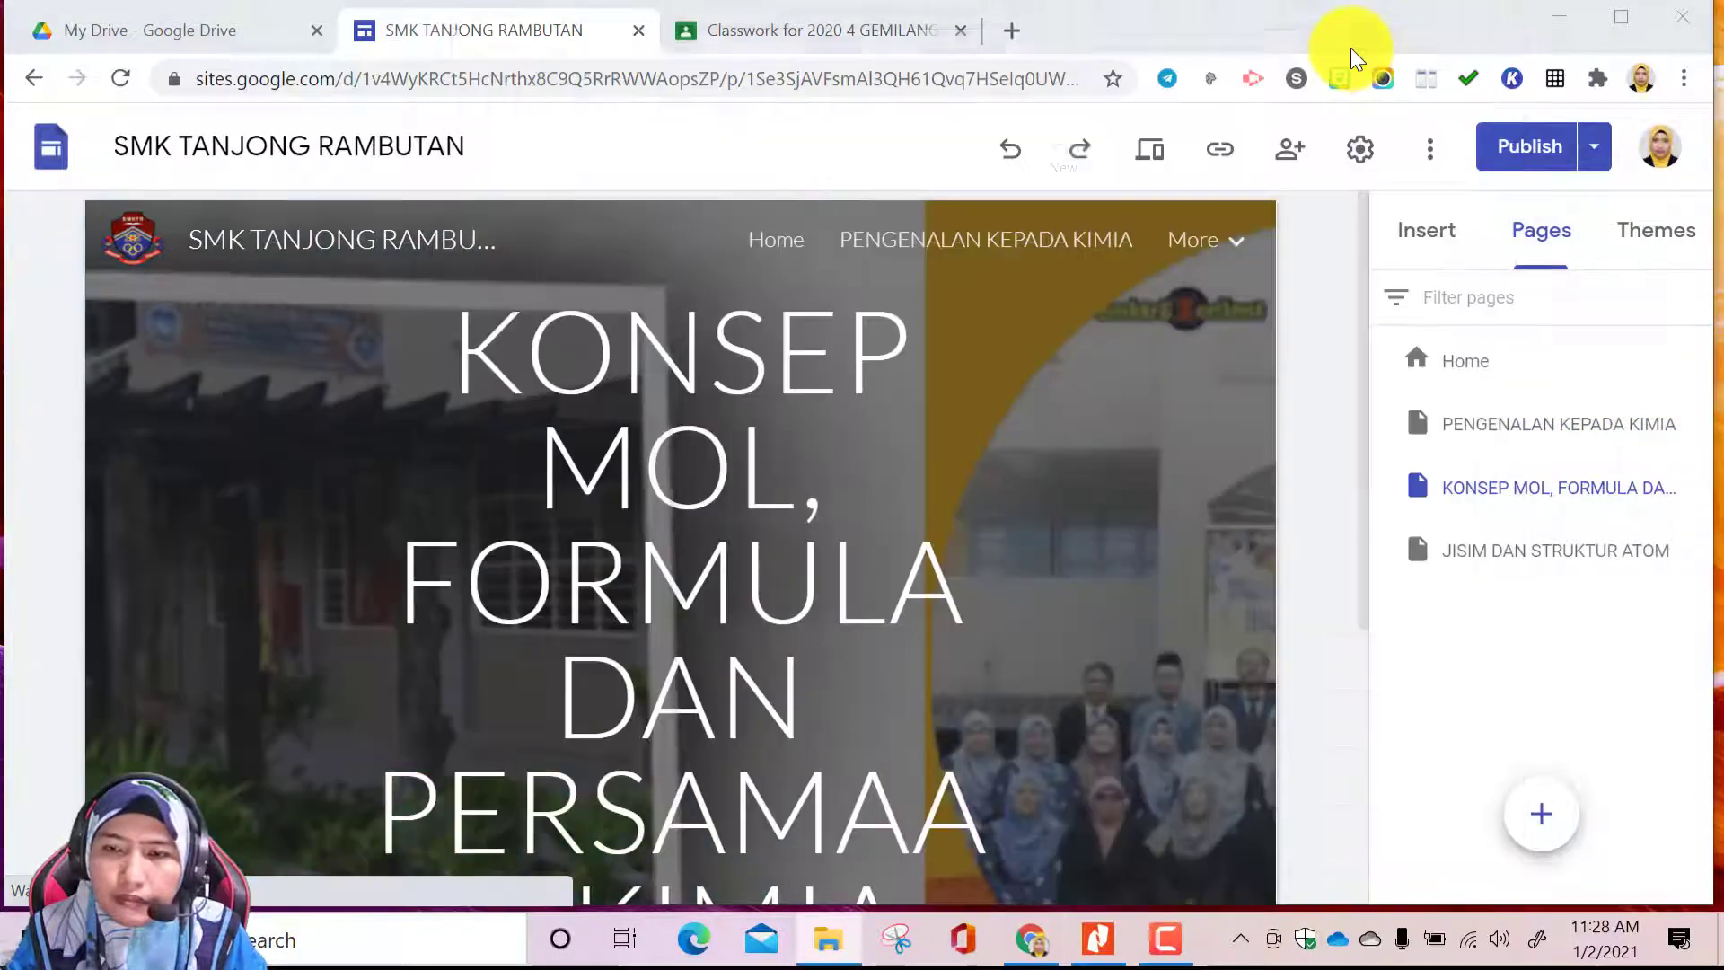
Widen the title box of the KONSEP MOL, FORMULA DAN PERSAMAAN KIMIA banner on both sides so the words fit without breaking
click(781, 697)
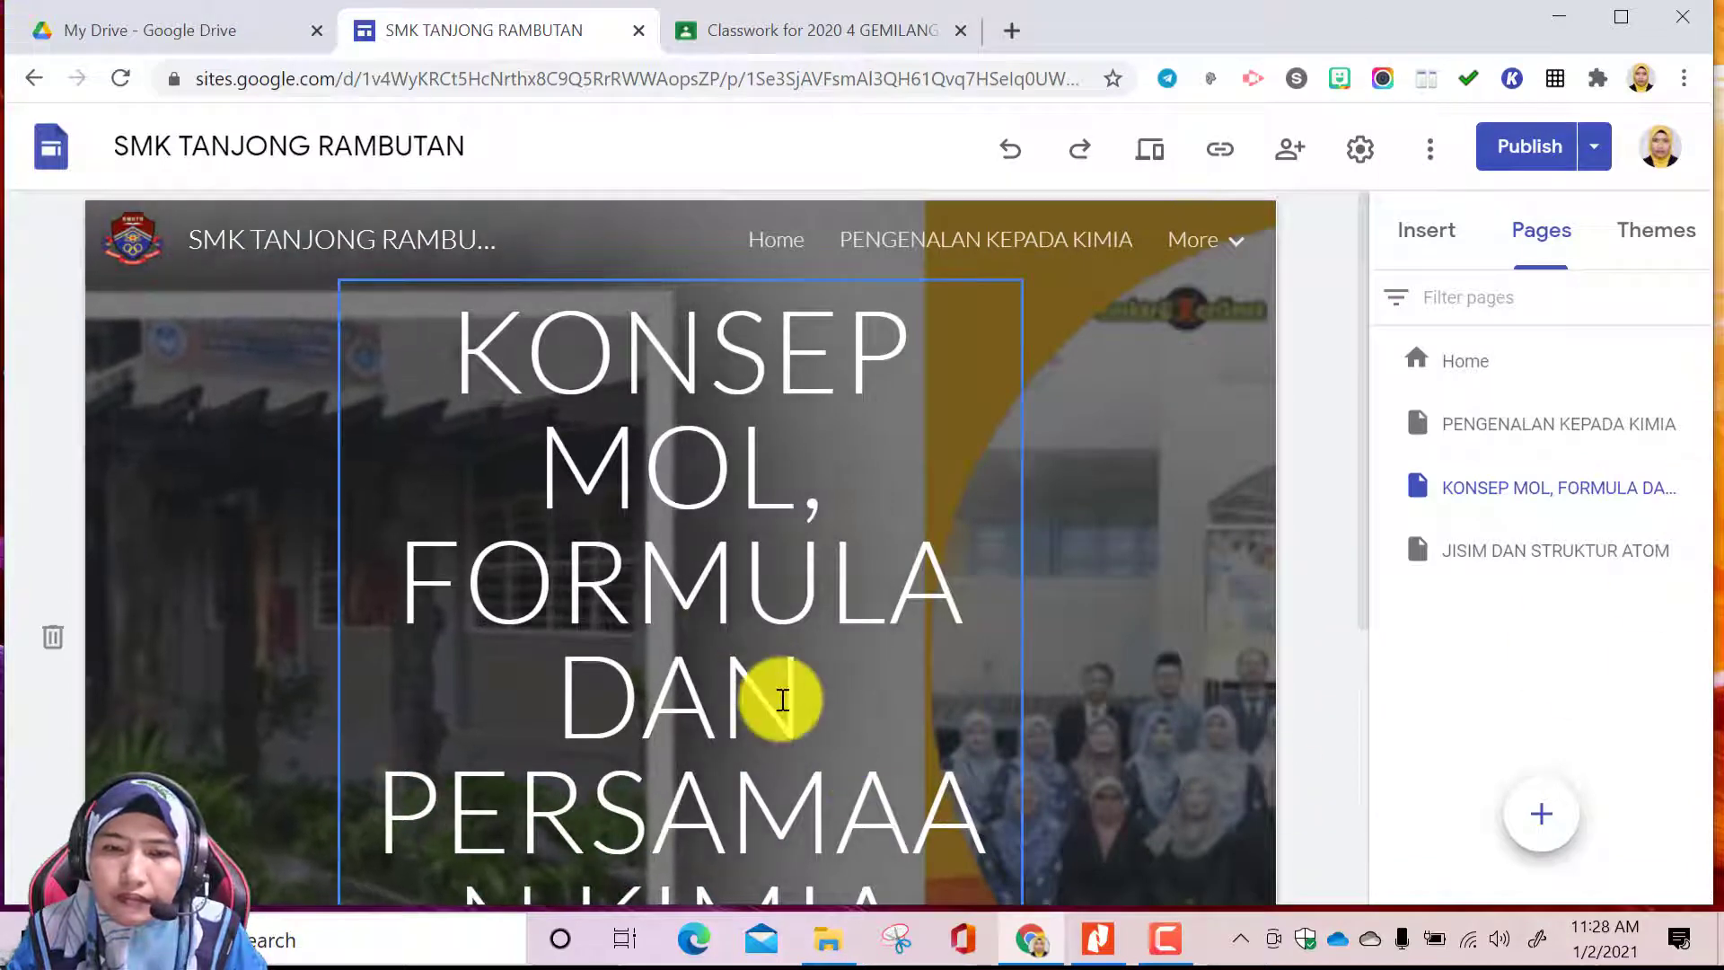
scroll(781, 697, down, 2)
scroll(790, 687, down, 2)
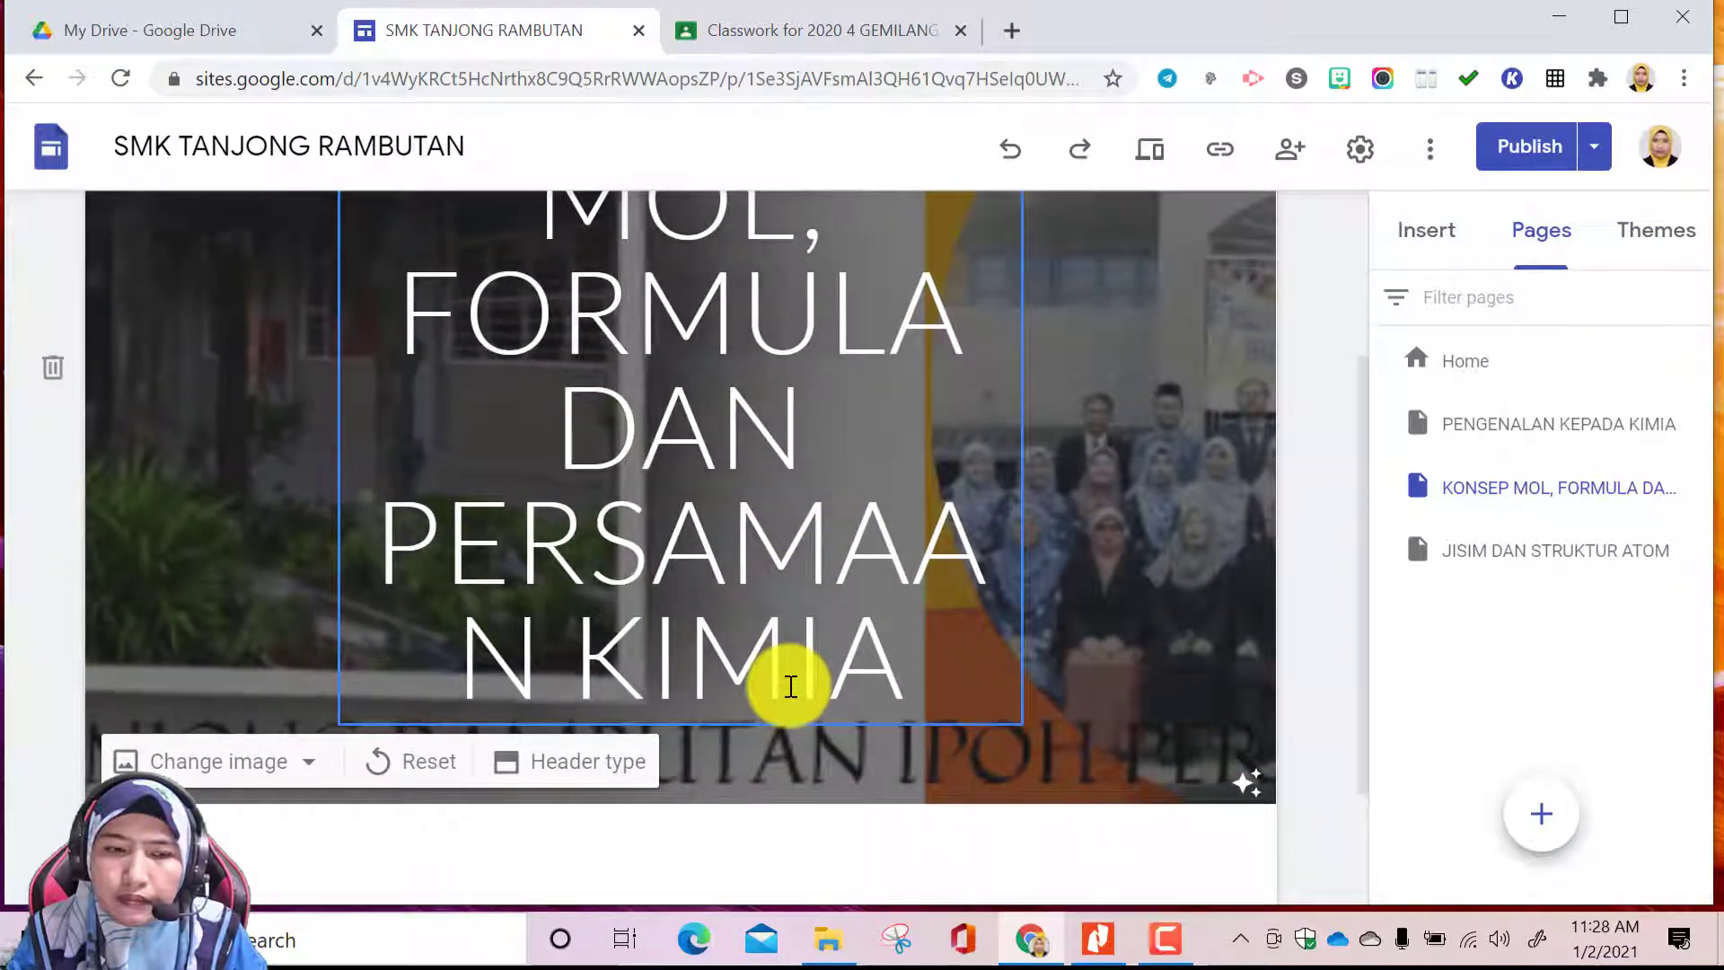
click(549, 770)
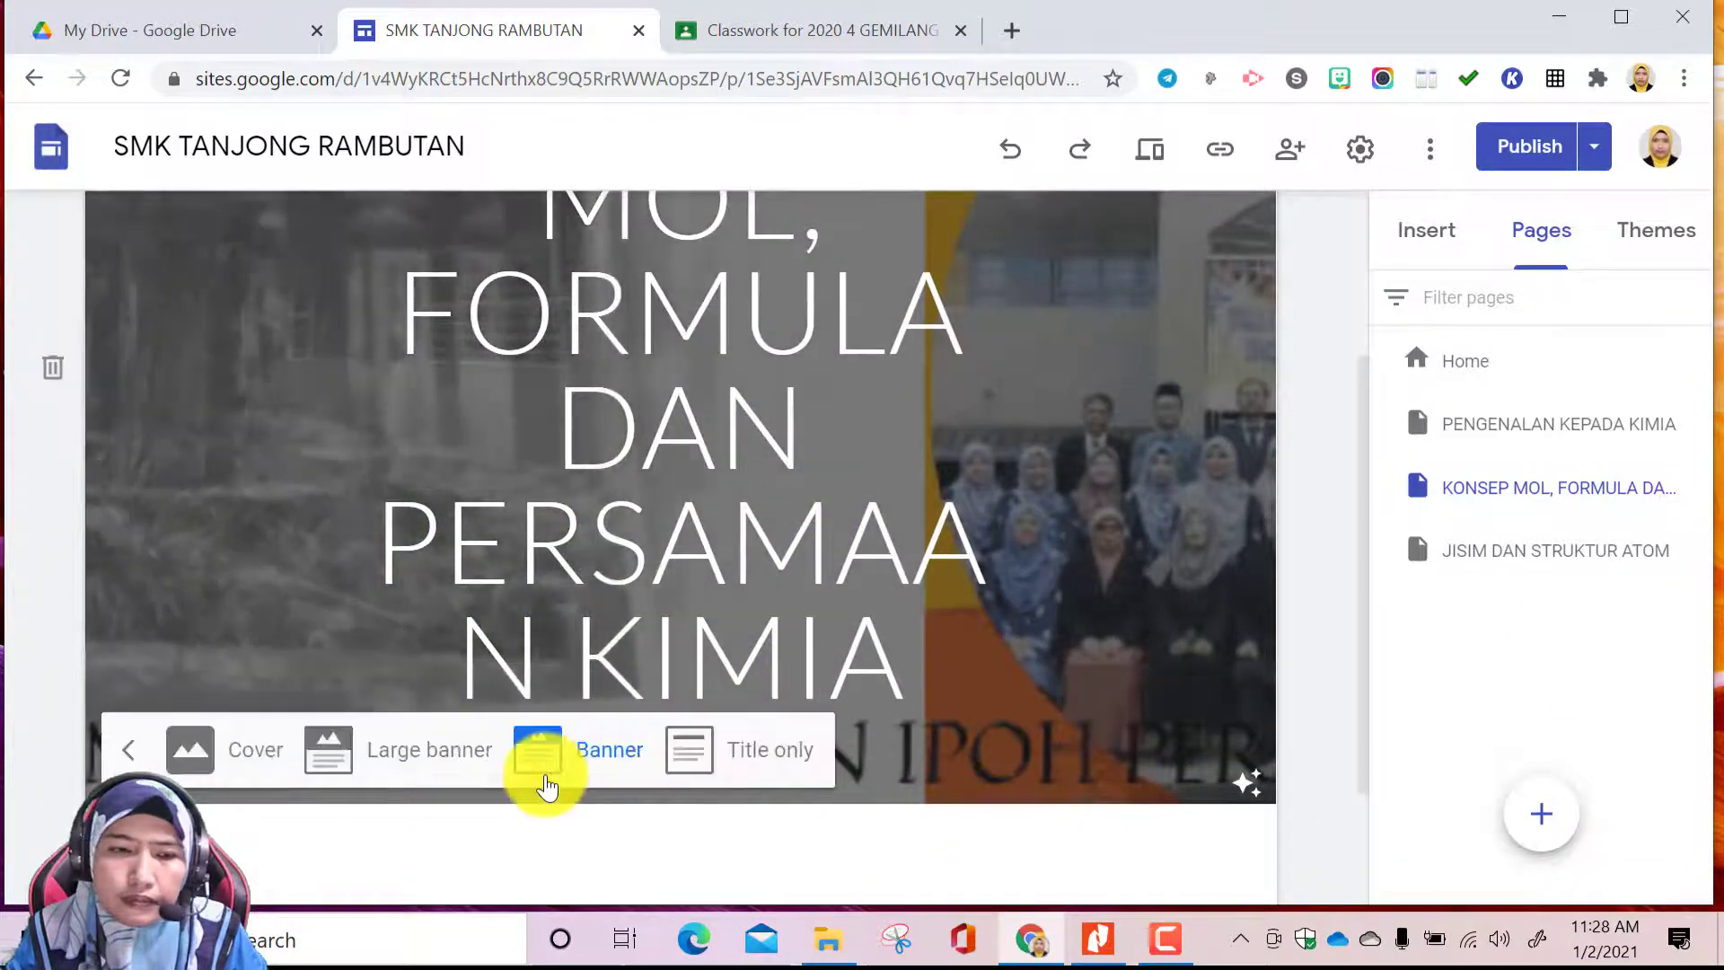
click(1065, 434)
click(876, 355)
drag(1021, 367, 1197, 368)
drag(348, 421, 153, 434)
click(1223, 404)
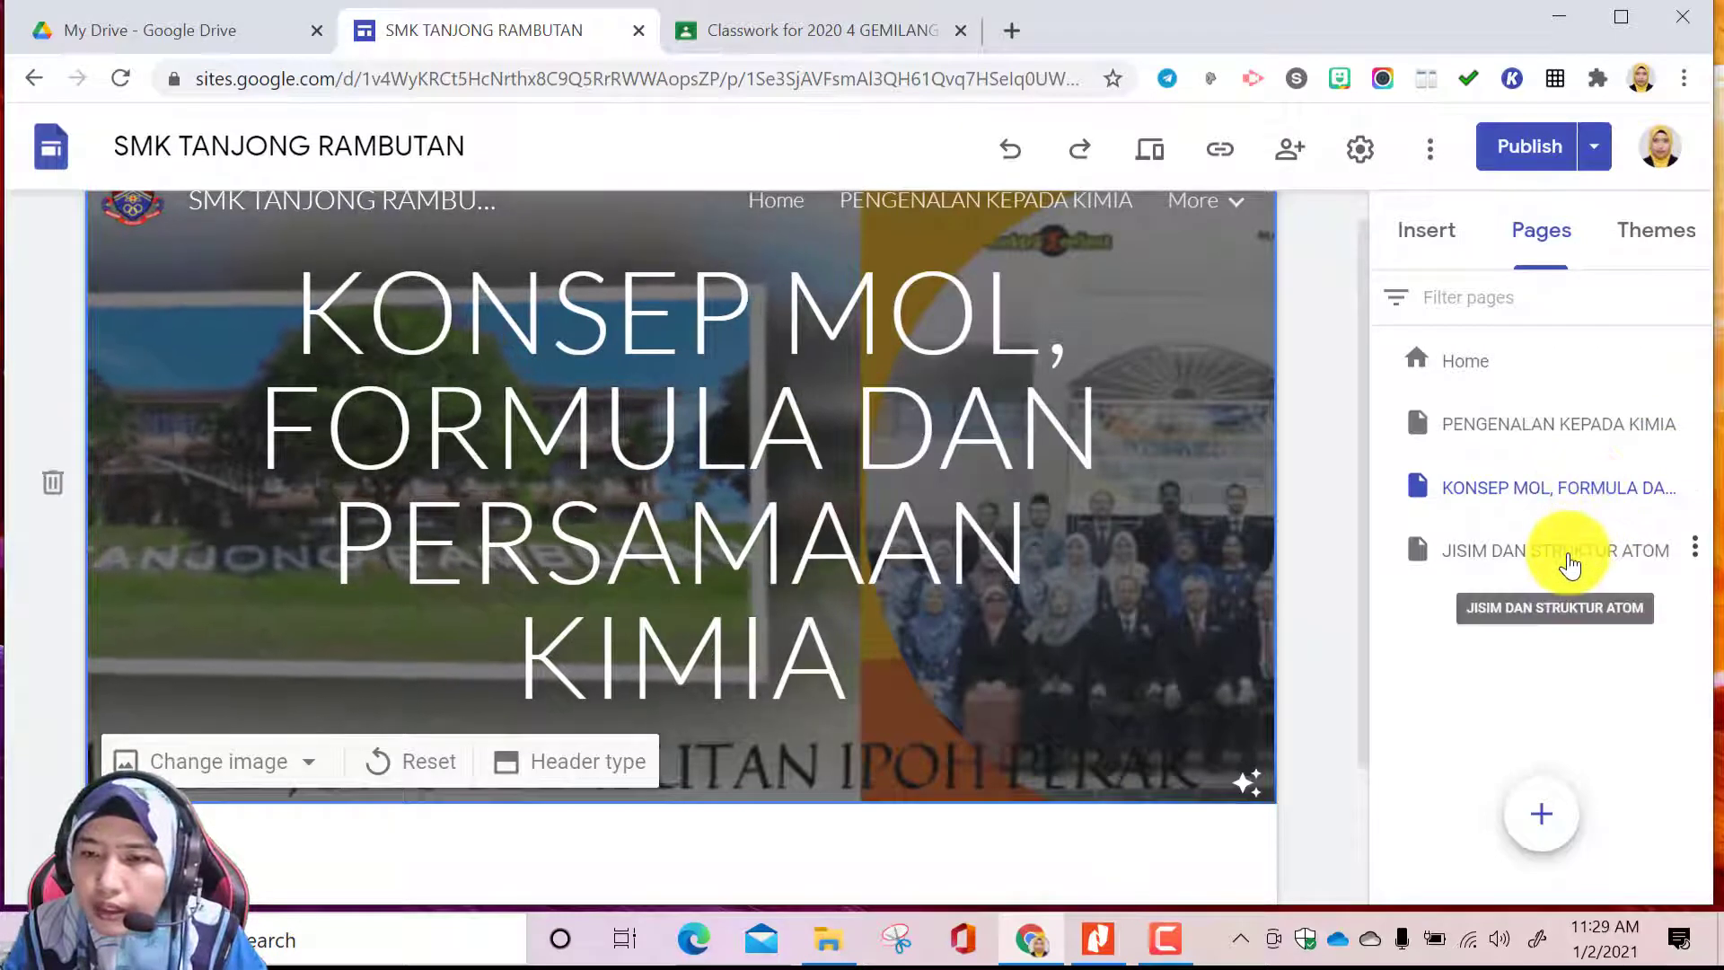
Reorder JISIM DAN STRUKTUR ATOM above KONSEP MOL, FORMULA DAN PERSAMAAN KIMIA as a same-level page, undoing any accidental nesting
drag(1569, 564, 1543, 481)
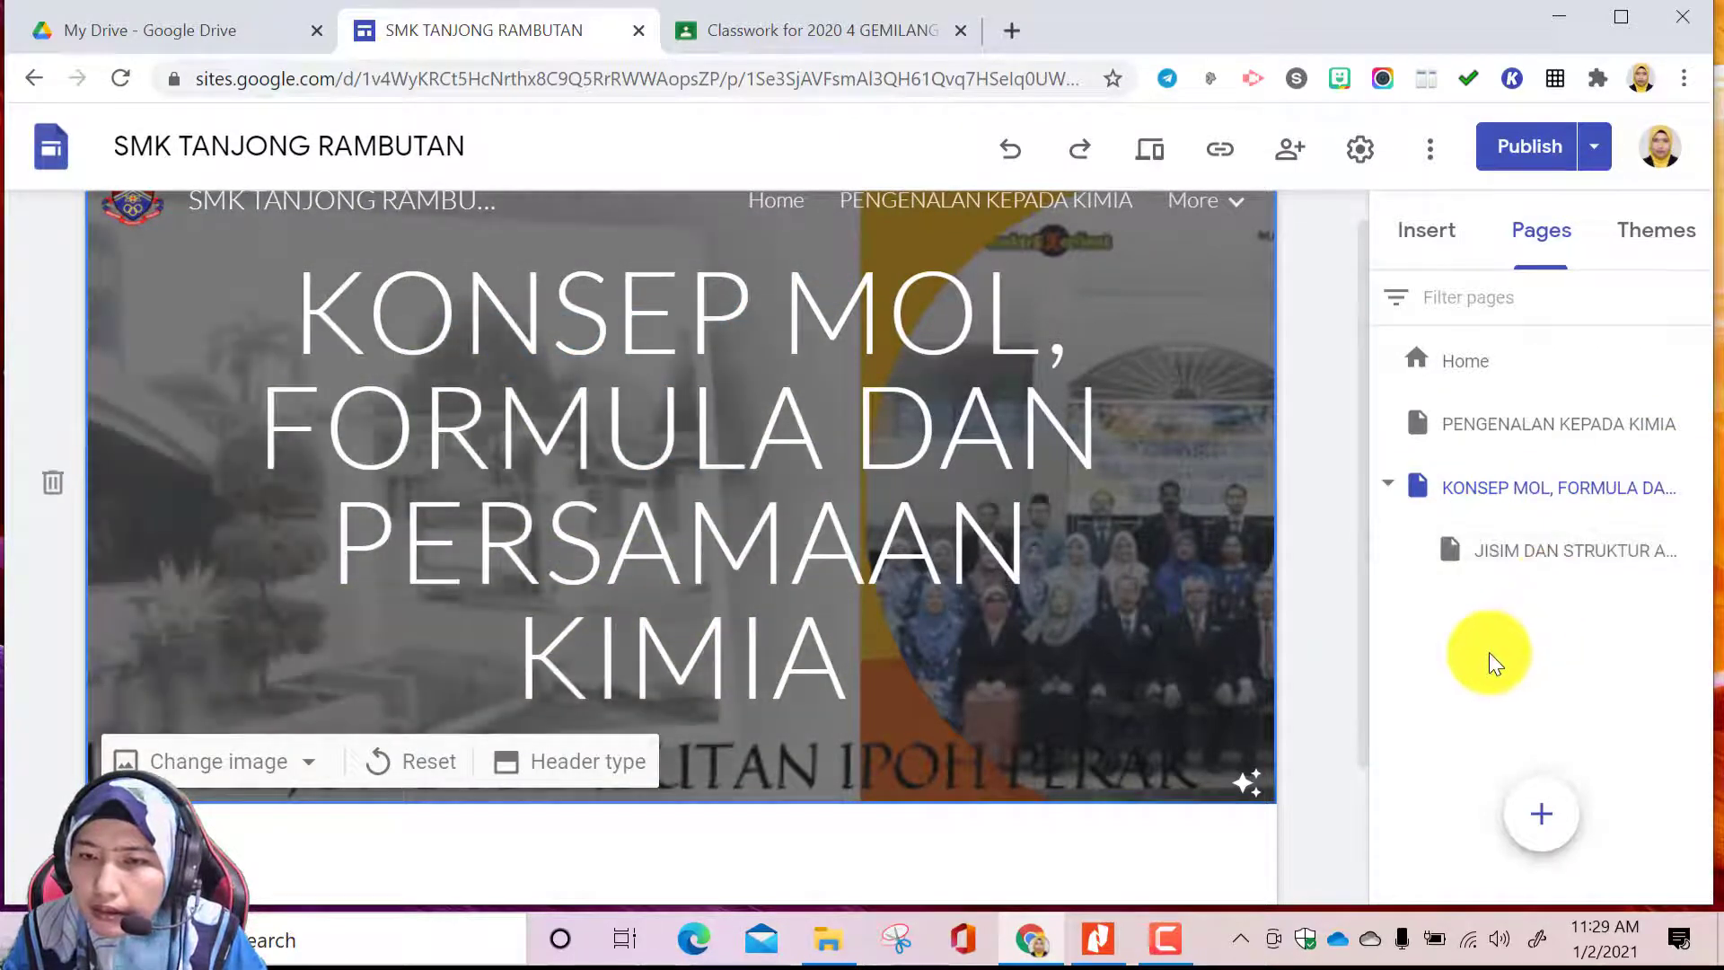
click(1010, 155)
drag(1520, 558, 1501, 466)
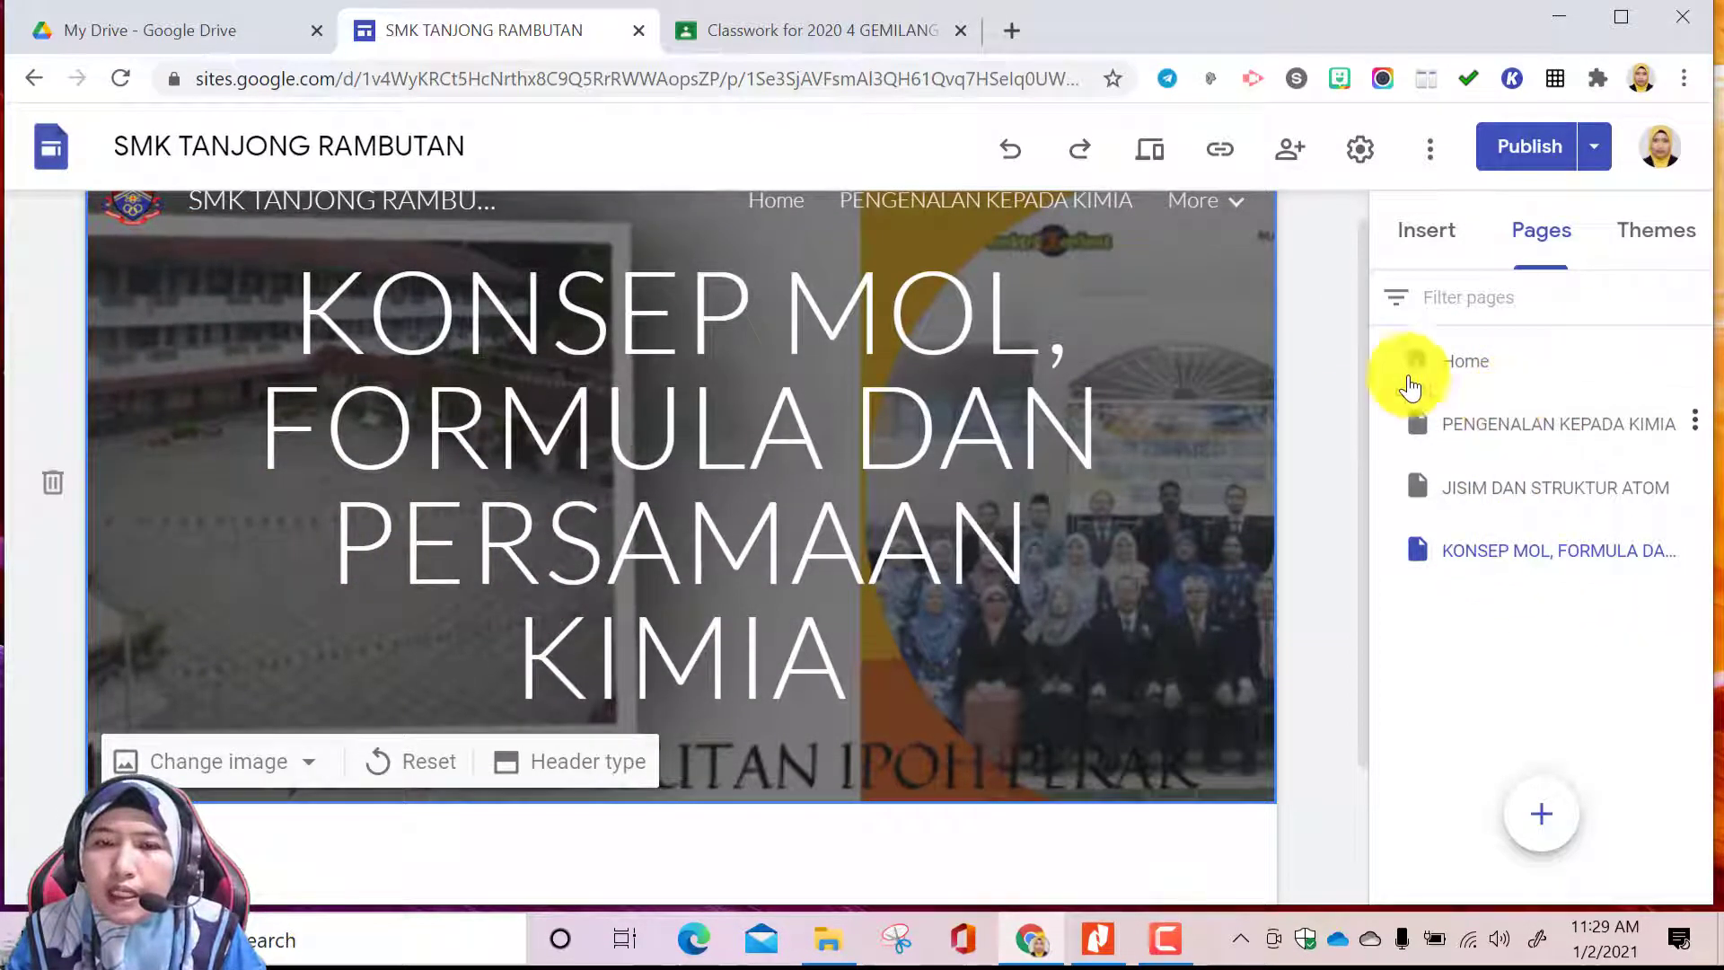
Set the site's navigation mode to Side and check the page list in the site's sidebar menu
click(1236, 205)
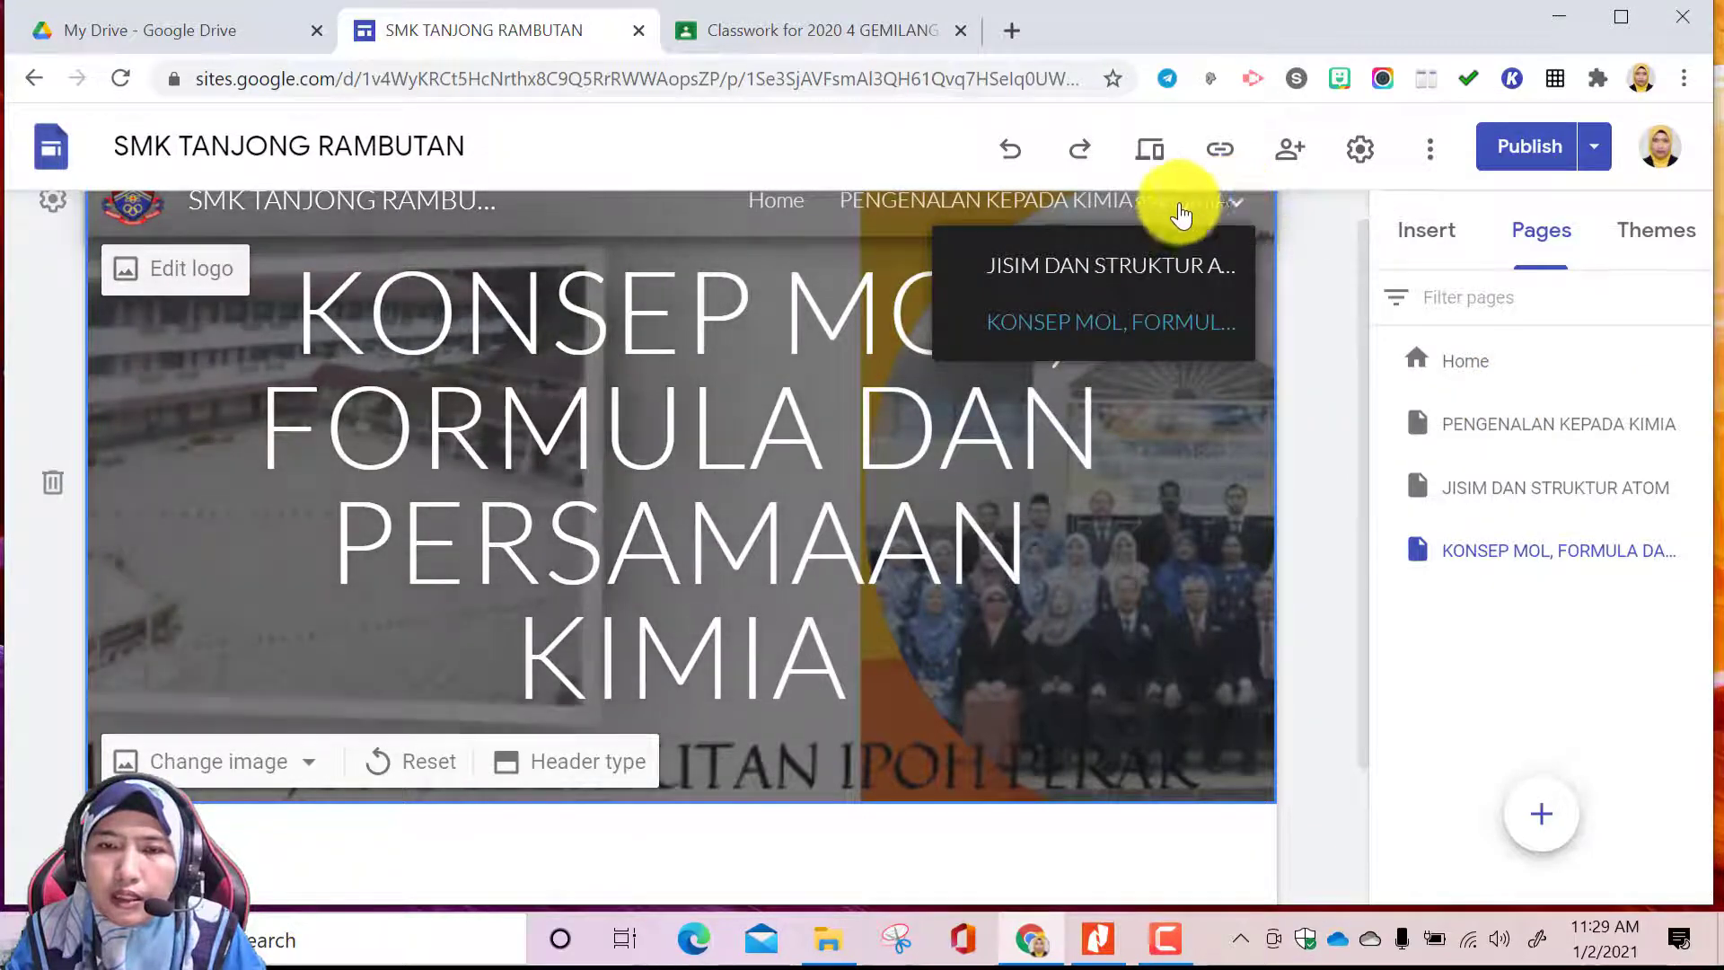
scroll(1236, 224, up, 1)
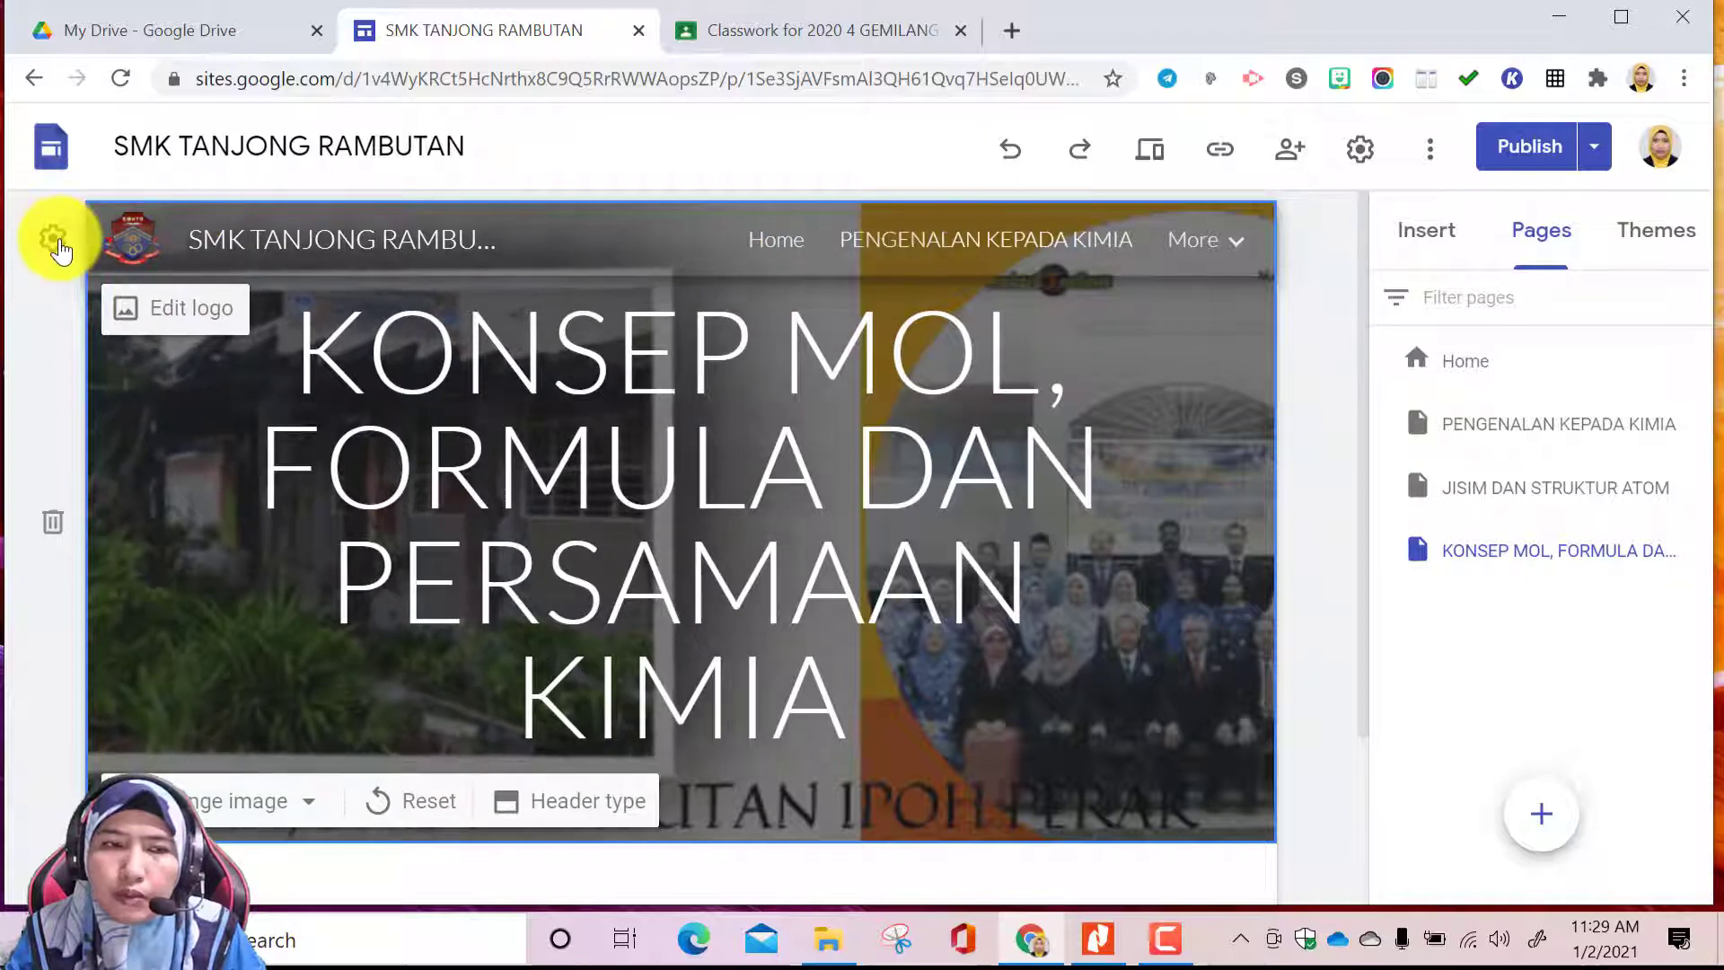
click(54, 241)
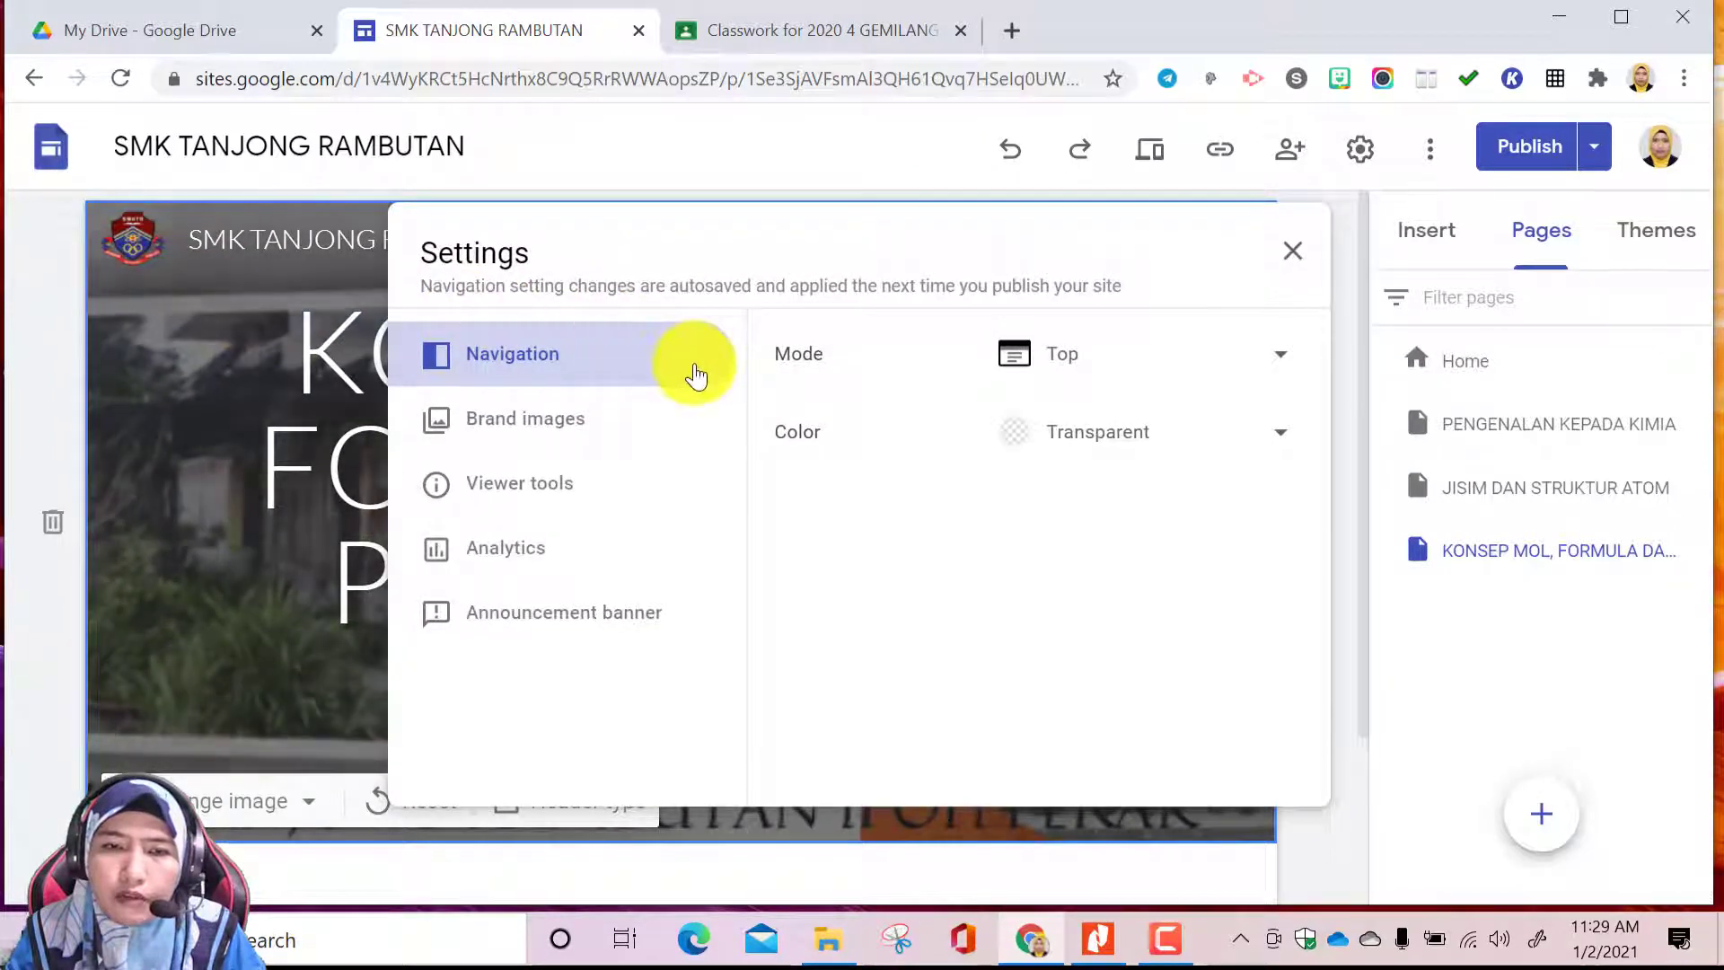
click(1284, 366)
click(1083, 419)
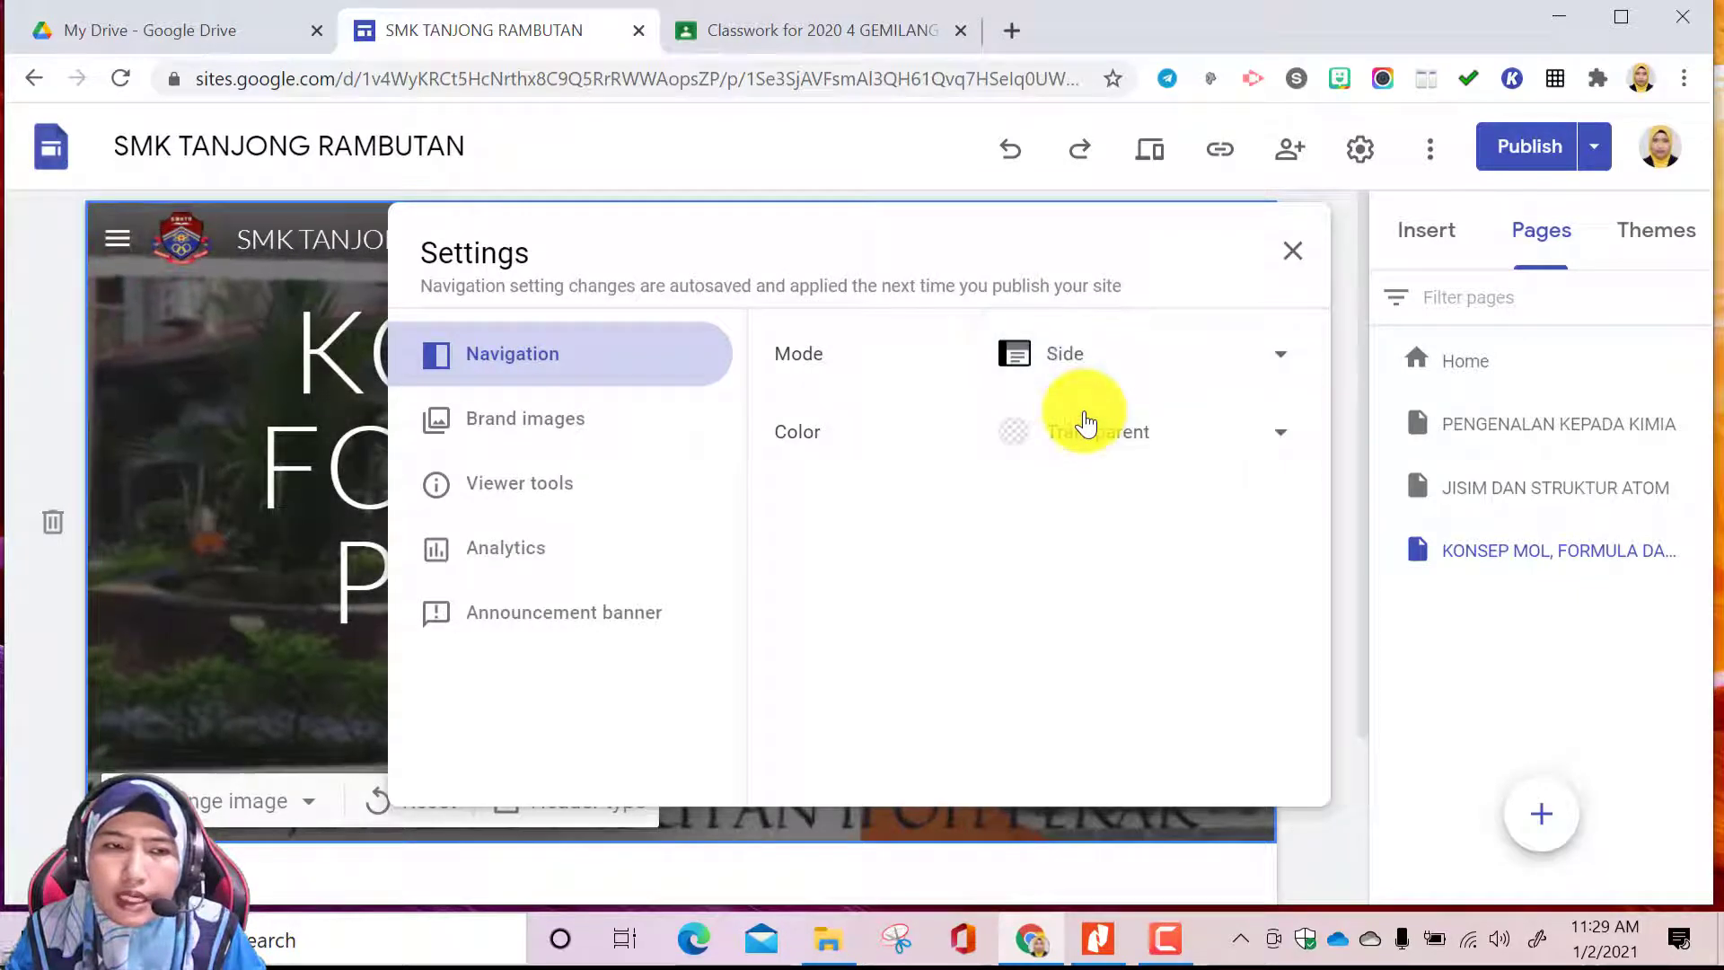
click(1294, 255)
click(118, 239)
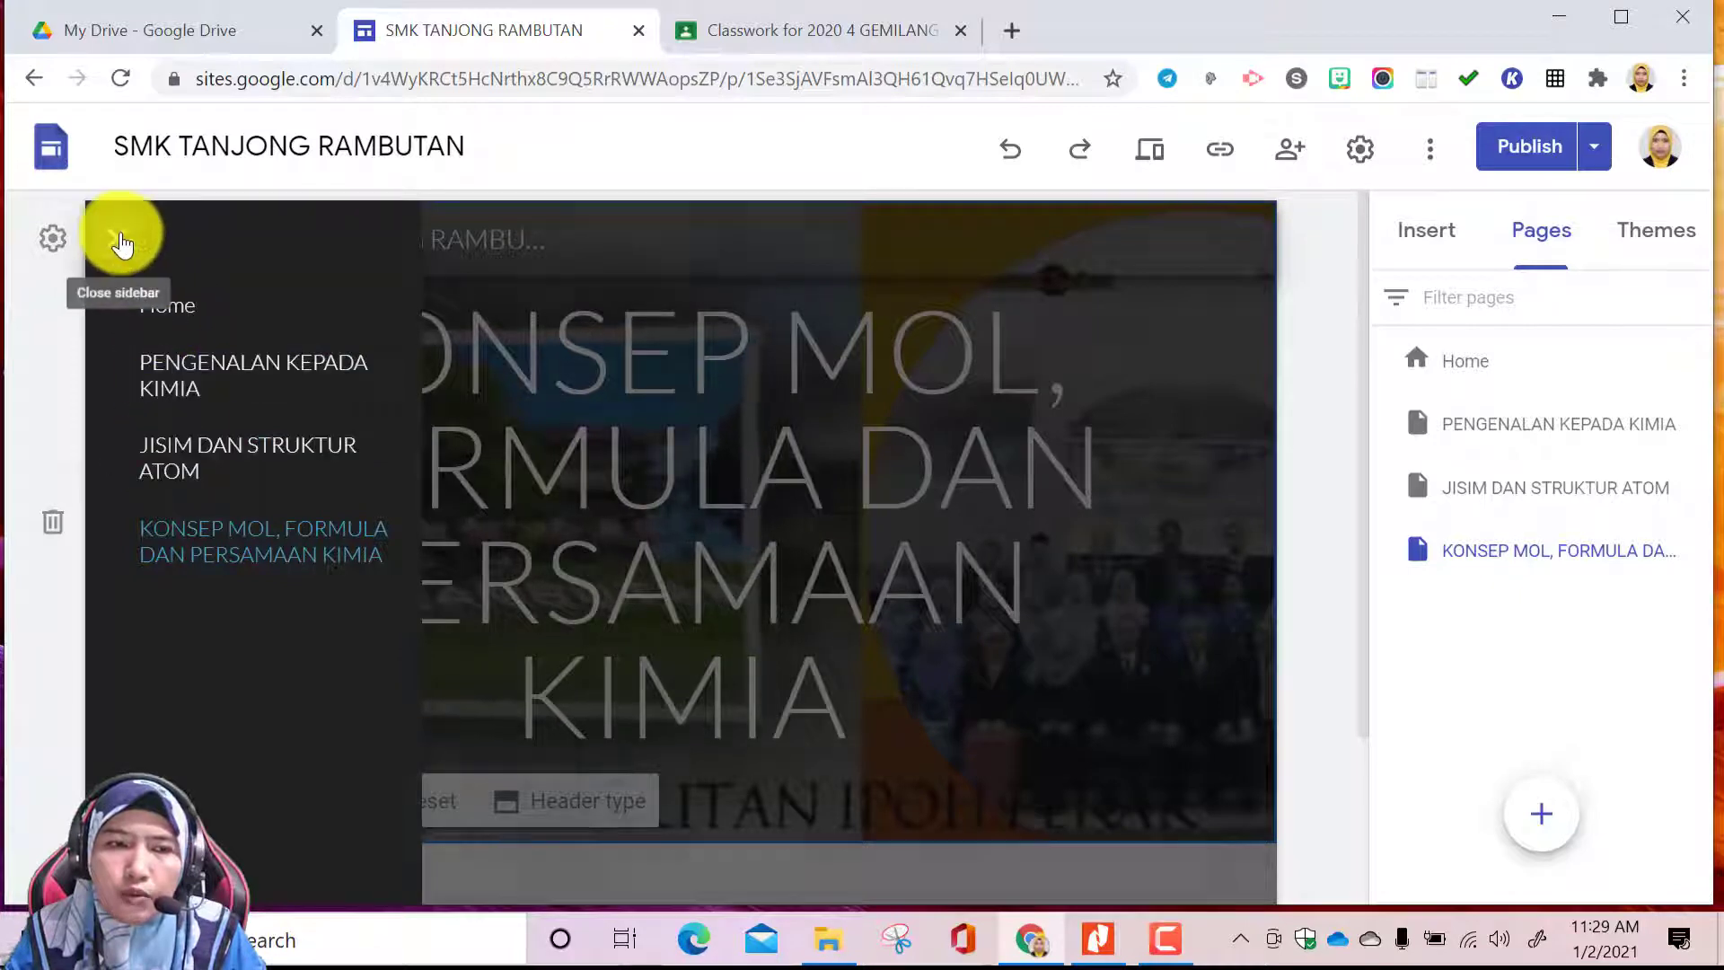
click(119, 241)
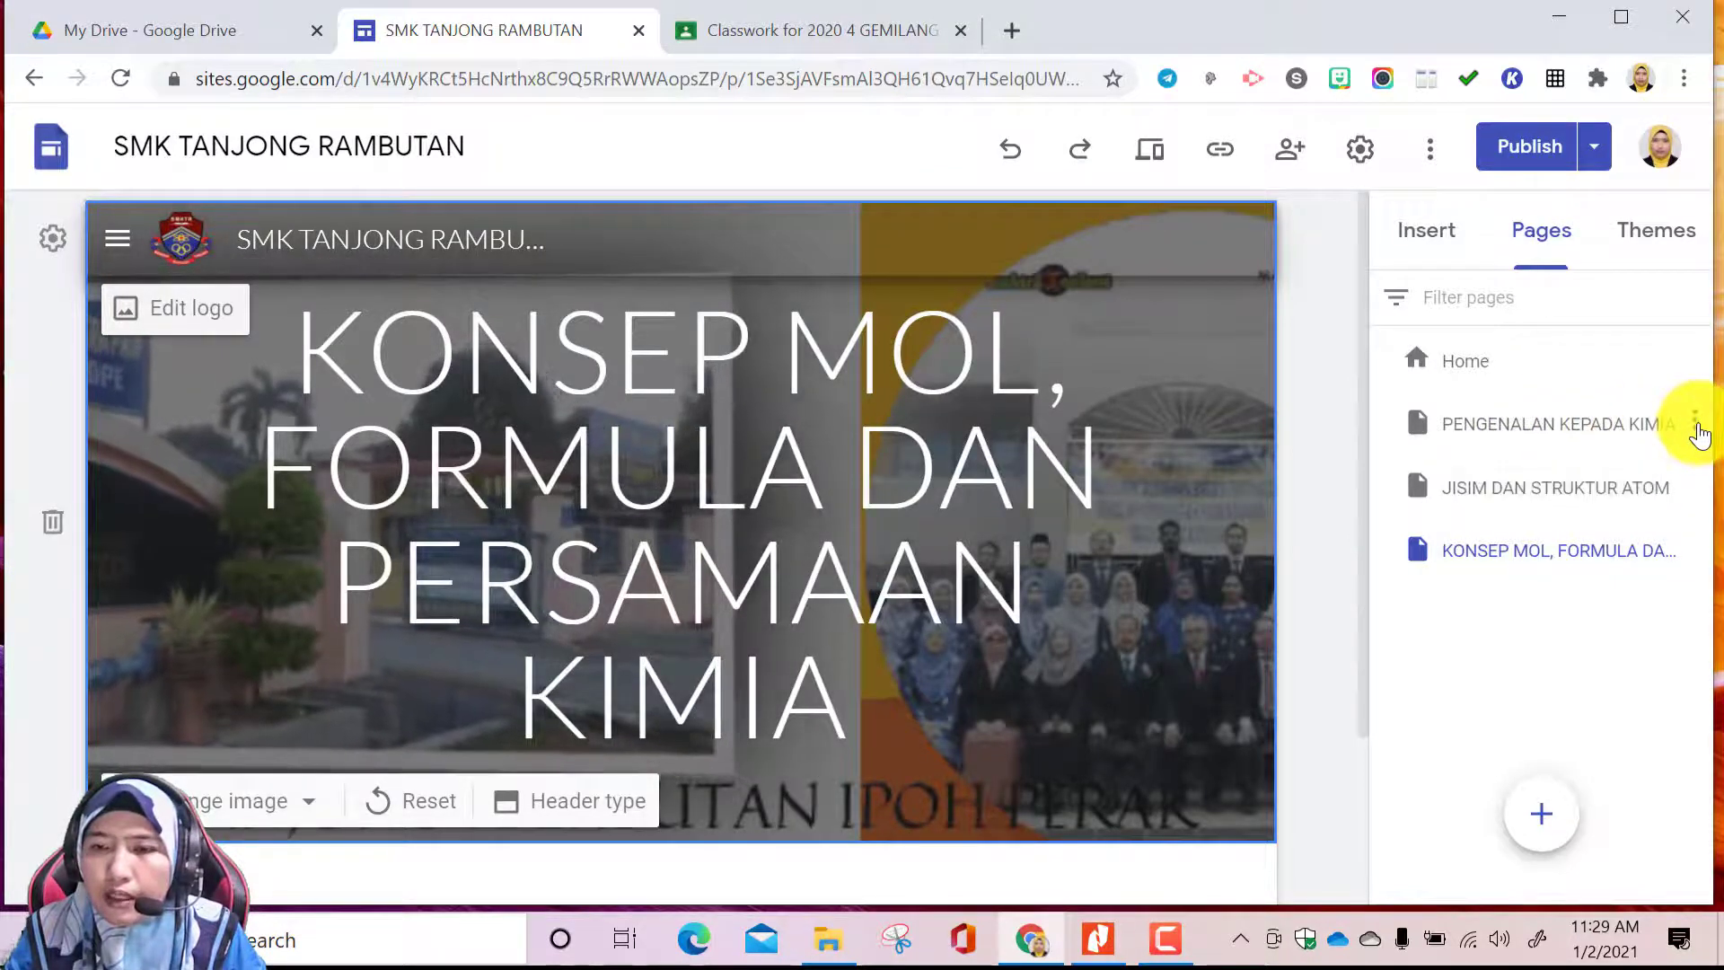
Add an untitled subpage under the PENGENALAN KEPADA KIMIA page
click(1694, 422)
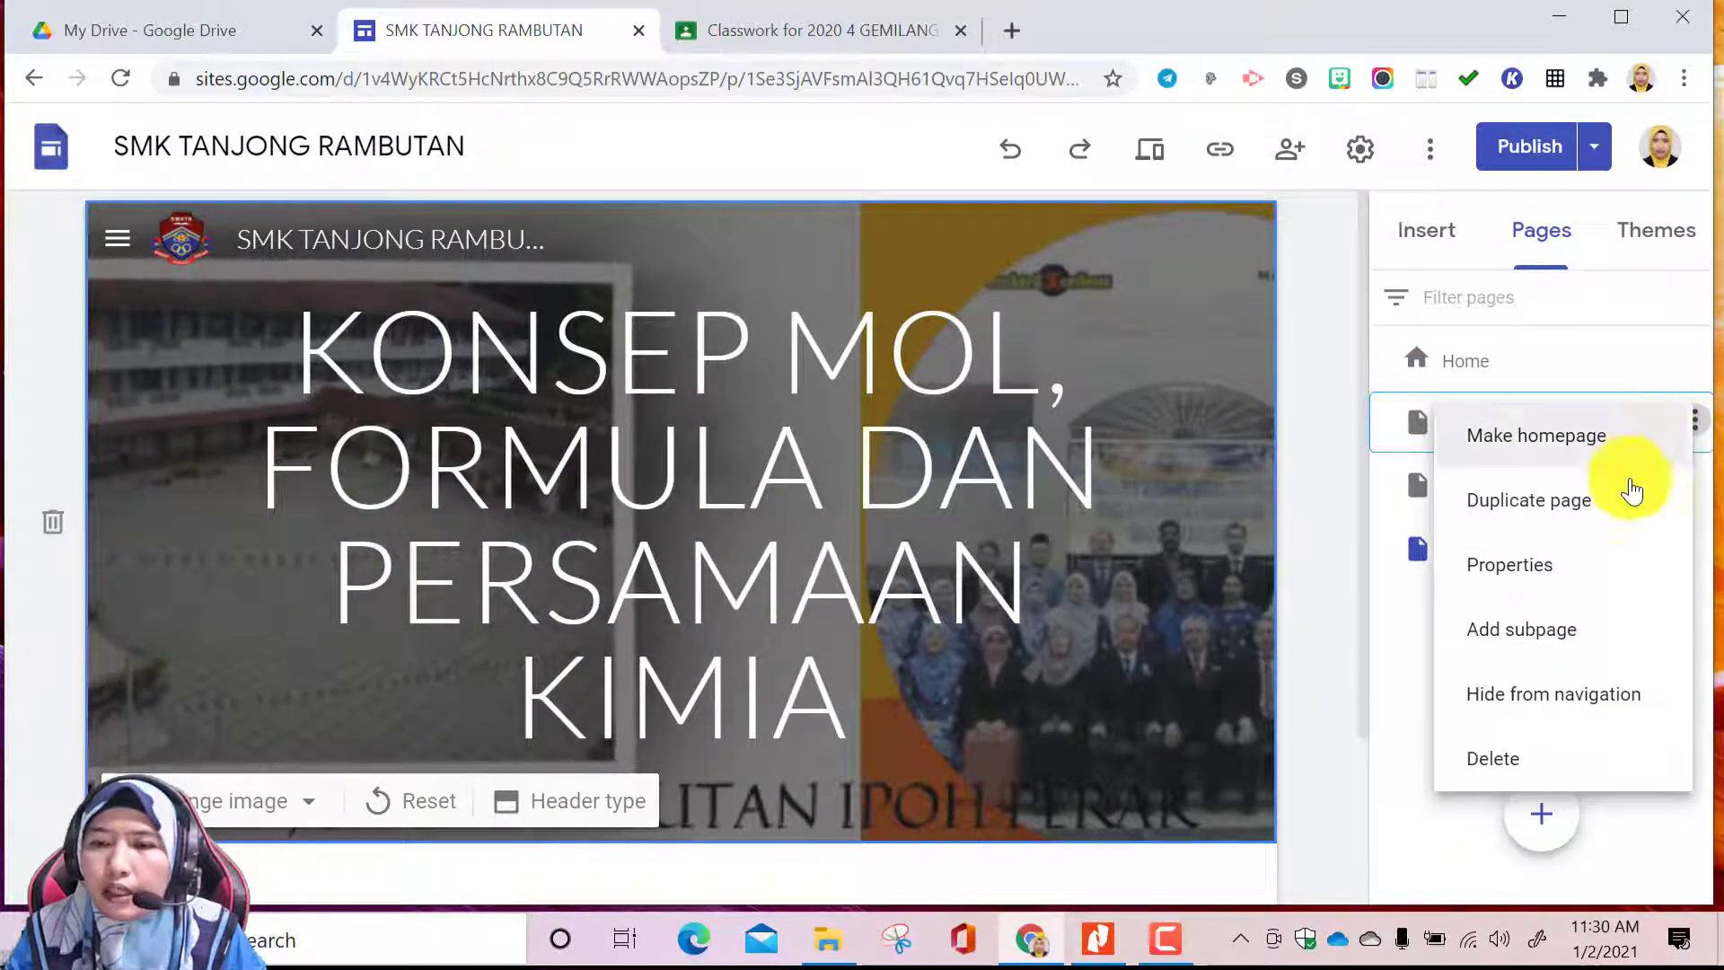
click(1582, 640)
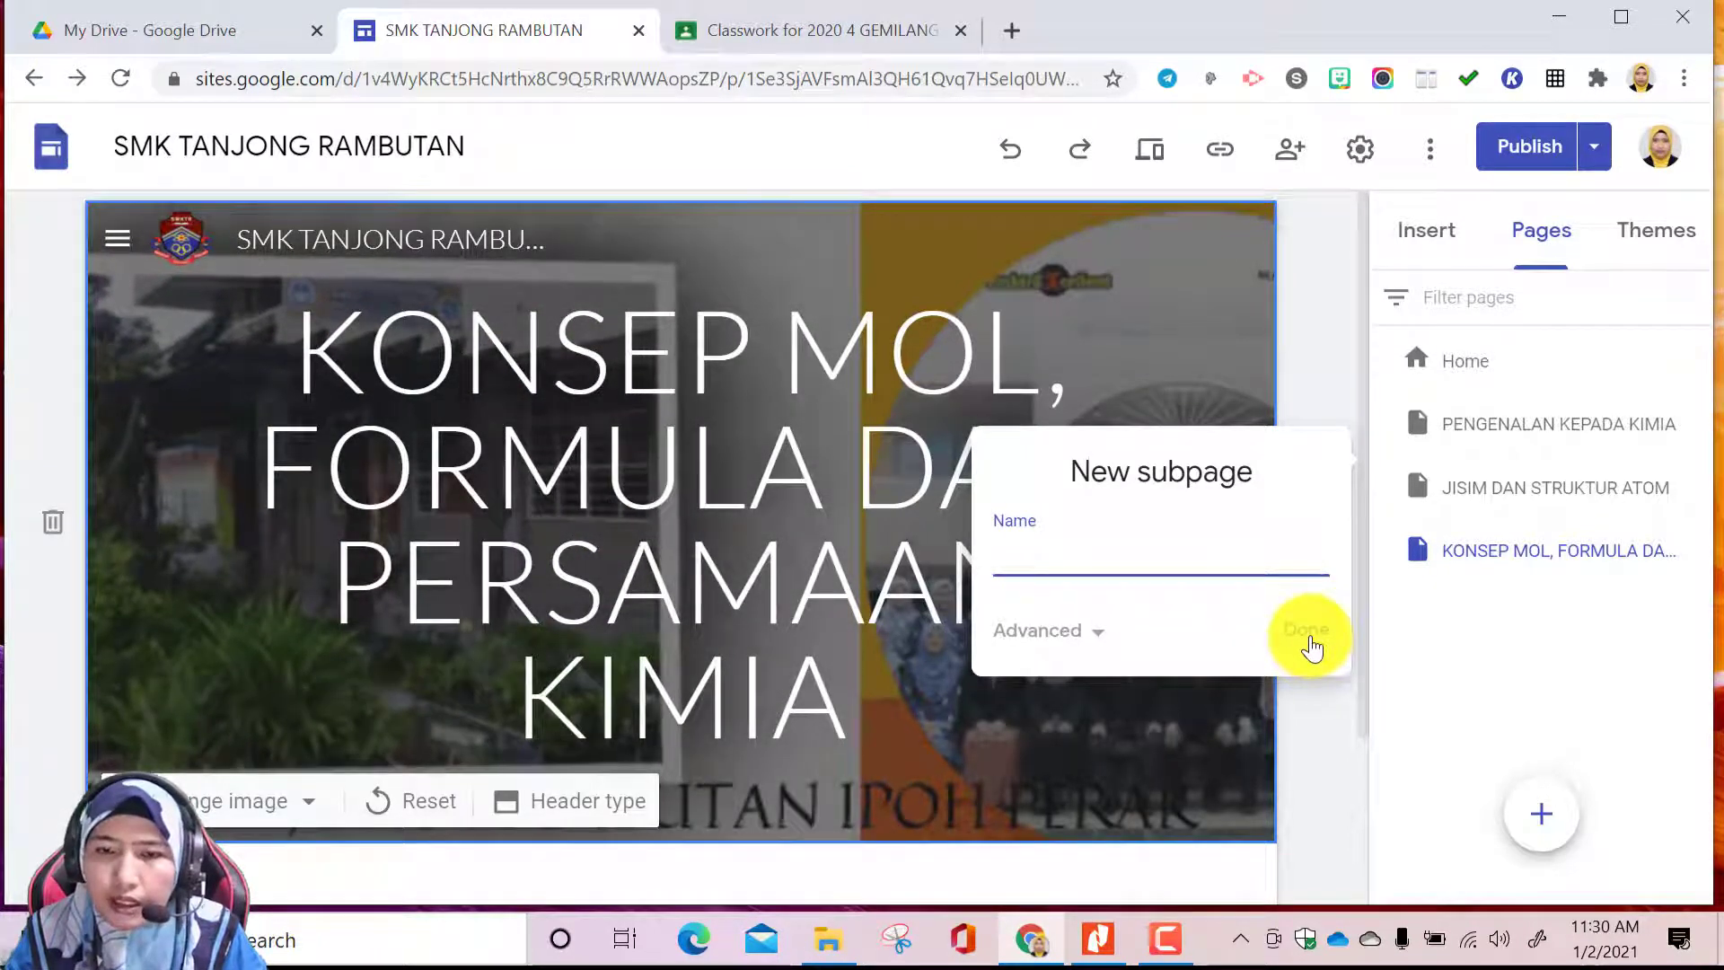
click(1309, 639)
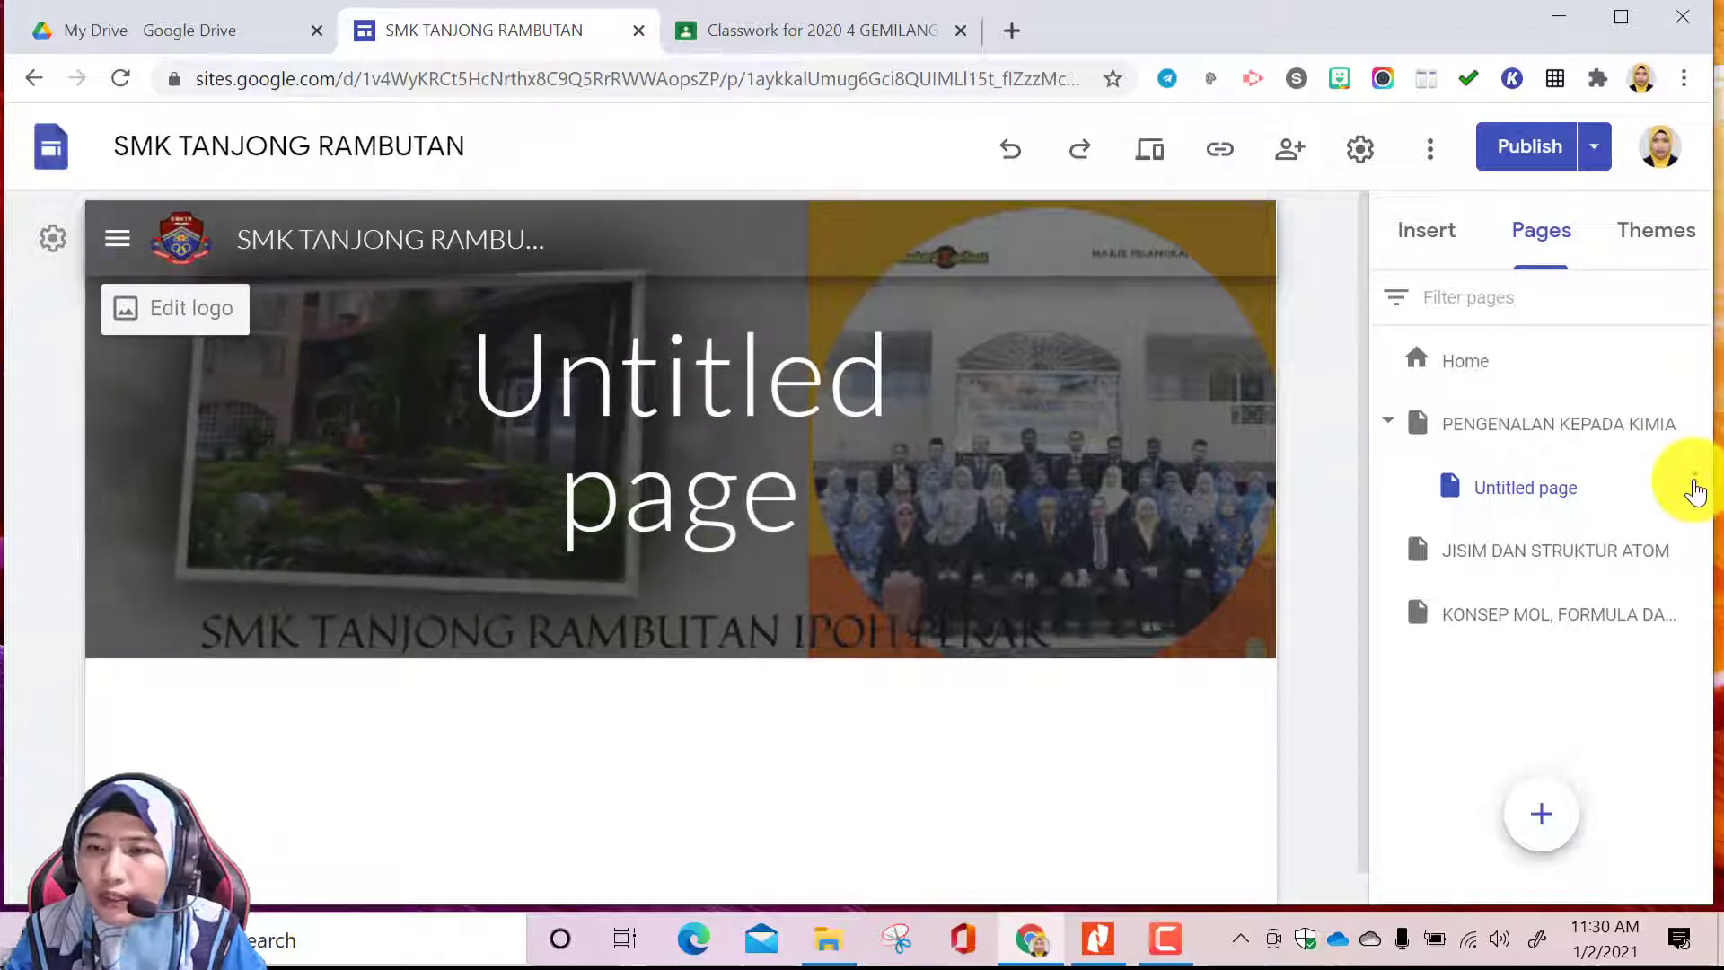
Rename the untitled subpage under PENGENALAN KEPADA KIMIA as BAHAN PDPC
click(1694, 482)
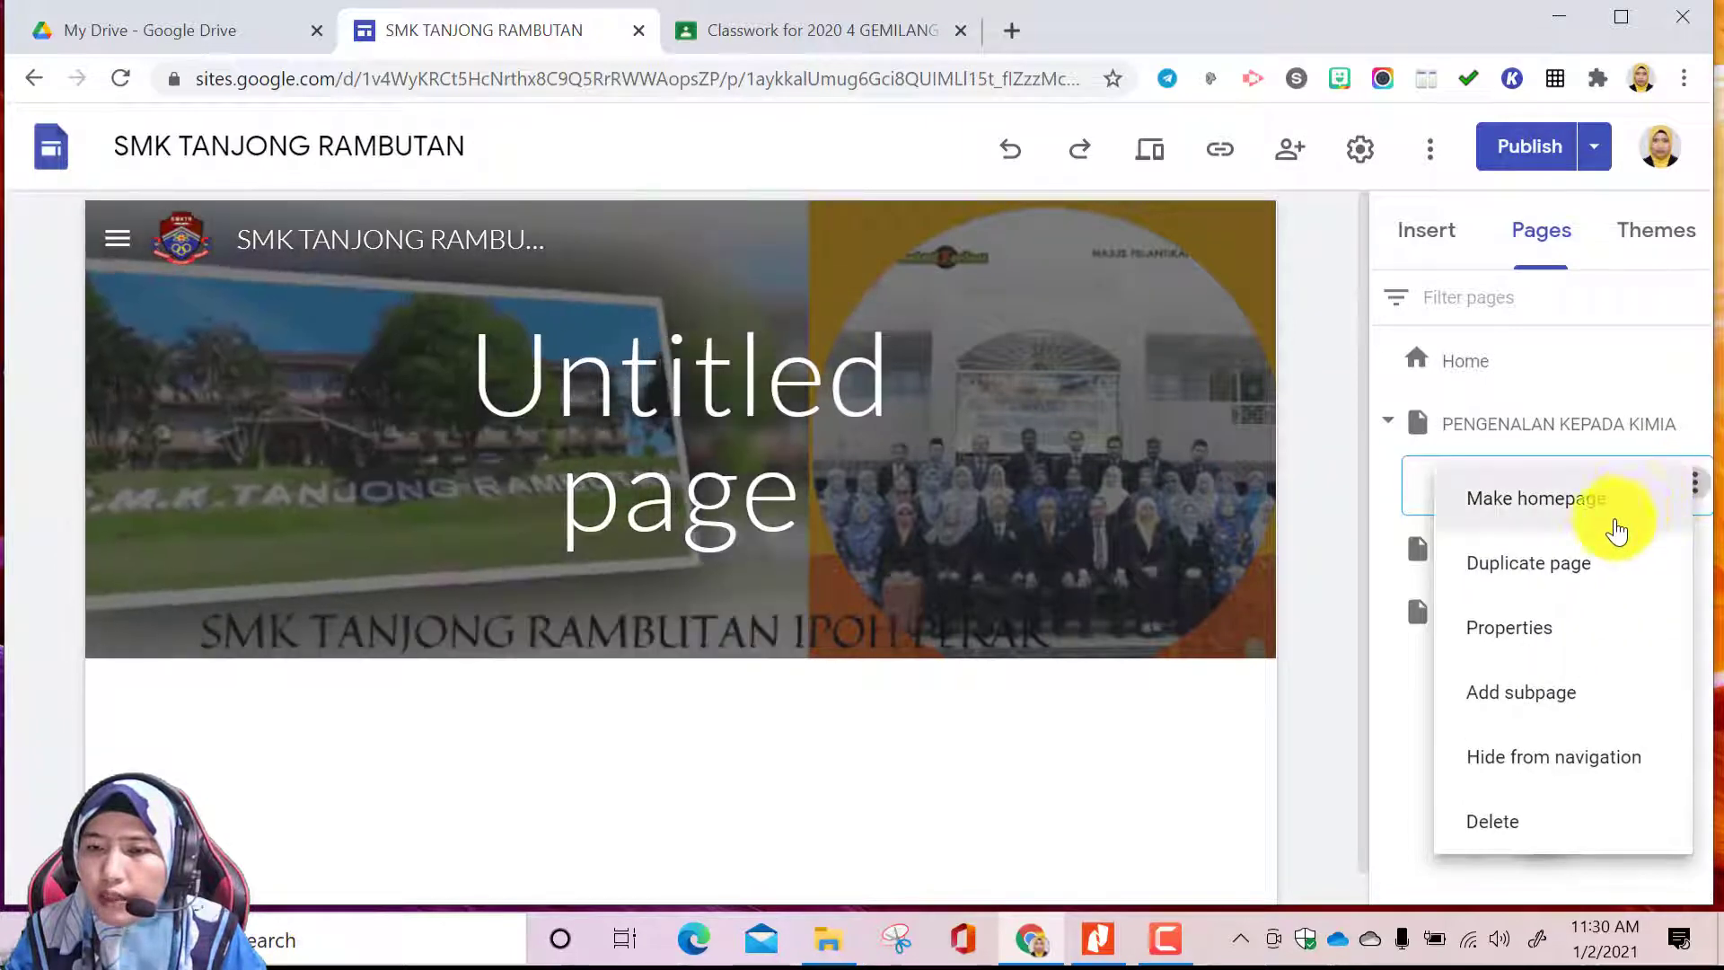
click(1692, 445)
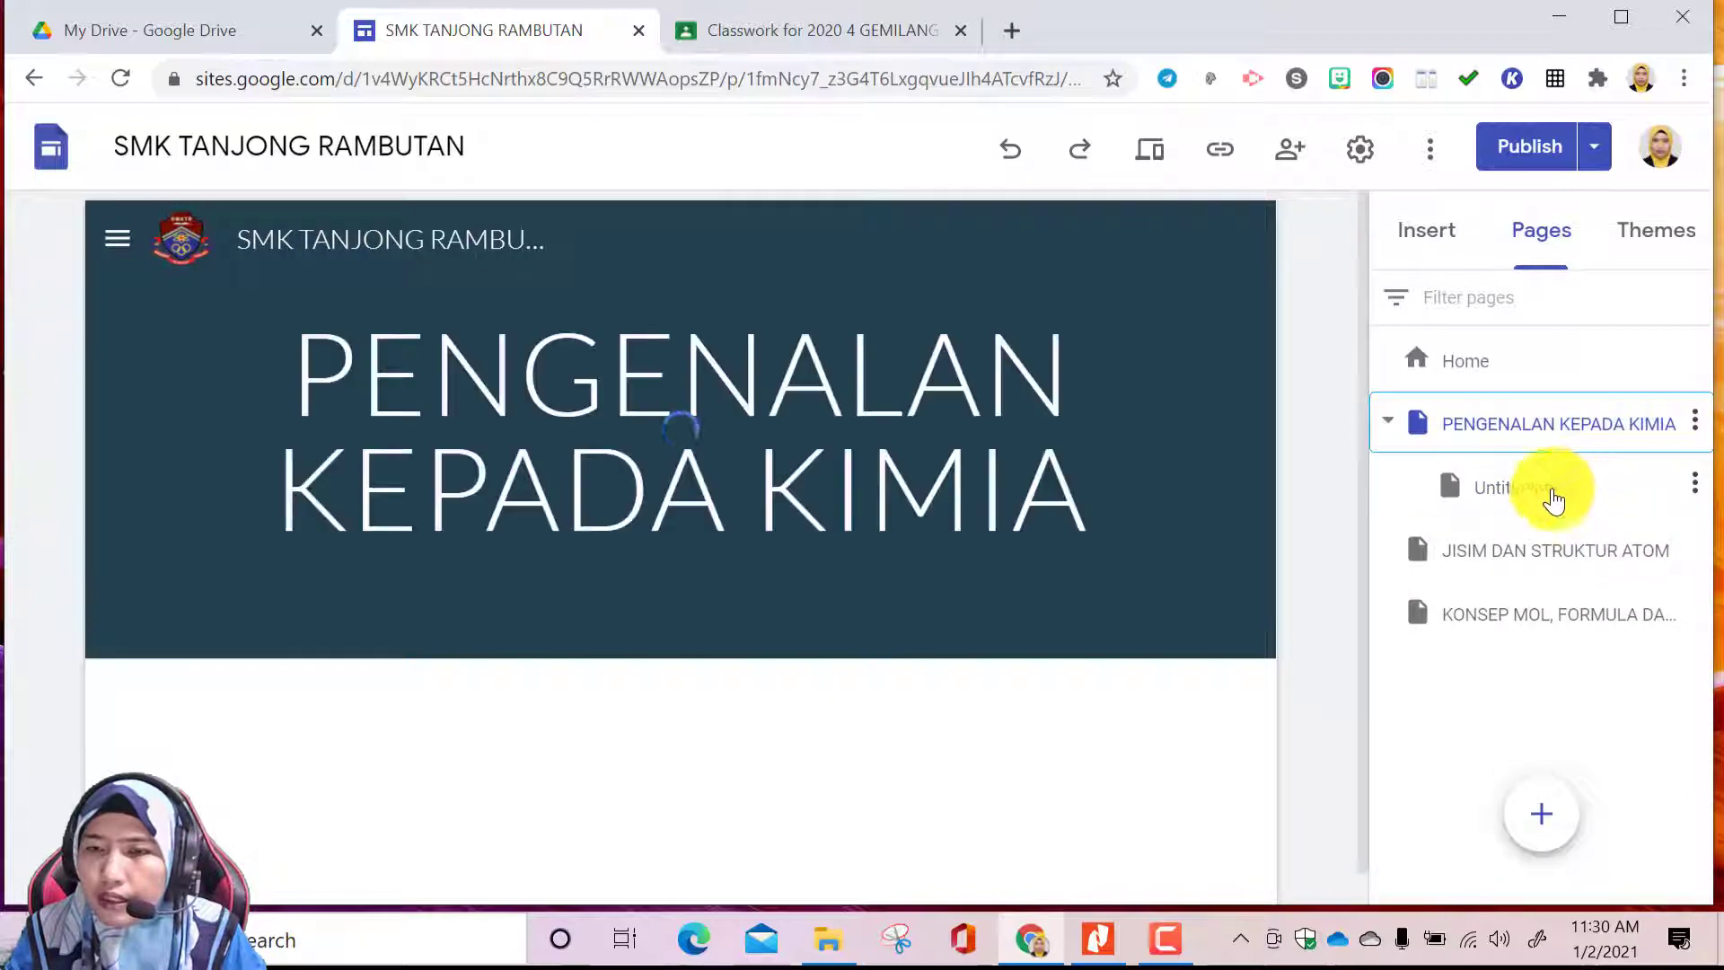
click(1517, 492)
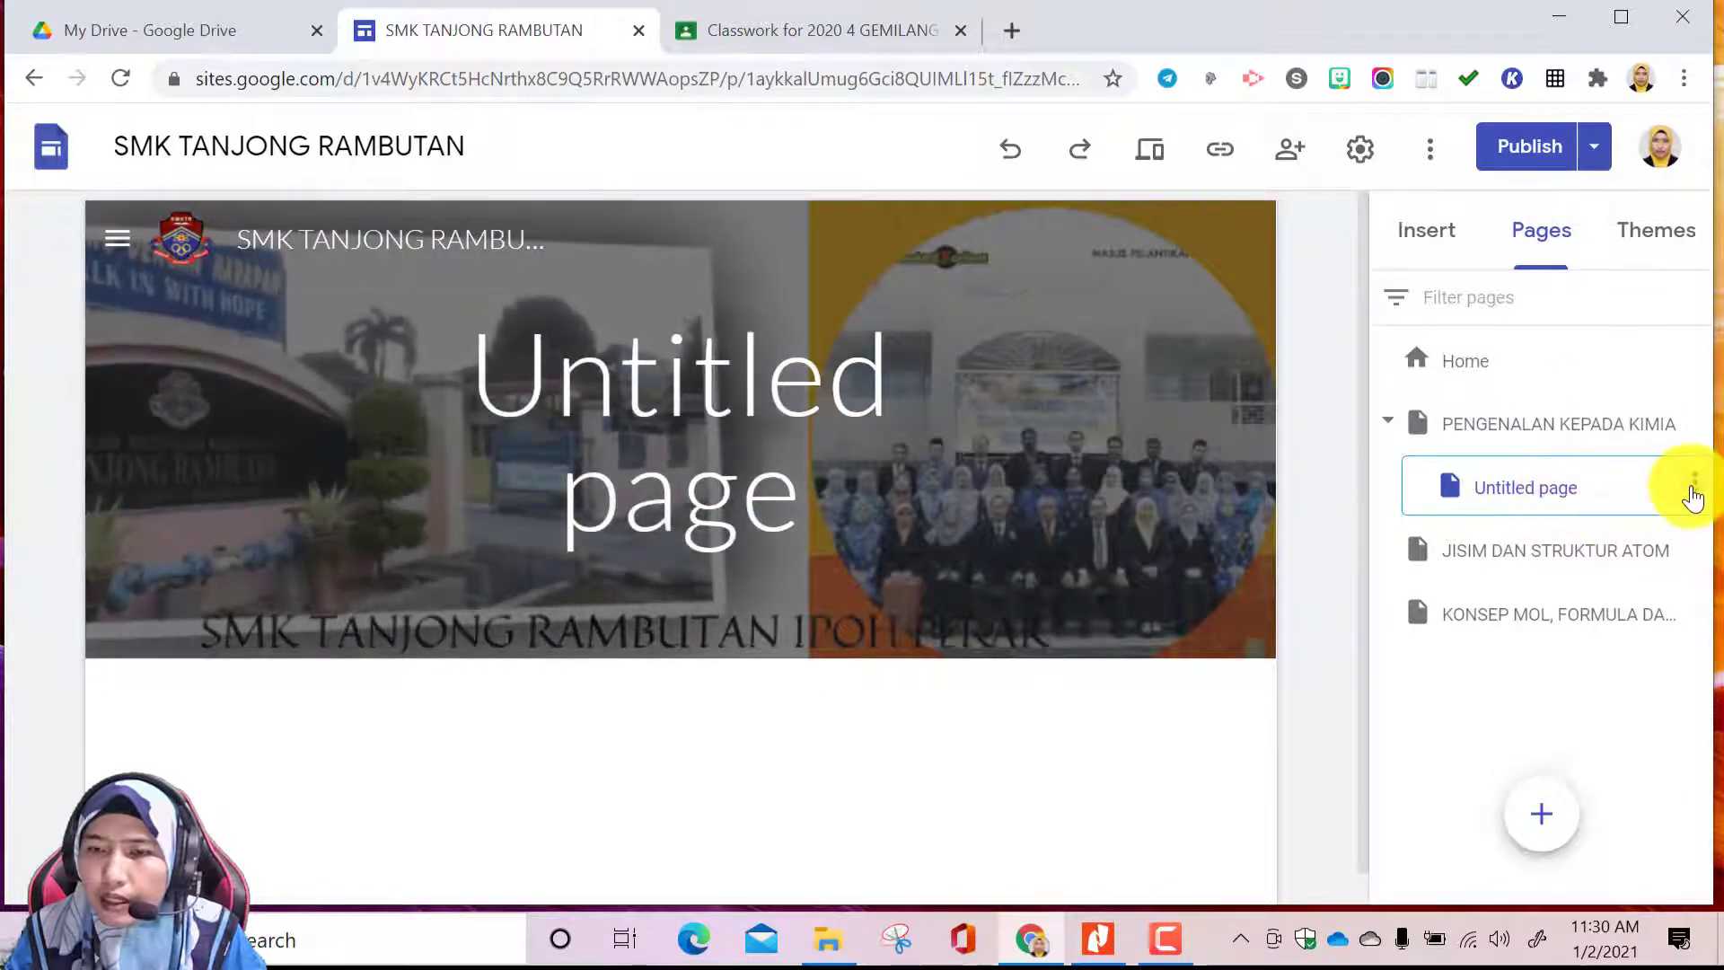
click(1693, 484)
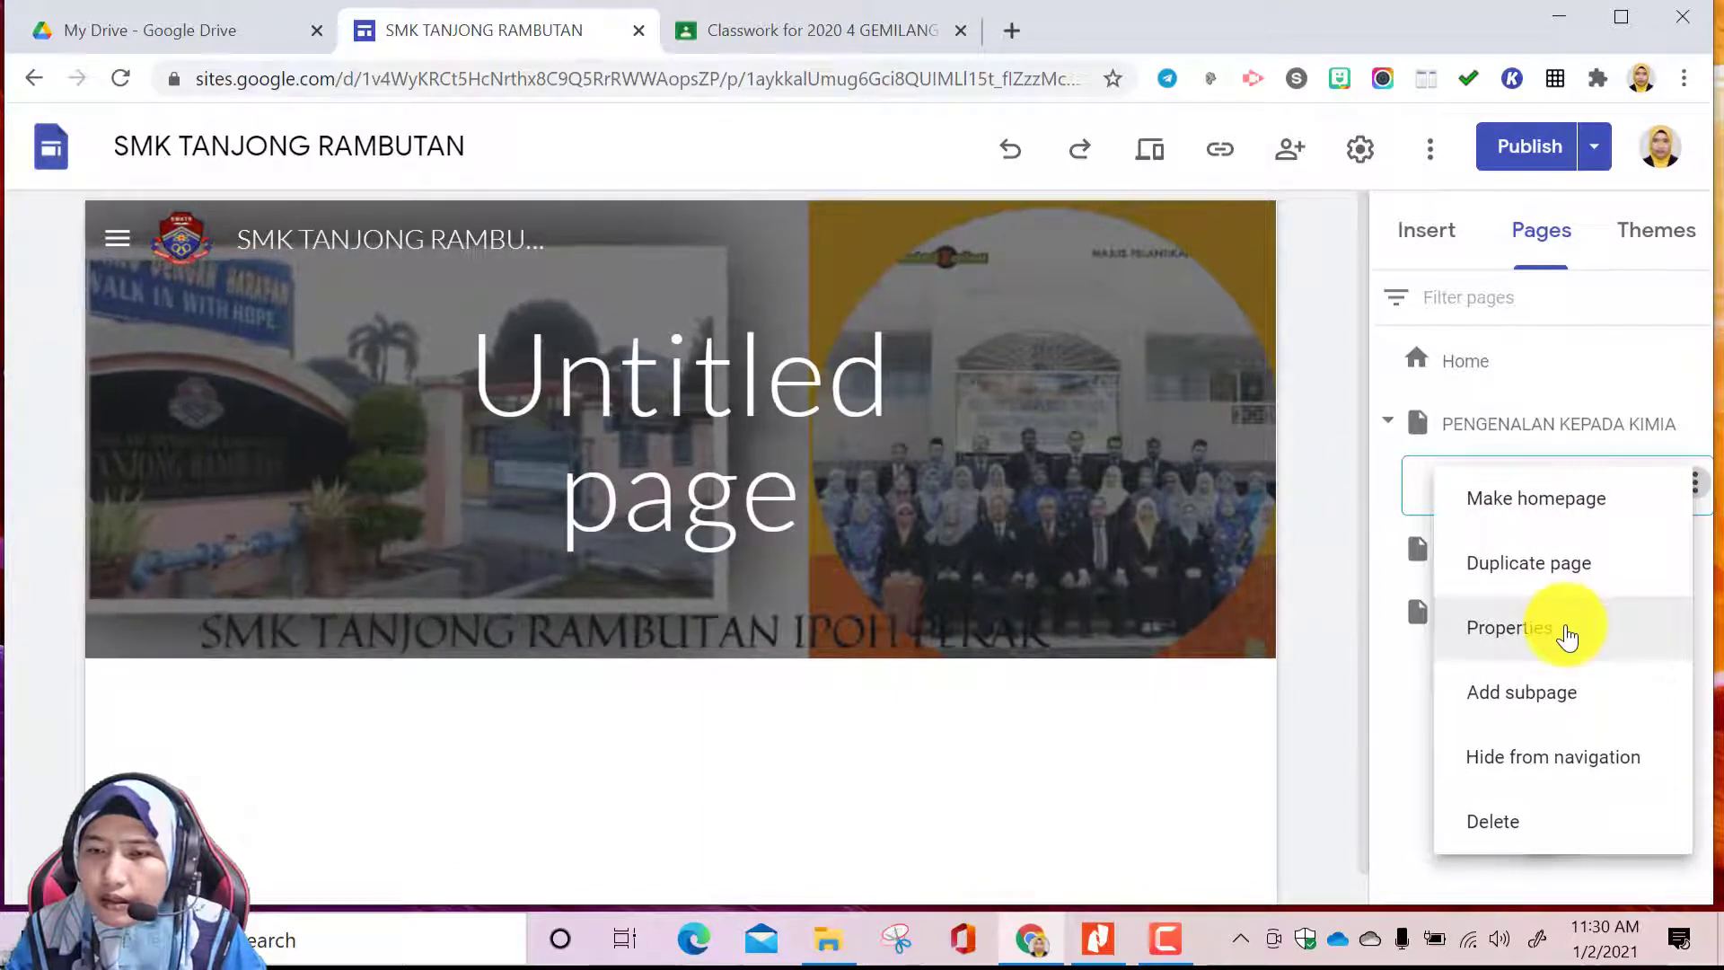
click(1565, 630)
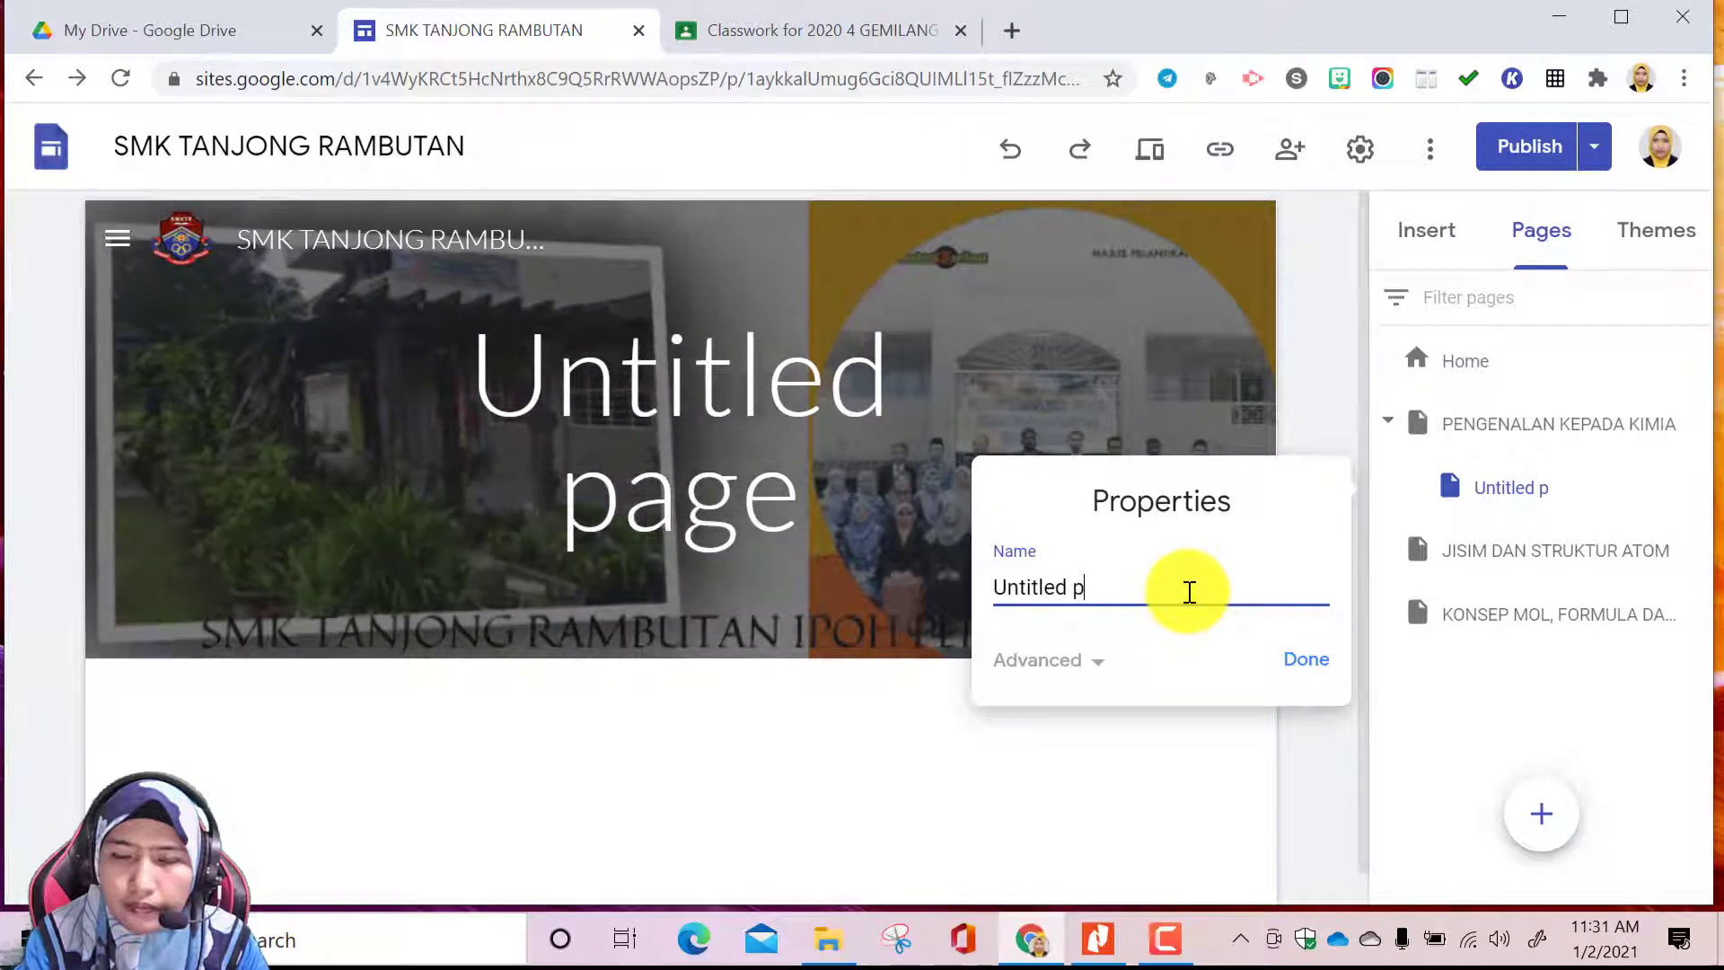
key(ctrl+a)
key(BackSpace)
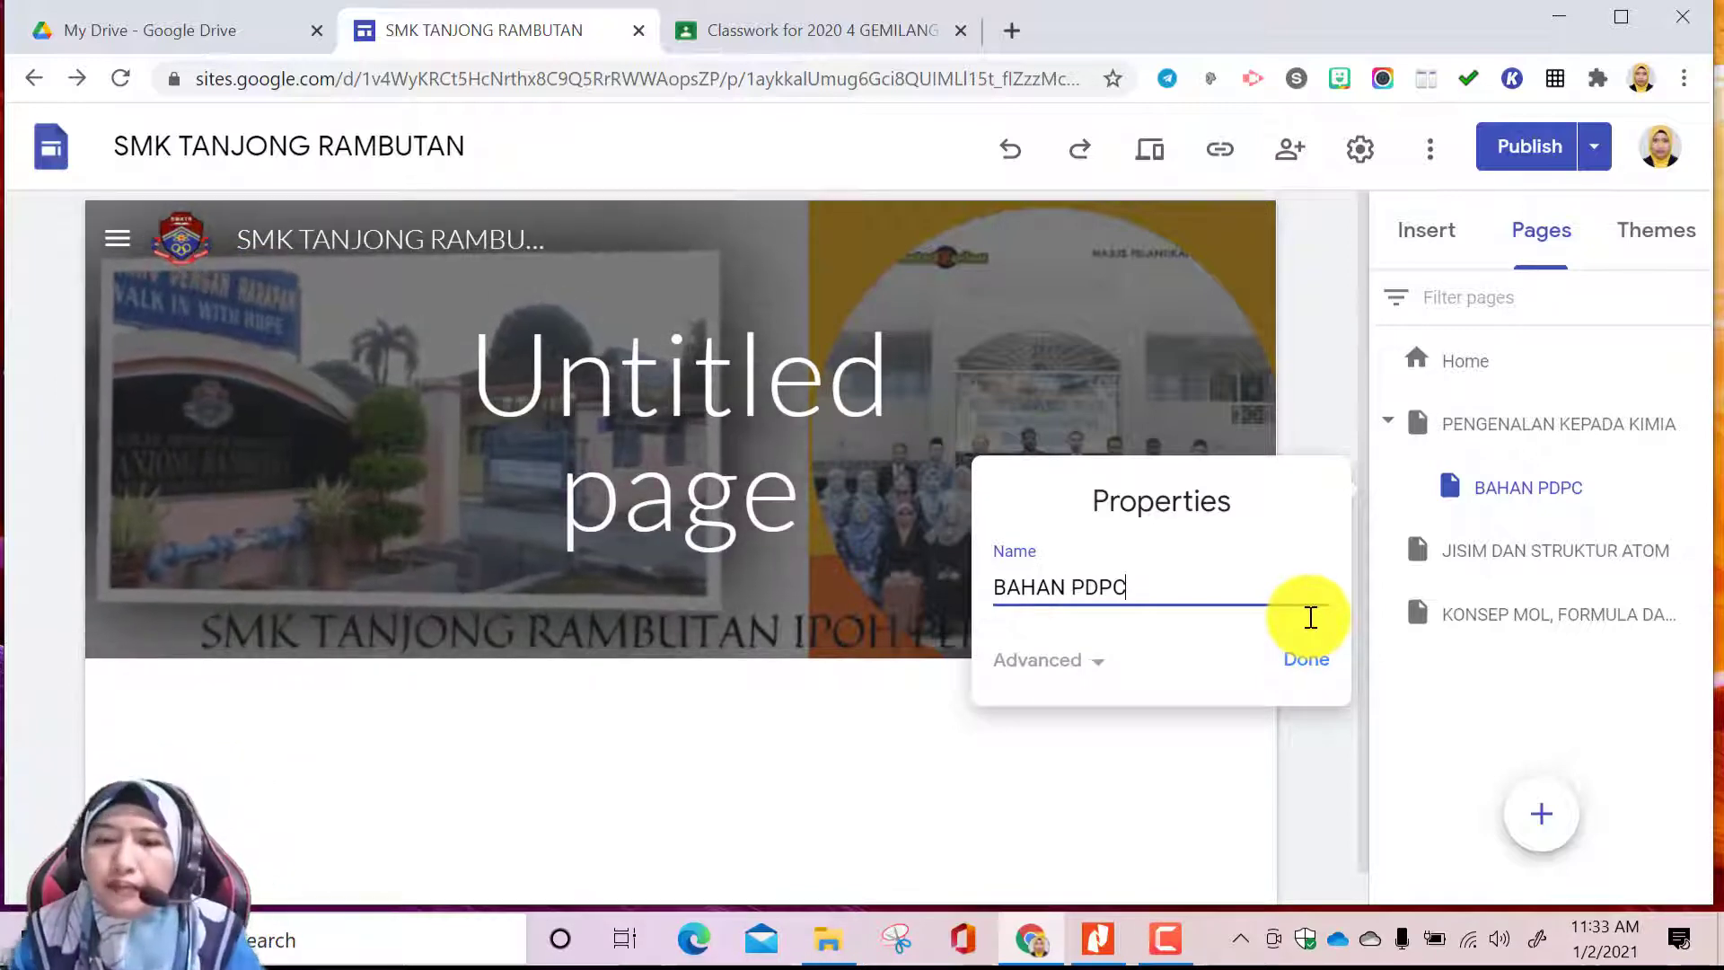
click(1307, 660)
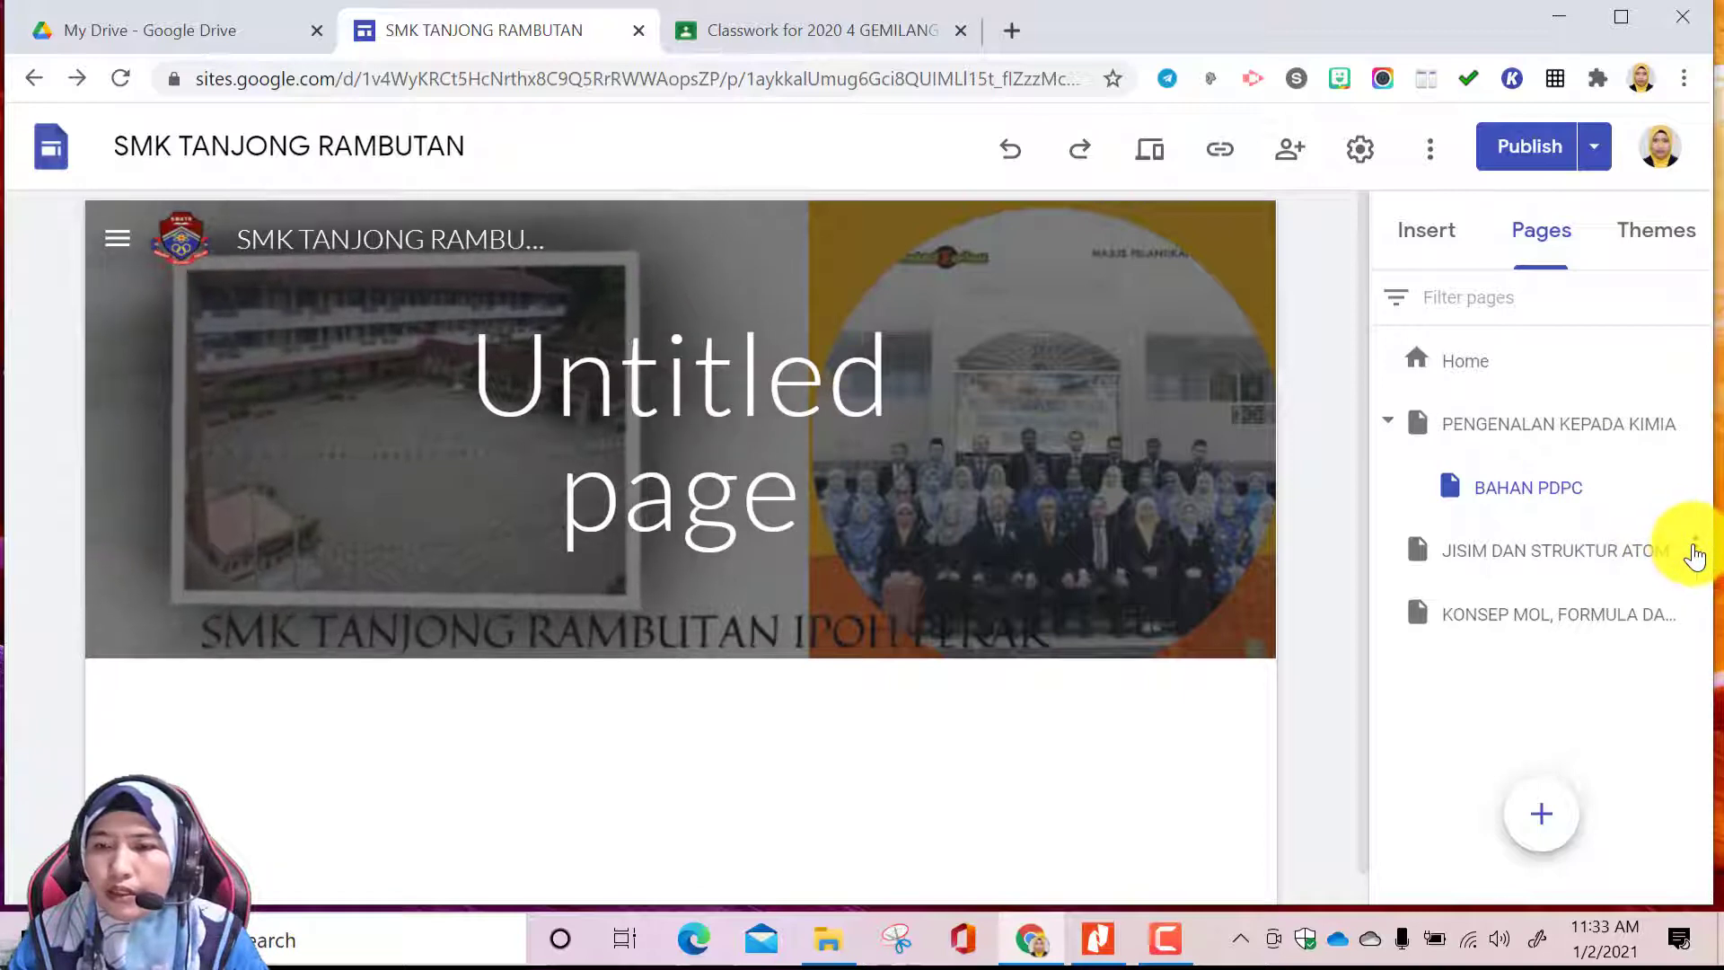
Add a subpage named BAHAN PDPC under JISIM DAN STRUKTUR ATOM and open the PENGENALAN KEPADA KIMIA page
click(1696, 556)
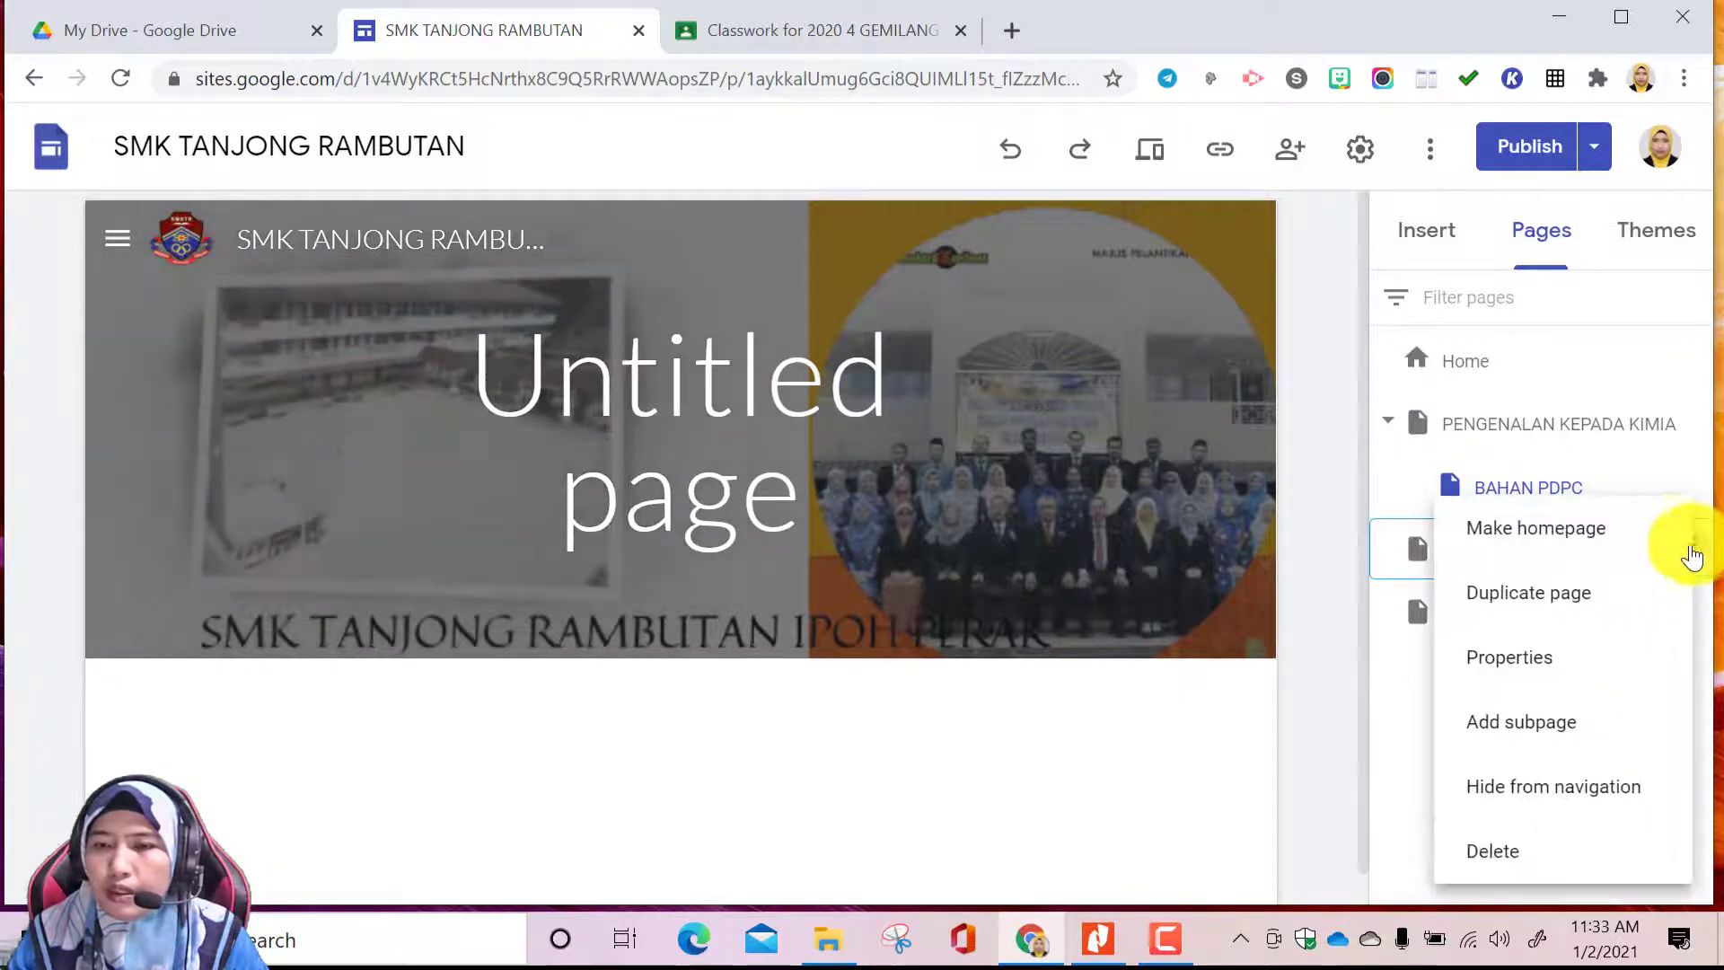
click(1558, 724)
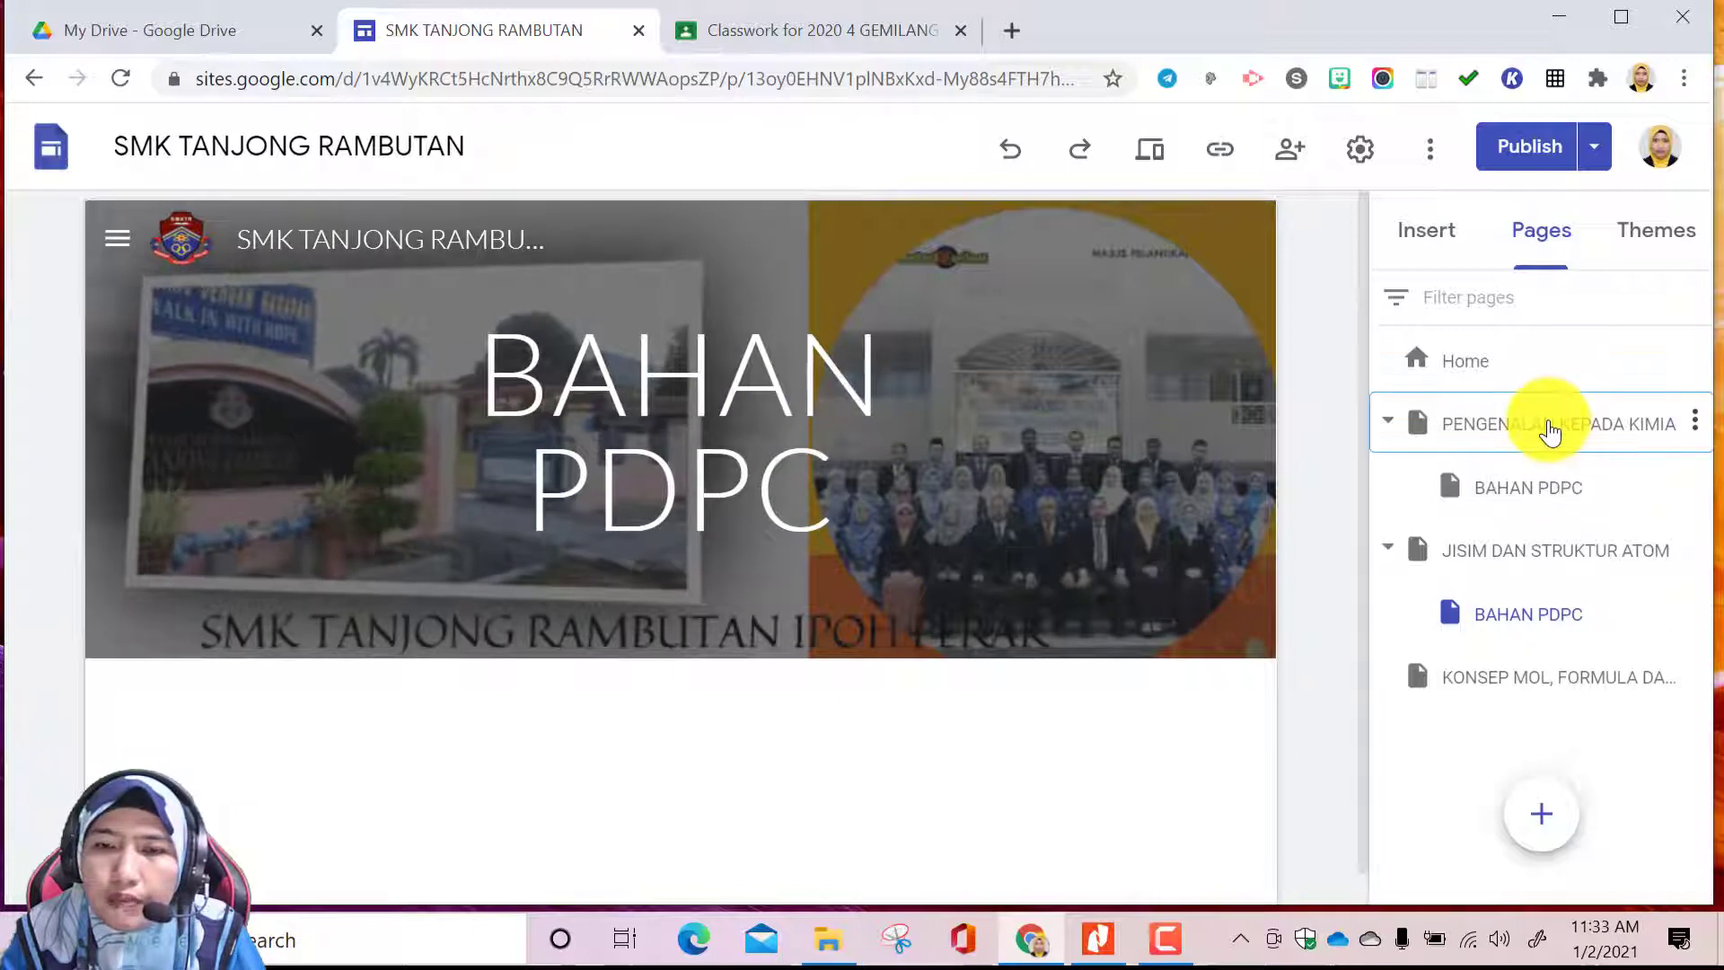
click(1551, 429)
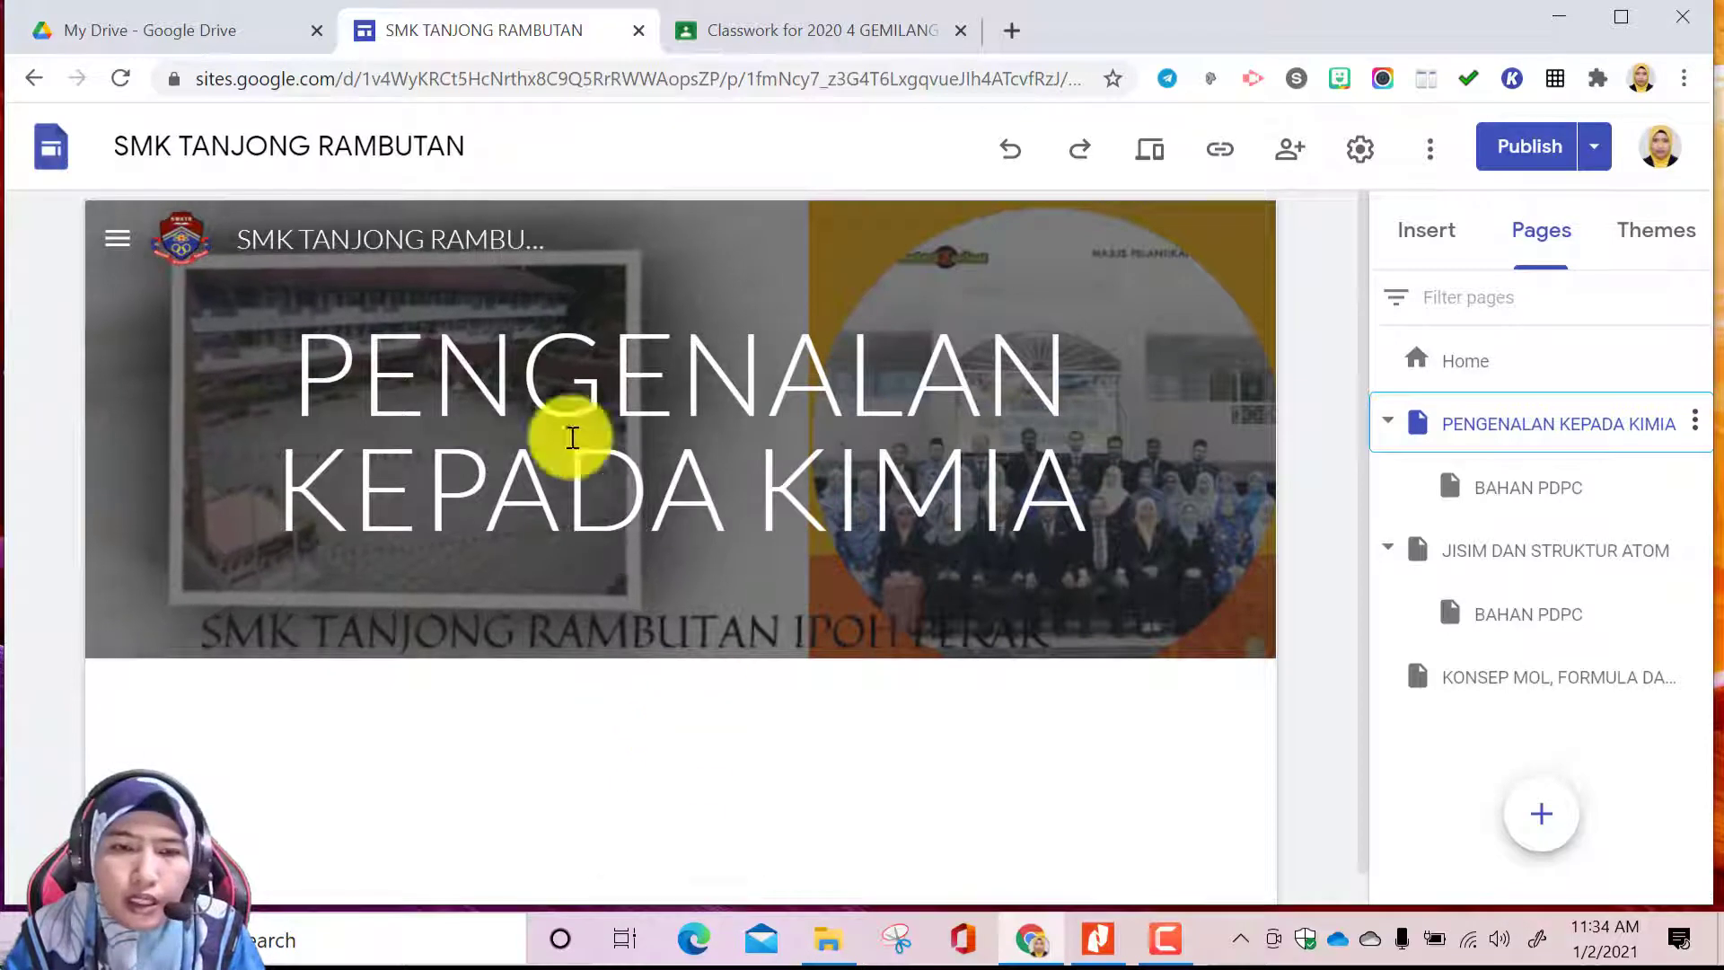
Insert the layout with one image beside a title and text on the PENGENALAN KEPADA KIMIA page
mouse_move(762, 584)
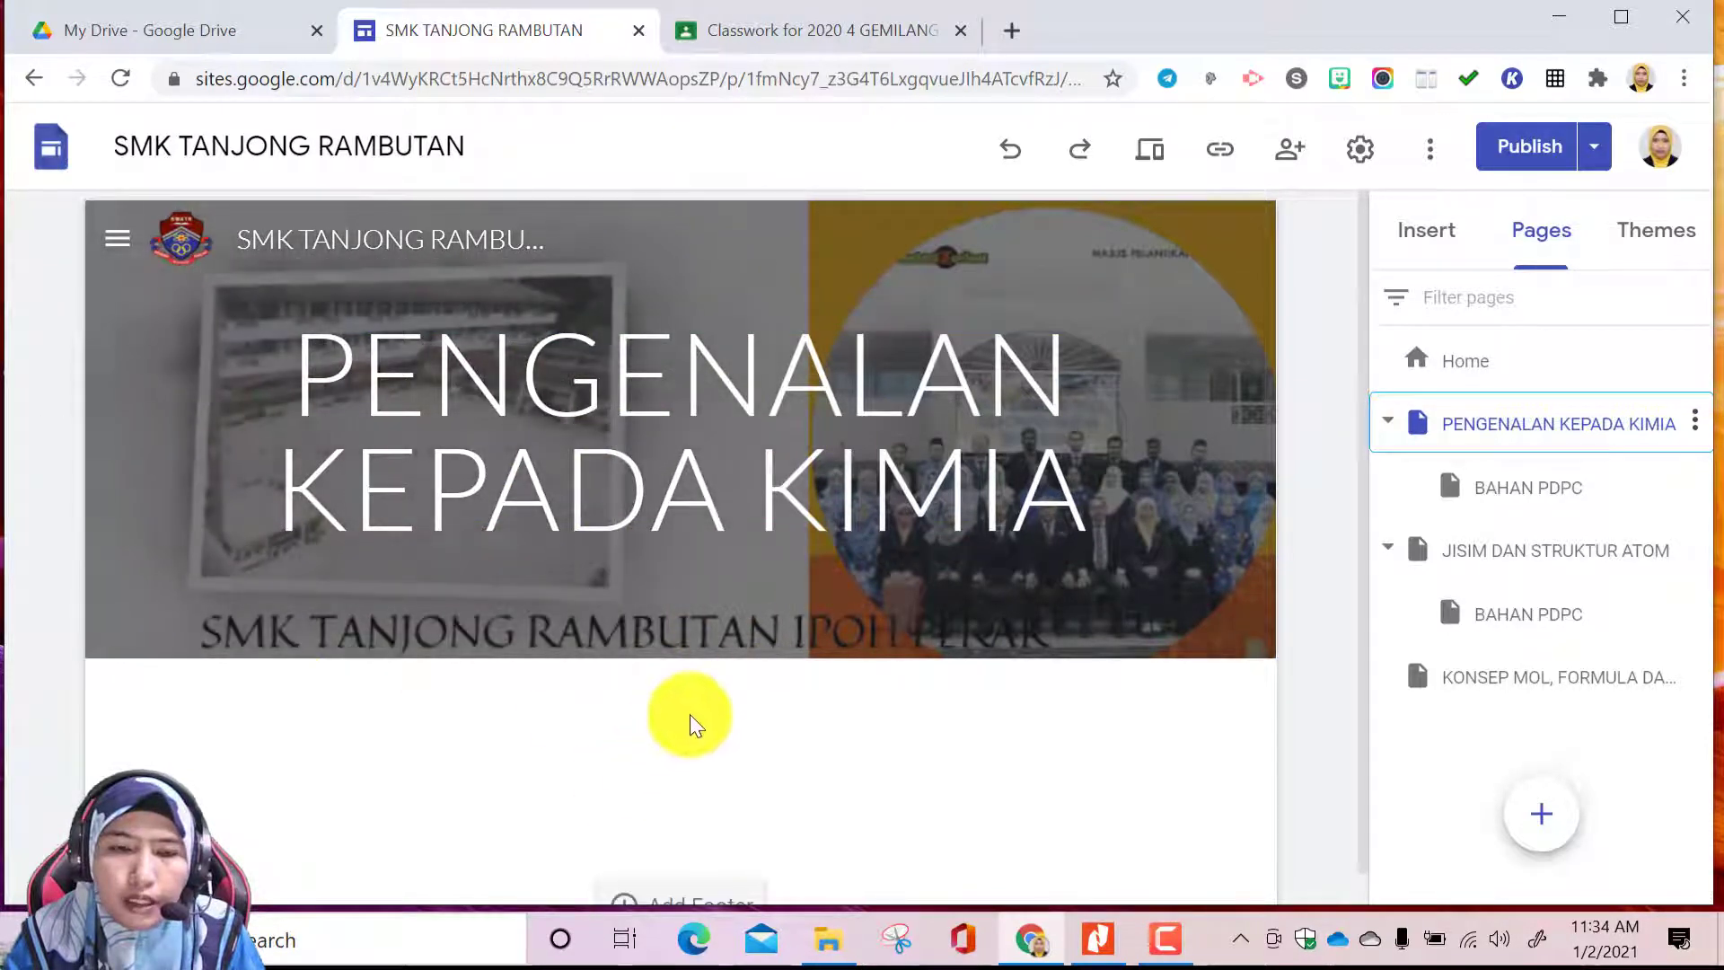
scroll(757, 749, down, 1)
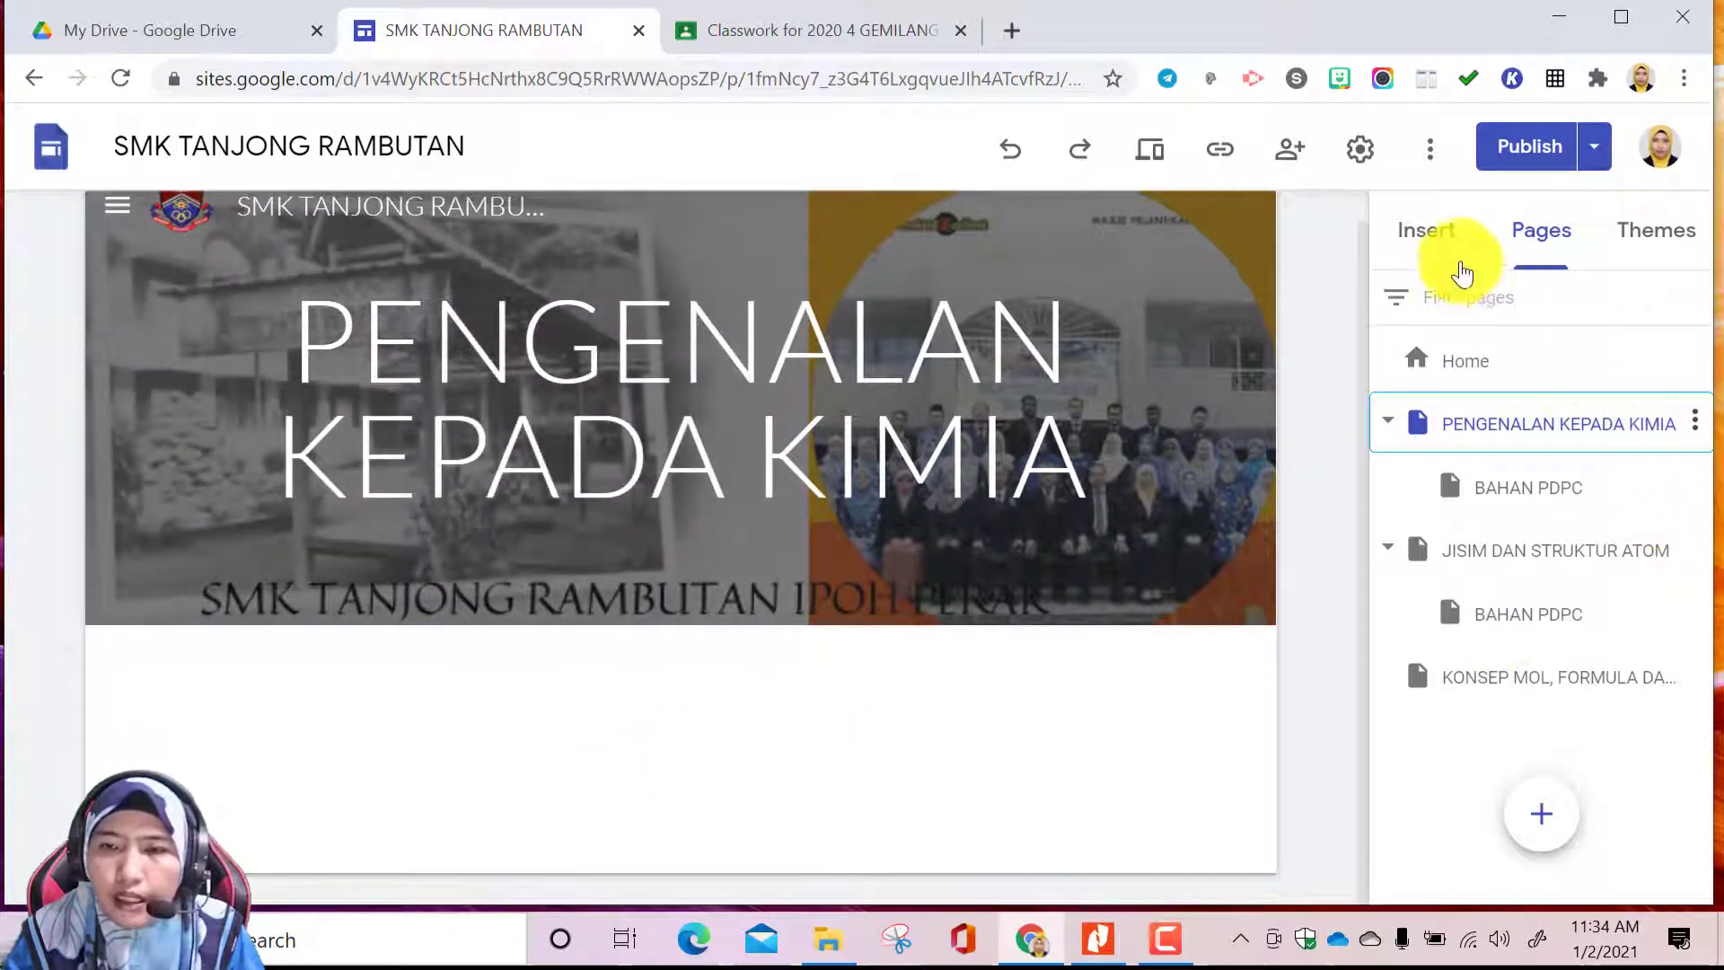
click(1437, 237)
click(1507, 348)
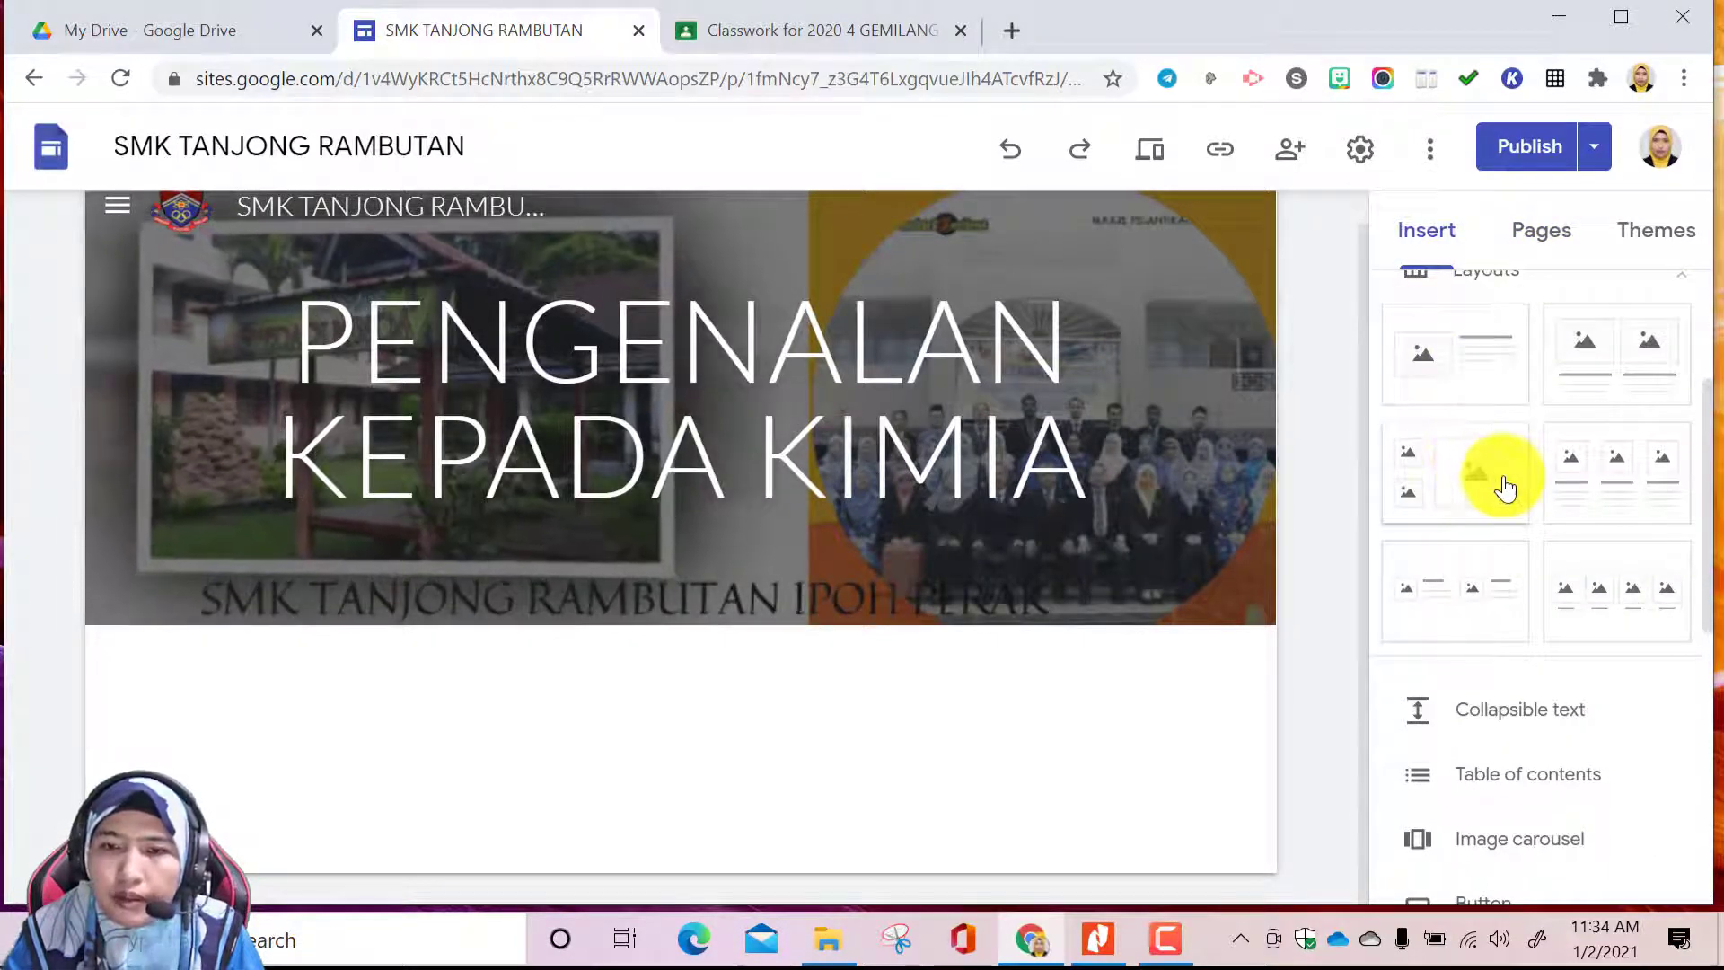
click(1492, 370)
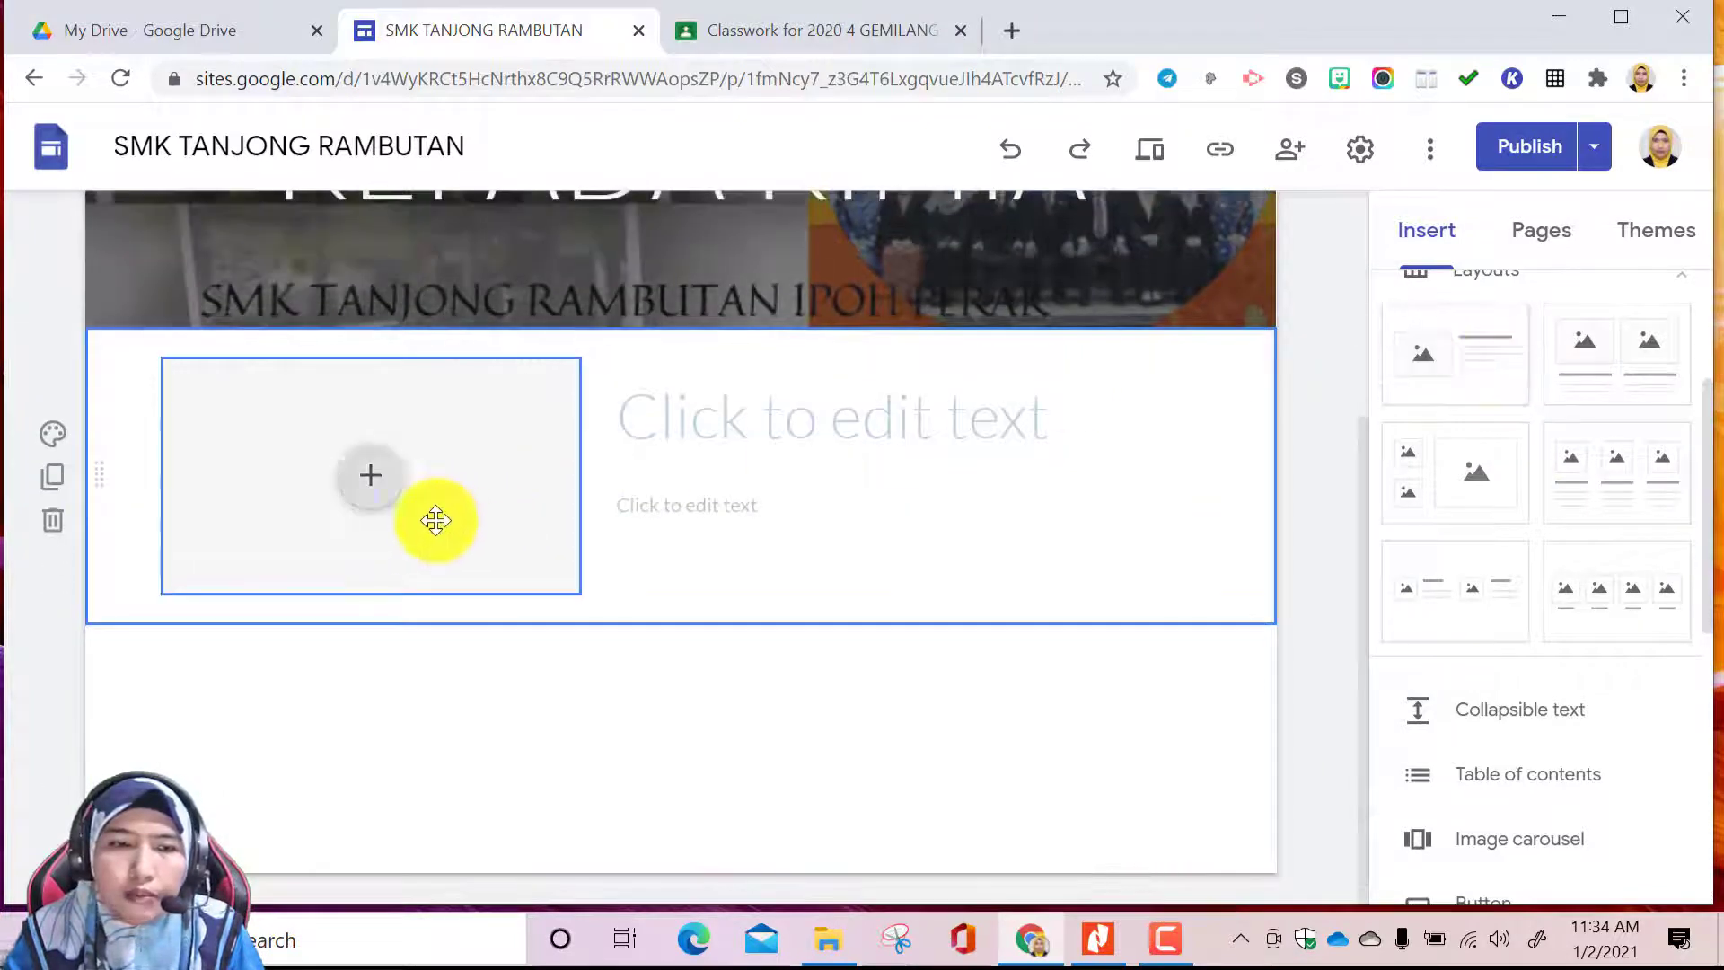
scroll(388, 492, up, 2)
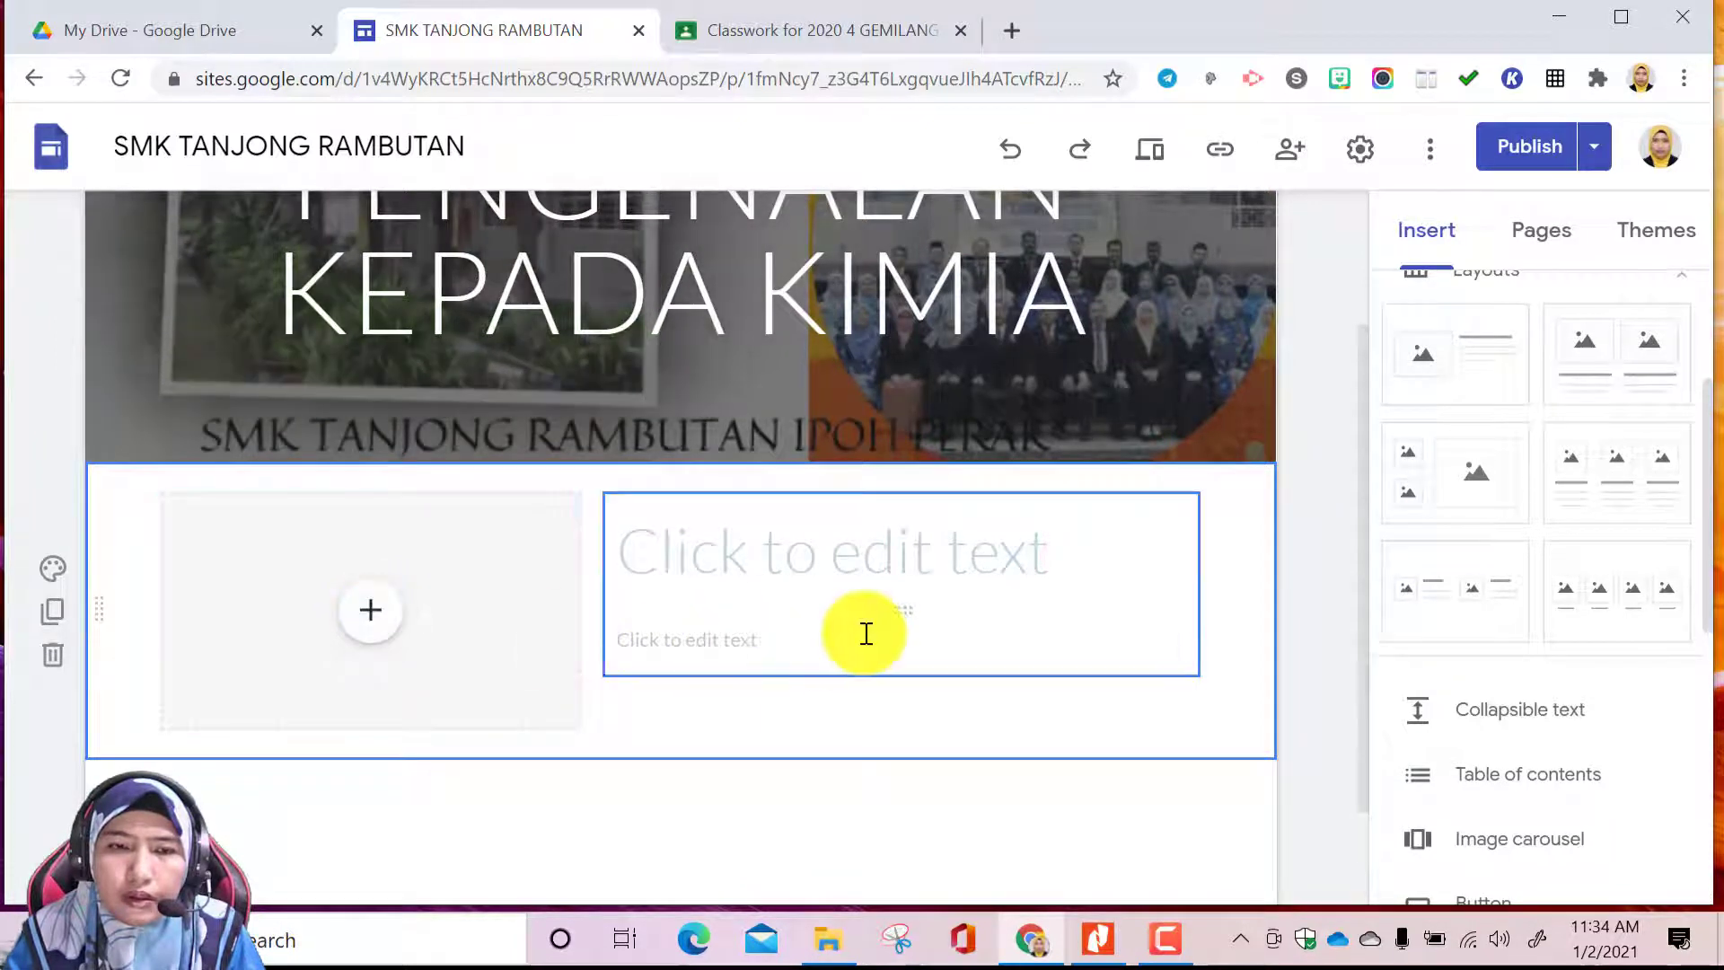
scroll(667, 626, up, 2)
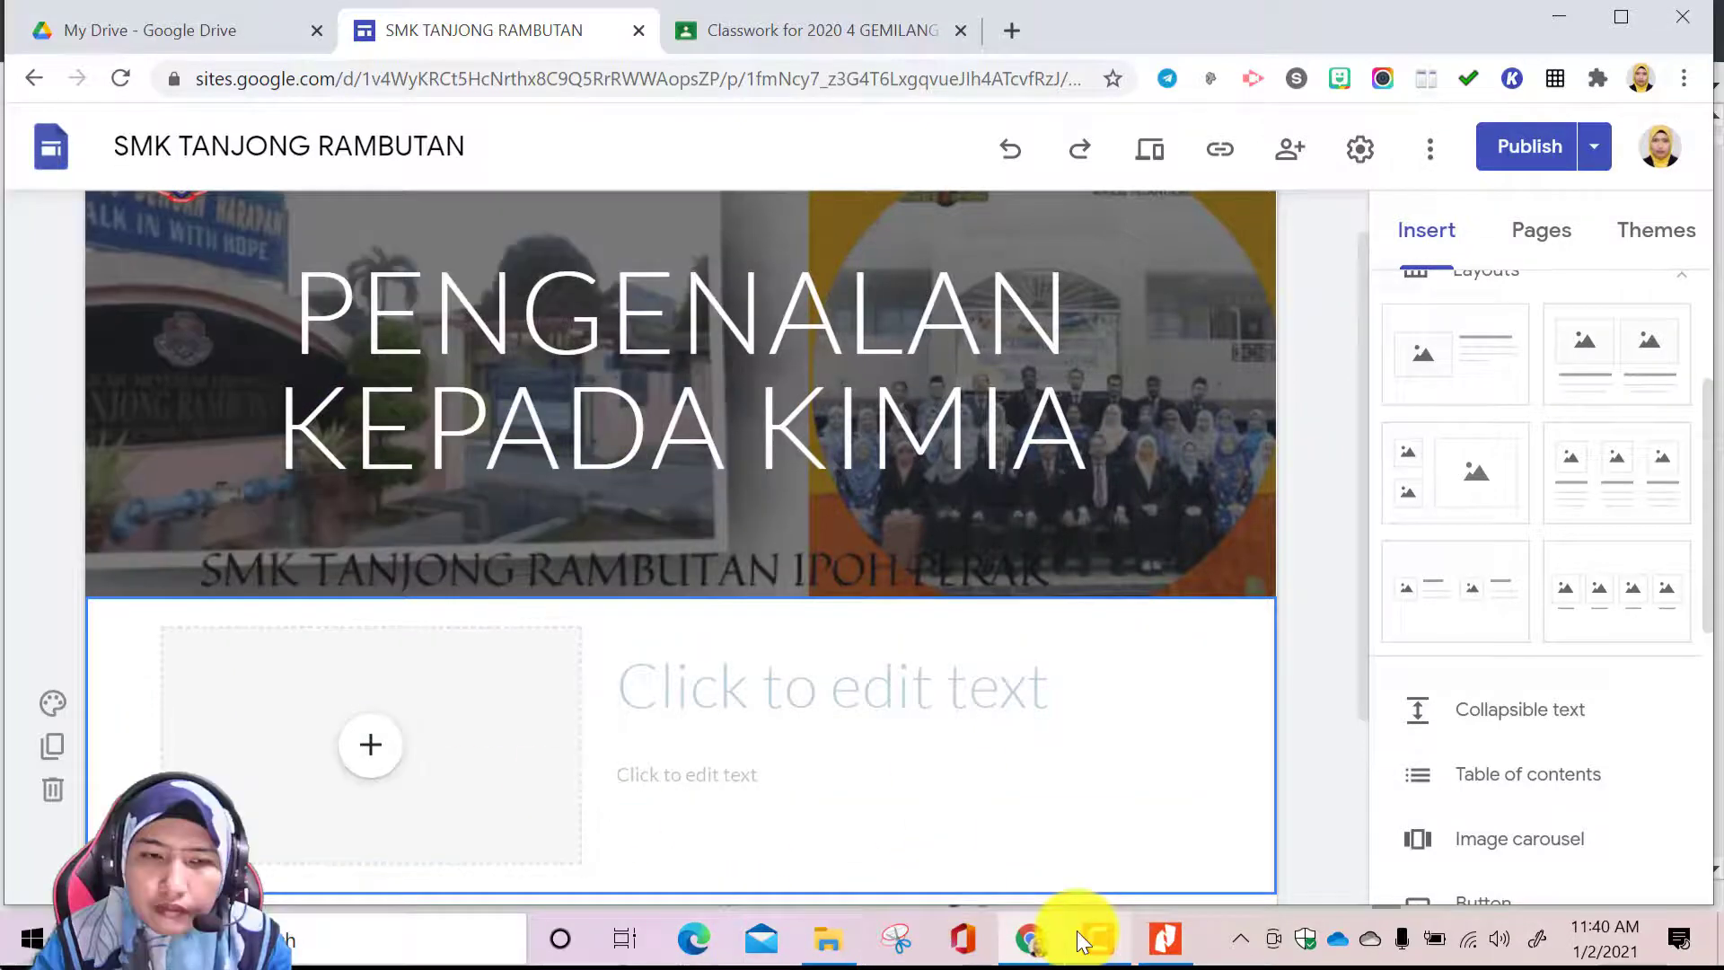
Search Google Images for MICROSCOPE PNG to fill the new layout's image placeholder
mouse_move(1103, 936)
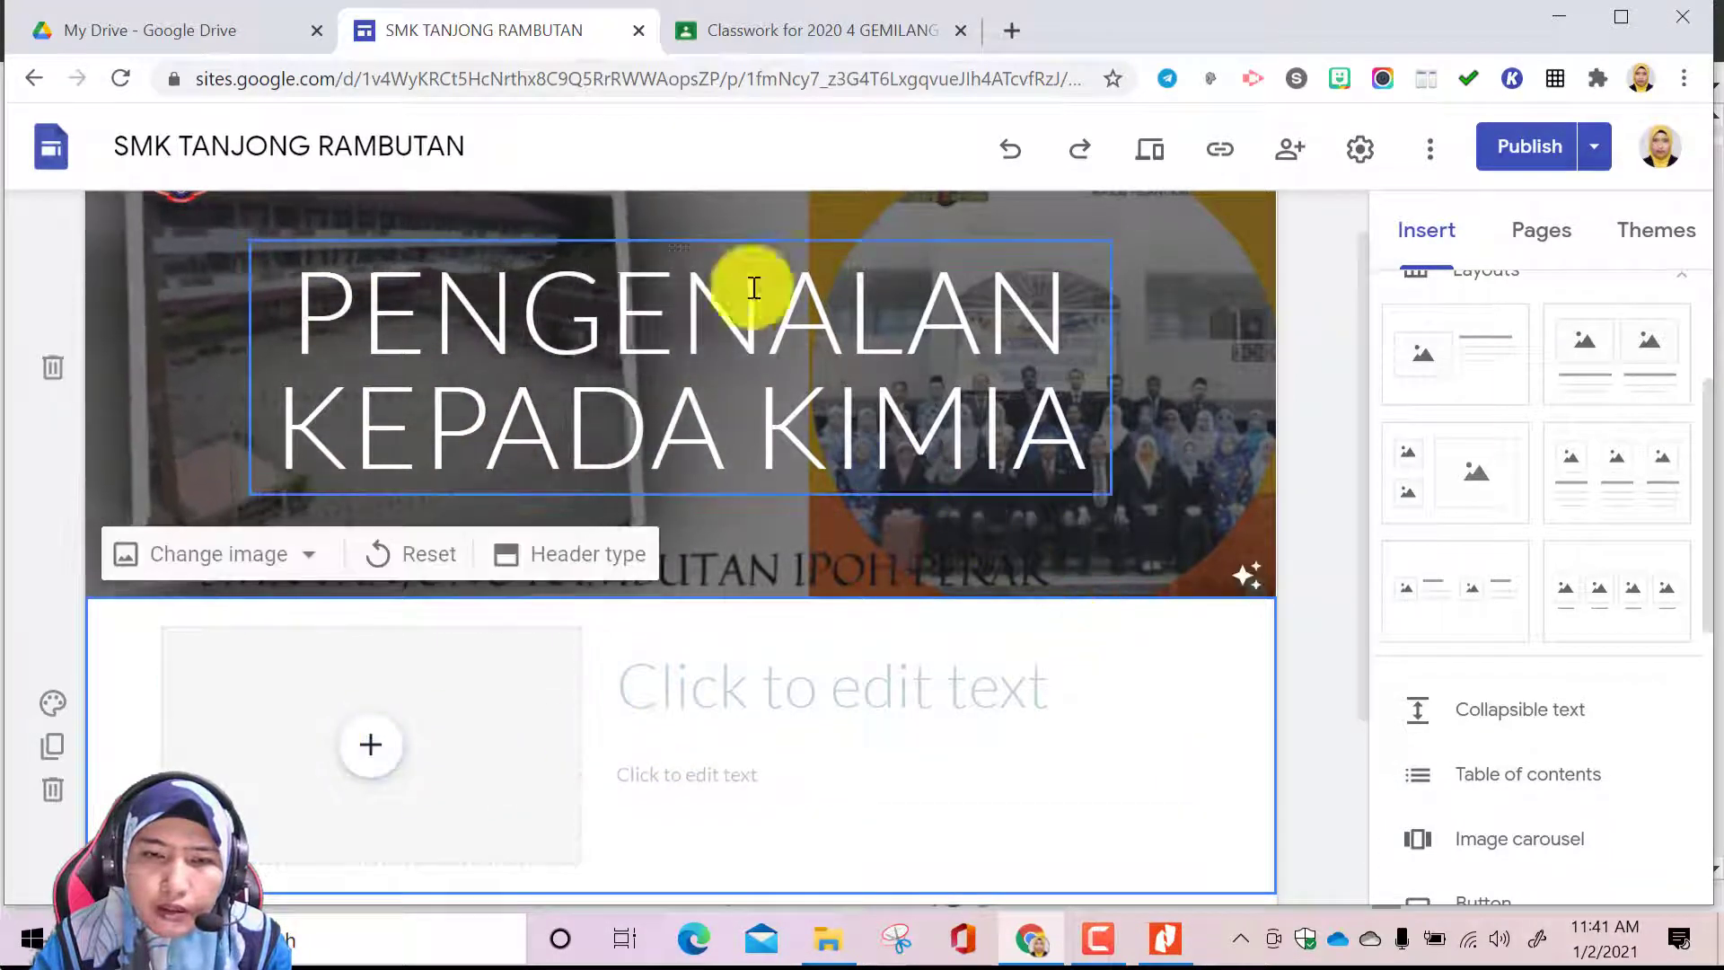
click(366, 756)
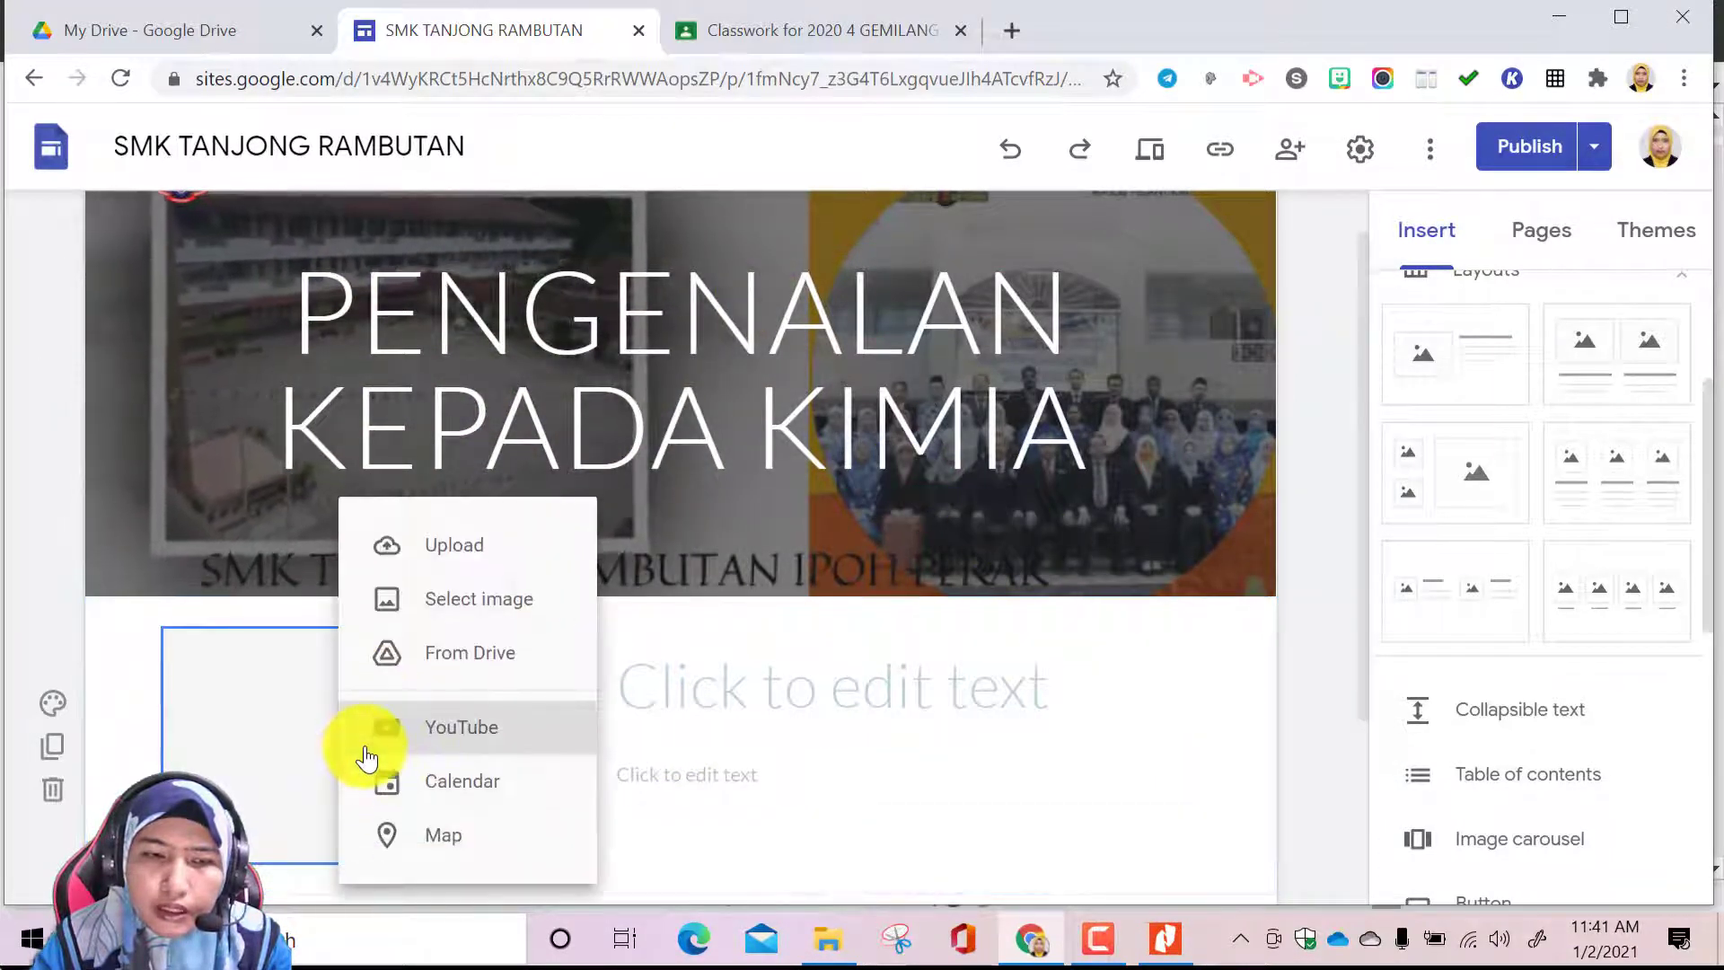
click(467, 600)
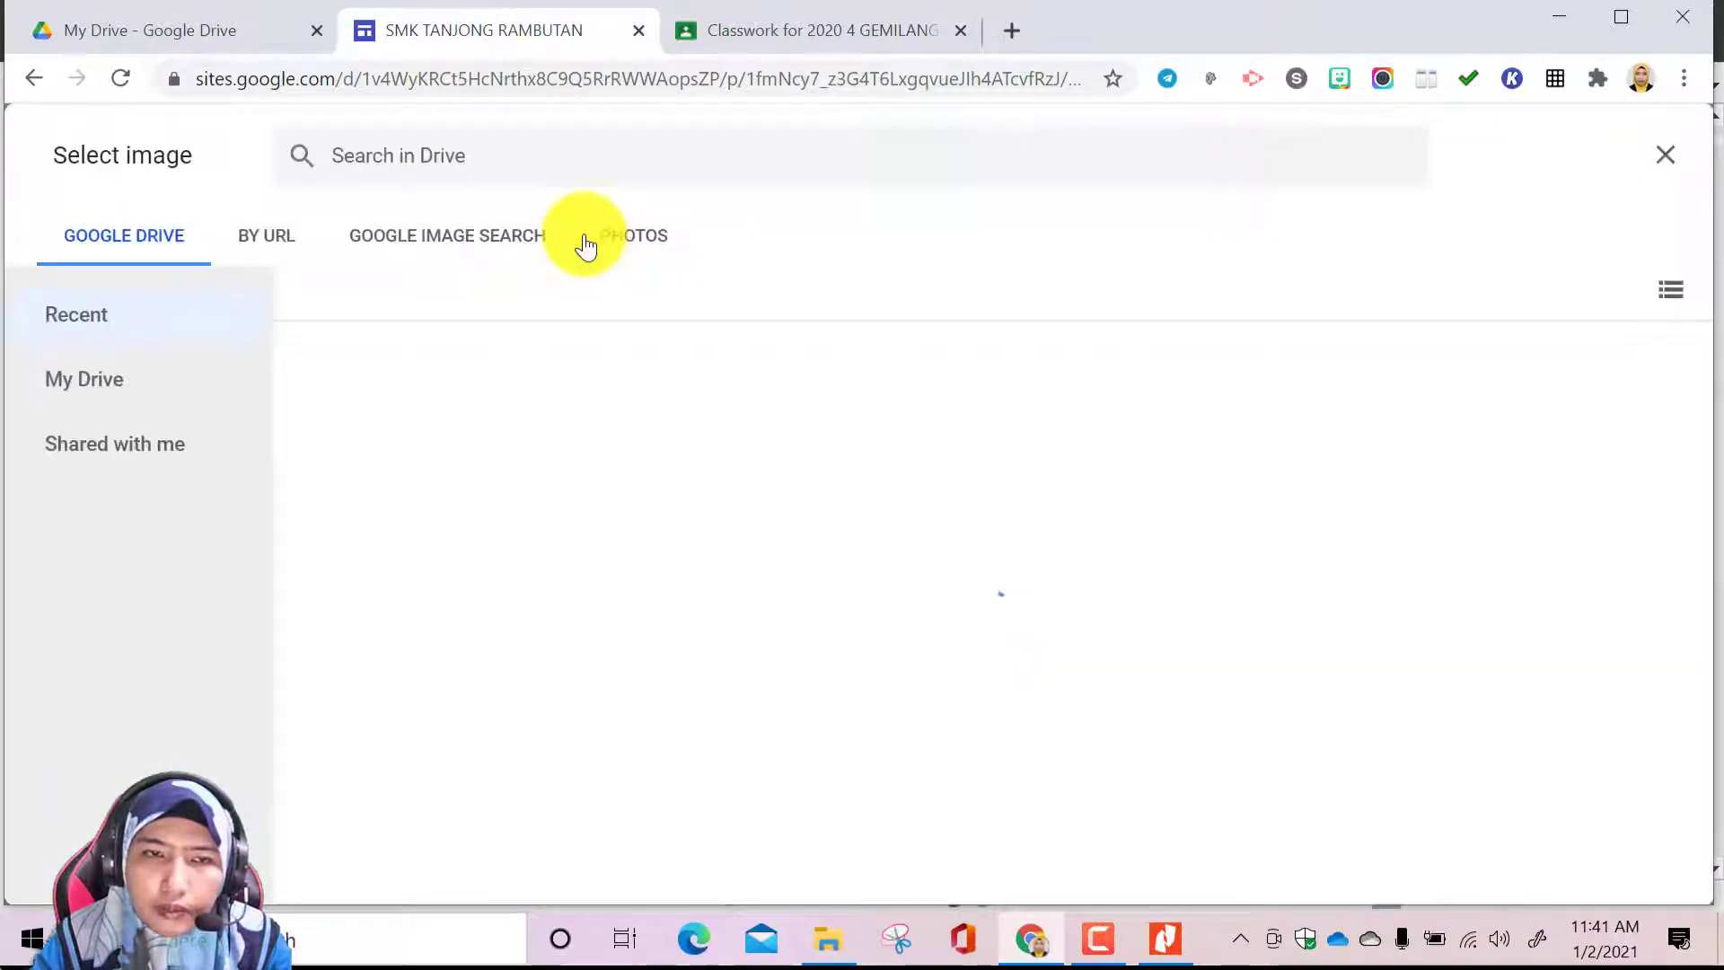
click(478, 157)
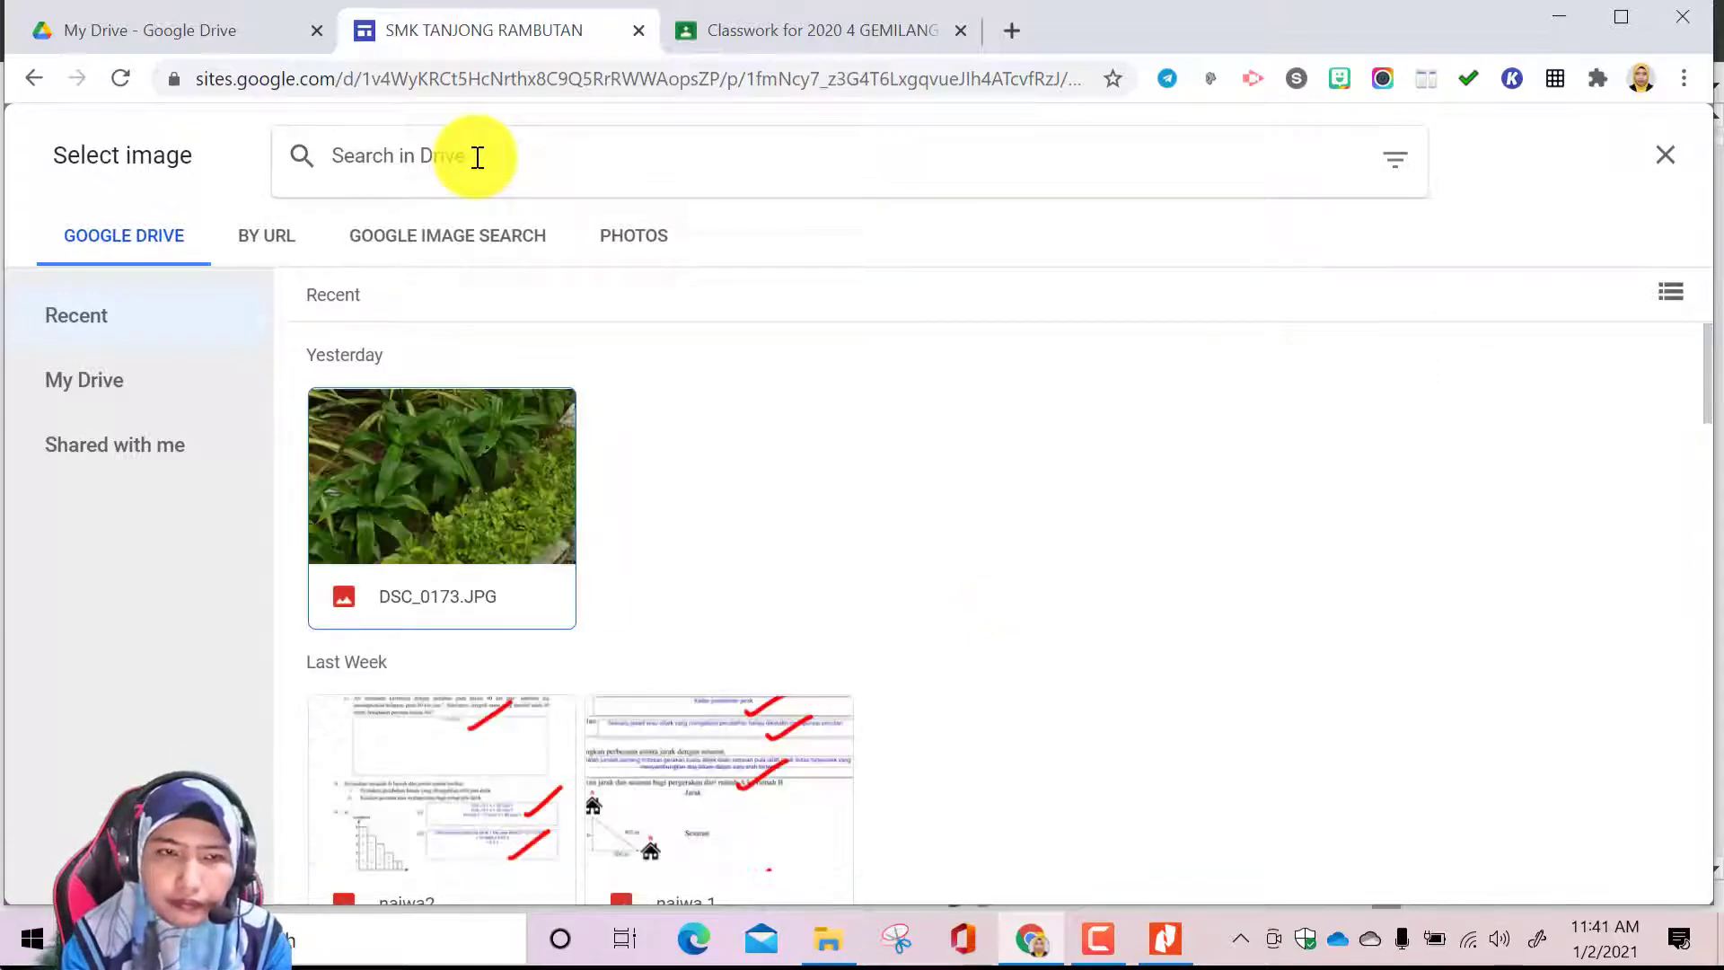
click(478, 157)
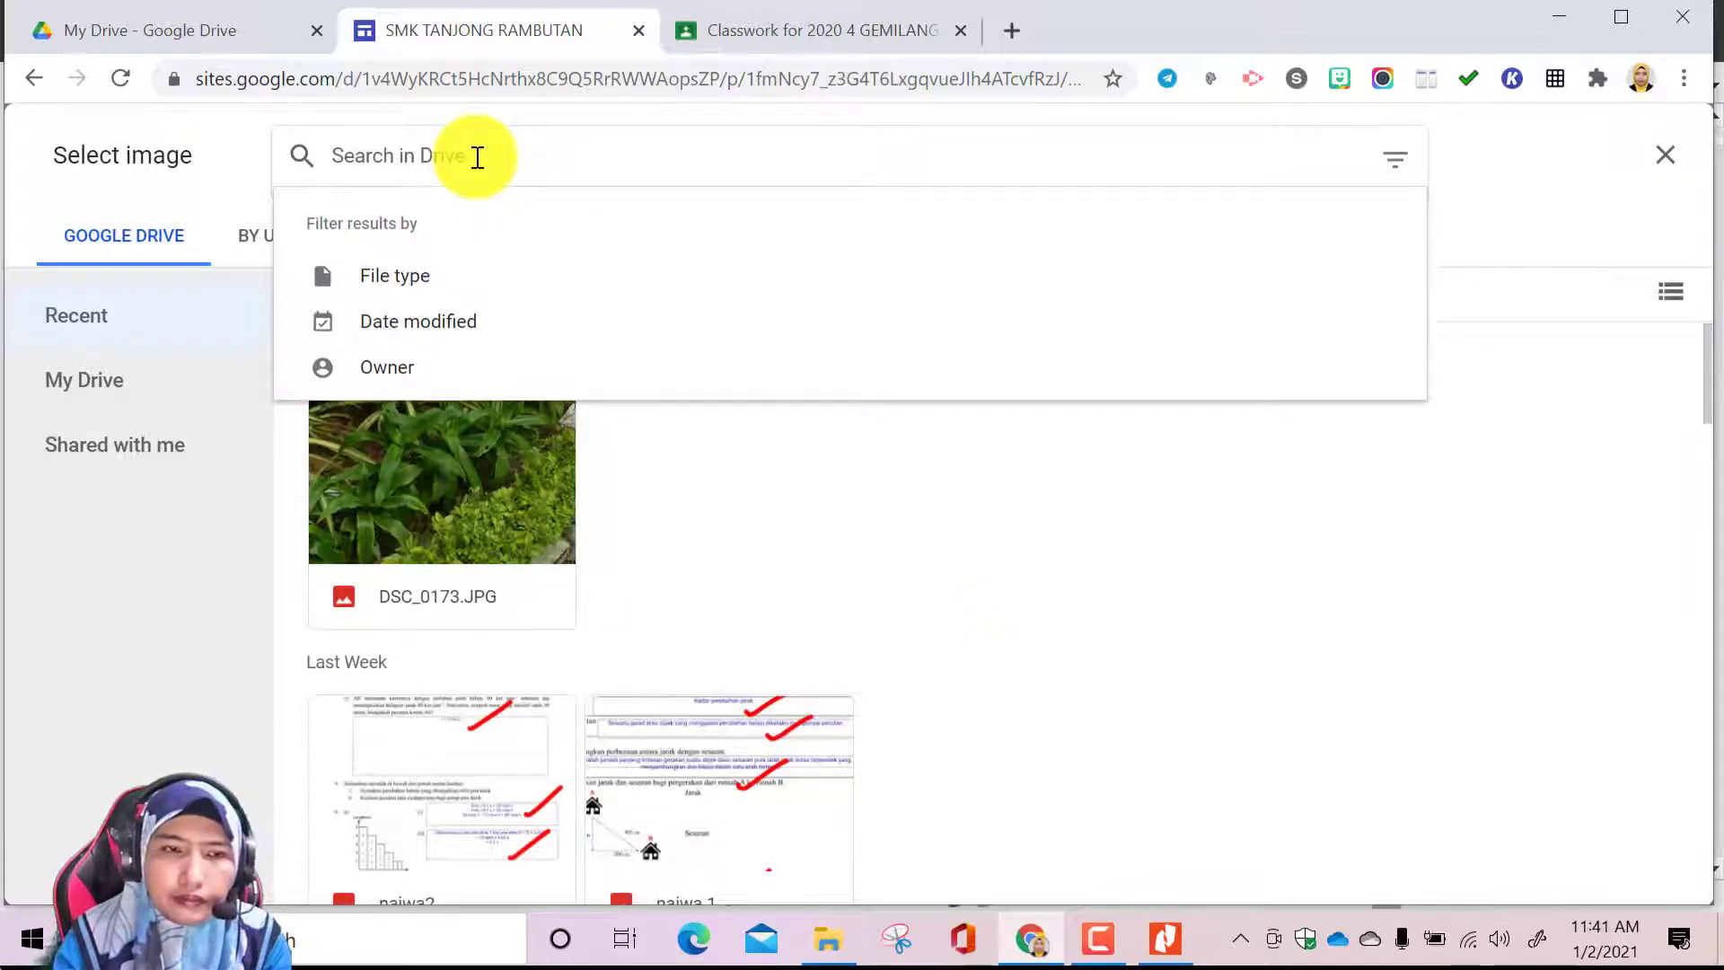
click(219, 170)
click(418, 236)
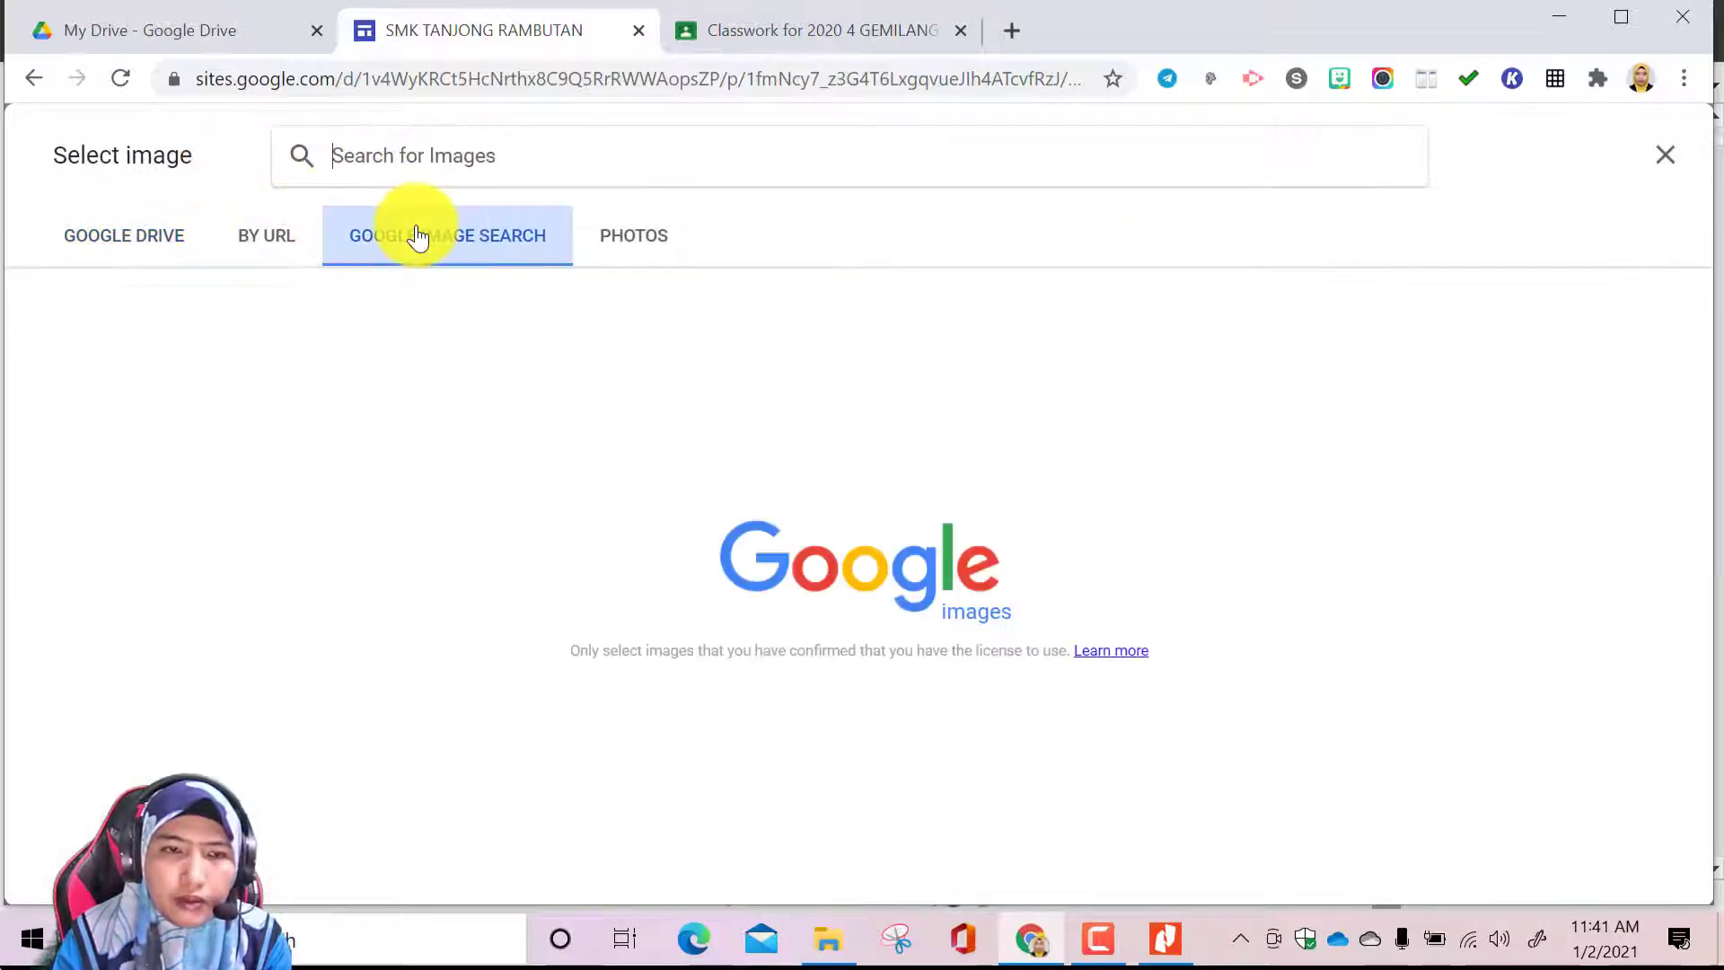
click(462, 163)
text(MIC)
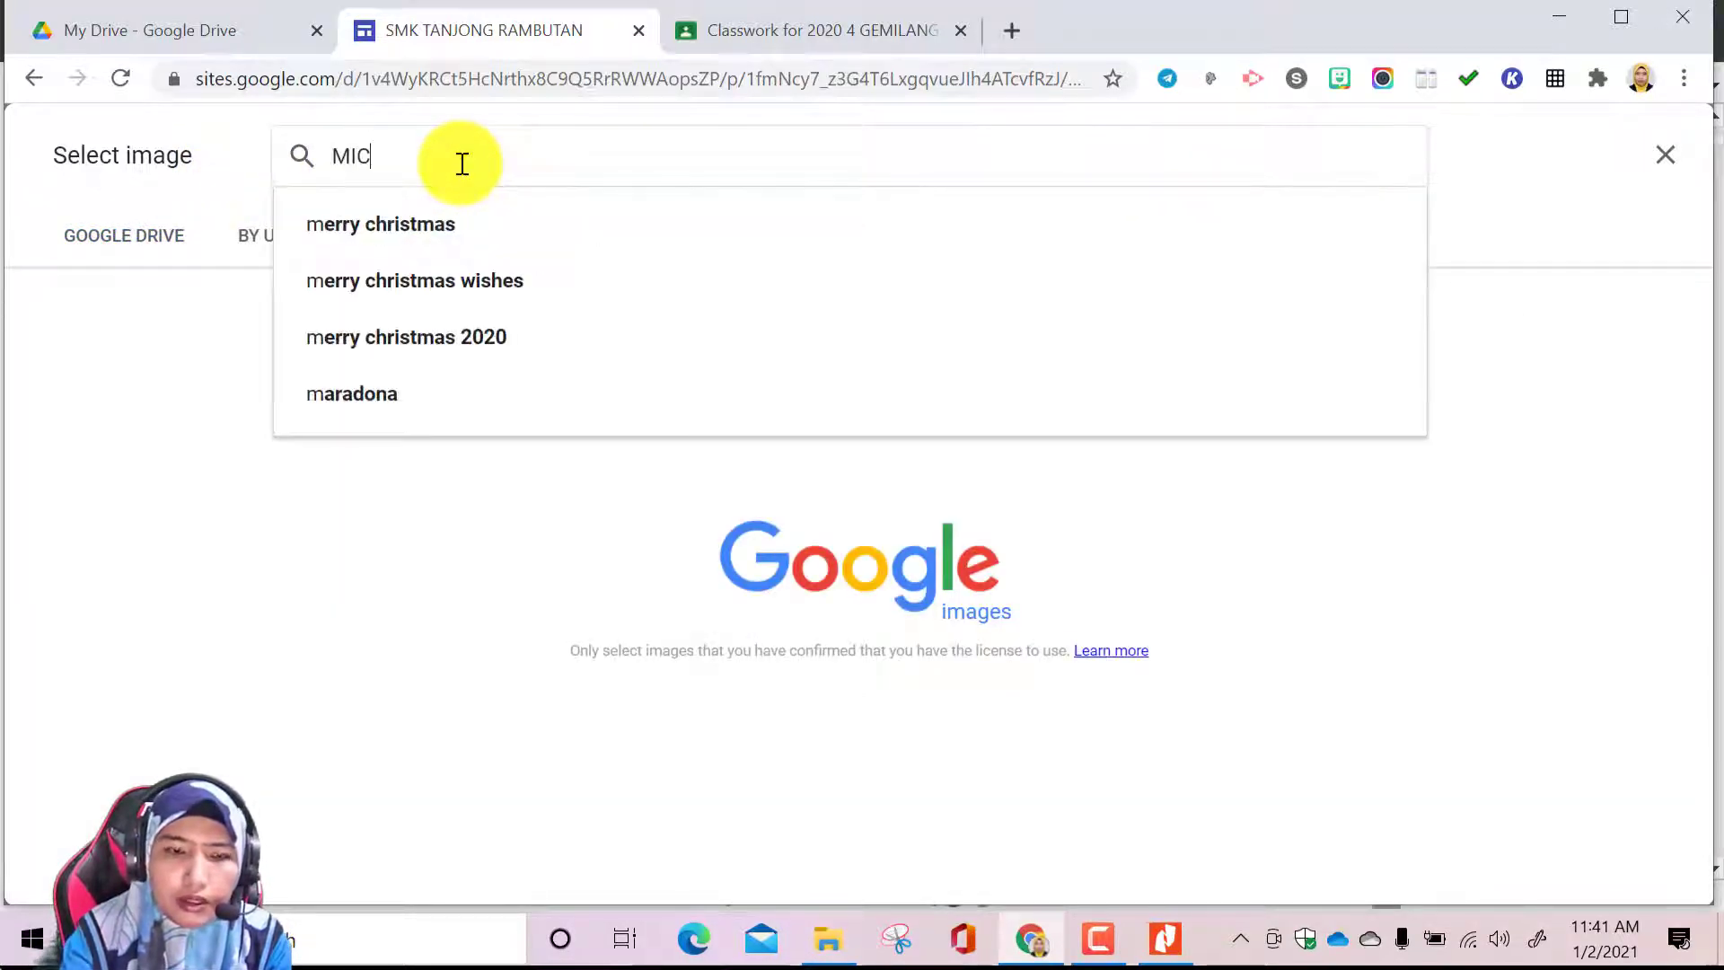
text(ROSCOPE PNG)
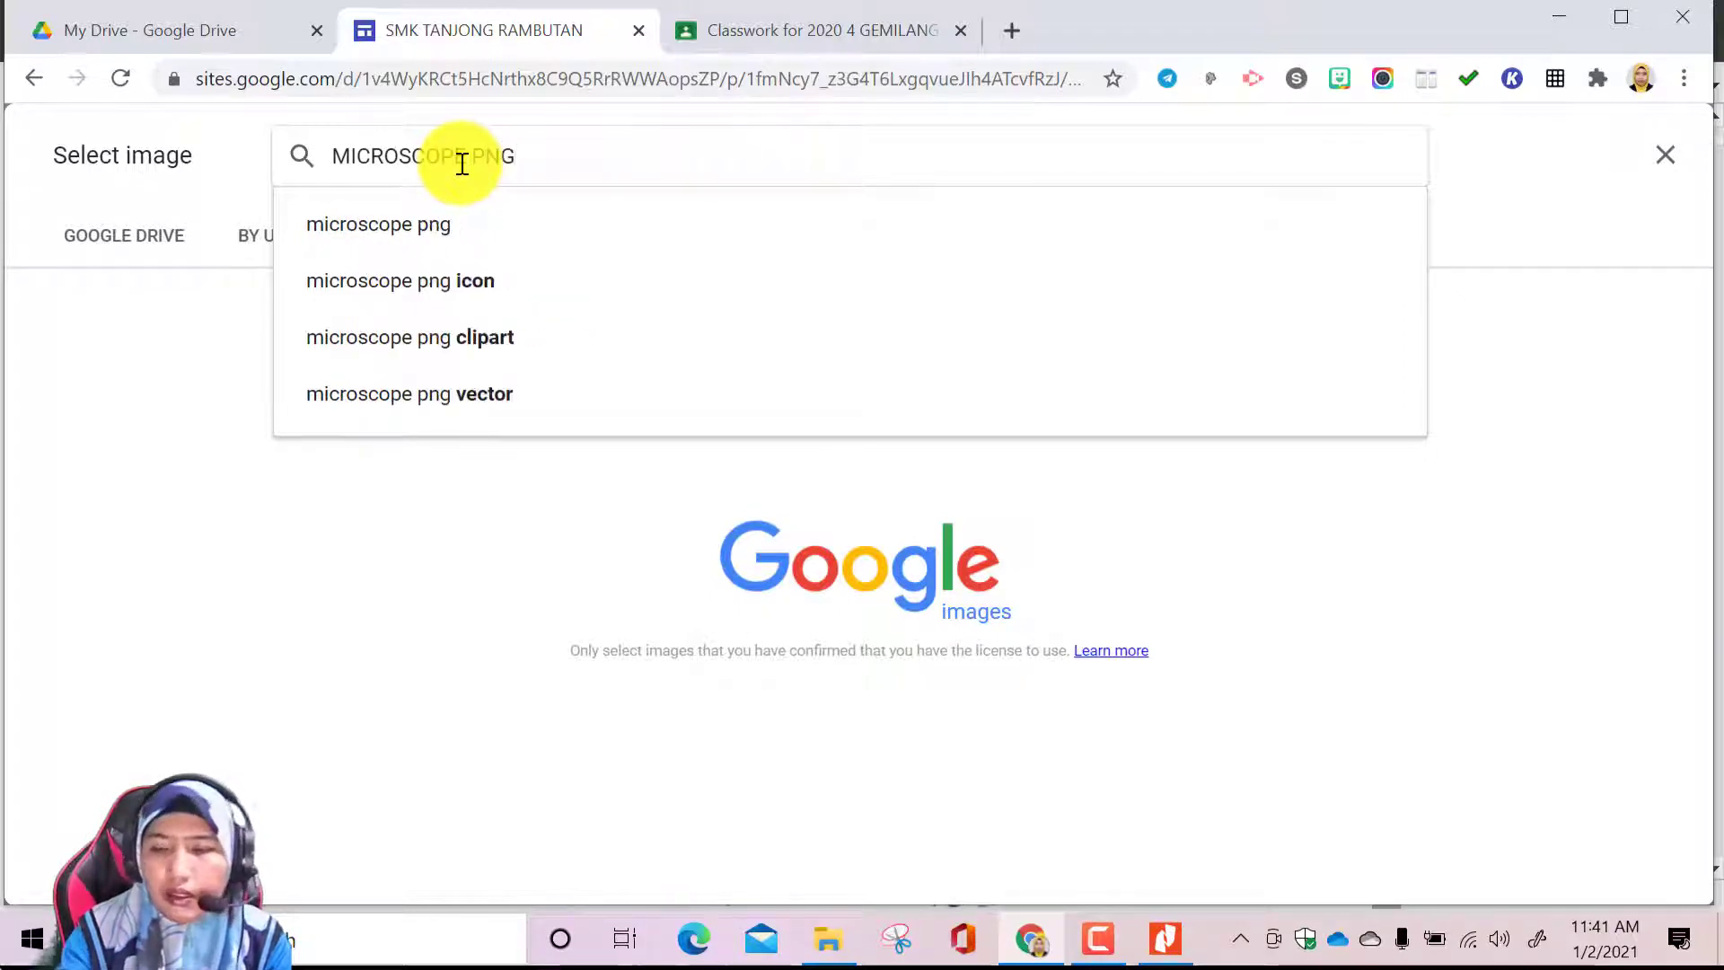
key(Return)
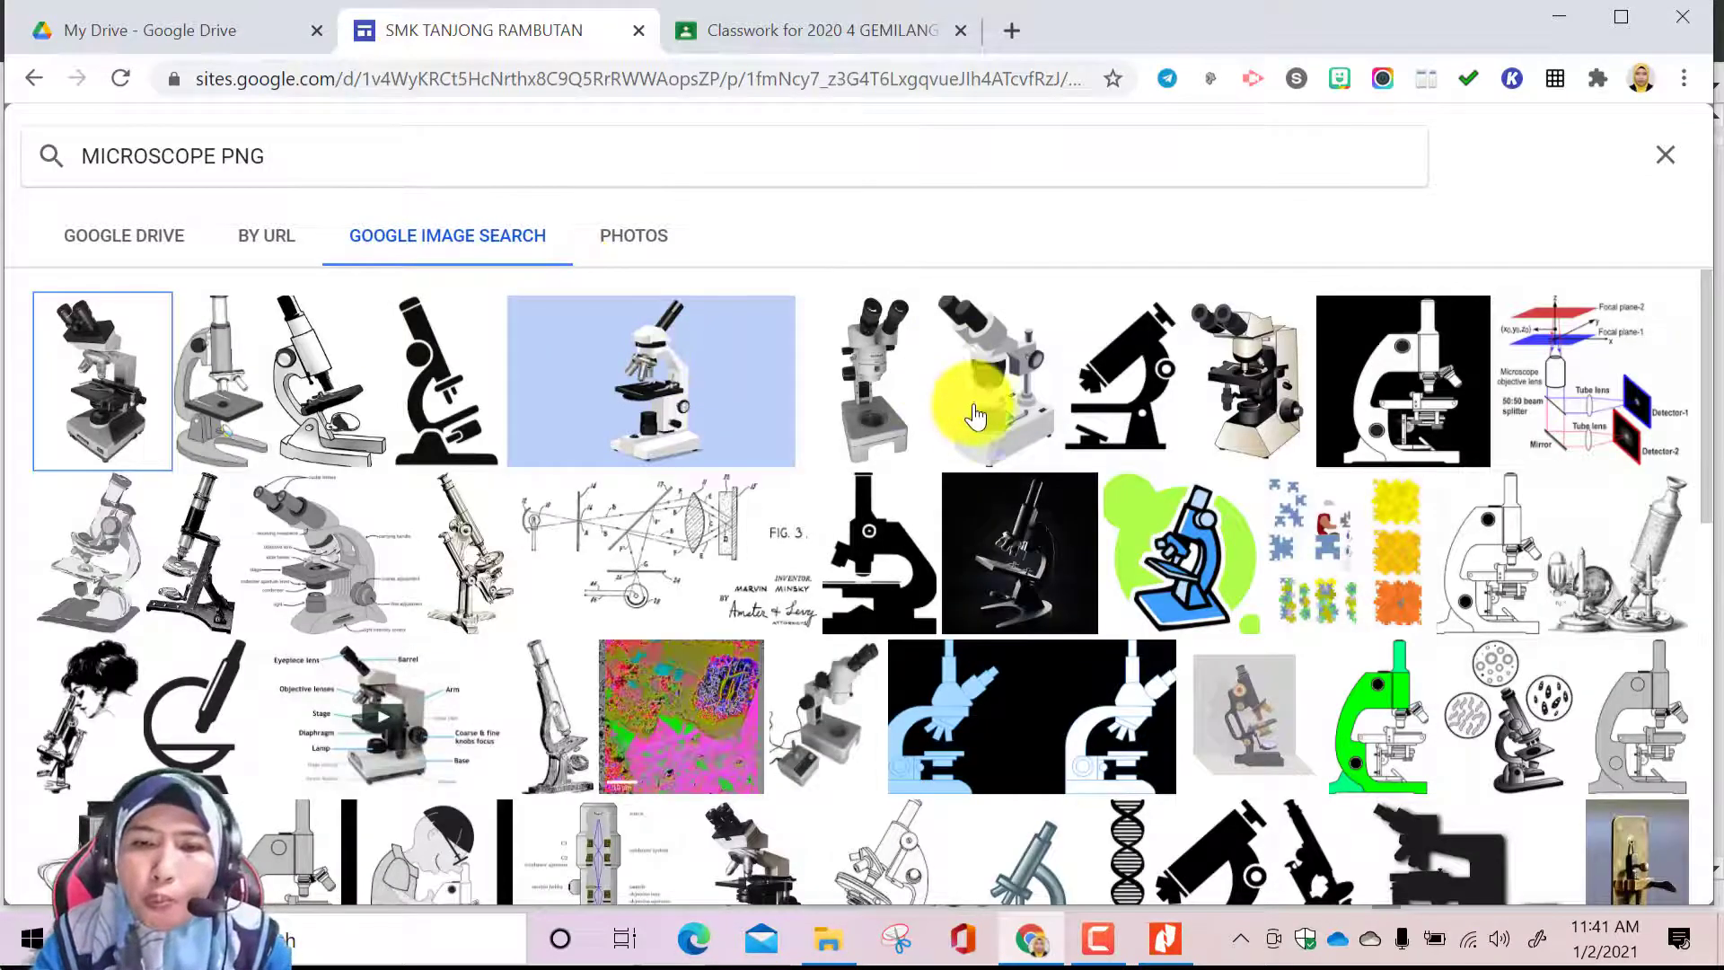
Insert the blue microscope picture with the green background into the placeholder and uncrop it to its full proportions
click(1195, 579)
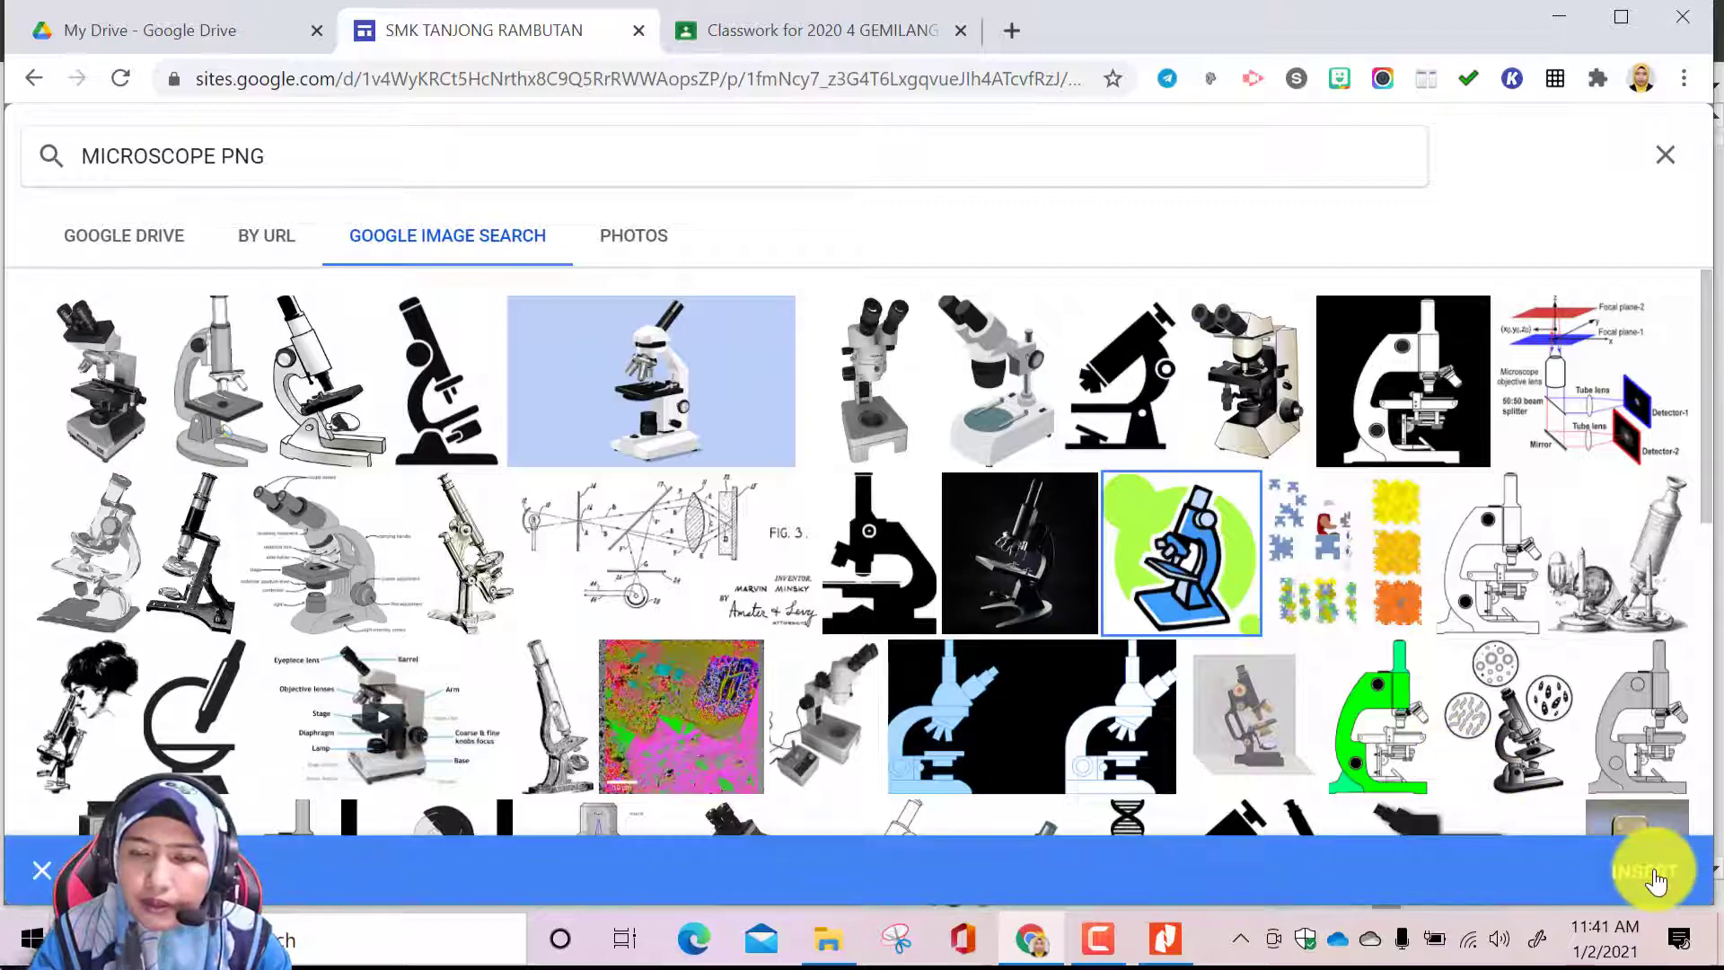
click(1655, 867)
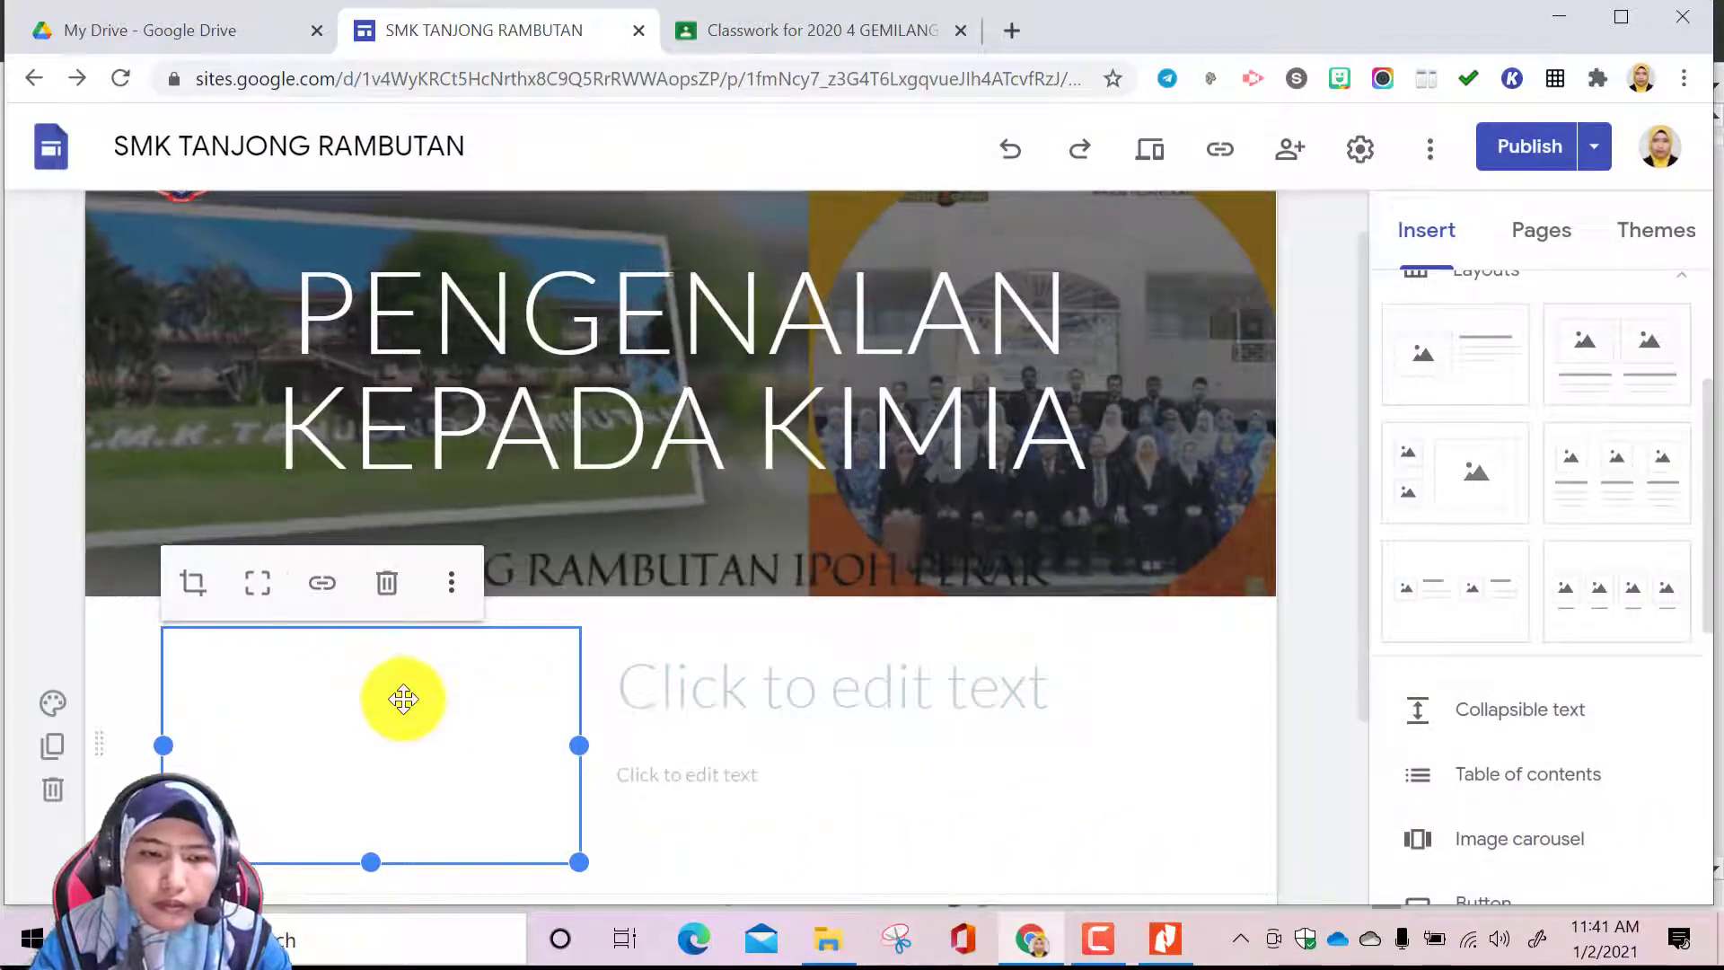
scroll(442, 742, down, 1)
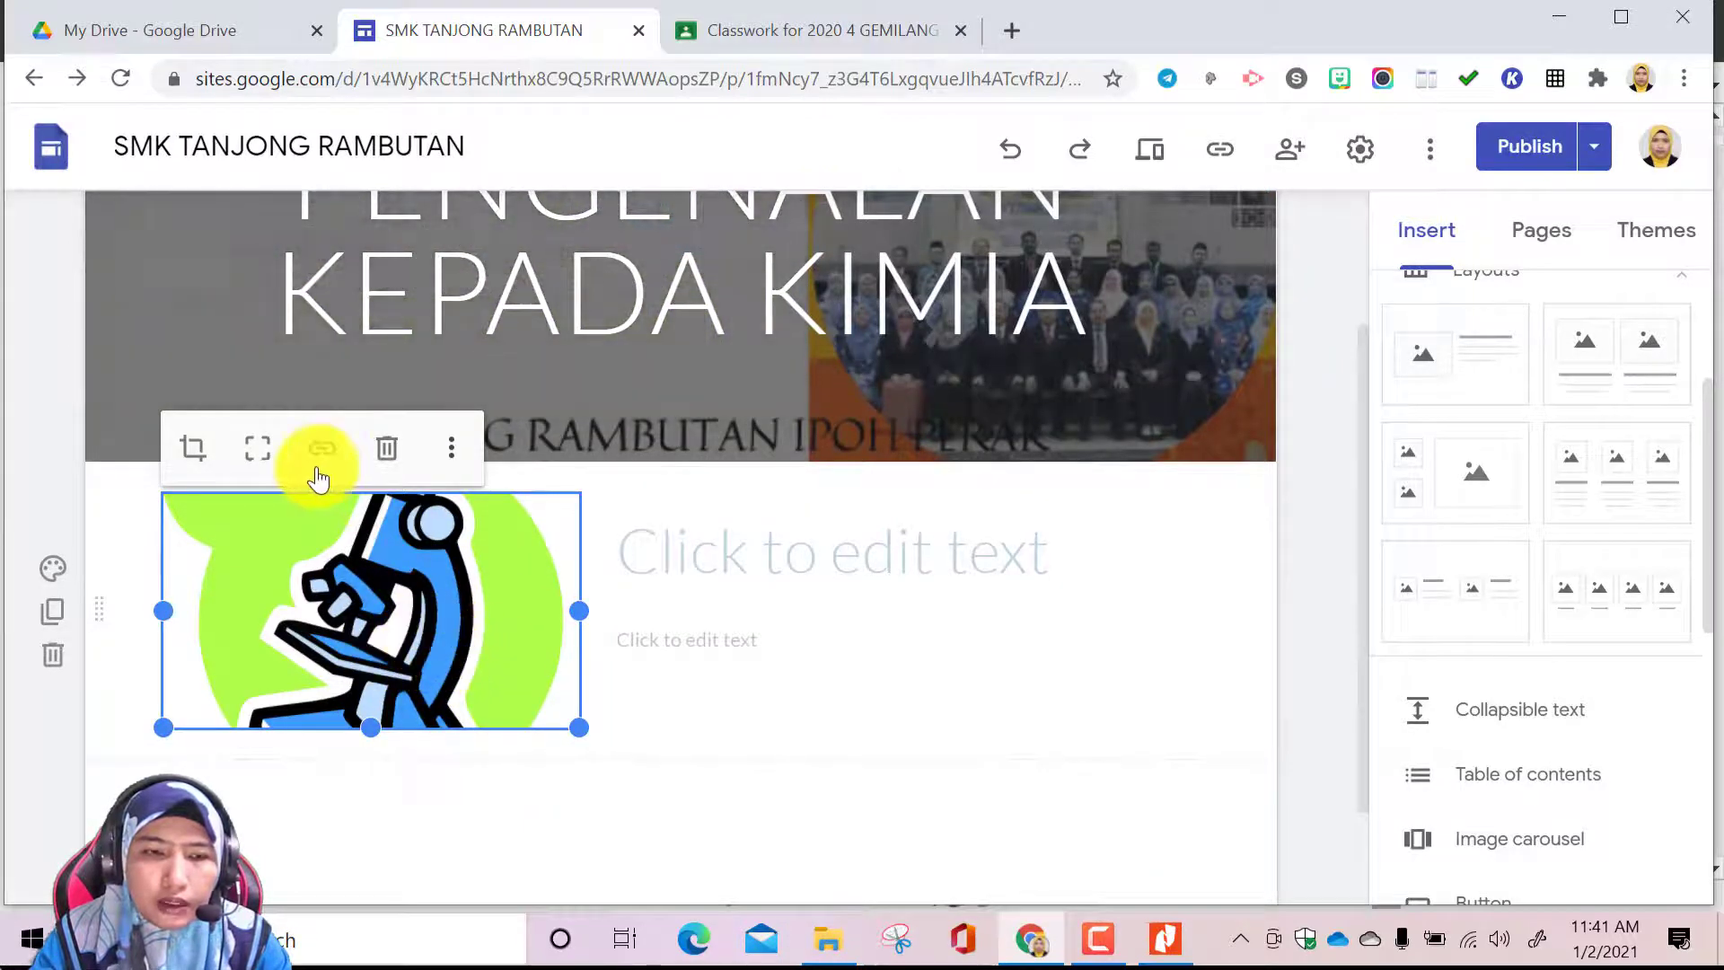
click(258, 464)
scroll(431, 682, down, 1)
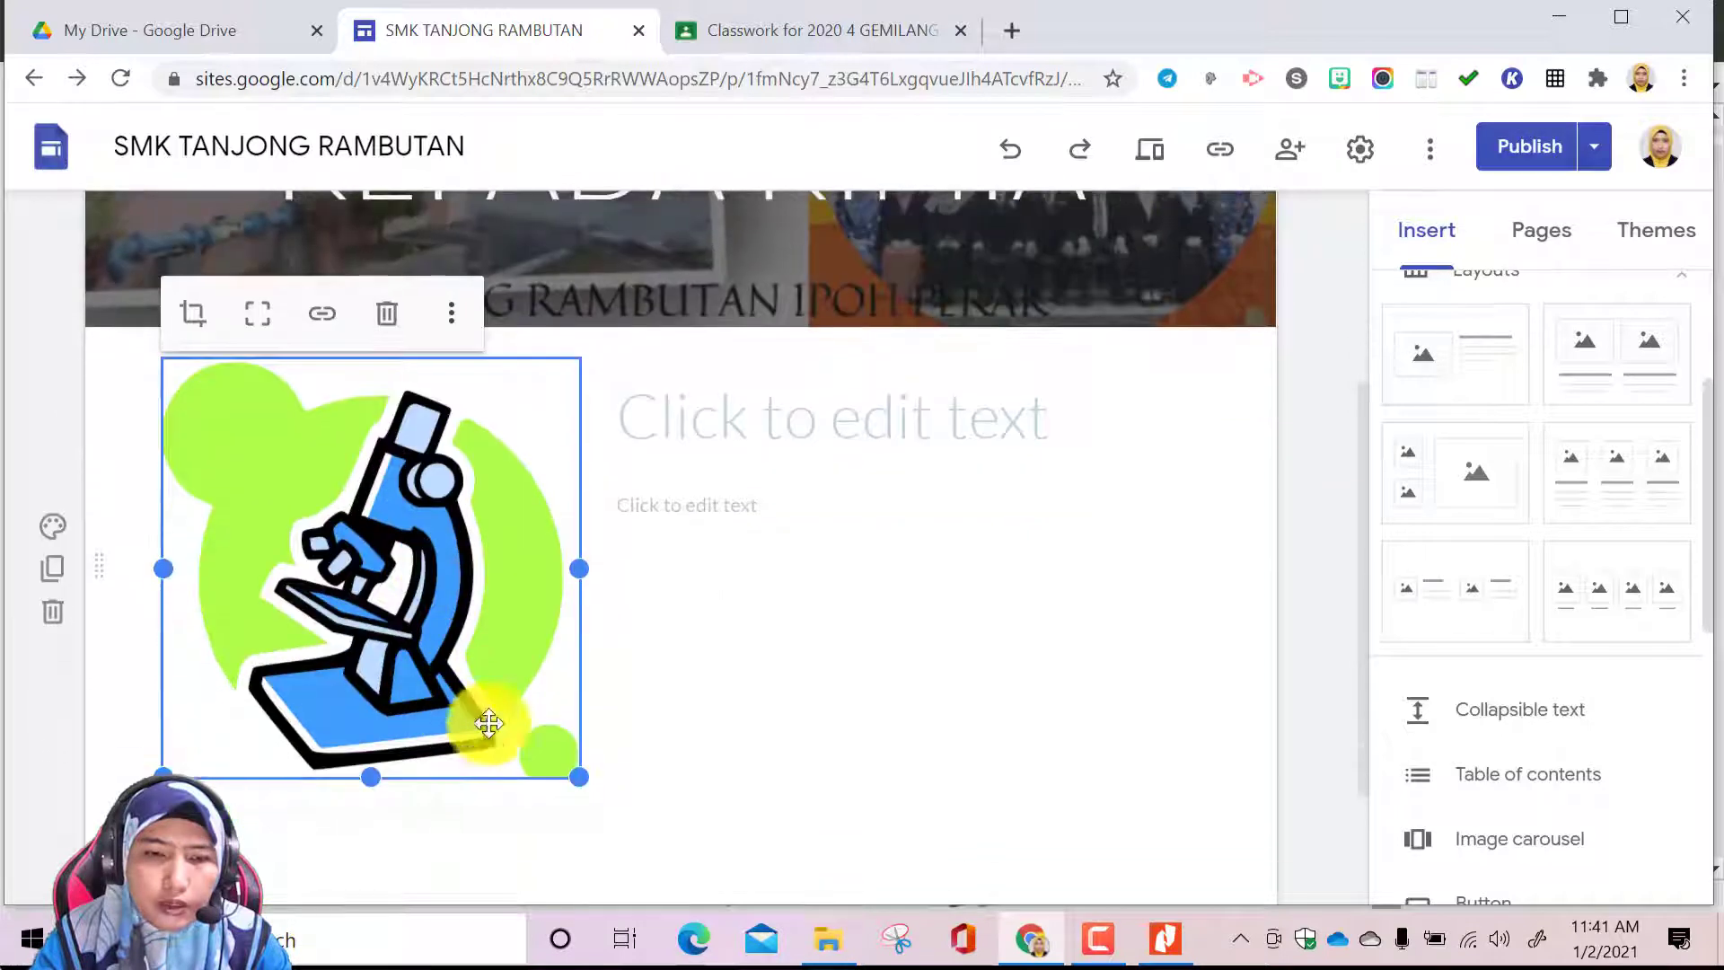
Switch to Nitro Pro to check the chapter 1 title in the Kimia textbook's contents, and return to the site editor
click(753, 462)
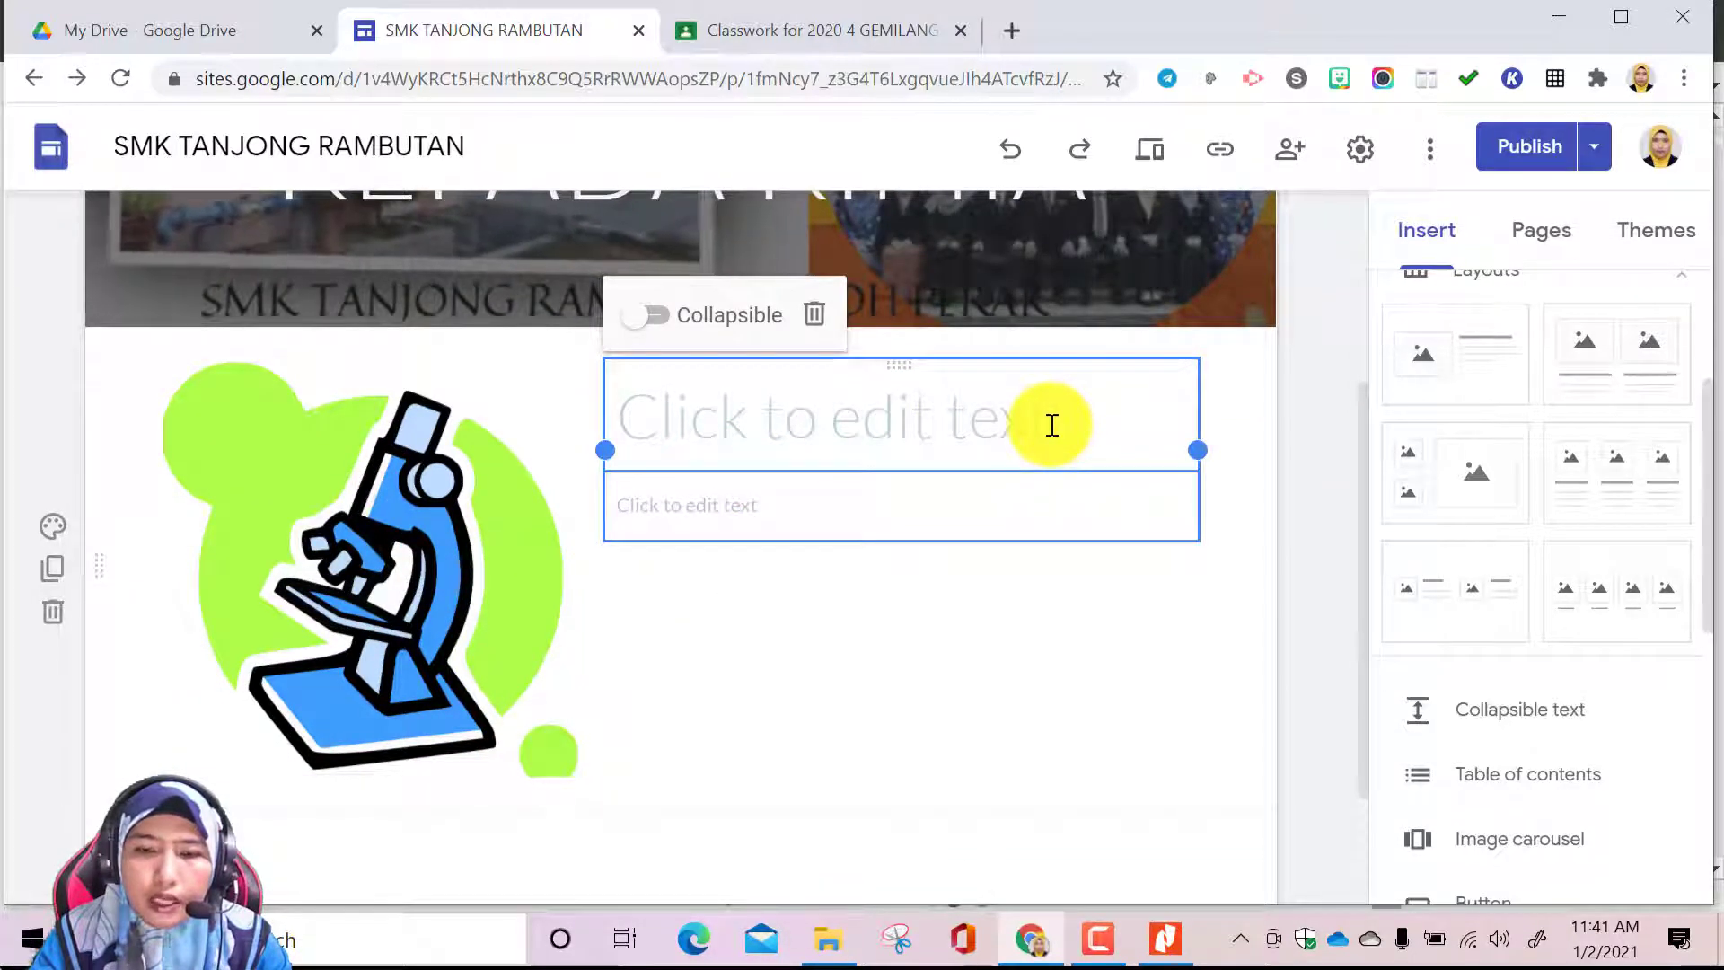
scroll(815, 546, up, 2)
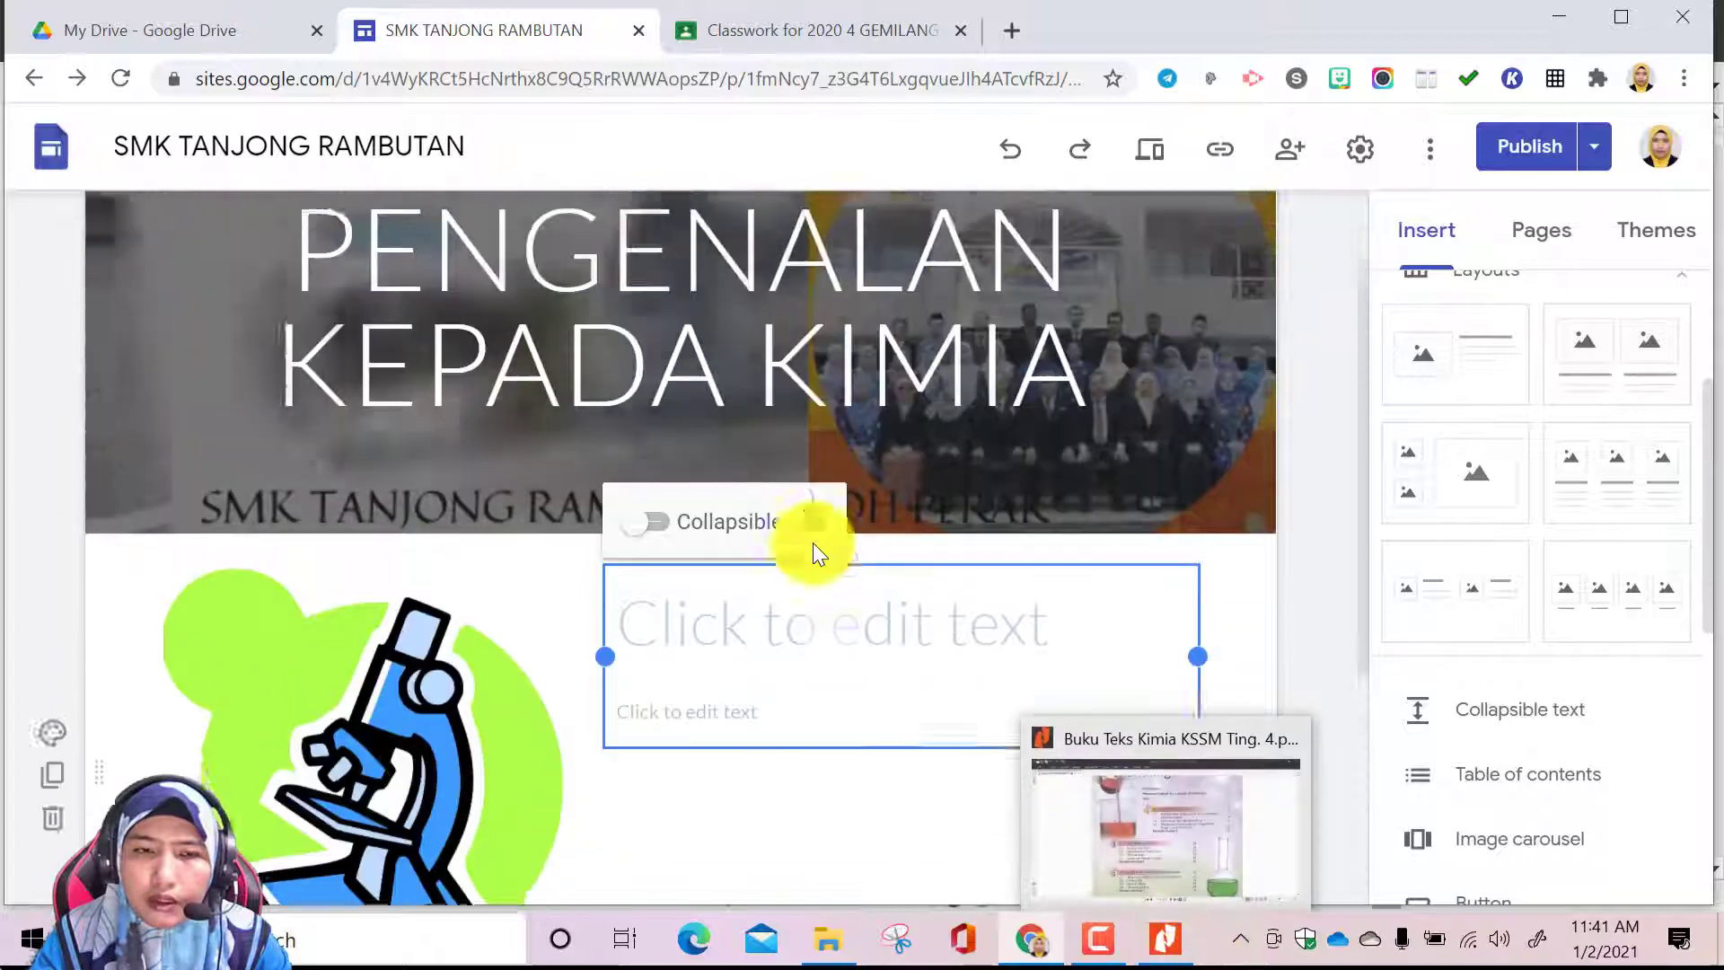
scroll(815, 550, down, 1)
click(1164, 938)
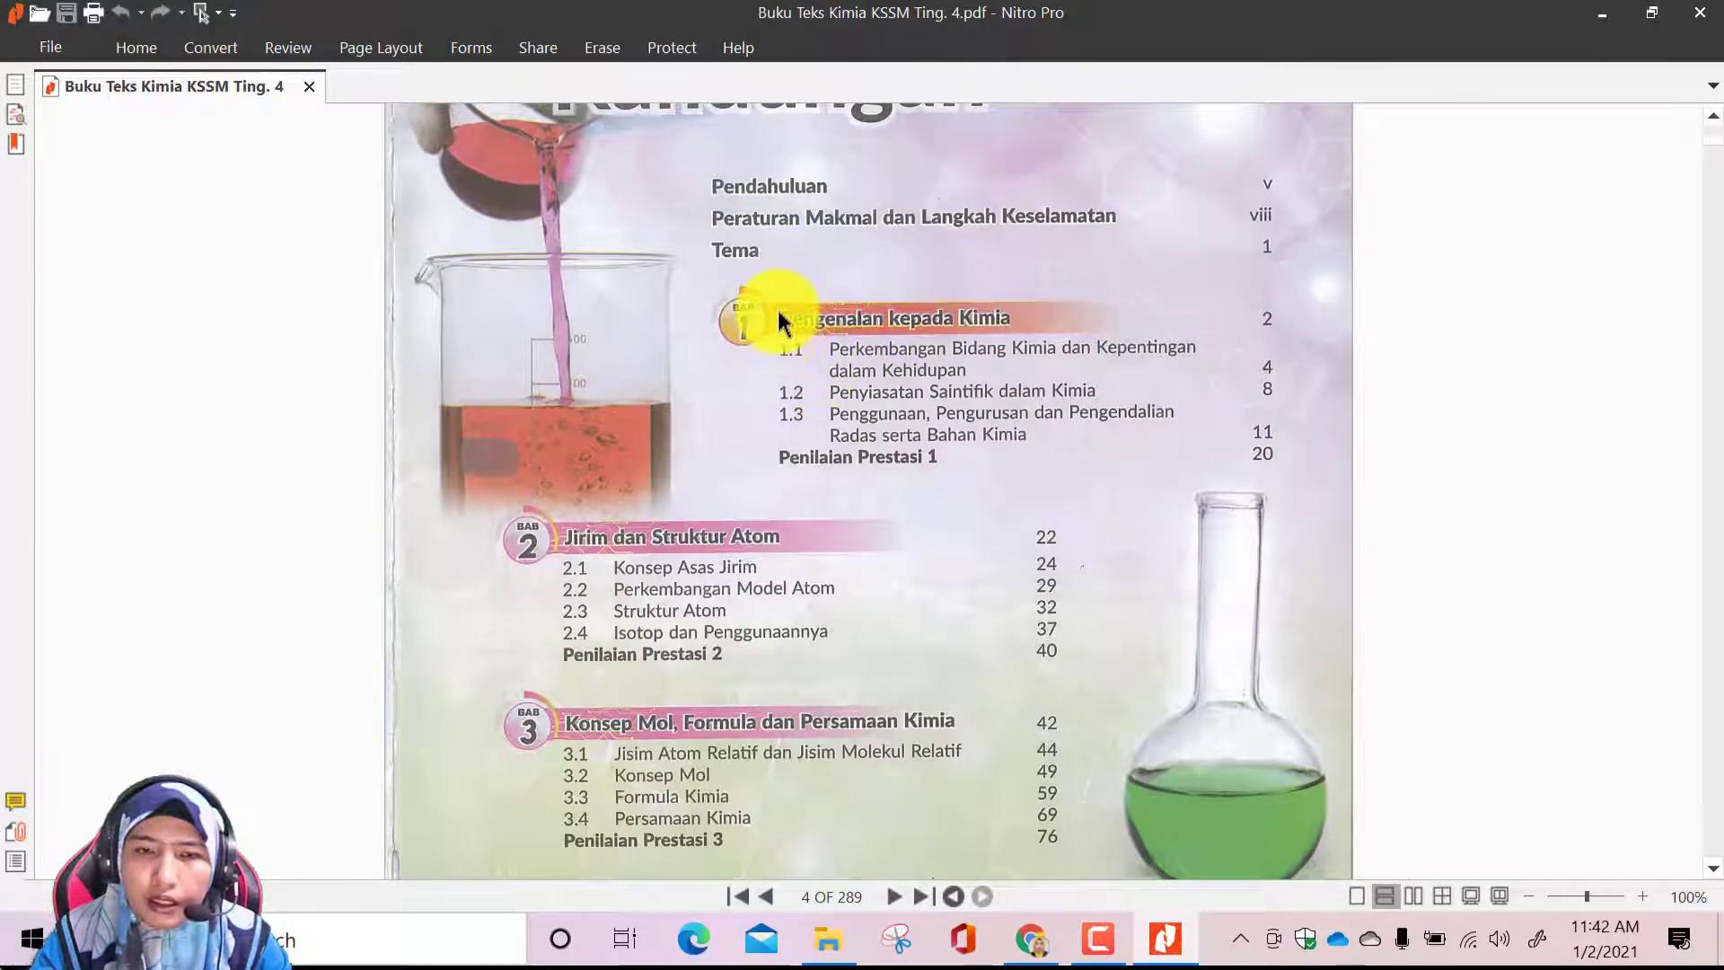
click(1031, 938)
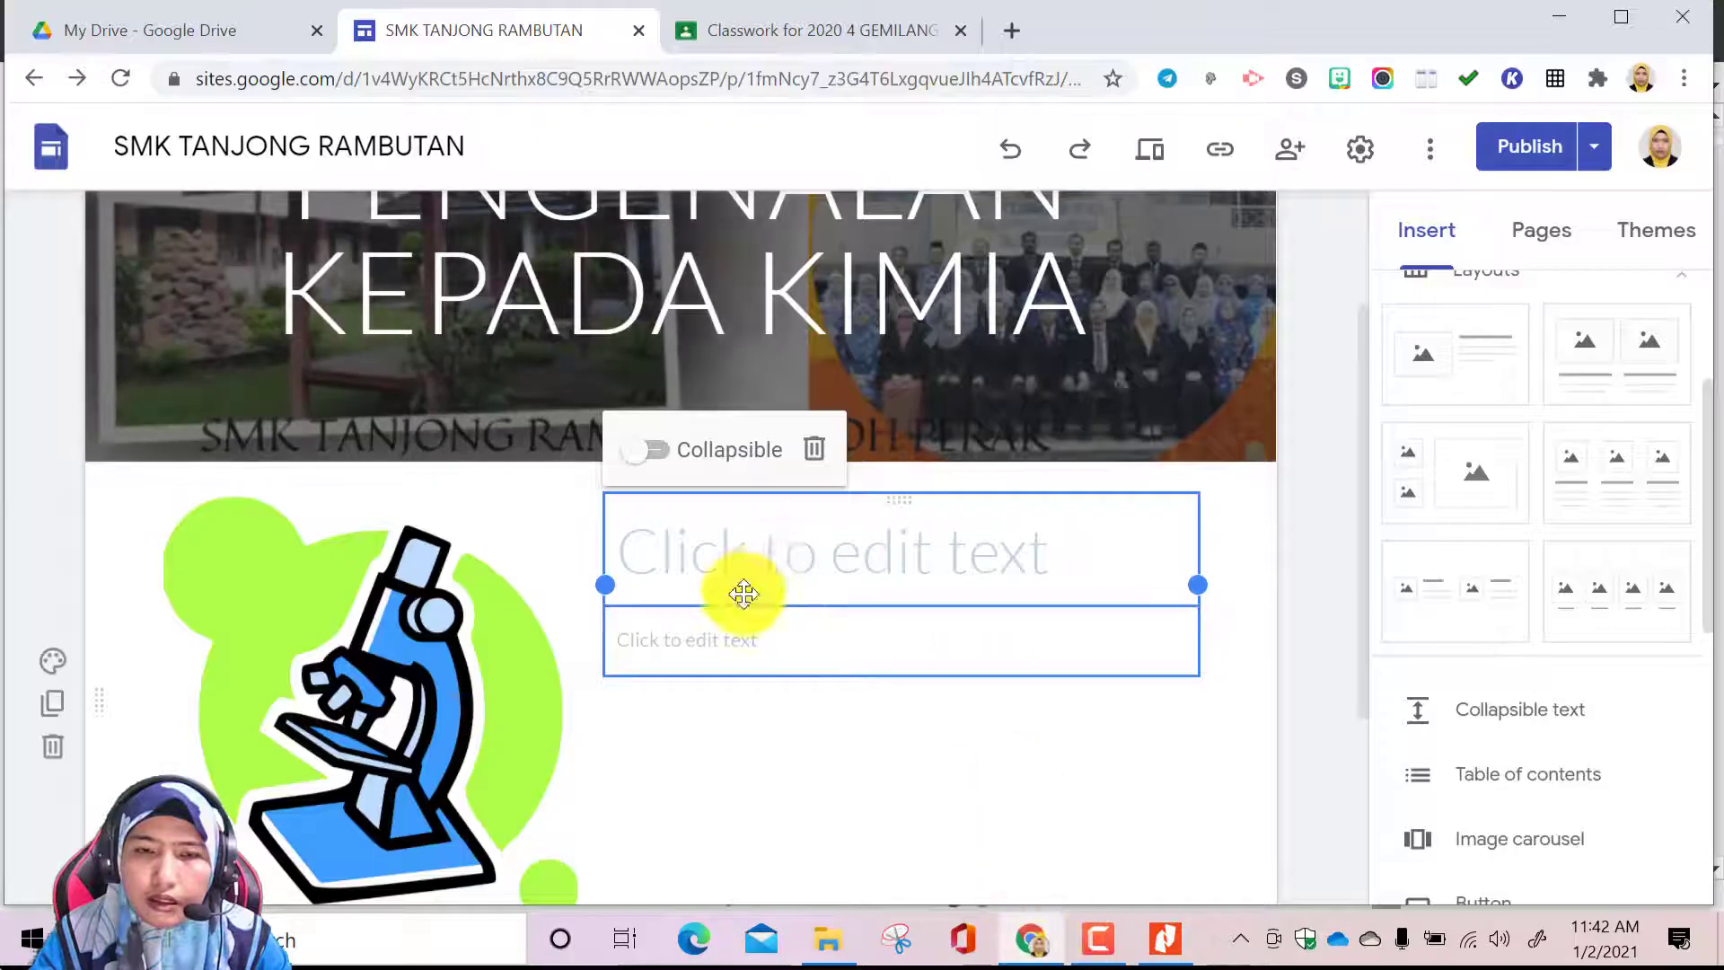
Enter PENGENALAN KEPADA KIMIA as the title beside the microscope picture
click(757, 552)
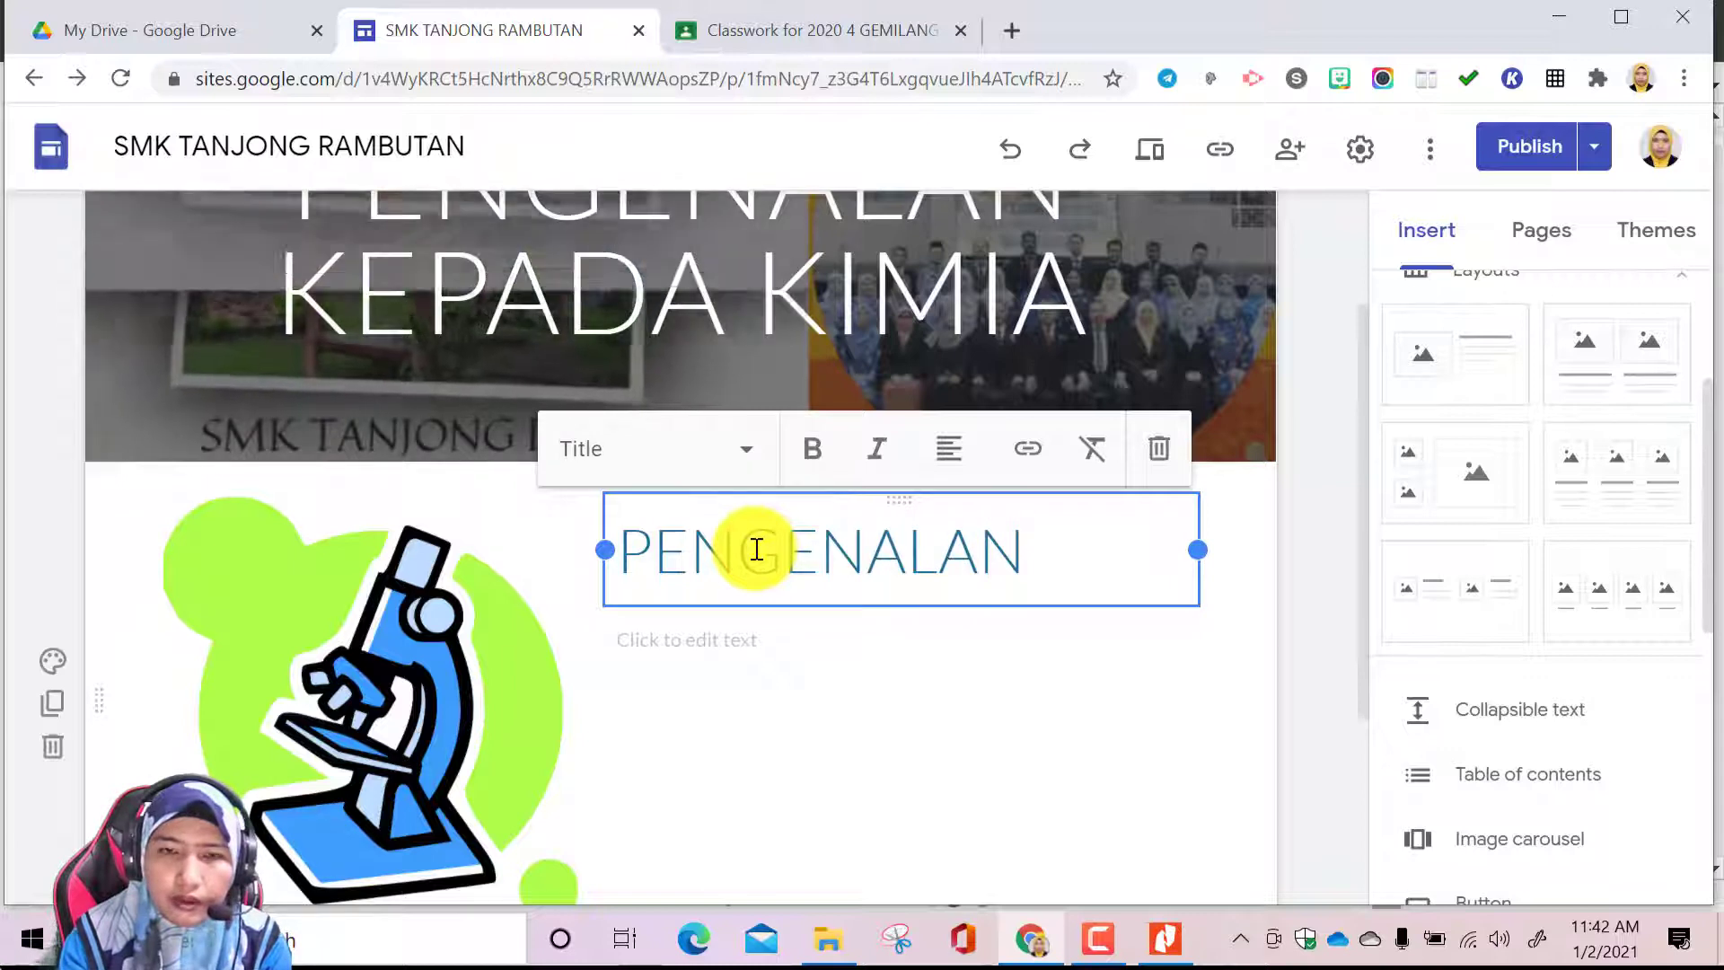
text(KEPADA KIMIA)
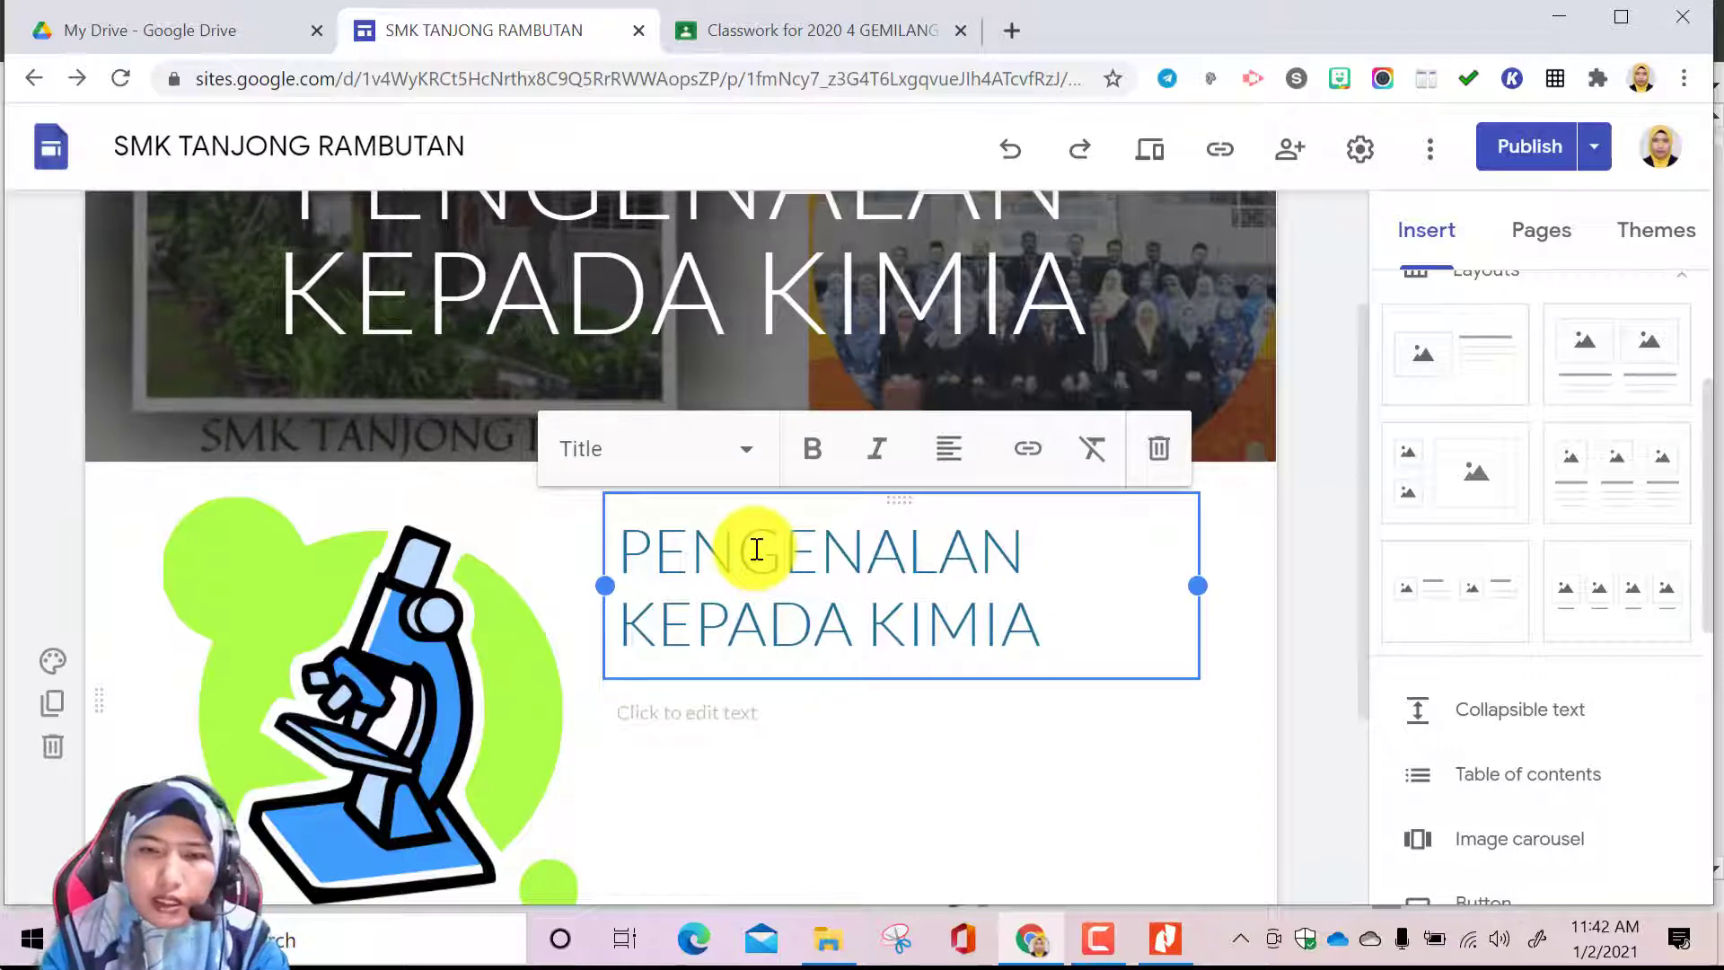
click(704, 709)
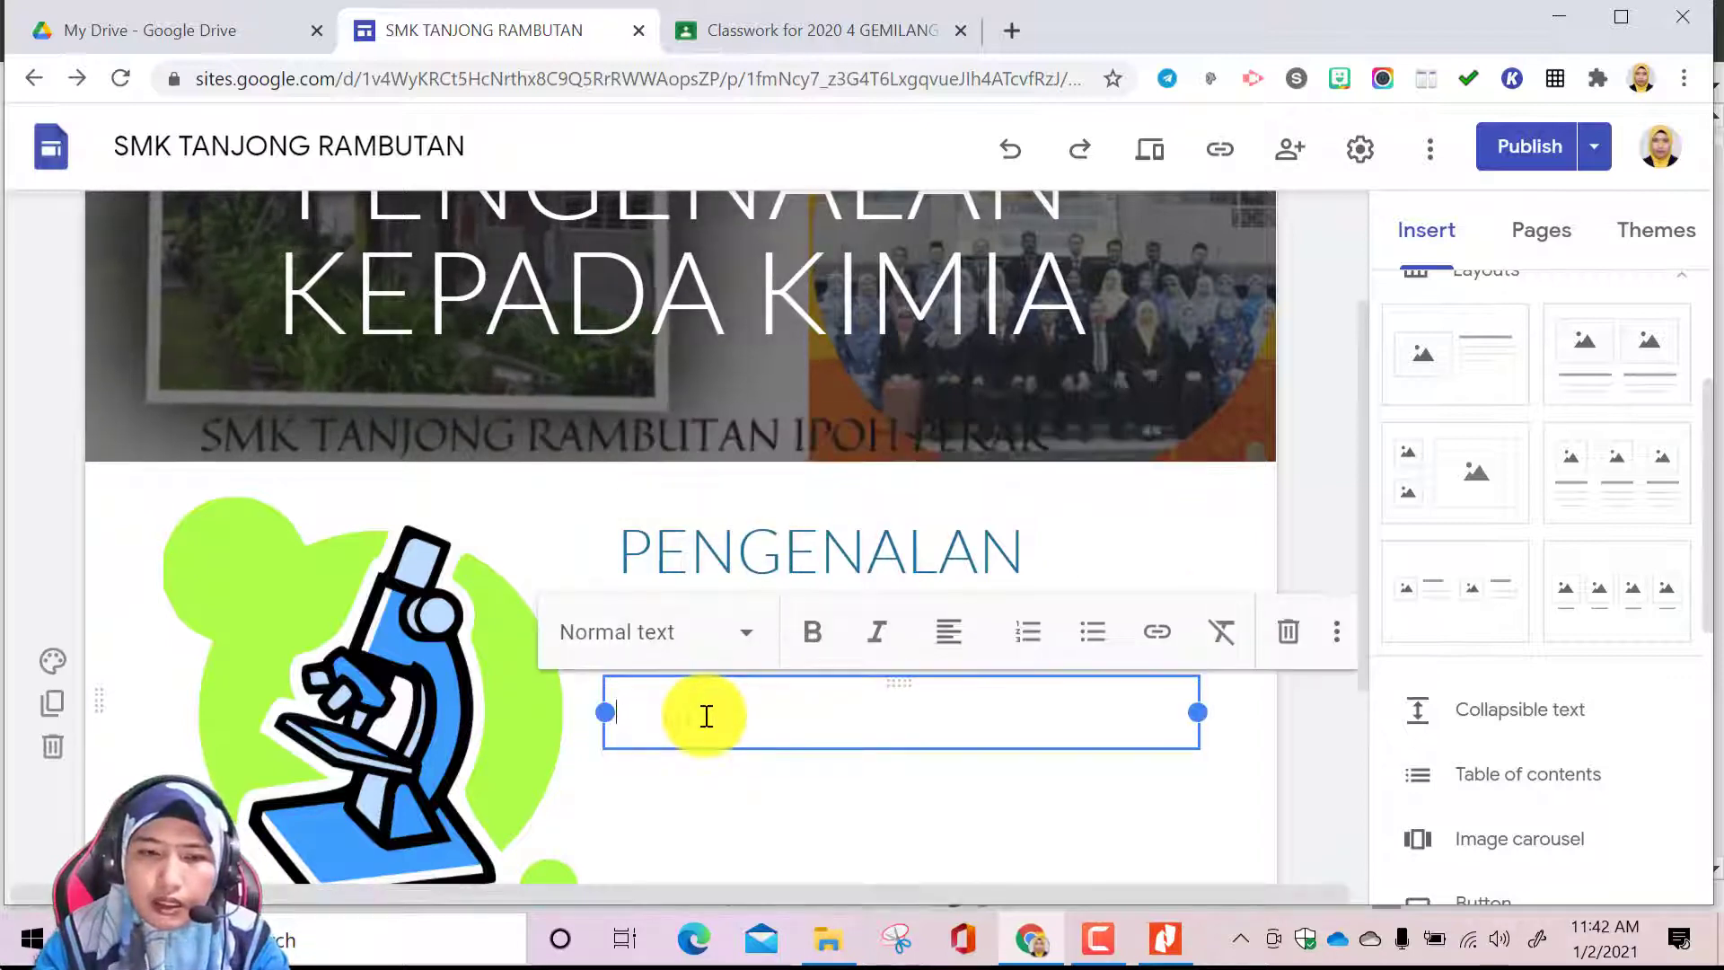
click(772, 537)
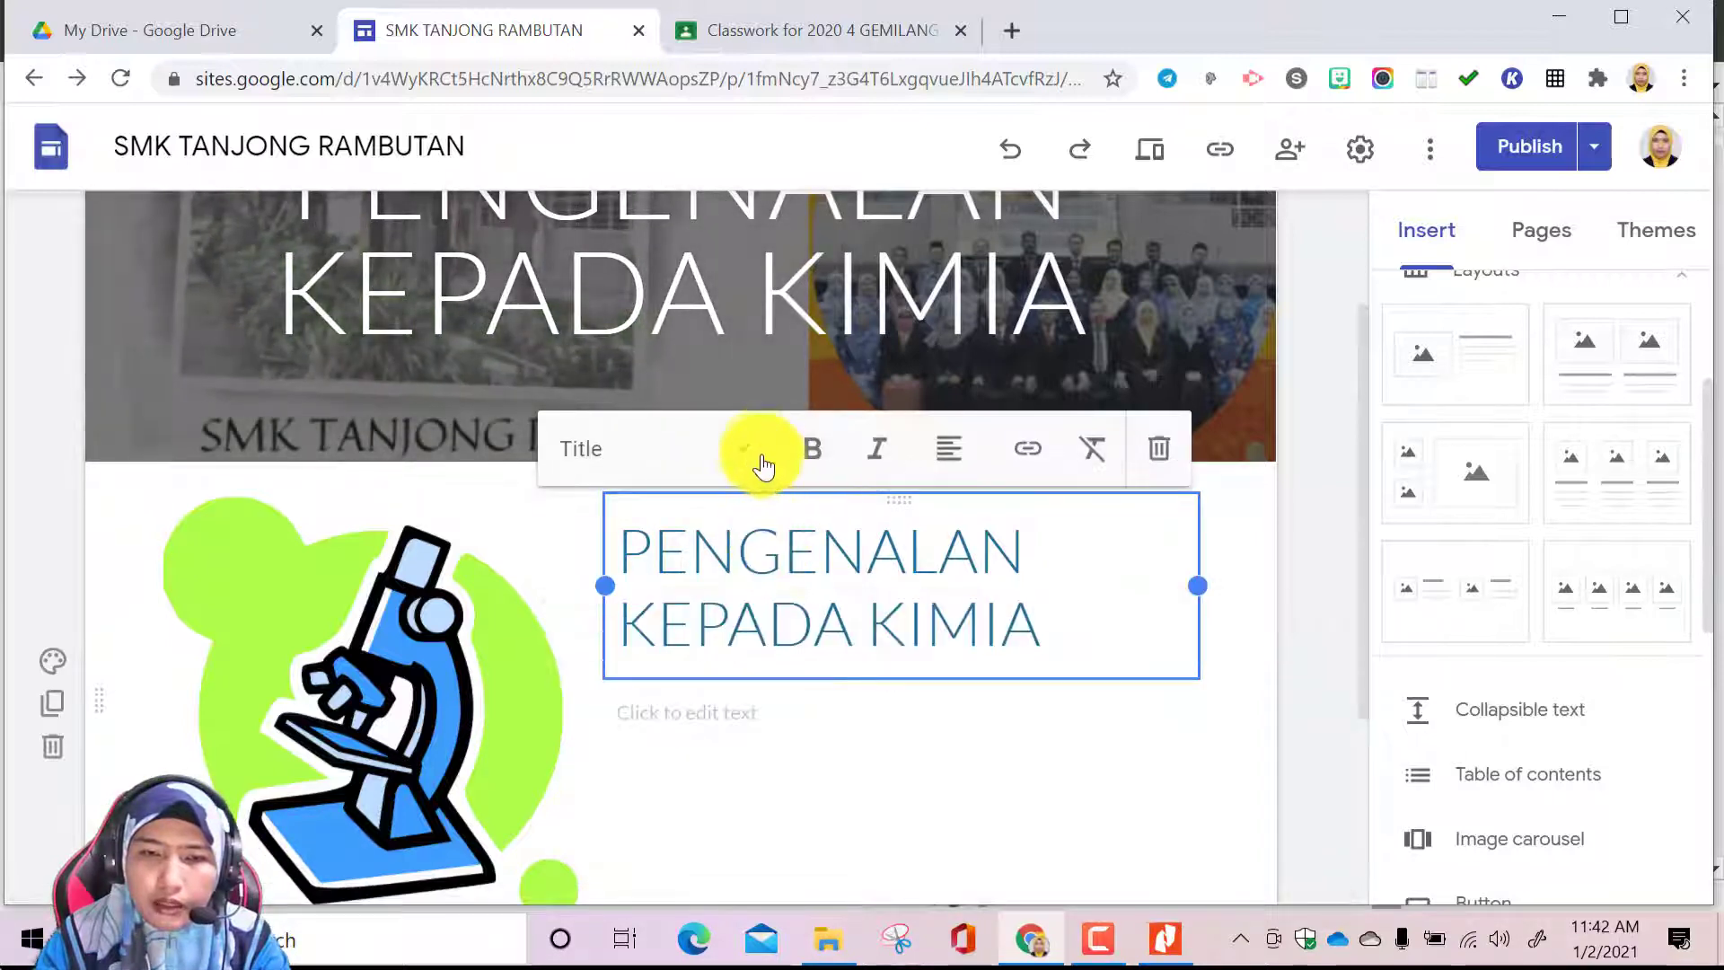
Activate the text box below the title and switch to Nitro Pro to read the chapter 1 subtopics in the textbook's contents
click(762, 715)
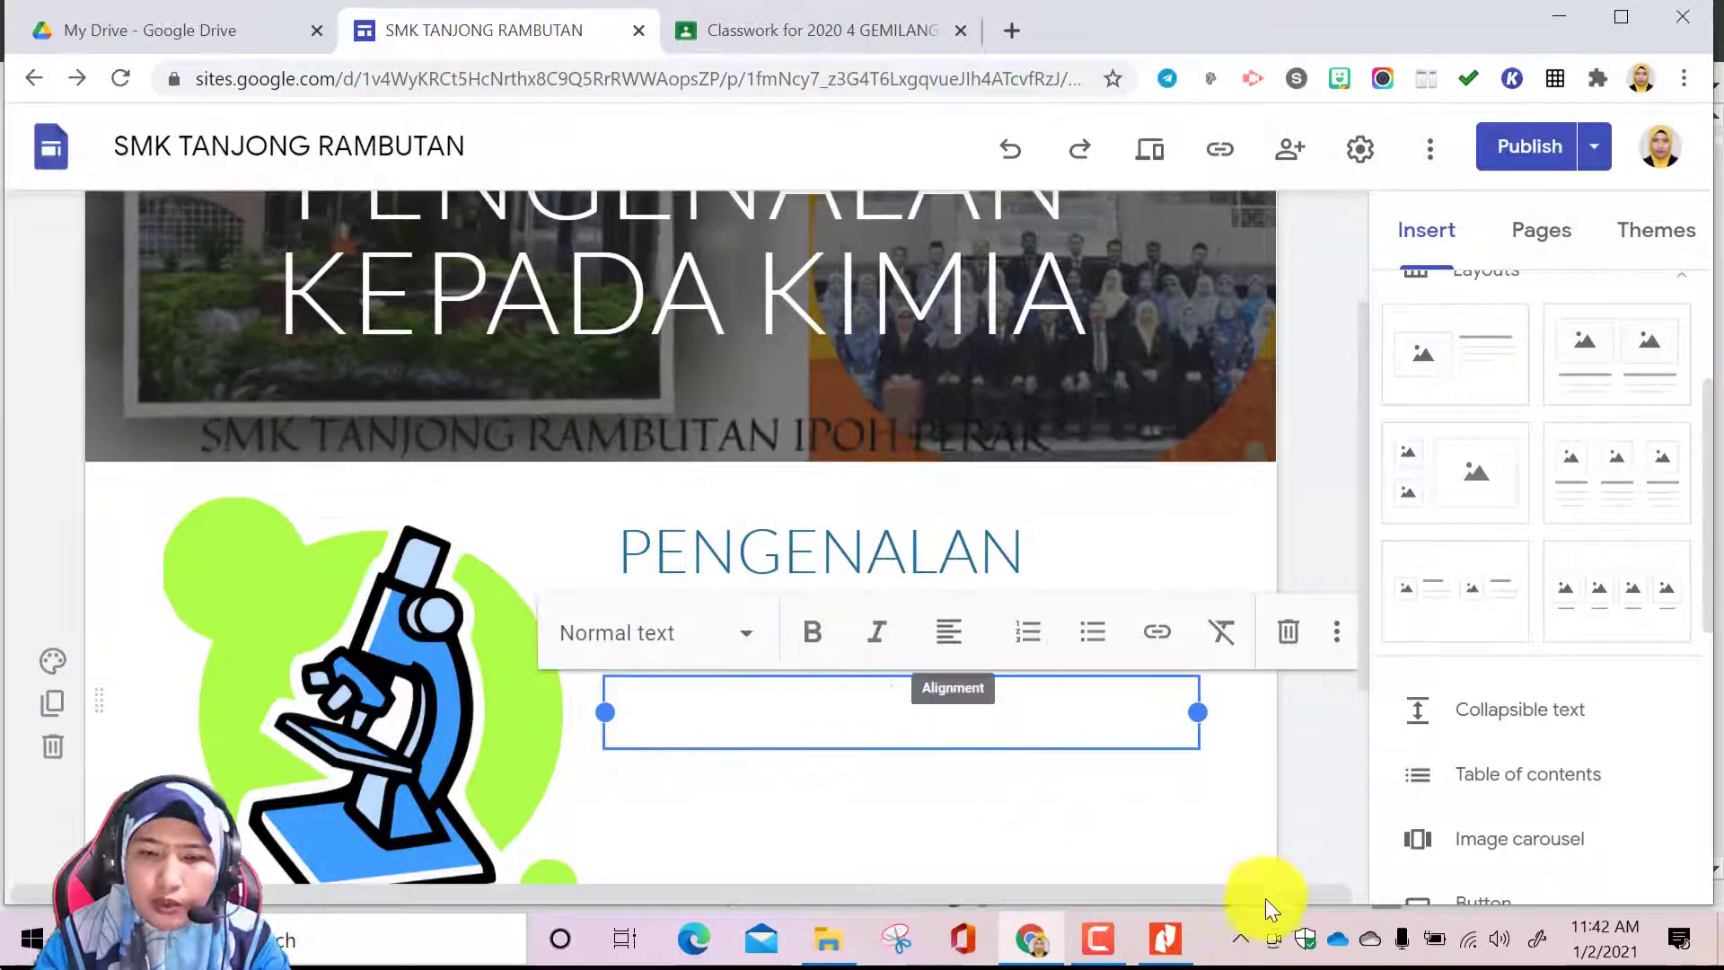
click(1158, 934)
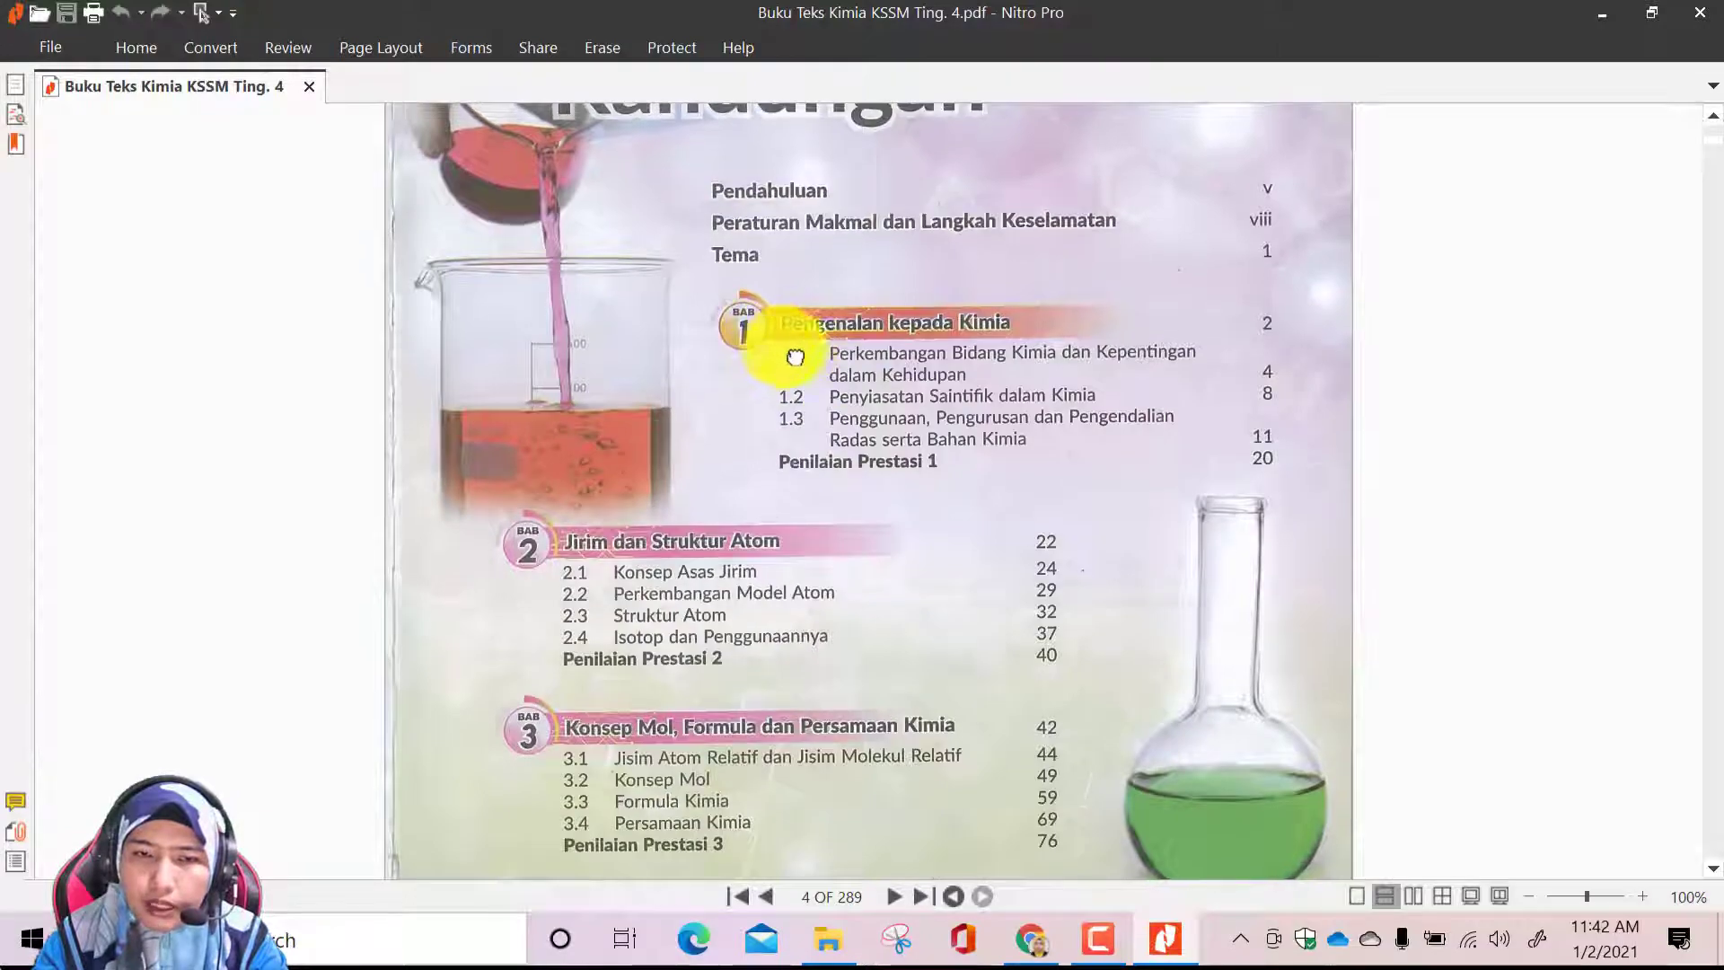
scroll(808, 346, up, 1)
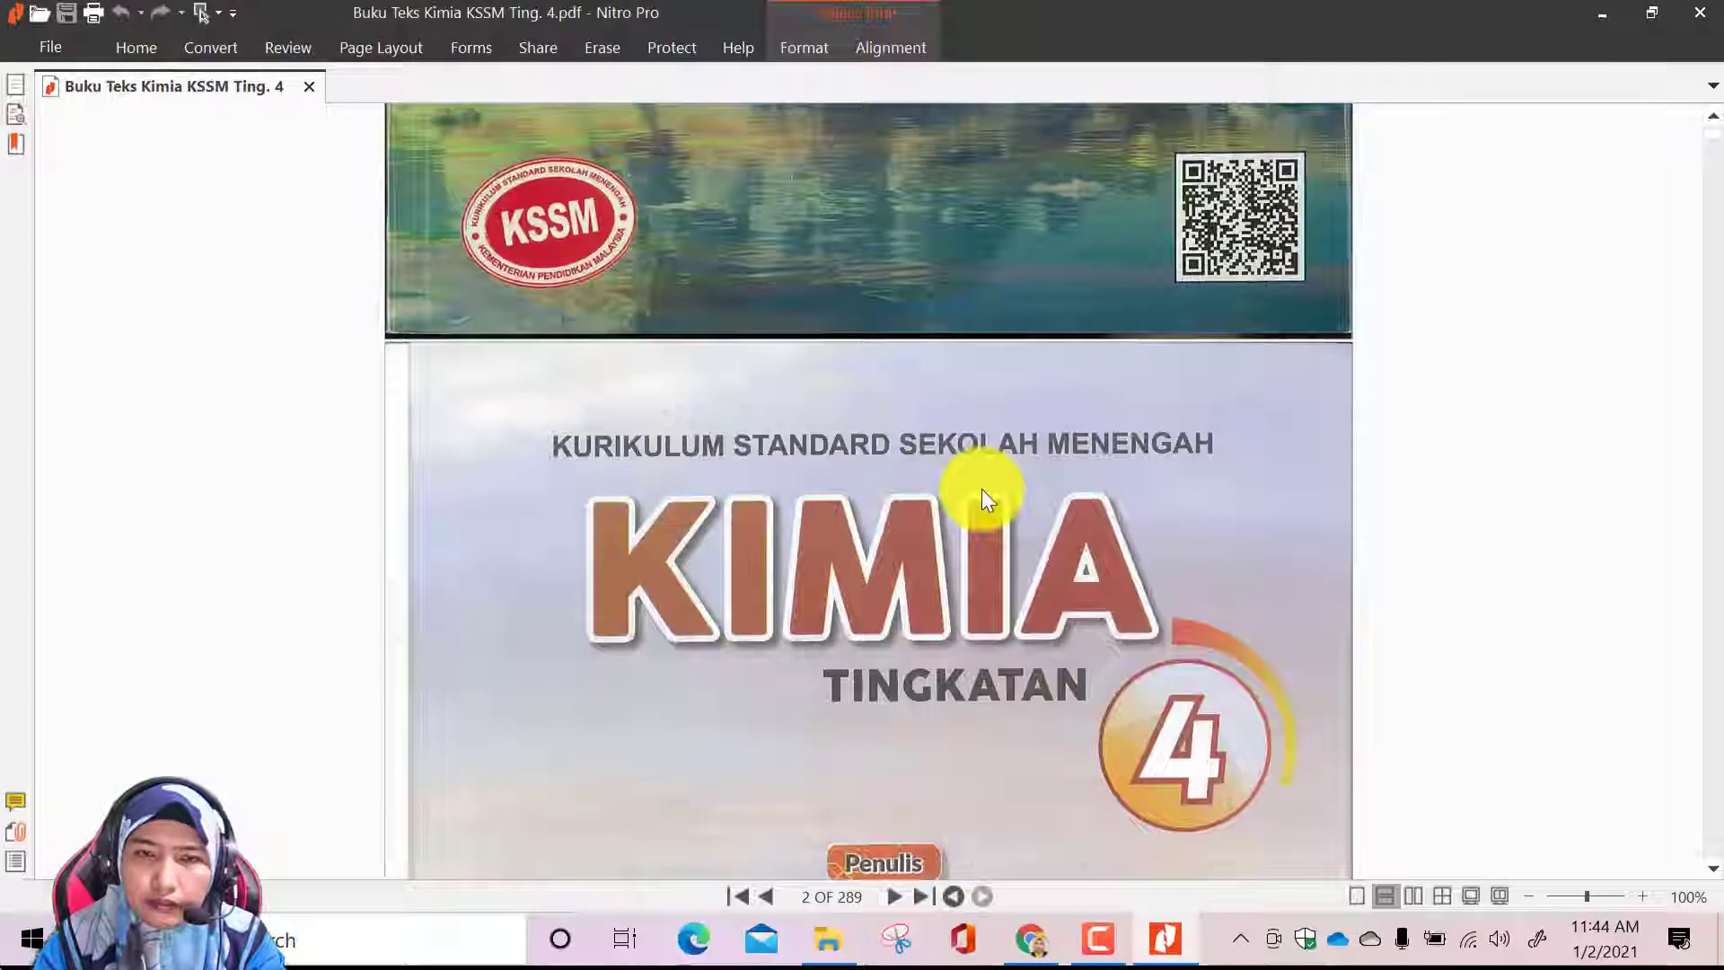
scroll(983, 488, up, 10)
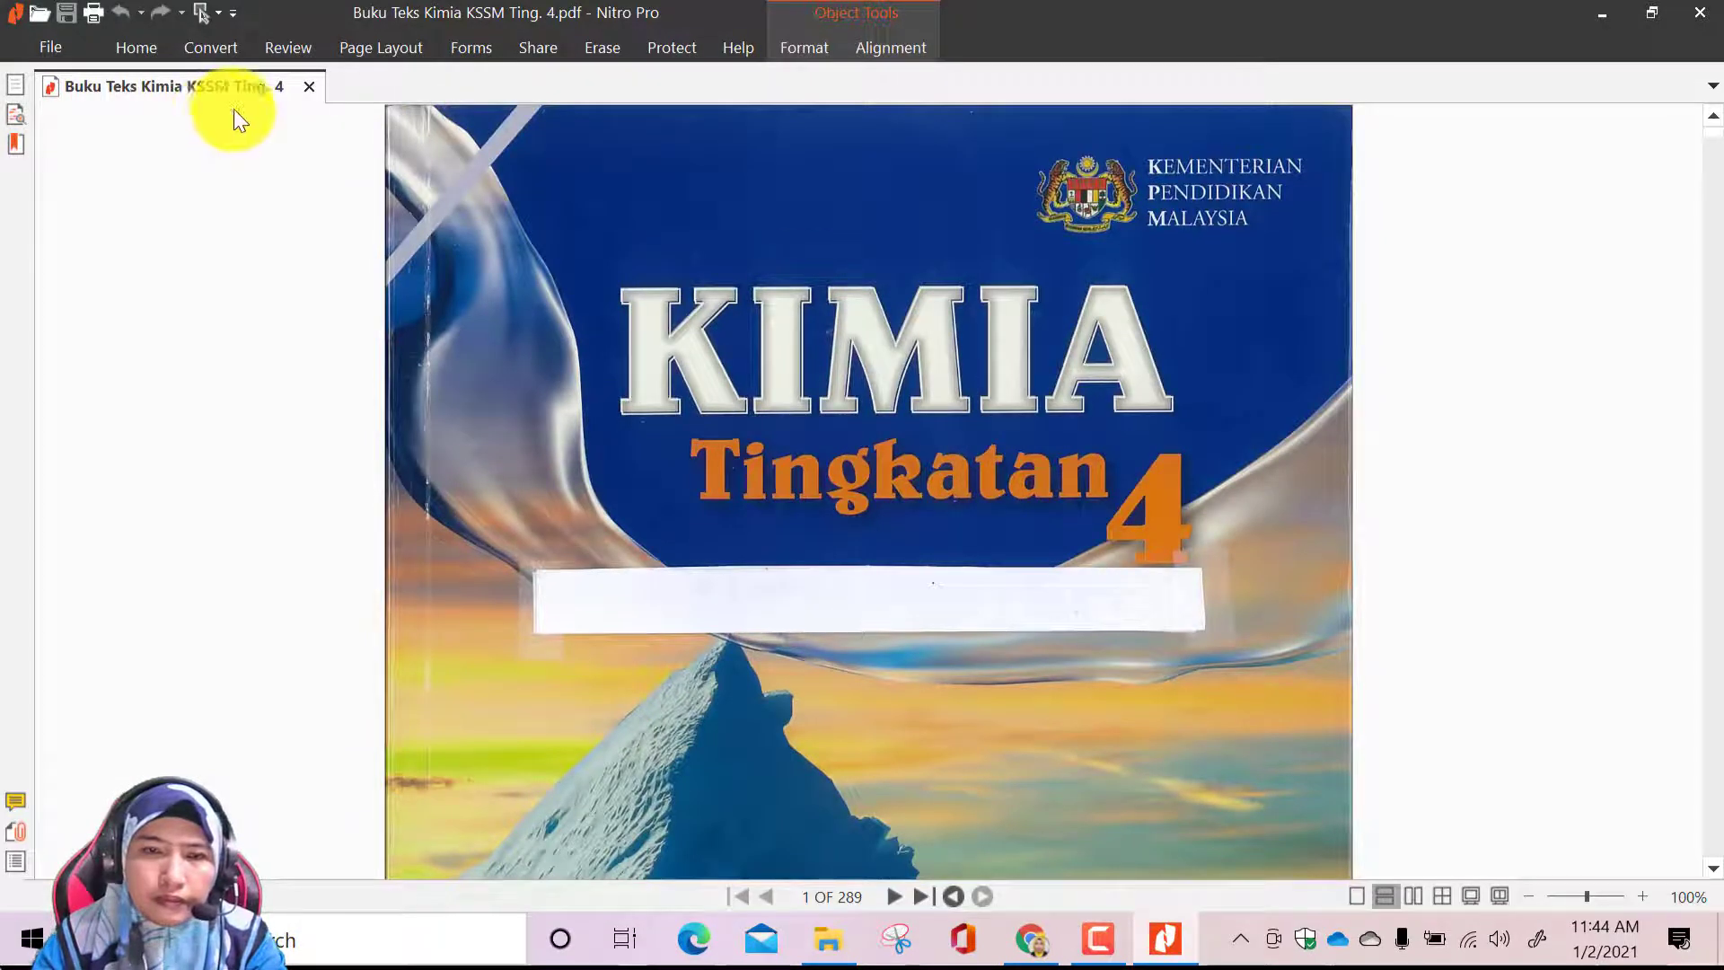
Convert only page 4, the Kandungan page, of the Kimia textbook PDF to a Word document
click(180, 50)
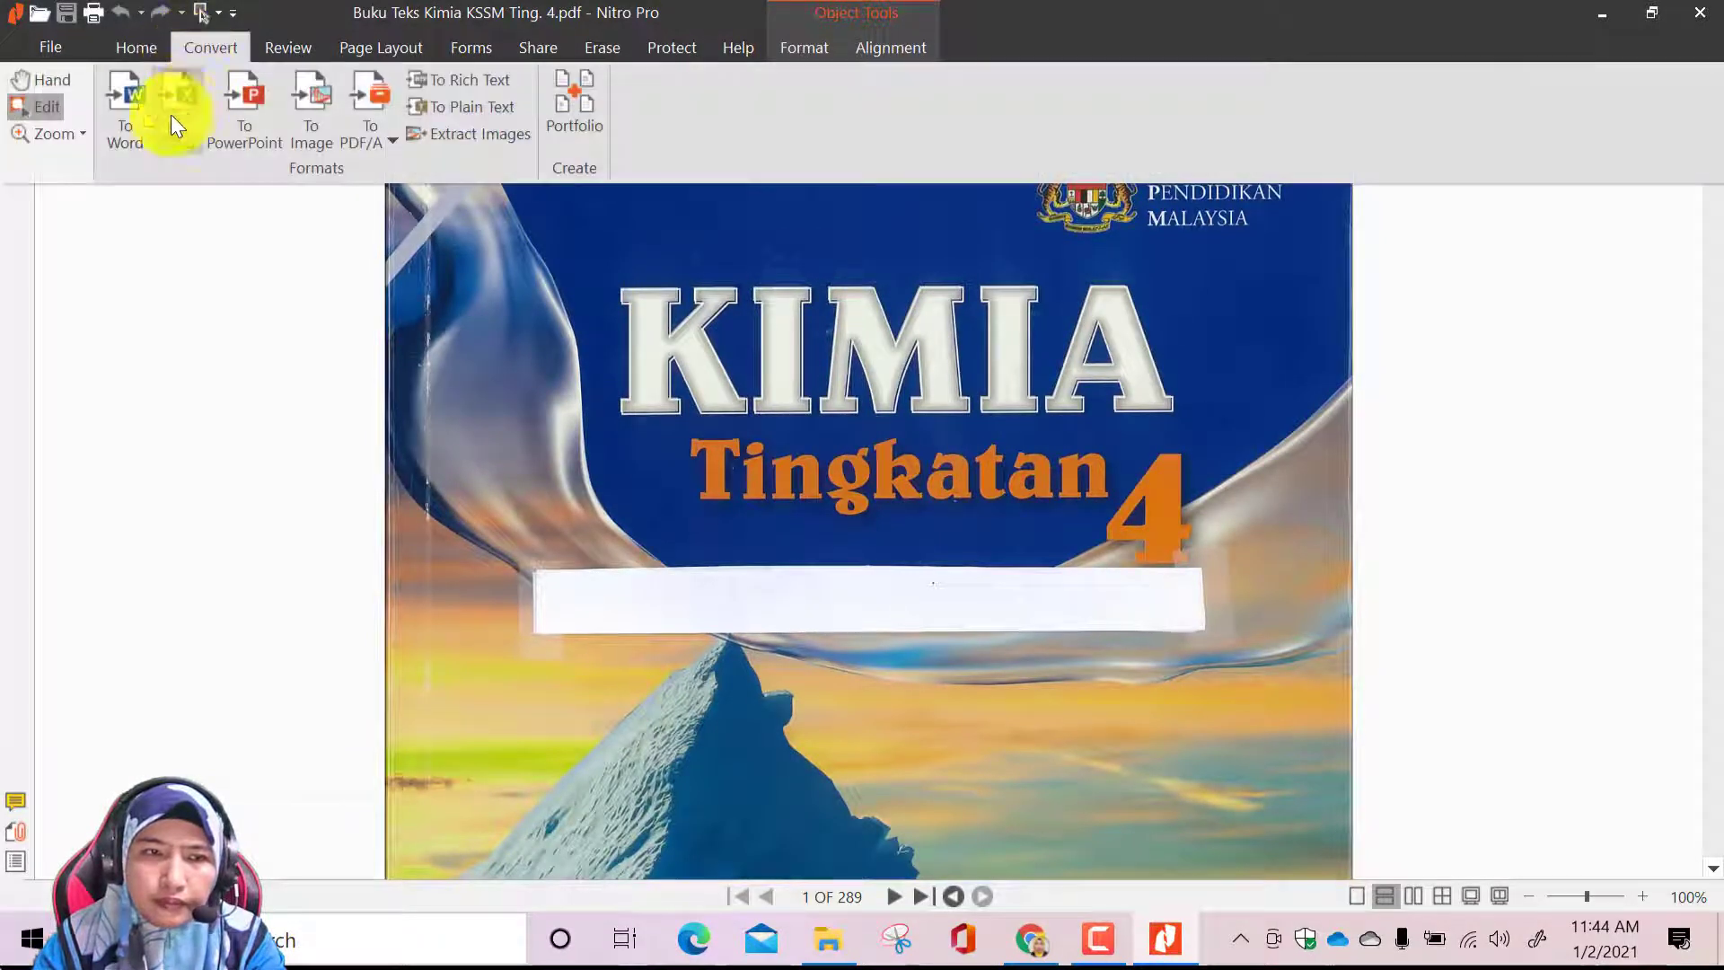
click(127, 121)
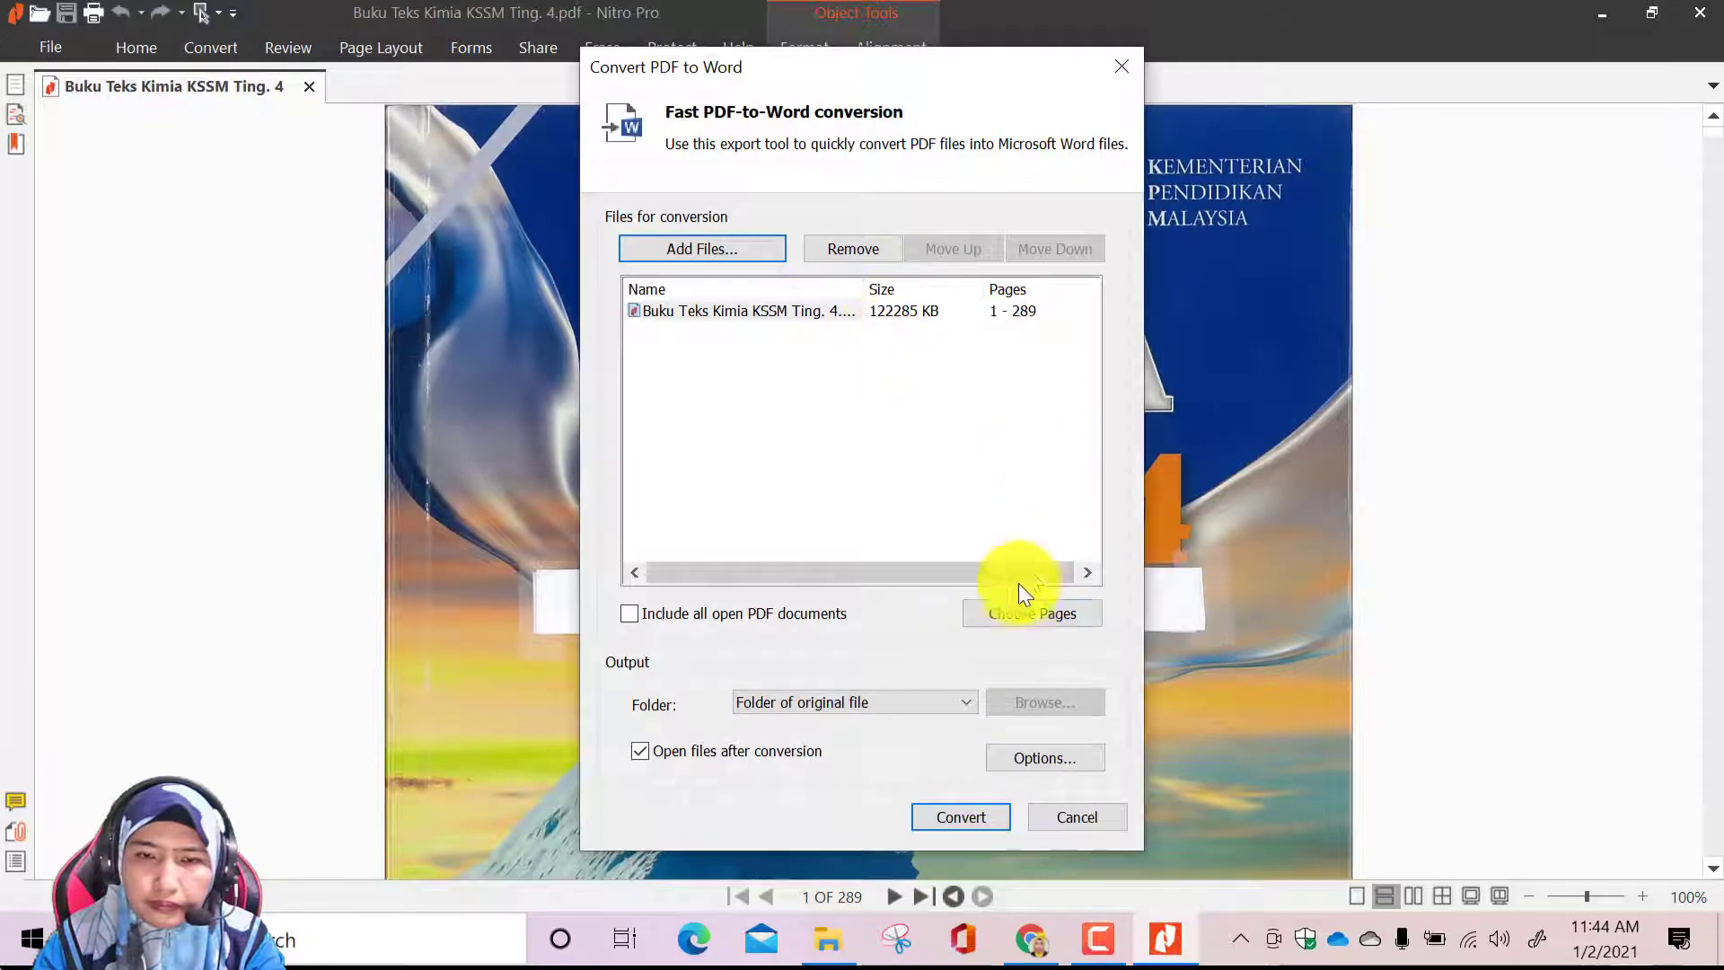
click(1015, 615)
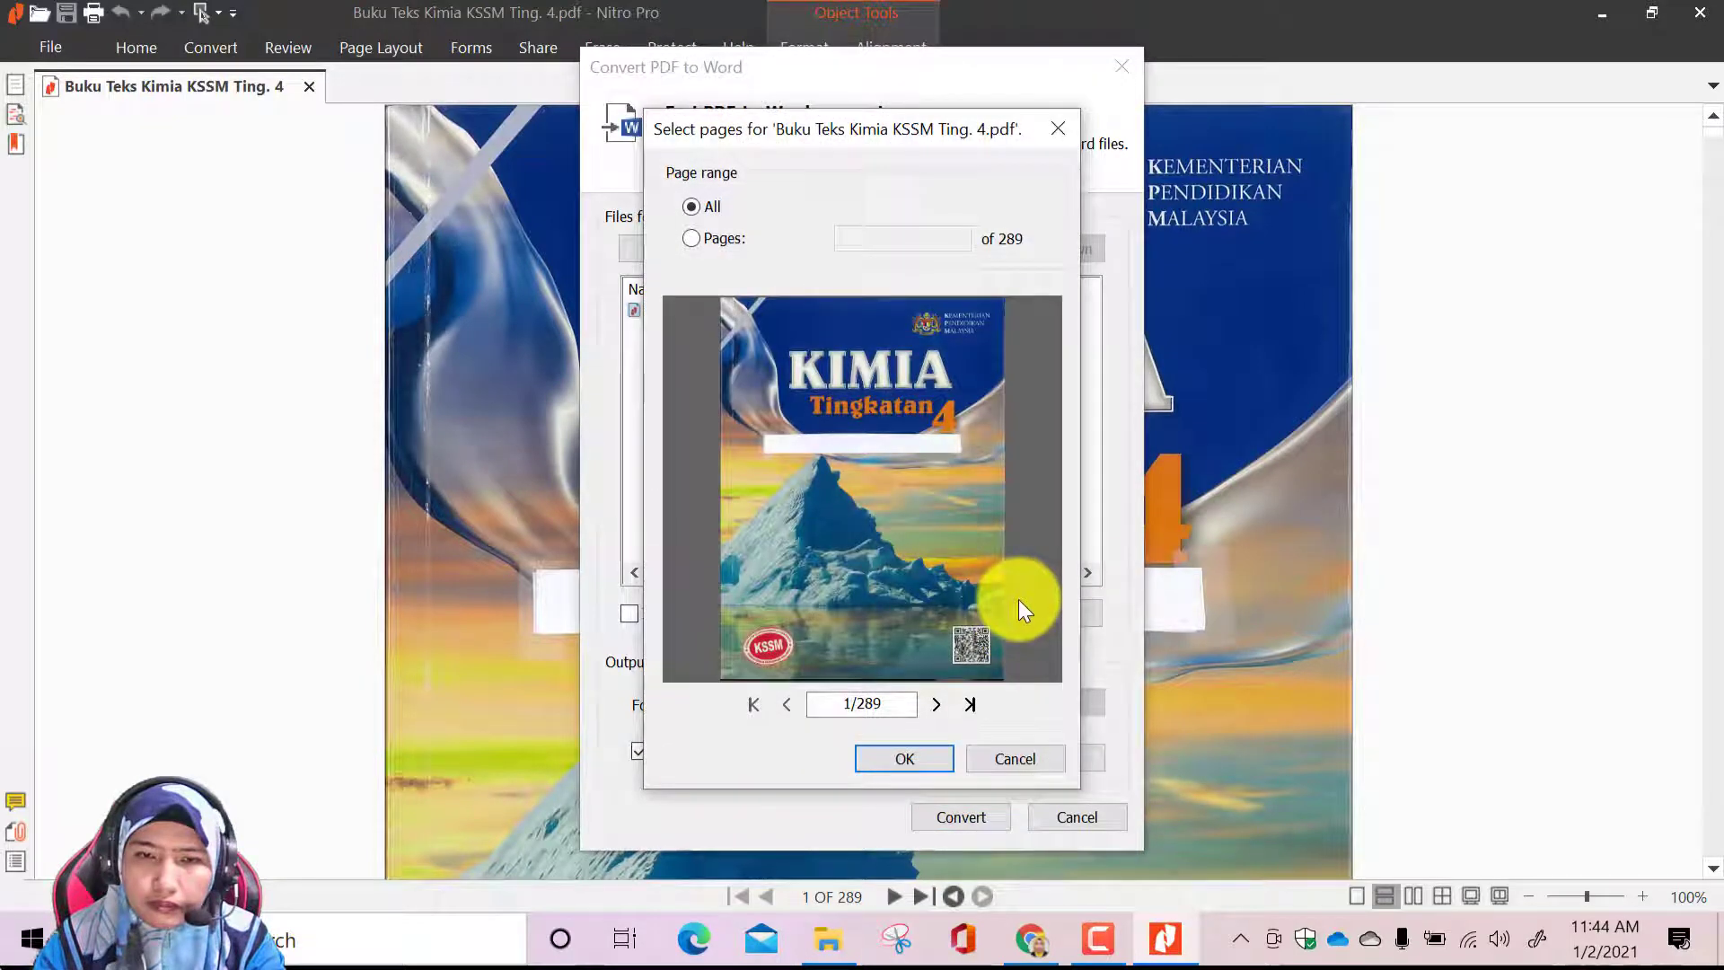
click(703, 240)
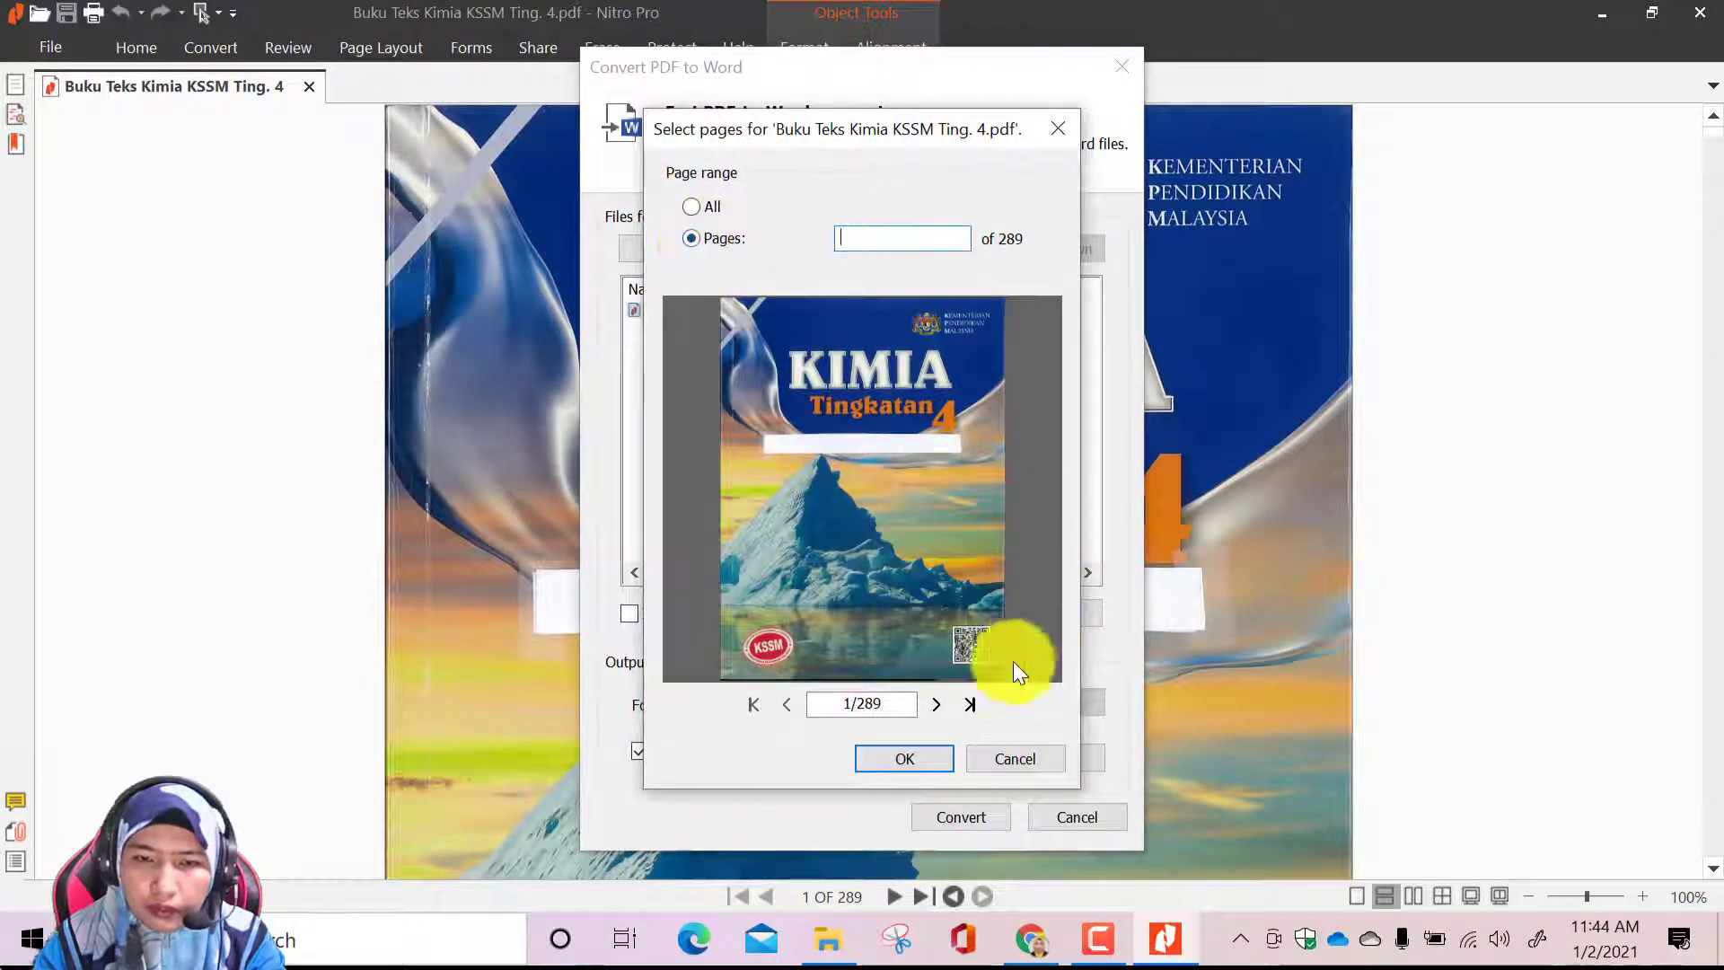
click(936, 707)
click(936, 707)
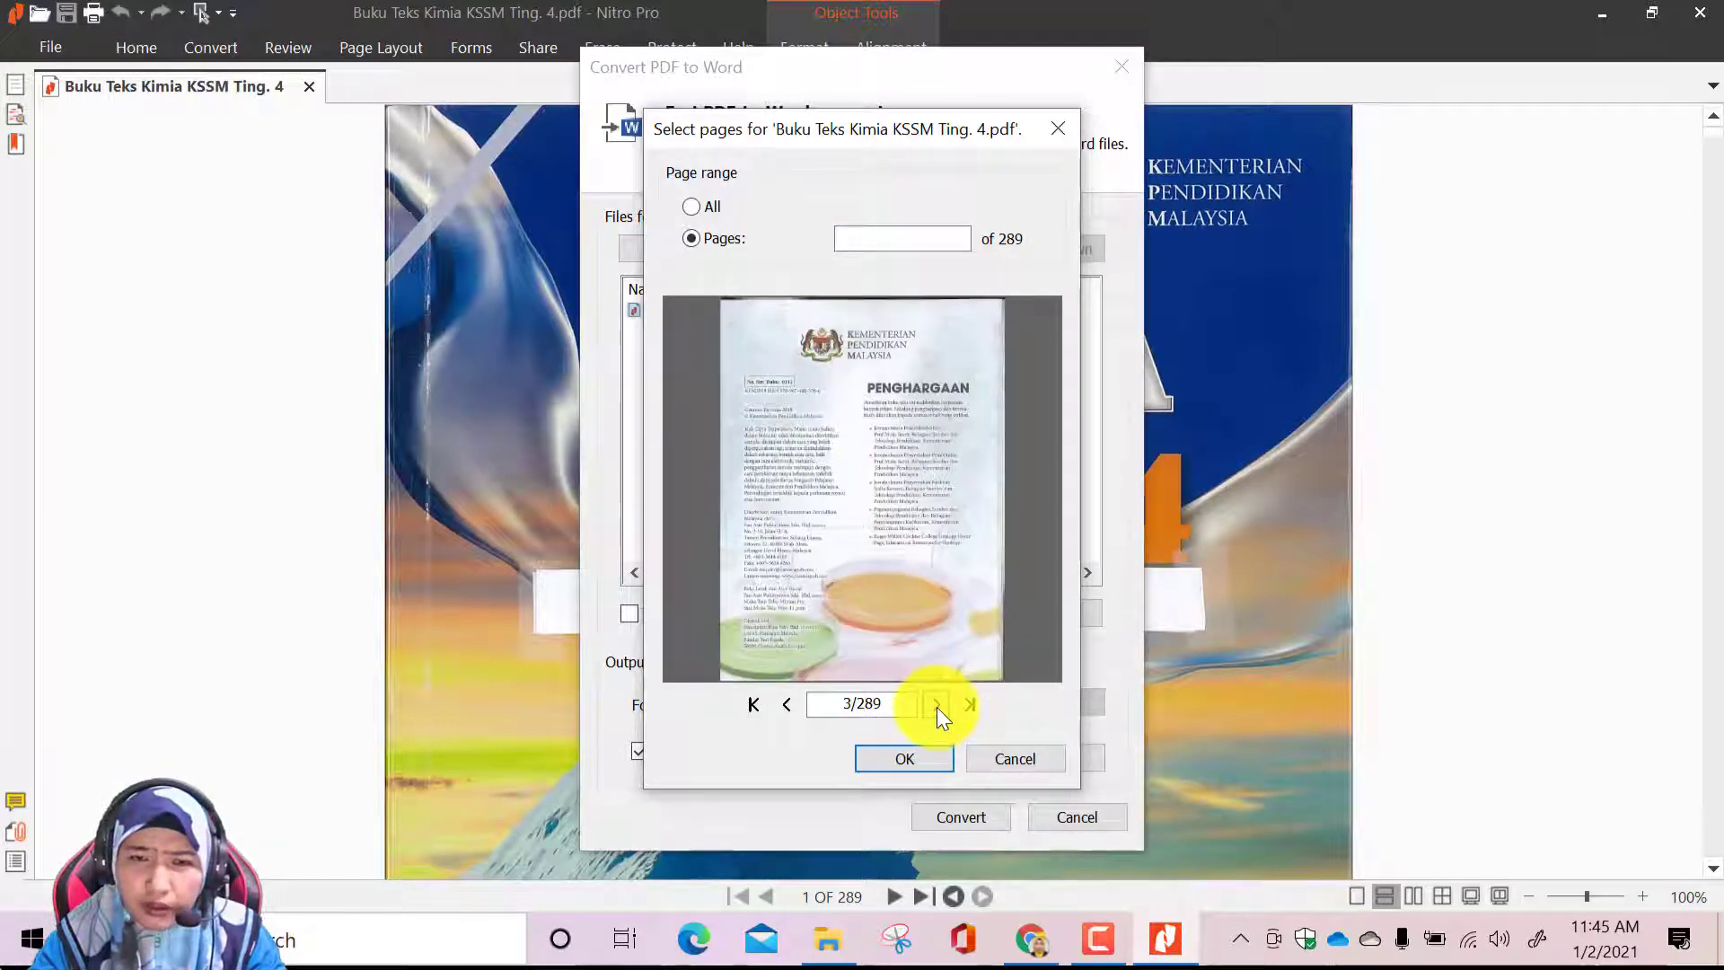
click(936, 706)
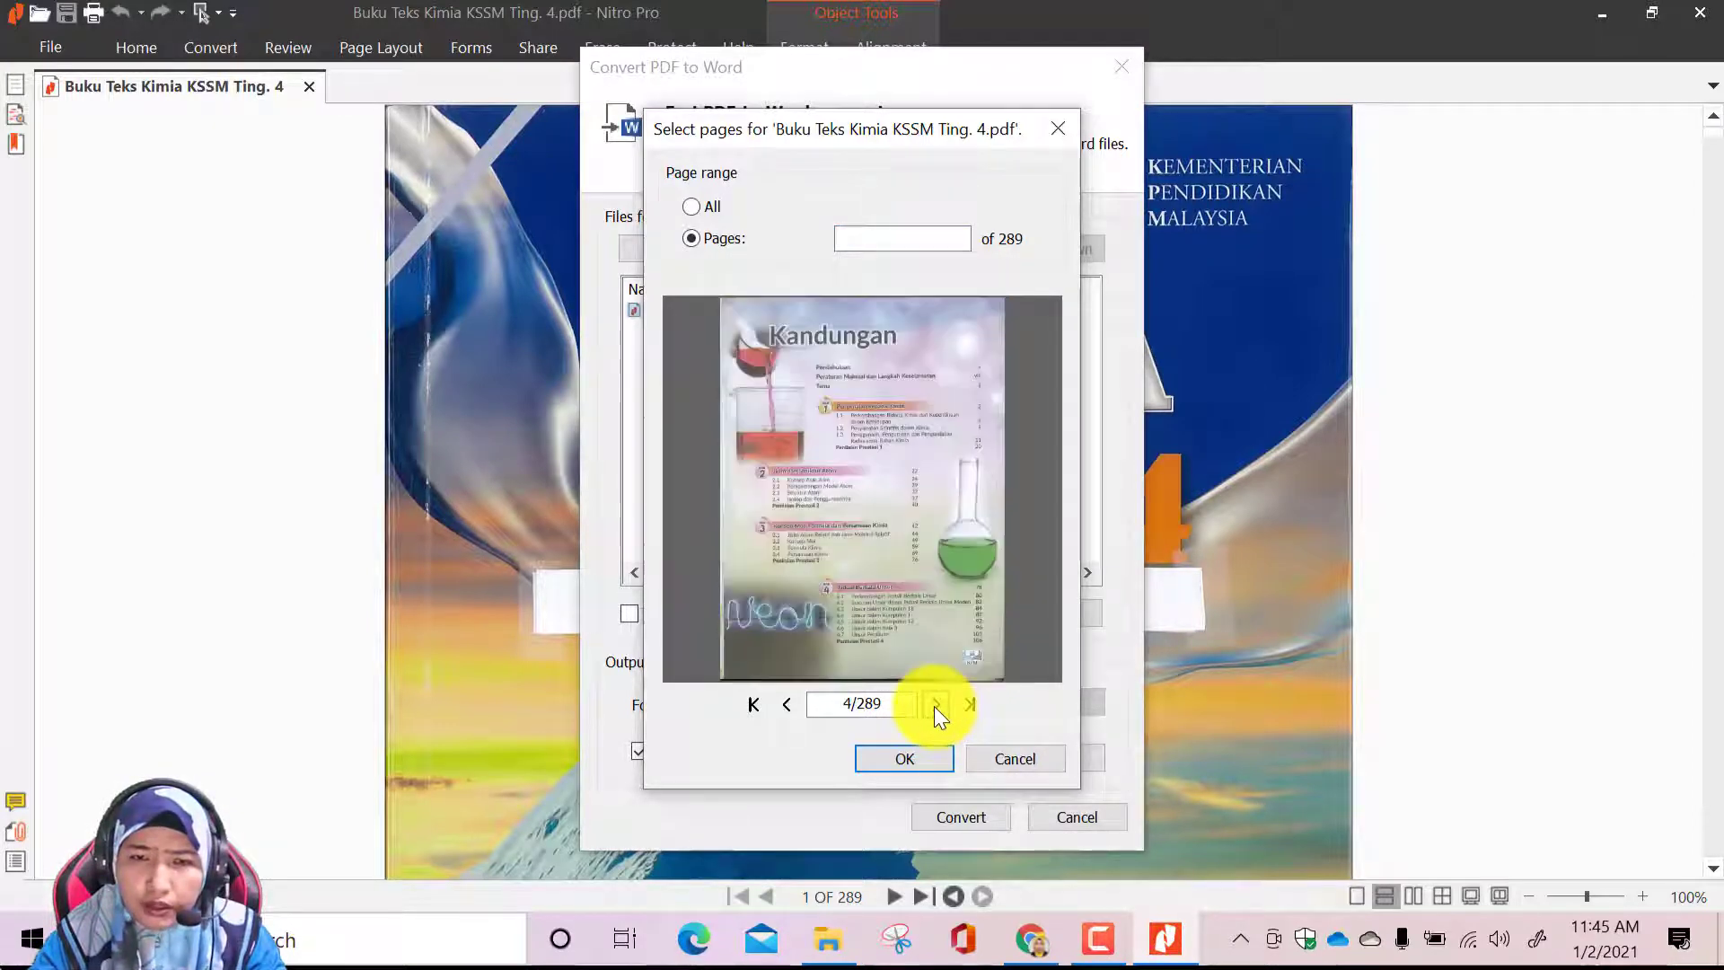
click(935, 706)
click(935, 705)
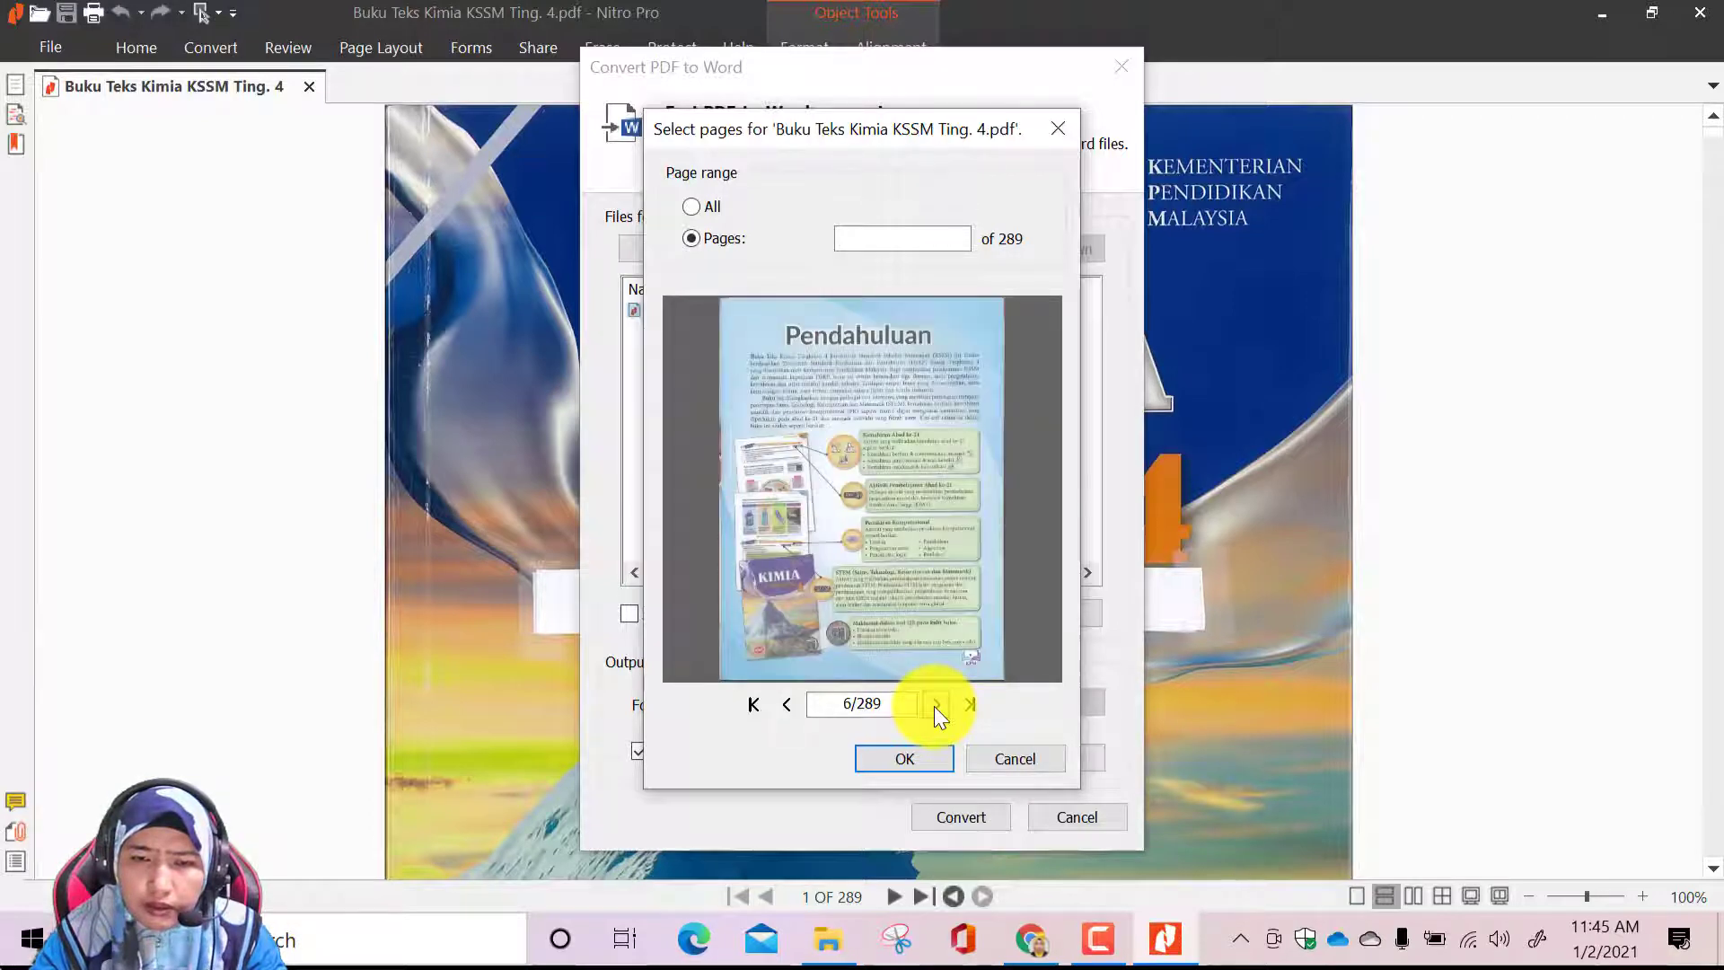
click(887, 757)
click(1055, 520)
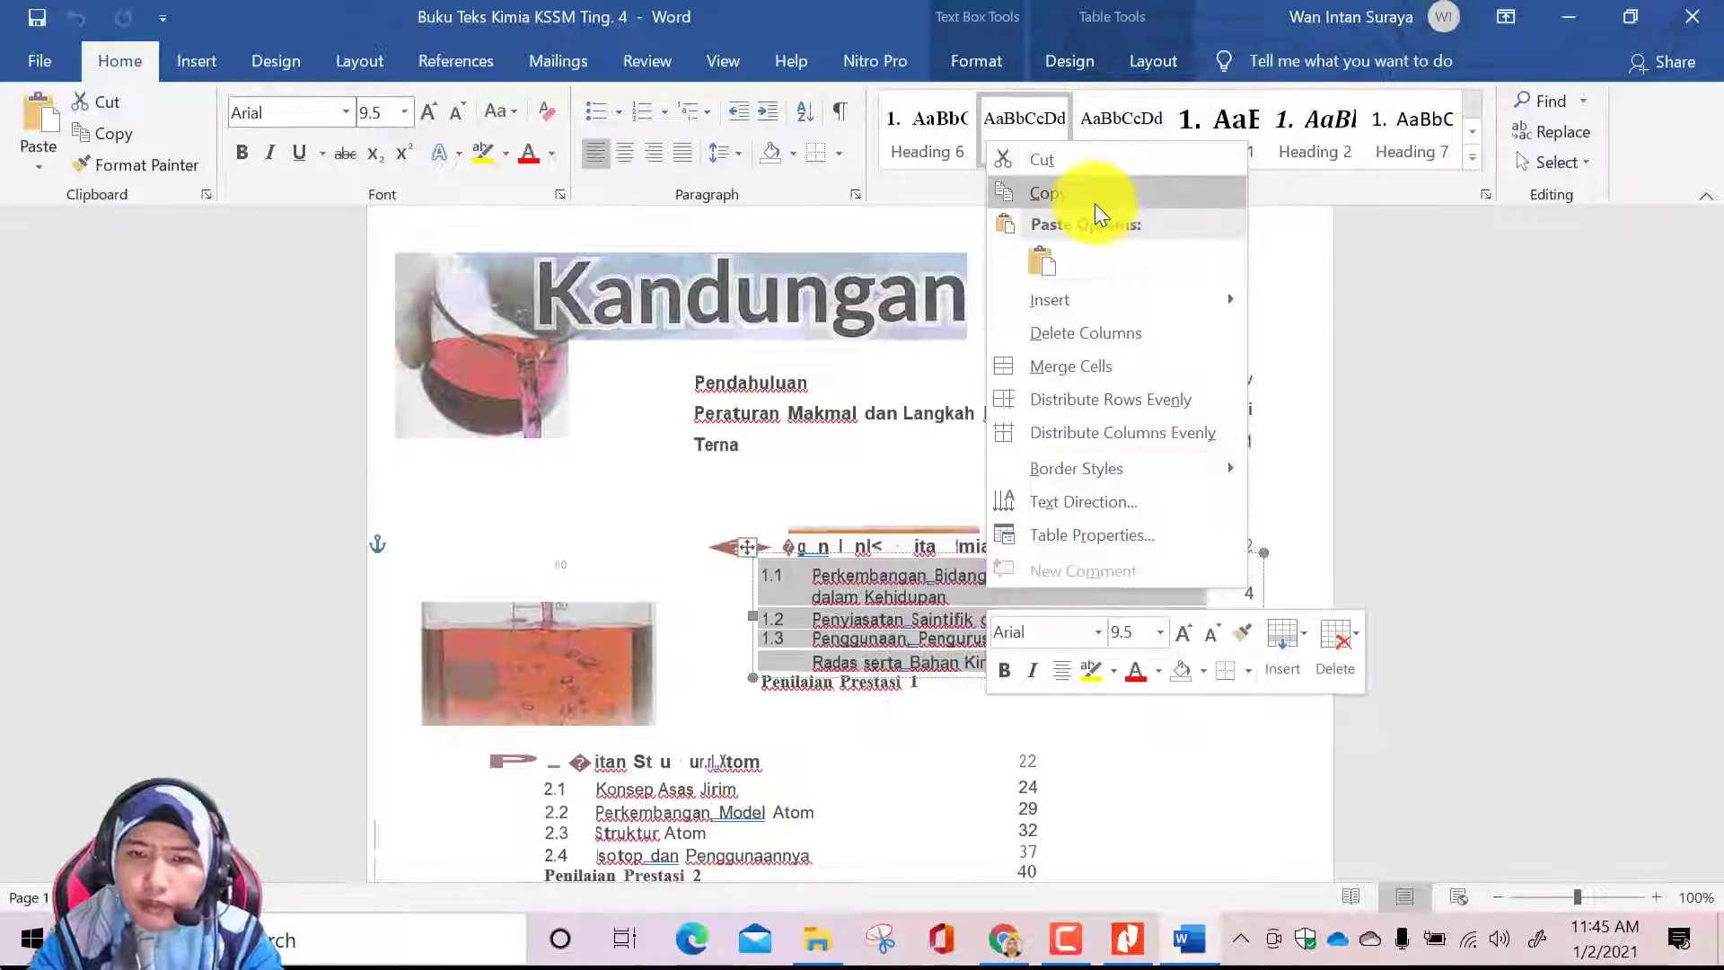
click(1095, 203)
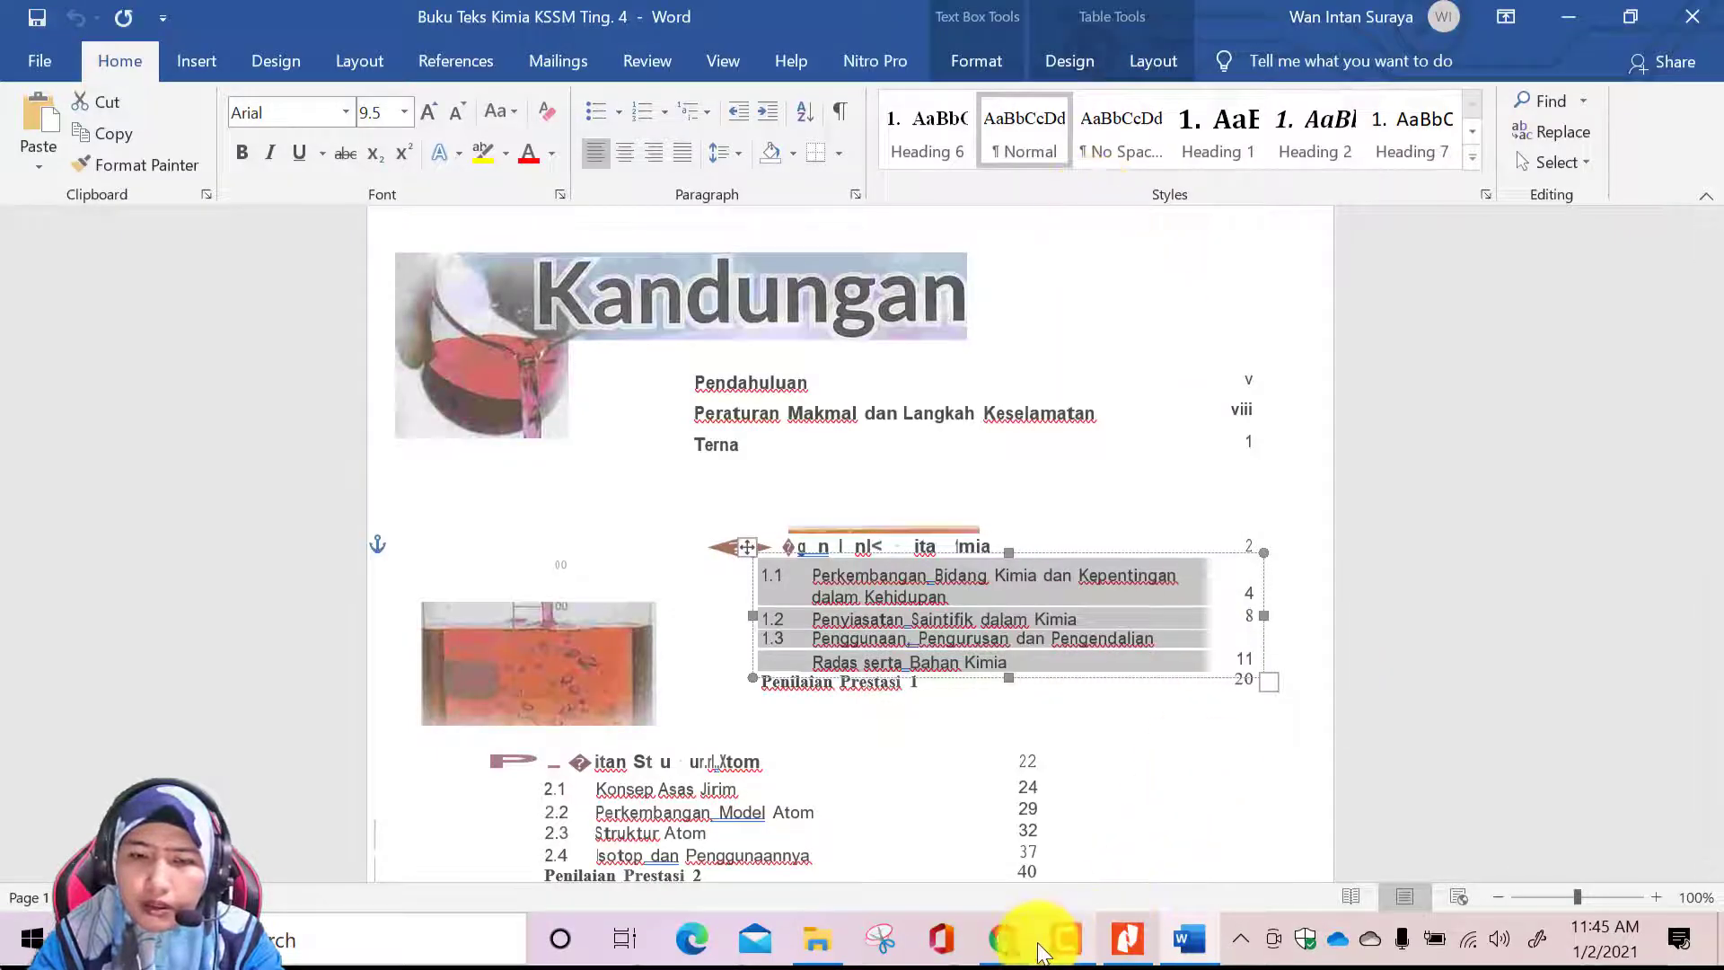
Switch to the Google Sites editor and paste subtopics 1.1 to 1.3 copied from the Word document into the text box below the title
click(1003, 938)
right_click(711, 570)
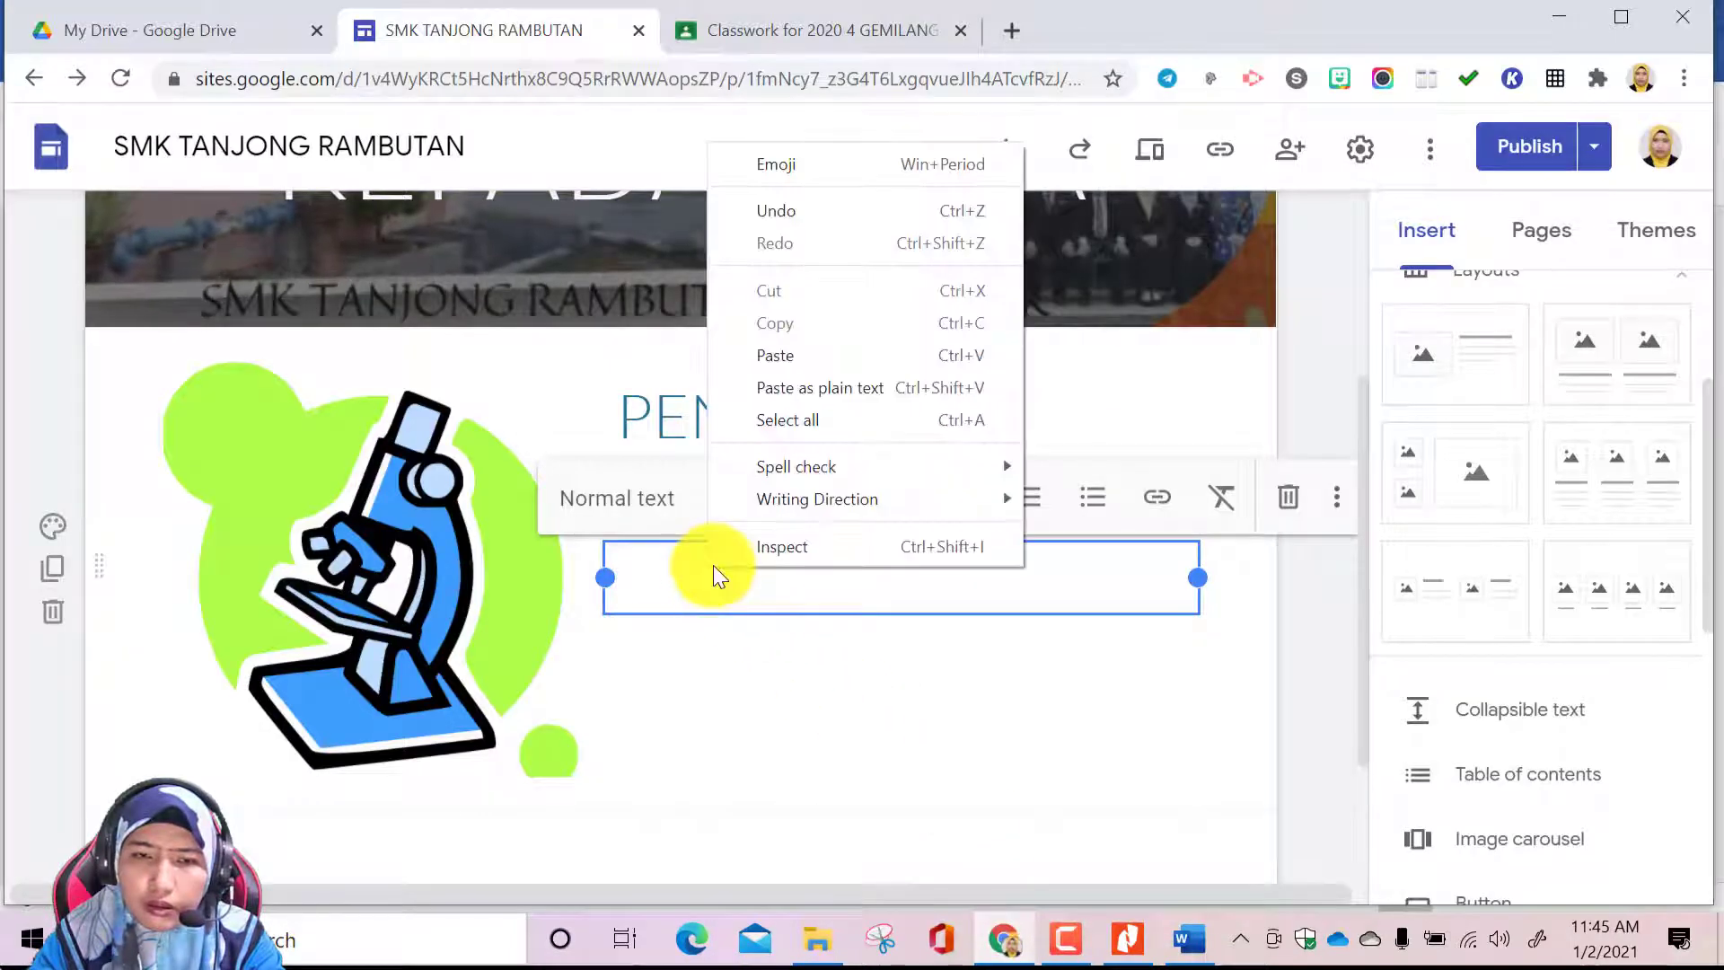
click(777, 357)
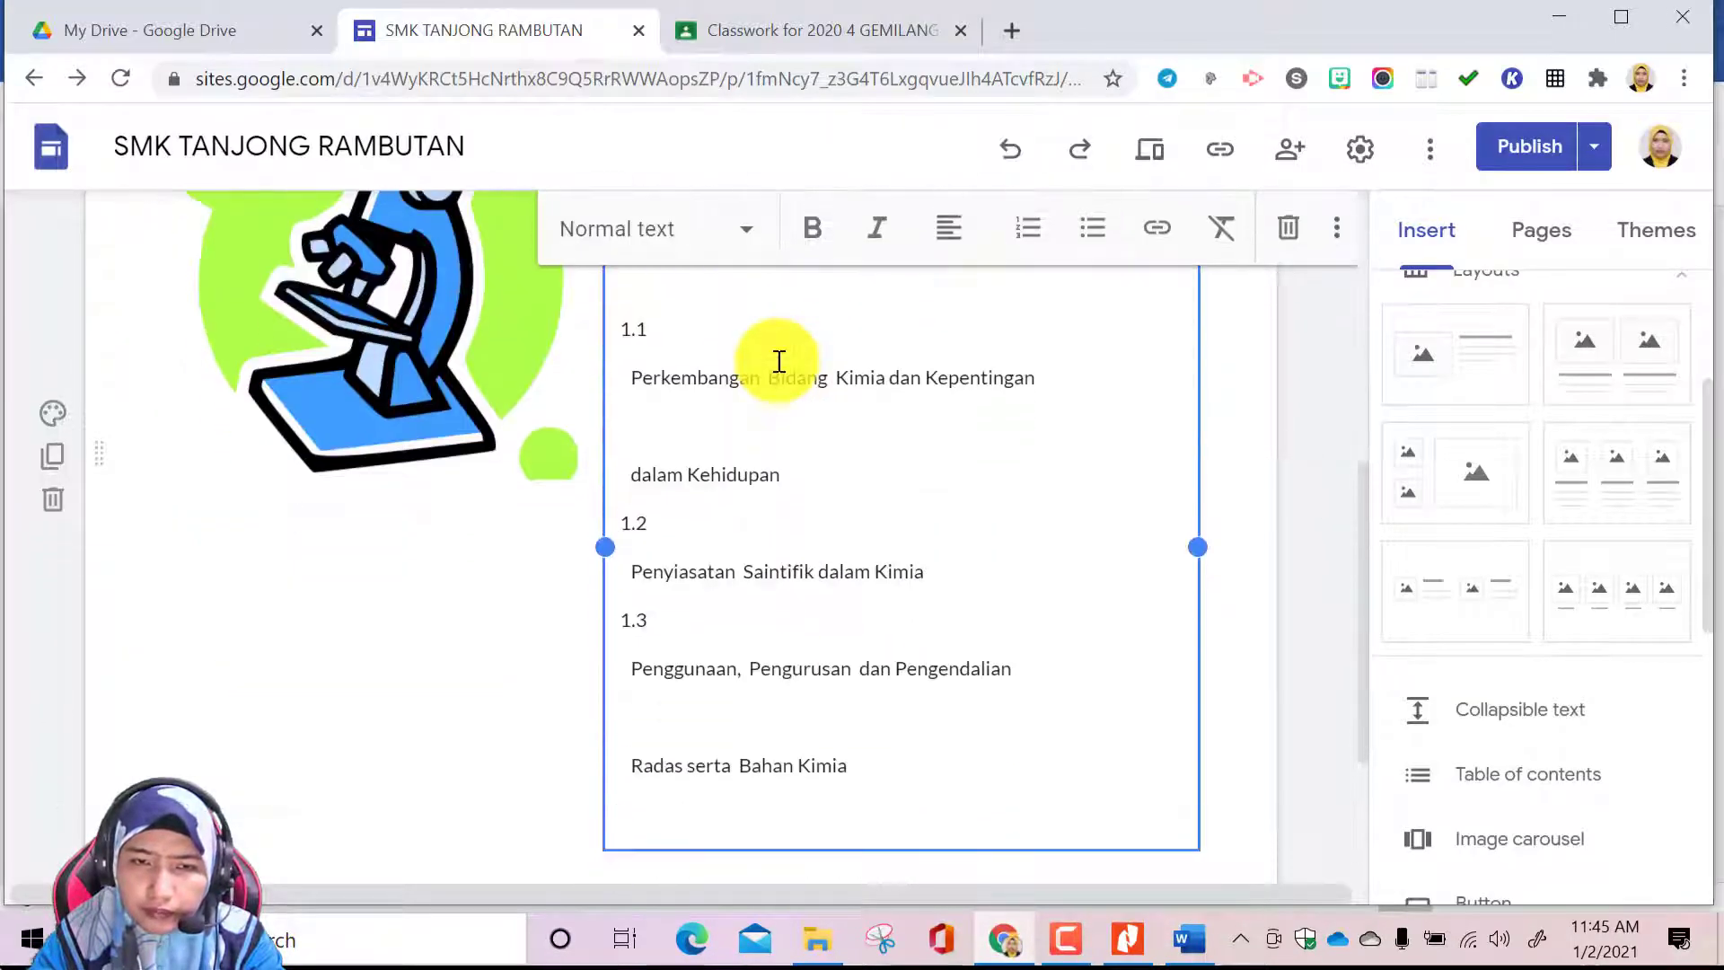
Join the broken lines of subtopic 1.1 so it reads 1.1 Perkembangan Bidang Kimia dan Kepentingan dalam Kehidupan
scroll(924, 585, up, 3)
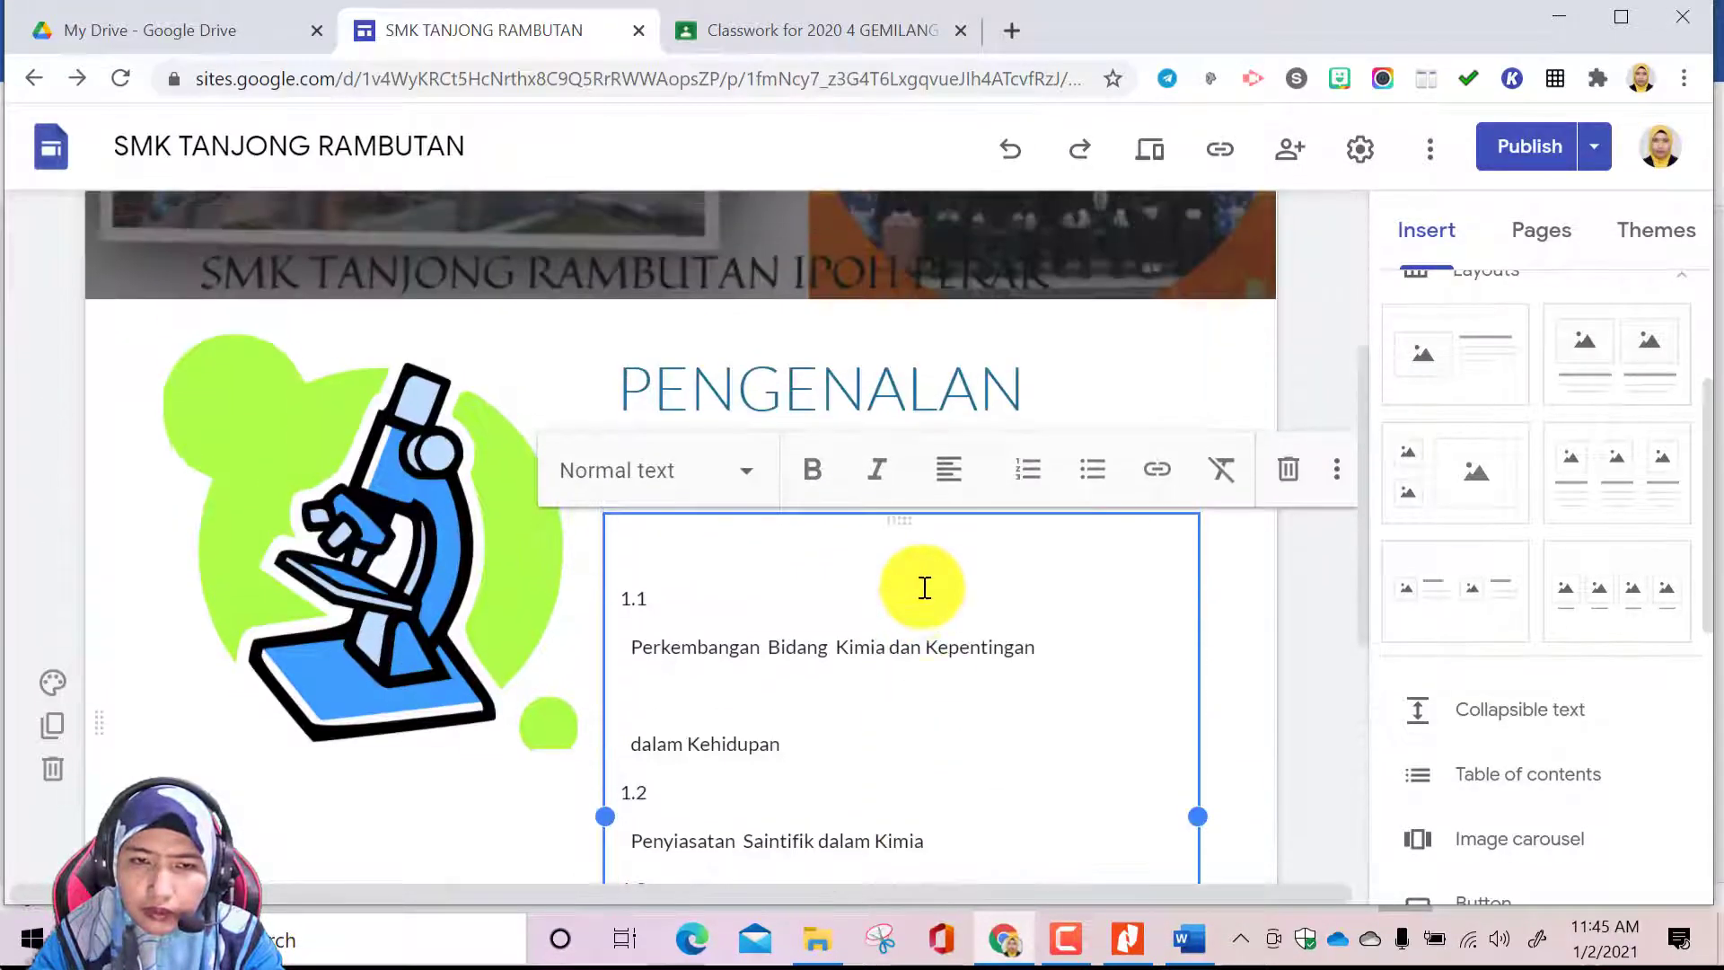
click(634, 645)
key(BackSpace)
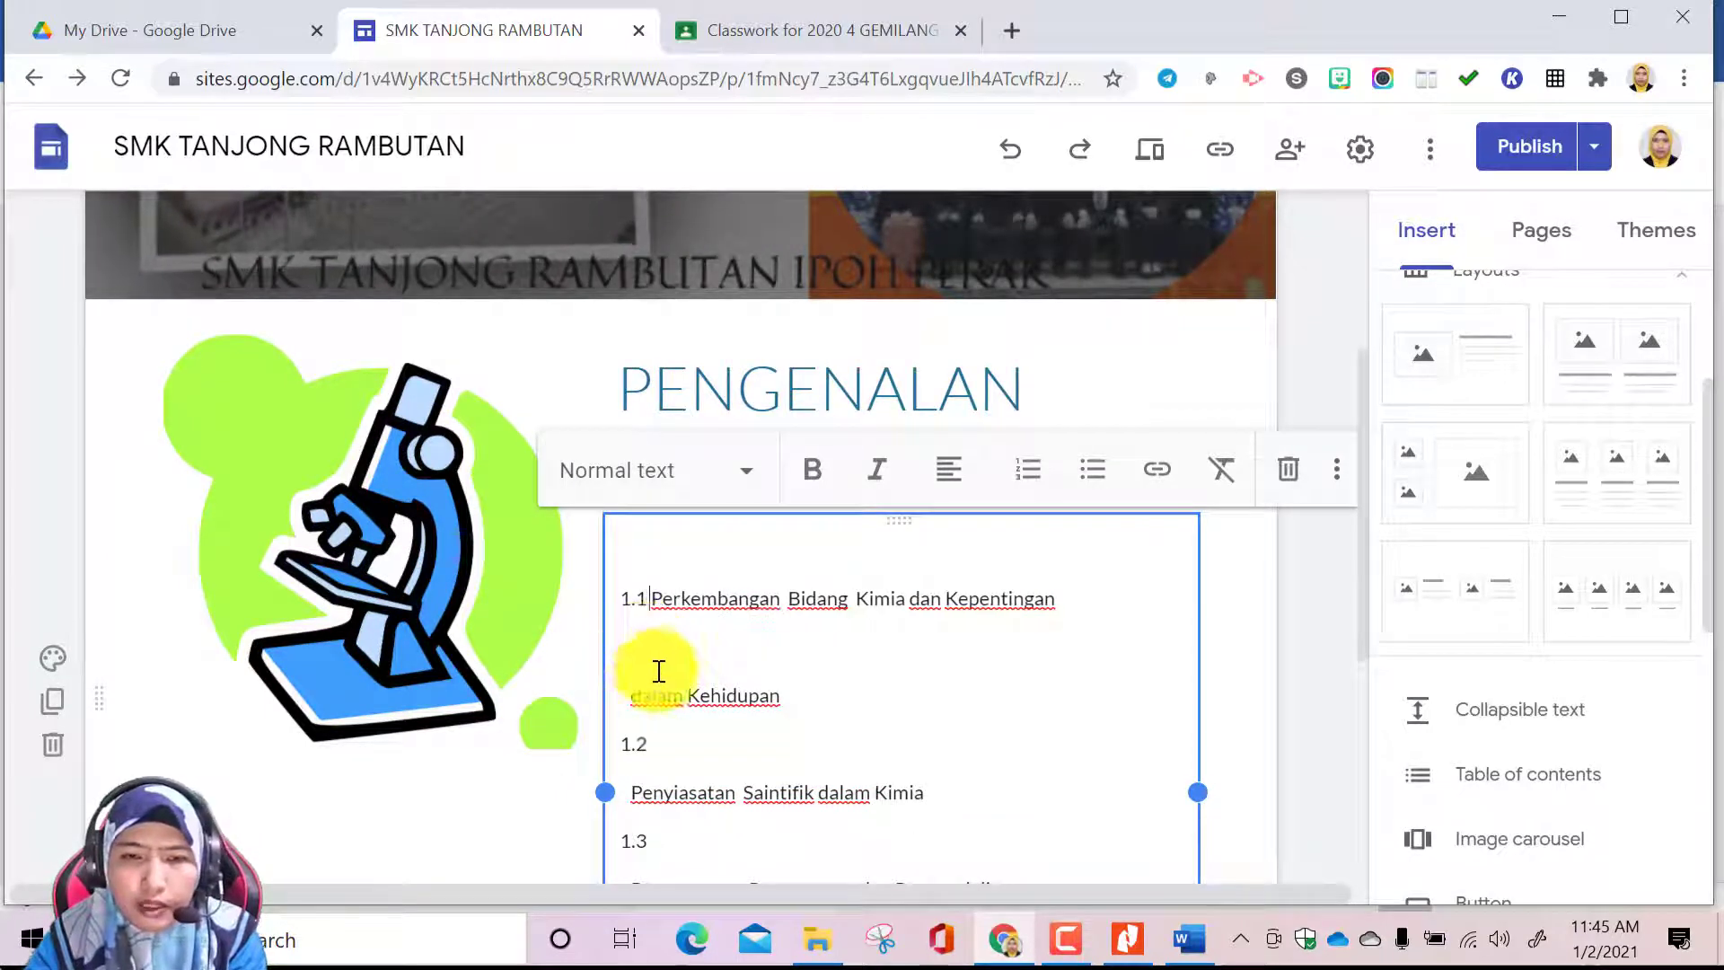
click(634, 698)
key(BackSpace)
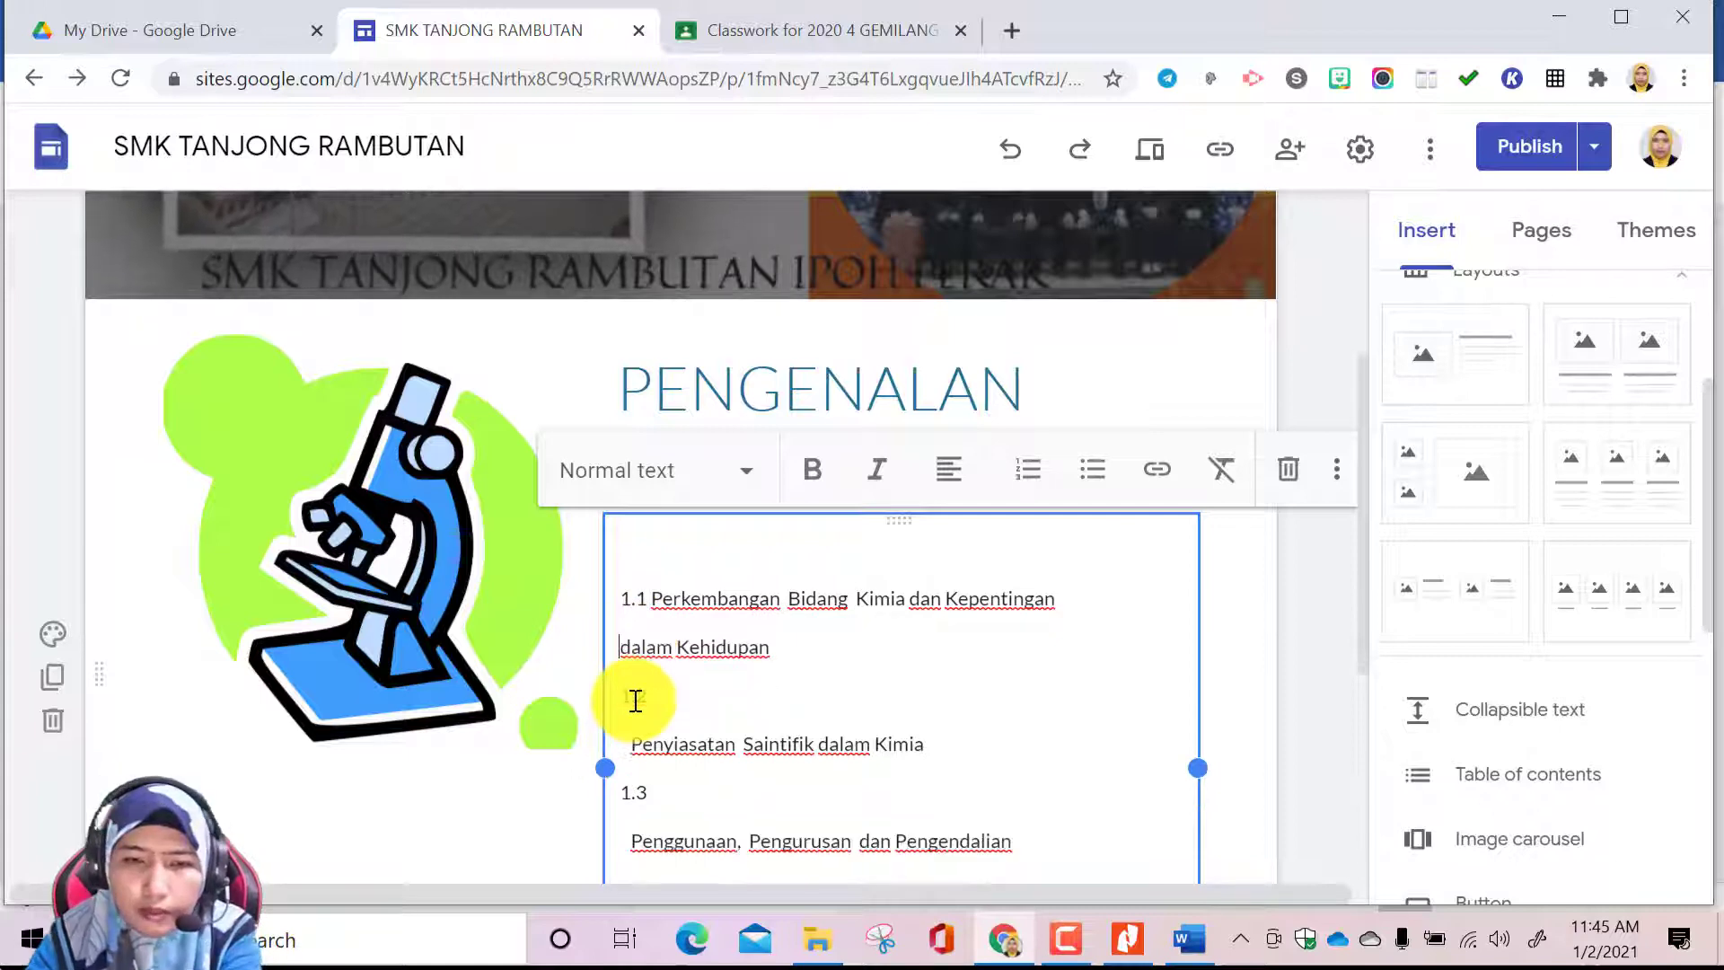
key(BackSpace)
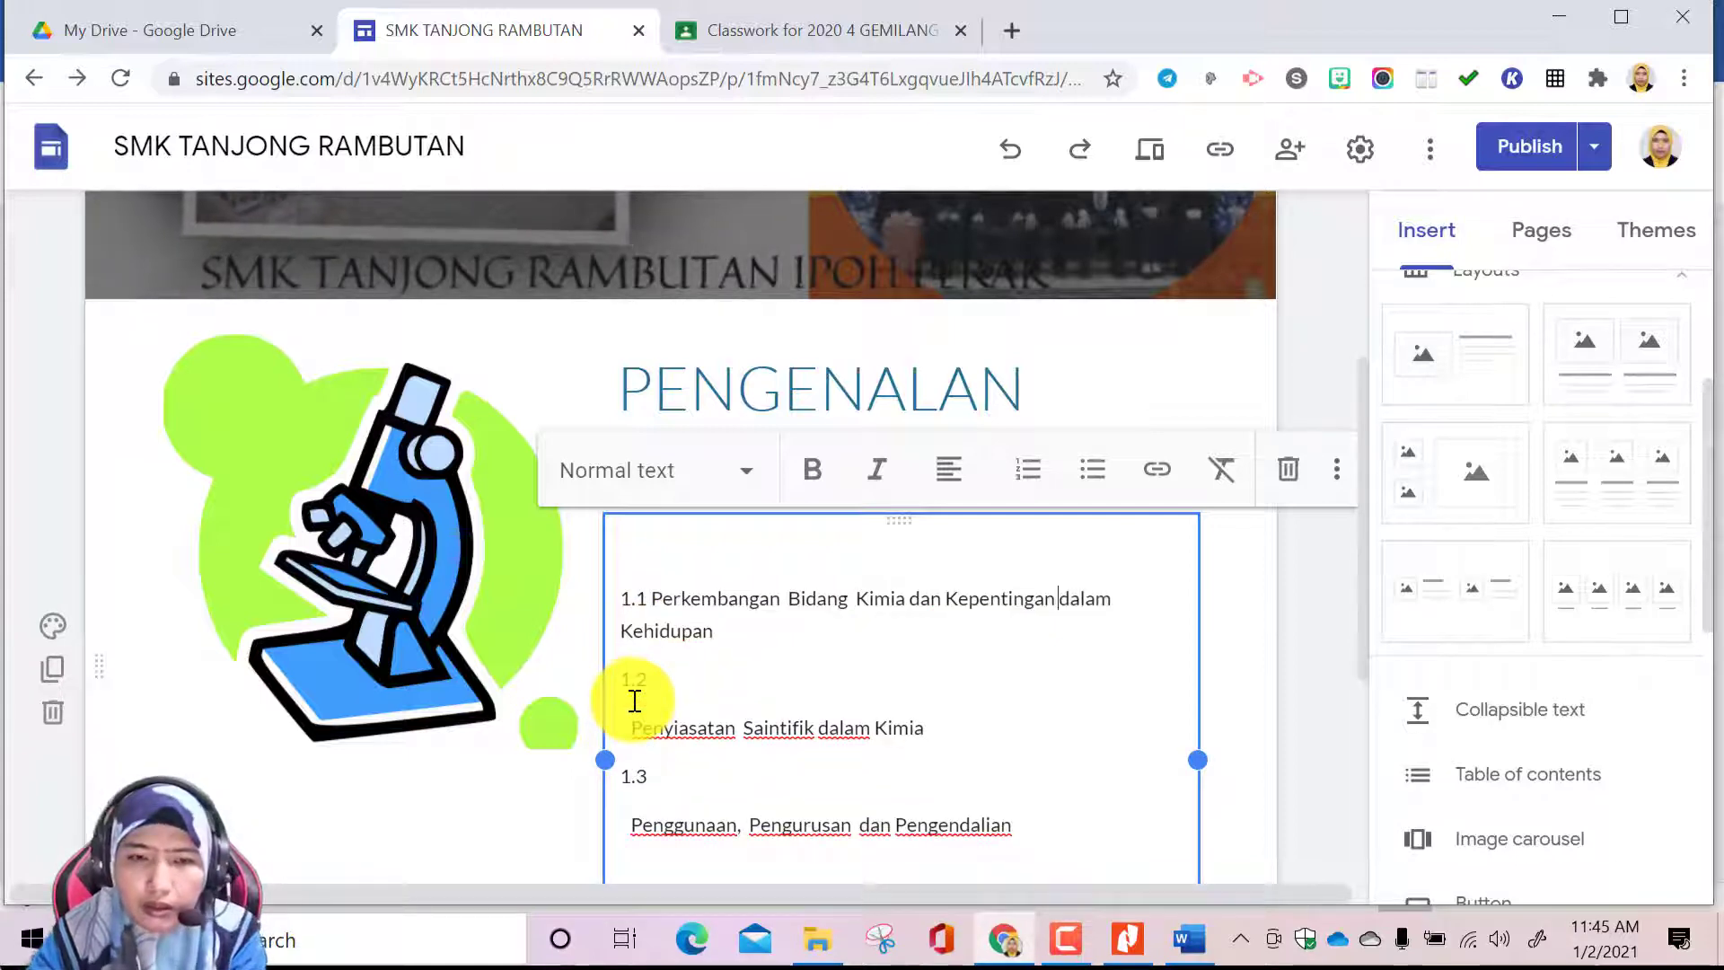
click(1220, 750)
click(1062, 655)
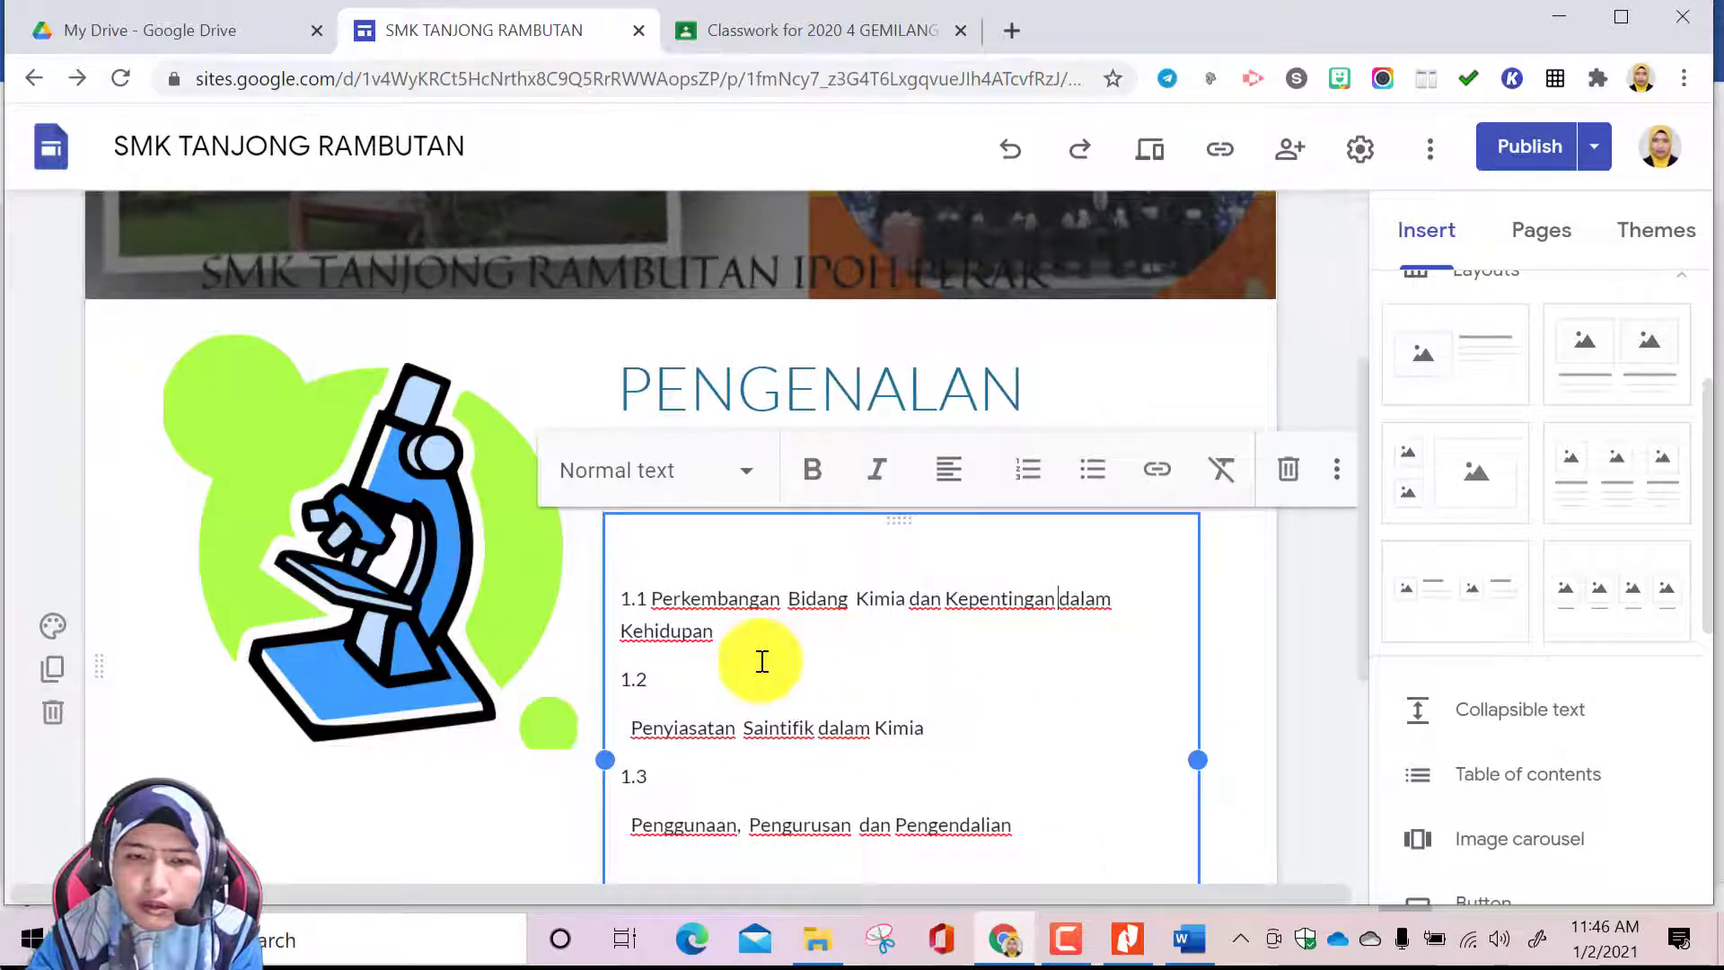
Widen the subtopic text column toward the microscope picture and delete the blank line above subtopic 1.1
drag(607, 754, 578, 741)
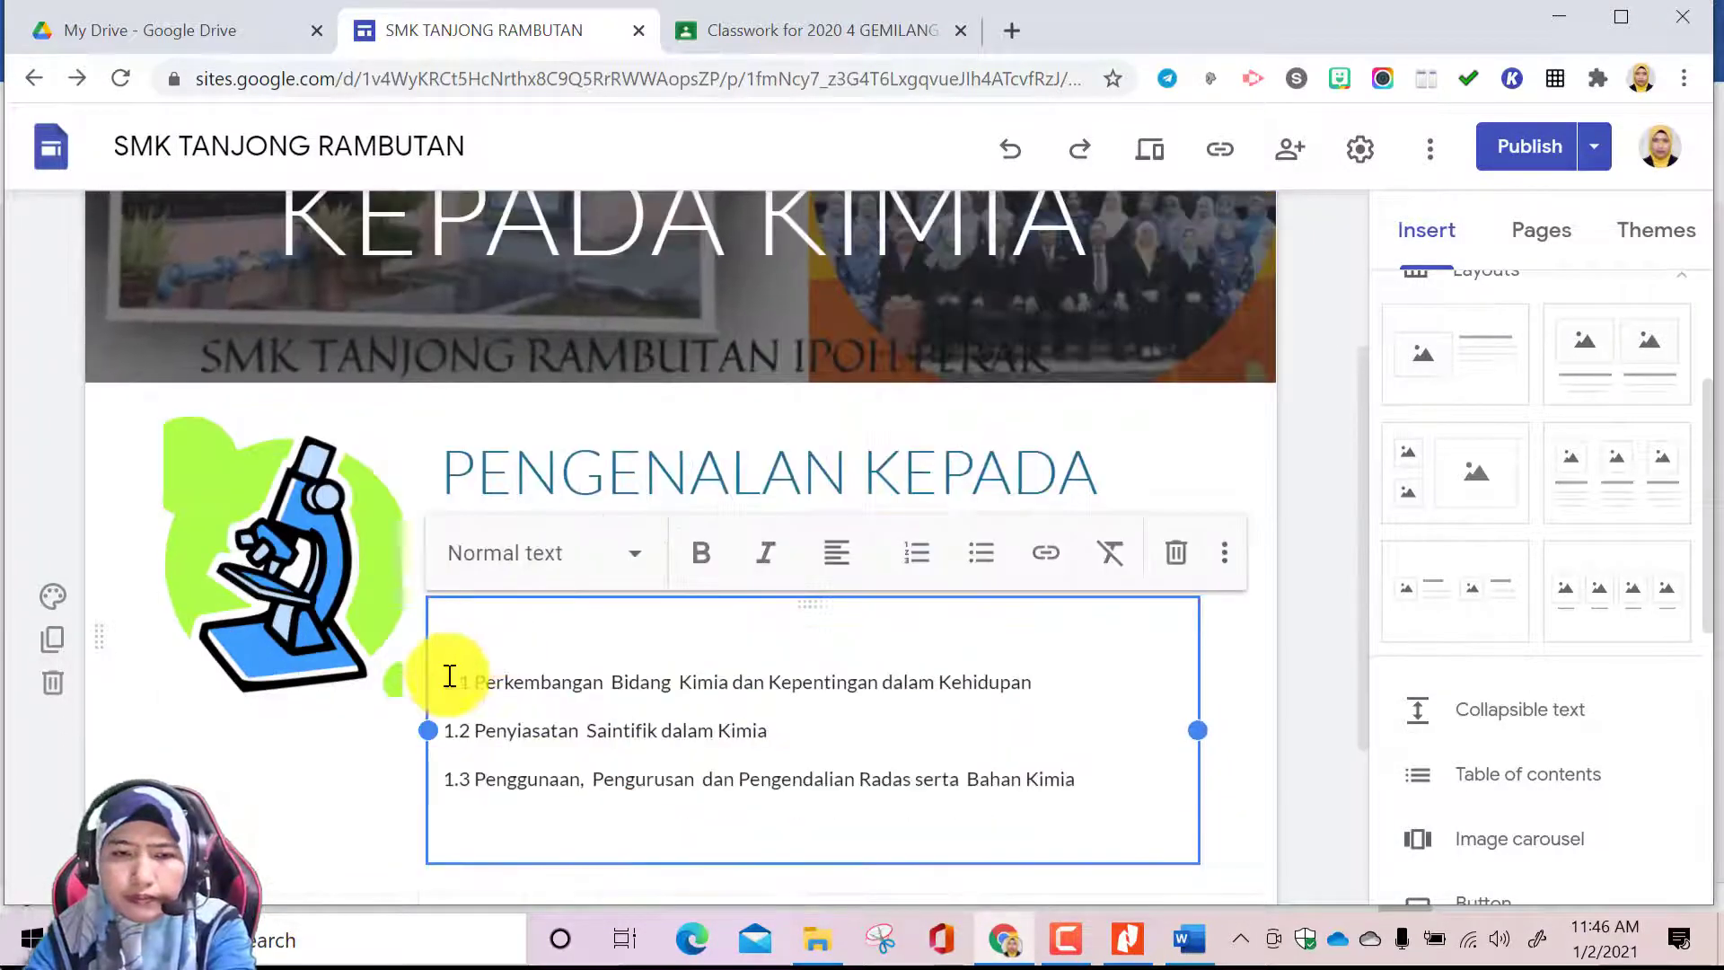
click(449, 679)
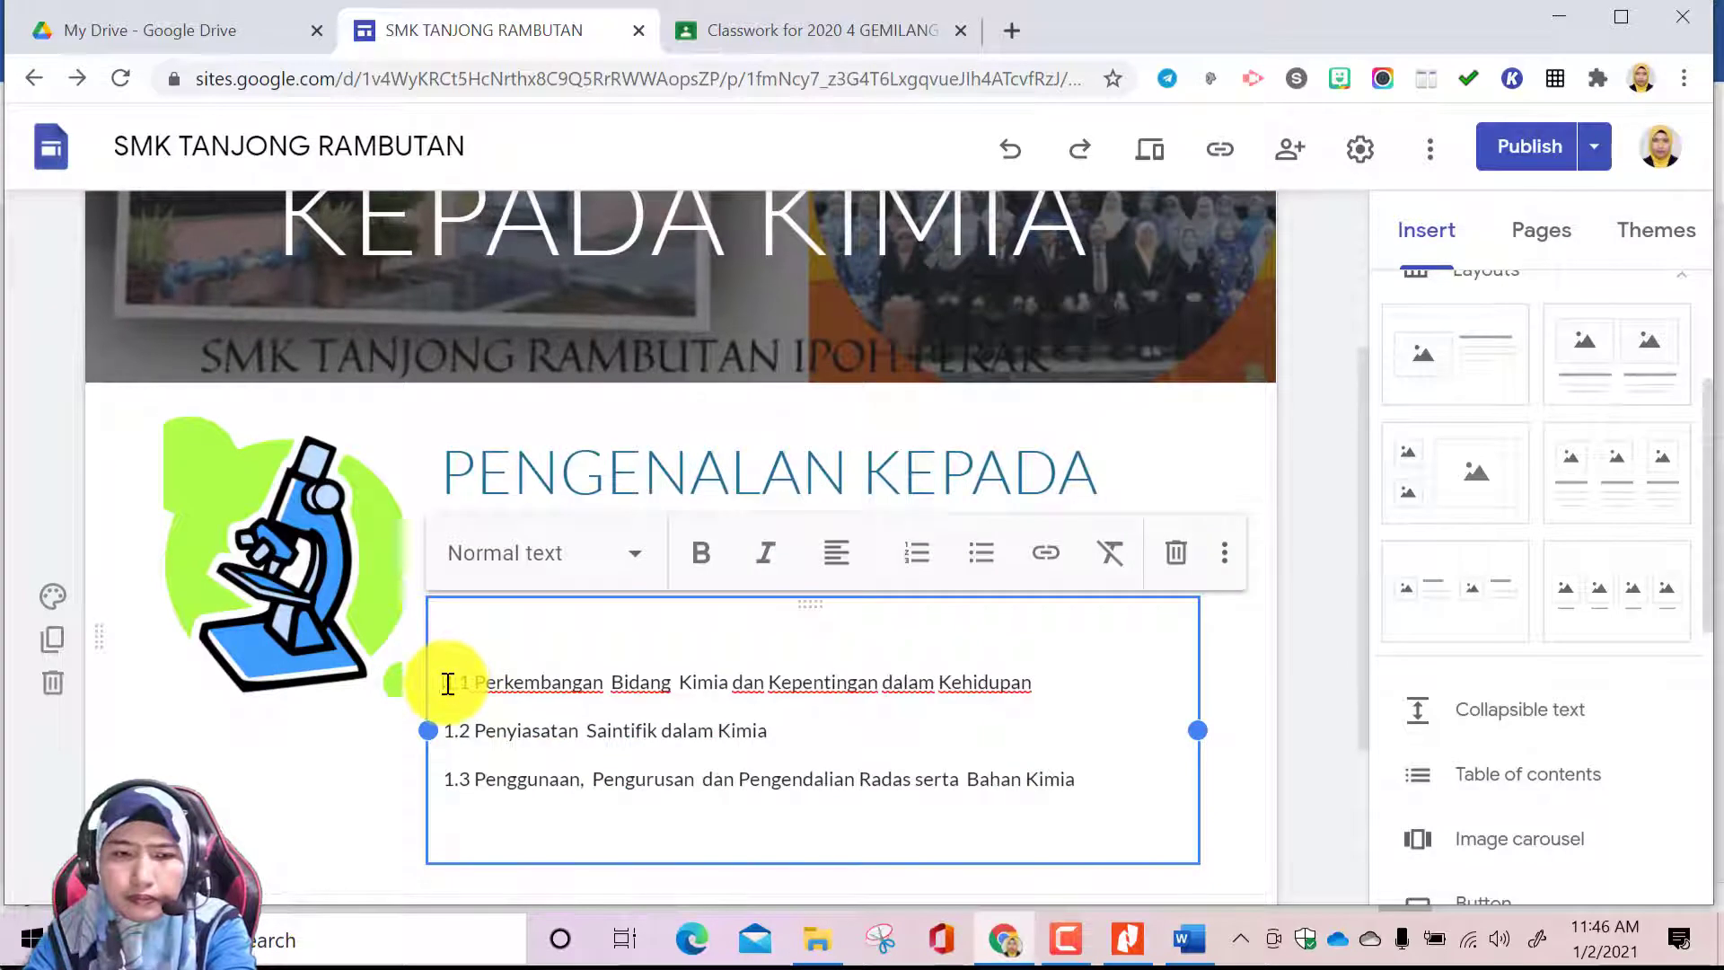
key(BackSpace)
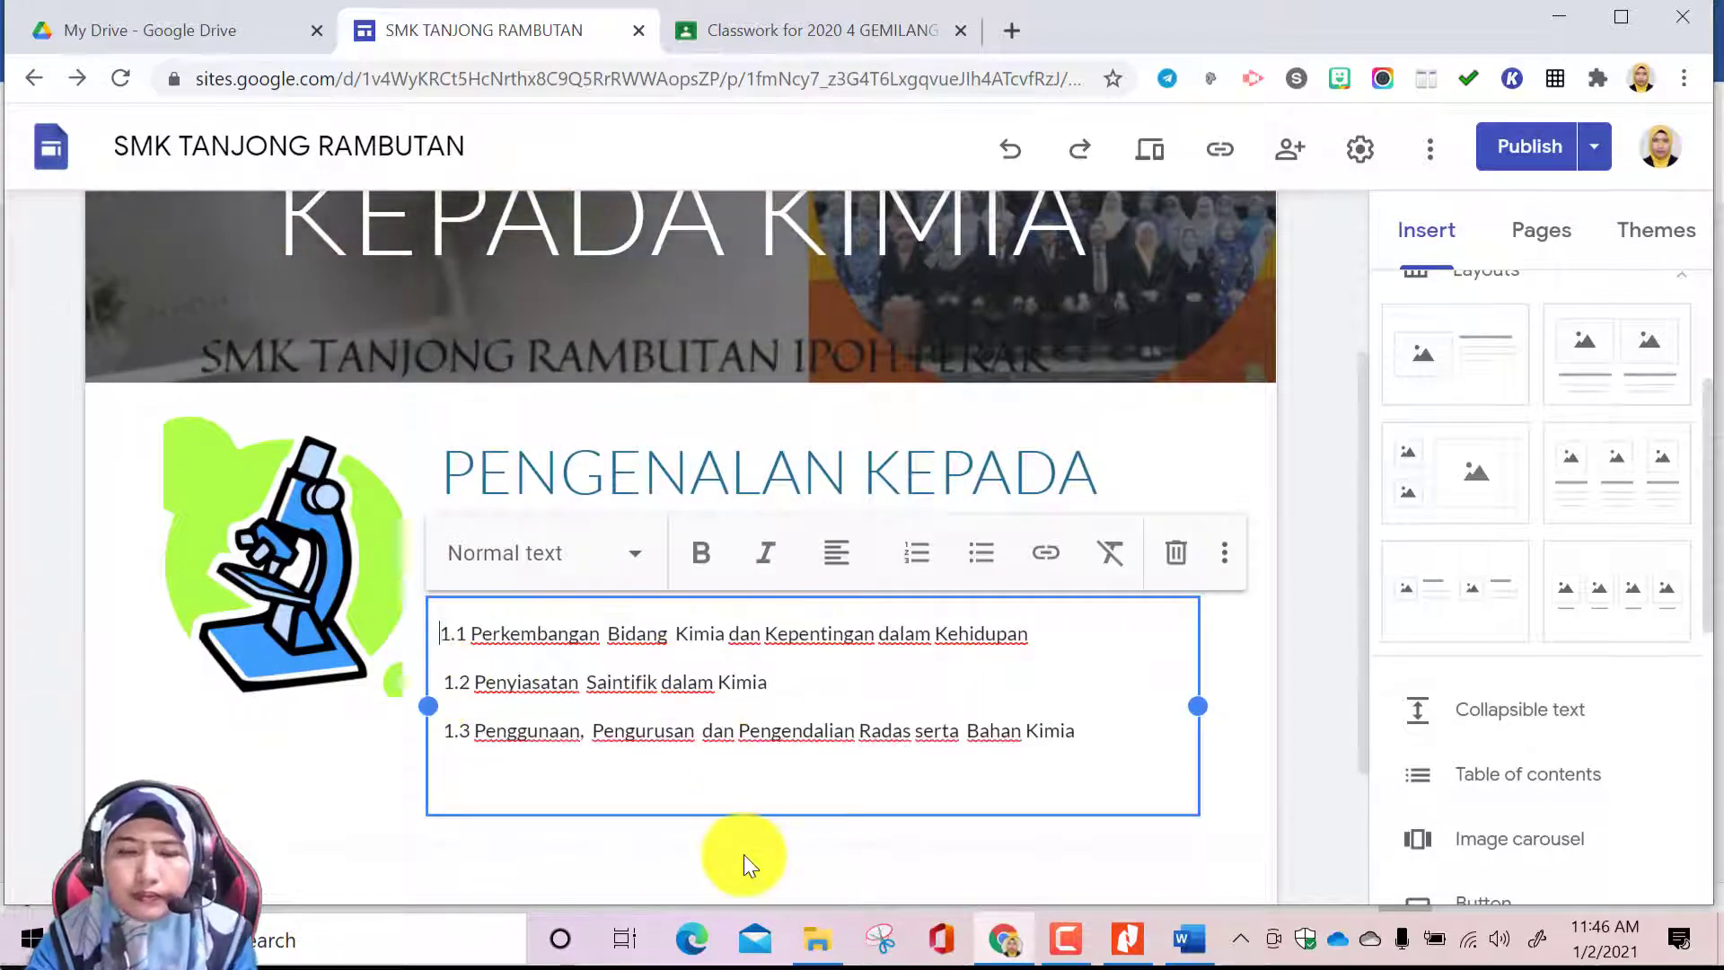
click(742, 854)
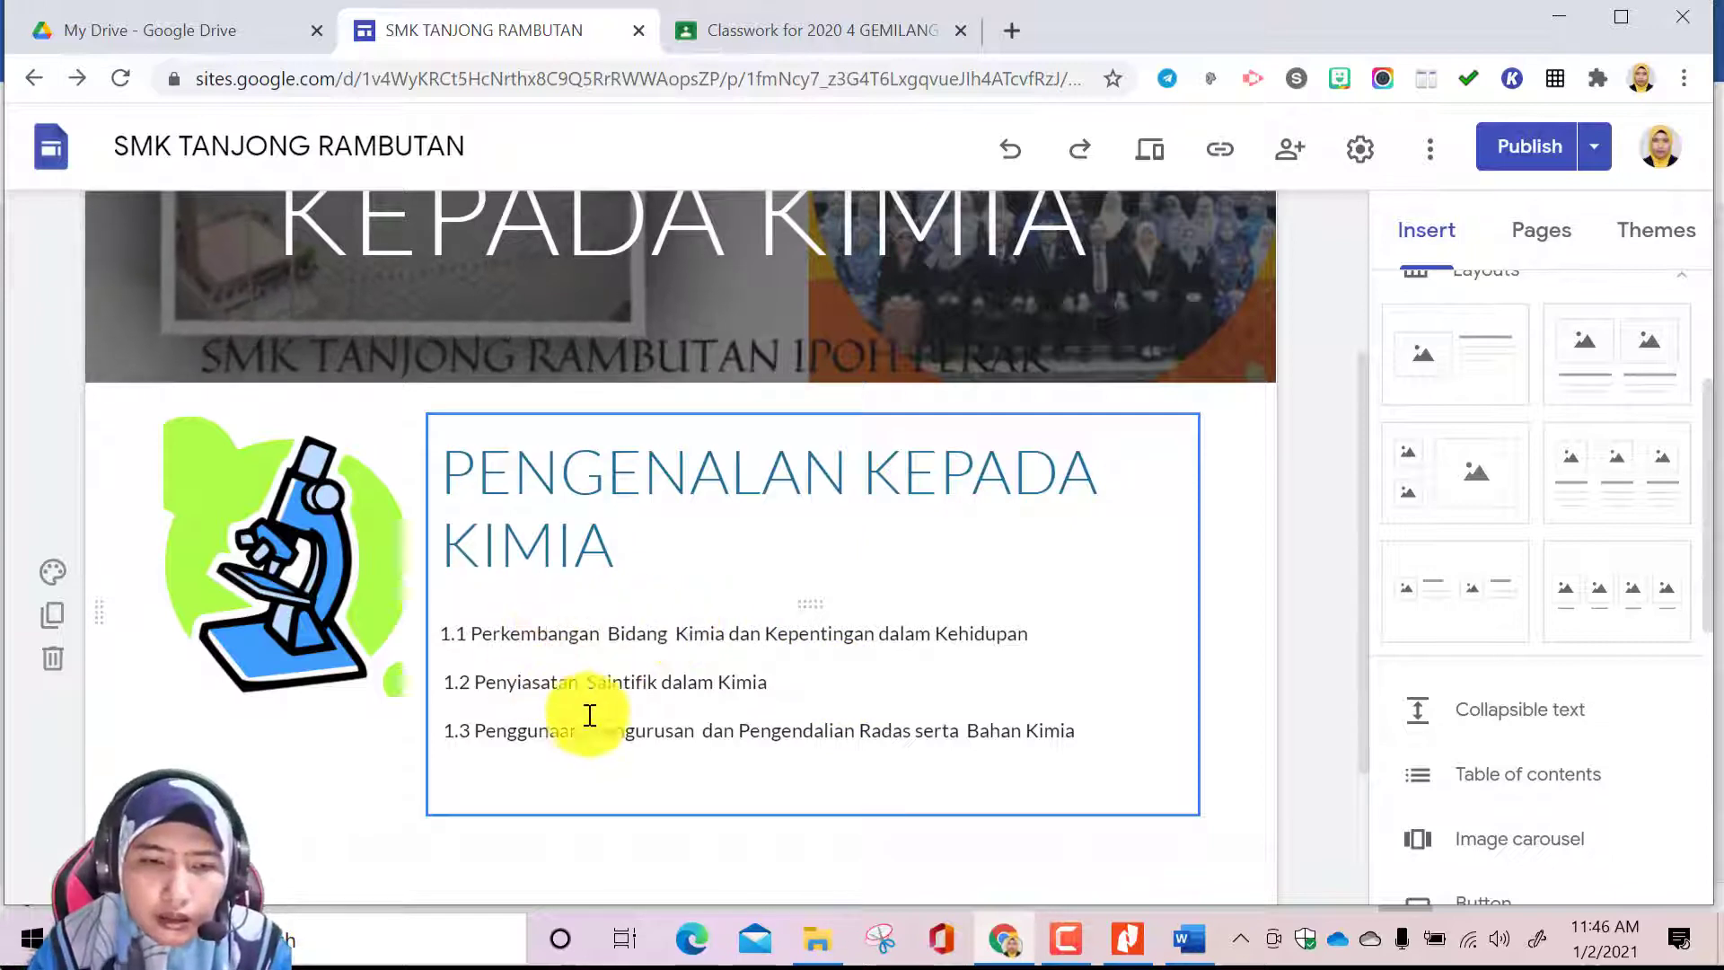
scroll(842, 799, down, 1)
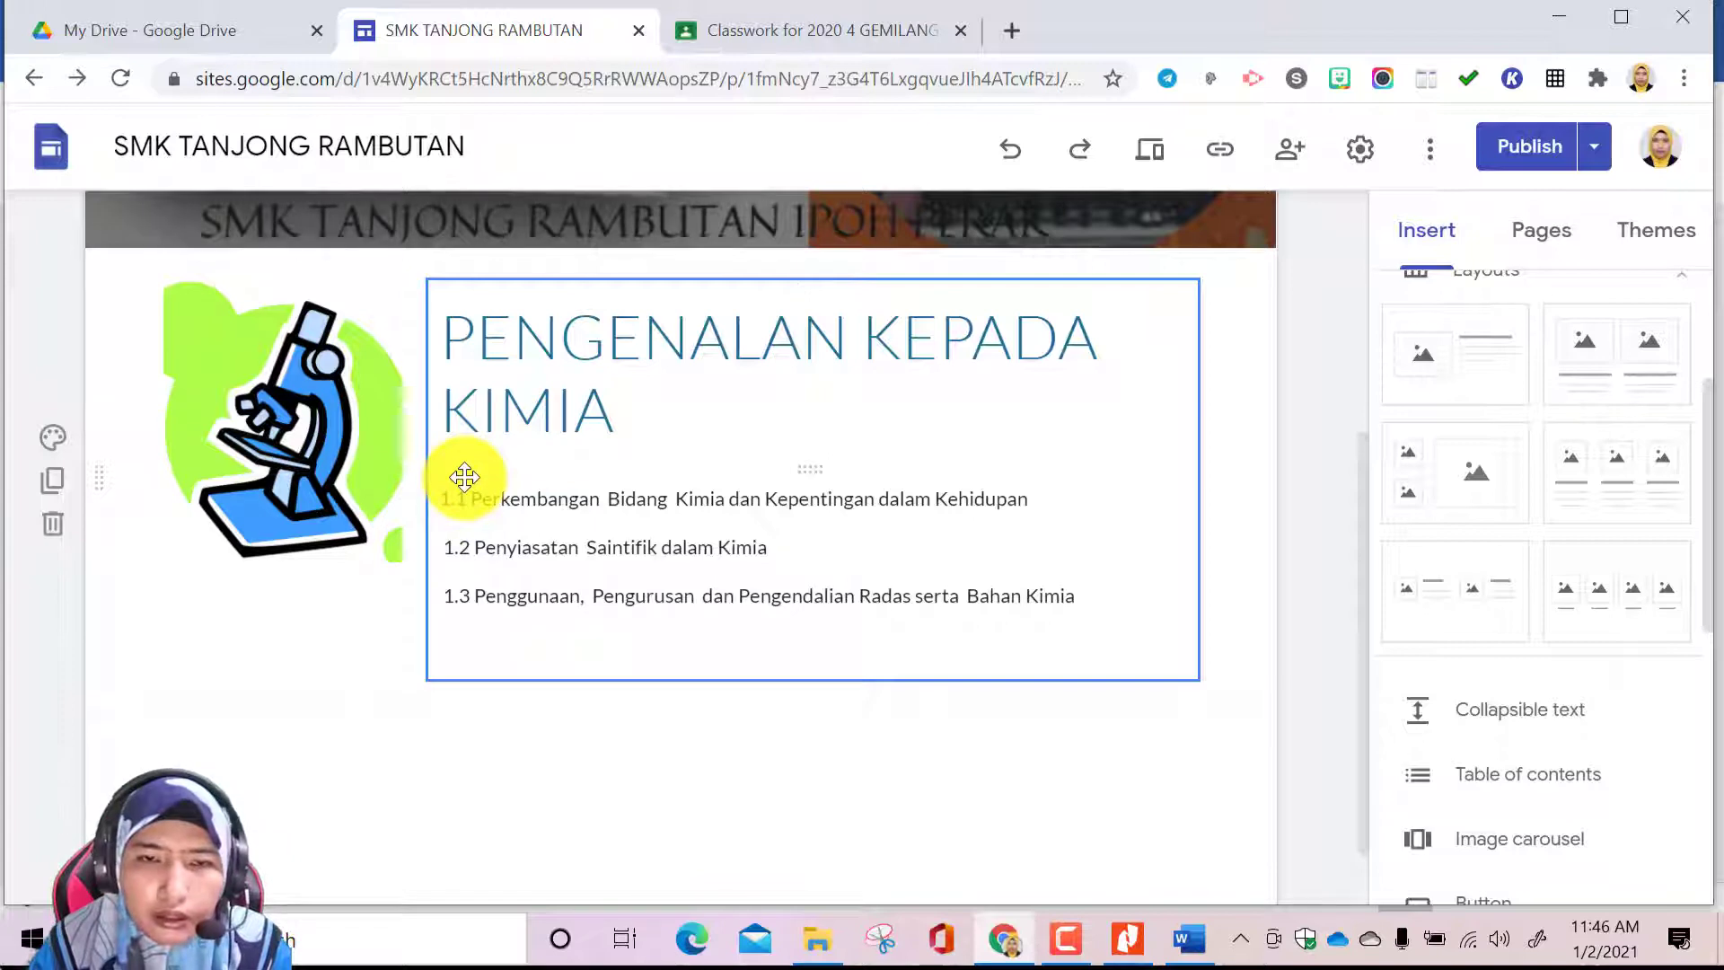
scroll(465, 477, up, 3)
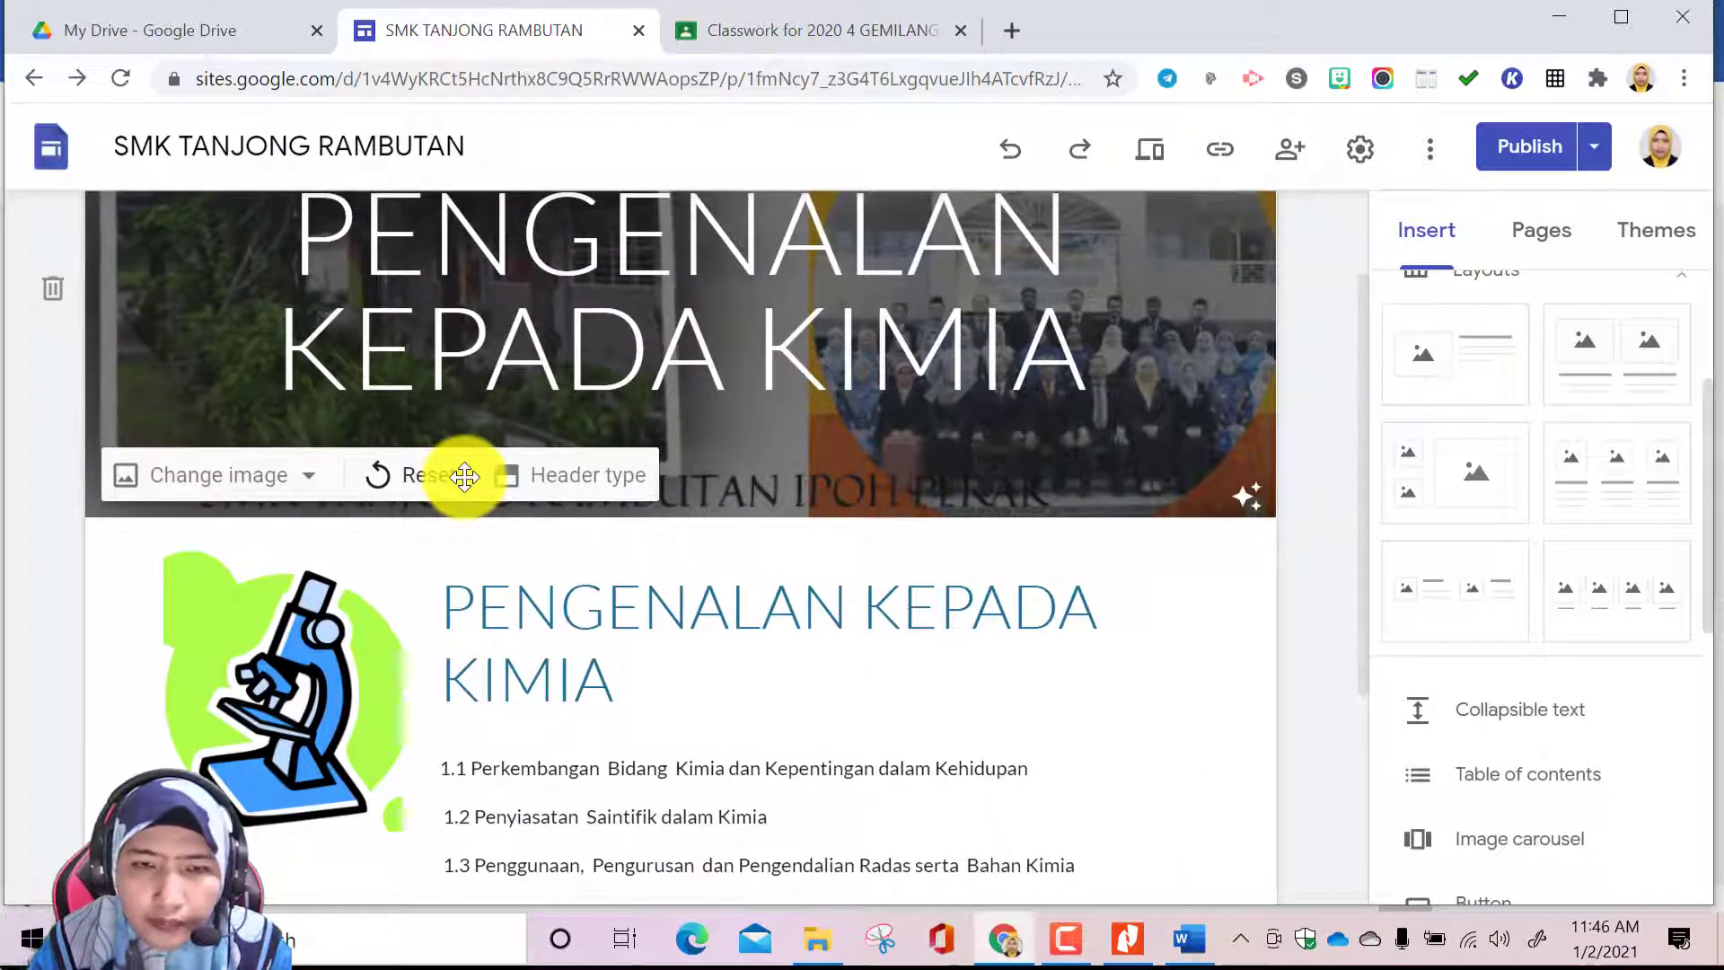
click(758, 685)
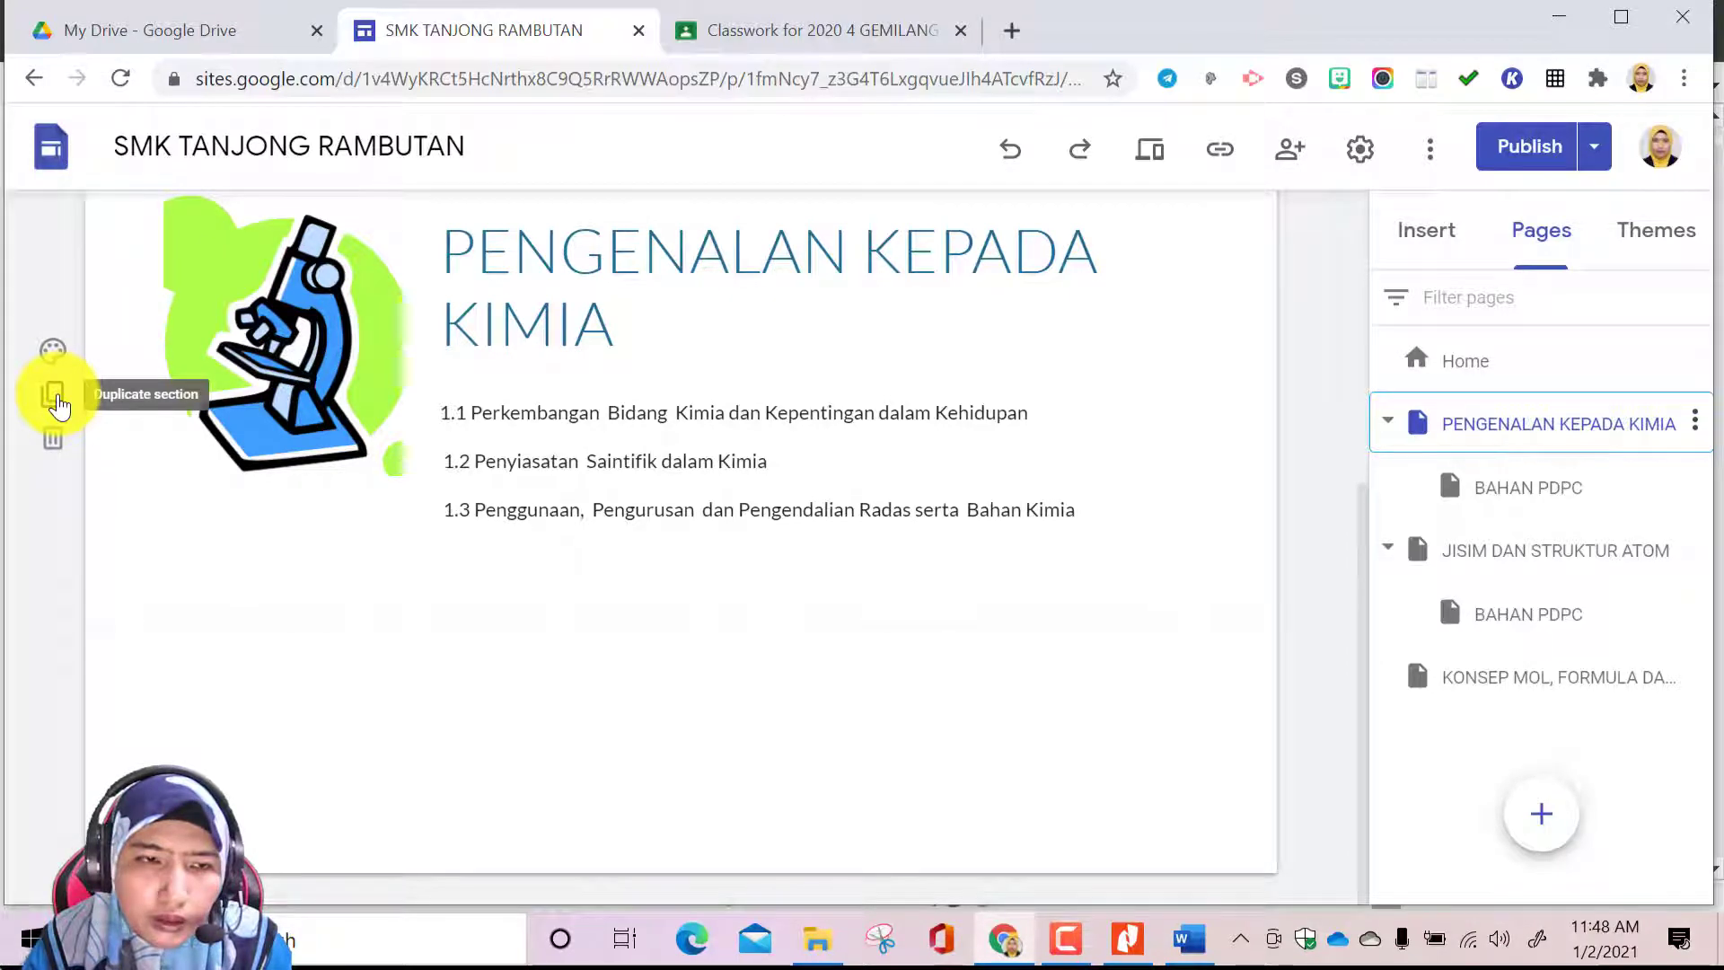
Duplicate the PENGENALAN KEPADA KIMIA section and select the microscope picture in the copy
click(56, 404)
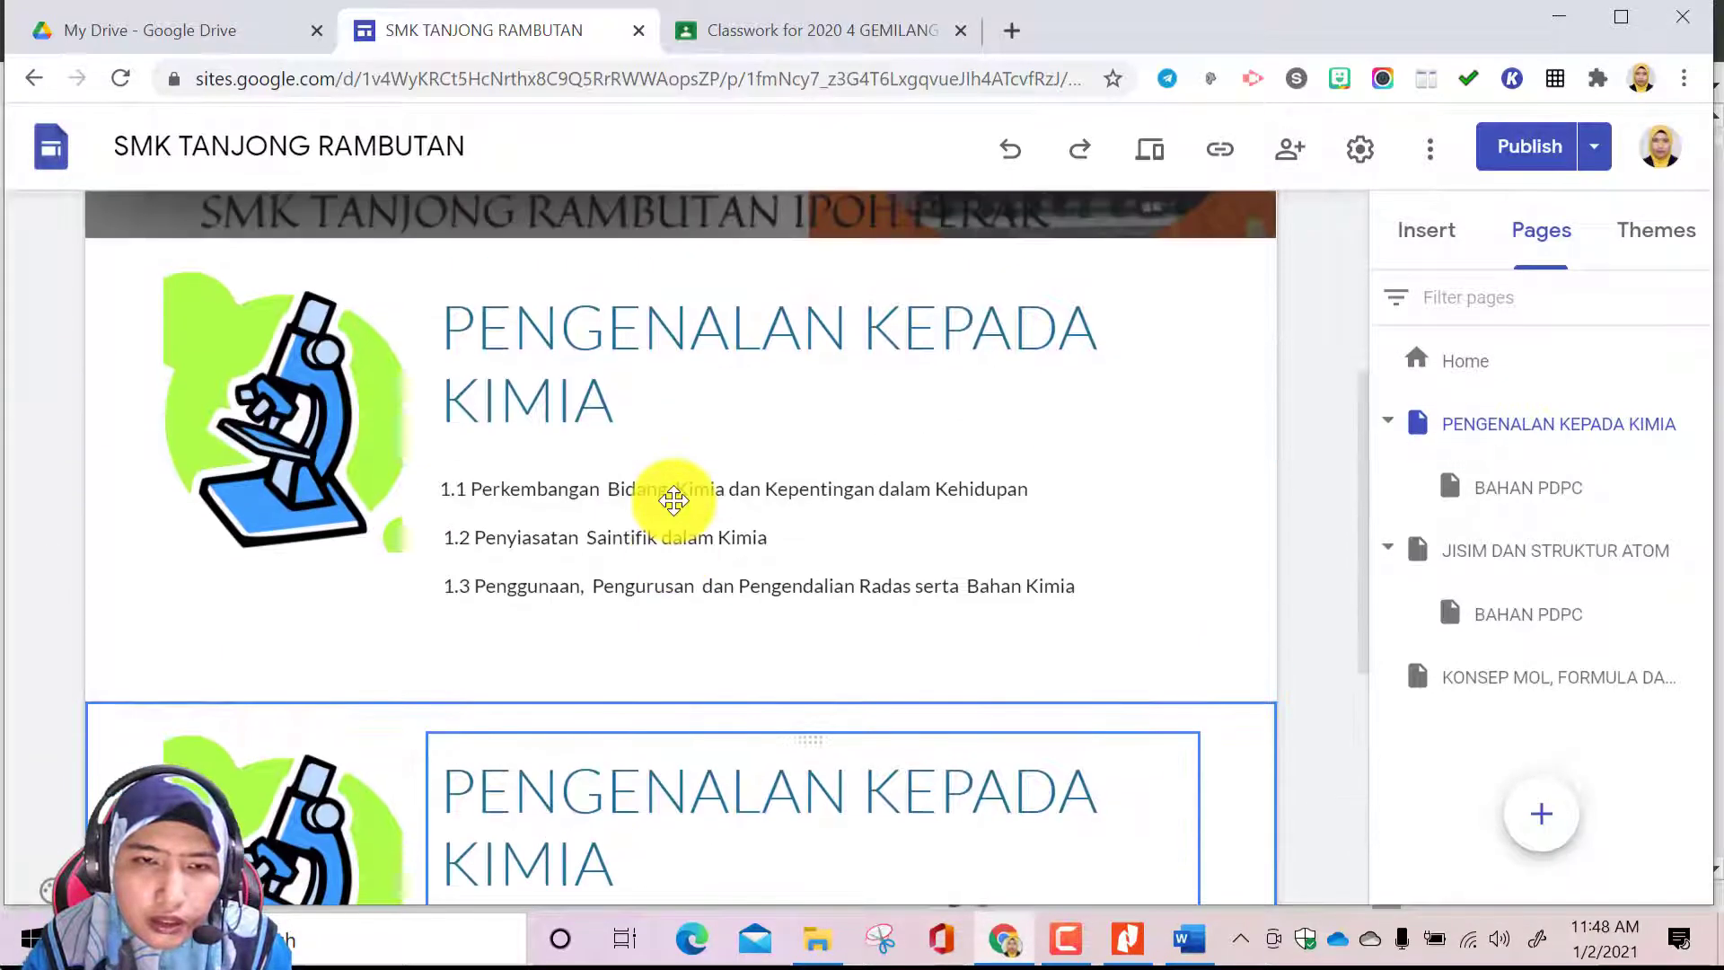
scroll(723, 574, down, 3)
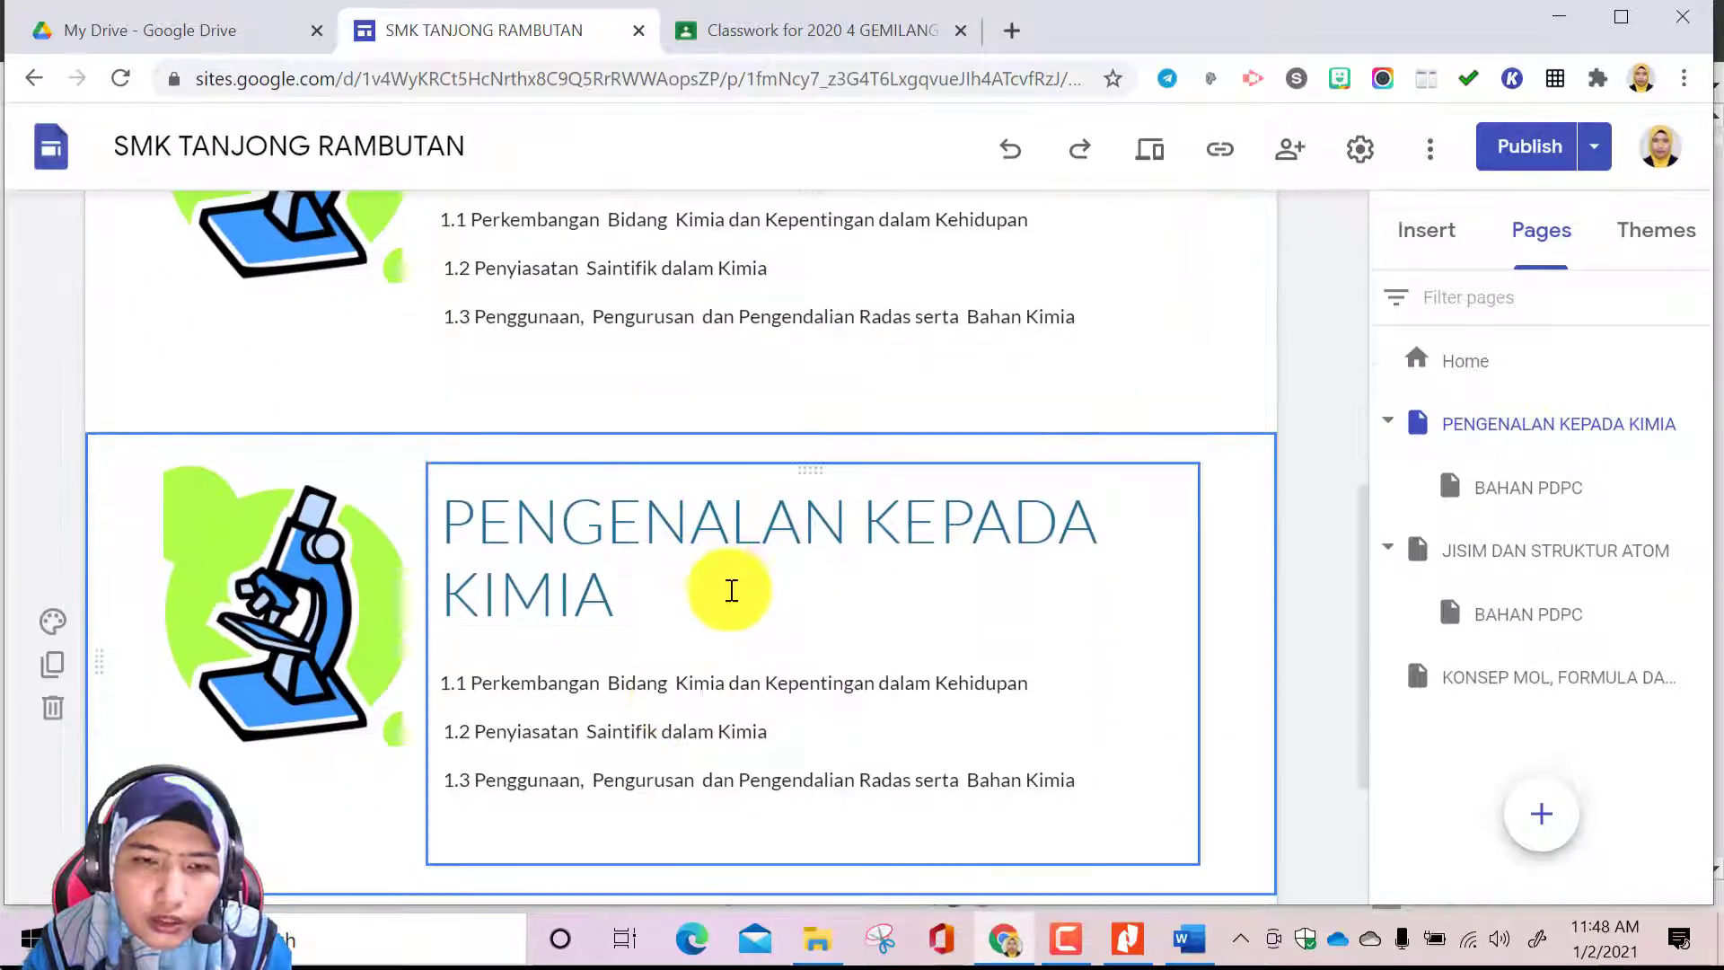
click(294, 562)
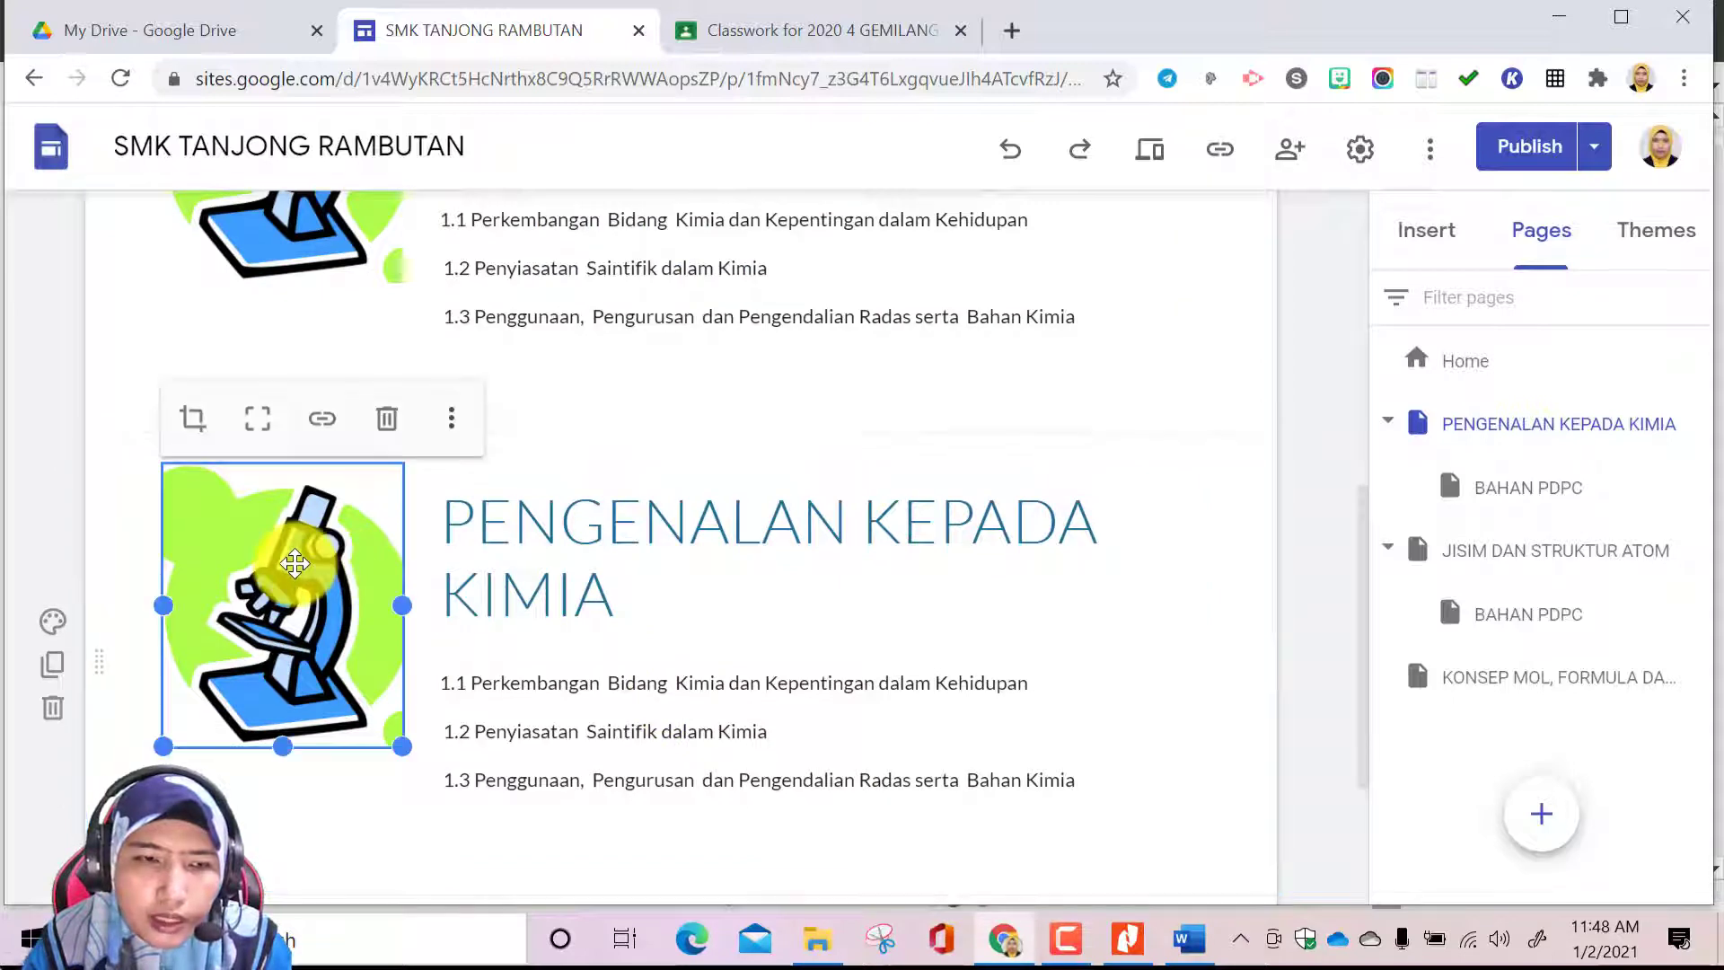
click(452, 421)
mouse_move(455, 433)
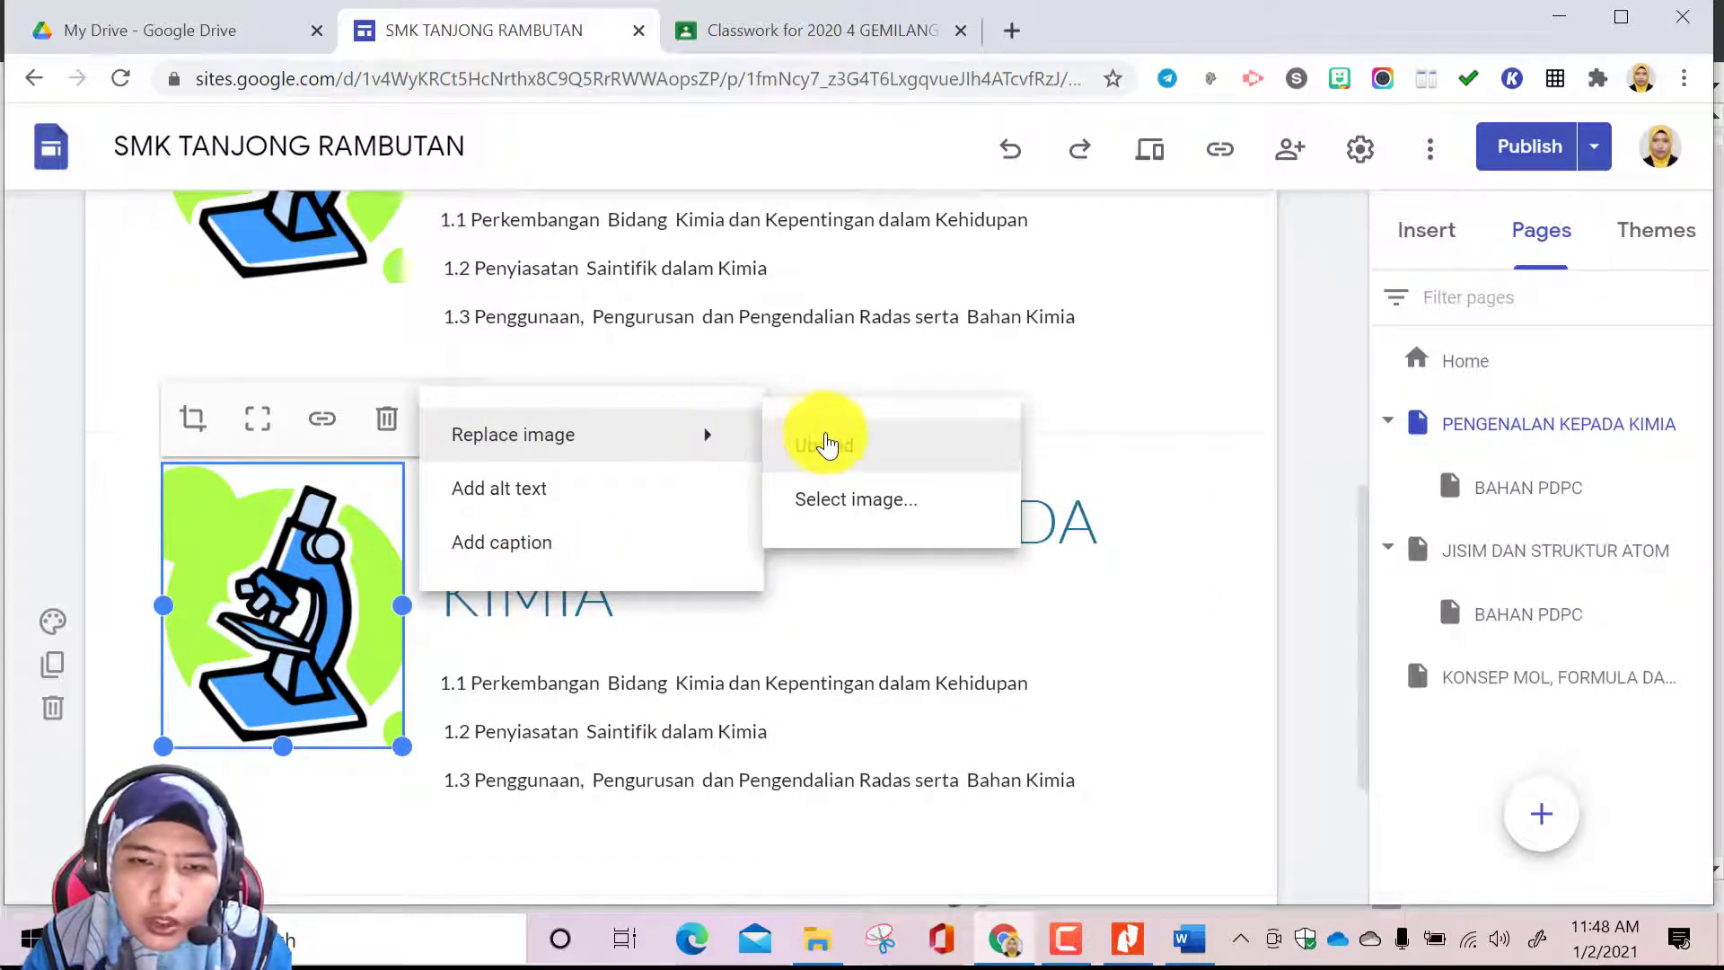
click(835, 447)
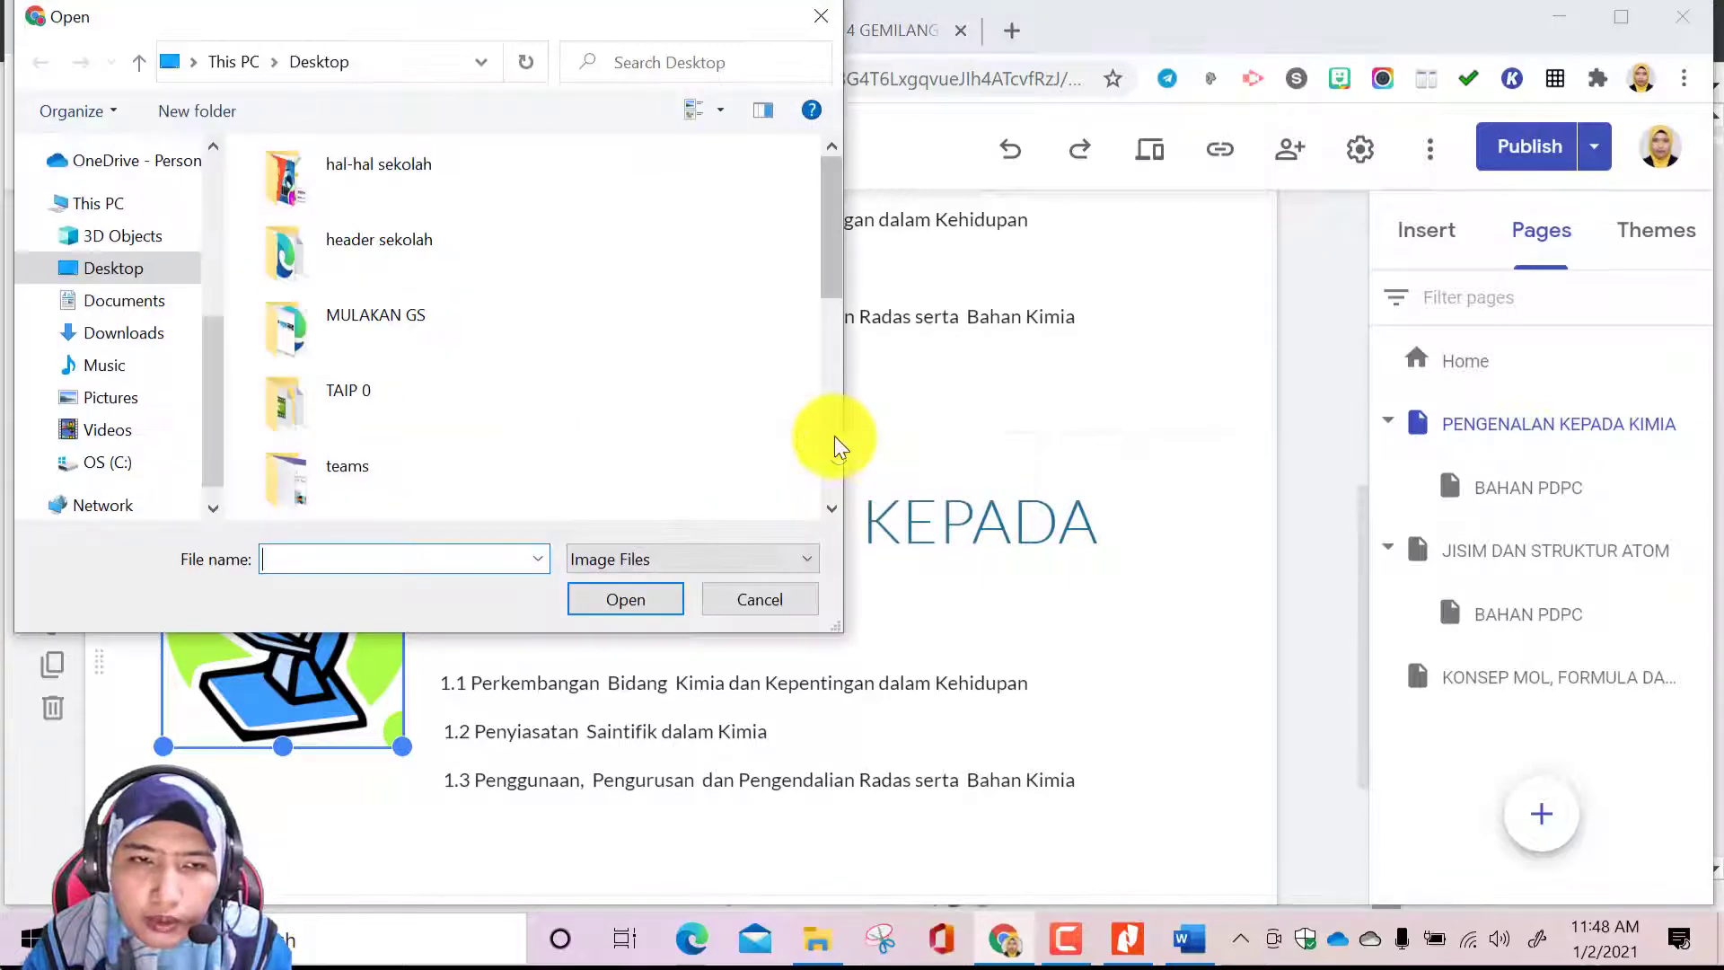
click(821, 16)
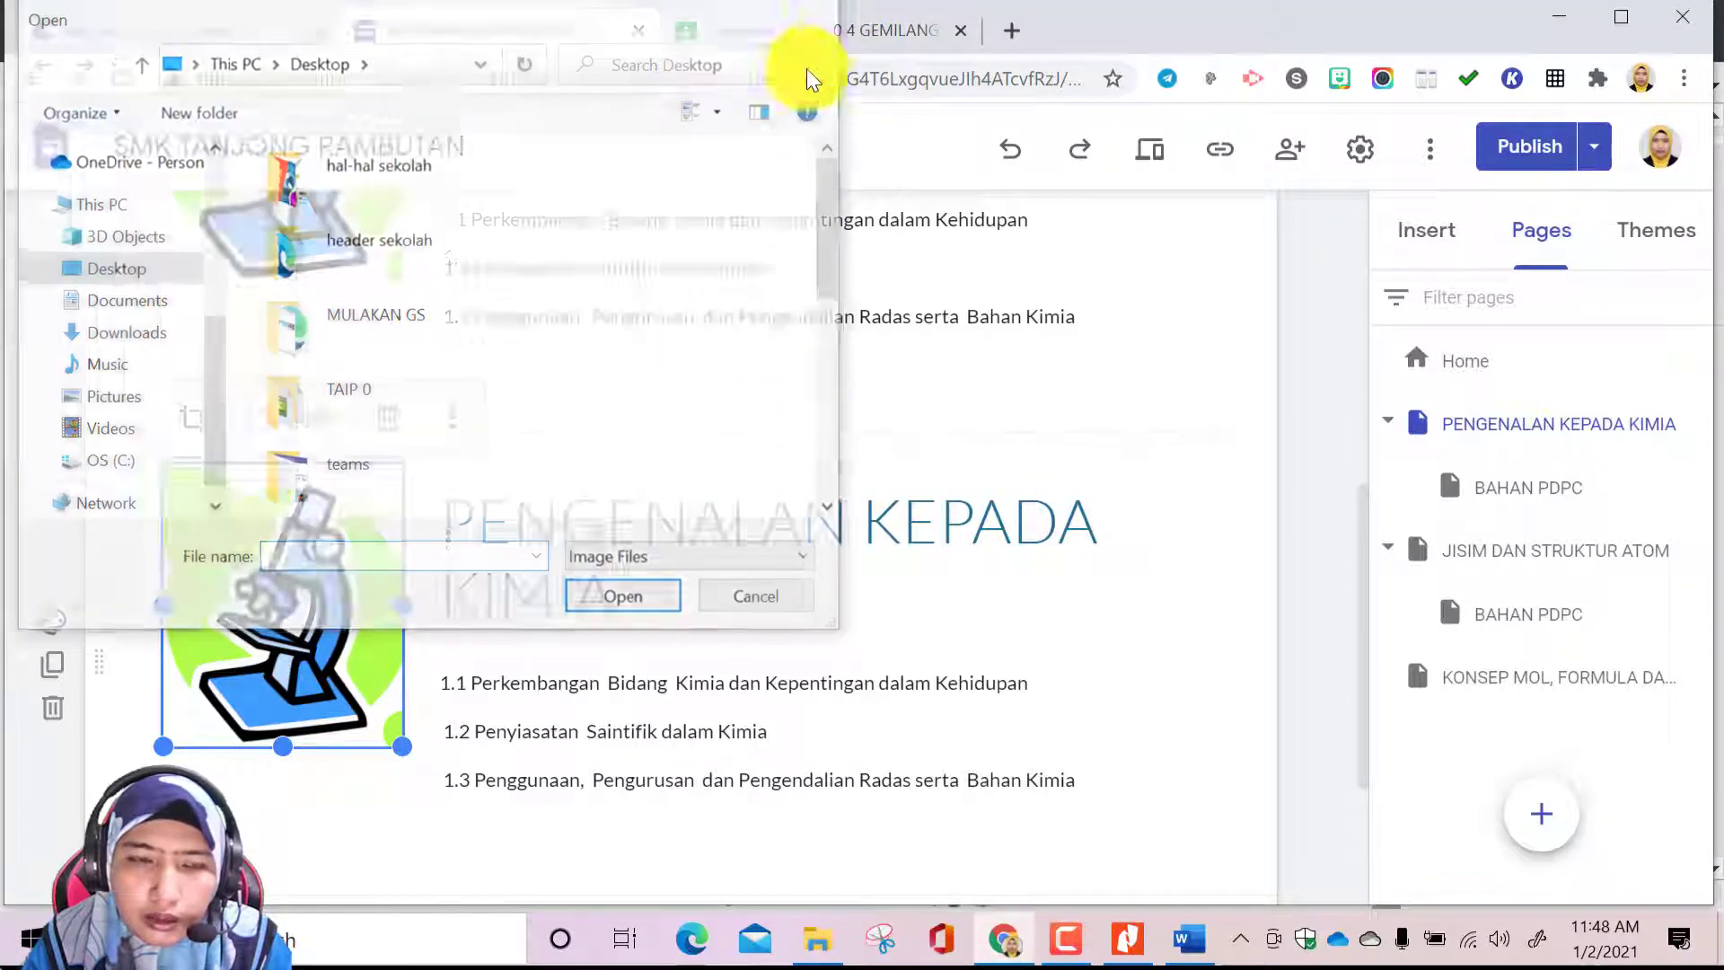
click(457, 417)
mouse_move(473, 427)
click(828, 448)
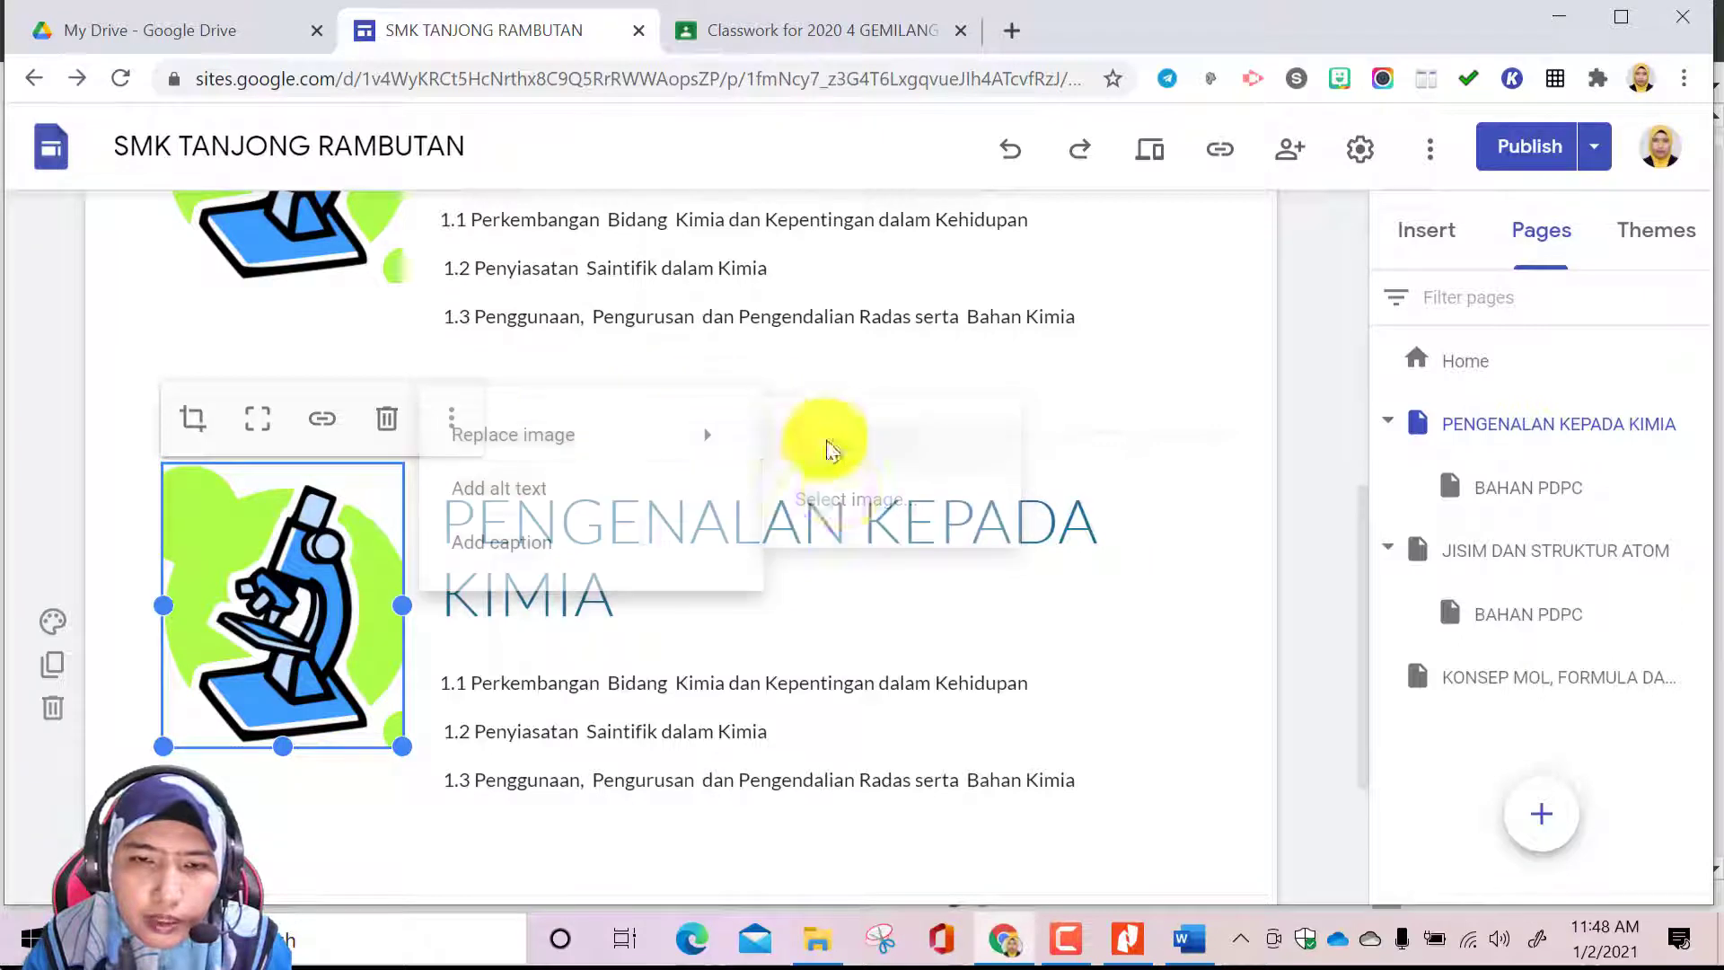
Start replacing the copied section's microscope picture and search Google images for TEXT BOOK PNG
click(451, 420)
mouse_move(451, 432)
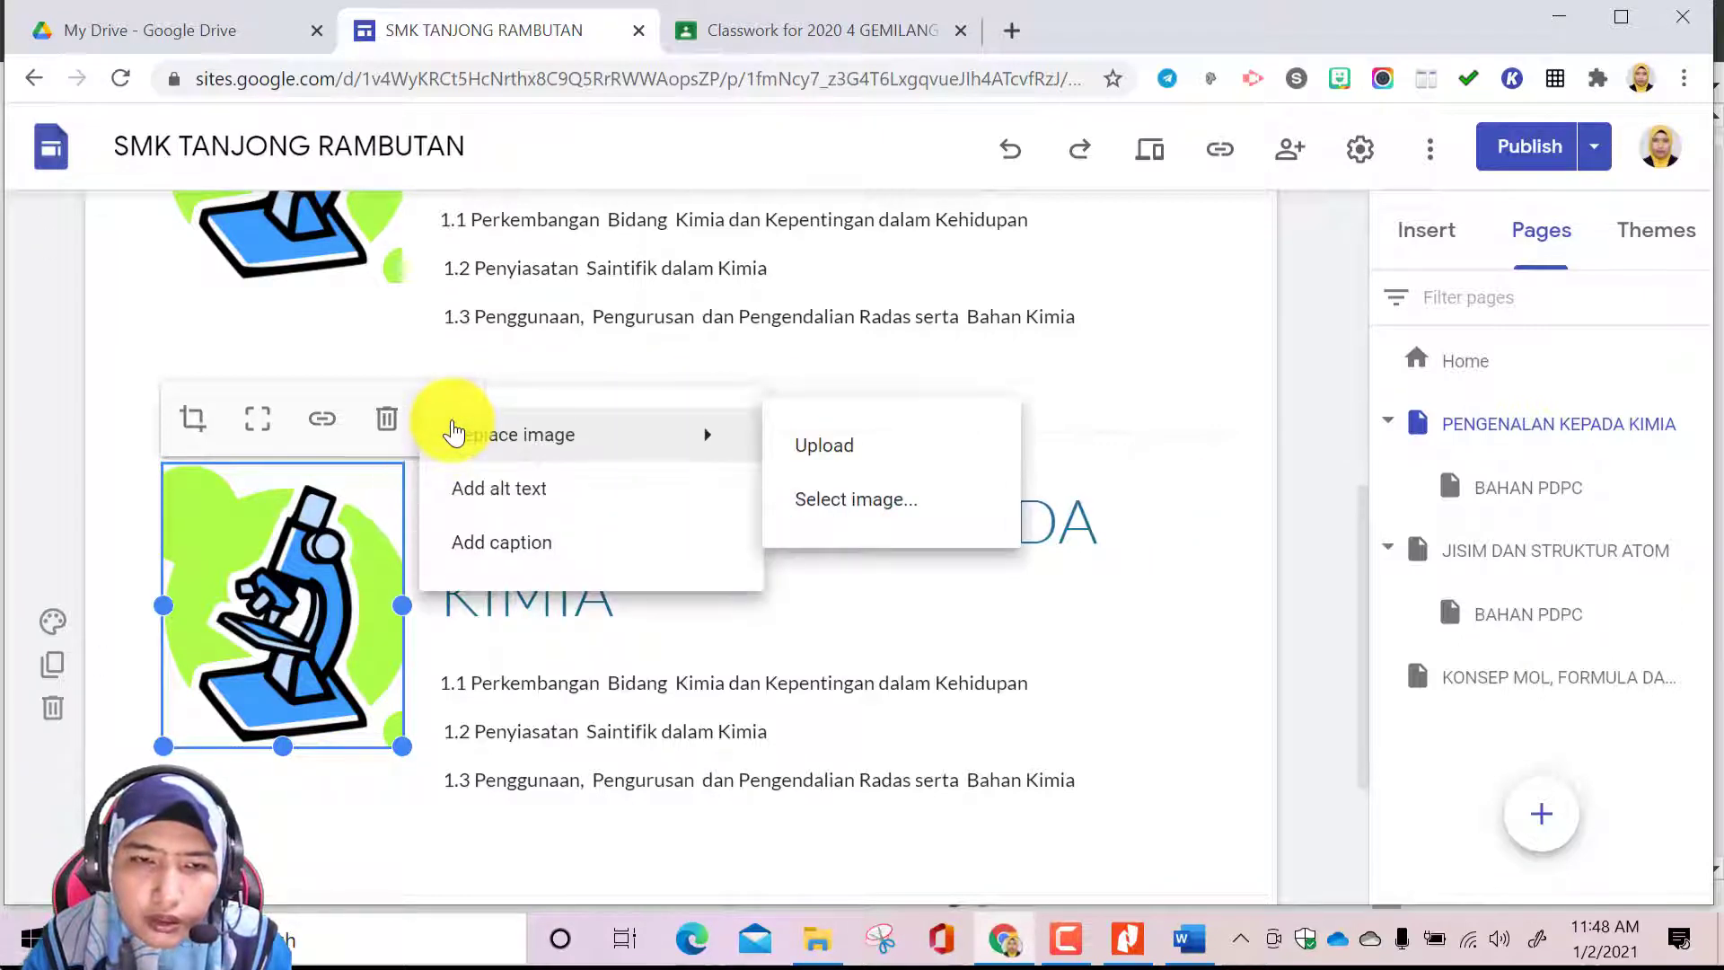
click(821, 500)
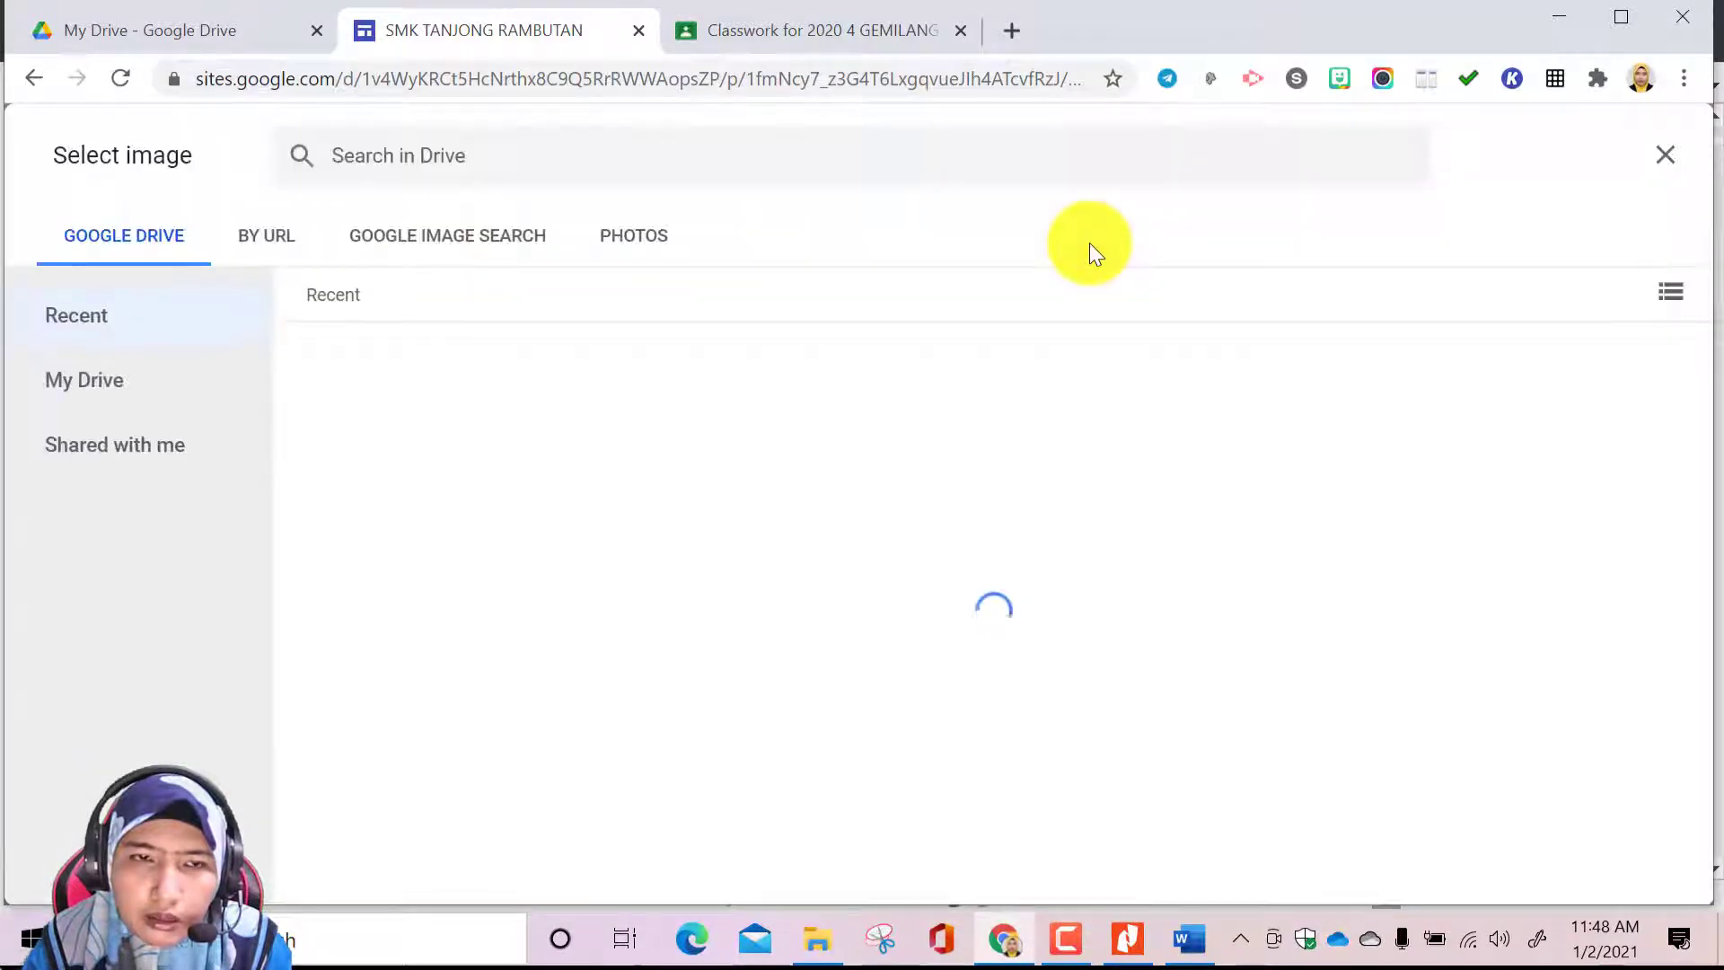
click(500, 237)
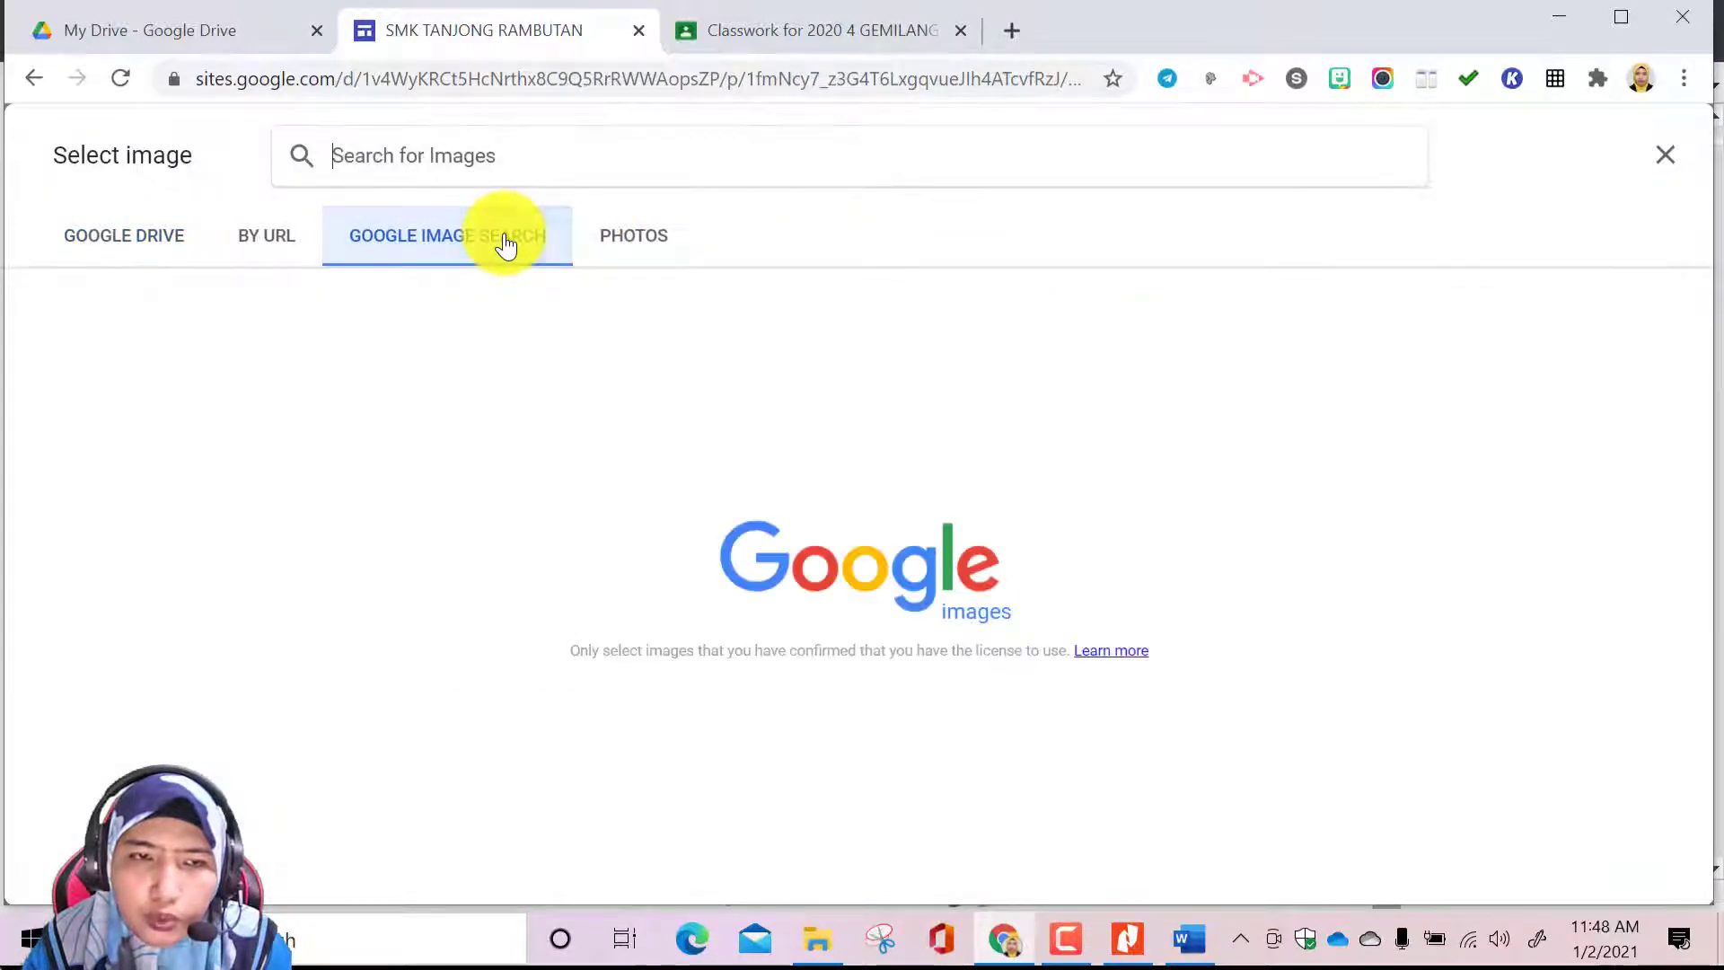
click(526, 175)
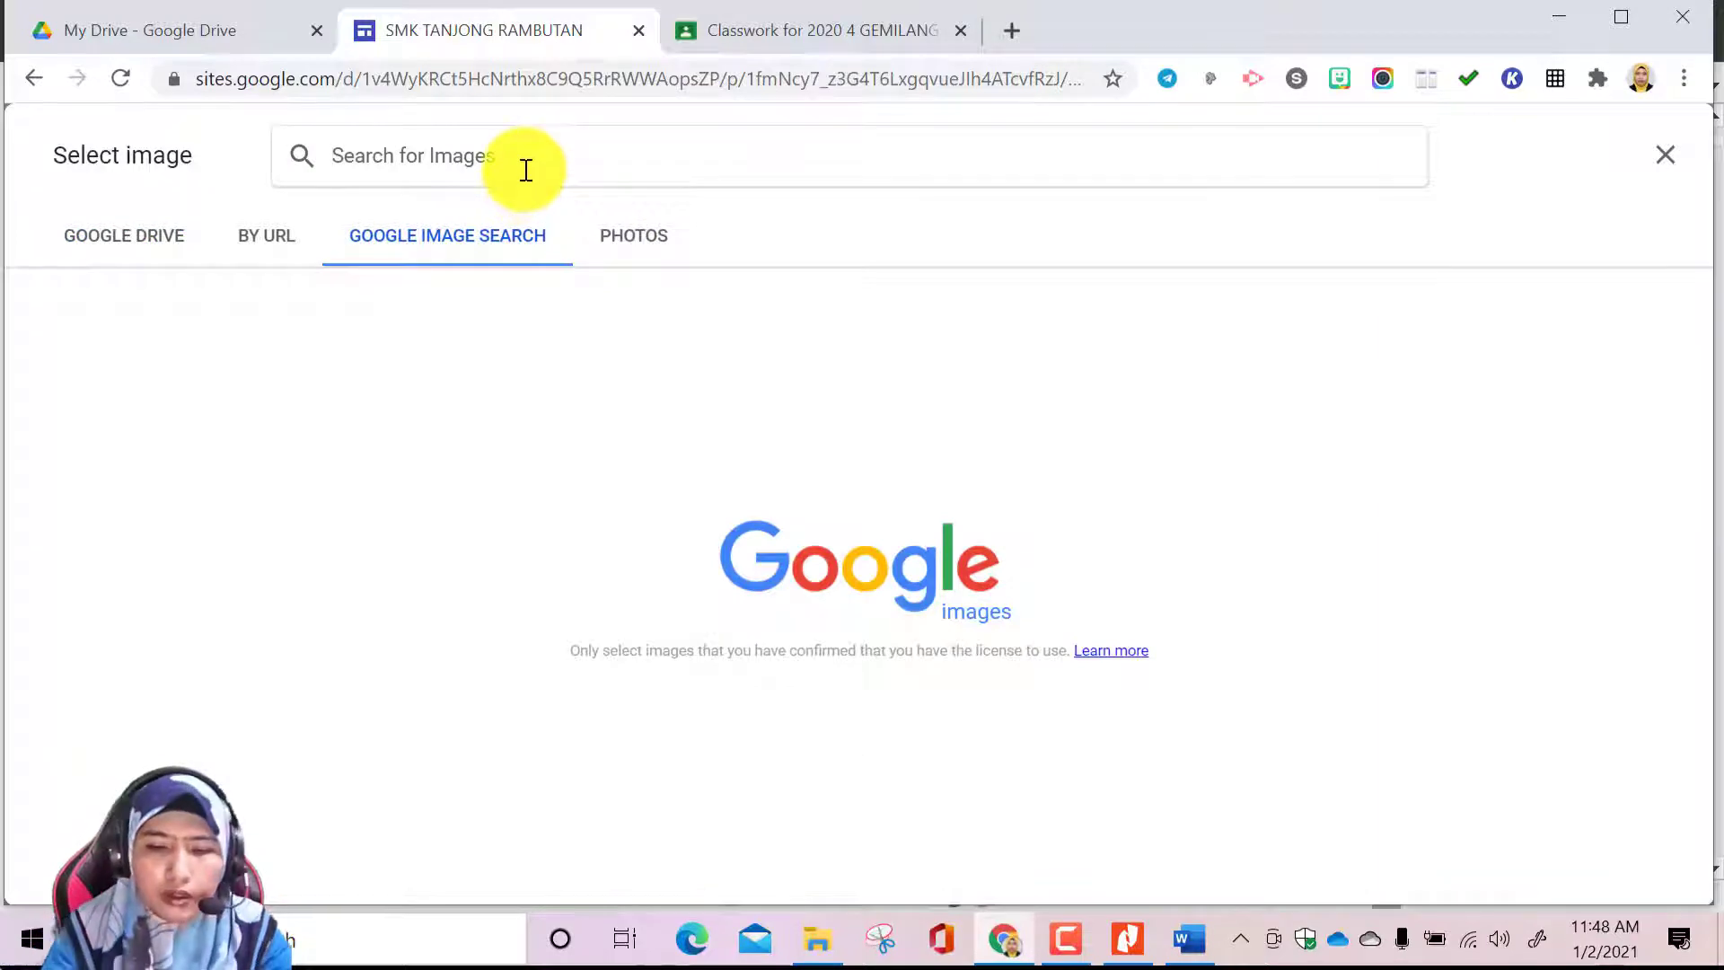
text(TE)
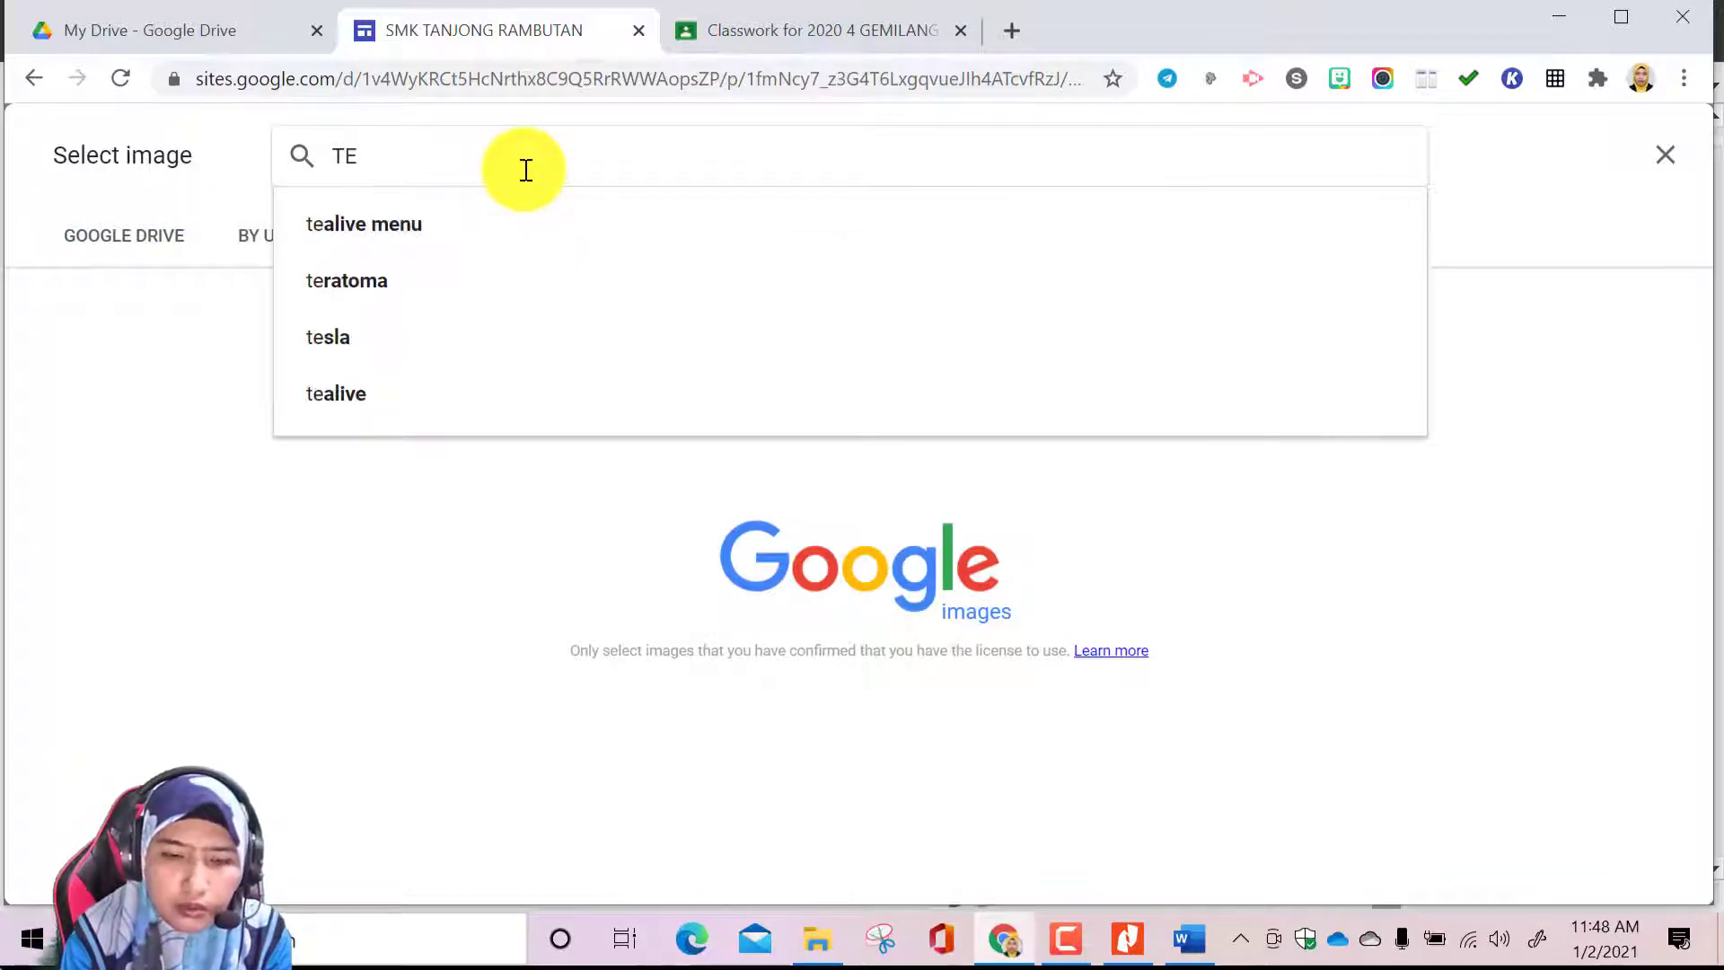
text(XT BOOK PNG)
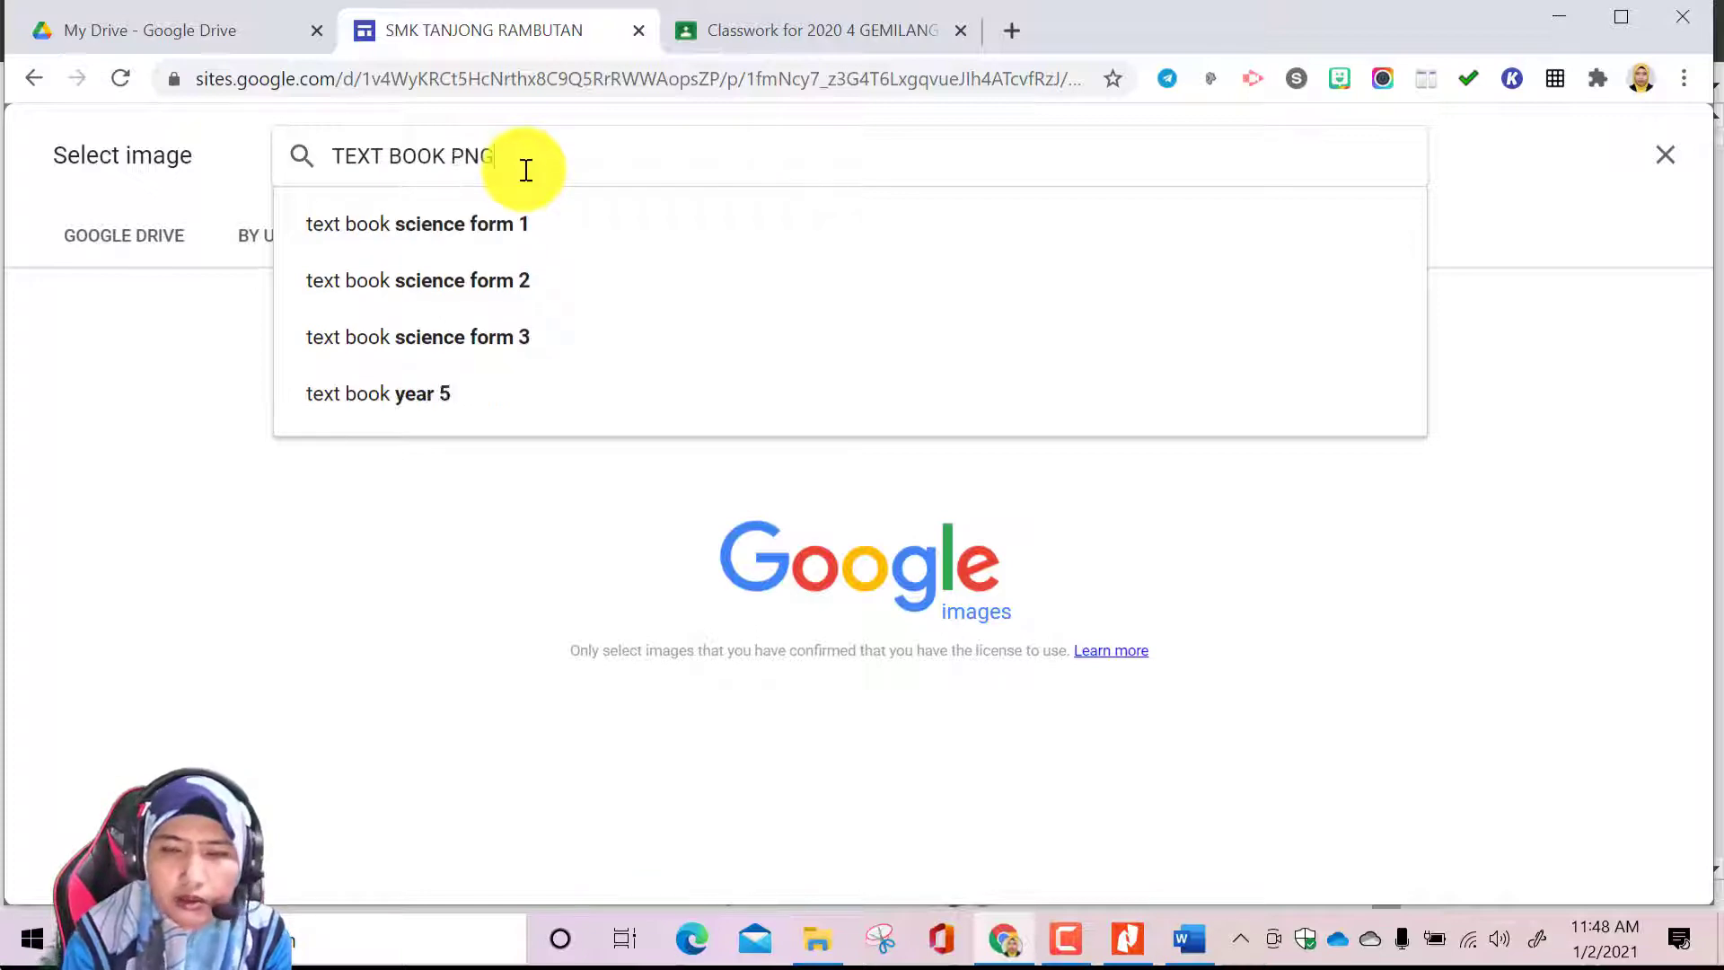
key(Return)
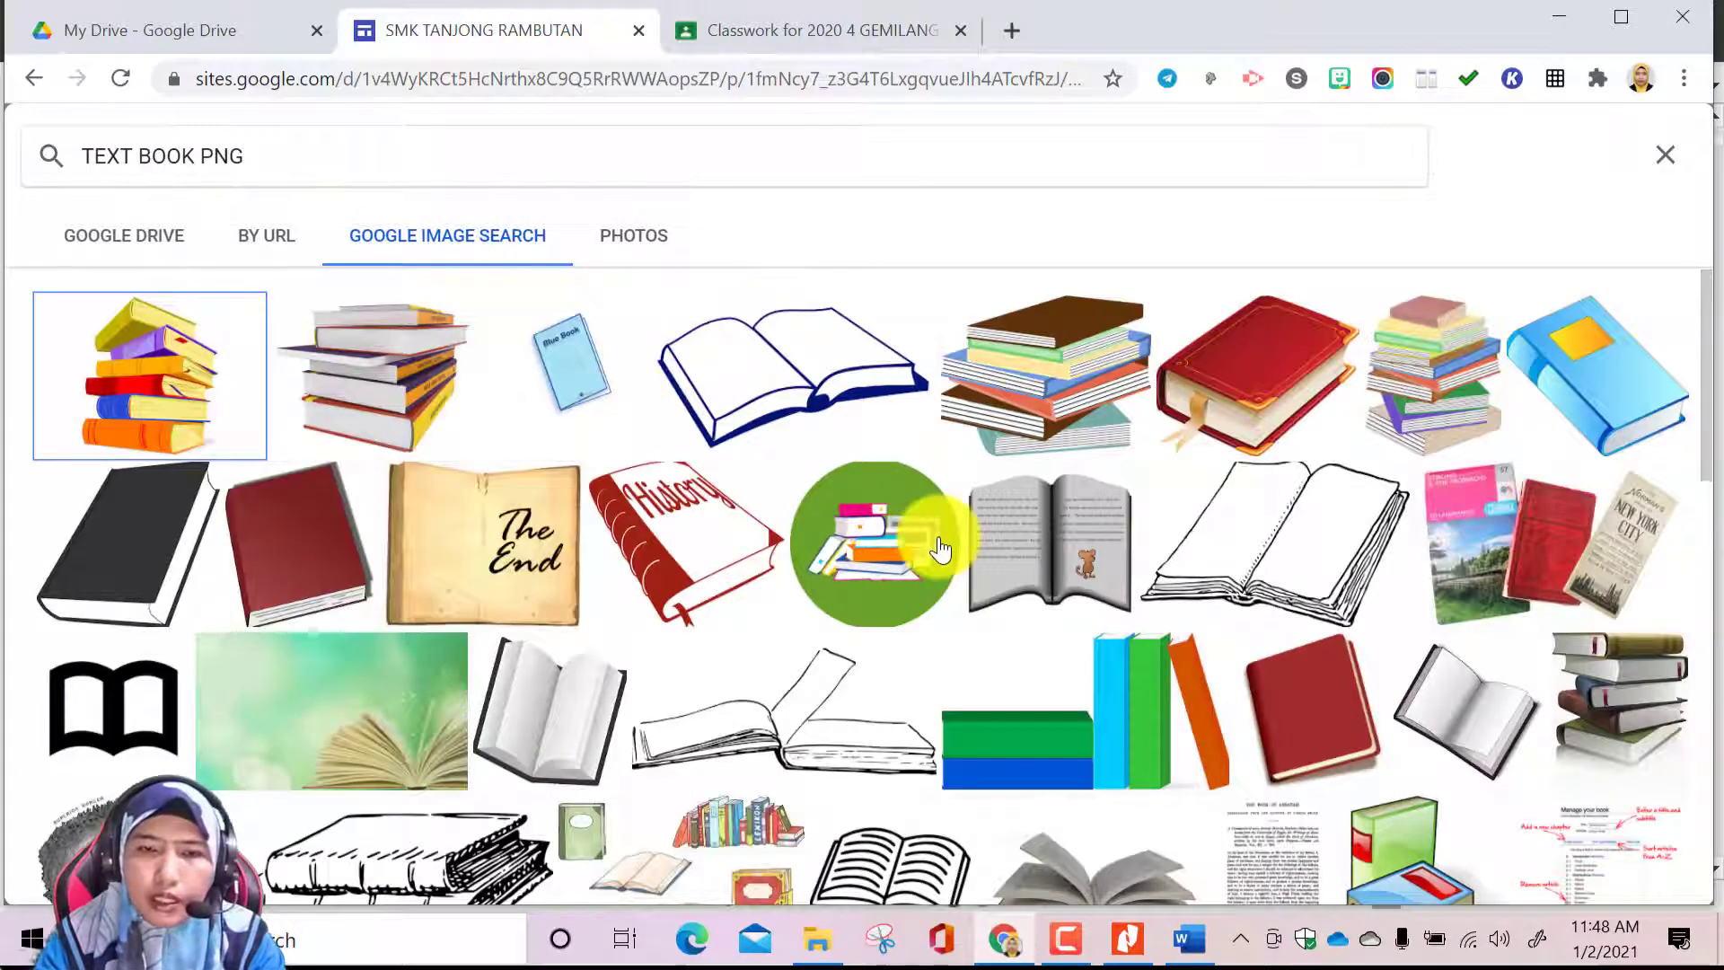
scroll(1031, 656, down, 2)
scroll(790, 503, up, 2)
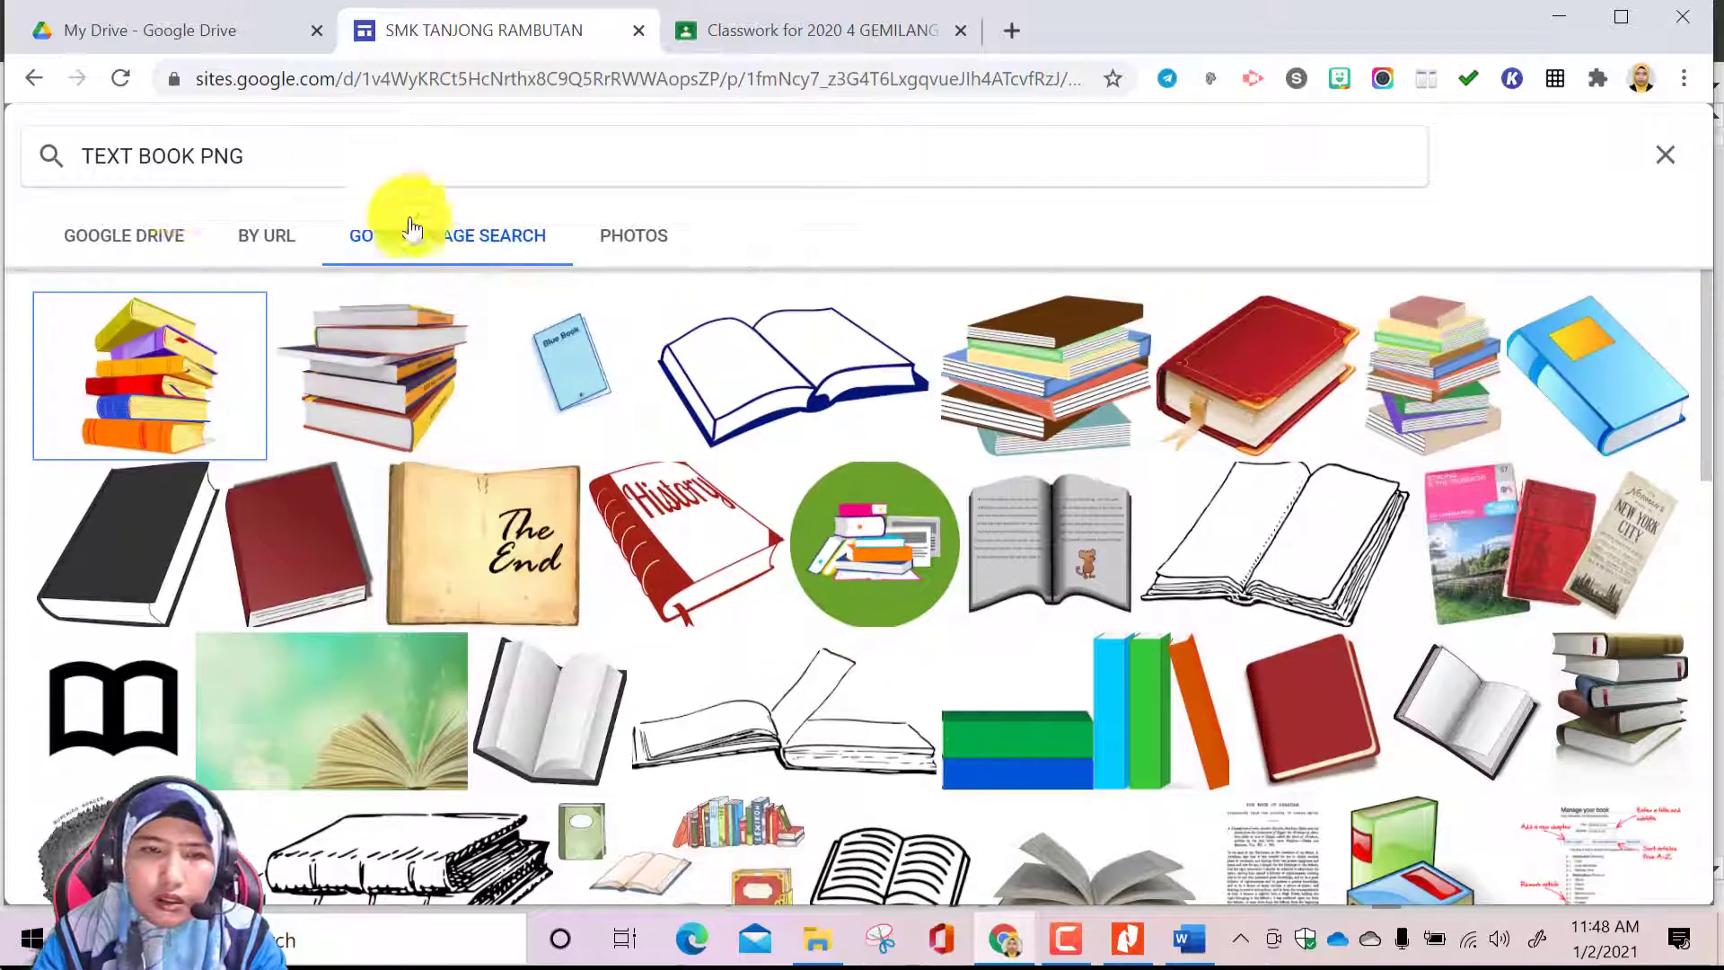
Refine the image search to CHEMISTRY TEXT BOOK PNG and replace the microscope with the 96th edition Handbook of Chemistry and Physics cover
click(86, 155)
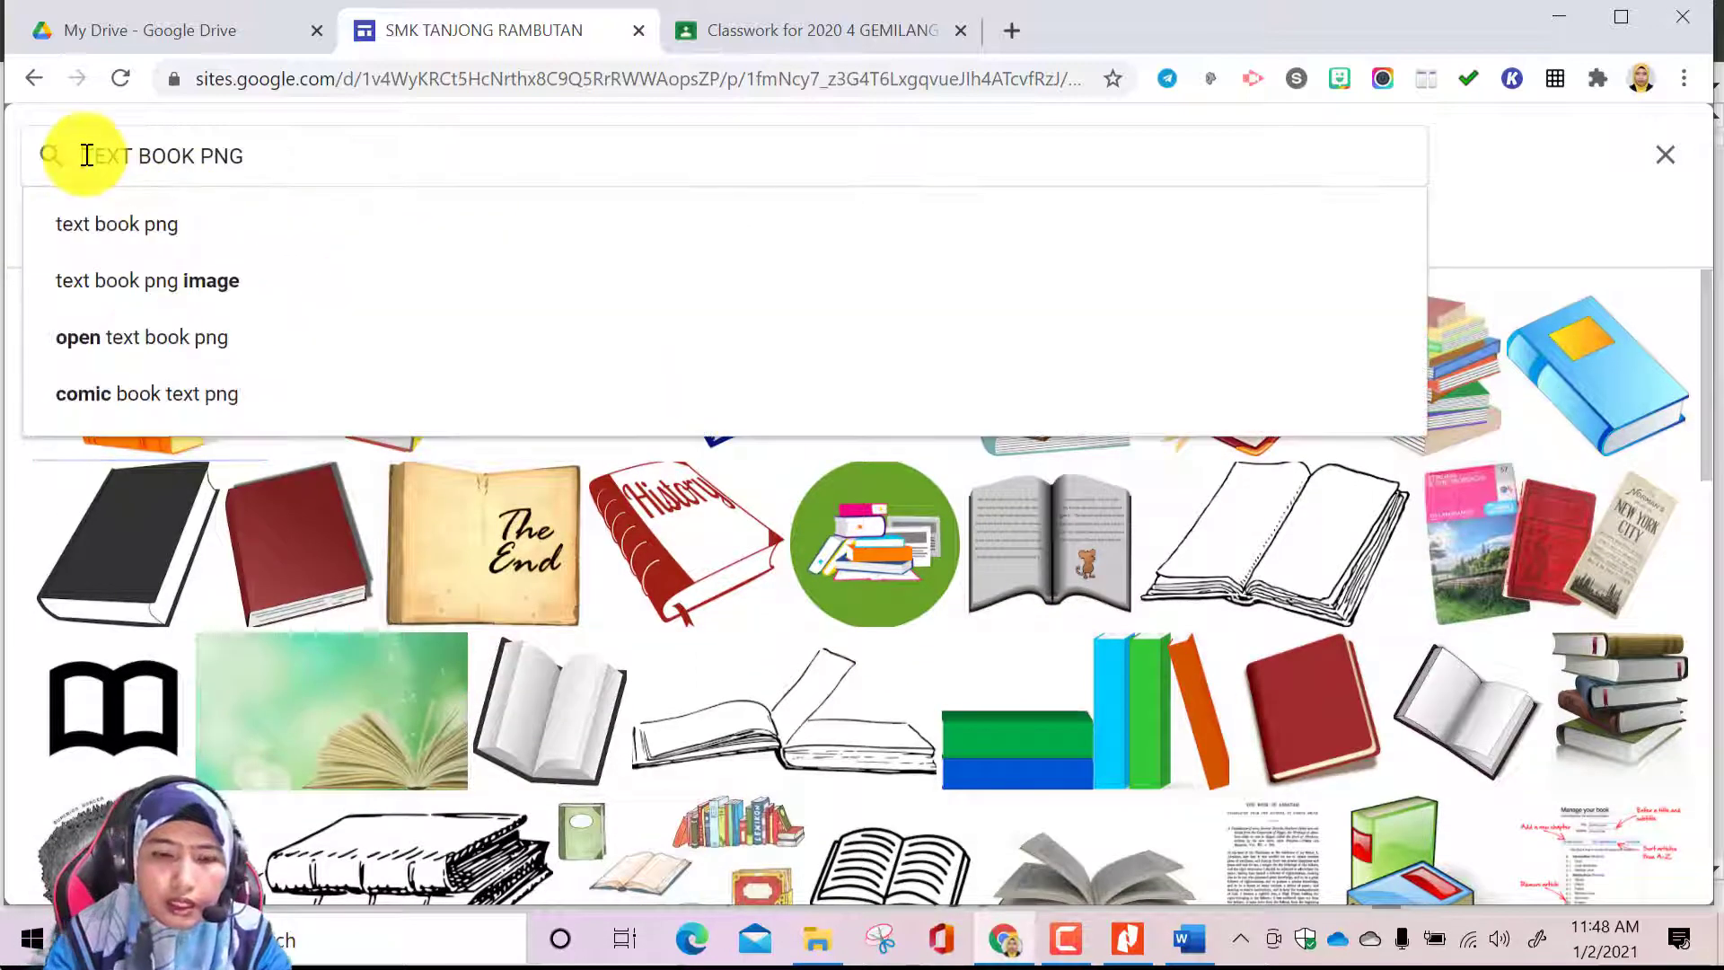
text(CHEMISTRY)
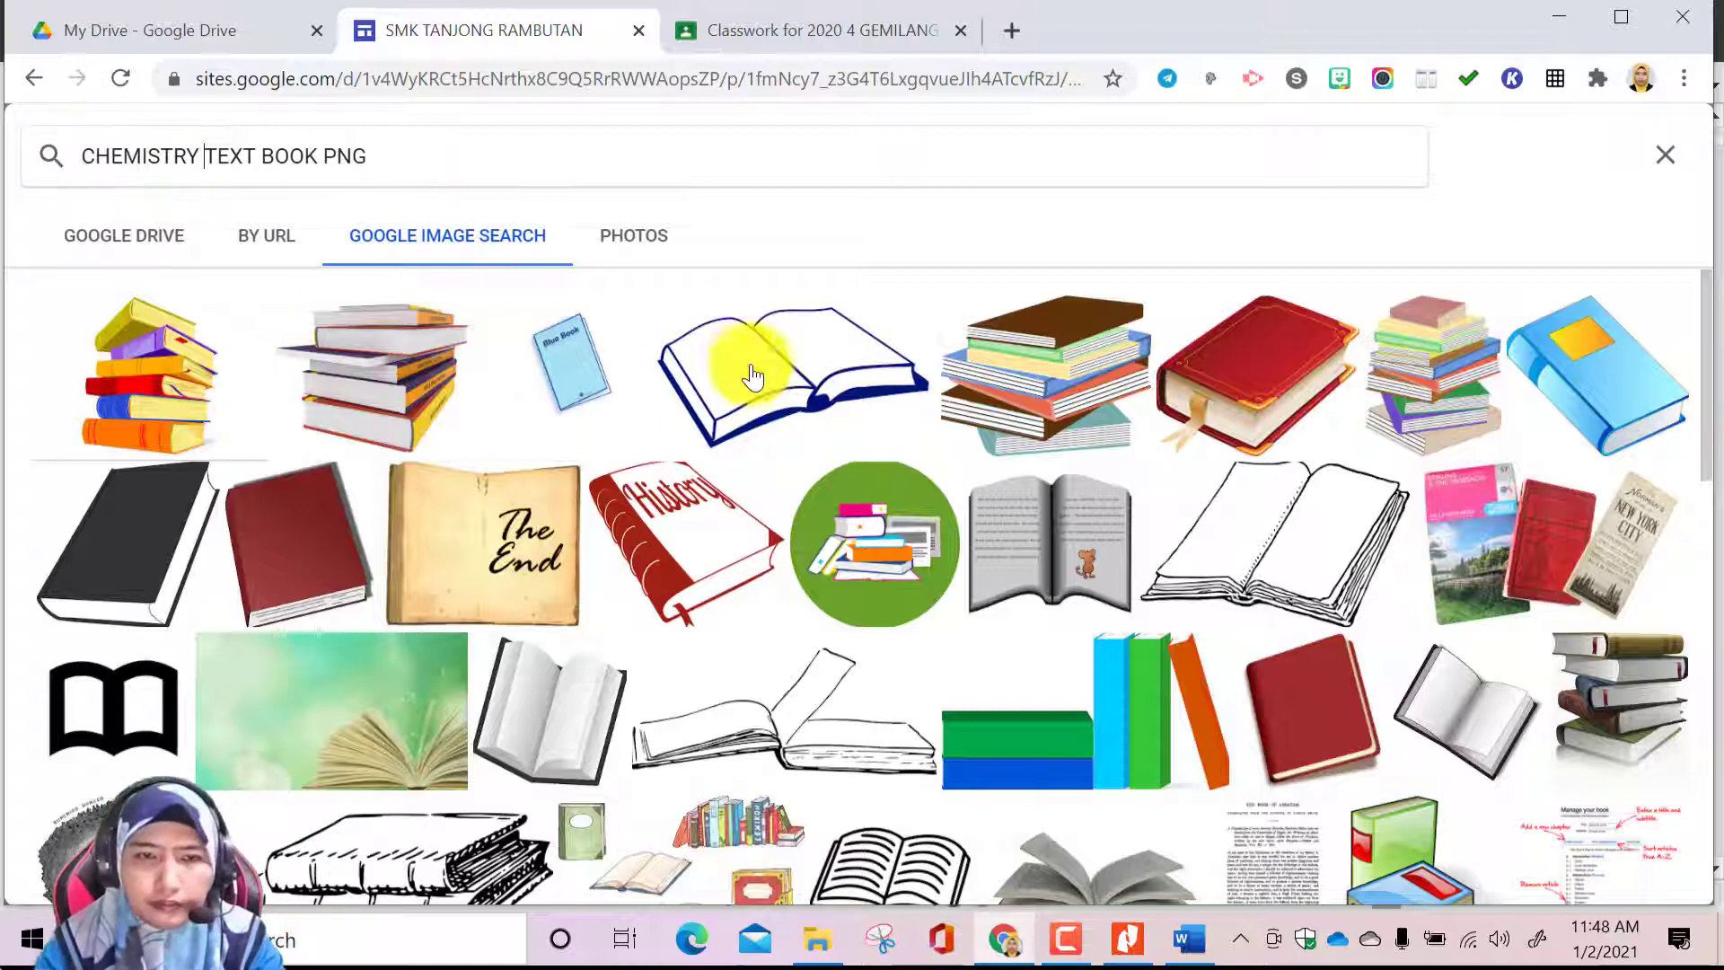
key(Return)
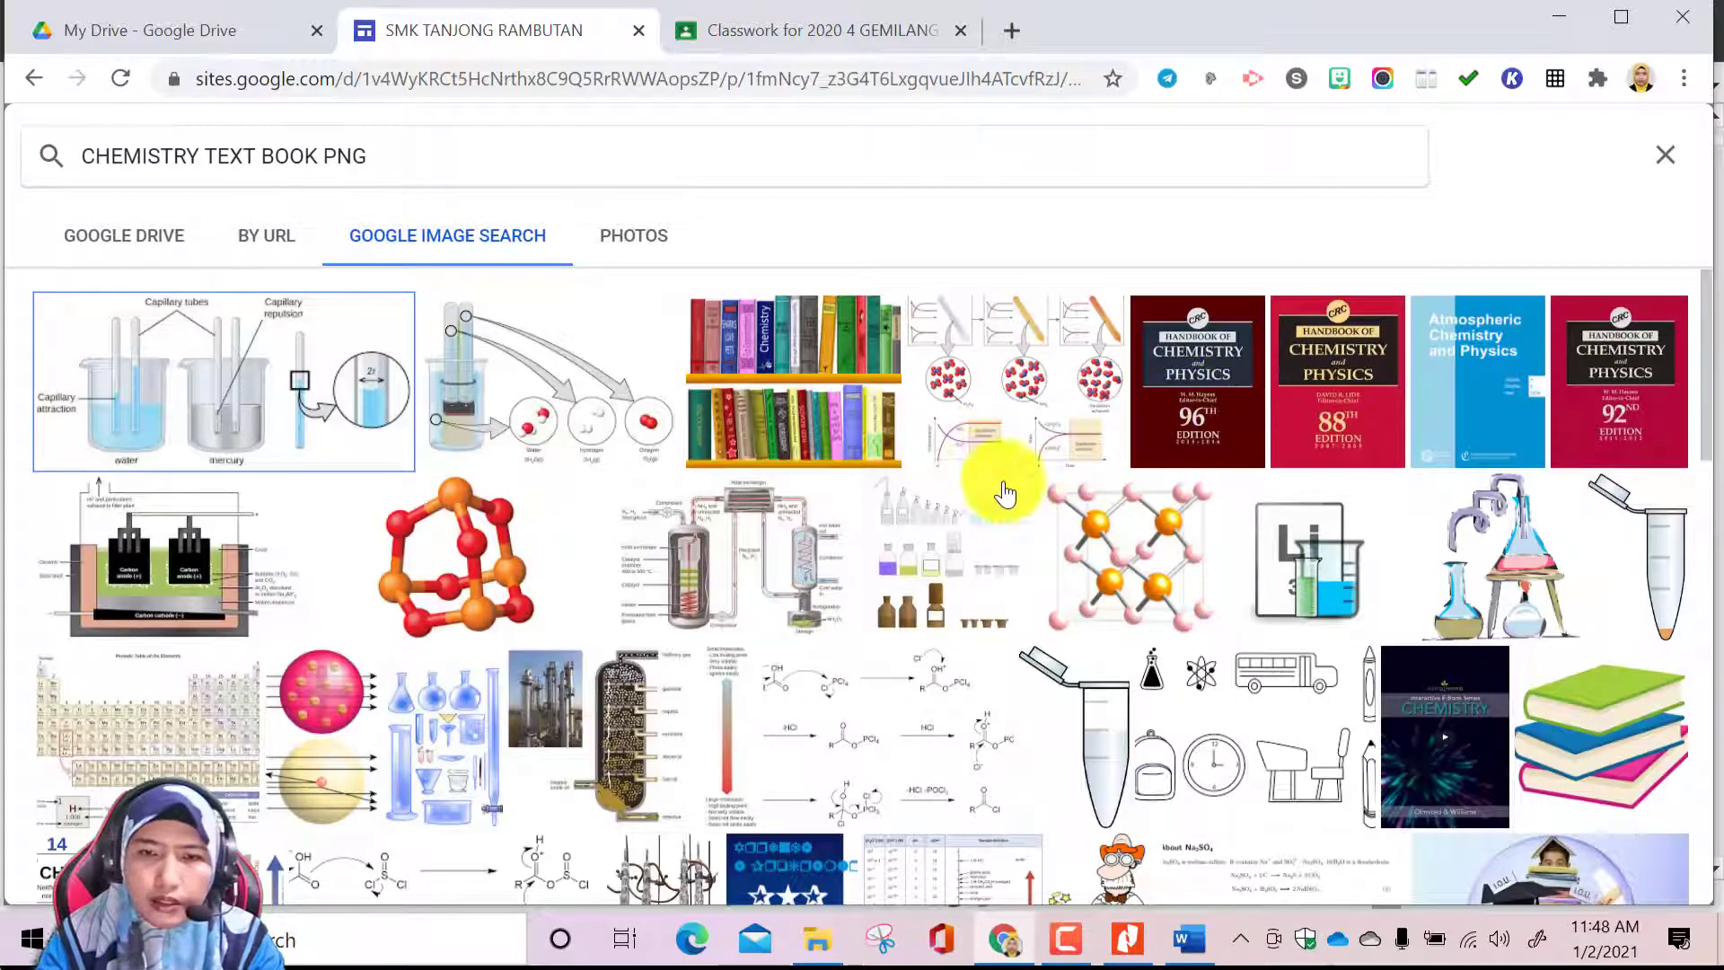
scroll(997, 520, down, 3)
scroll(957, 672, down, 3)
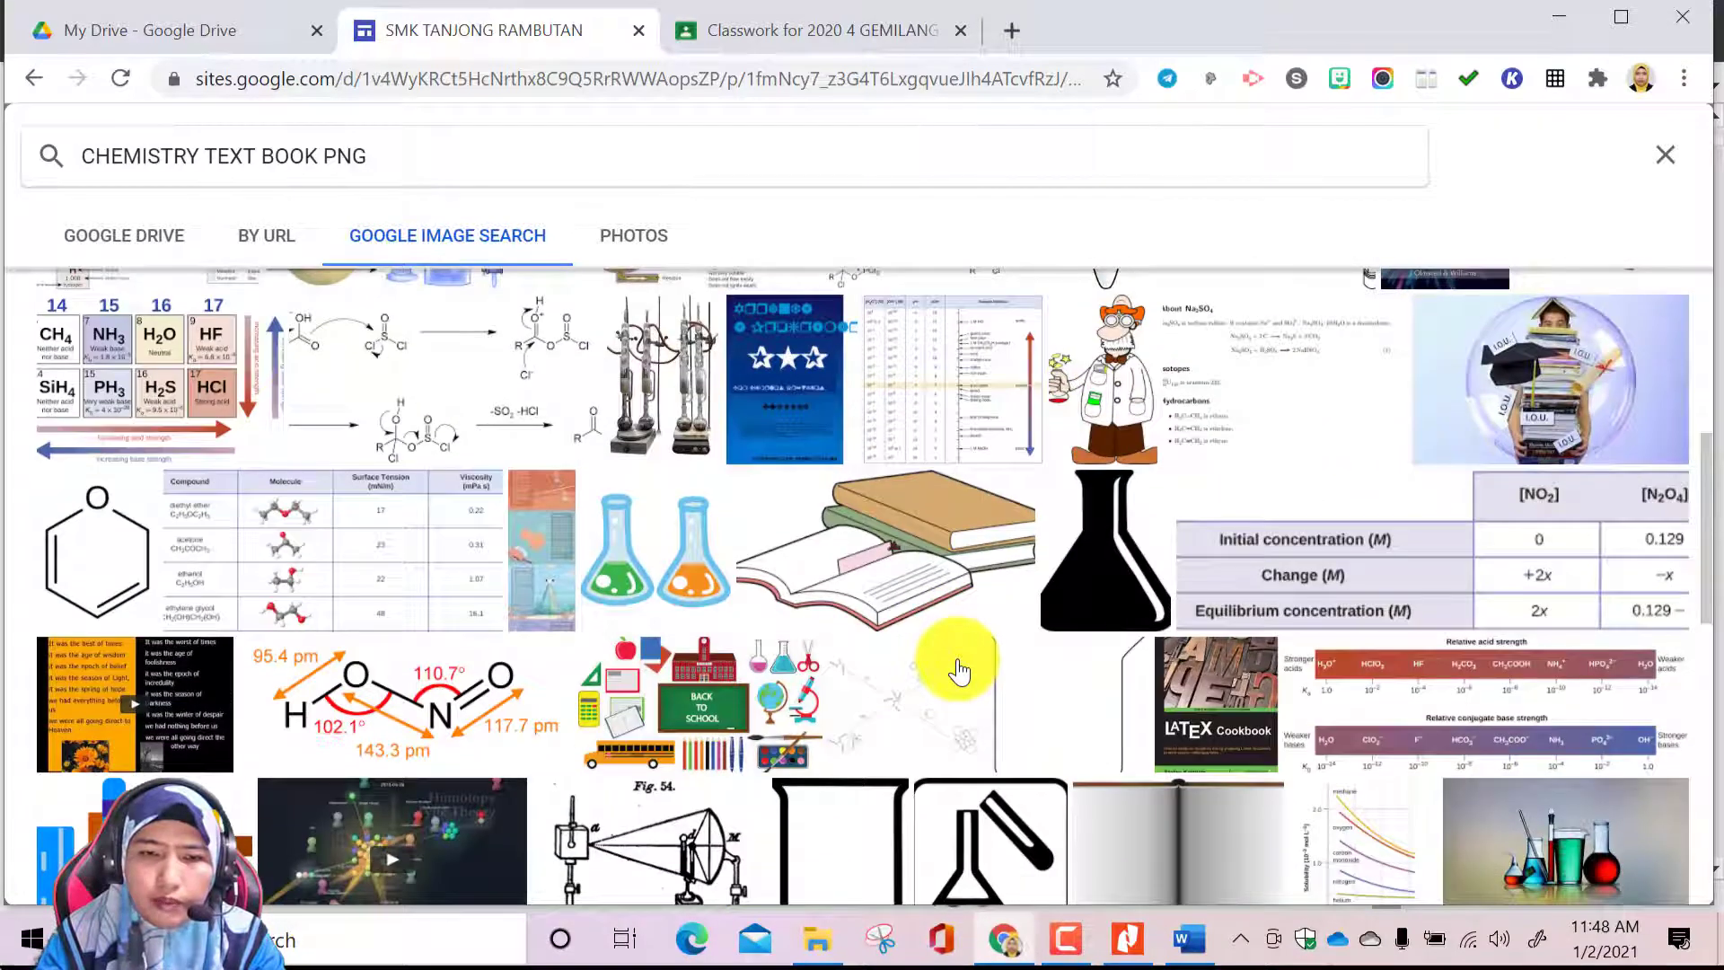
scroll(959, 671, up, 3)
scroll(1008, 577, up, 1)
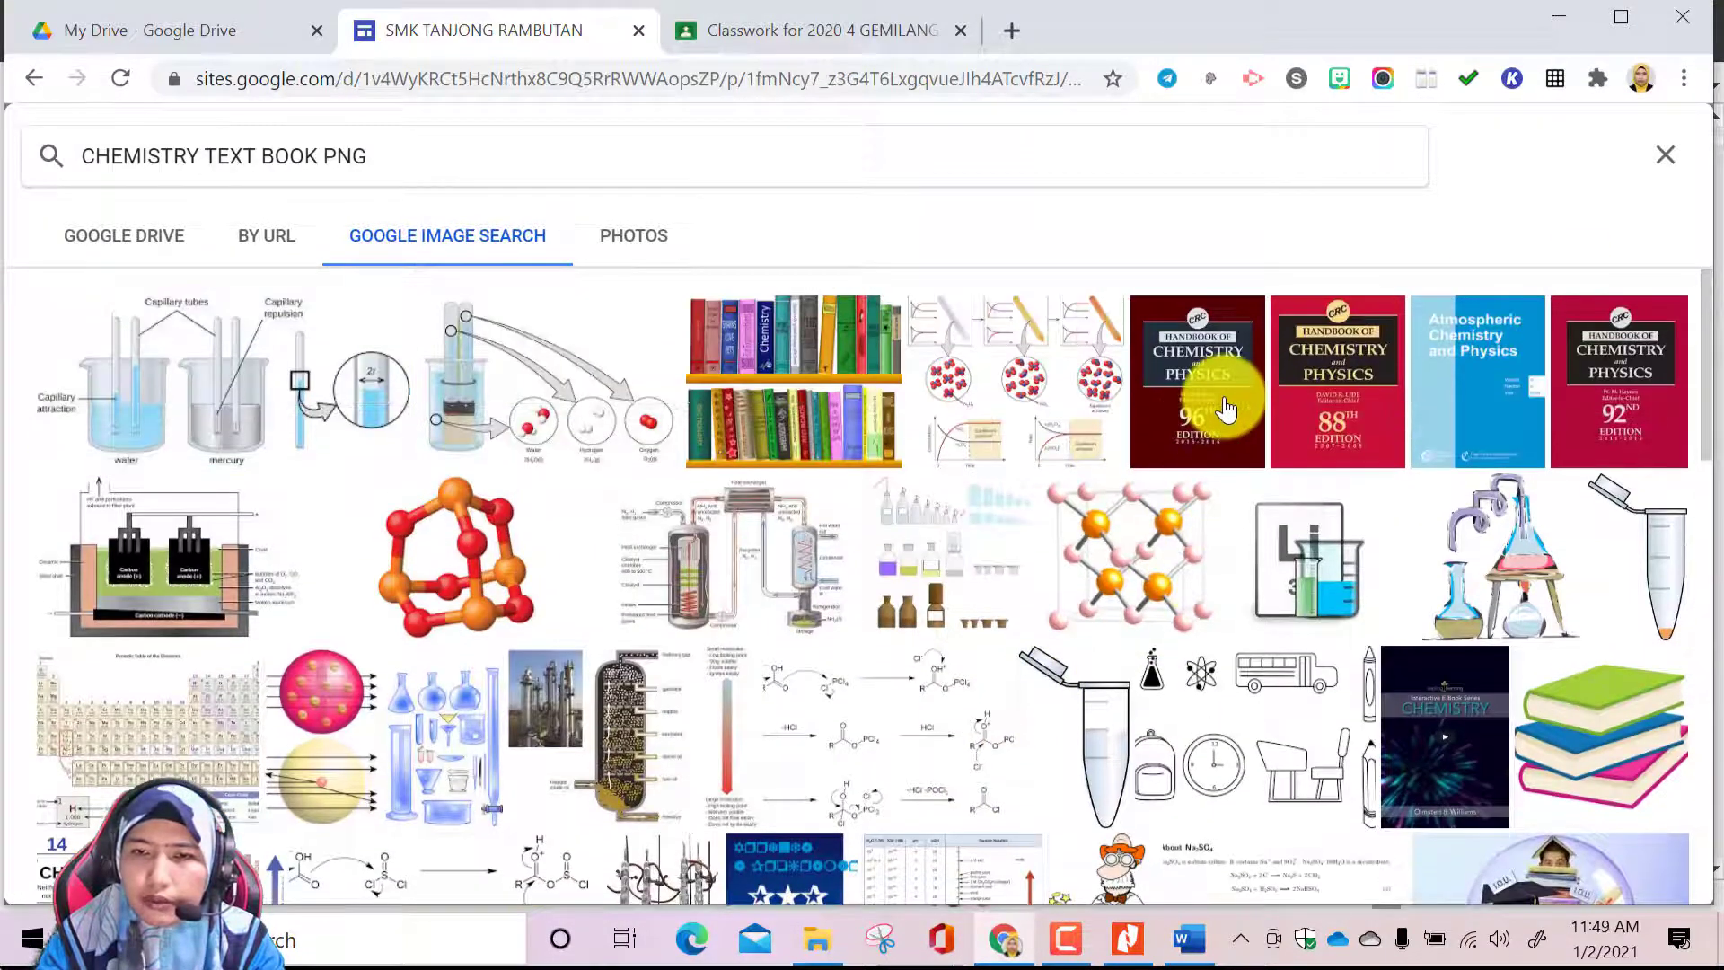
click(1226, 410)
click(1659, 858)
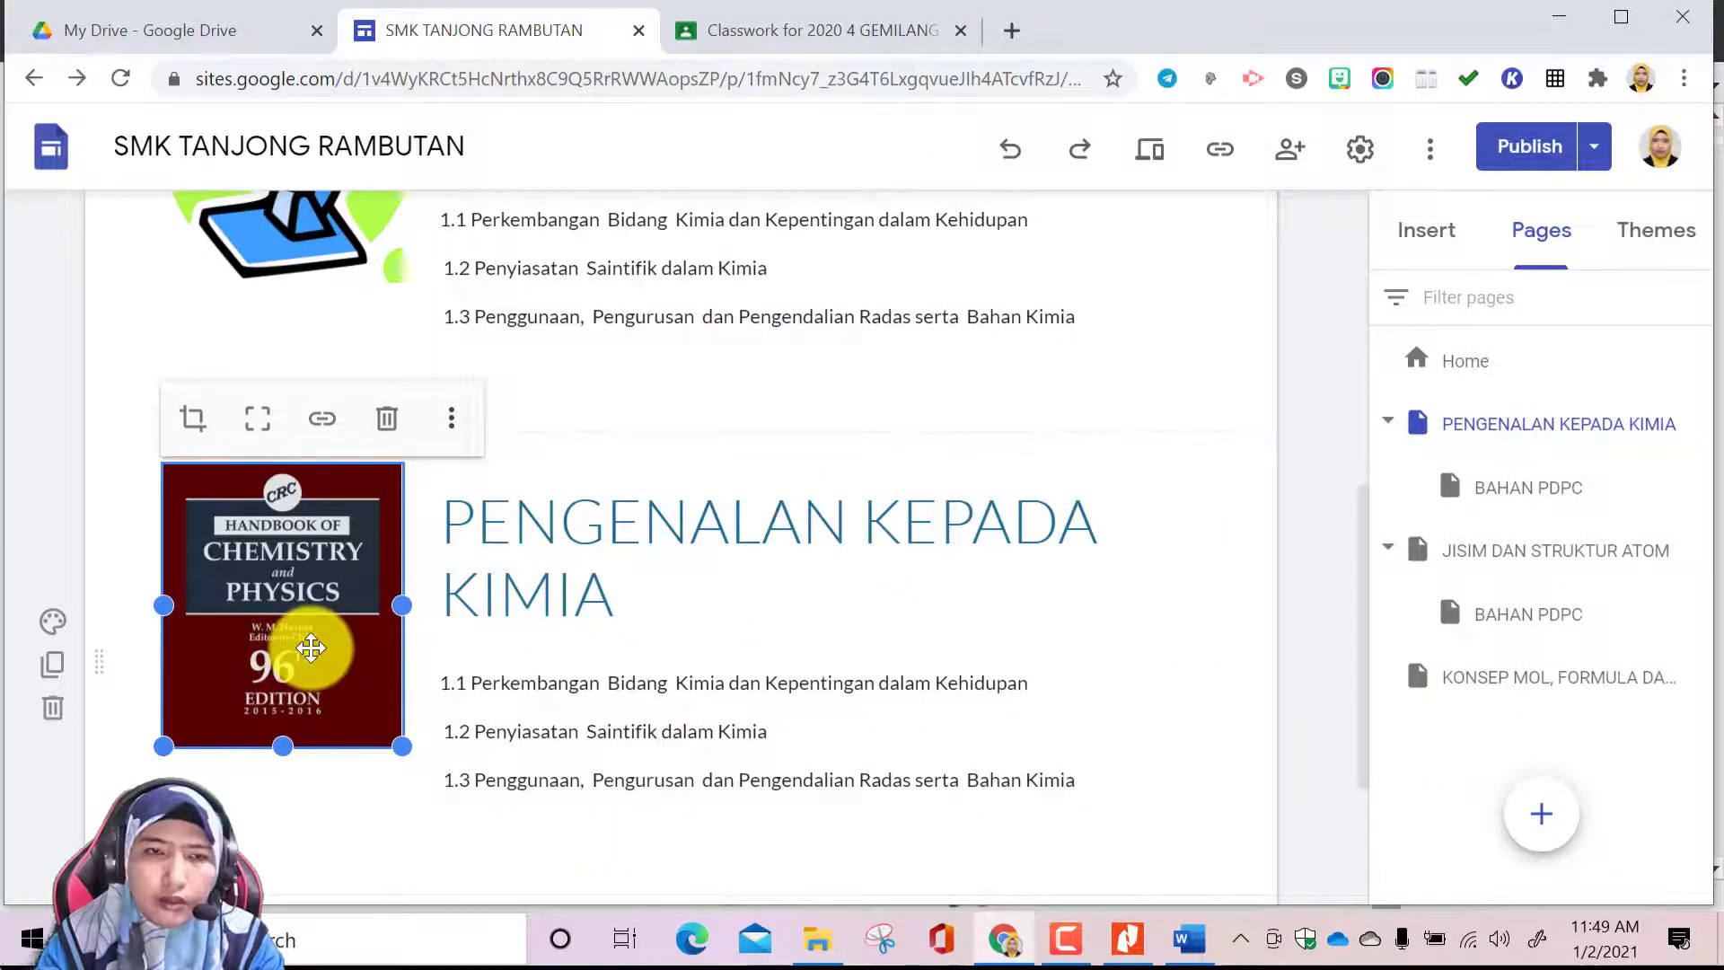
Switch to the Buku Teks Kimia KSSM Ting. 4 PDF in Nitro Pro and capture its front cover as a rectangular snip with Snipping Tool
click(1127, 942)
scroll(1688, 808, up, 10)
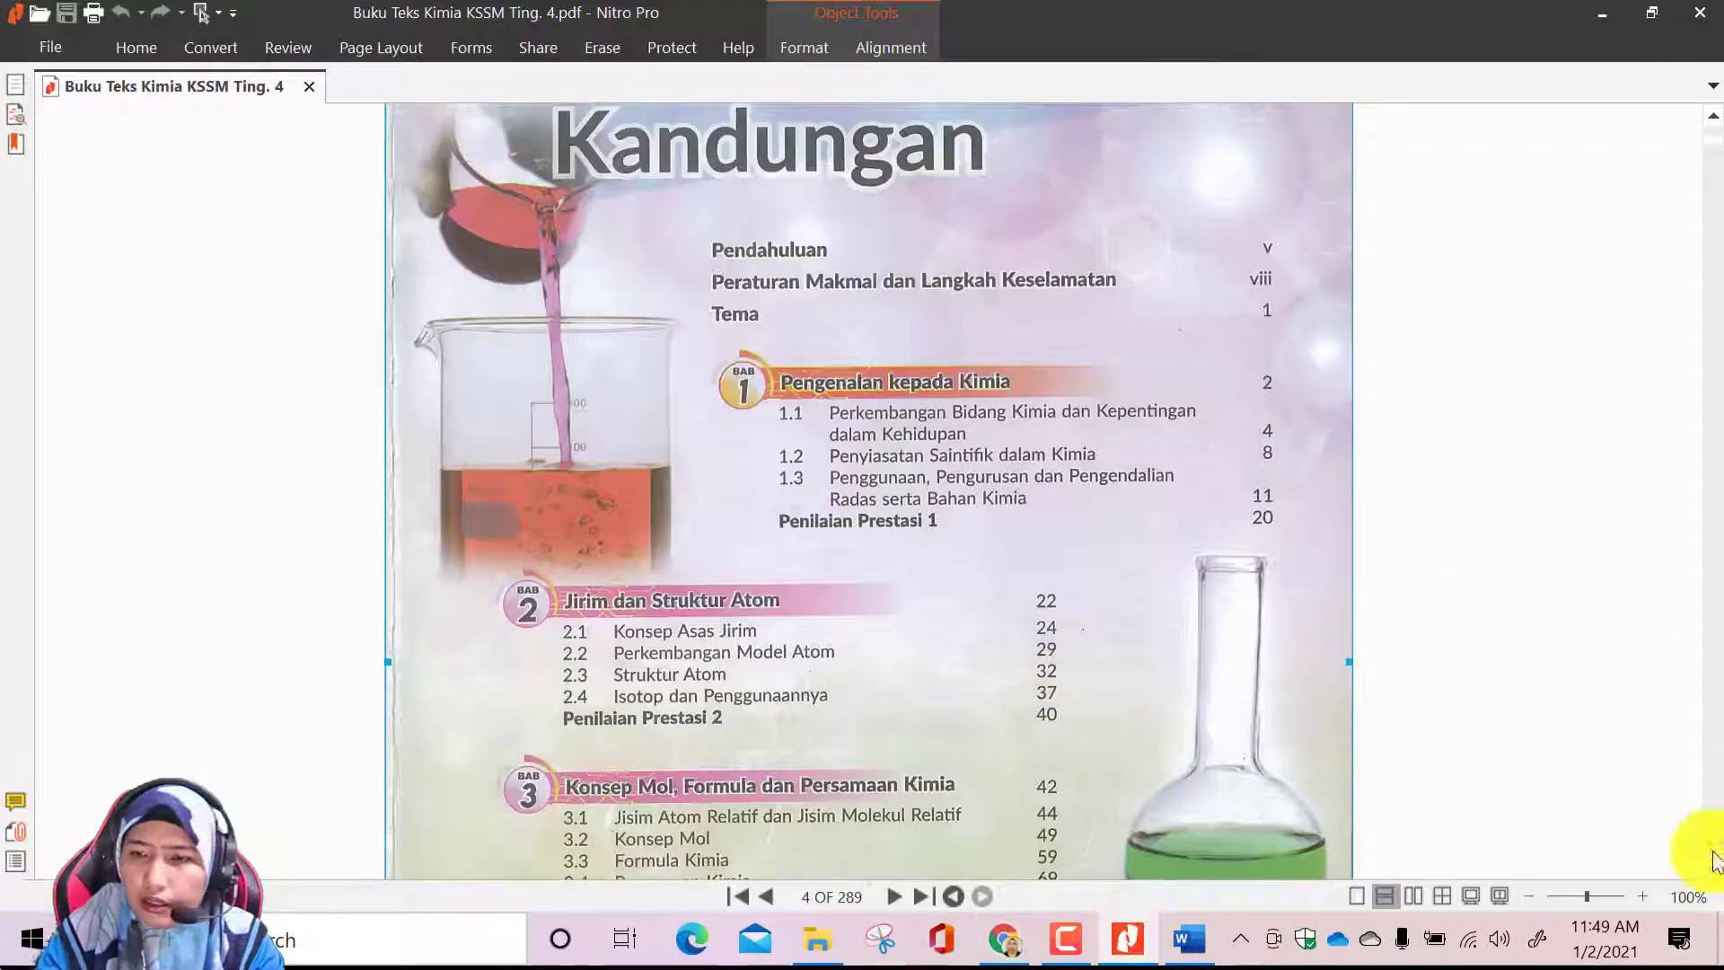
scroll(1520, 613, up, 15)
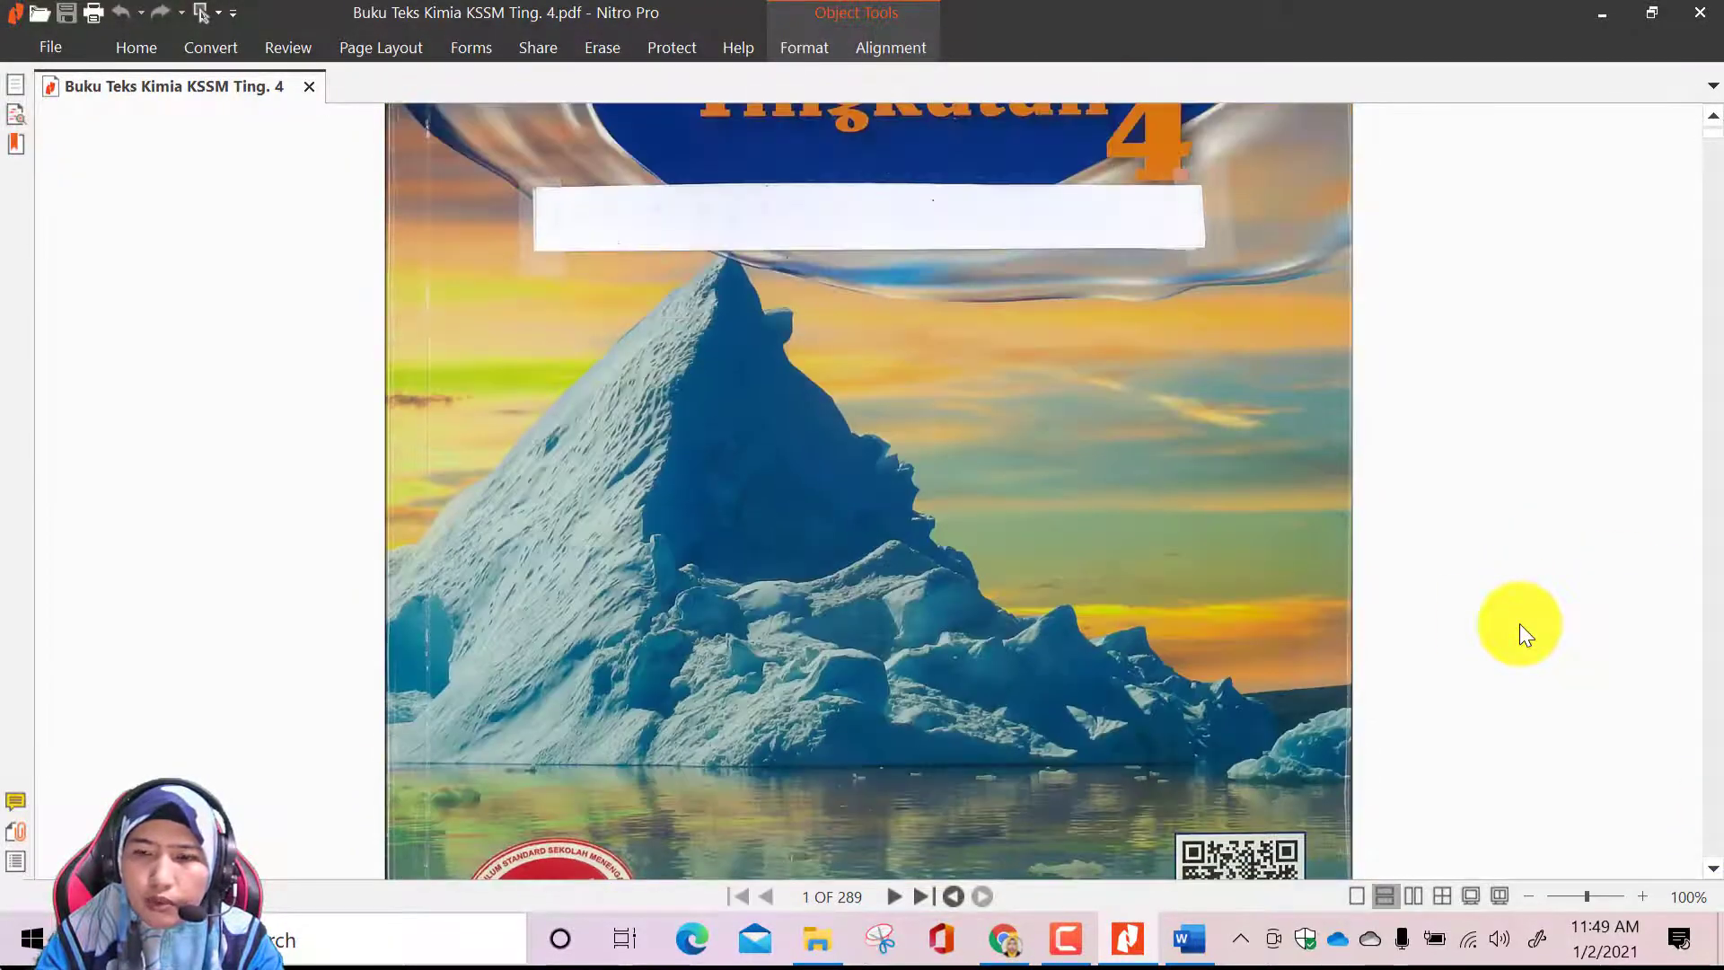
click(1529, 897)
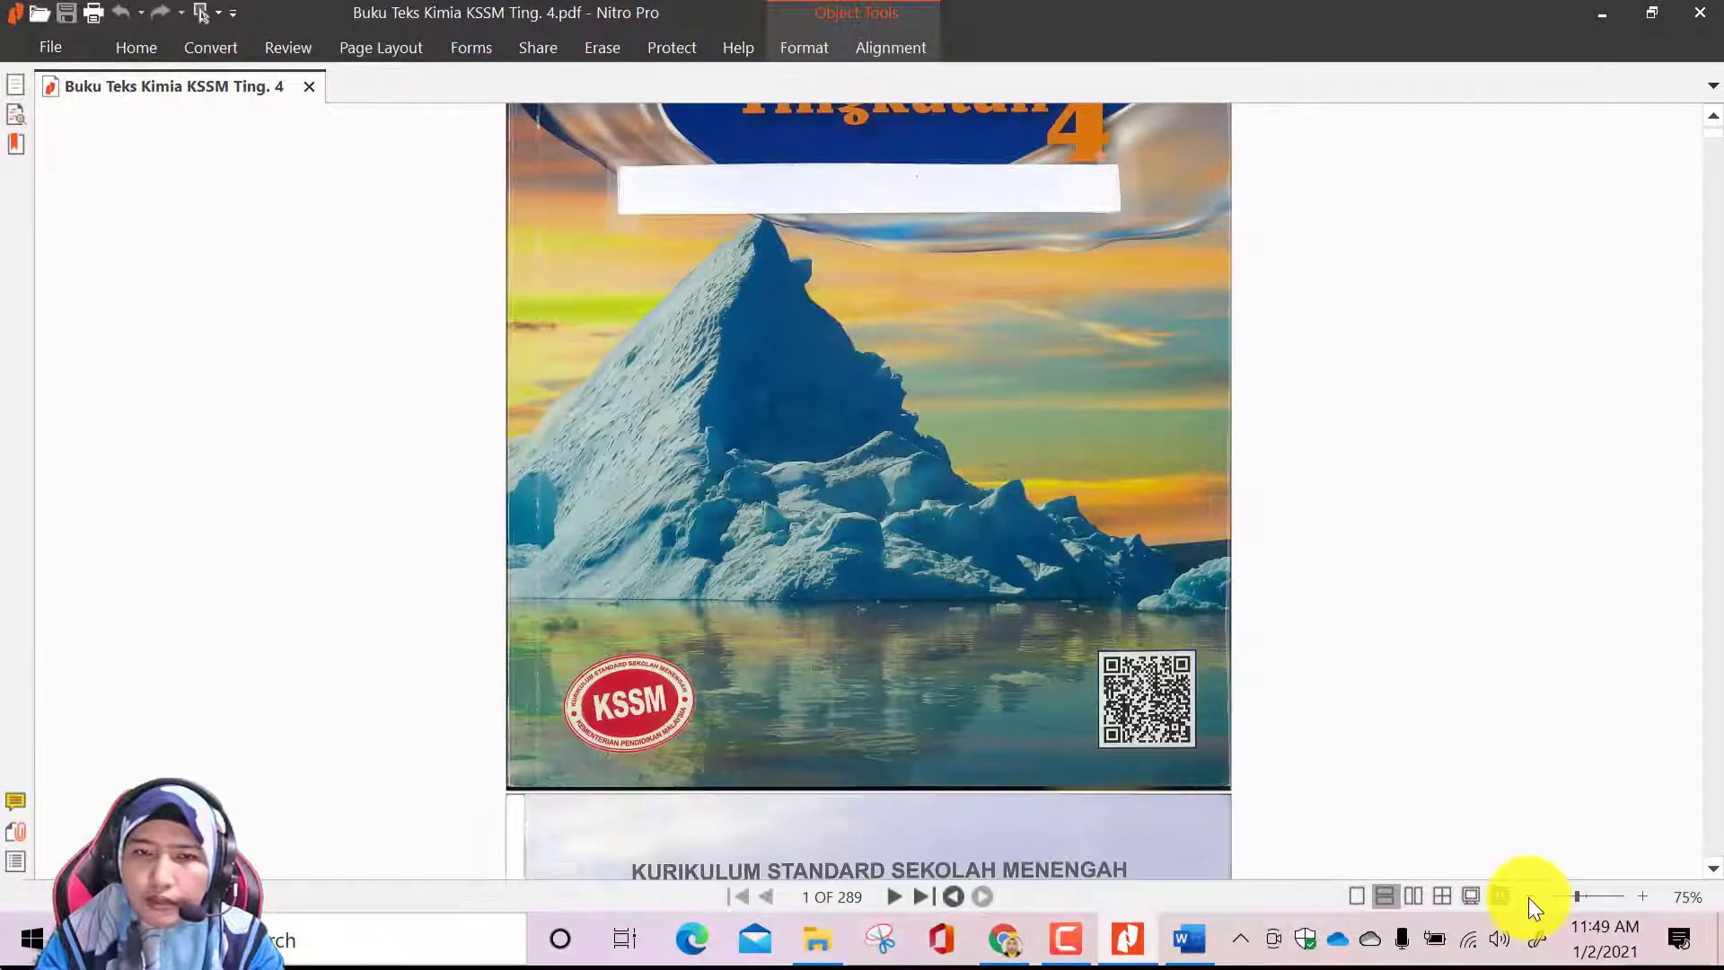
click(1531, 894)
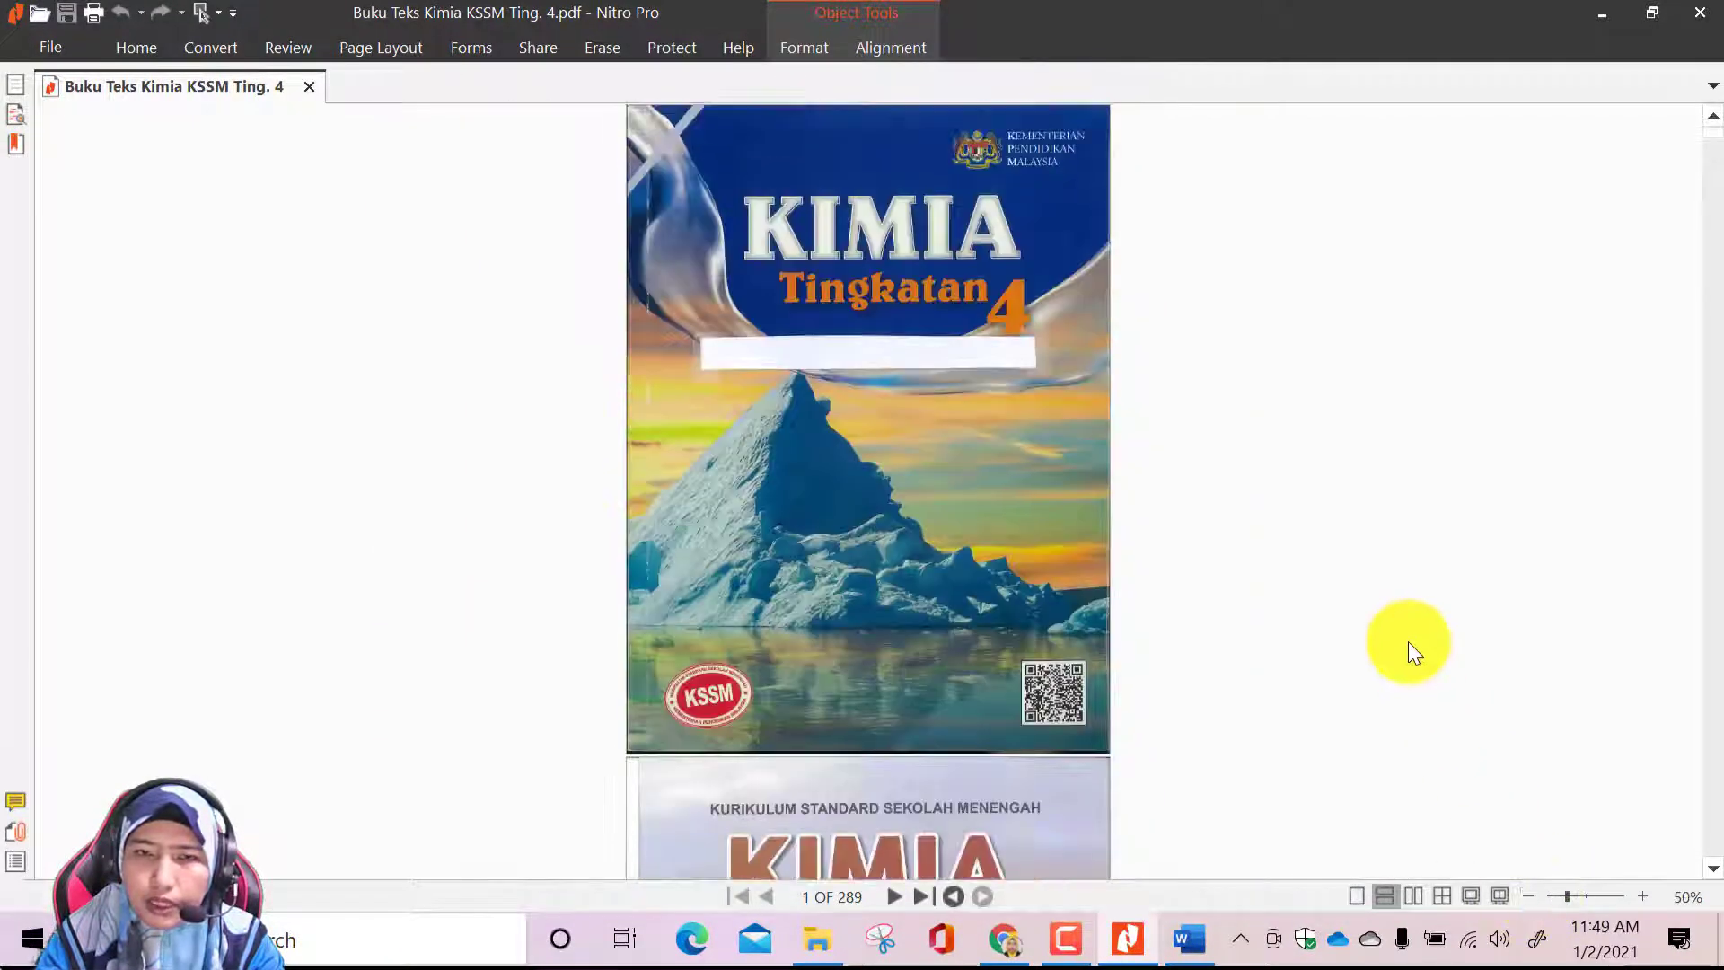
click(880, 938)
click(1325, 83)
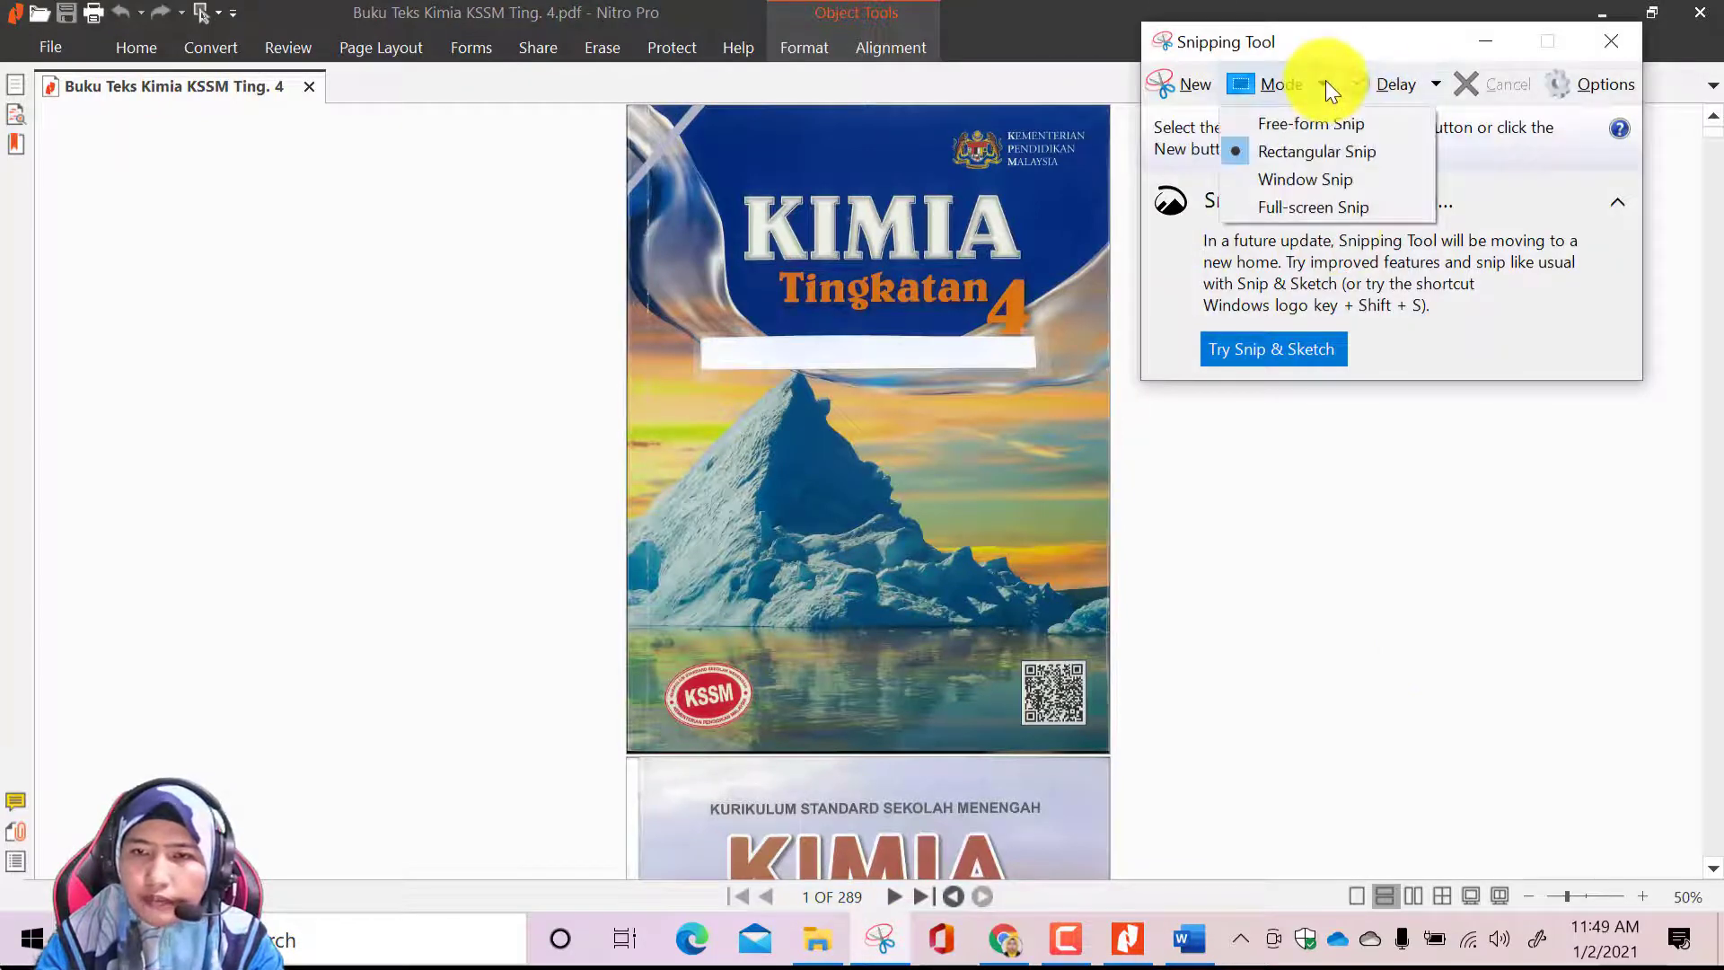
click(1323, 146)
drag(616, 104, 1108, 758)
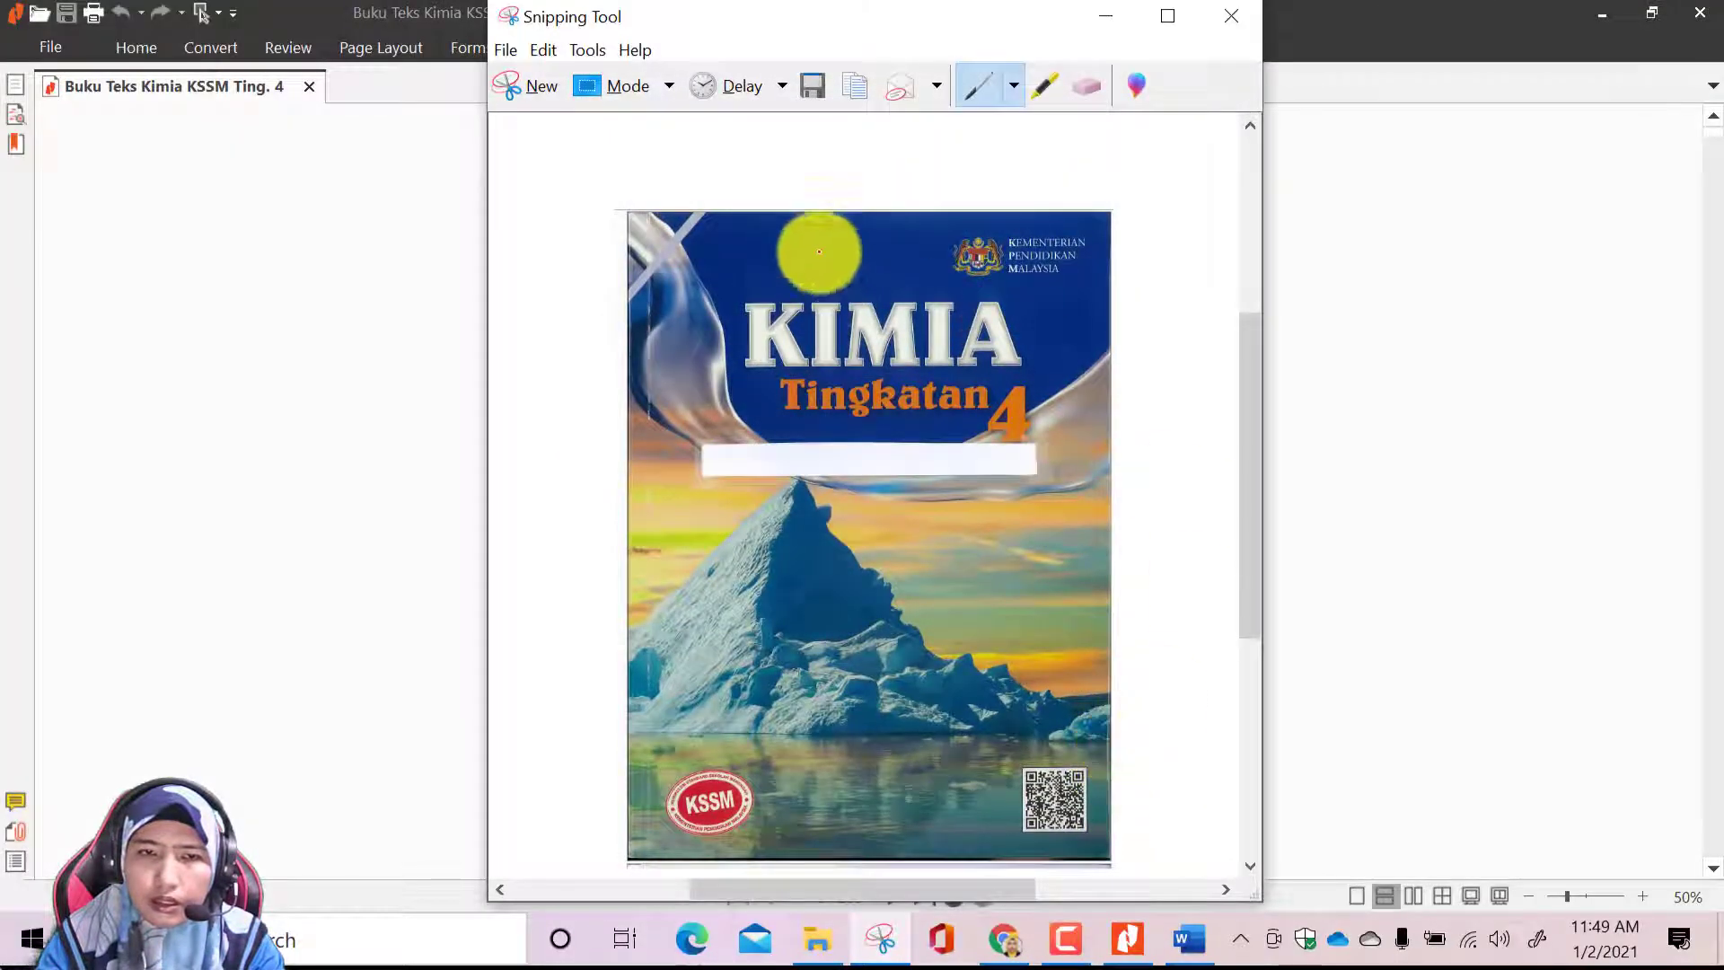
Save the cover snip to the Desktop as a JPEG file named IMEJ TXT BOOK and close Snipping Tool
click(812, 81)
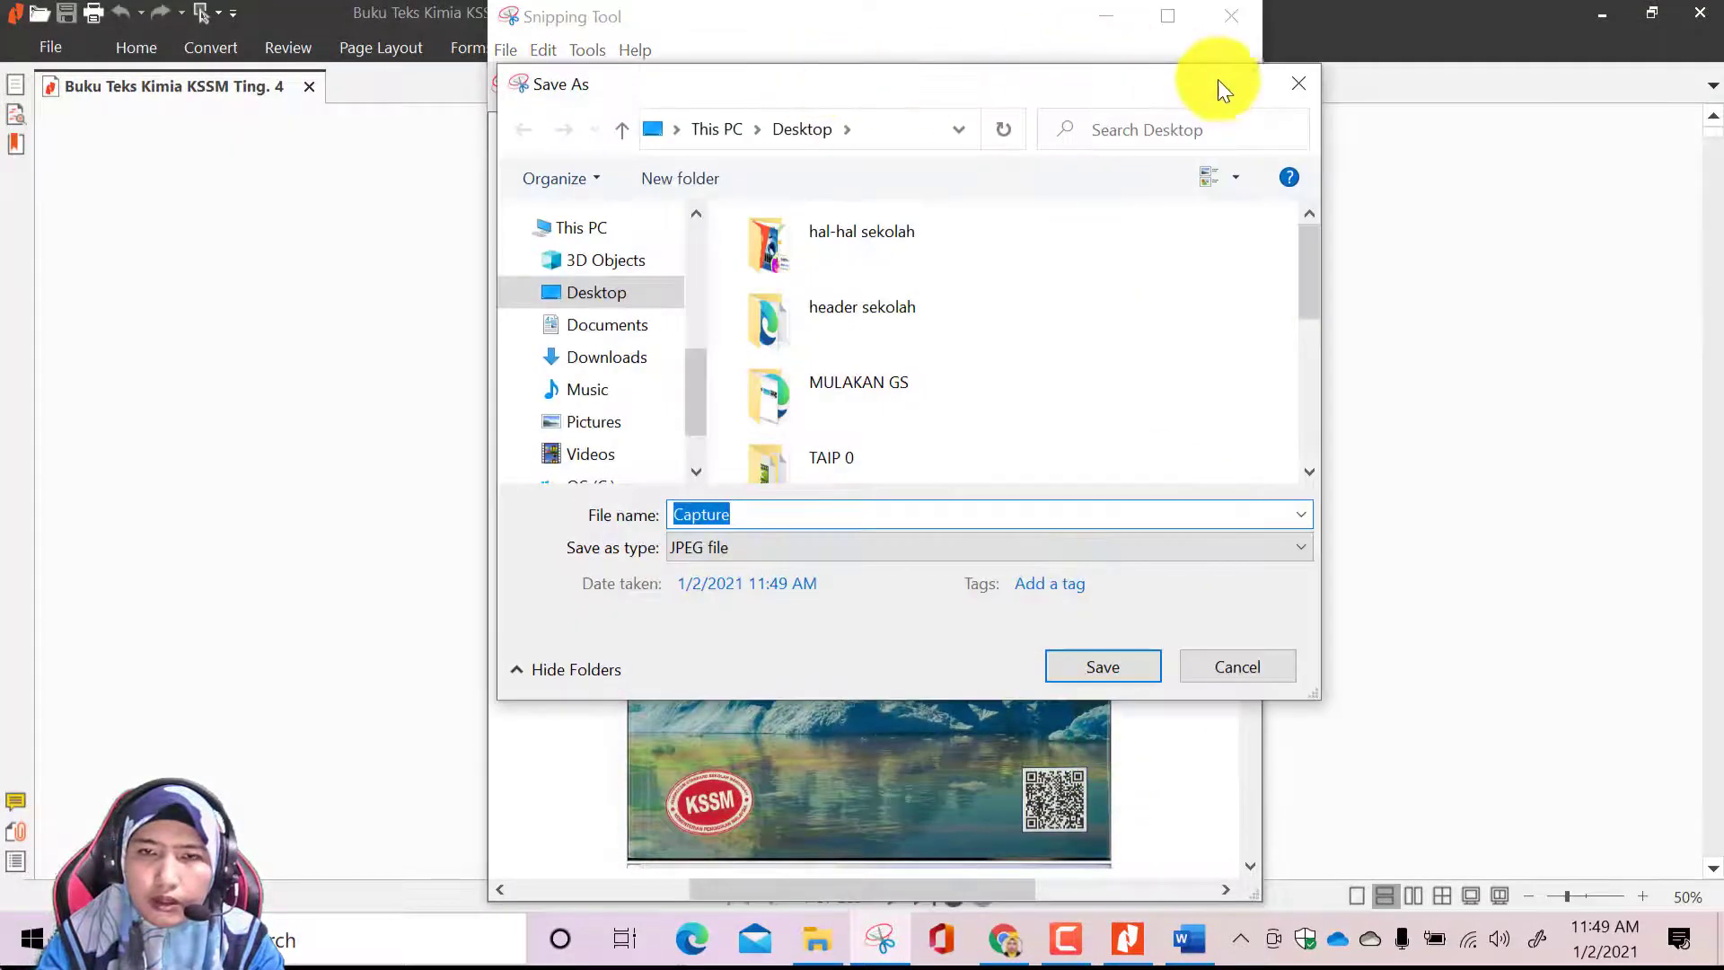
click(1298, 82)
click(510, 48)
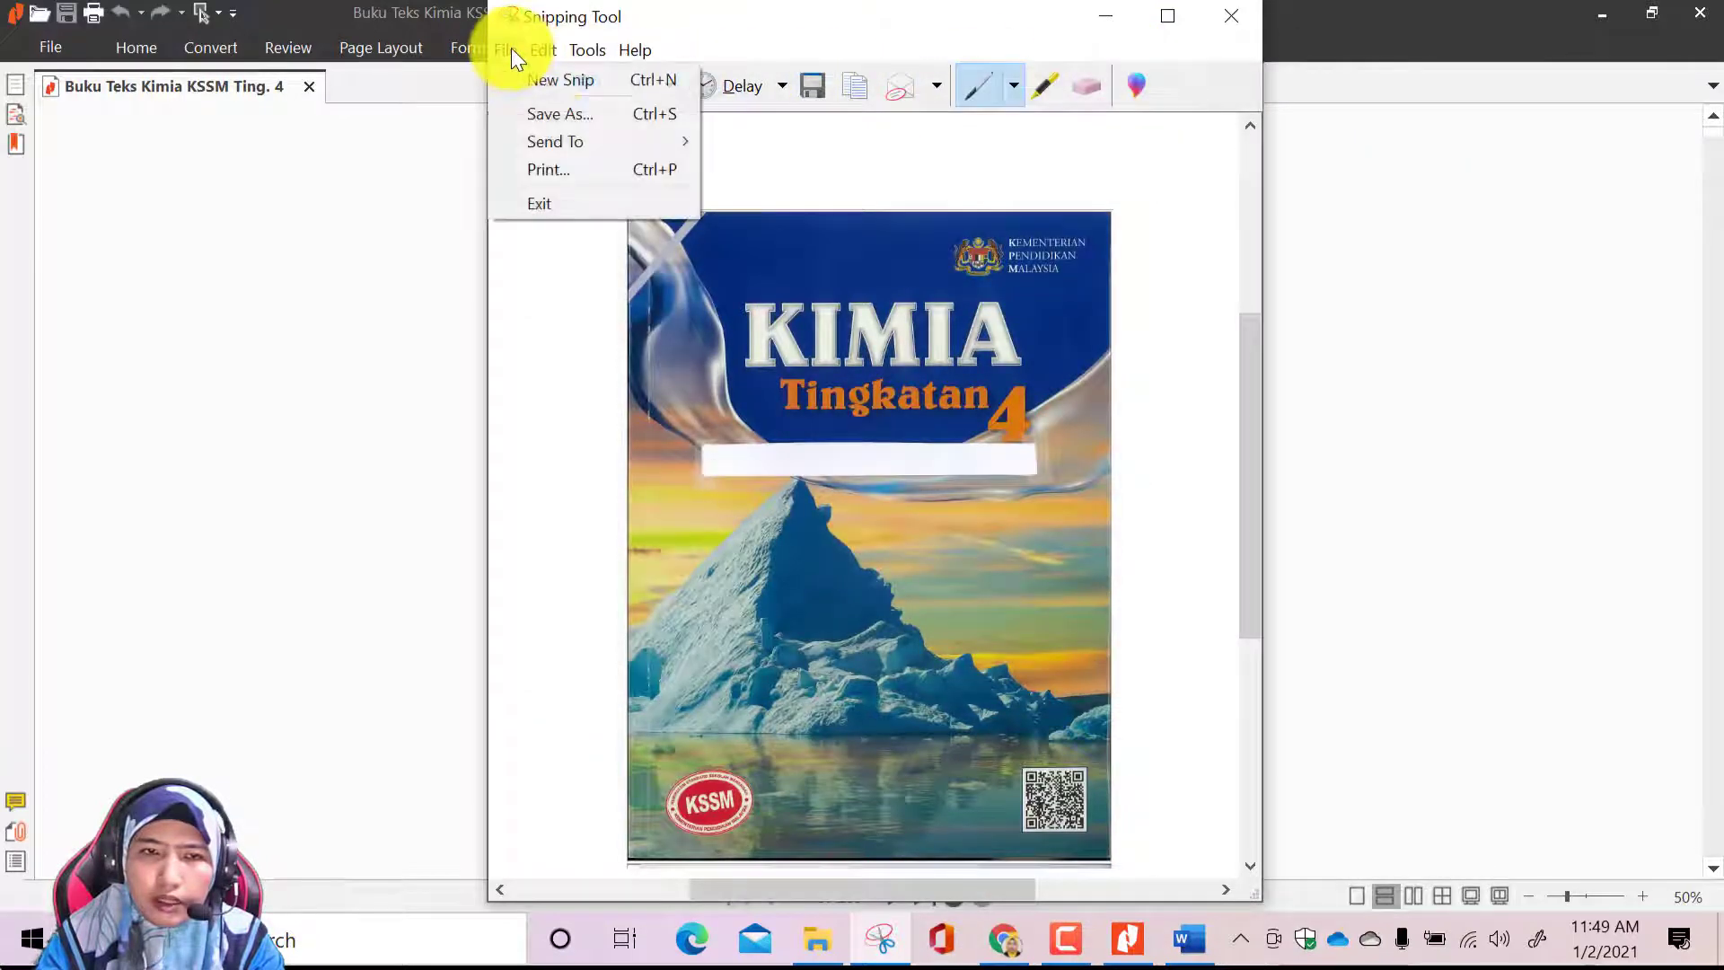
click(542, 117)
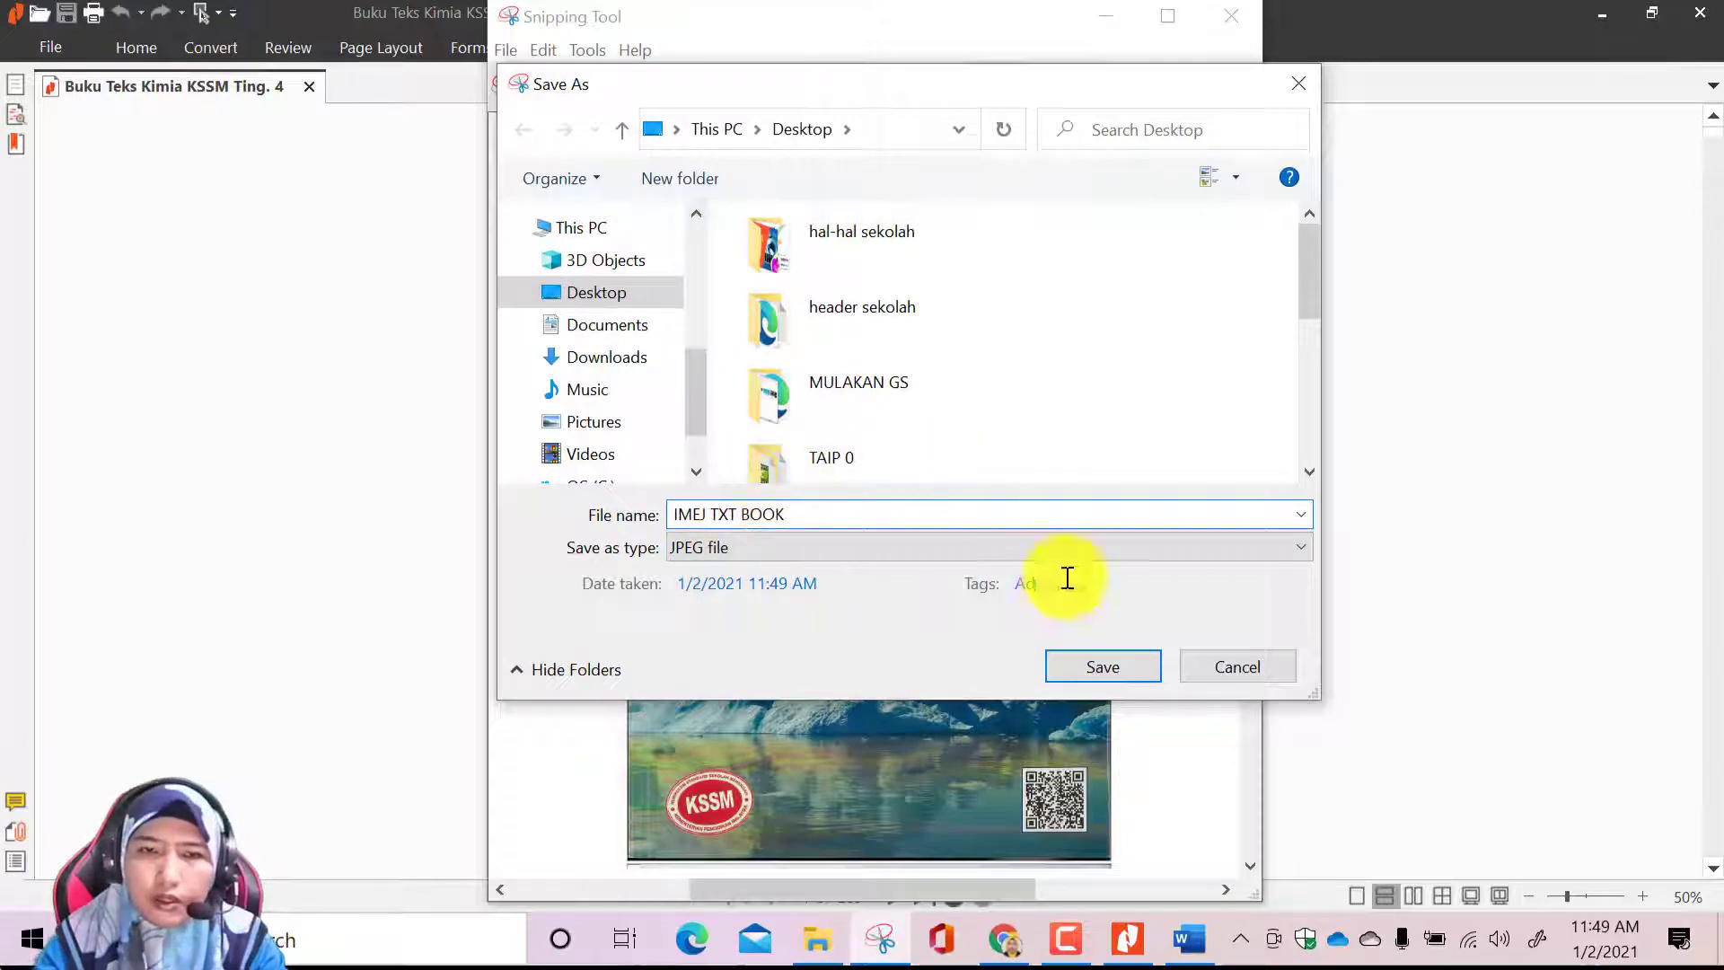
click(1106, 666)
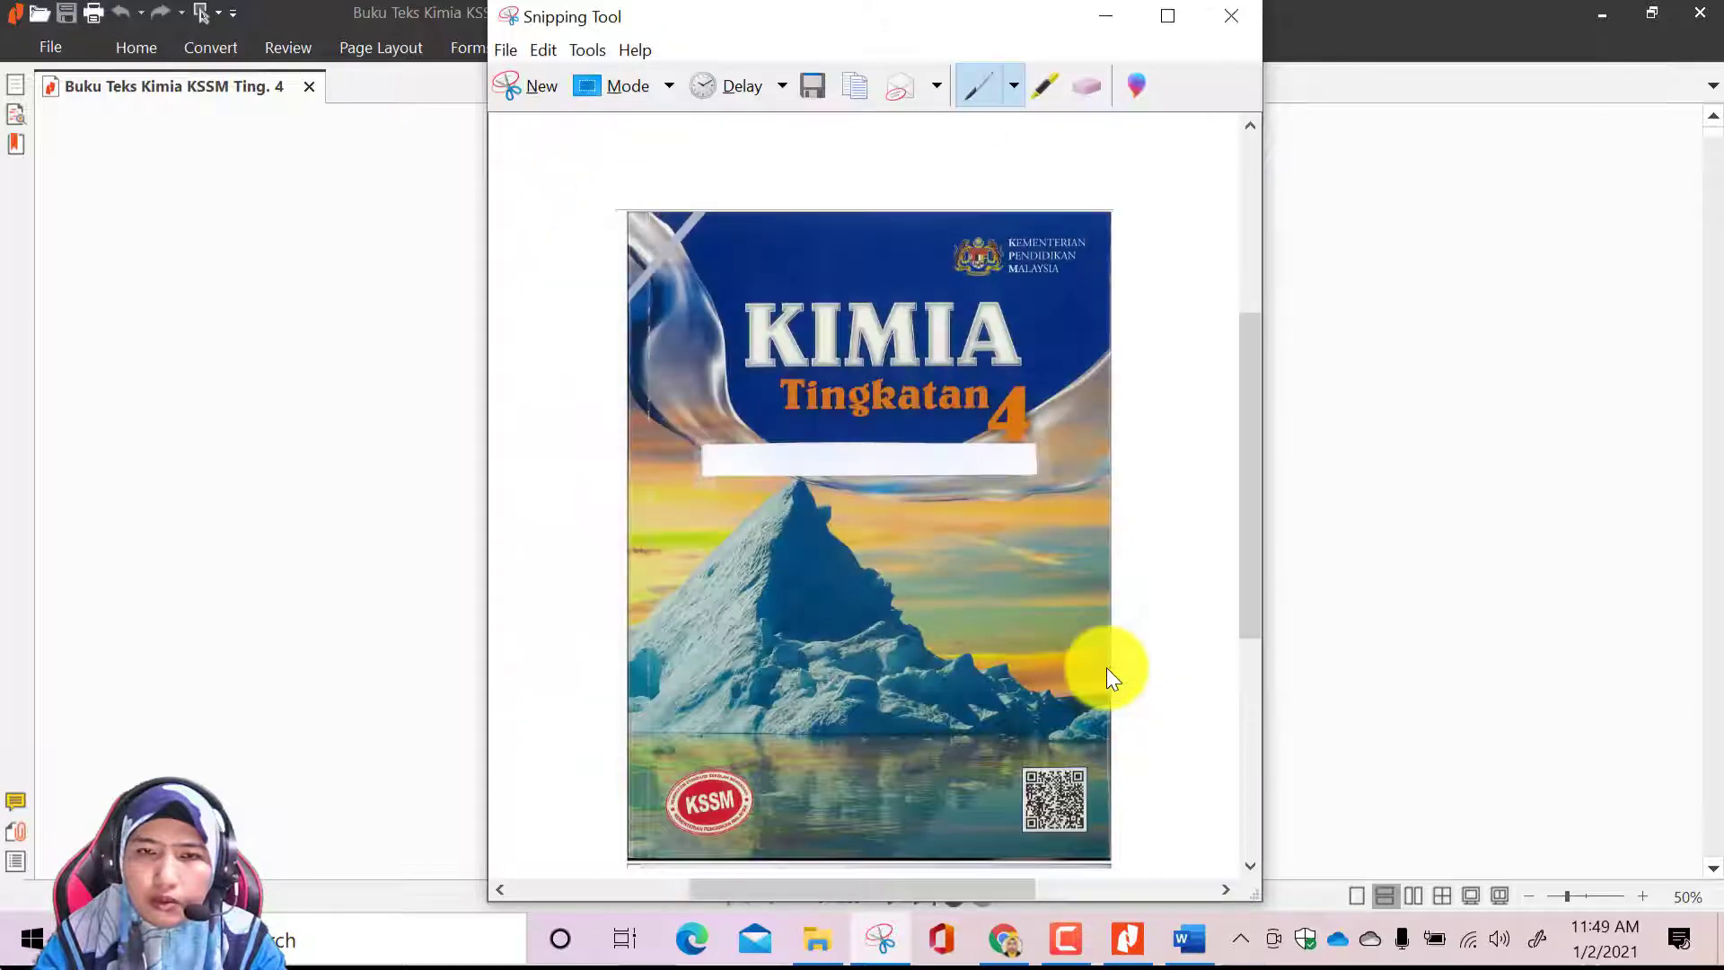
click(1236, 21)
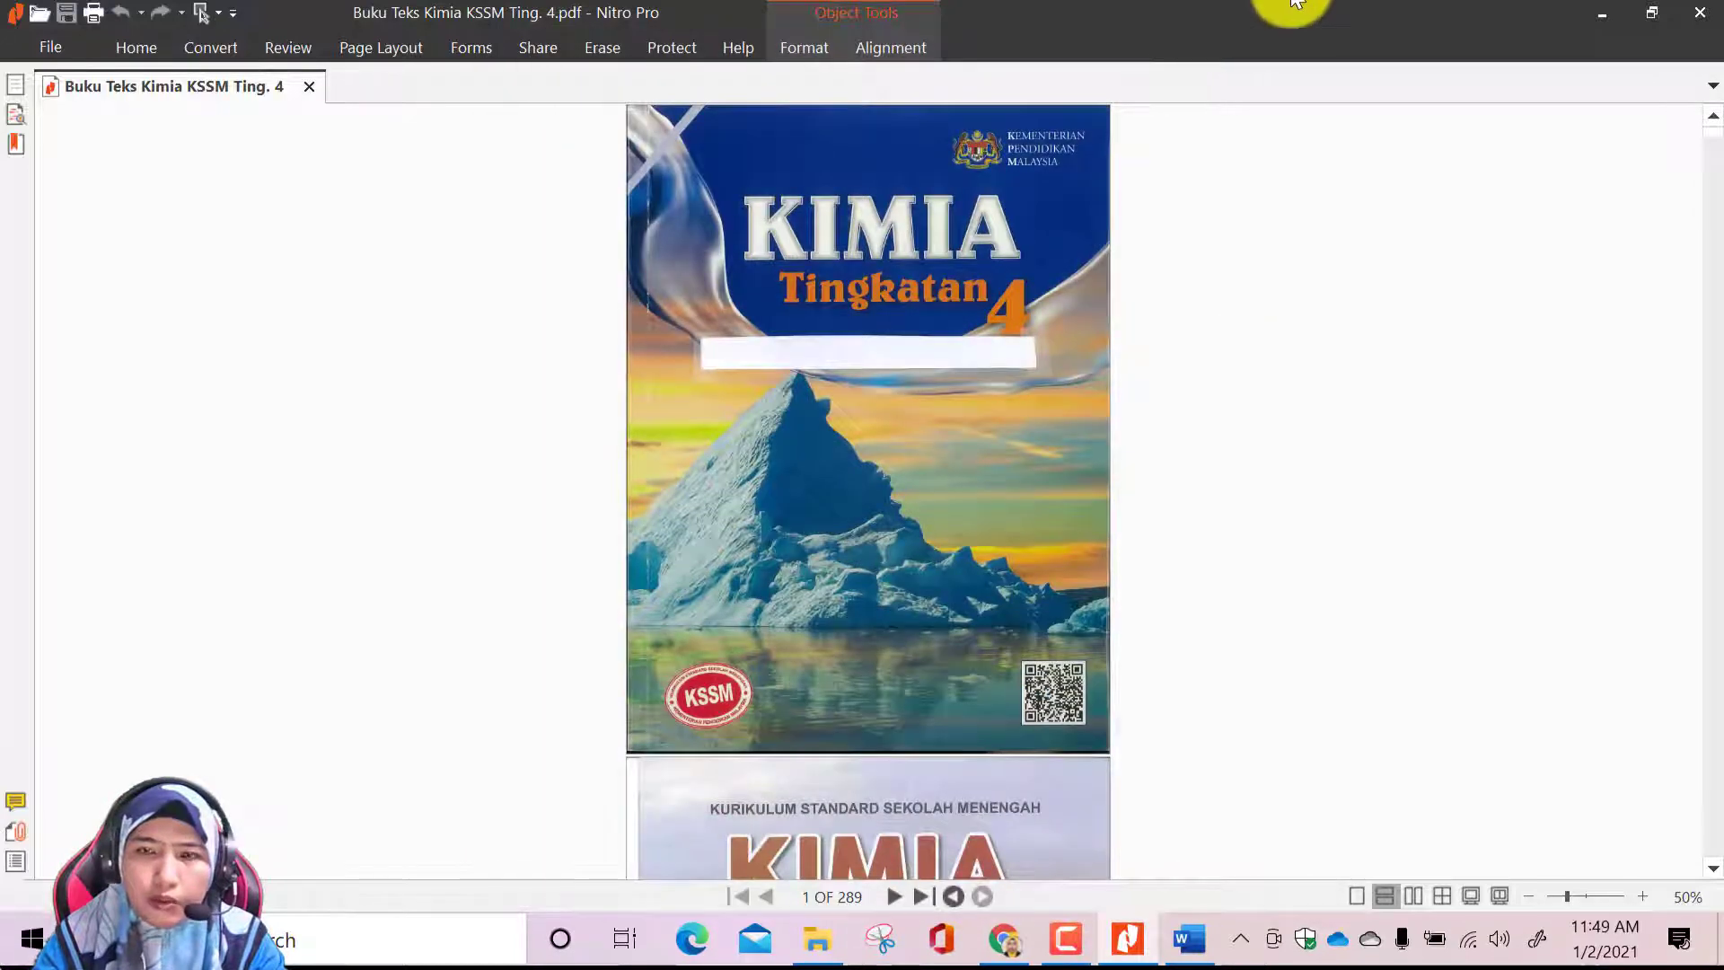
Return to the Google Sites editor, replace the handbook picture with IMEJ TXT BOOK from the Desktop, uncrop it and adjust its size
click(1607, 13)
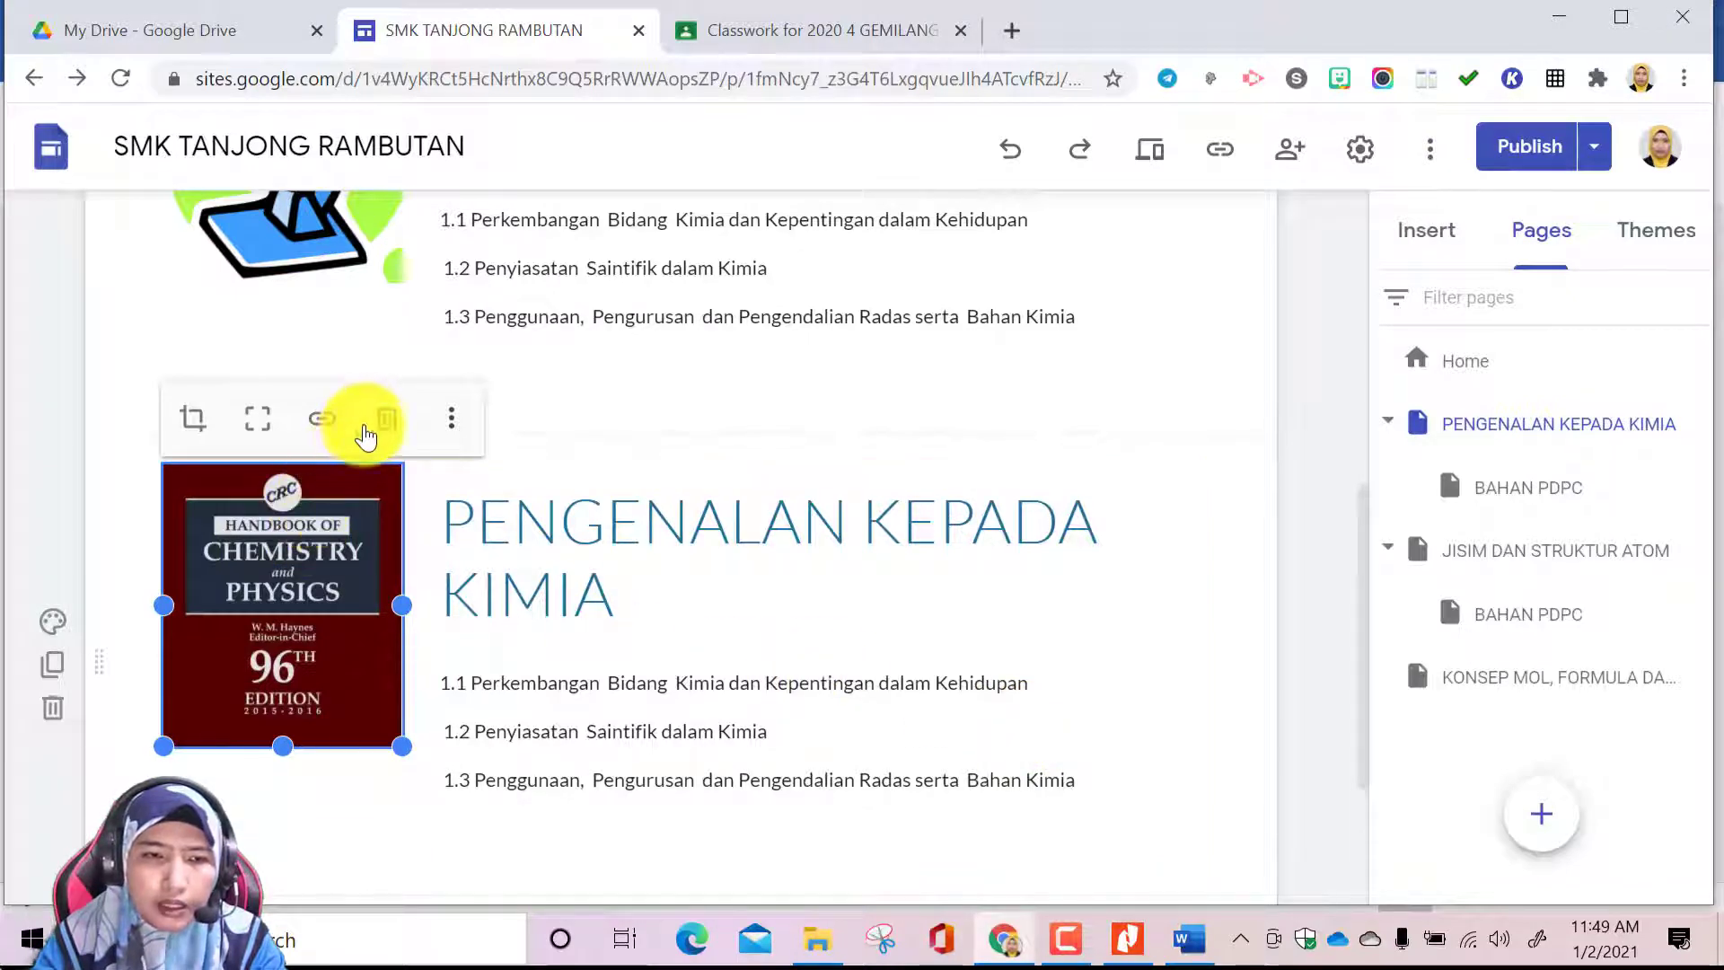
click(453, 431)
mouse_move(454, 434)
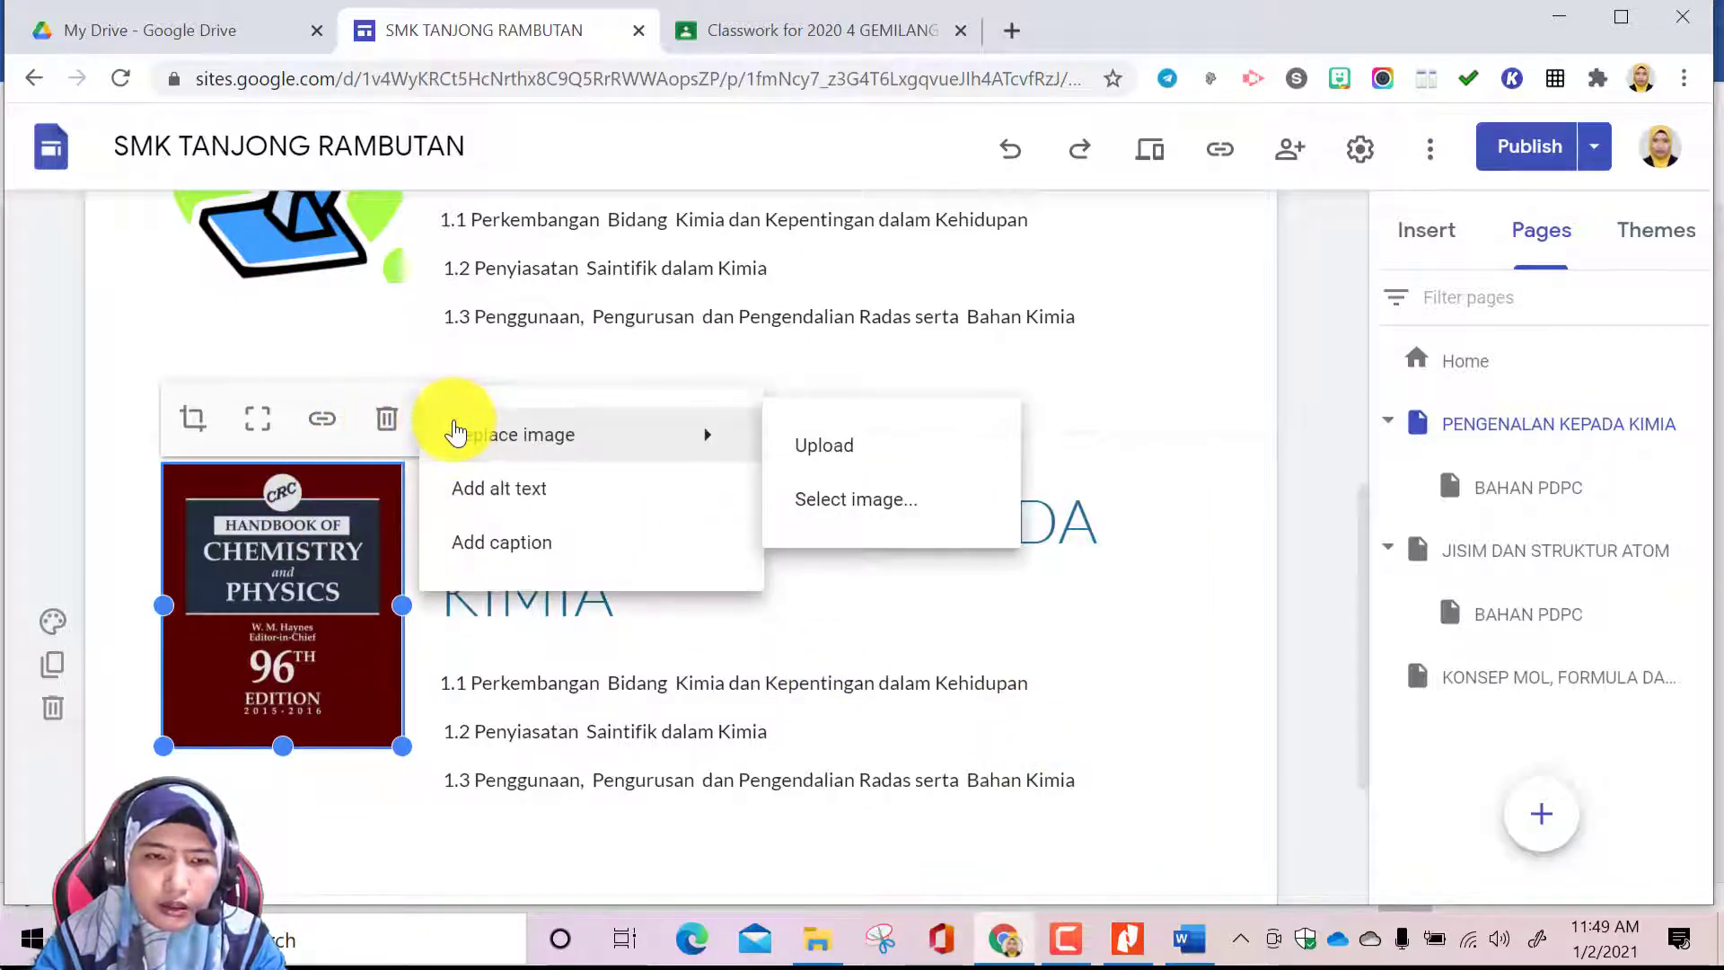
click(841, 453)
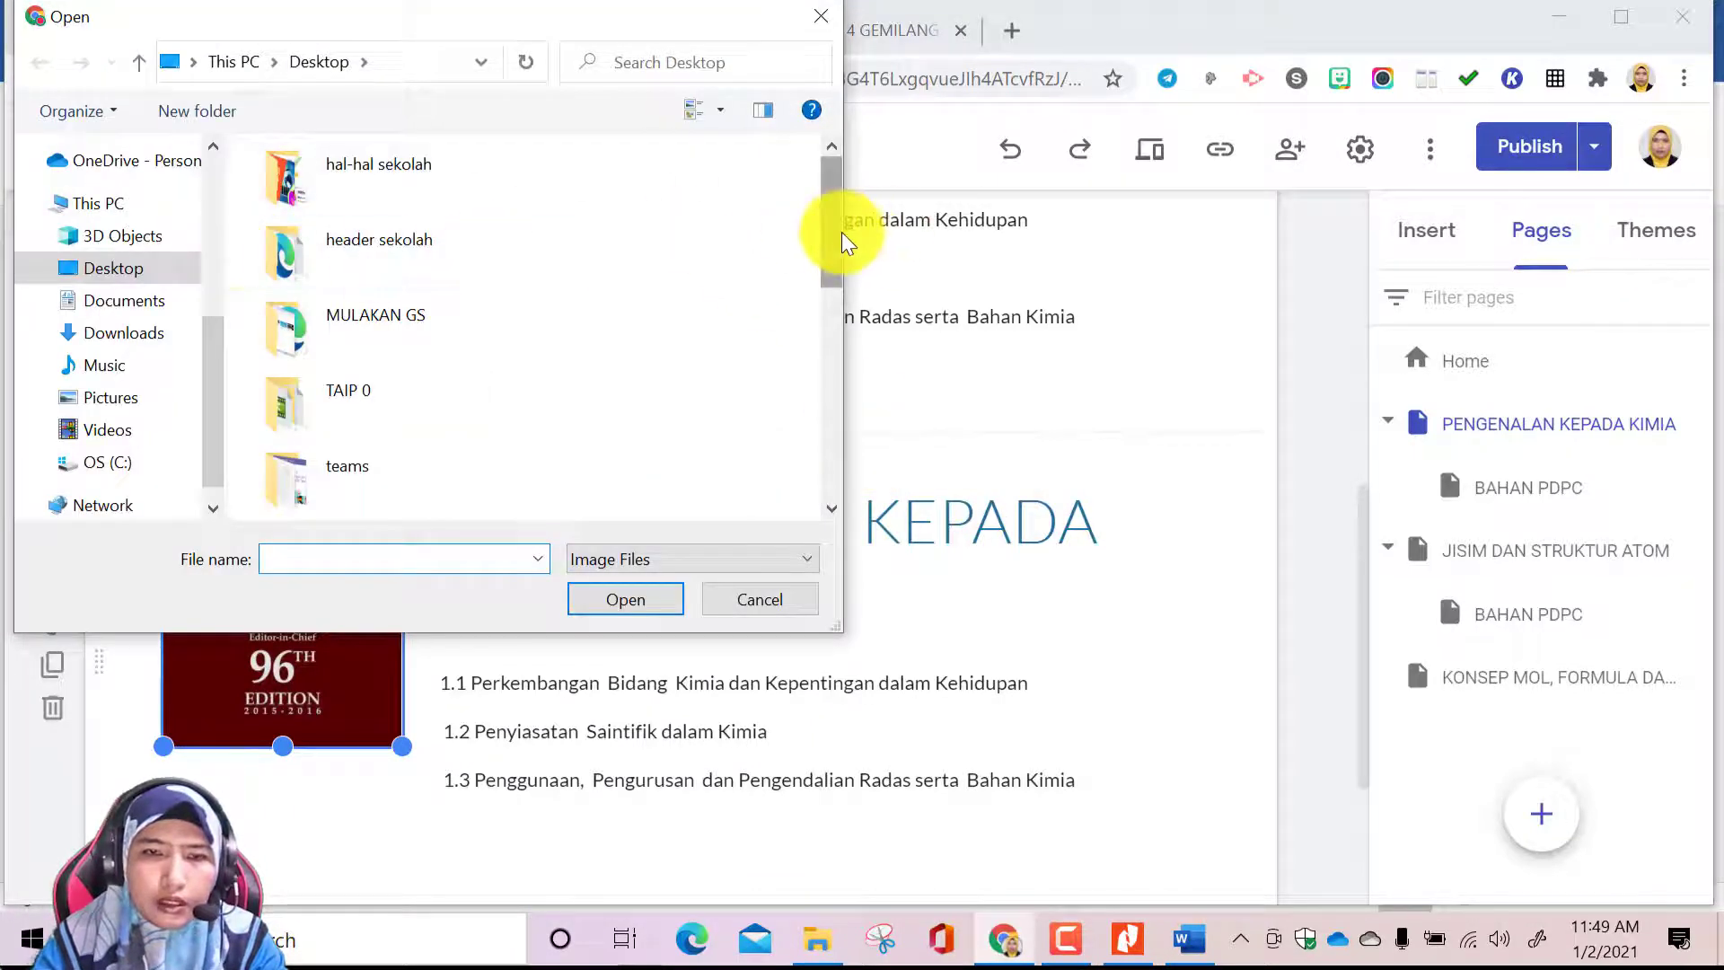
drag(835, 266, 828, 409)
click(471, 330)
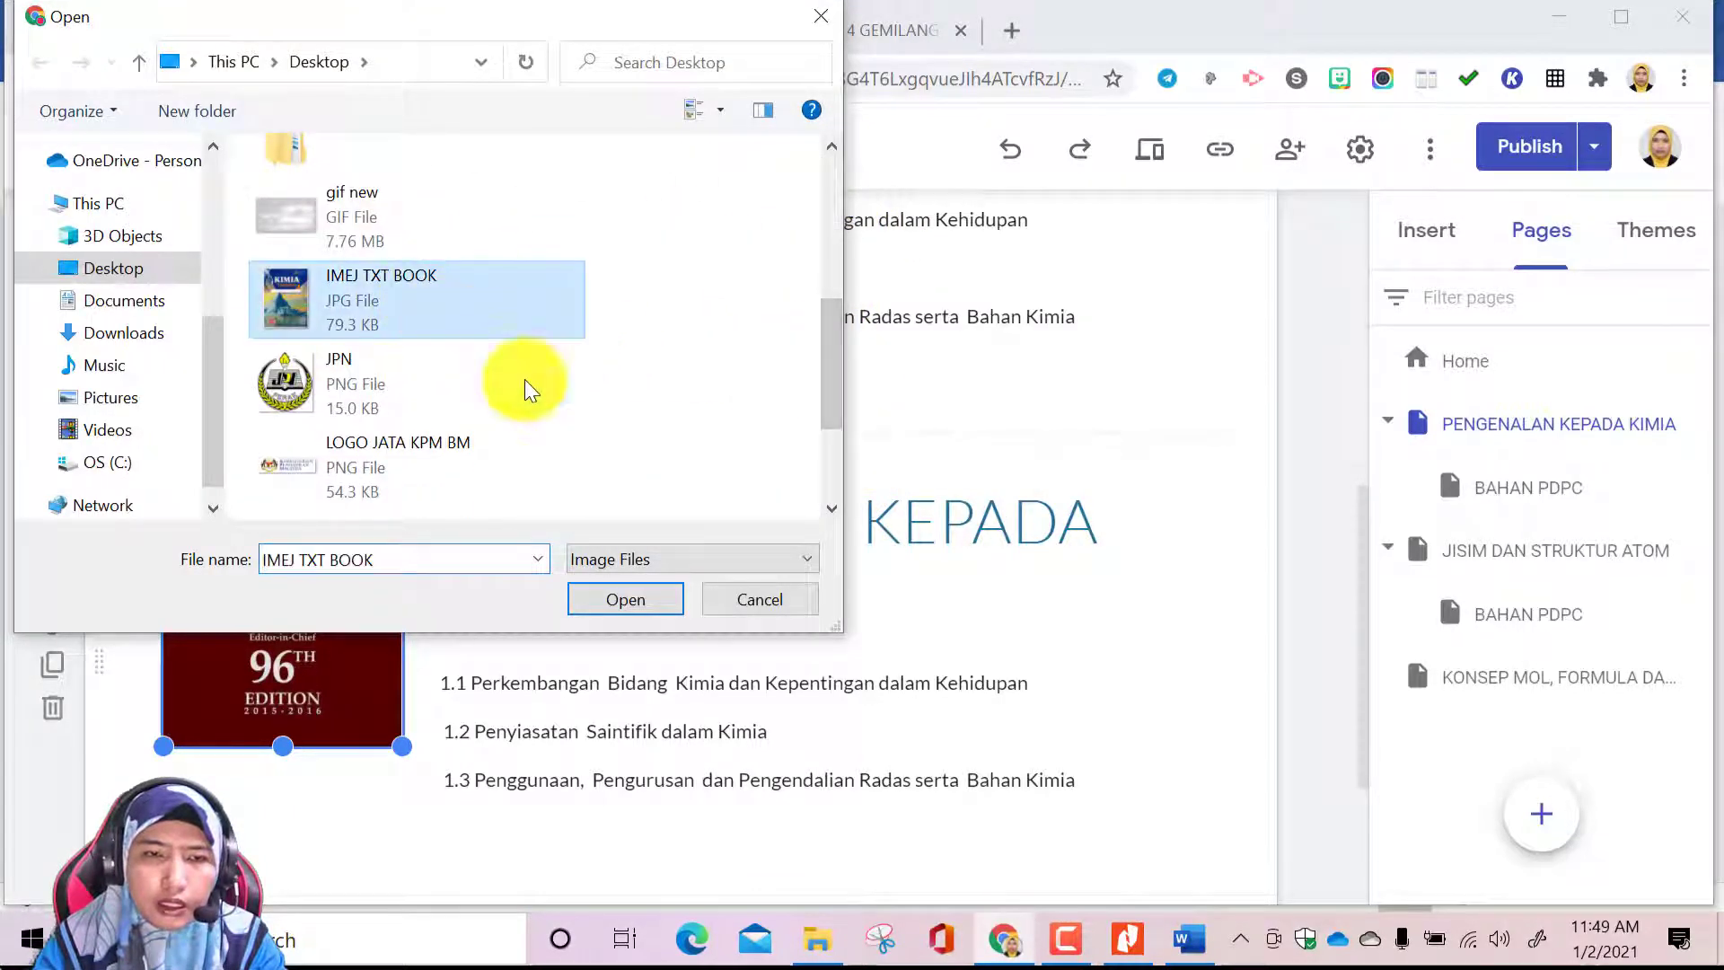
click(617, 600)
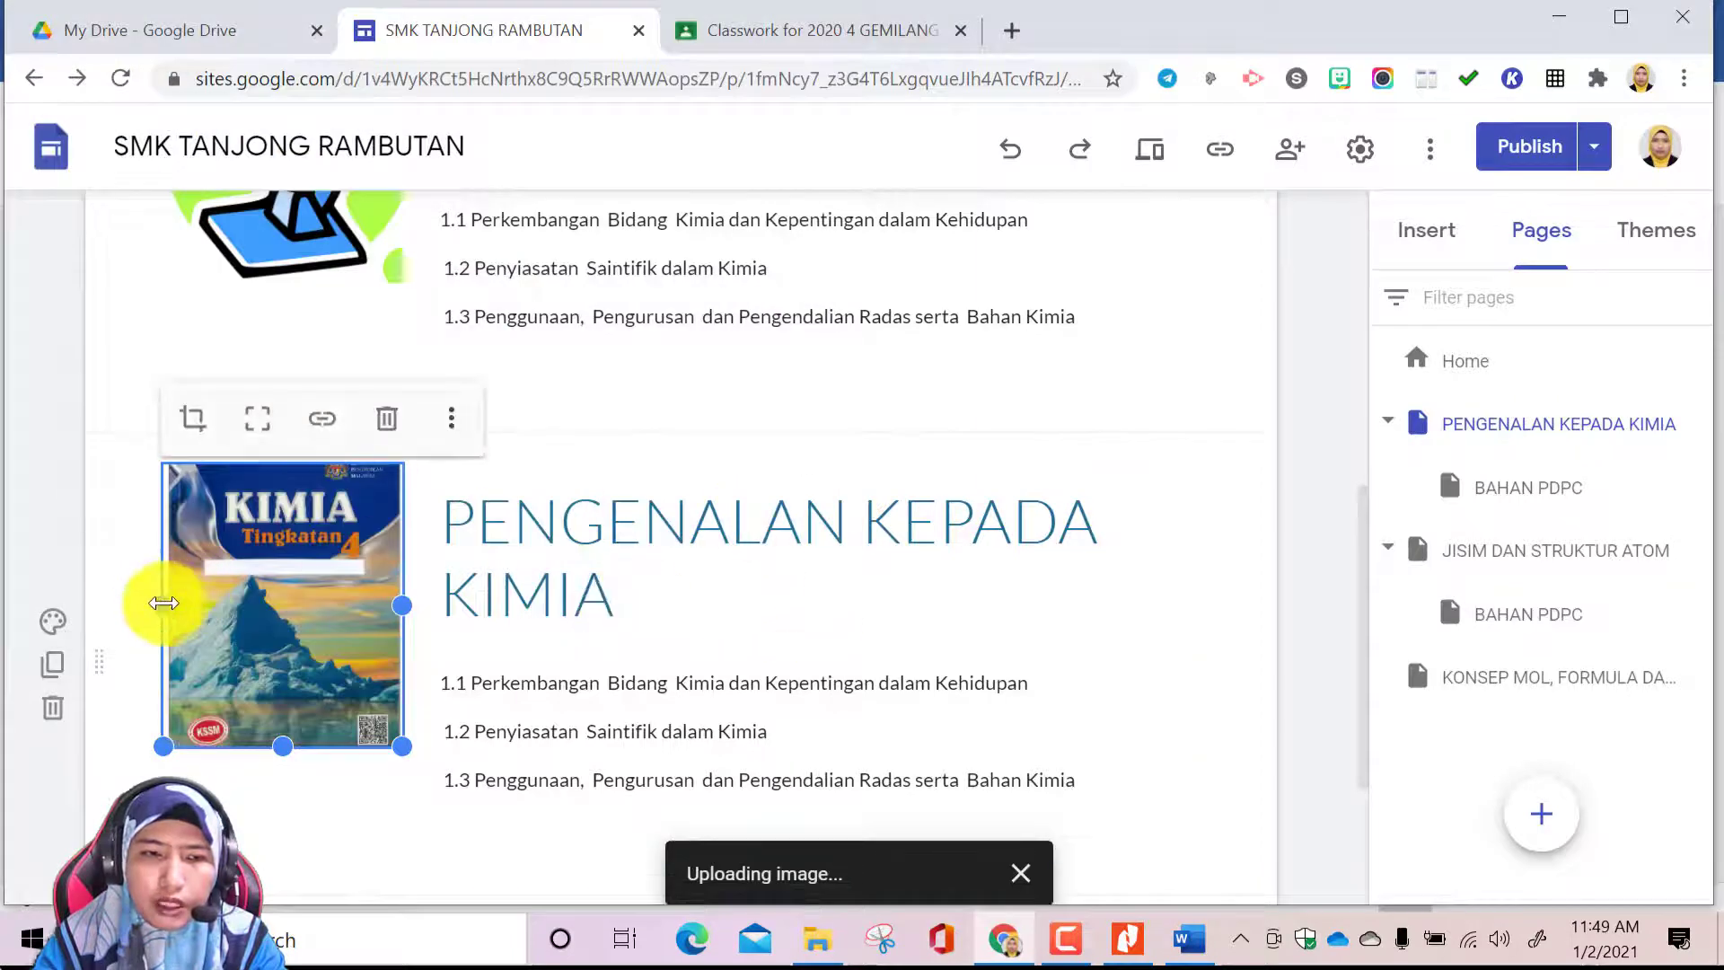
click(257, 424)
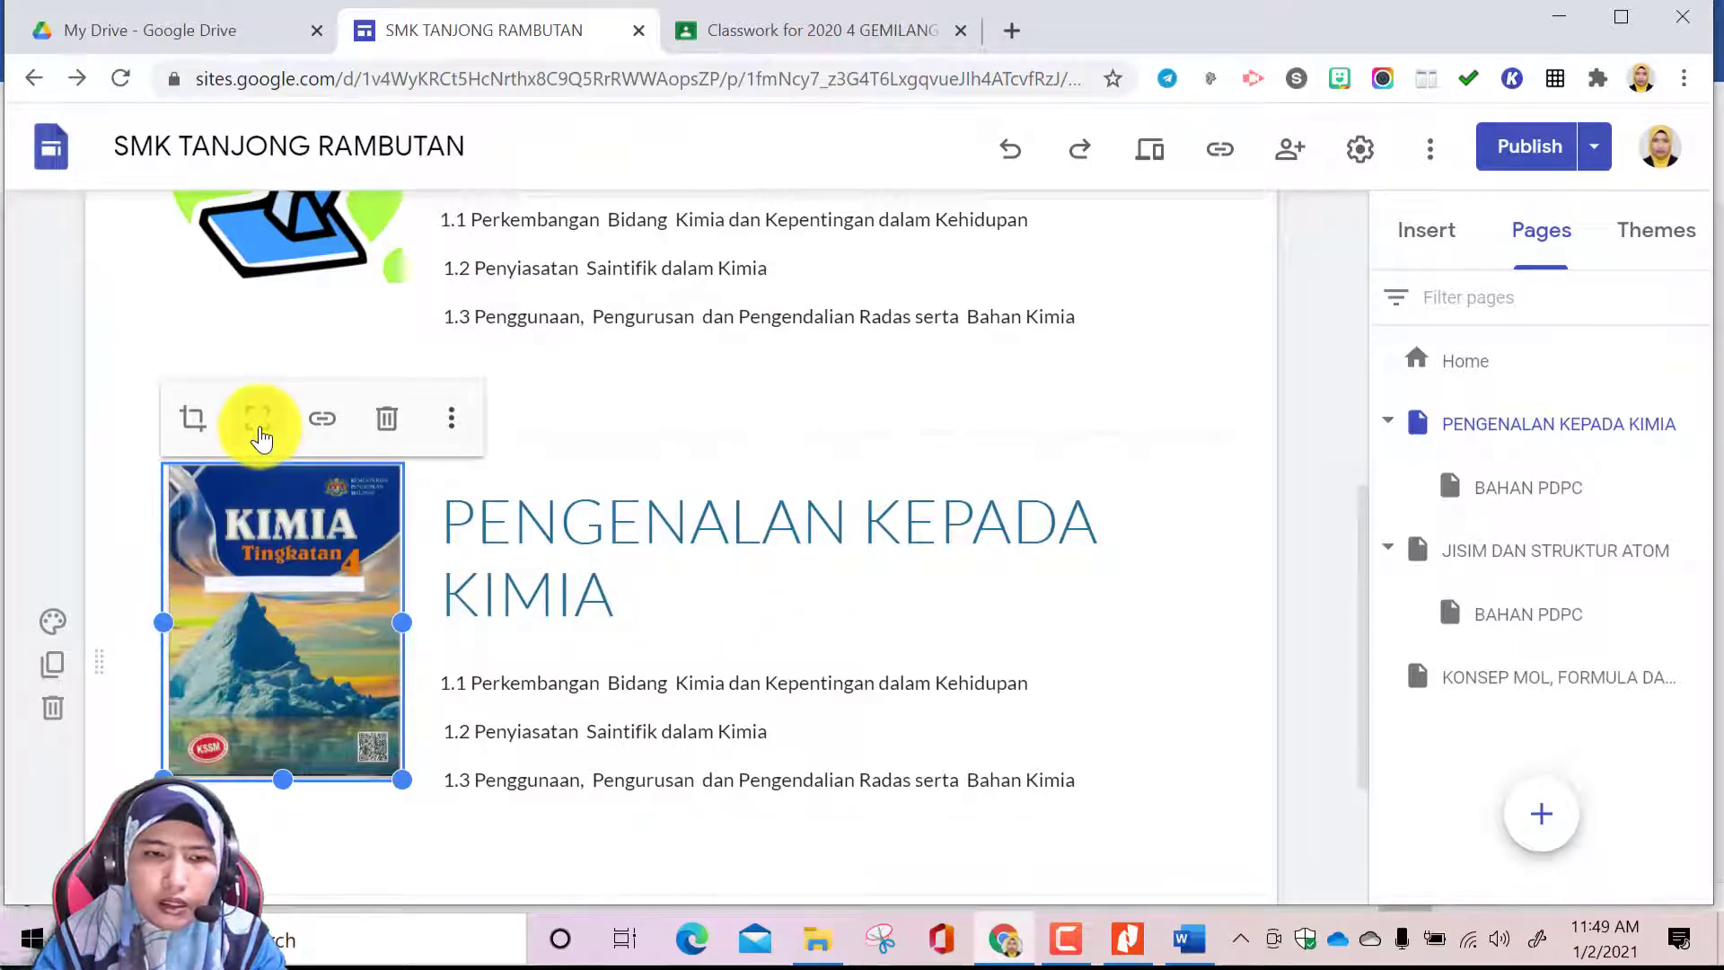
drag(164, 619, 143, 643)
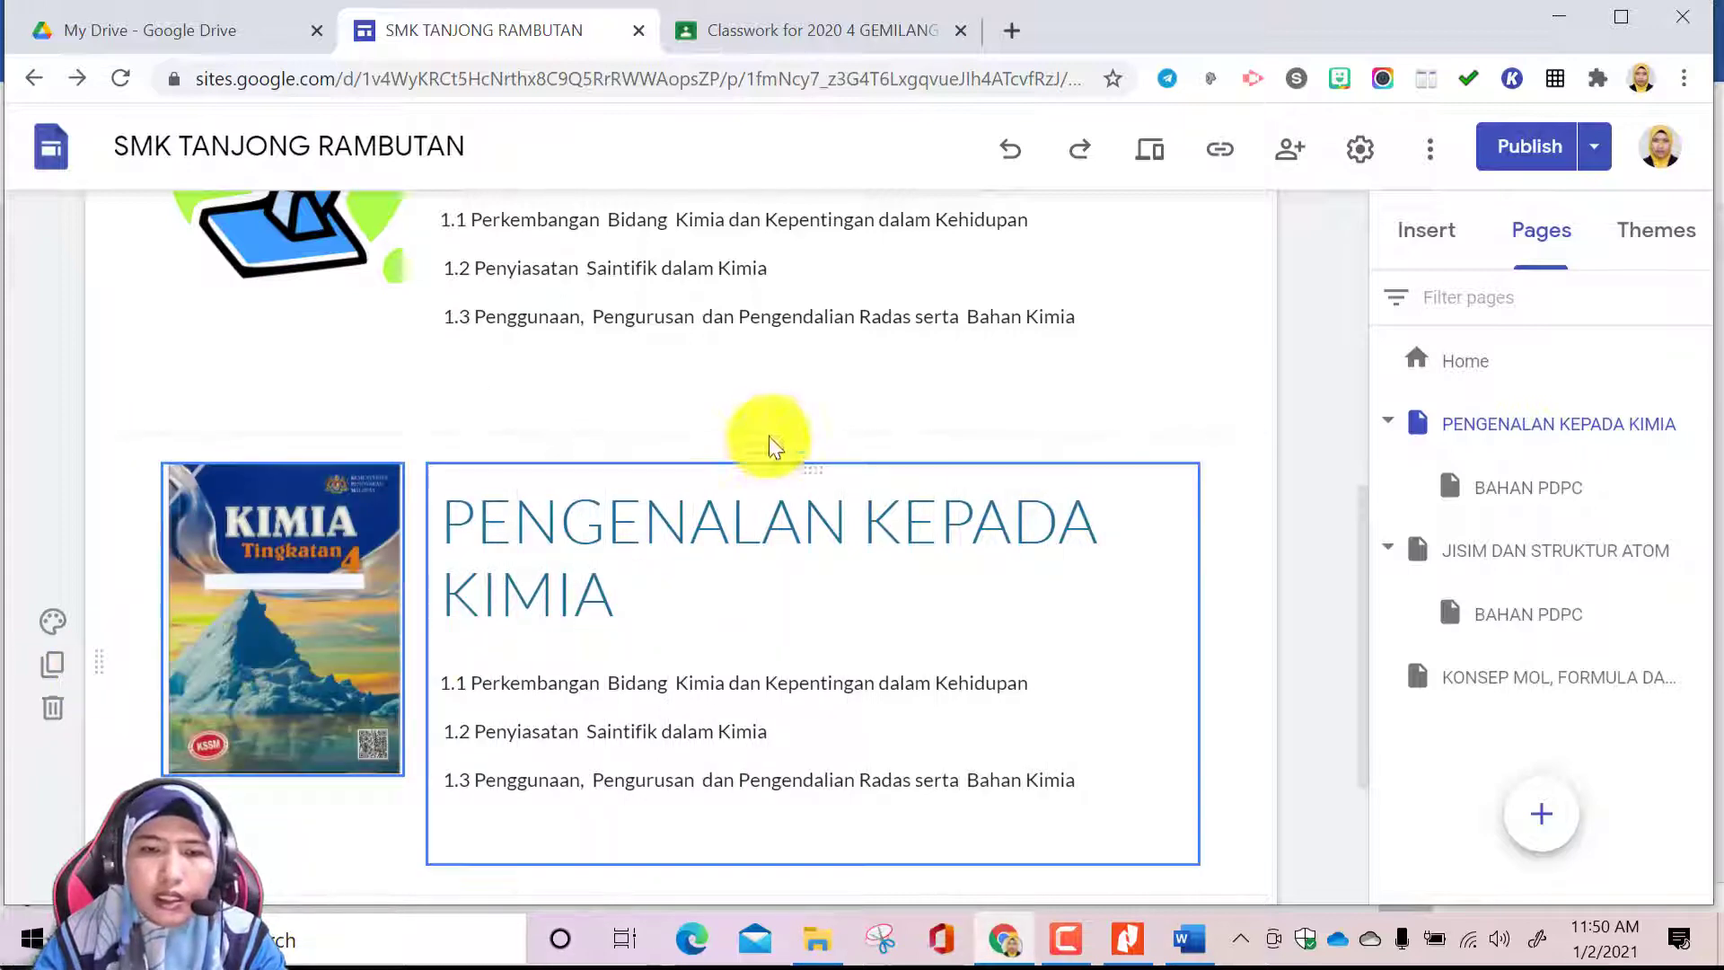
Retitle the section beside the Kimia textbook cover as MUAT TURUN TOPIK PENGENALAN KEPADA KIMIA
scroll(807, 664, up, 1)
scroll(738, 743, down, 1)
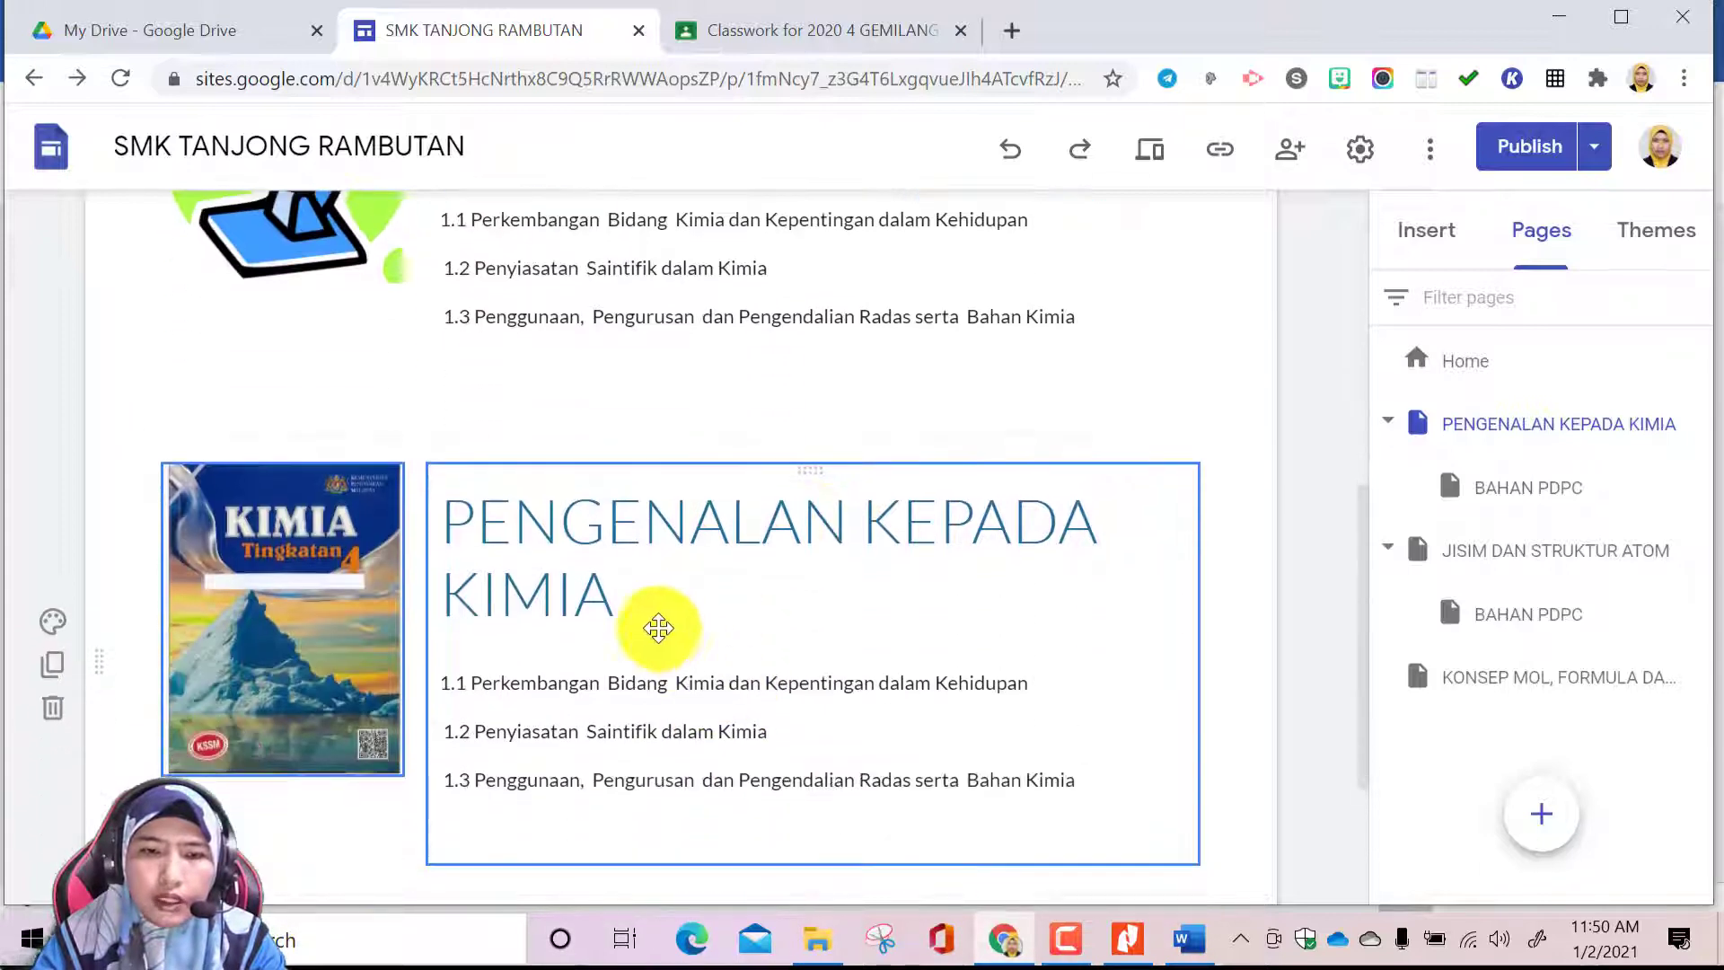
click(617, 600)
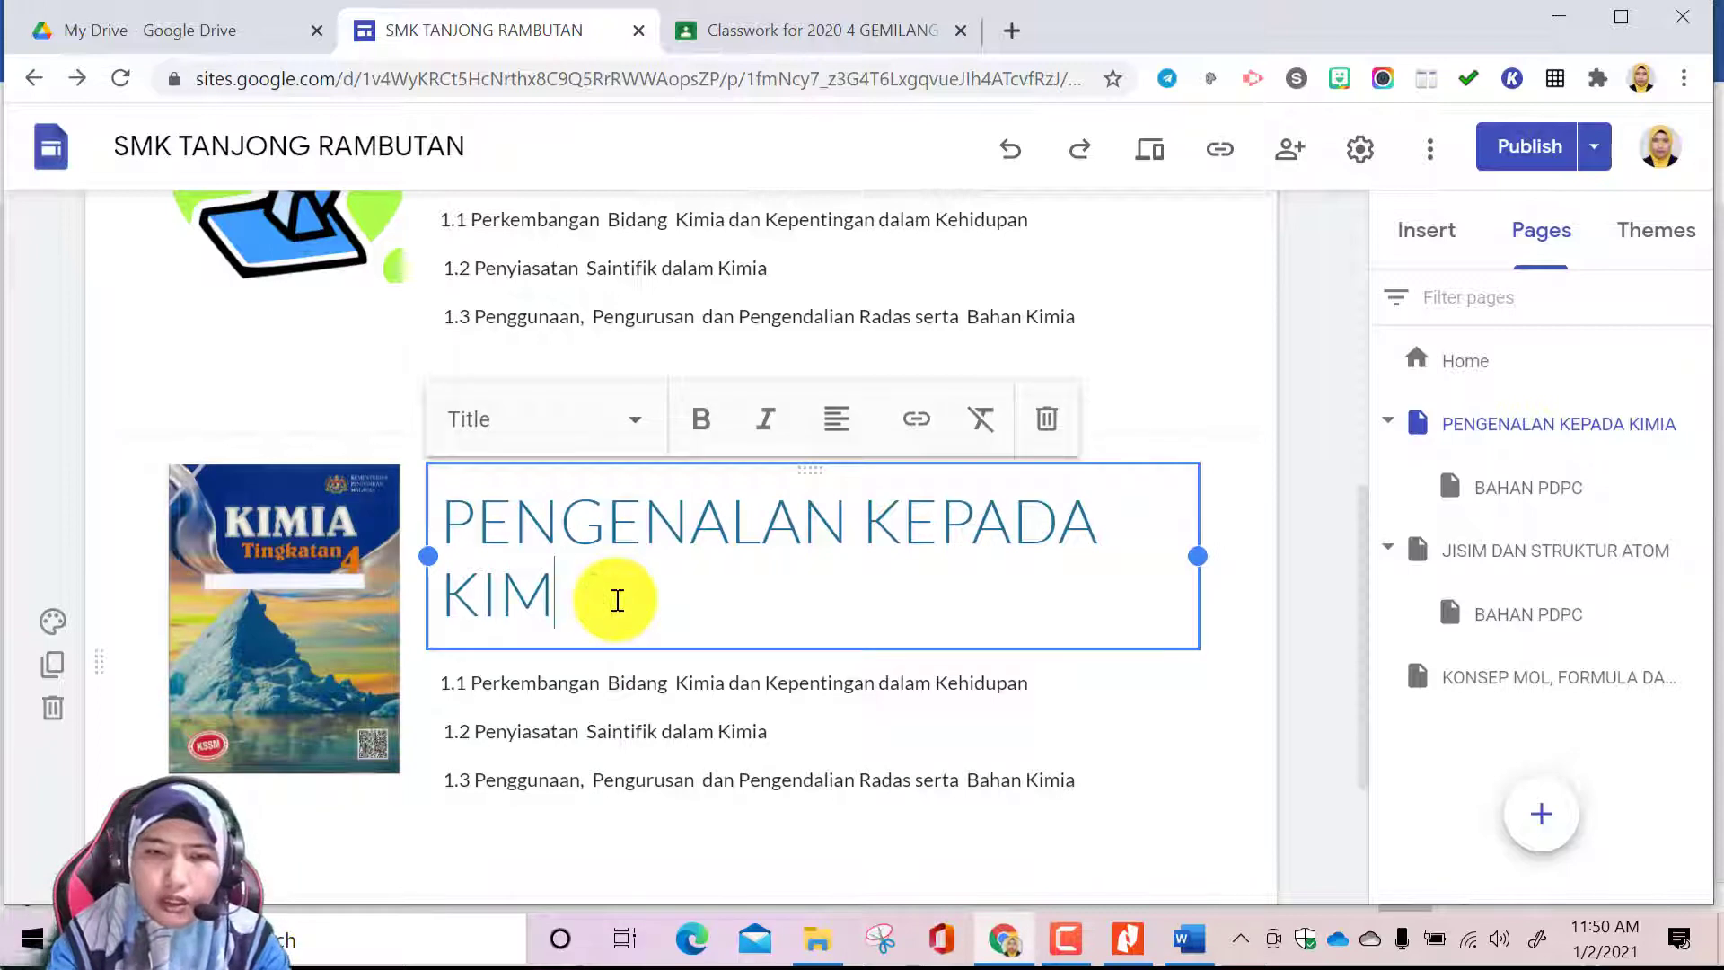
key(BackSpace)
key(BackSpace)
key(BackSpace)
key(BackSpace)
key(BackSpace)
key(BackSpace)
key(BackSpace)
key(BackSpace)
key(BackSpace)
key(BackSpace)
key(BackSpace)
key(BackSpace)
key(BackSpace)
key(BackSpace)
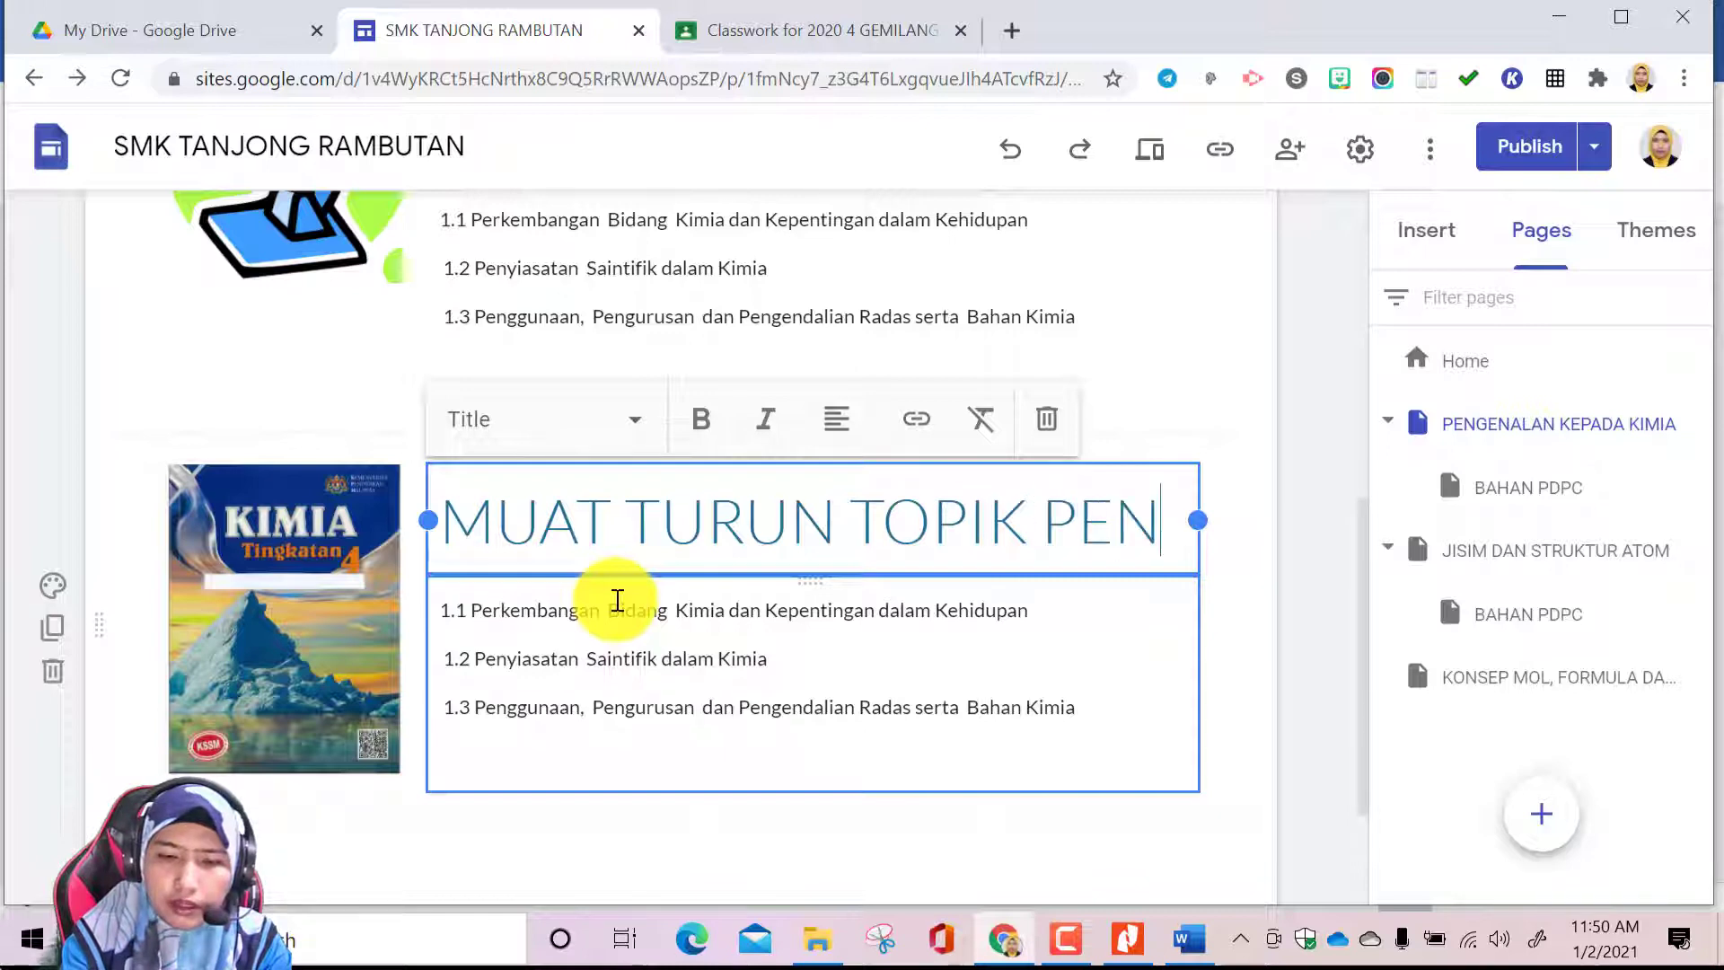
text(EG)
key(BackSpace)
key(BackSpace)
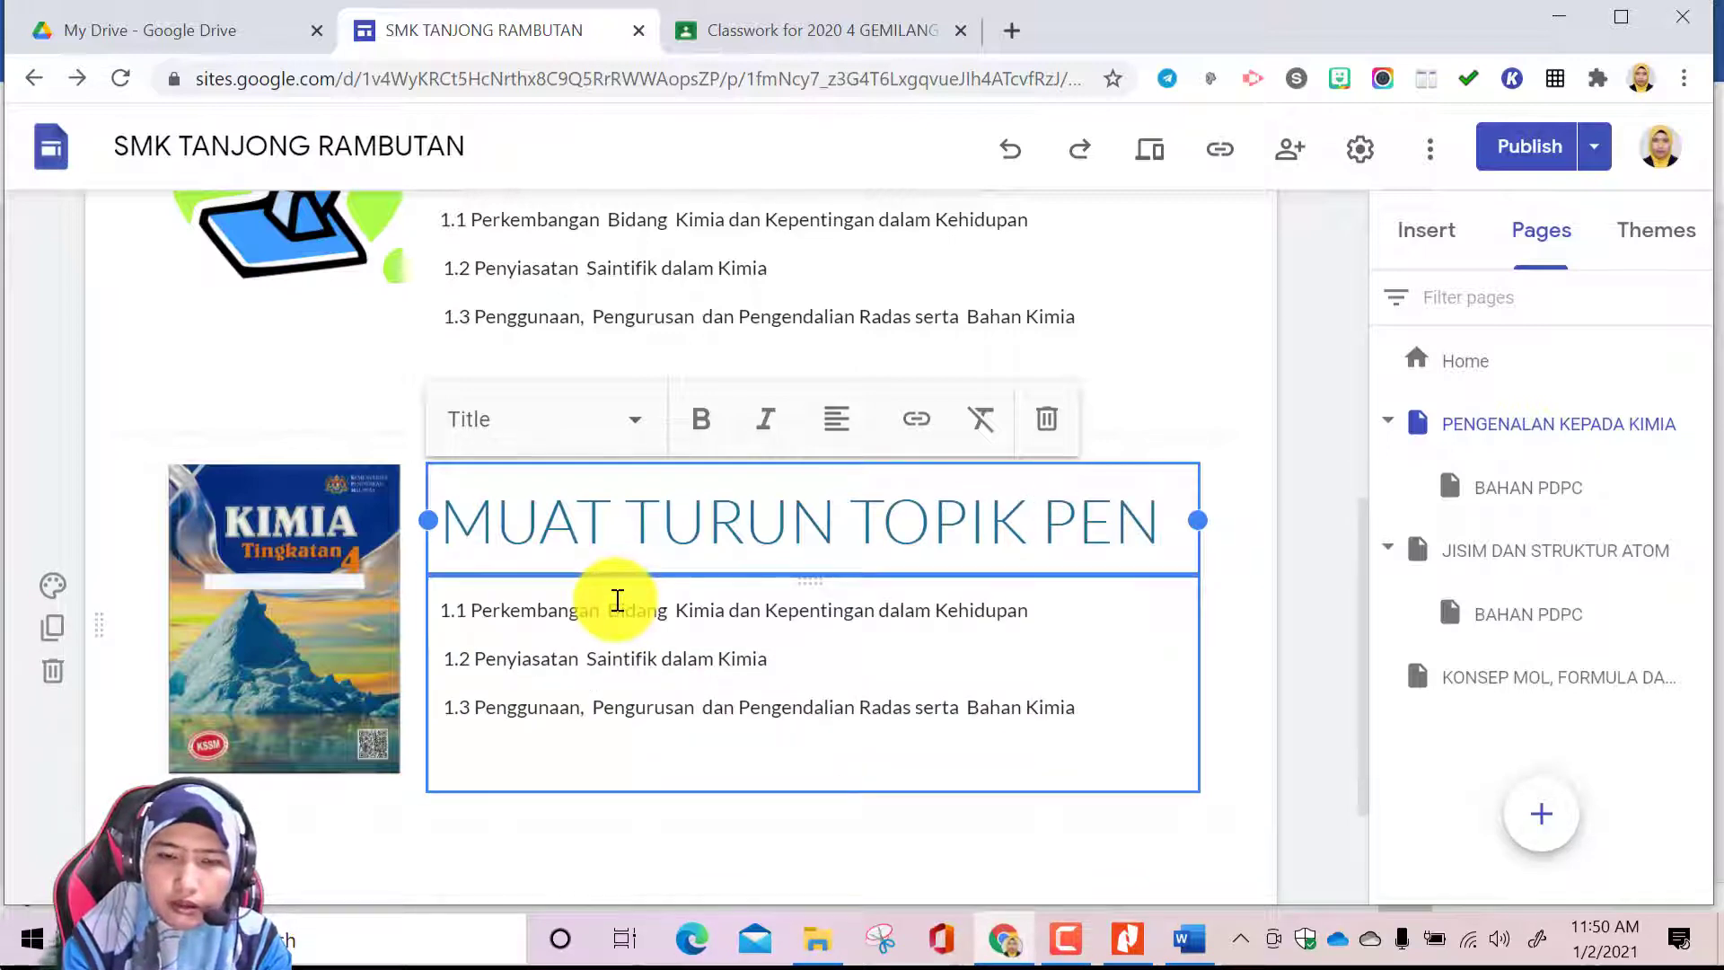
text(GENALAN KEPADA K)
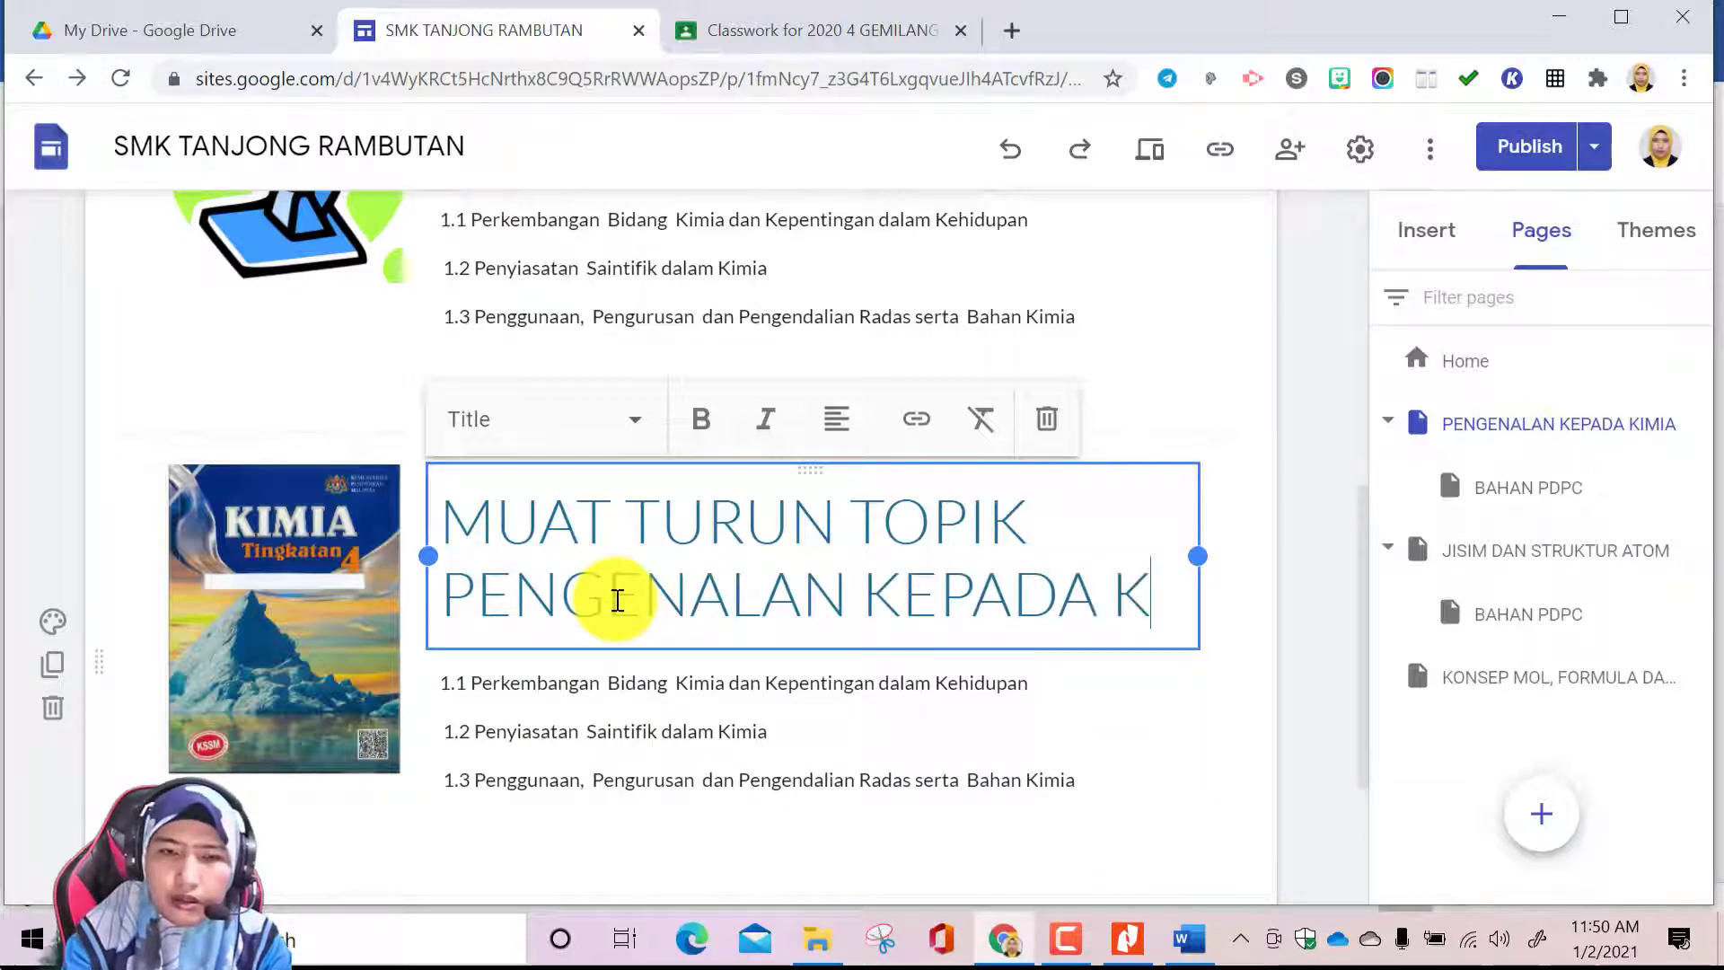
text(IMIA)
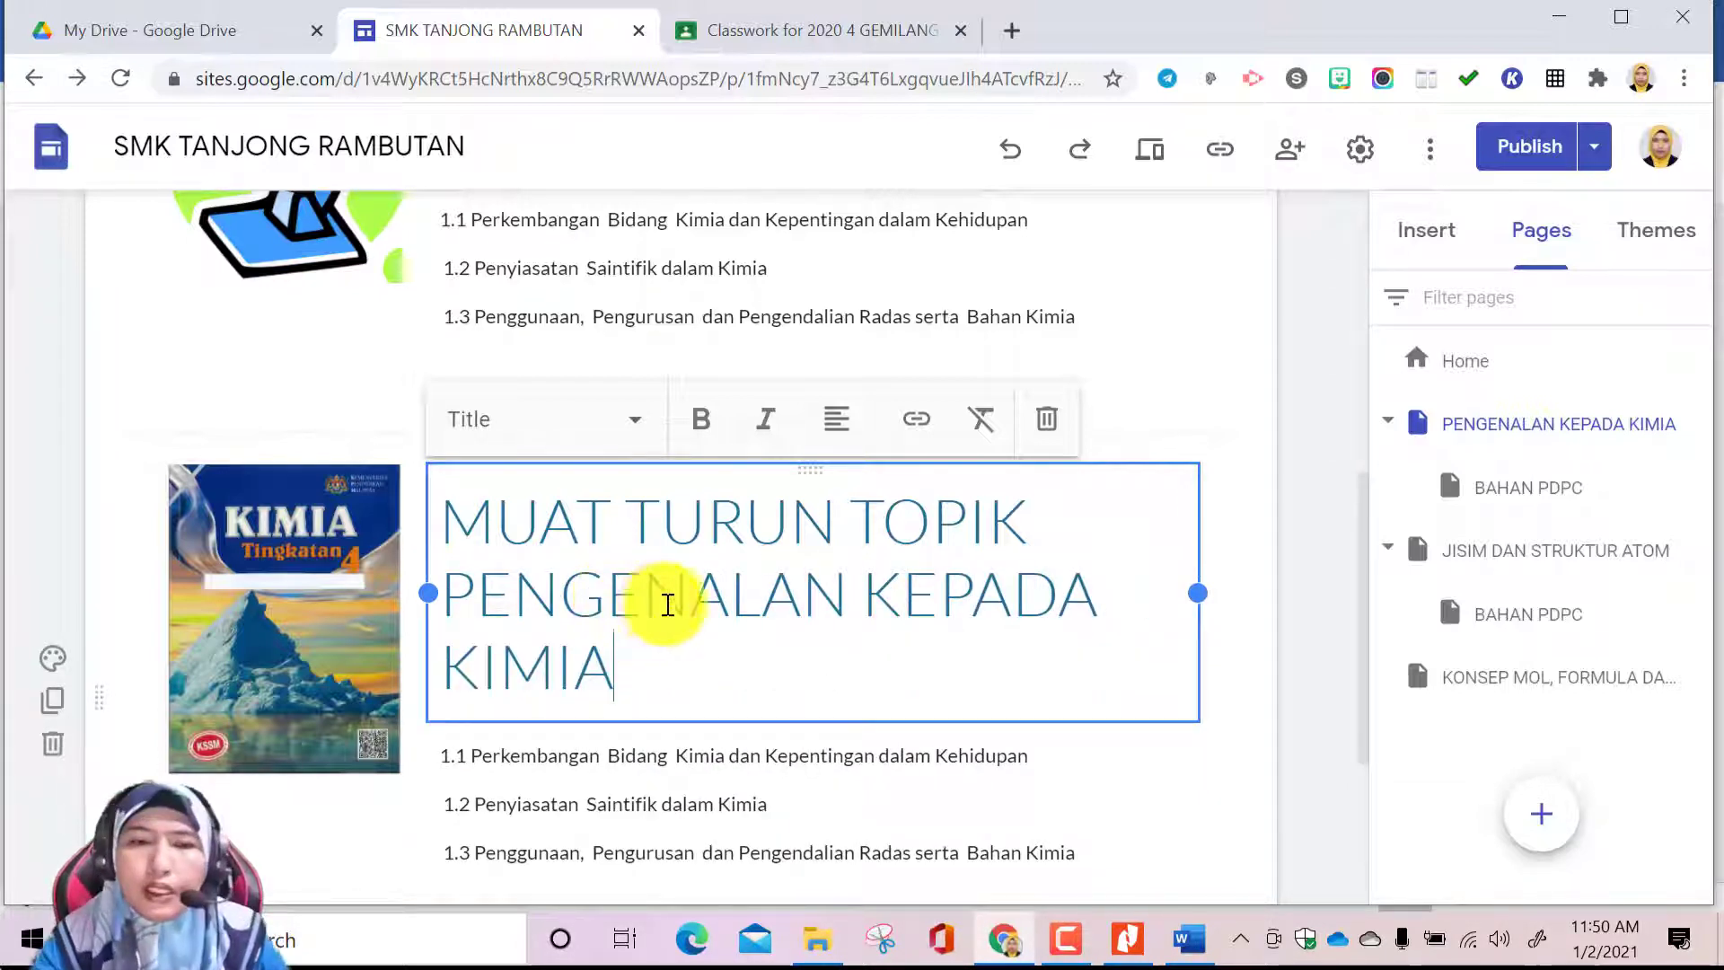
Remove the text box listing subtopics 1.1 to 1.3 beneath the new heading and bring up the insertable elements
scroll(943, 745, down, 1)
click(1028, 643)
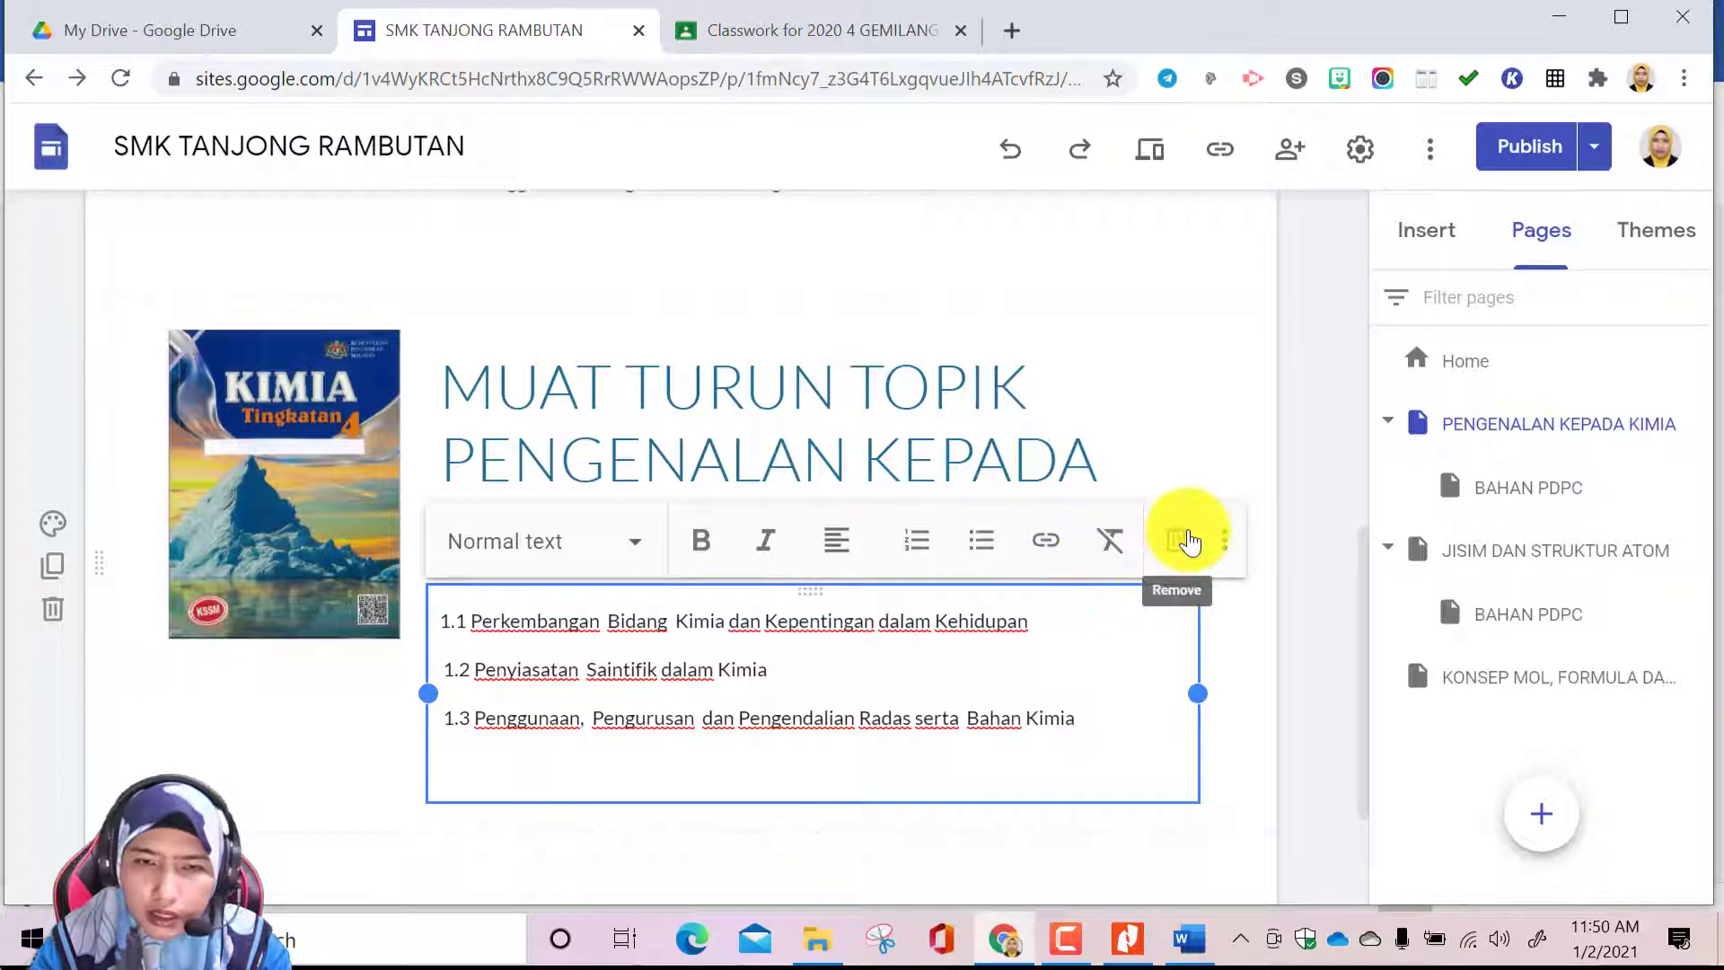
click(1180, 540)
click(733, 546)
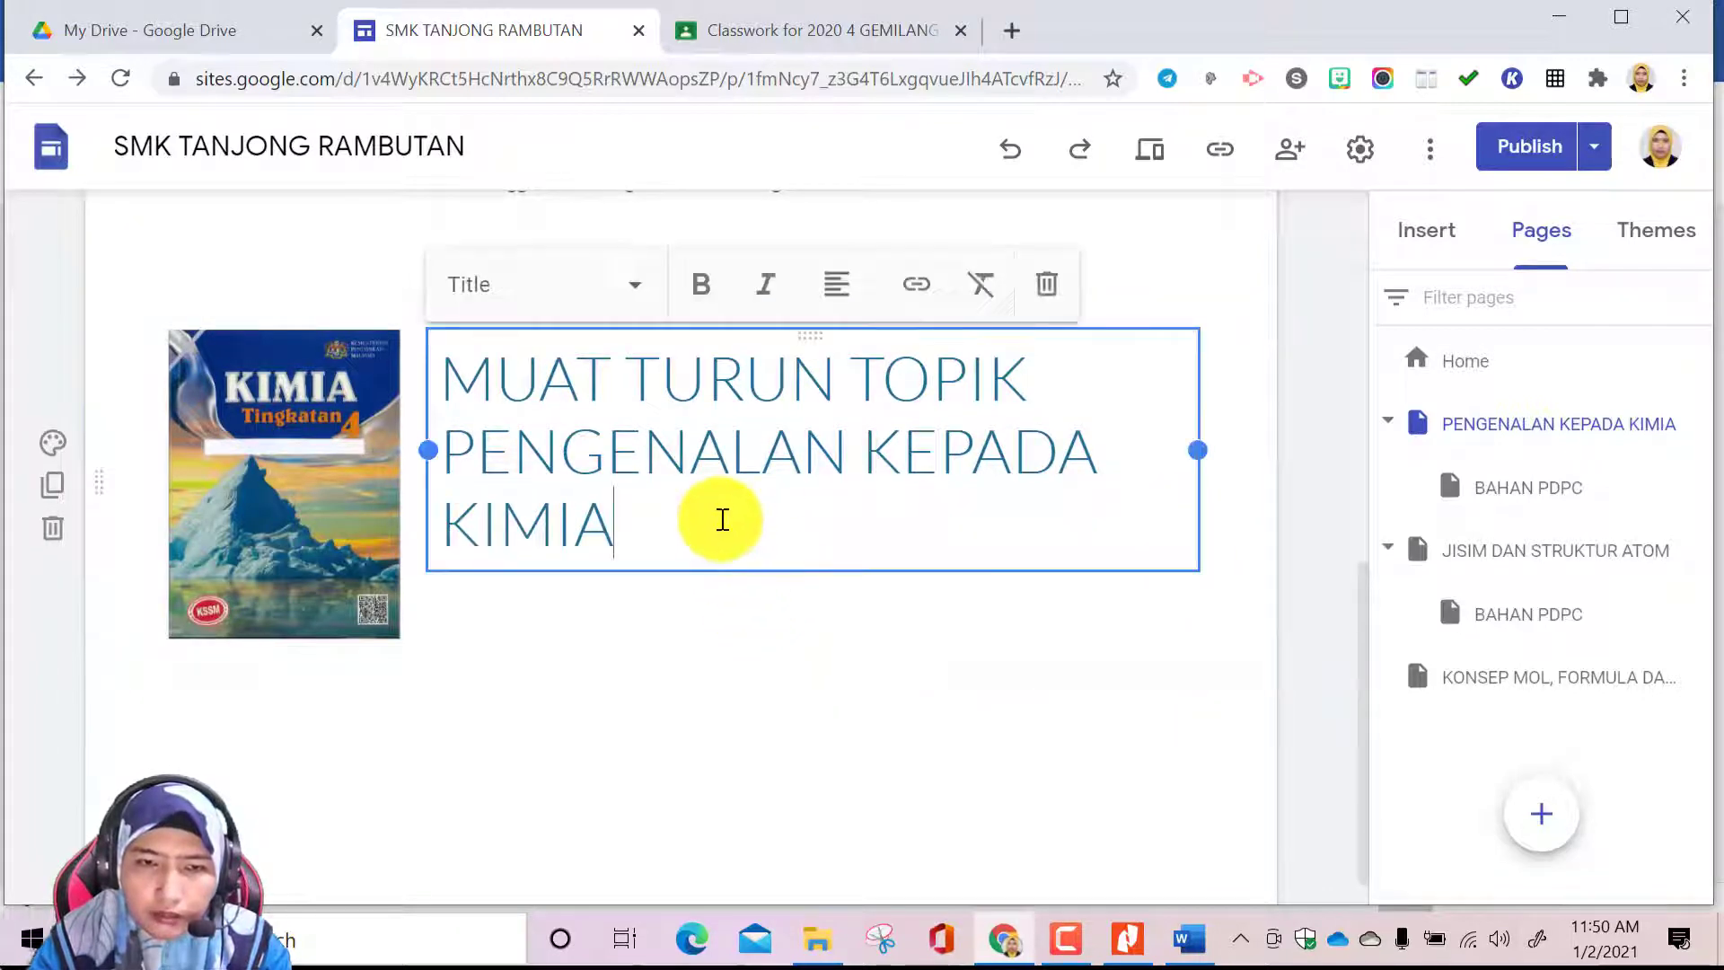
click(614, 603)
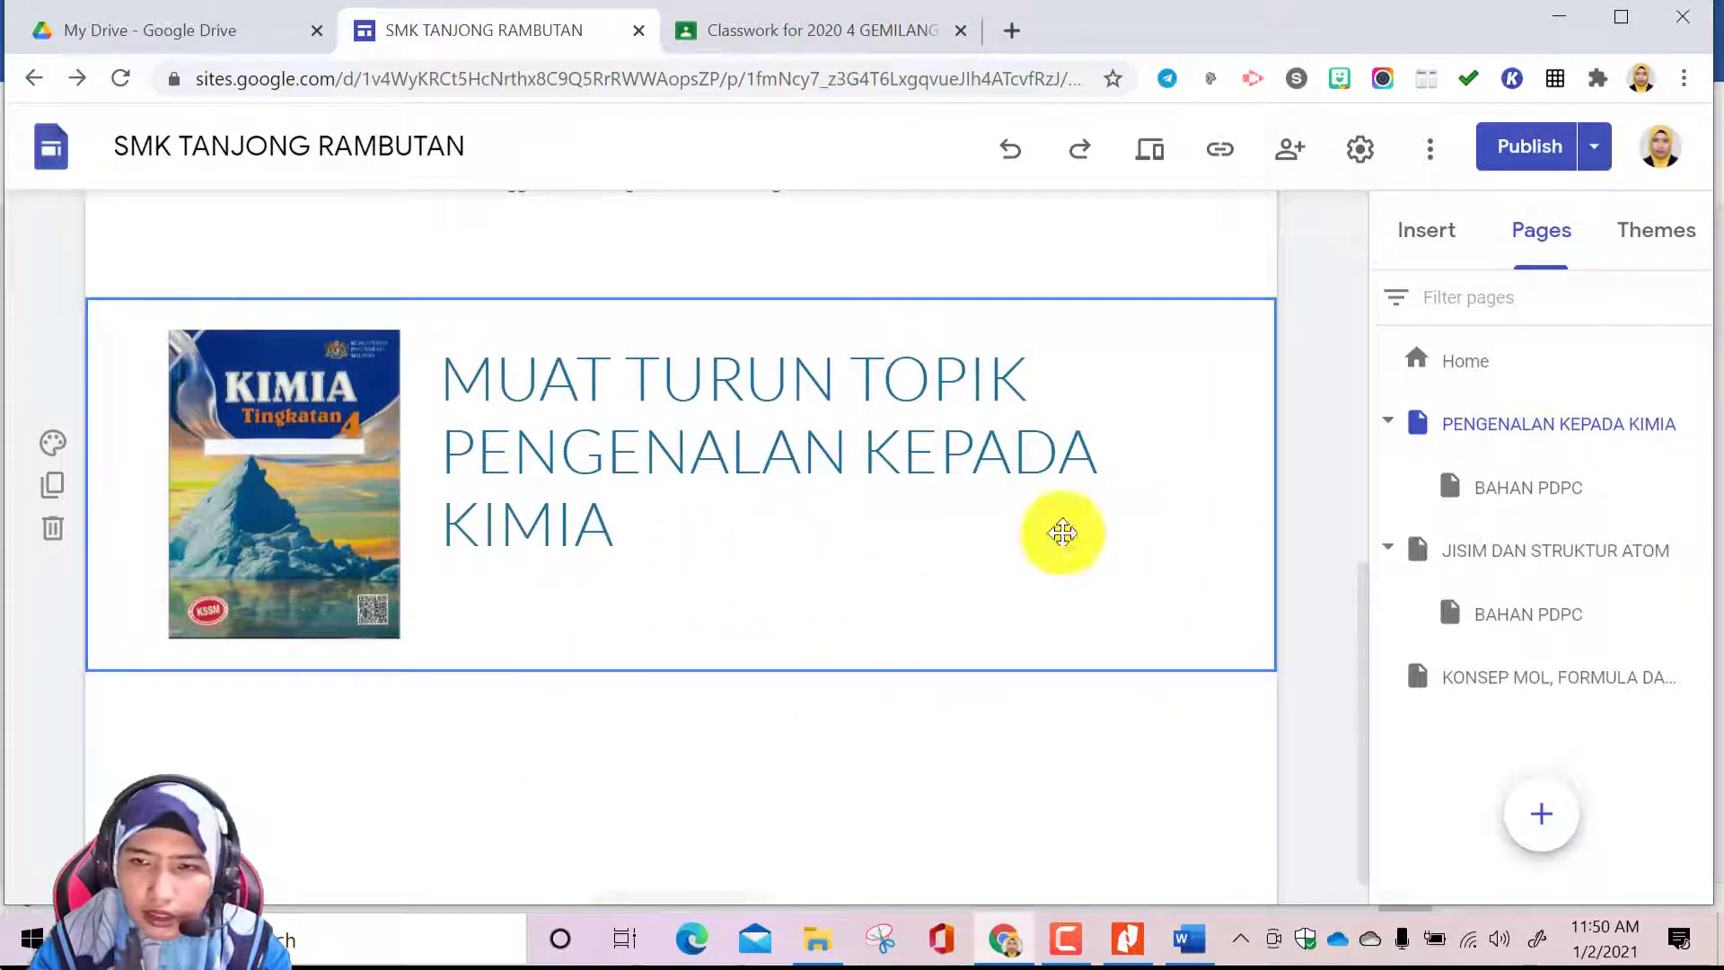
click(1429, 231)
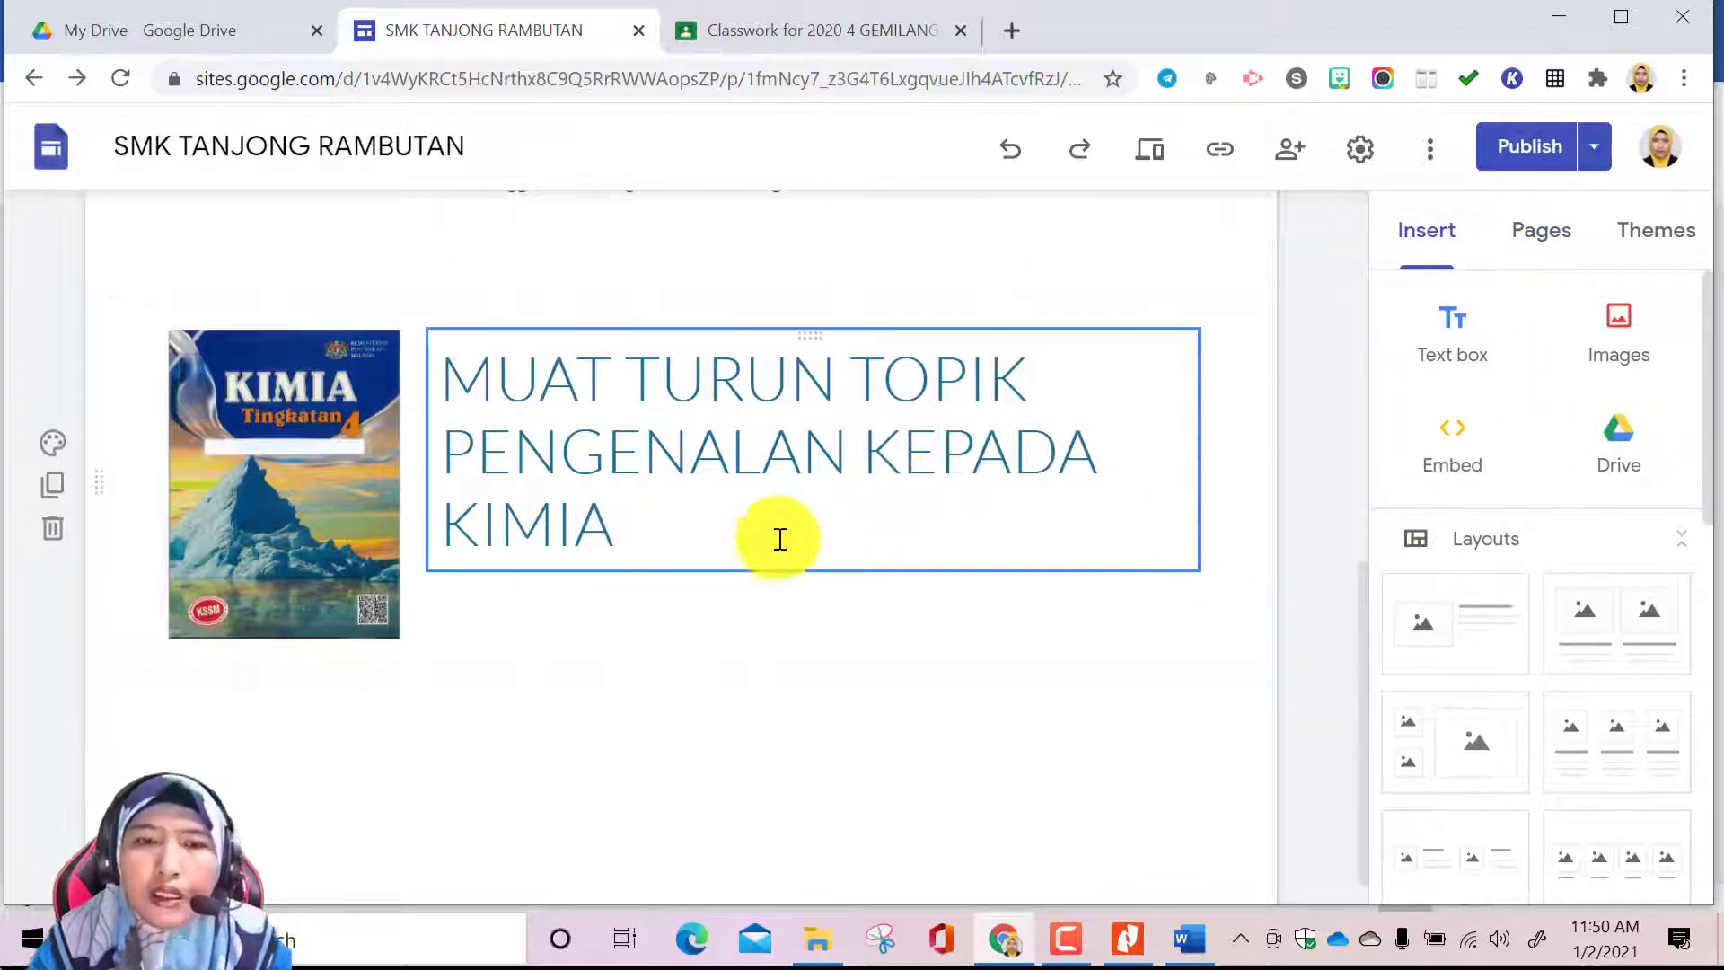
Switch to the Buku Teks Kimia KSSM Ting. 4 PDF in Nitro Pro and locate the first and last pages of chapter 1, Pengenalan kepada Kimia
click(1127, 939)
scroll(1030, 486, down, 20)
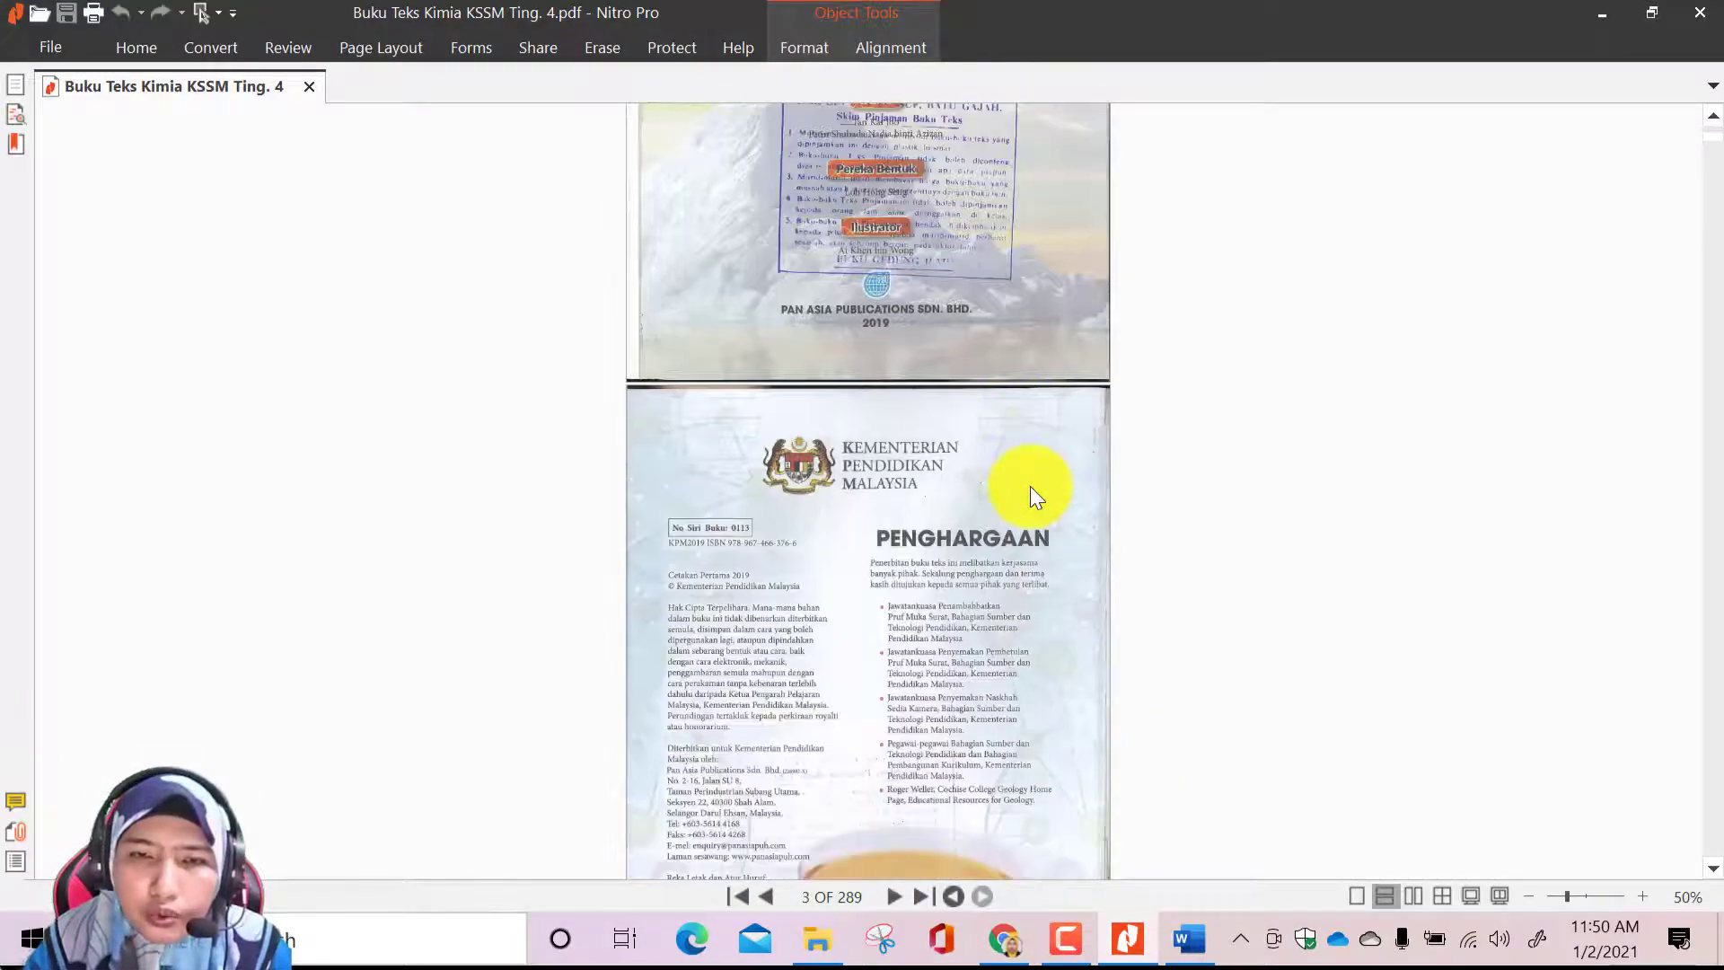
scroll(1069, 530, down, 3)
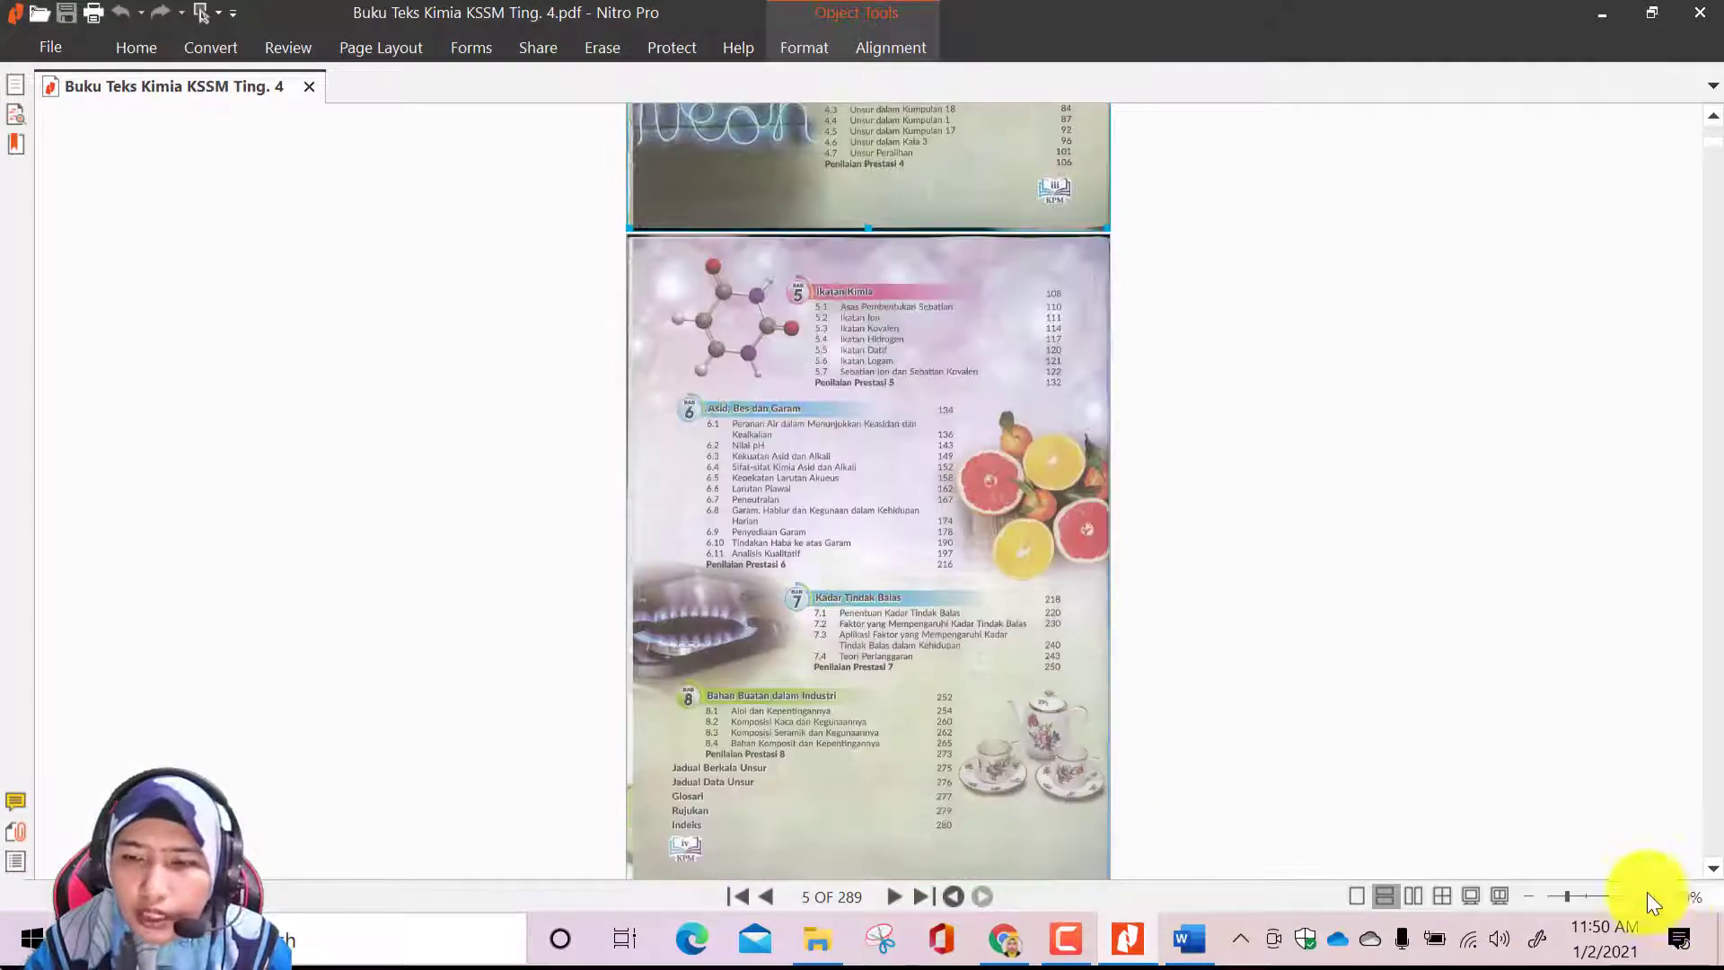
scroll(1187, 467, down, 10)
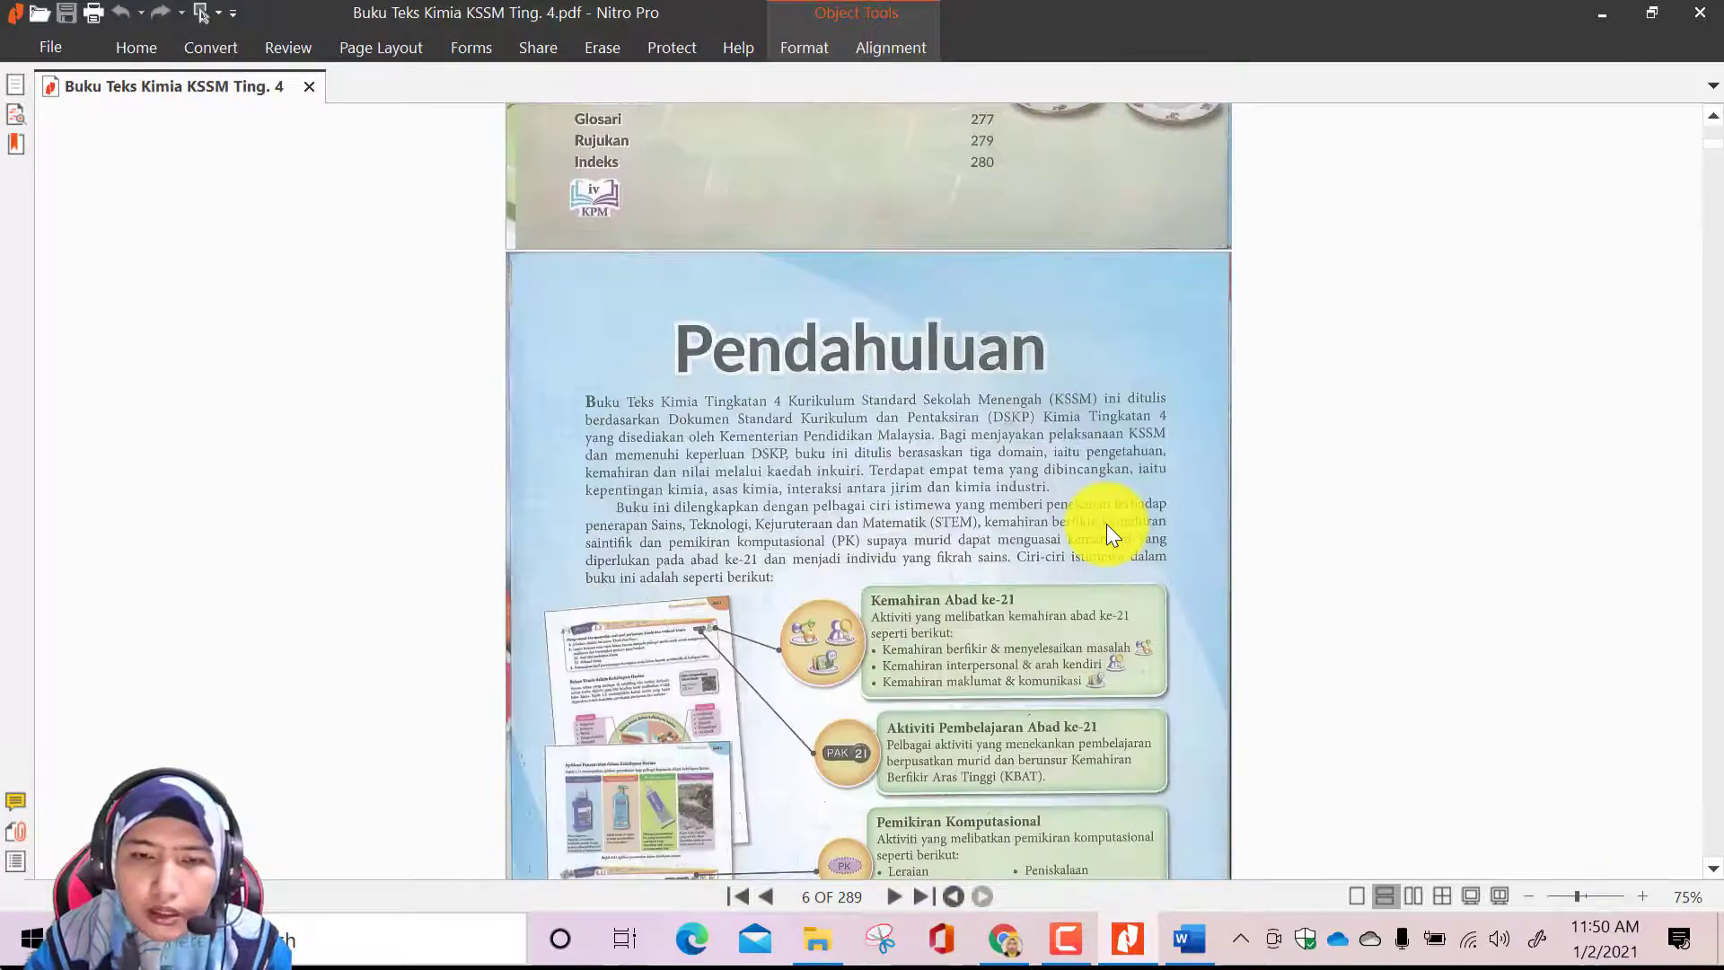
scroll(1106, 524, down, 15)
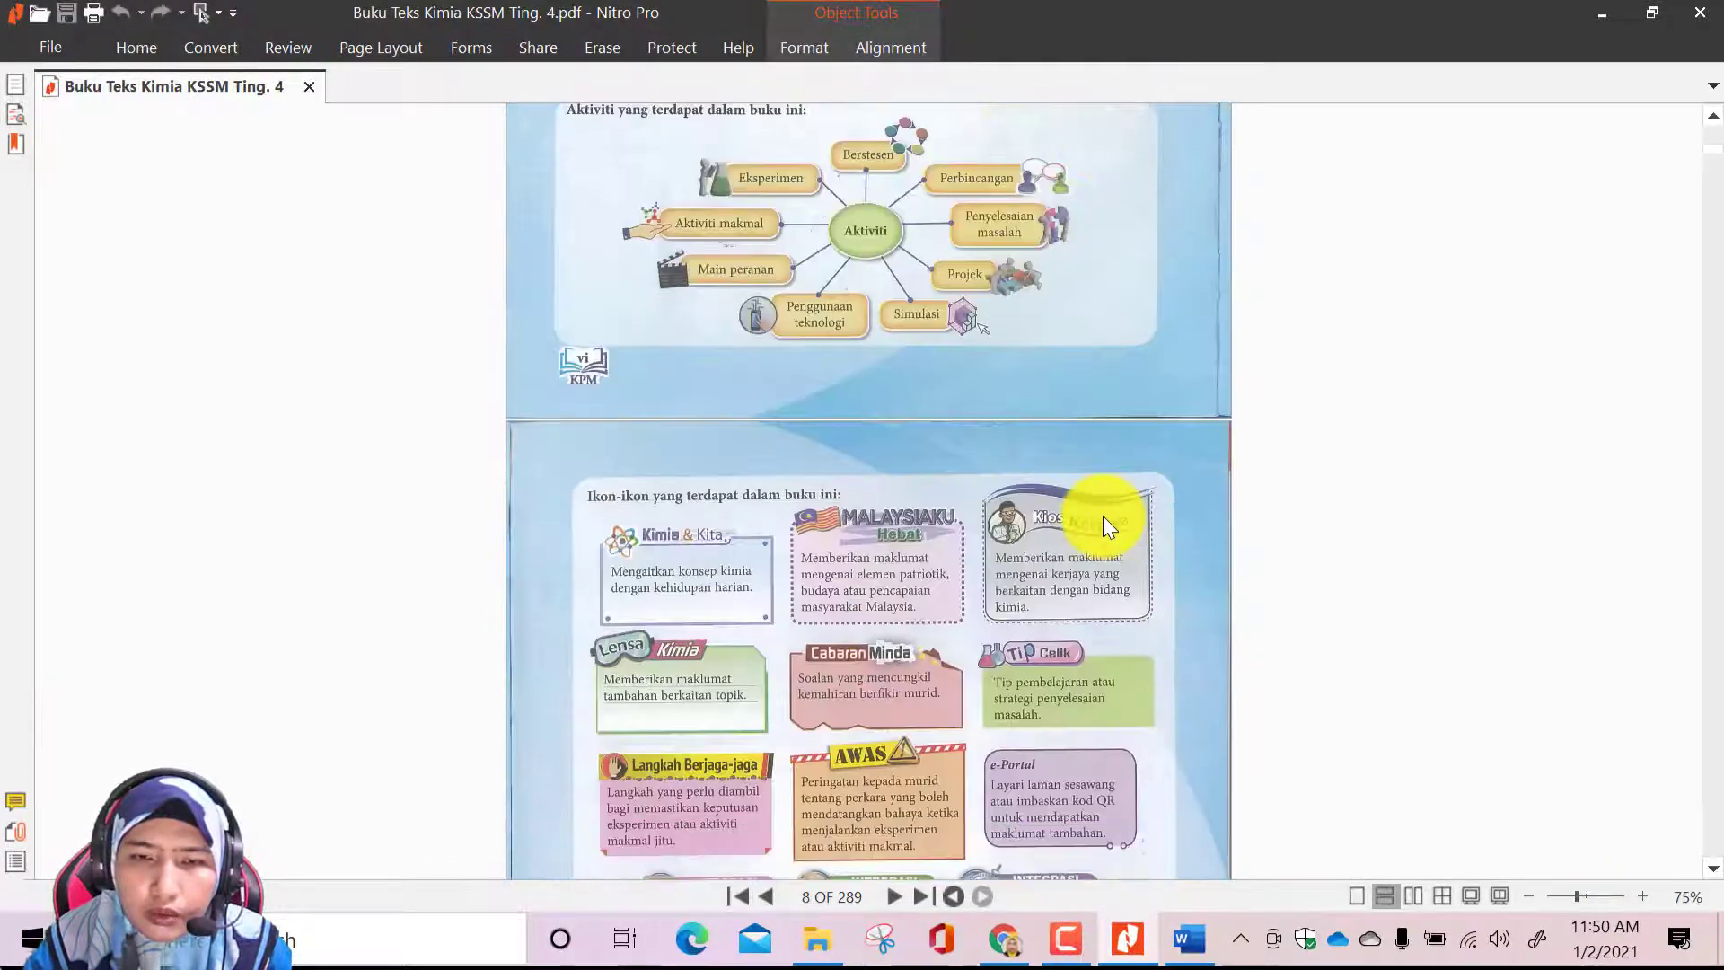
scroll(1102, 515, down, 15)
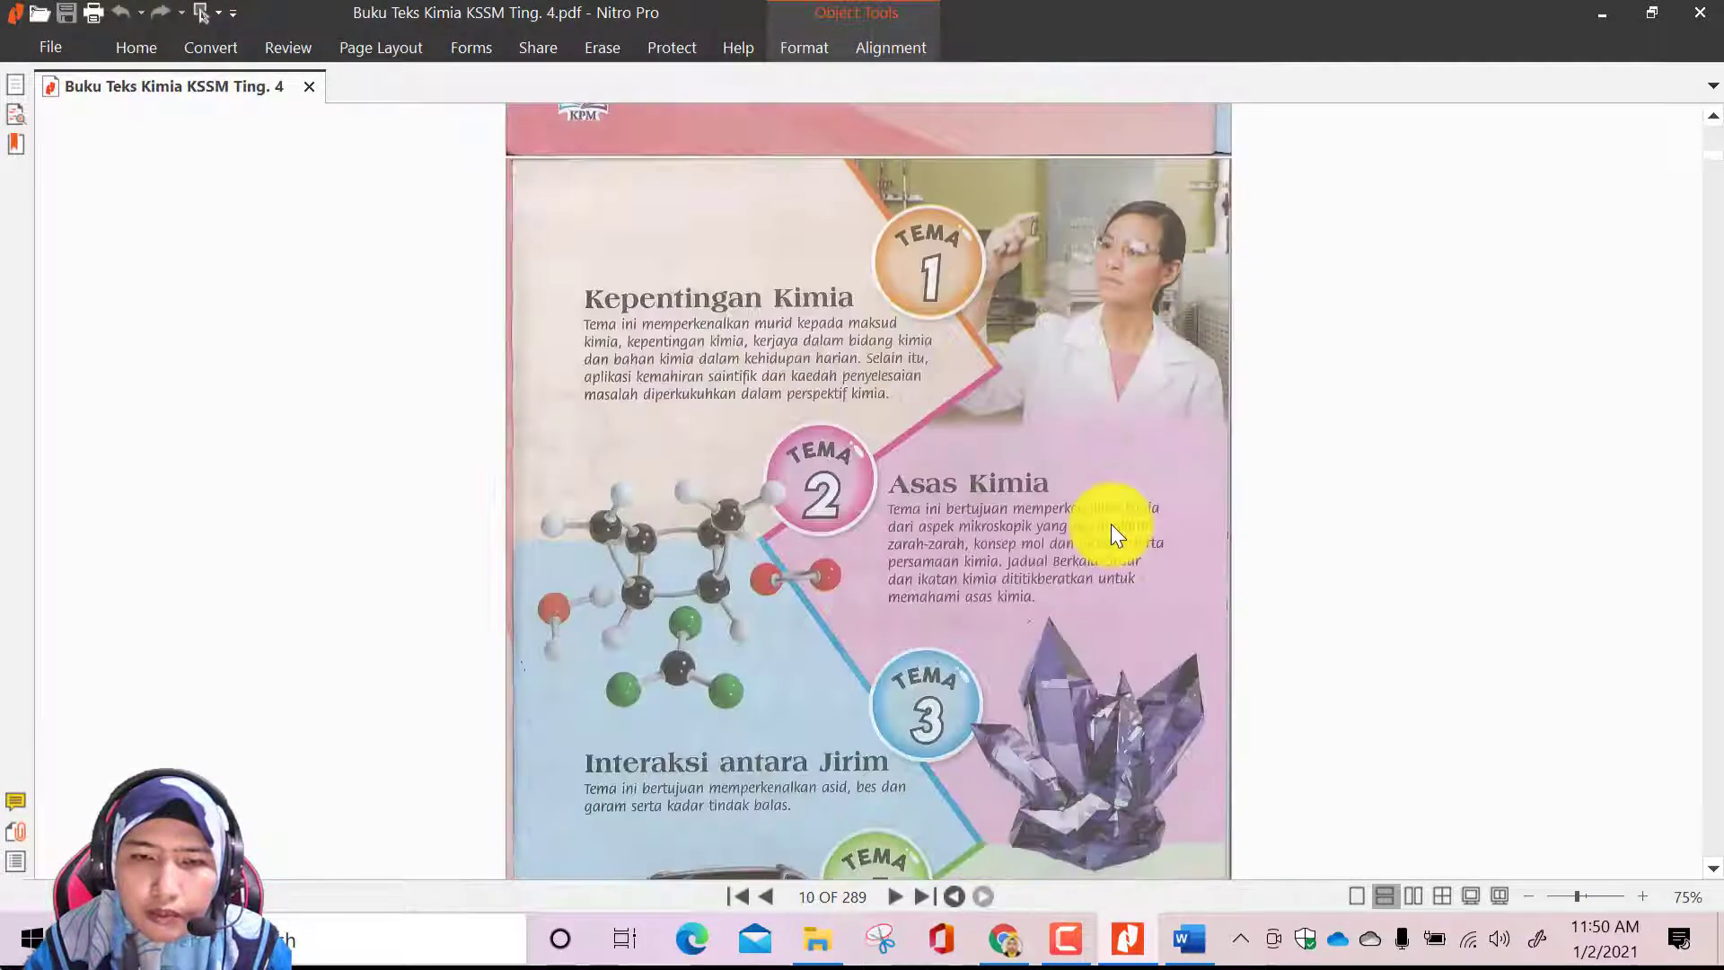
scroll(1115, 513, up, 5)
scroll(1115, 514, down, 3)
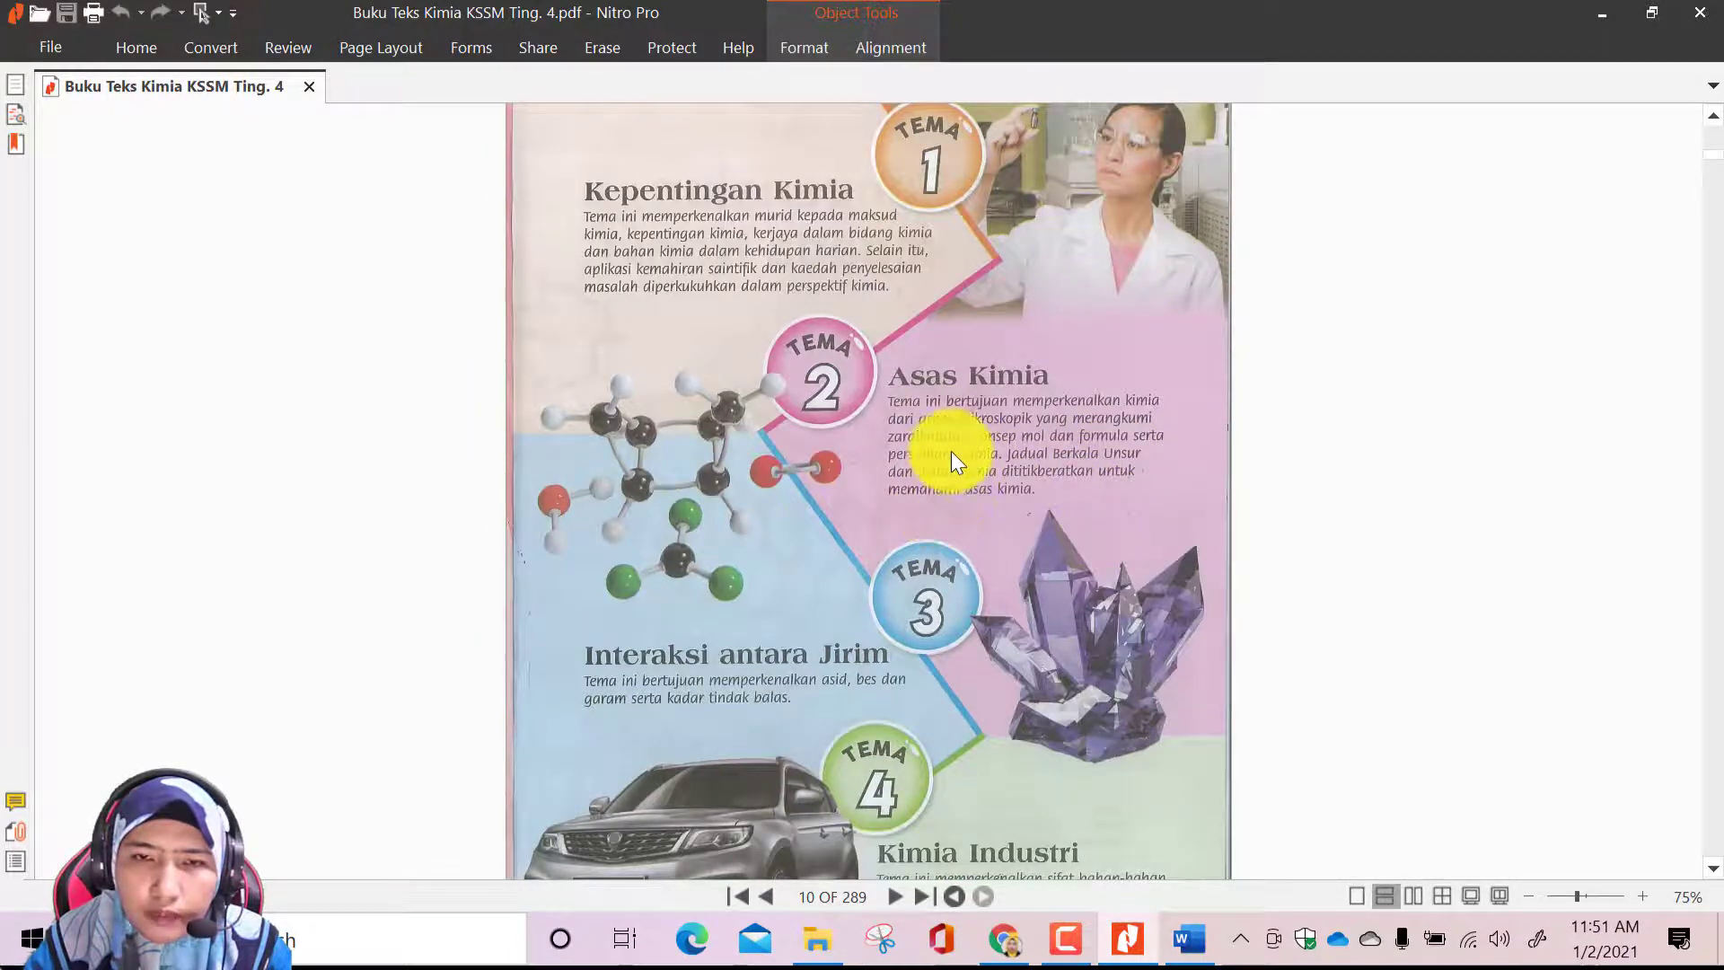
scroll(952, 453, down, 1)
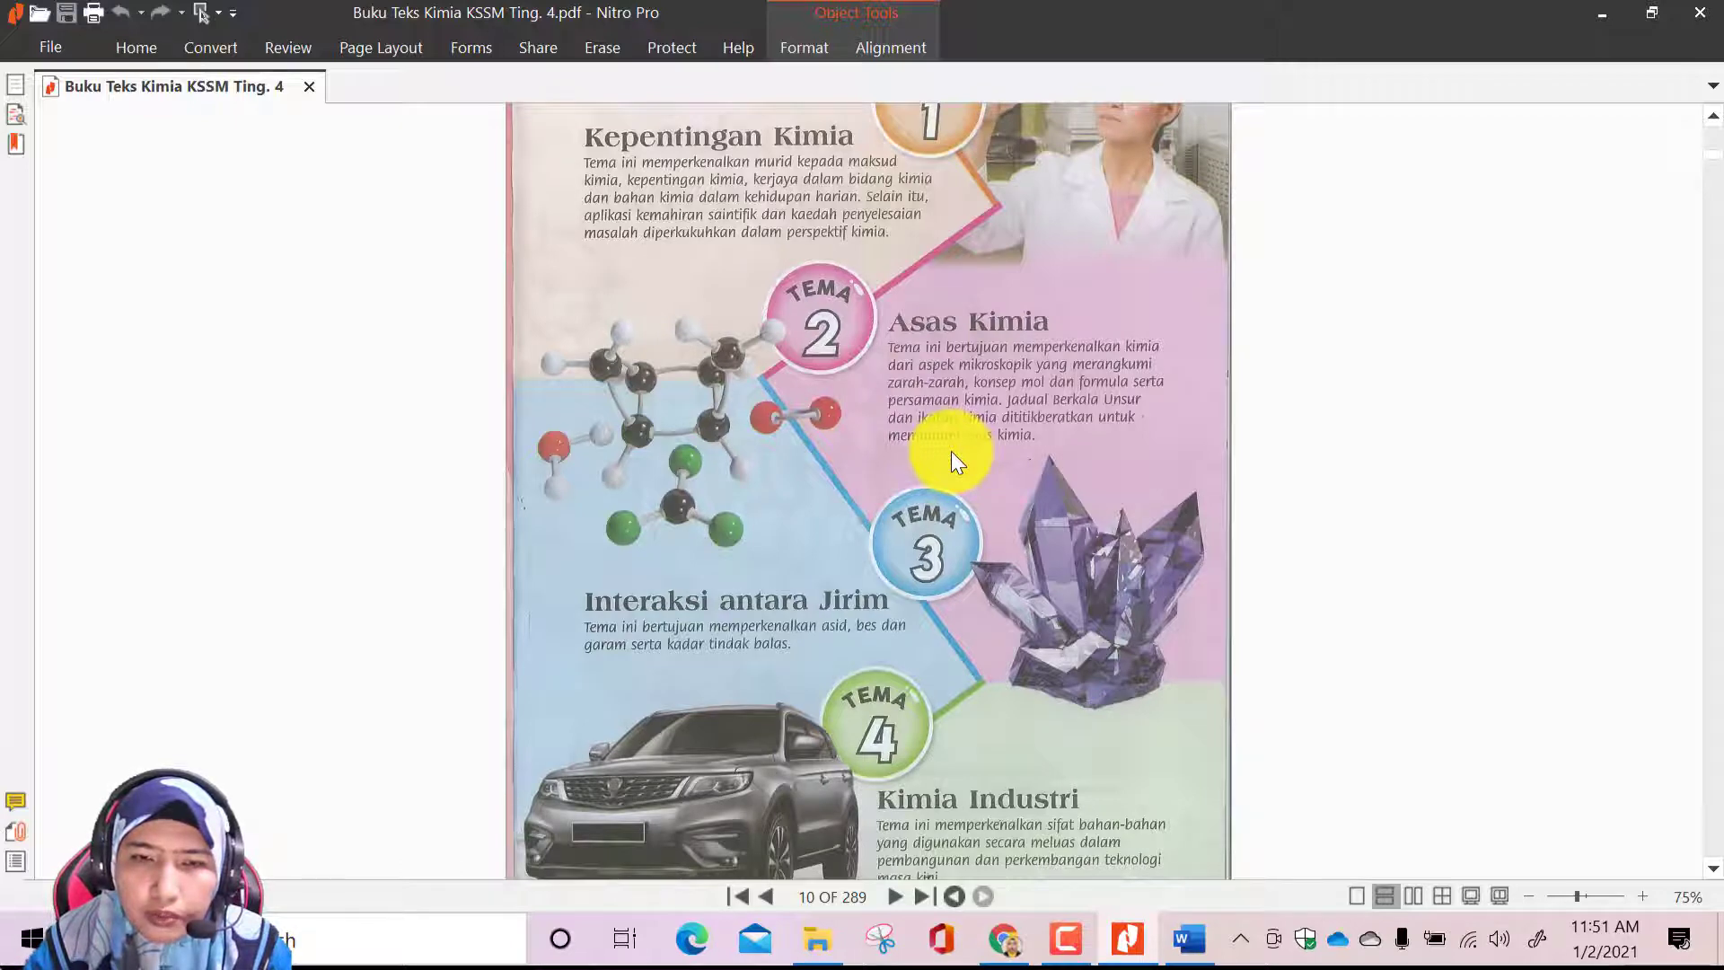
scroll(951, 450, down, 5)
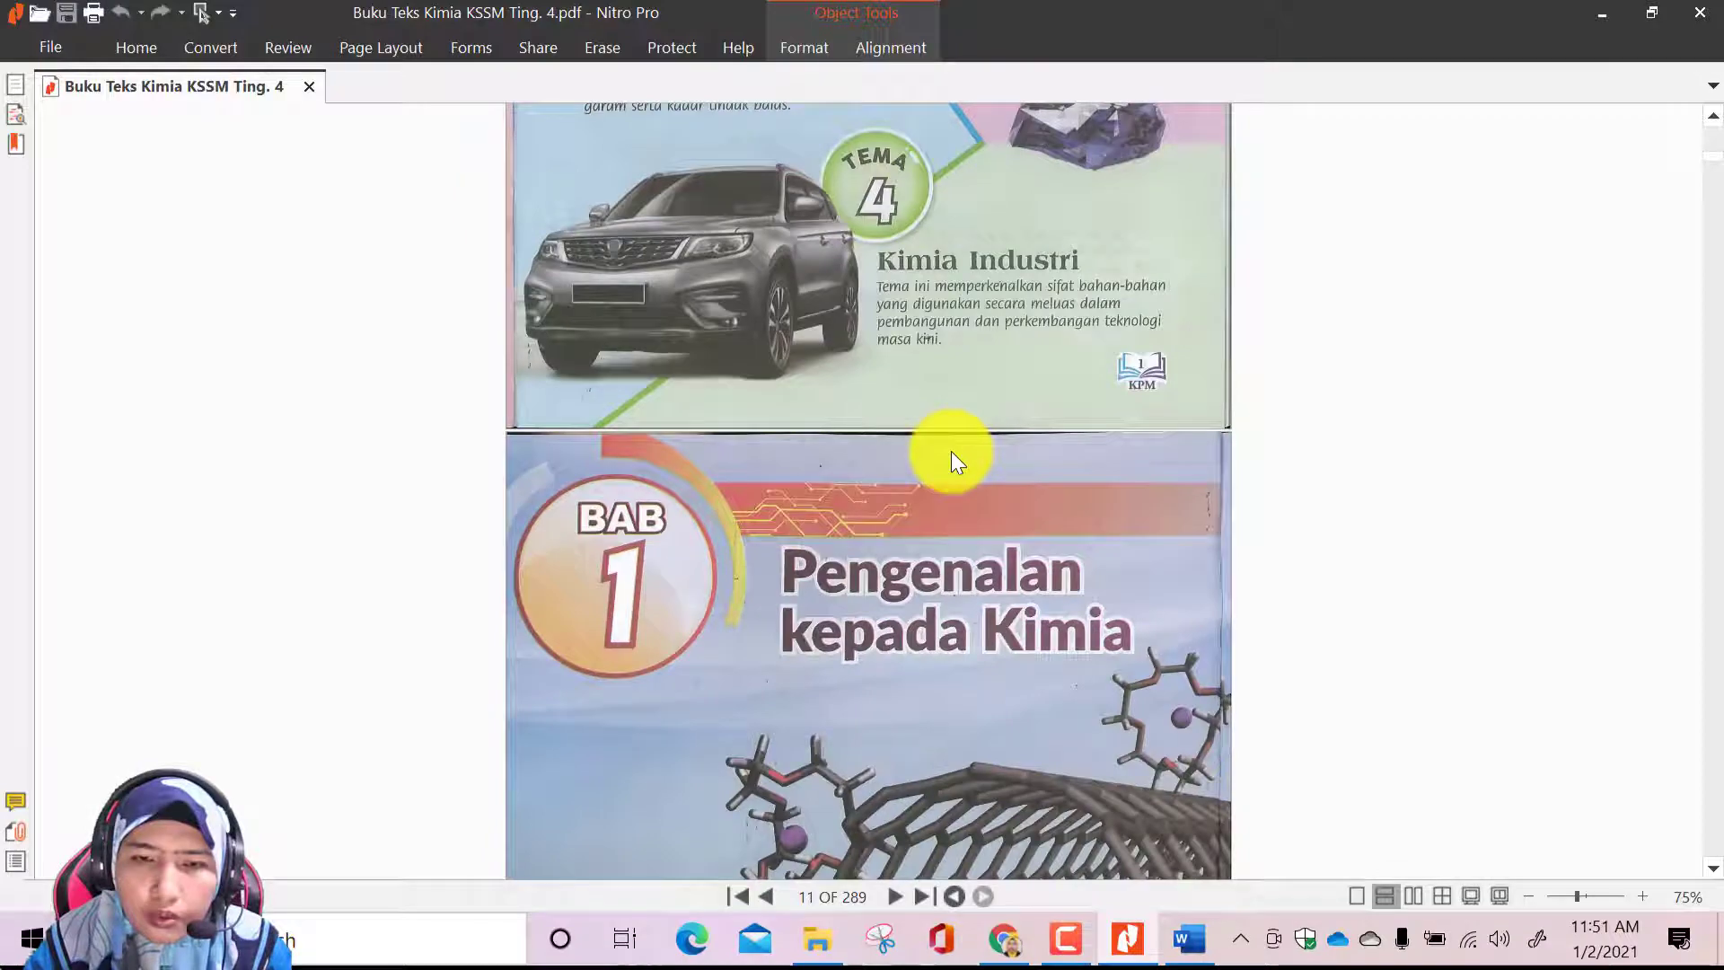
scroll(950, 451, down, 4)
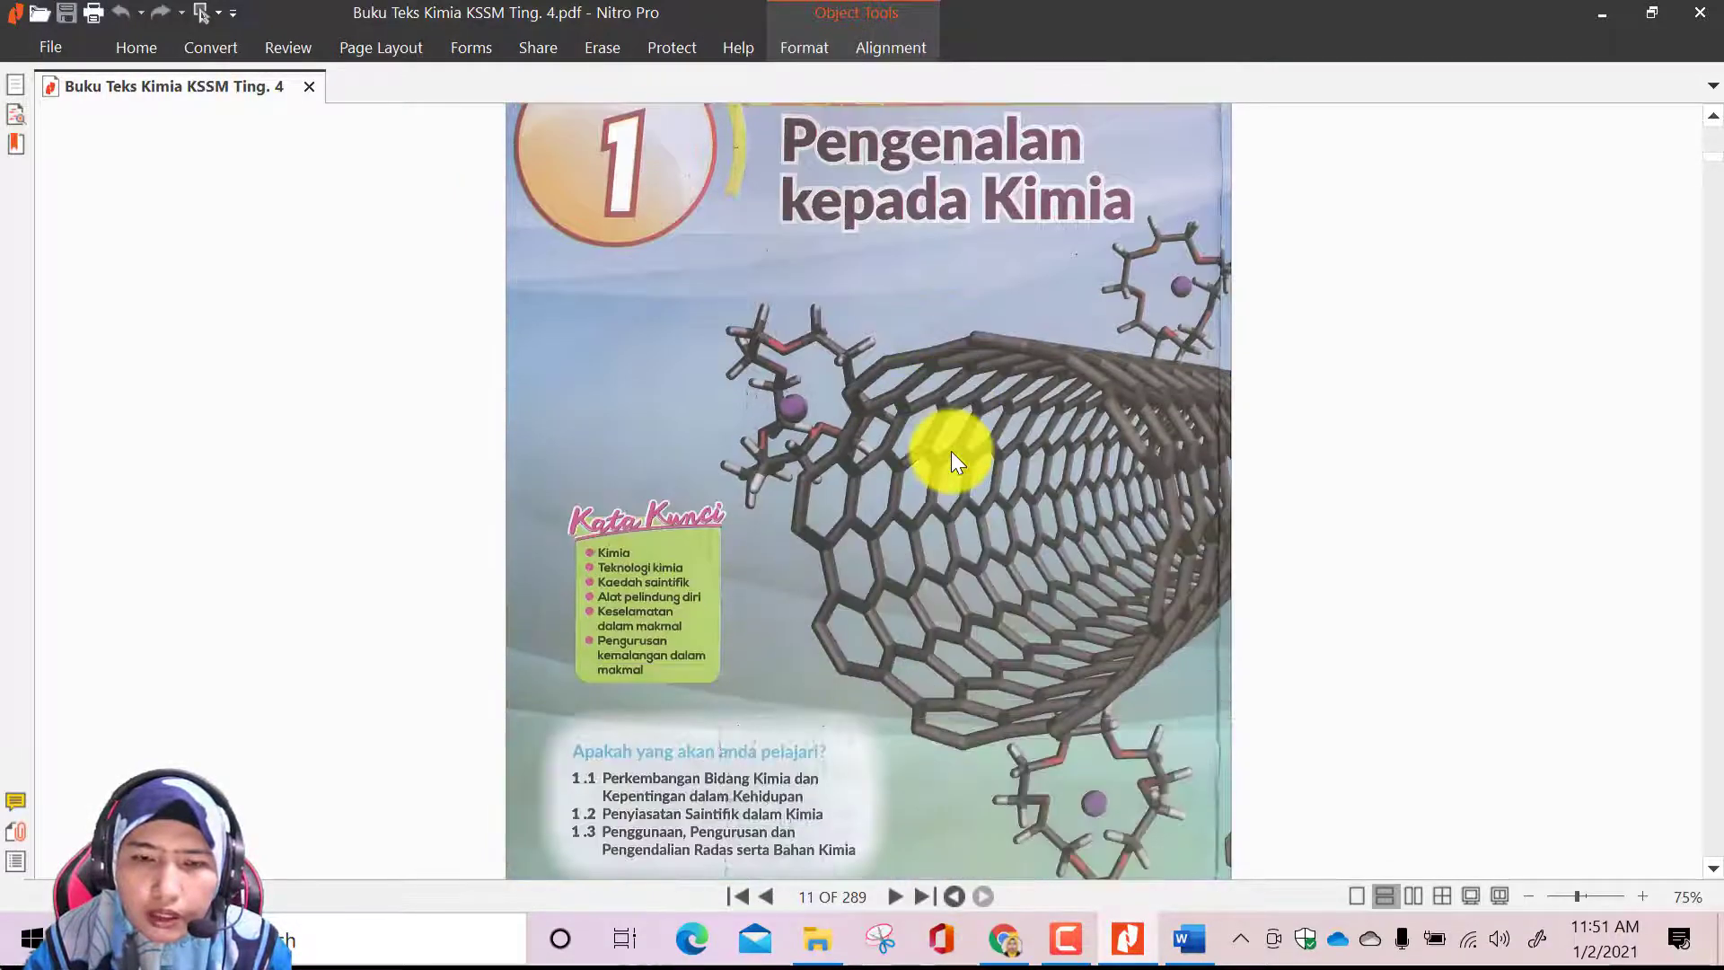
scroll(951, 451, down, 9)
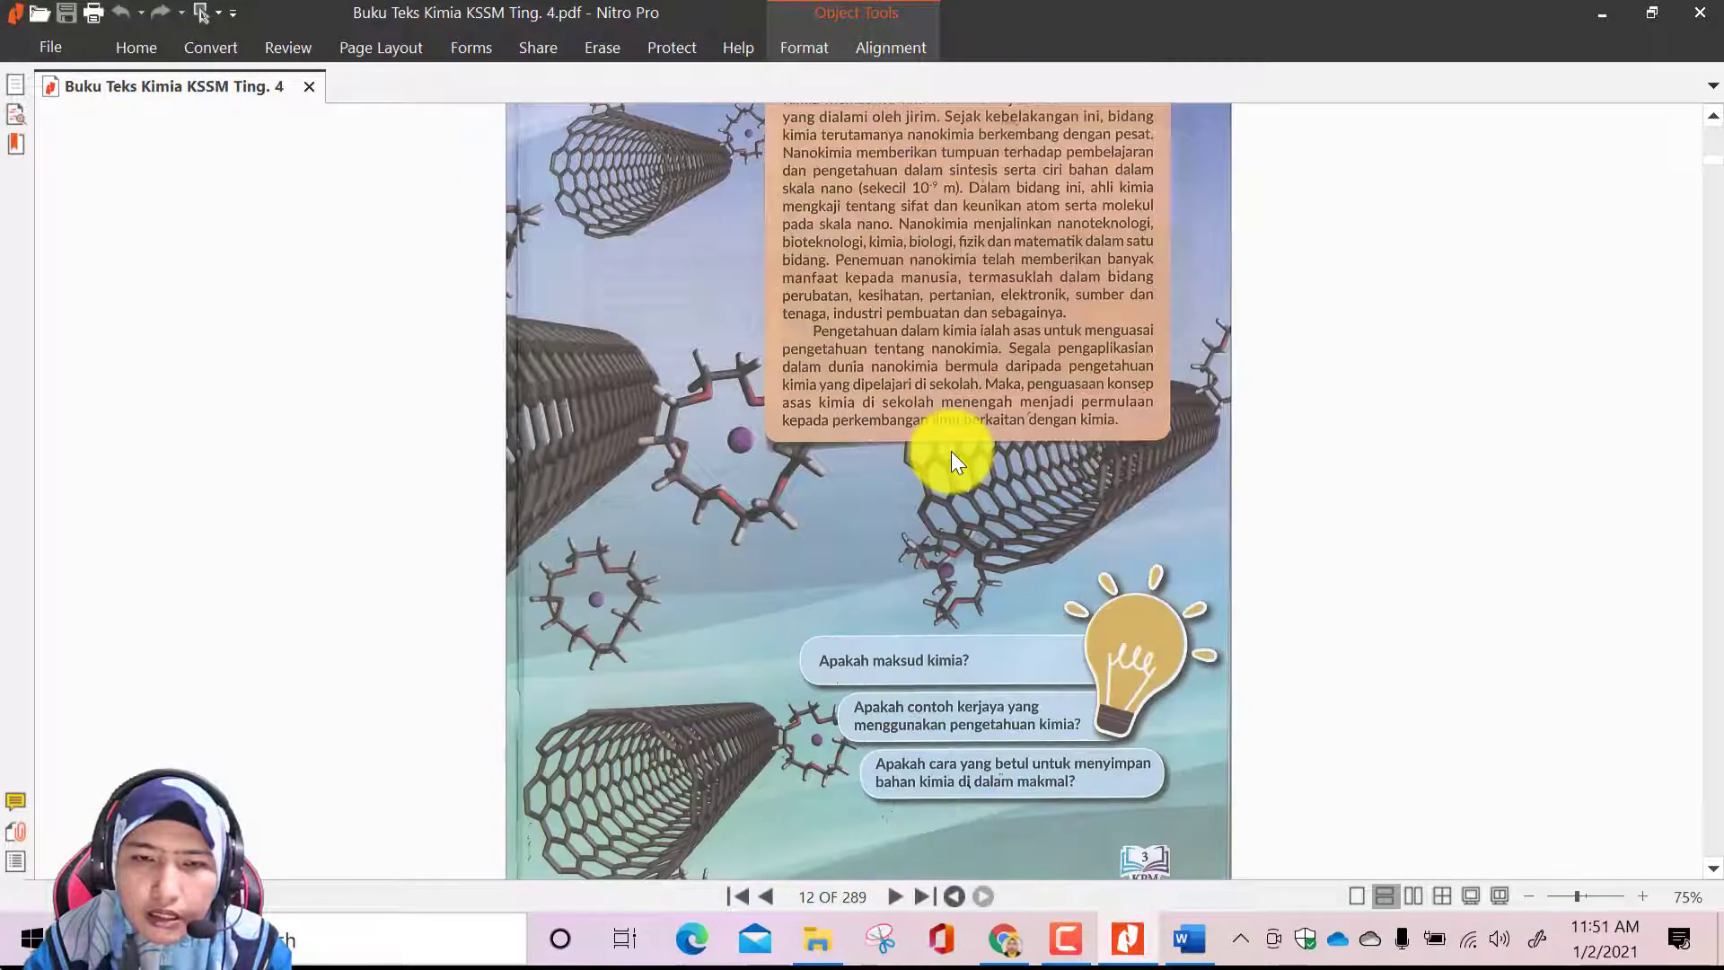
scroll(951, 451, down, 8)
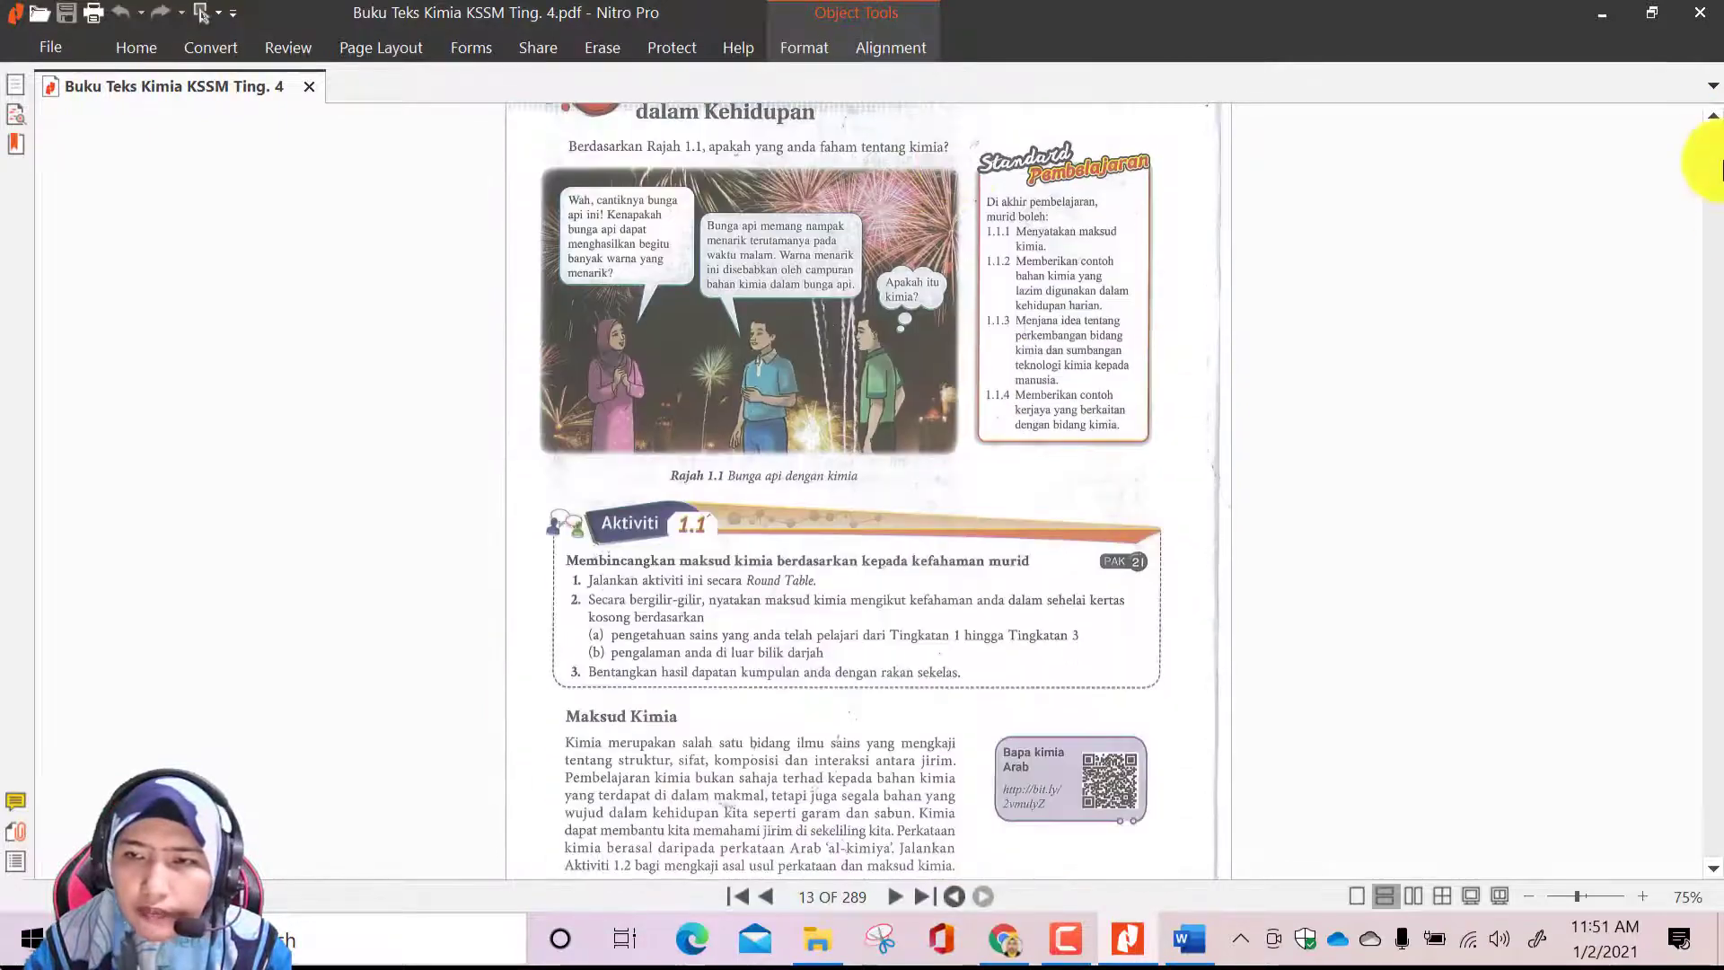
drag(1721, 171, 1721, 215)
scroll(902, 422, up, 4)
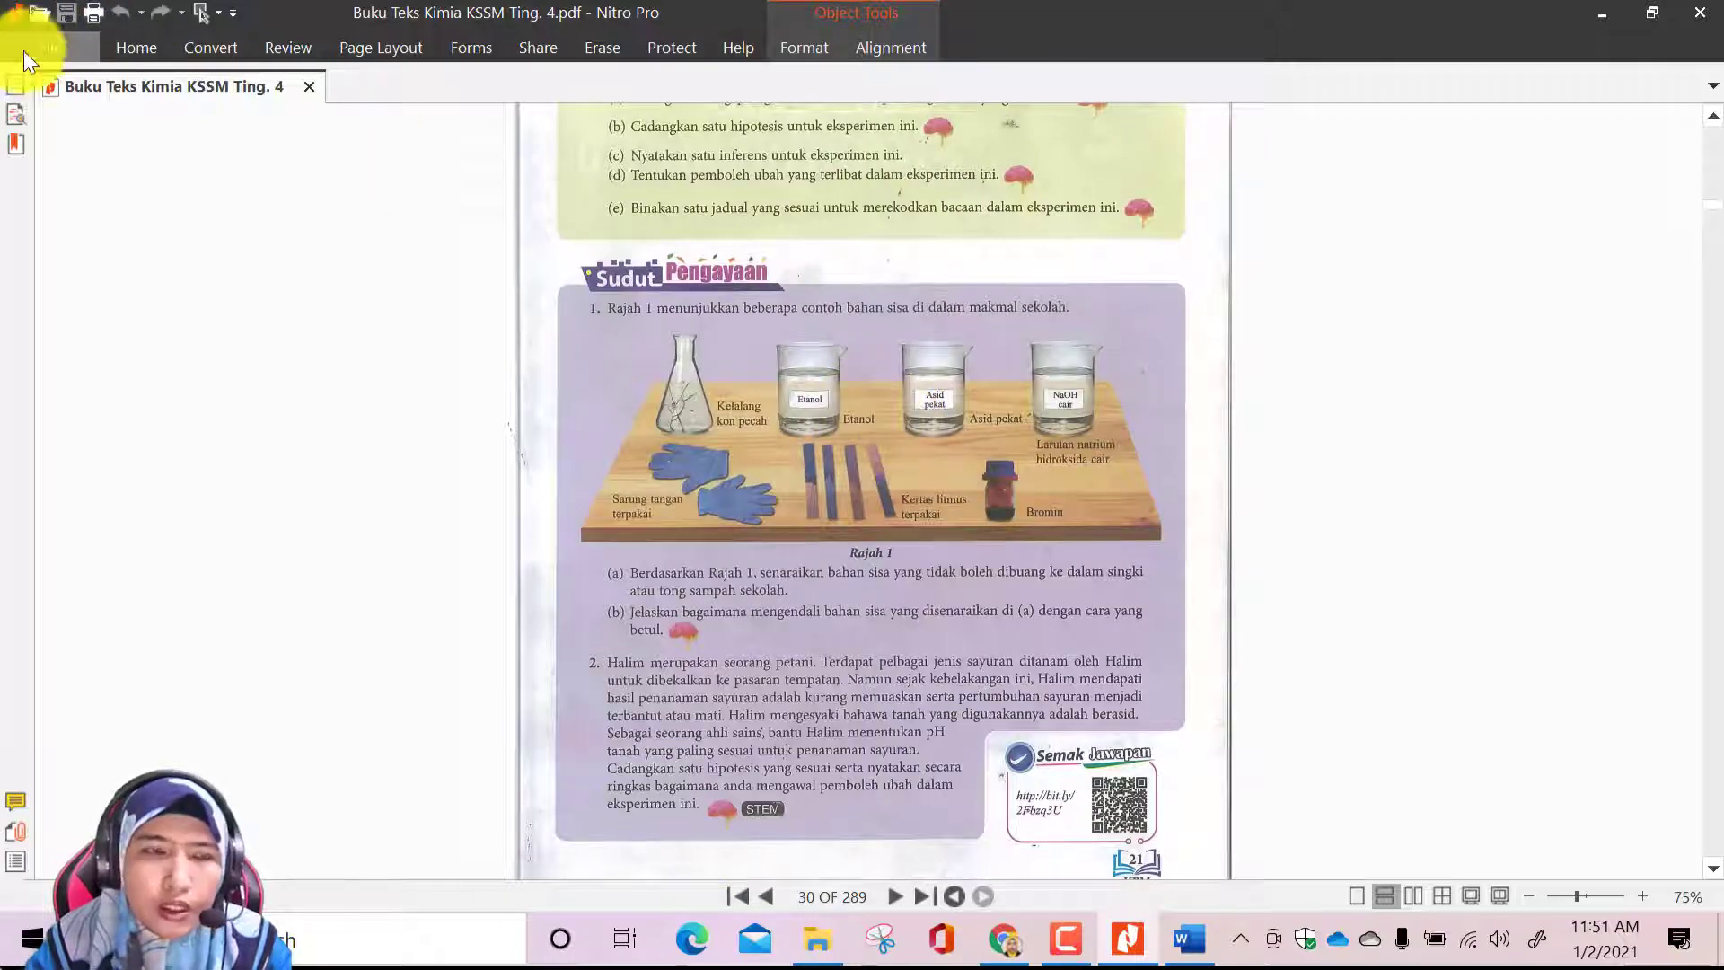
Review the pages of chapter 1 in the textbook from its closing exercises back to the chapter's opening page
scroll(904, 339, up, 15)
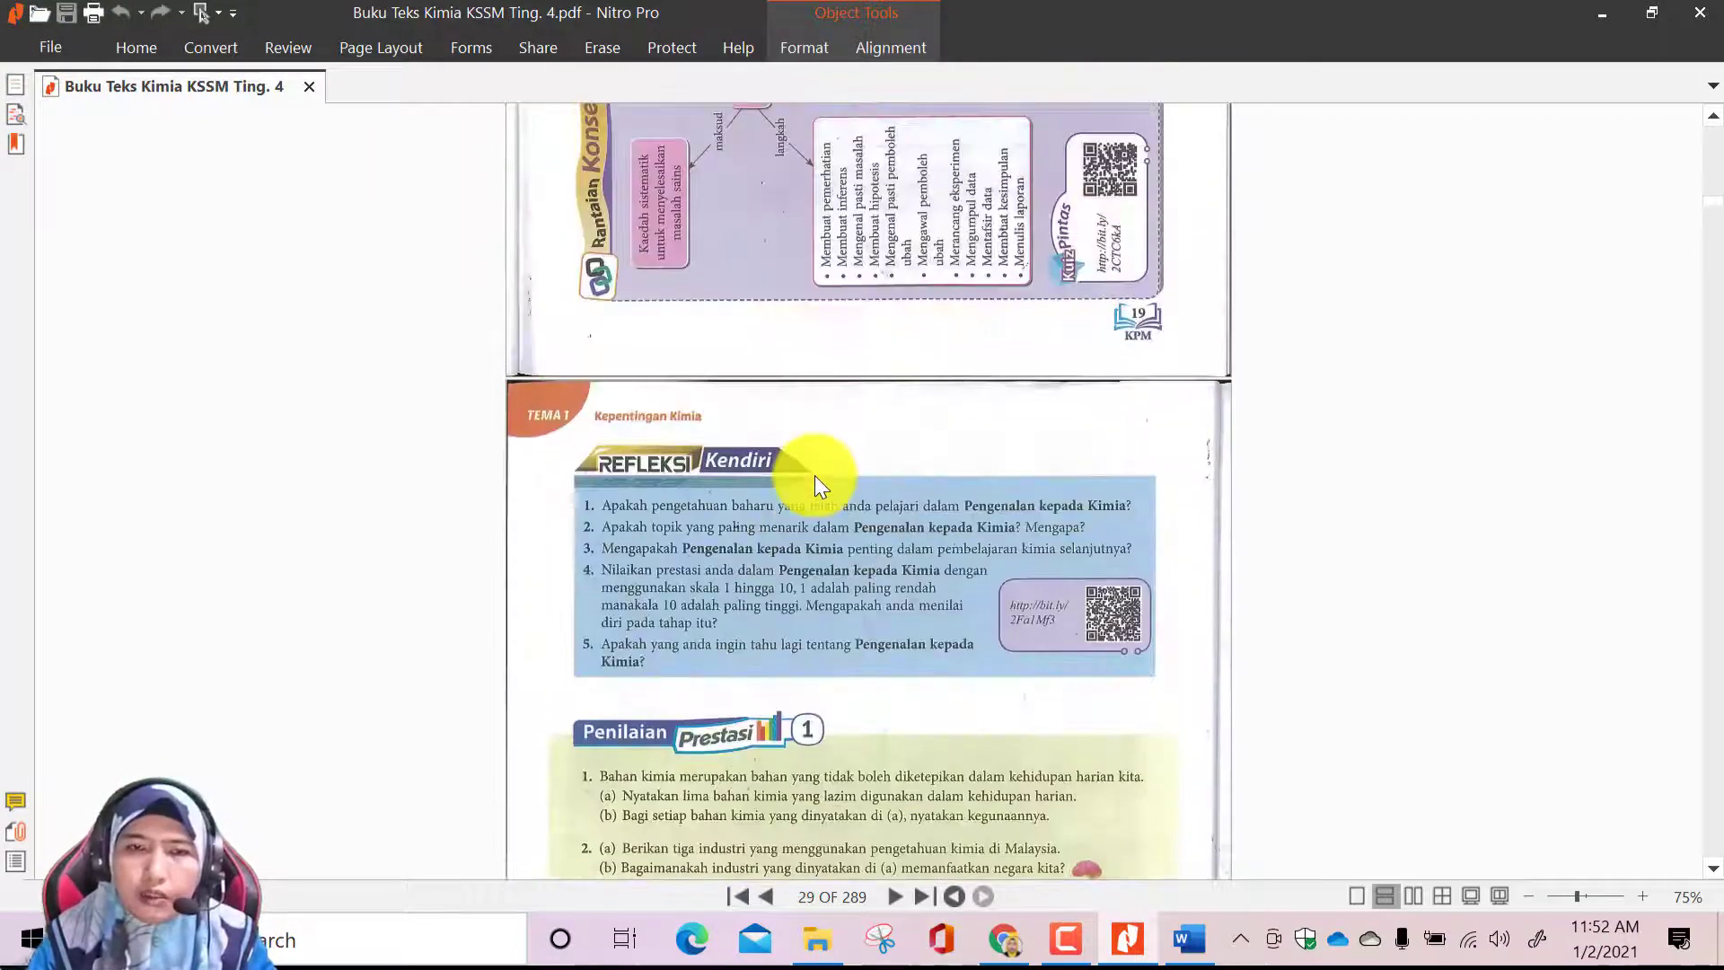
scroll(815, 476, up, 10)
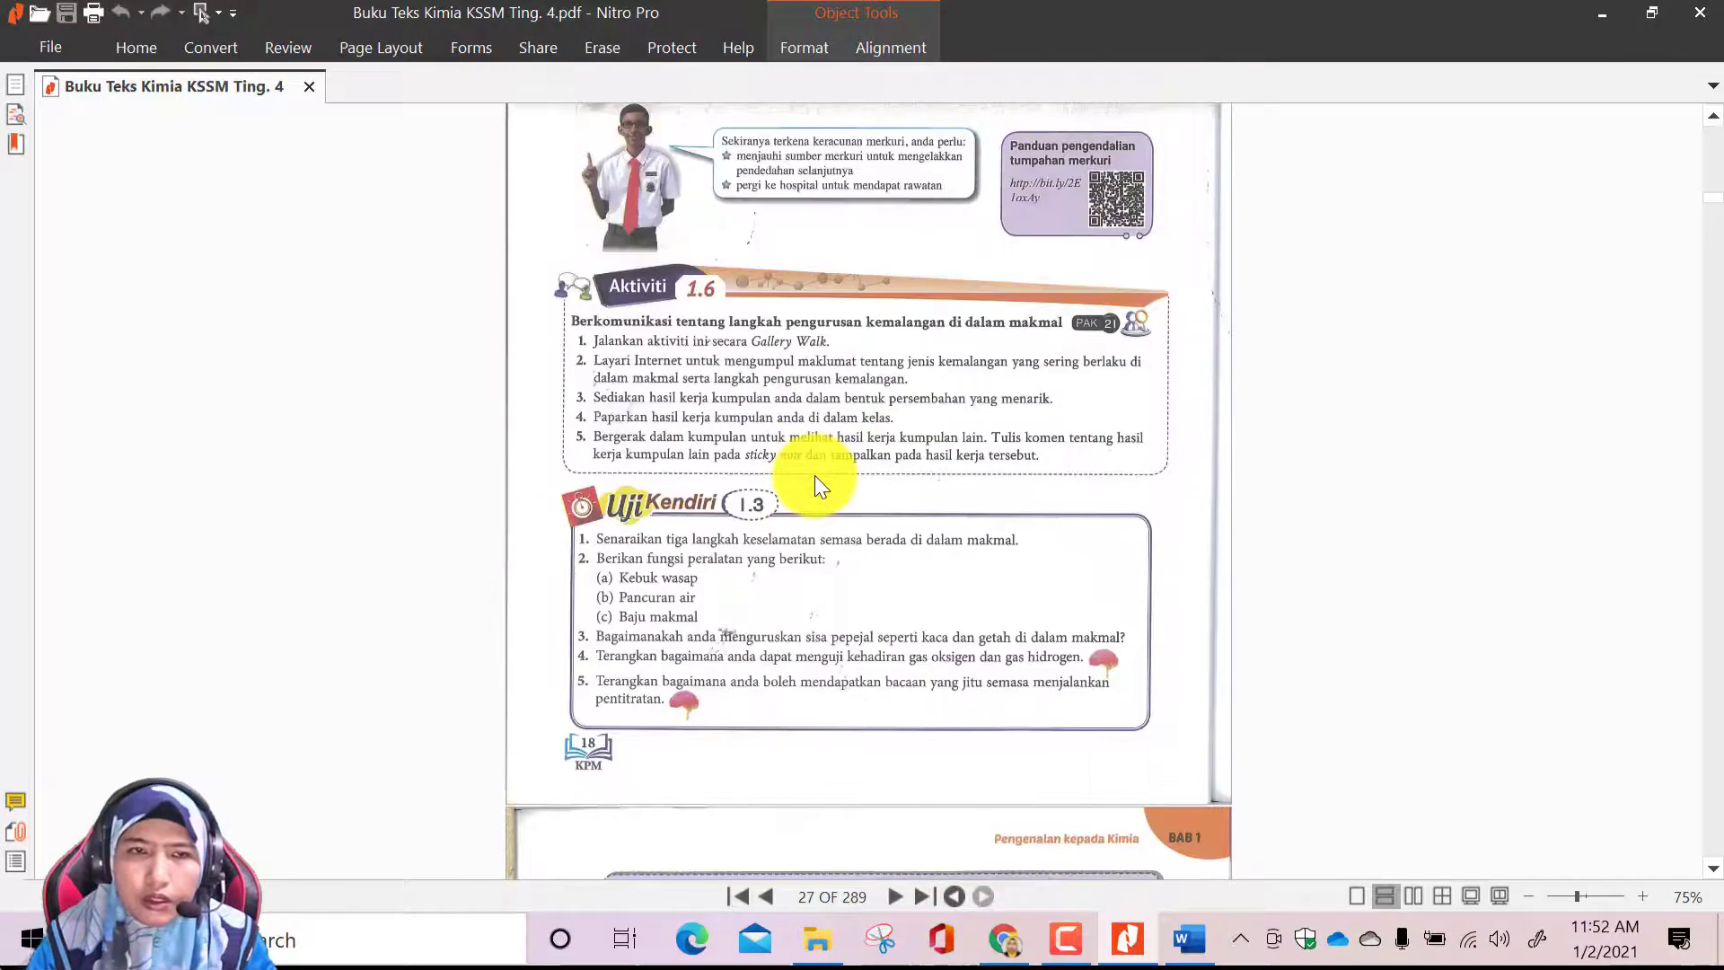
scroll(816, 476, up, 15)
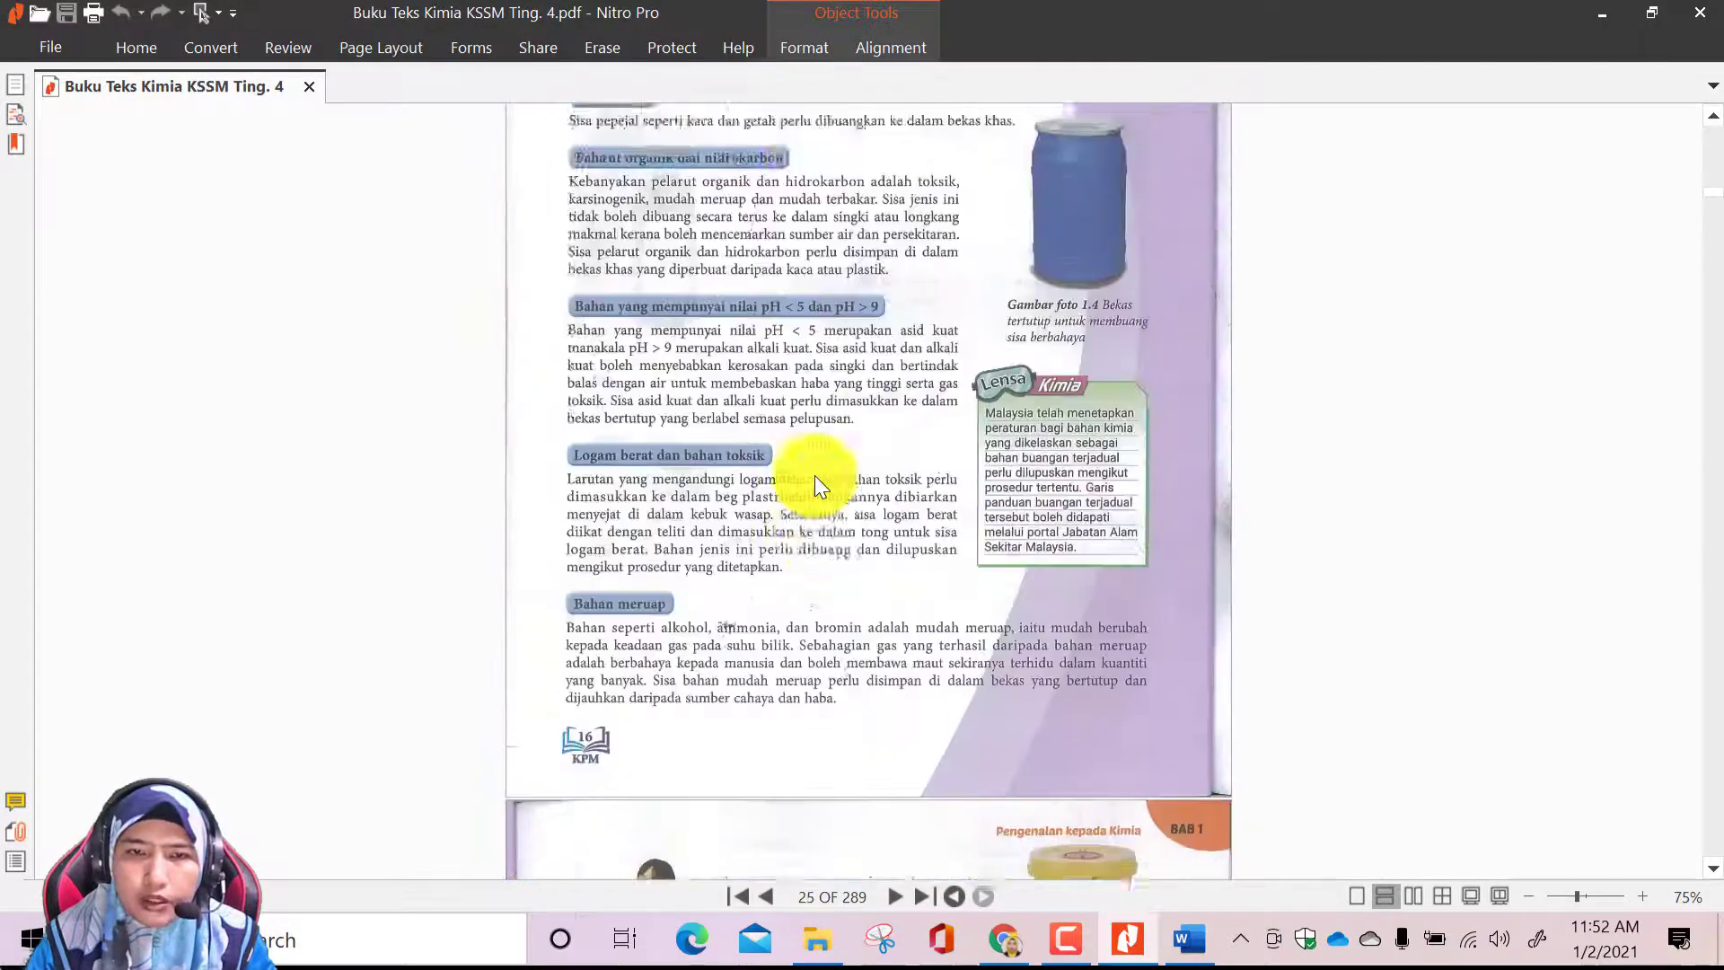
scroll(816, 475, up, 15)
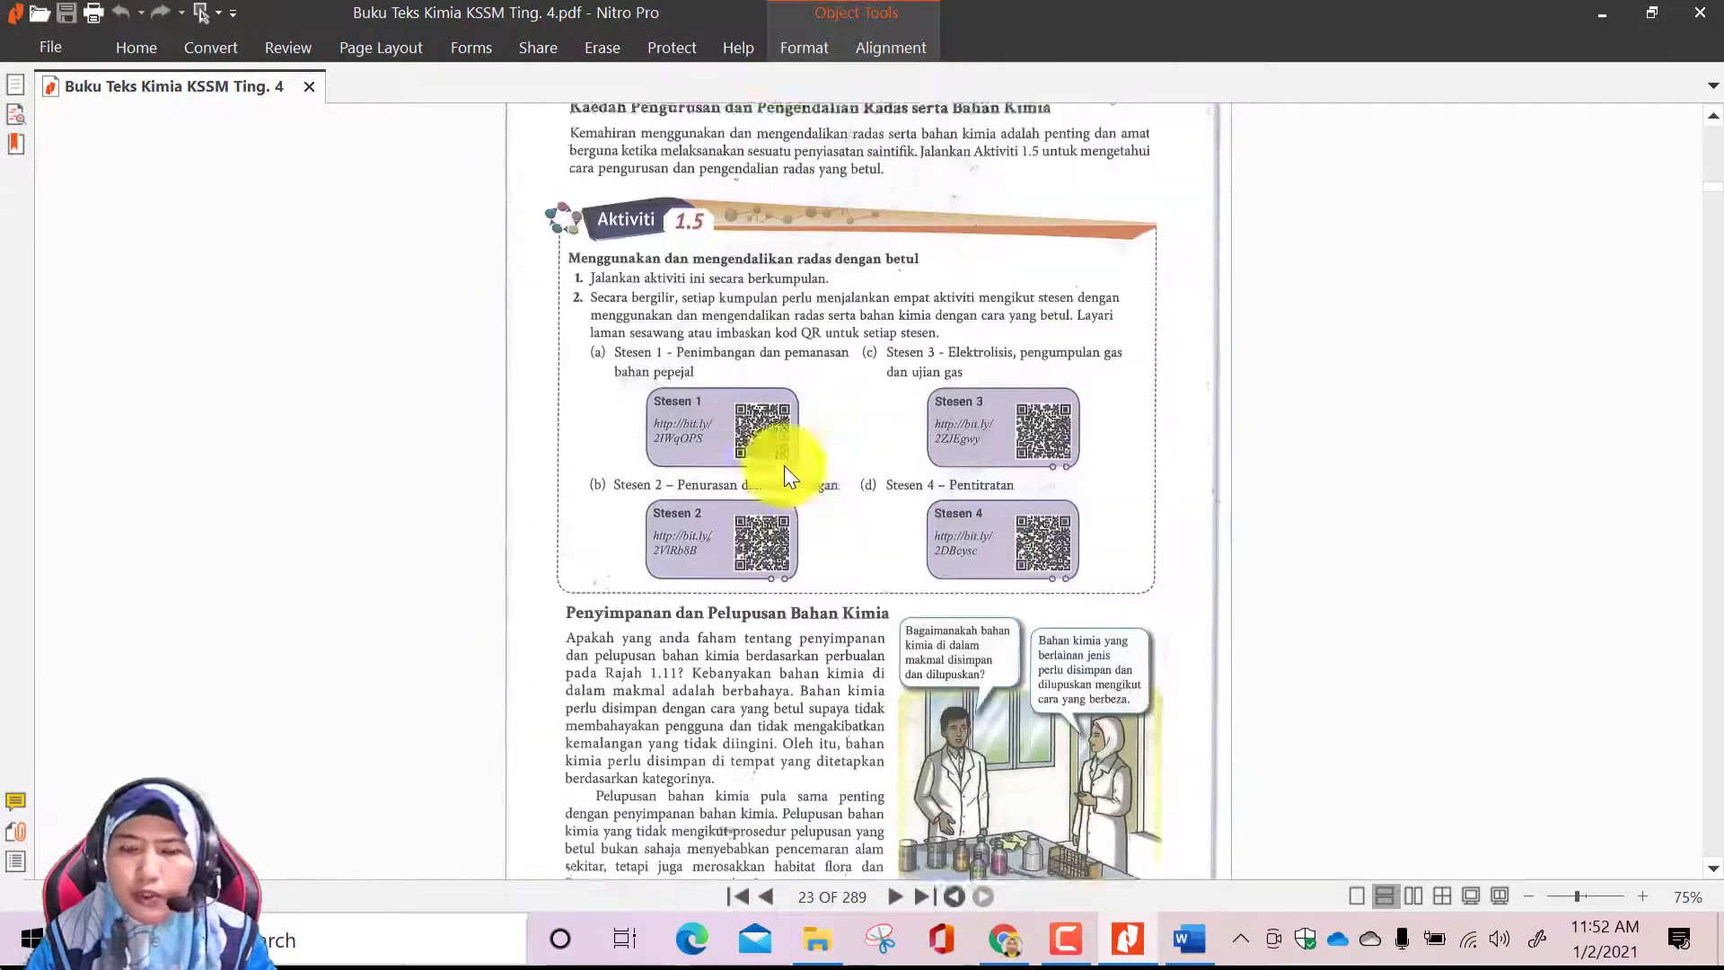
scroll(737, 261, up, 10)
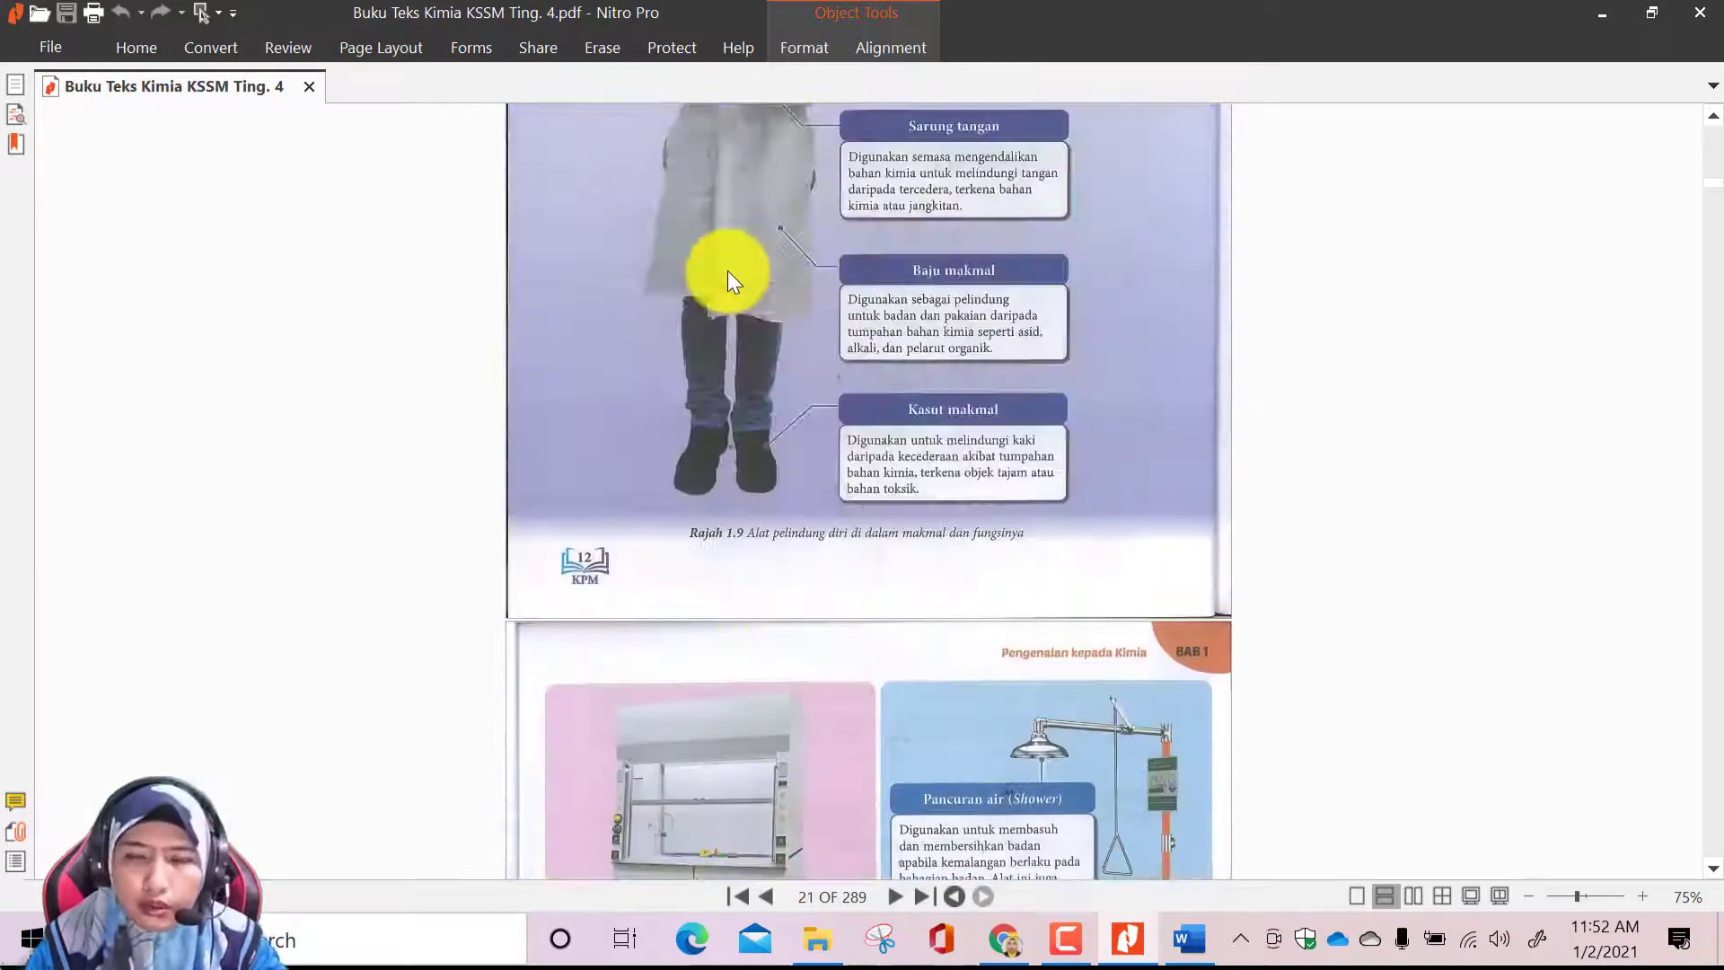
scroll(727, 271, up, 10)
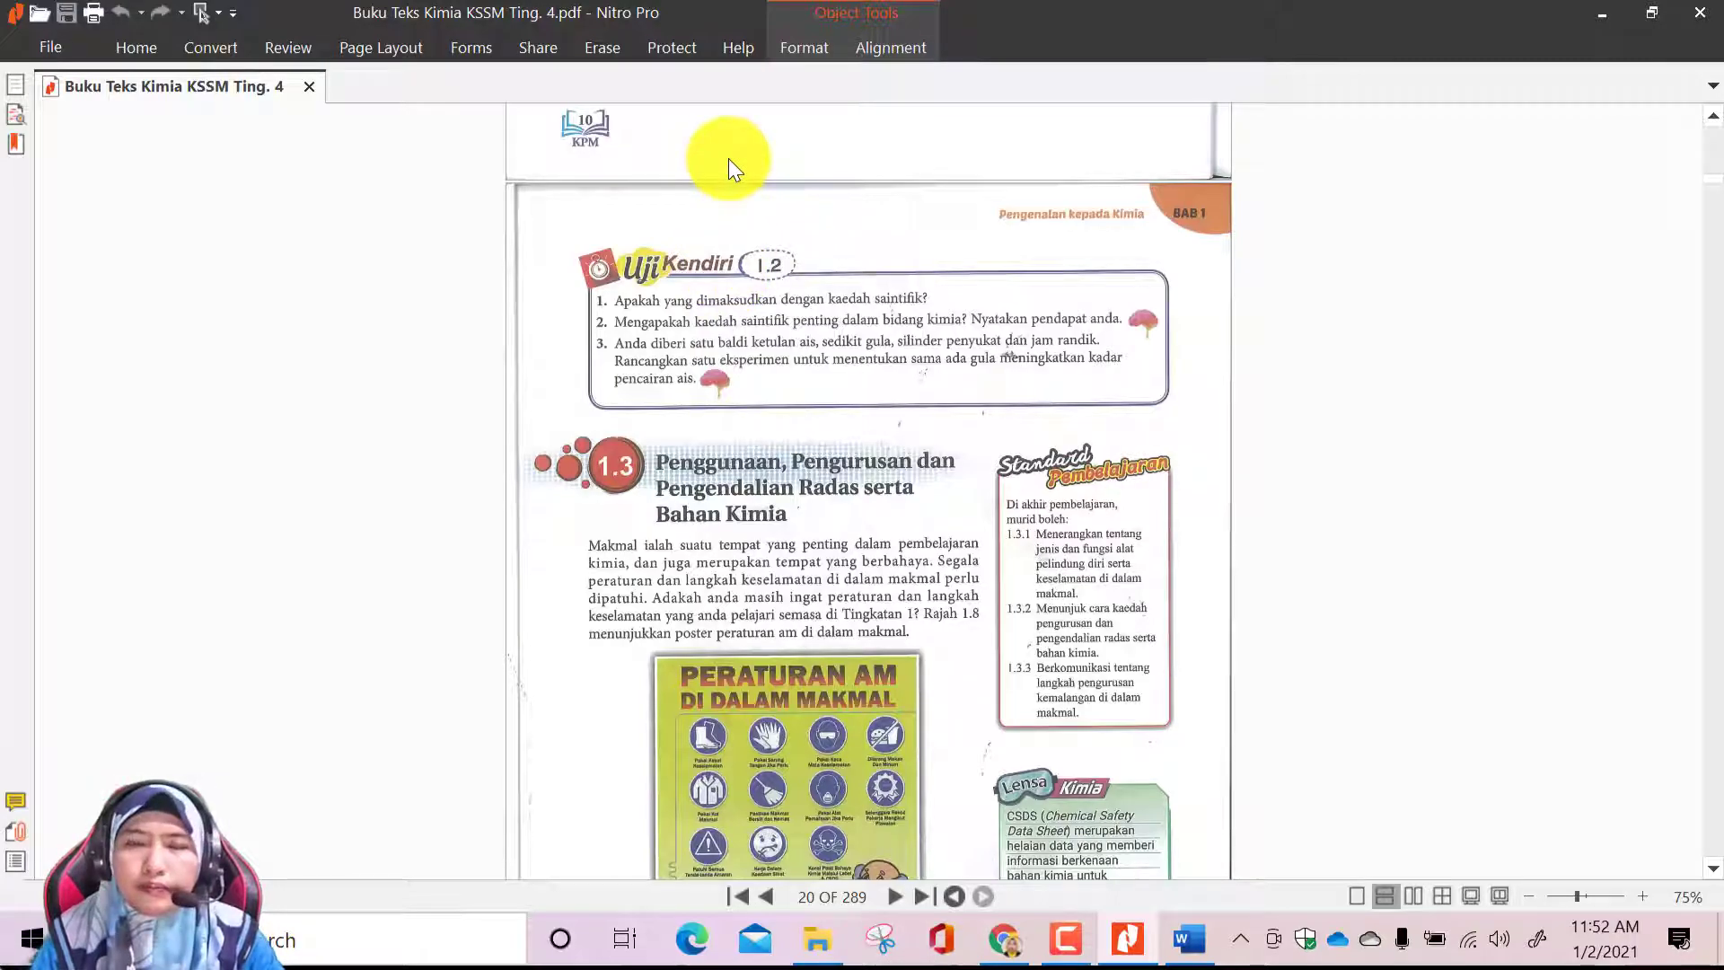
scroll(917, 375, up, 10)
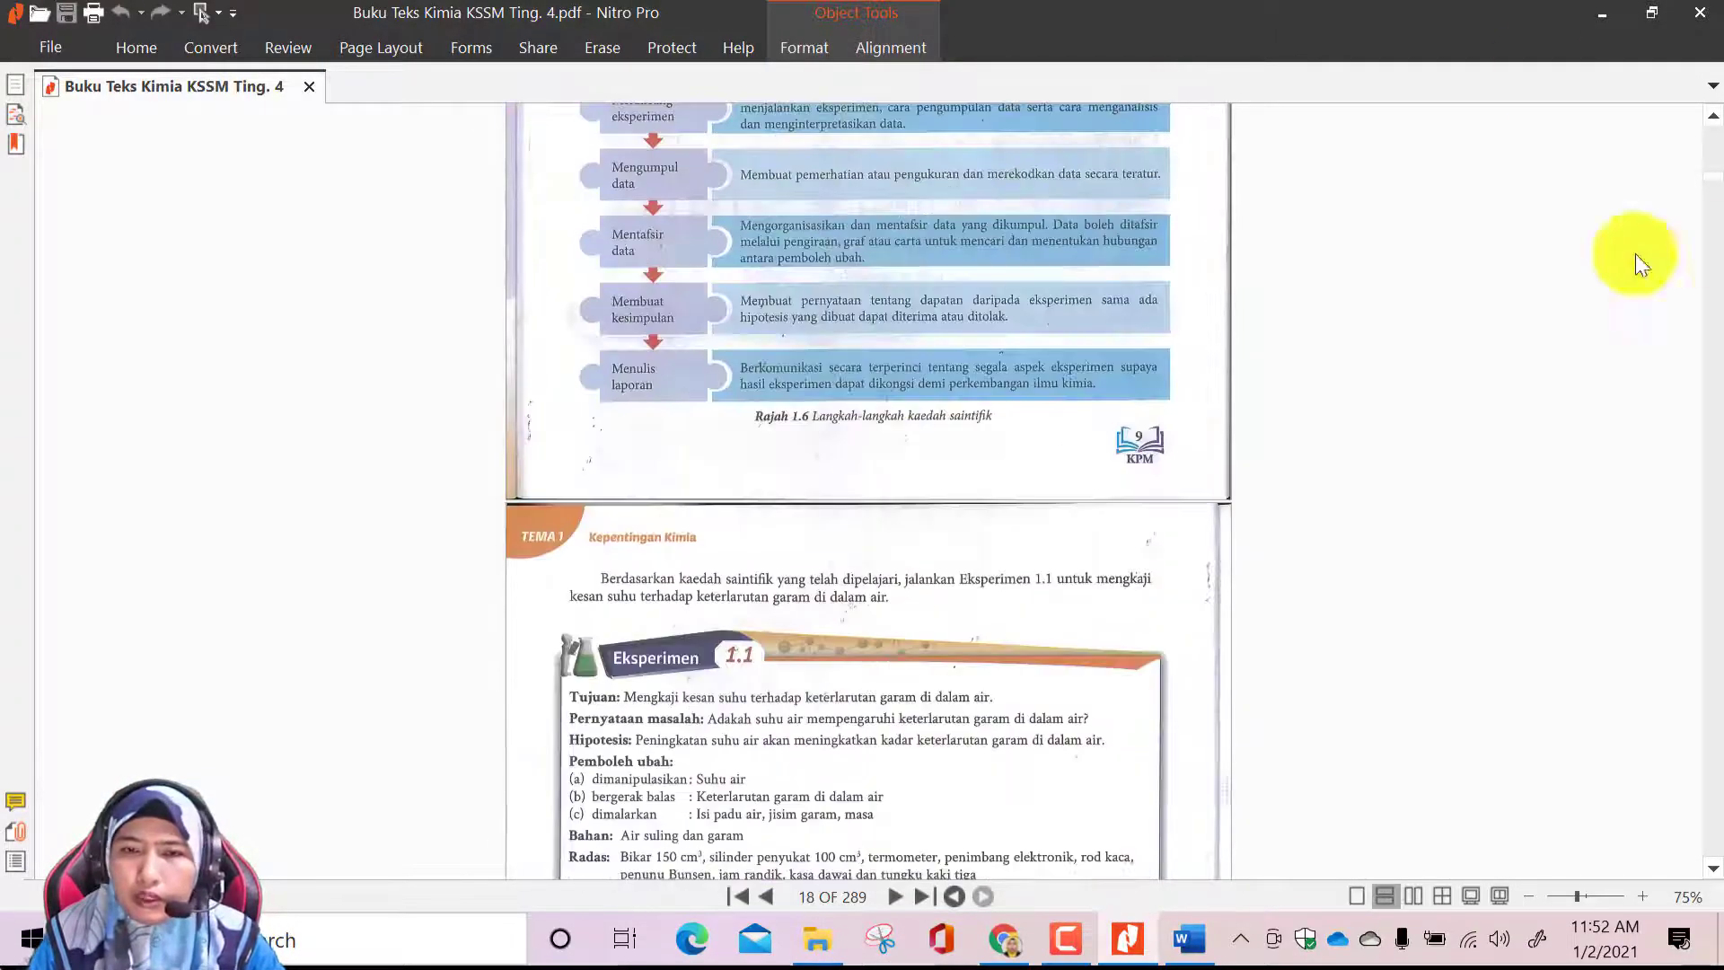
scroll(888, 384, up, 10)
scroll(914, 413, up, 6)
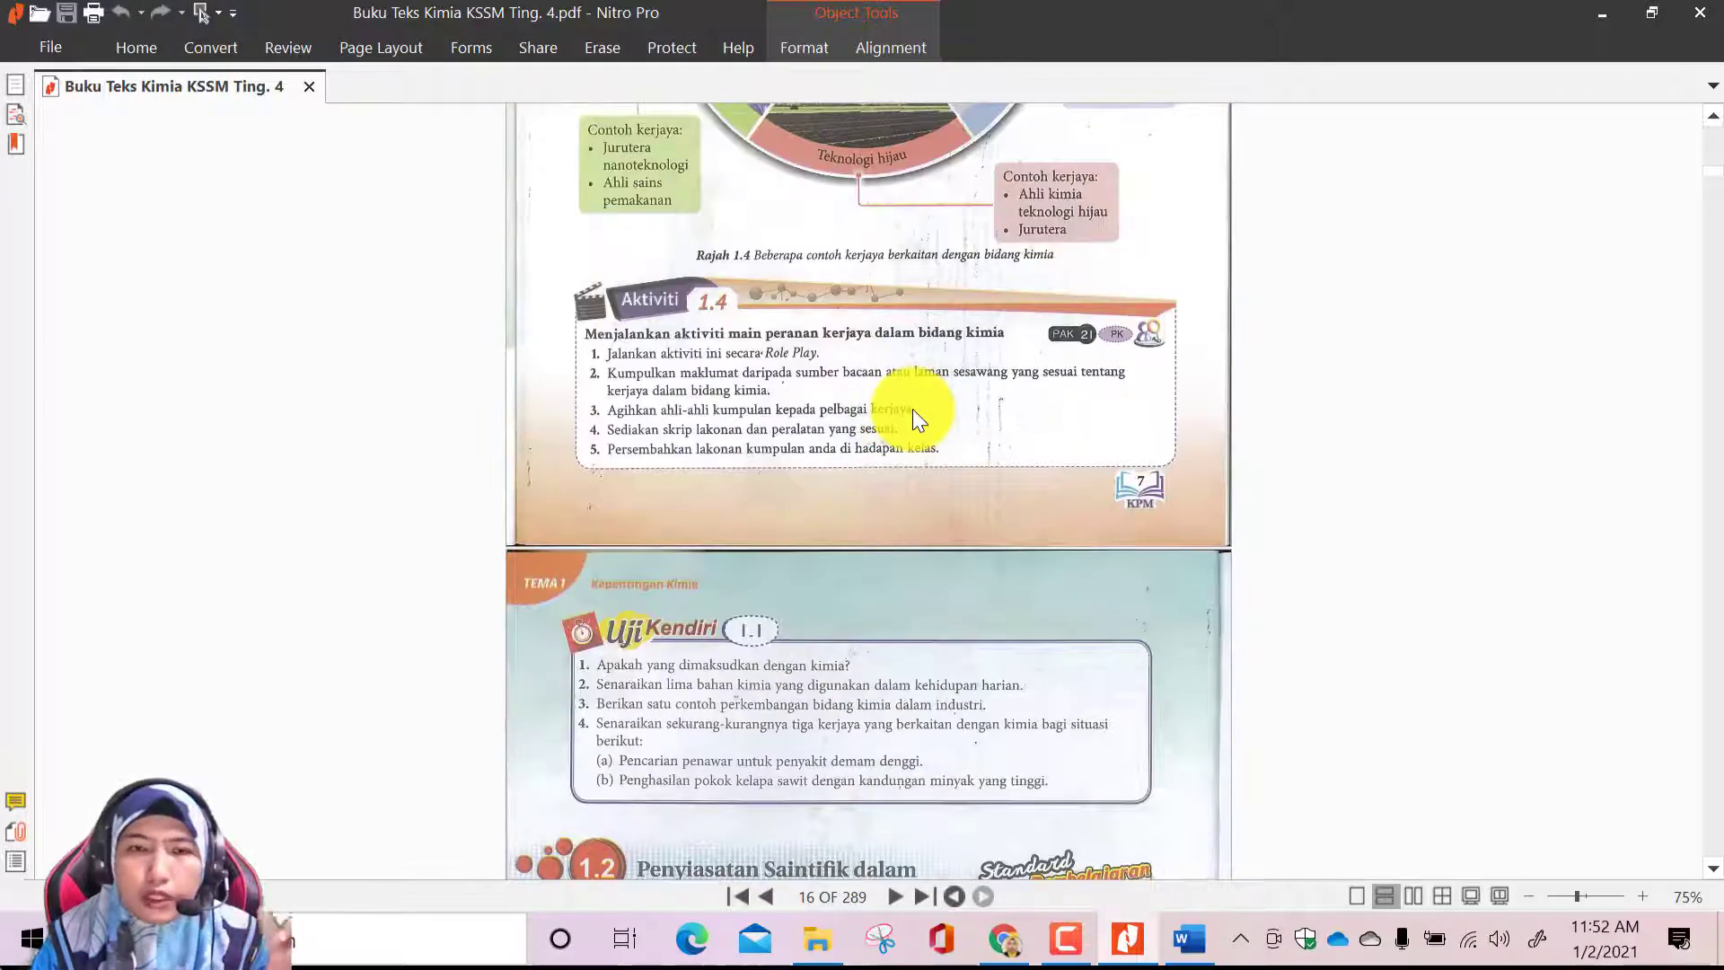
scroll(914, 404, up, 10)
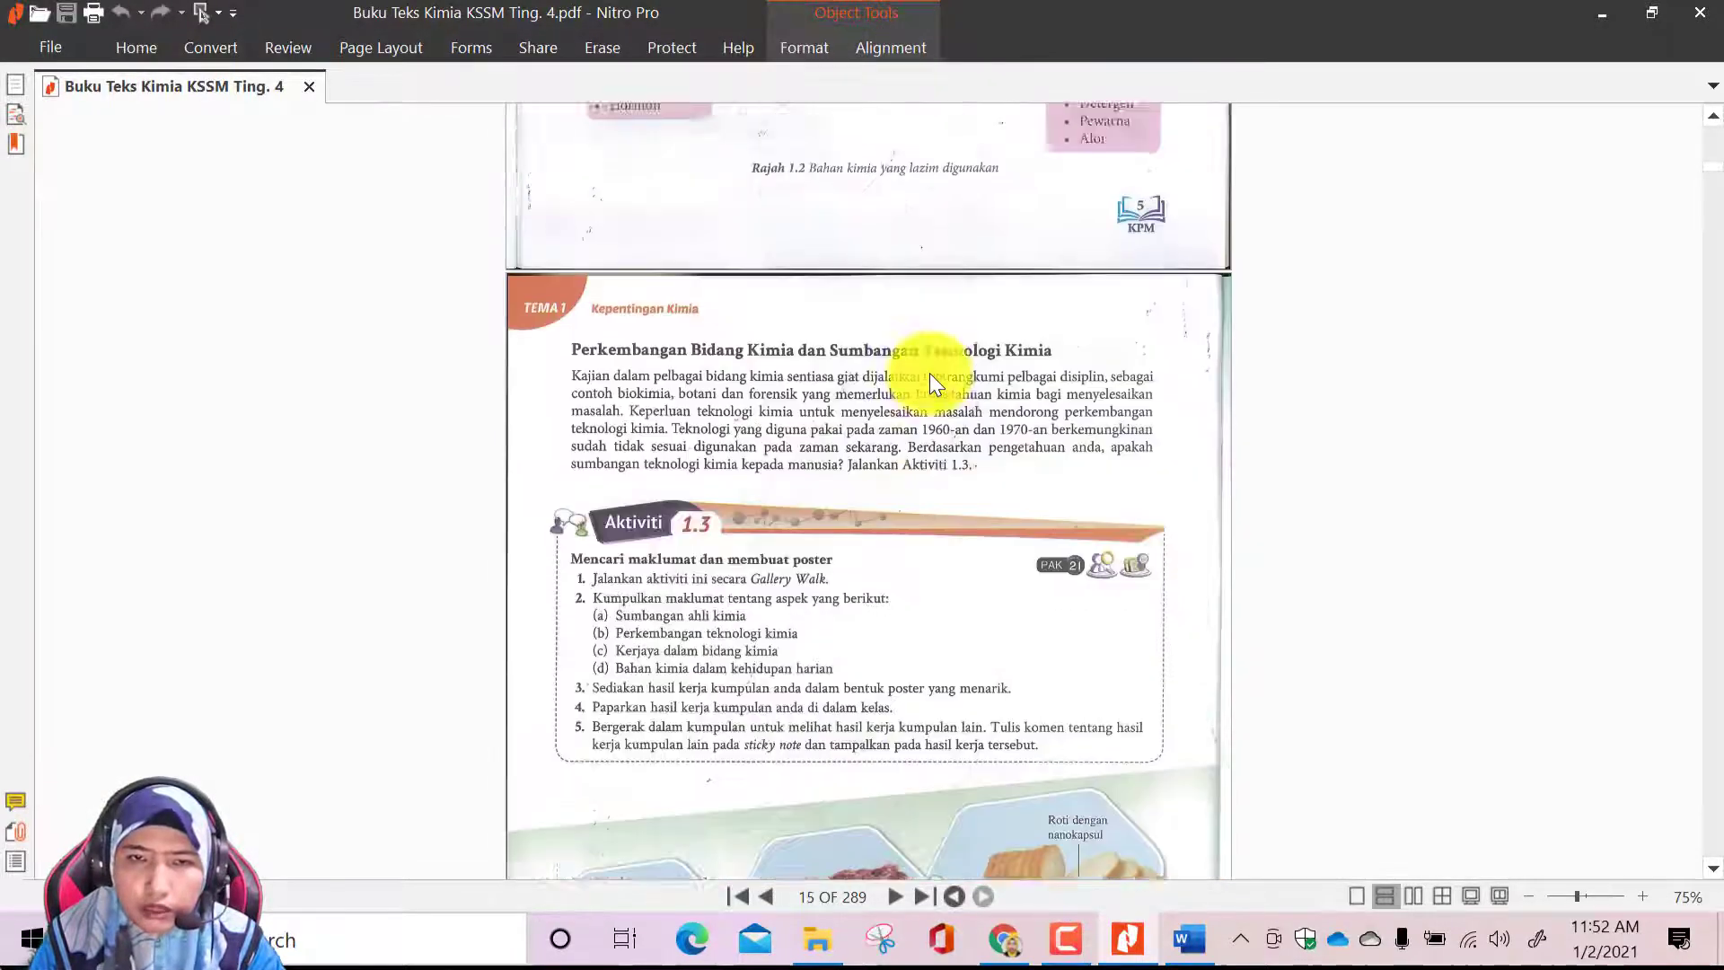
scroll(929, 374, up, 10)
scroll(929, 374, up, 5)
scroll(914, 357, up, 10)
scroll(914, 358, up, 10)
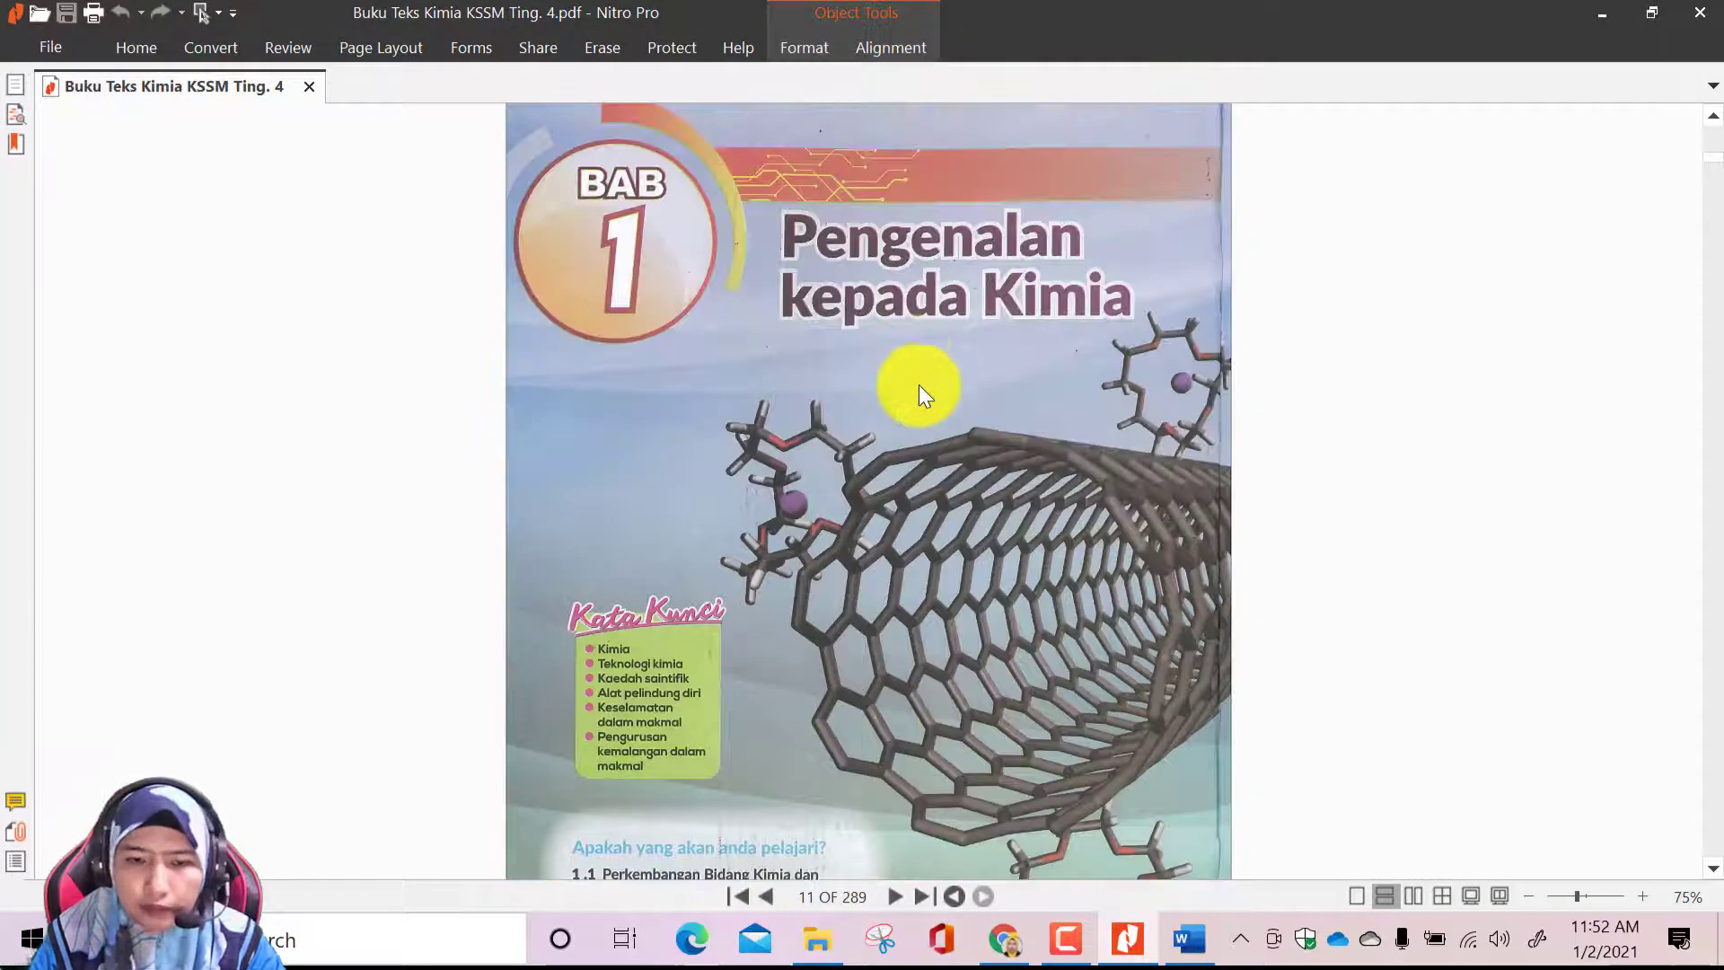
Extract pages 11-30 of the textbook, covering chapter 1, into a separate PDF and dismiss the suggestion to use OCR
scroll(844, 535, down, 10)
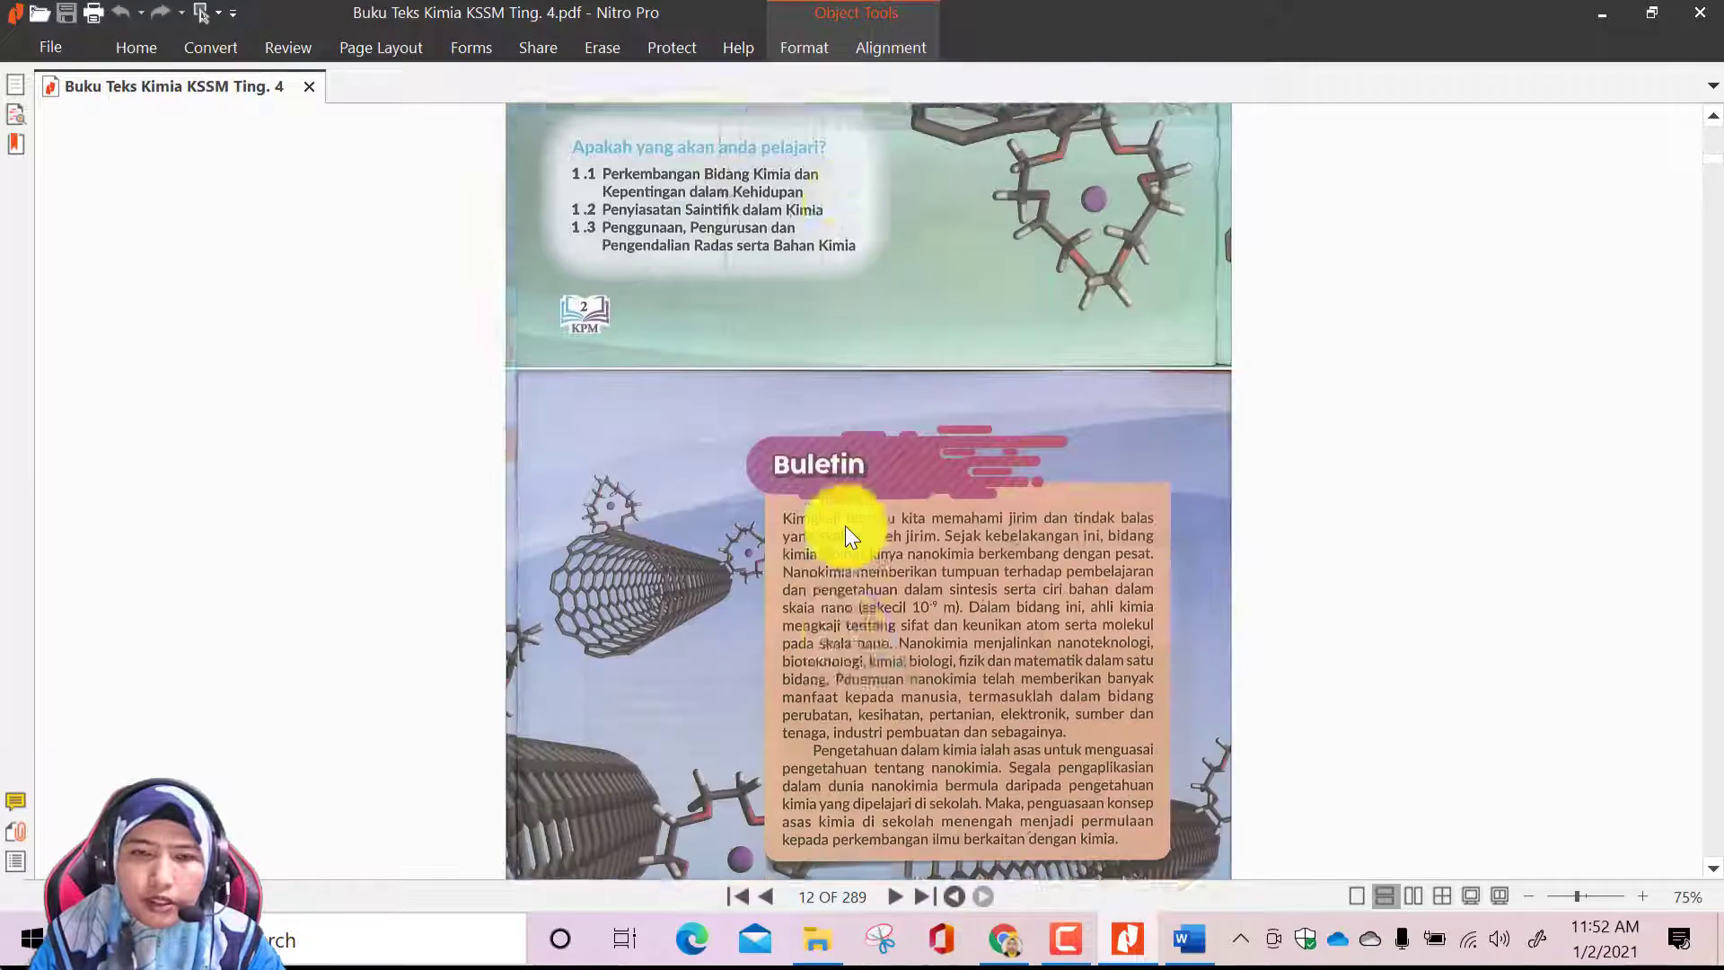
scroll(1720, 582, down, 5)
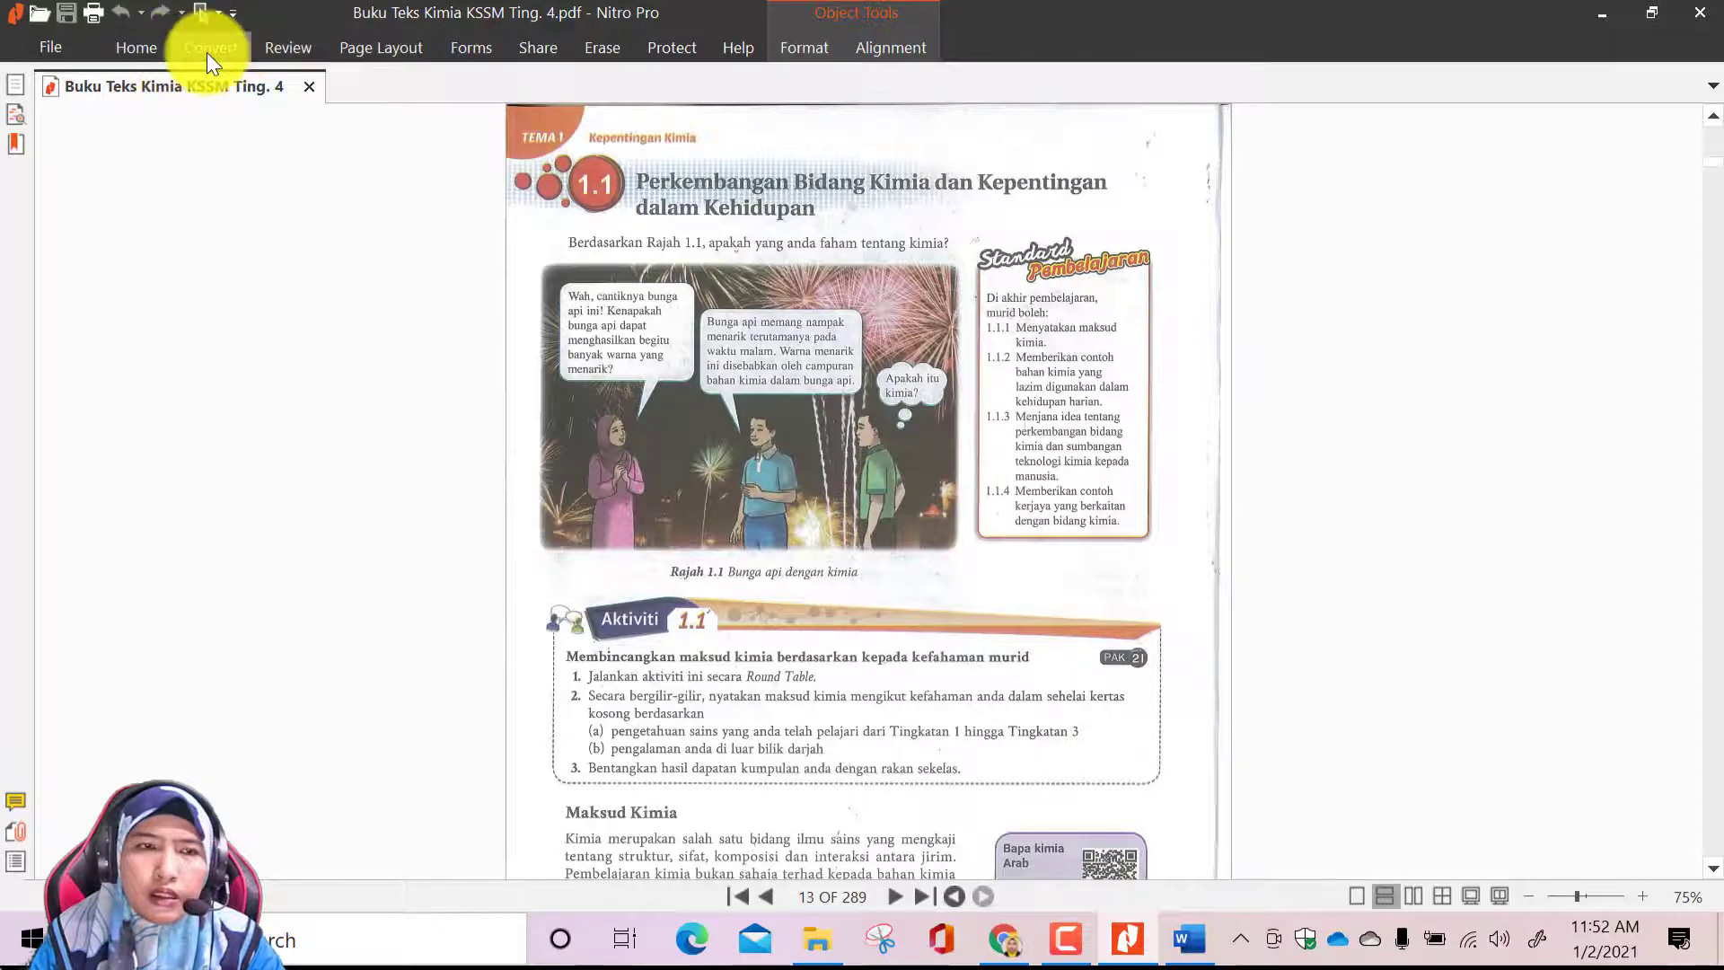
click(353, 50)
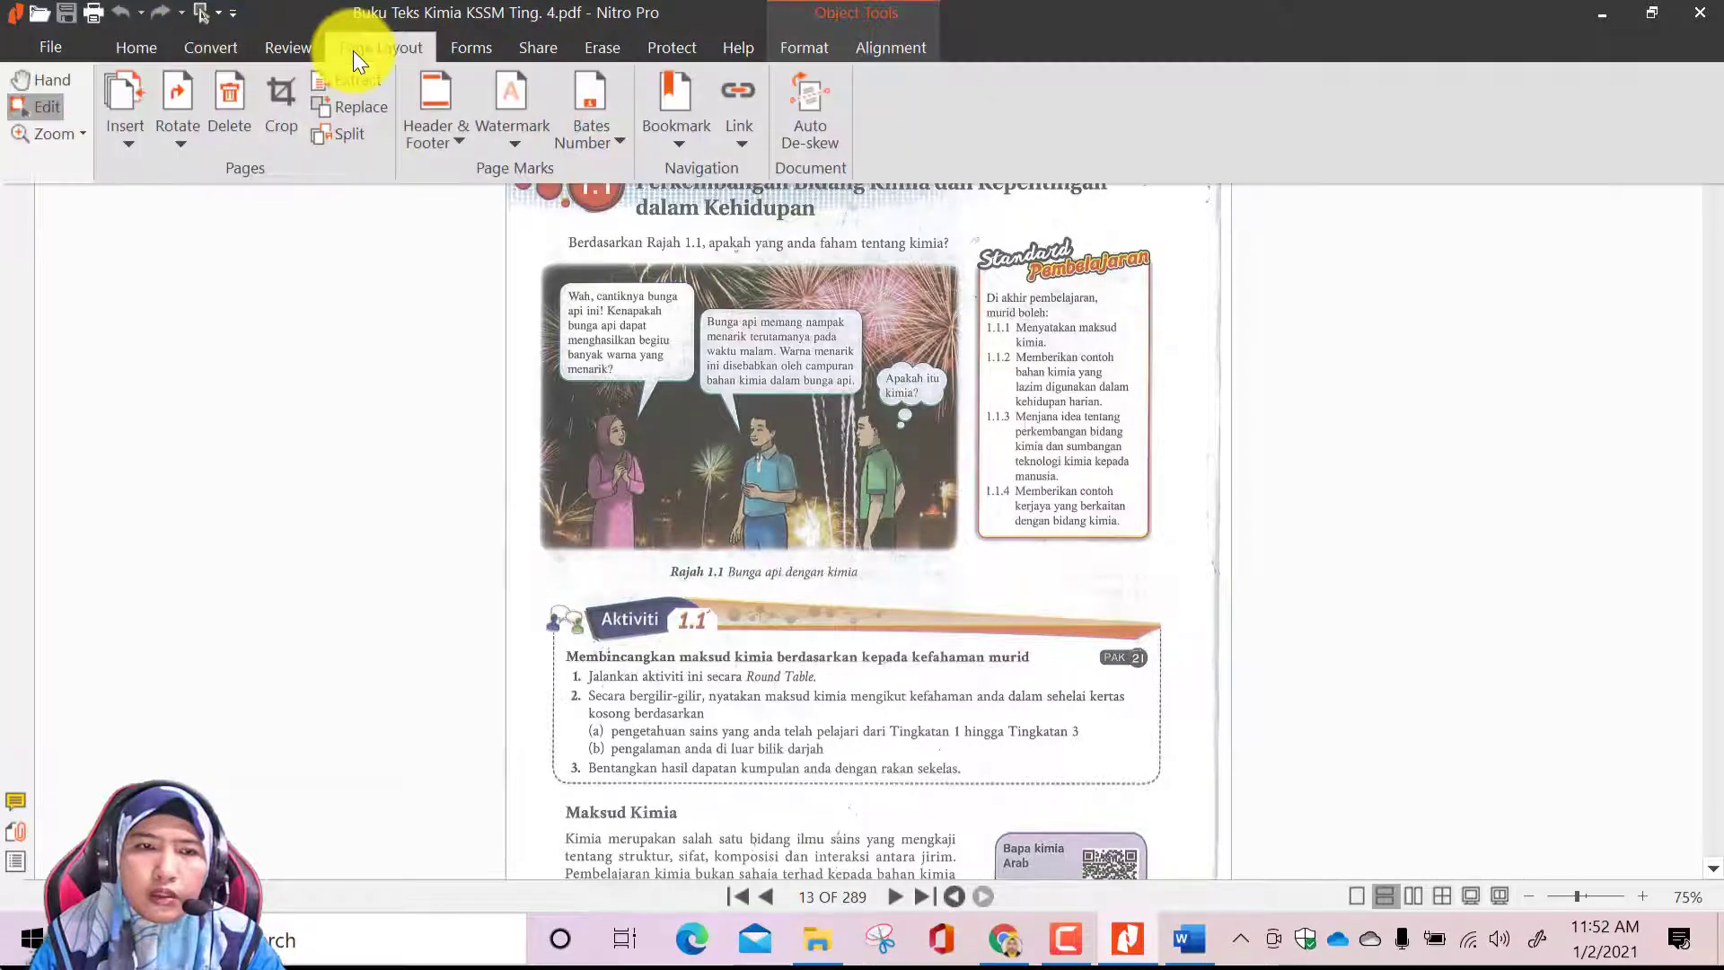
click(369, 80)
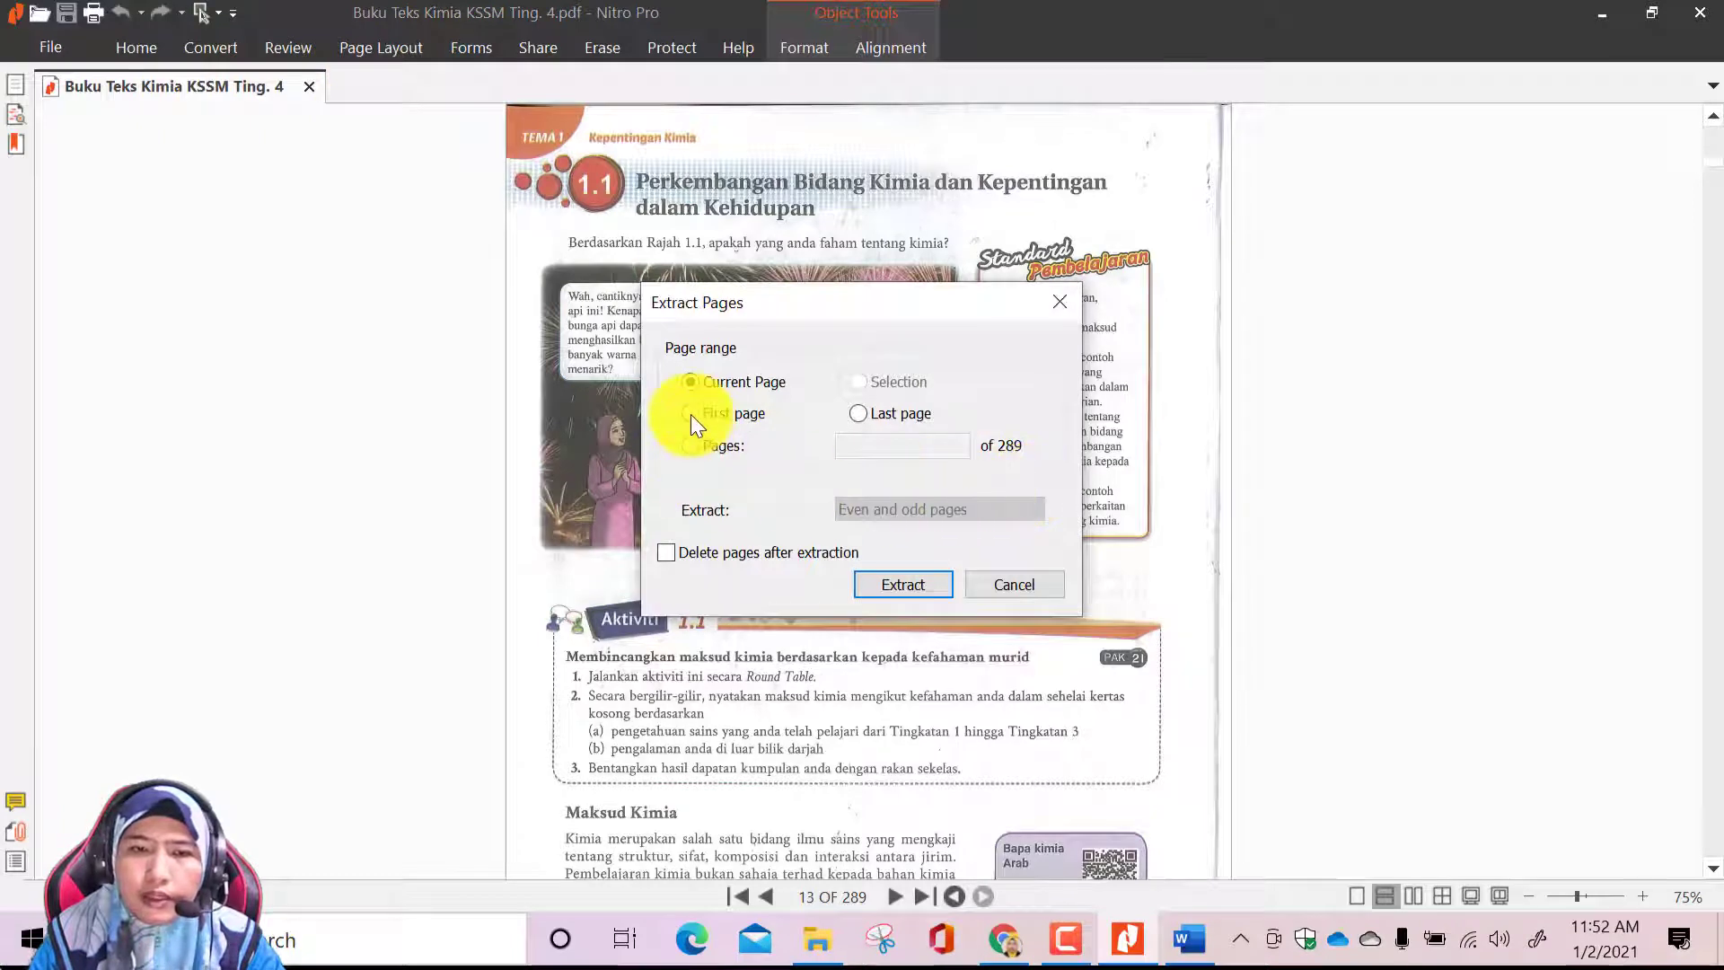
click(690, 445)
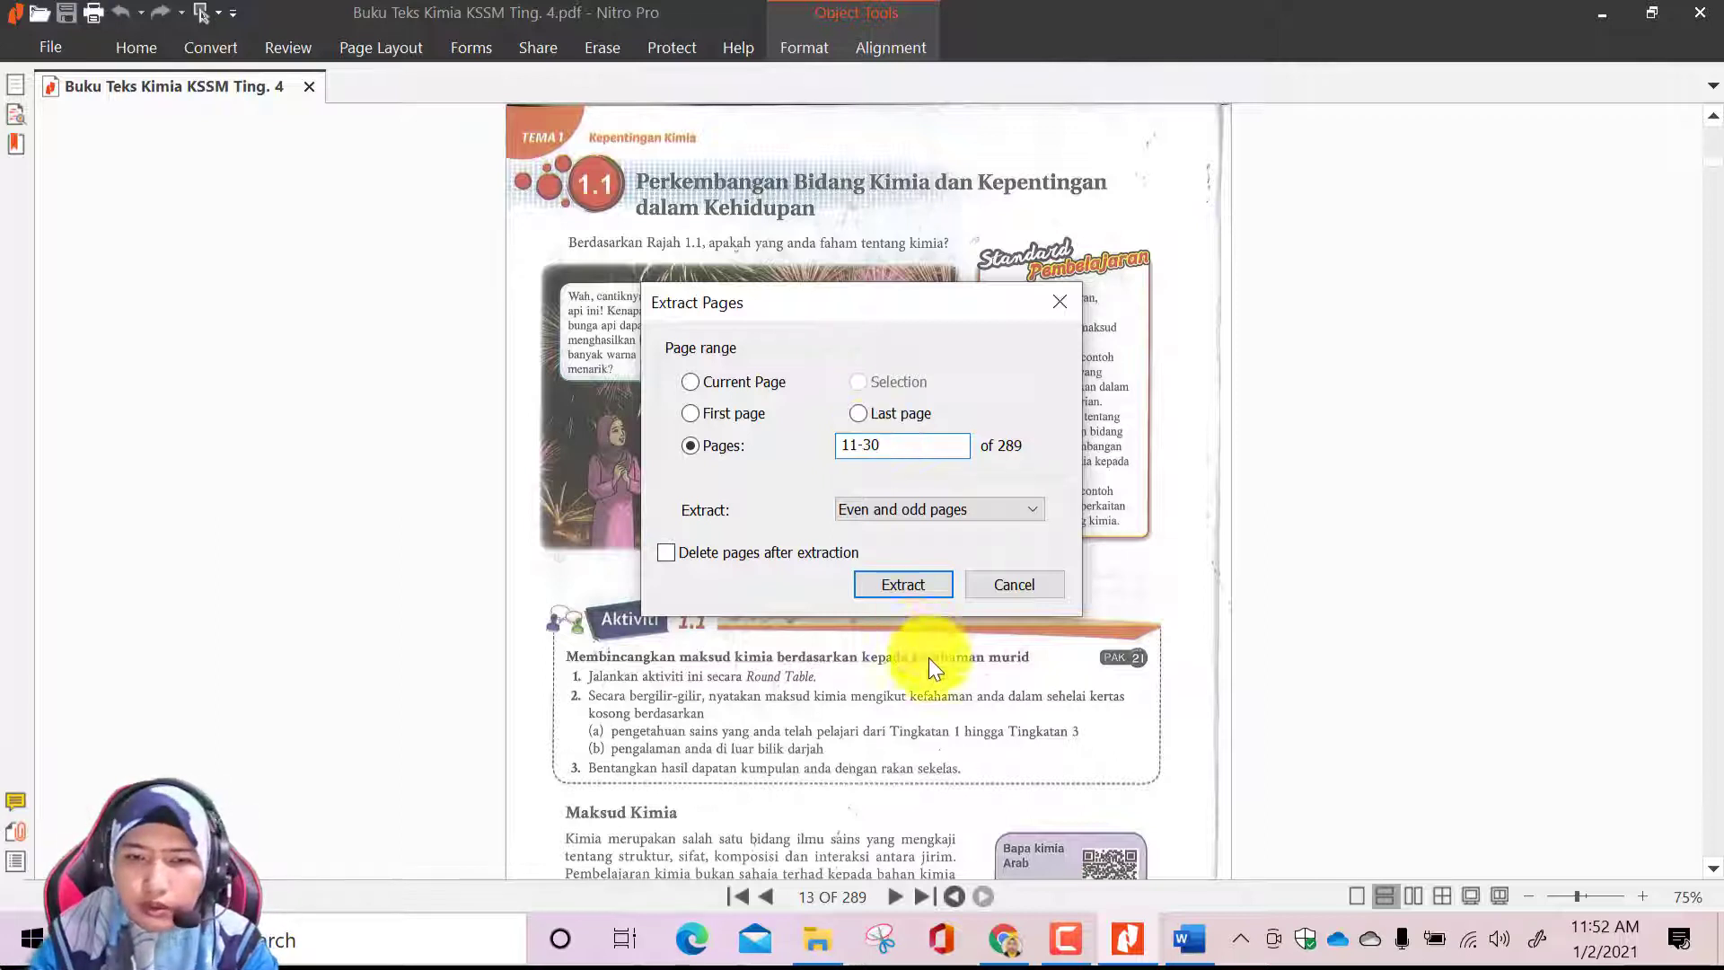
click(908, 584)
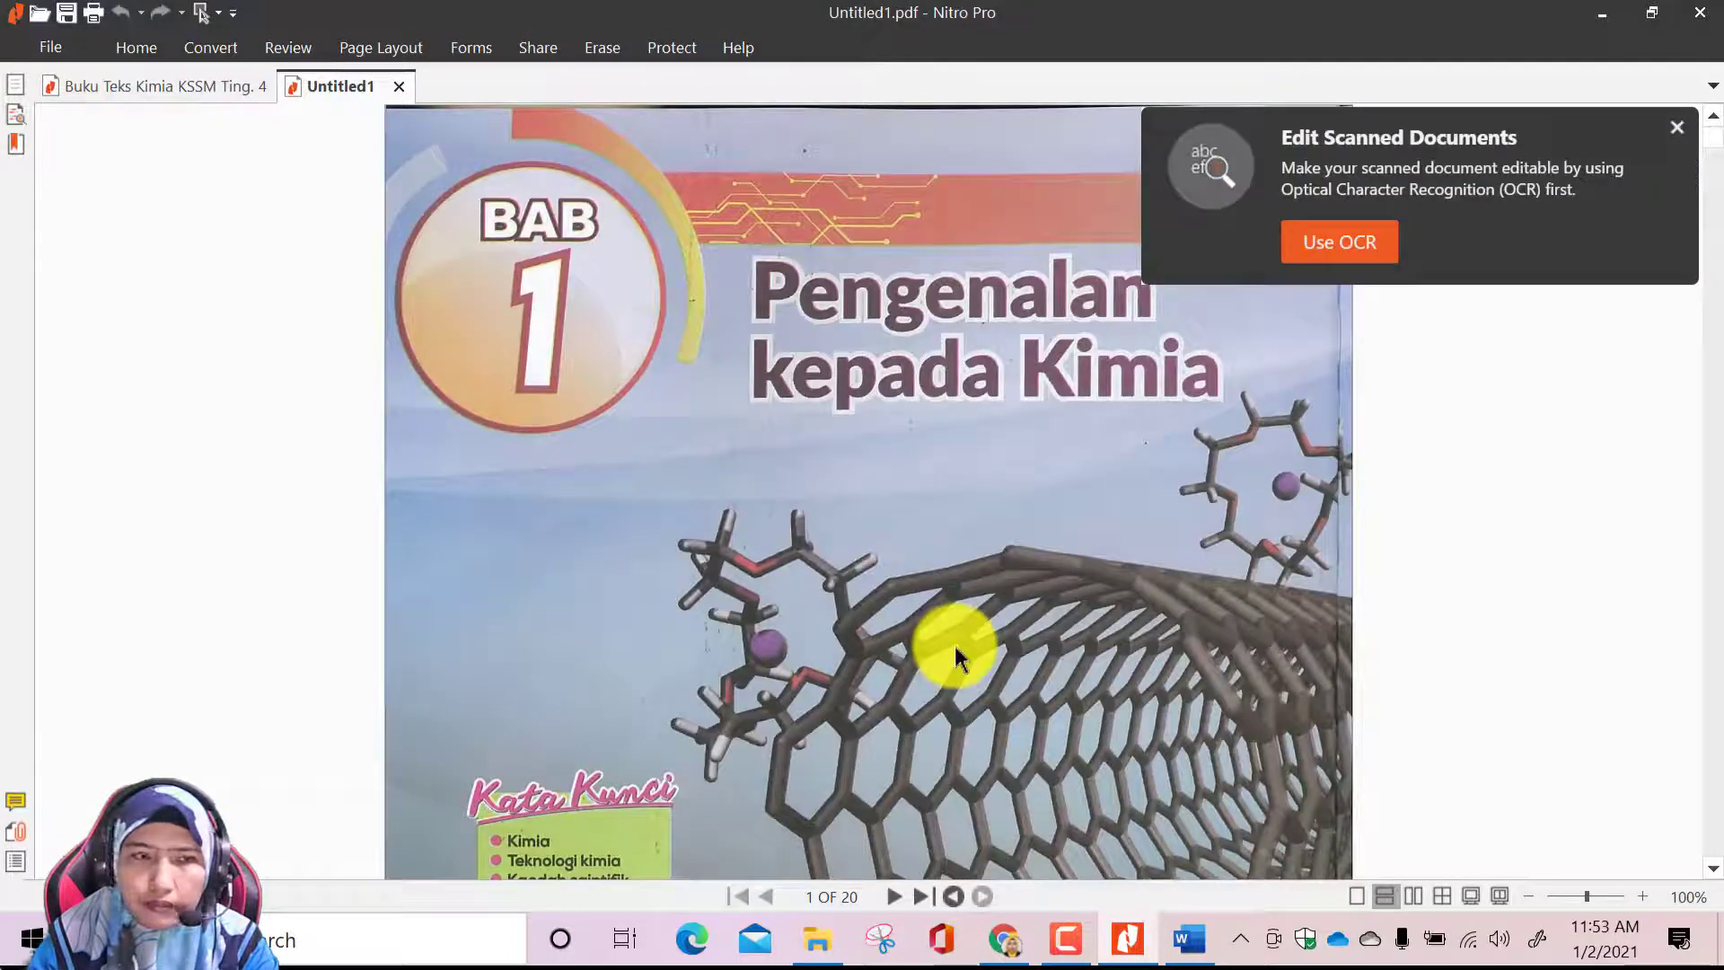
scroll(956, 658, down, 15)
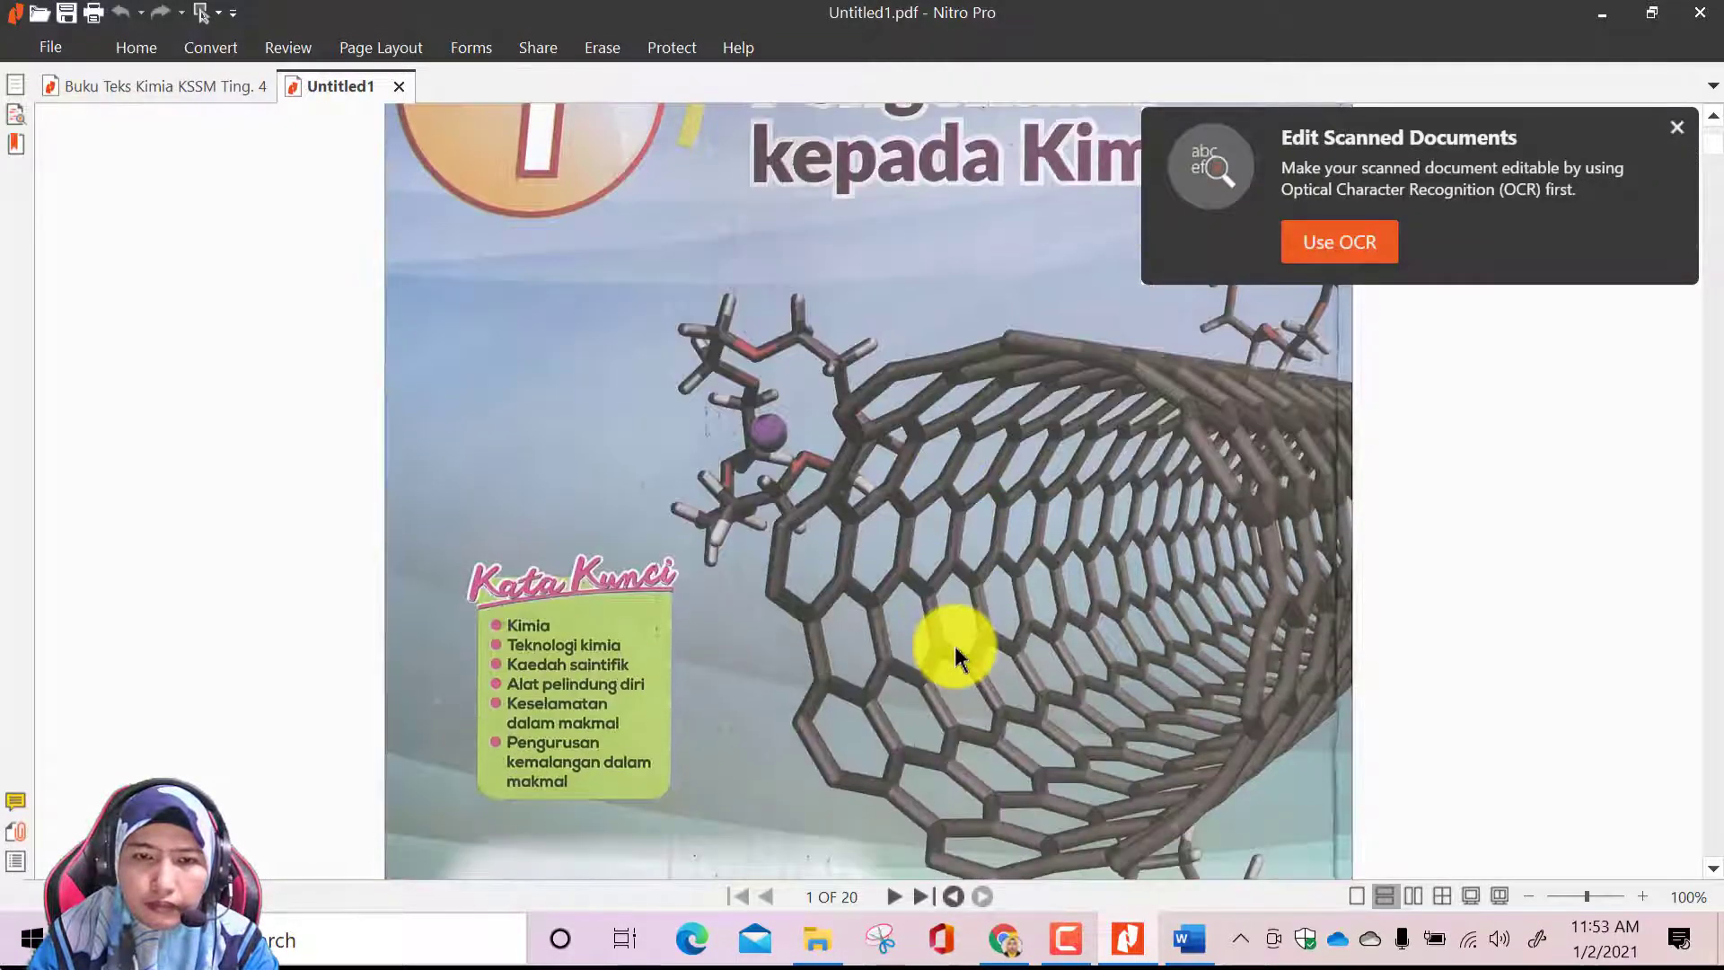
scroll(956, 658, down, 3)
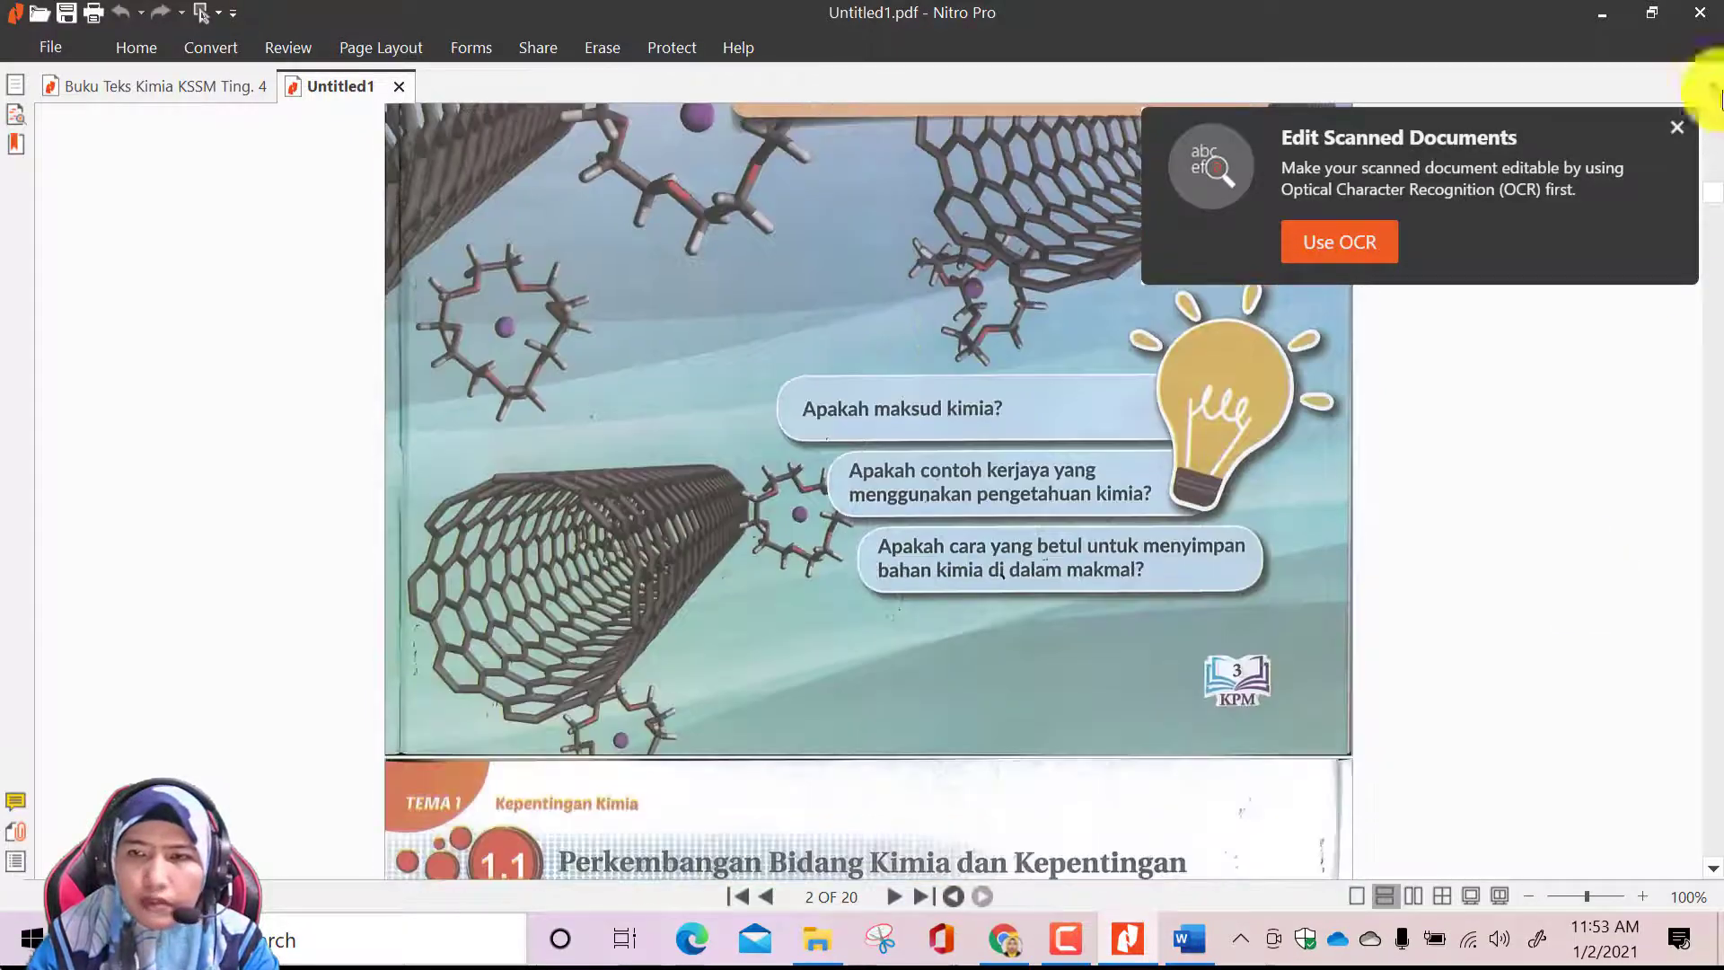
click(1677, 128)
drag(1706, 192, 1696, 139)
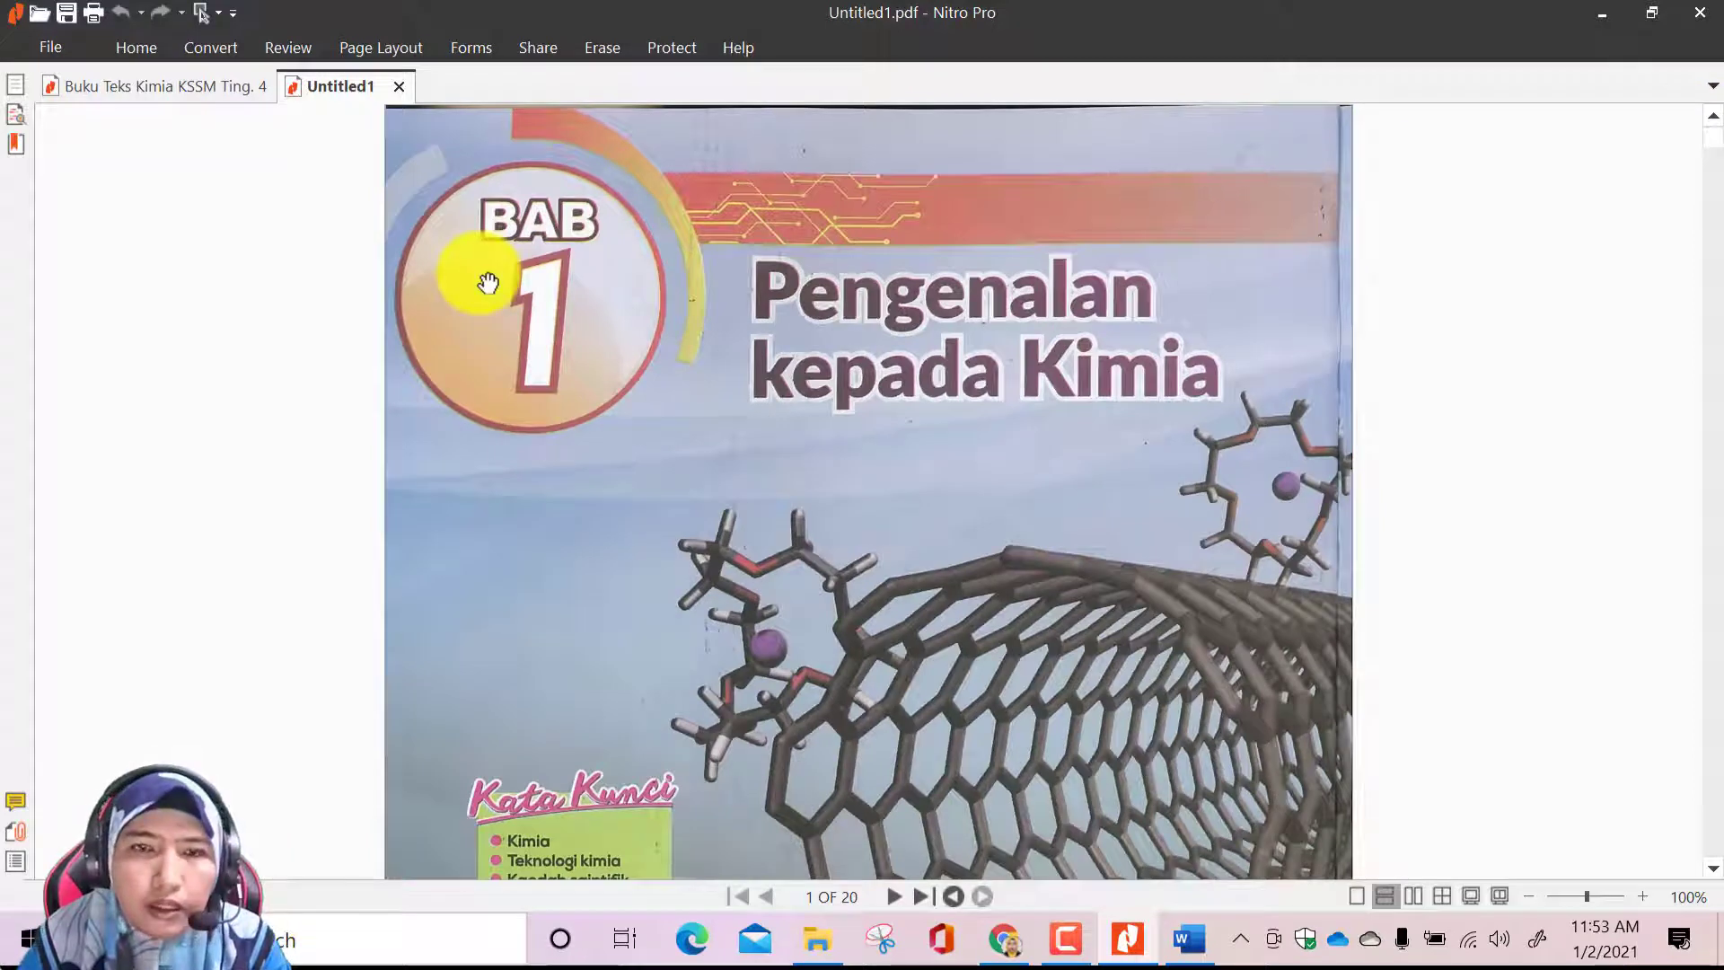
Start saving the extracted chapter 1 PDF on the computer and create a Desktop folder named BUKU TEKS SUBTOPIK
click(63, 45)
click(99, 249)
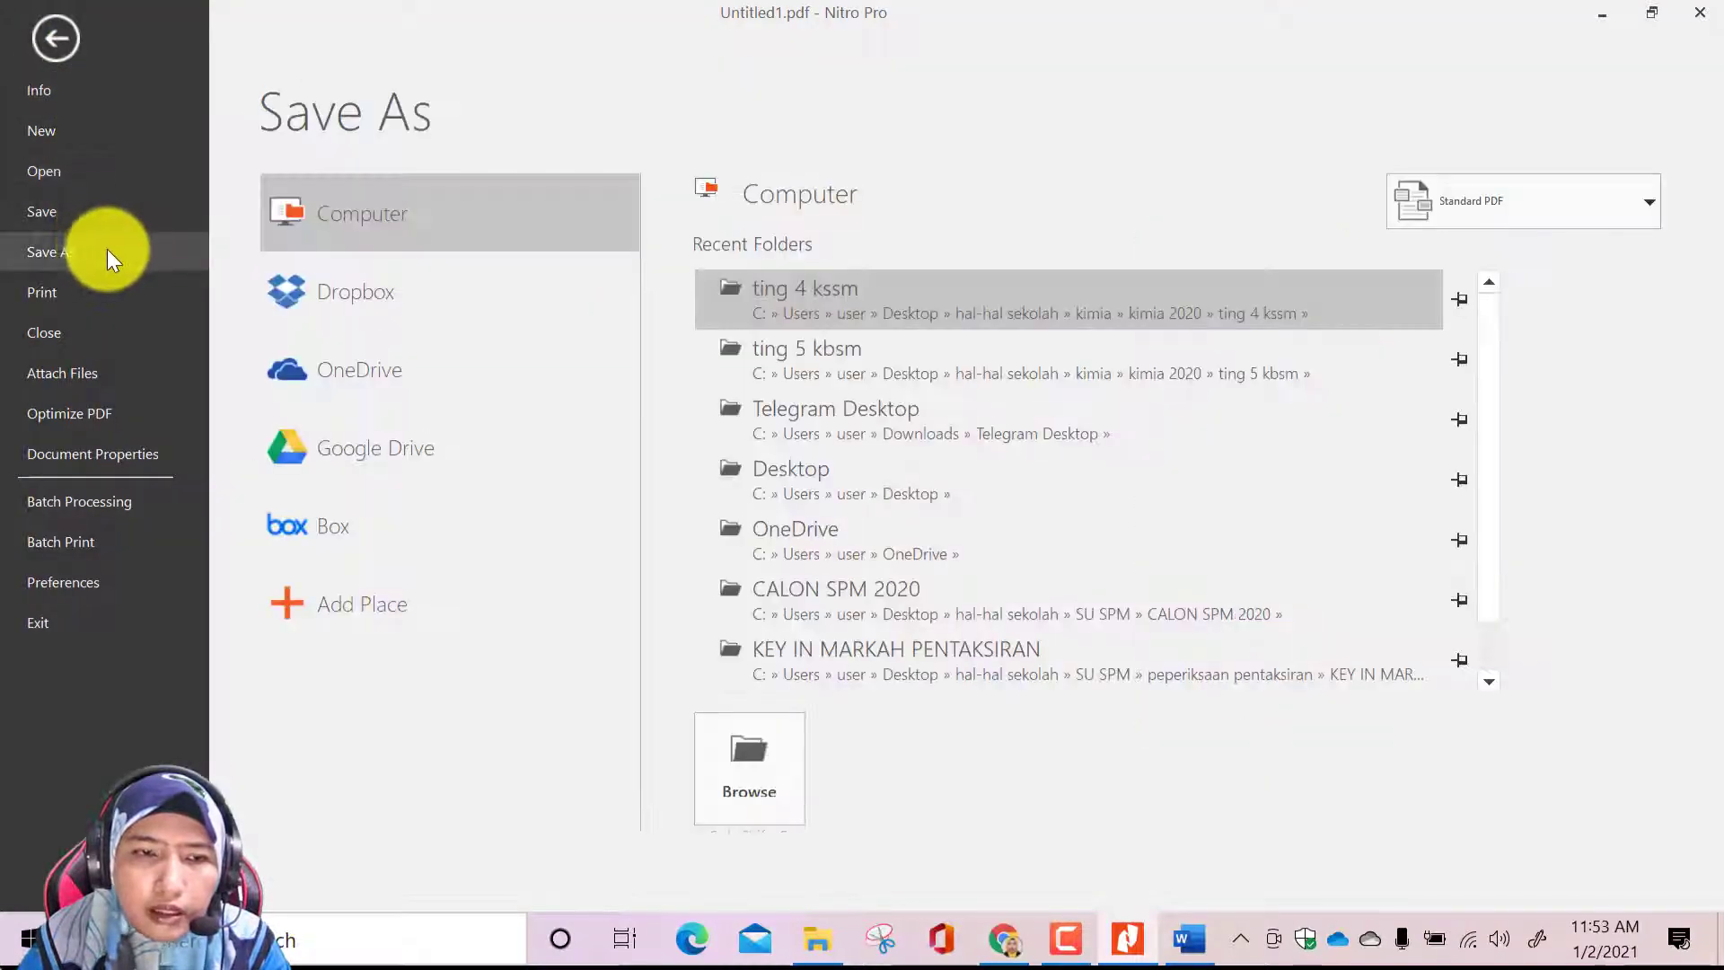
click(750, 767)
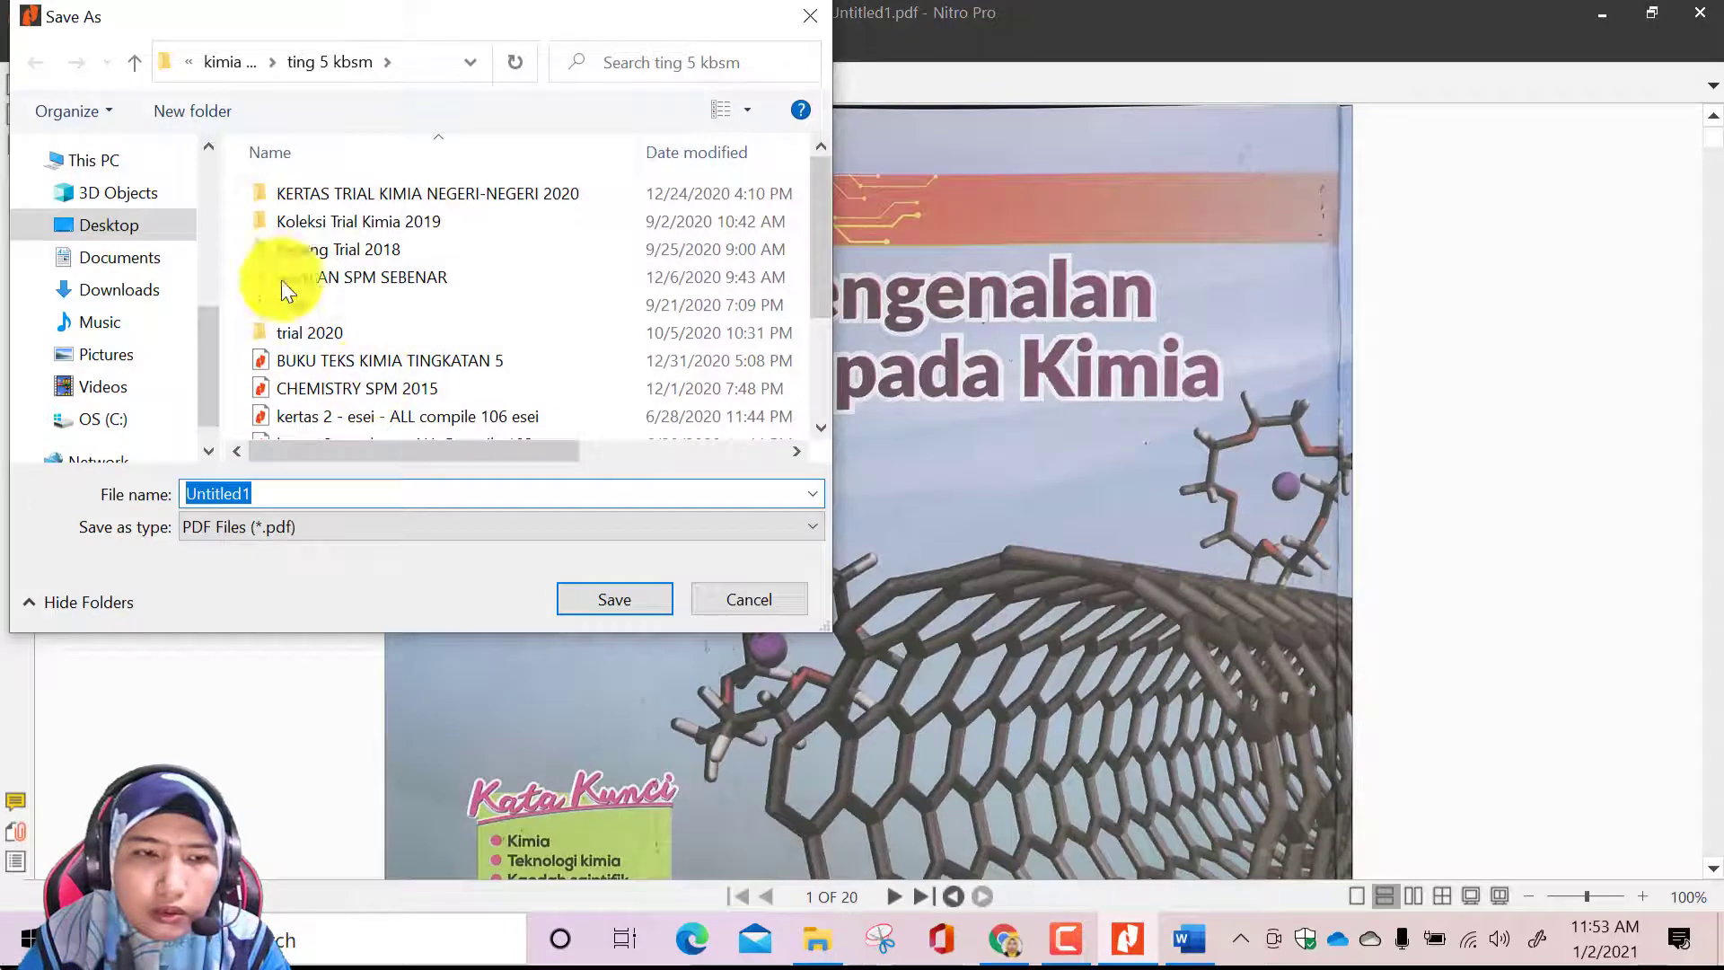
click(172, 222)
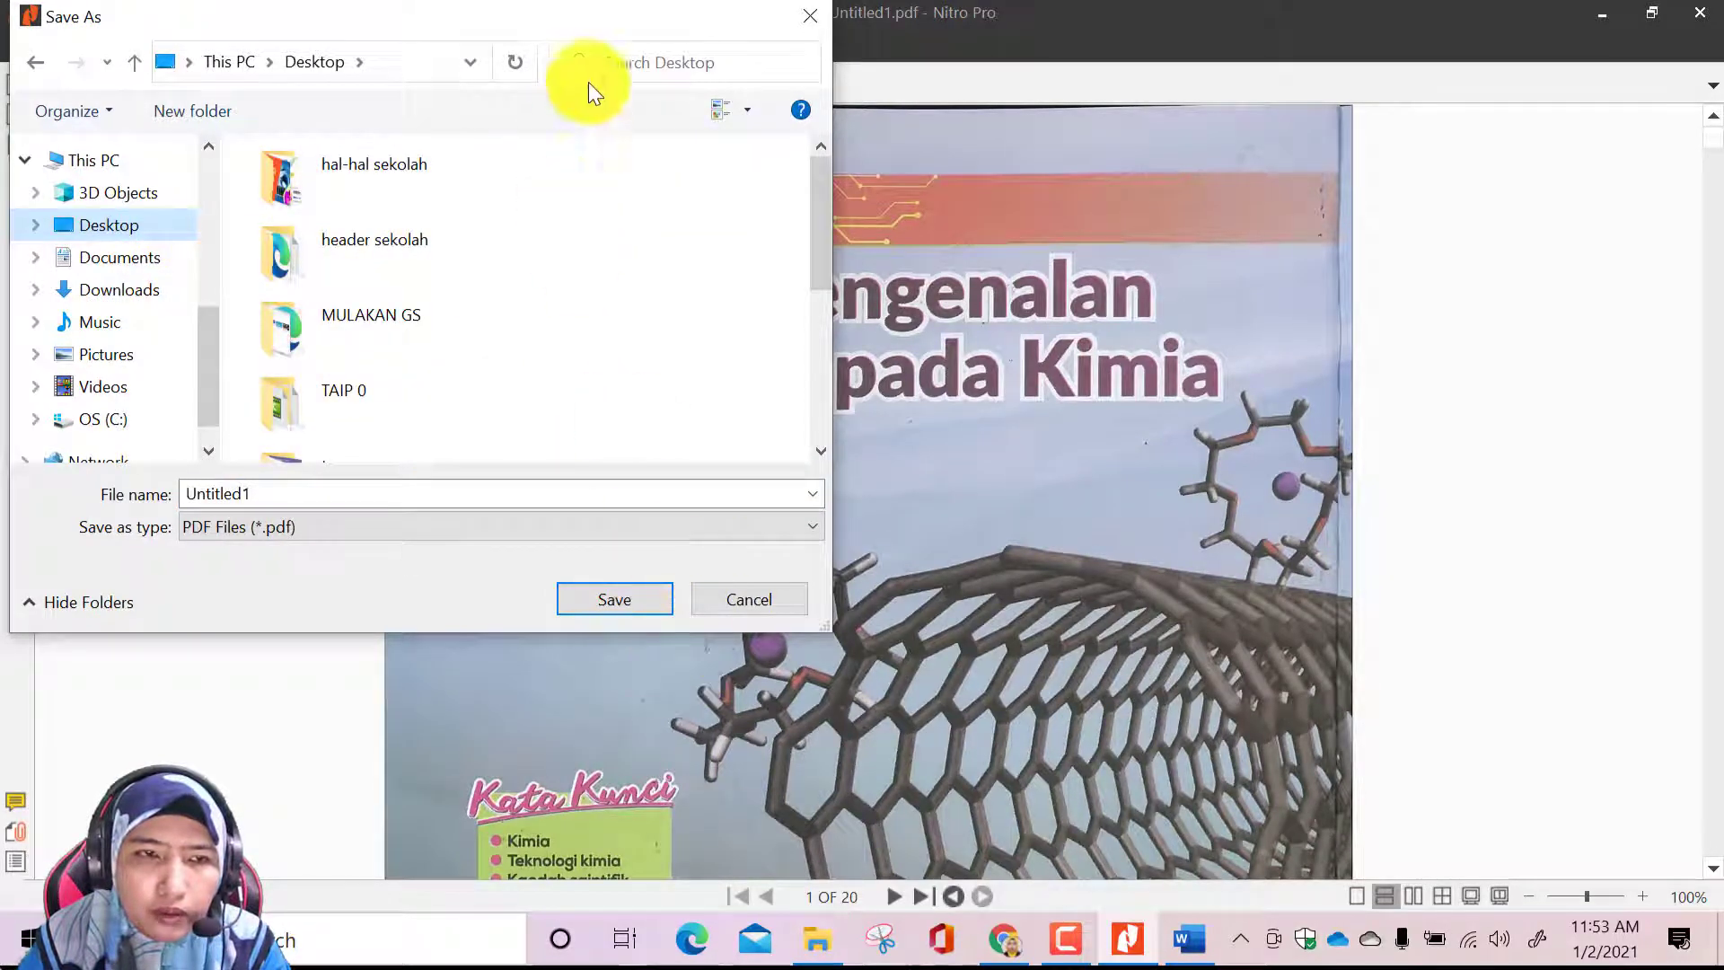
click(192, 111)
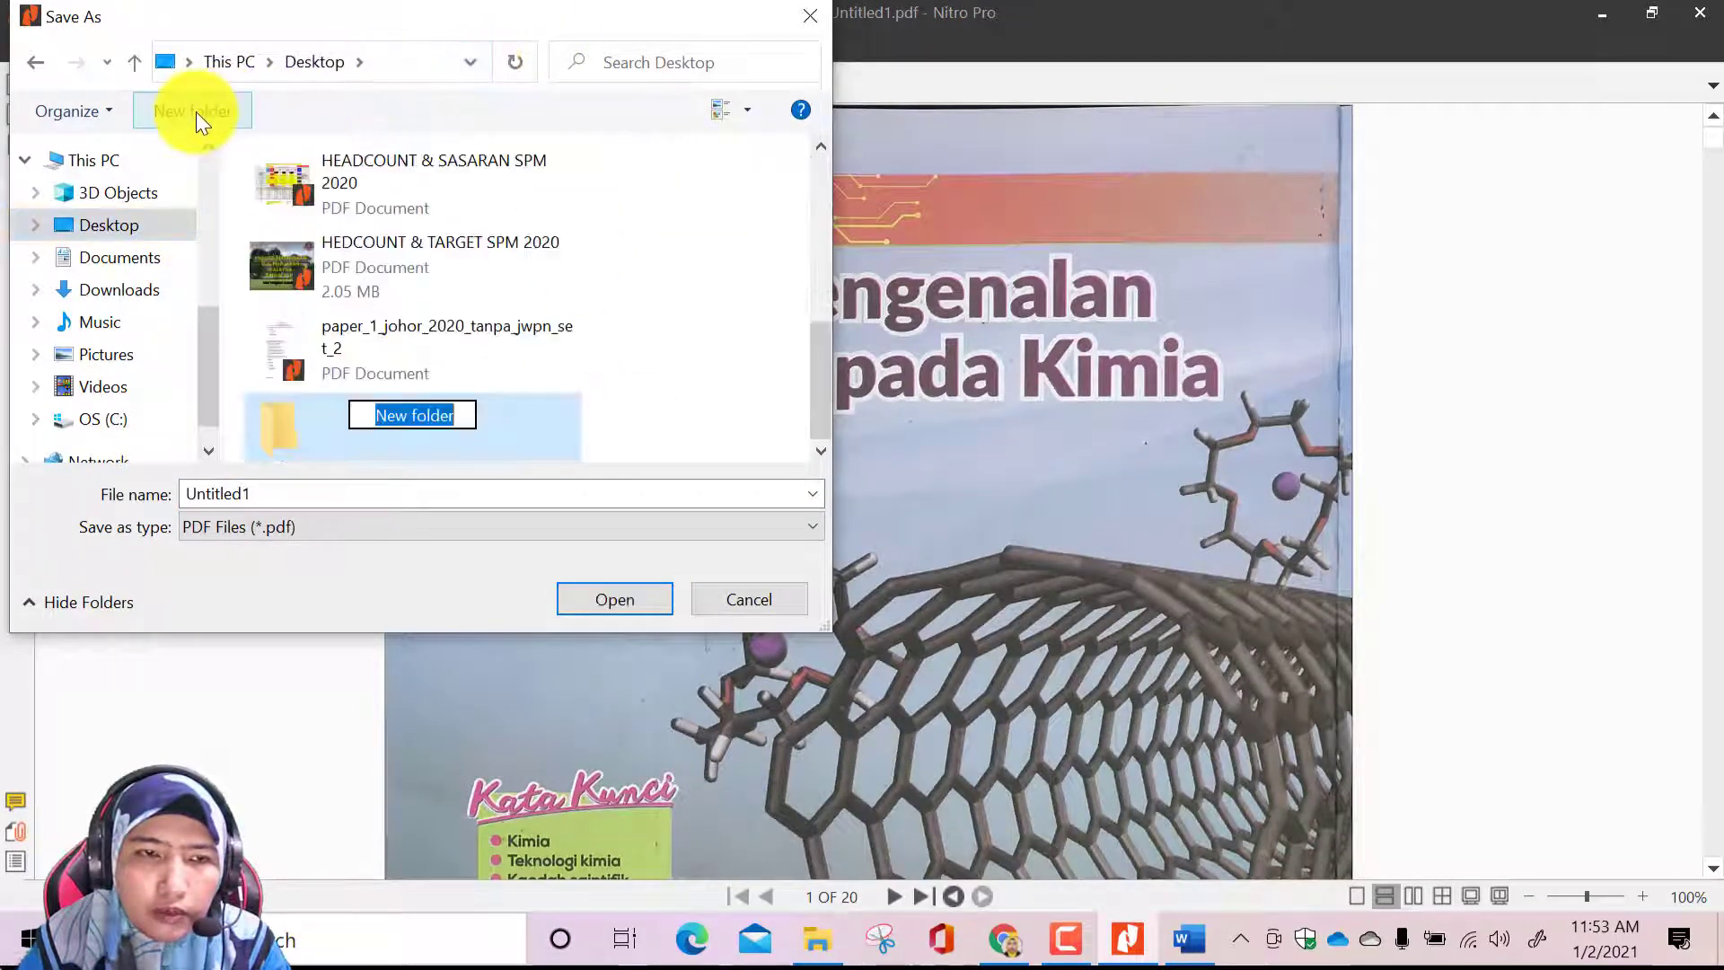
key(BackSpace)
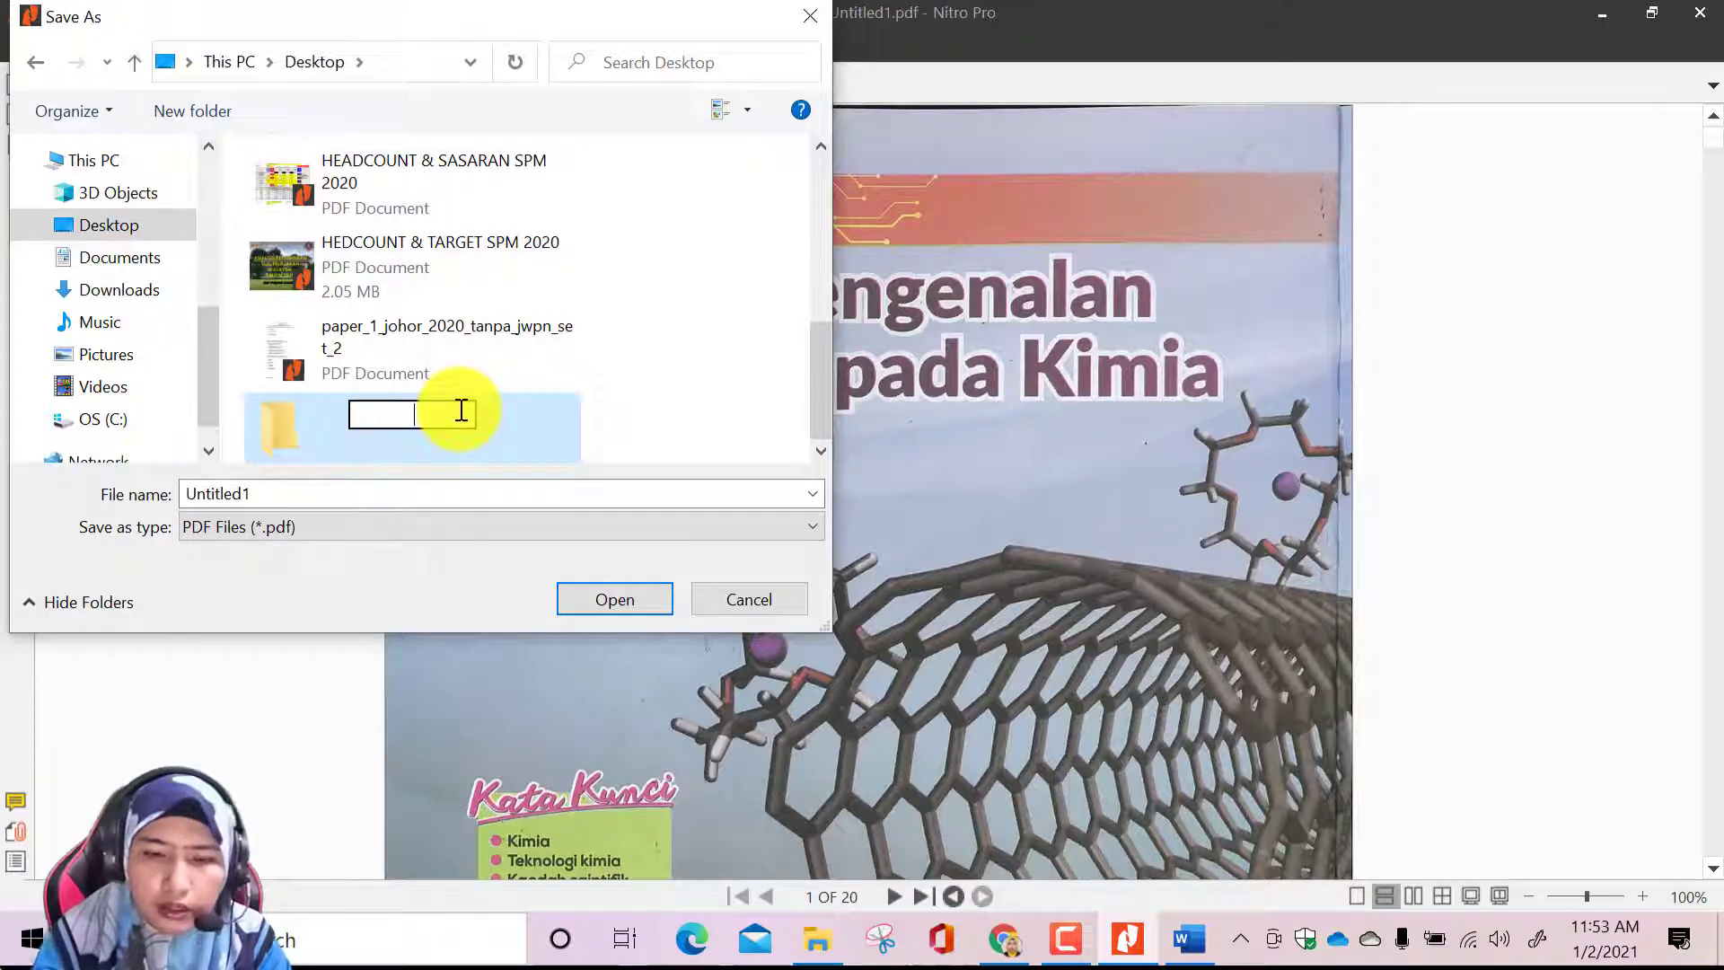
text(BUKU T)
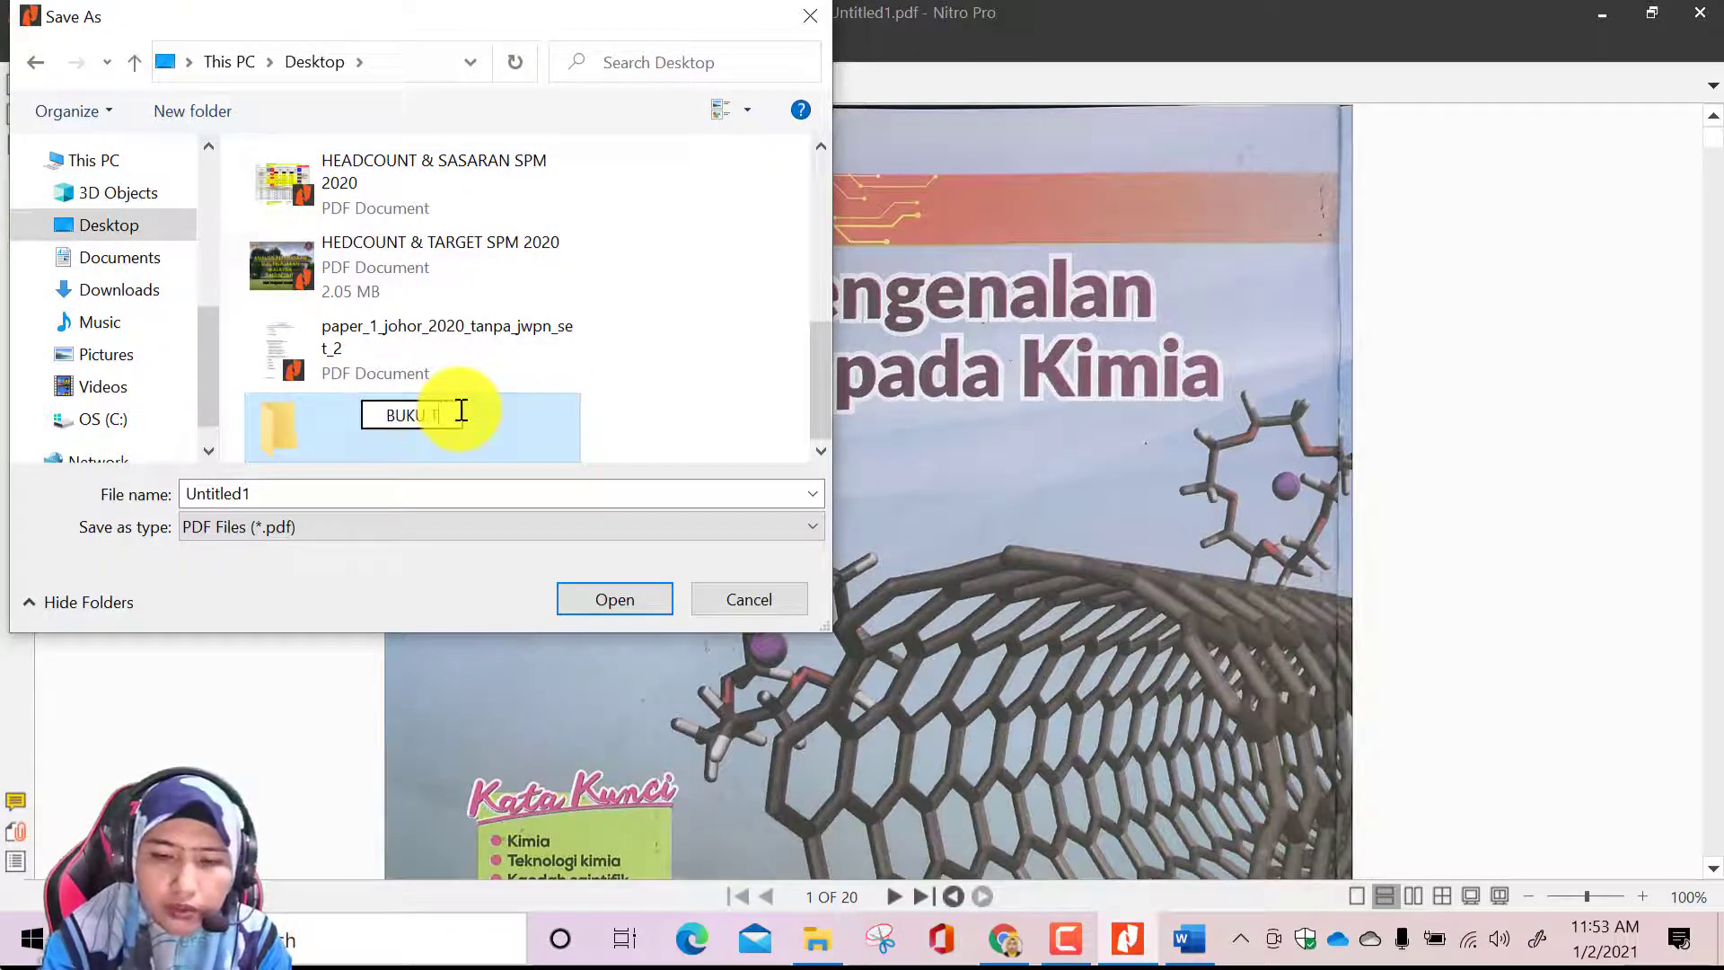
text(EKS SUKT)
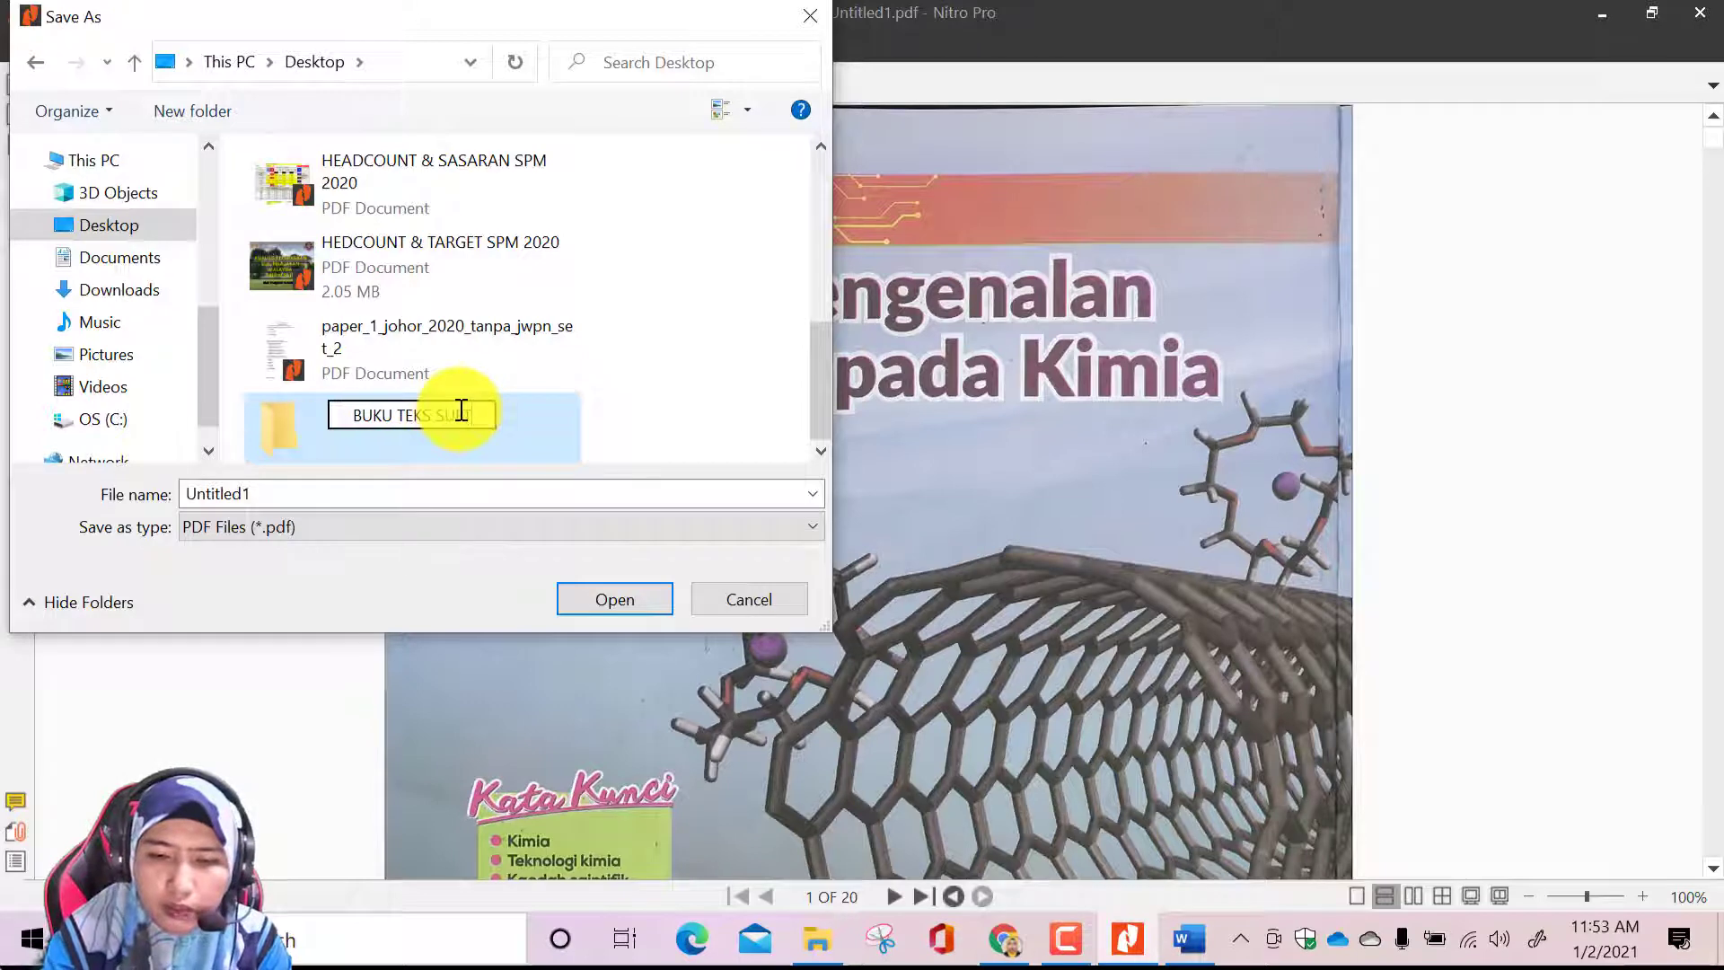
text(OPIK)
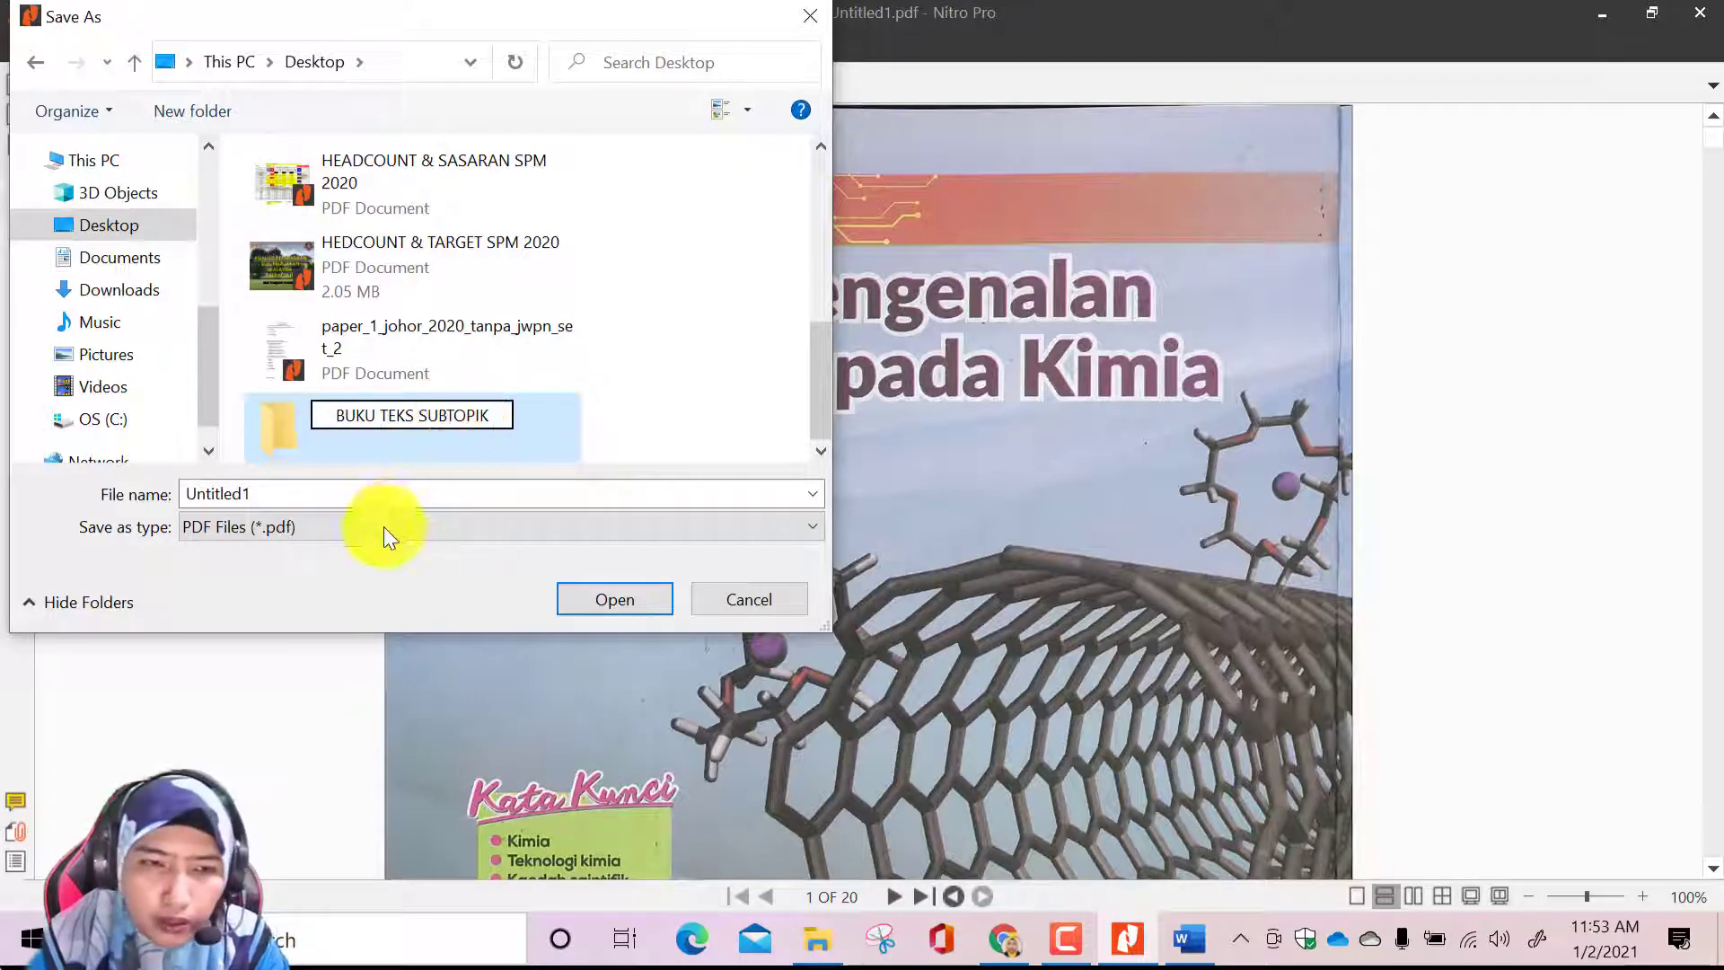
Save the chapter 1 PDF as TOPIK 1 in the BUKU TEKS SUBTOPIK folder on the Desktop
click(351, 493)
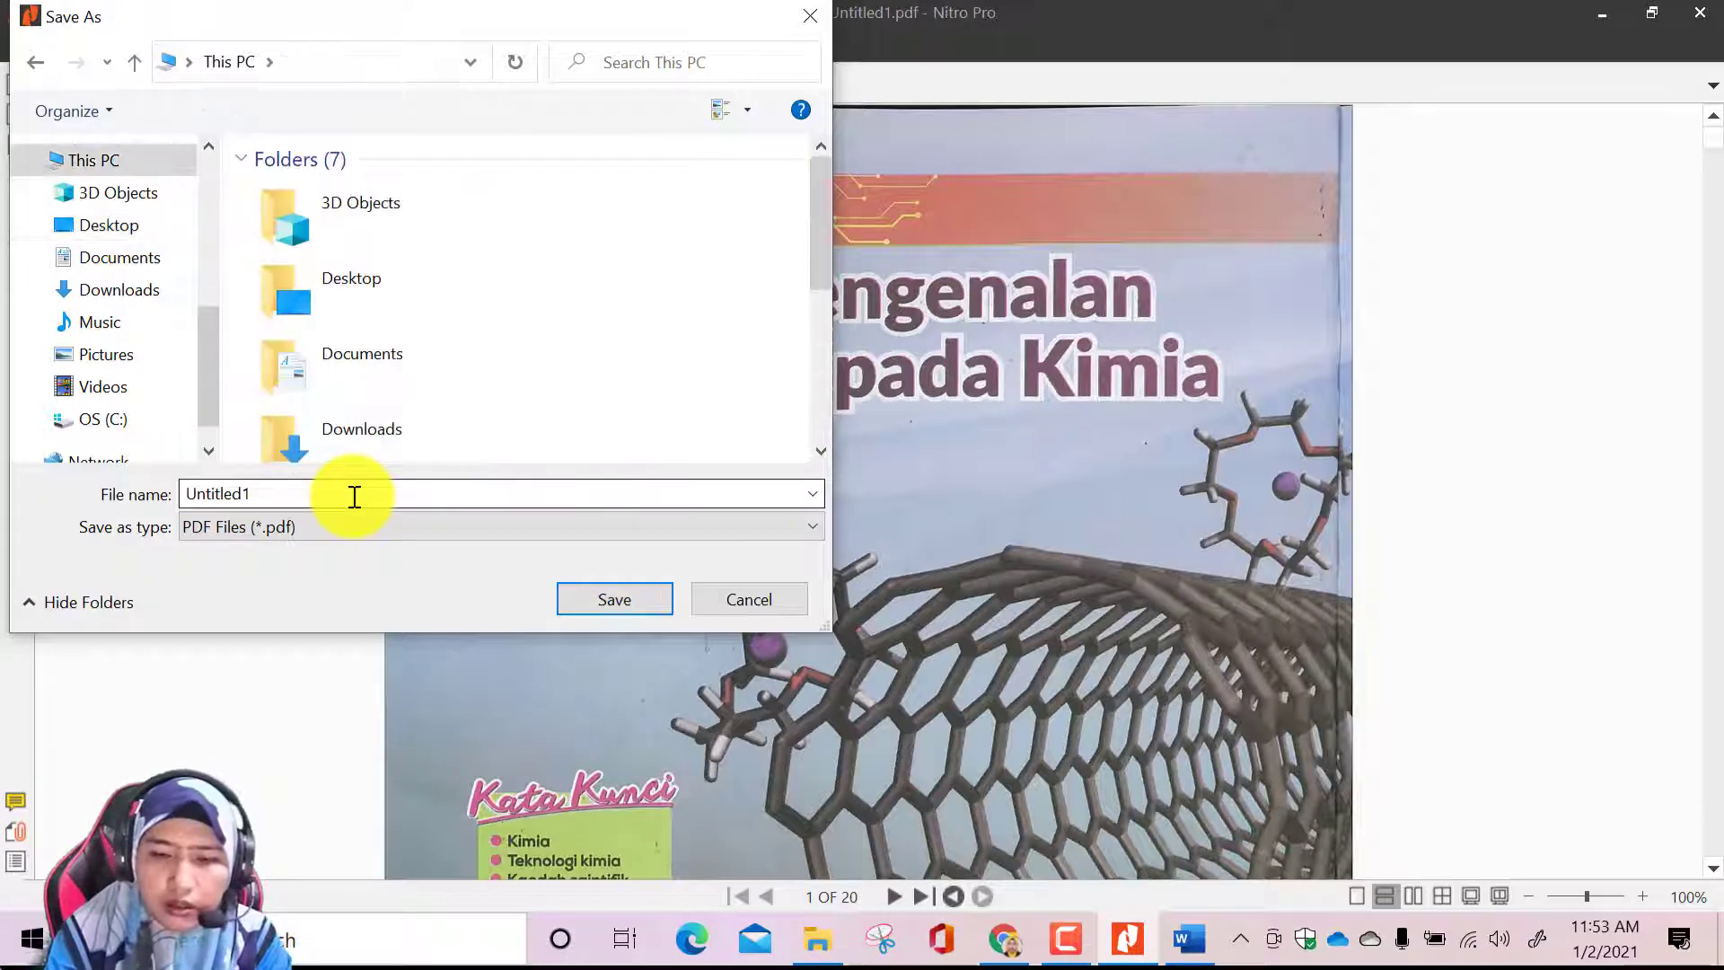
double_click(355, 497)
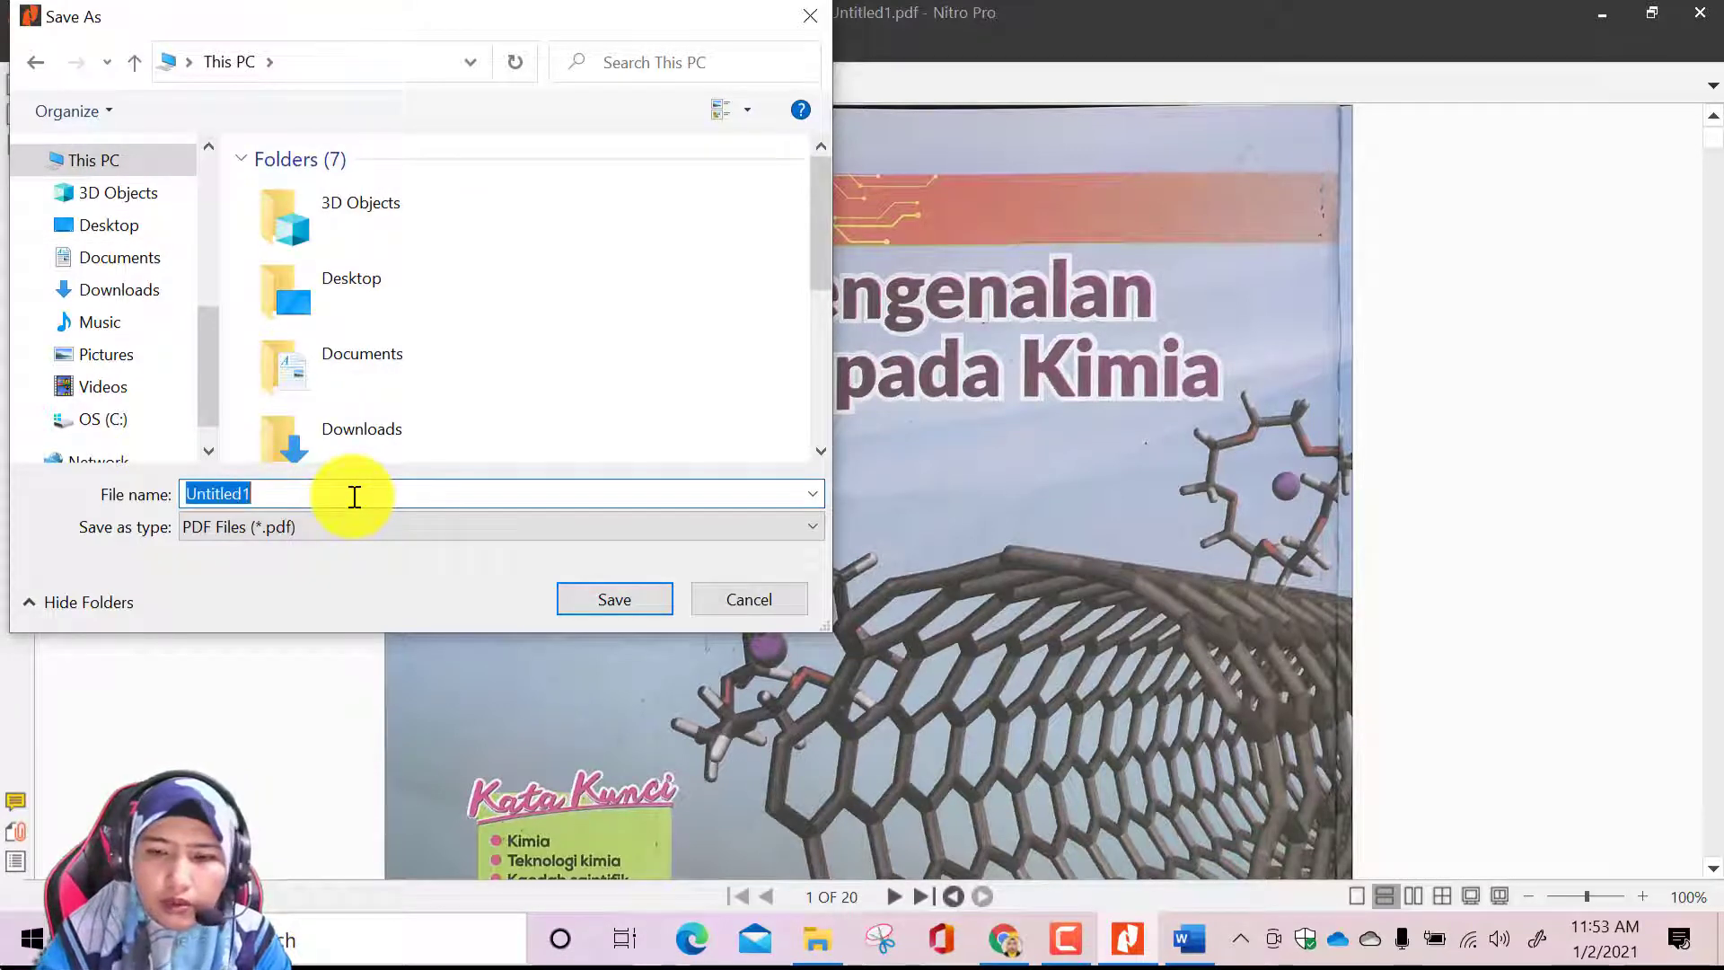
text(TOPIK 1)
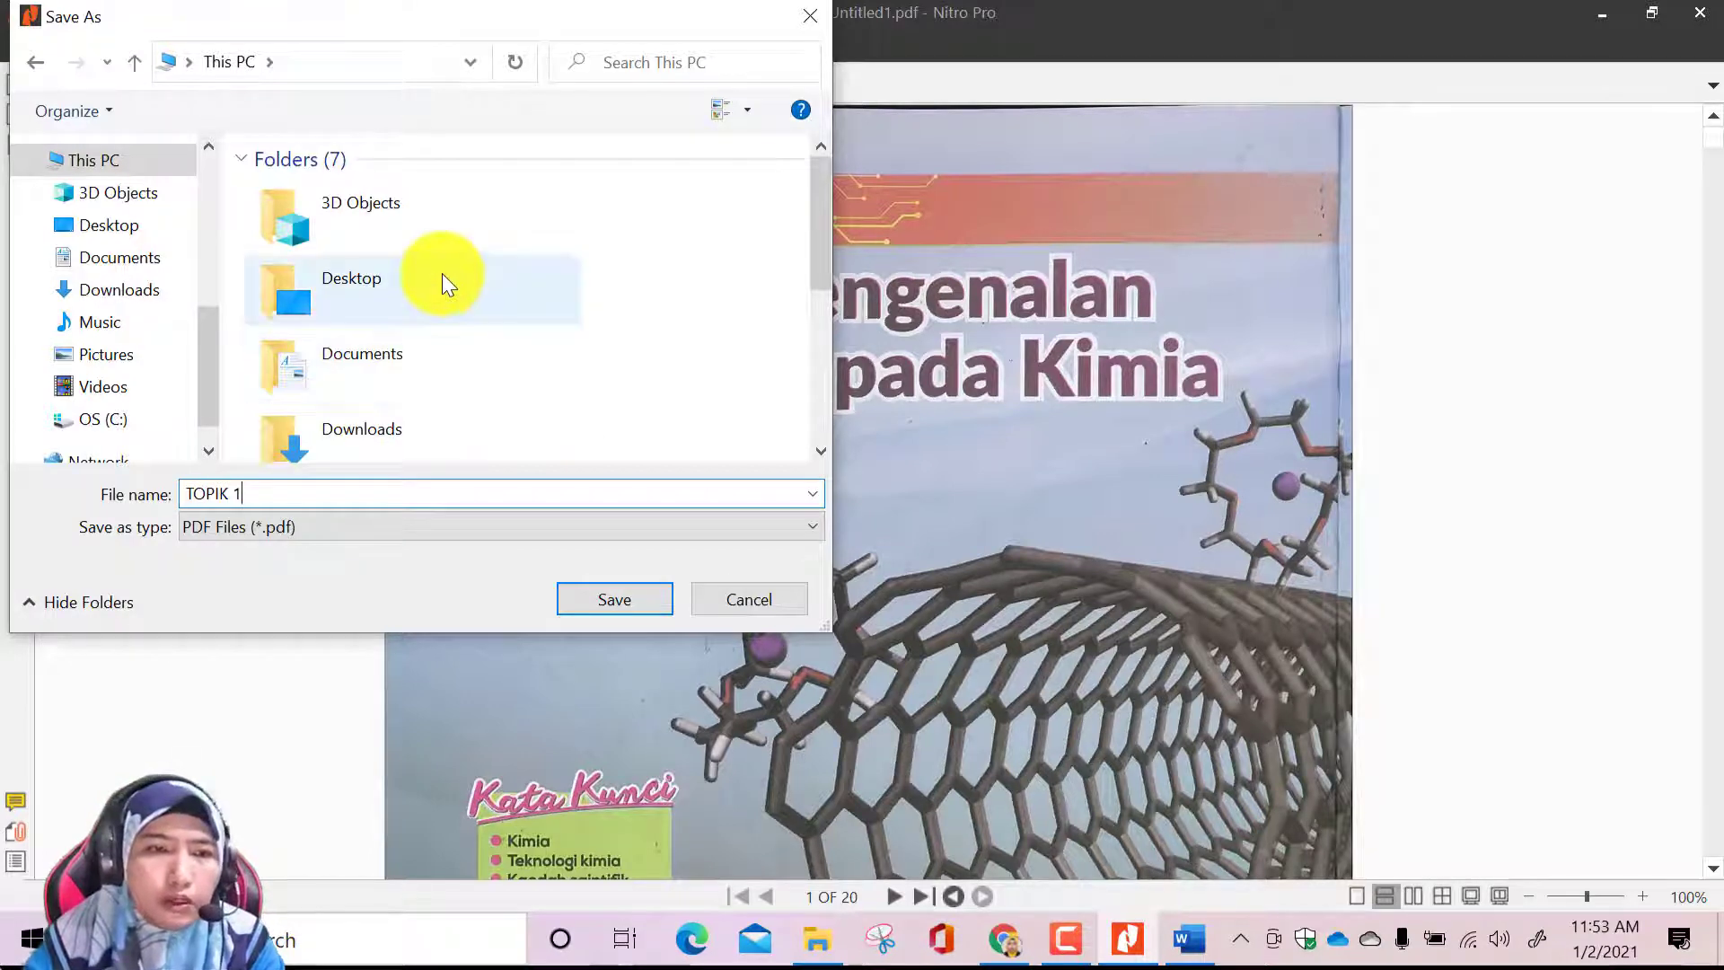
click(155, 223)
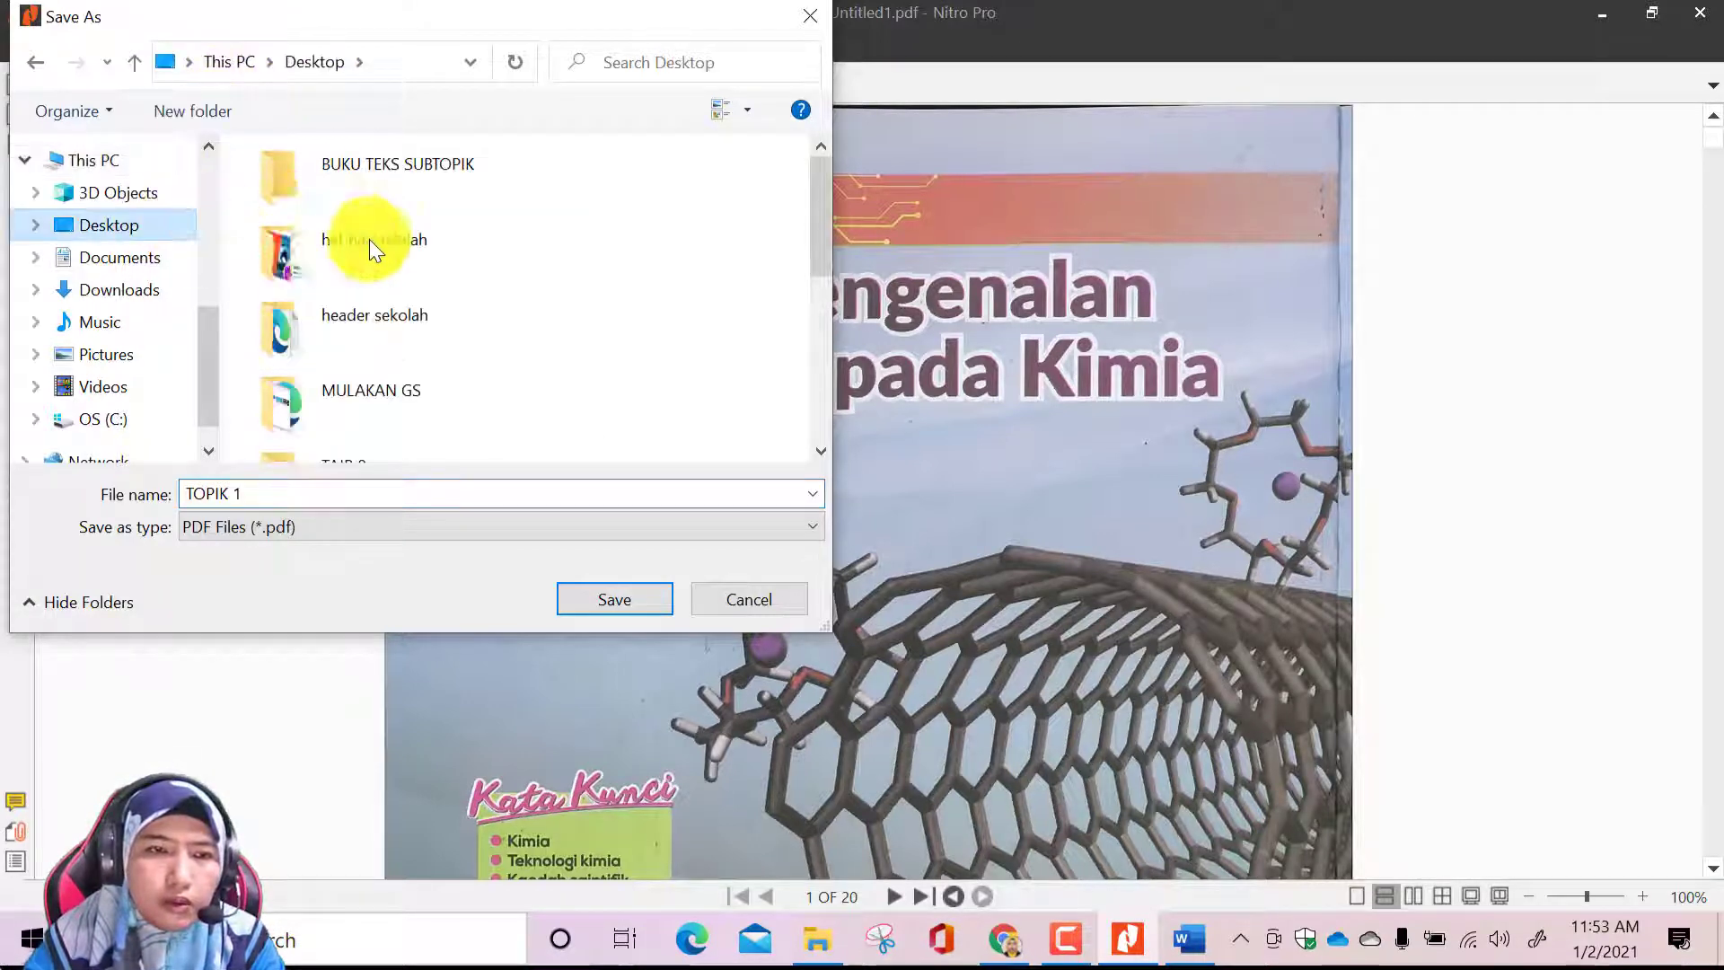
double_click(430, 177)
click(638, 600)
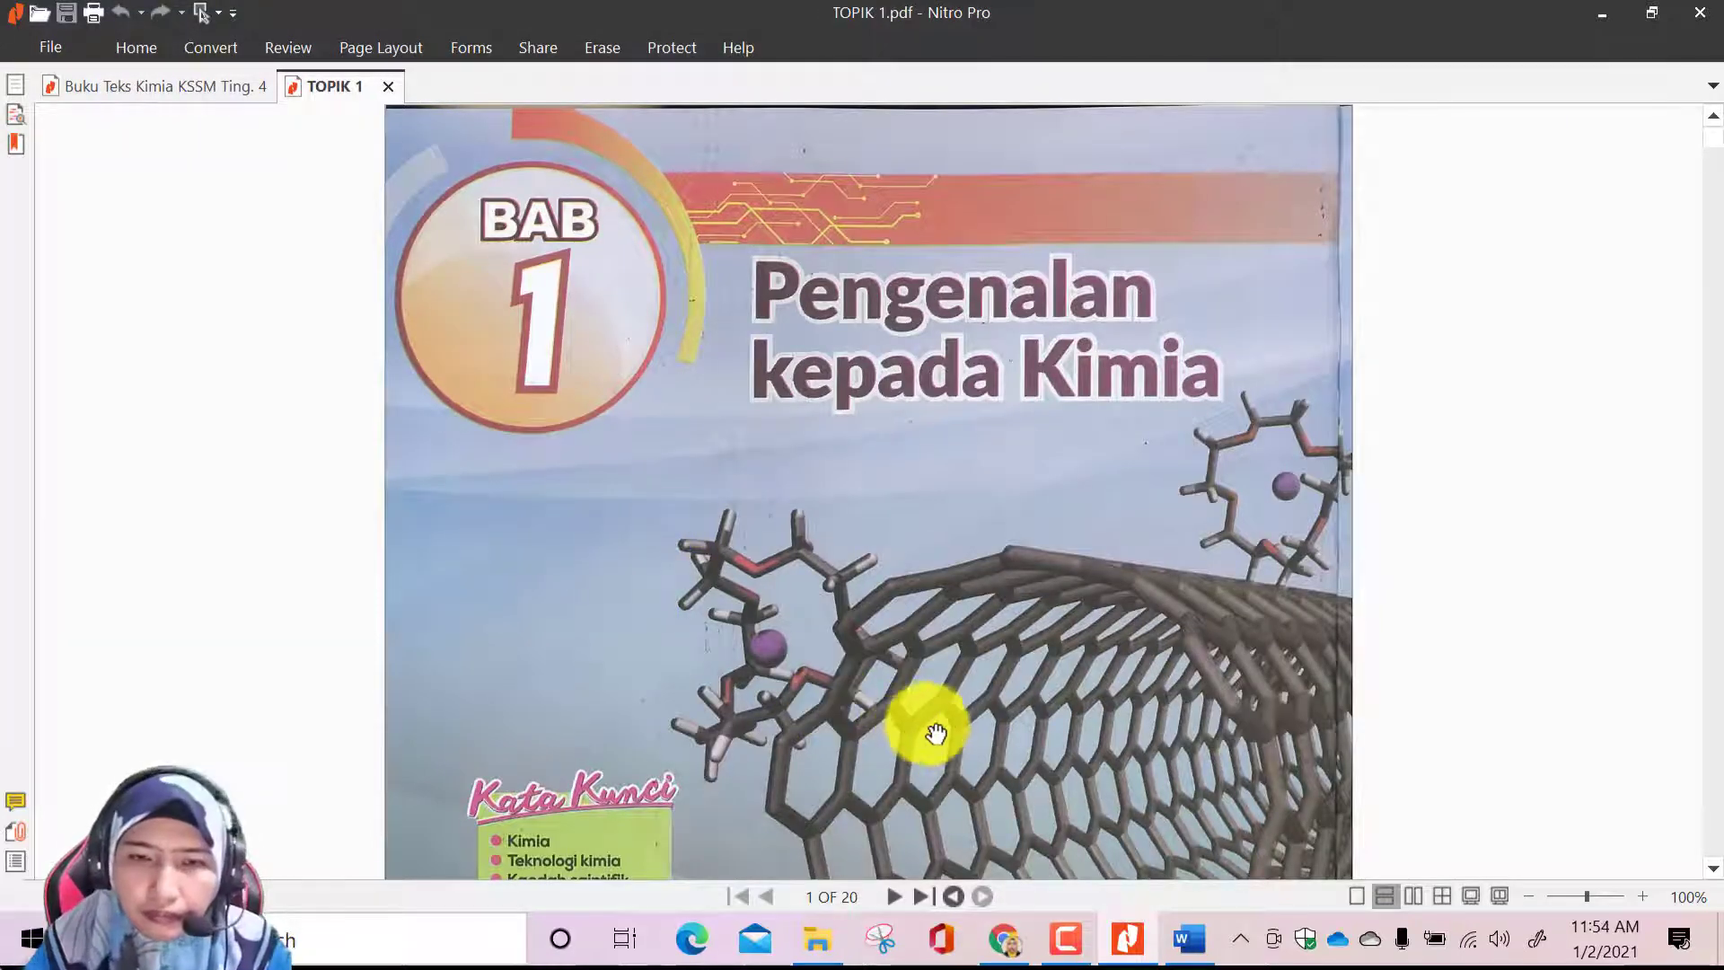
scroll(925, 729, down, 3)
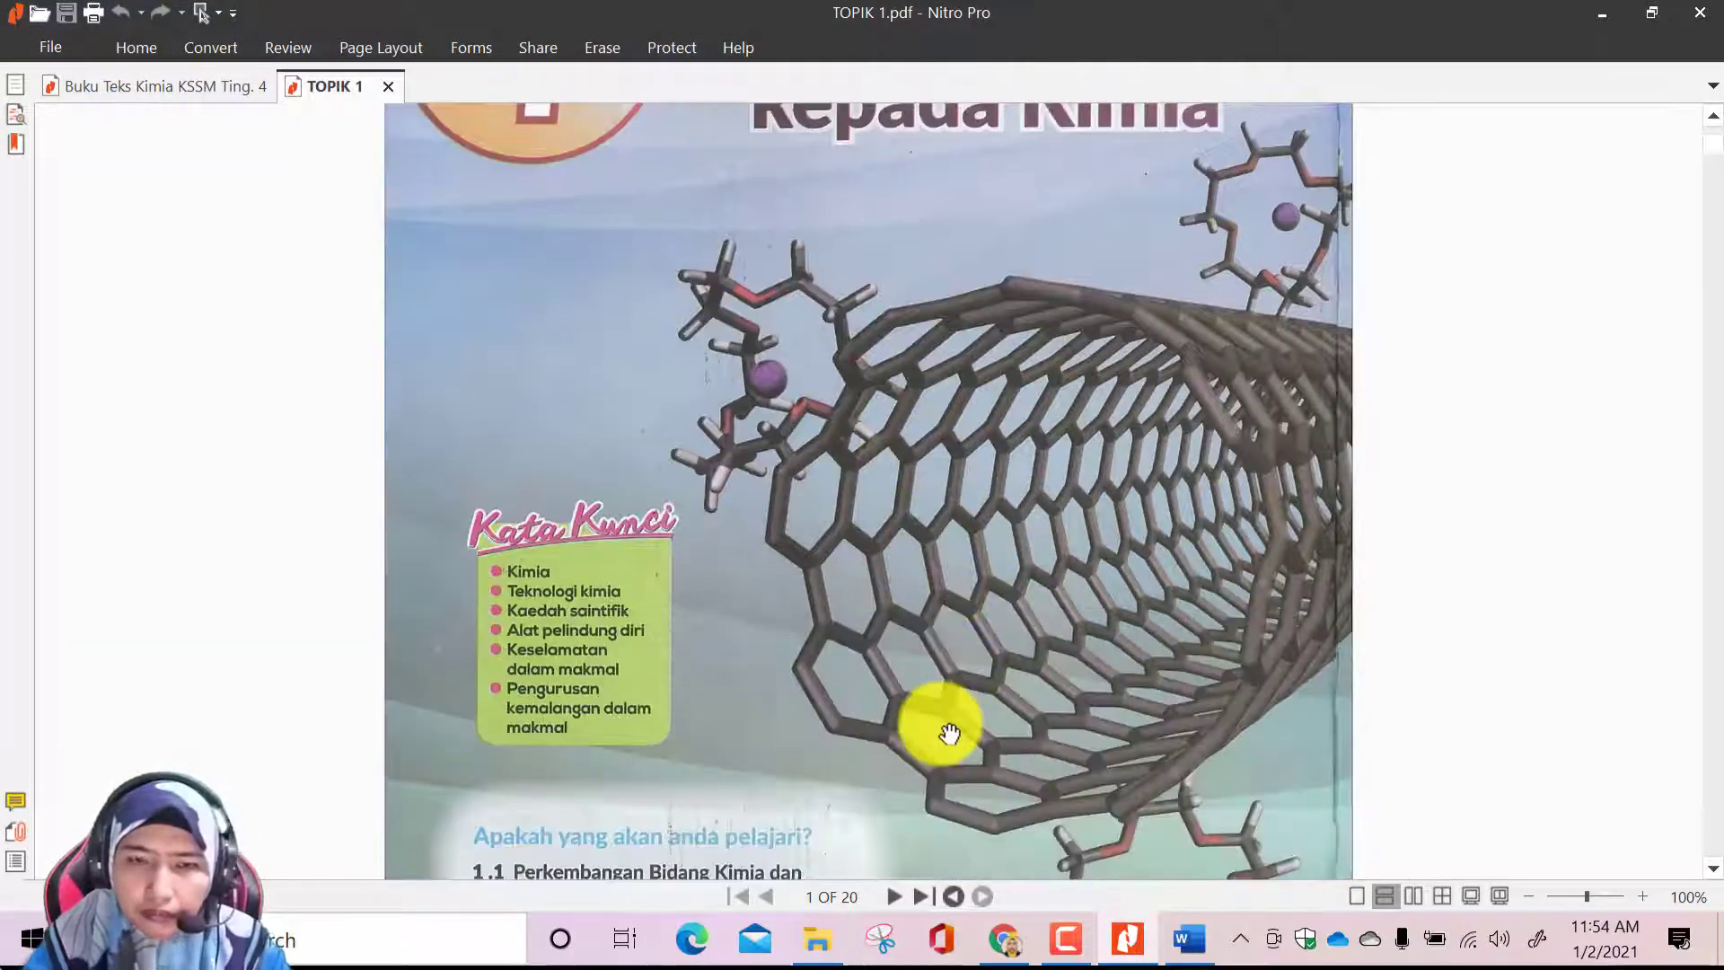
click(1706, 22)
click(1104, 377)
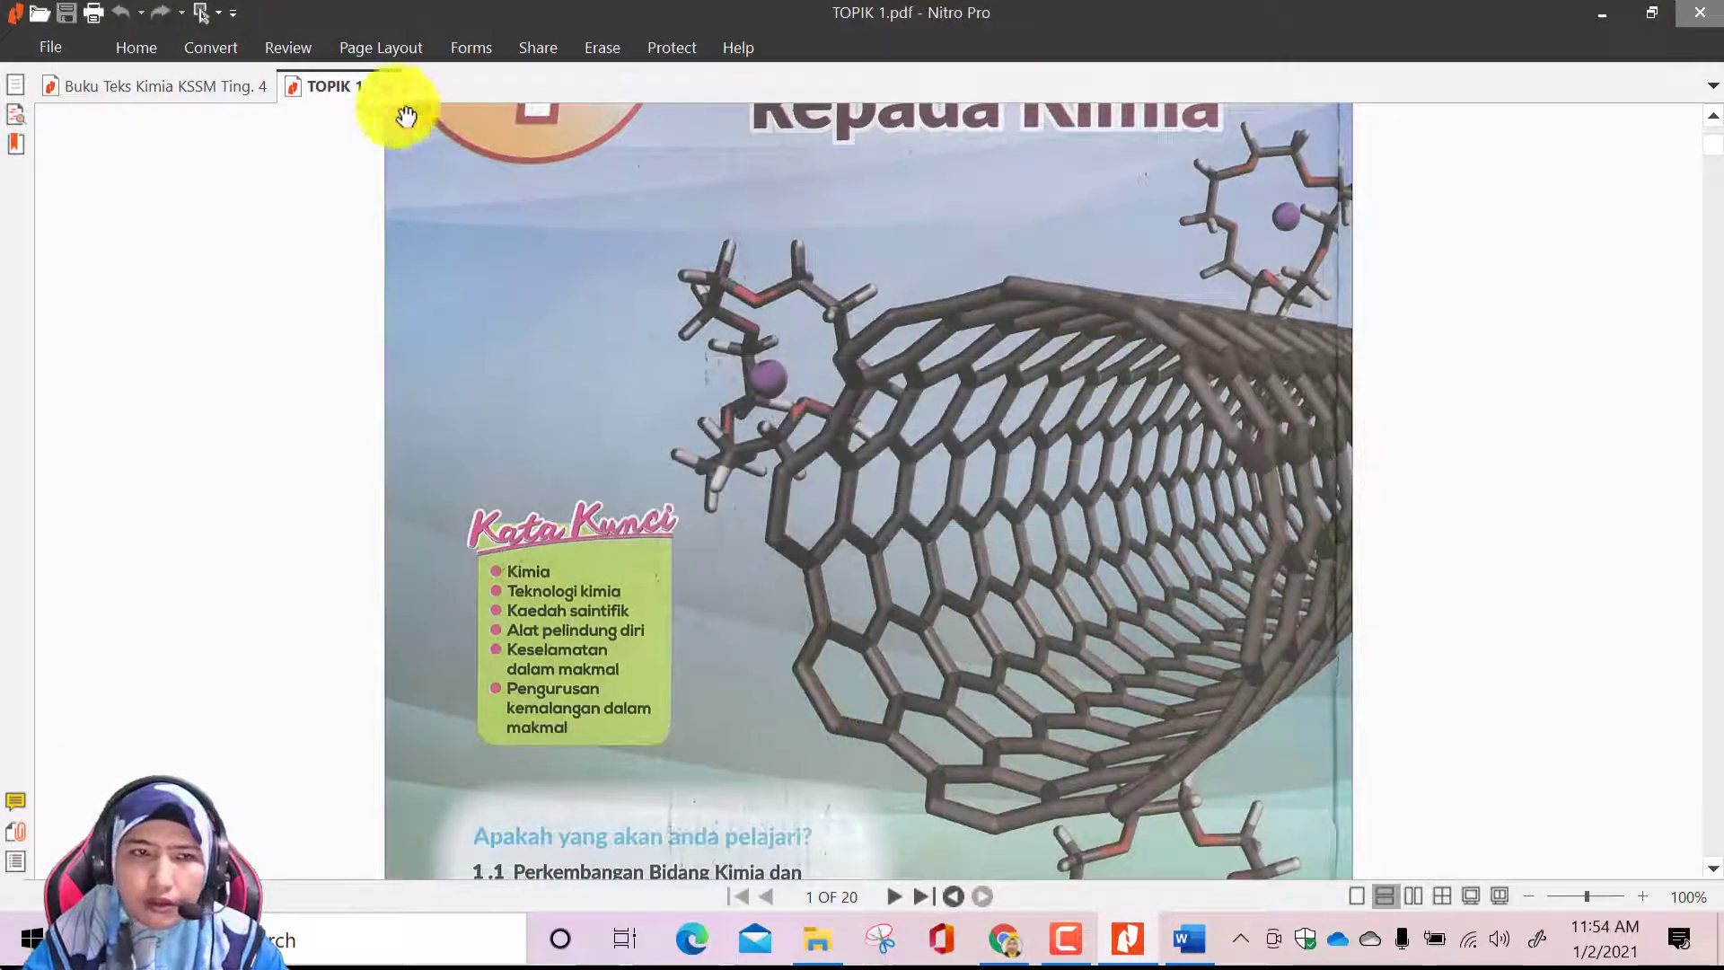
click(1603, 16)
click(1127, 938)
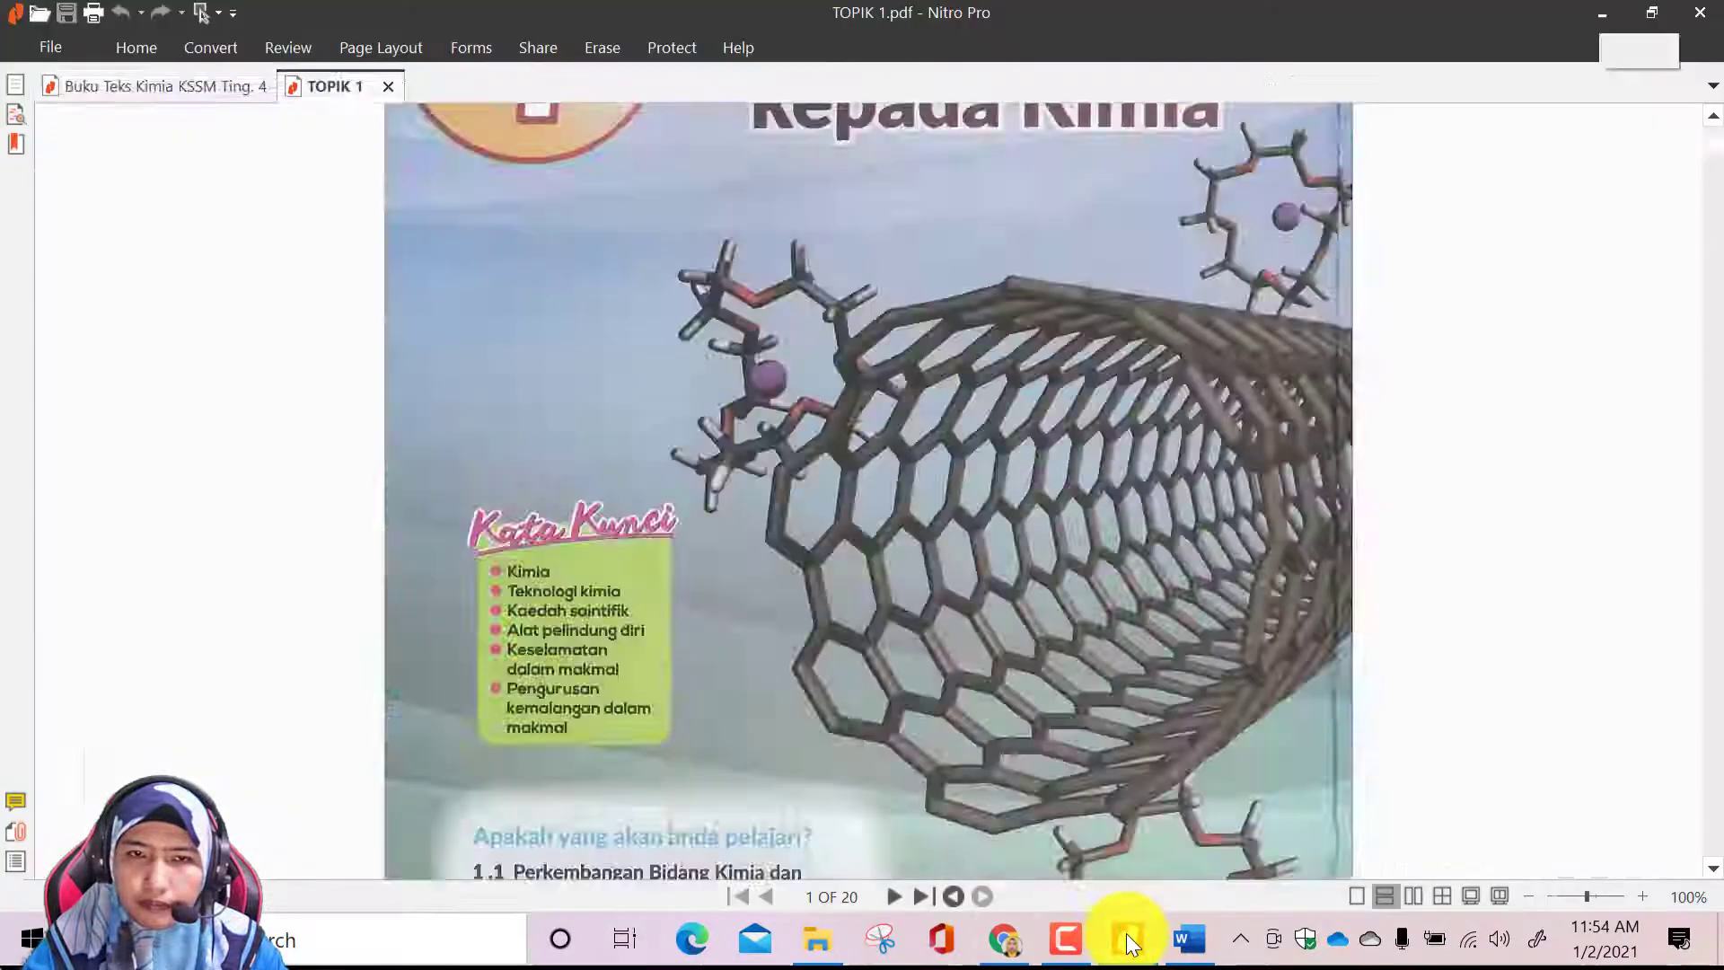
Extract pages 31-50 of the Buku Teks Kimia KSSM Ting. 4 PDF, covering chapter 2, into a separate PDF
scroll(1119, 712, down, 4)
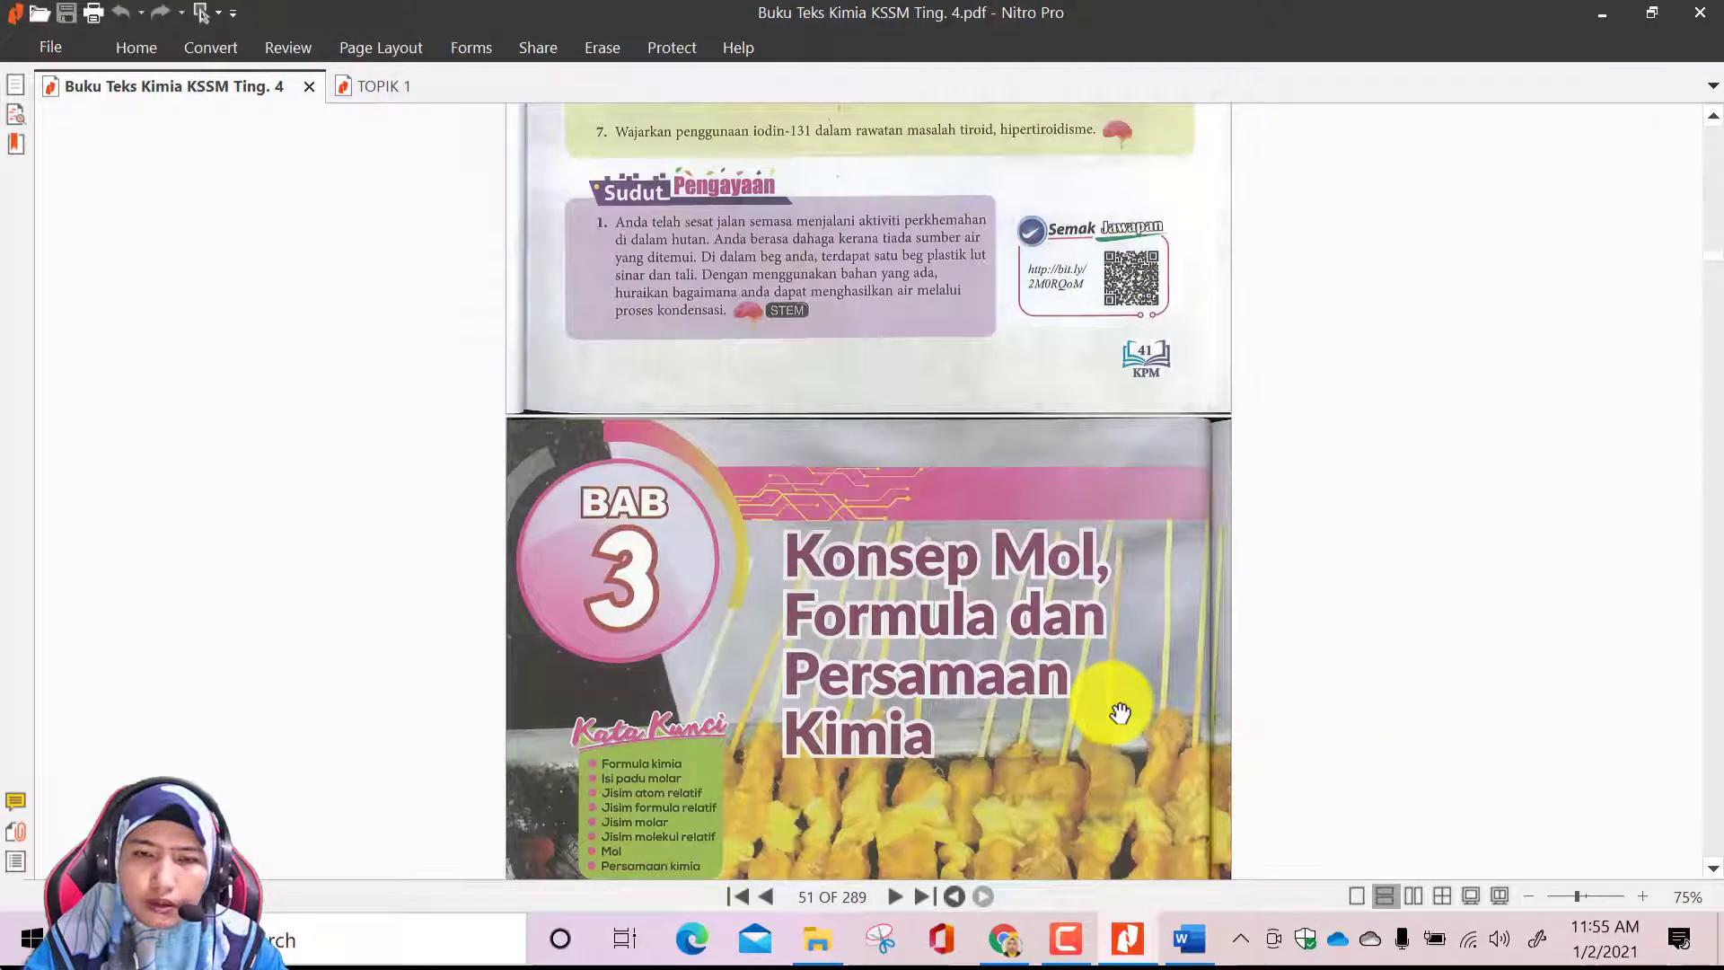
scroll(1120, 712, up, 5)
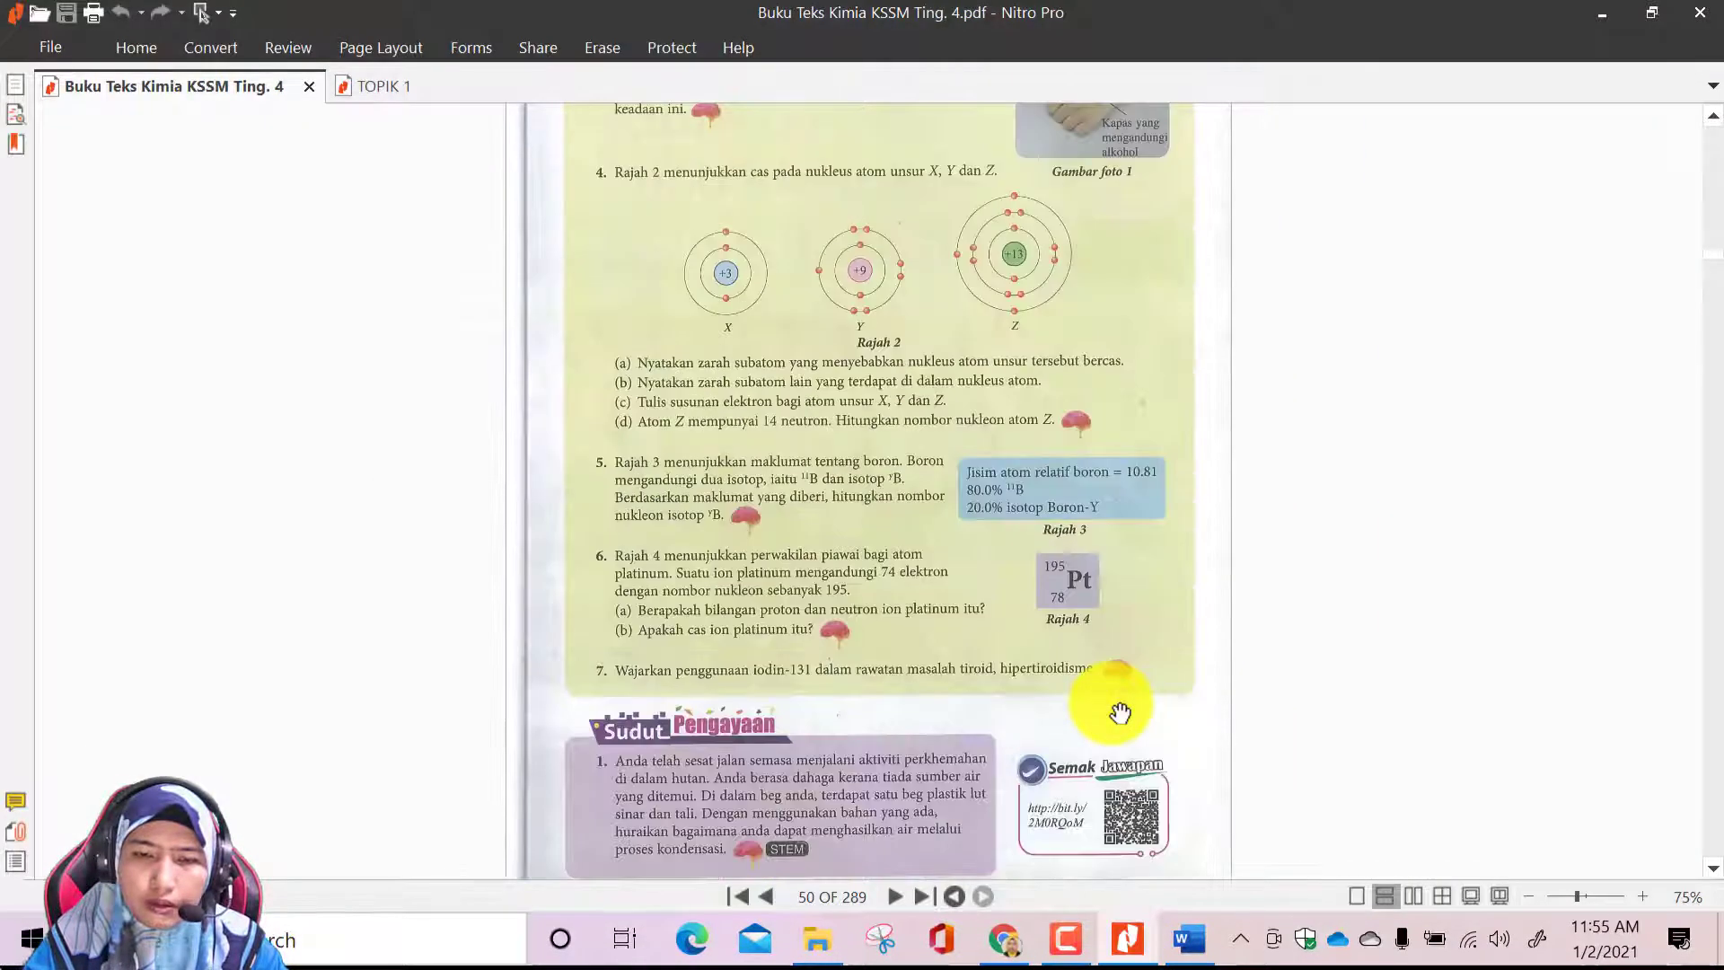
click(230, 50)
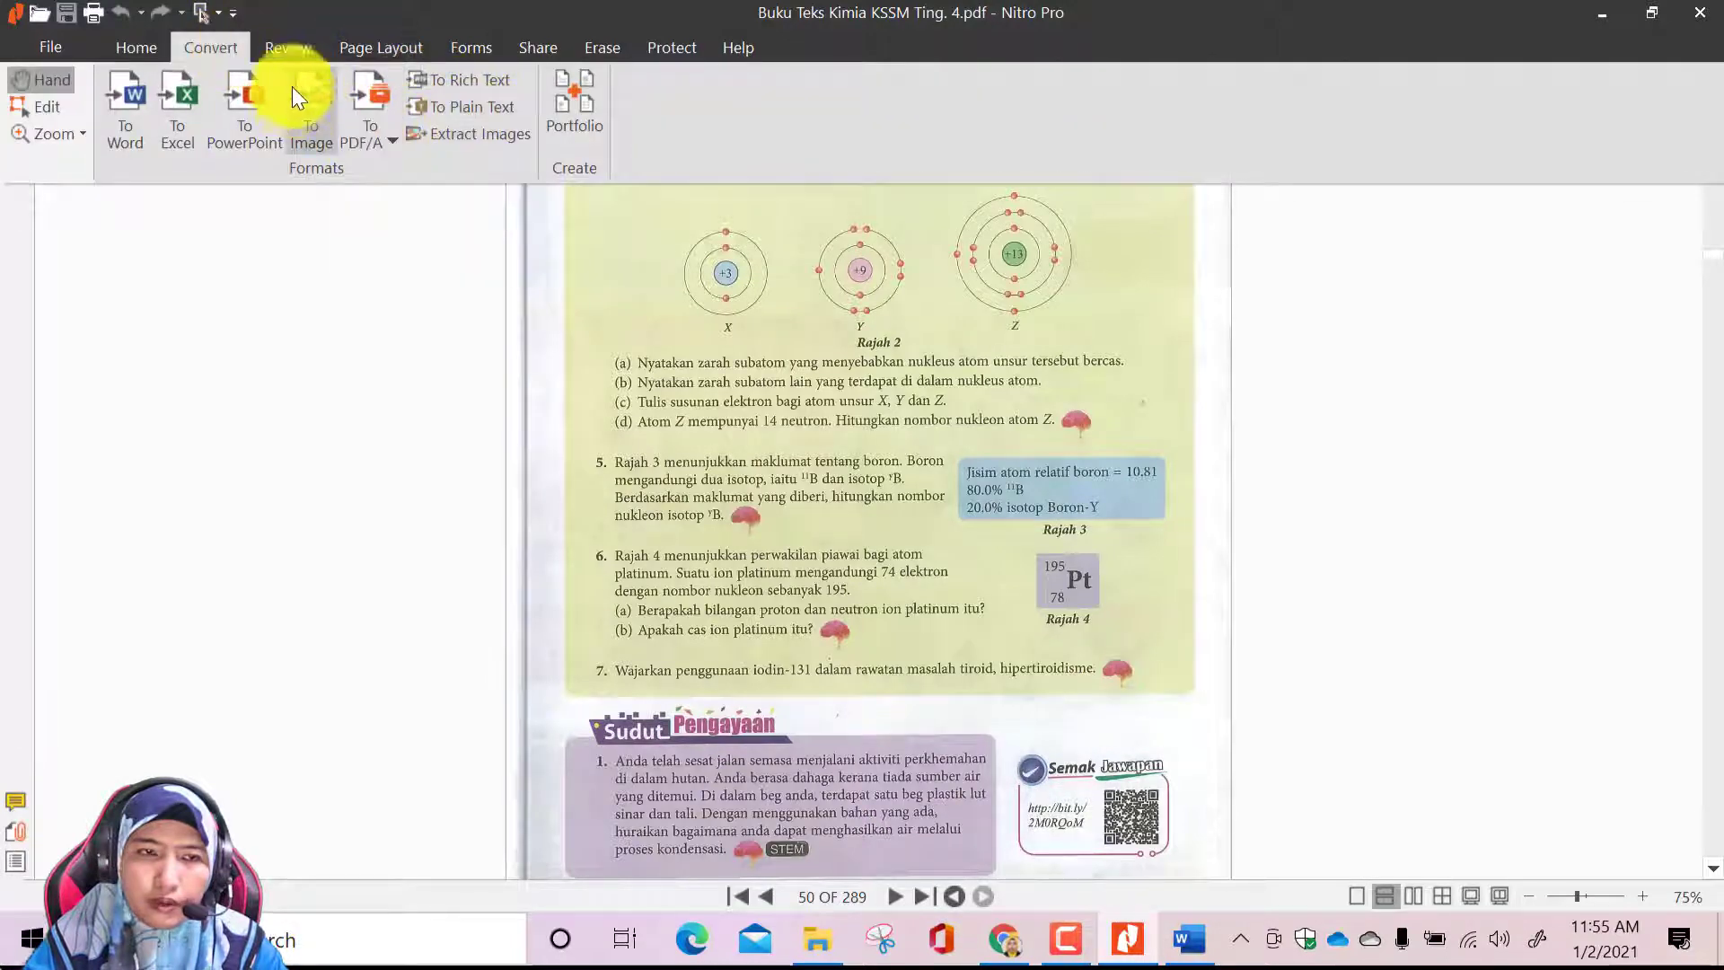
click(293, 51)
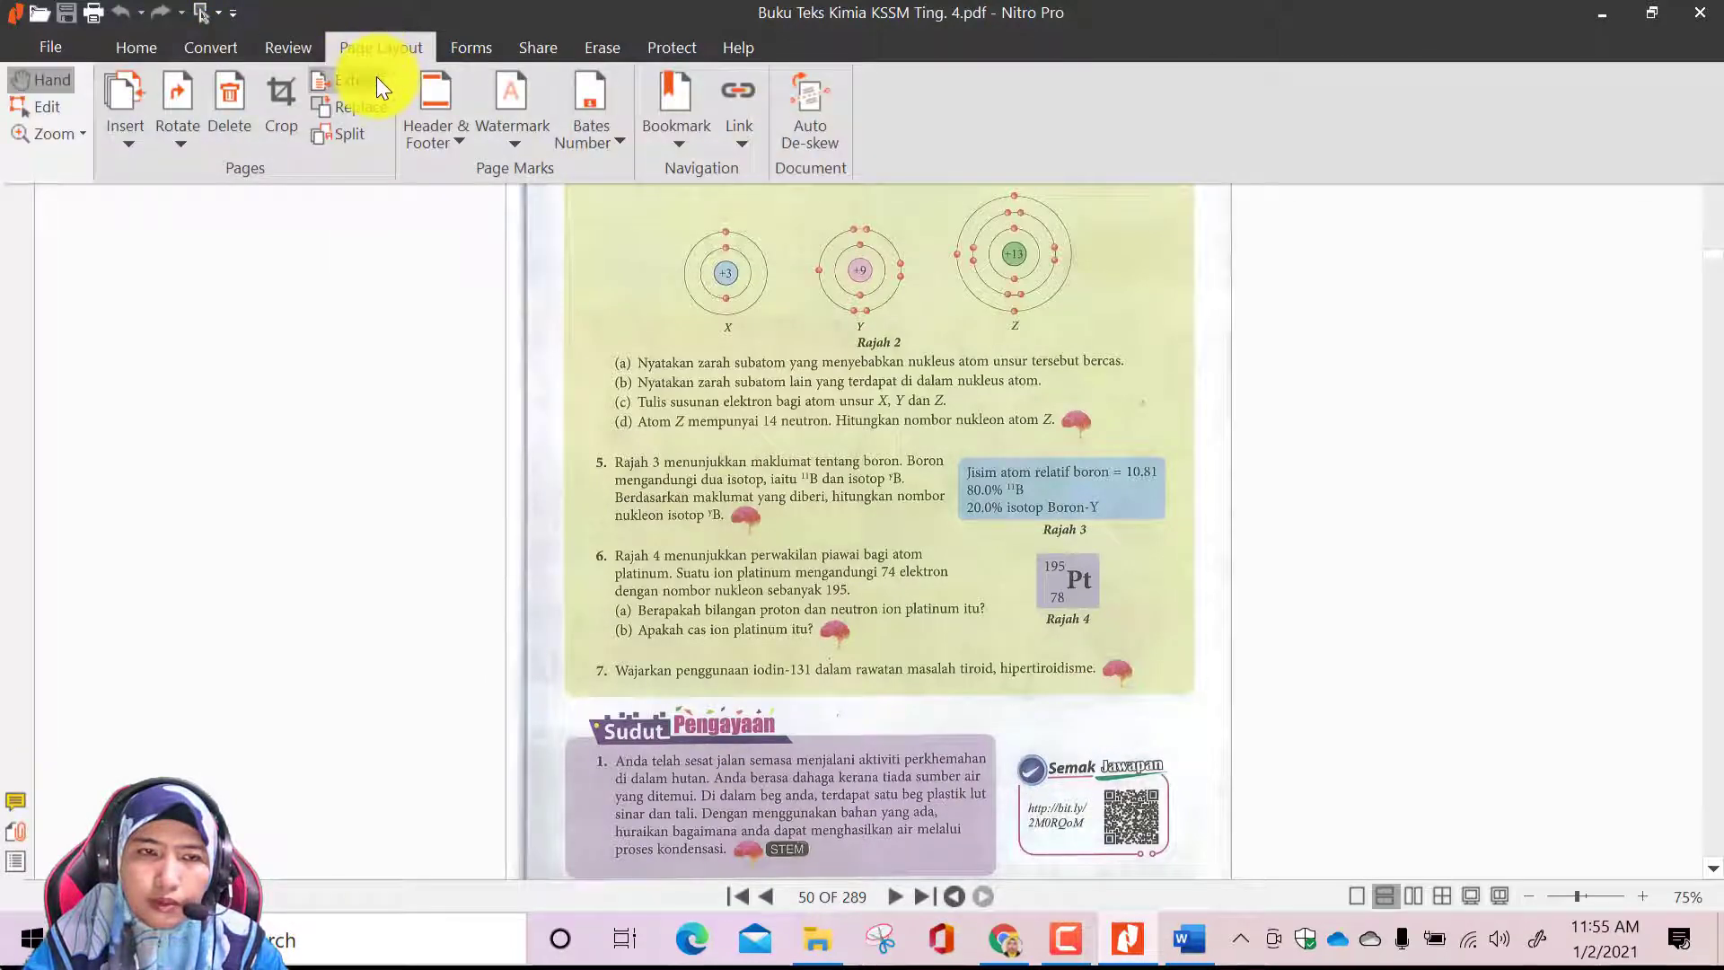
click(375, 78)
click(697, 444)
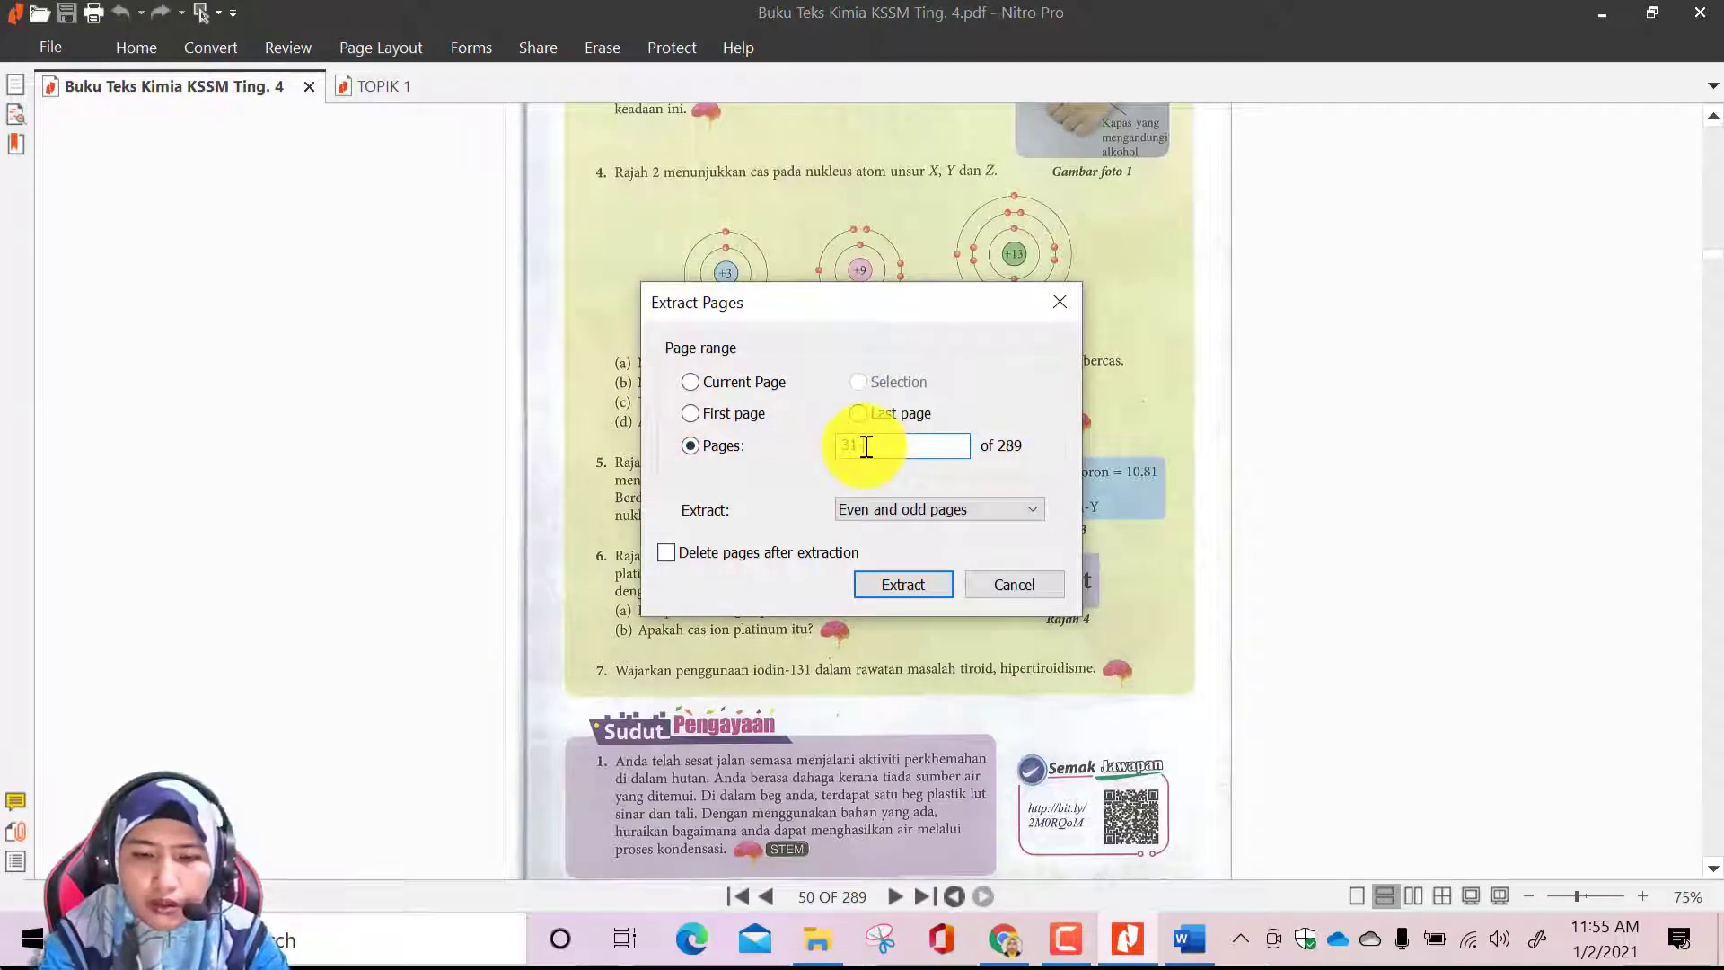
text(31-50)
click(915, 592)
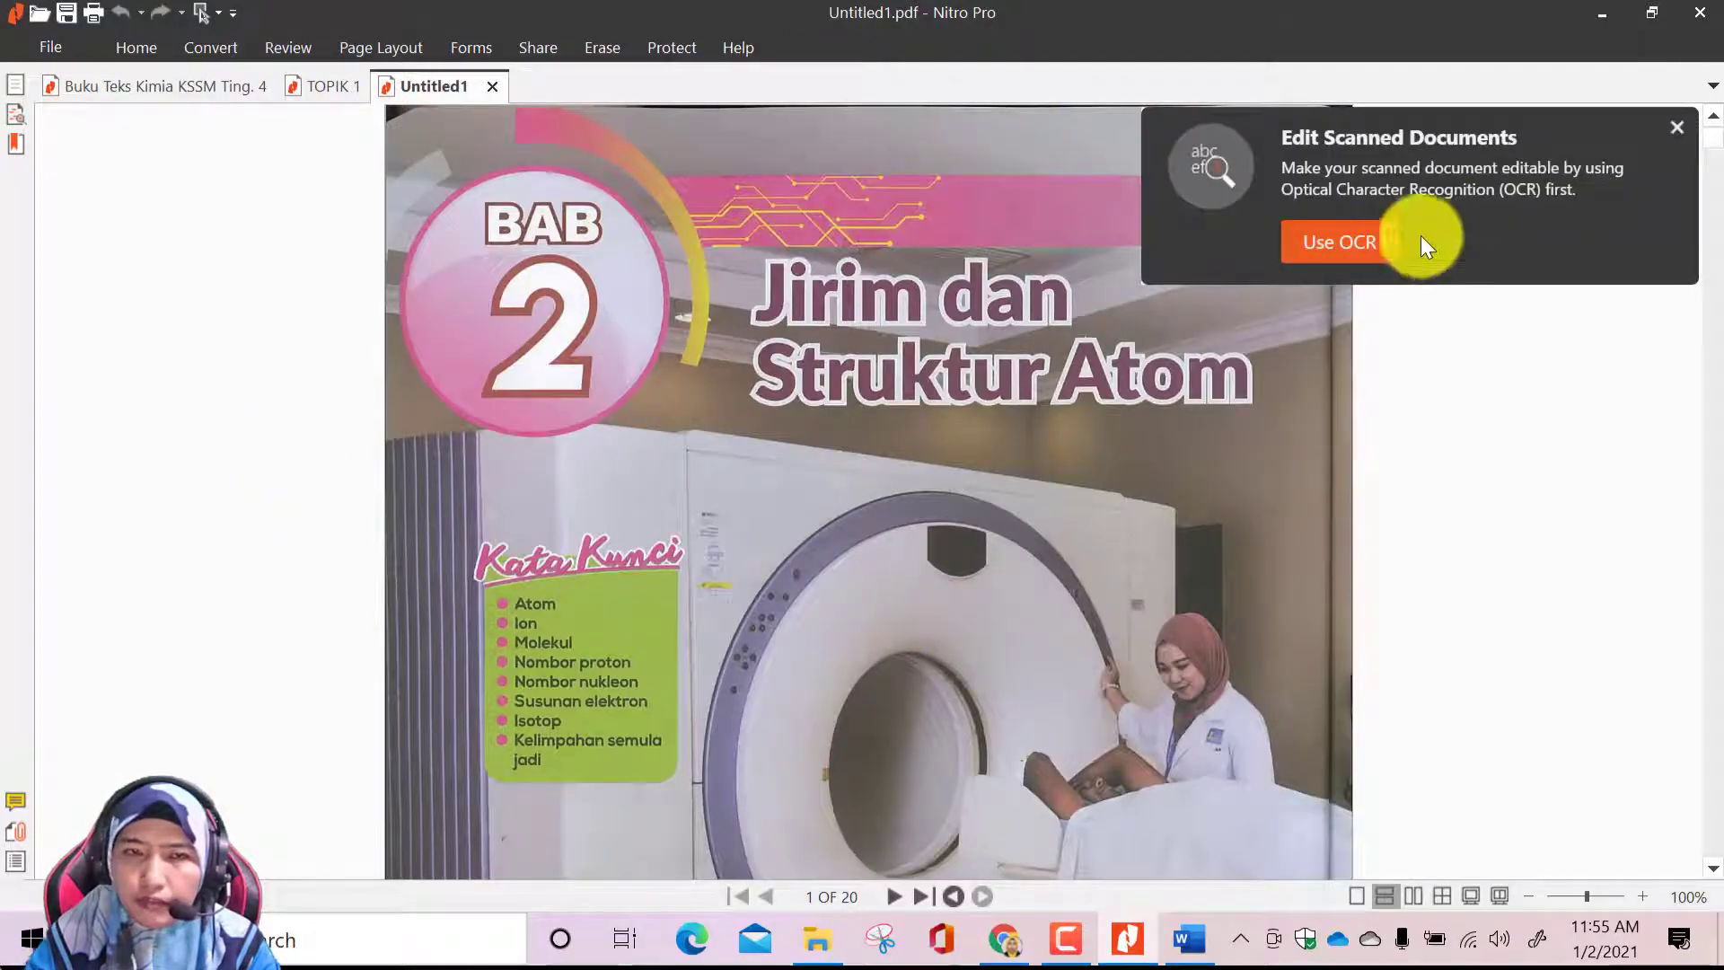
Save the extracted chapter 2 PDF as TOPIK 2 in the BUKU TEKS SUBTOPIK folder
click(50, 46)
click(59, 244)
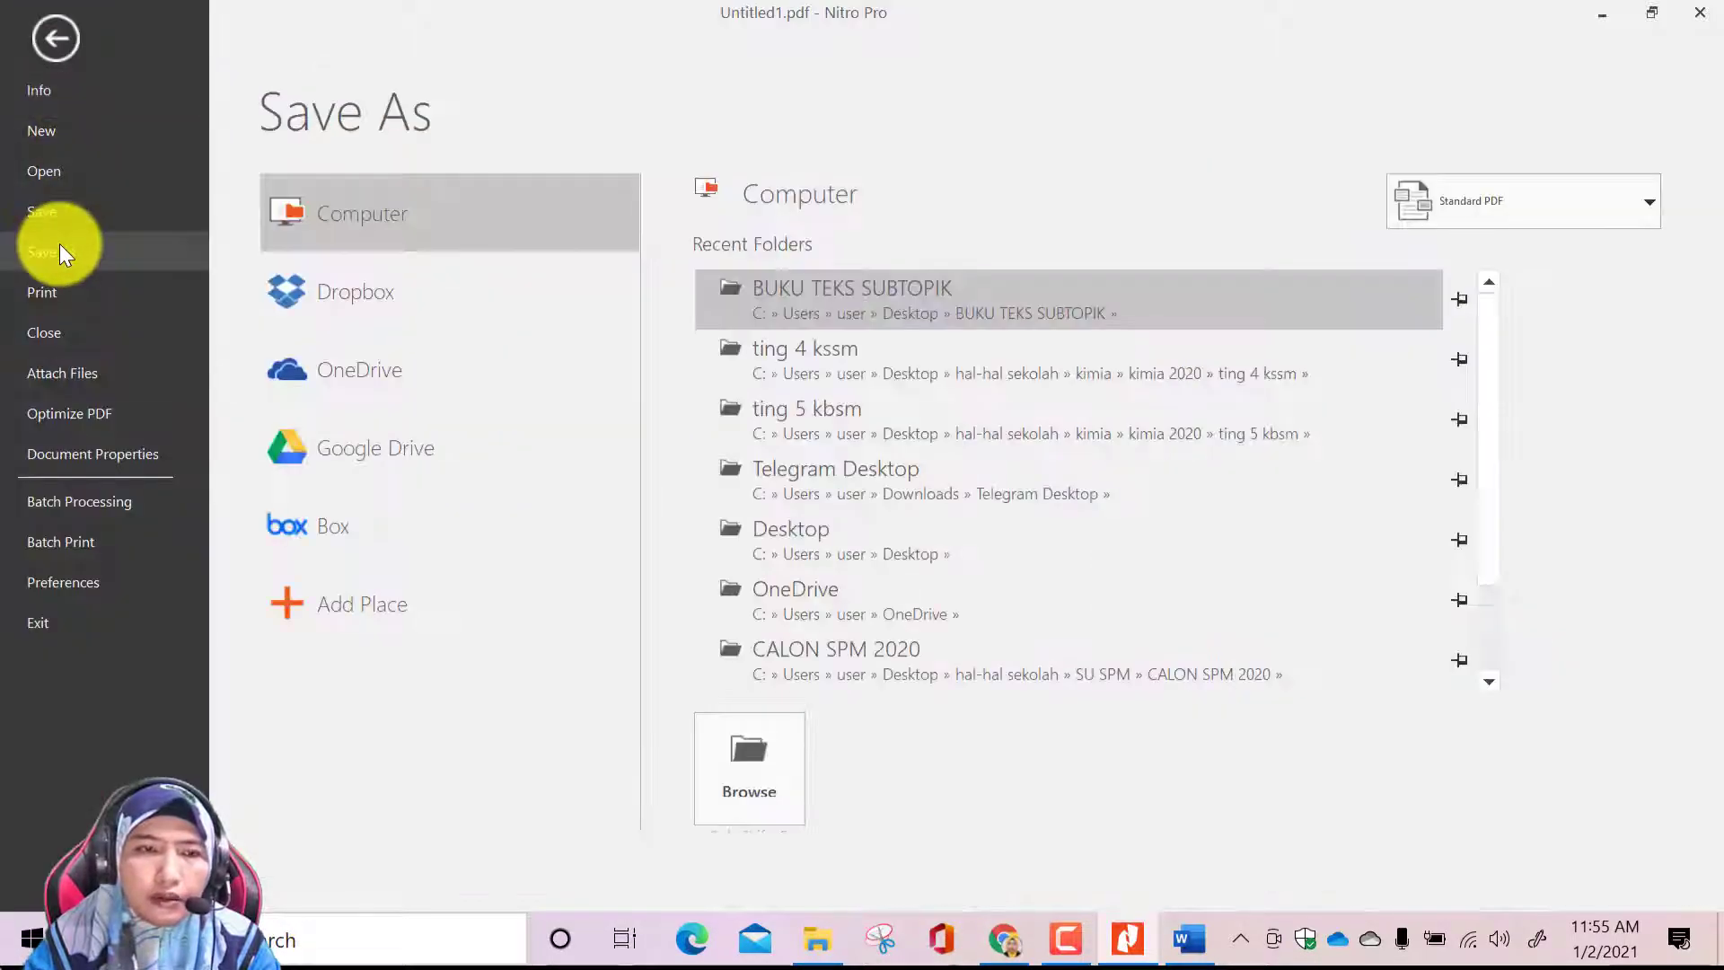
click(762, 776)
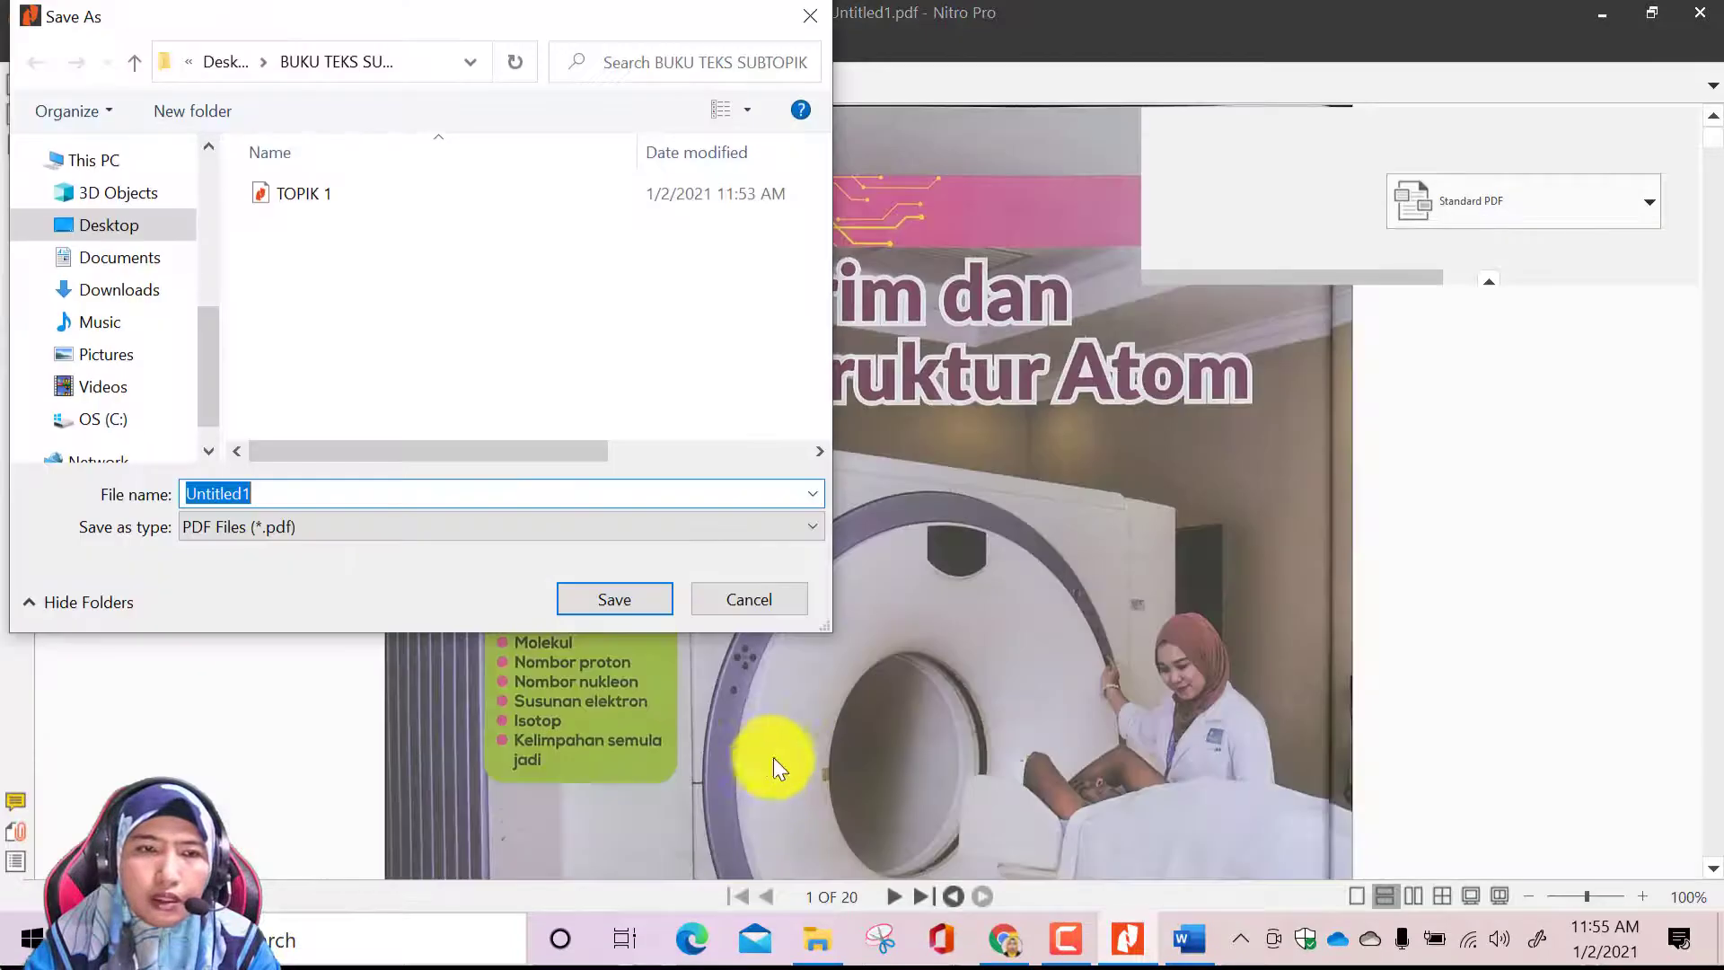
click(290, 491)
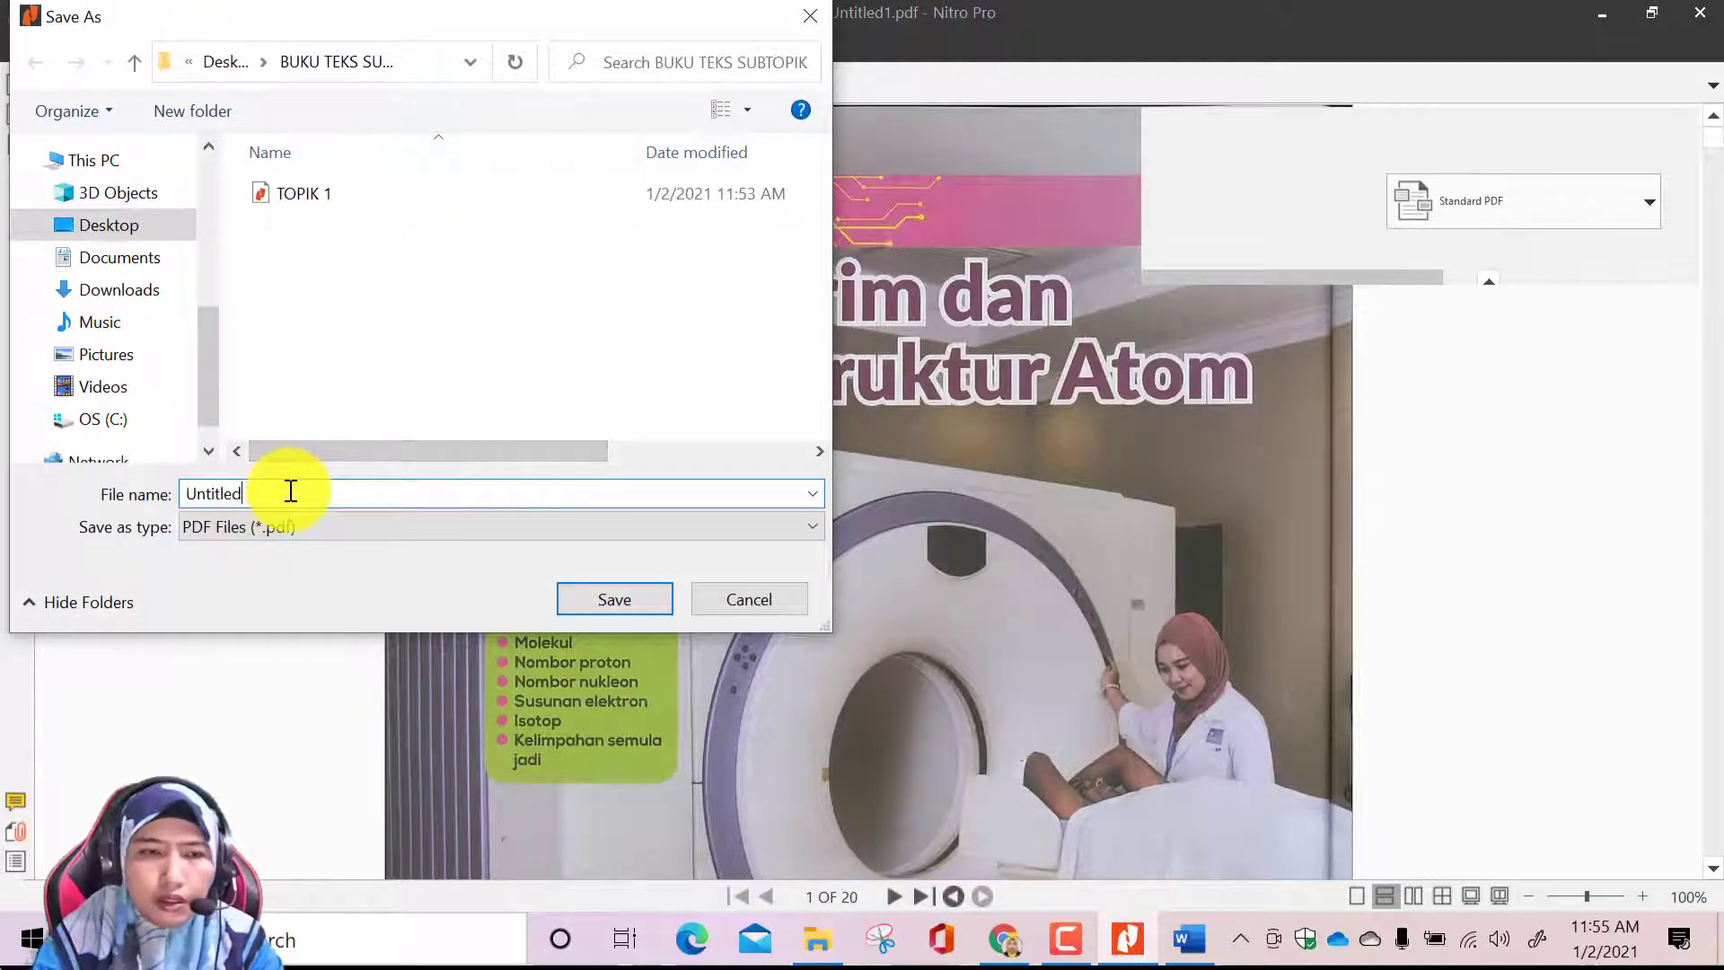
text(TOPIK 2)
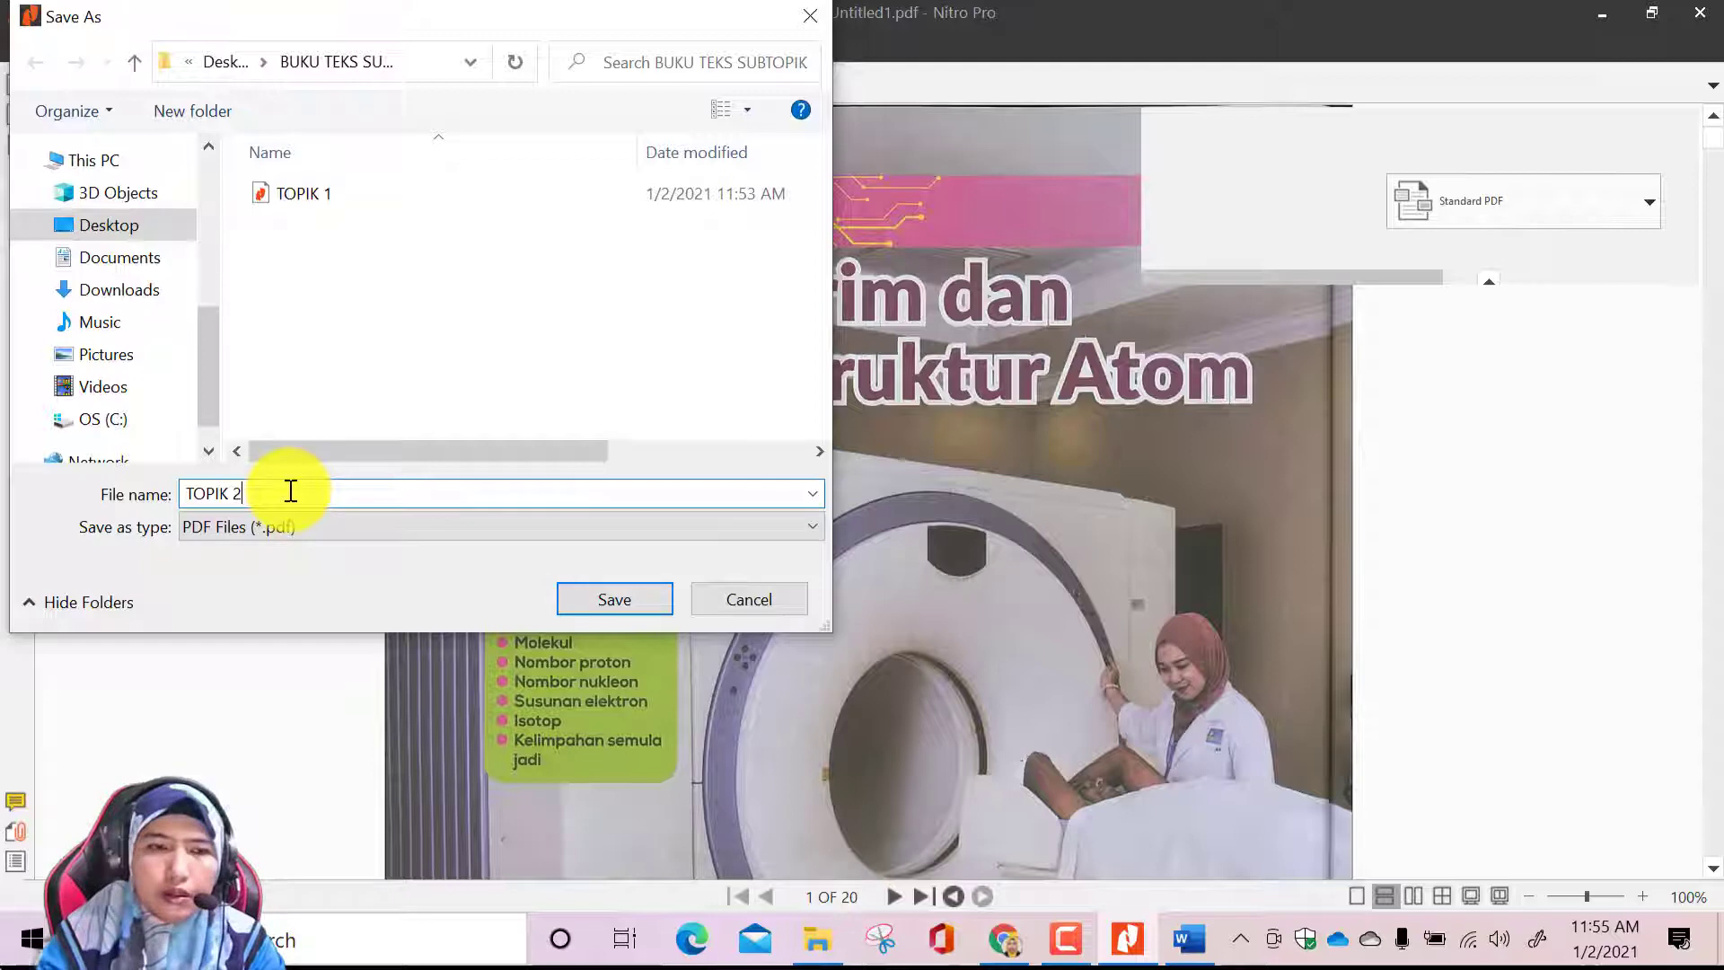
click(631, 598)
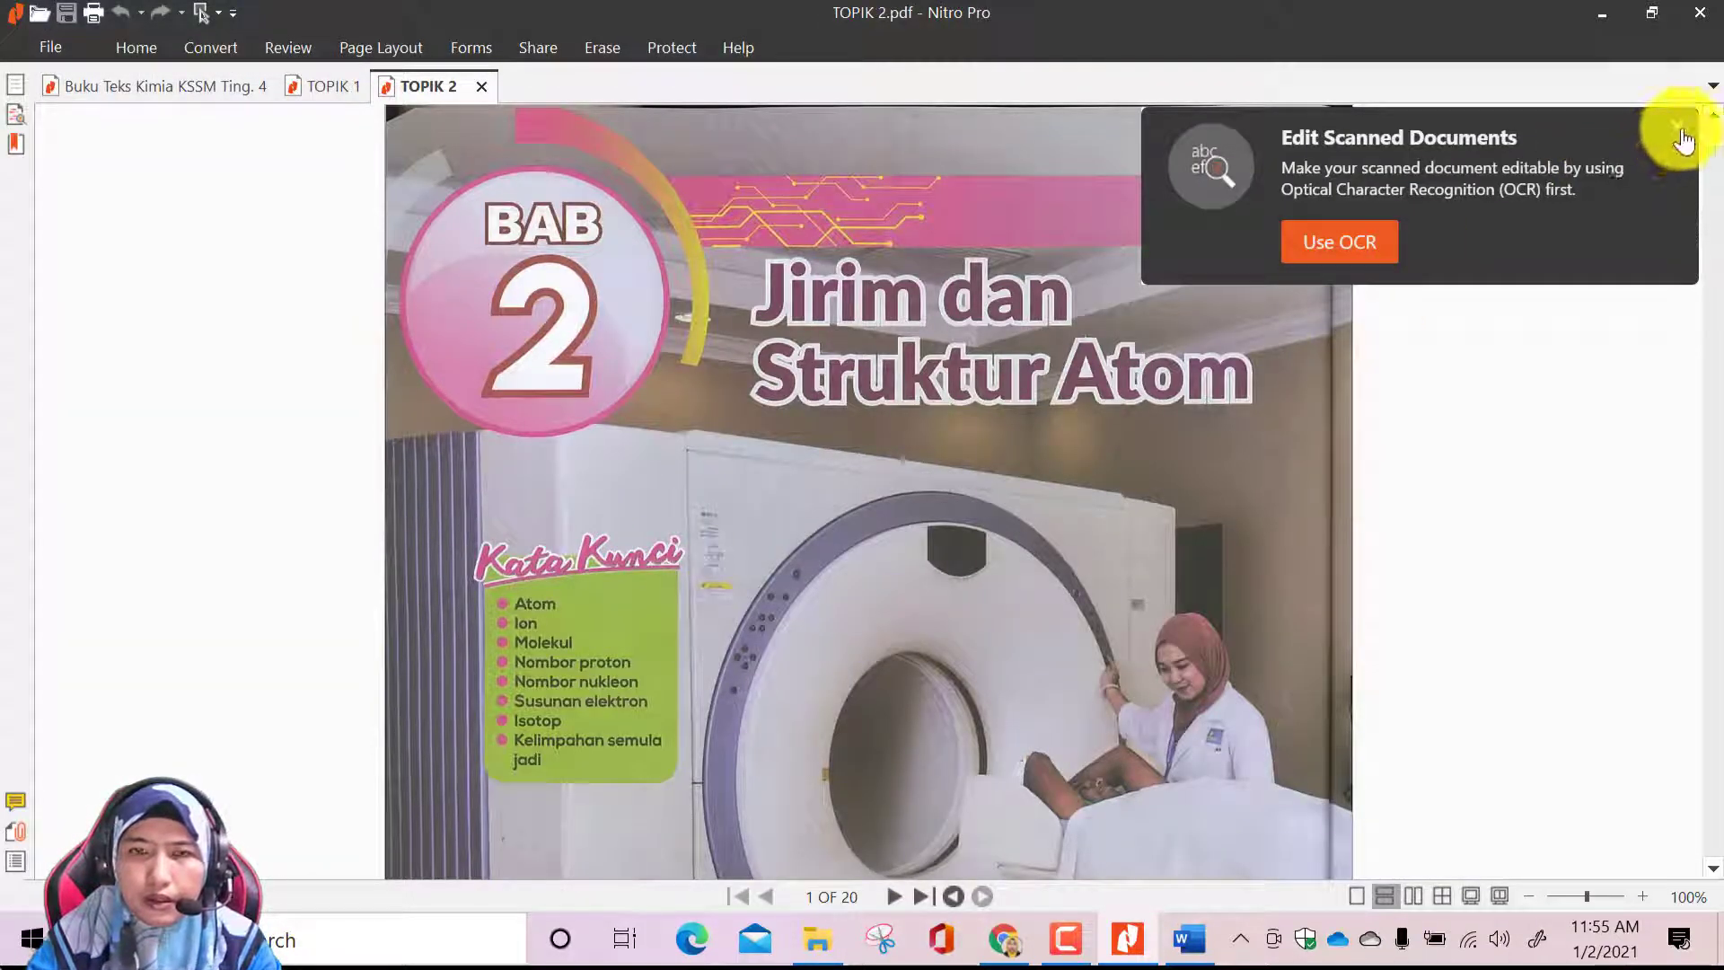
Dismiss the OCR suggestion, switch to Google Classroom in Chrome and leave the BAB 1 draft material
click(1678, 131)
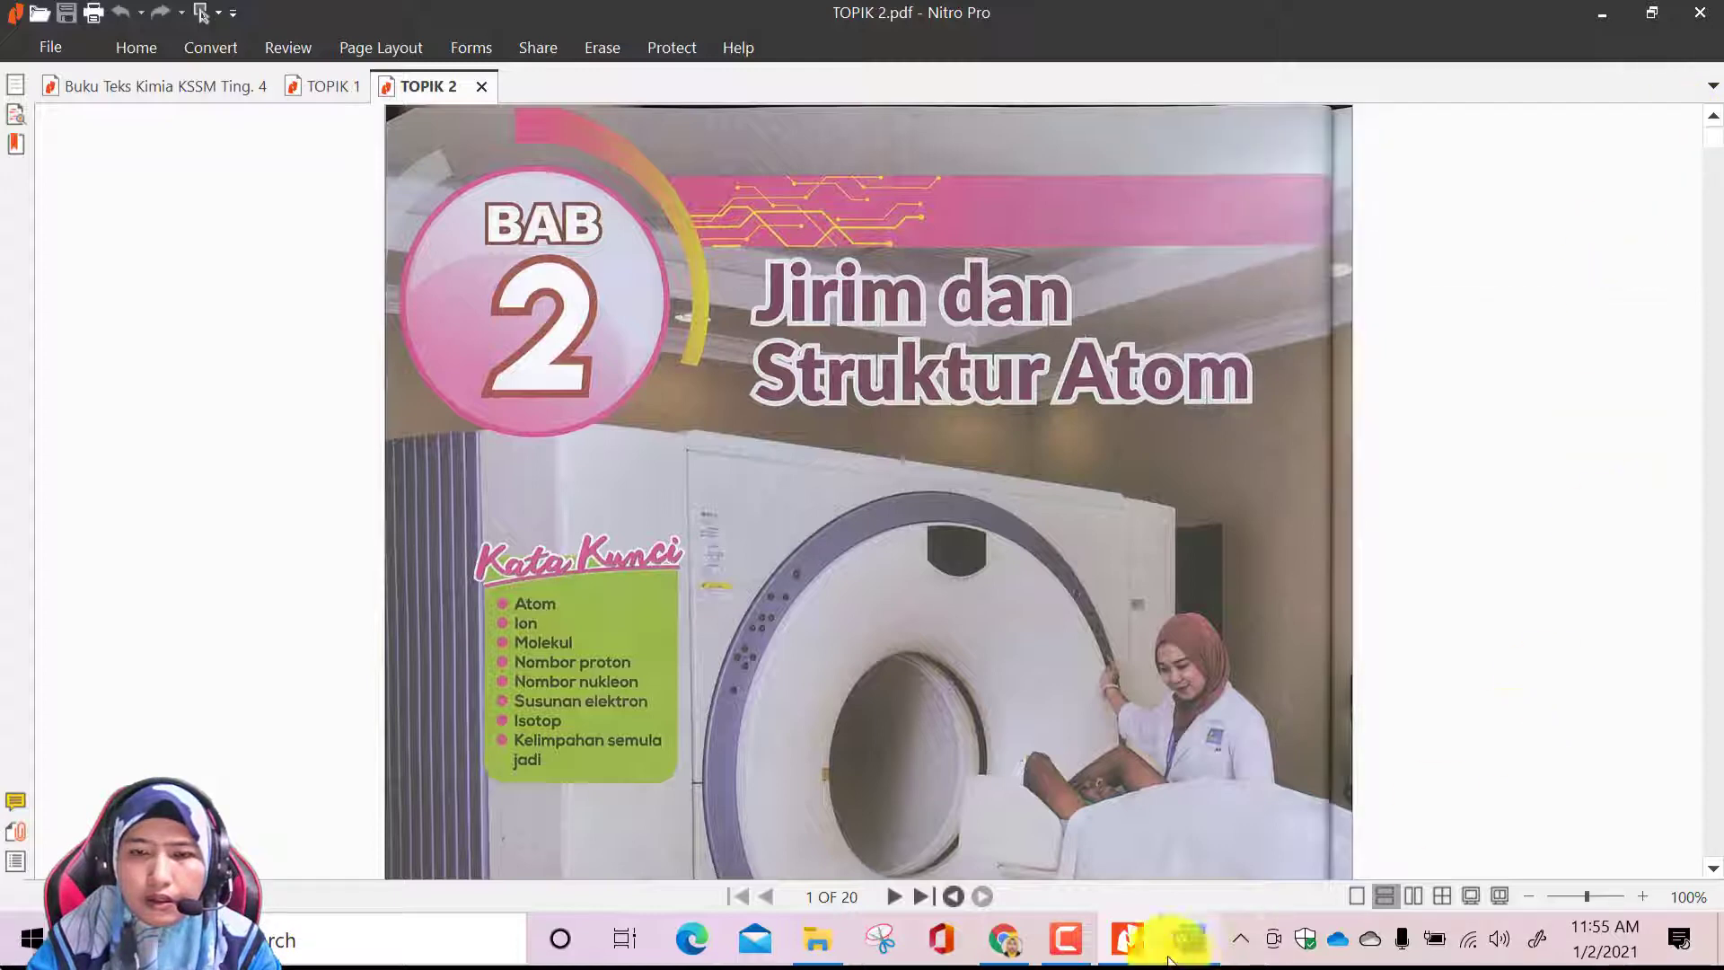
click(1003, 938)
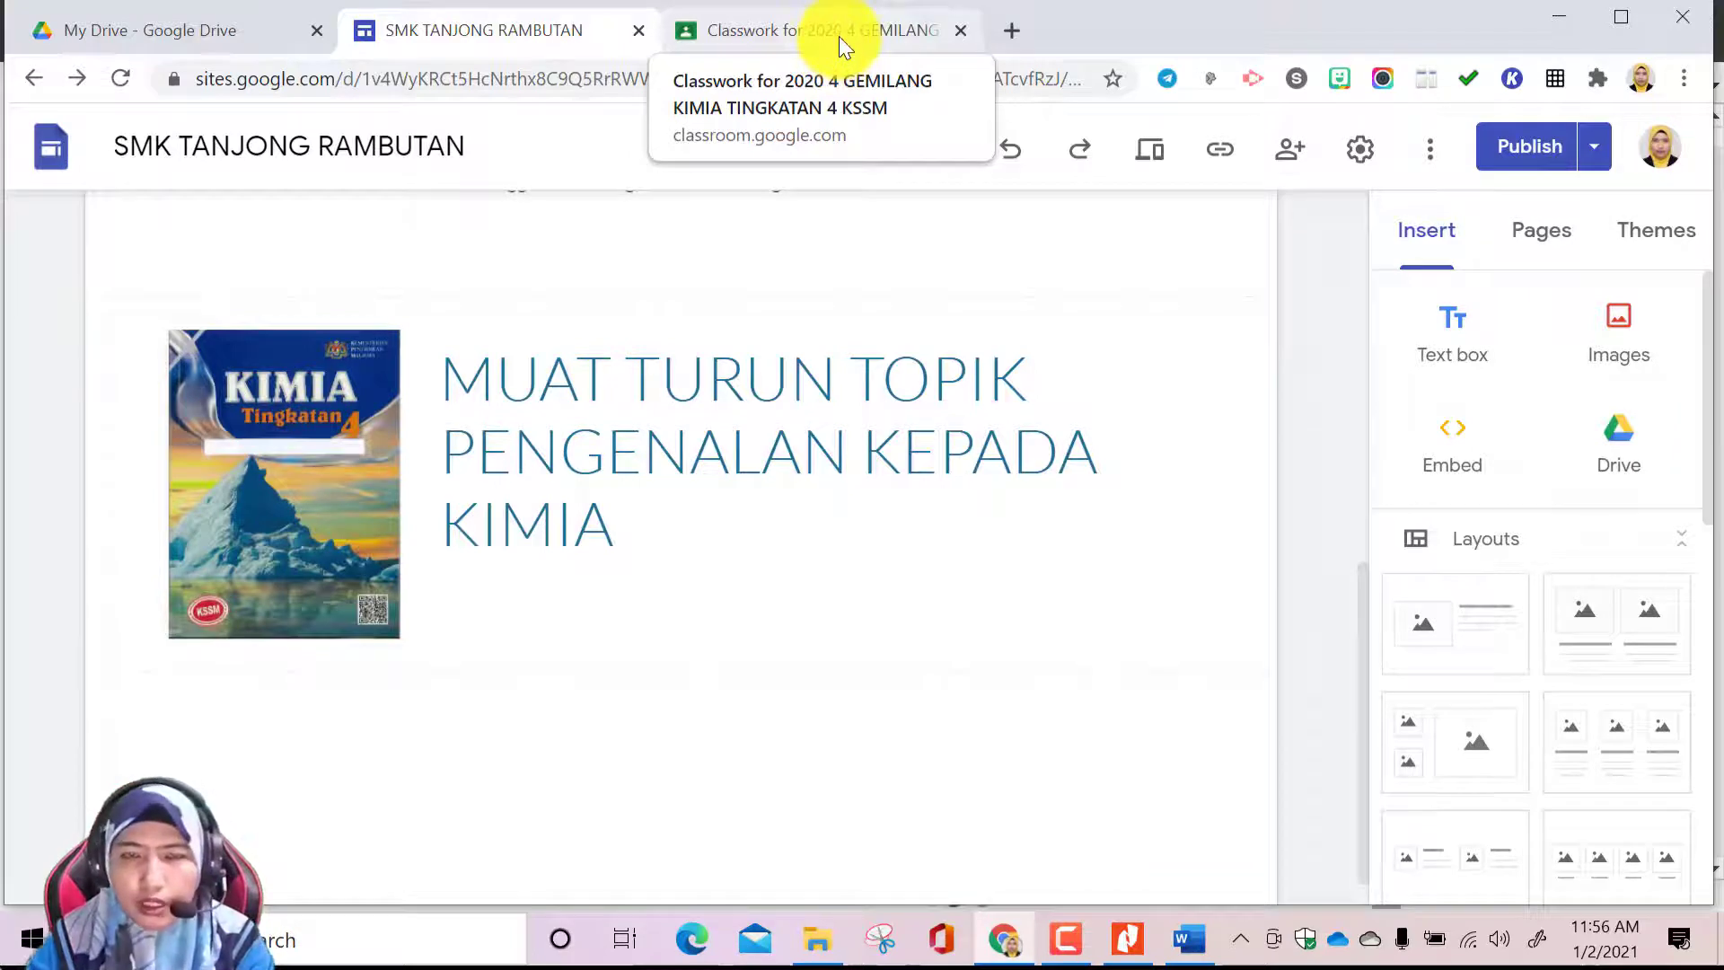
click(838, 35)
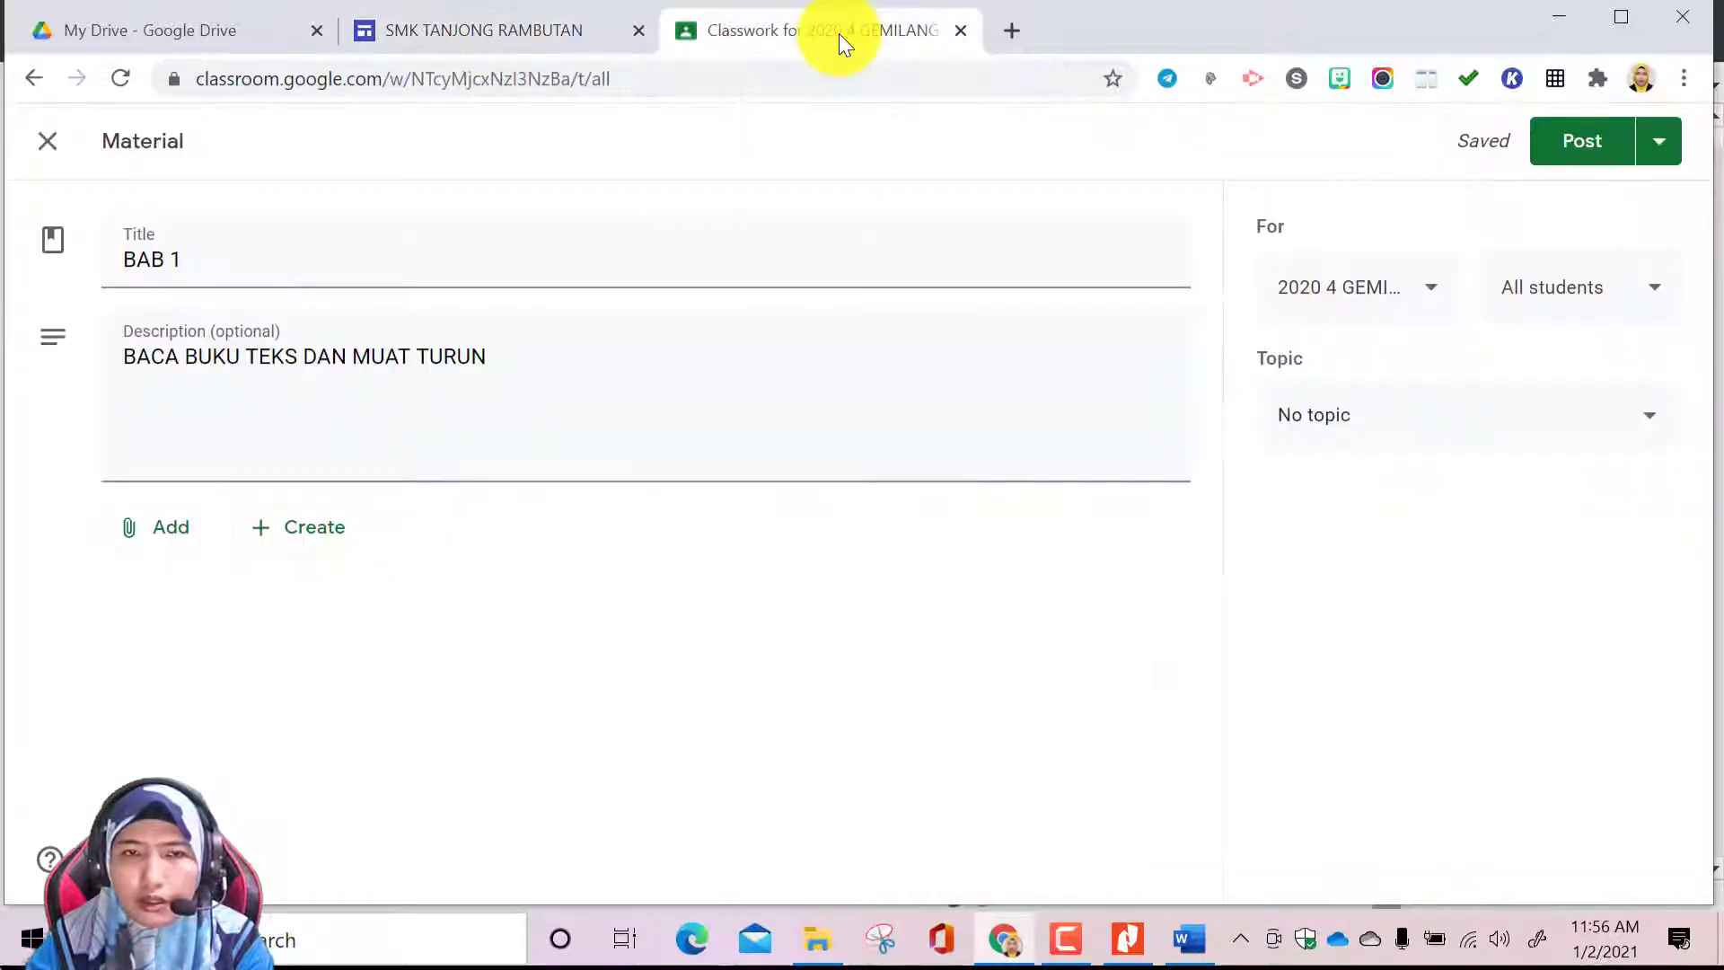
click(50, 142)
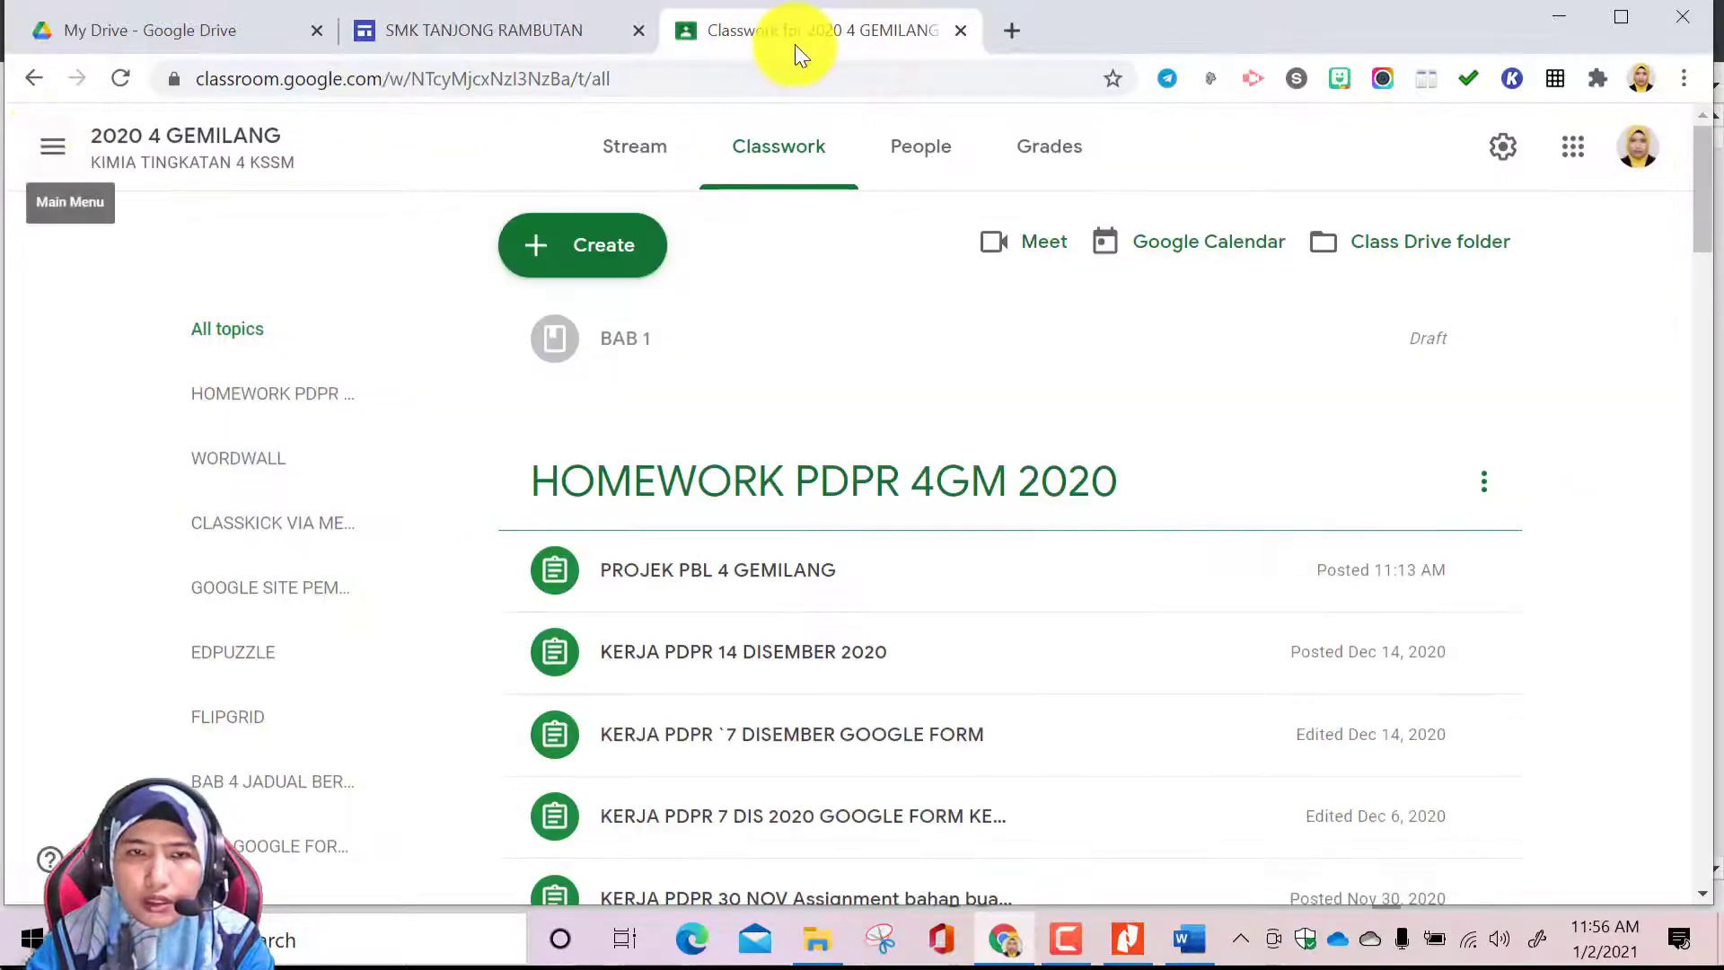
Delete the BAB 1 draft material from the classwork of the 2020 4 GEMILANG class
click(51, 144)
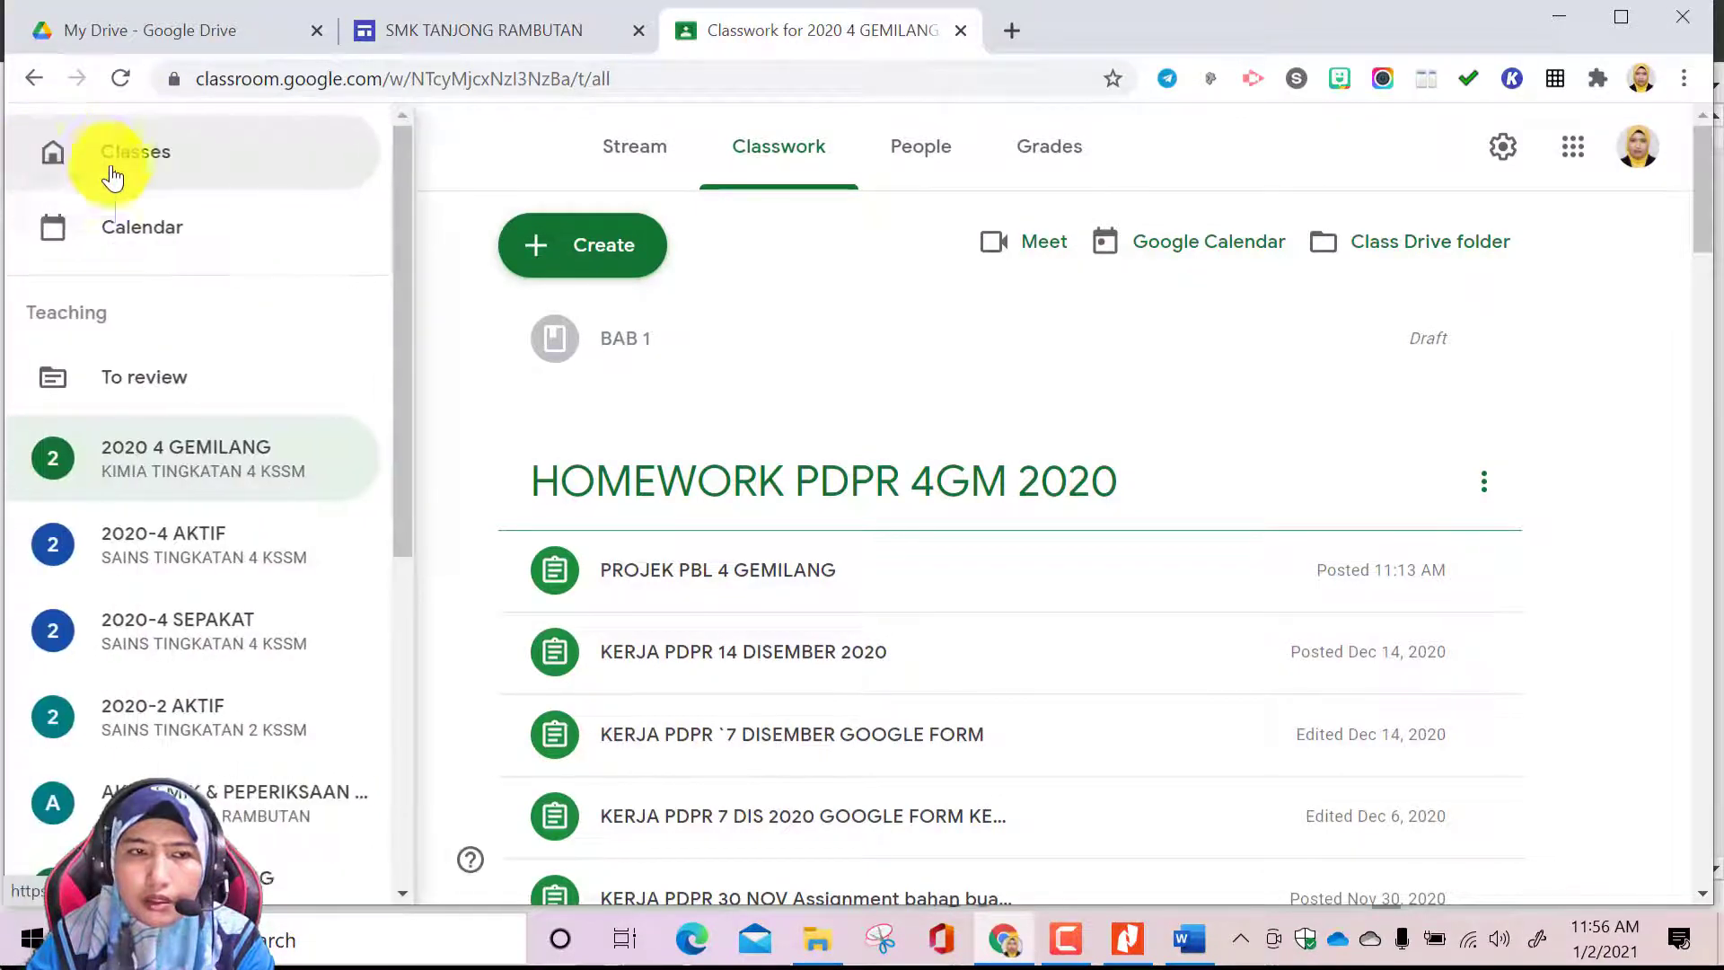
click(192, 475)
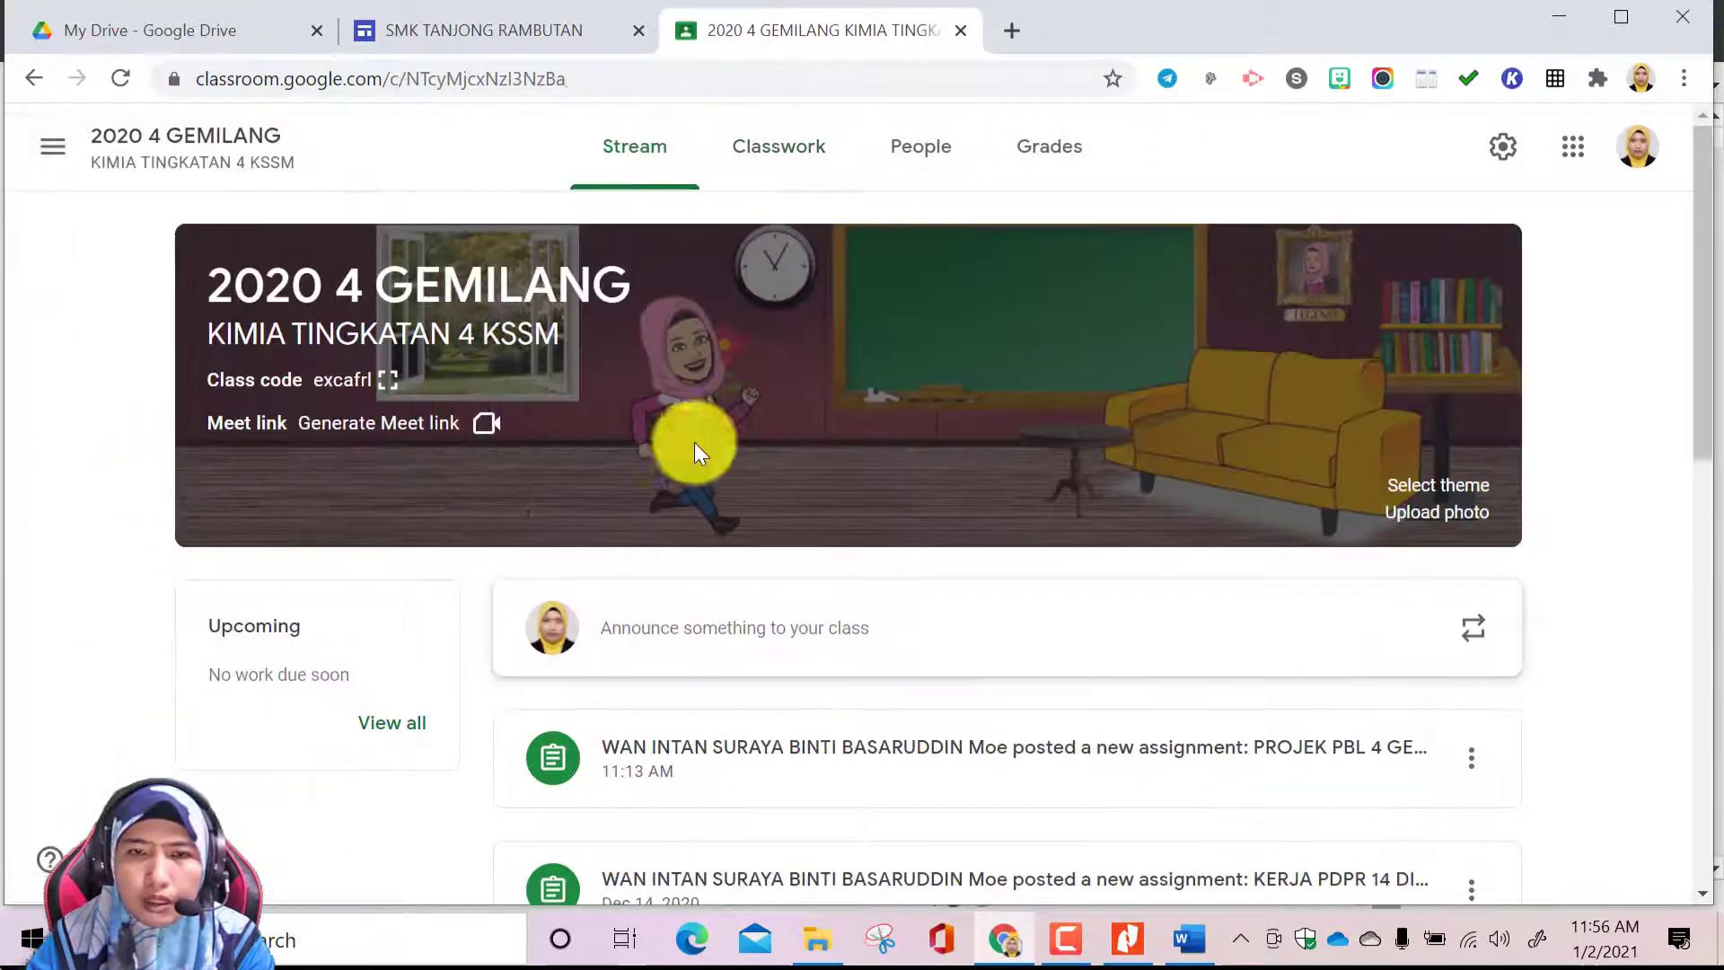
click(808, 171)
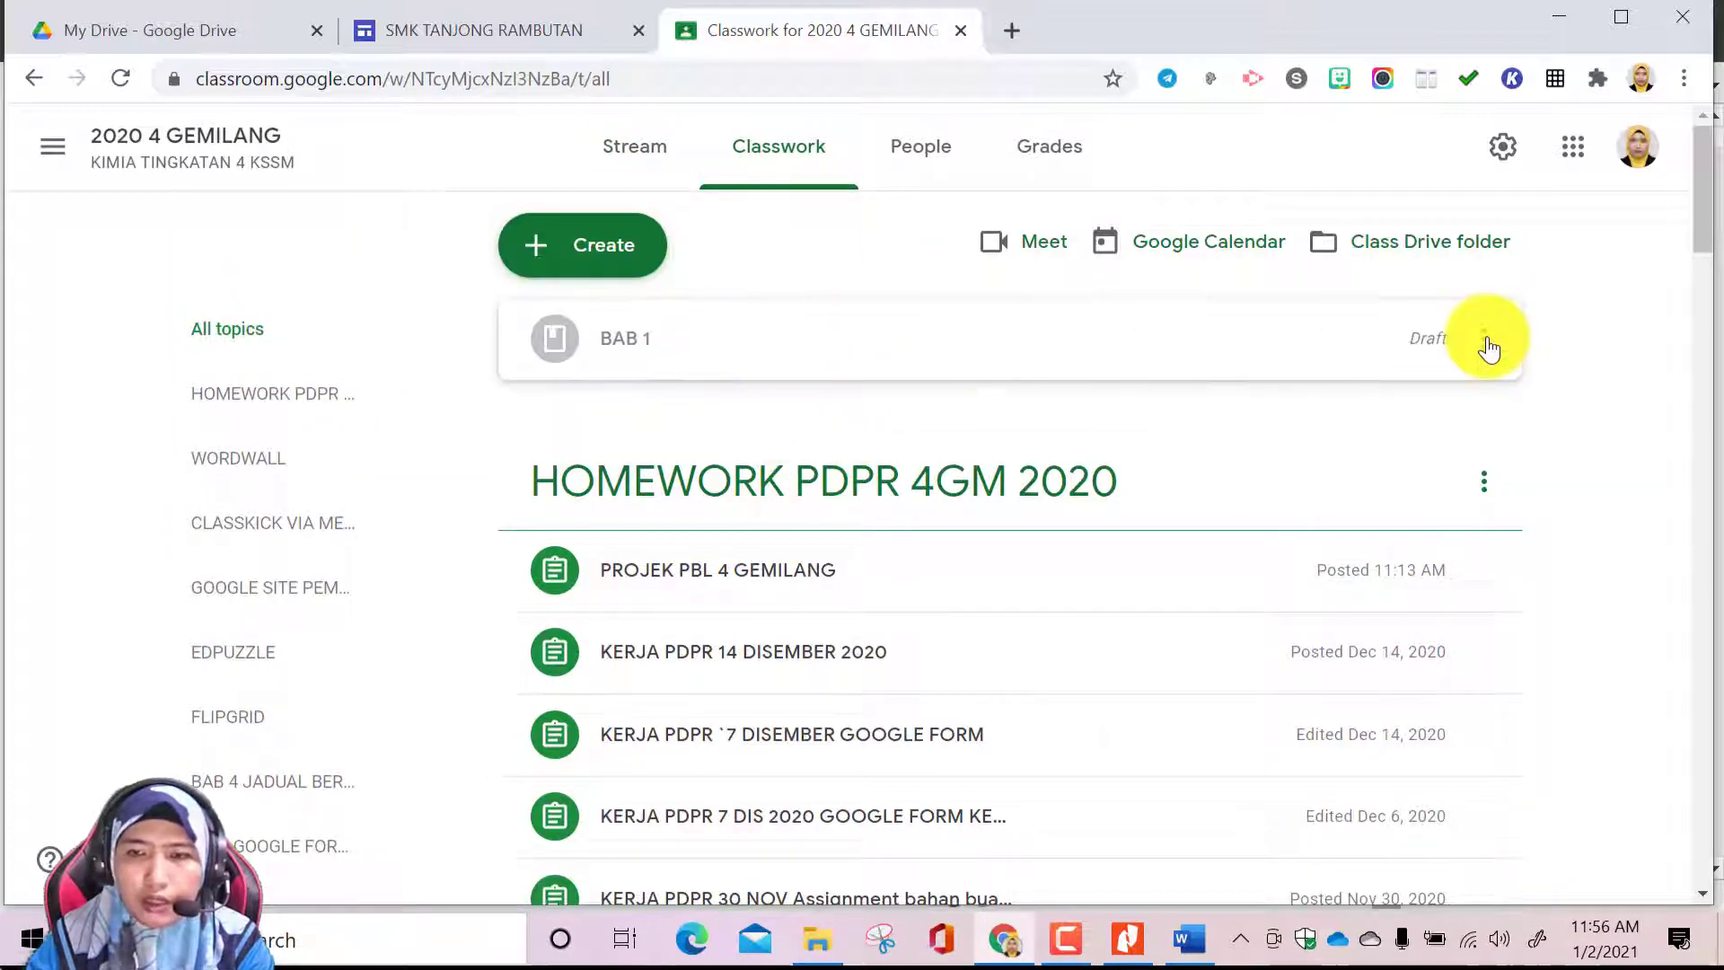
click(1441, 438)
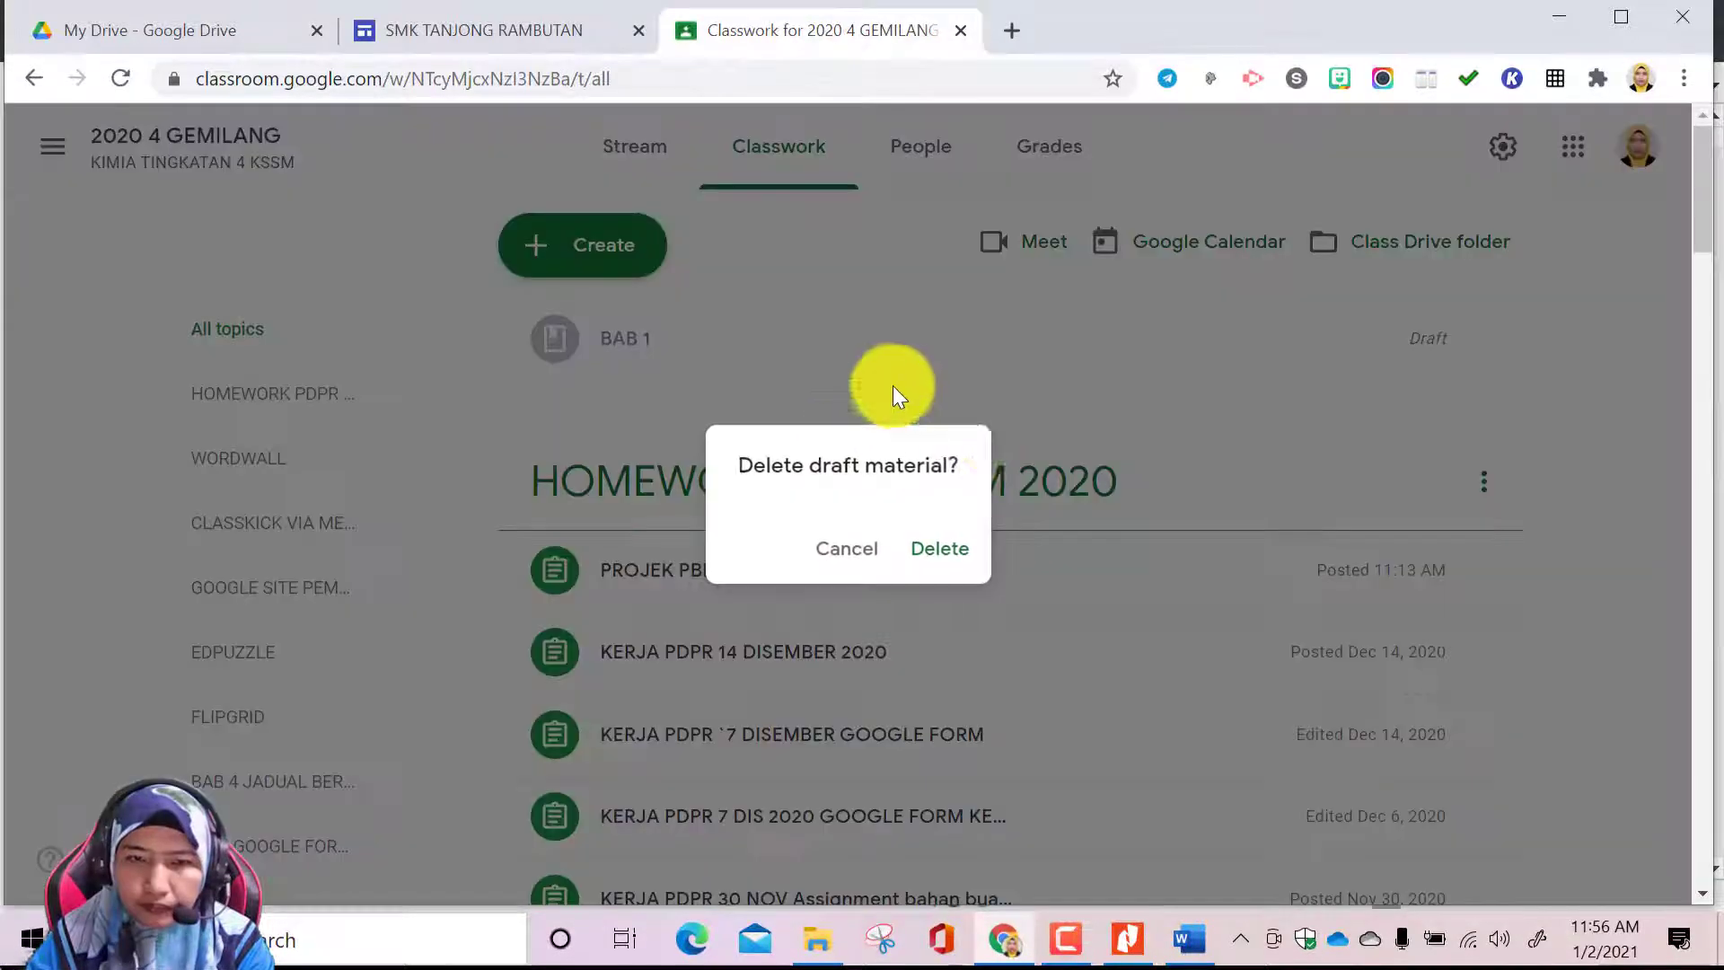
click(938, 549)
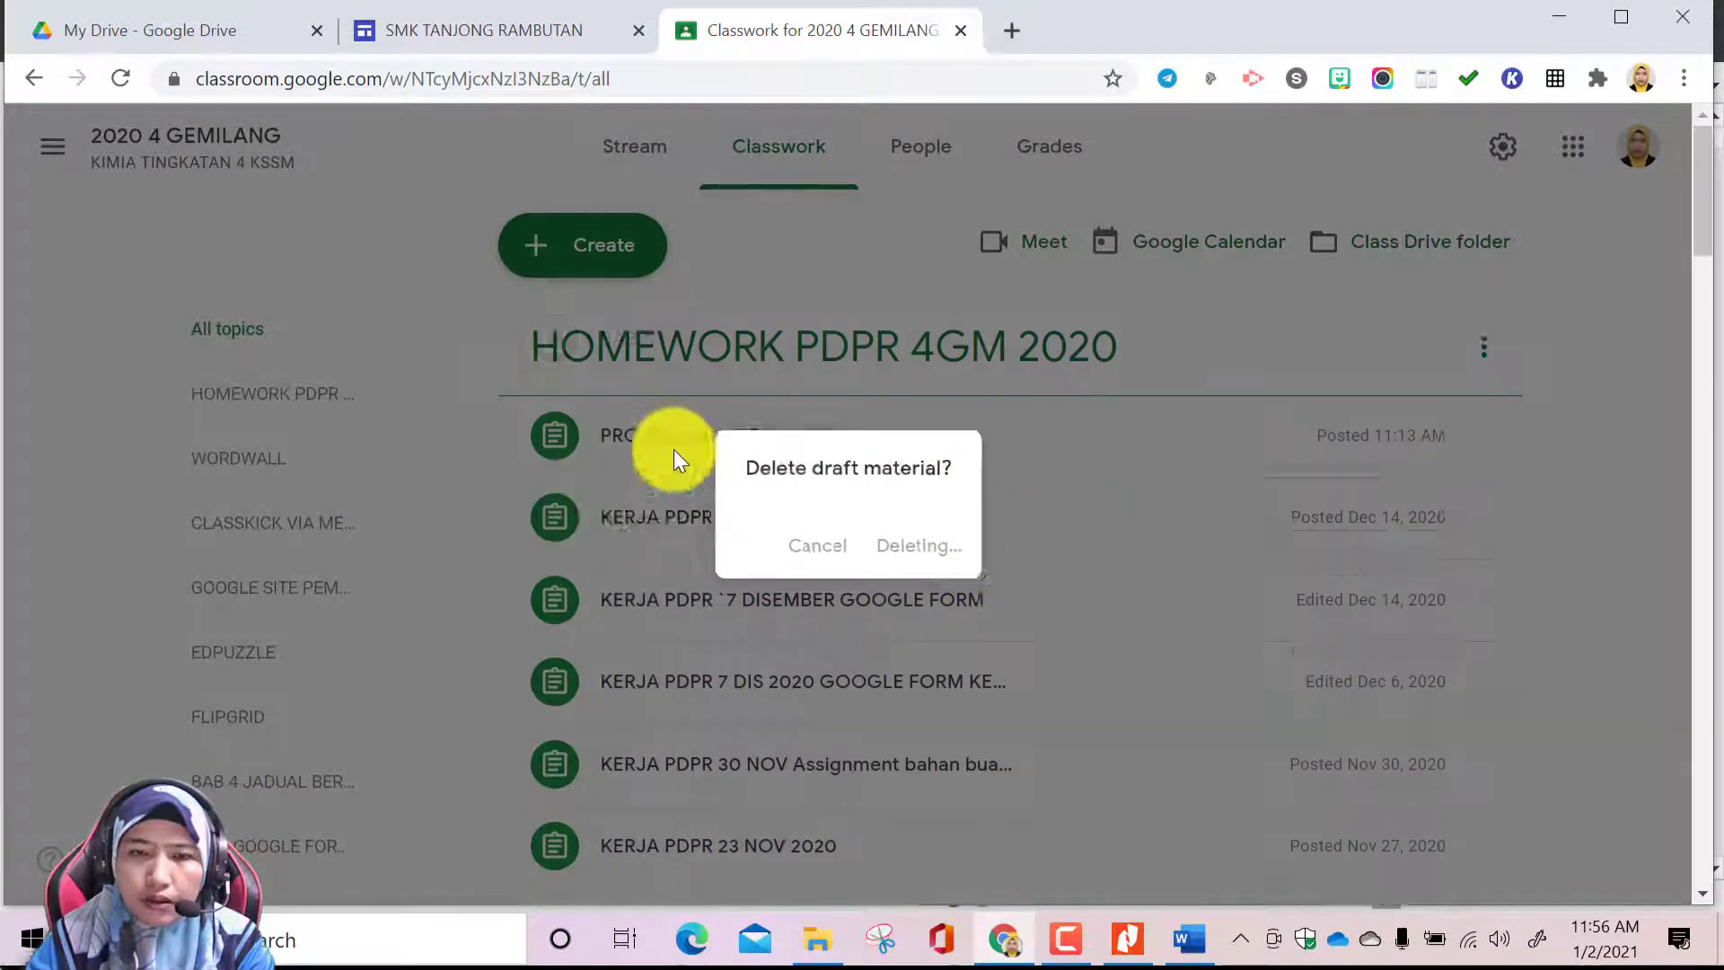
Create a class material titled TOPIK 1 with the description UNTUK RUJUKAN DAN MUAT TURUN
scroll(777, 482, down, 8)
scroll(782, 489, down, 15)
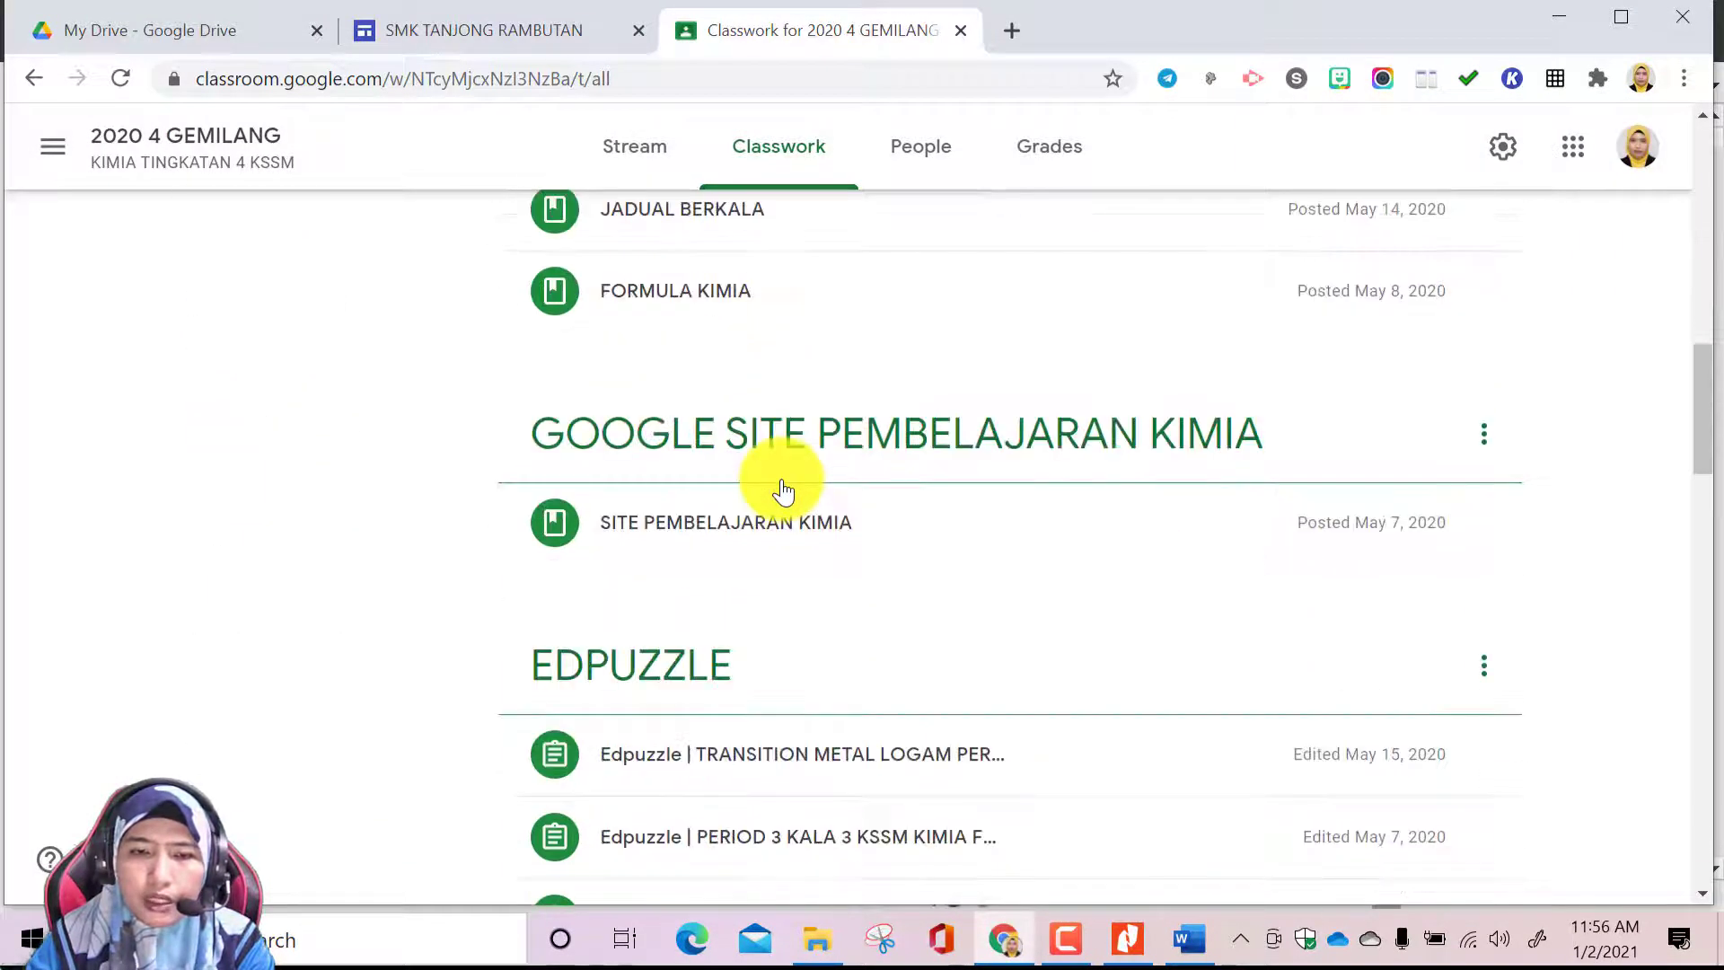
scroll(782, 489, down, 7)
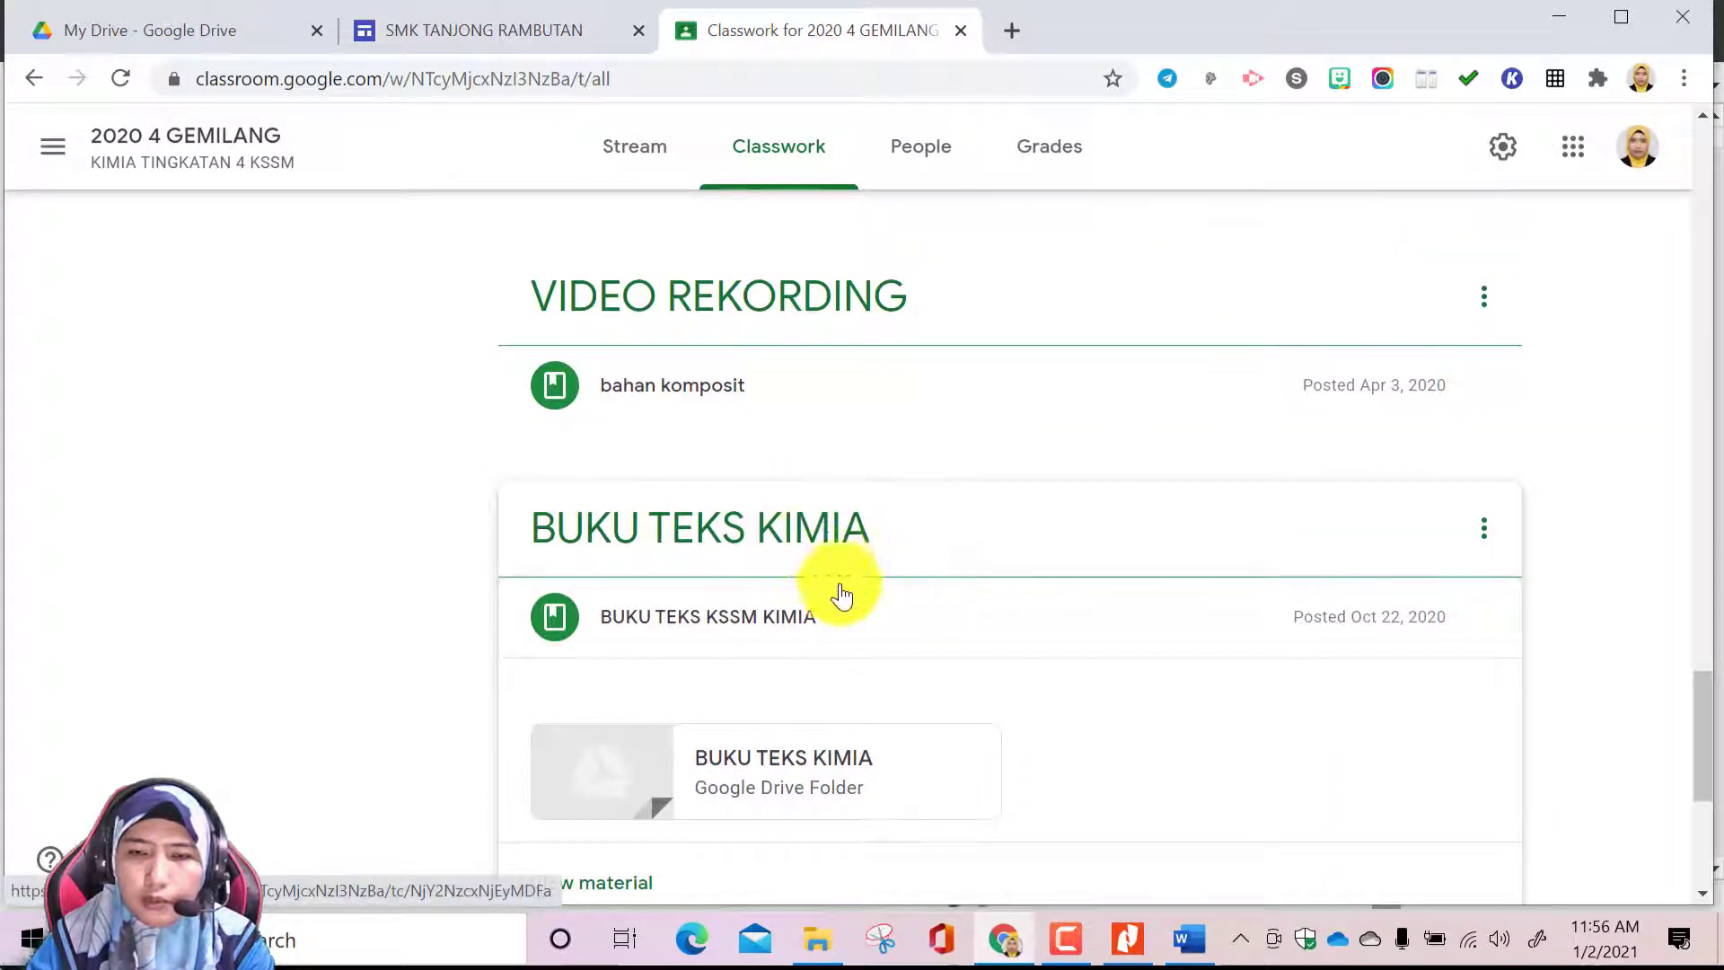
scroll(860, 718, down, 2)
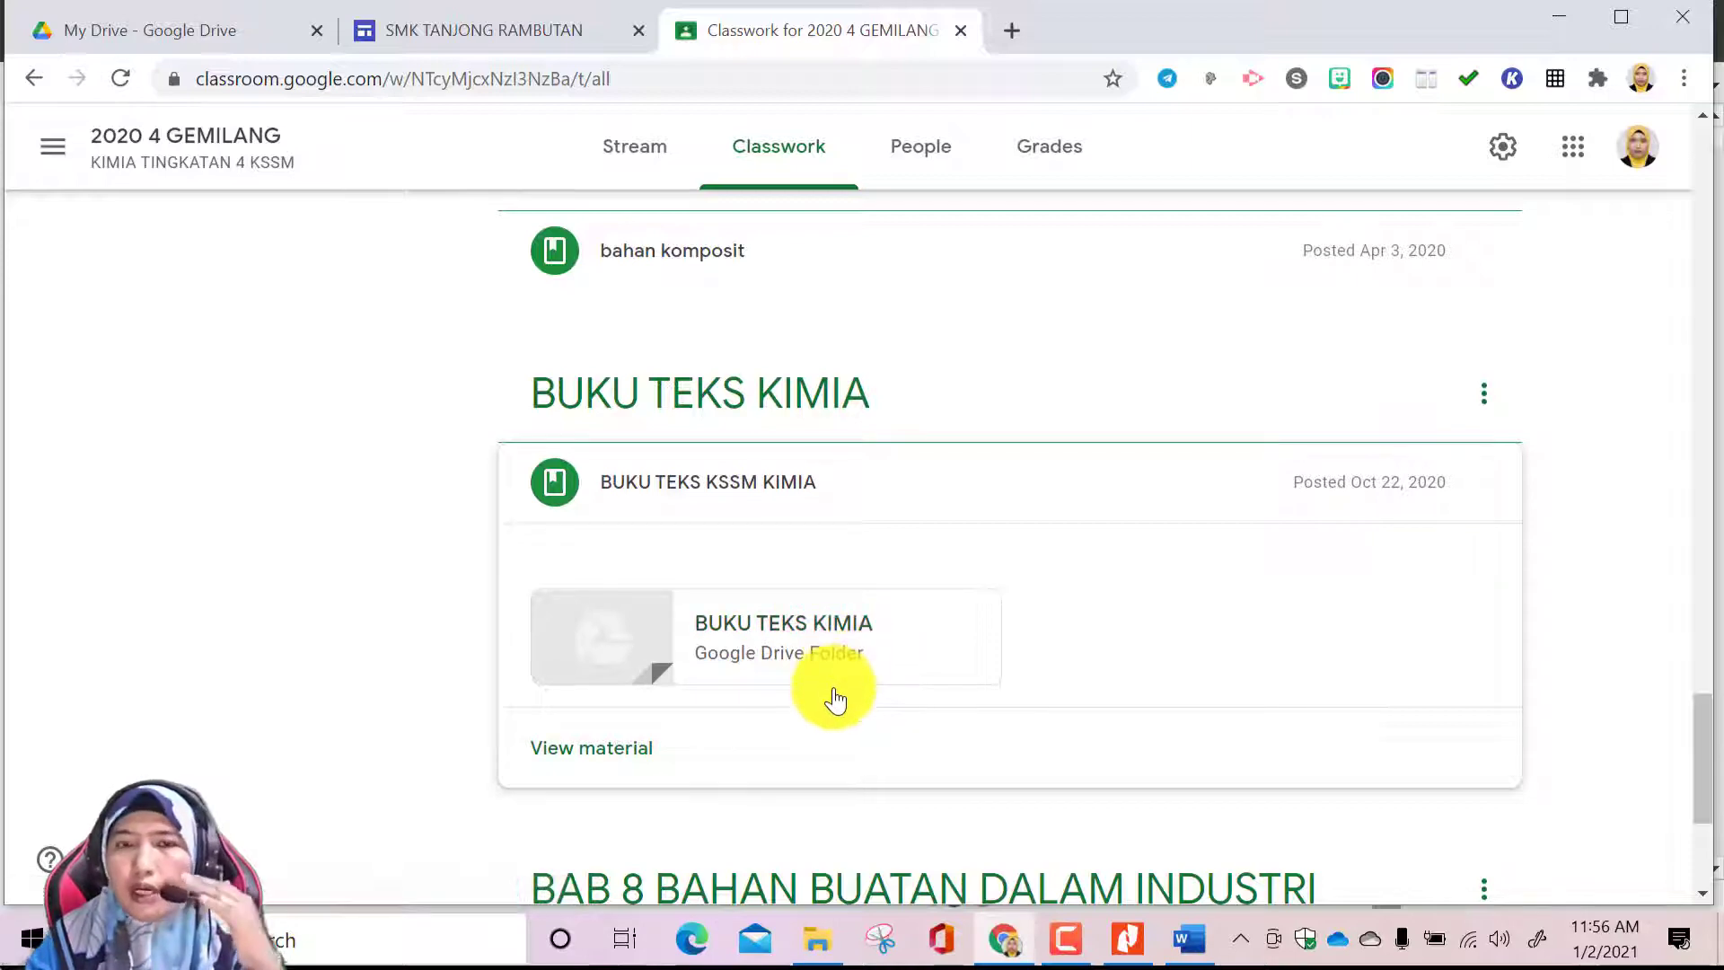
scroll(779, 627, up, 20)
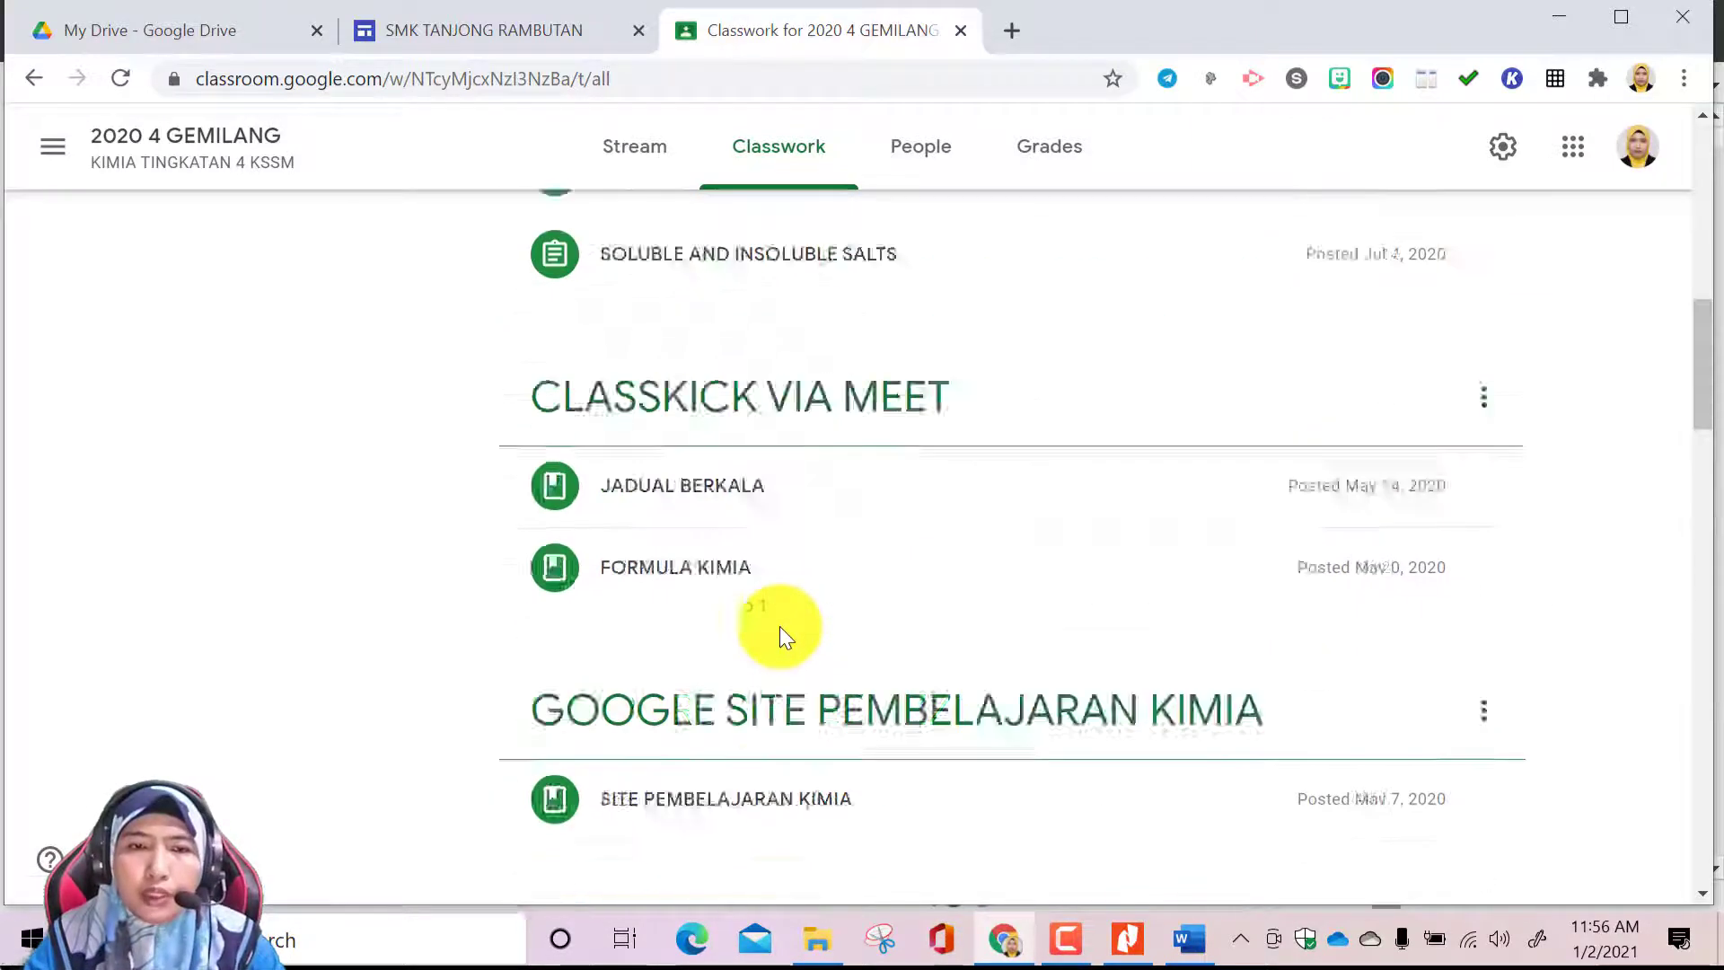
click(589, 243)
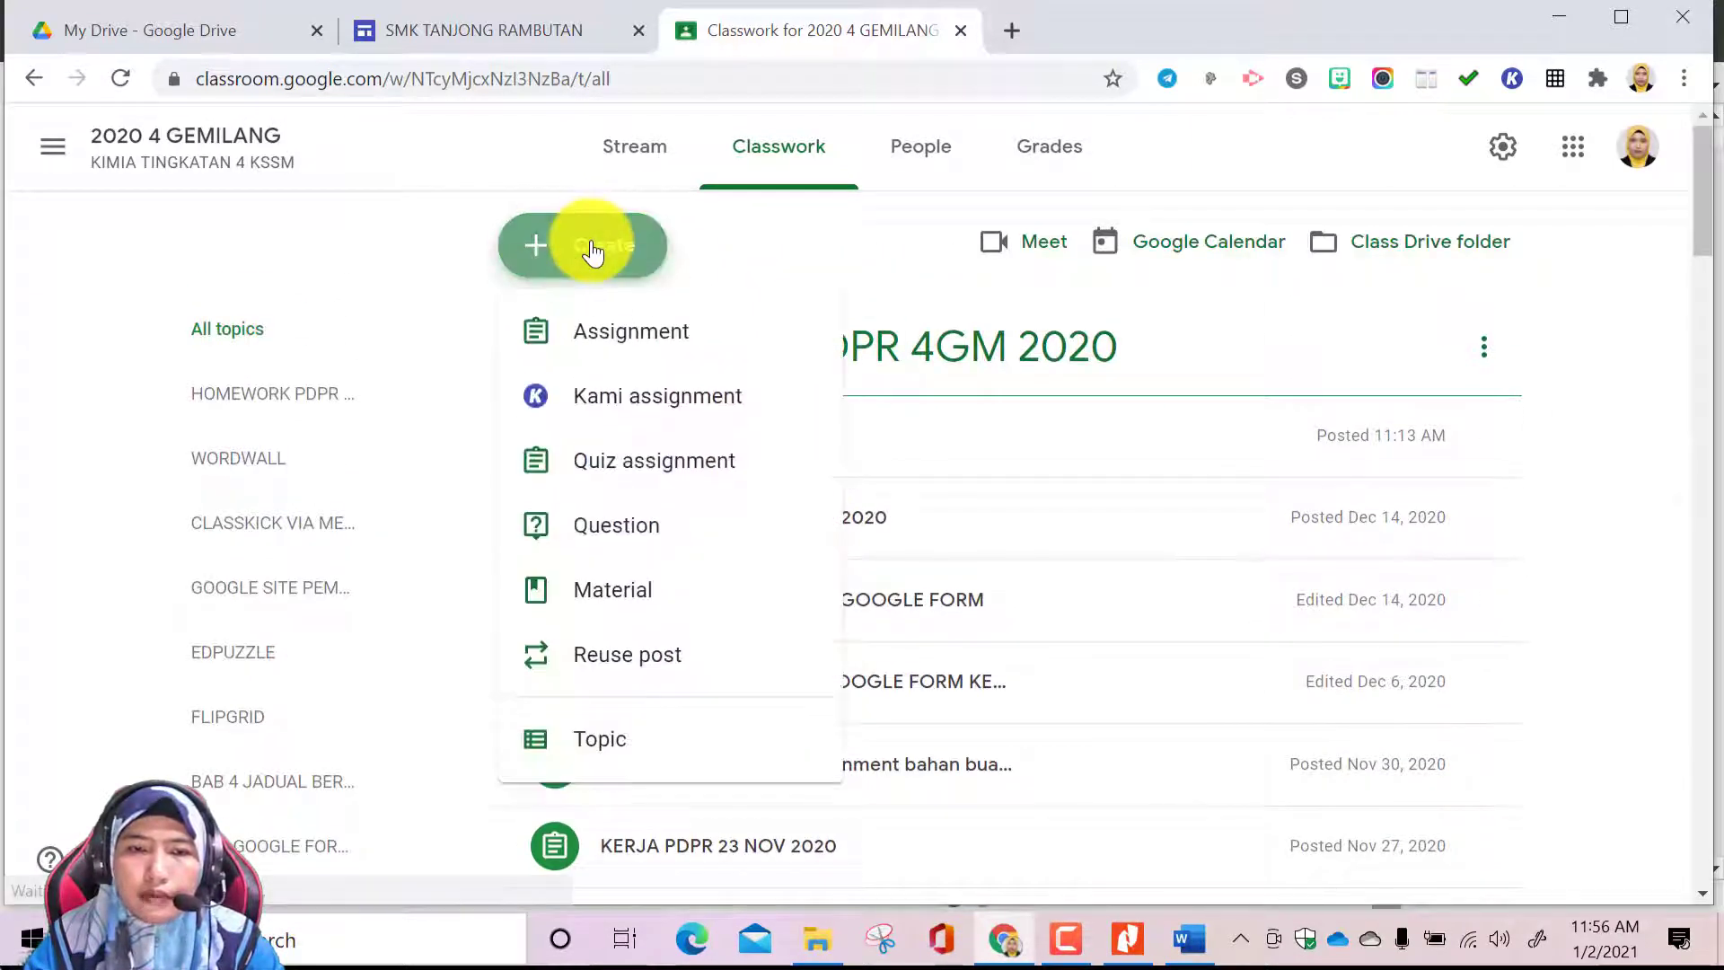
click(653, 600)
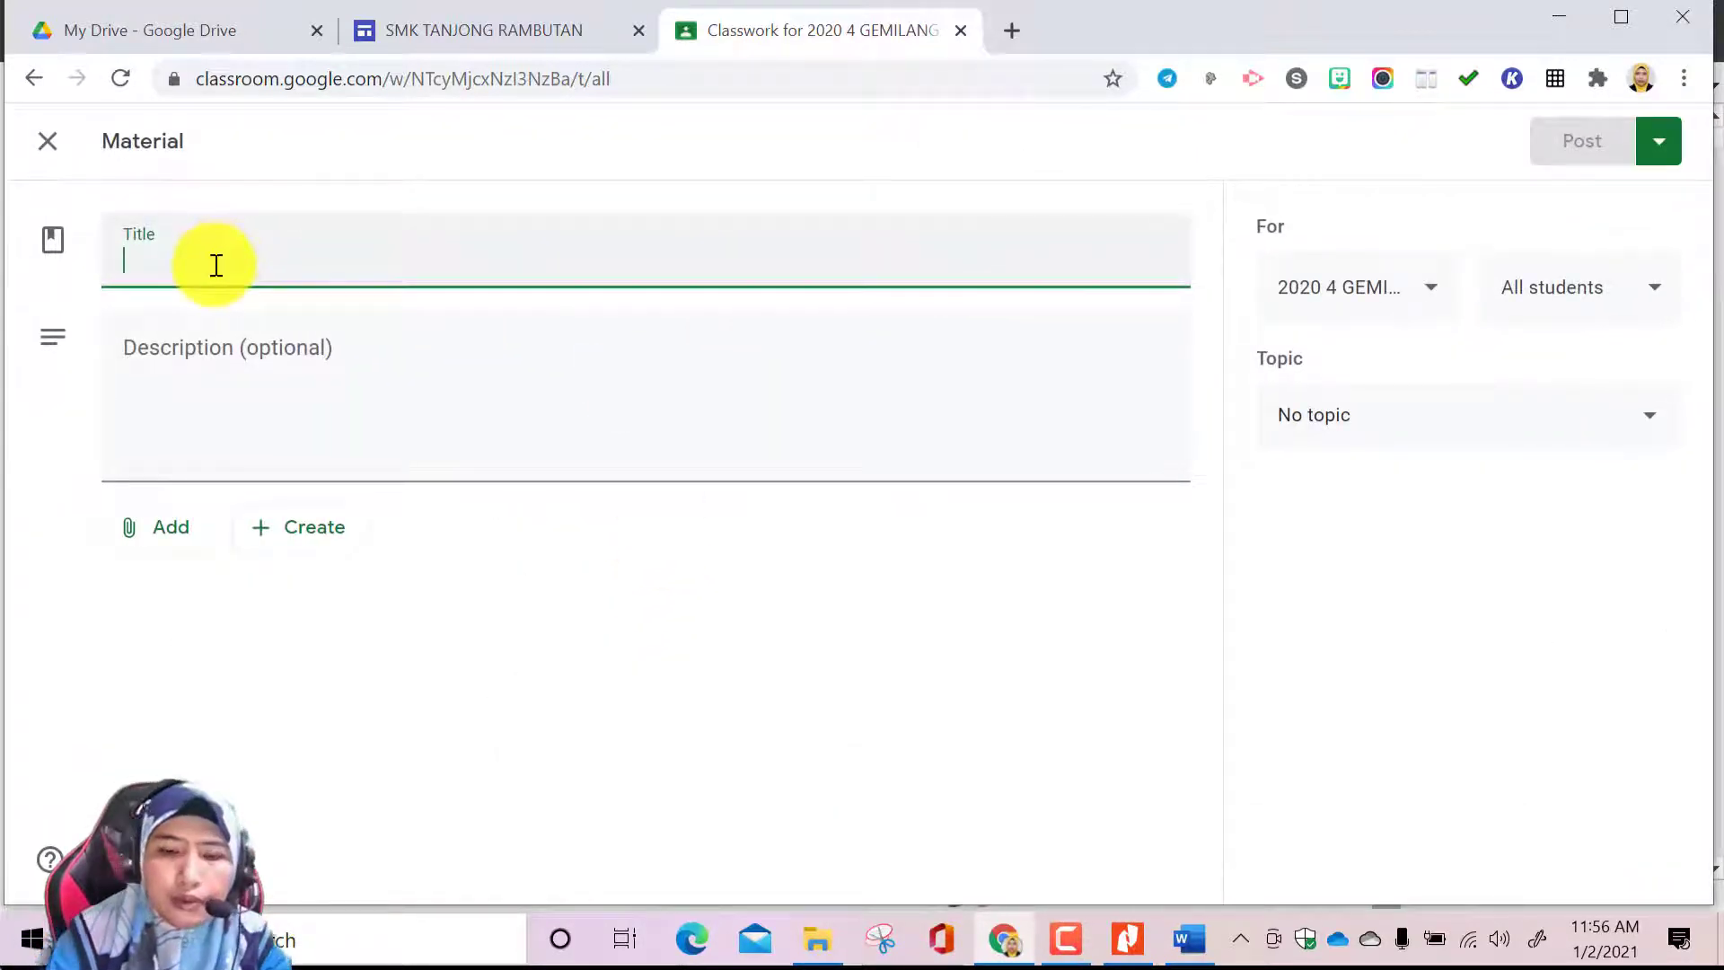
text(TOPIK 1)
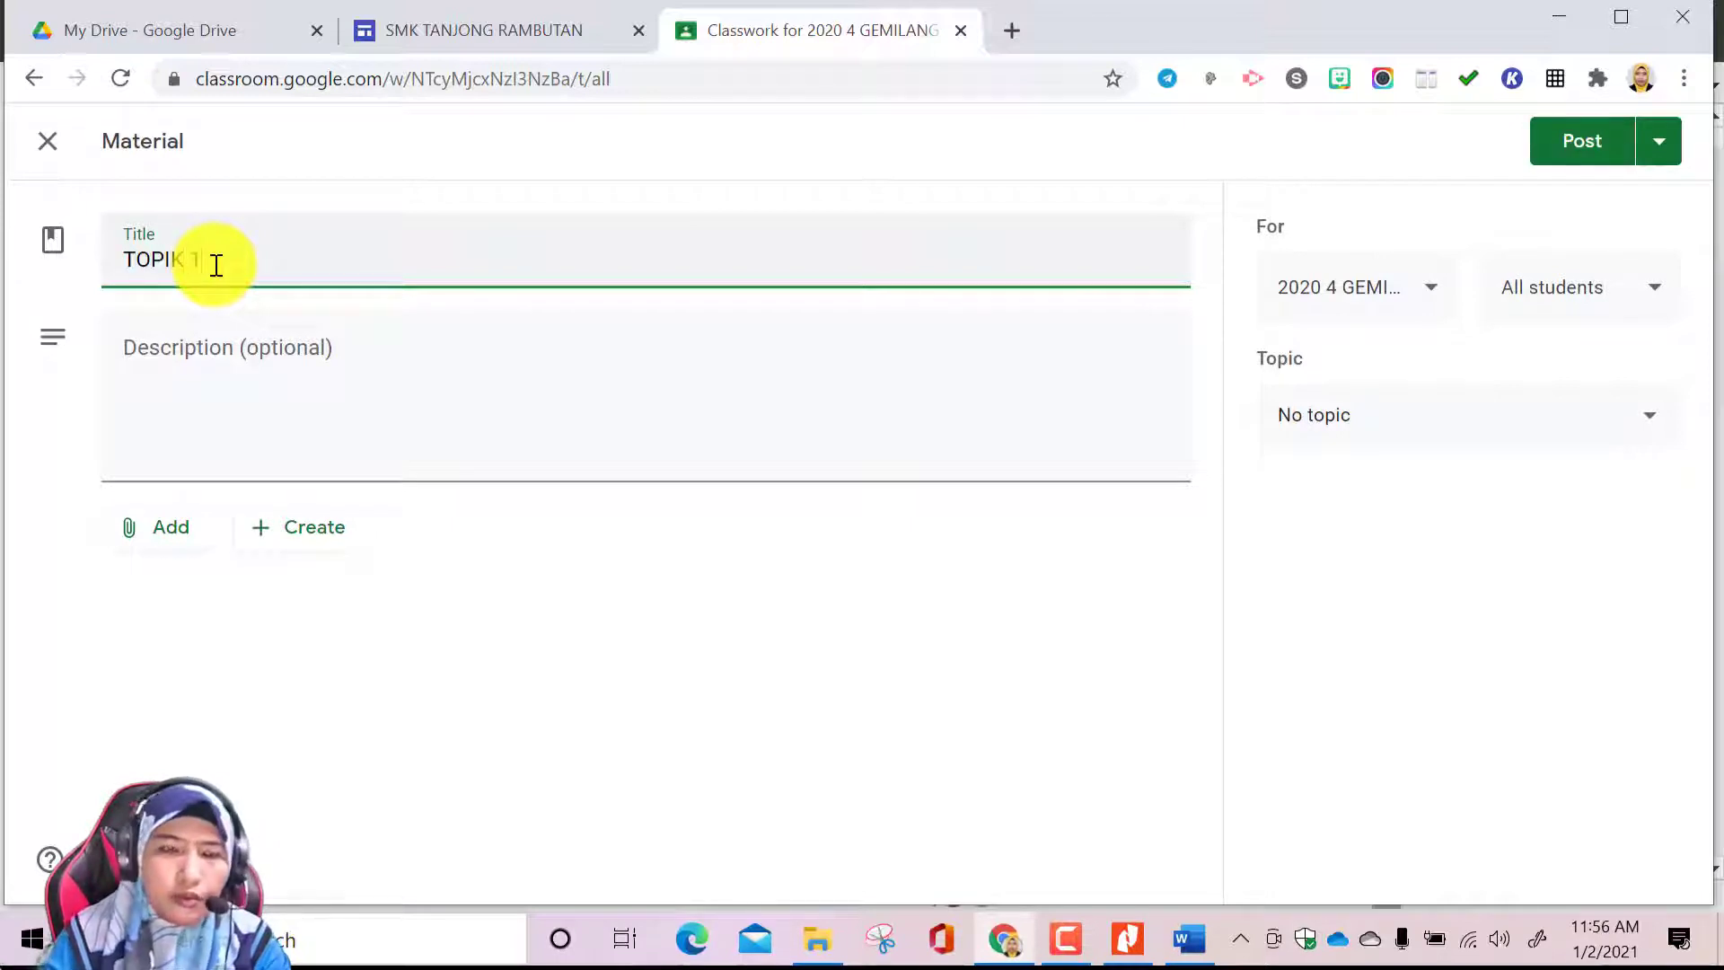
click(224, 352)
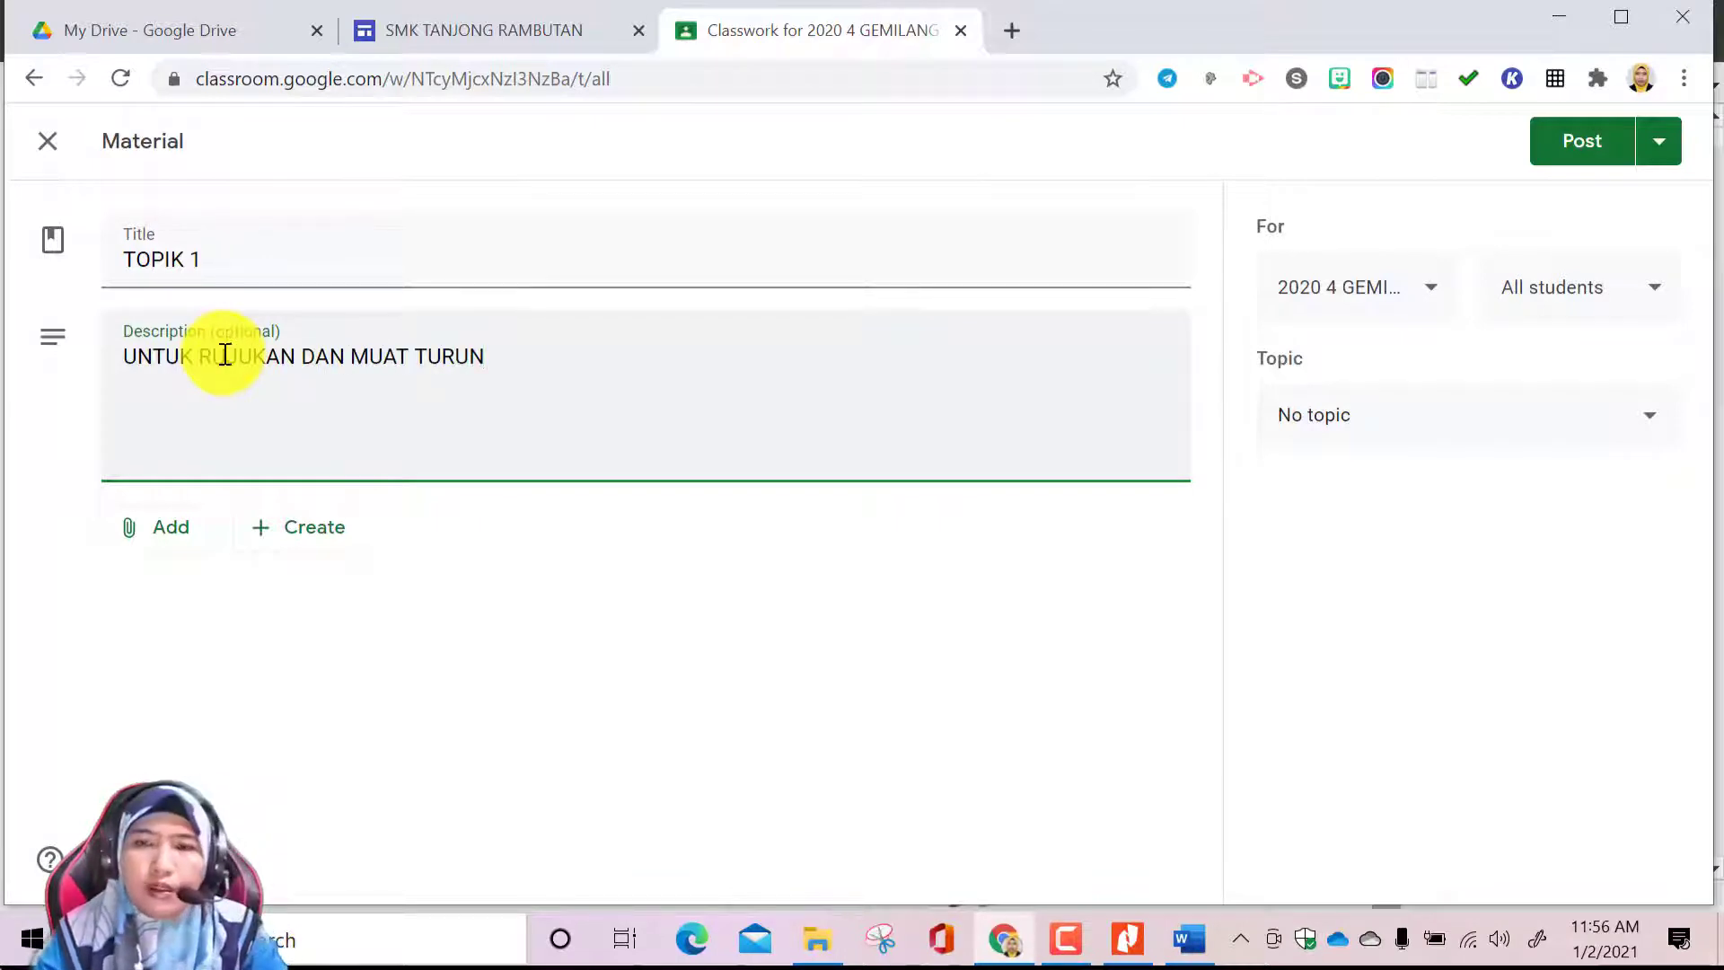
Attach the TOPIK 1 PDF from the Desktop folder BUKU TEKS SUBTOPIK to the material
click(177, 550)
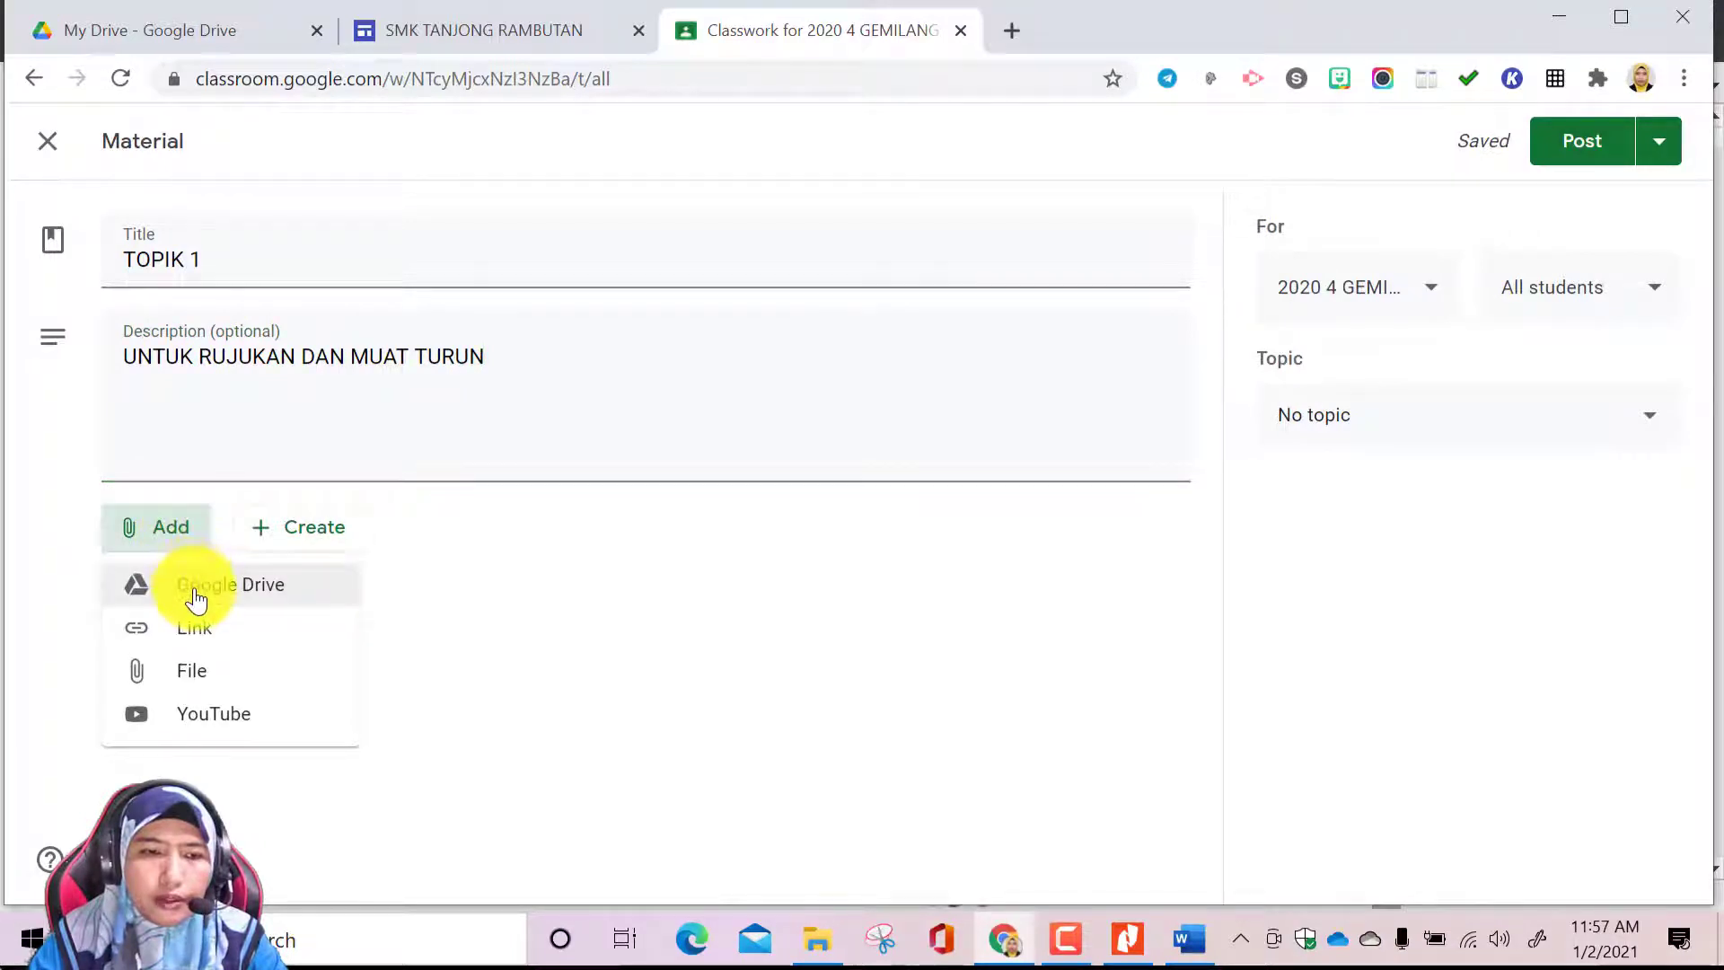
click(203, 680)
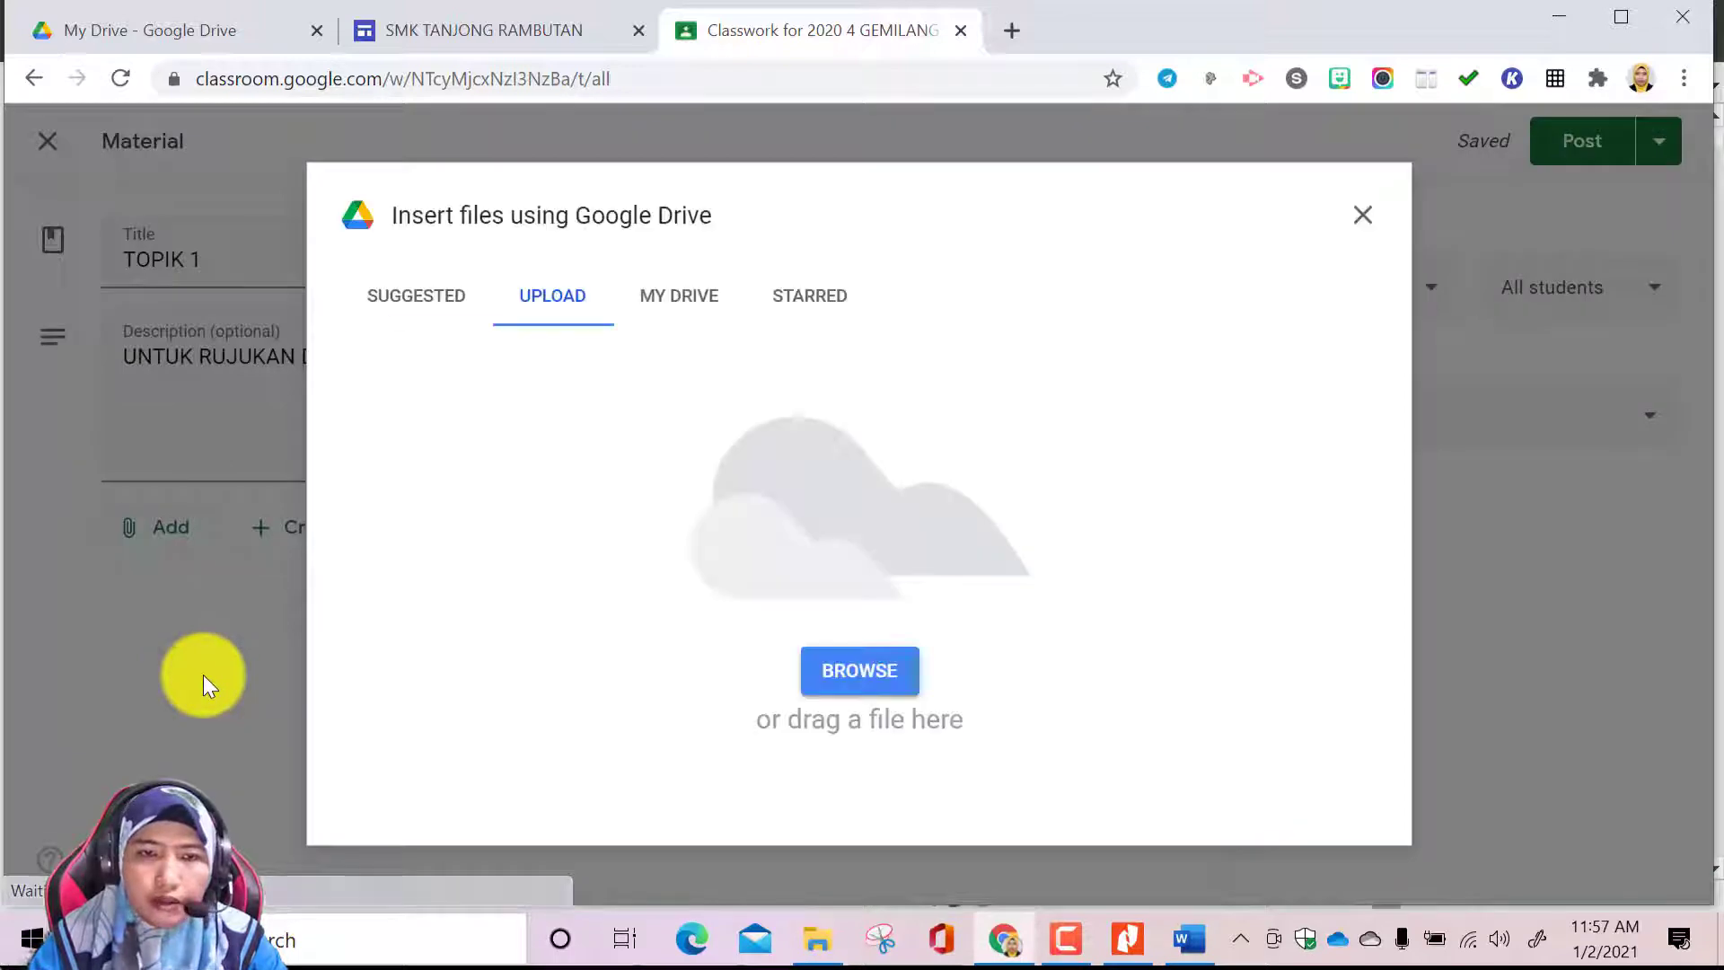
click(860, 666)
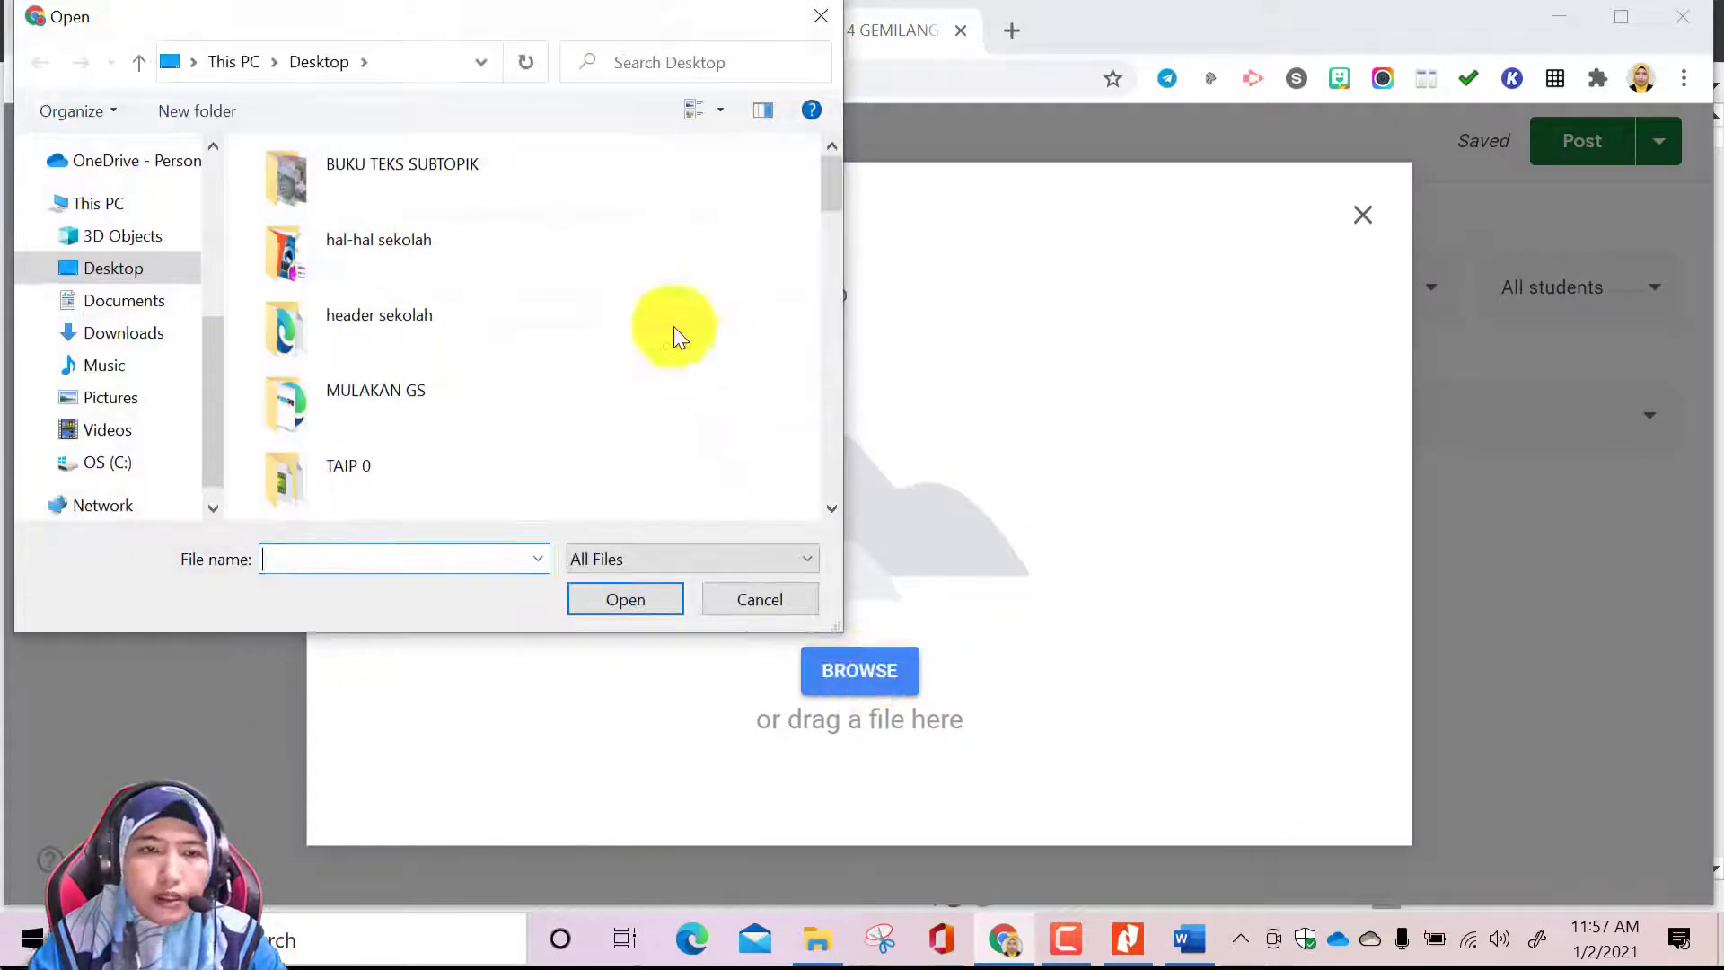
double_click(363, 180)
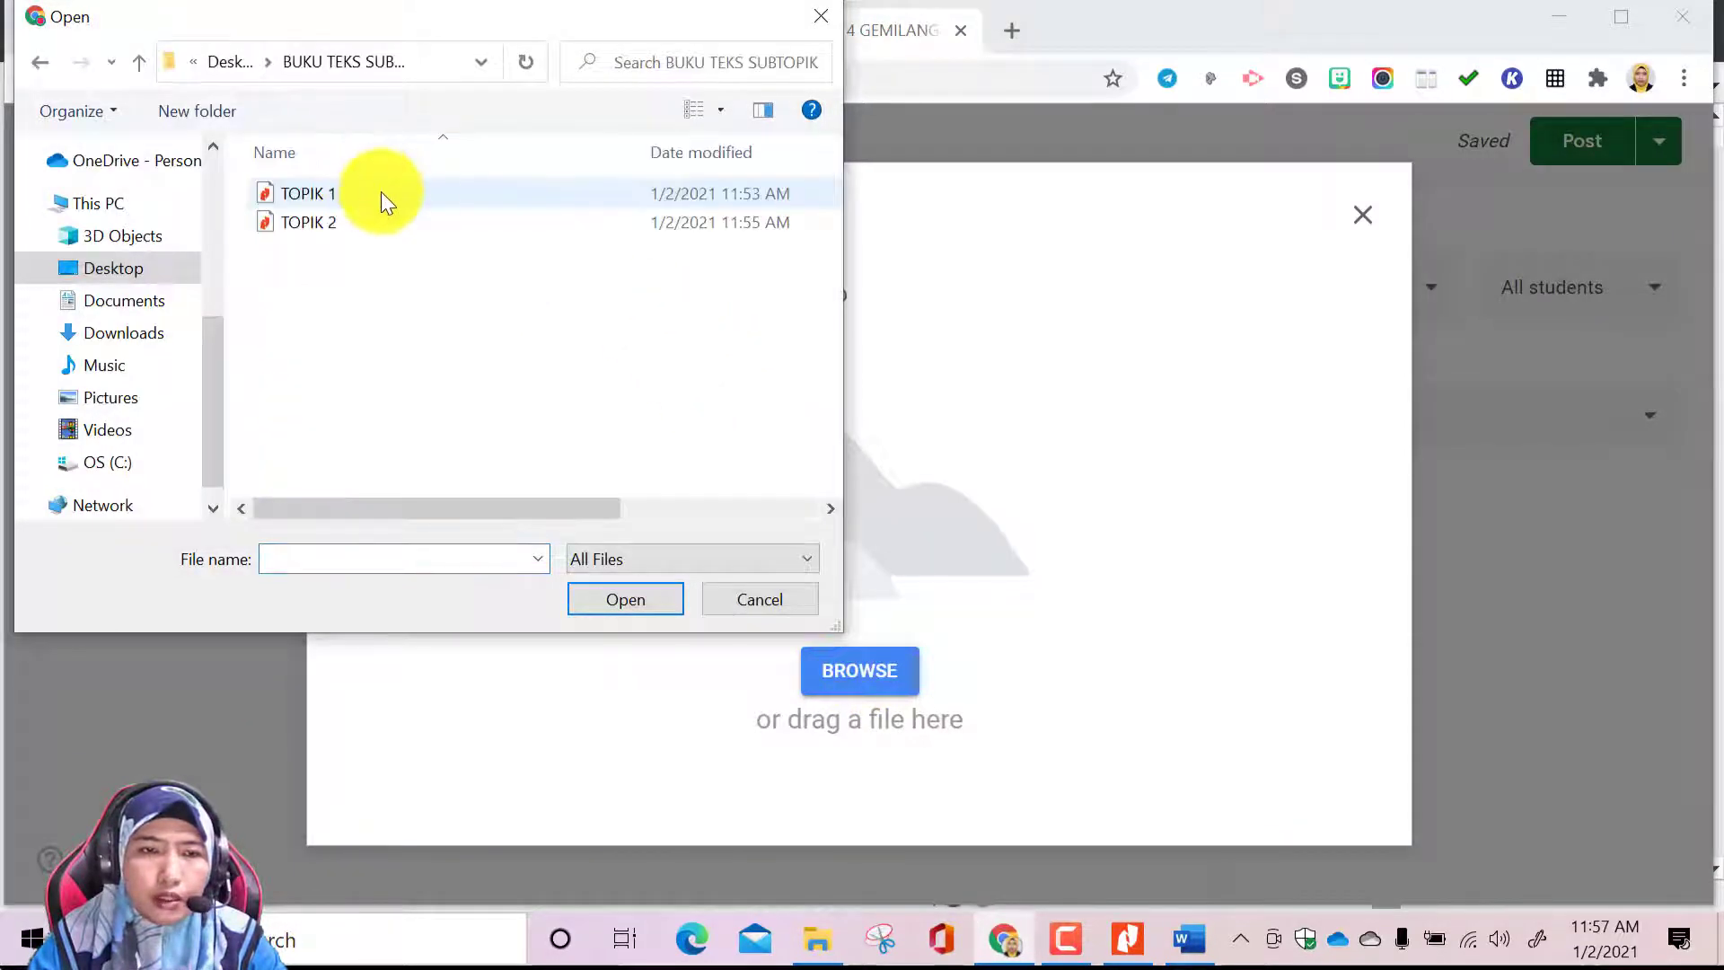
click(380, 192)
click(665, 598)
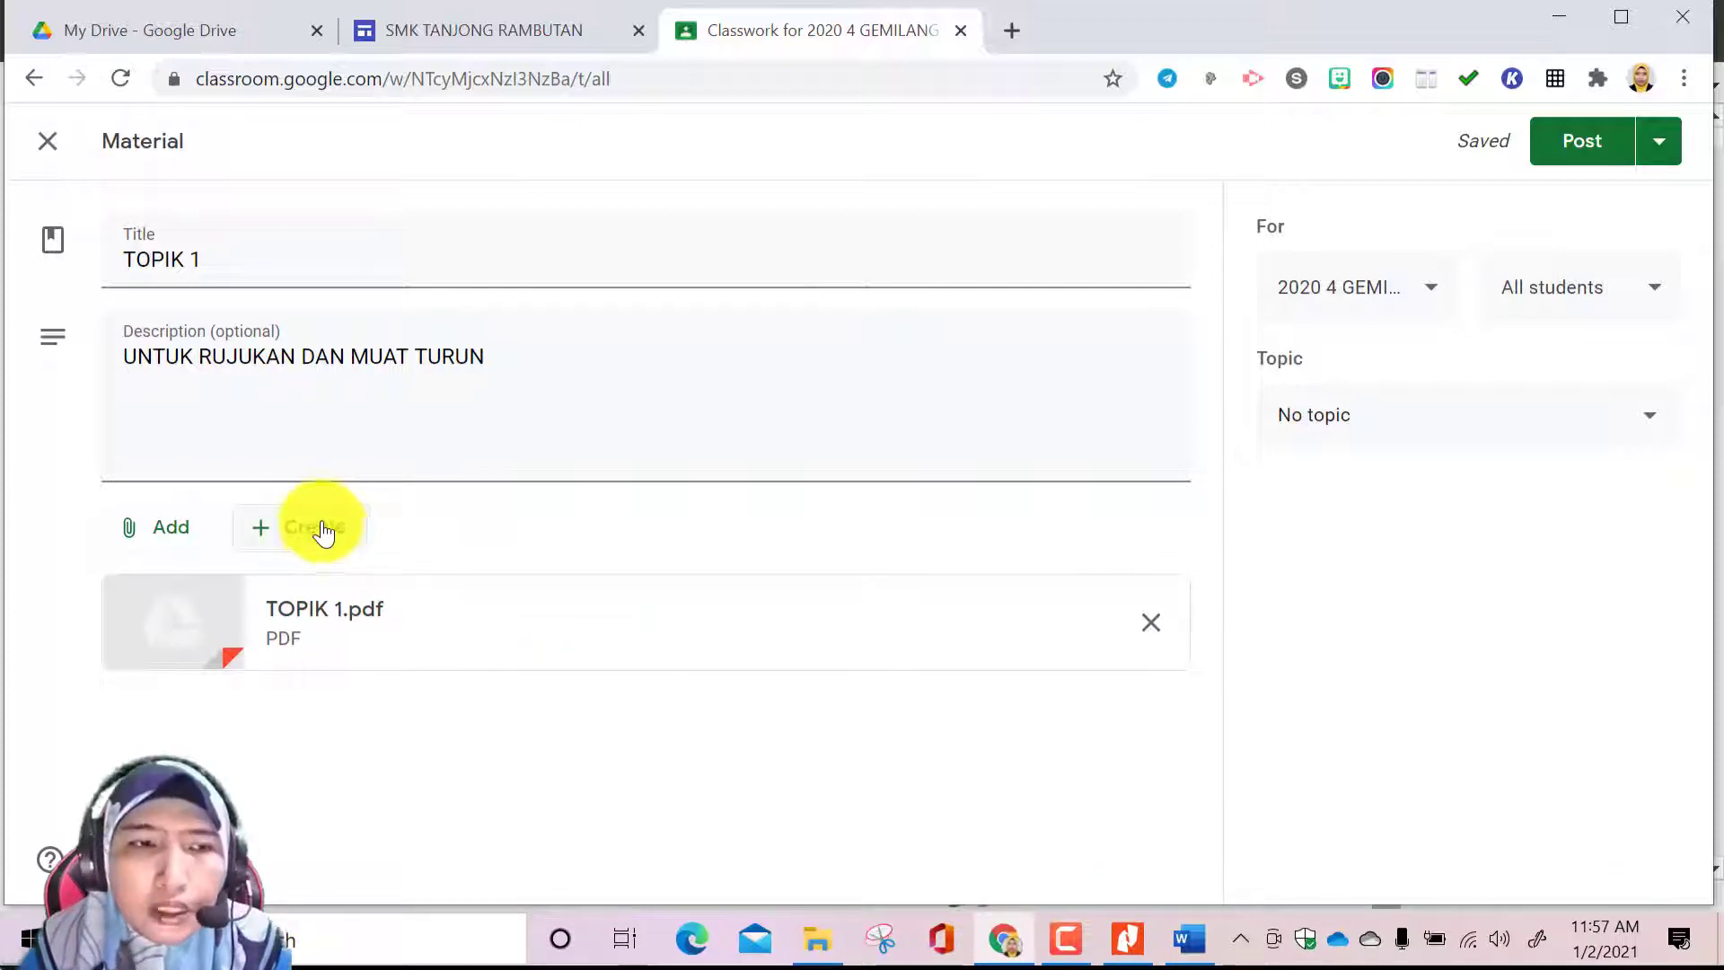
Assign the TOPIK 1 material to the topic BUKU TEKS KIMIA and post it
click(1649, 417)
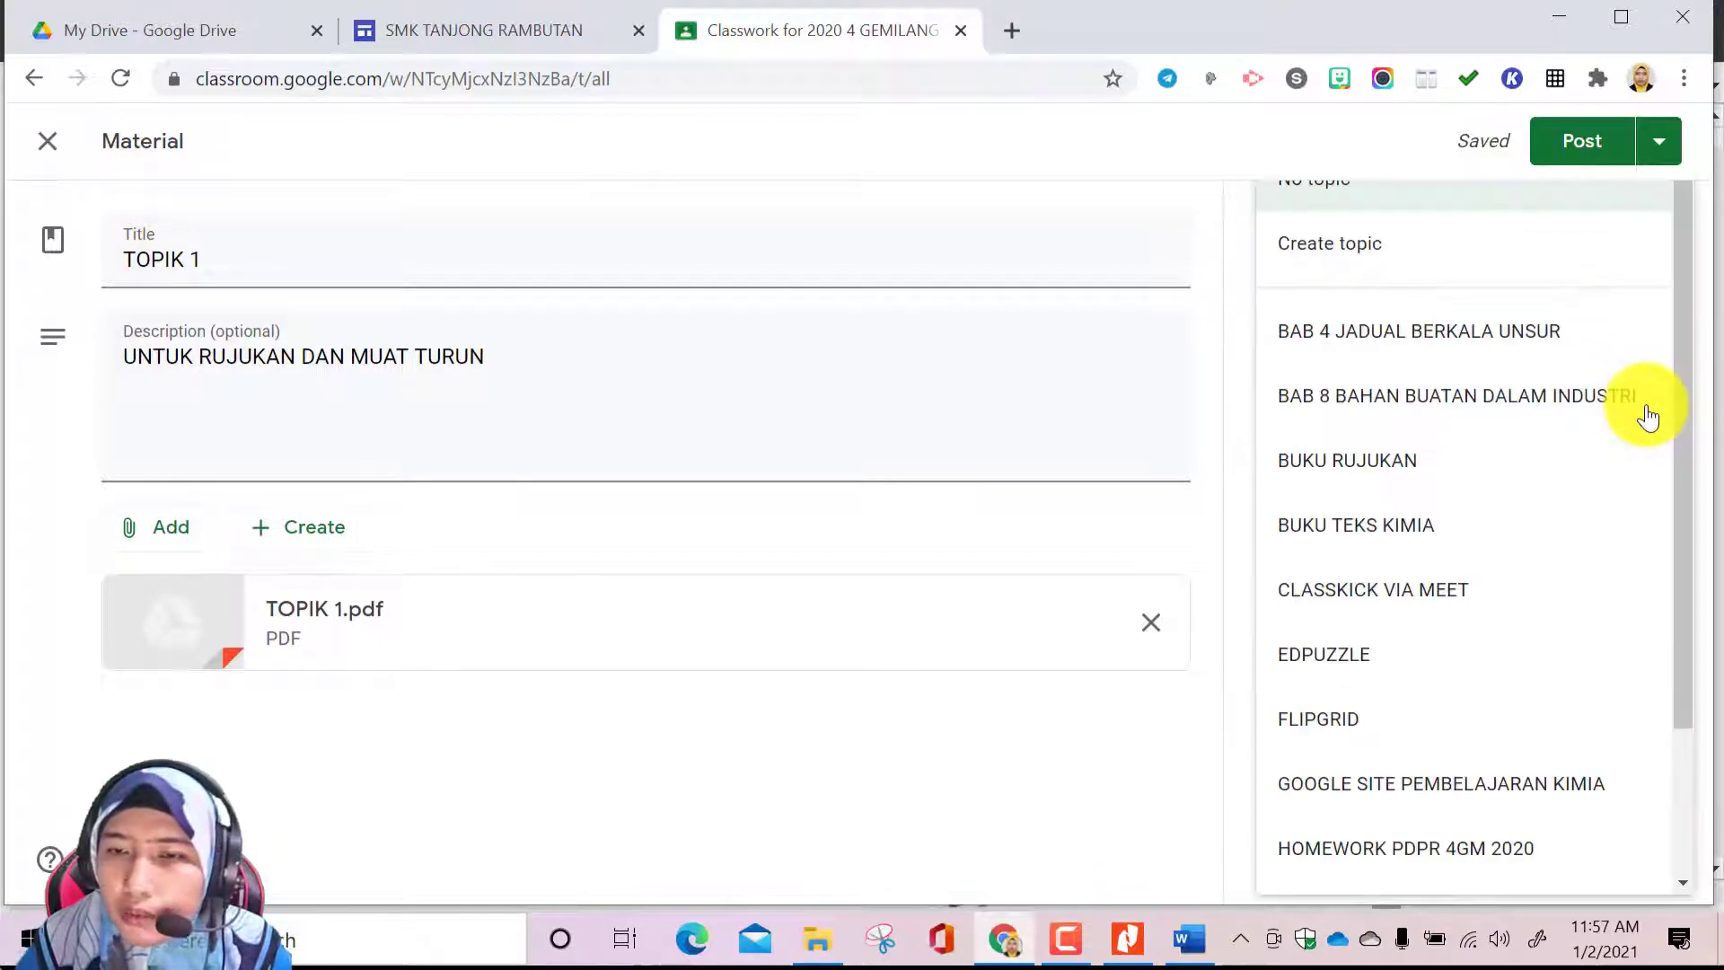
click(1350, 528)
click(1591, 144)
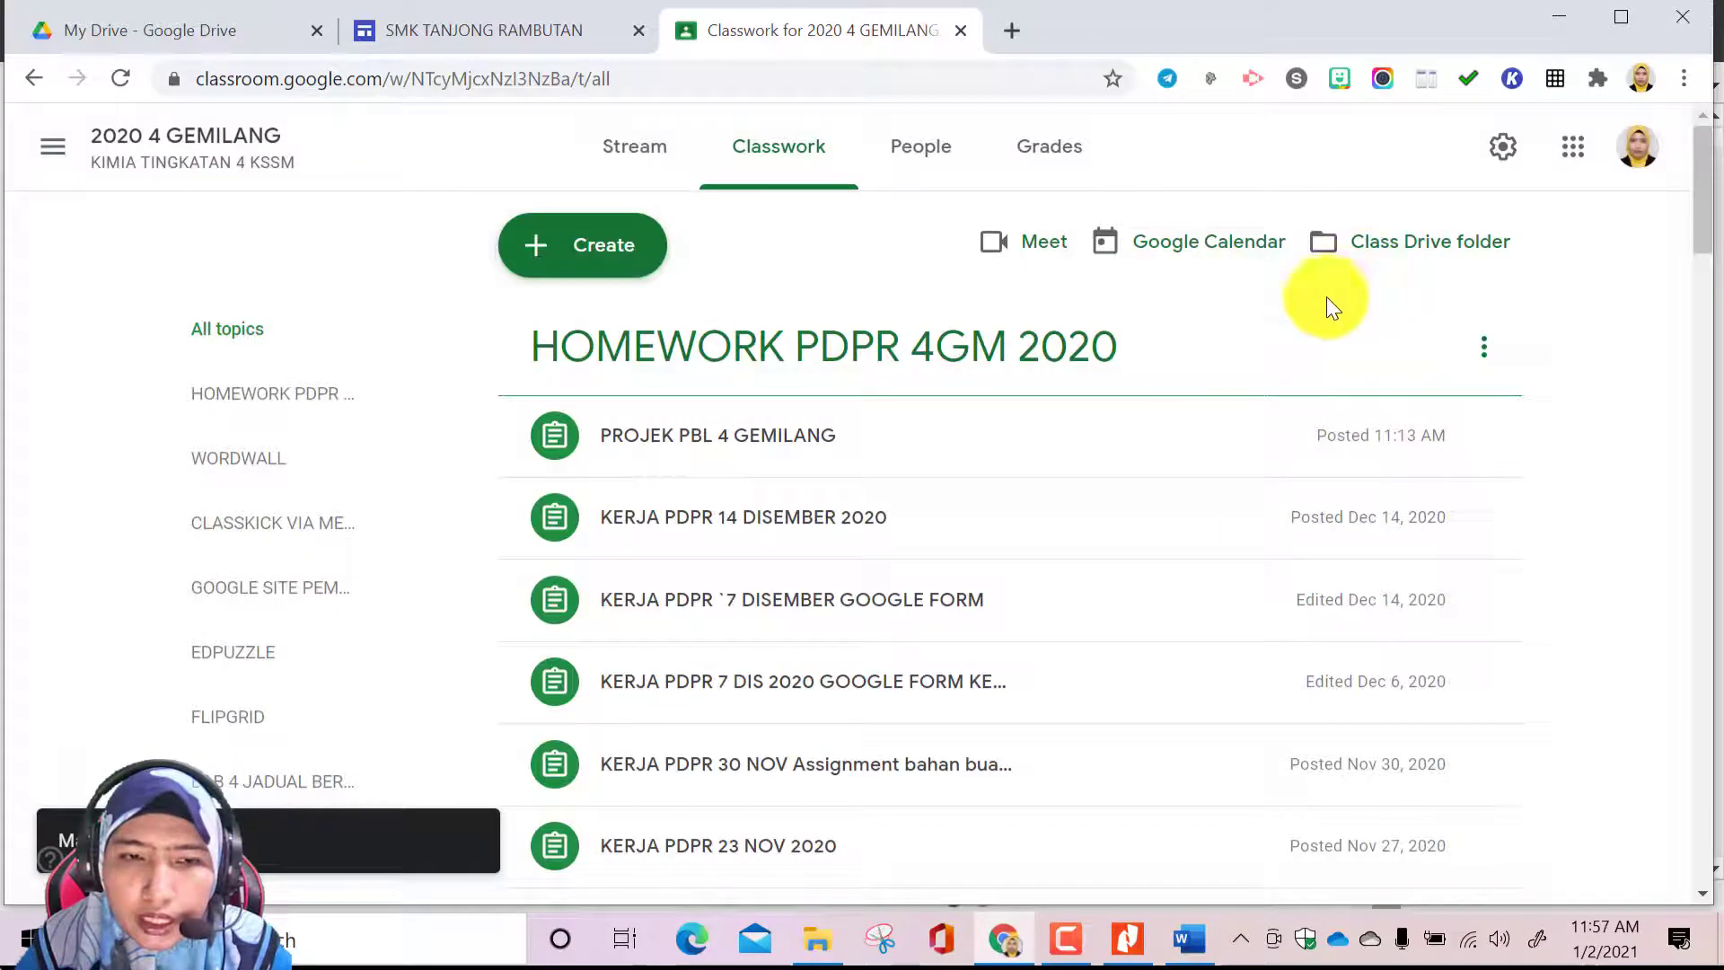
Find the posted TOPIK 1 material under BUKU TEKS KIMIA and open its options
scroll(931, 547, down, 20)
scroll(931, 547, down, 20)
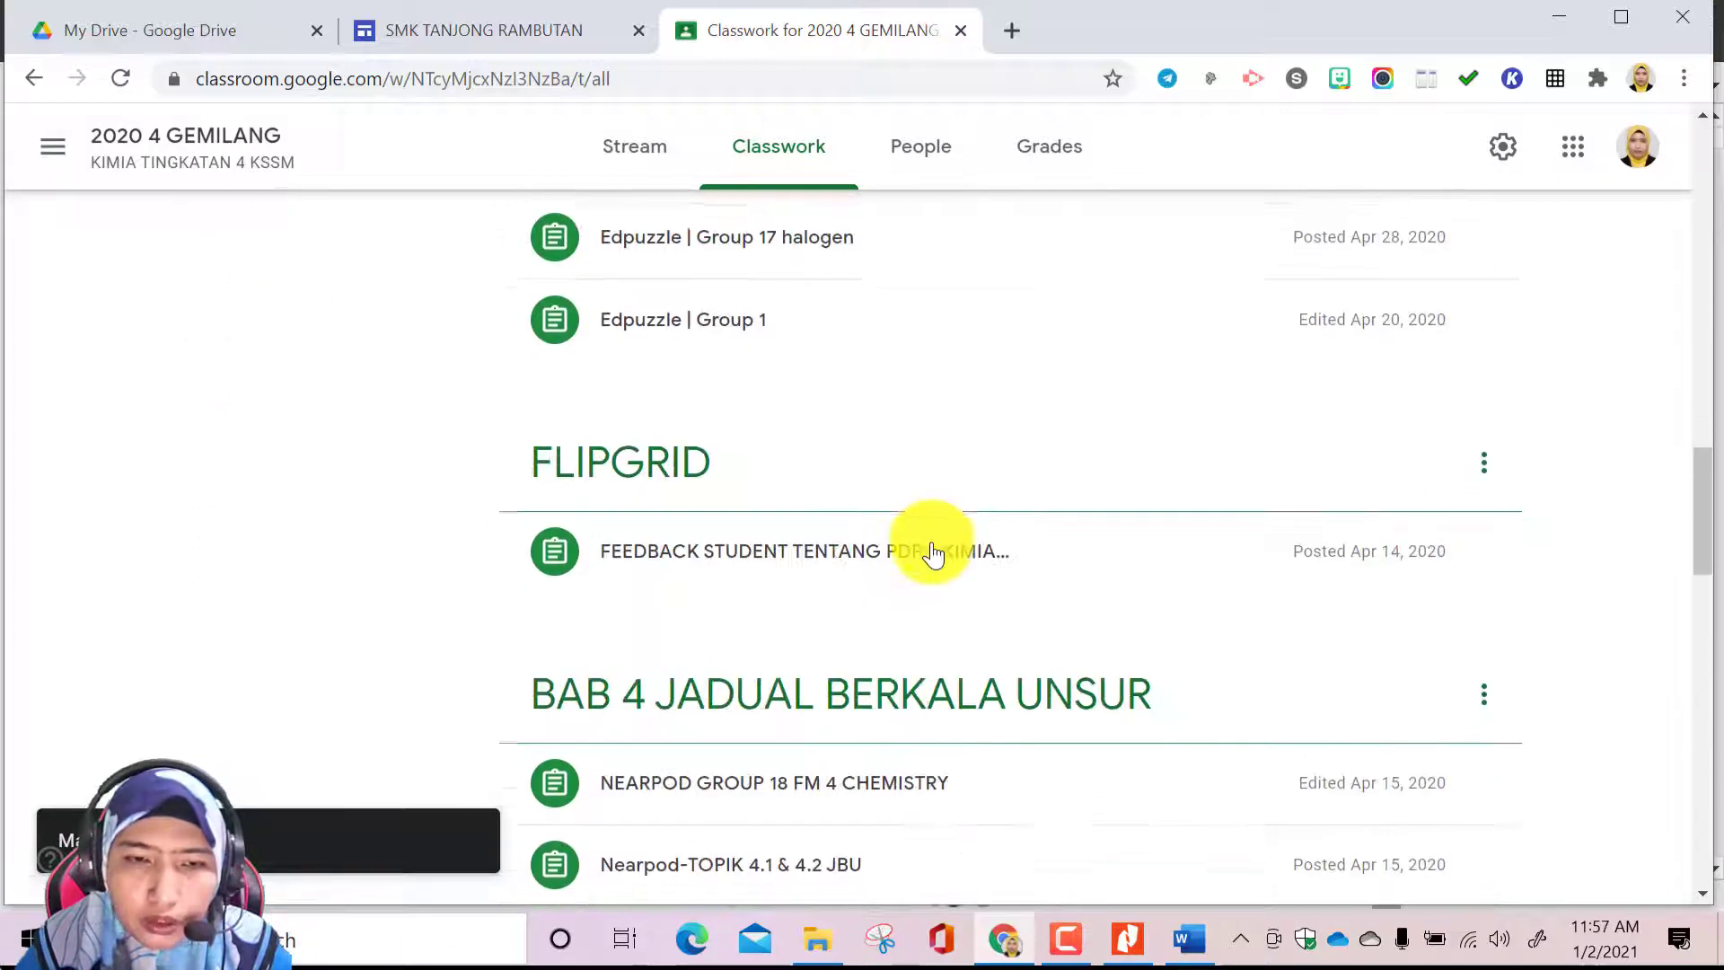
scroll(1009, 660, down, 2)
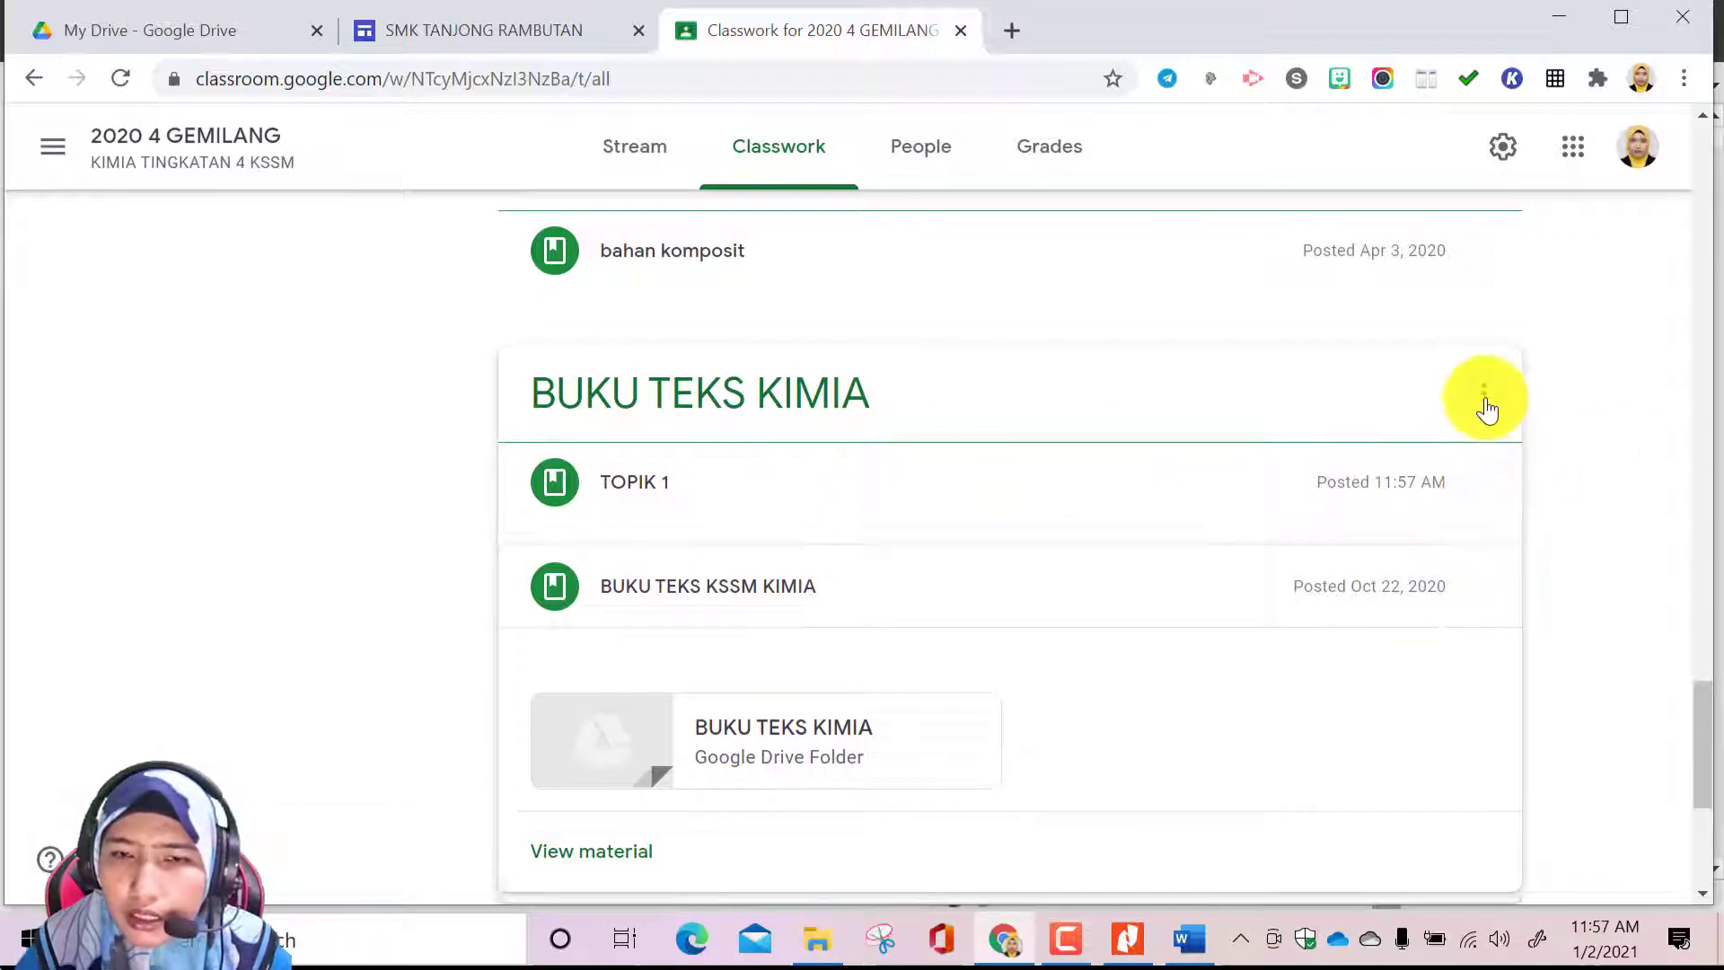
click(1484, 485)
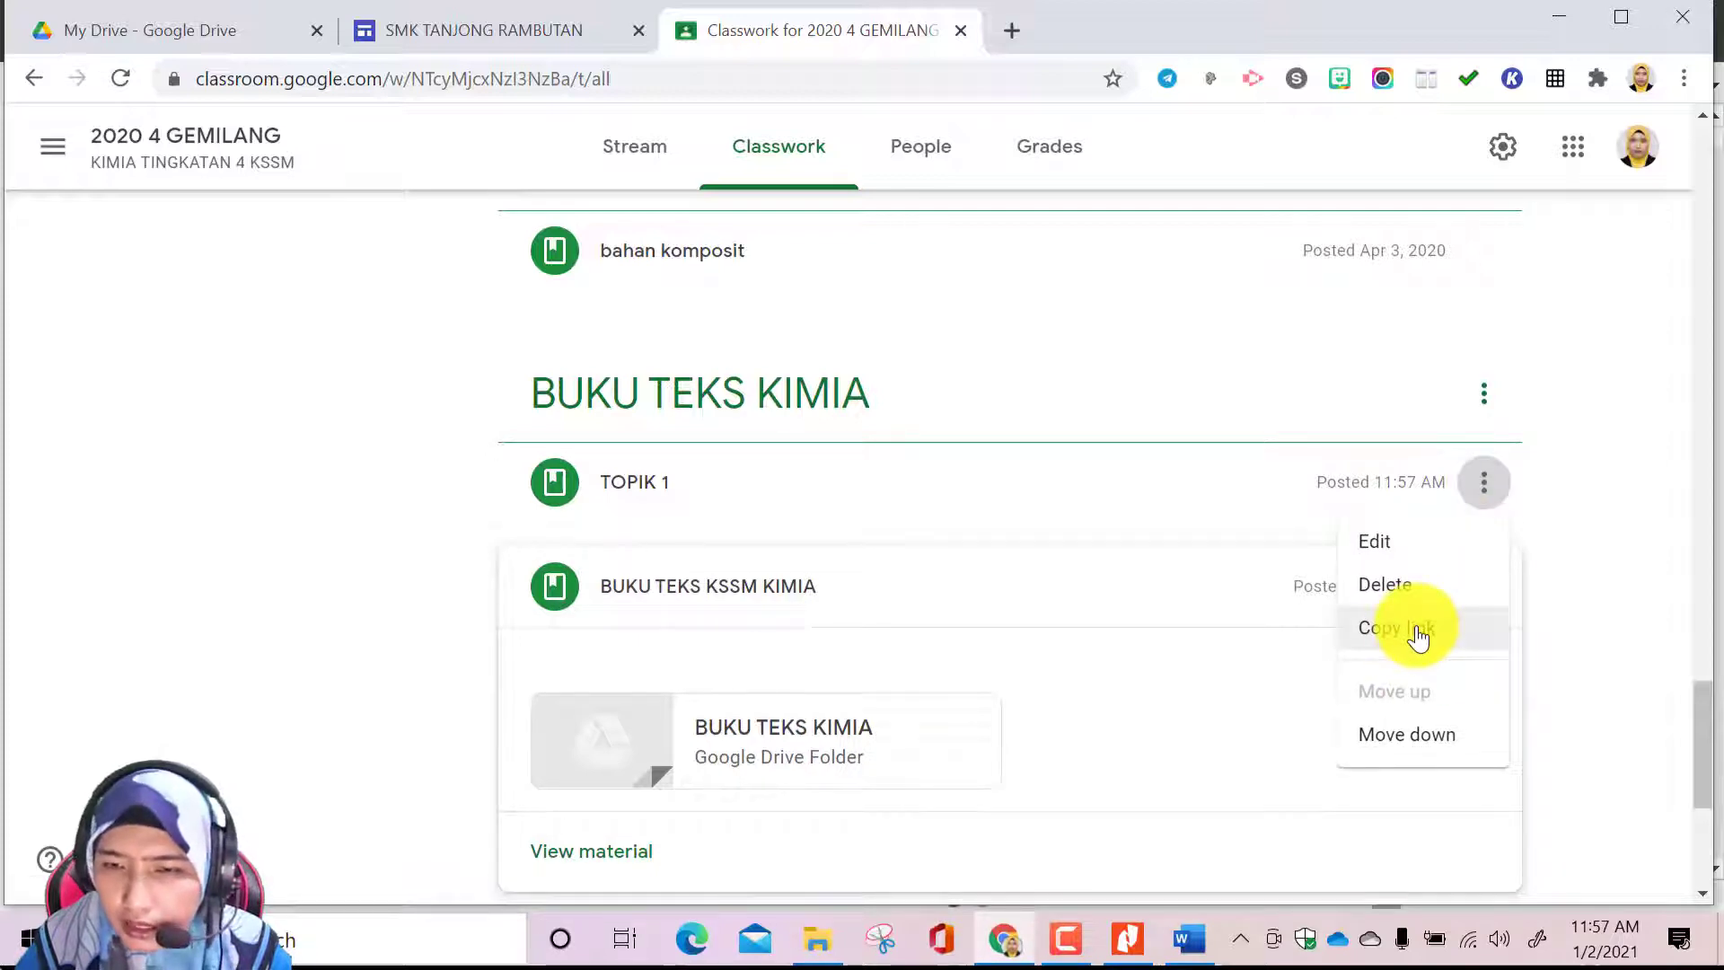
Link the site heading MUAT TURUN TOPIK PENGENALAN KEPADA KIMIA to the Classroom TOPIK 1 material using the material's copied link
click(508, 34)
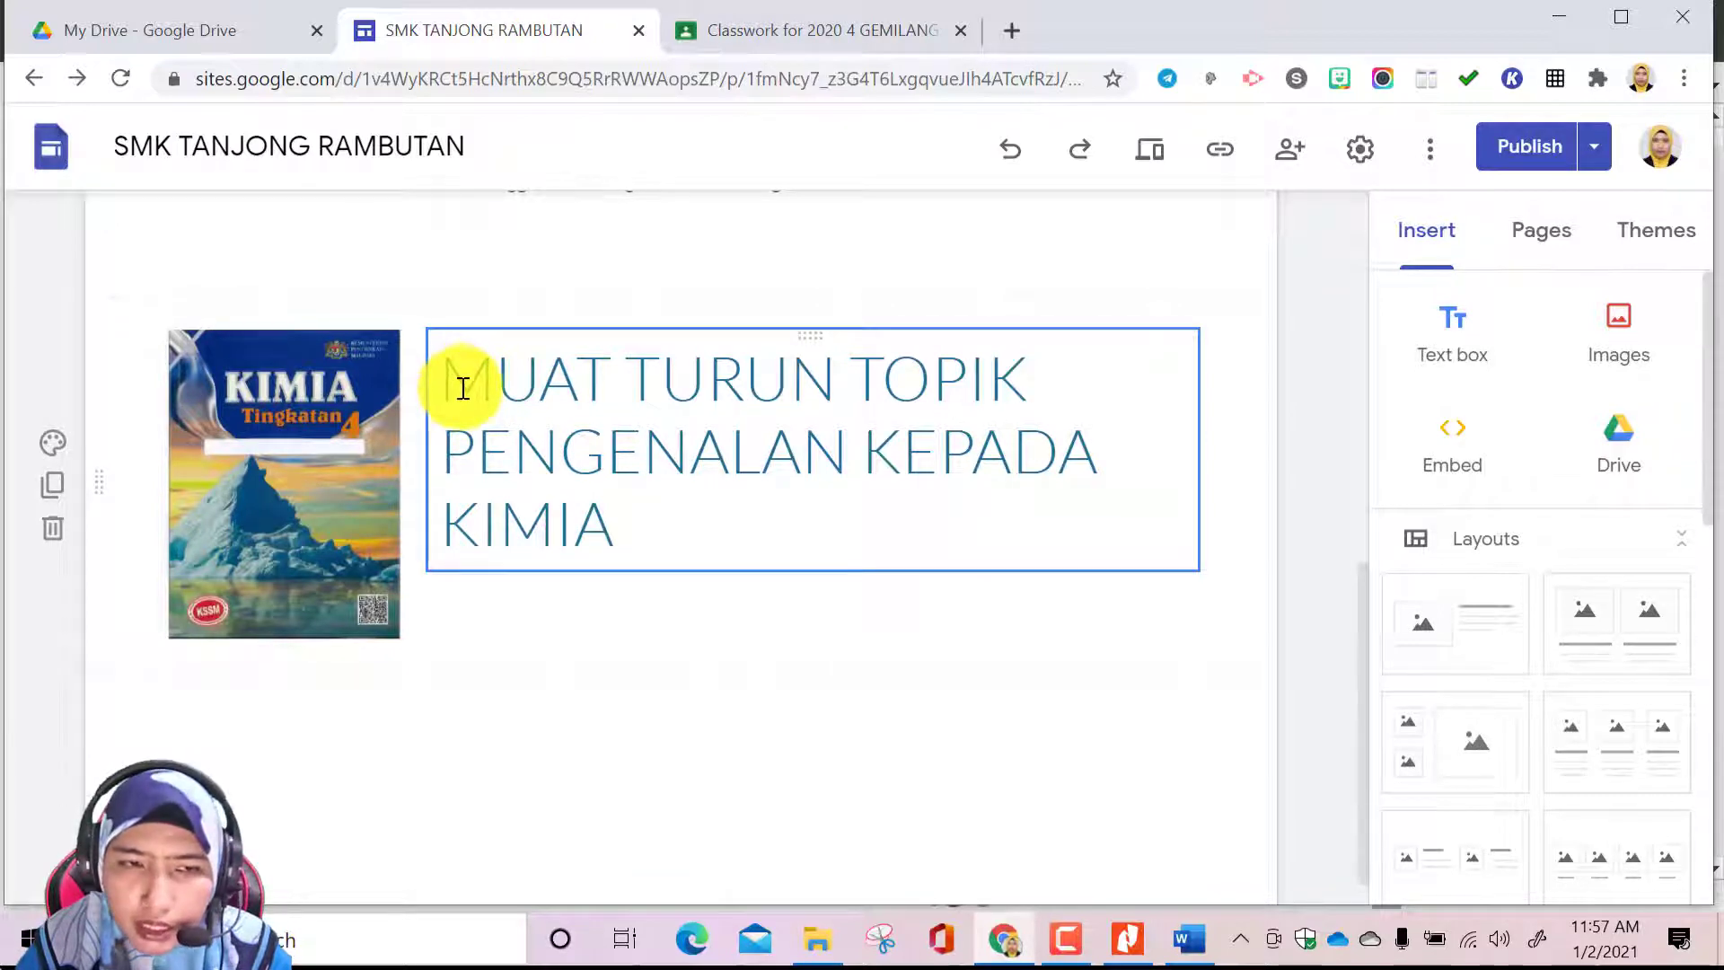
drag(453, 384, 1054, 500)
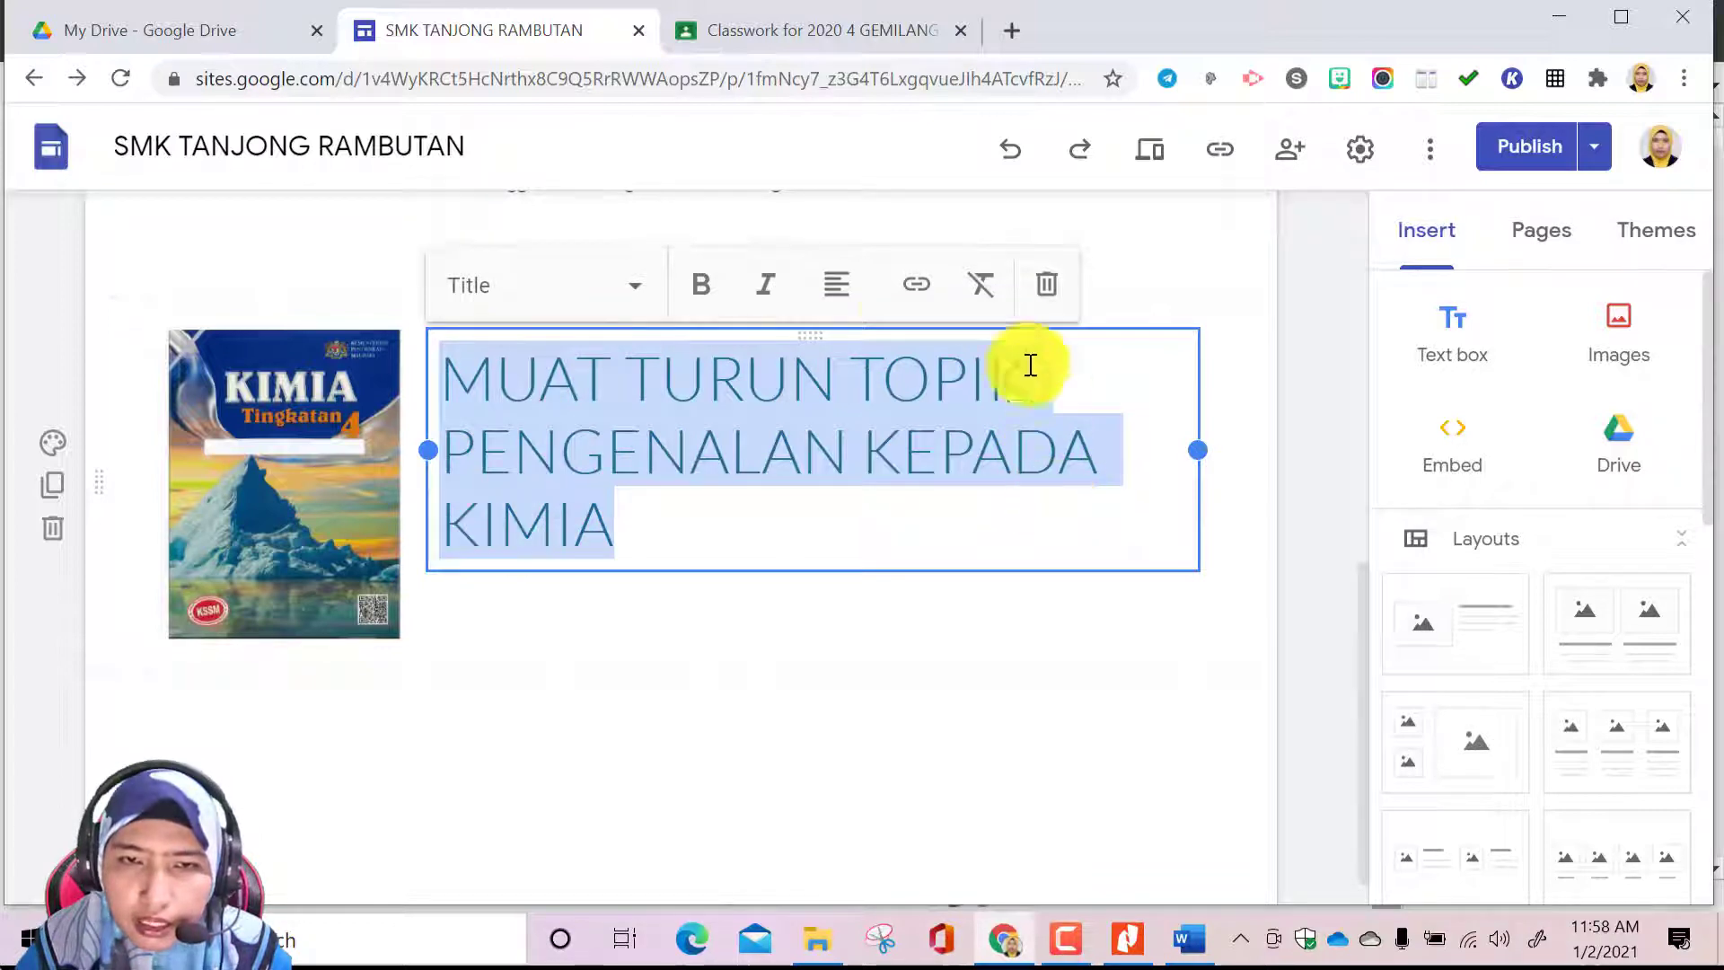
click(917, 285)
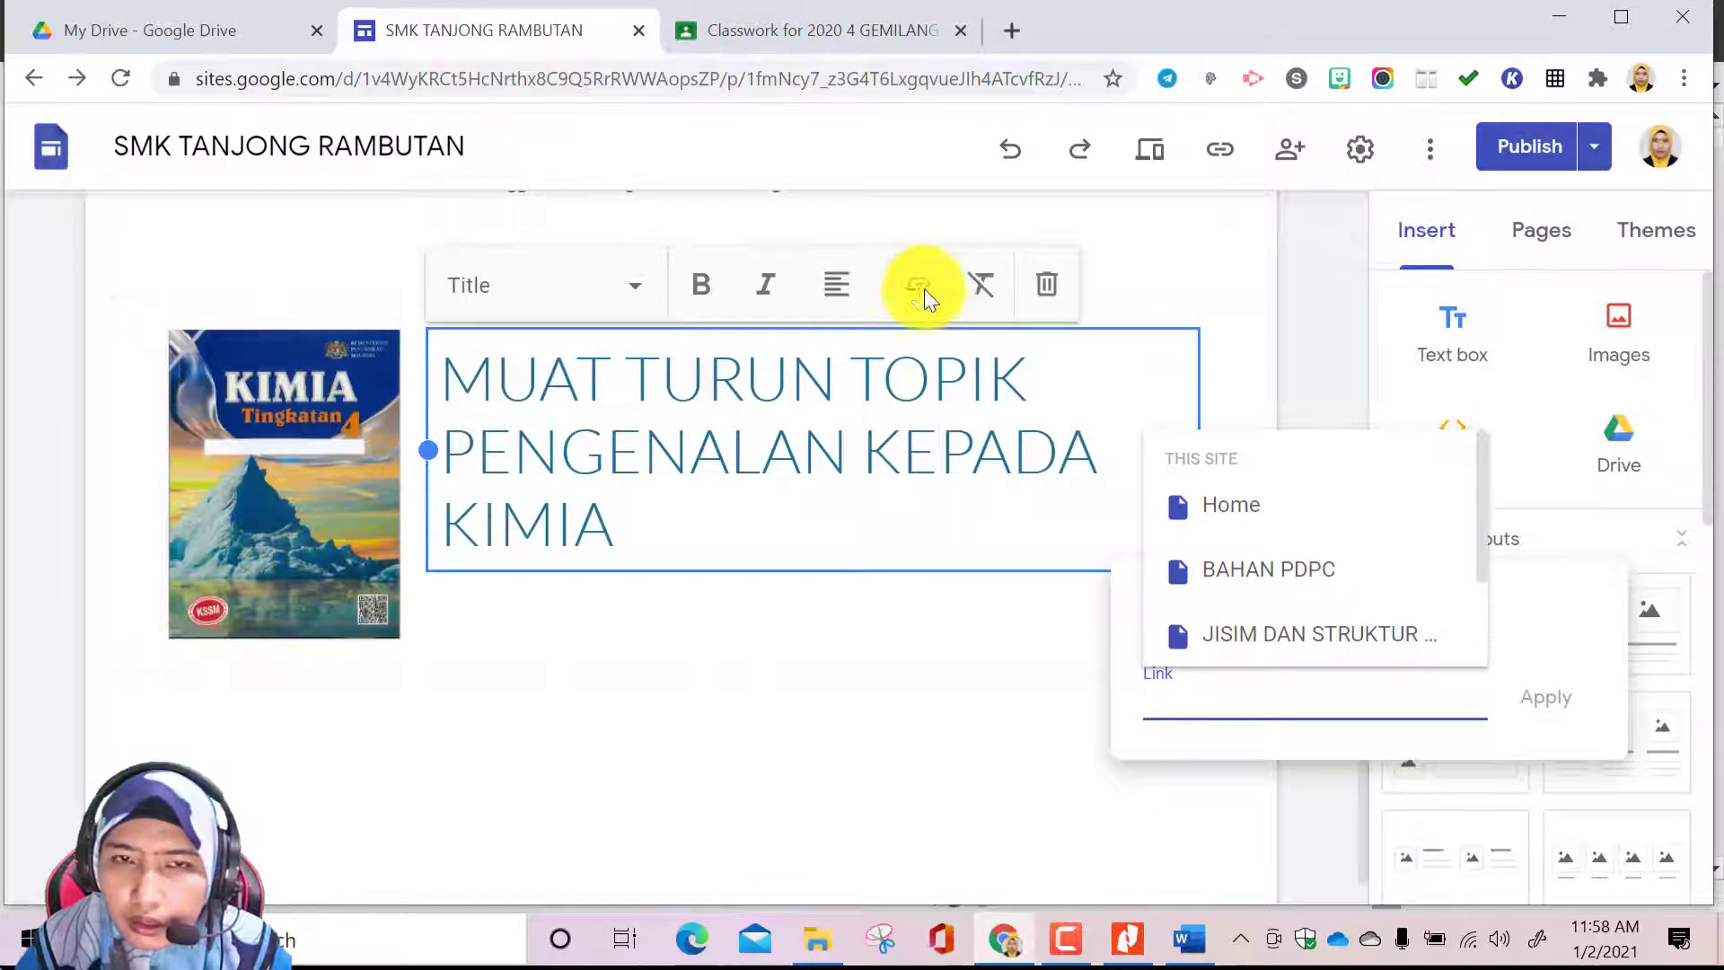
click(854, 32)
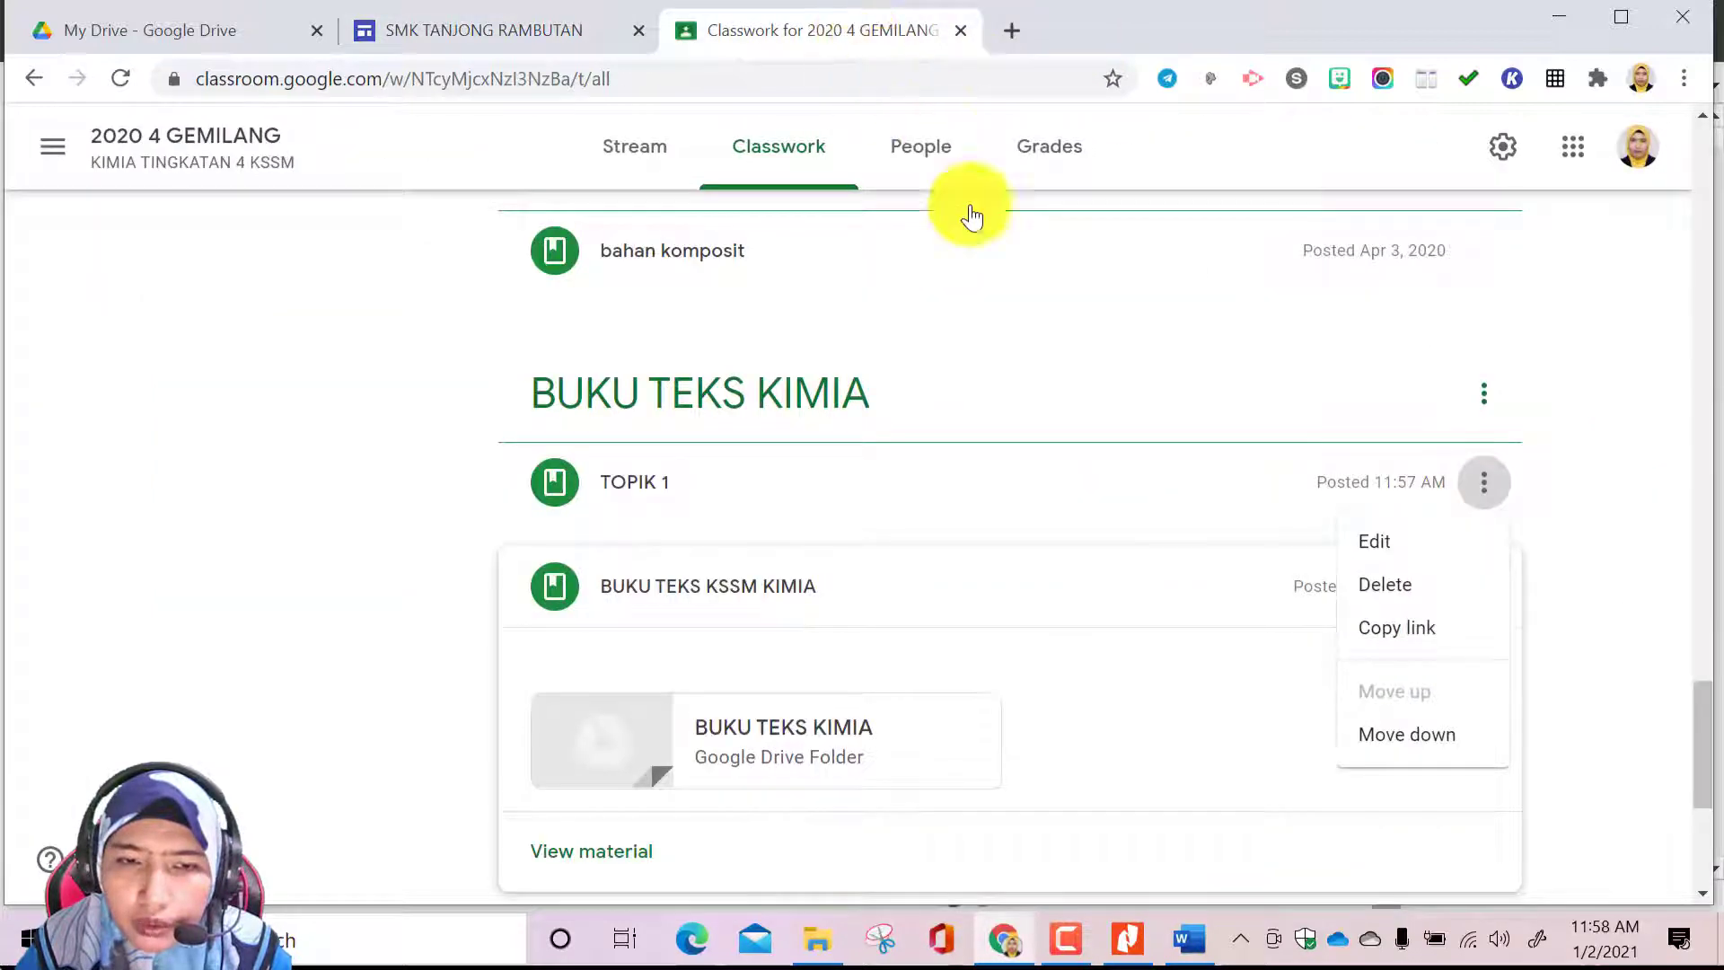
click(1437, 633)
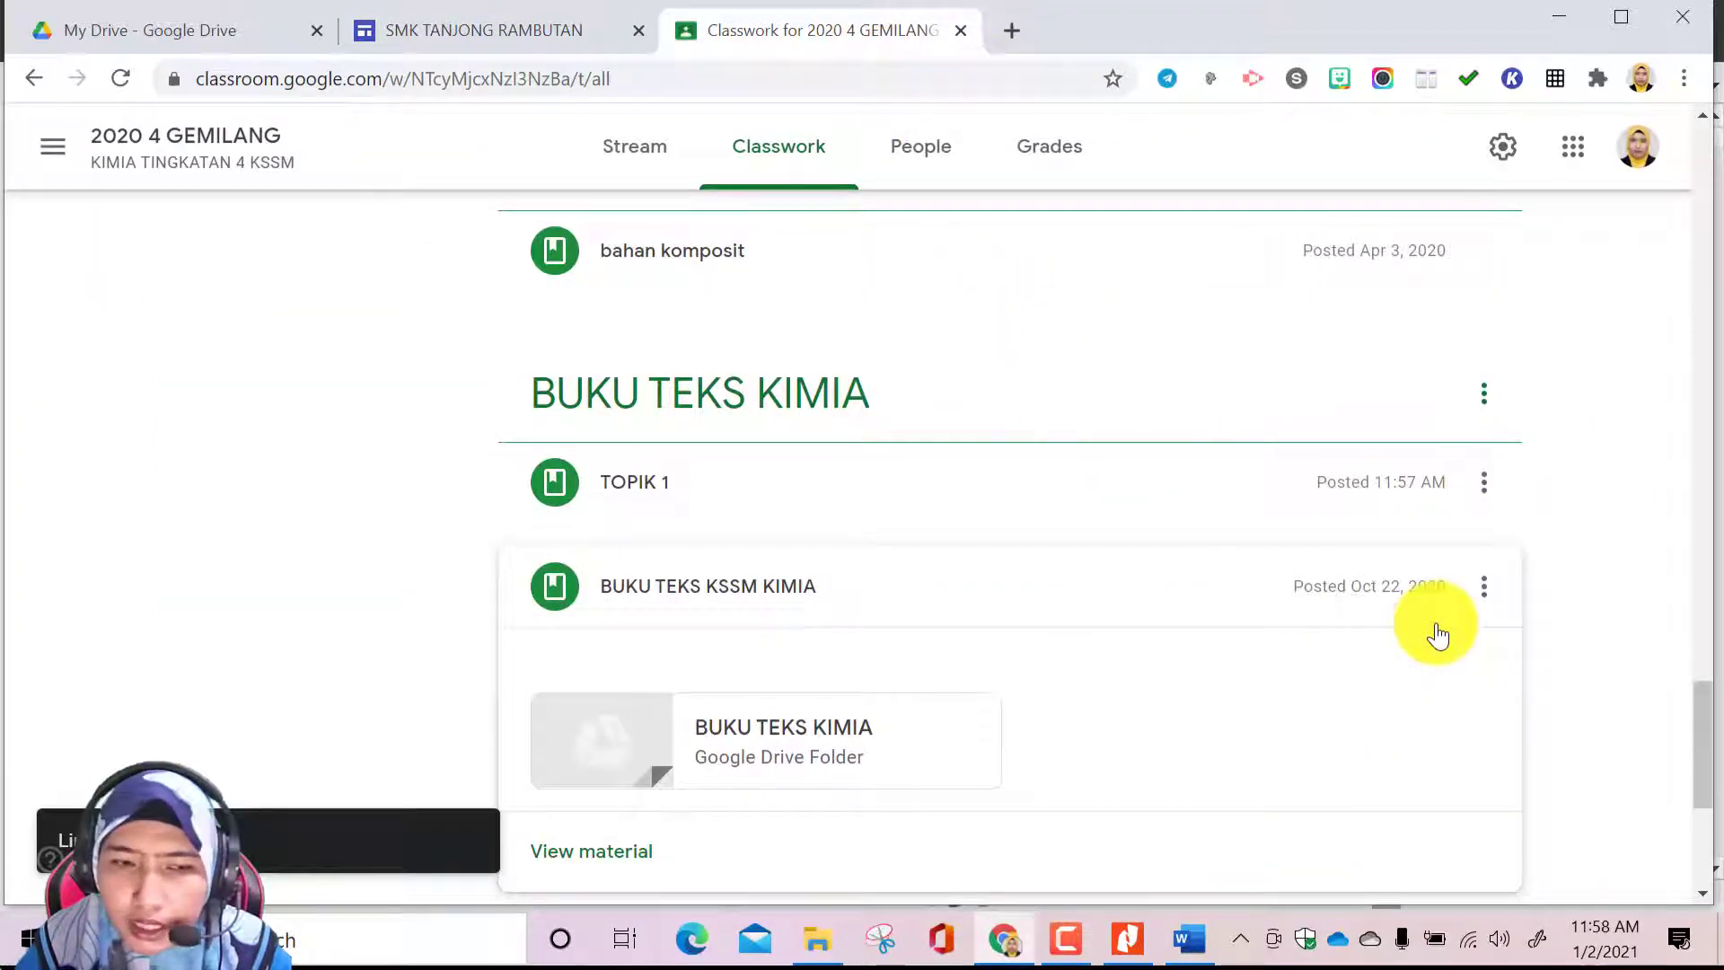
click(495, 43)
click(1183, 698)
right_click(1183, 698)
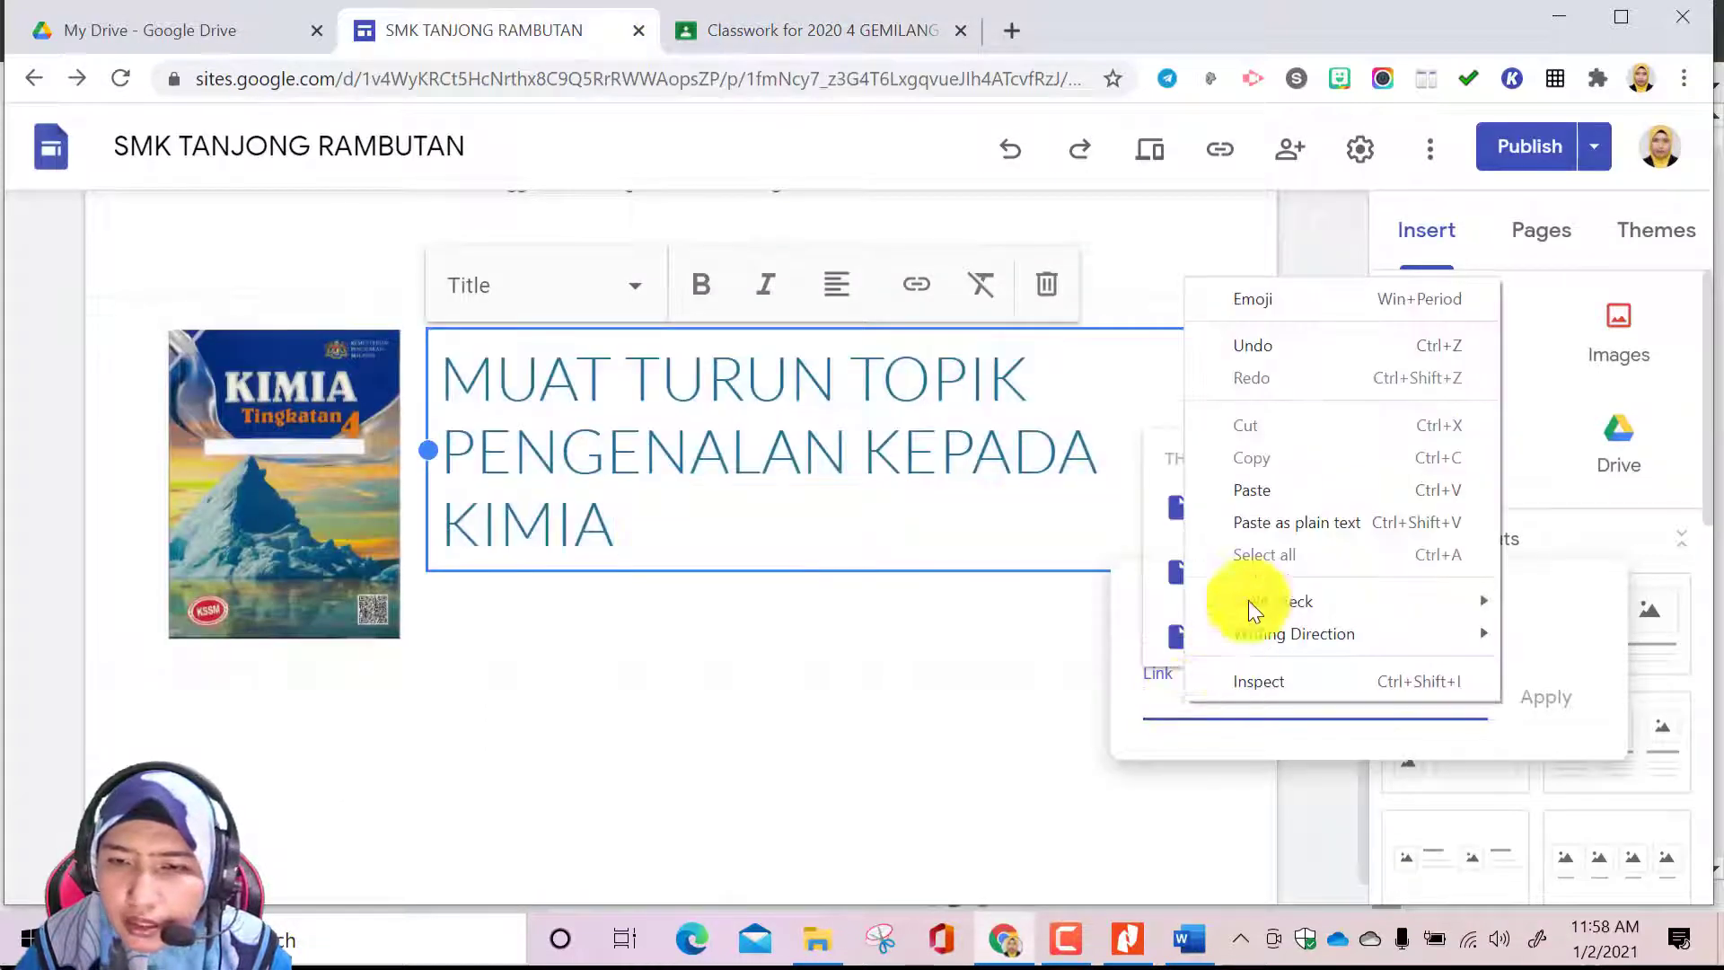
click(1267, 487)
click(1548, 701)
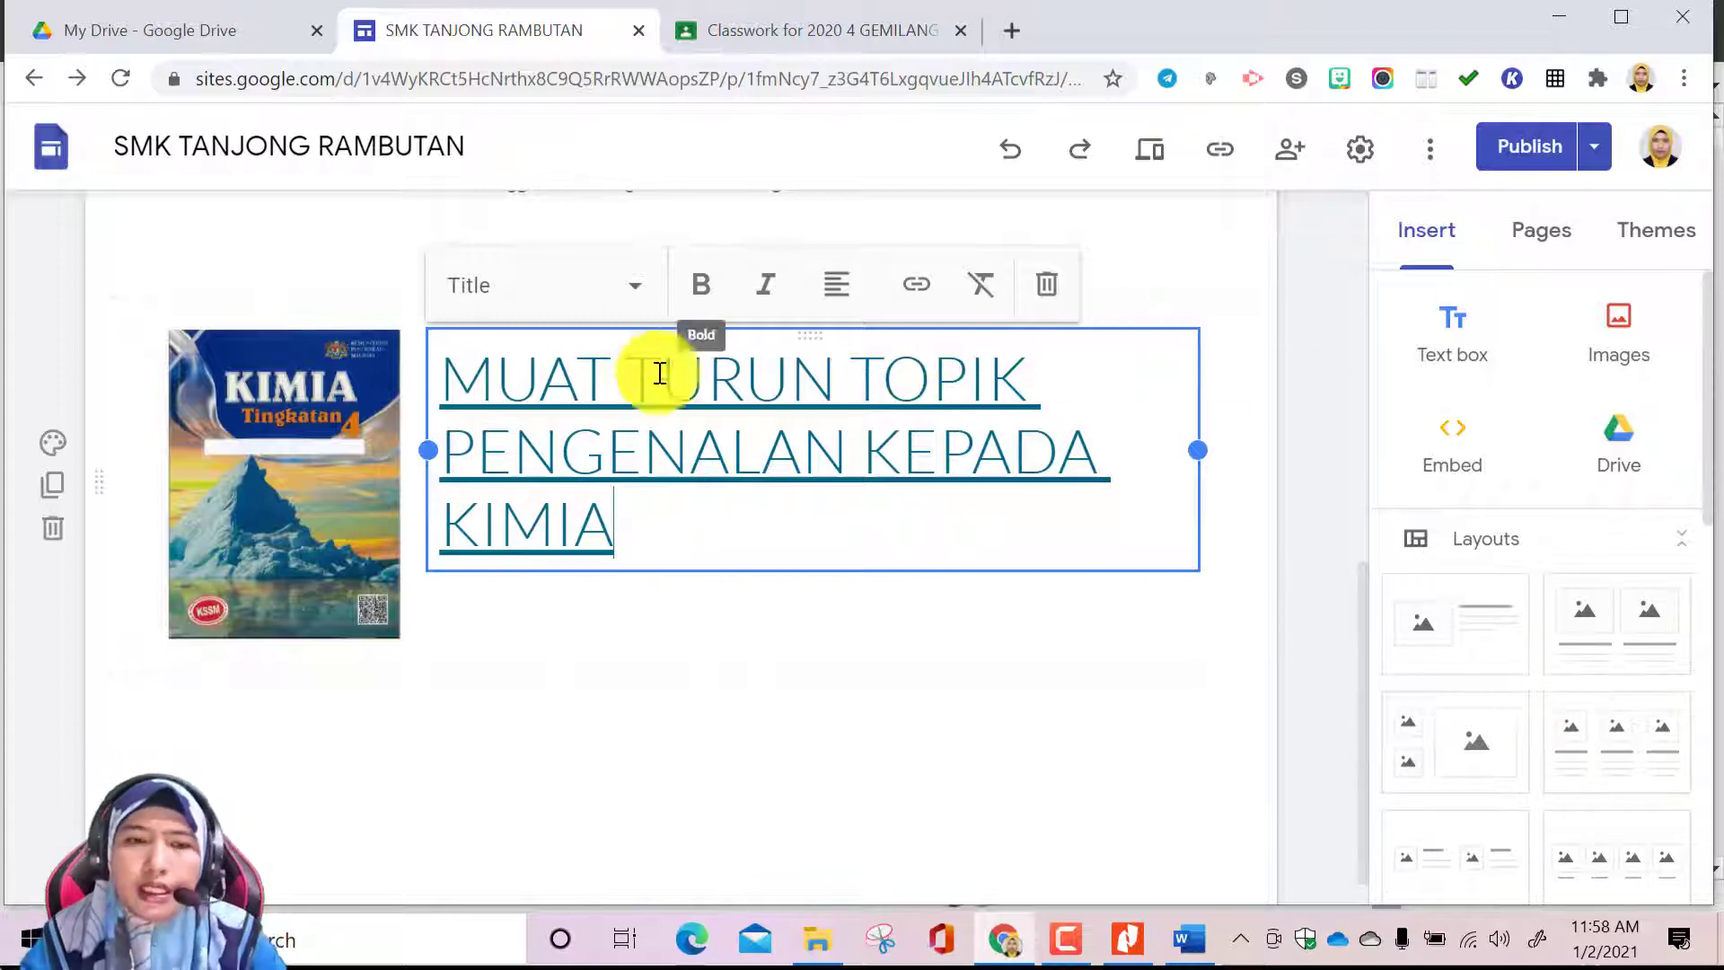
Try centre alignment on the linked heading and return it to left alignment
click(835, 287)
click(839, 359)
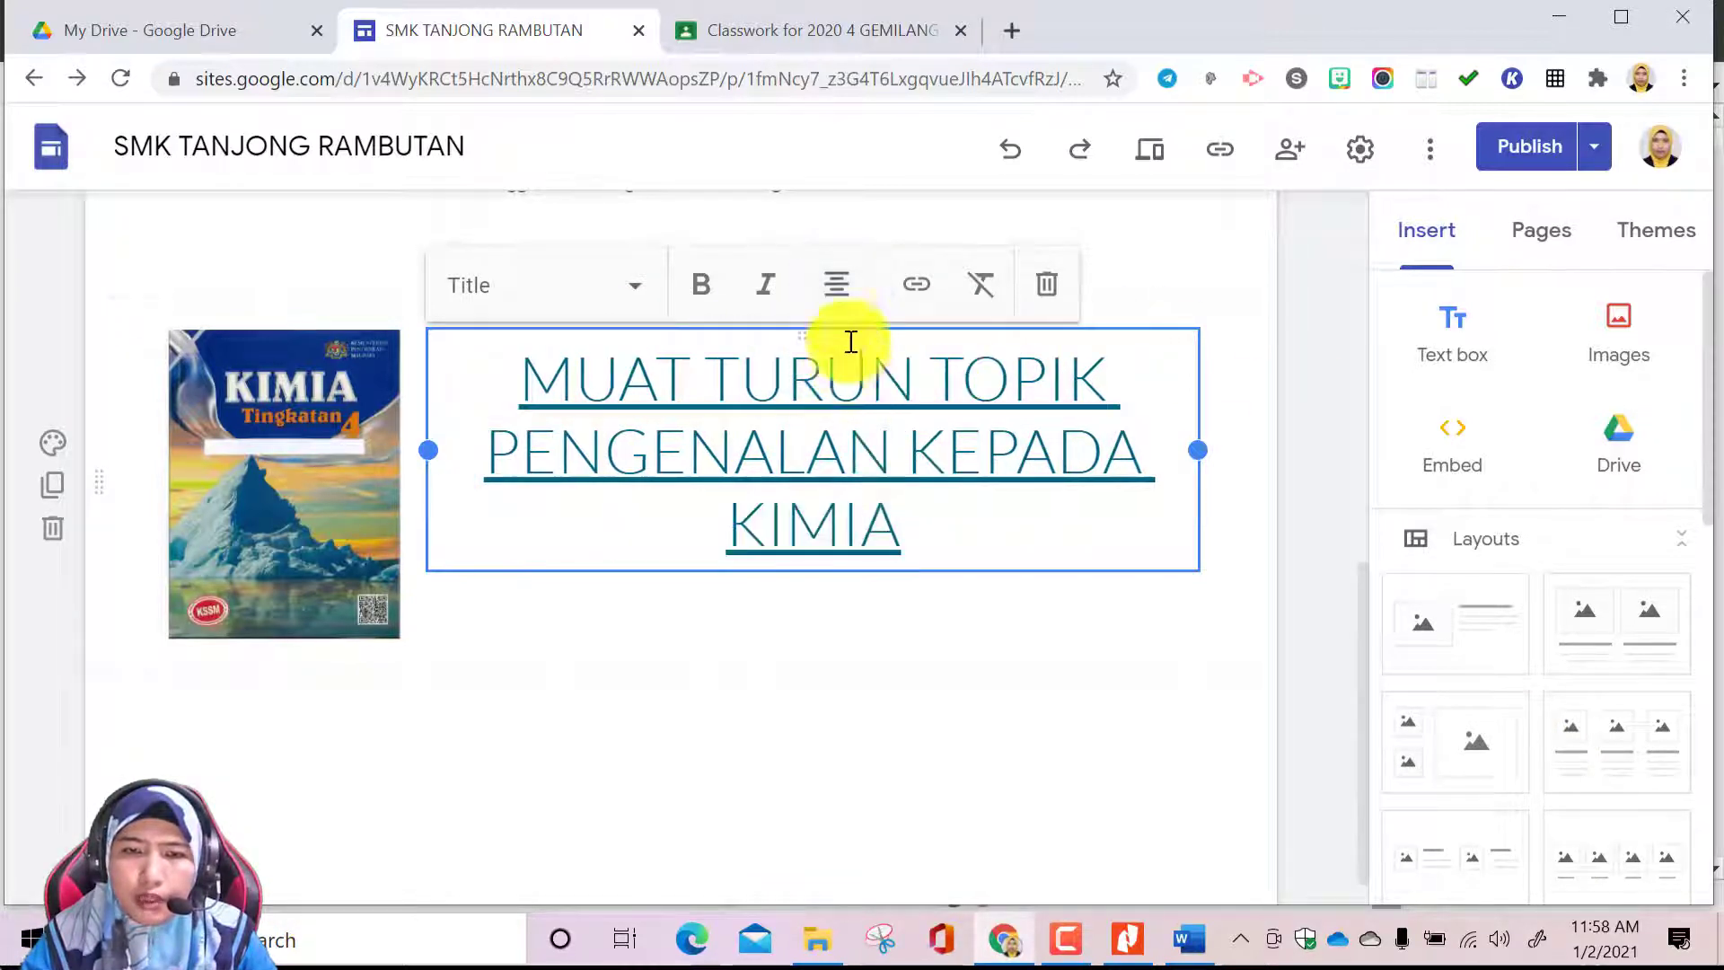
click(835, 289)
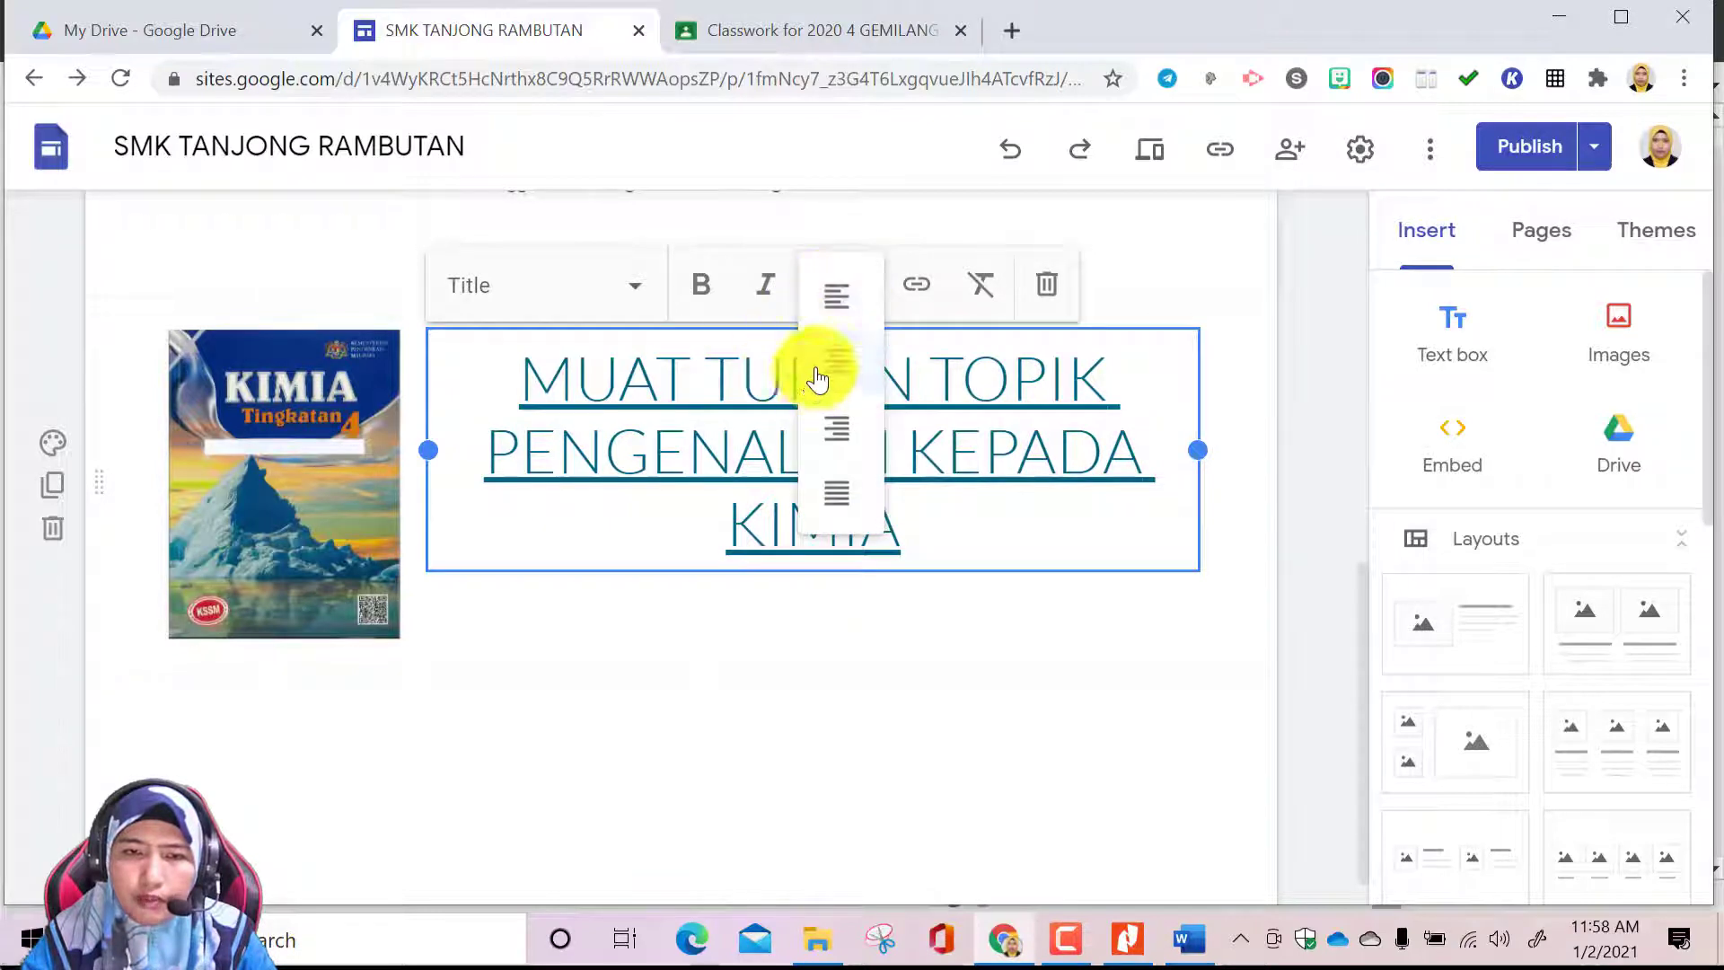
click(833, 298)
click(961, 616)
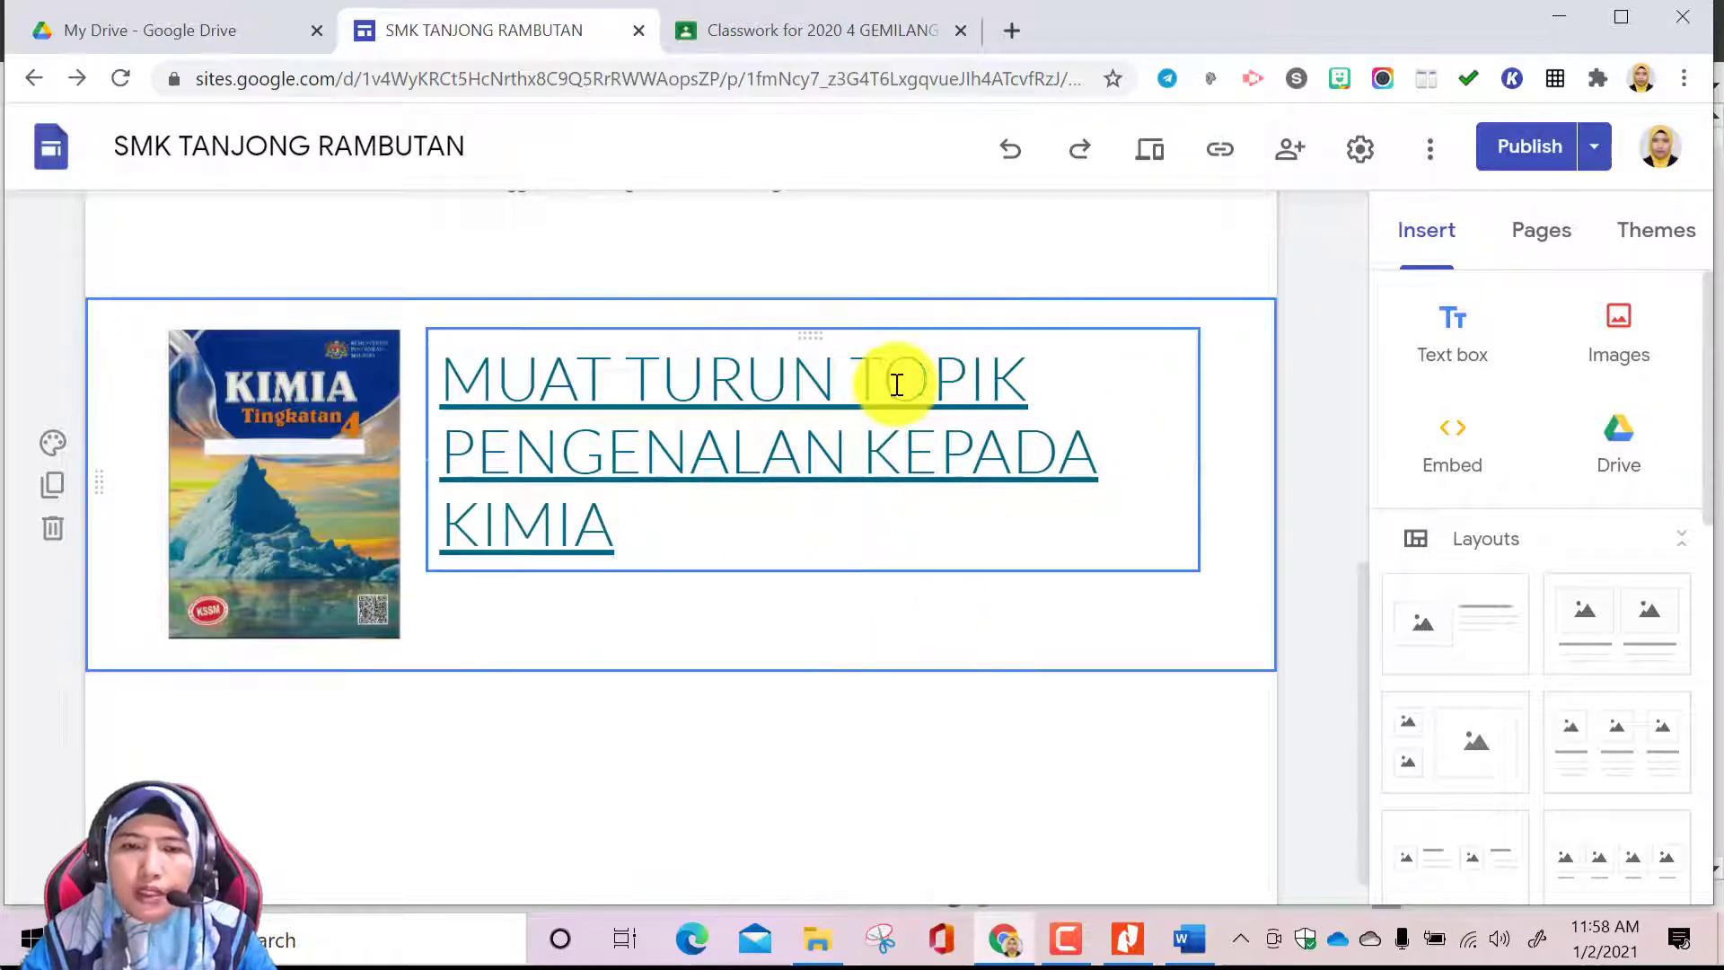
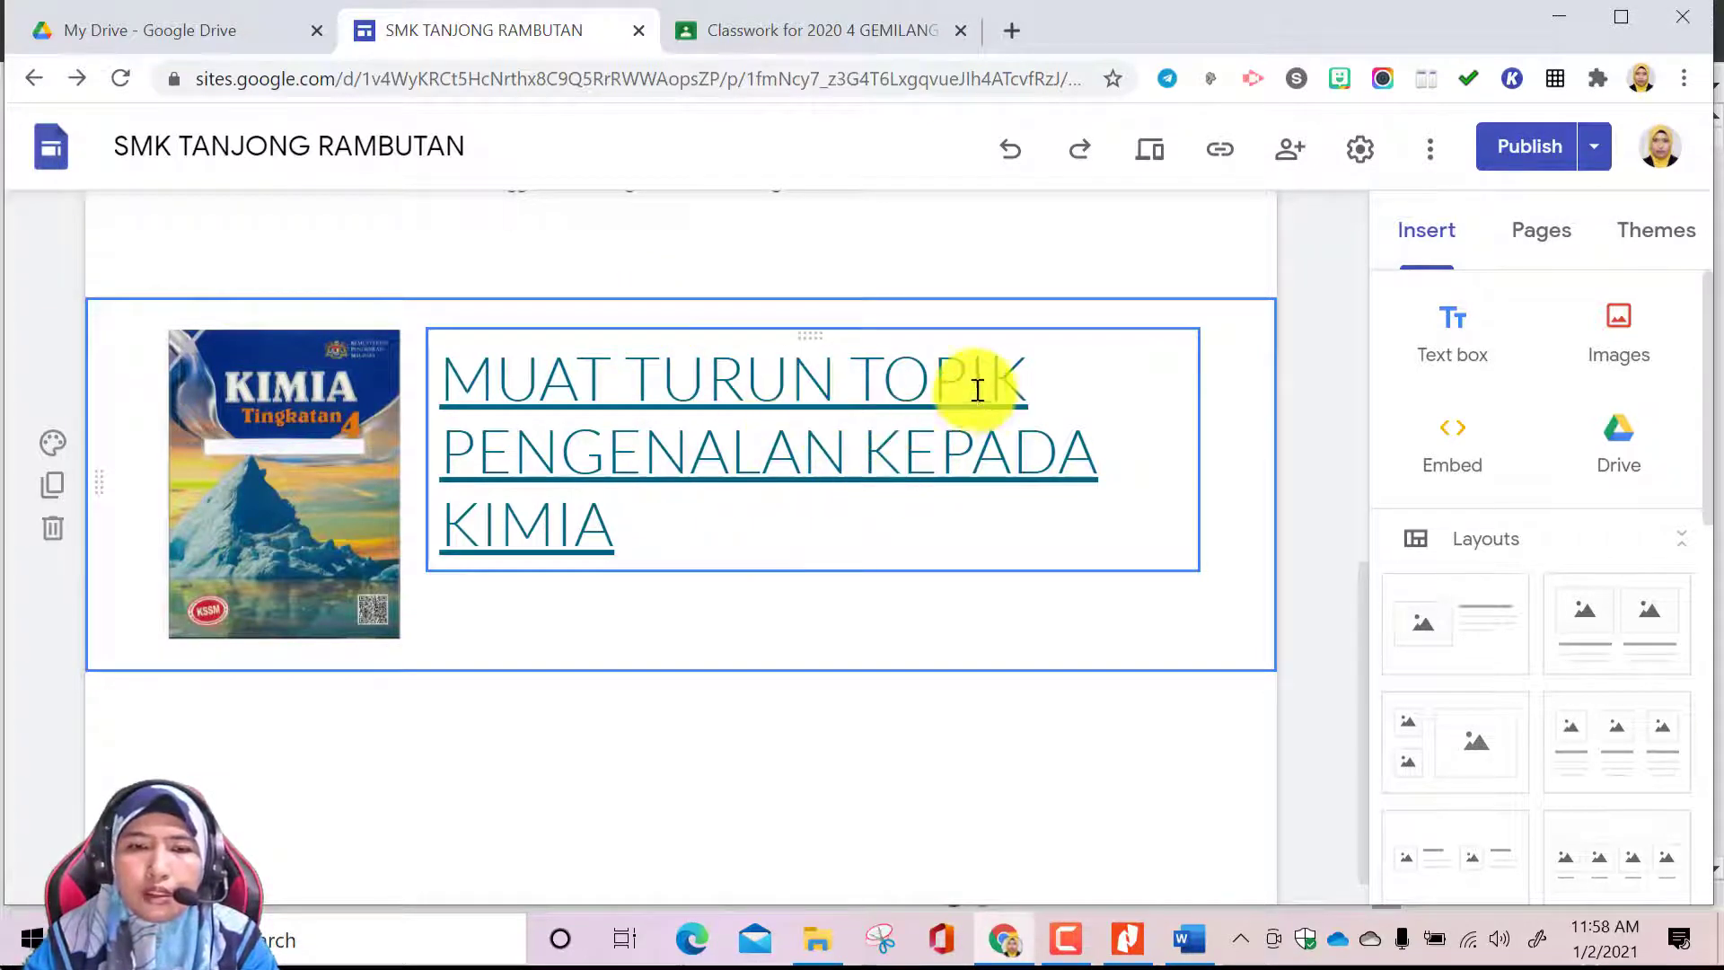
Add the number 1 after TOPIK in the linked MUAT TURUN heading
click(1026, 378)
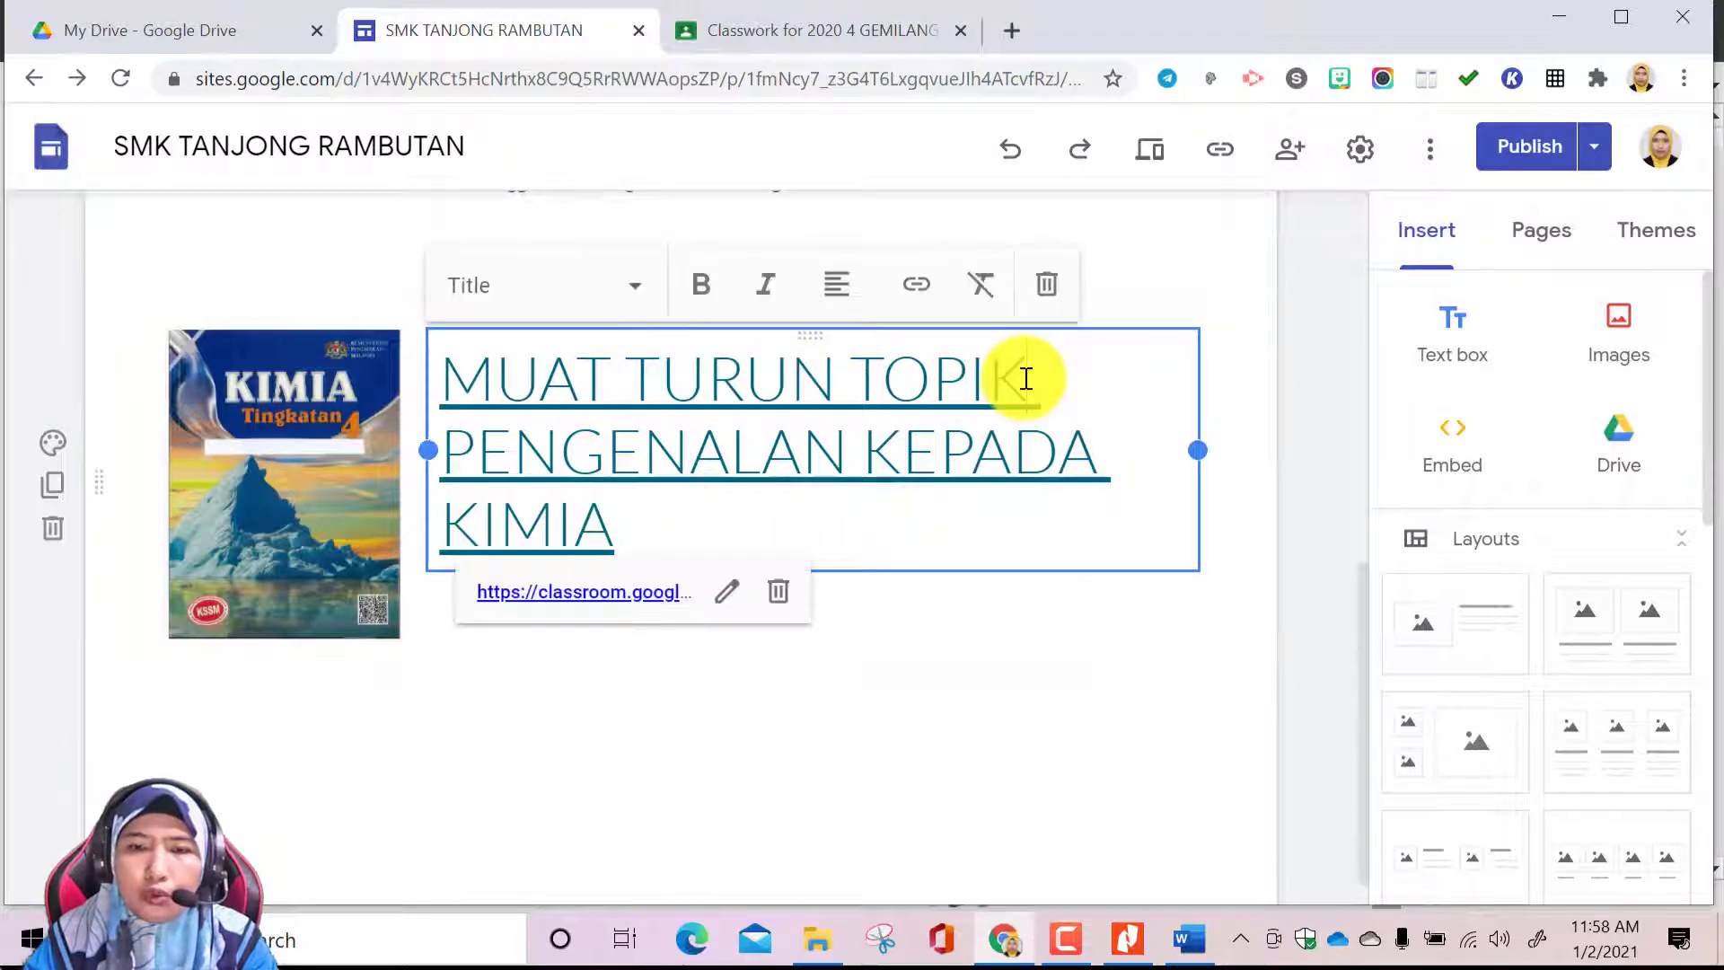
text(1)
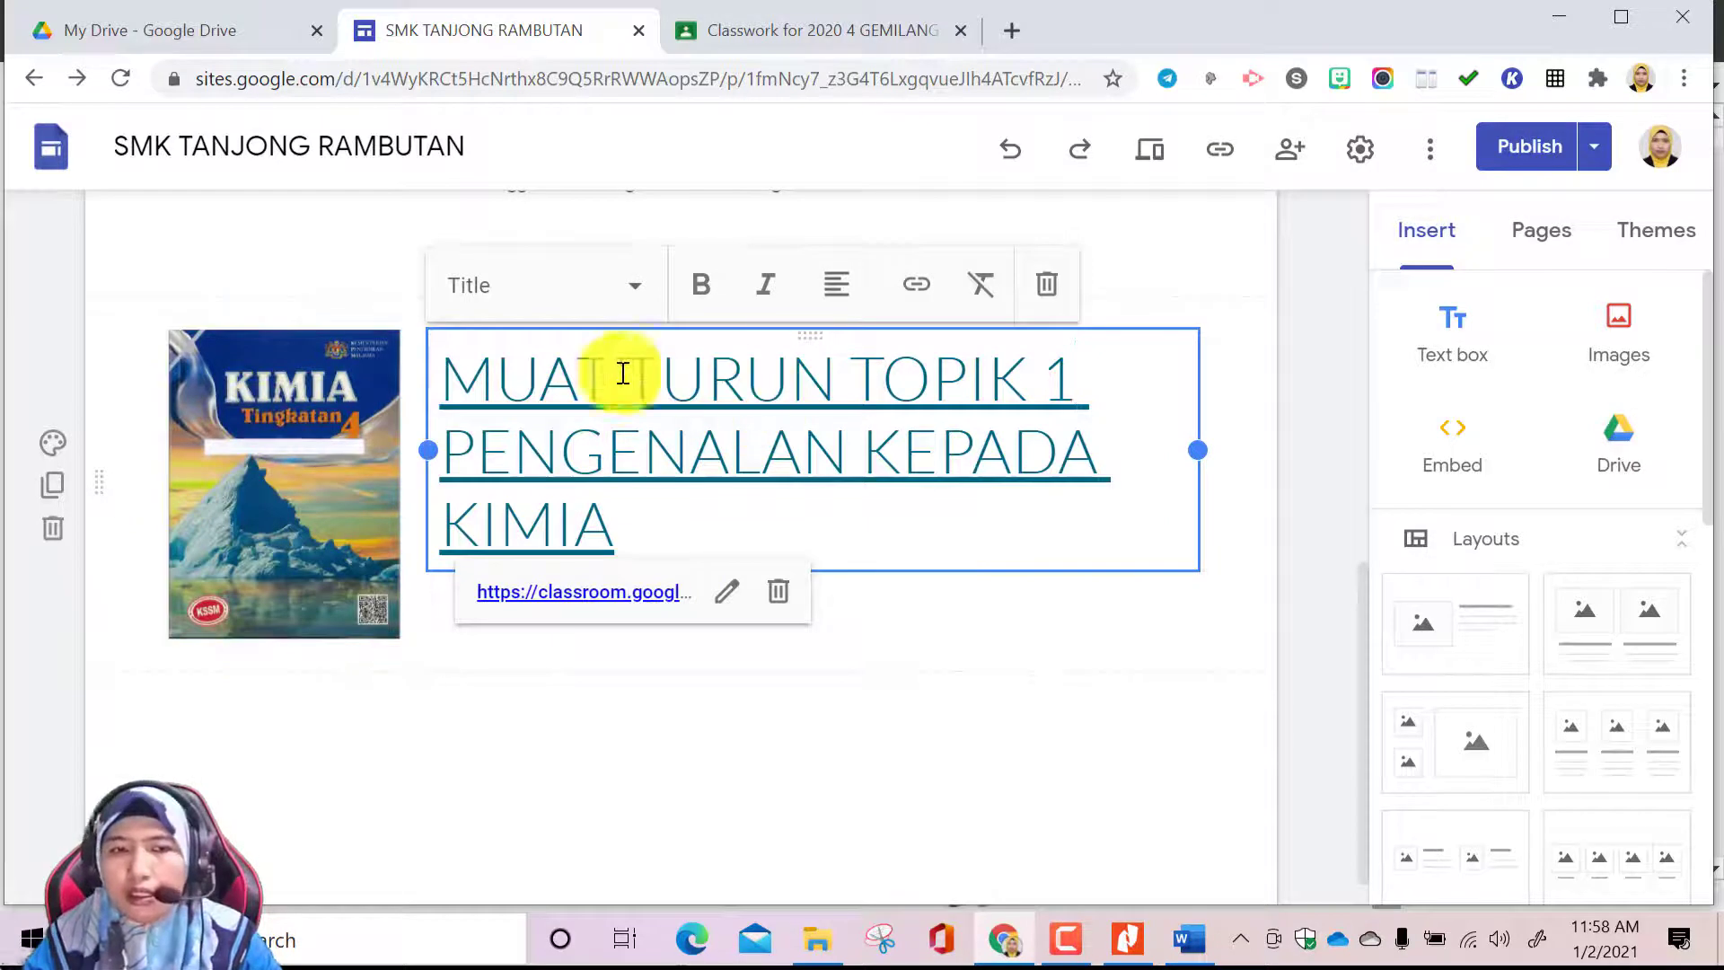
click(1053, 666)
Review the subtopic list and the textbook download section on the PENGENALAN KEPADA KIMIA page
scroll(772, 476, up, 5)
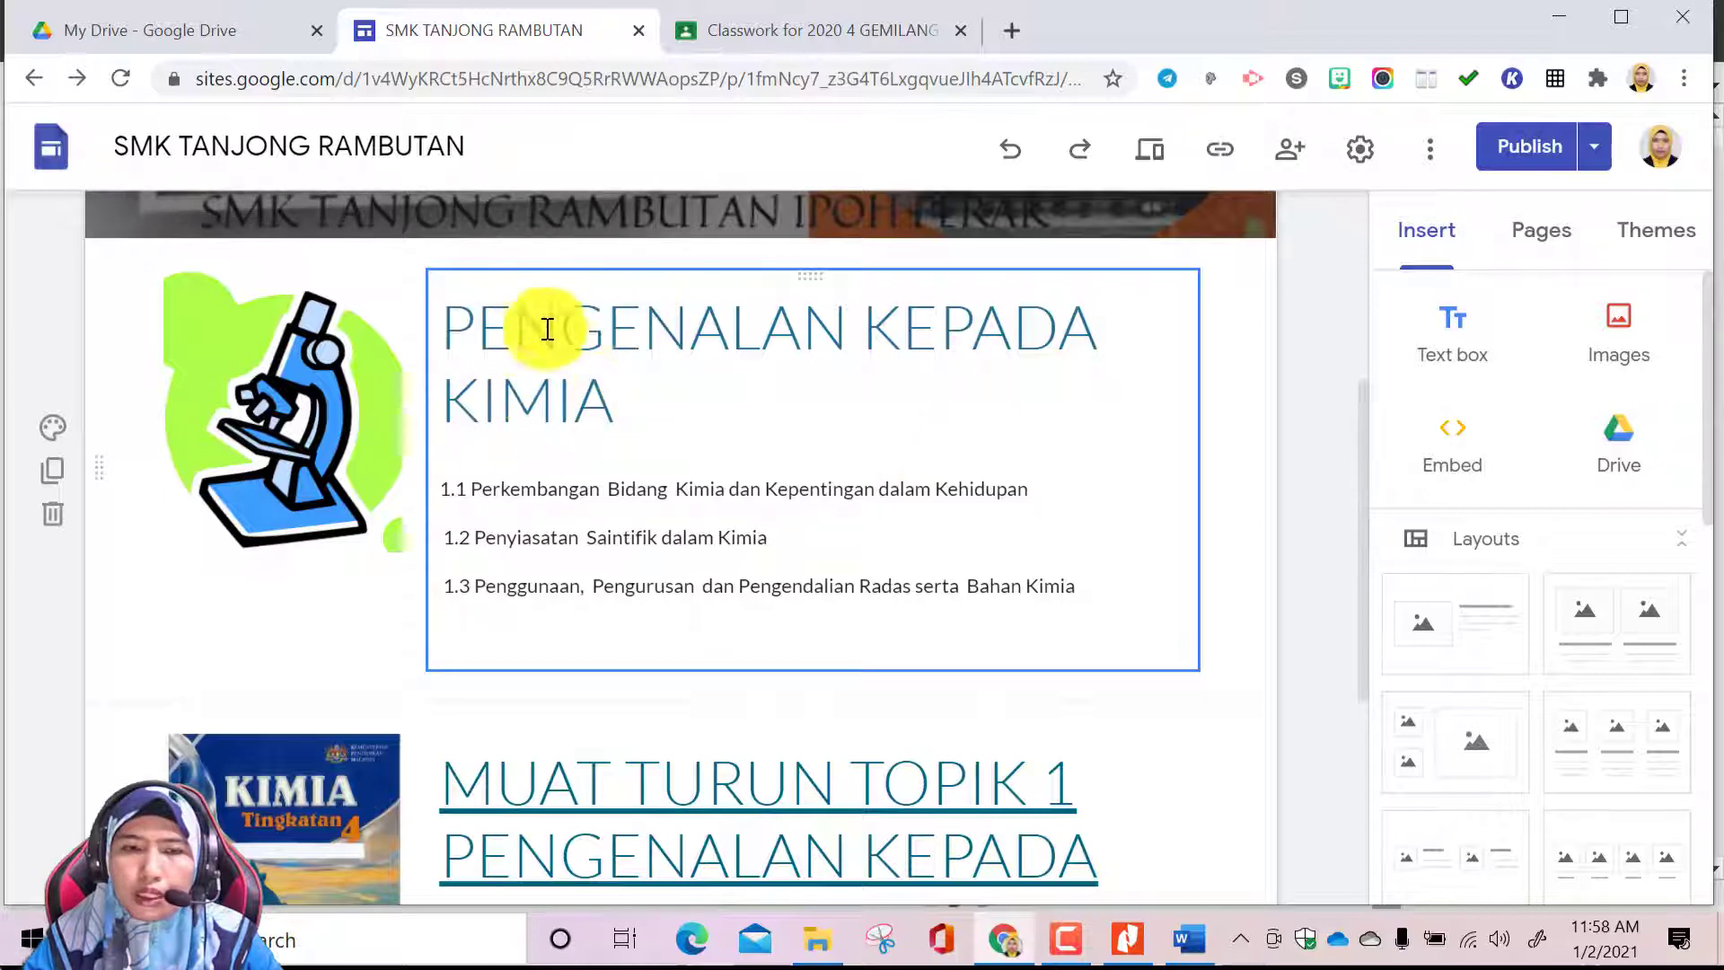
scroll(800, 707, down, 3)
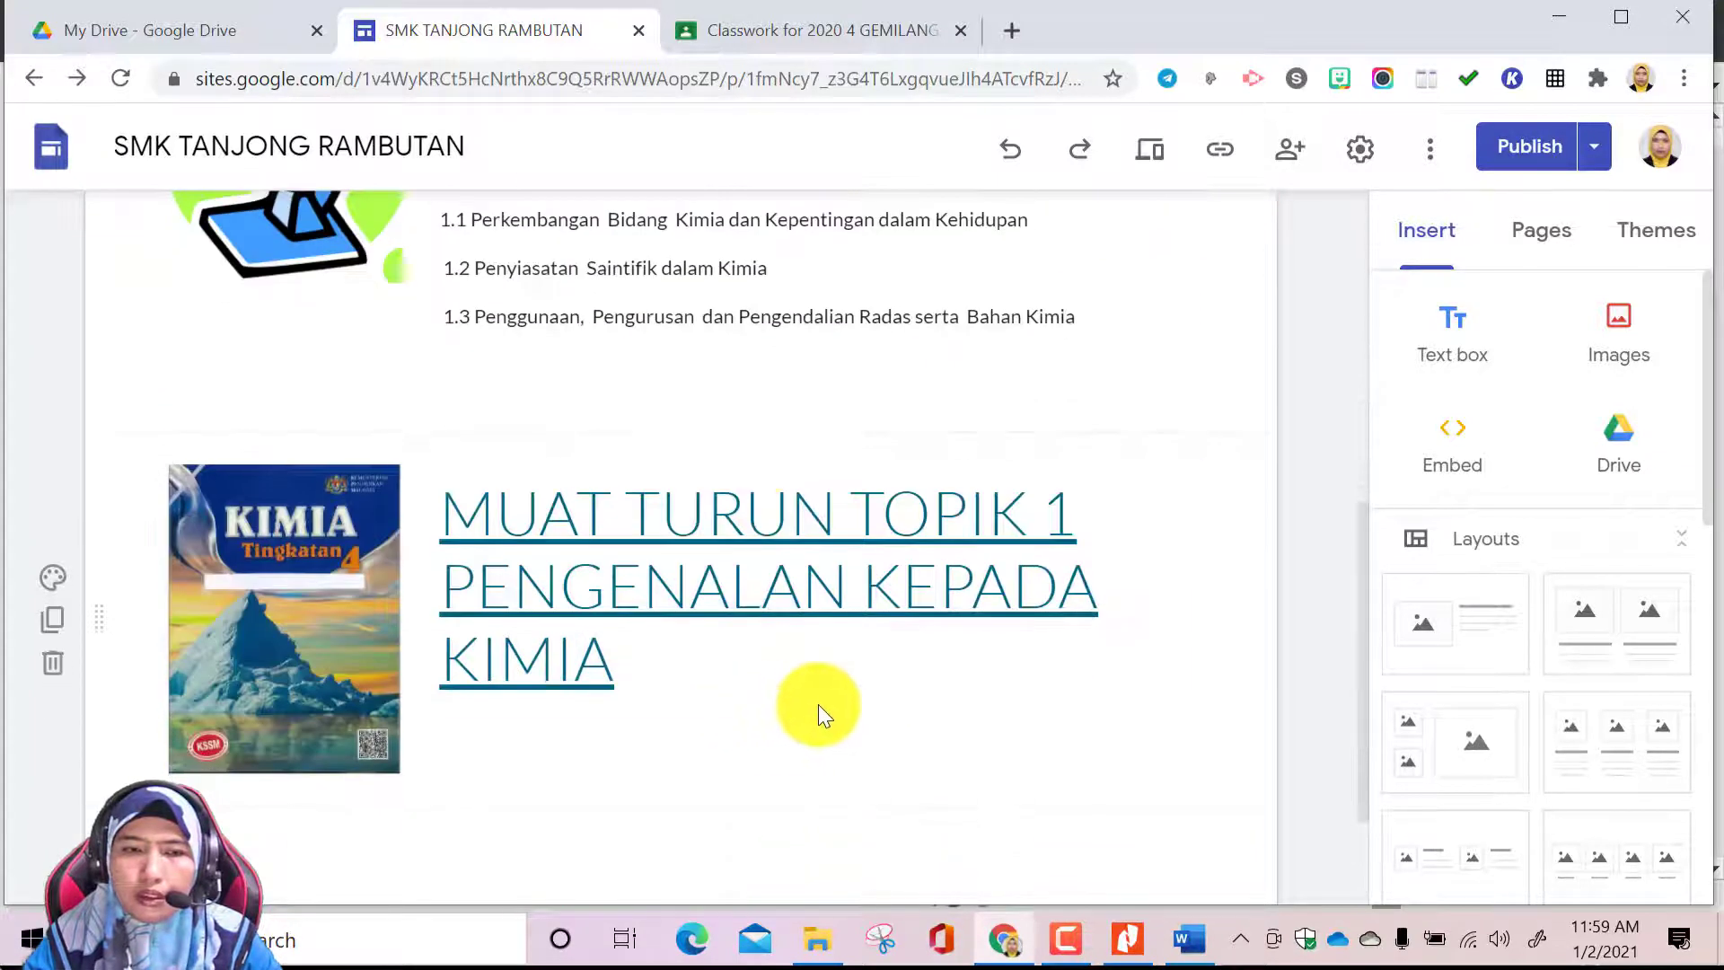
scroll(912, 555, up, 3)
scroll(866, 431, up, 3)
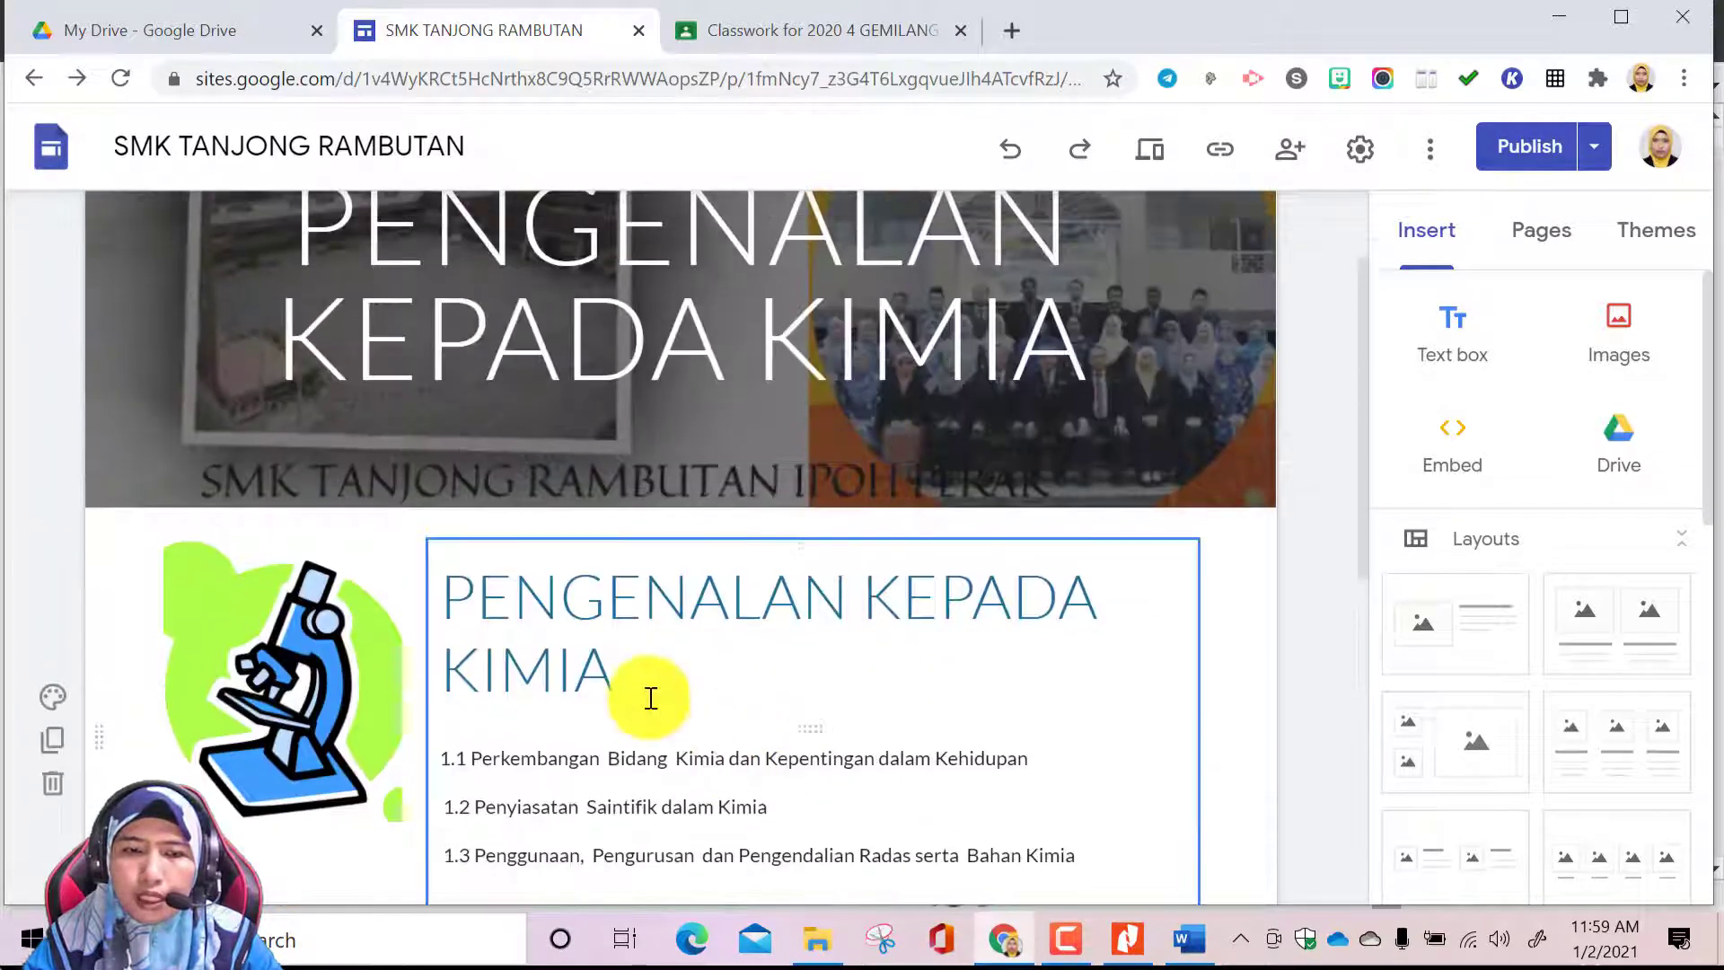
scroll(663, 713, down, 2)
scroll(716, 694, down, 4)
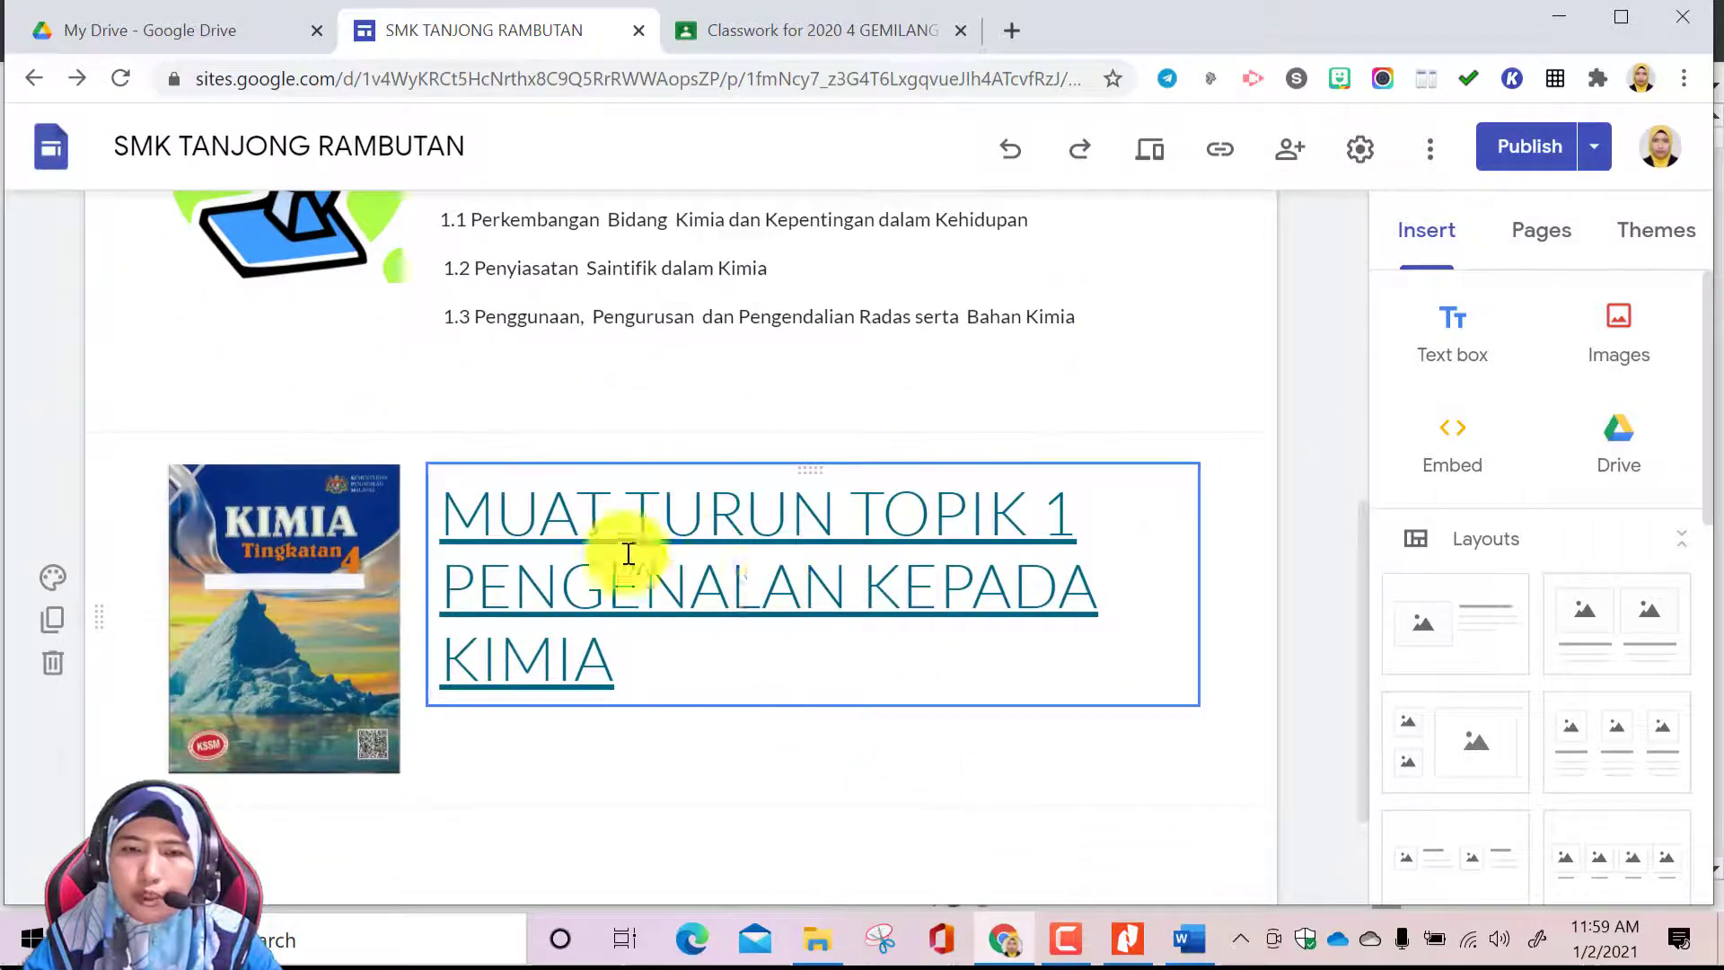
scroll(712, 610, up, 4)
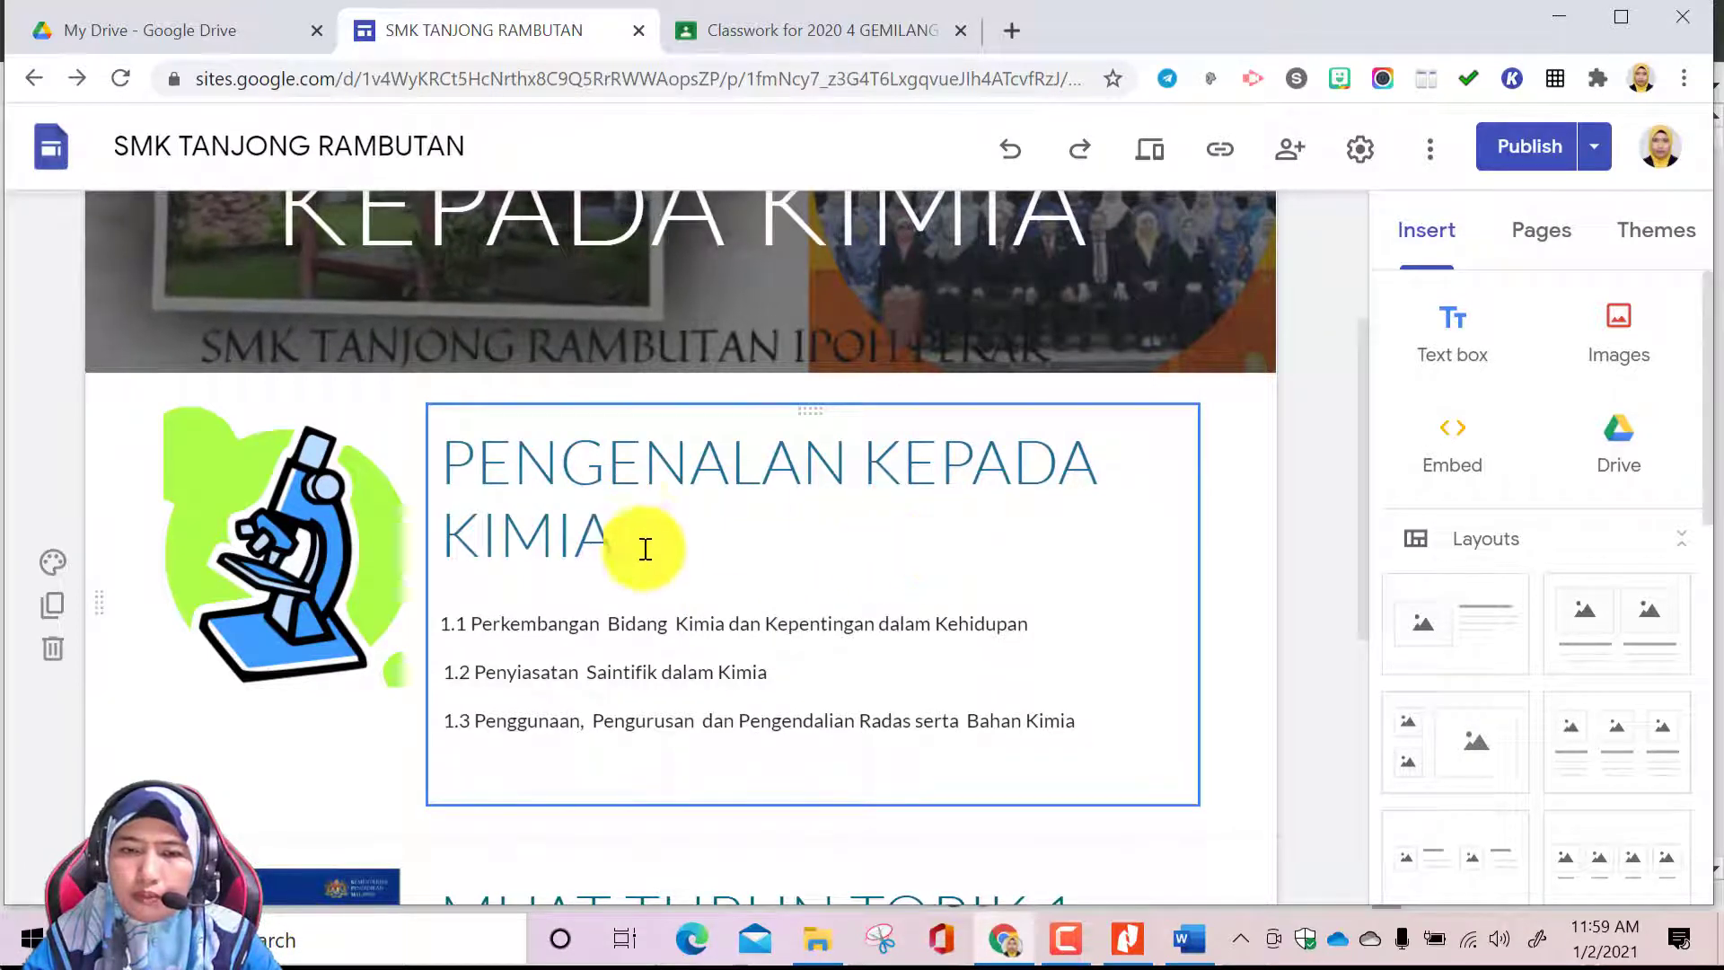
scroll(804, 569, down, 3)
scroll(801, 569, up, 1)
scroll(801, 568, up, 2)
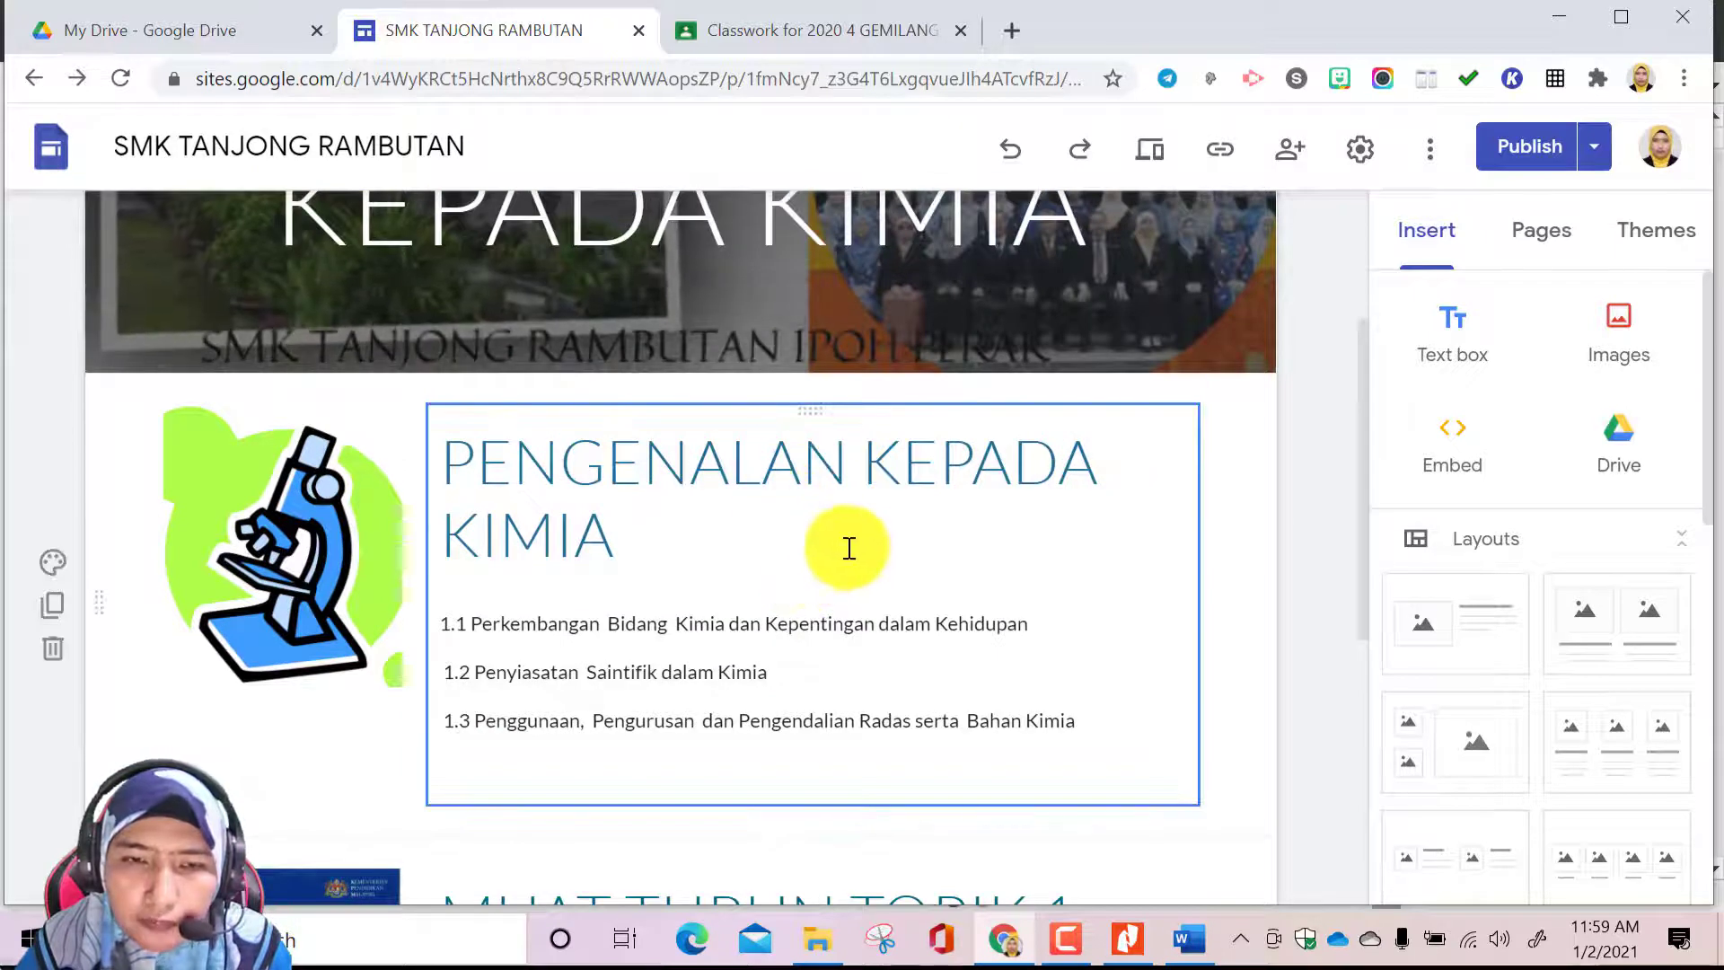
Open the JISIM DAN STRUKTUR ATOM page and add the layout with one image beside a heading and text
click(1527, 242)
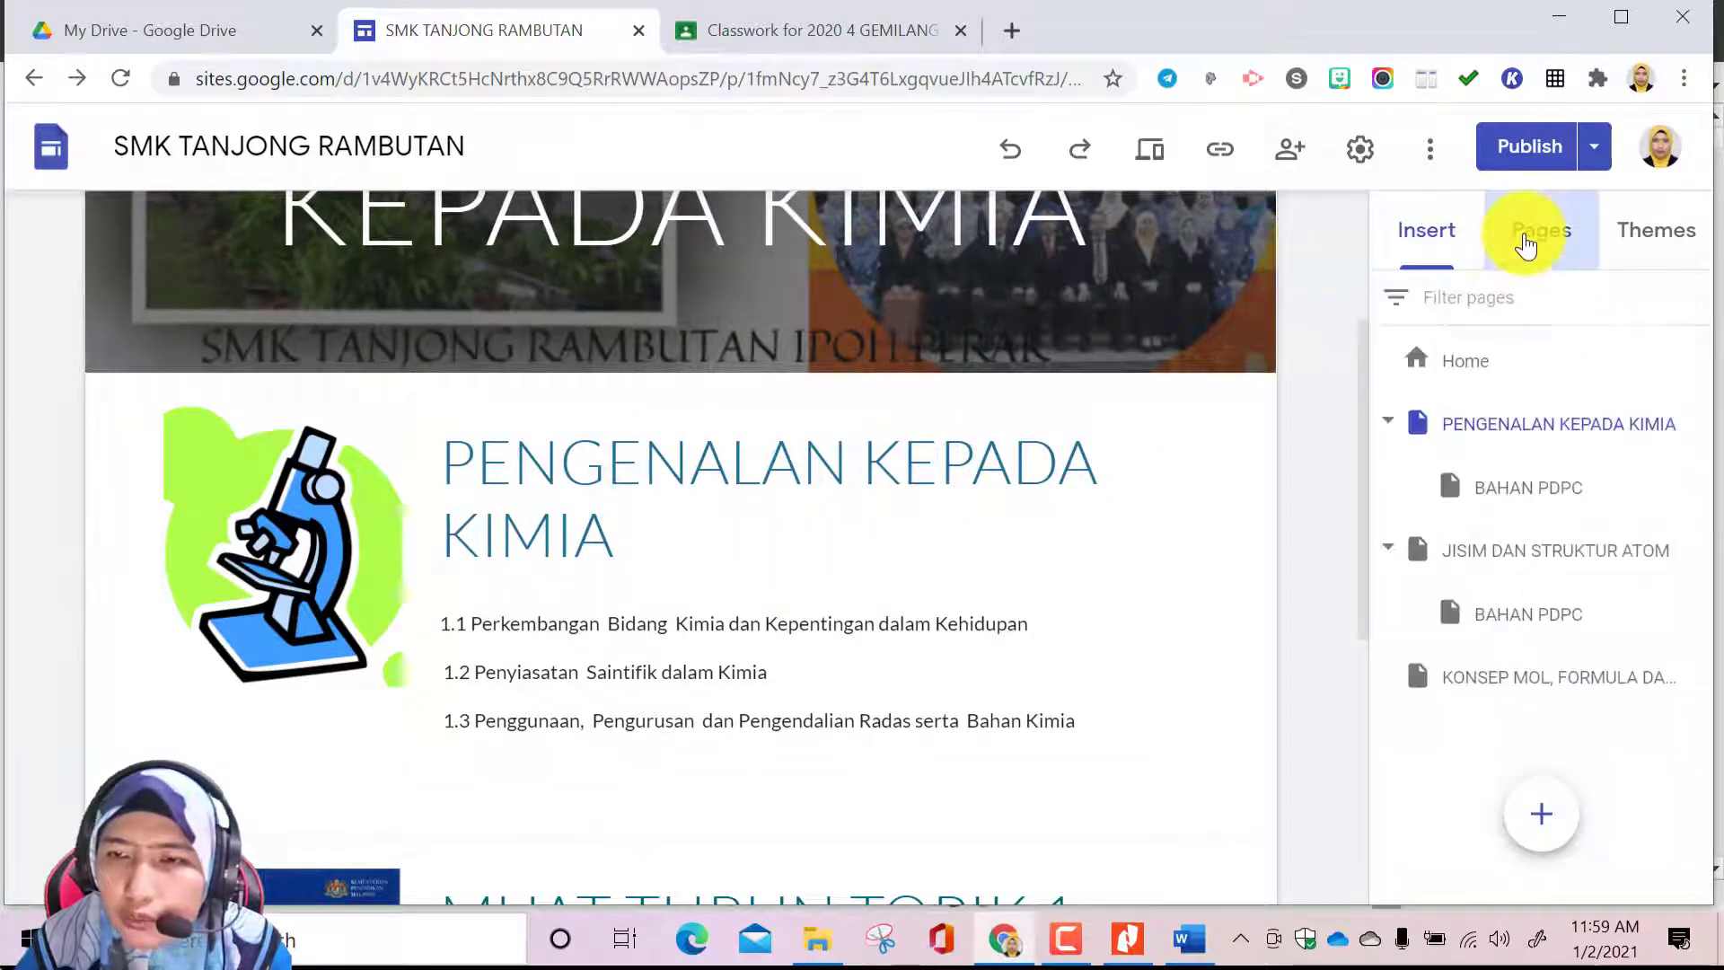
click(1631, 557)
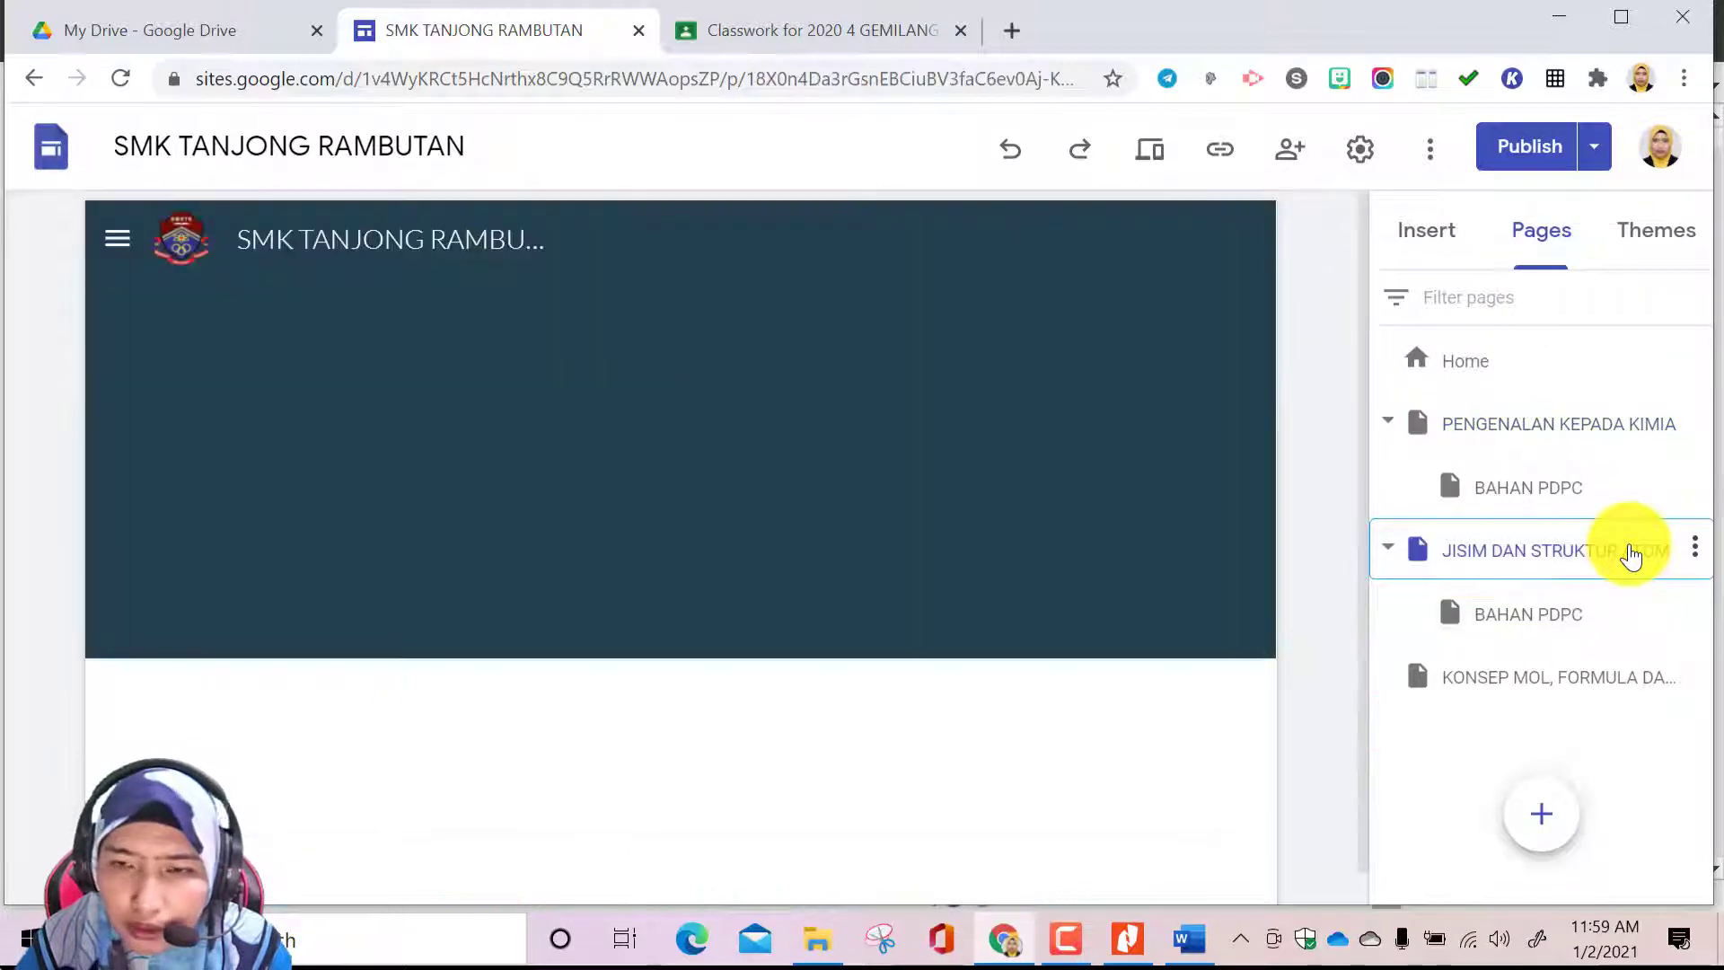
scroll(947, 546, down, 2)
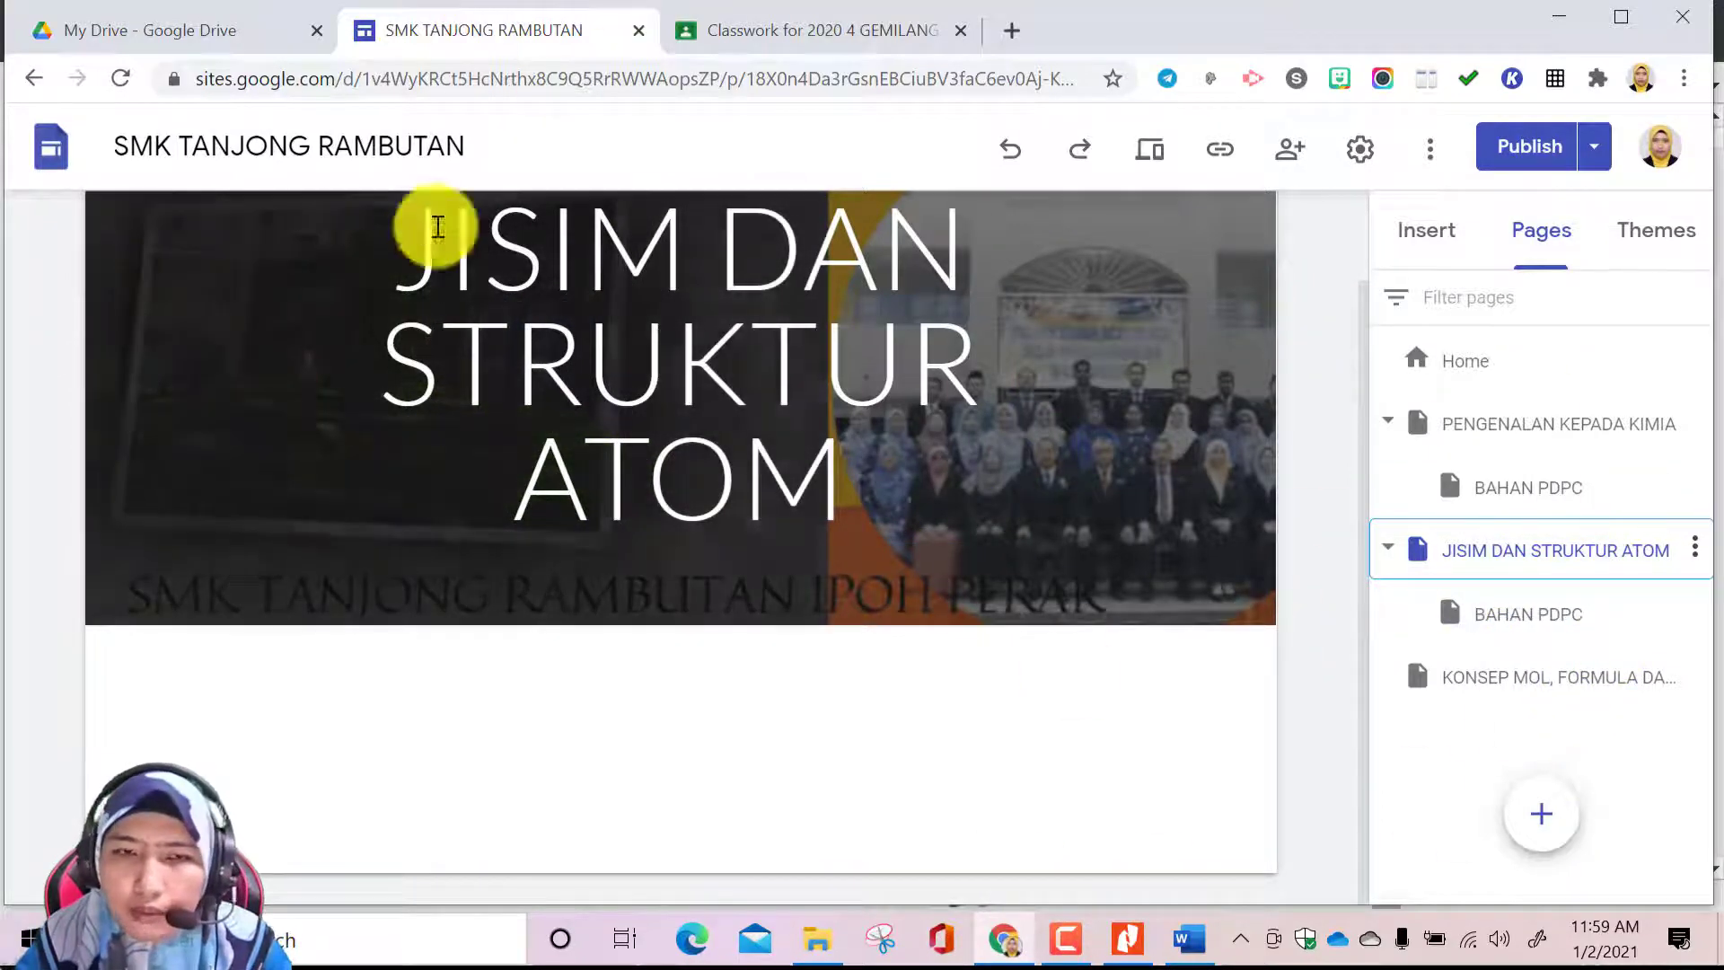
click(1463, 244)
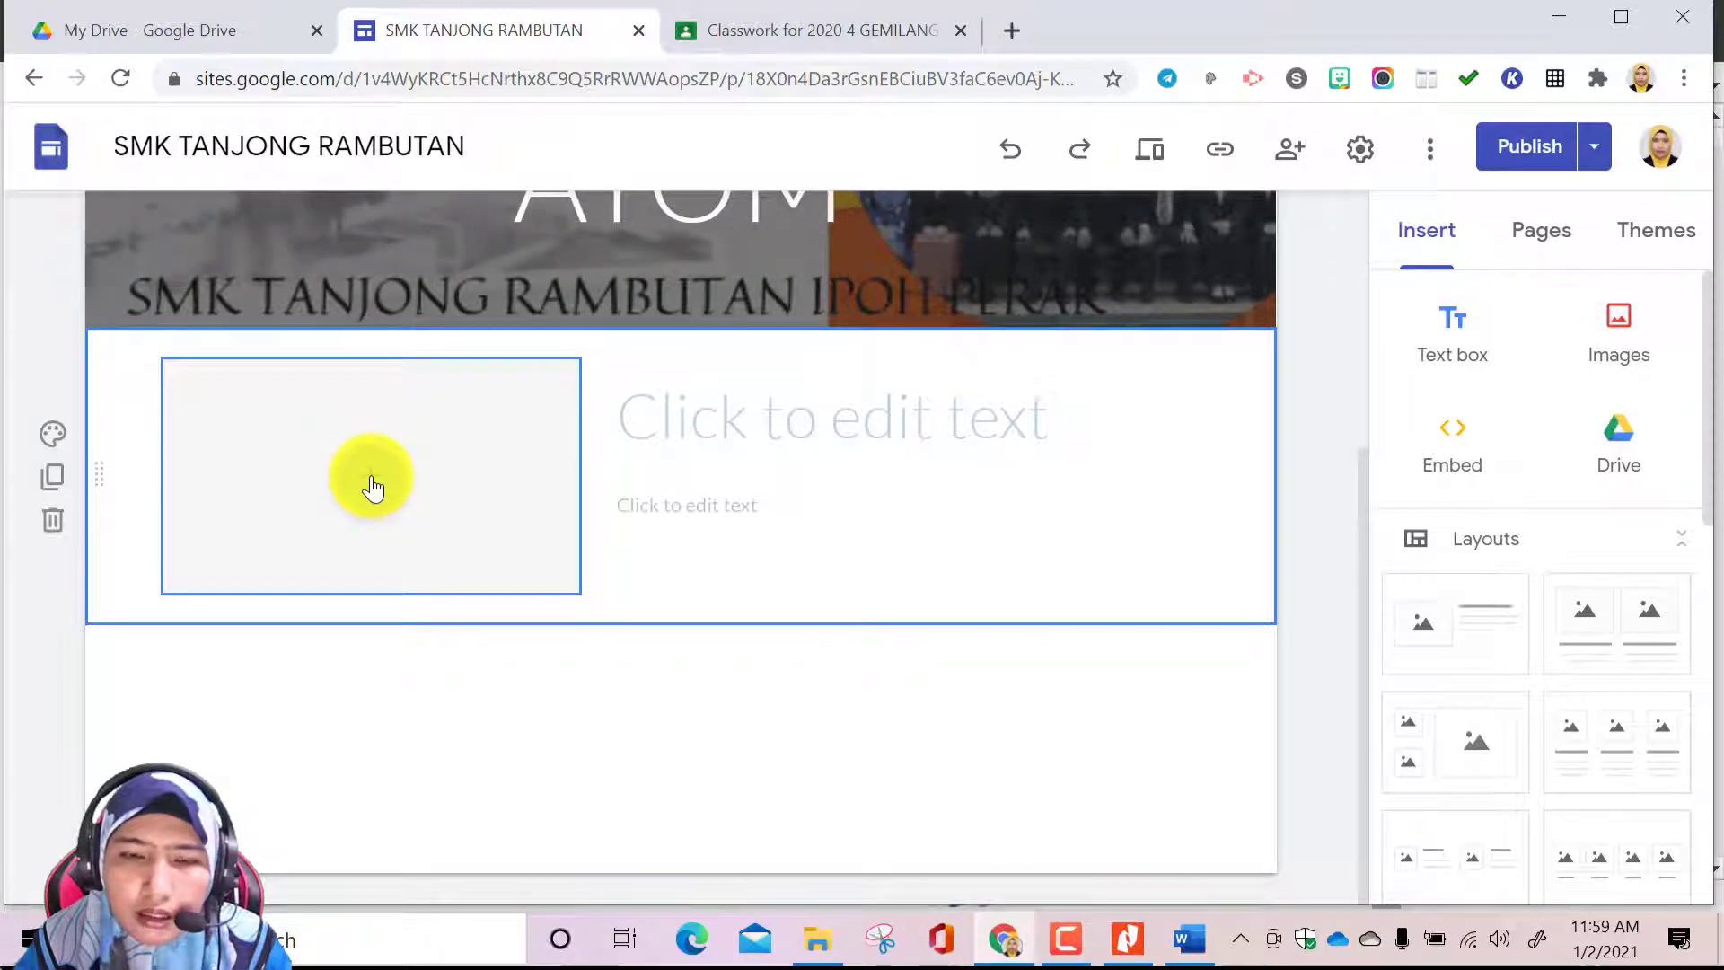
Open Google Image Search for choosing the picture of the new layout's image placeholder
click(378, 488)
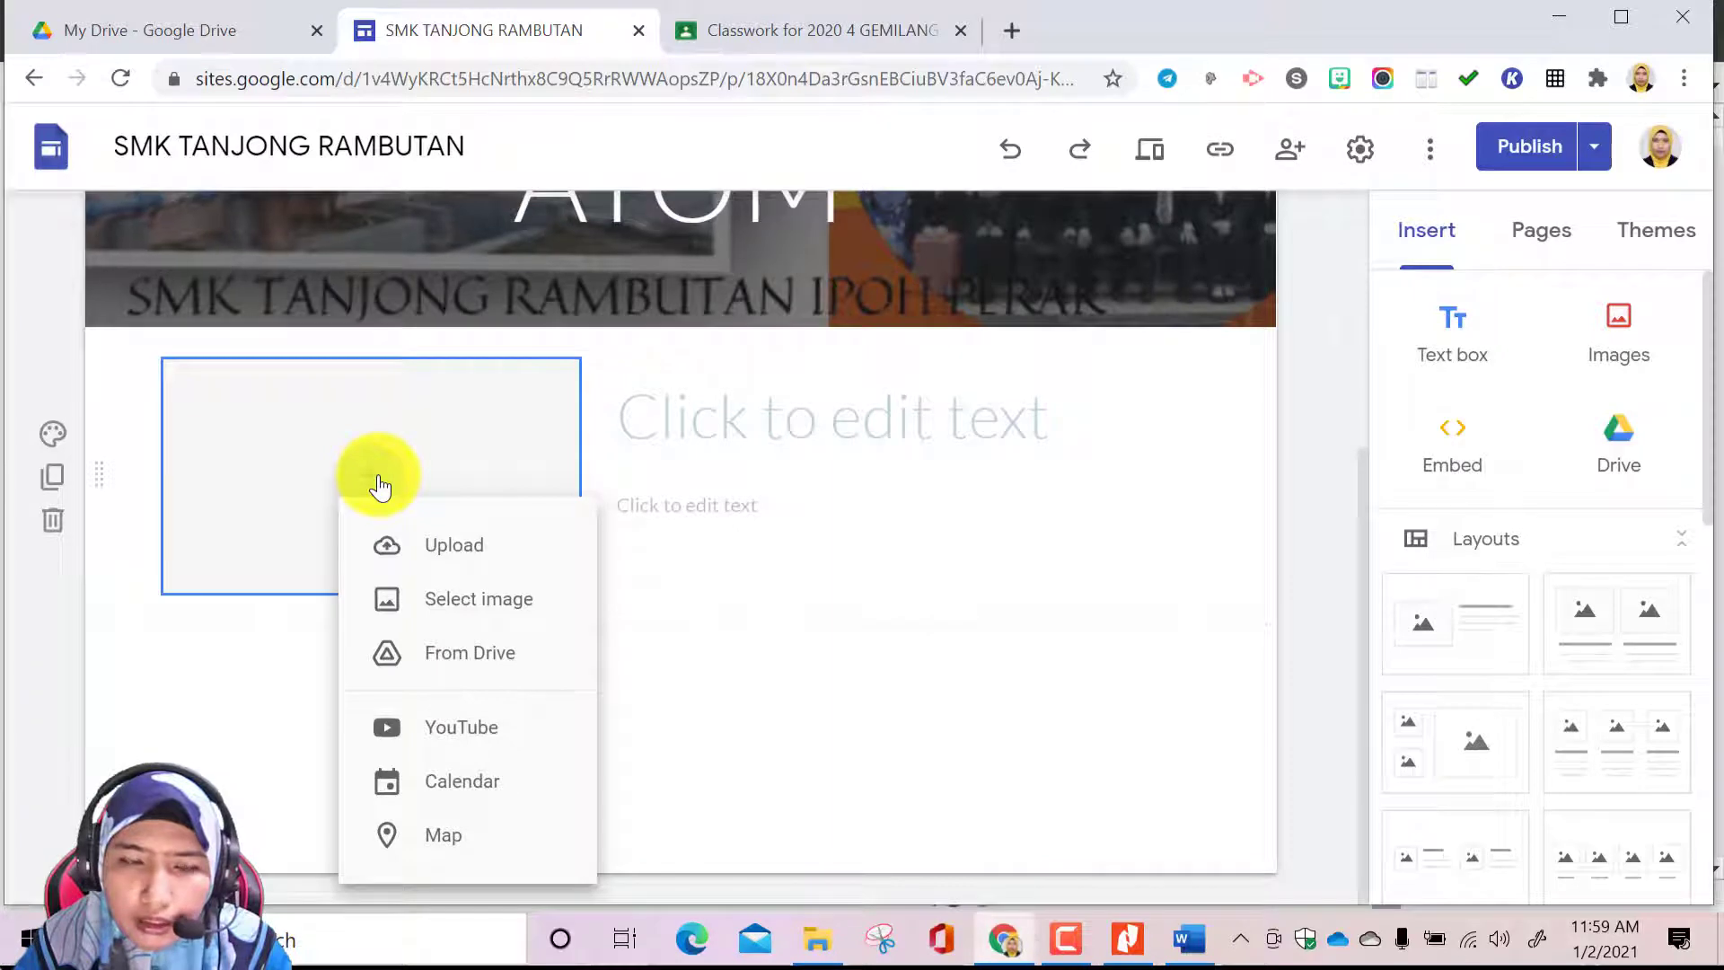
click(497, 612)
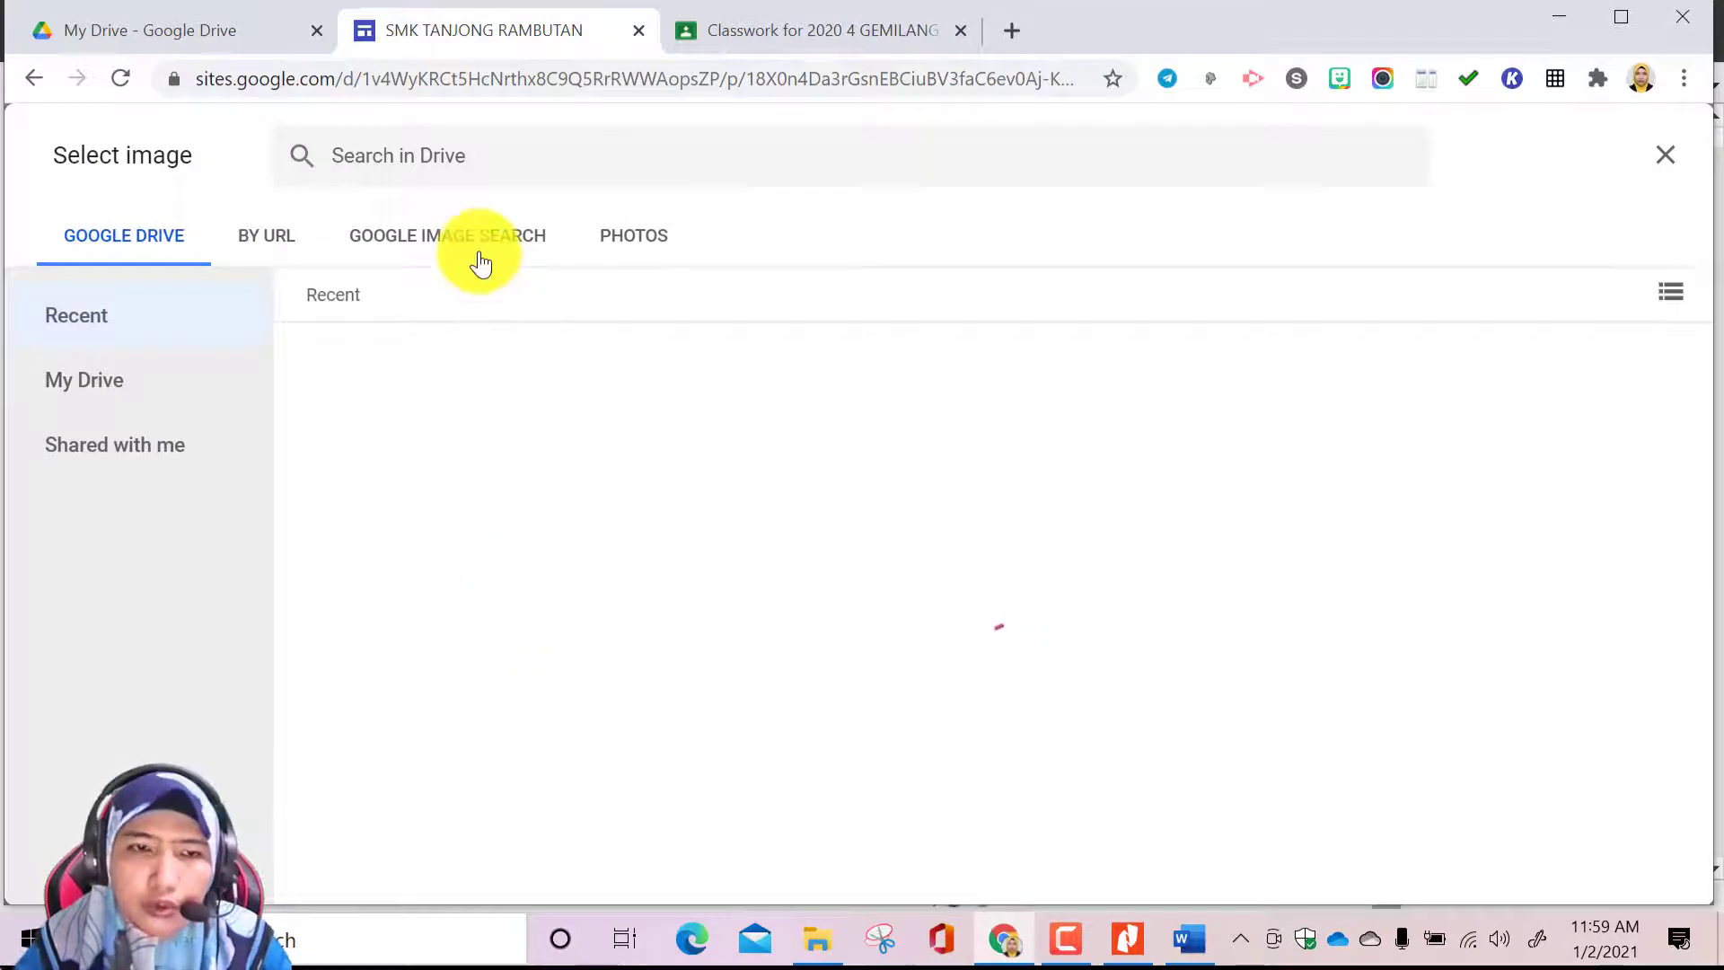
click(480, 260)
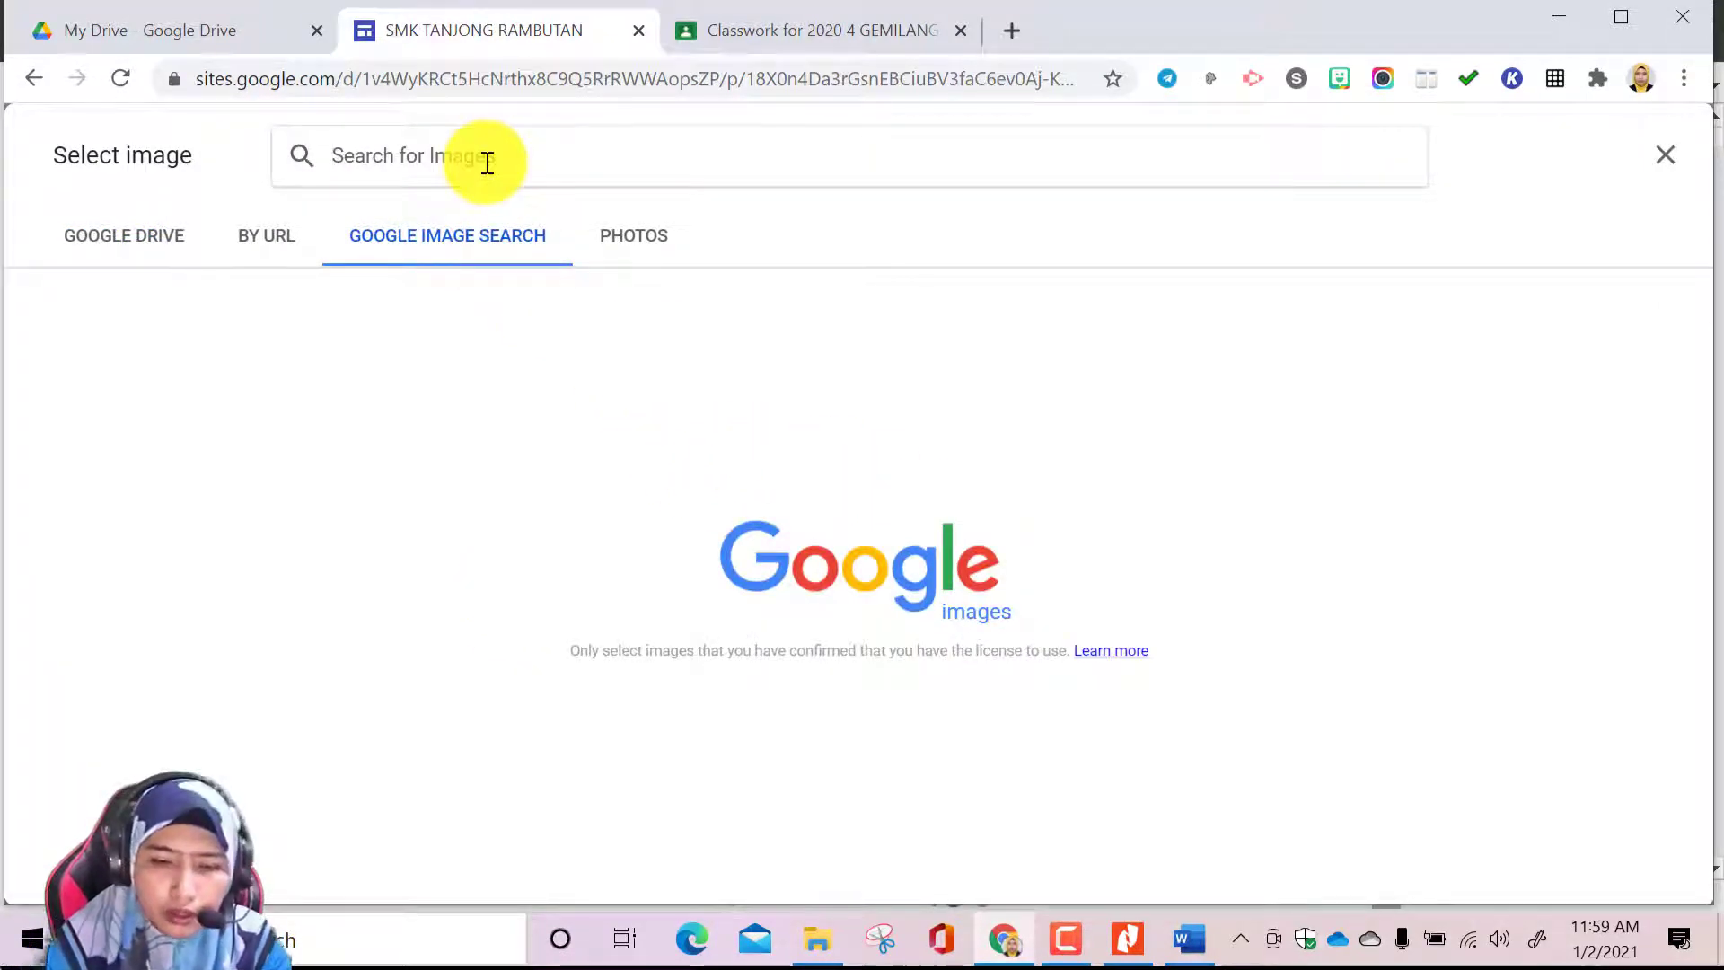
text(CHEMISTRY)
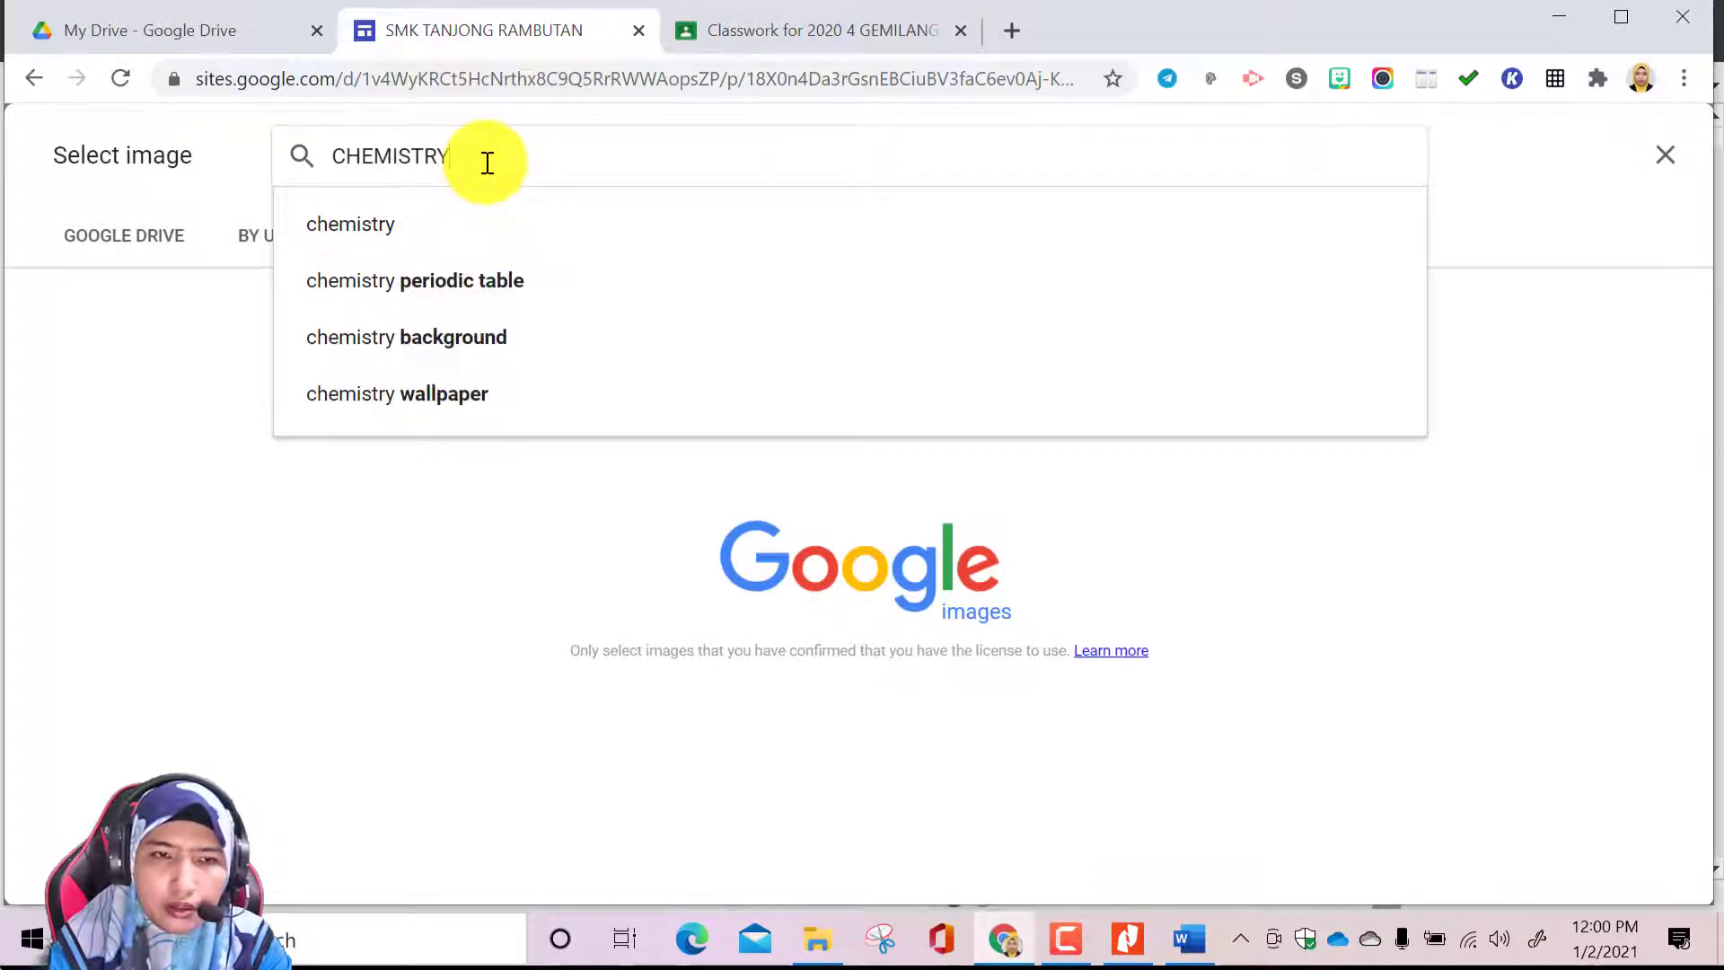
key(BackSpace)
key(BackSpace)
key(BackSpace)
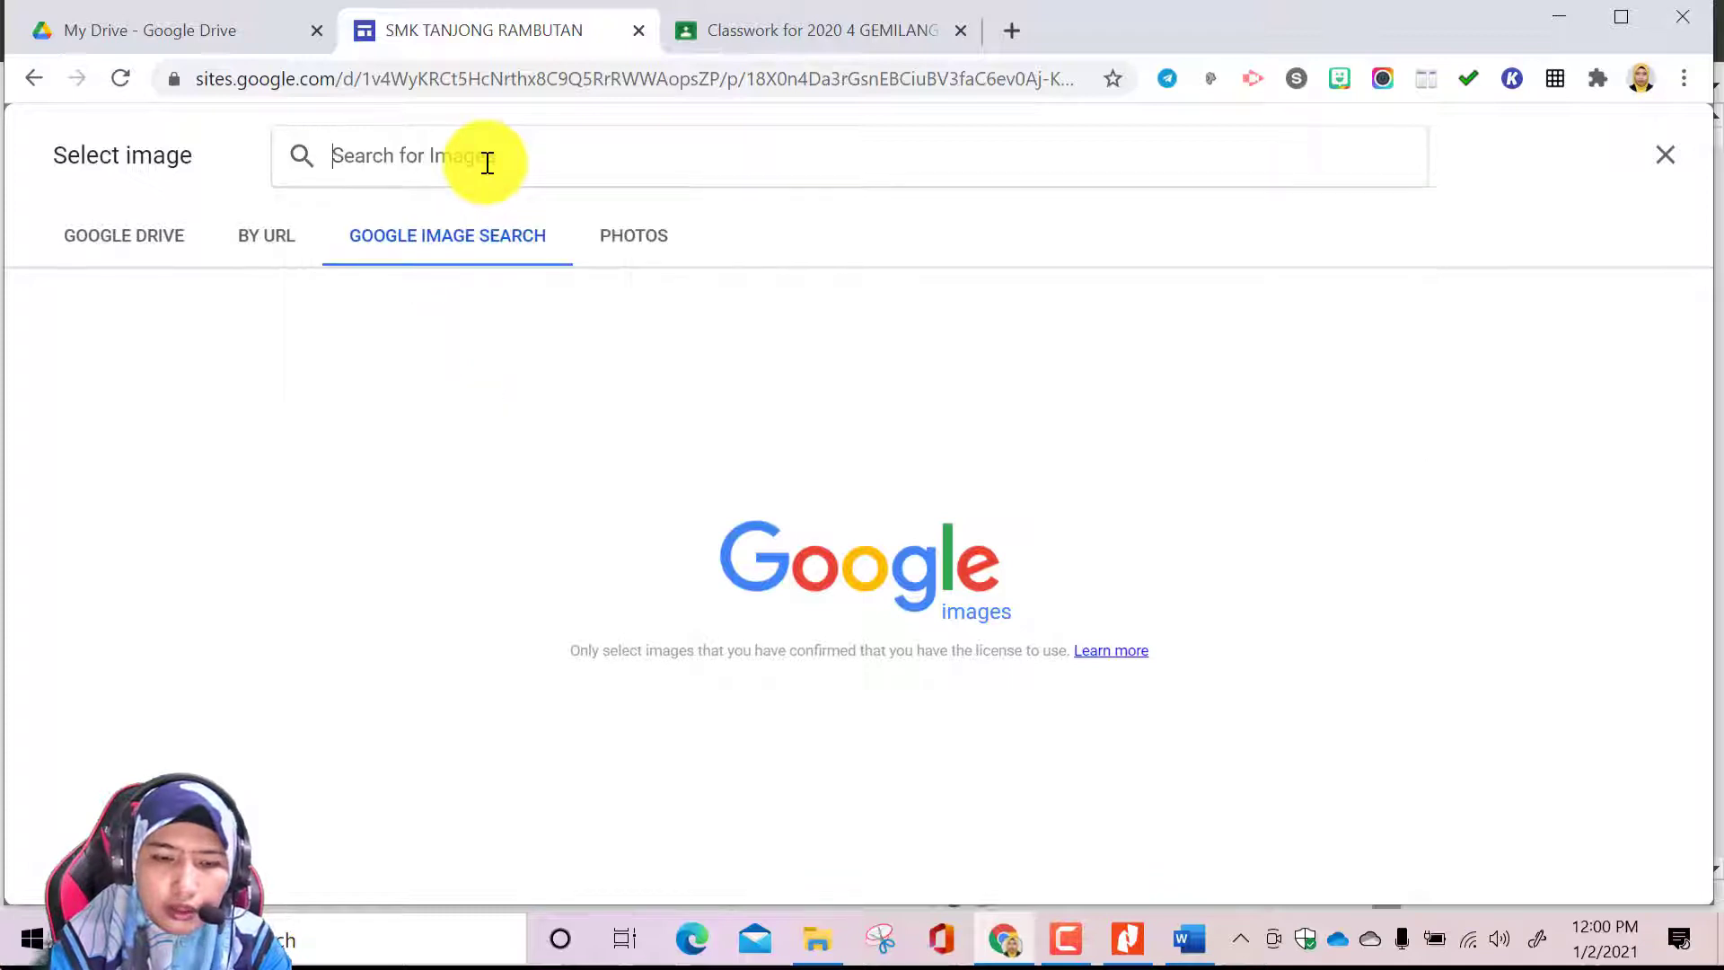
Search the images for STRUCTURE OF ATOM and insert the labelled atom diagram with yellow orbits
text(STRUCTURE OF ATOM)
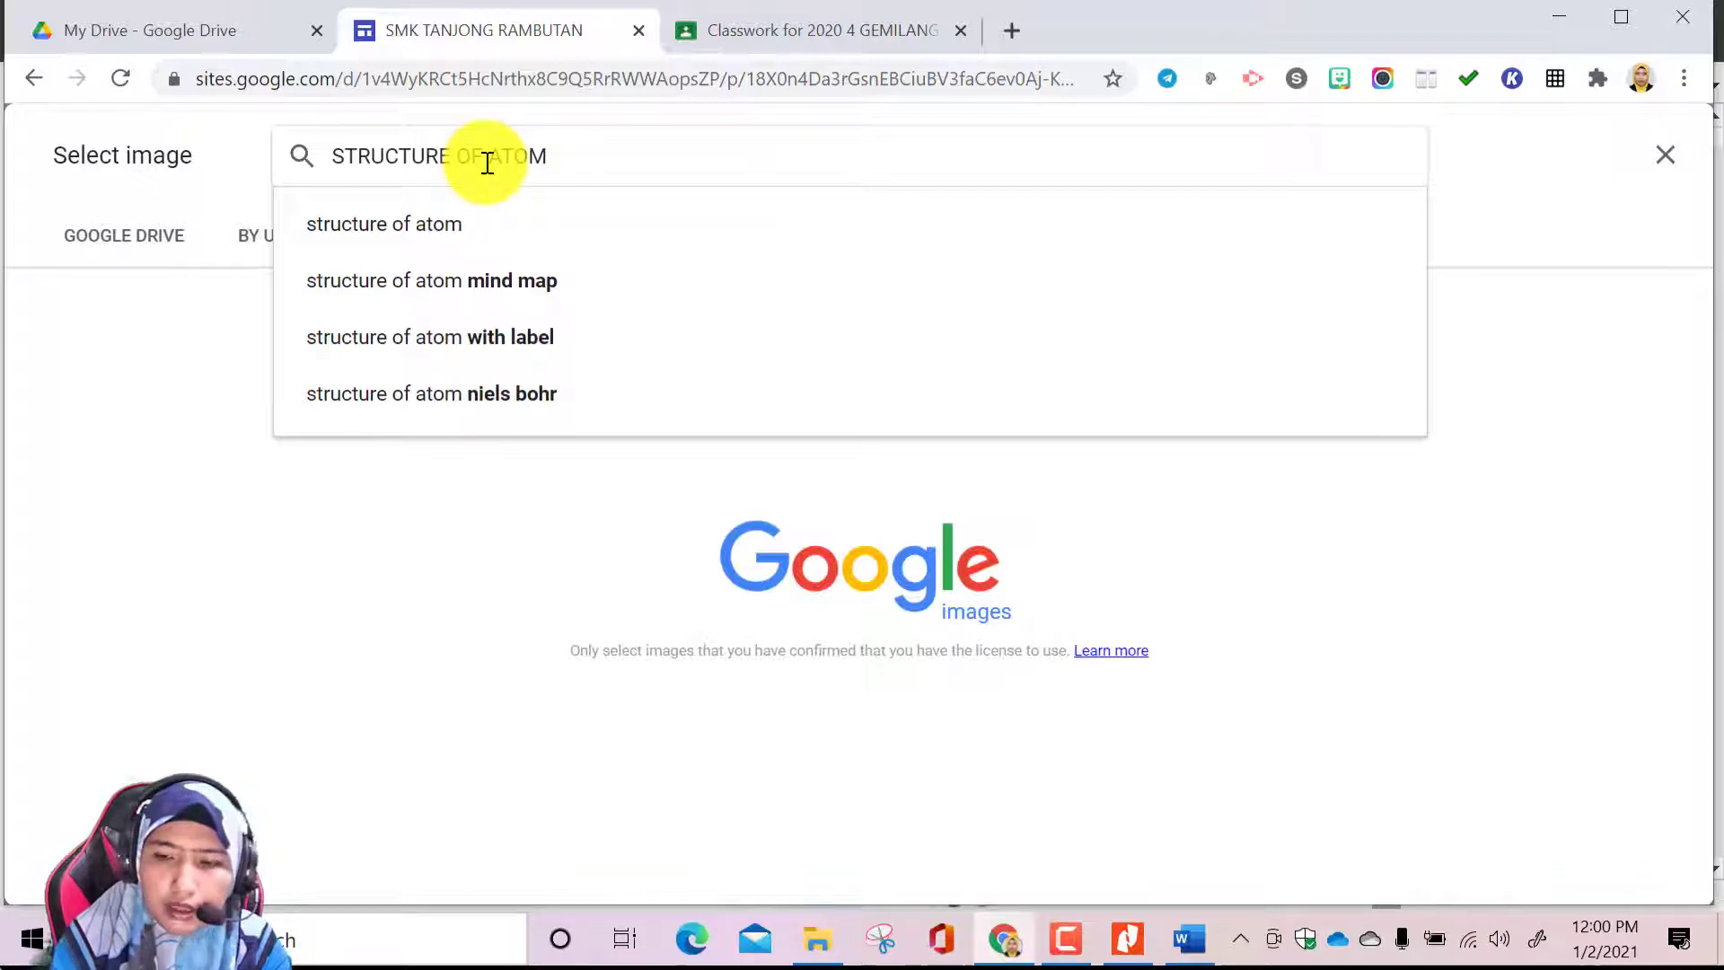
key(Return)
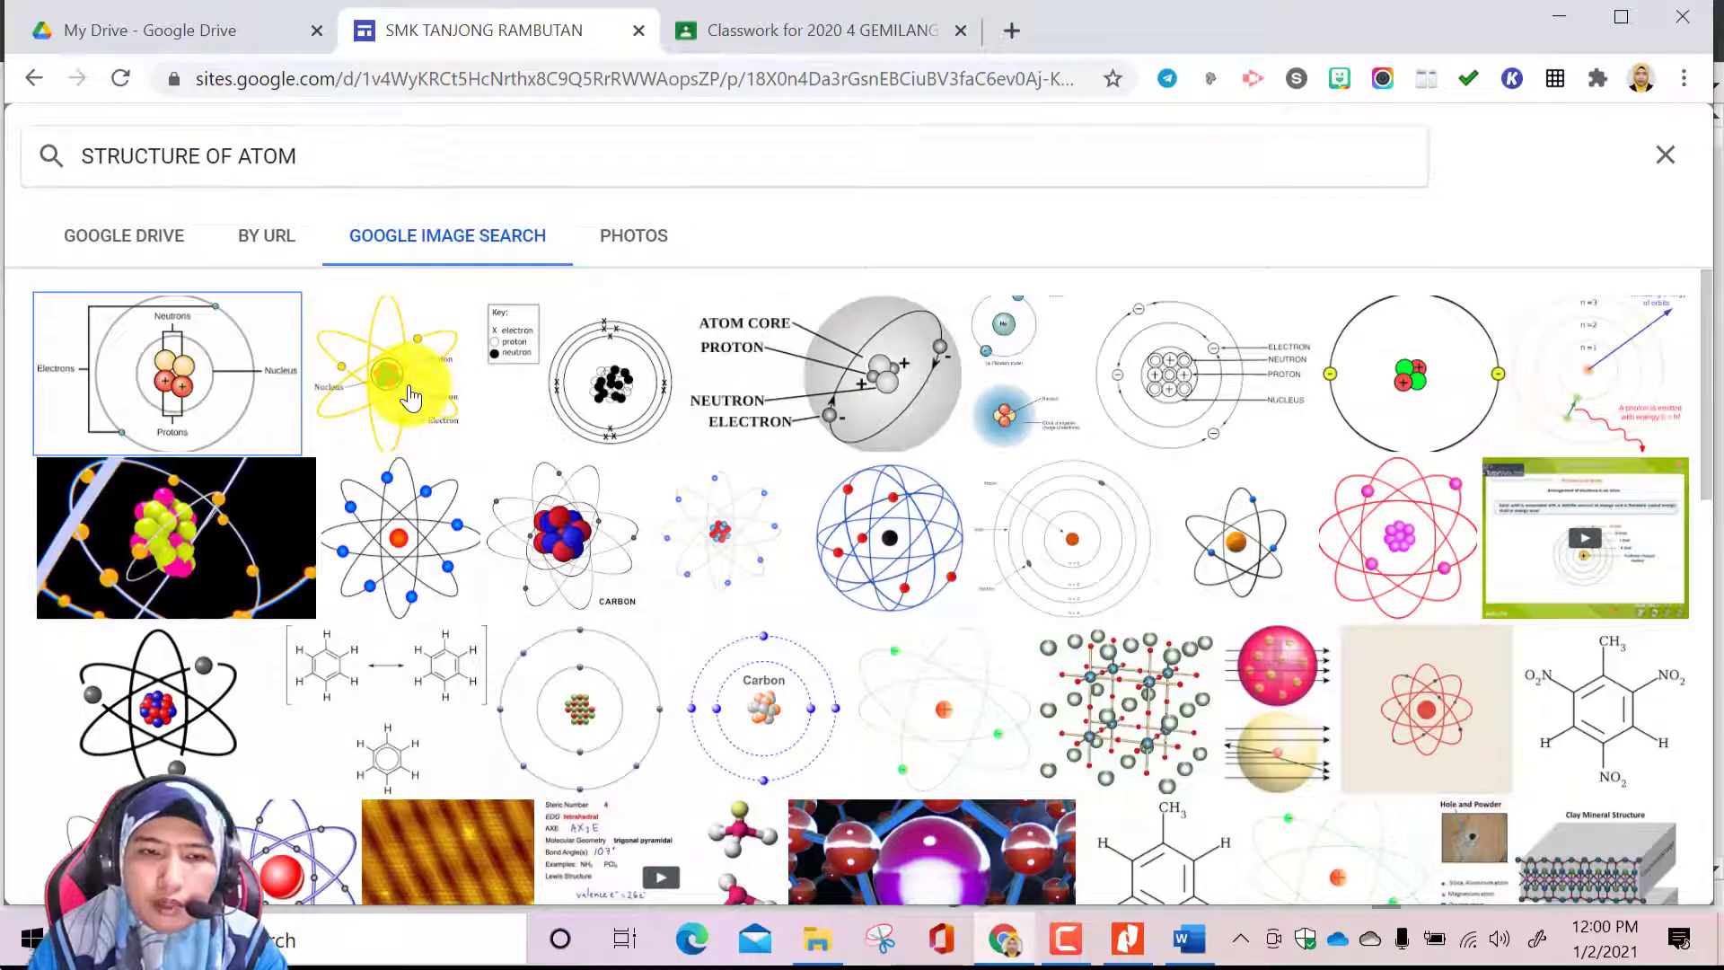
click(409, 396)
click(1643, 867)
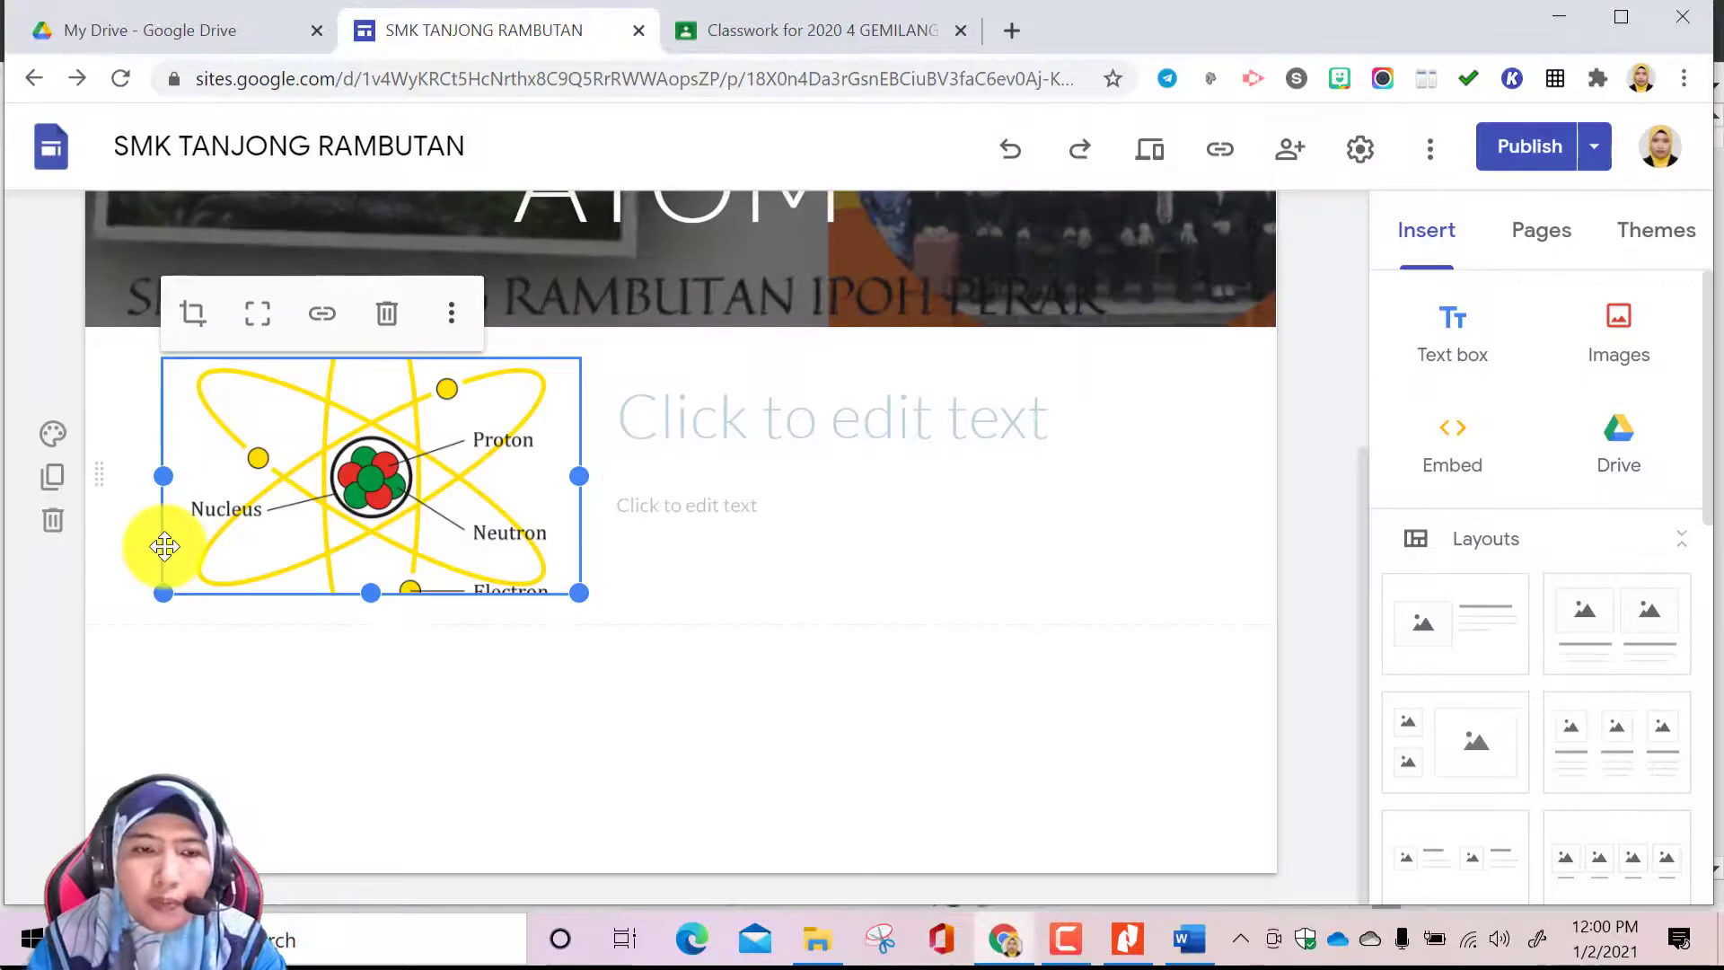
Uncrop the atom diagram and shrink it within the layout
click(260, 320)
drag(579, 778, 422, 624)
click(733, 422)
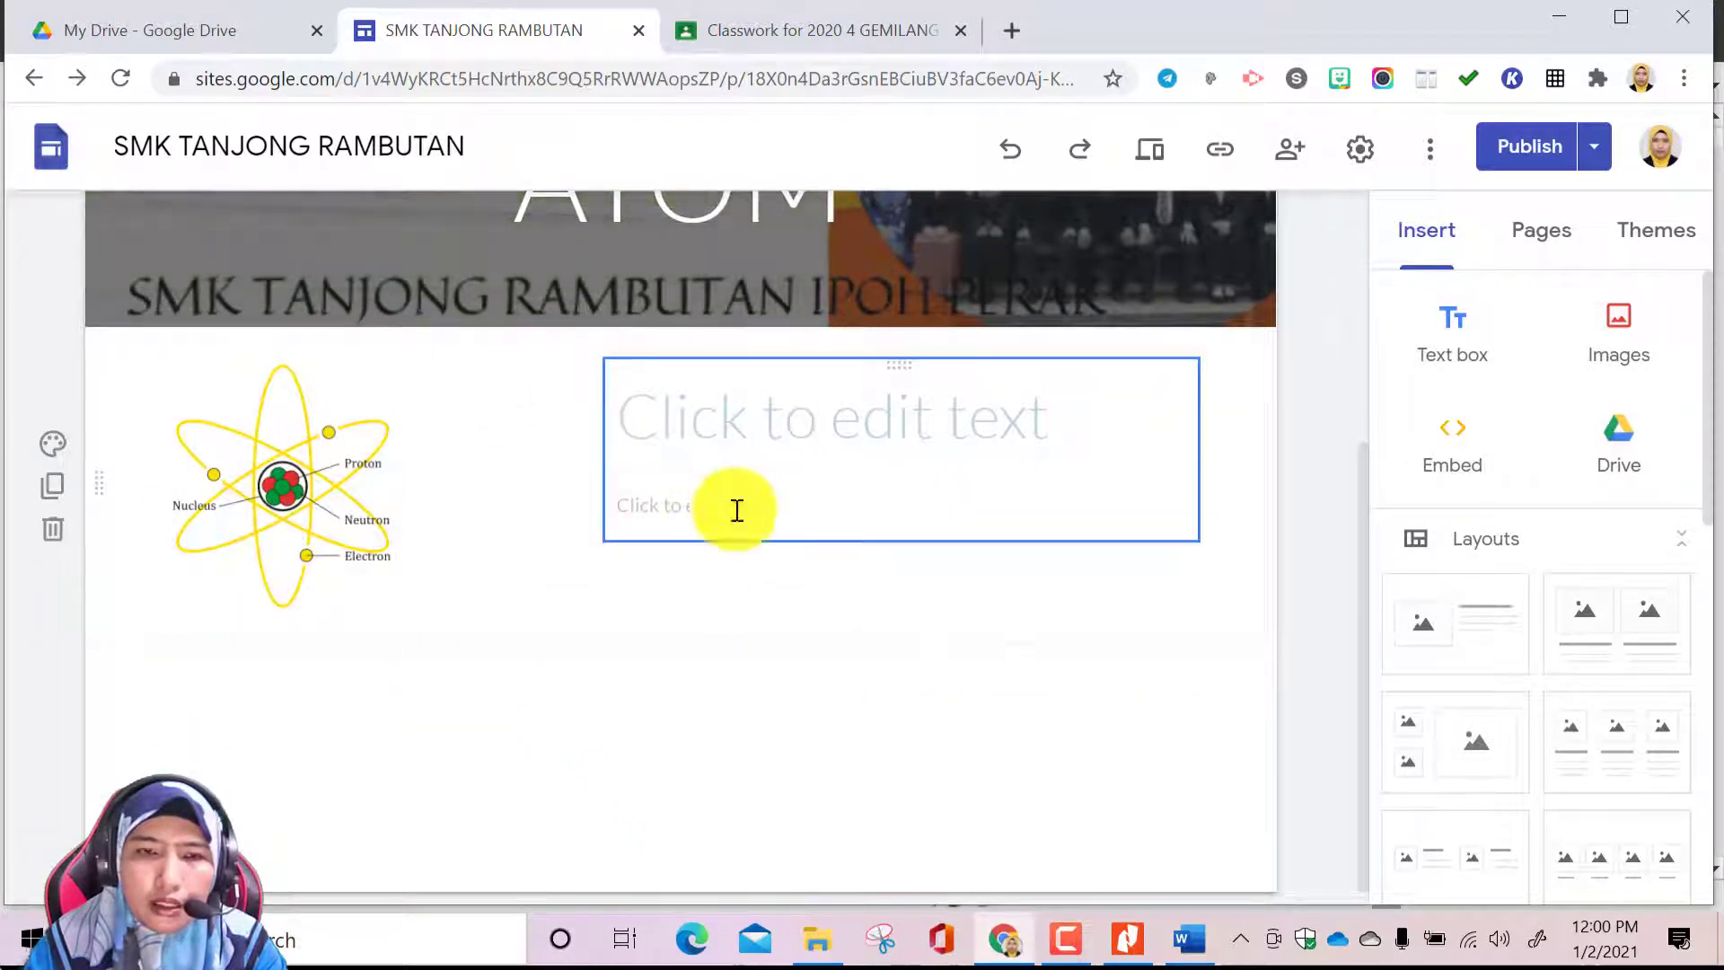
Review the heading and subtopics on the PENGENALAN KEPADA KIMIA page and the chapter opening of TOPIK 2.pdf in Nitro Pro
click(1544, 238)
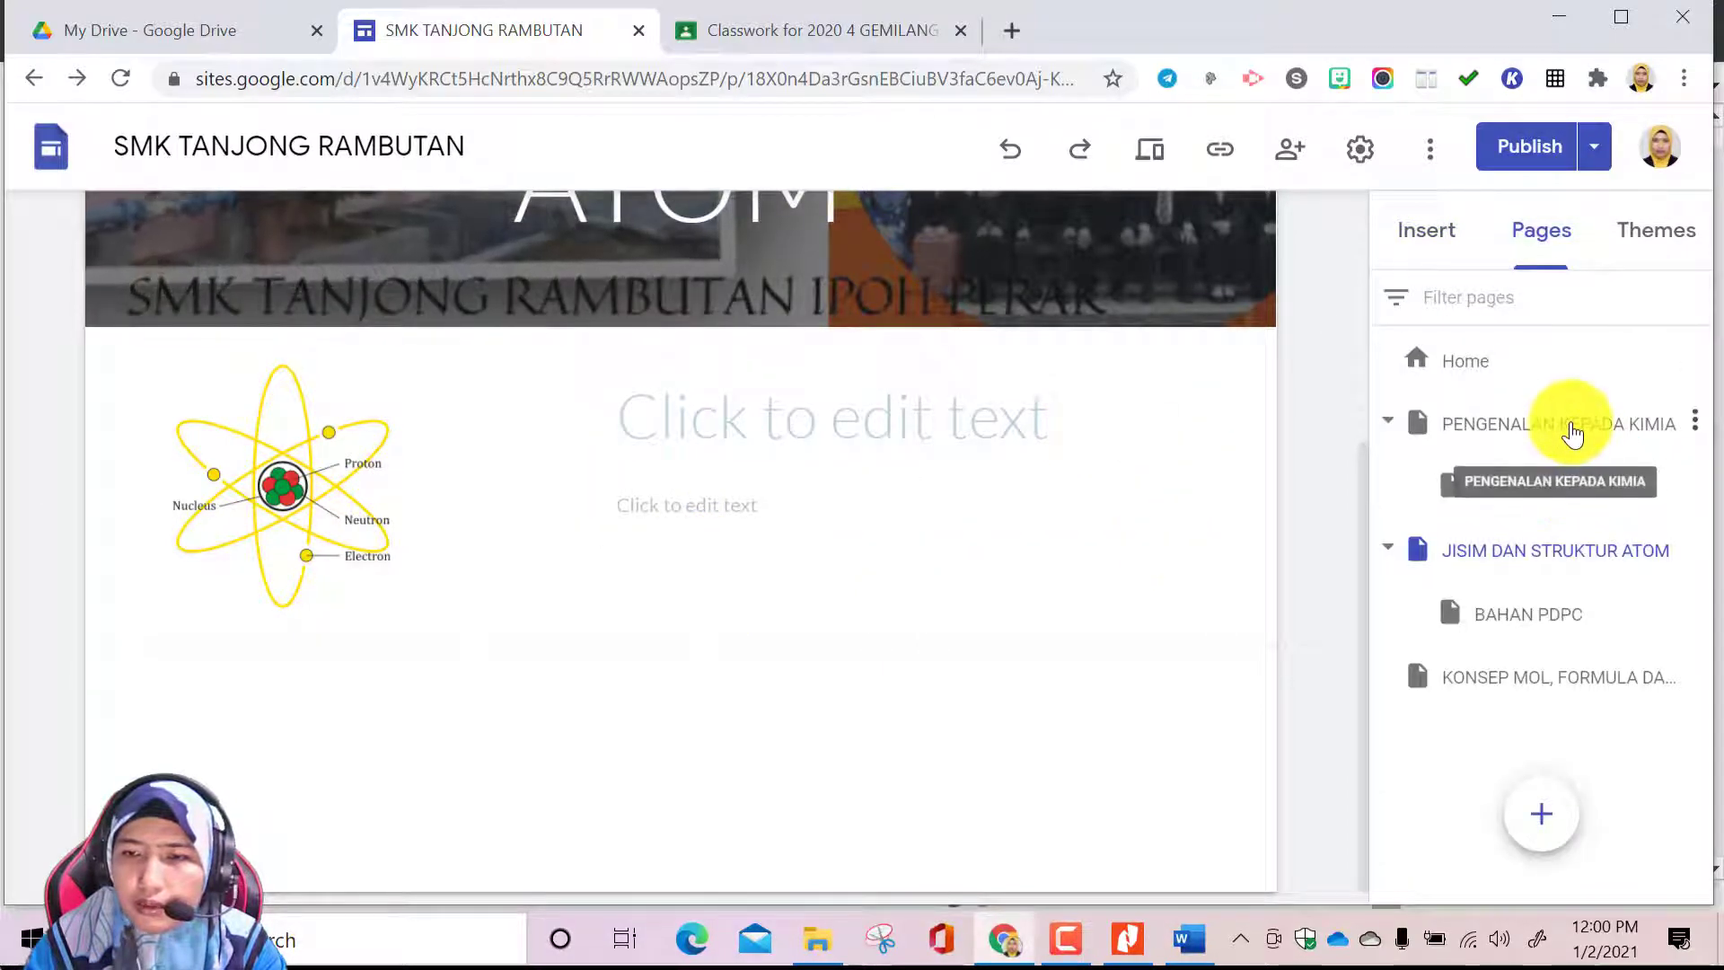
click(1571, 434)
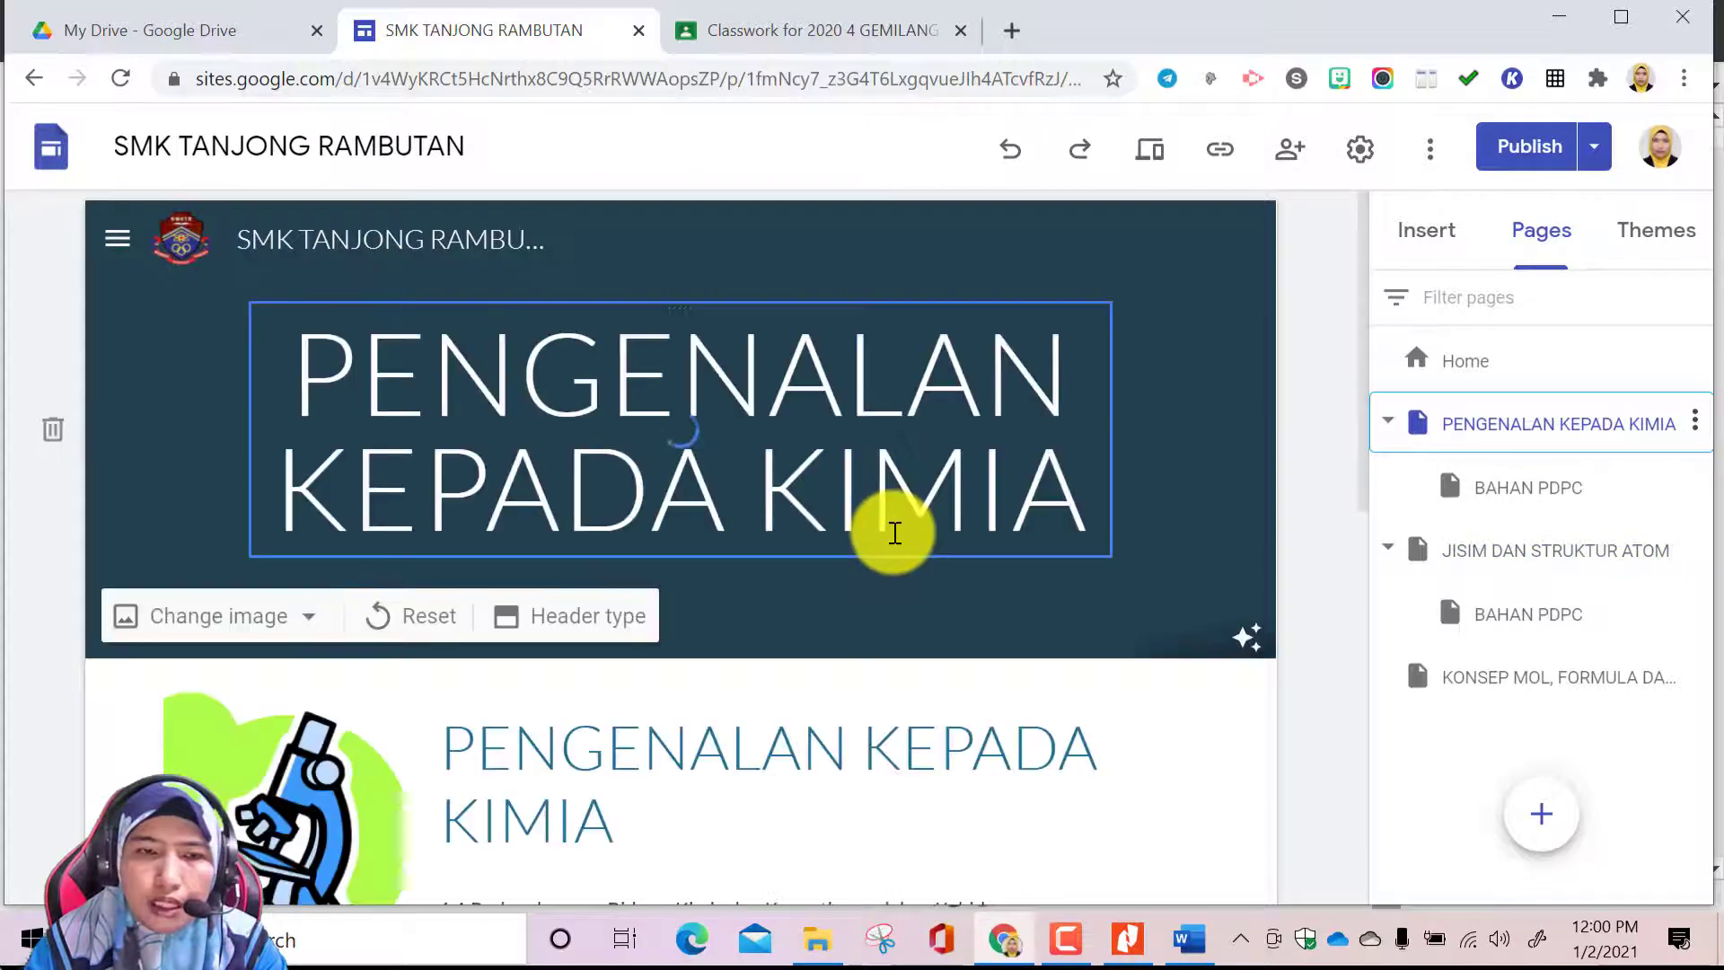
scroll(894, 528, down, 5)
scroll(893, 525, up, 2)
click(893, 523)
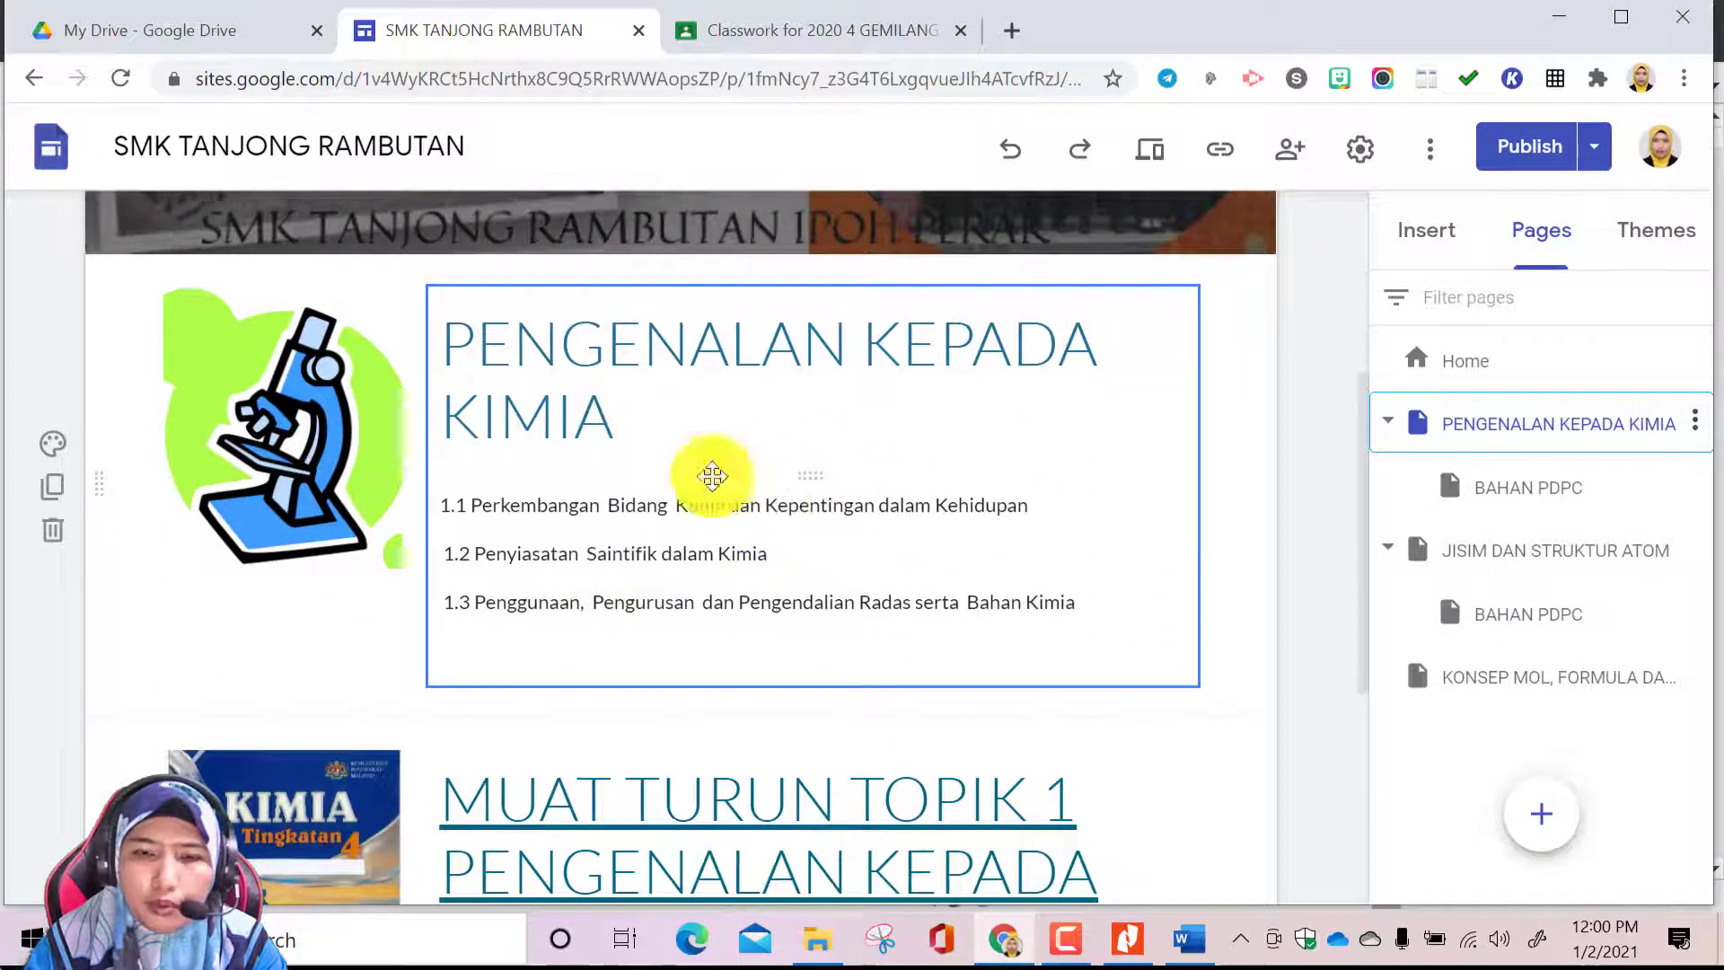
click(1127, 938)
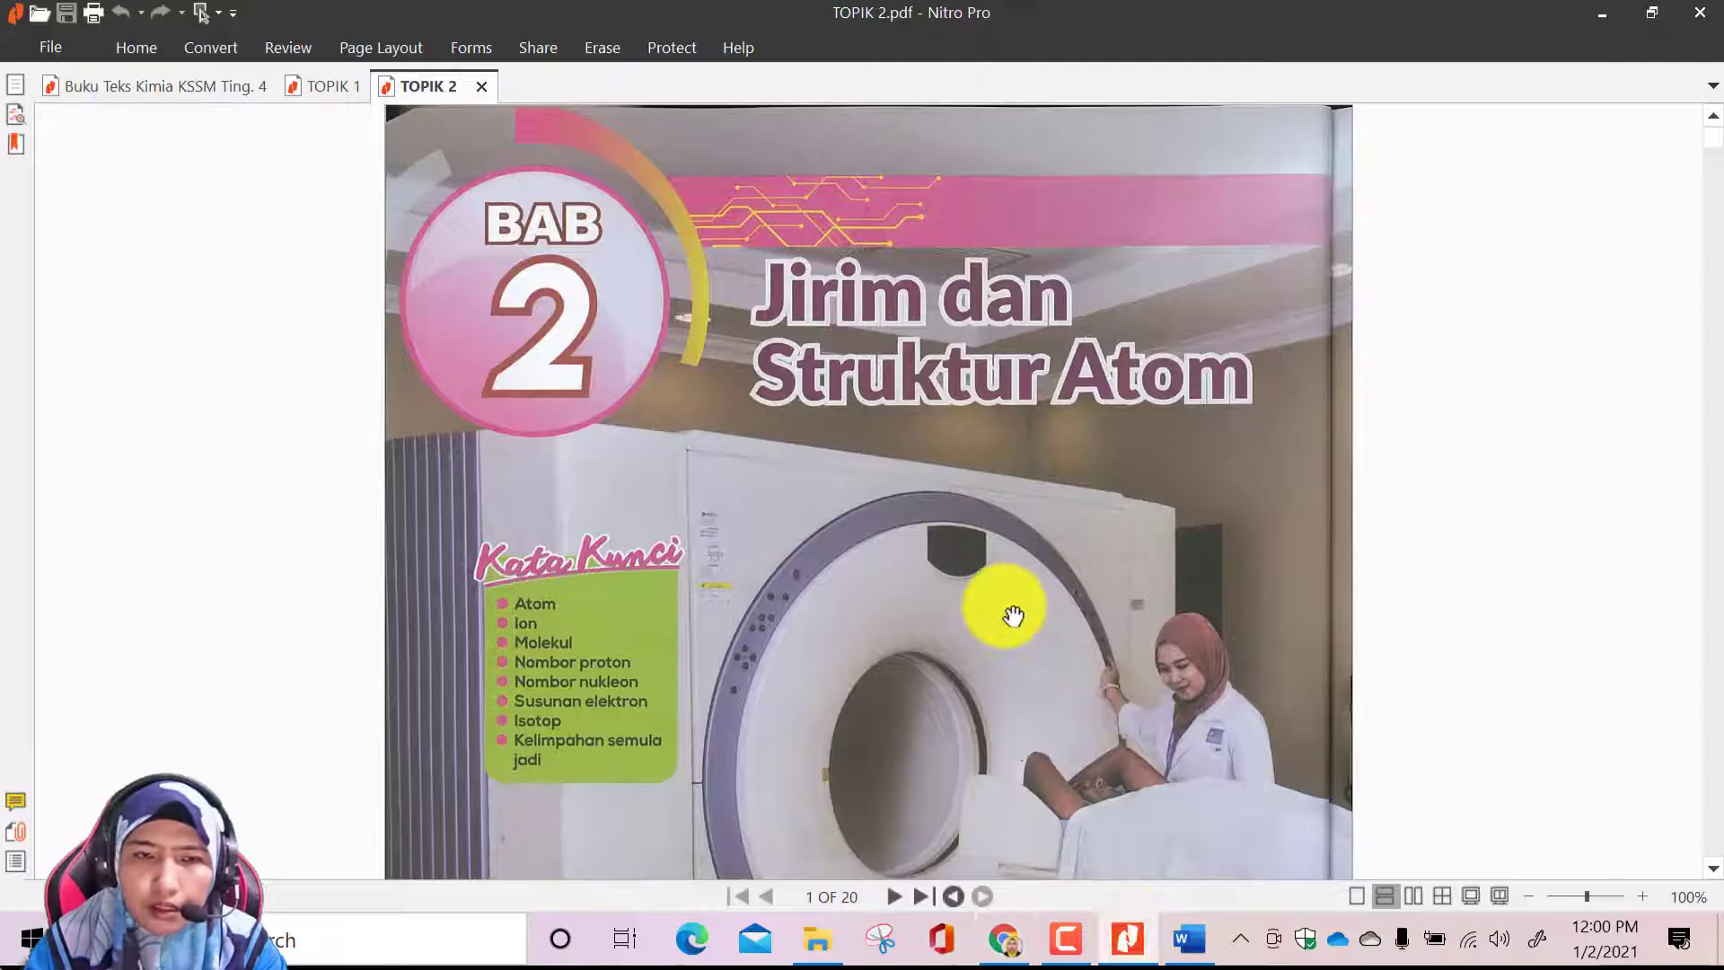
scroll(1013, 616, down, 12)
scroll(1013, 616, down, 5)
scroll(1015, 617, up, 15)
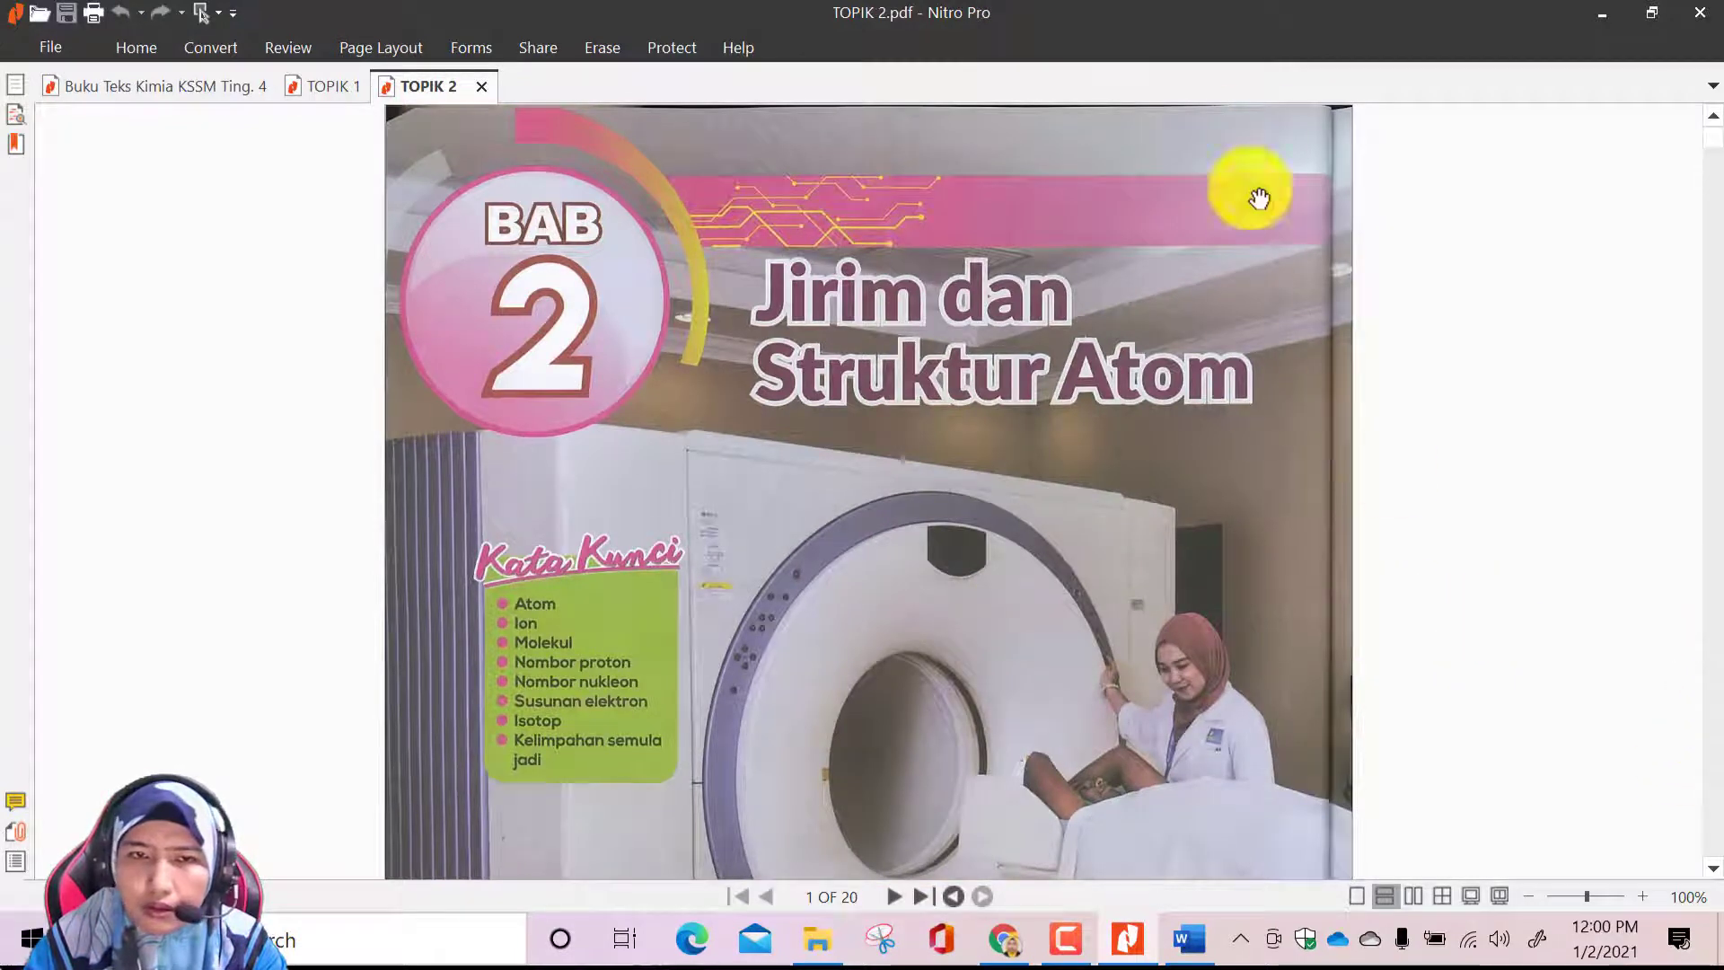
click(1602, 16)
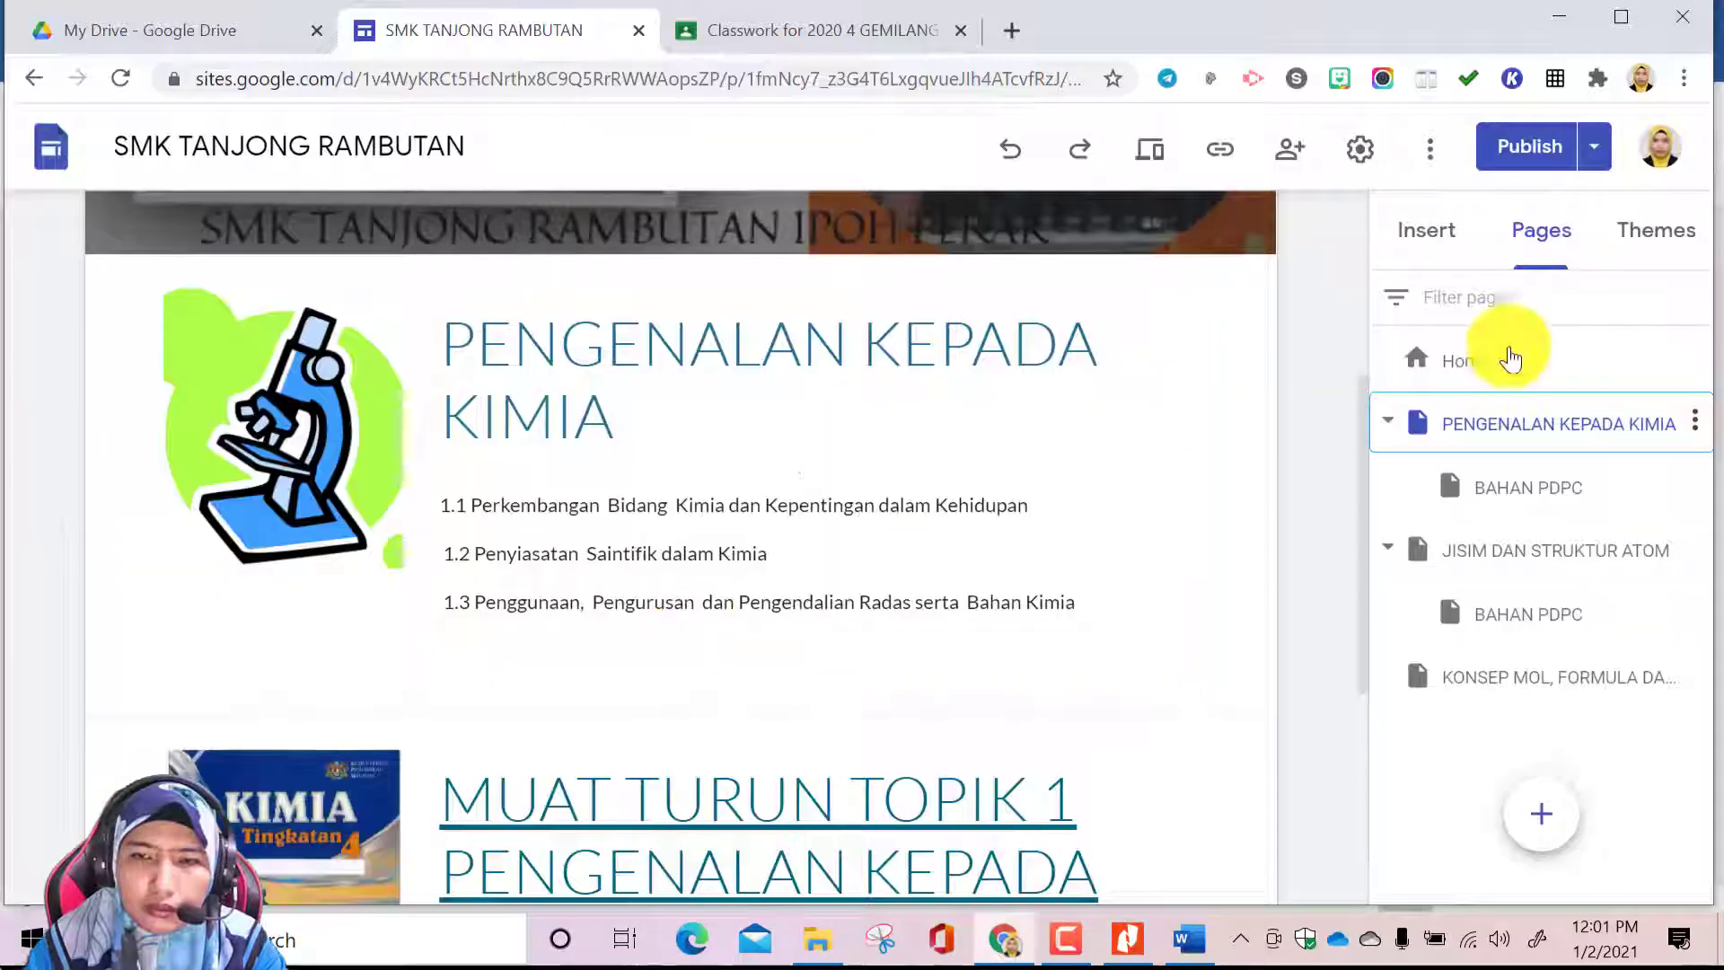
Return to the JISIM DAN STRUKTUR ATOM page and remove the stray letters JID from its header title
click(1567, 562)
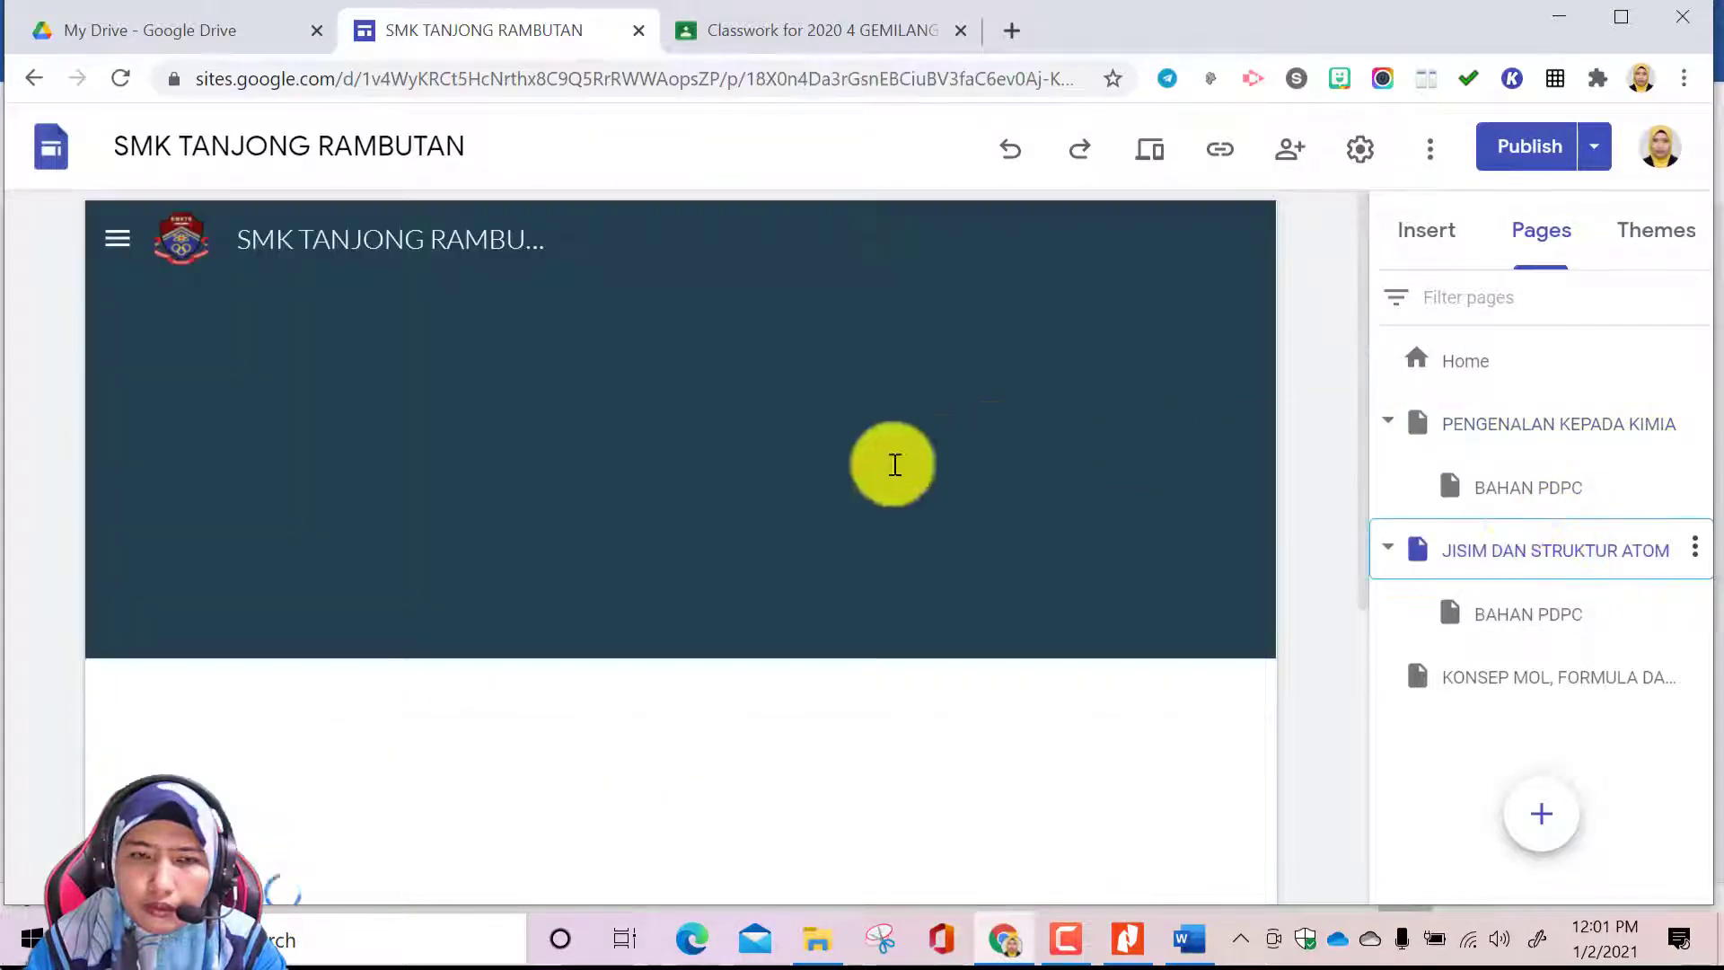
scroll(835, 440, down, 4)
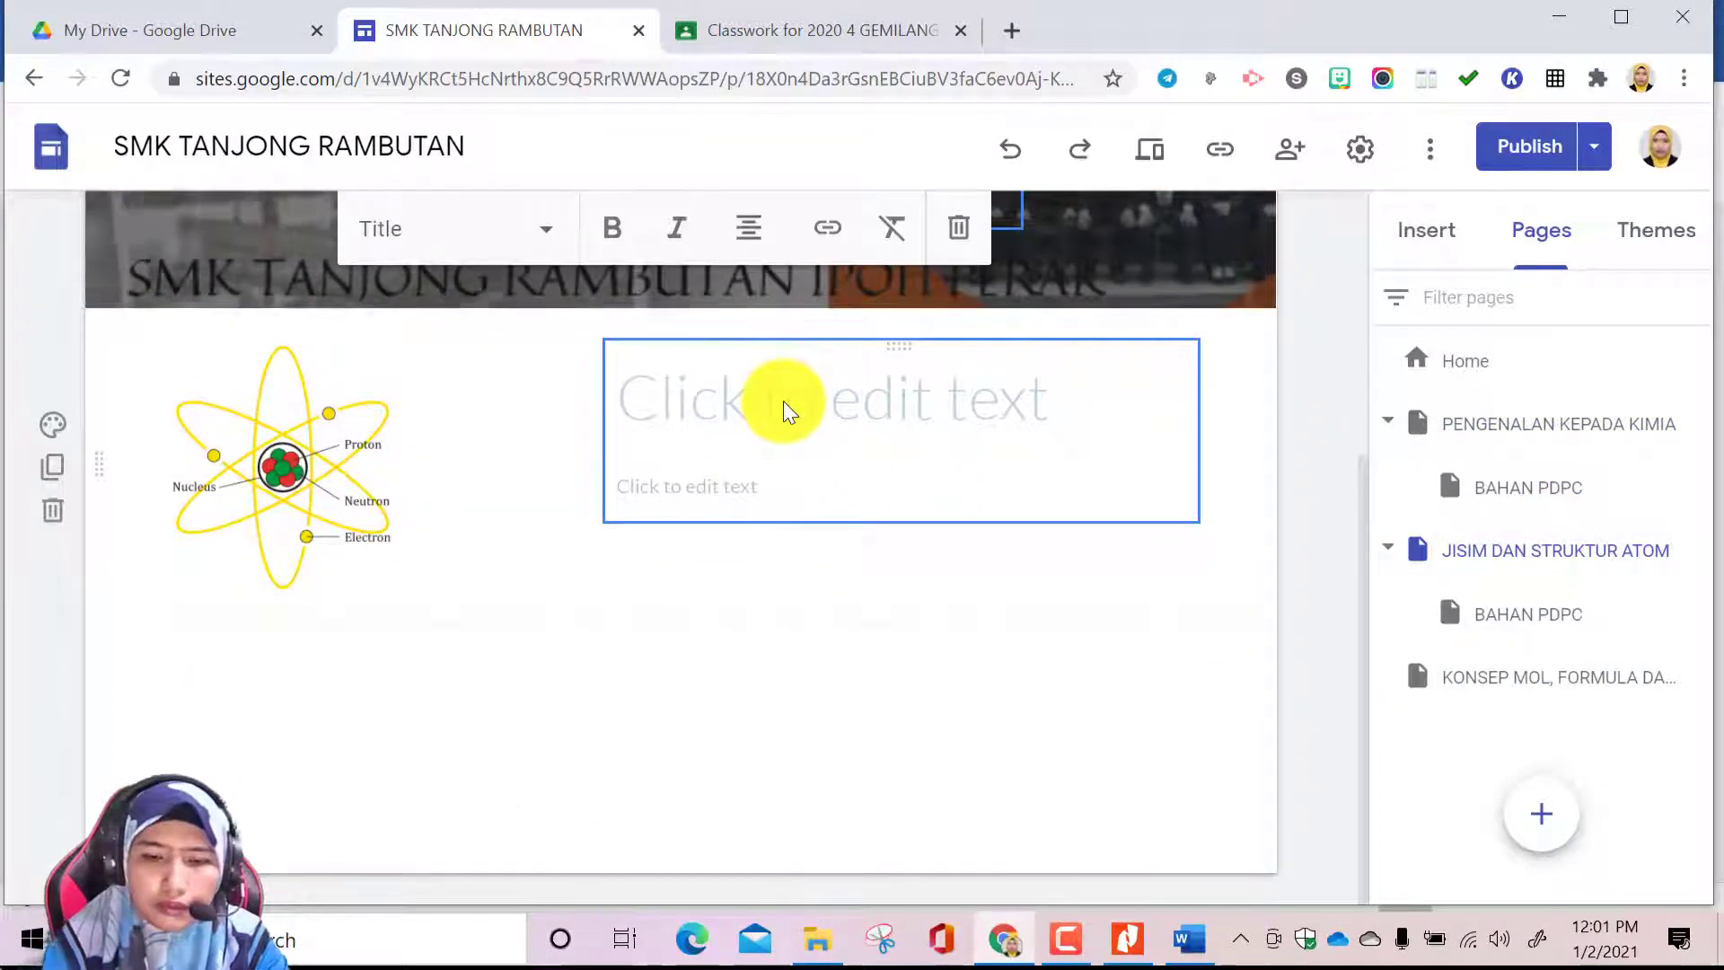
scroll(783, 400, up, 2)
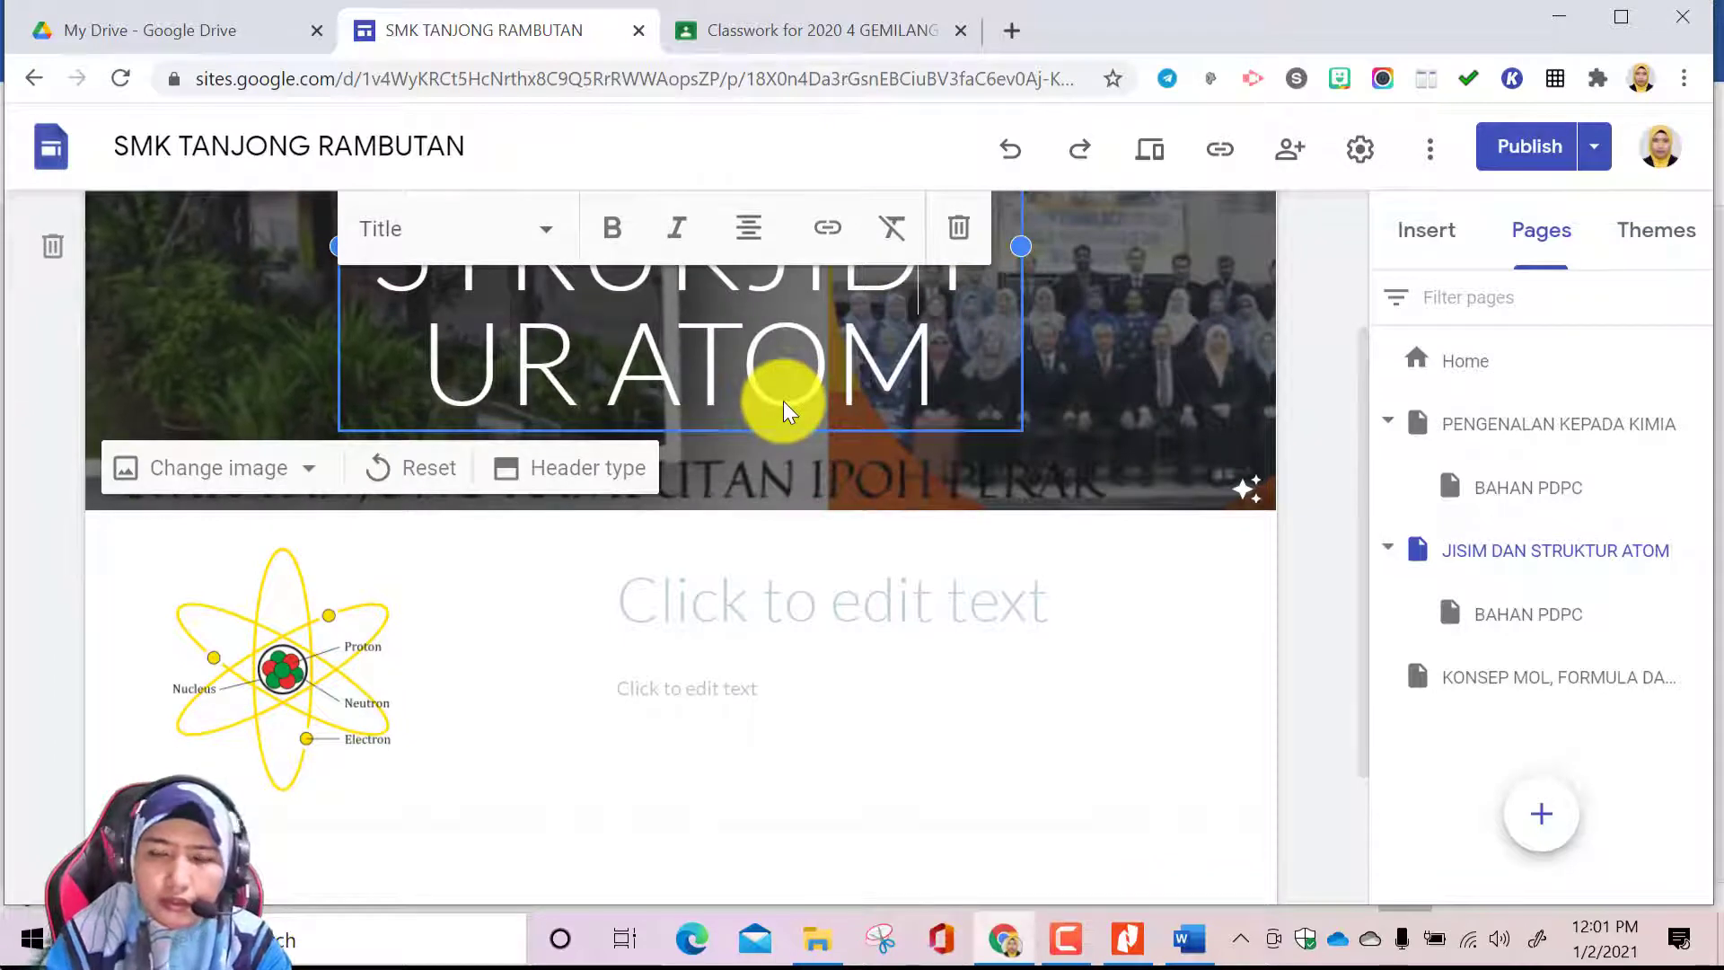
scroll(783, 400, up, 3)
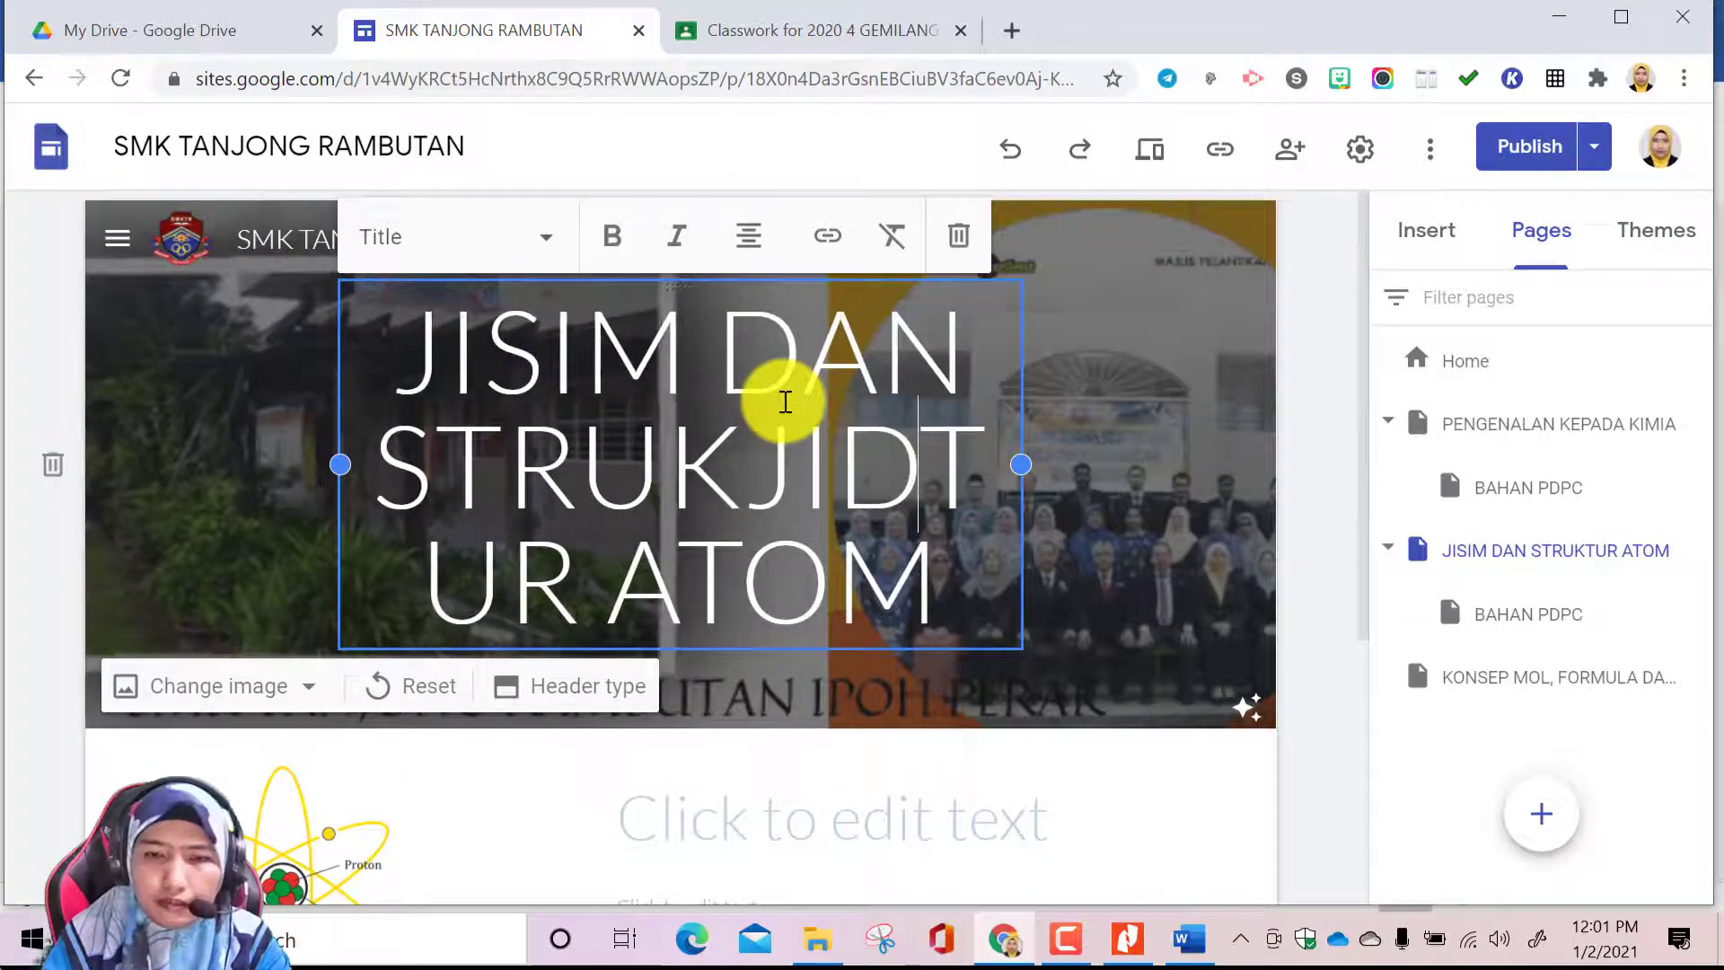
key(BackSpace)
key(BackSpace)
key(BackSpace)
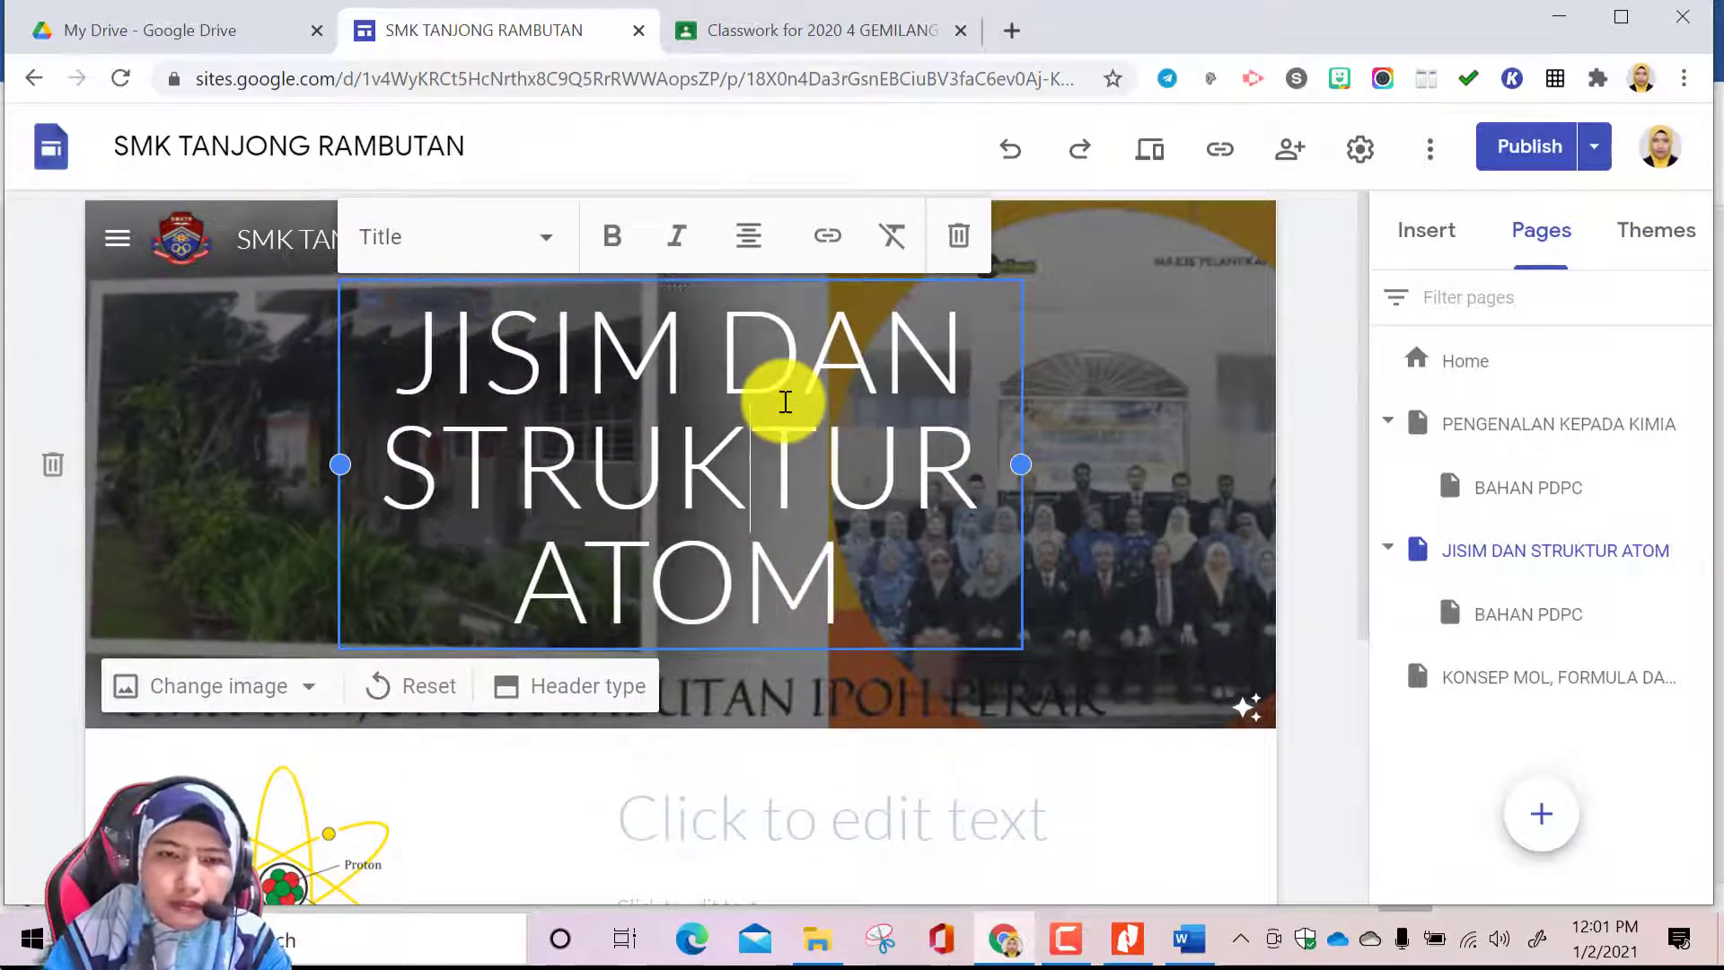
Enter JISIM DAN STRUKTUR ATOM as the title text beside the atom diagram
scroll(739, 704, down, 2)
click(723, 705)
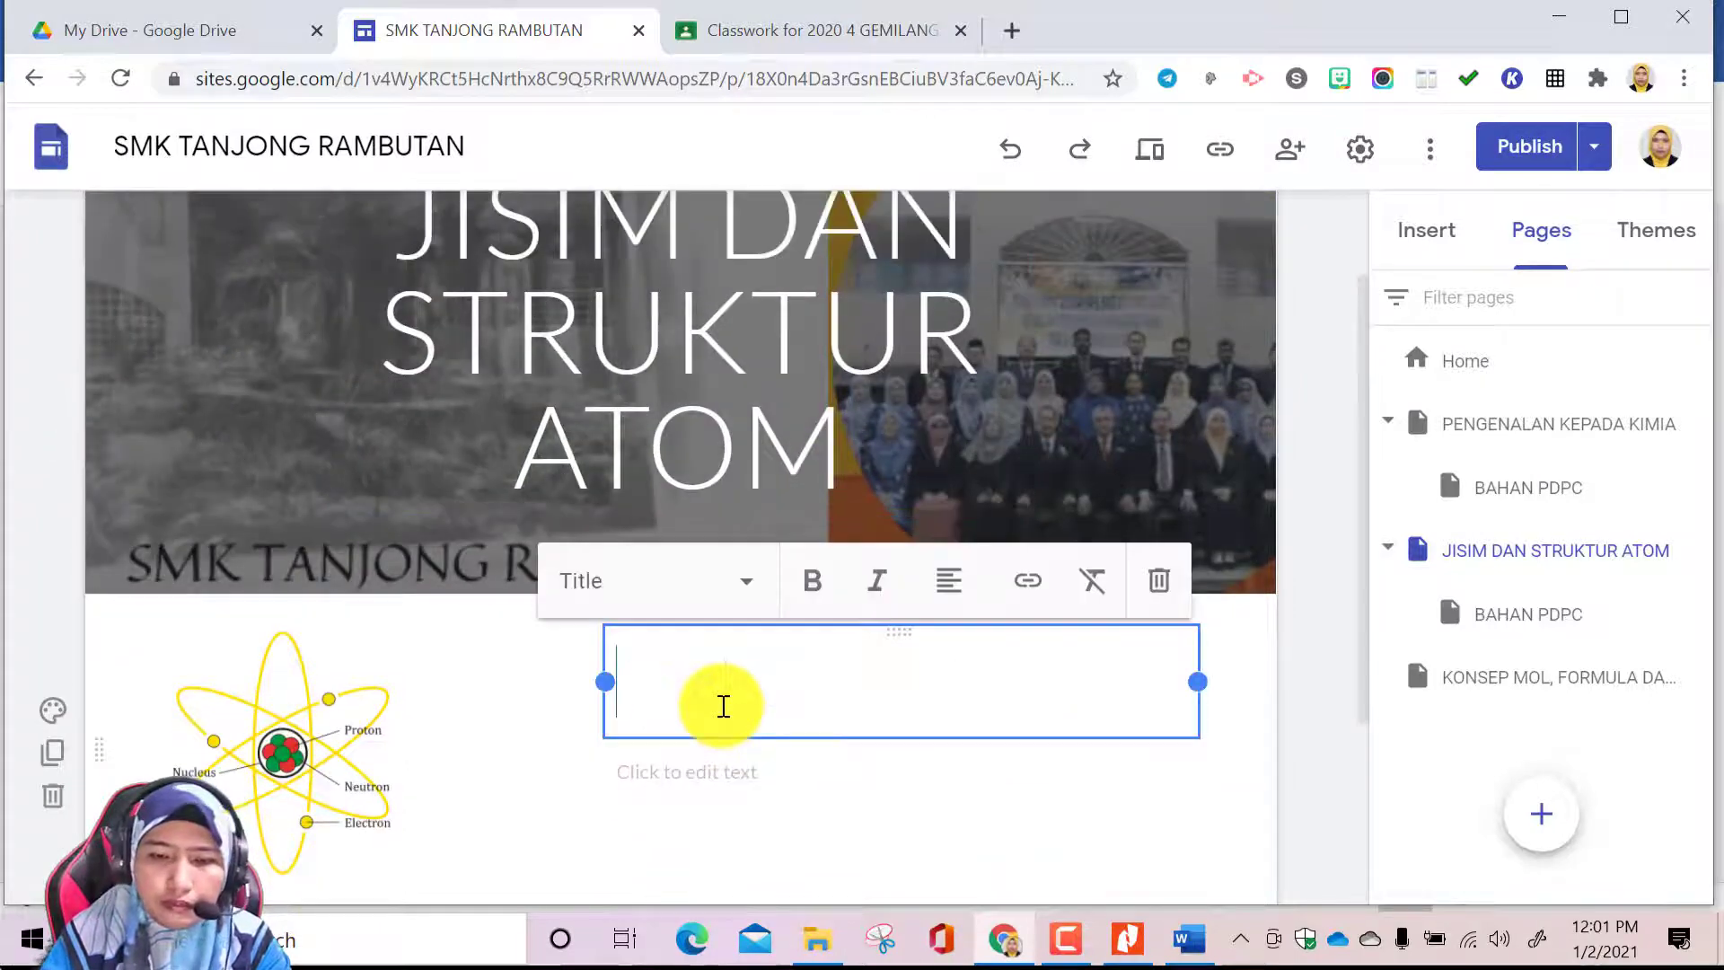
text(JISIM D)
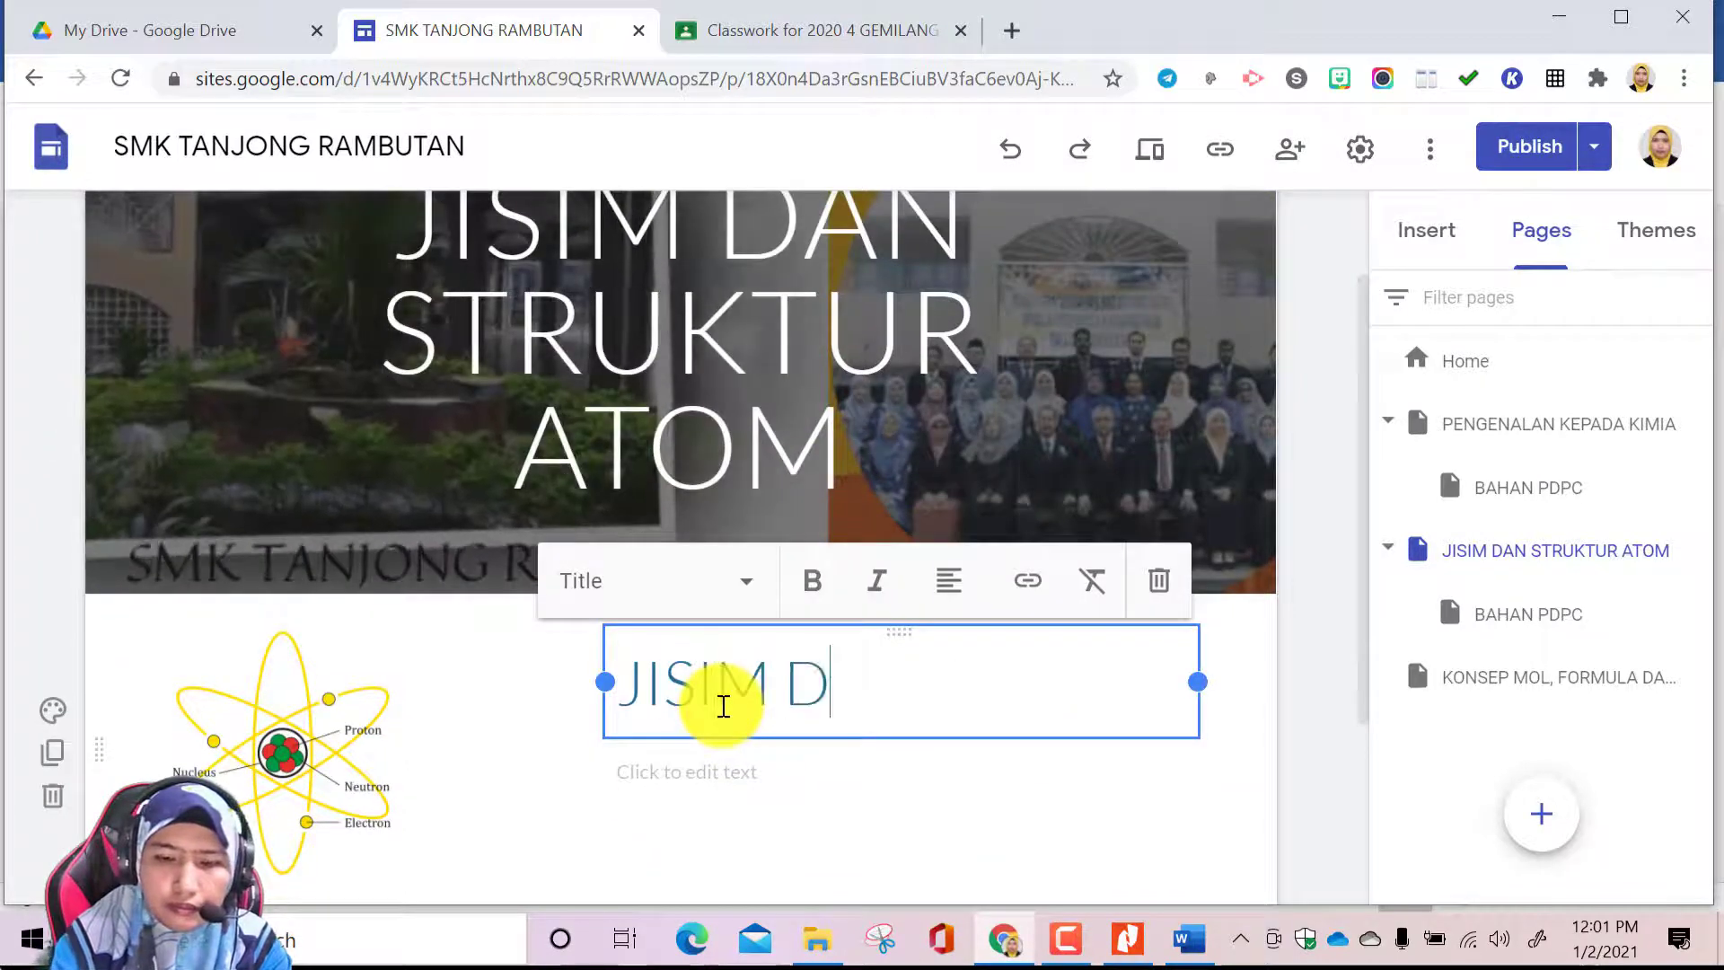
text(AN STRUK)
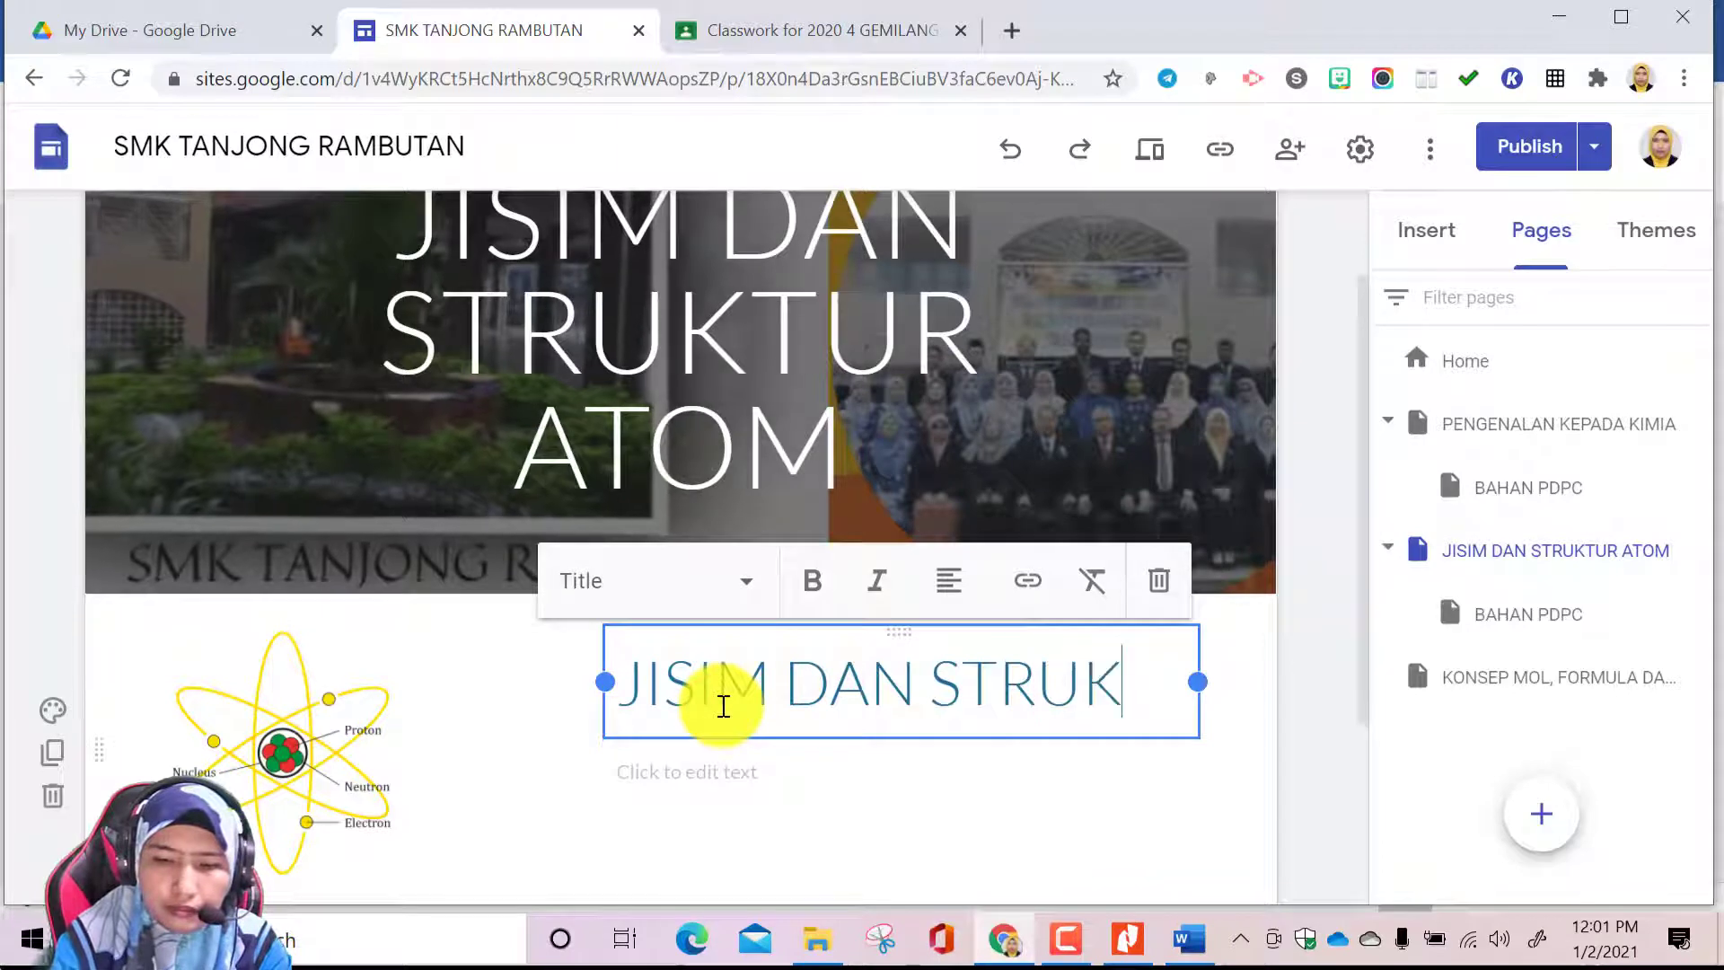
text(TUR ATOM)
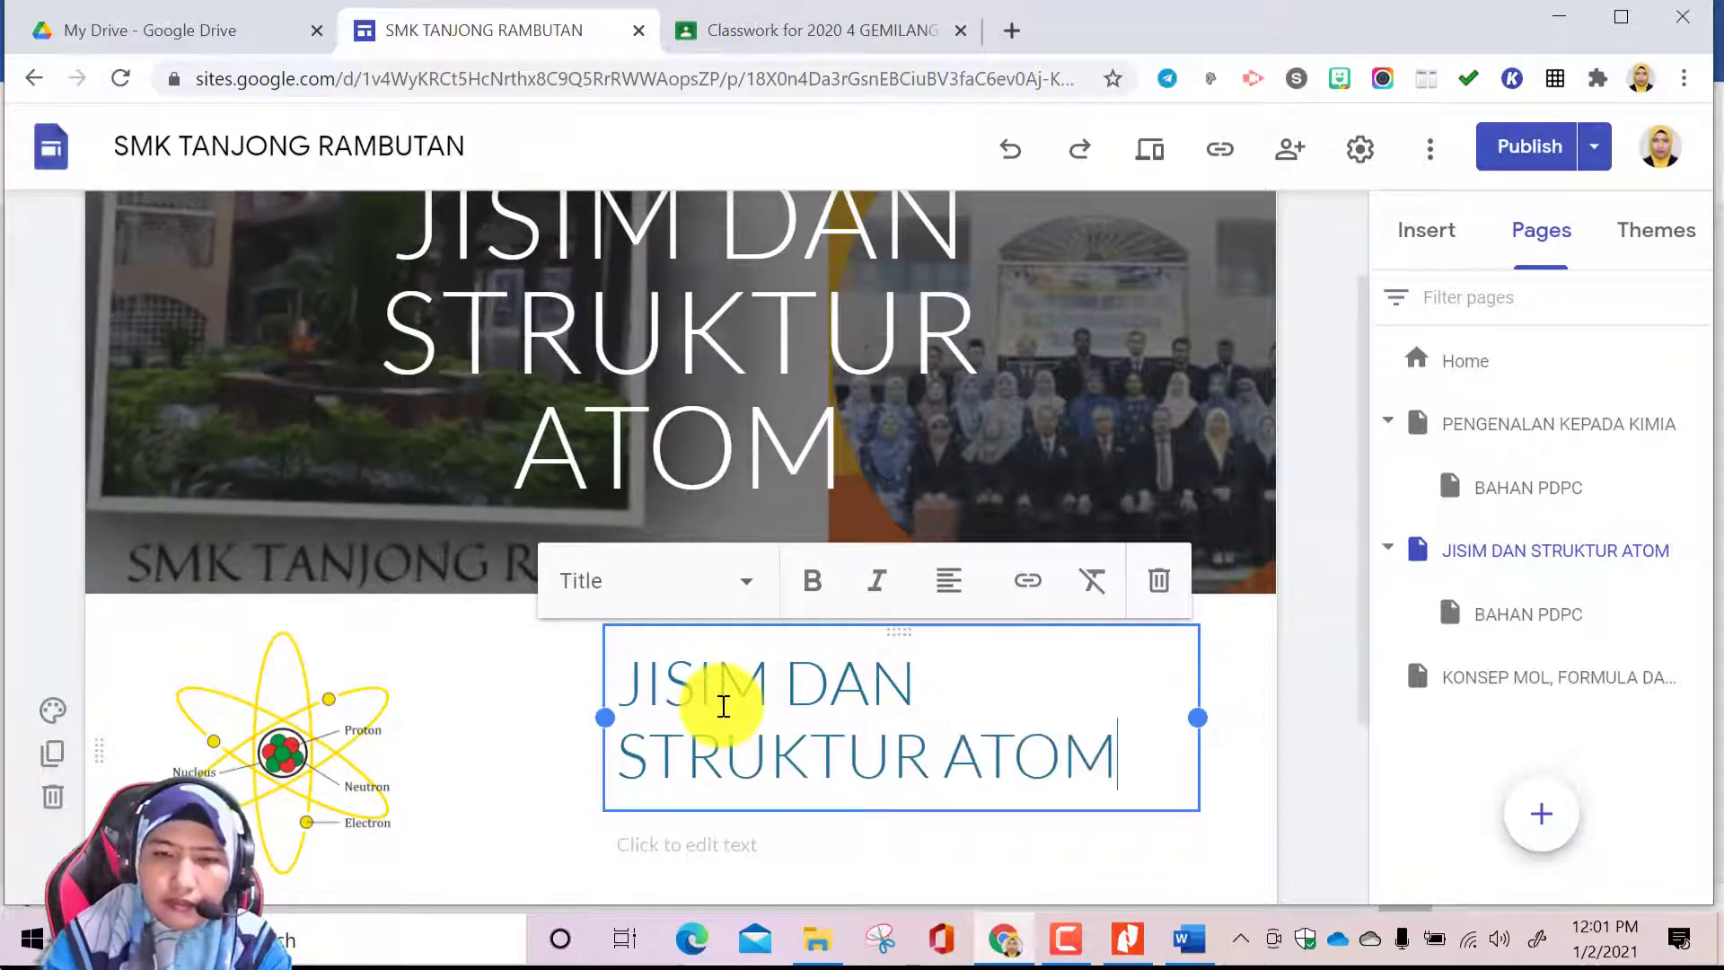
Select the text field under the new heading and copy the chapter 2 subtopics 2.1 to 2.4 from the textbook's contents in Word
scroll(808, 742, down, 3)
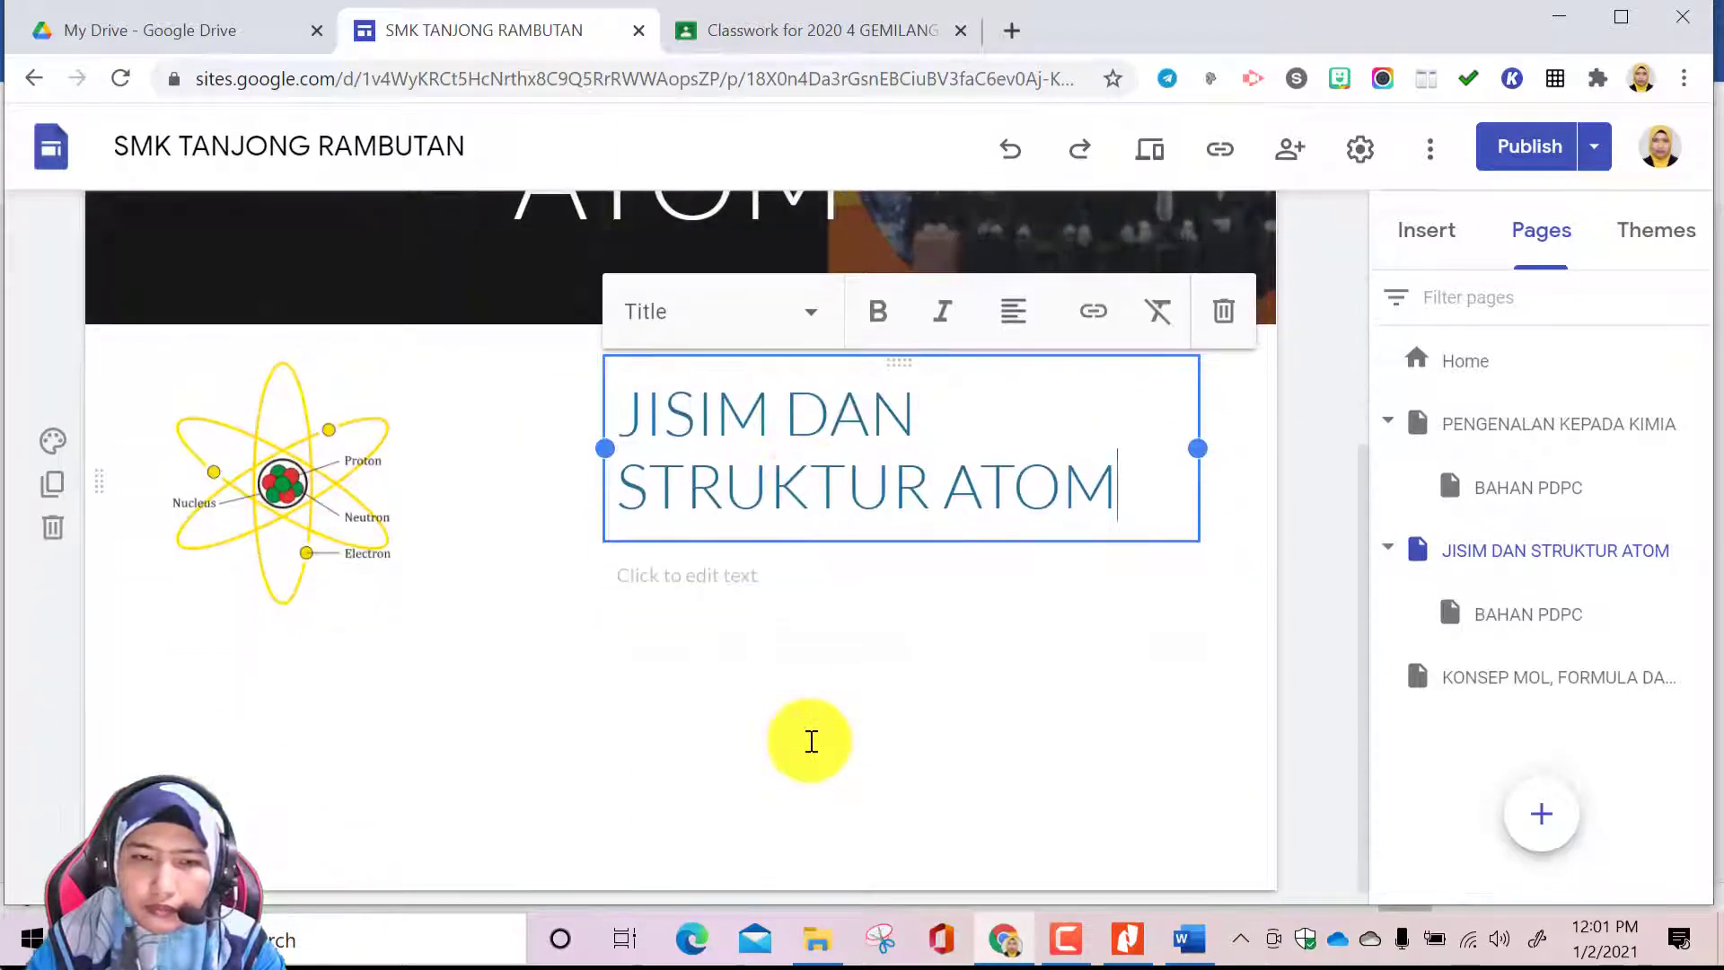
click(731, 569)
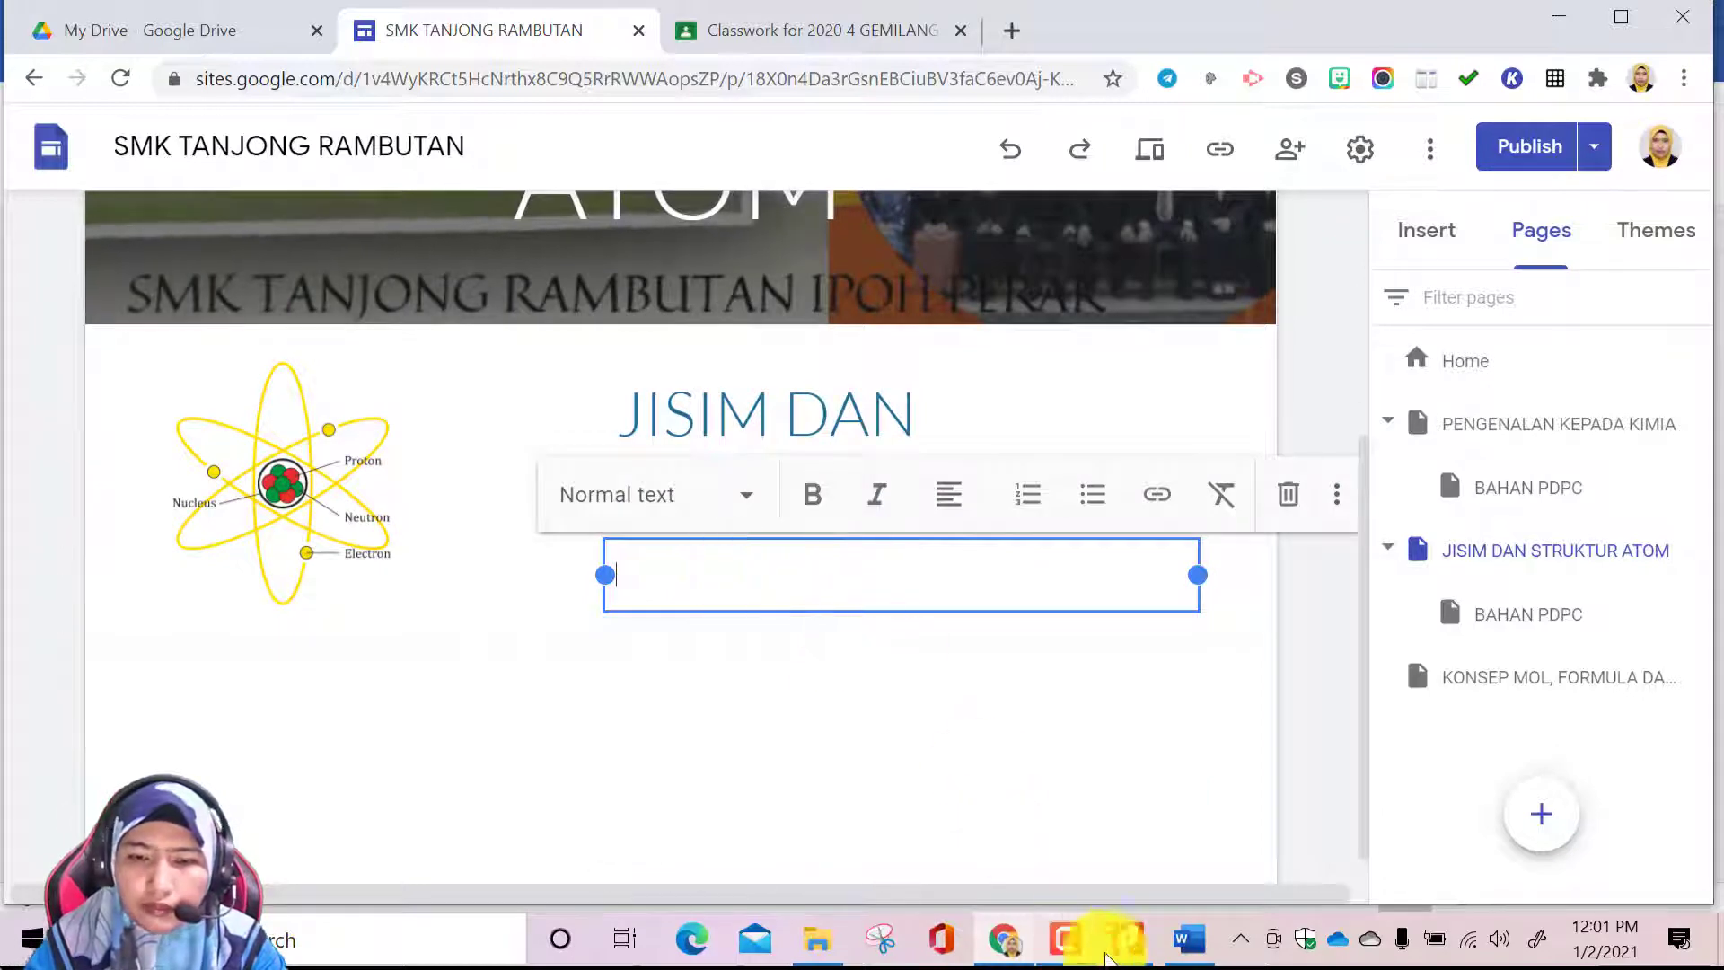
click(1195, 934)
drag(616, 604, 822, 665)
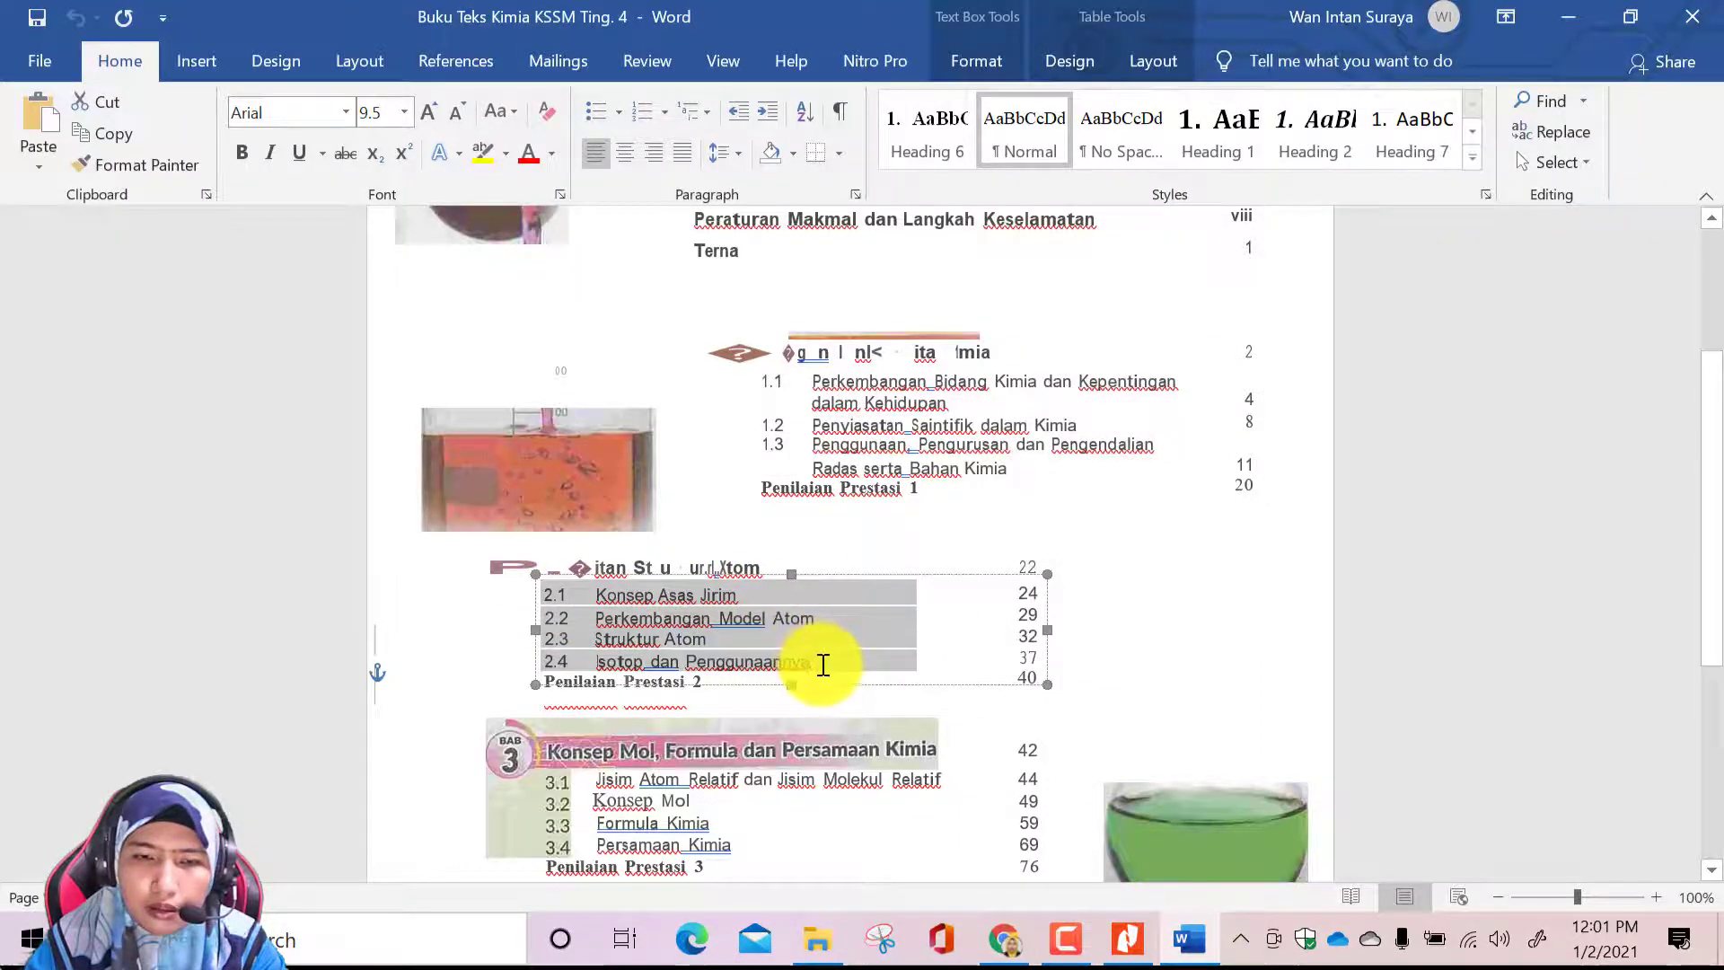
right_click(756, 600)
click(817, 207)
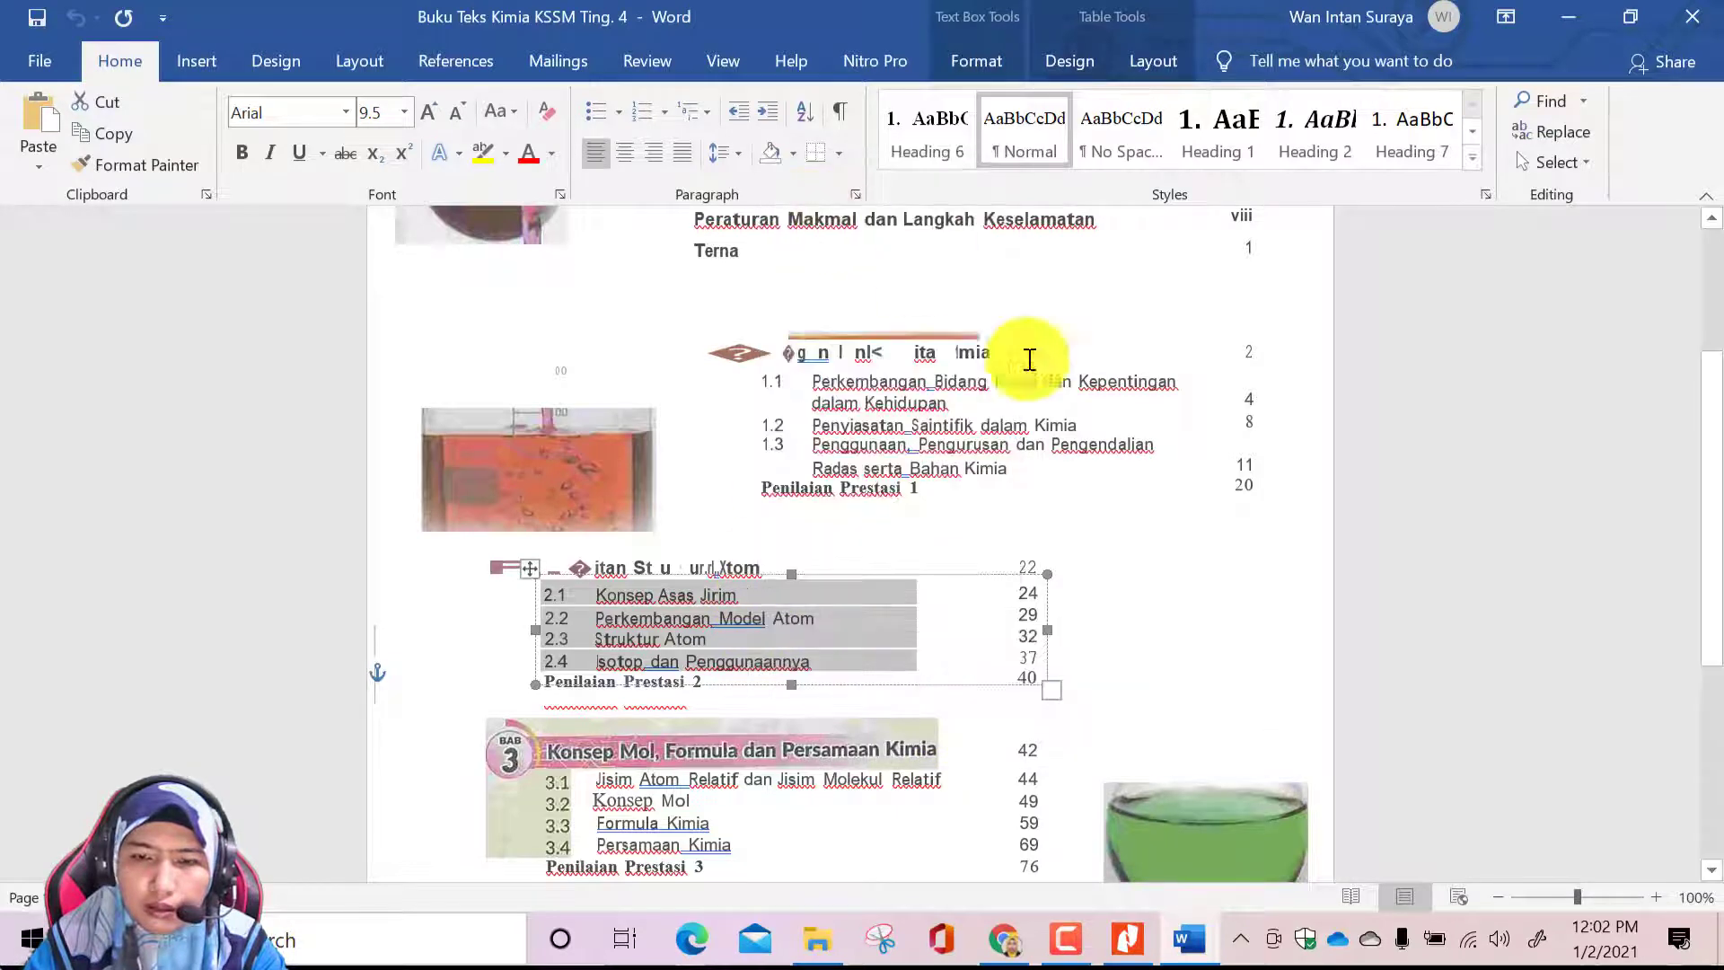
Return to the site, paste subtopics 2.1 to 2.4 under the heading and join each number with its title on one line
click(1127, 940)
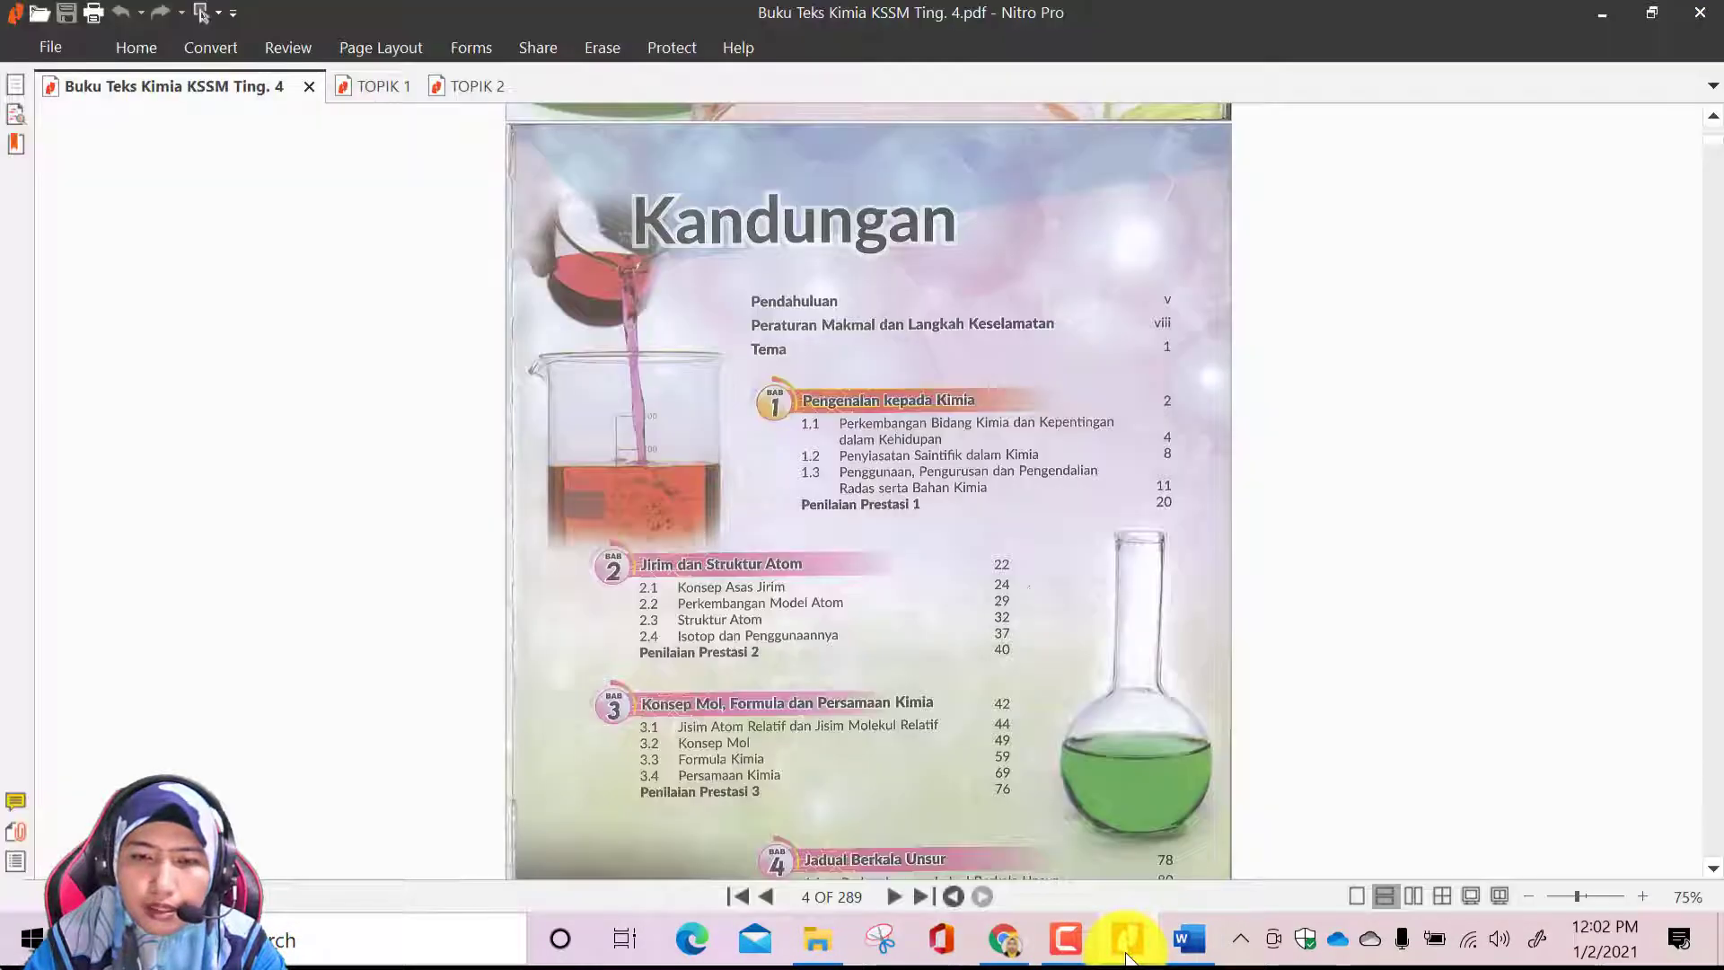
click(1006, 940)
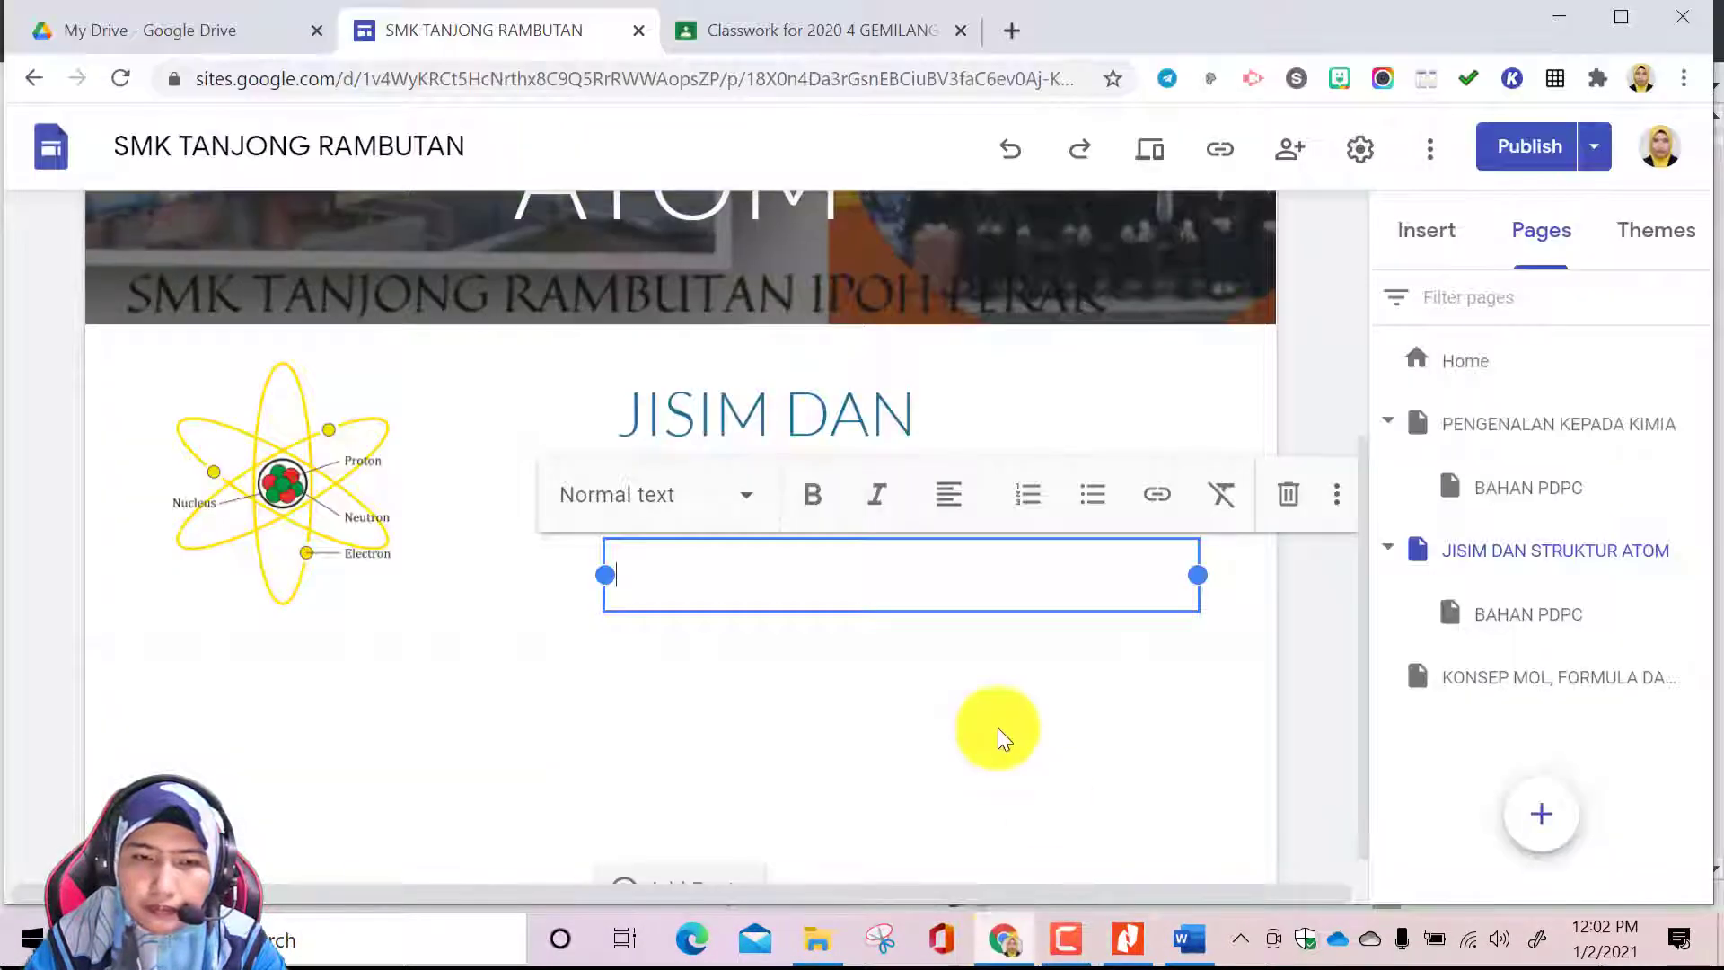
right_click(692, 571)
click(769, 355)
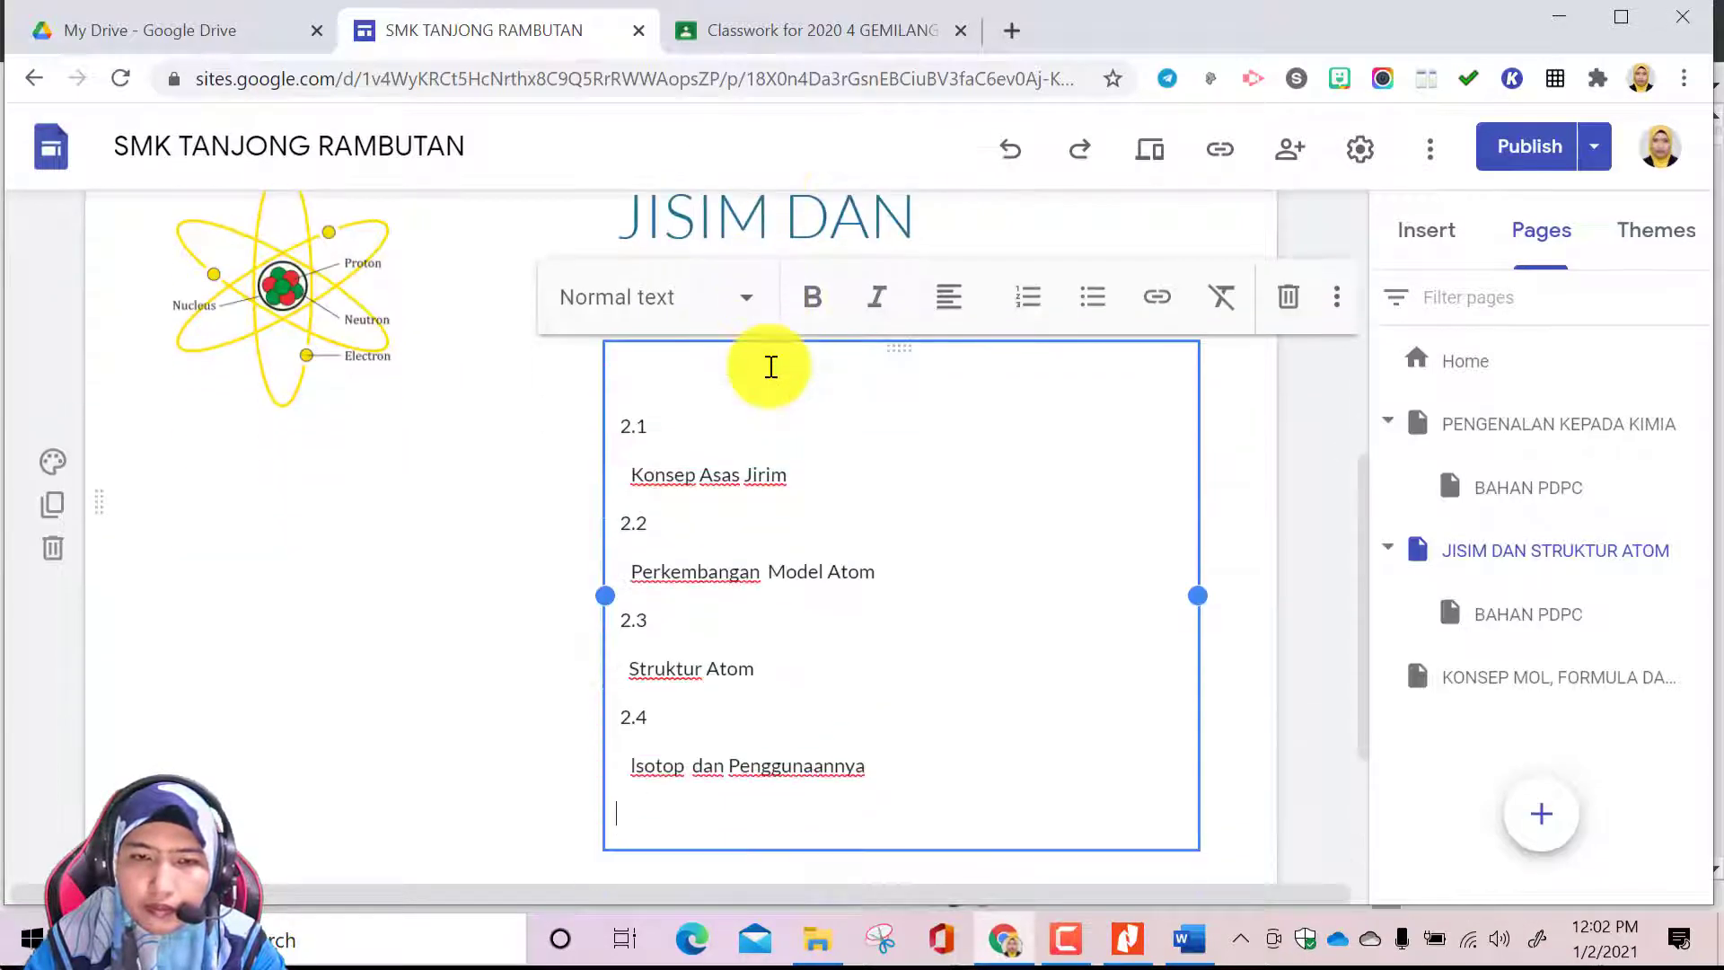
key(BackSpace)
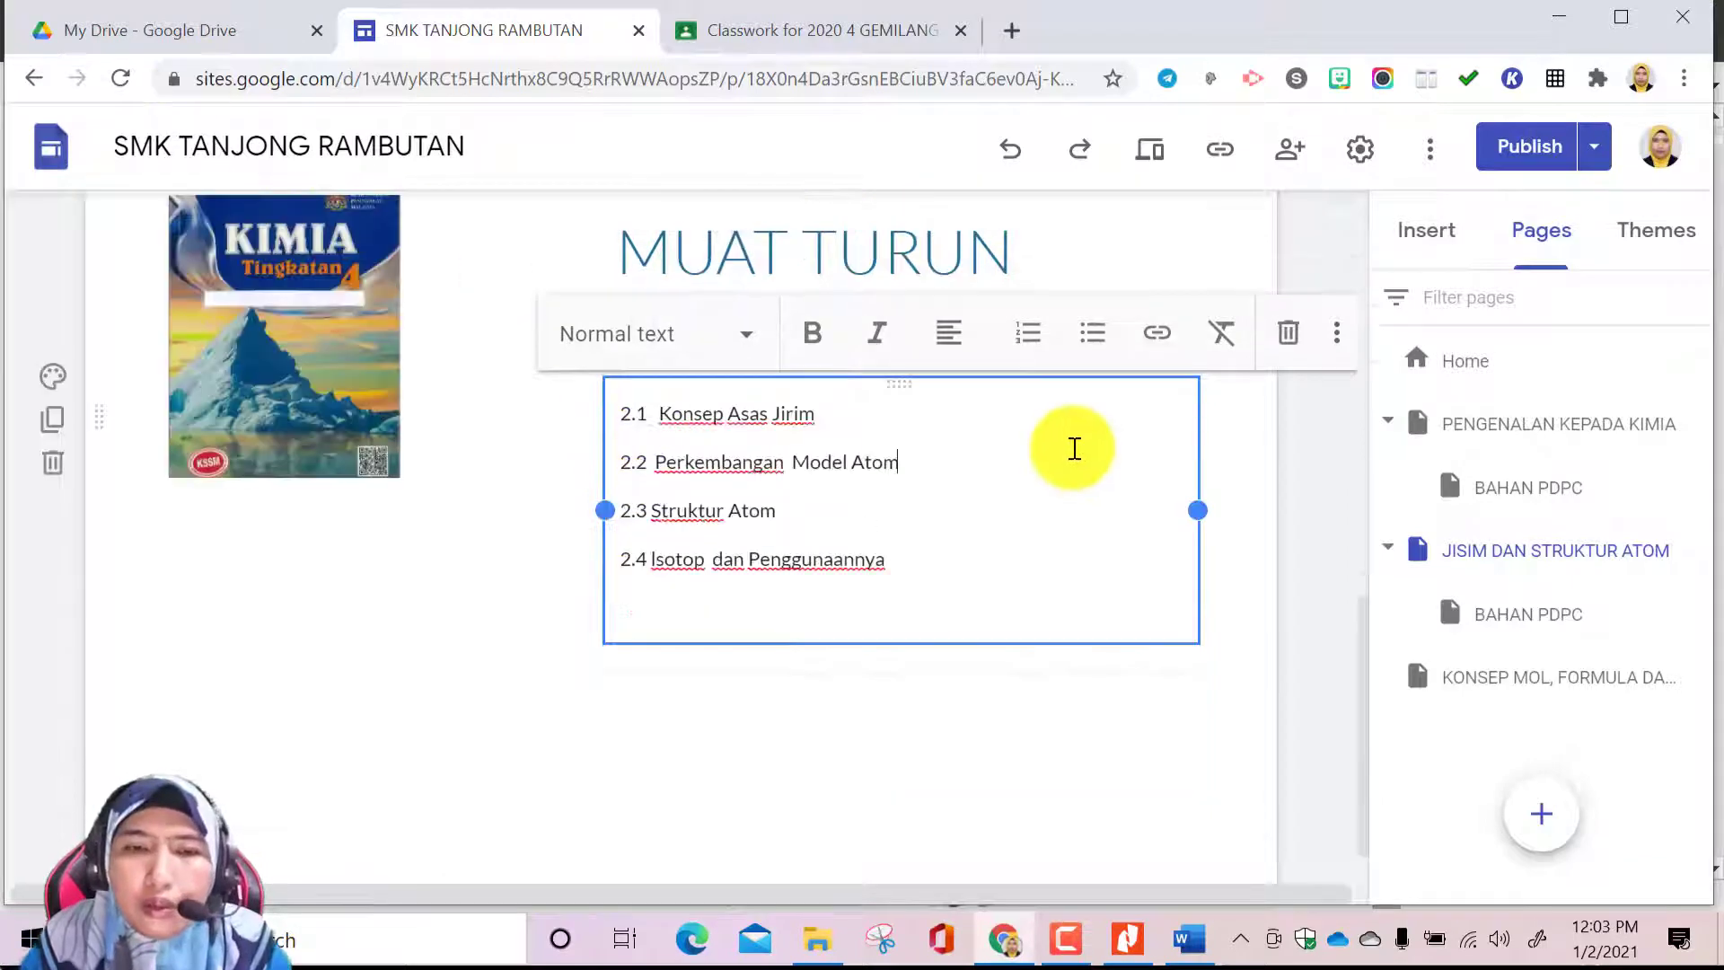
Check the layout of the subtopics and download heading on the PENGENALAN KEPADA KIMIA page, and return to JISIM DAN STRUKTUR ATOM
scroll(916, 415, up, 2)
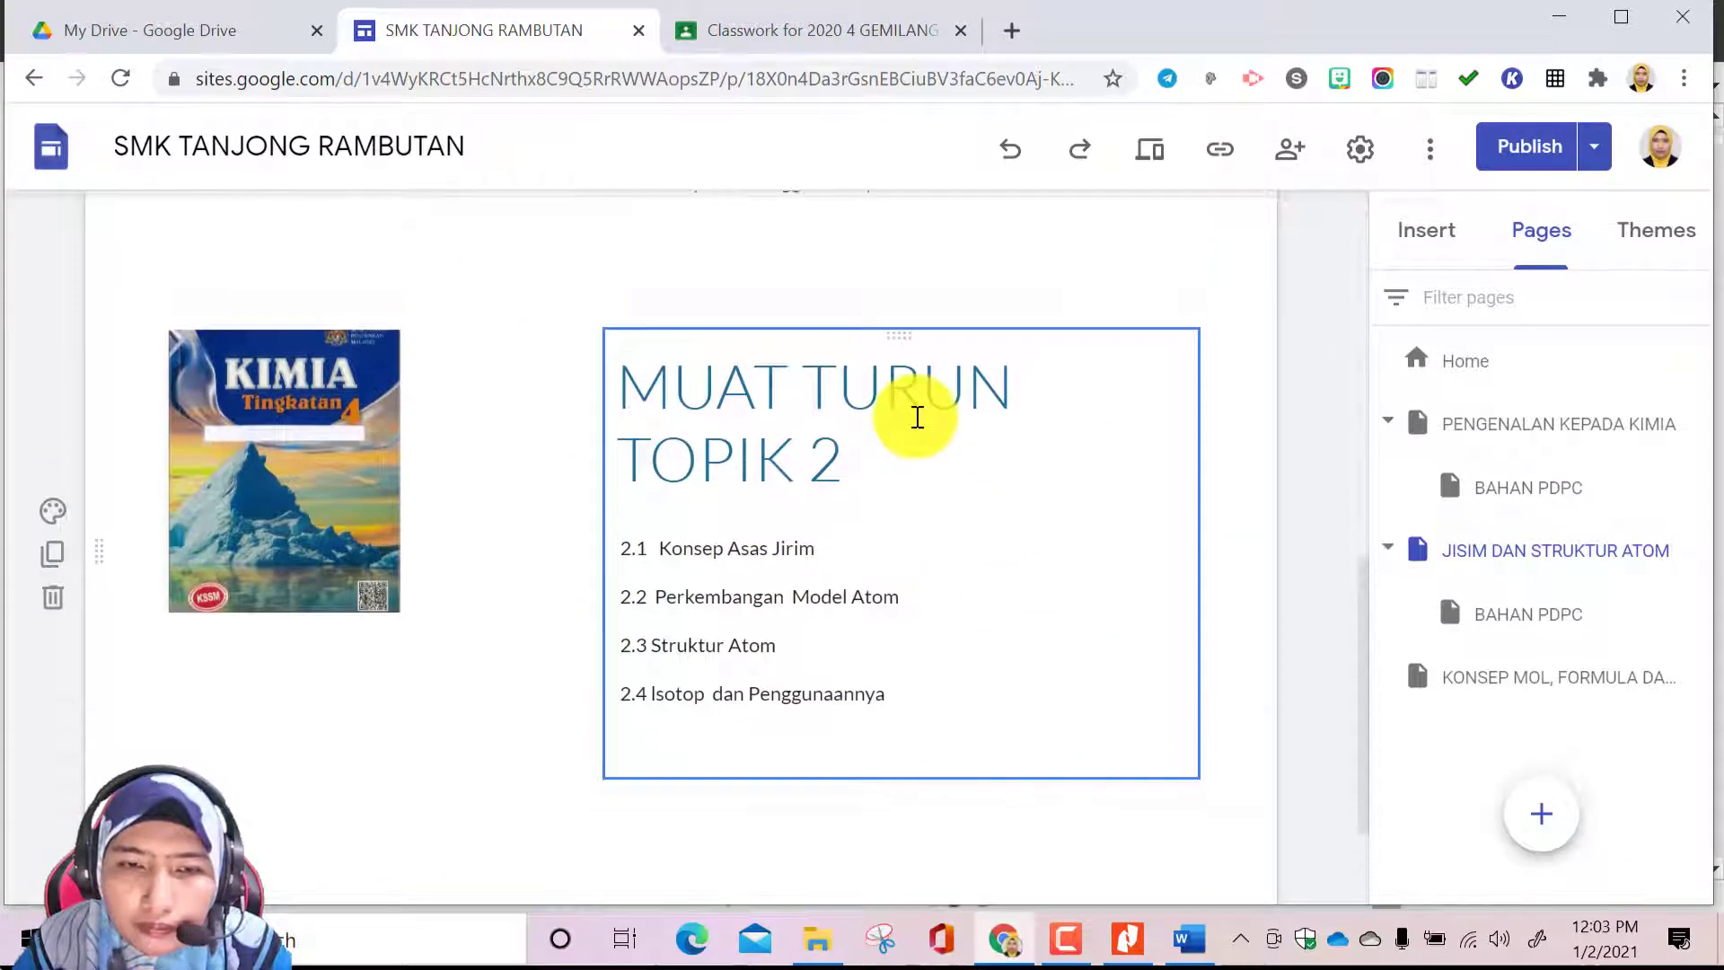
scroll(952, 577, up, 6)
click(1473, 423)
scroll(815, 691, down, 9)
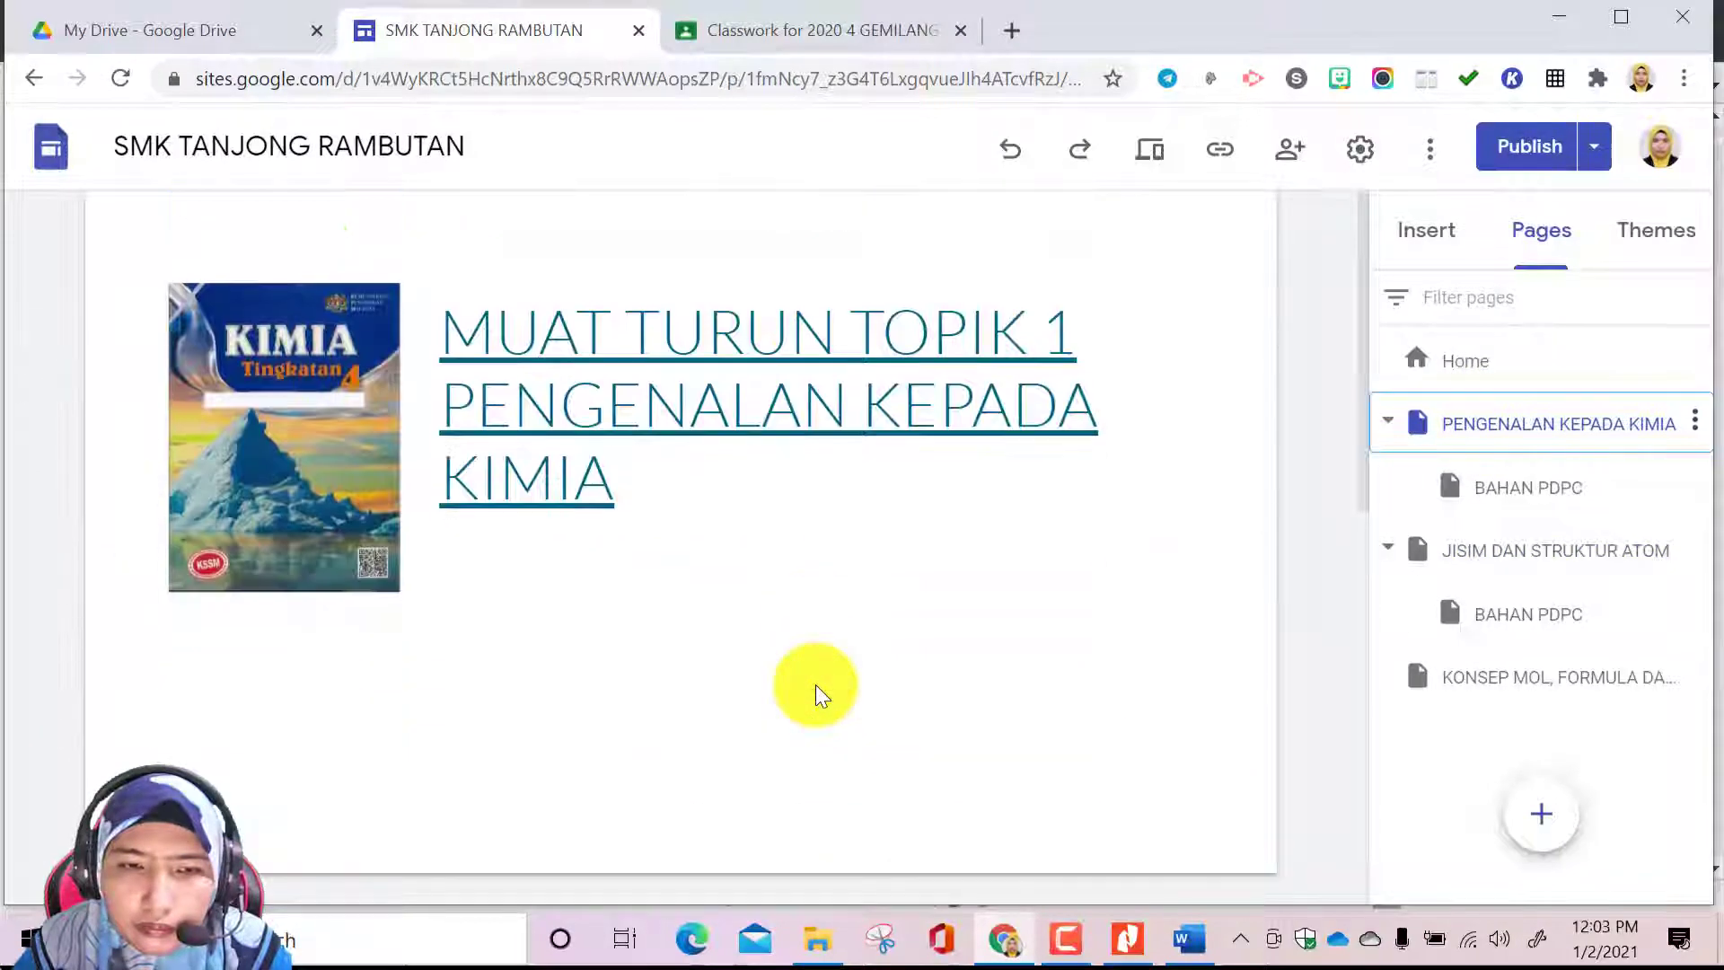
scroll(816, 691, up, 3)
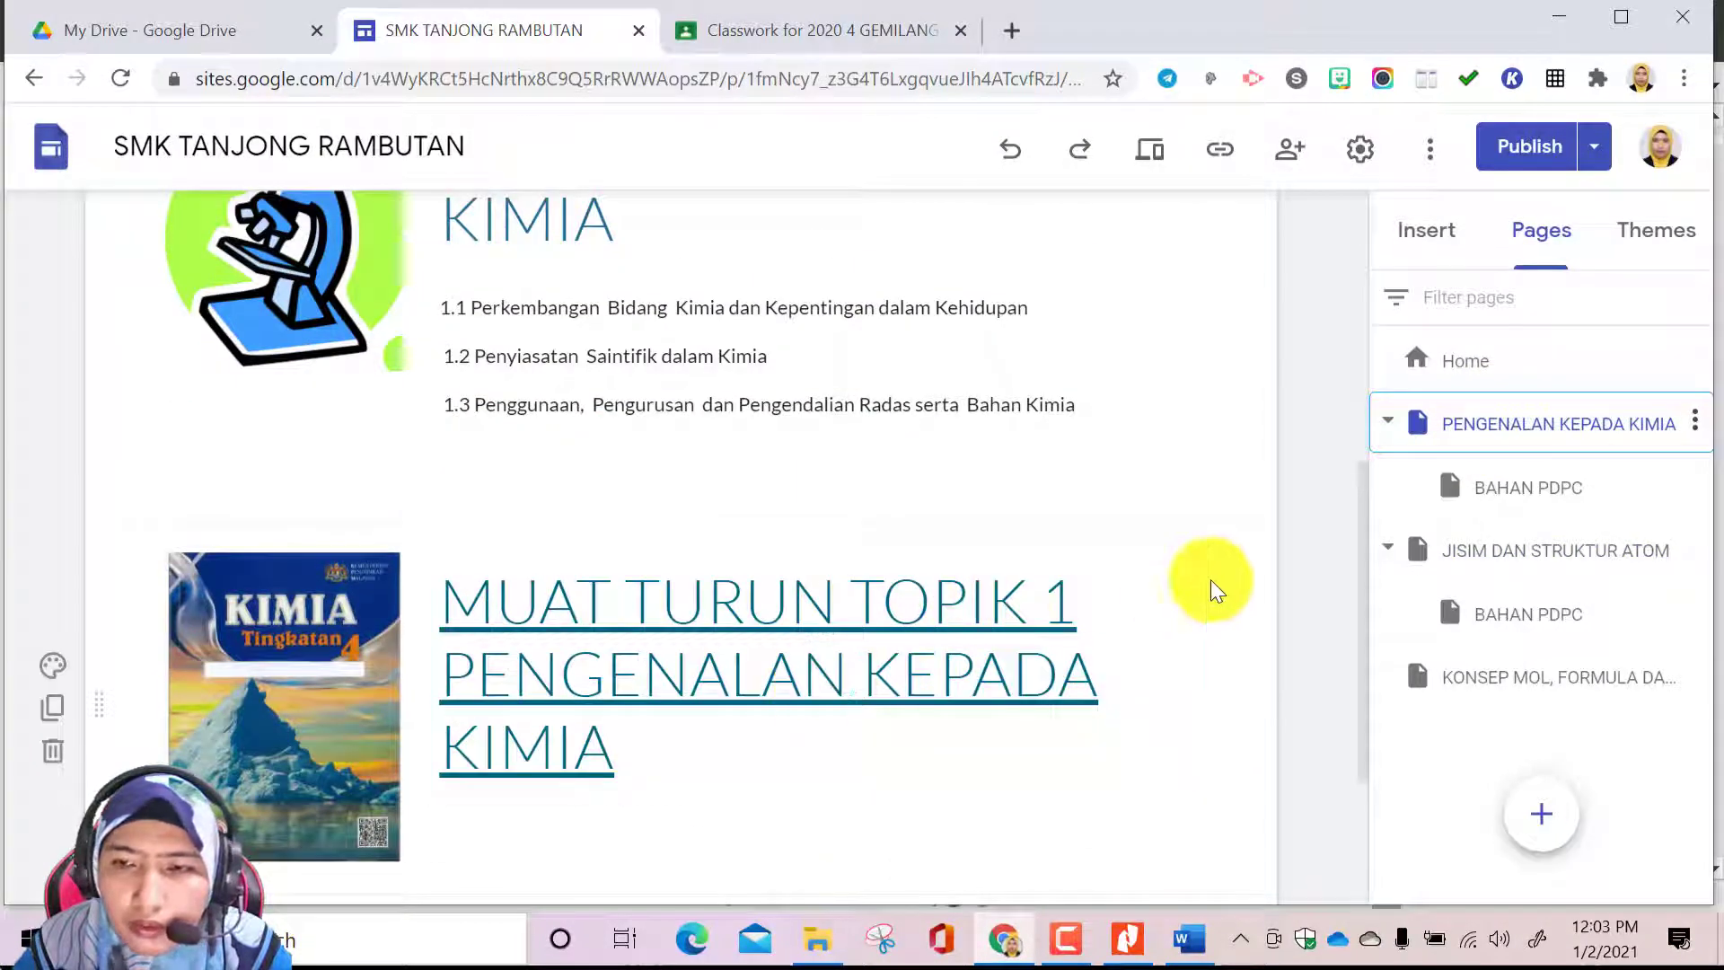
click(1499, 555)
Delete the subtopic list under MUAT TURUN TOPIK 2 and move that heading next to the textbook cover
scroll(745, 575, down, 10)
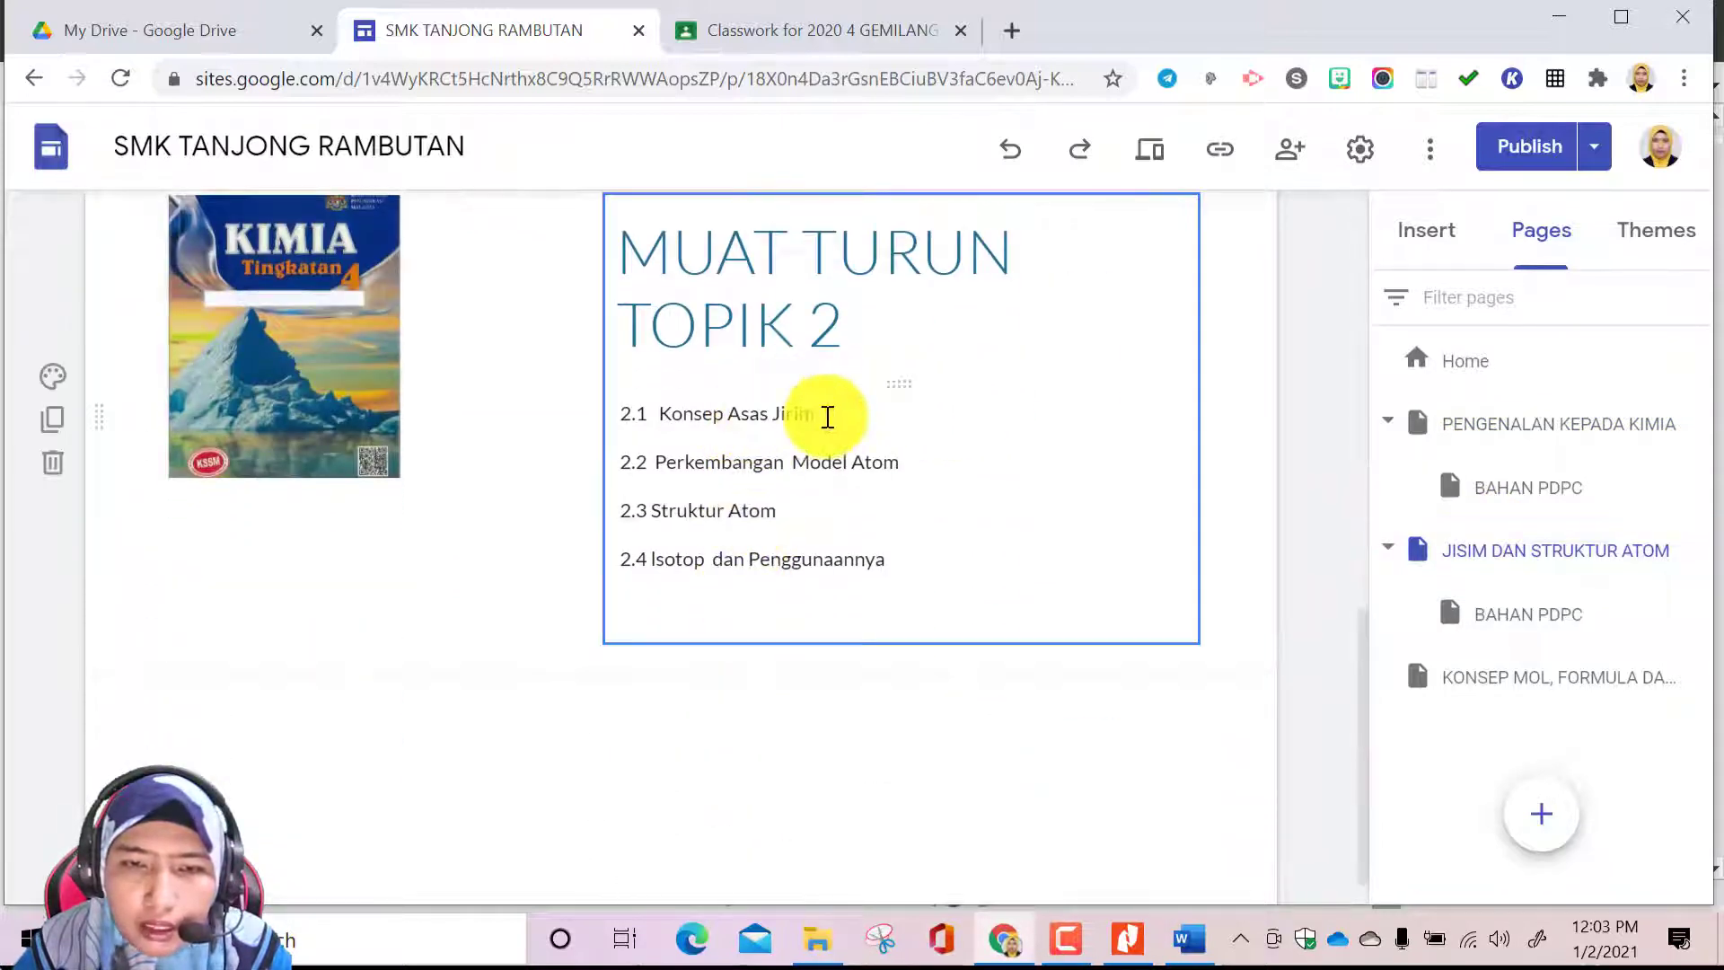
click(825, 416)
click(1289, 340)
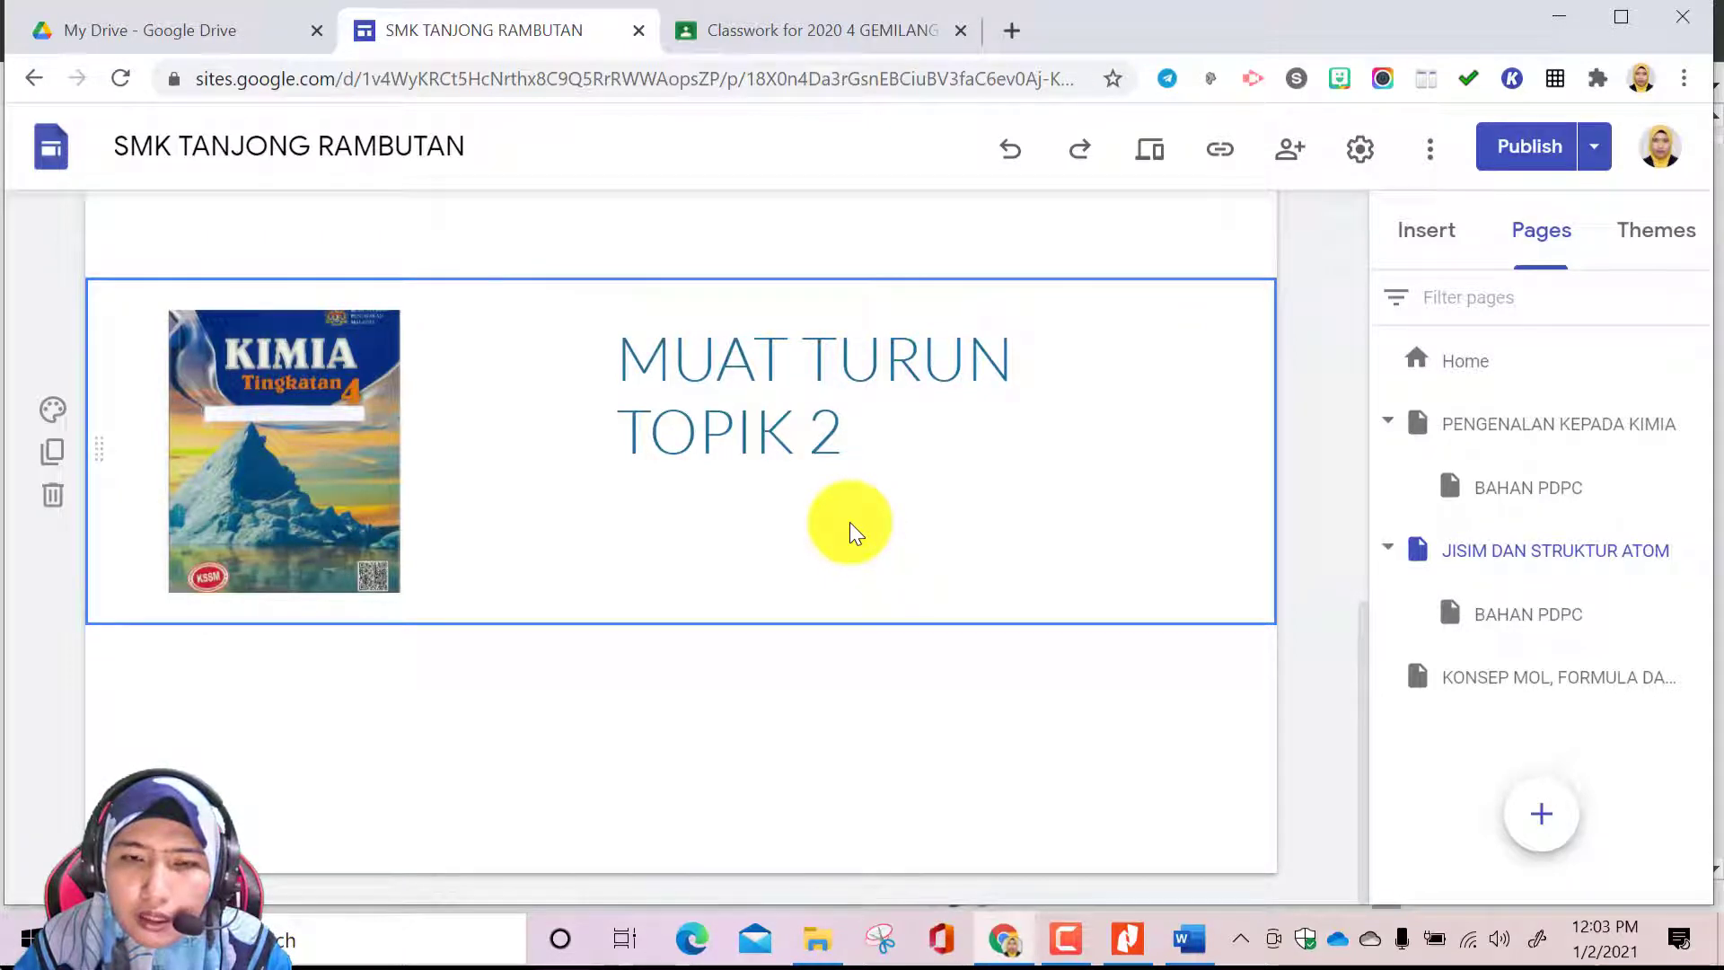
key(ctrl+z)
click(620, 625)
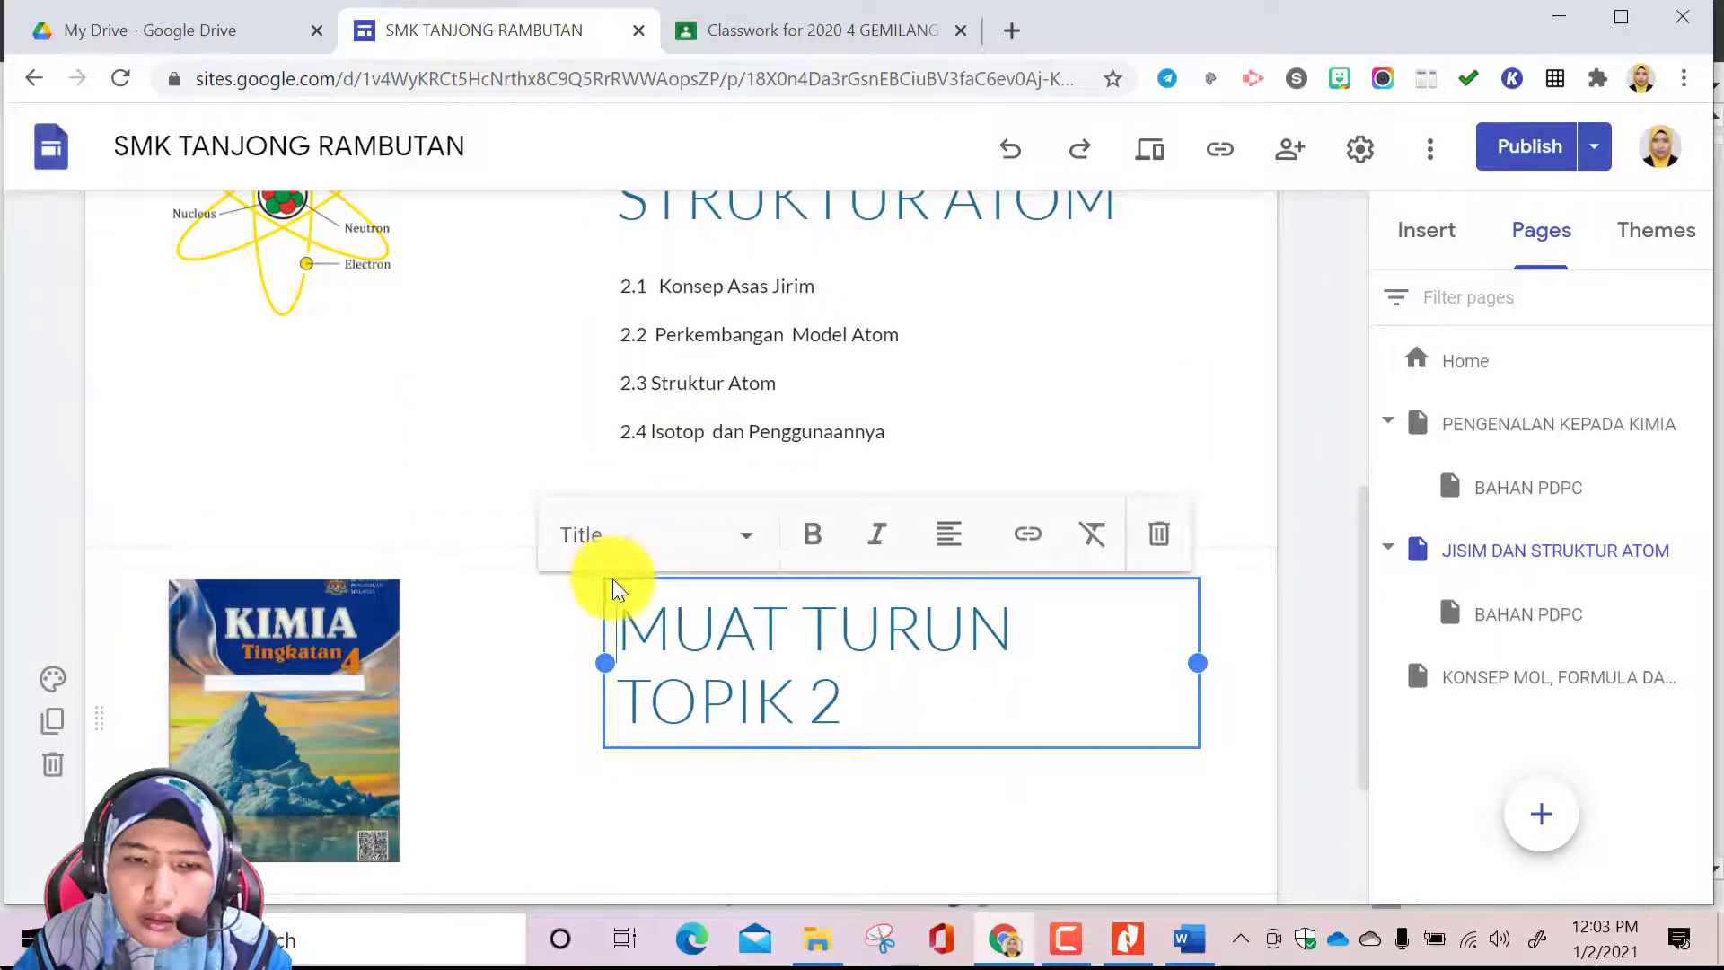
drag(583, 599, 539, 600)
Try to move the JISIM DAN STRUKTUR ATOM heading next to the atom diagram, and undo the move
scroll(800, 626, up, 2)
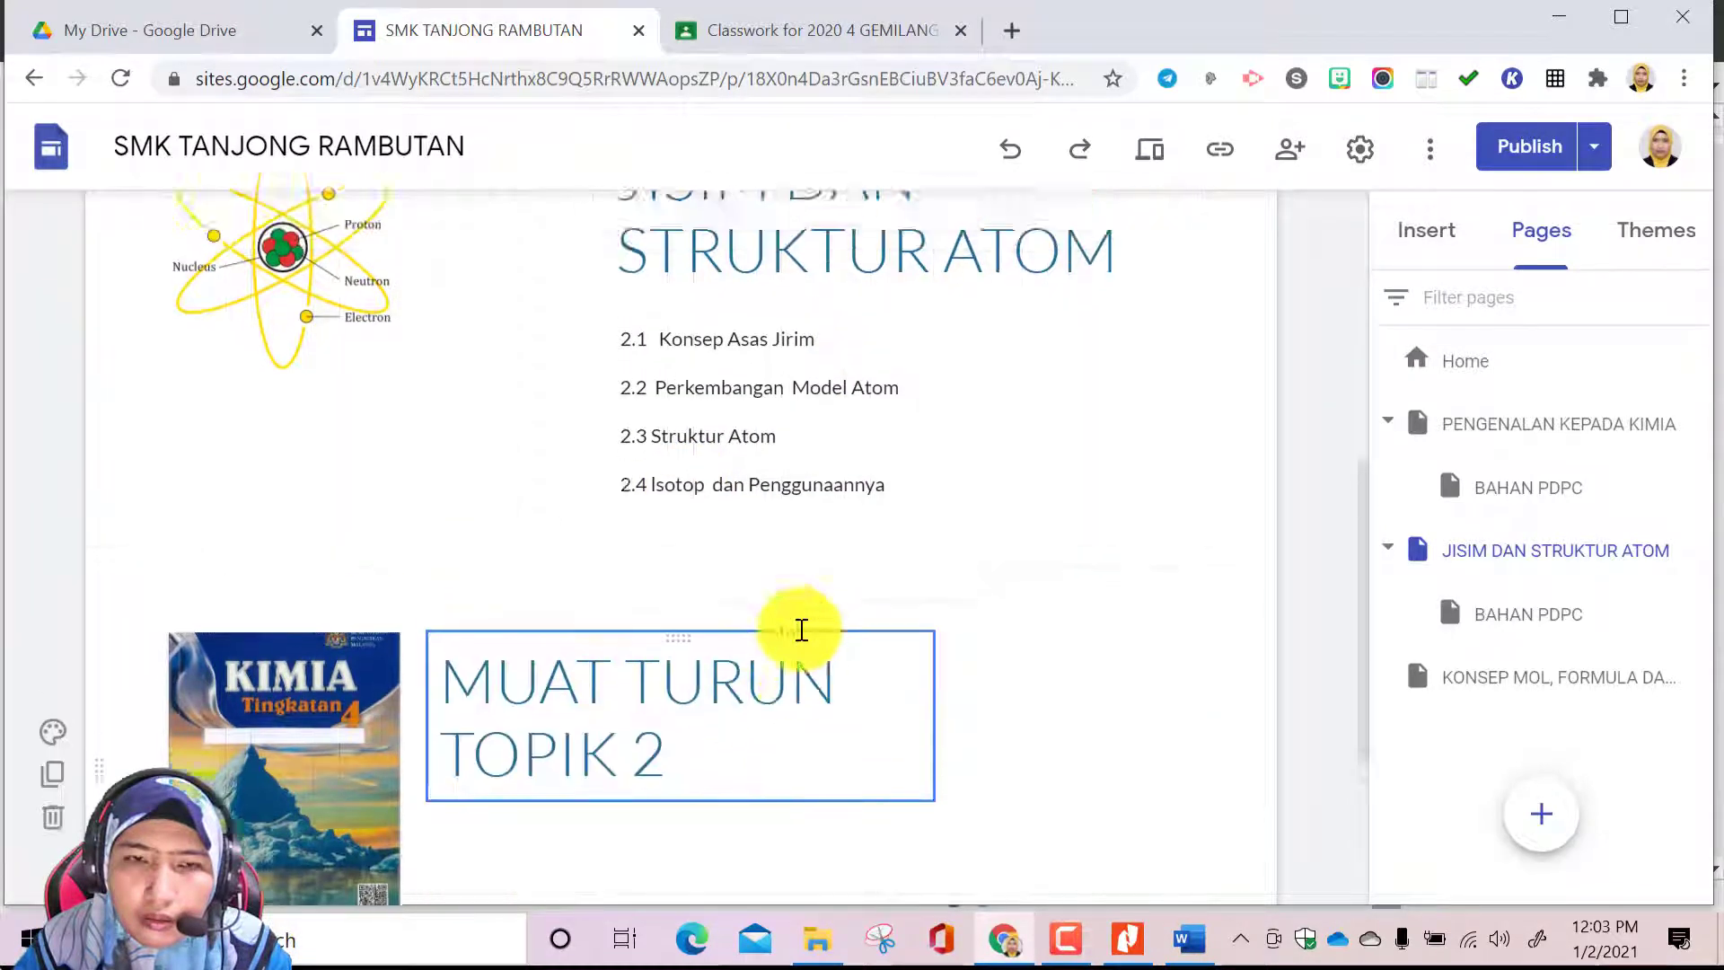
click(748, 303)
scroll(746, 347, up, 3)
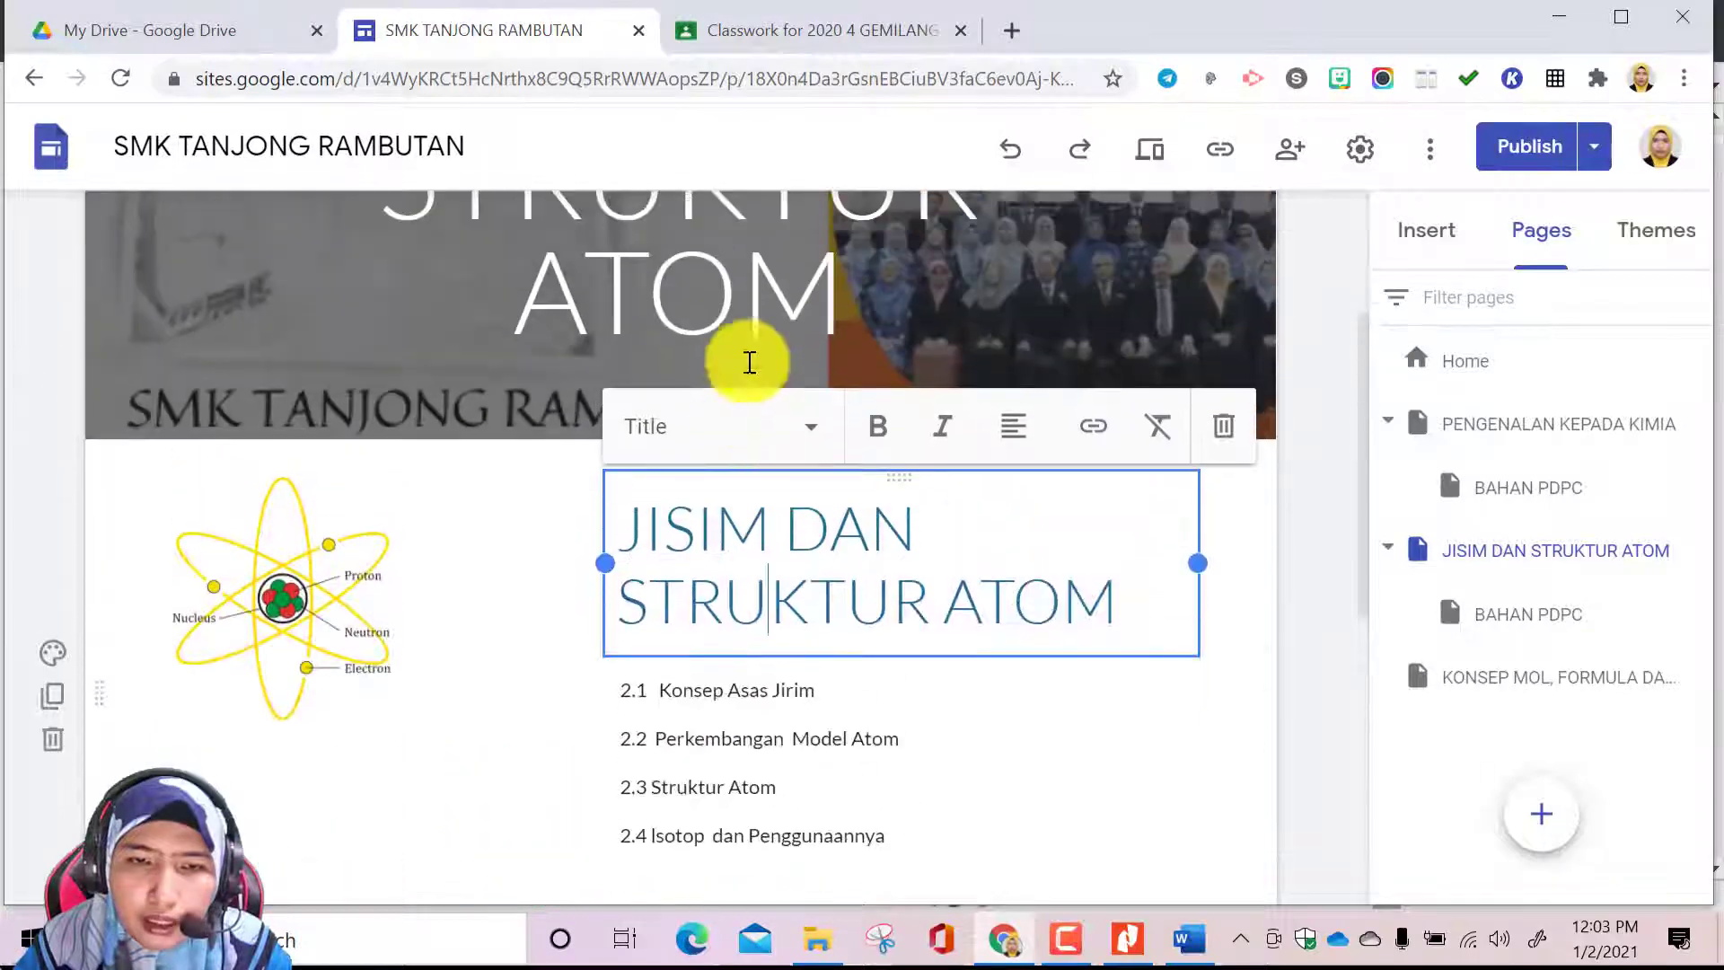
drag(724, 481, 557, 503)
scroll(788, 585, down, 3)
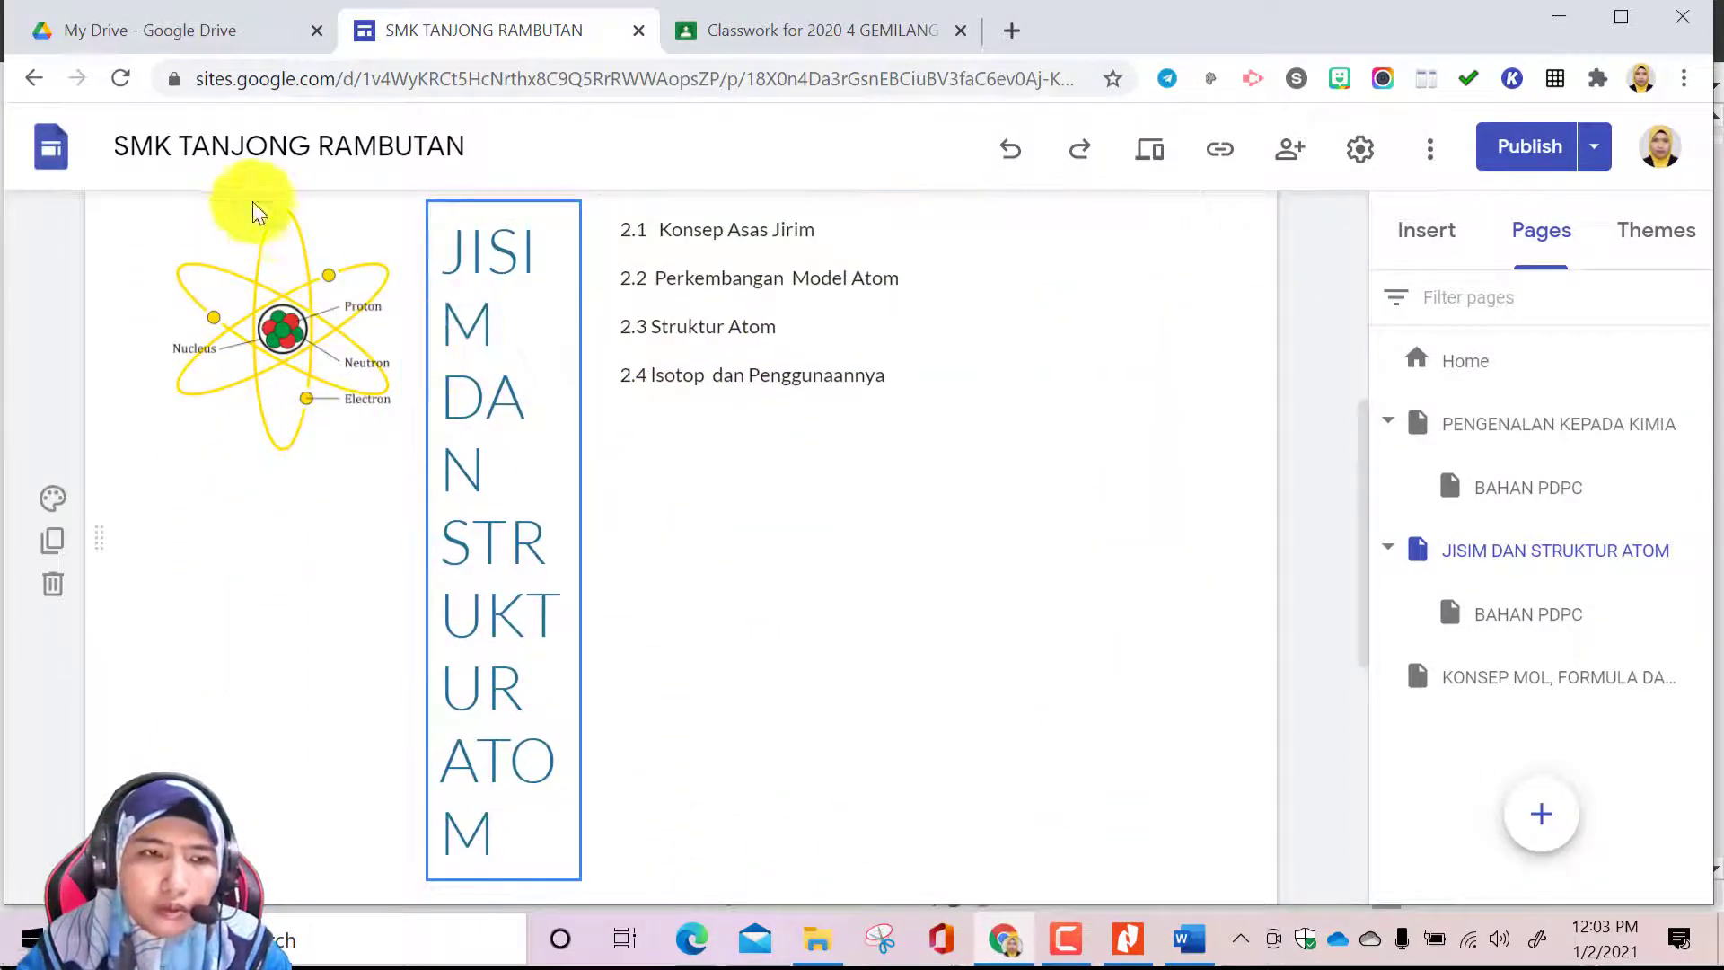
click(1003, 171)
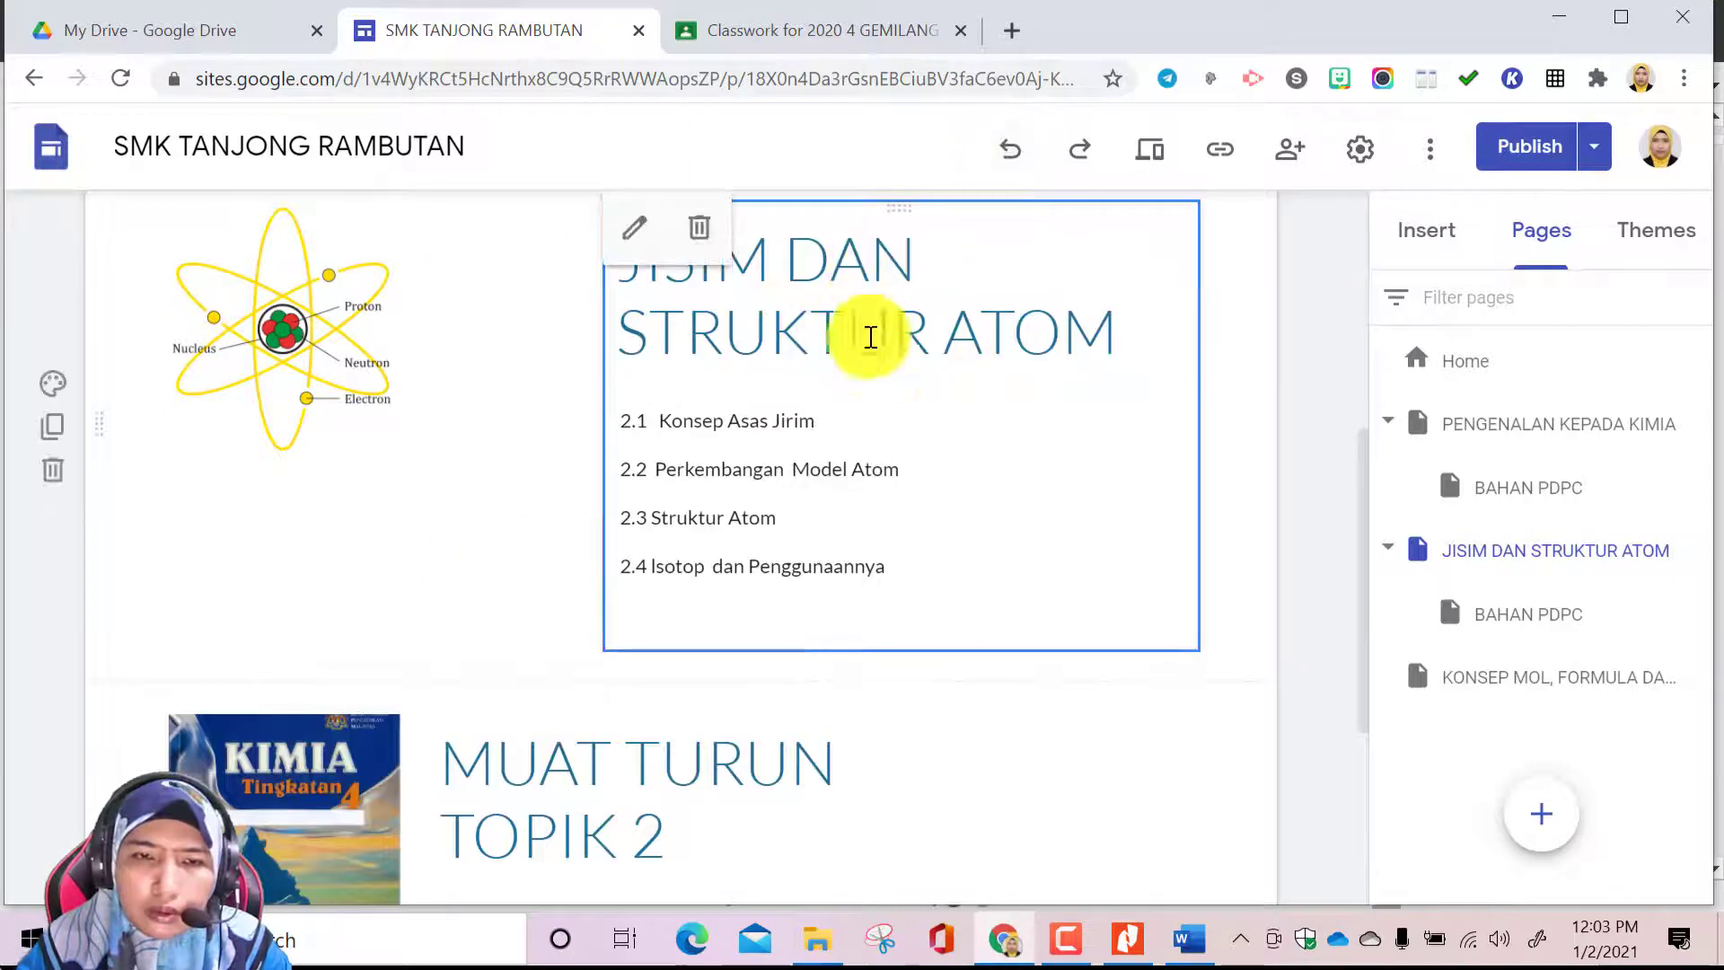
Place the JISIM DAN STRUKTUR ATOM heading between the atom diagram and the subtopic list, and widen its text box
click(887, 417)
click(916, 277)
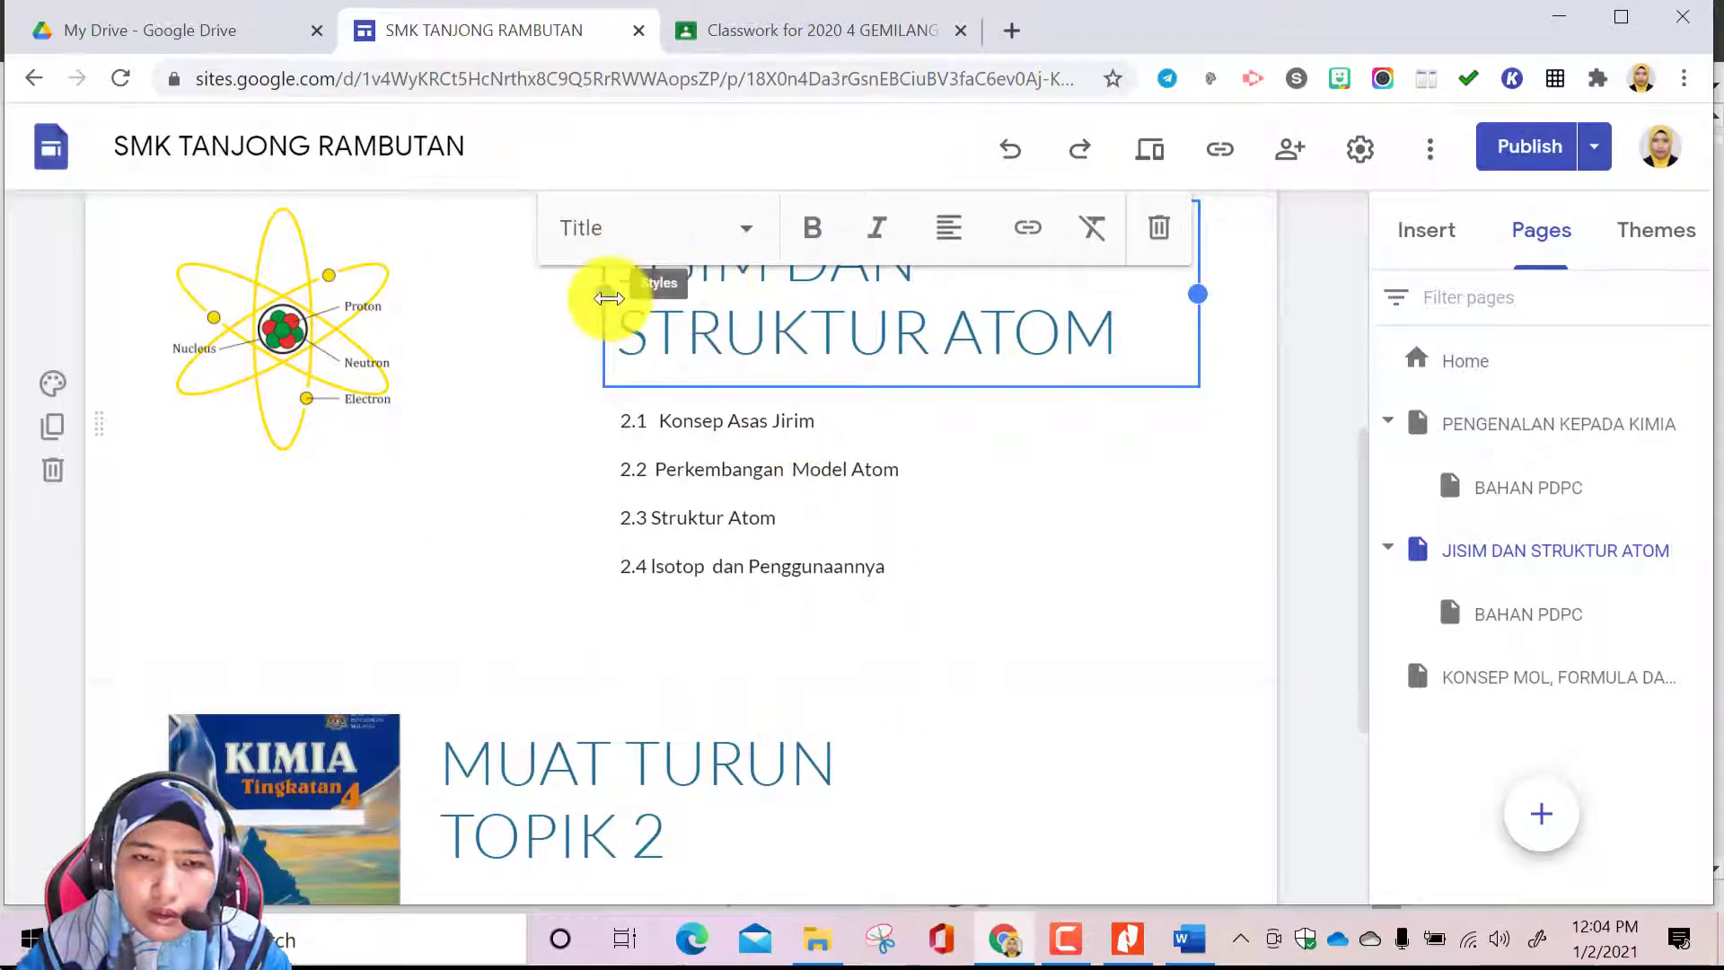
scroll(1077, 434, up, 5)
drag(1069, 608, 472, 628)
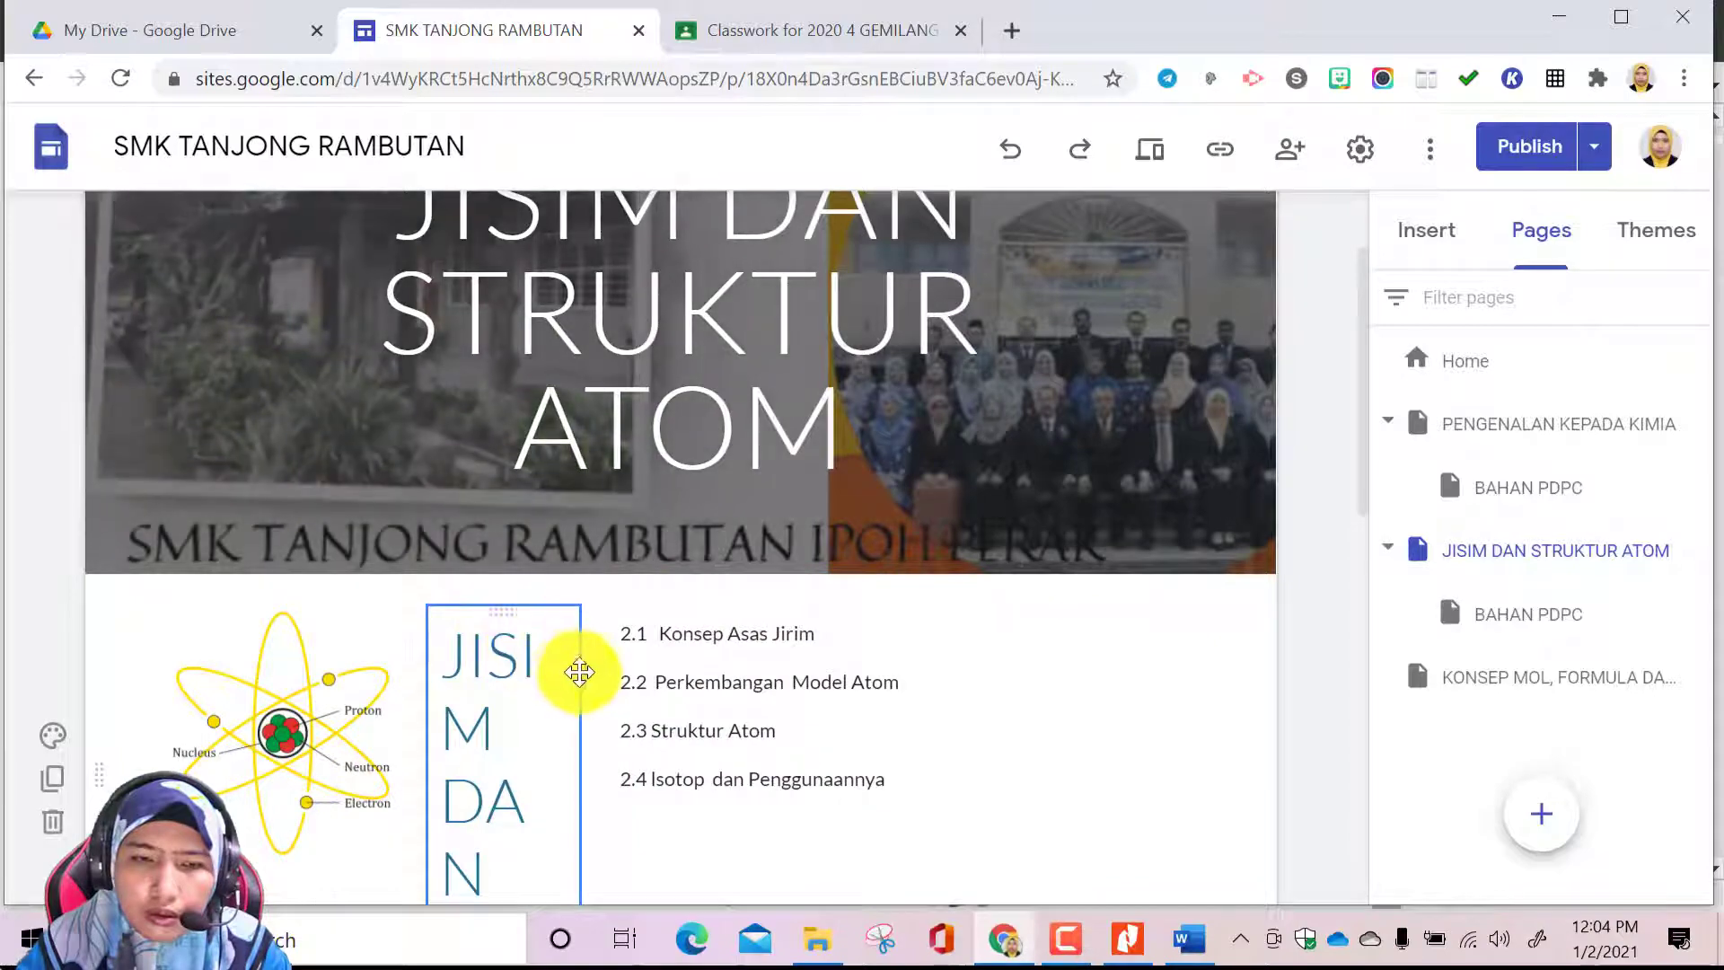
scroll(590, 814, down, 5)
drag(581, 417, 743, 365)
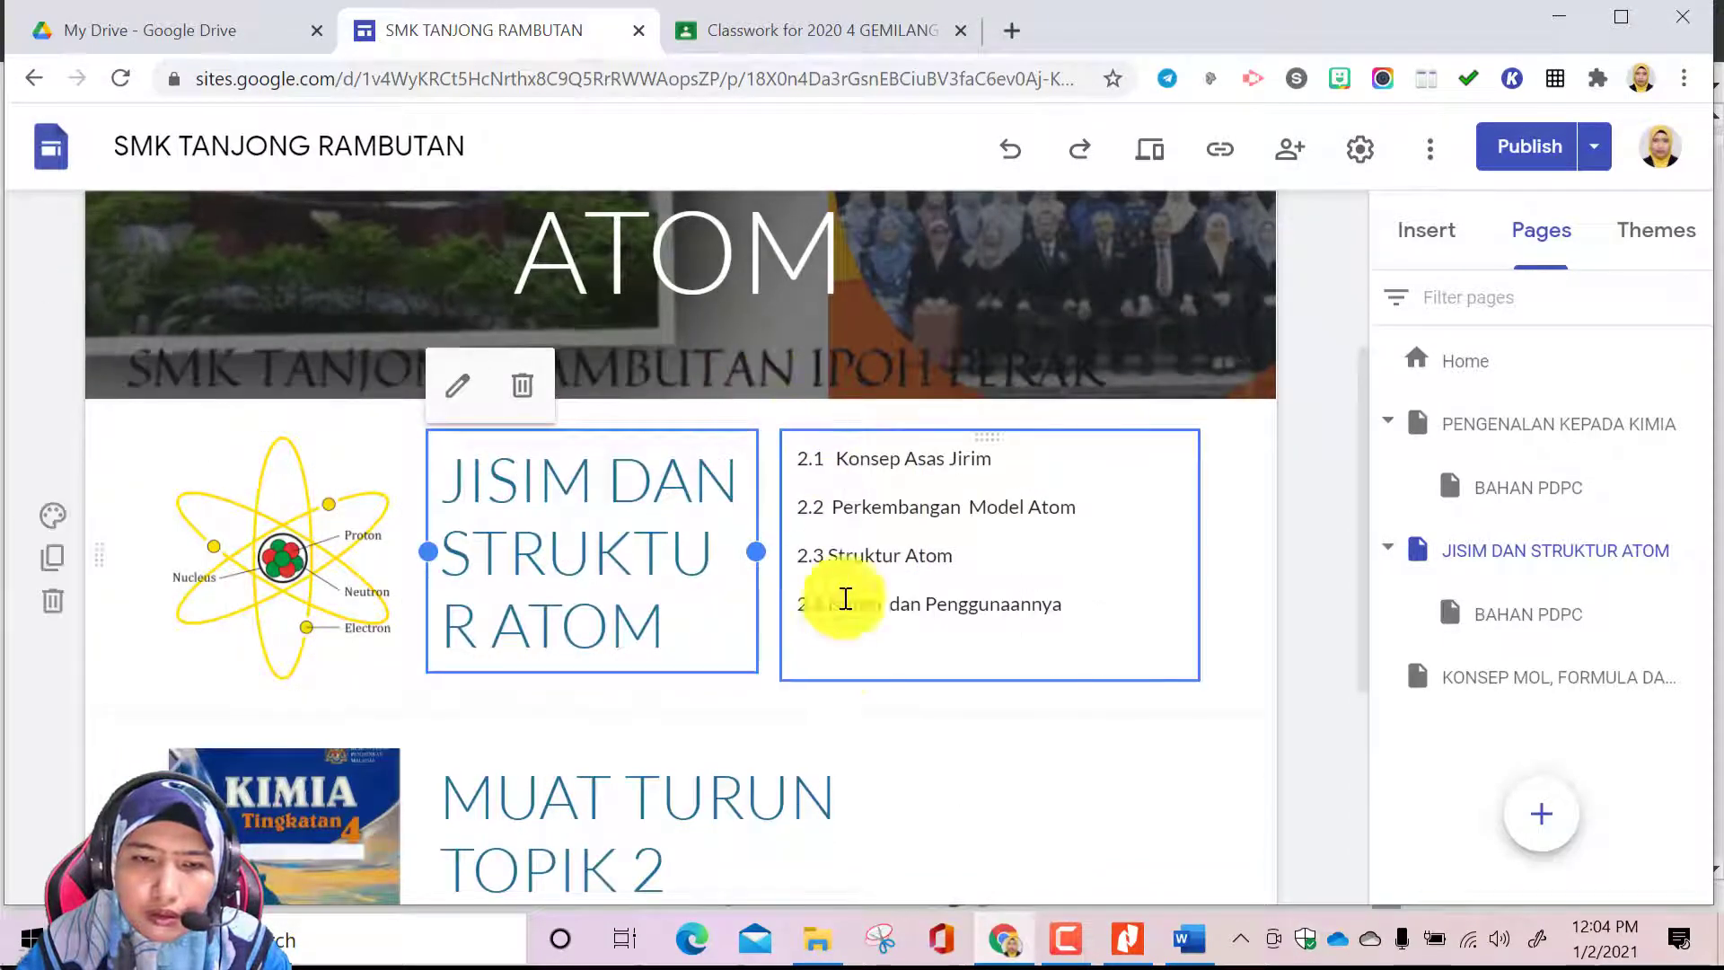
Widen the JISIM DAN STRUKTUR ATOM heading box further so the word STRUKTUR fits on one line
scroll(876, 669, down, 3)
scroll(887, 690, down, 1)
scroll(993, 601, up, 3)
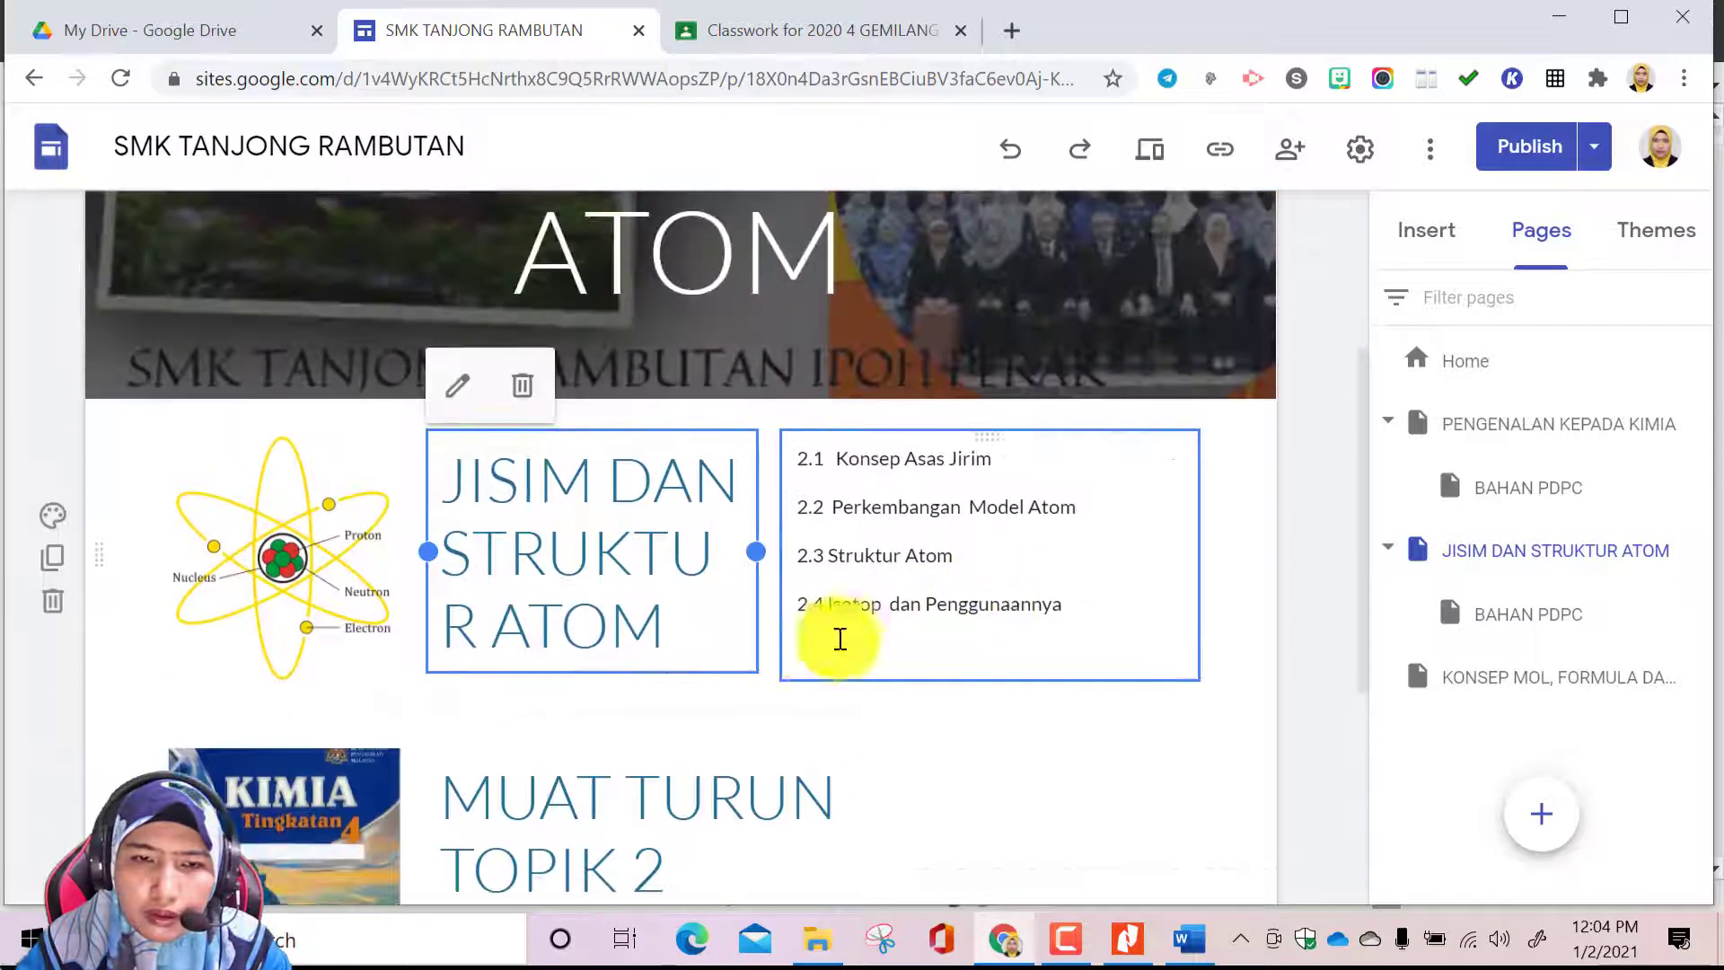
click(1047, 719)
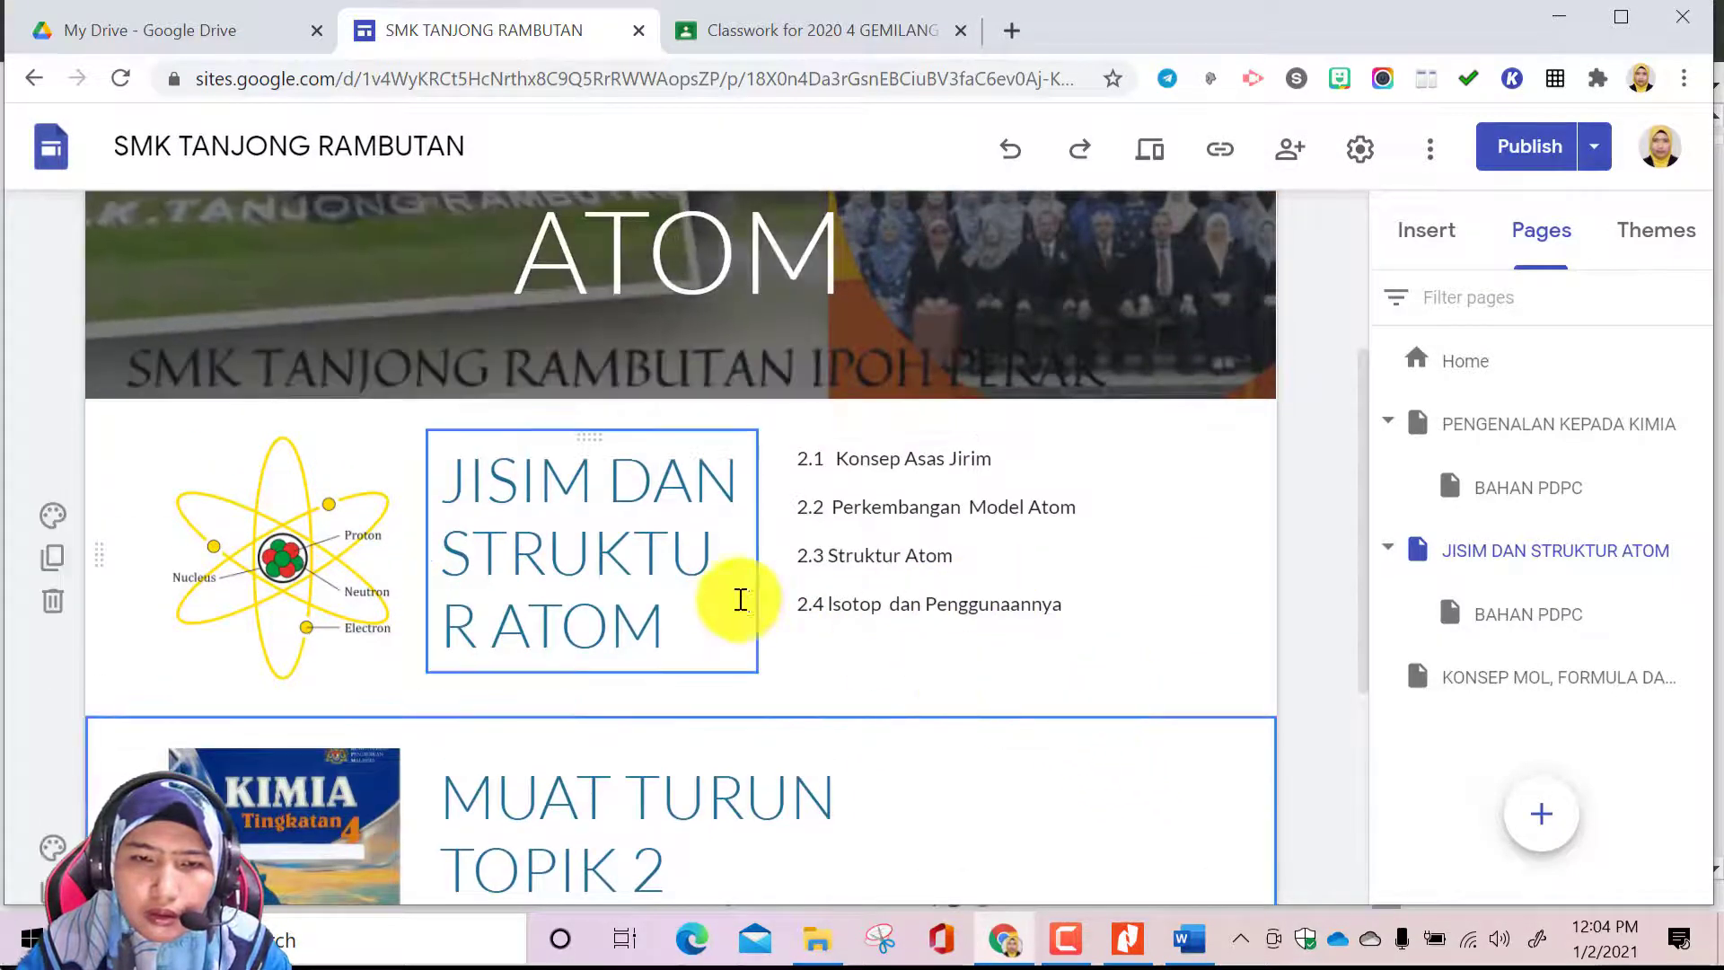
click(685, 562)
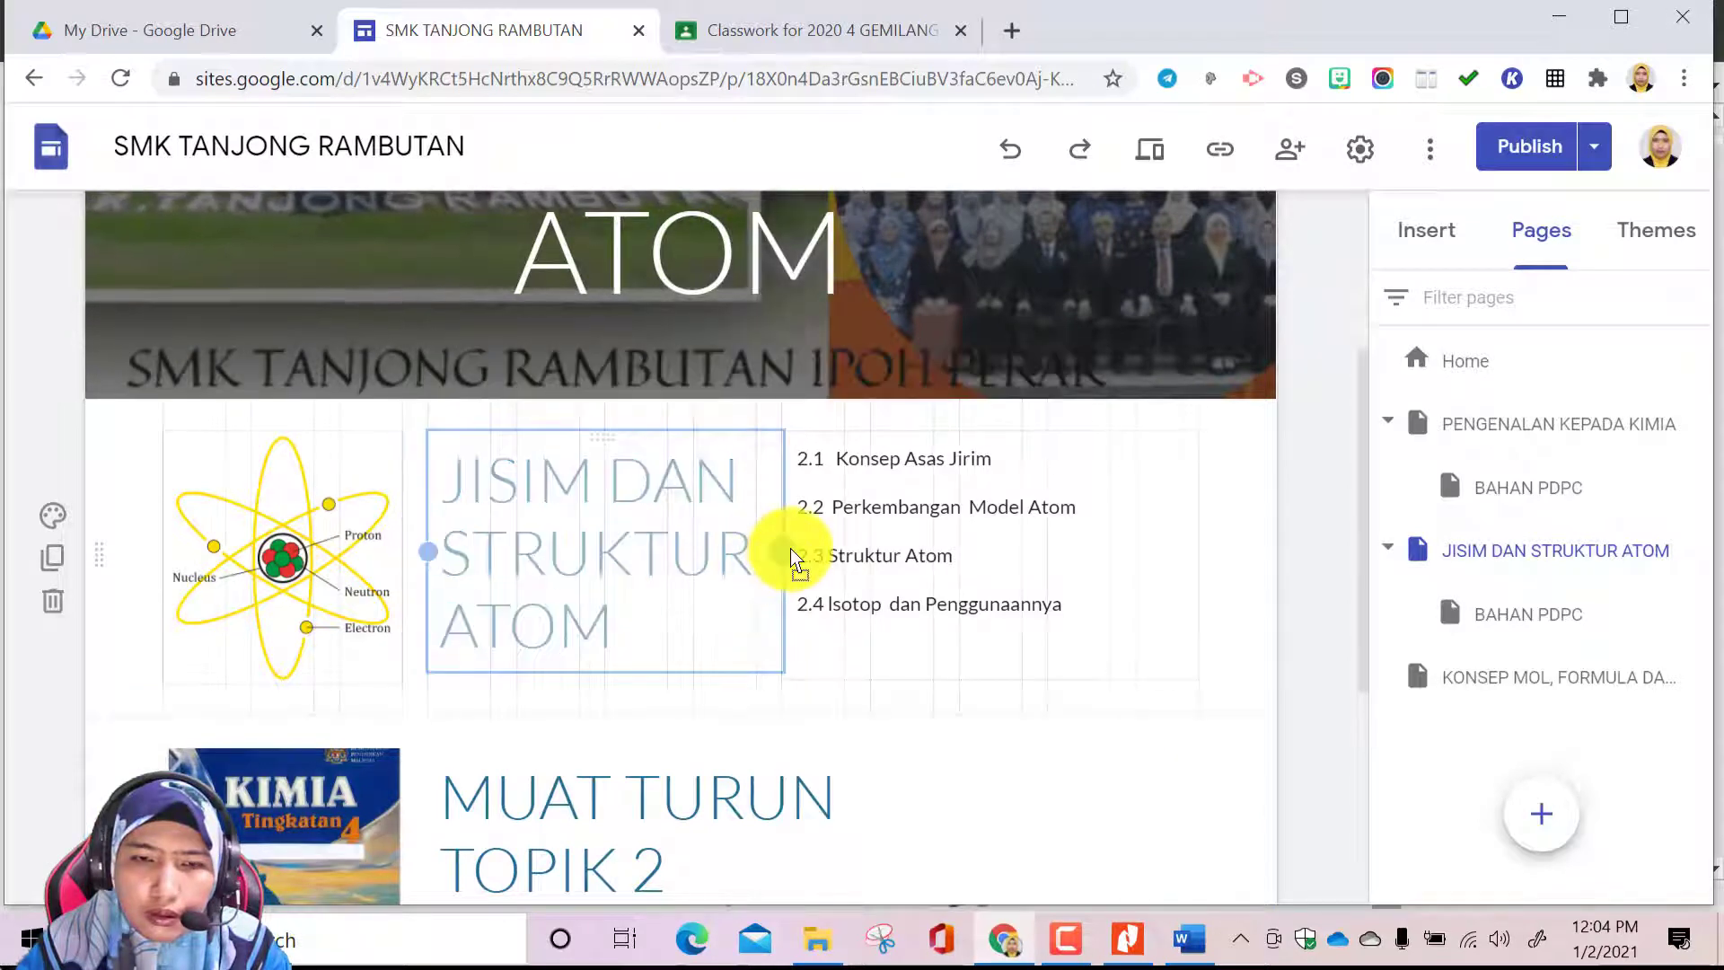
drag(765, 559, 848, 557)
click(925, 687)
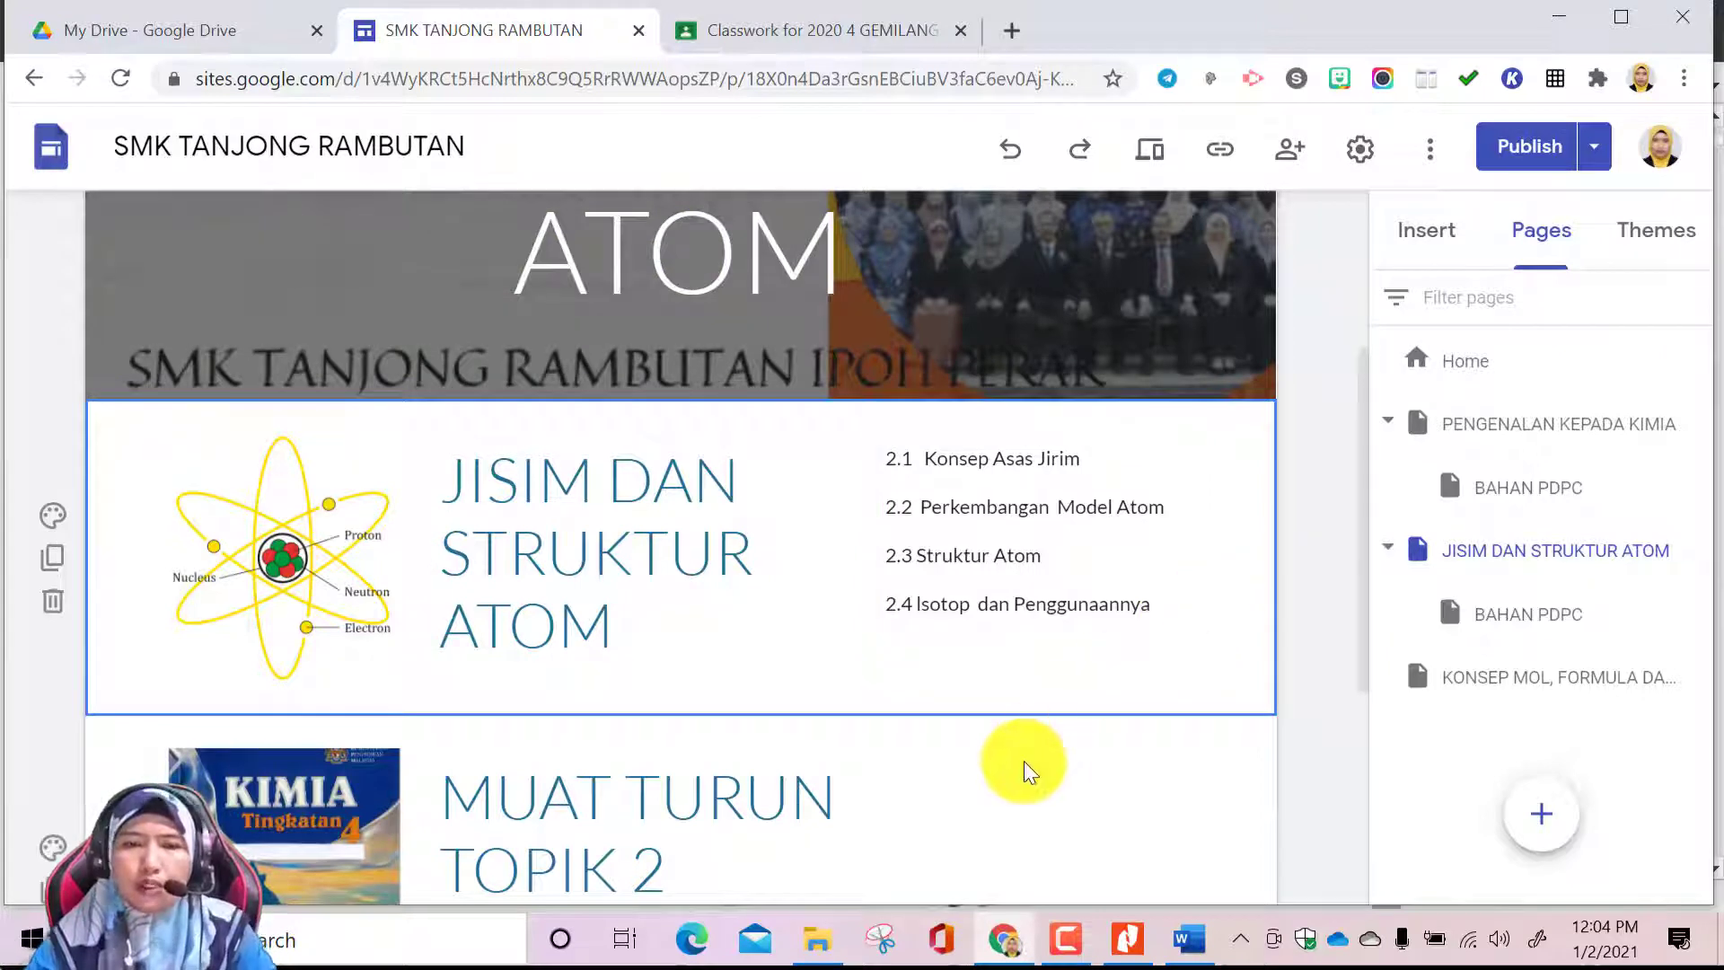
Narrow the MUAT TURUN TOPIK 2 heading box so its text wraps onto three lines beside the textbook cover
scroll(1023, 765, down, 1)
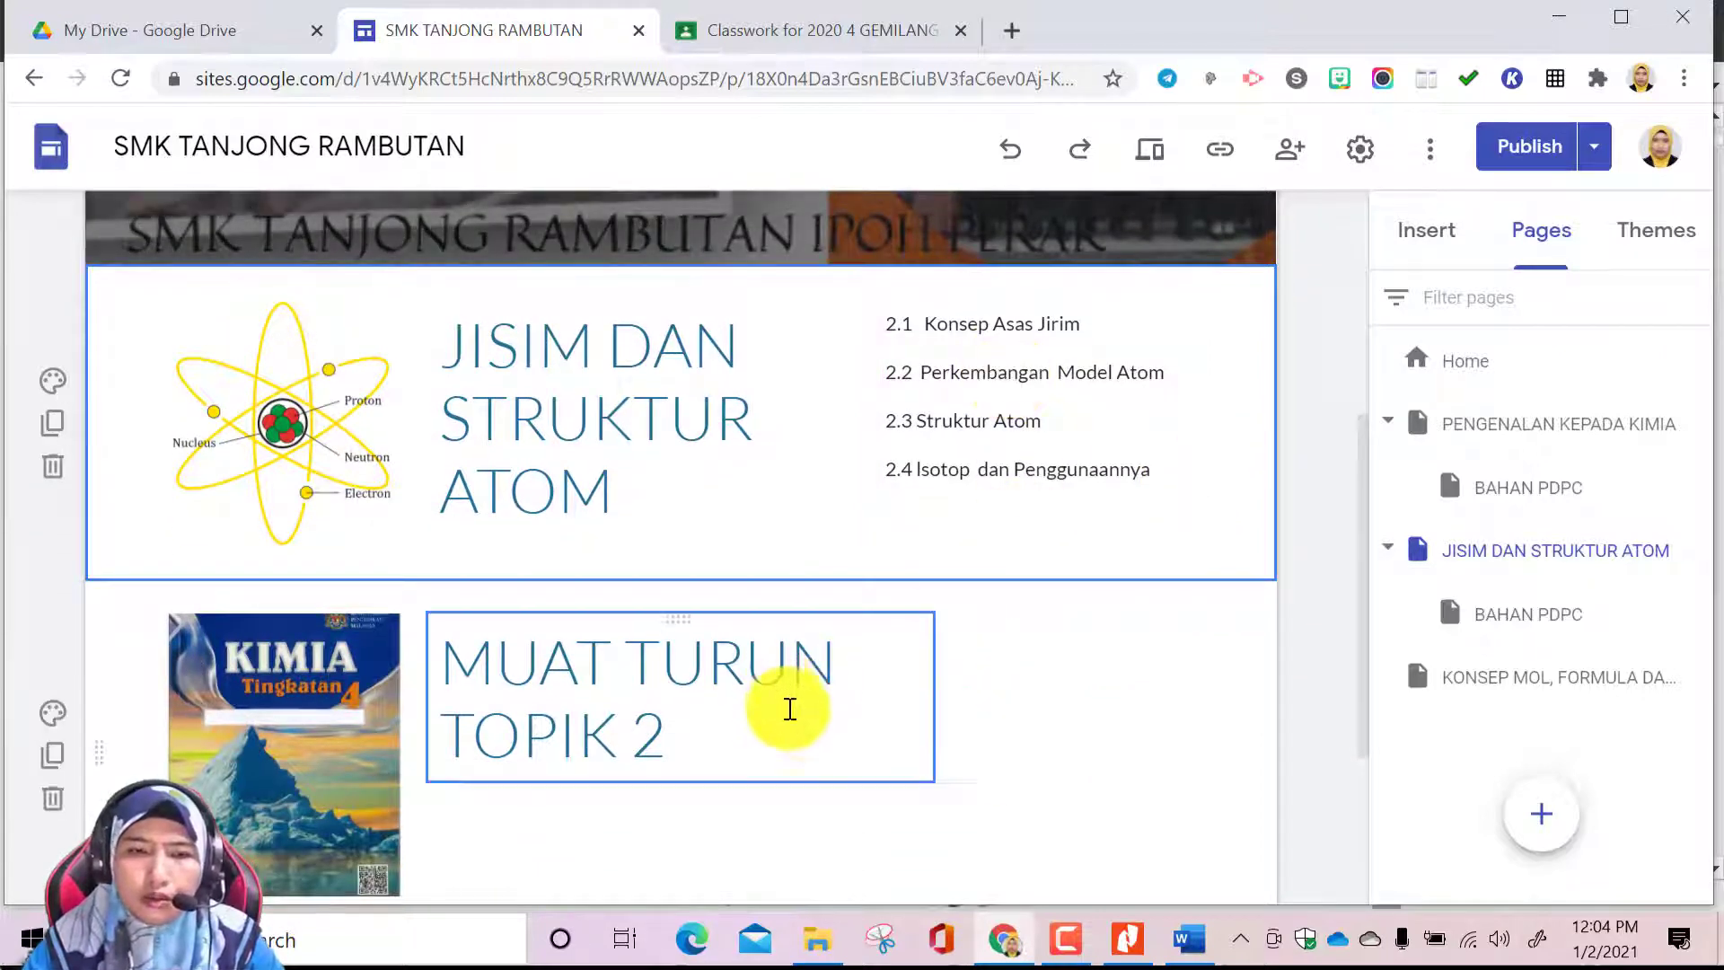
click(912, 716)
drag(932, 697, 745, 697)
click(908, 739)
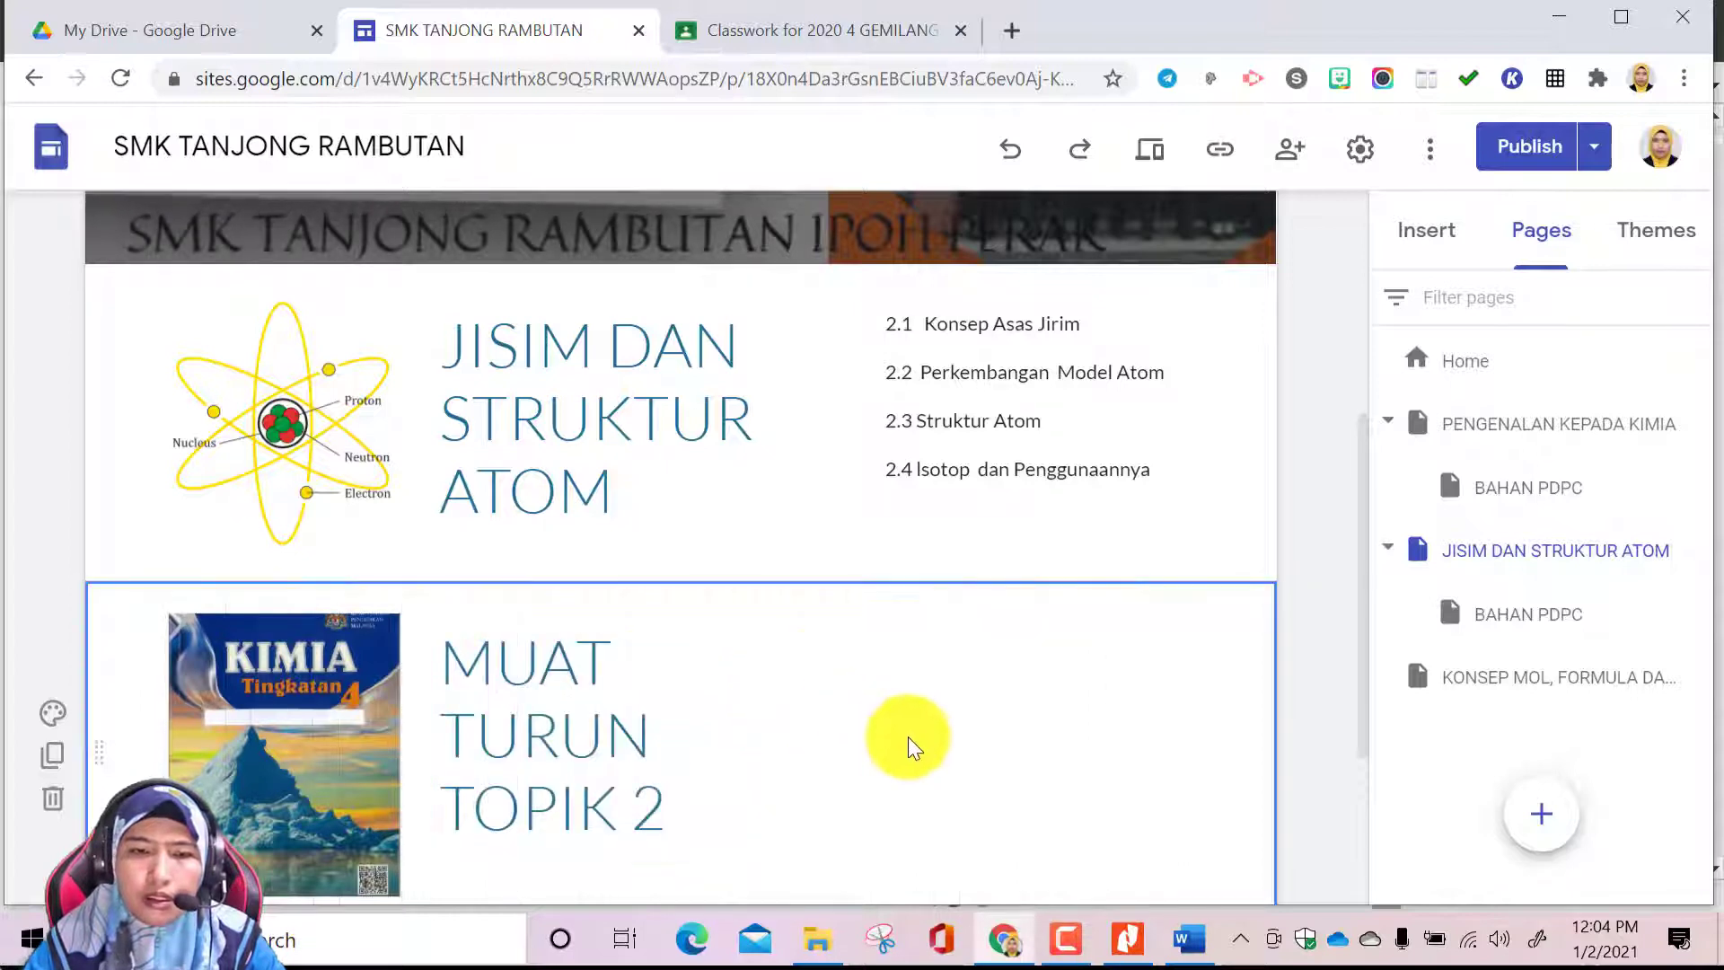
In Google Classroom, create a material titled TOPIK 2 JISIM DAN STRUKTUR ATOM, described UNTUK RUJUKAN DAN MUAT TURUN, under the topic BUKU TEKS KIMIA
scroll(673, 724, down, 1)
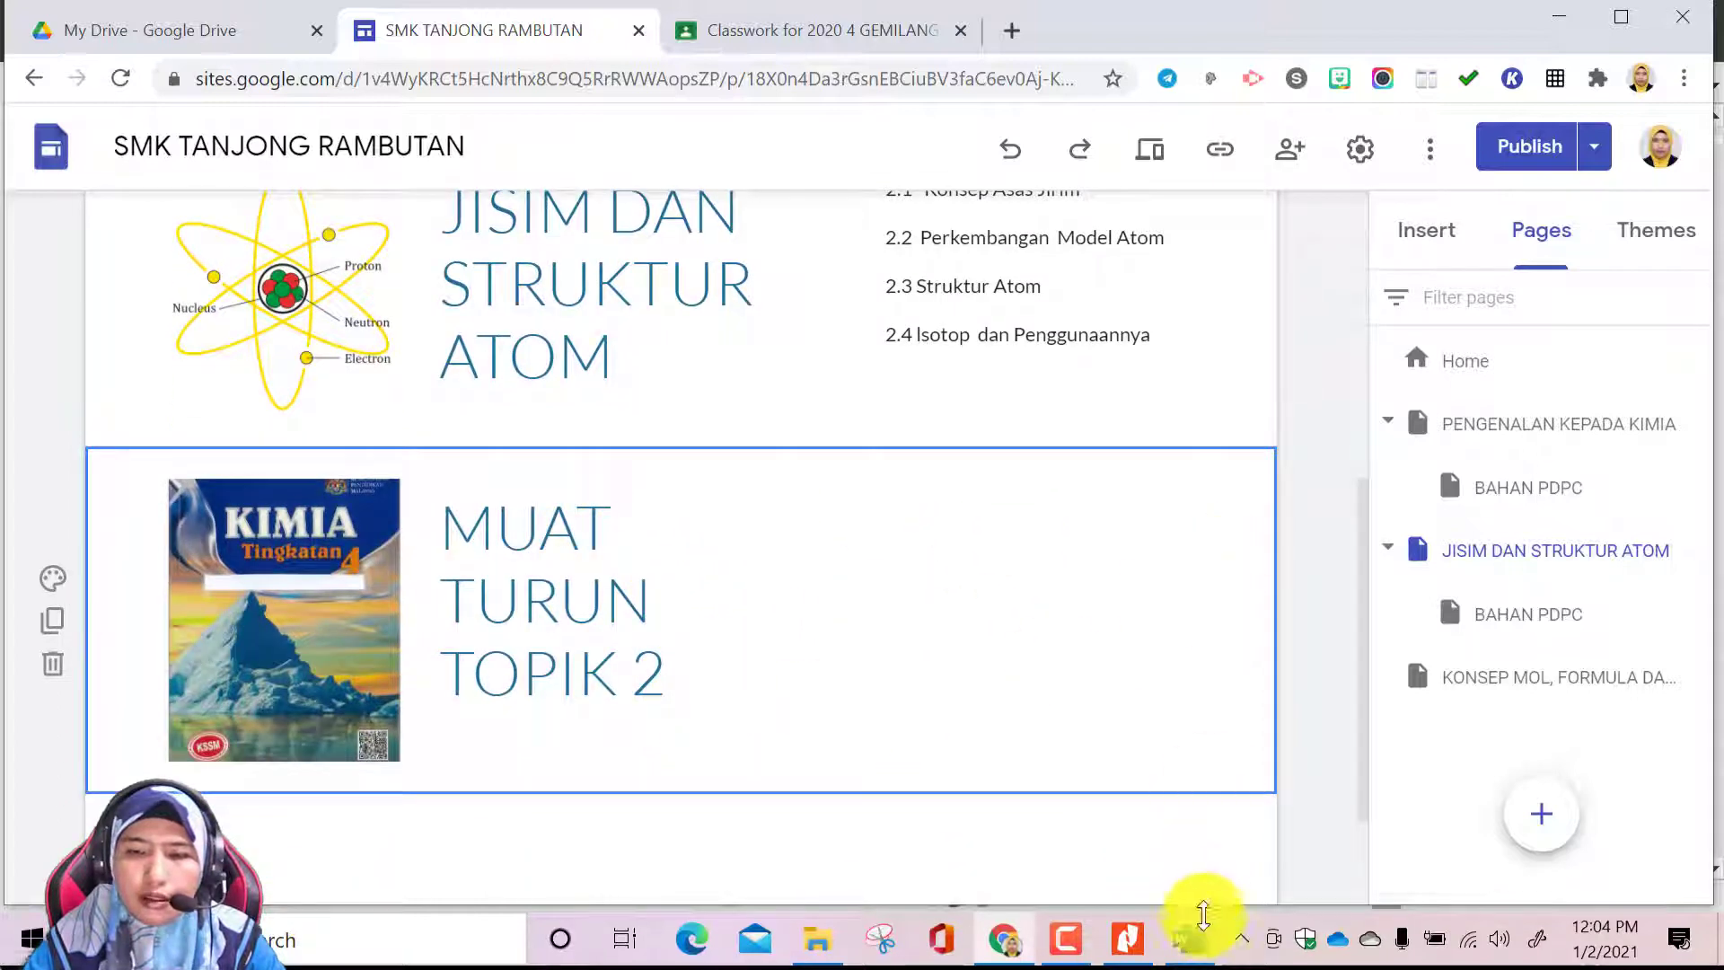
click(793, 31)
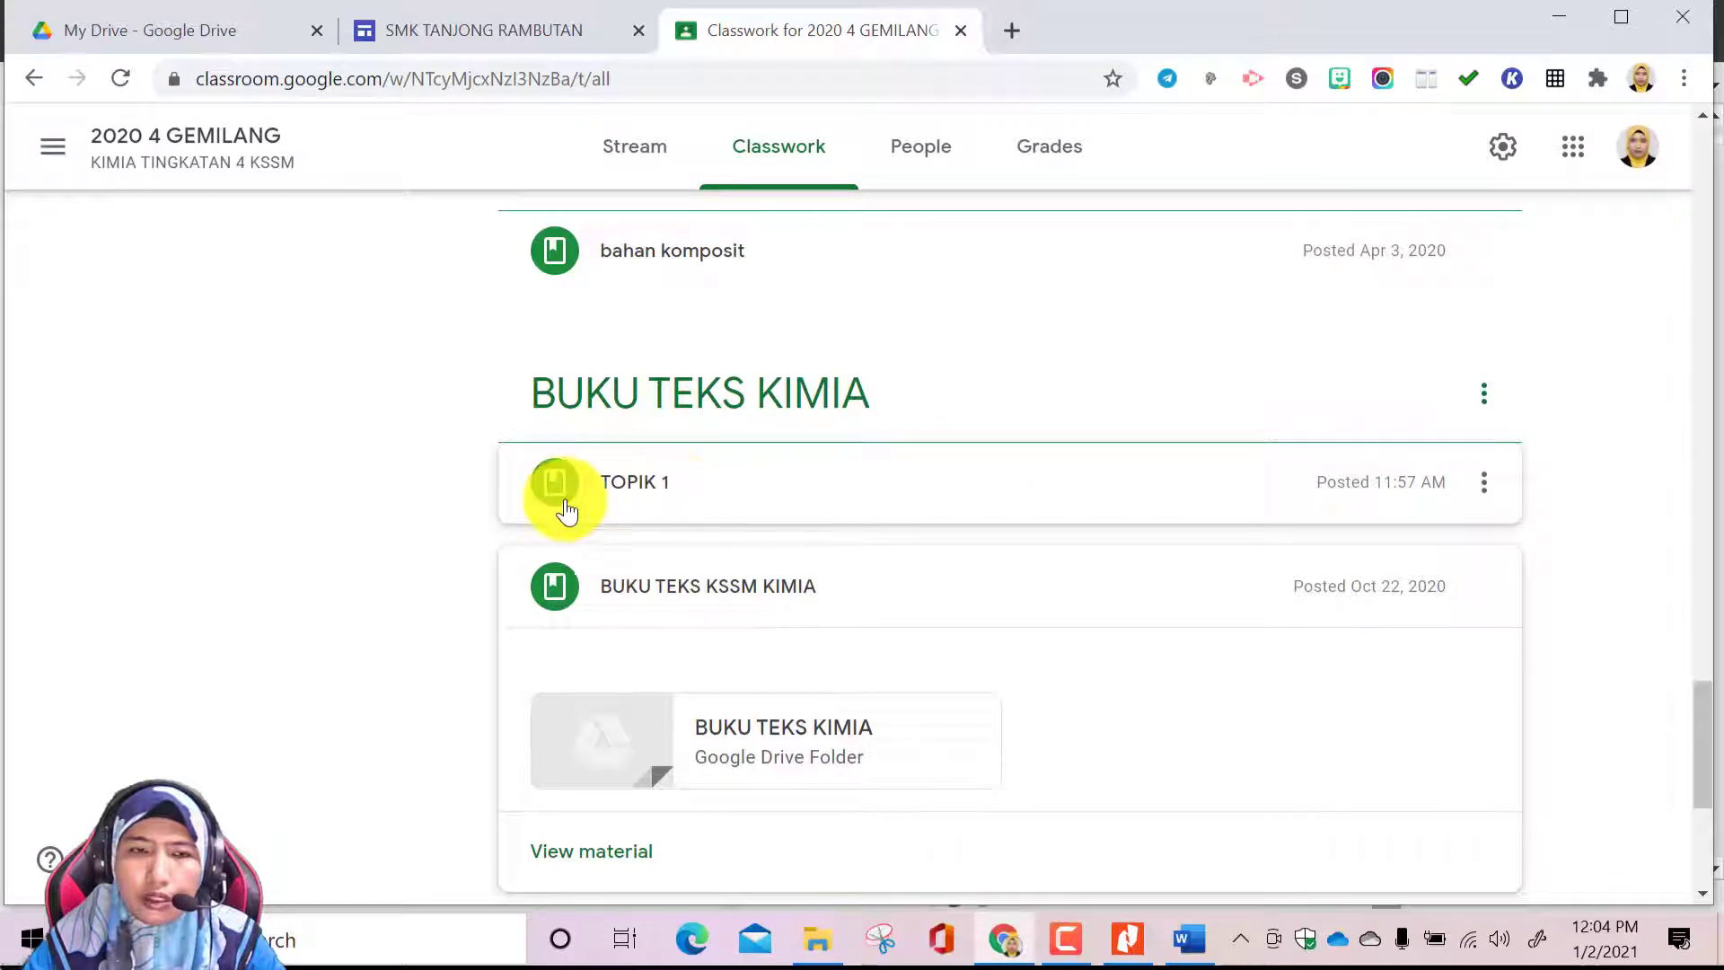
scroll(687, 516, up, 20)
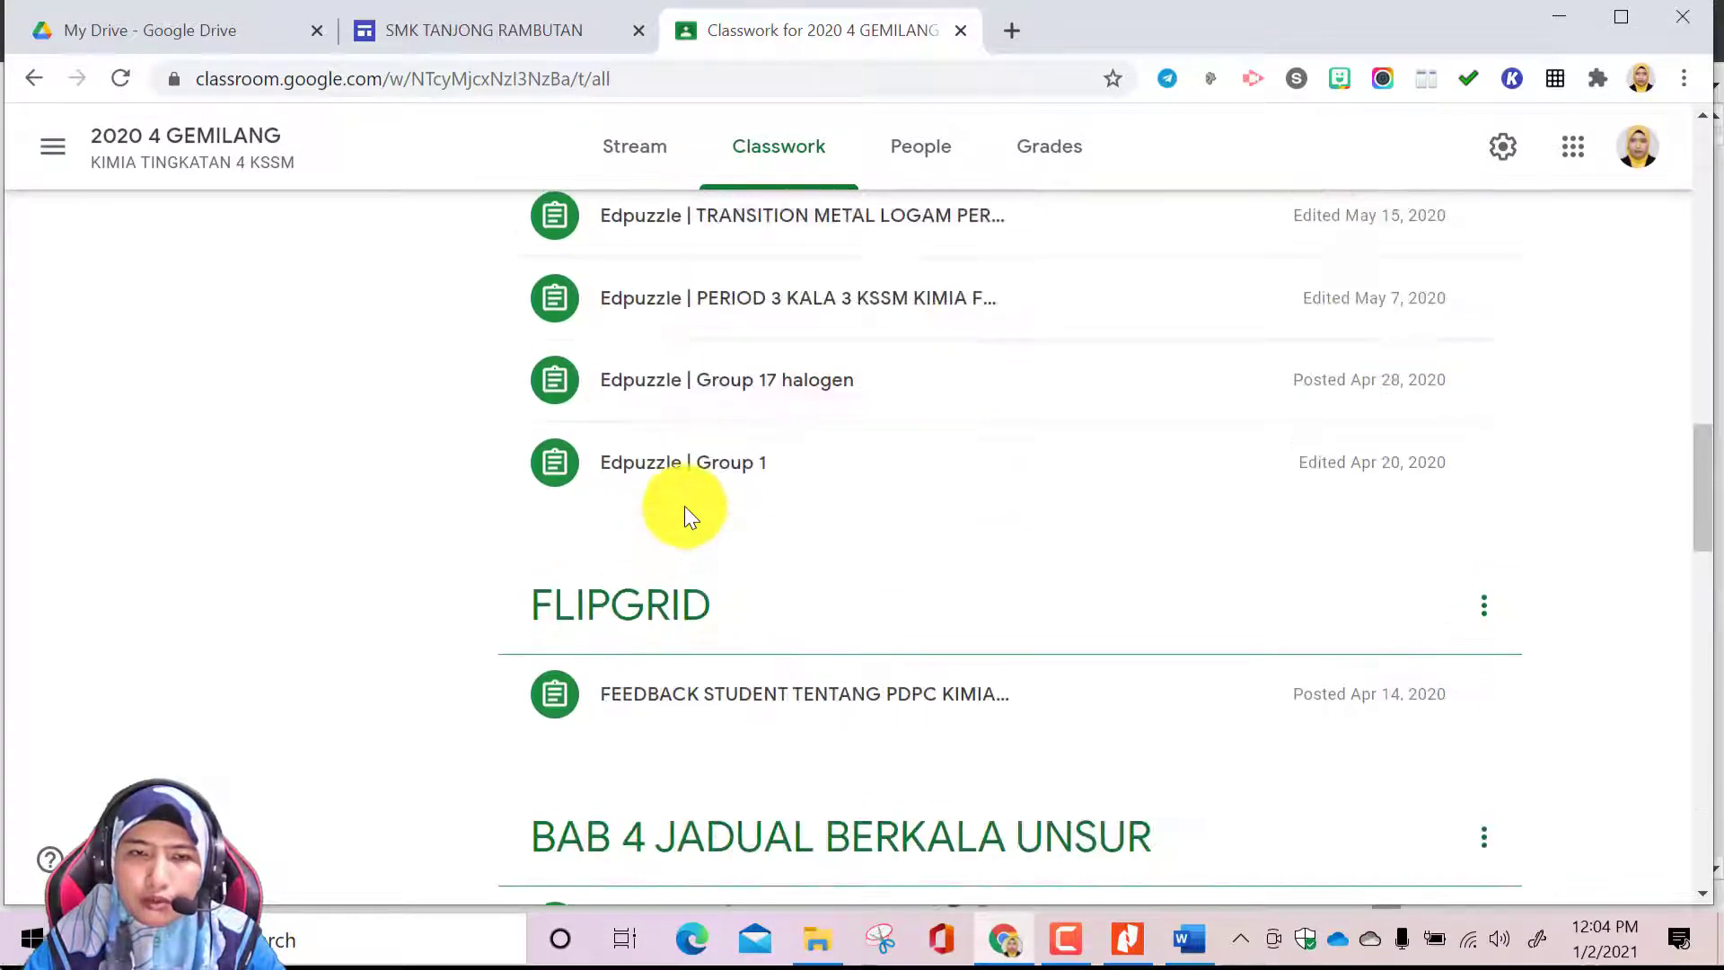
scroll(684, 514, up, 4)
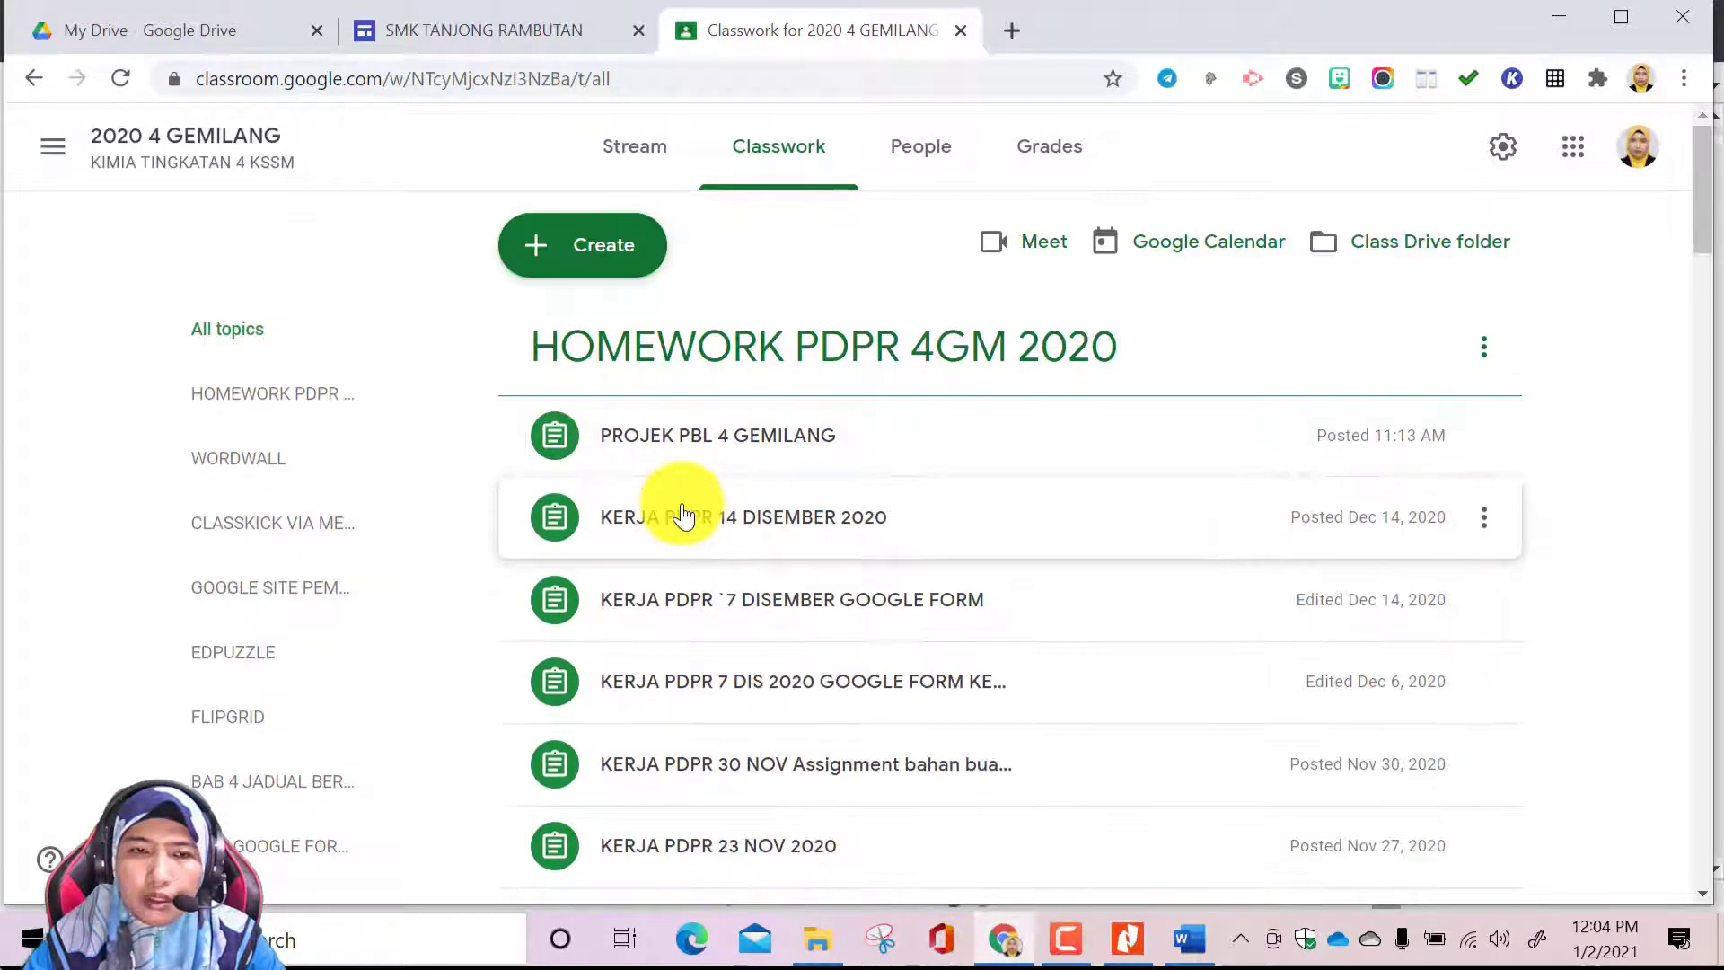
click(633, 249)
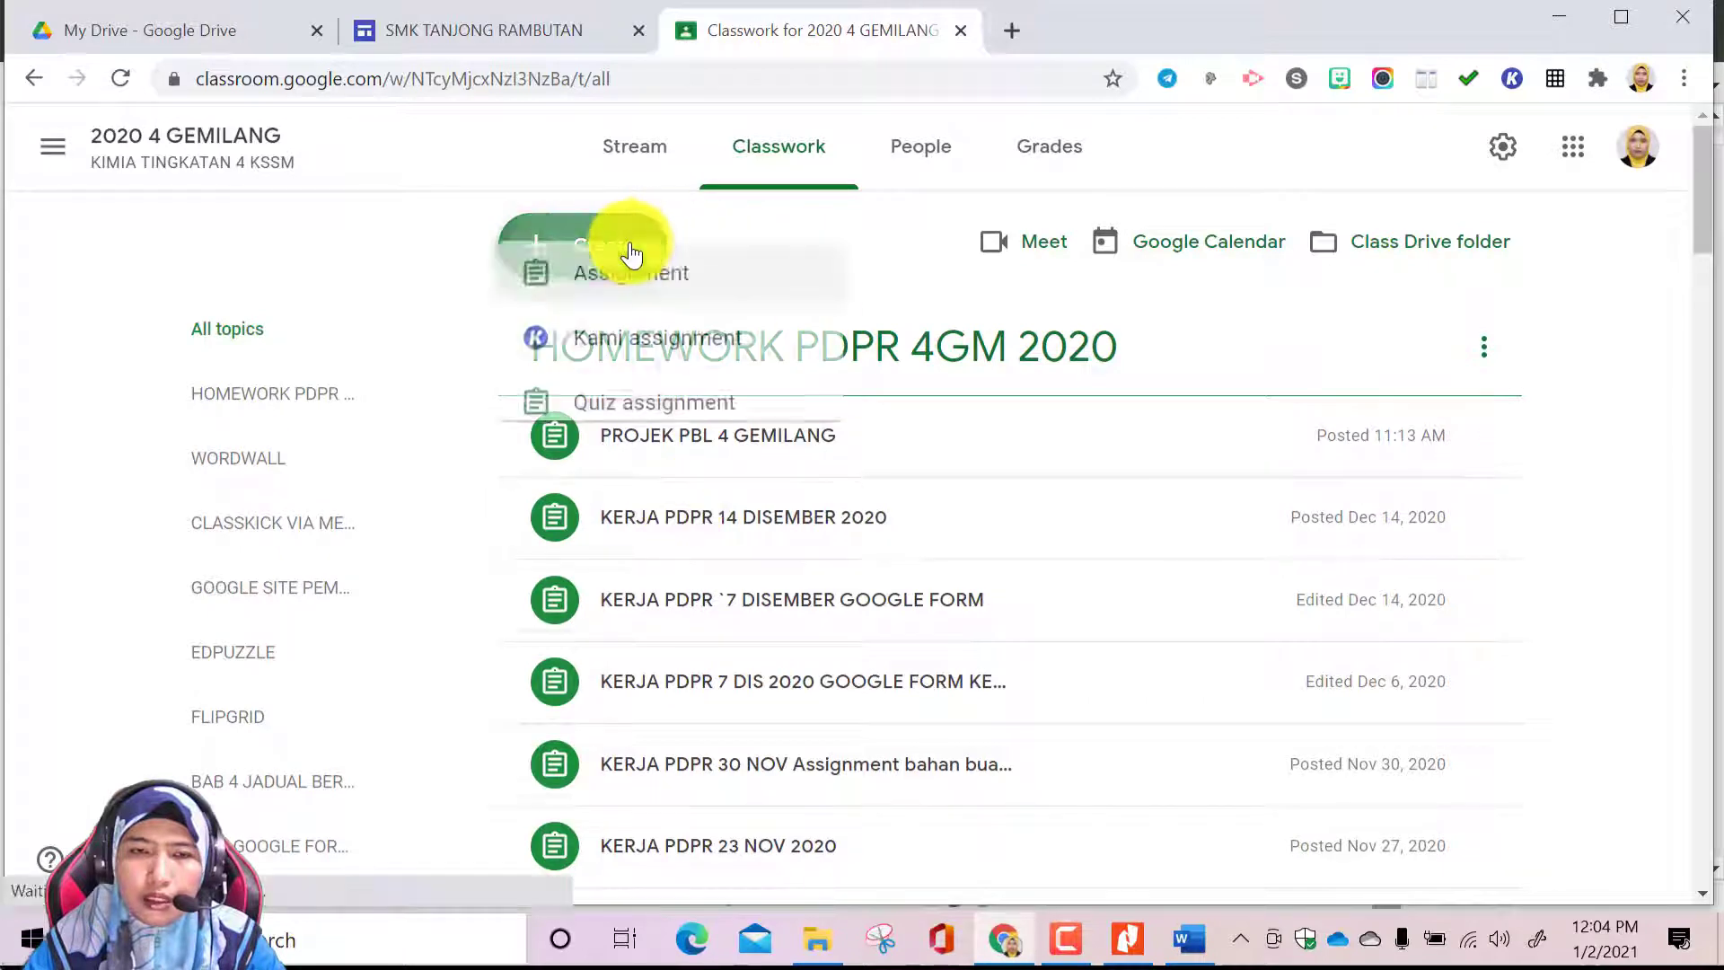
click(677, 584)
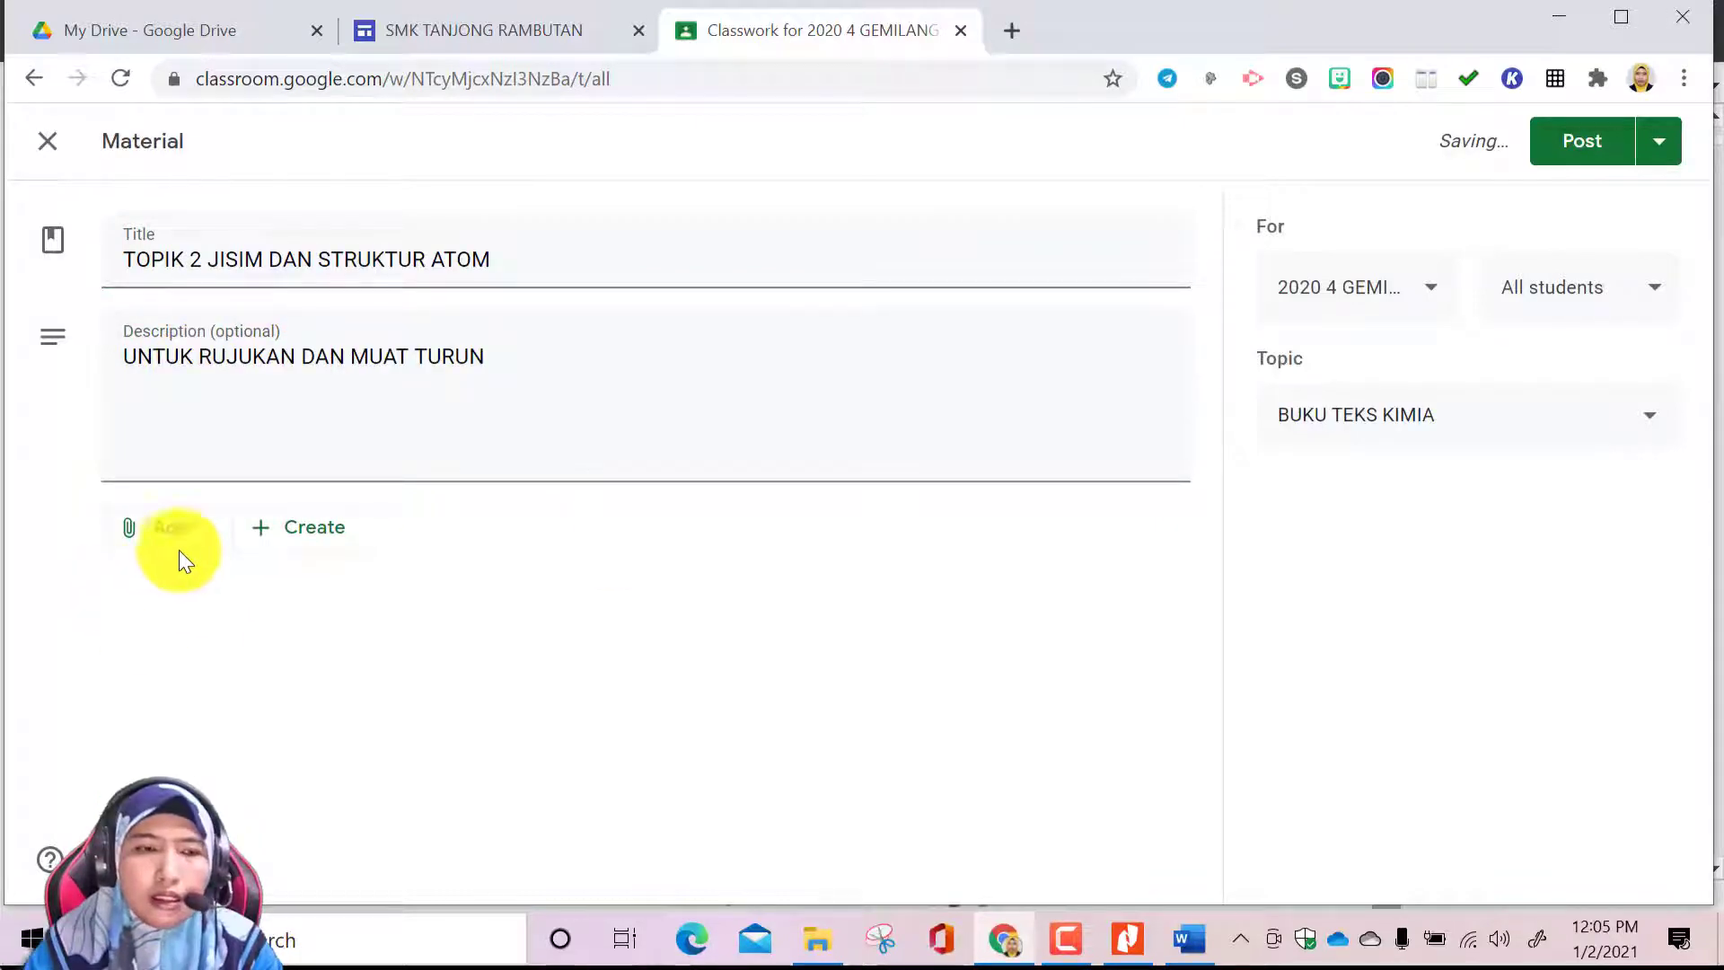
Attach TOPIK 2.pdf from the desktop folder BUKU TEKS SUBTOPIK to the material and post it
click(175, 539)
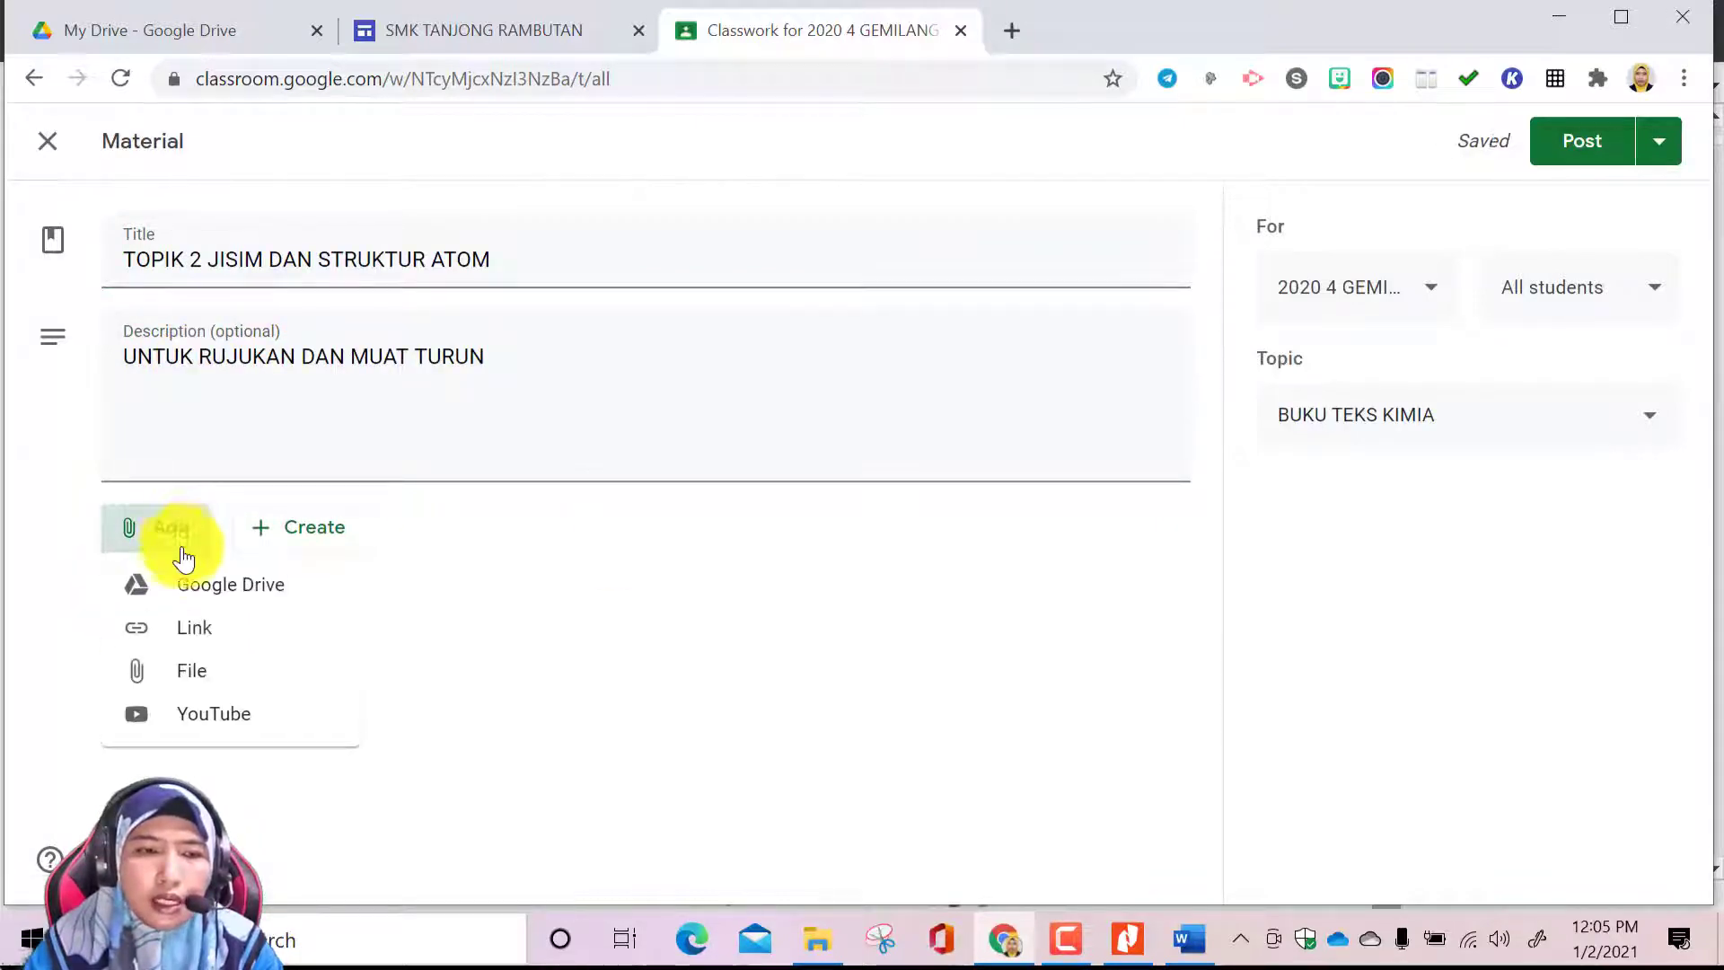
click(199, 673)
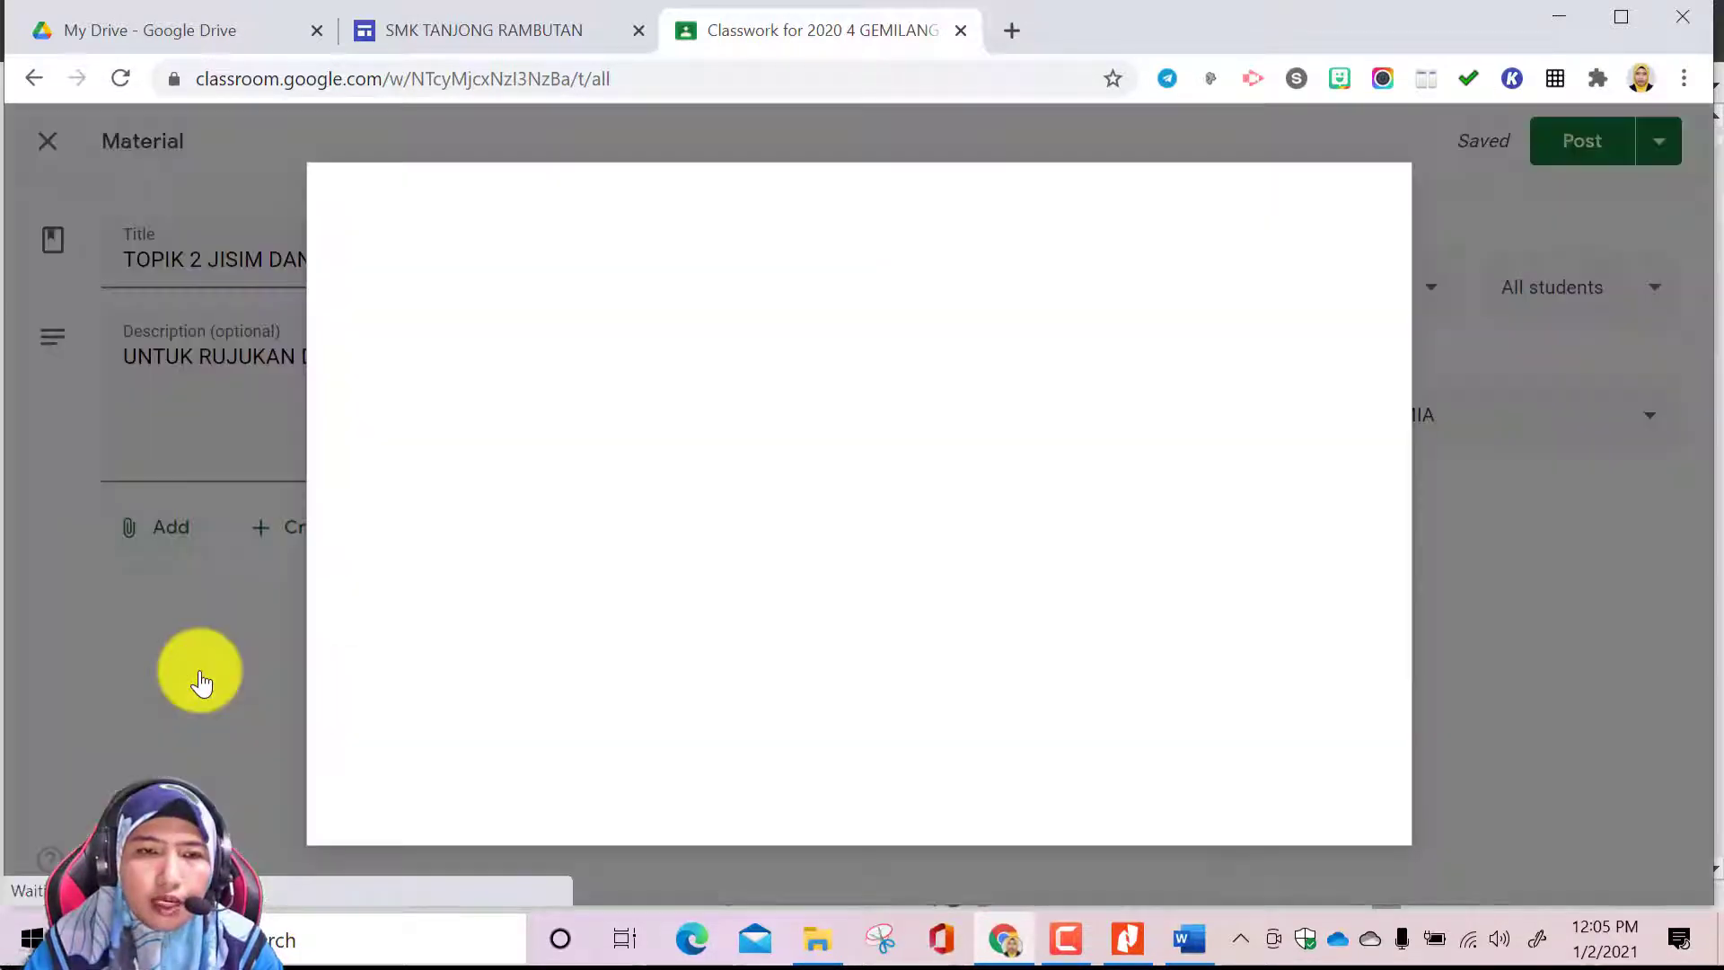
click(552, 296)
click(849, 671)
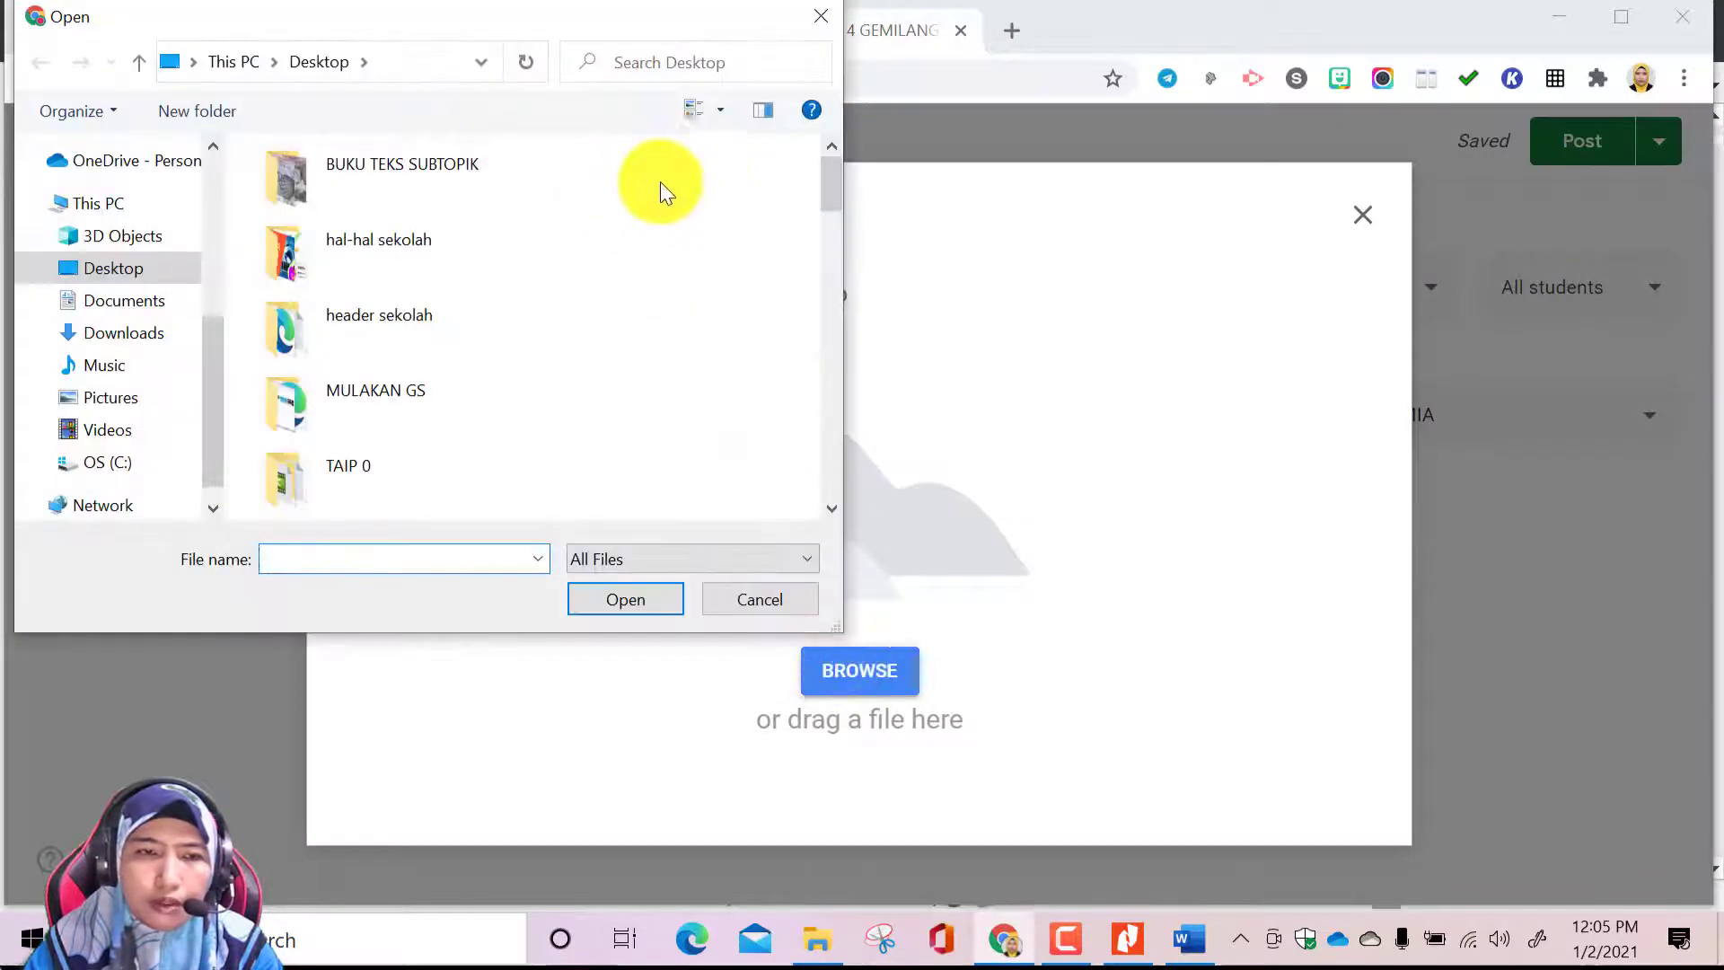
double_click(469, 177)
click(434, 230)
click(625, 598)
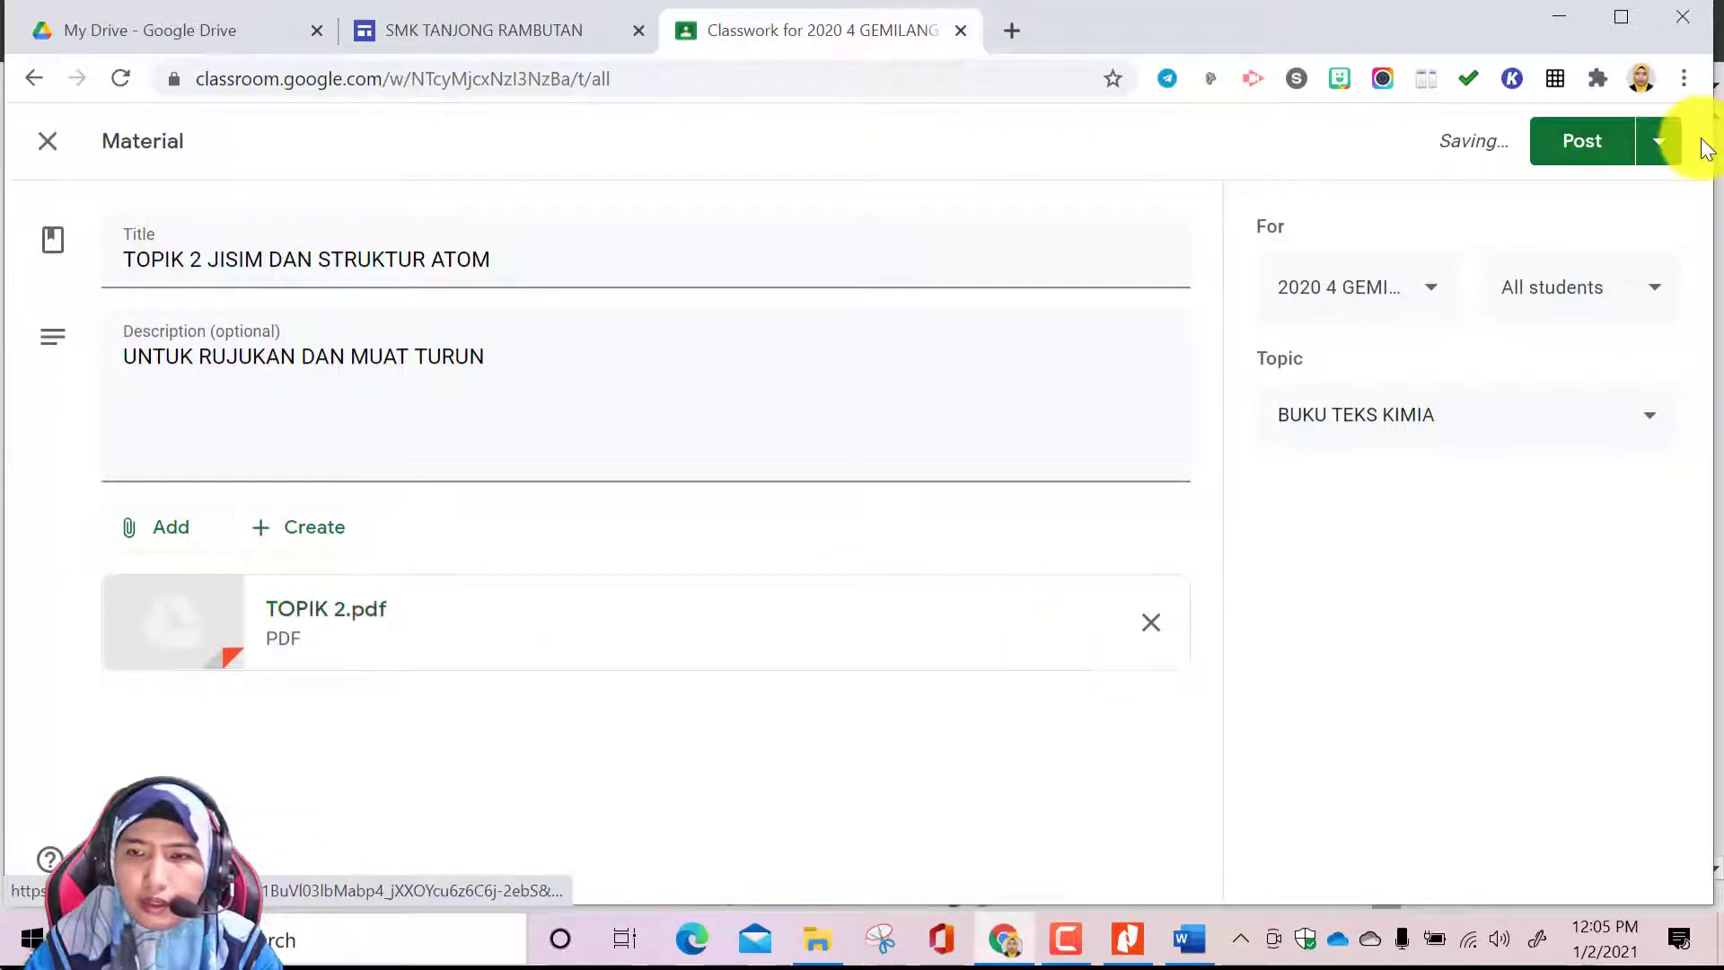
click(1583, 144)
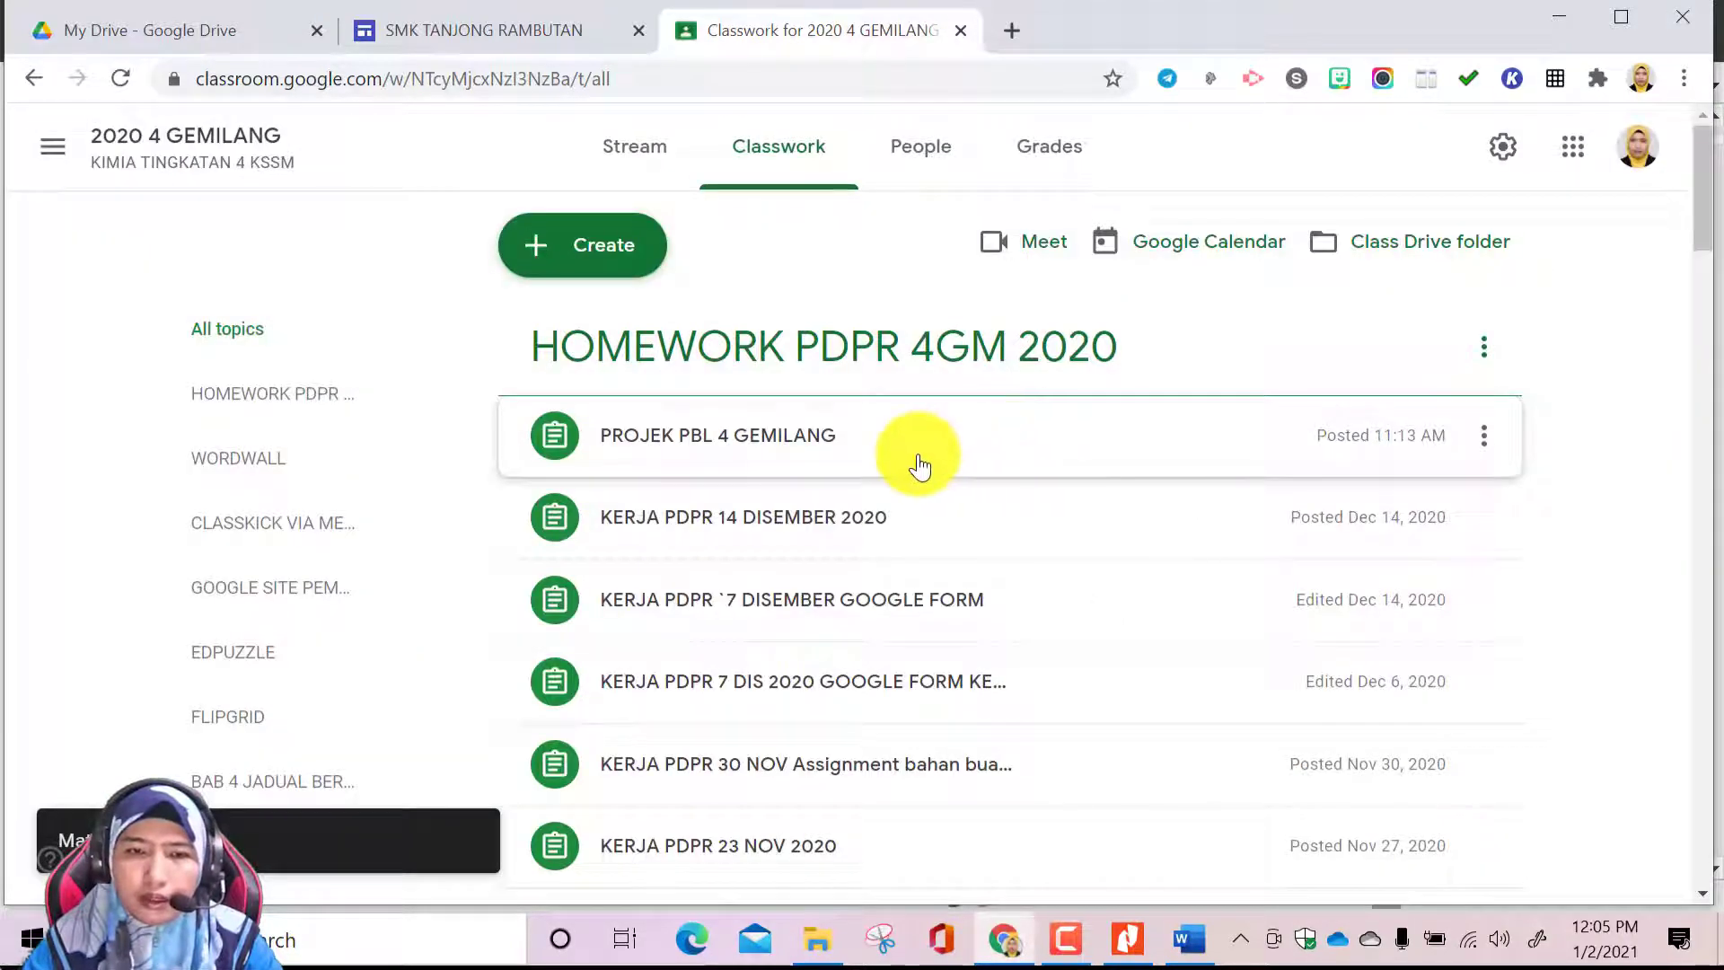
Move the TOPIK 1 material above TOPIK 2 JISIM DAN STRUKTUR ATOM in the BUKU TEKS KIMIA section
scroll(963, 539, down, 2)
scroll(963, 539, down, 20)
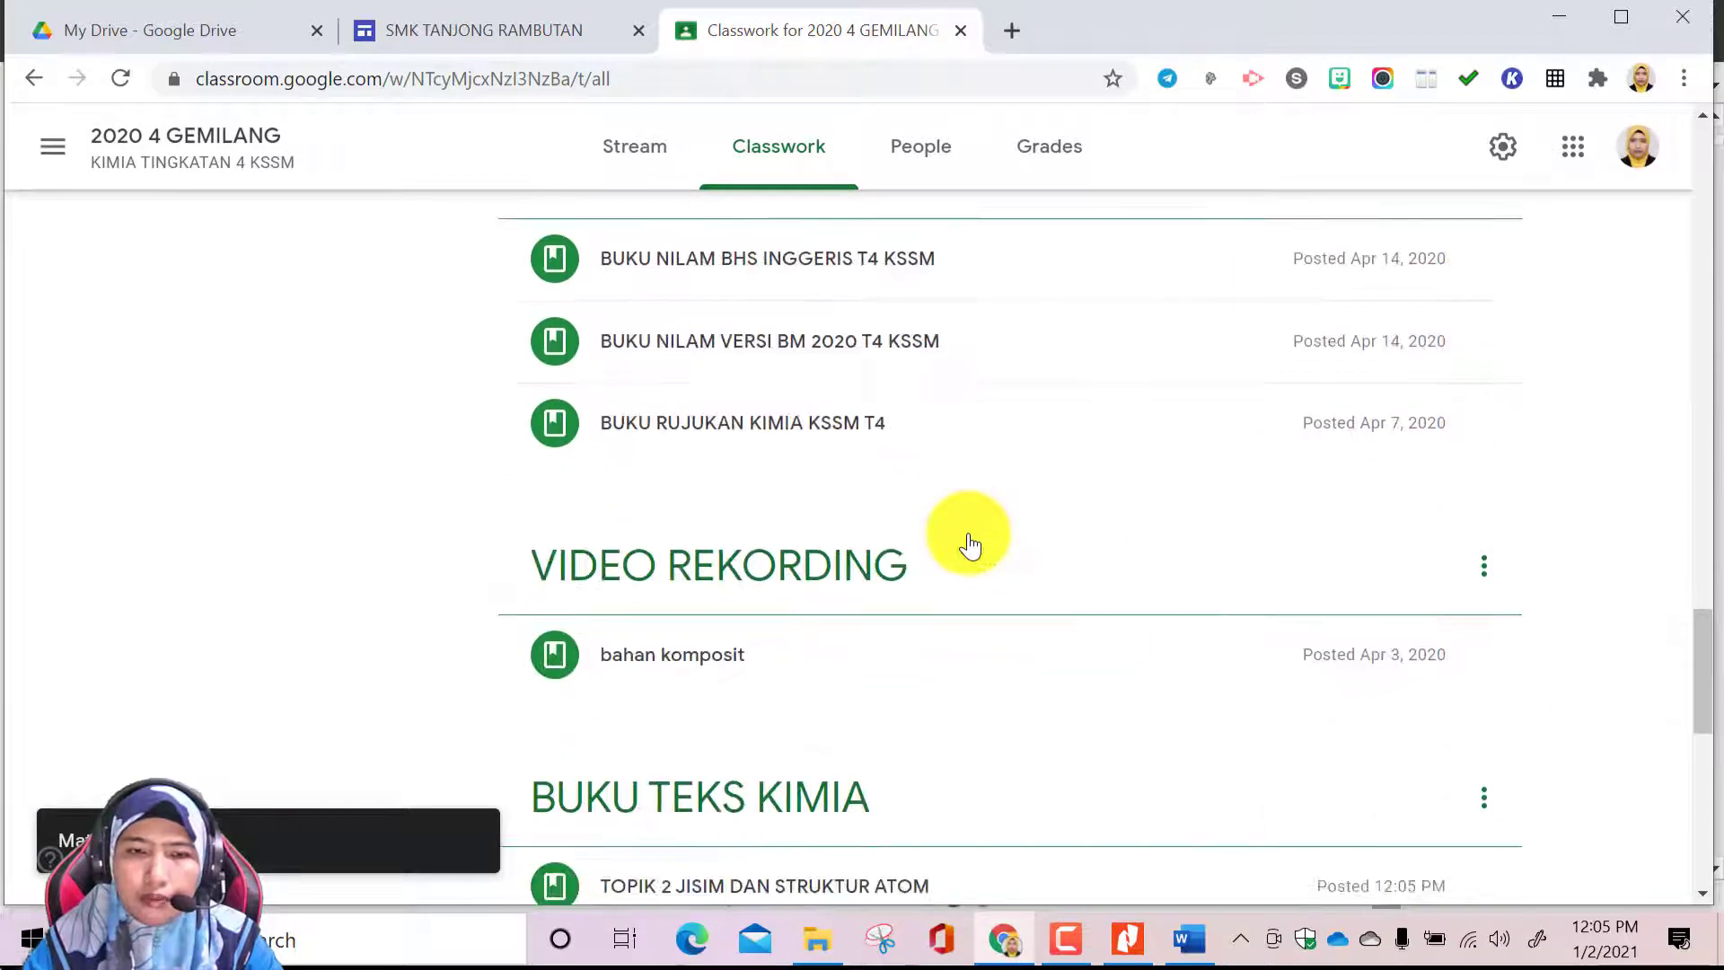
scroll(970, 538, down, 6)
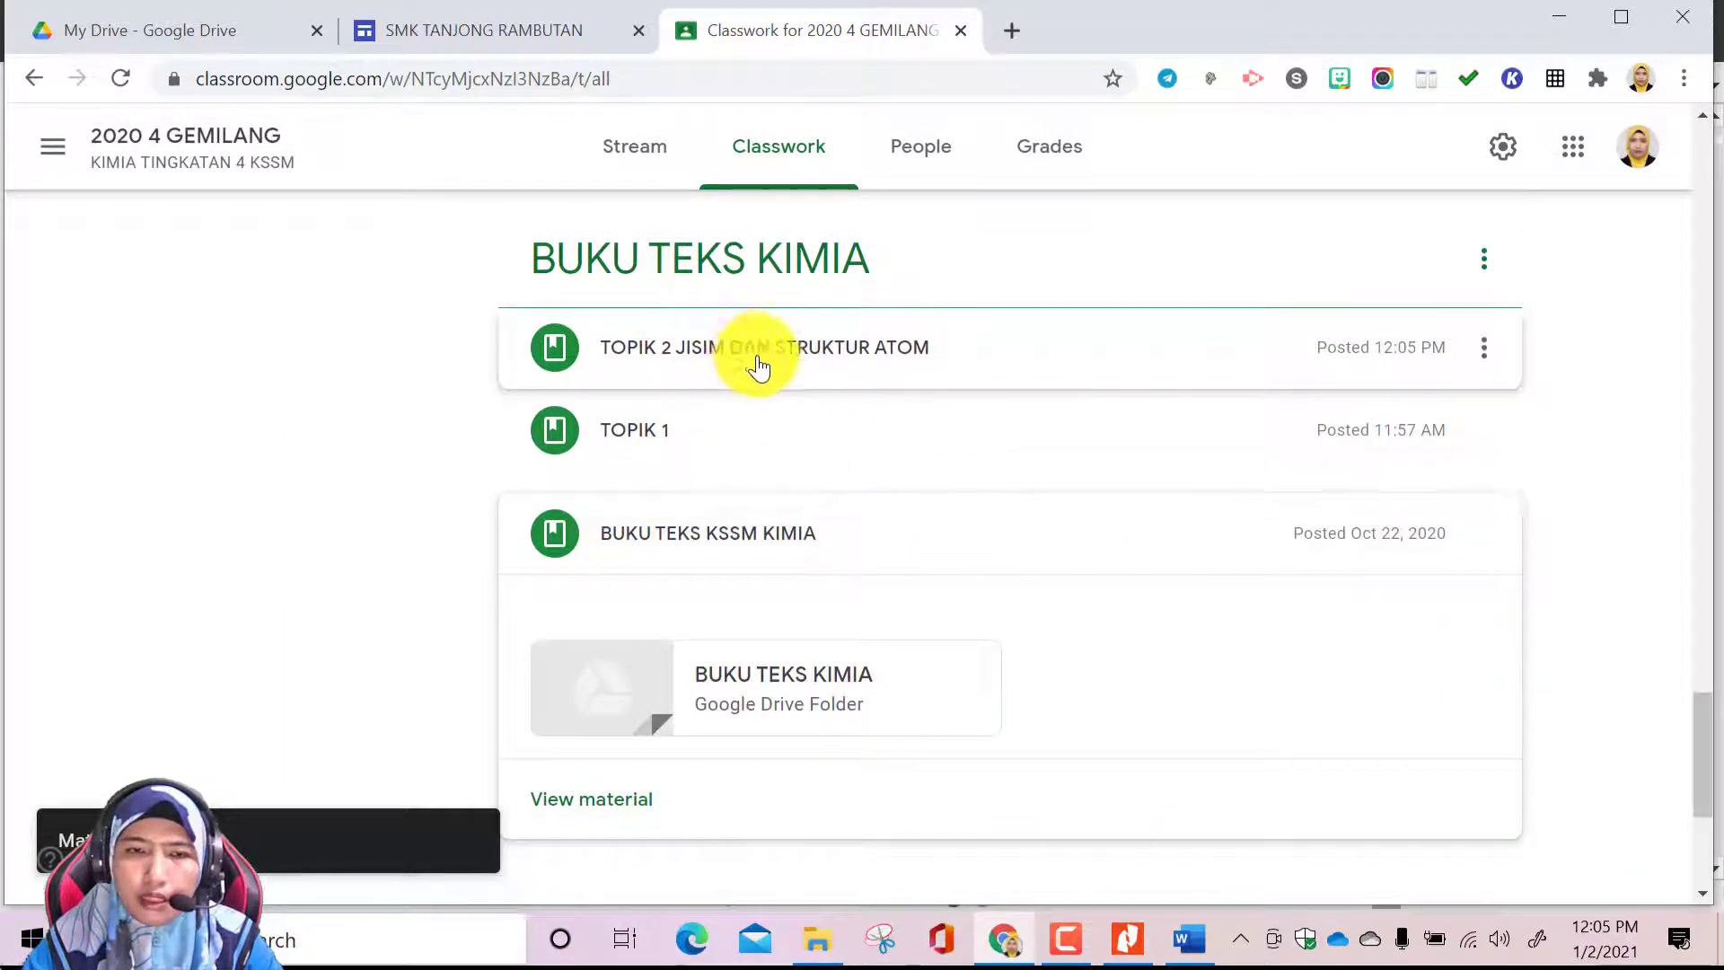
drag(766, 445, 750, 344)
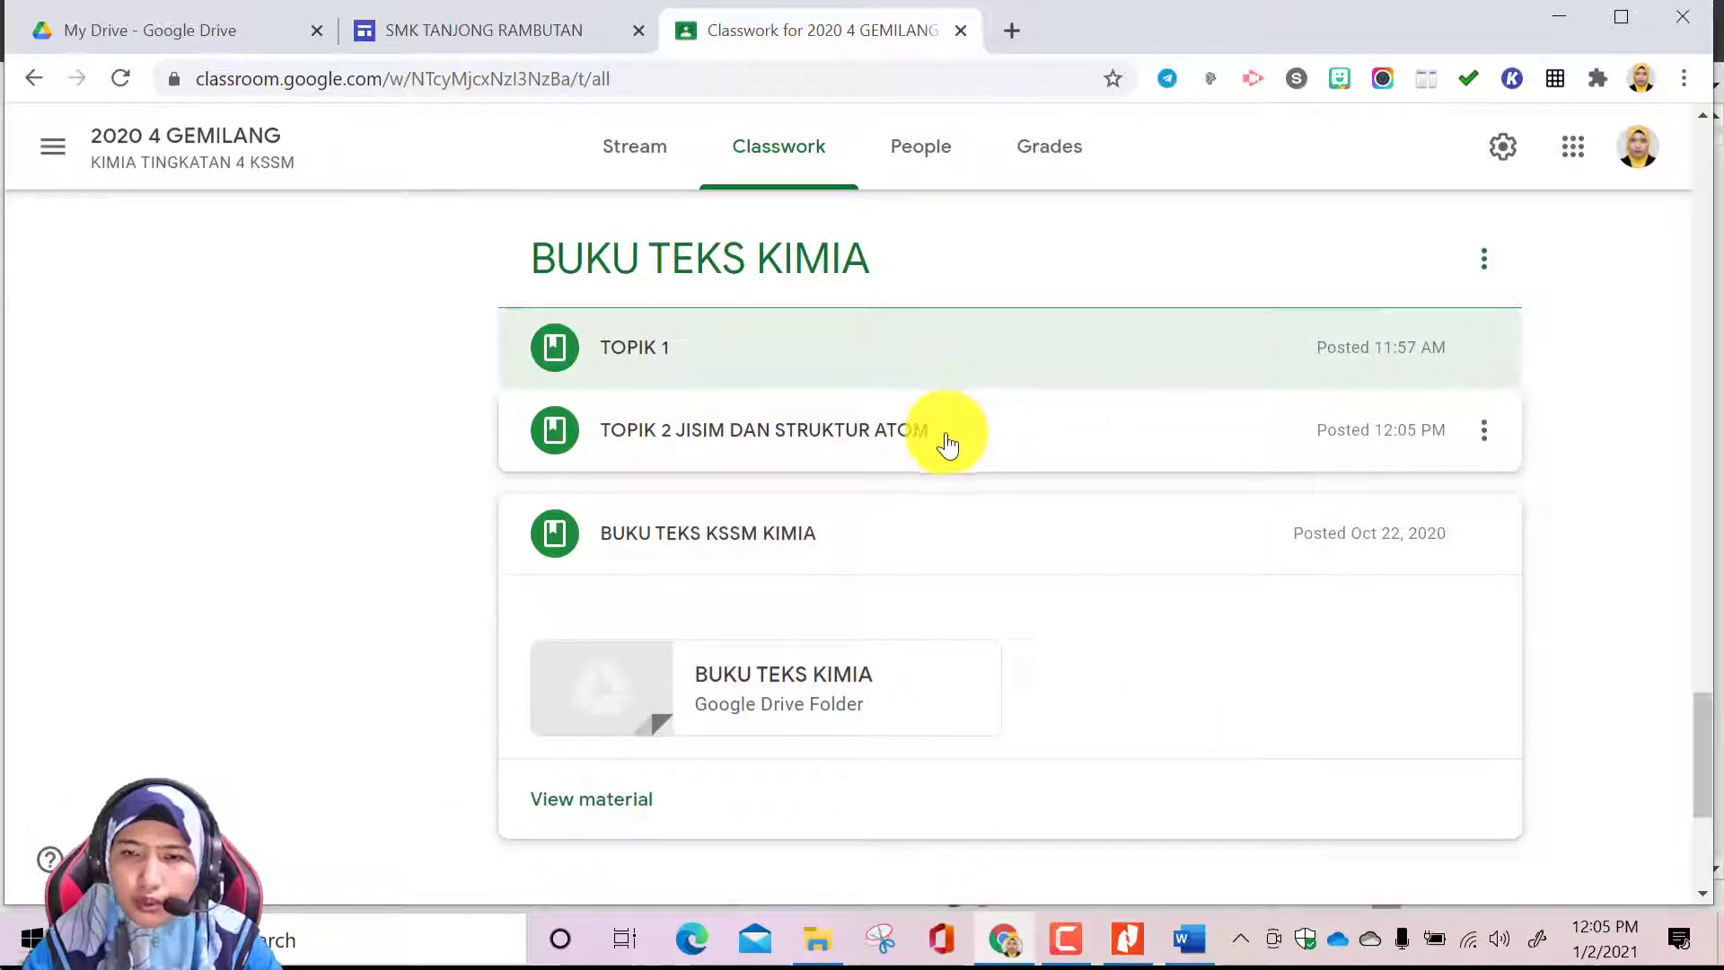
Copy the link of the TOPIK 2 JISIM DAN STRUKTUR ATOM material
click(1484, 434)
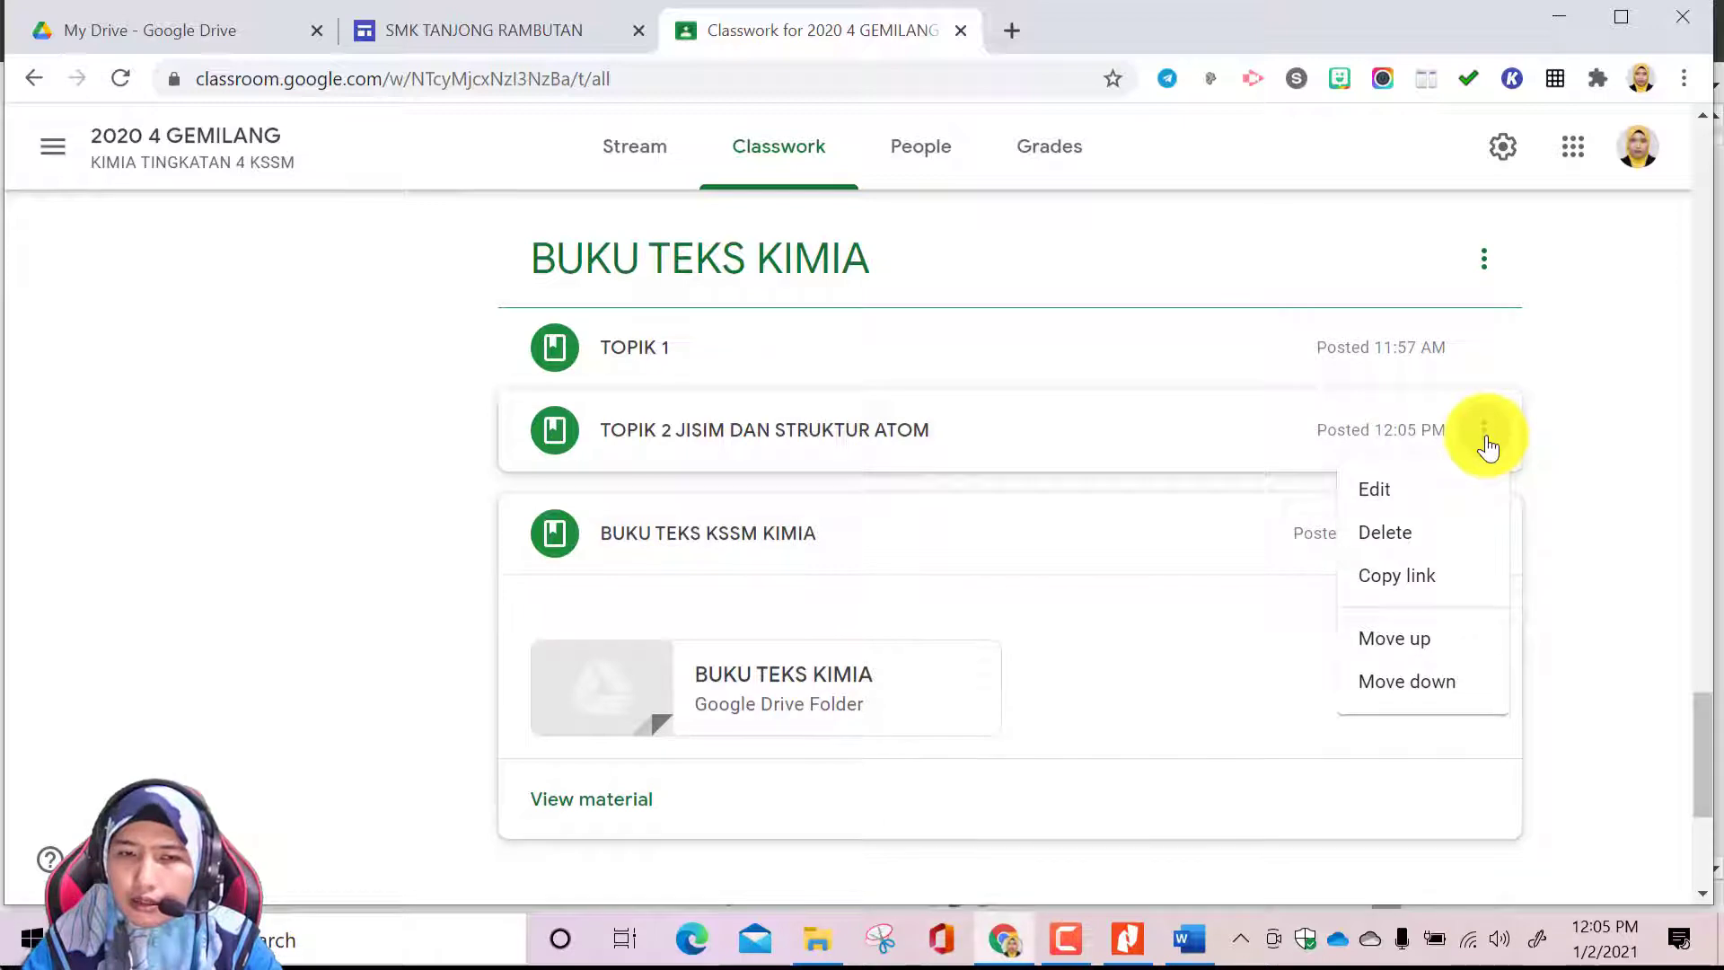
click(1442, 583)
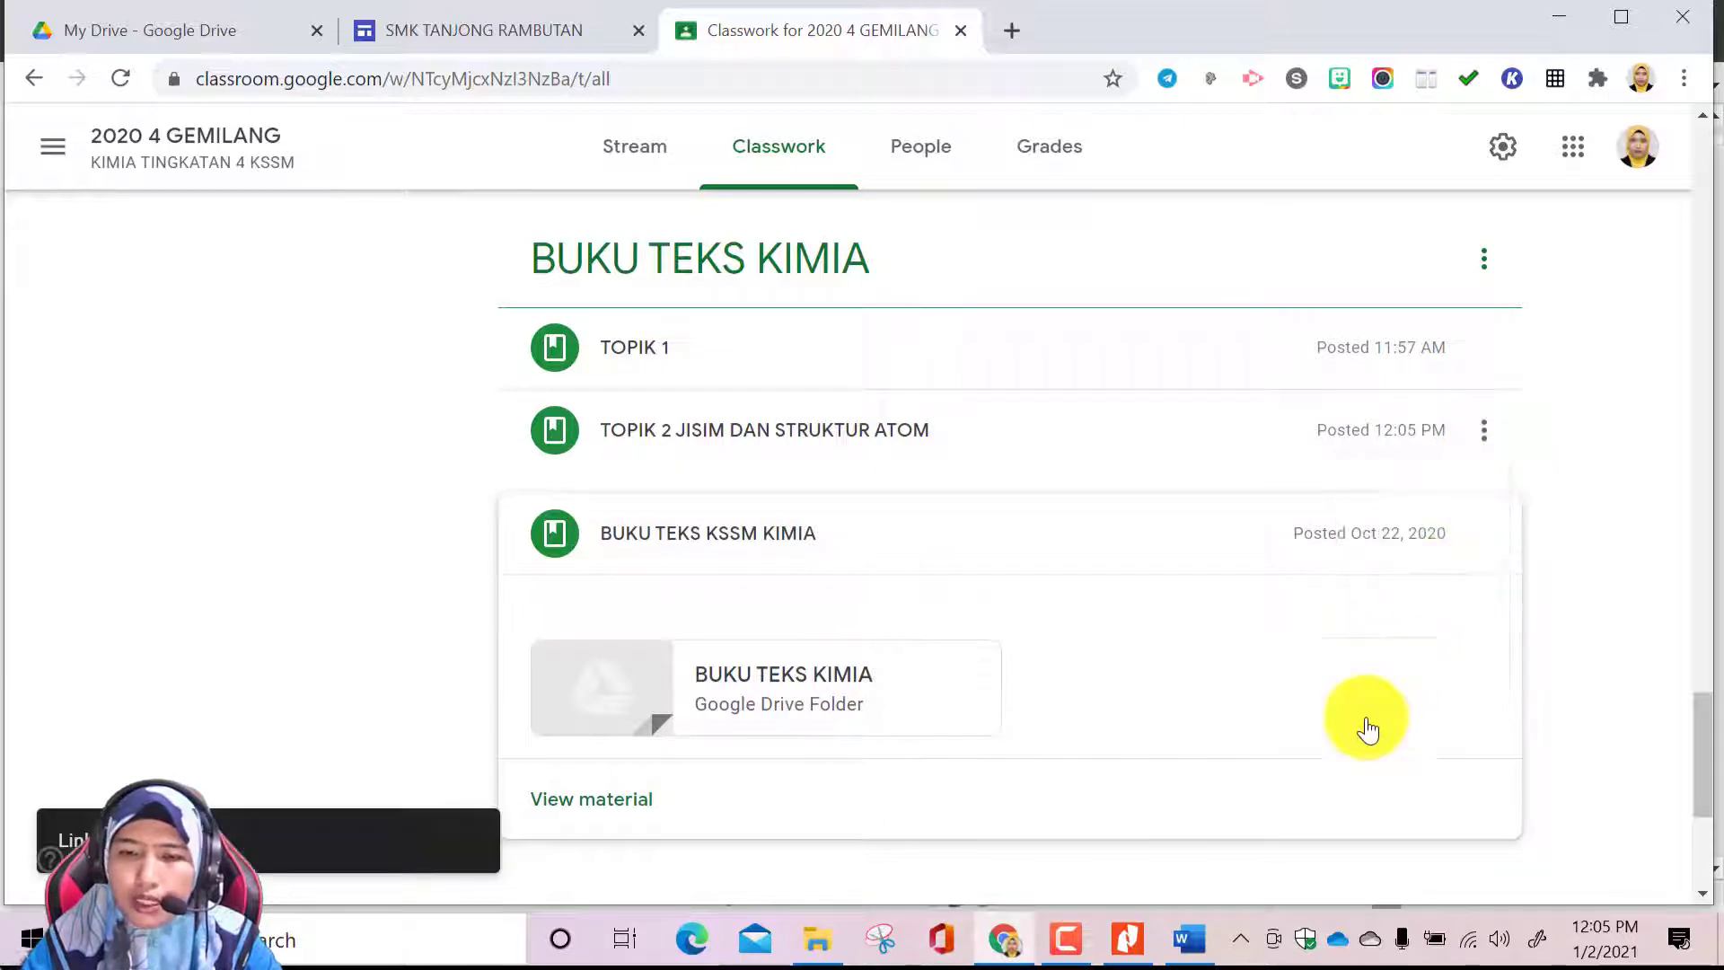
click(1021, 952)
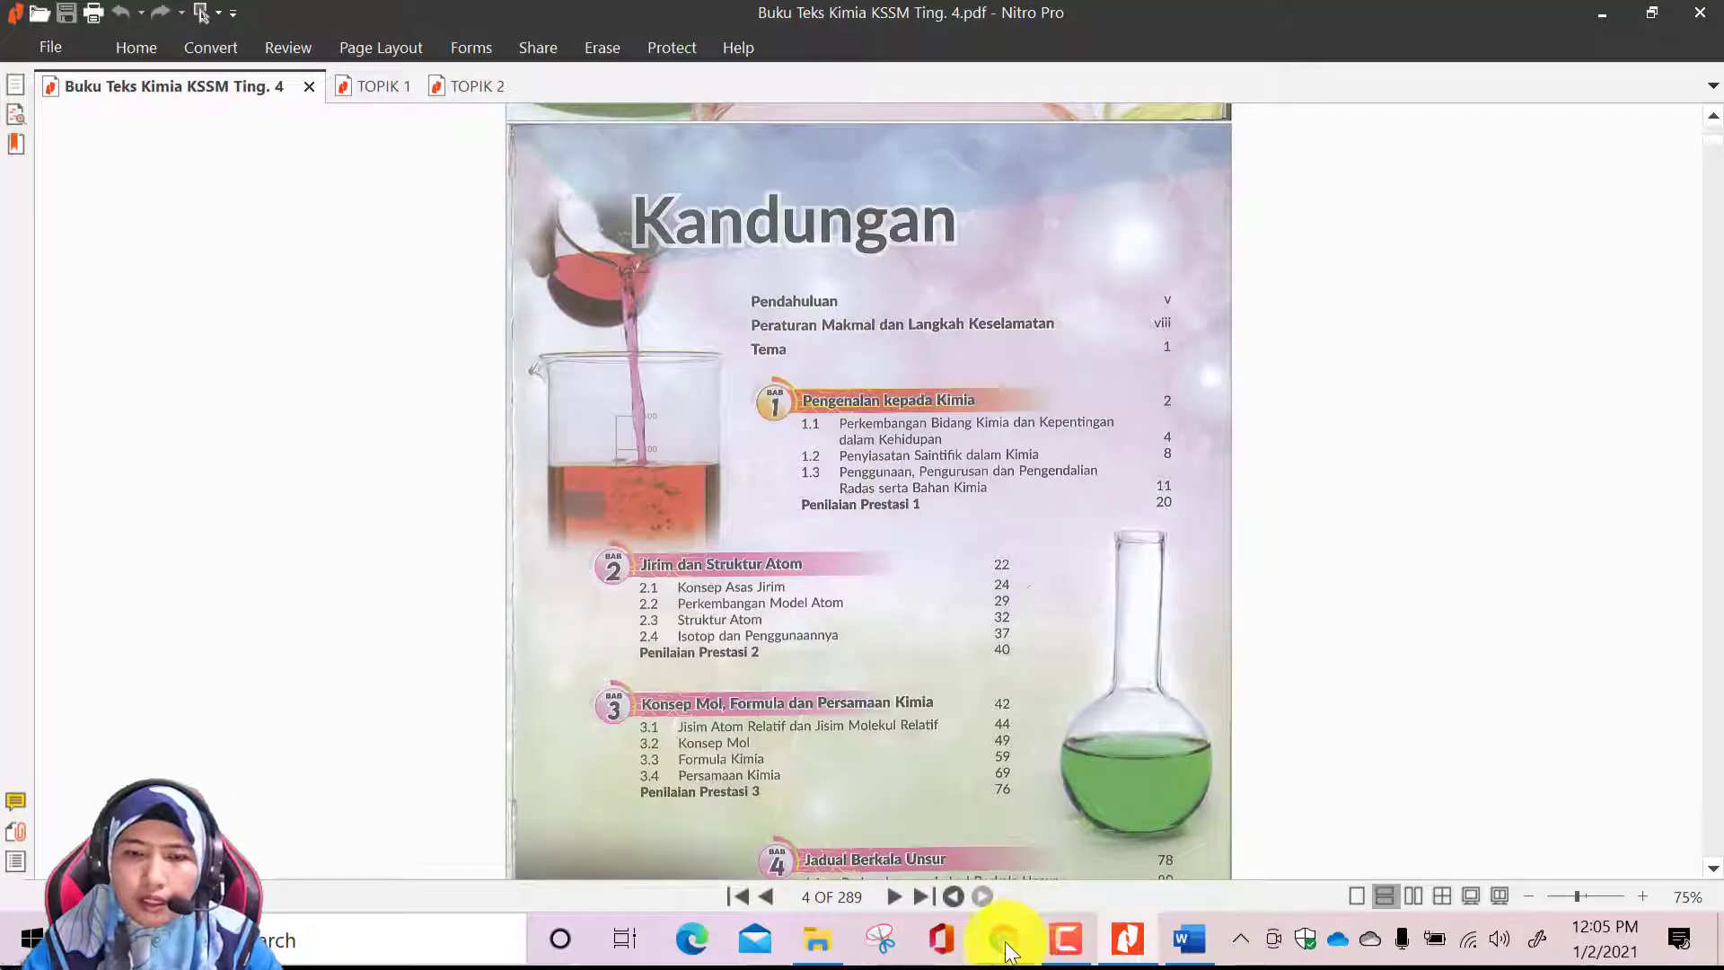
click(1004, 938)
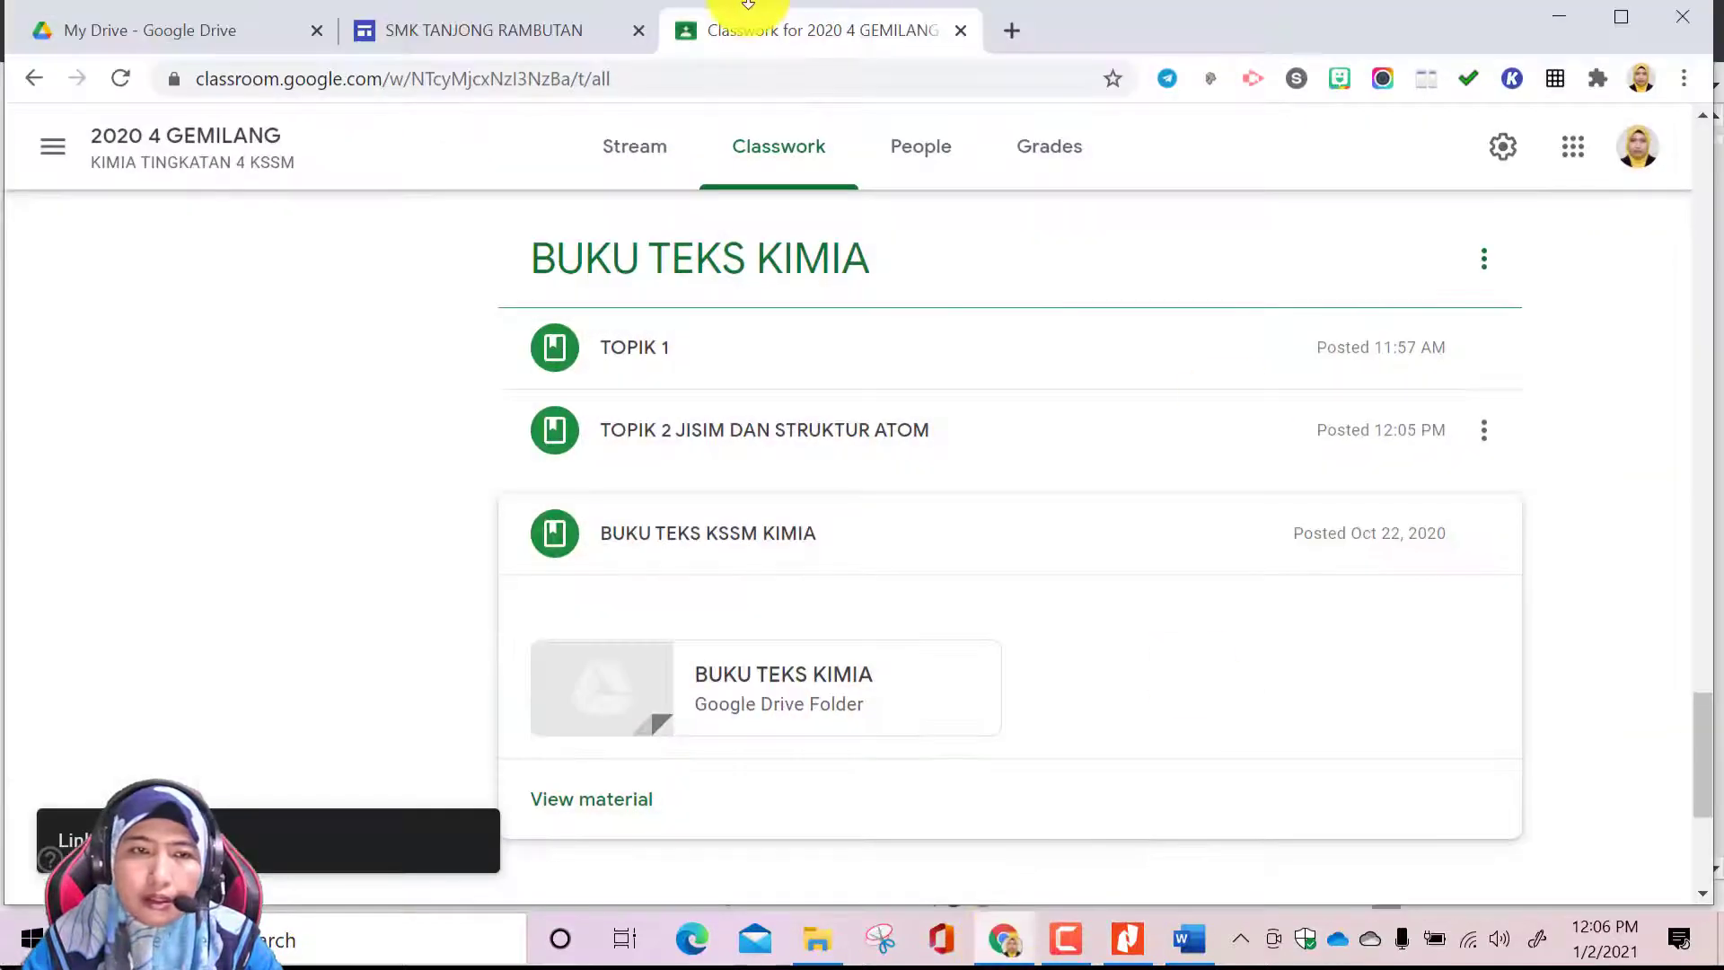
On the school site, link the MUAT TURUN TOPIK 2 heading to the copied Classroom material address
click(498, 34)
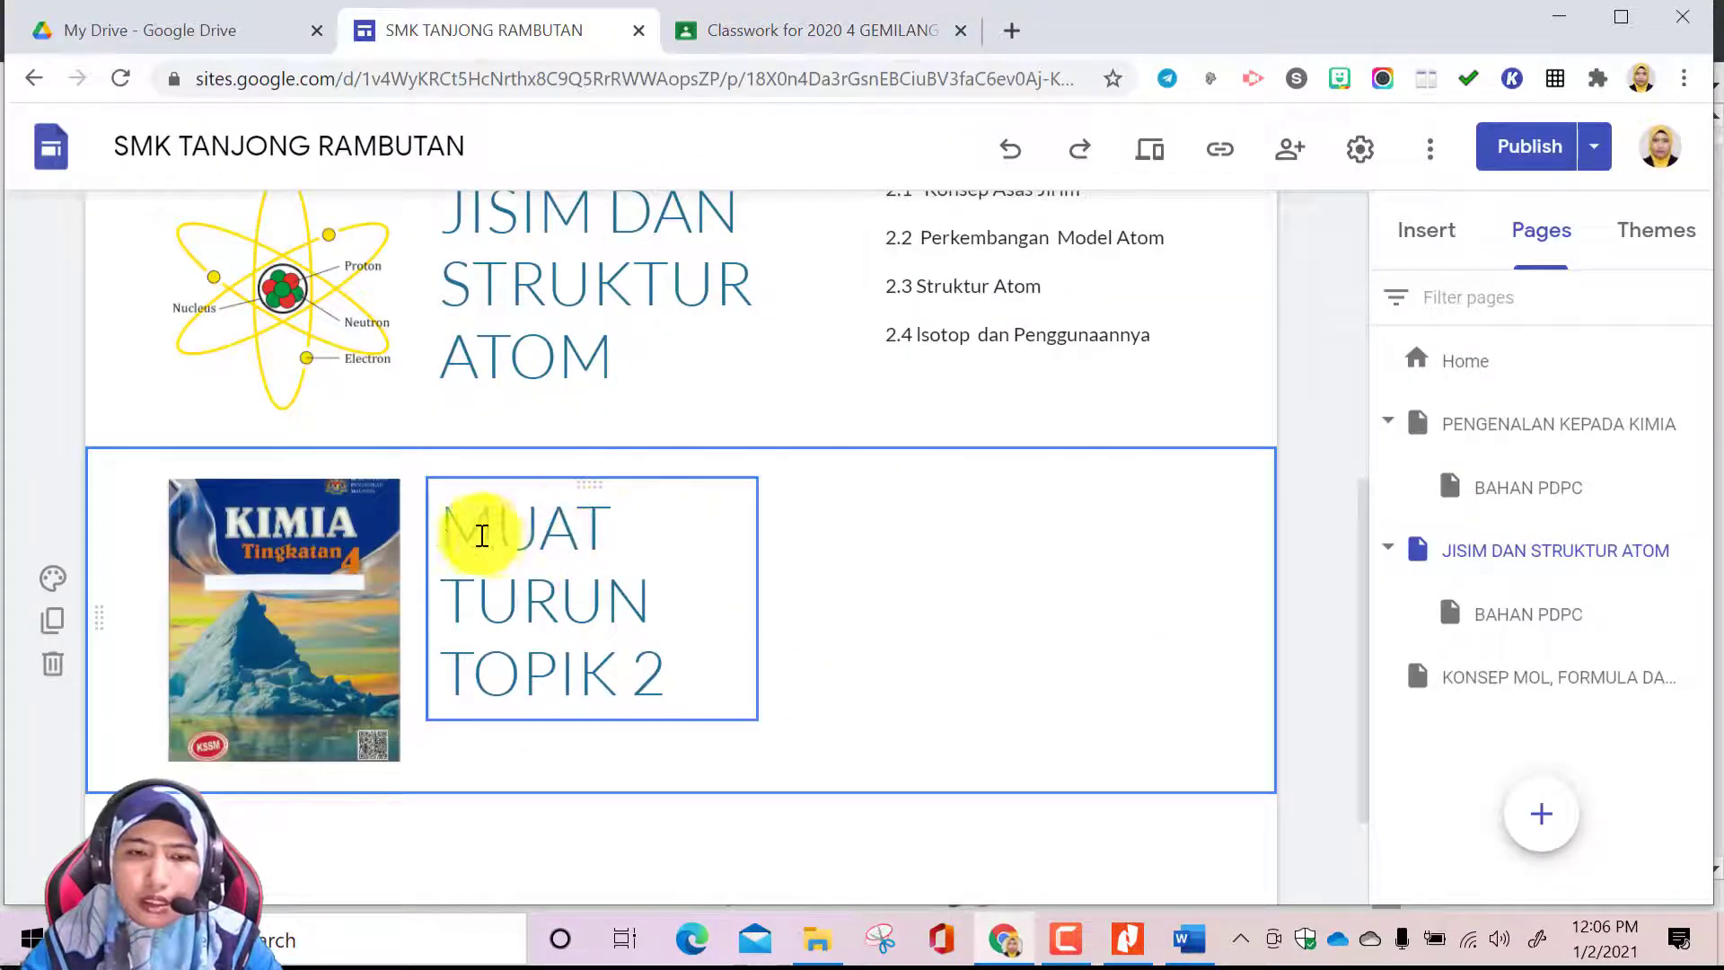
drag(448, 533, 672, 677)
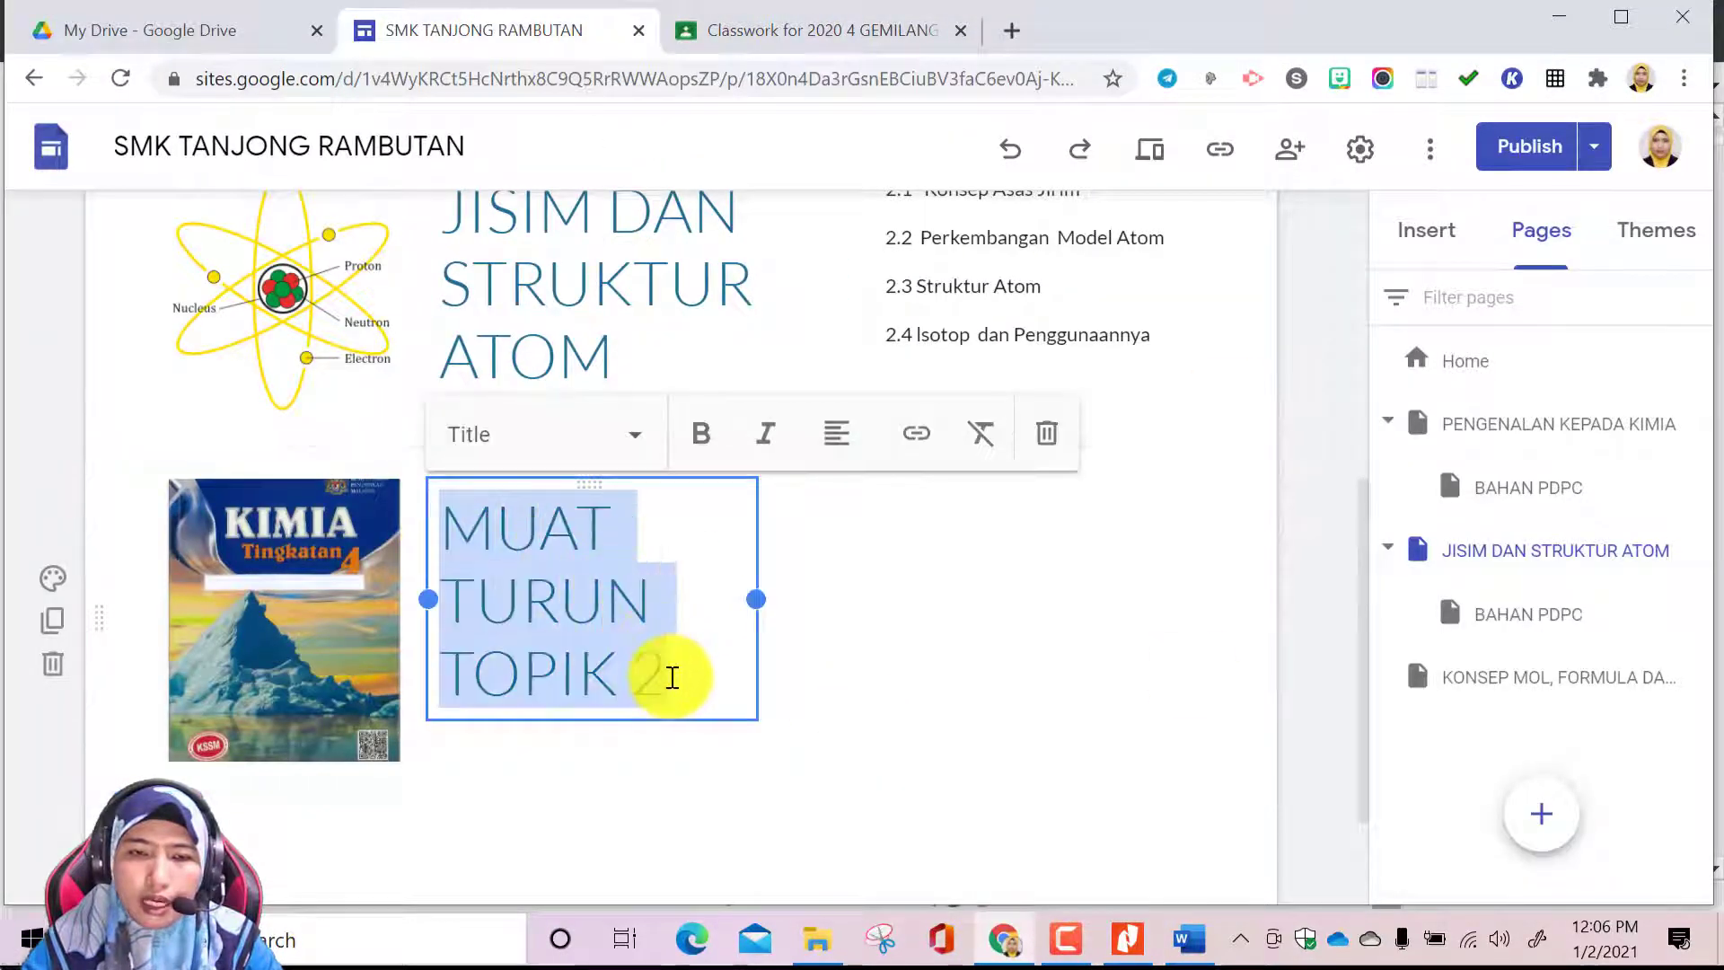
click(913, 438)
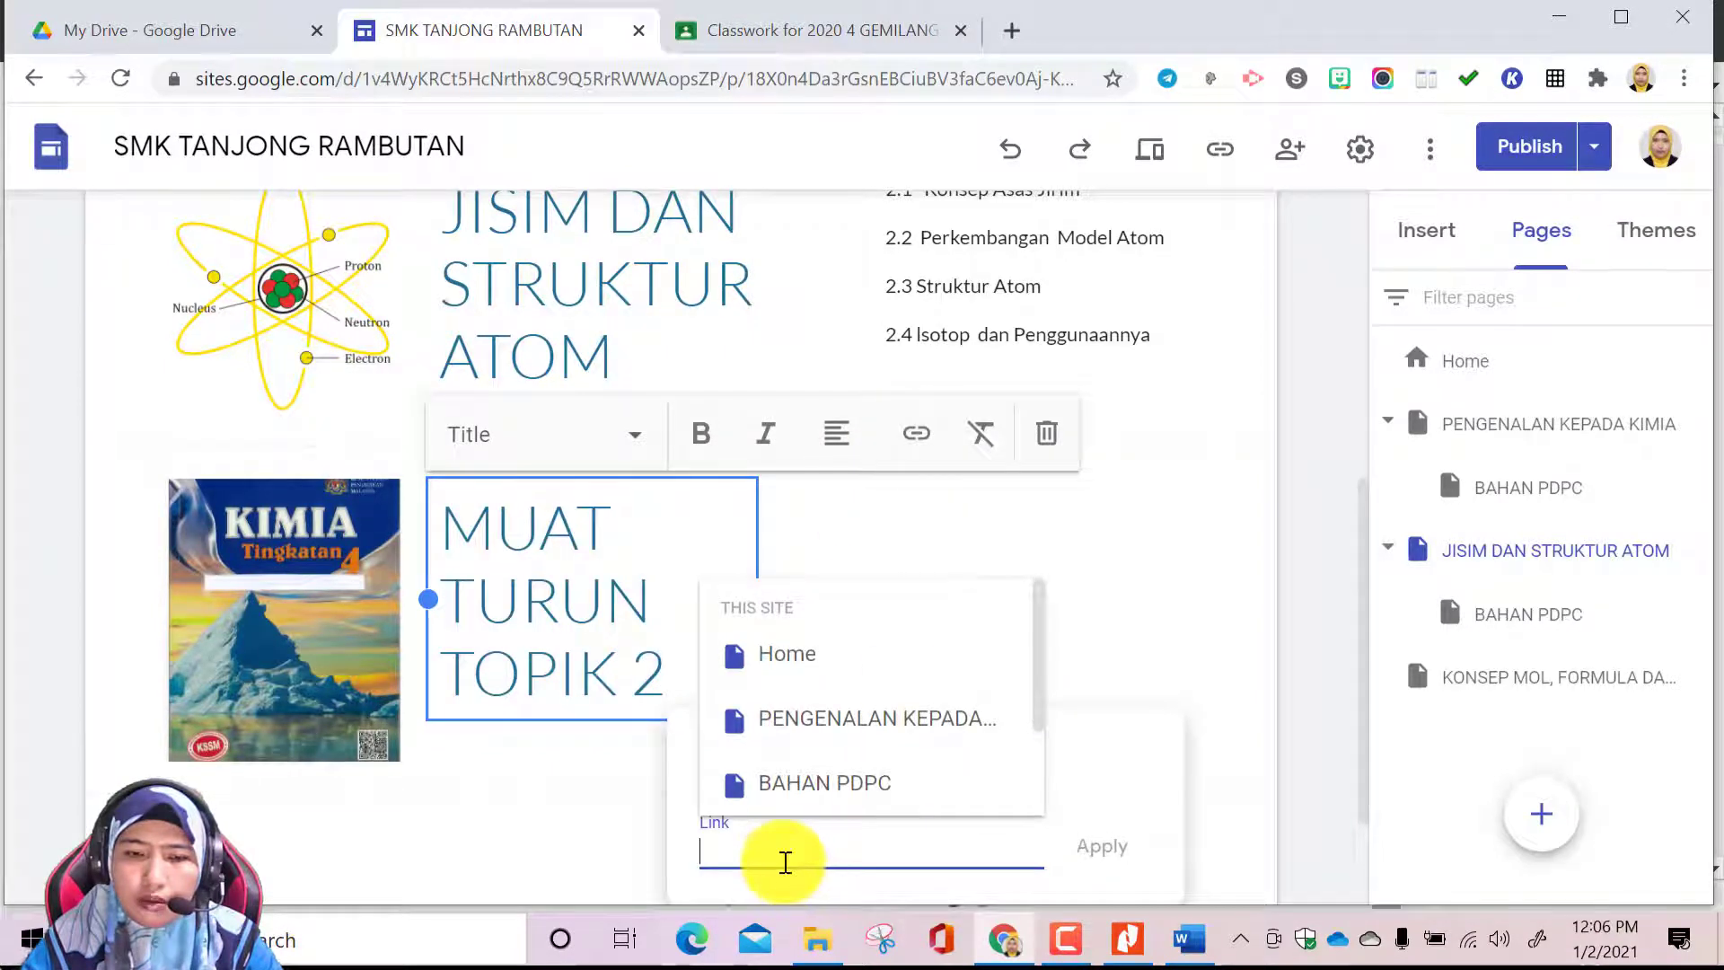
right_click(785, 862)
click(889, 648)
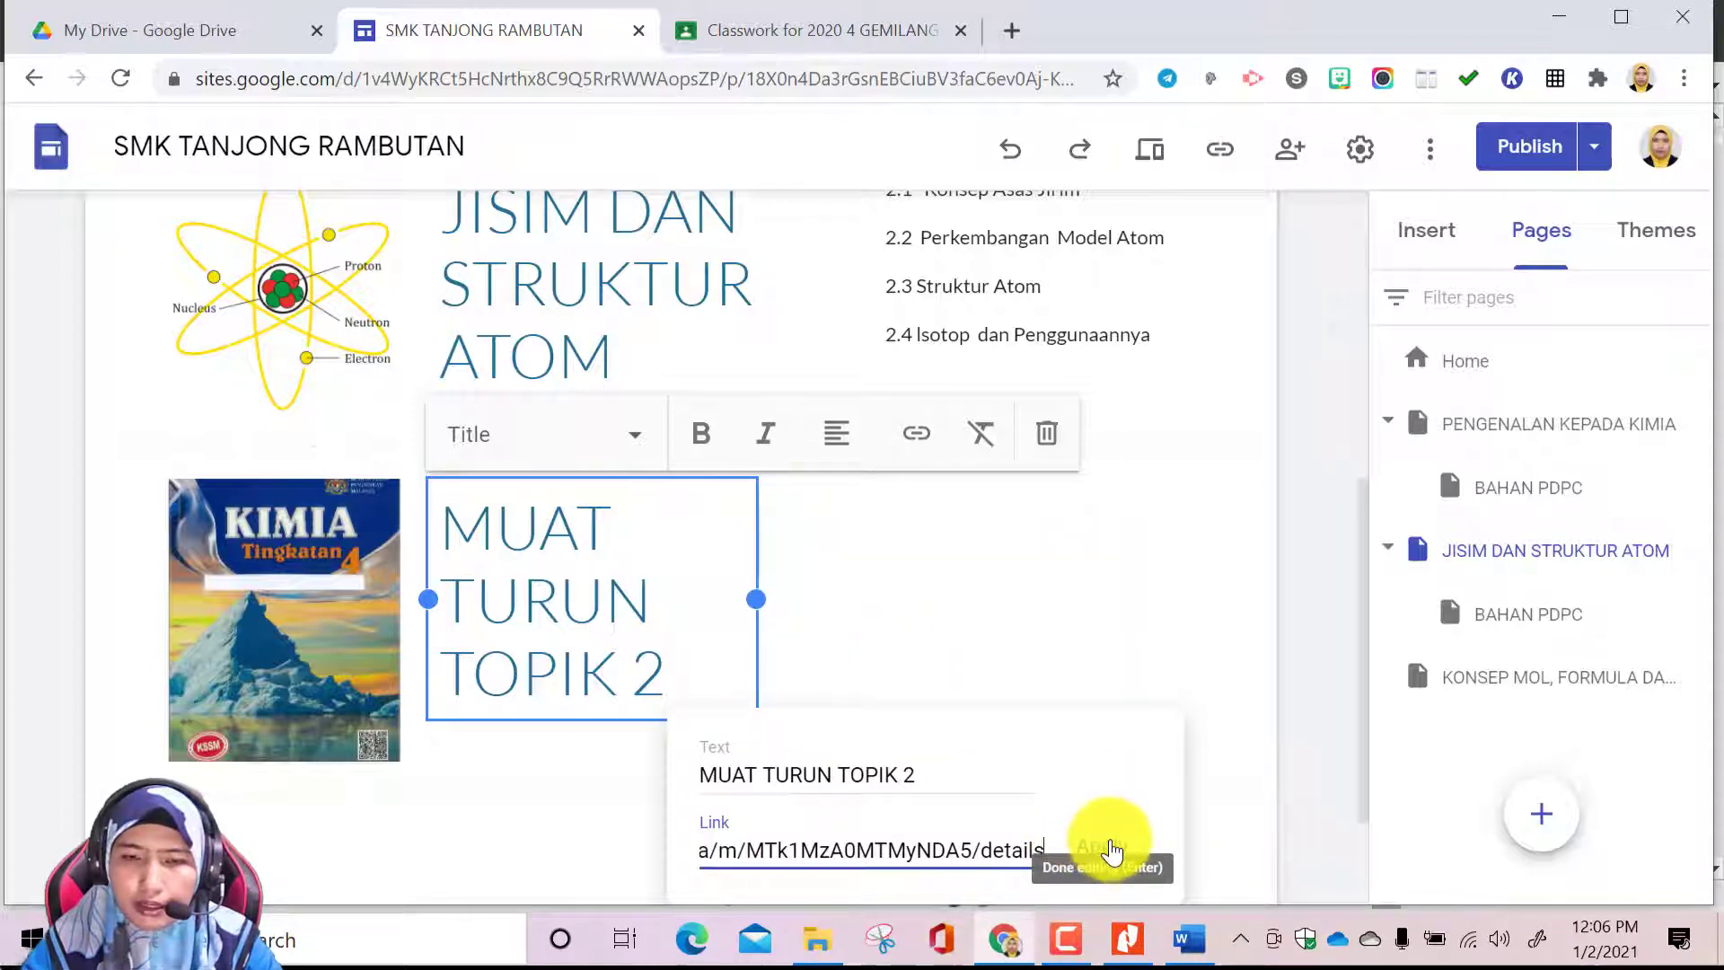
click(1112, 848)
click(992, 661)
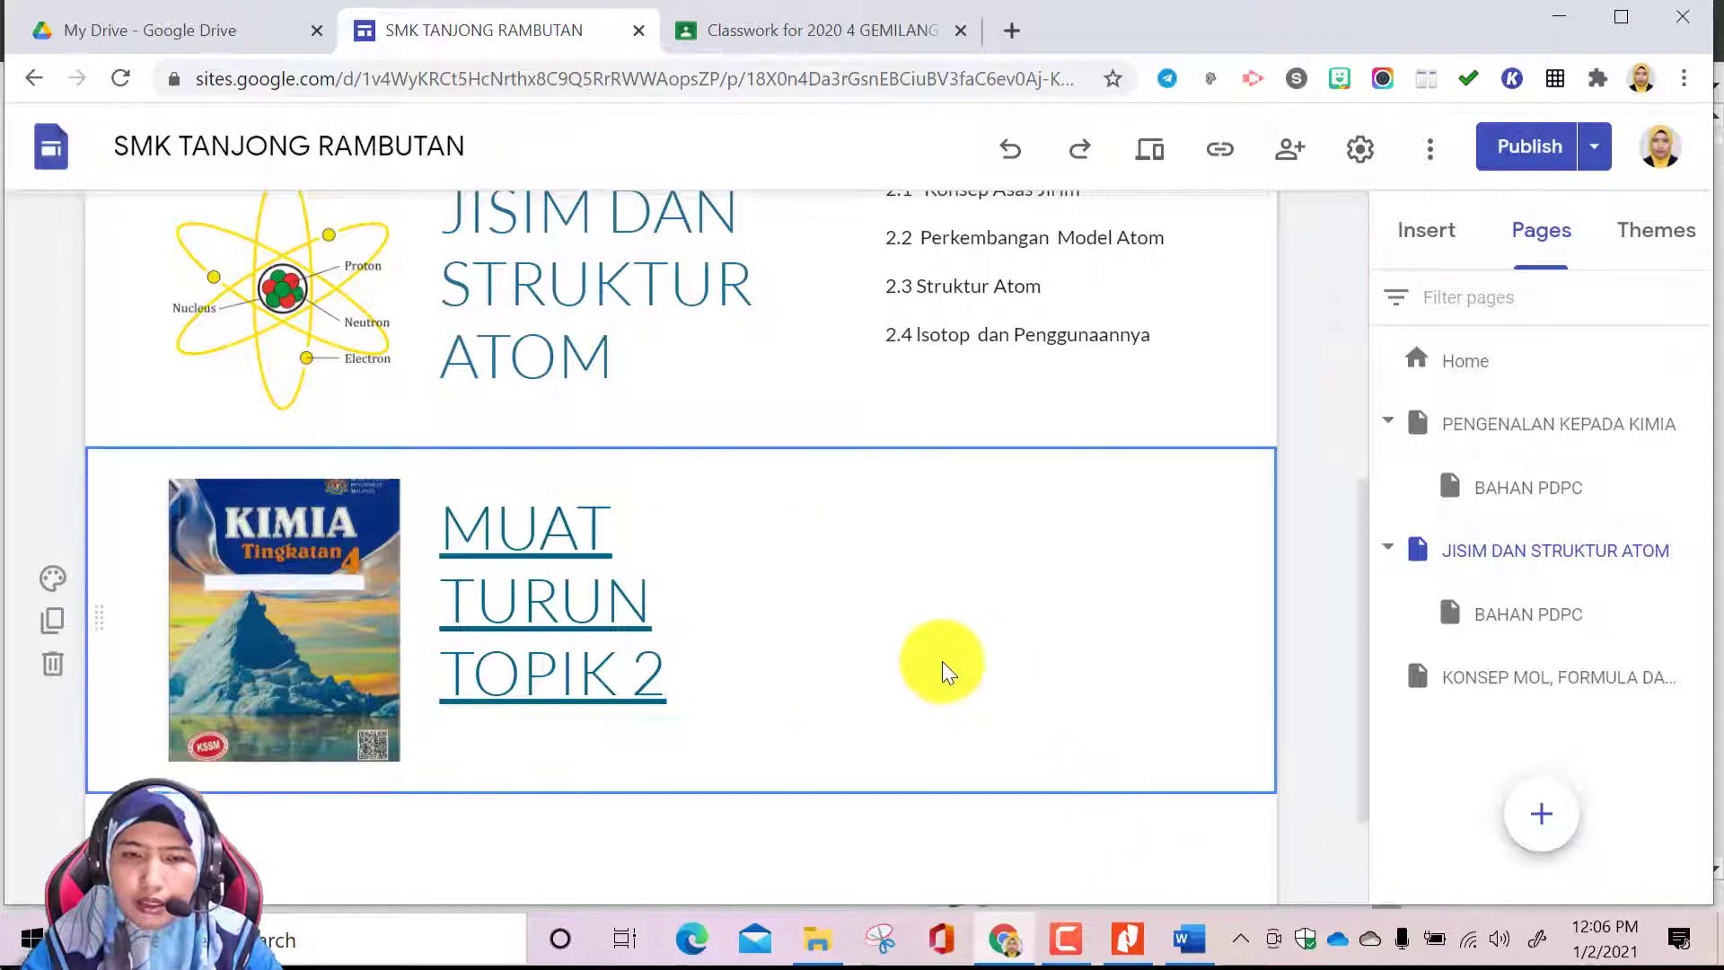
Review the JISIM DAN STRUKTUR ATOM page, from its header through the subtopic list to the textbook download section
scroll(731, 704, up, 5)
scroll(758, 700, down, 6)
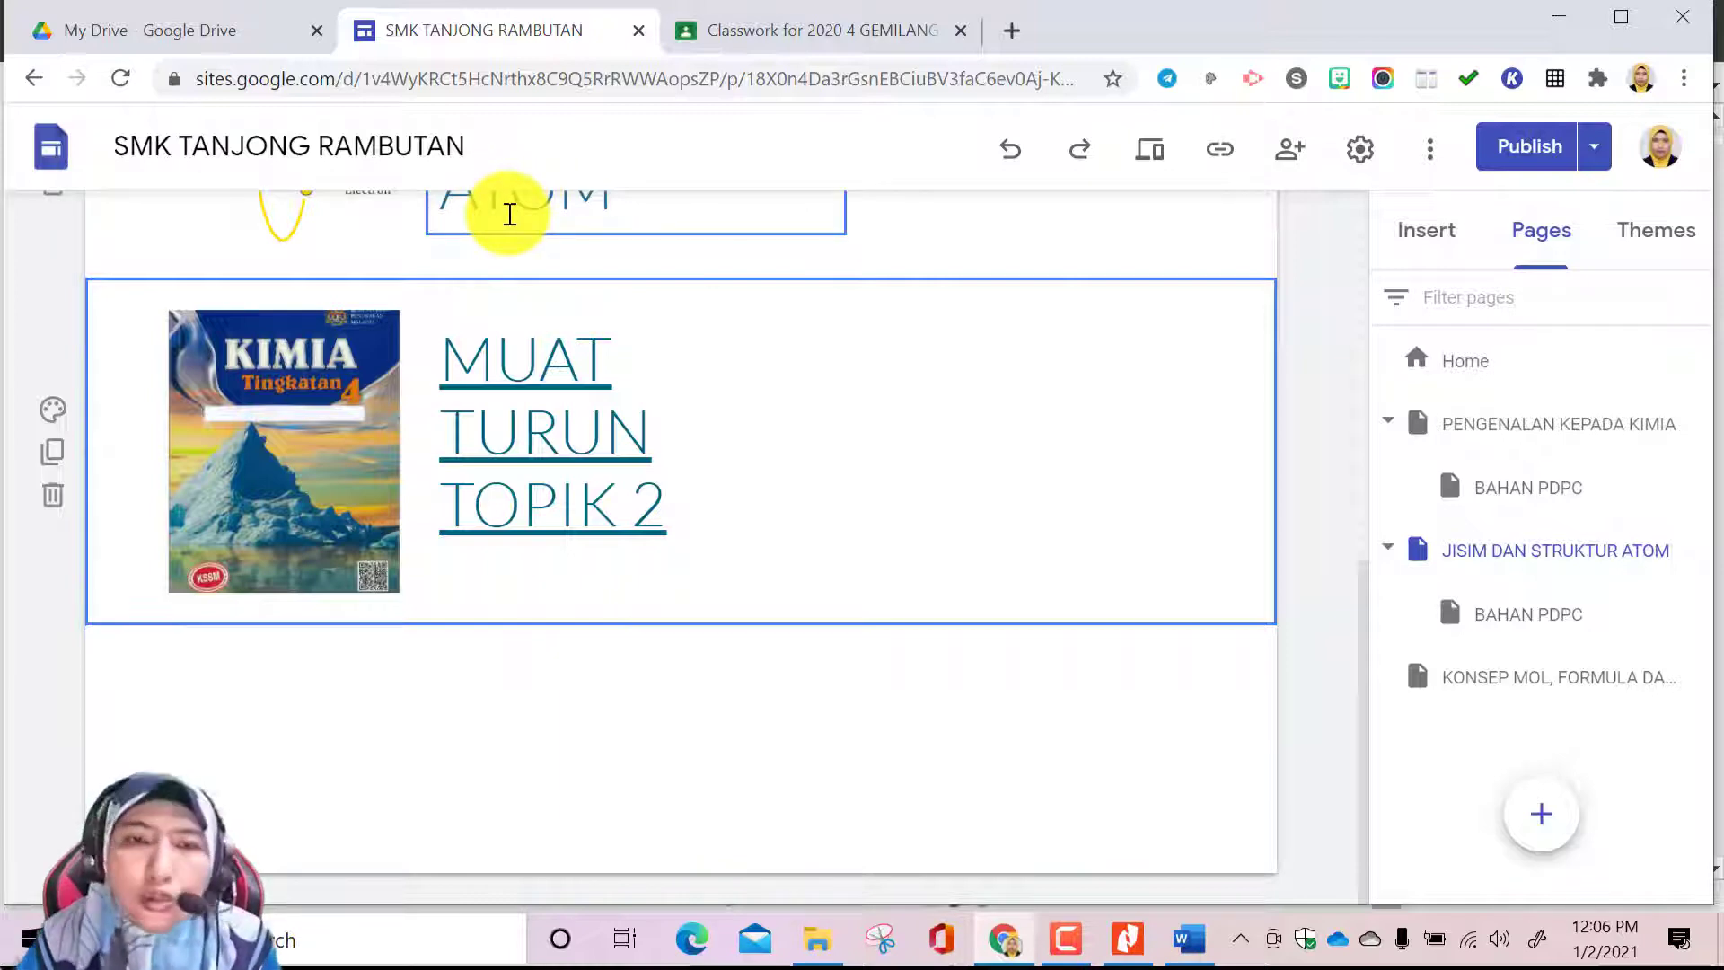
scroll(832, 515, up, 4)
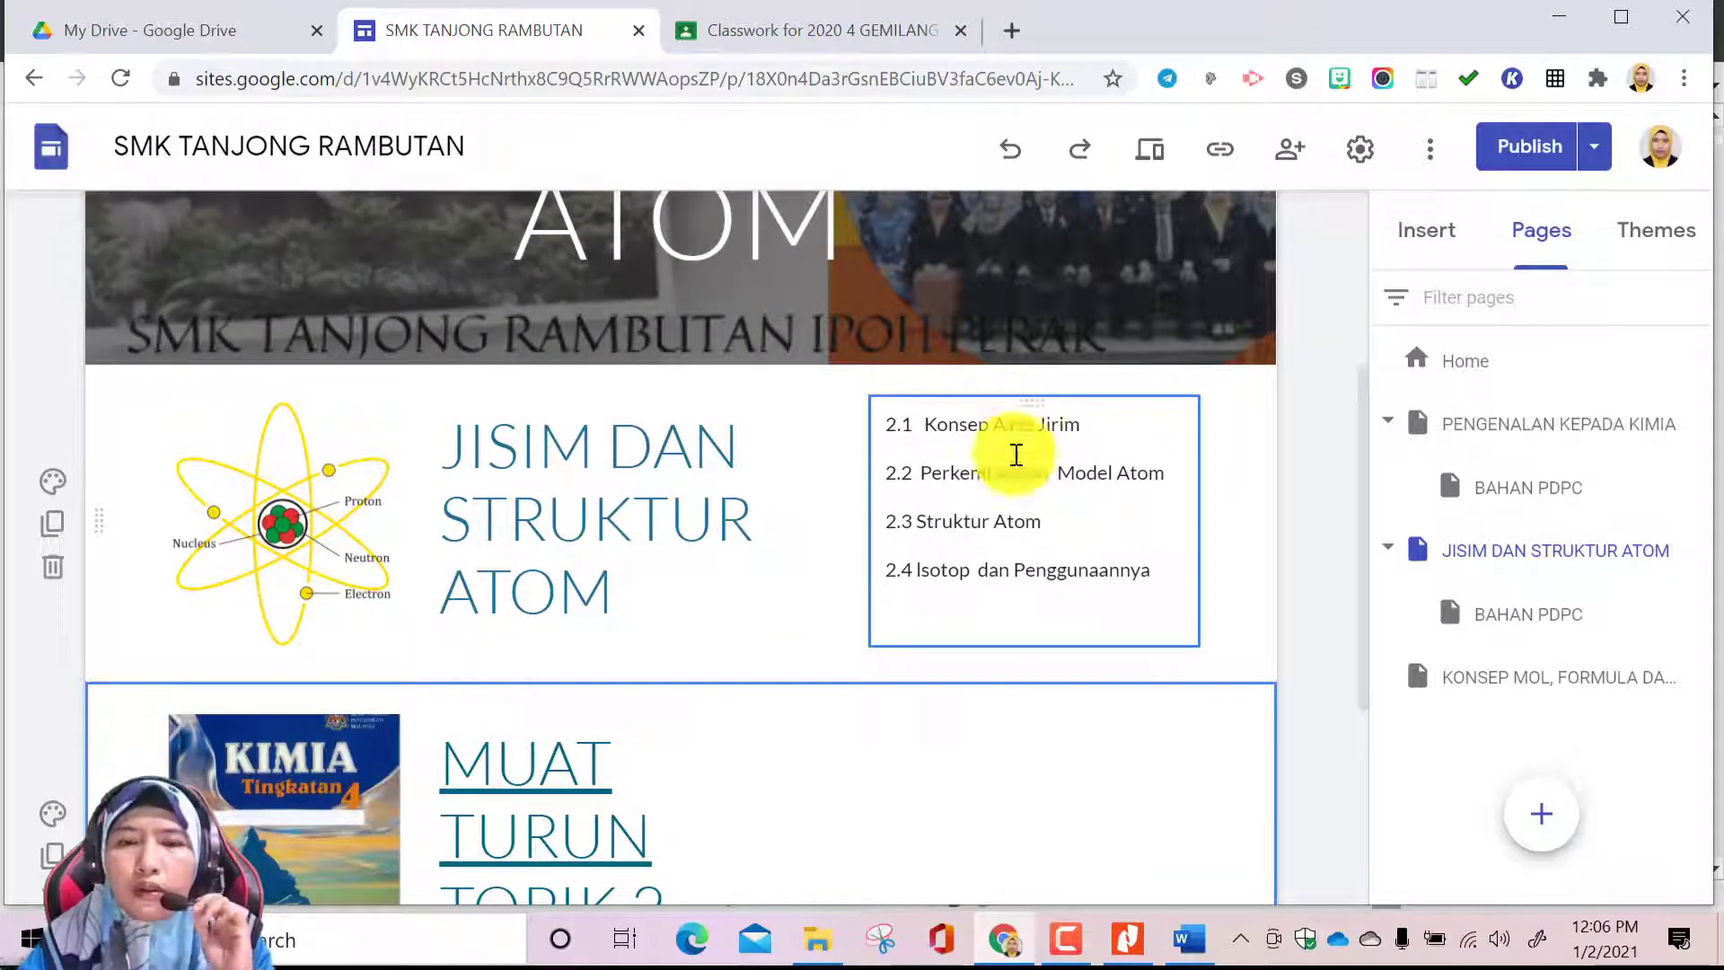
scroll(892, 611, up, 4)
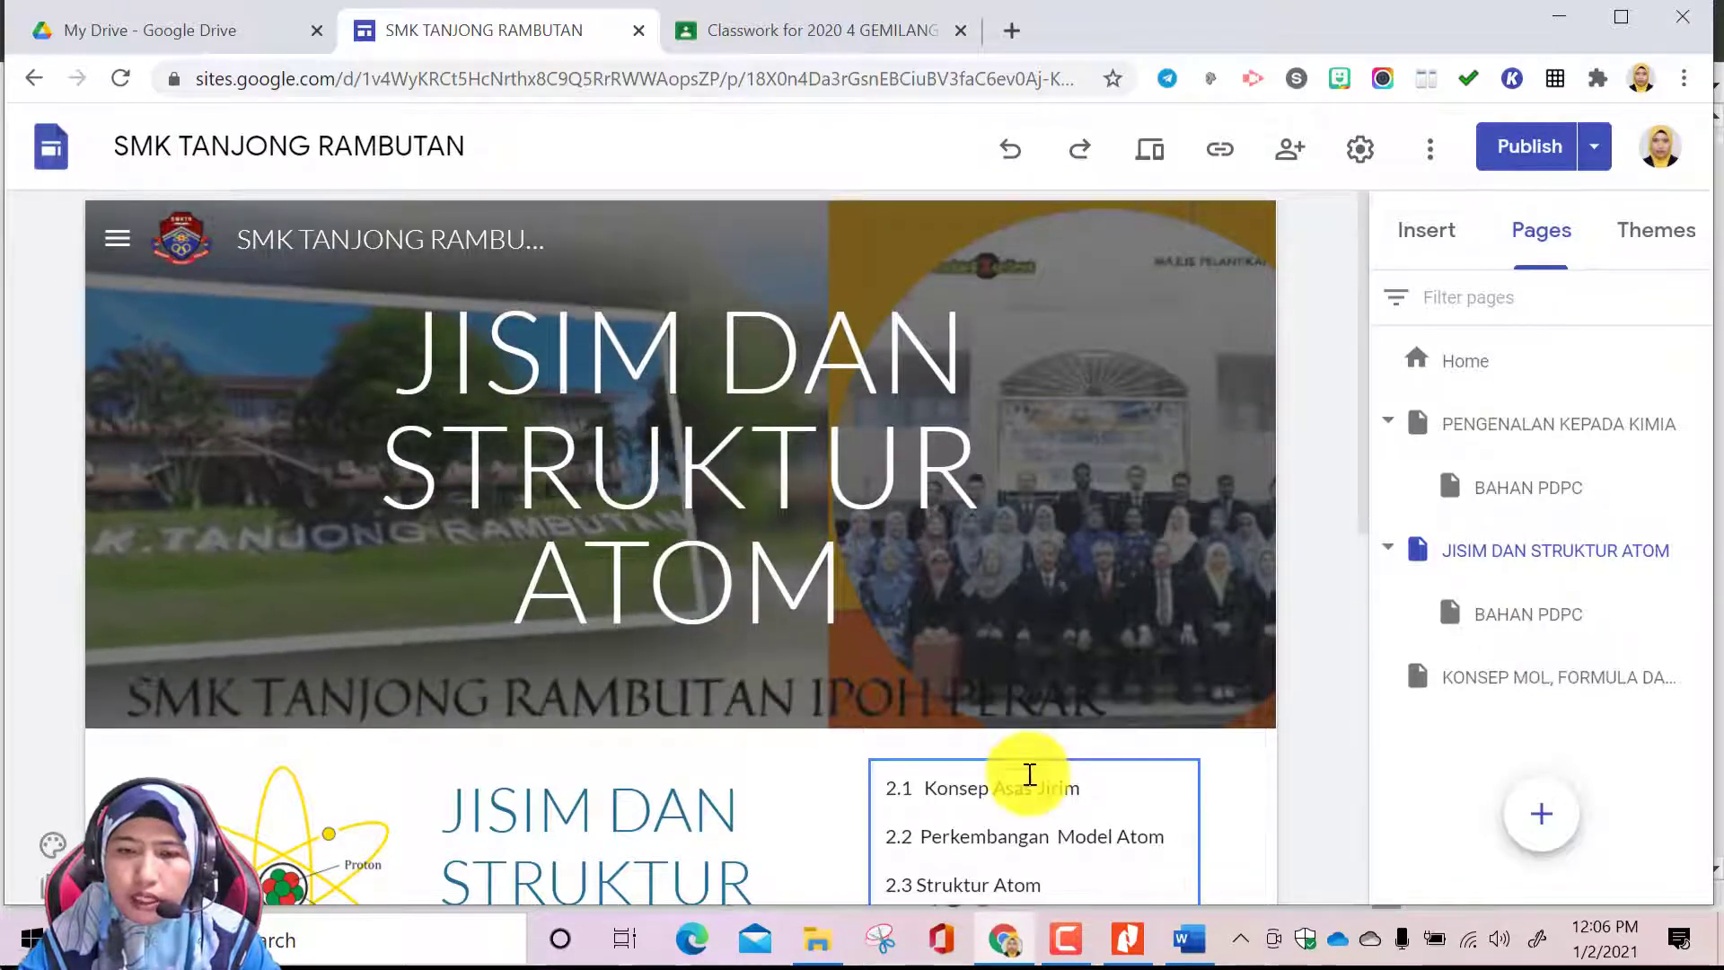
scroll(1030, 774, down, 4)
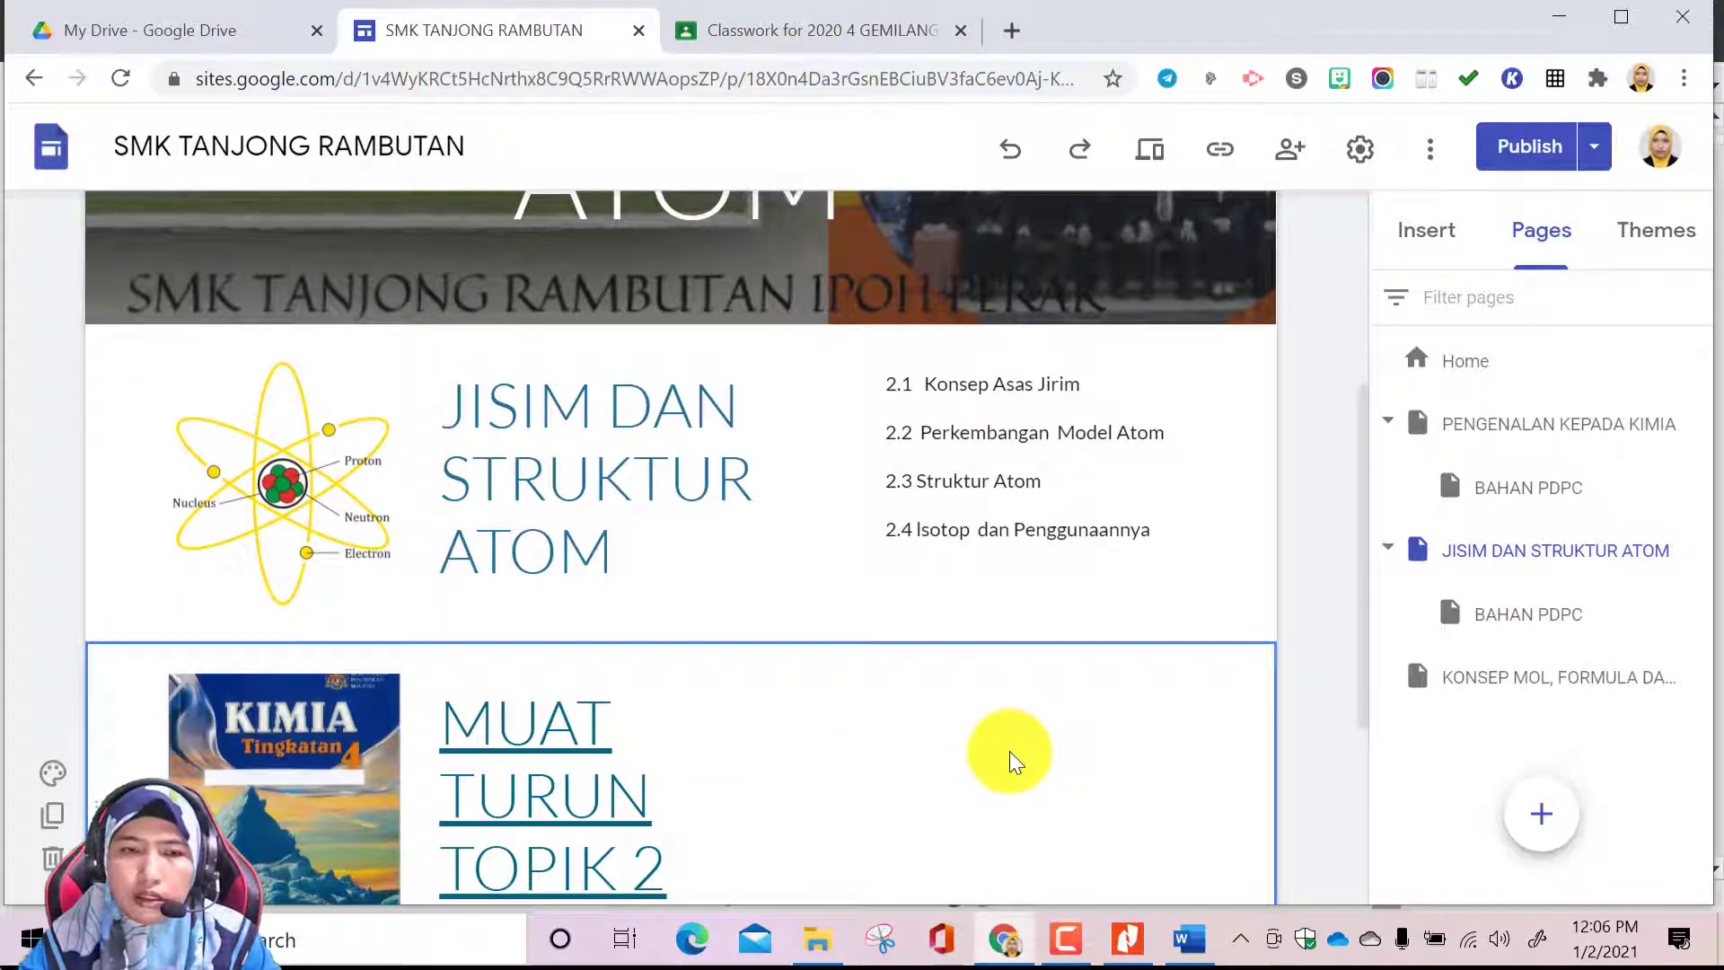
scroll(1009, 751, up, 3)
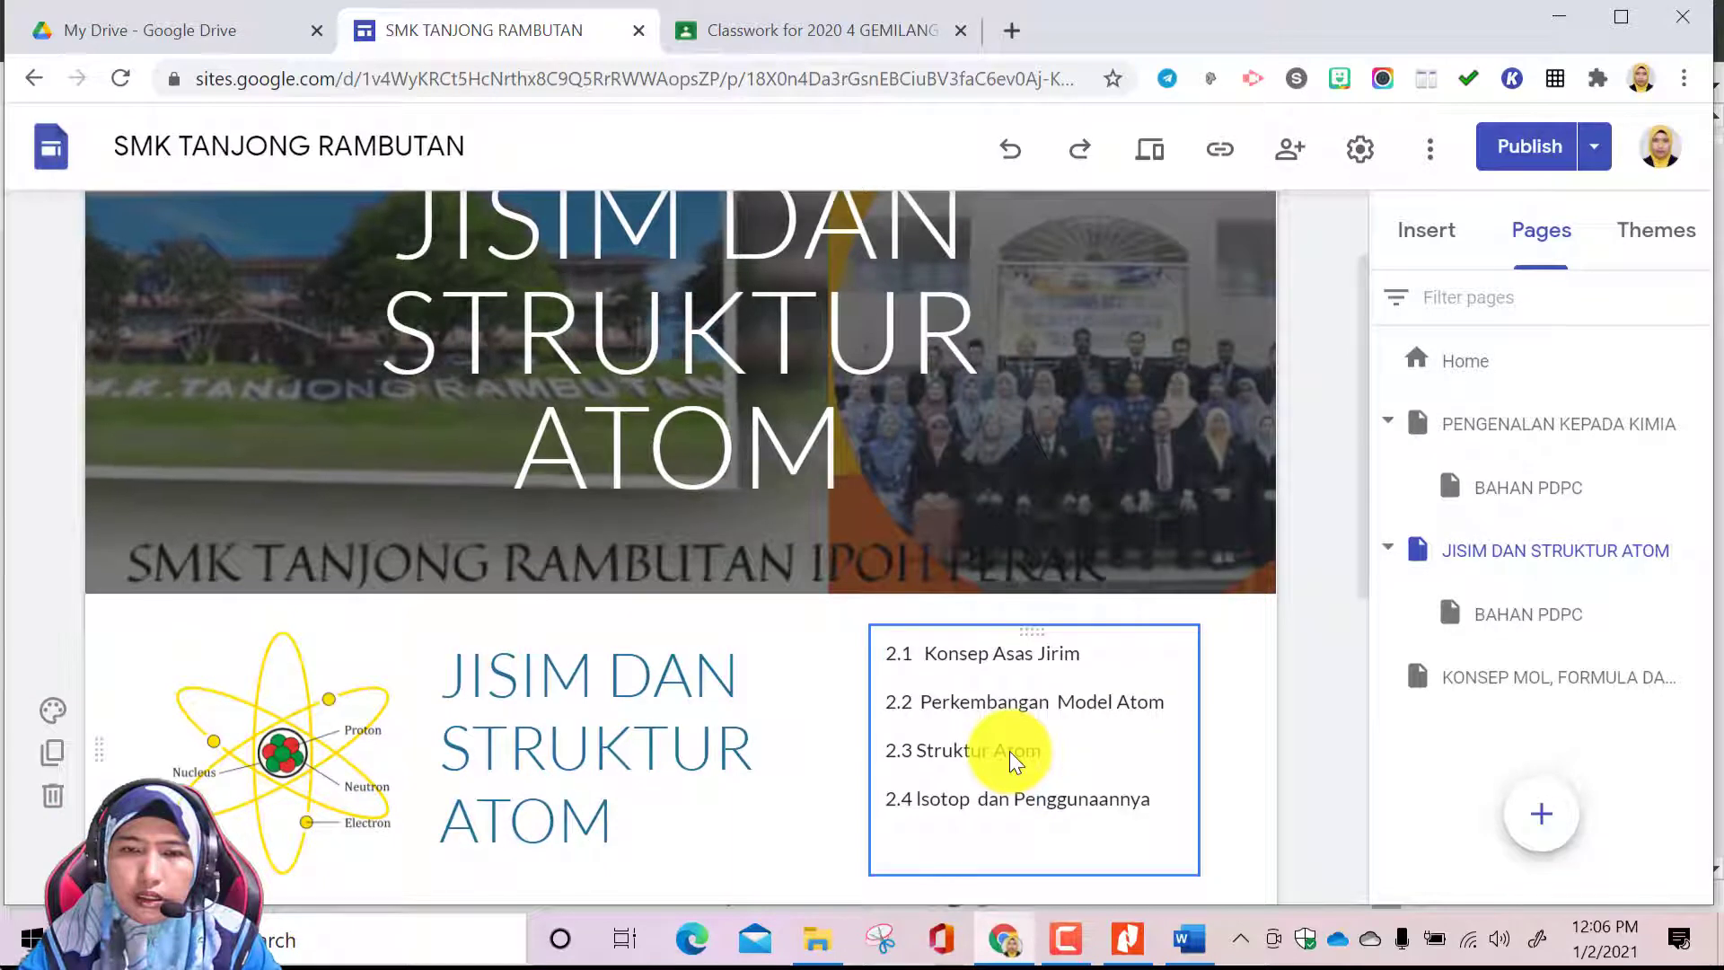
scroll(703, 527, down, 3)
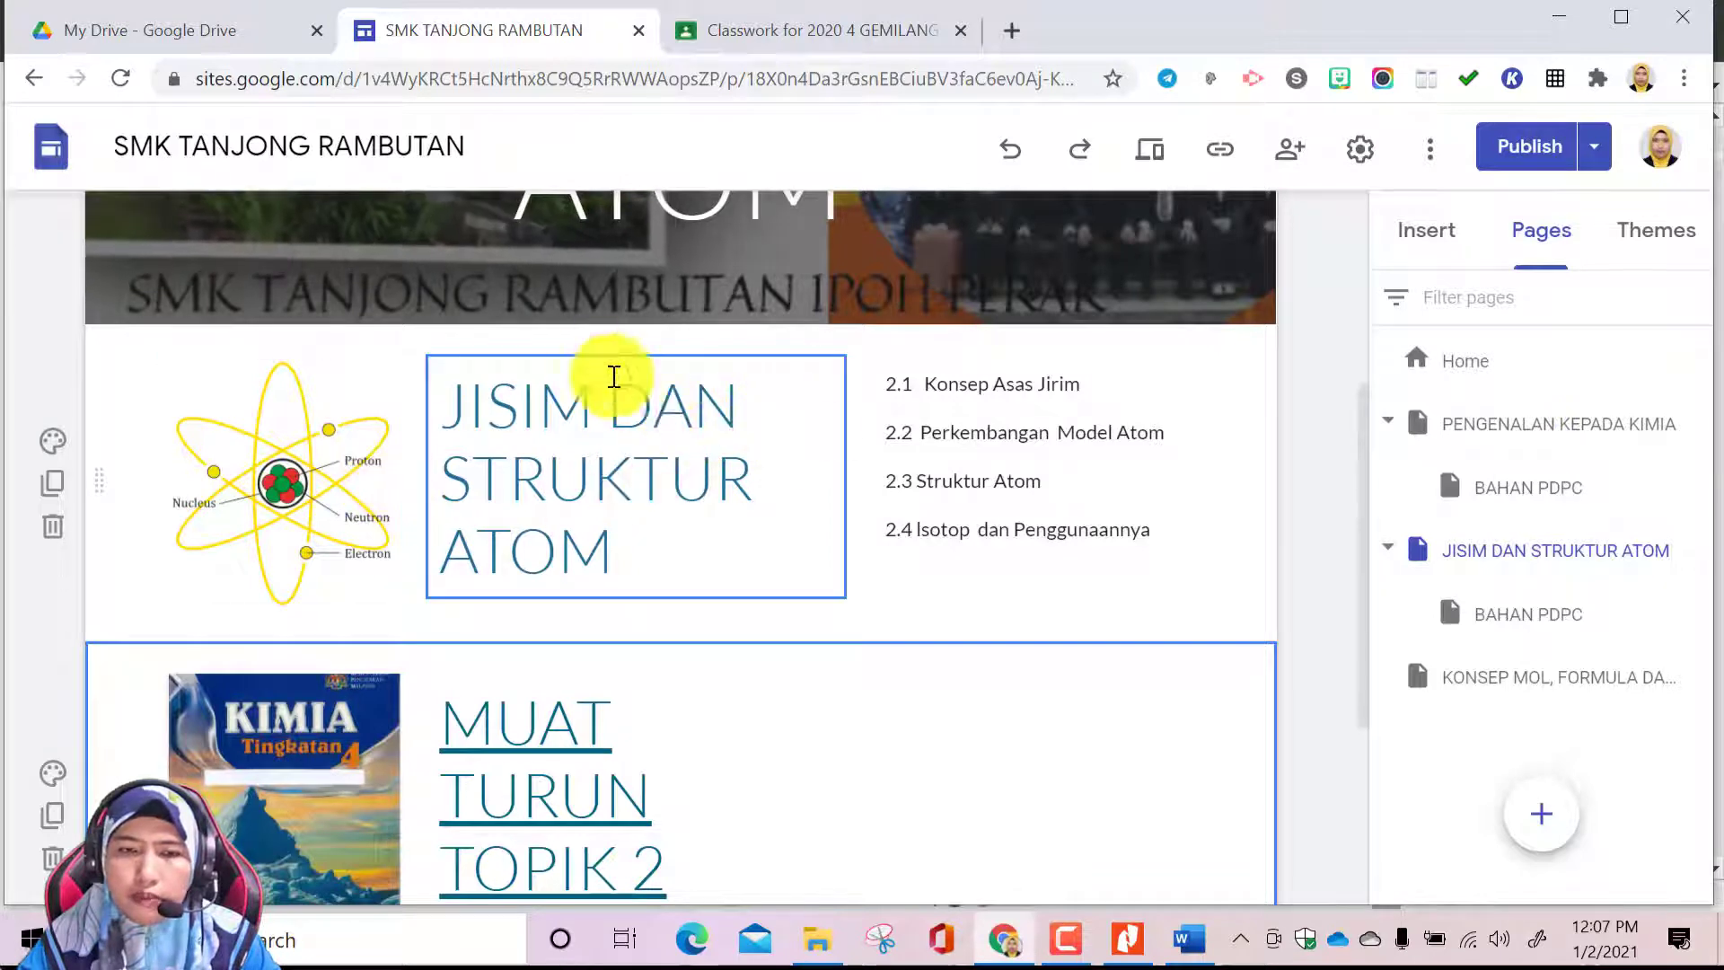
scroll(664, 629, down, 1)
scroll(664, 630, up, 3)
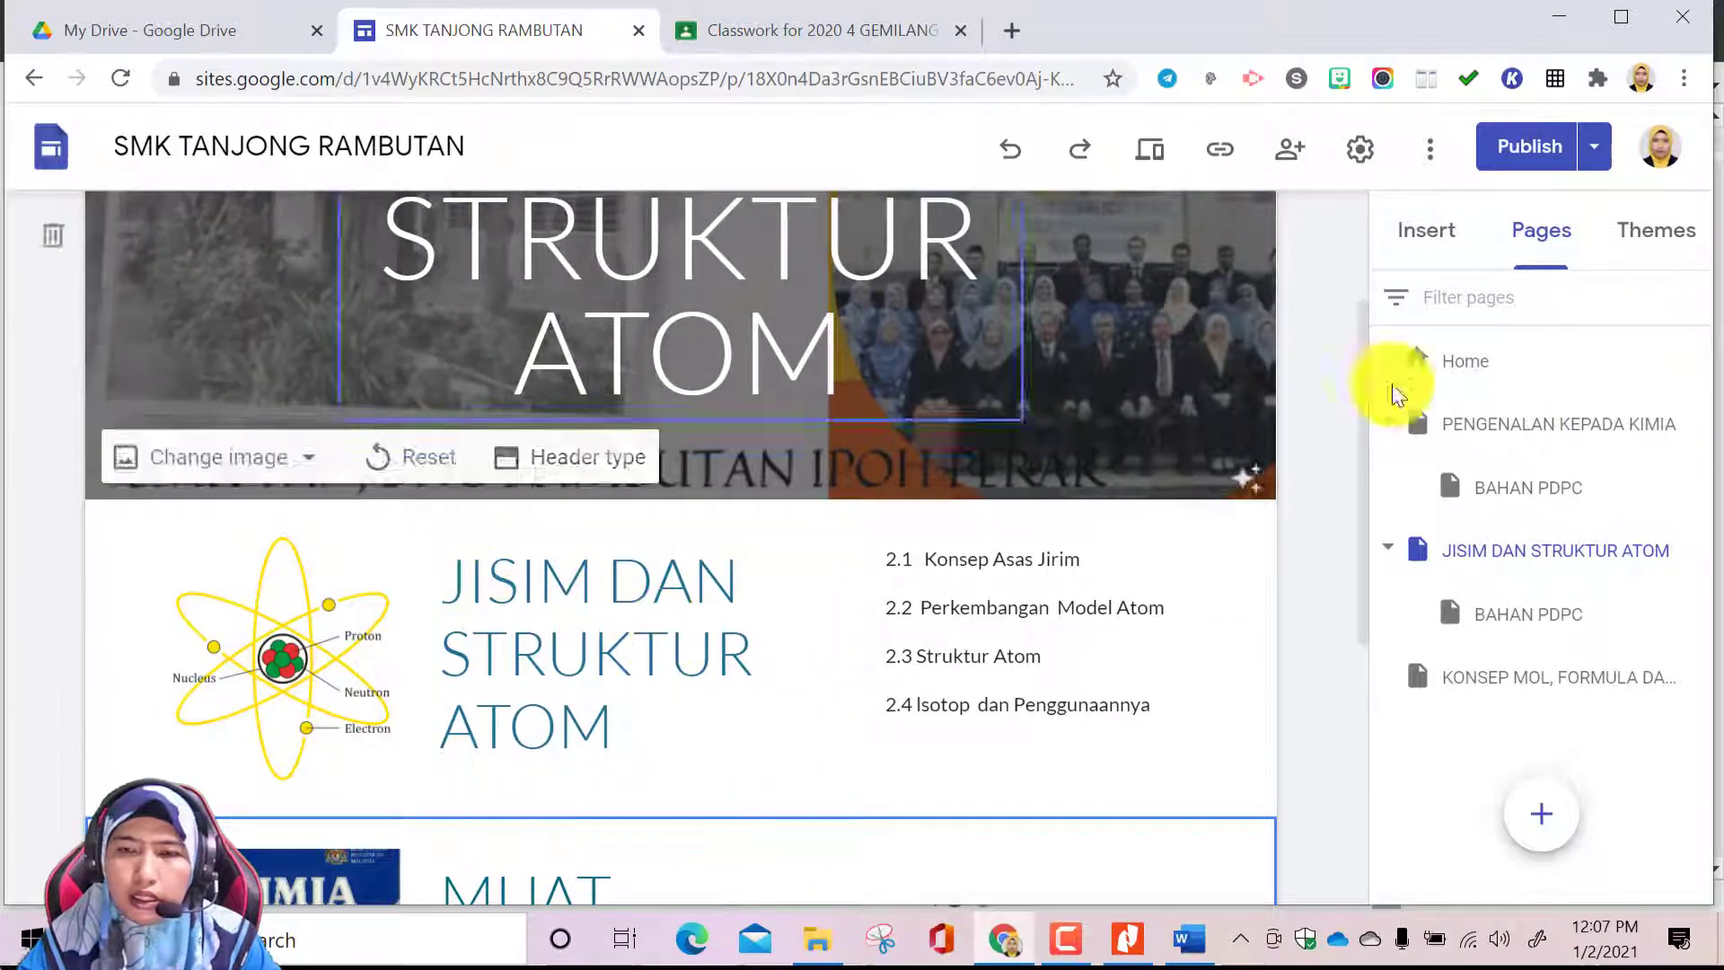
Set the header title of the subpage under PENGENALAN KEPADA KIMIA to "BAHAN PDPC"
click(1537, 491)
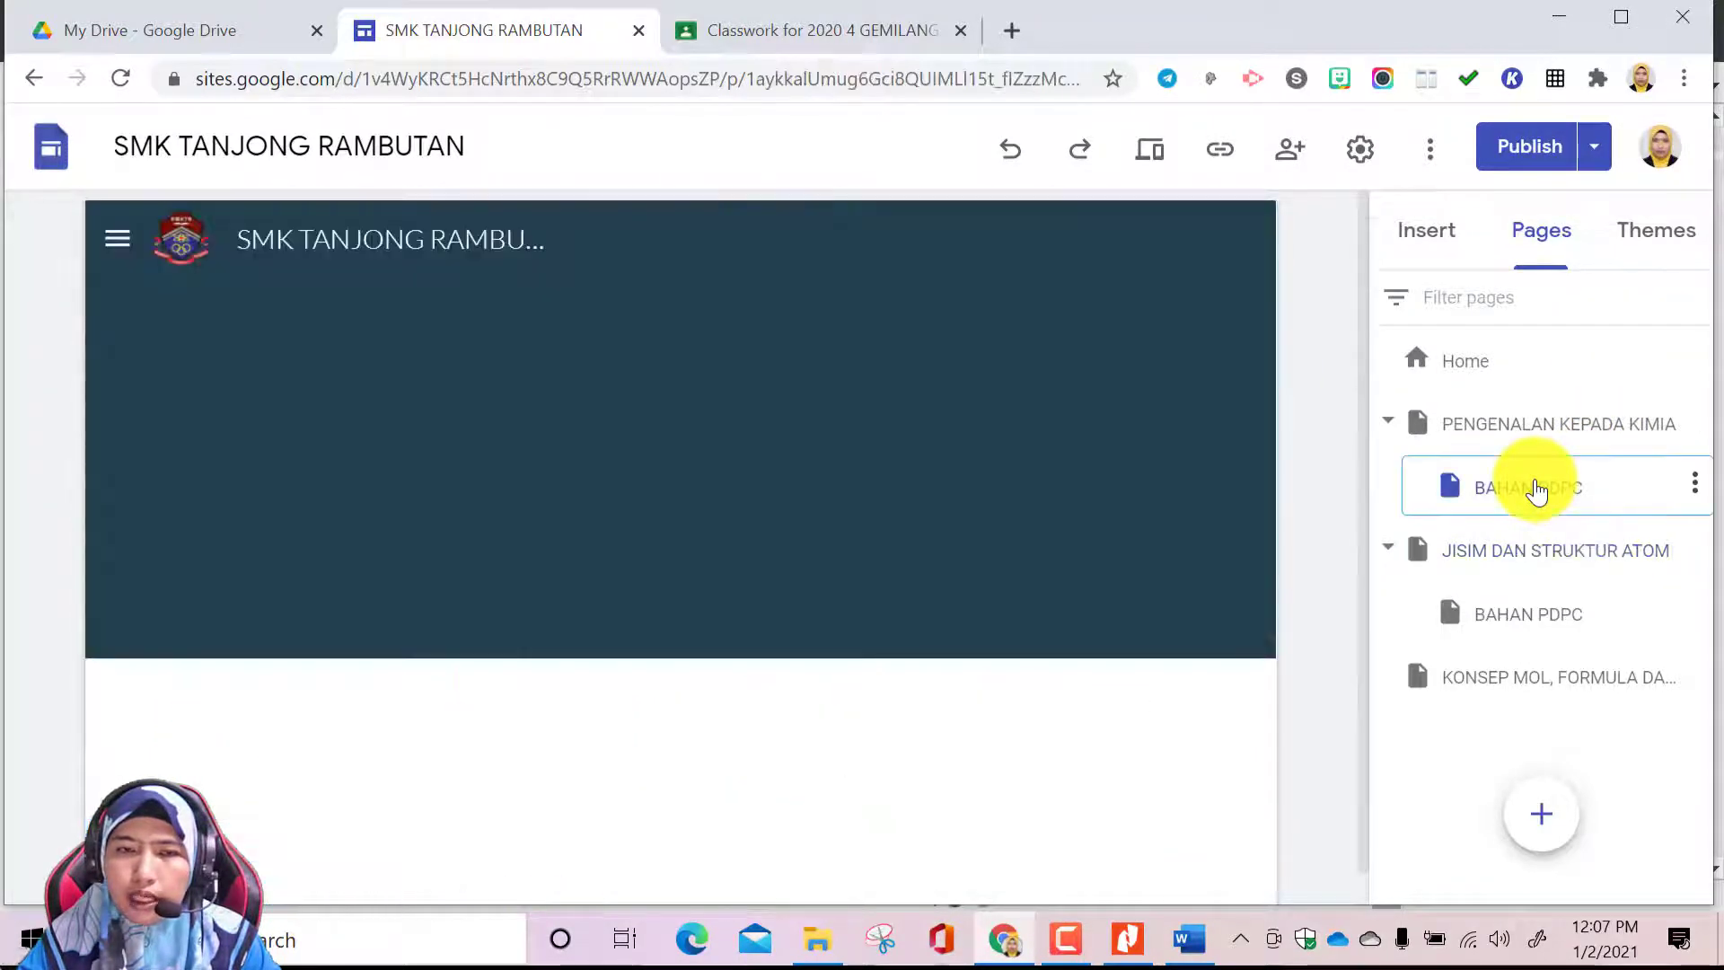
click(800, 488)
key(BackSpace)
key(BackSpace)
key(BackSpace)
key(BackSpace)
key(BackSpace)
key(BackSpace)
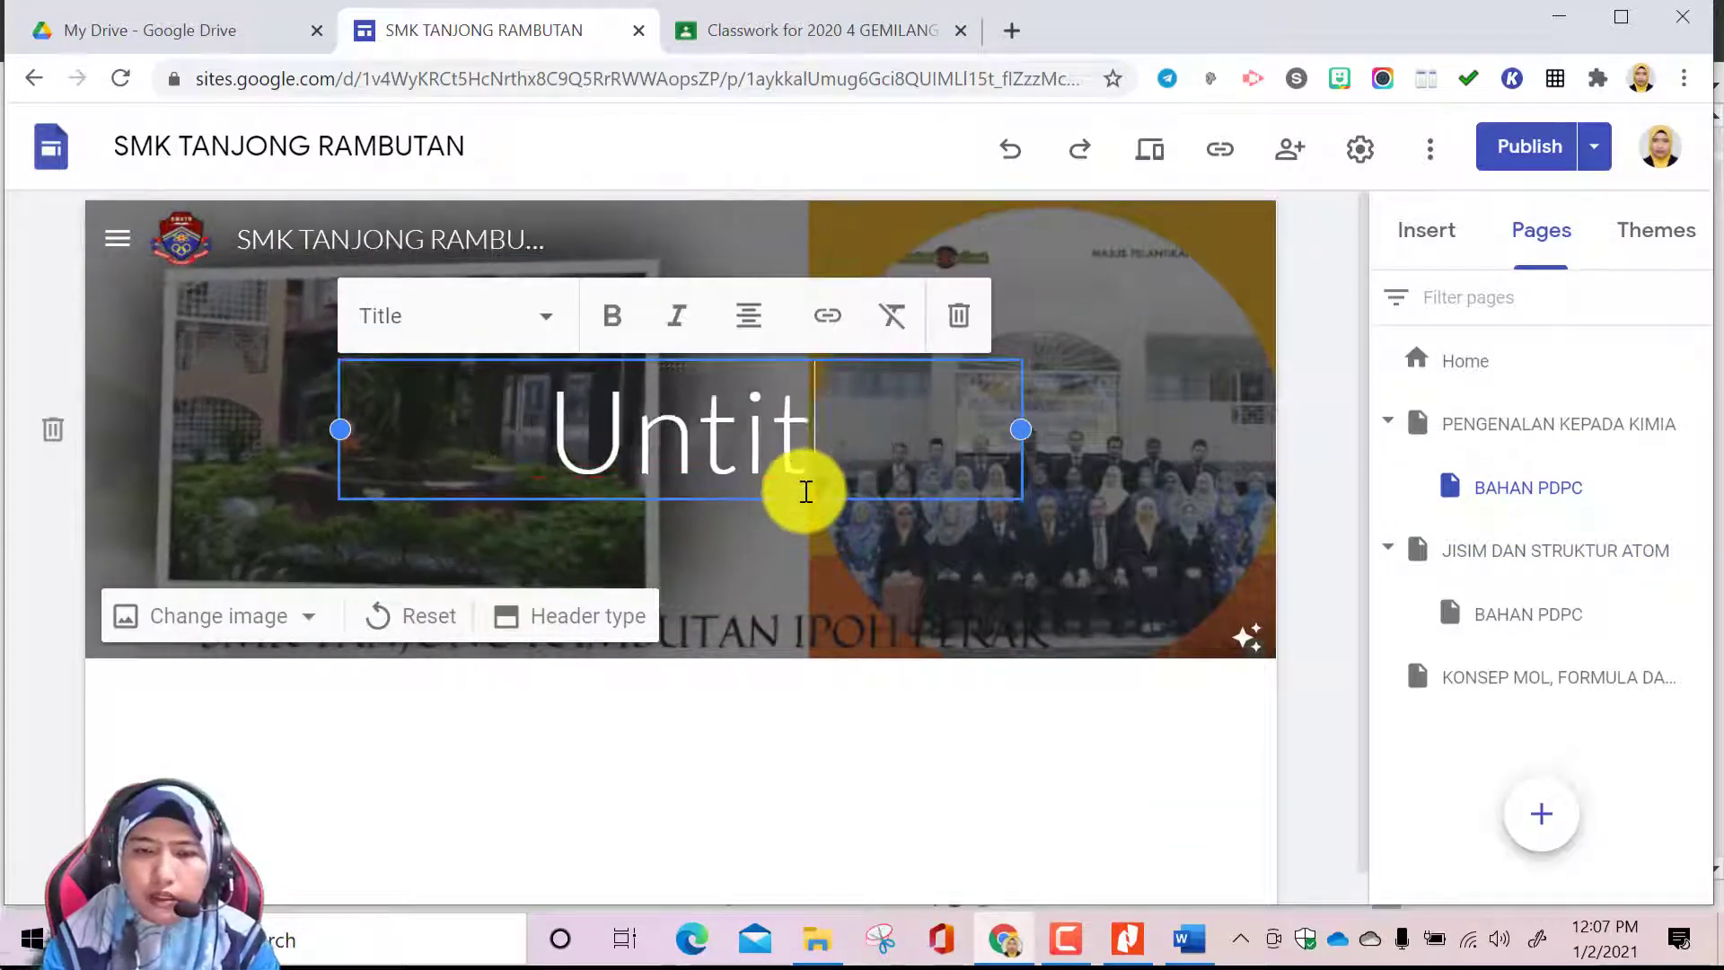
key(BackSpace)
key(BackSpace)
text(BAHAN )
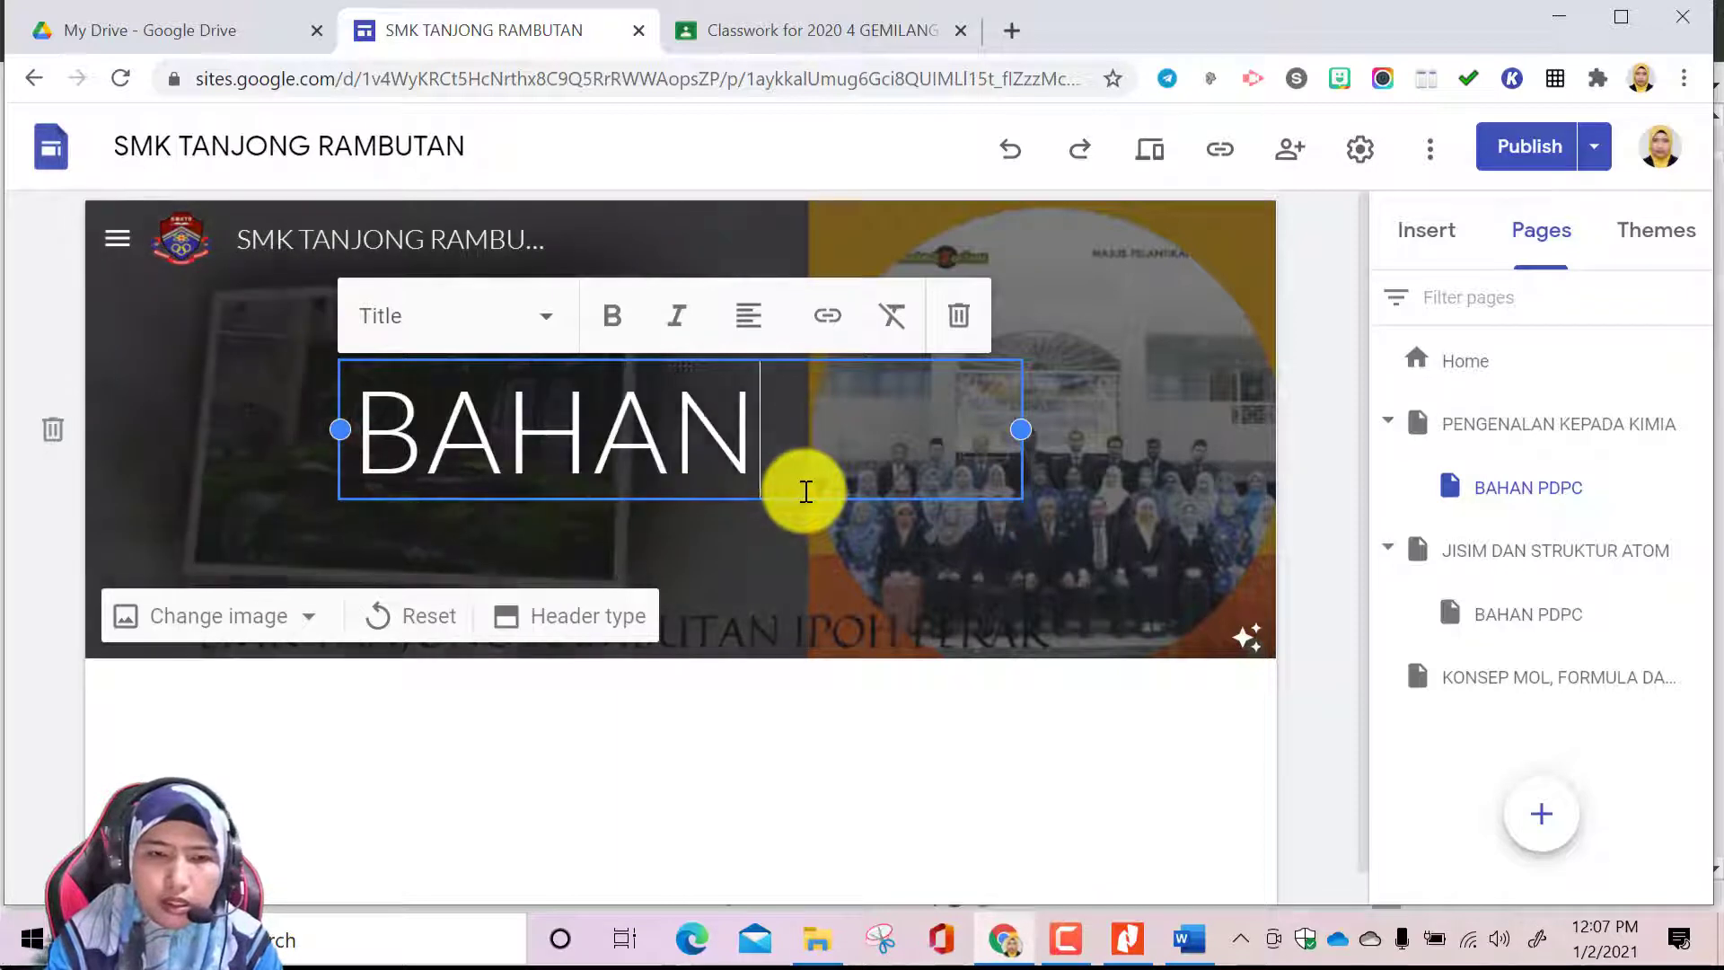
text(PDPC)
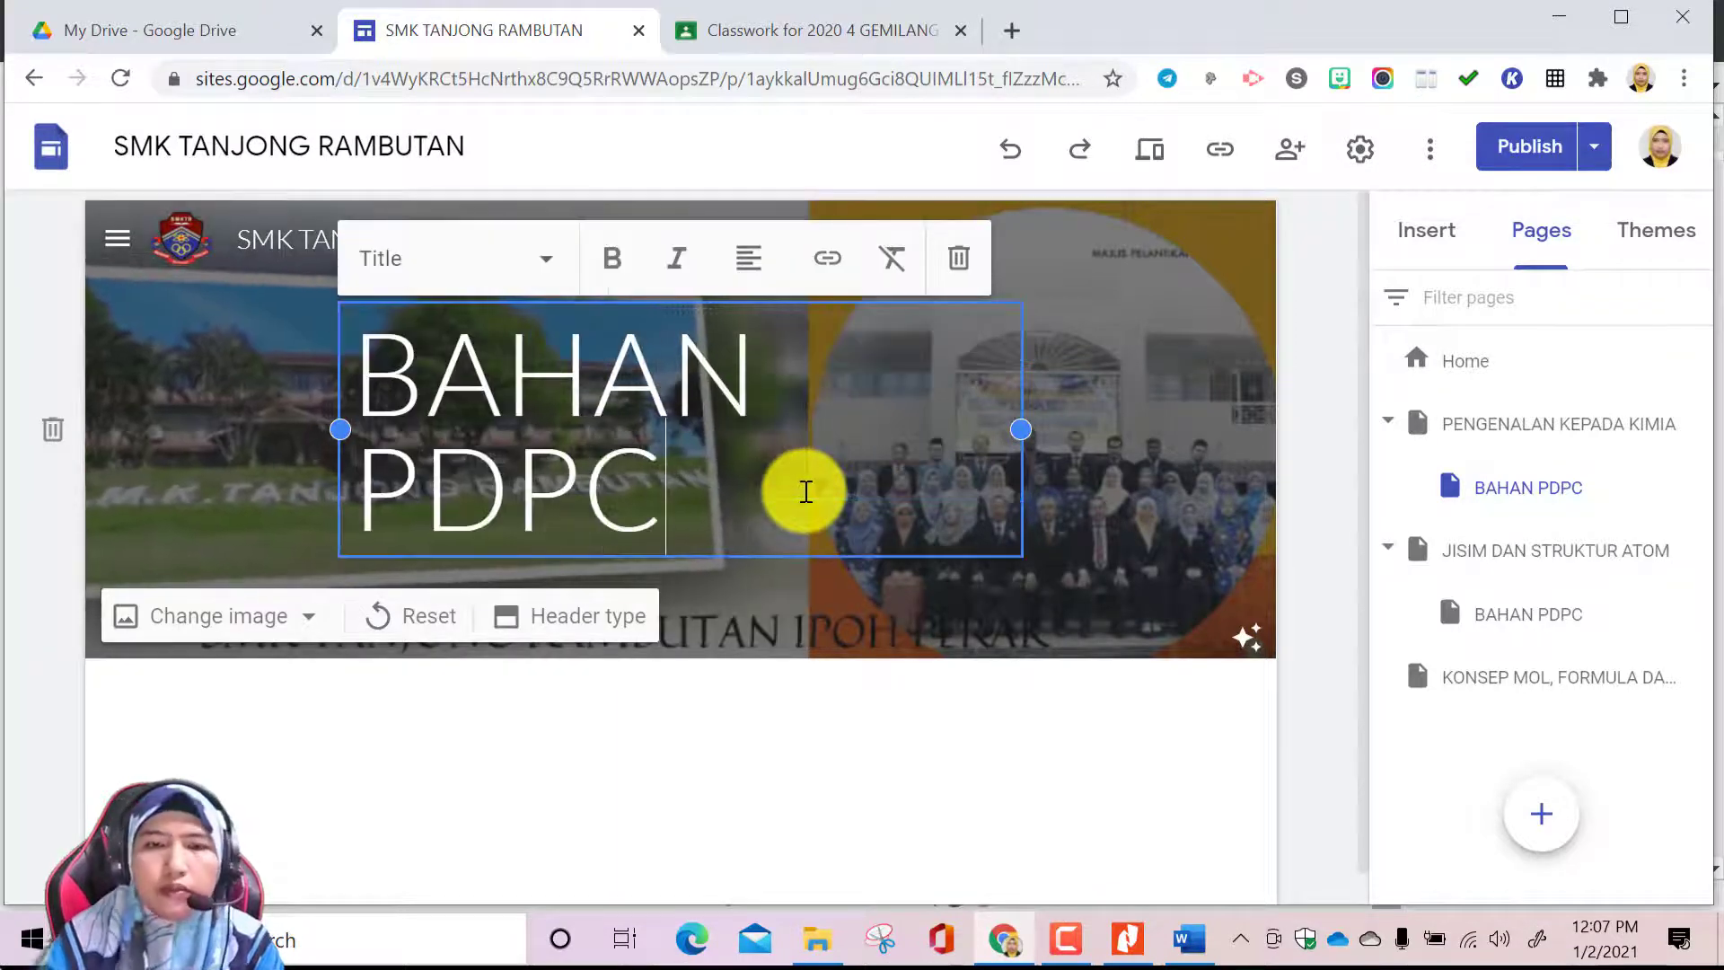
Narrow the title text box in the page header to fit closer around BAHAN PDPC
drag(1020, 430, 955, 430)
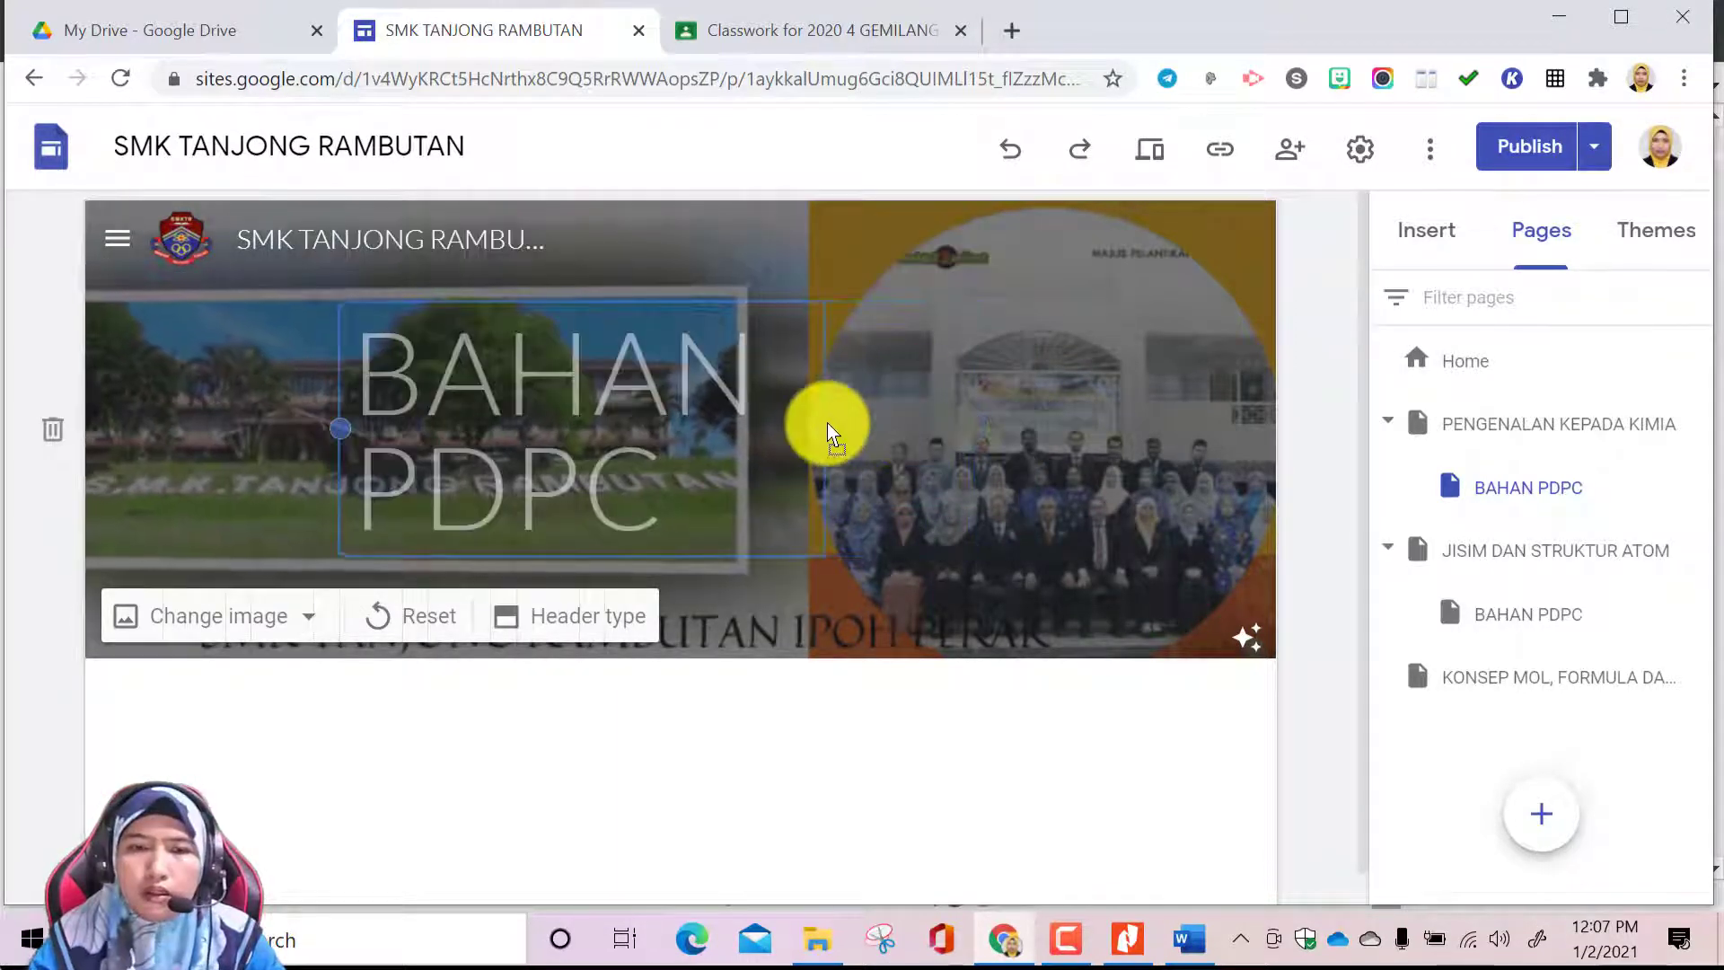
drag(827, 423, 844, 426)
click(963, 424)
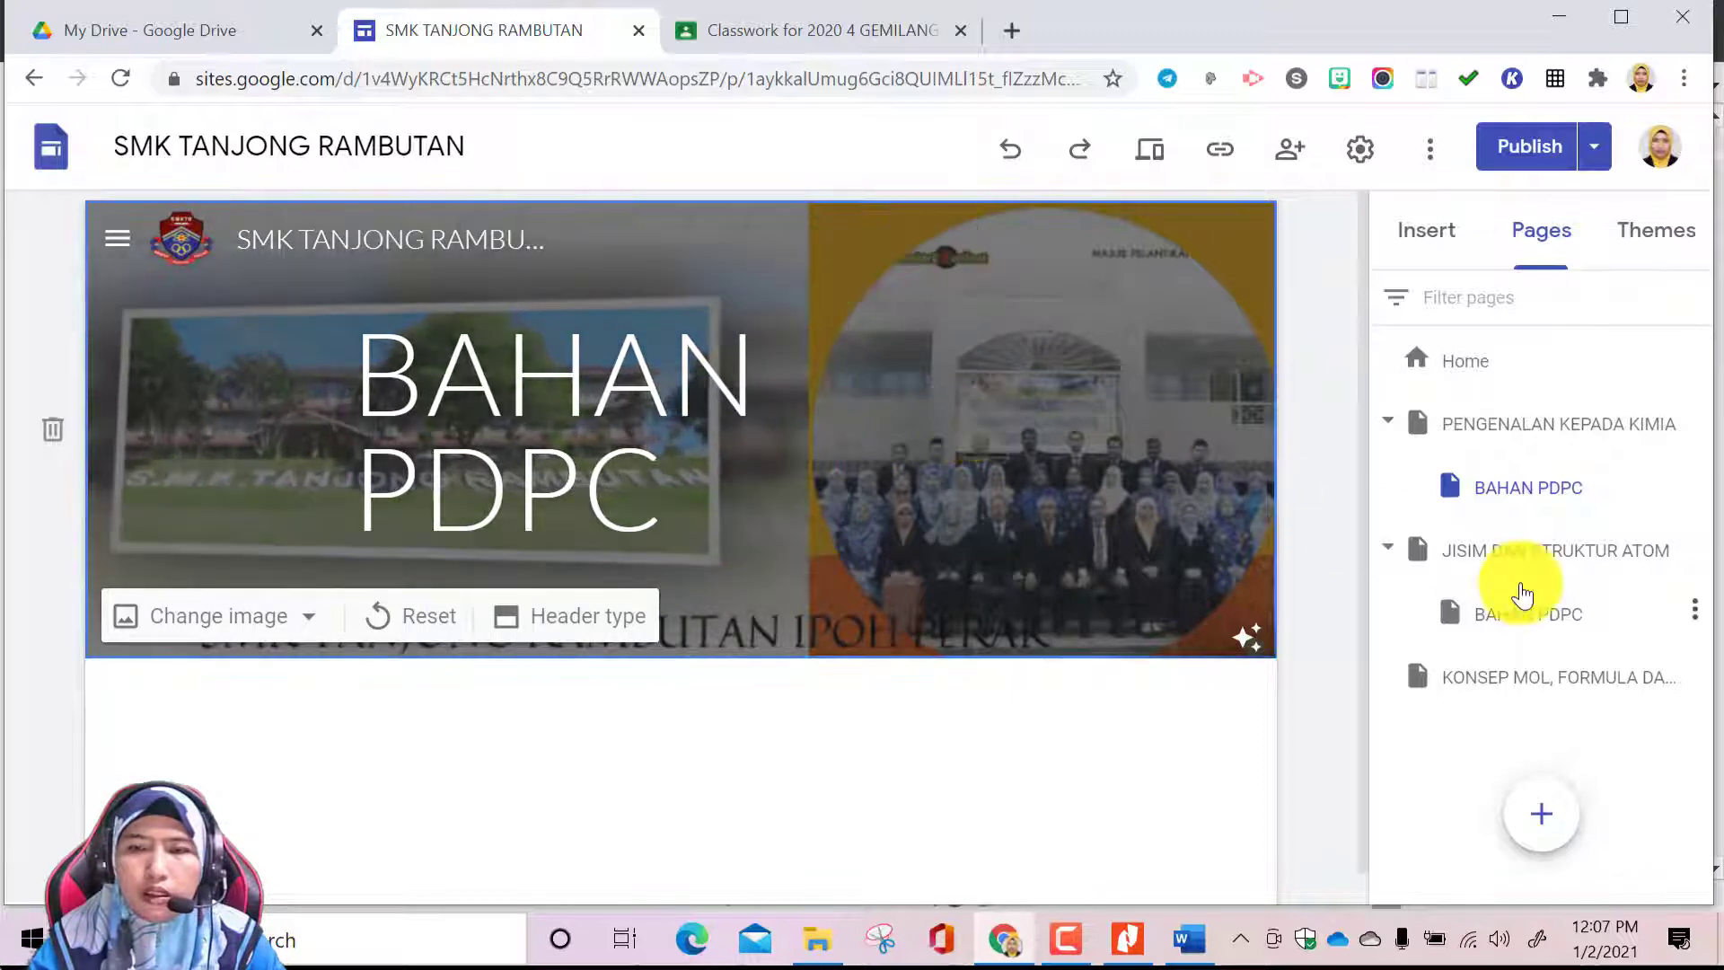
On the BAHAN PDPC subpage under JISIM DAN STRUKTUR ATOM, add a layout section with one image placeholder beside a heading and text
click(1506, 621)
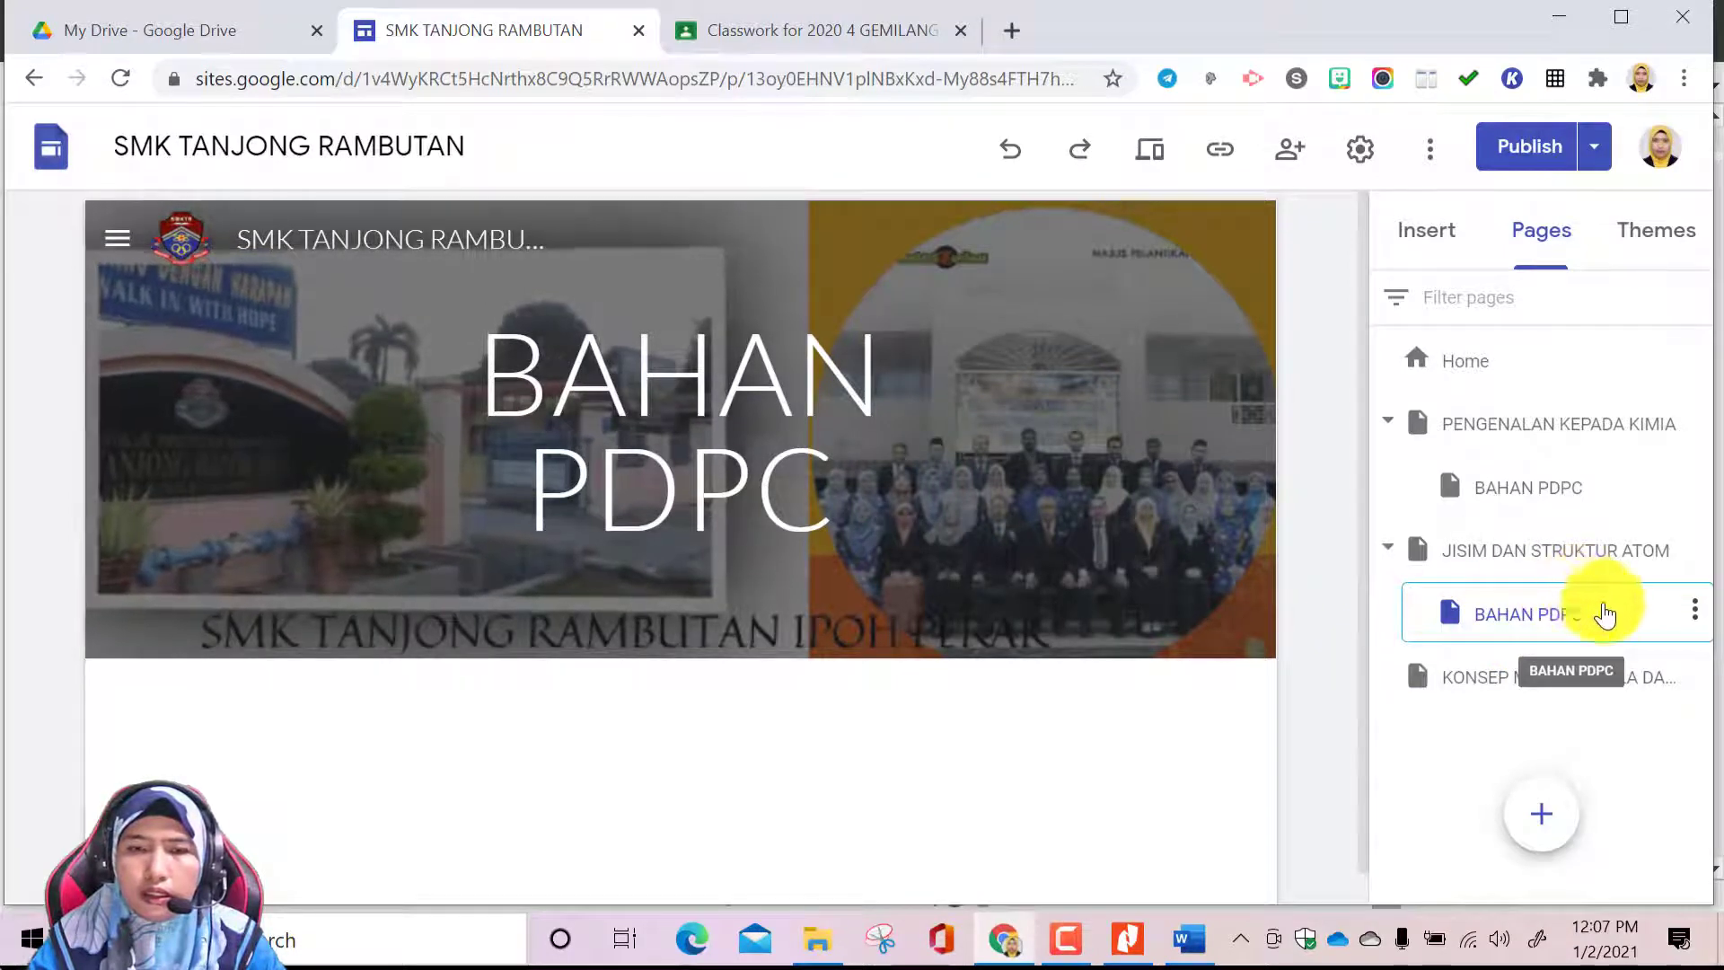
scroll(1048, 723, down, 1)
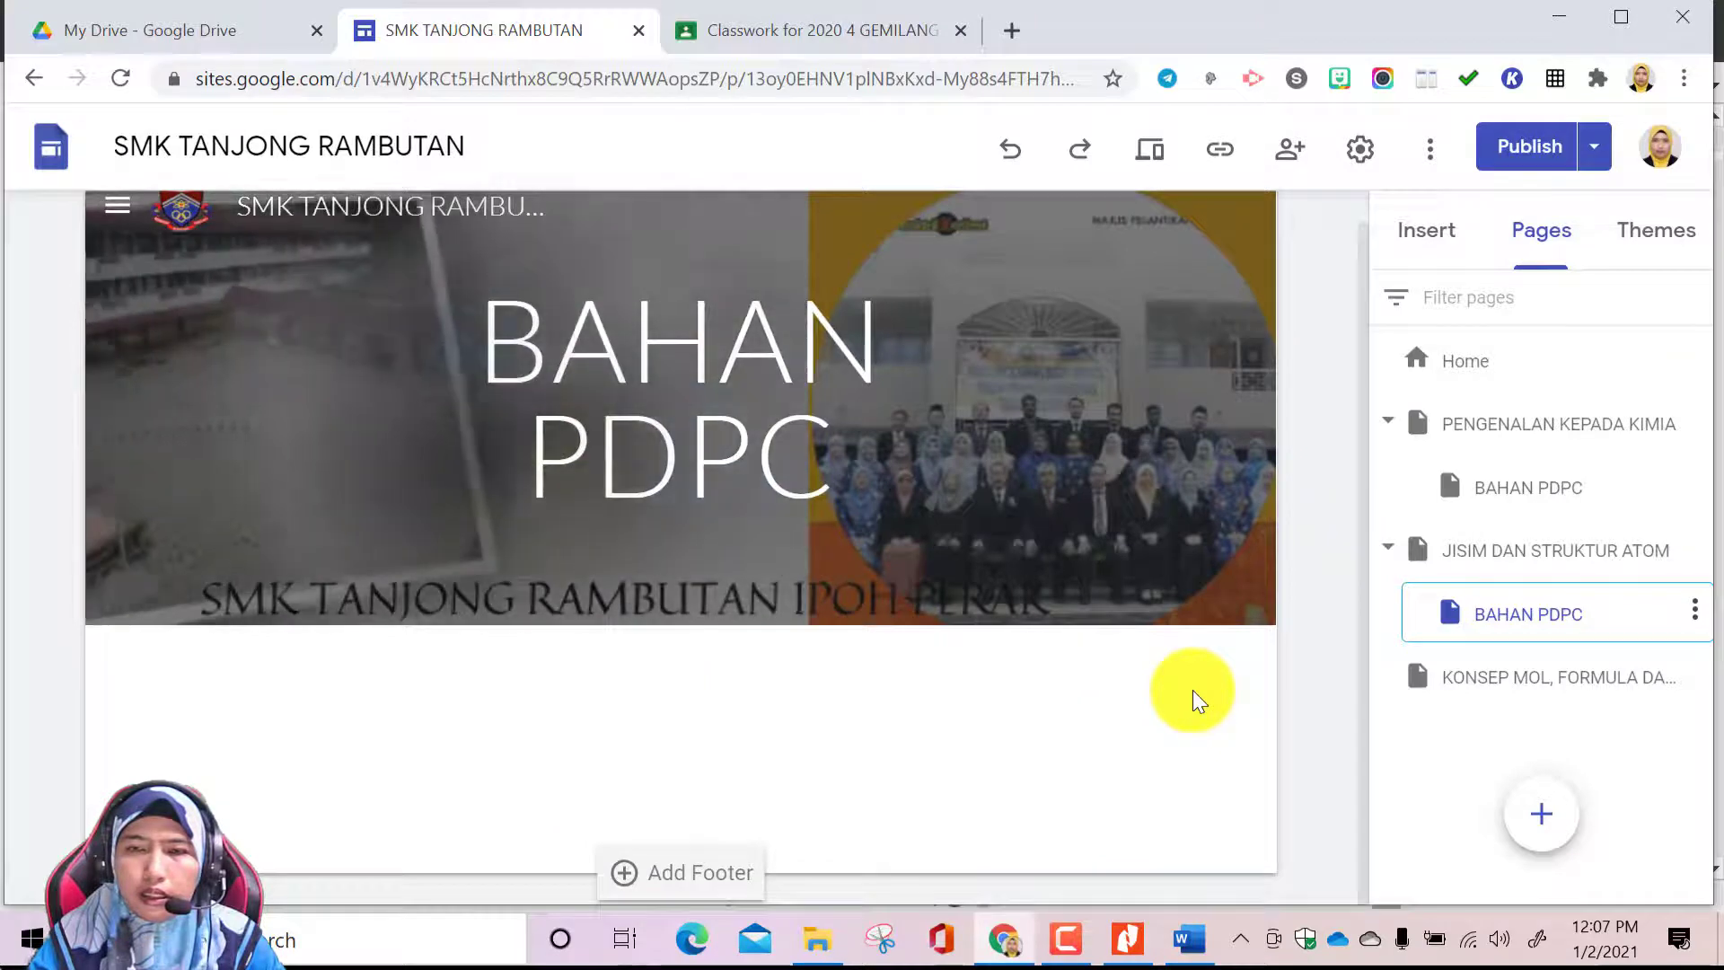
click(1457, 245)
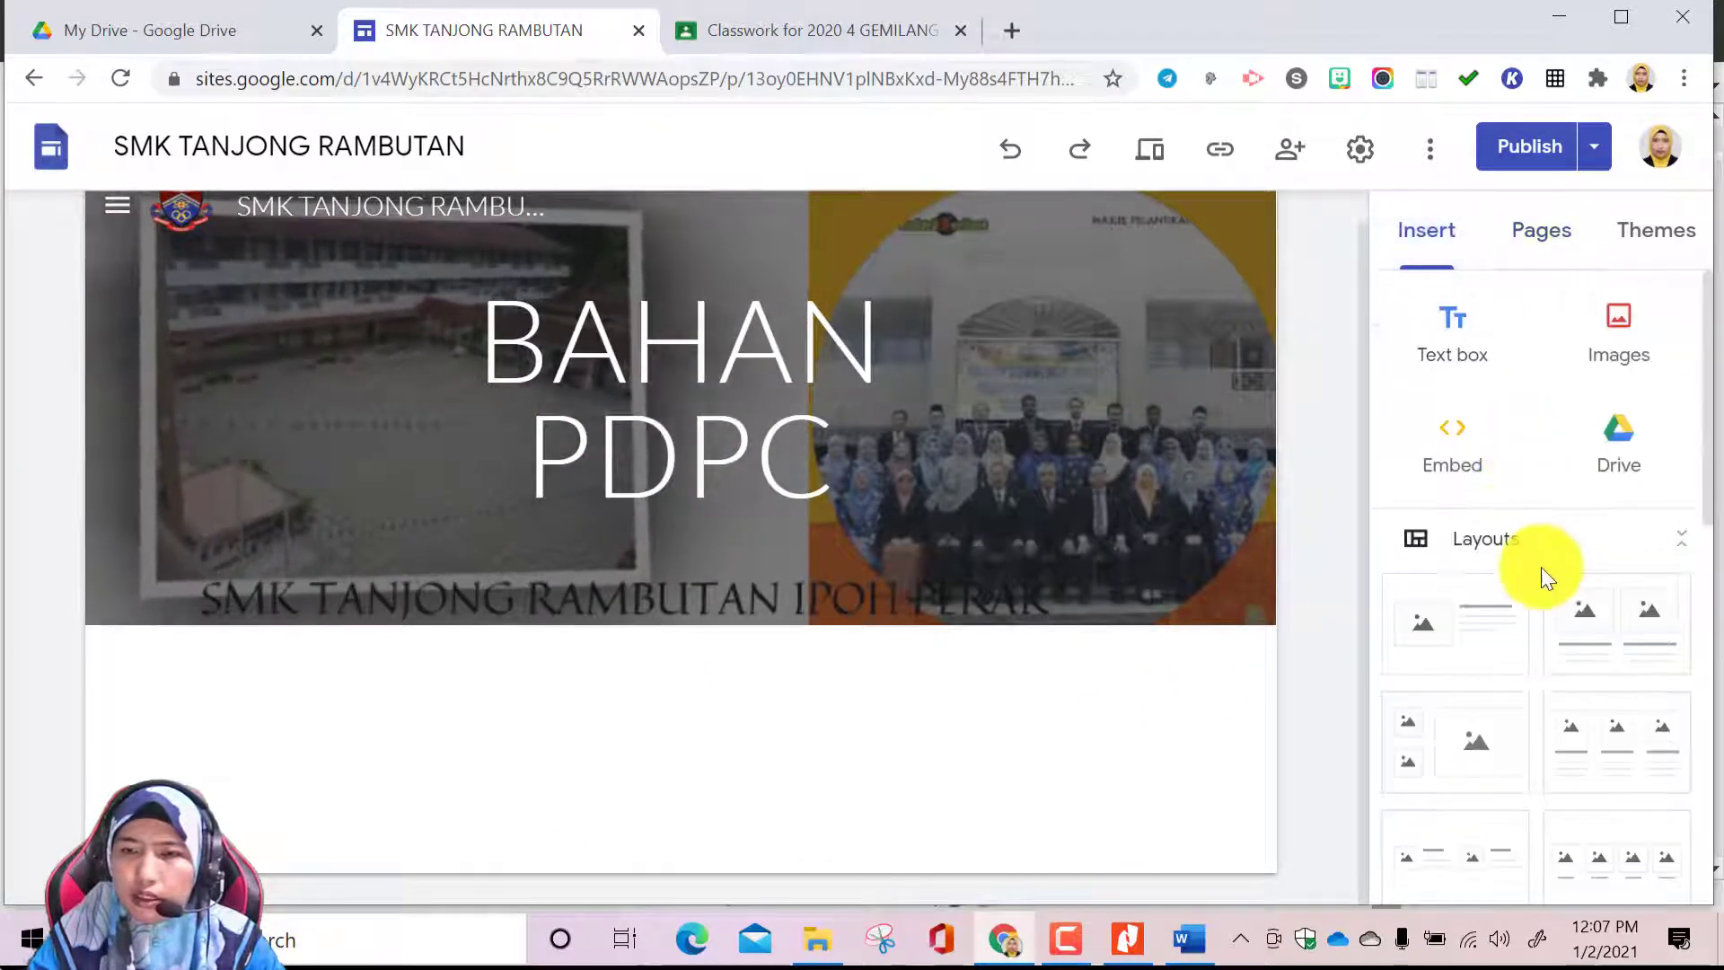
click(1484, 646)
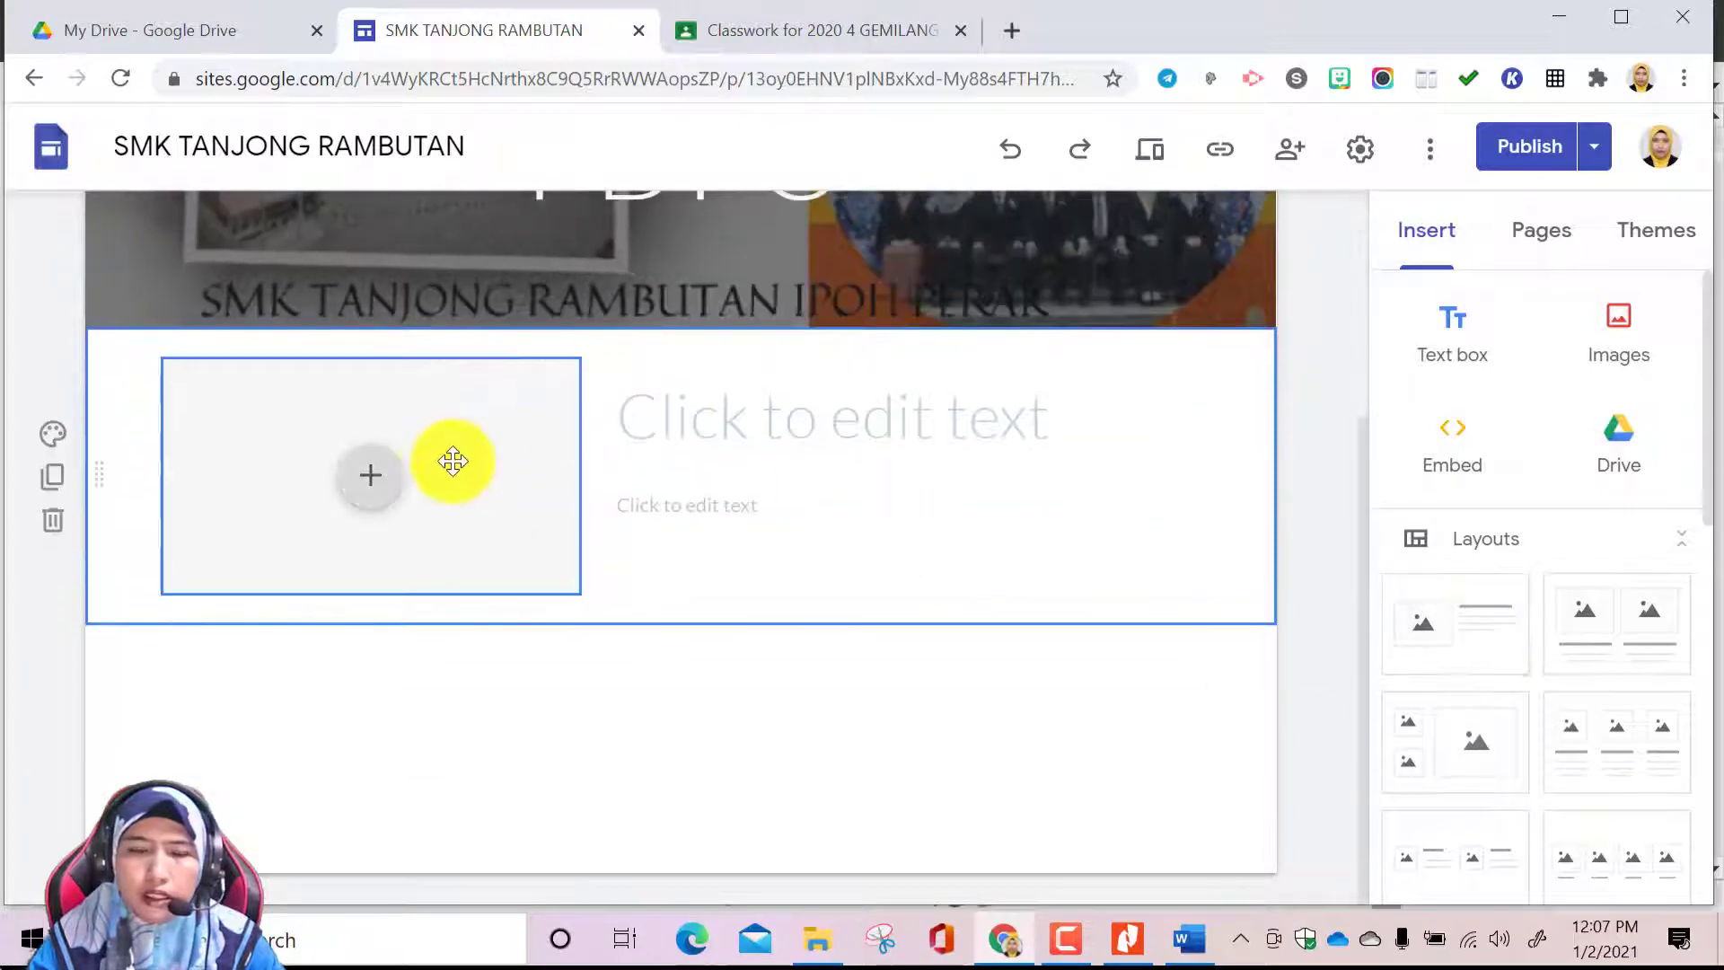
Fill the placeholder with the YouTube video "Atomic Structure And Electrons - Structure Of An Atom", found by searching STRUCTURE ATOM
click(376, 494)
click(454, 725)
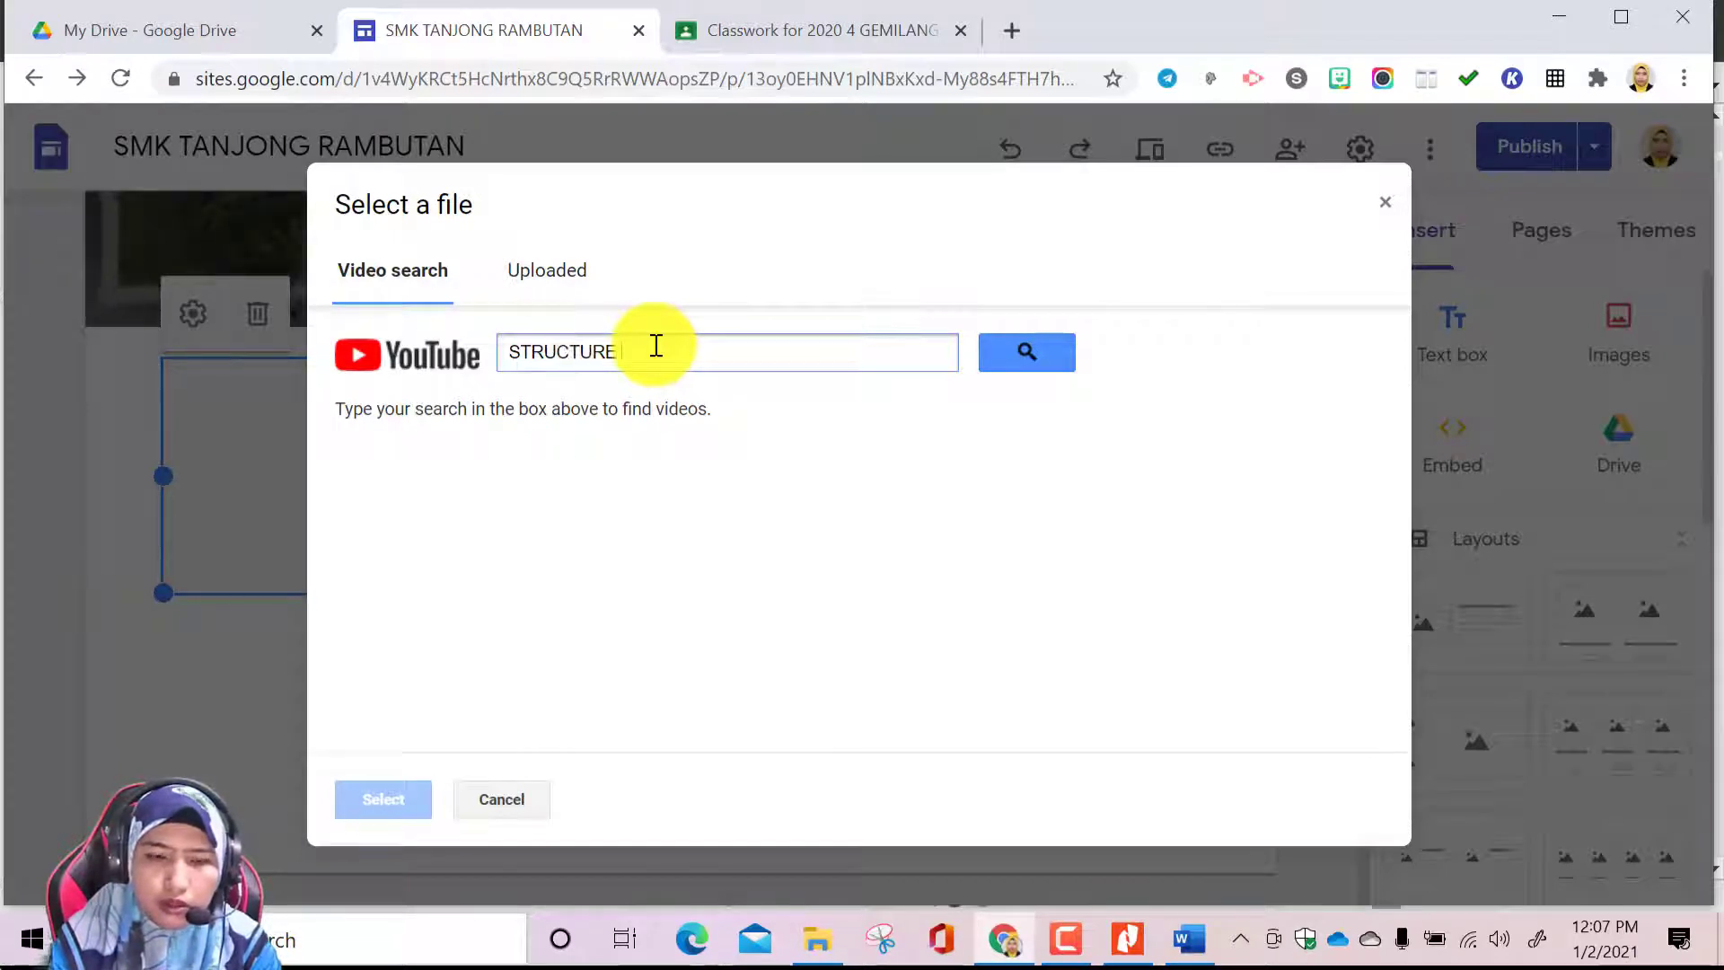
text(STRUCTURE ATOM)
key(Return)
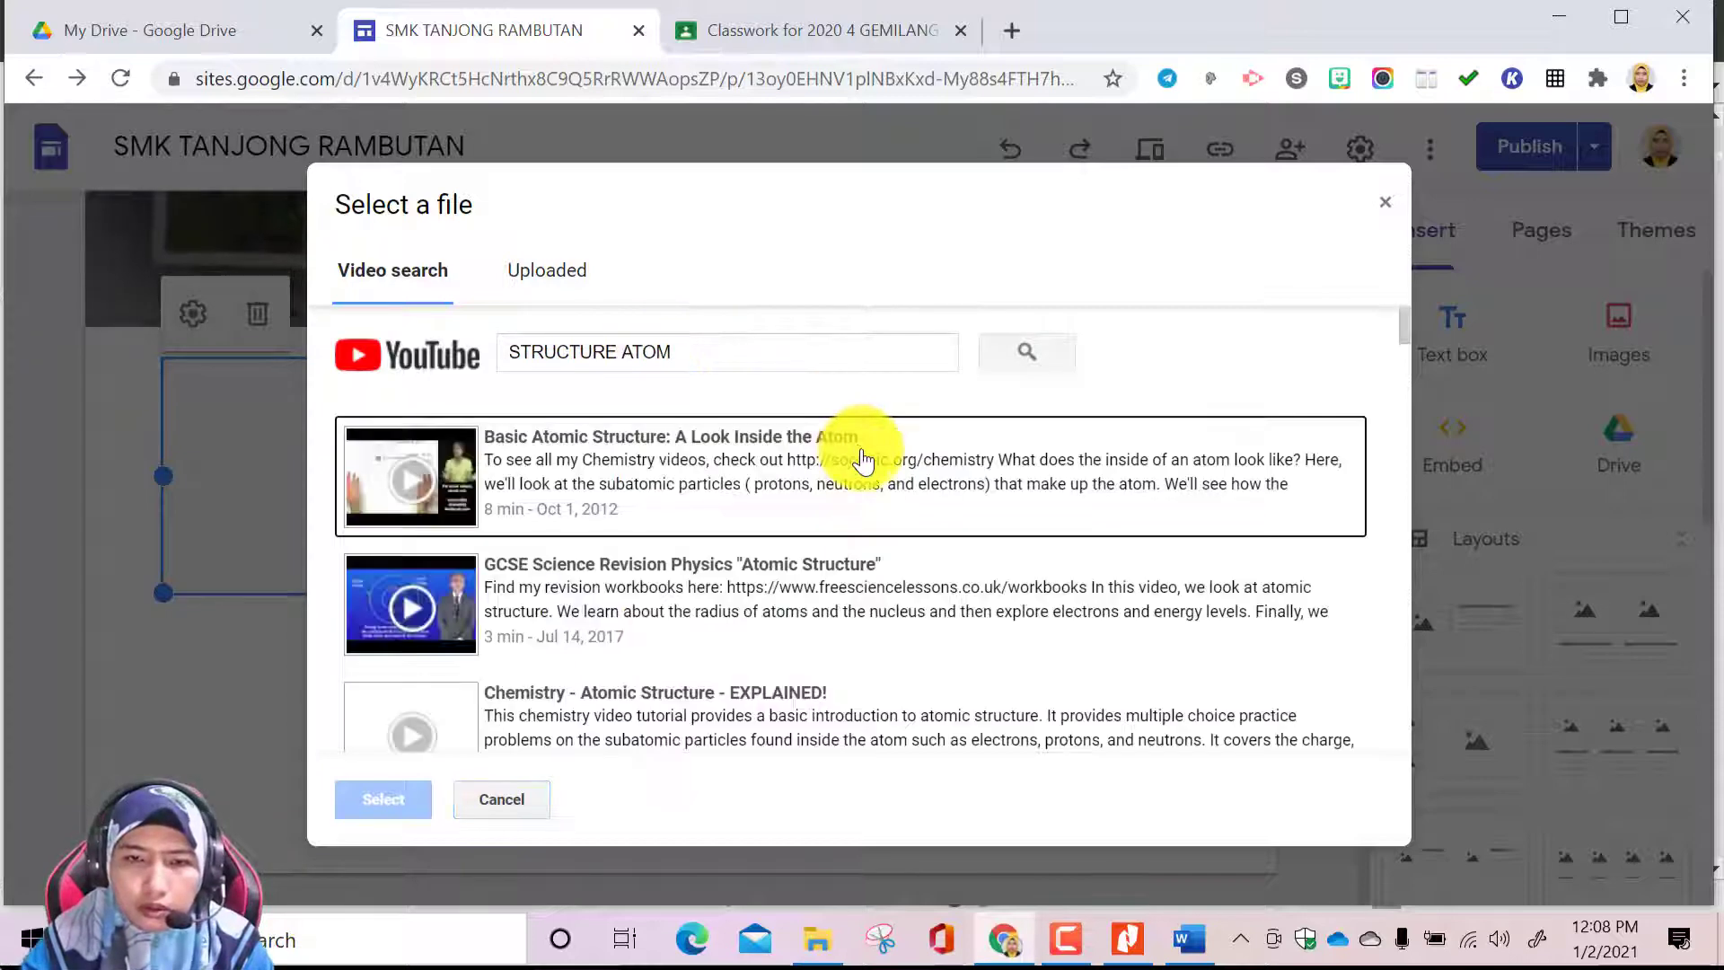
scroll(770, 584, down, 3)
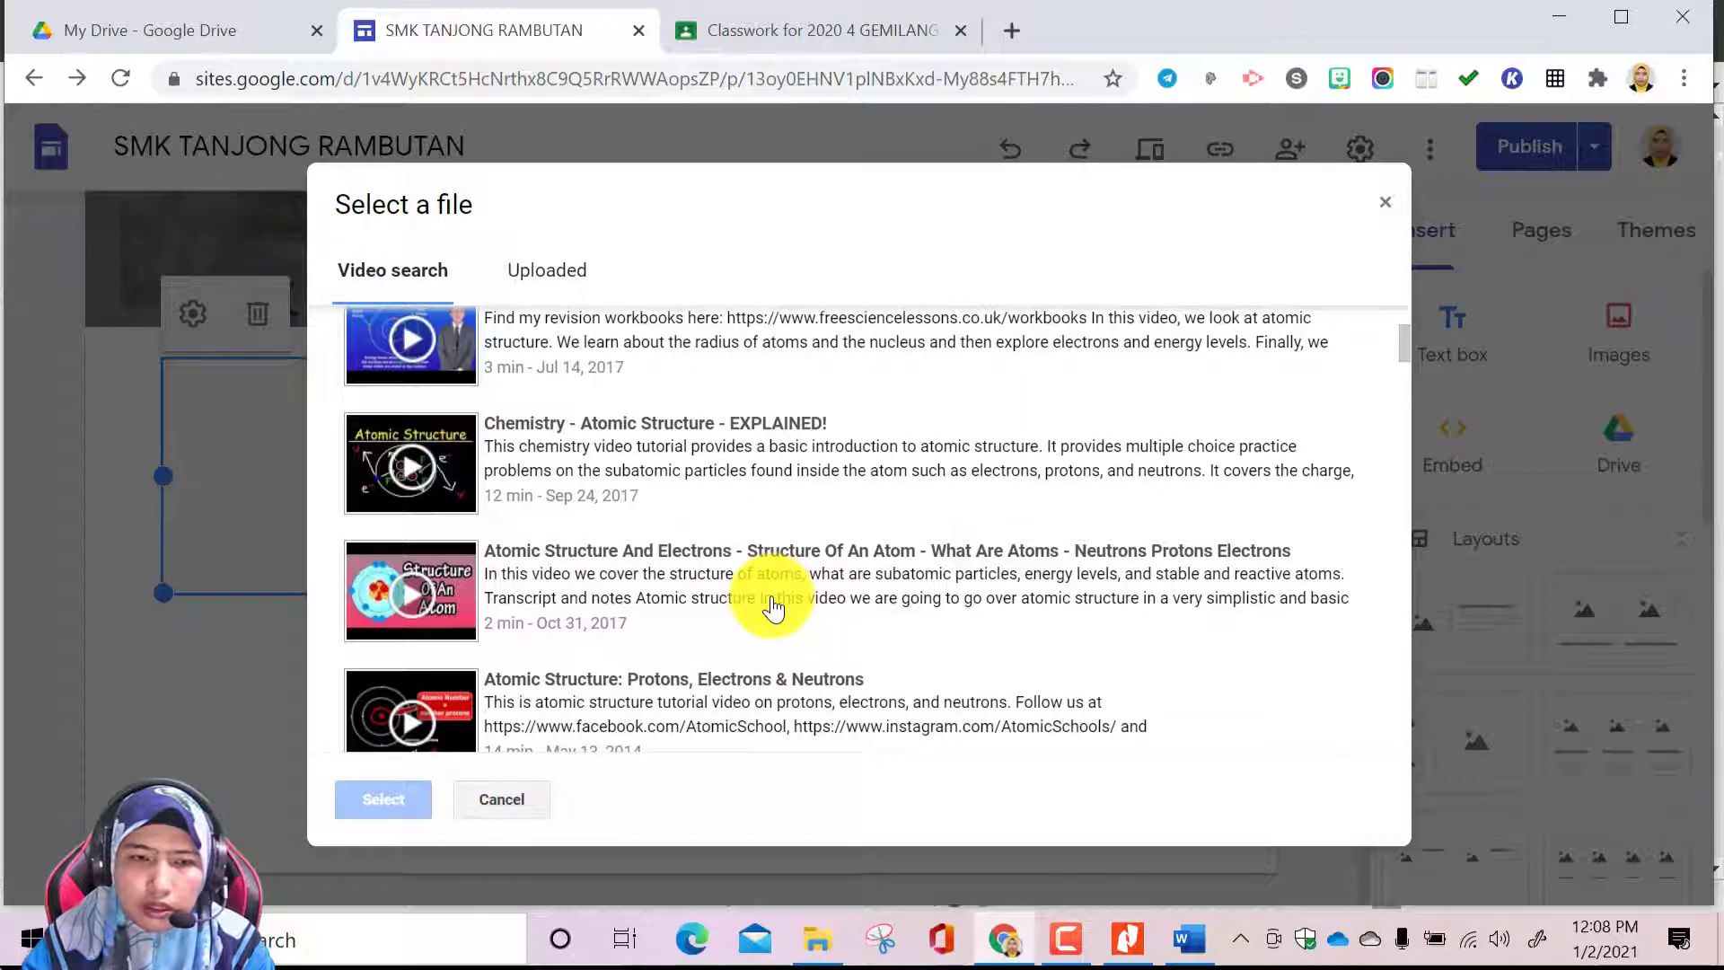
scroll(433, 618, down, 1)
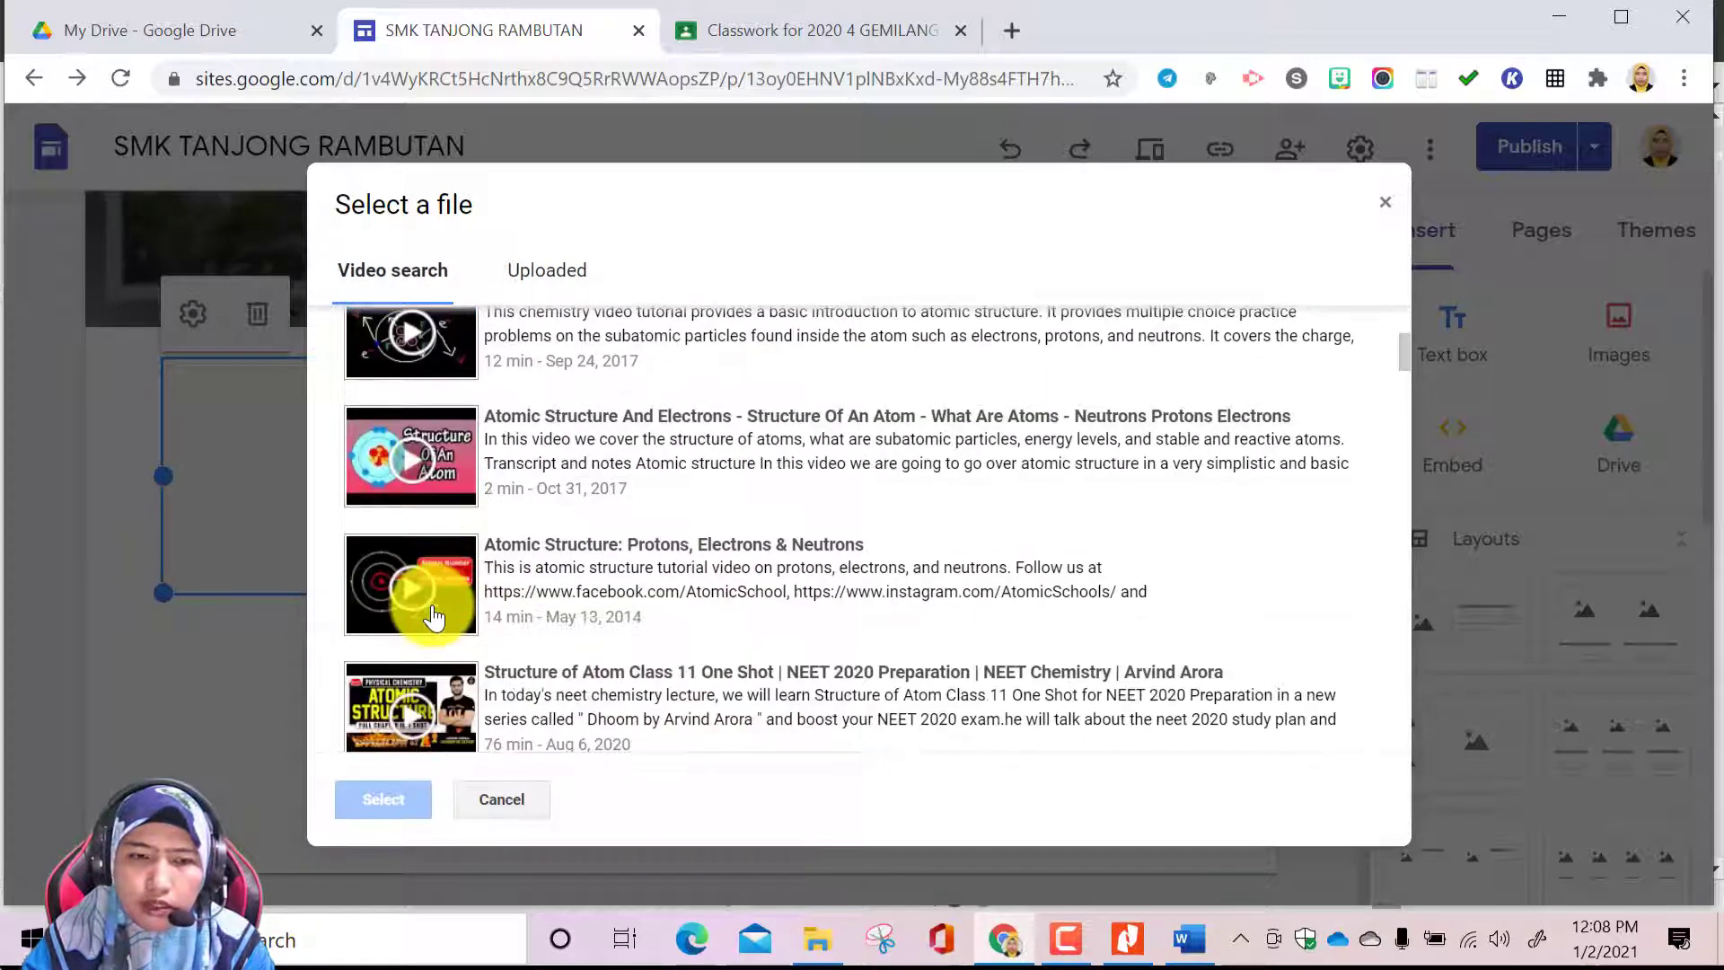
click(427, 463)
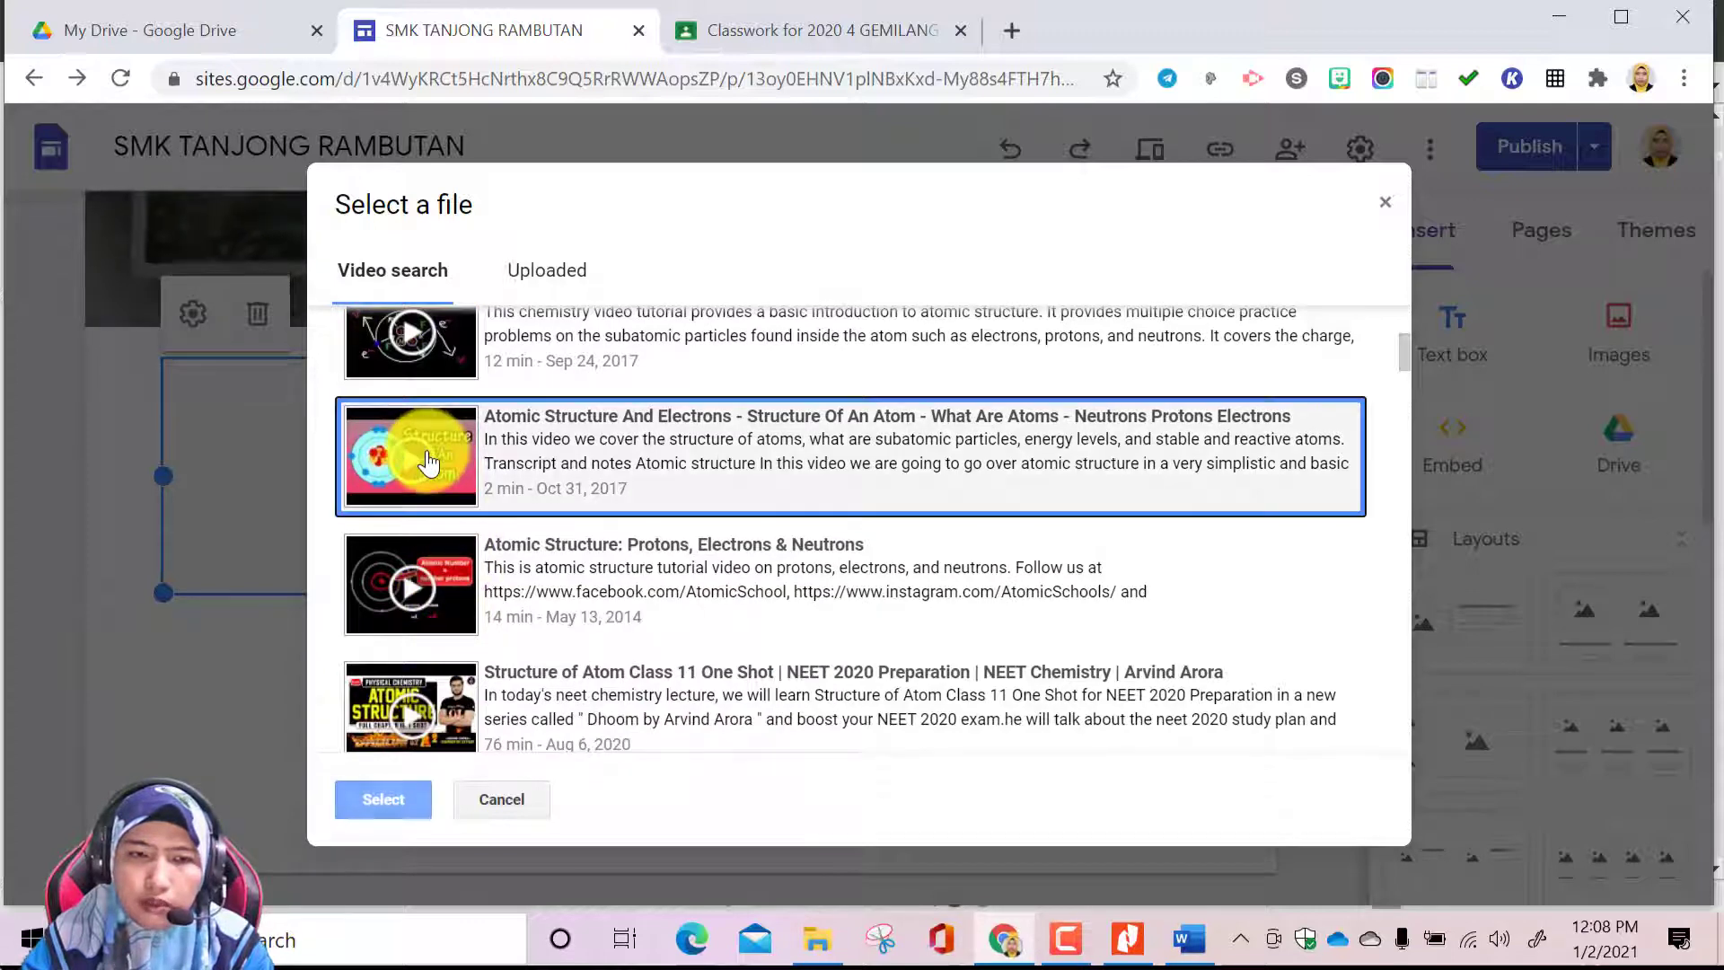
click(417, 793)
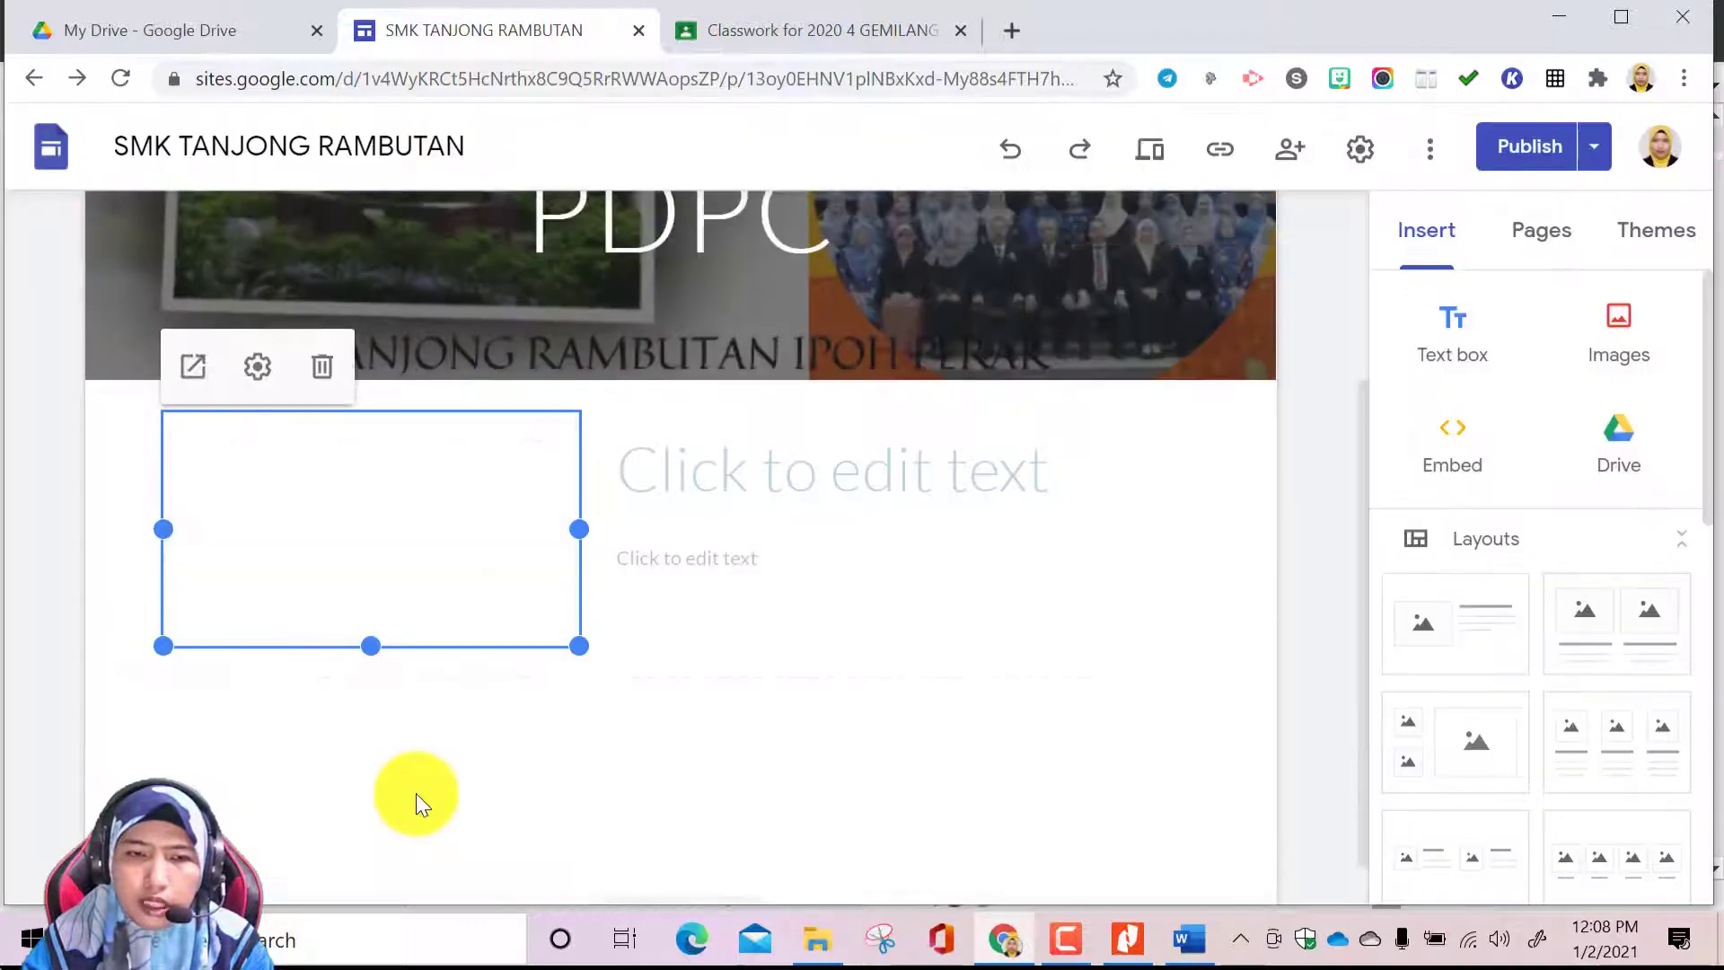
Enter "VIDEO YOUTUBE" as the heading beside the embedded atom video
click(772, 476)
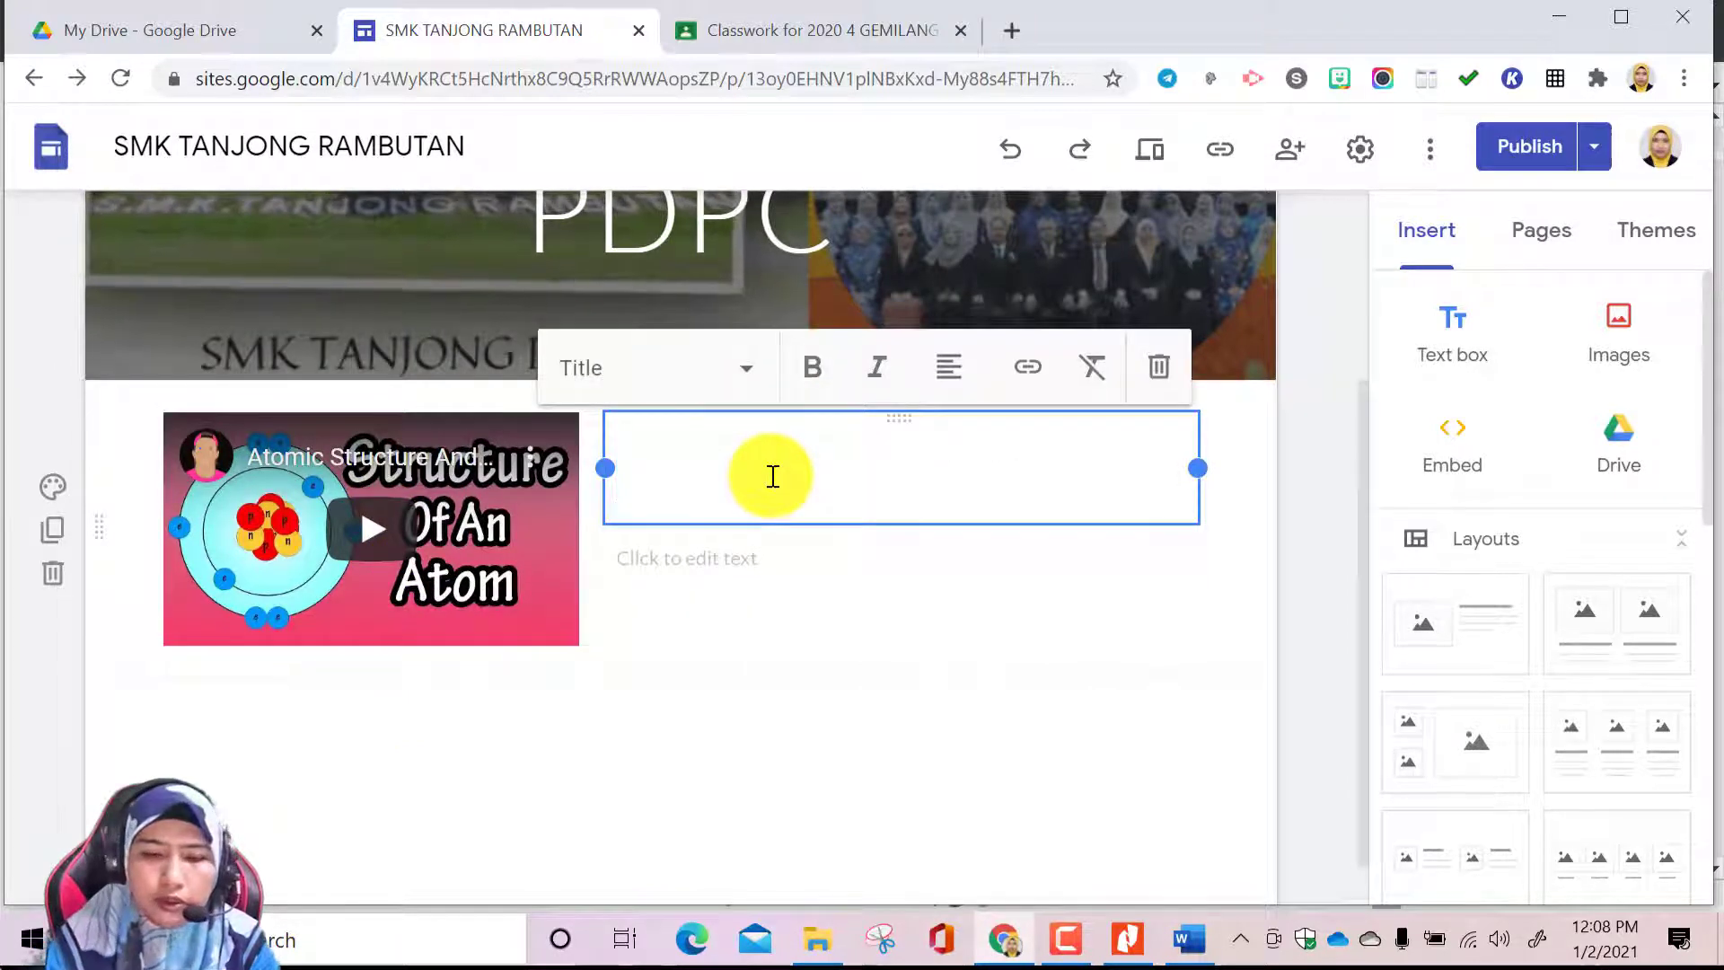
text(Y)
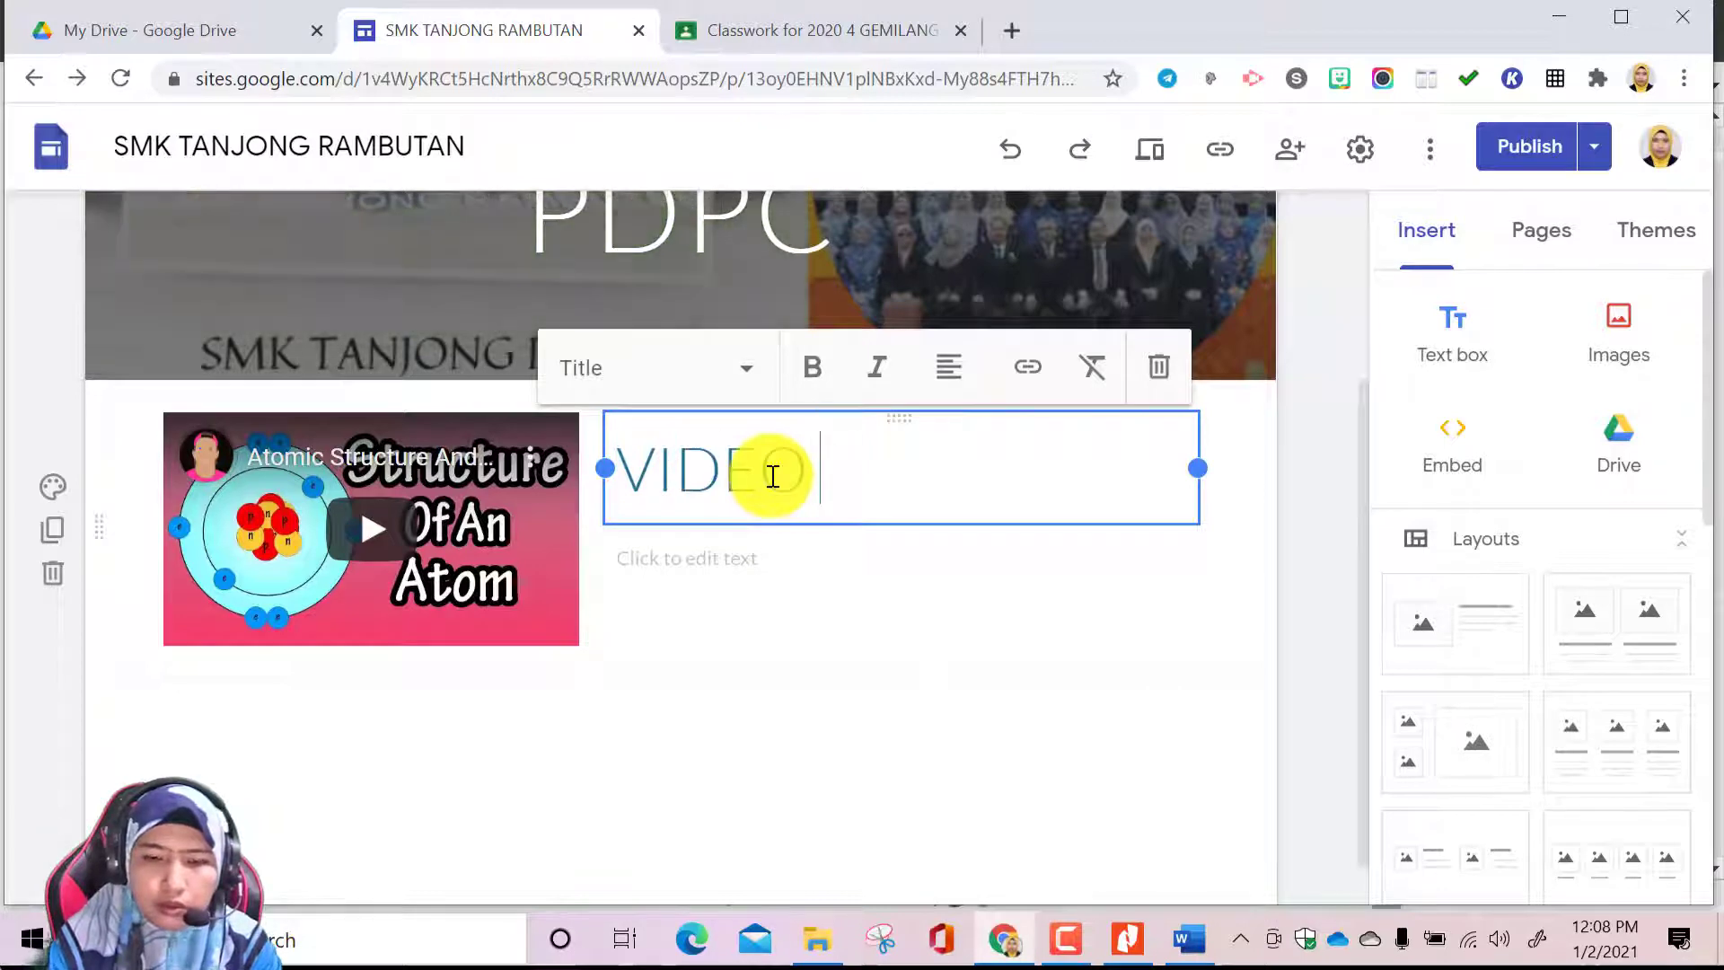
text(OU)
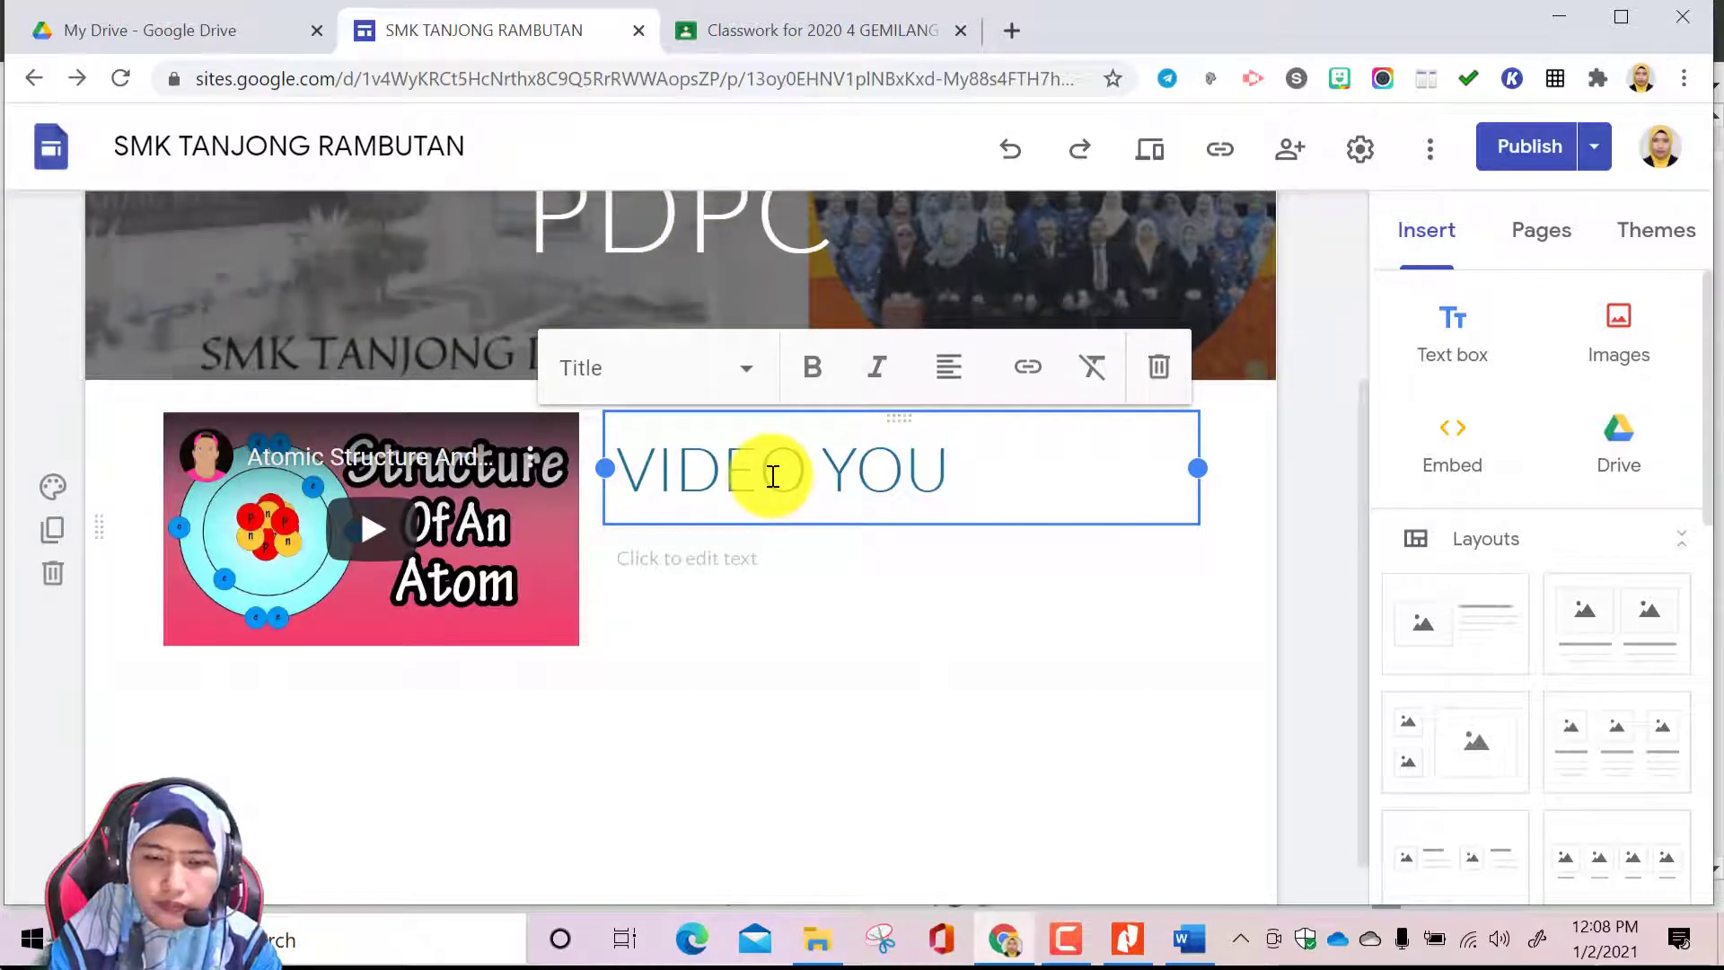
text(TUBE)
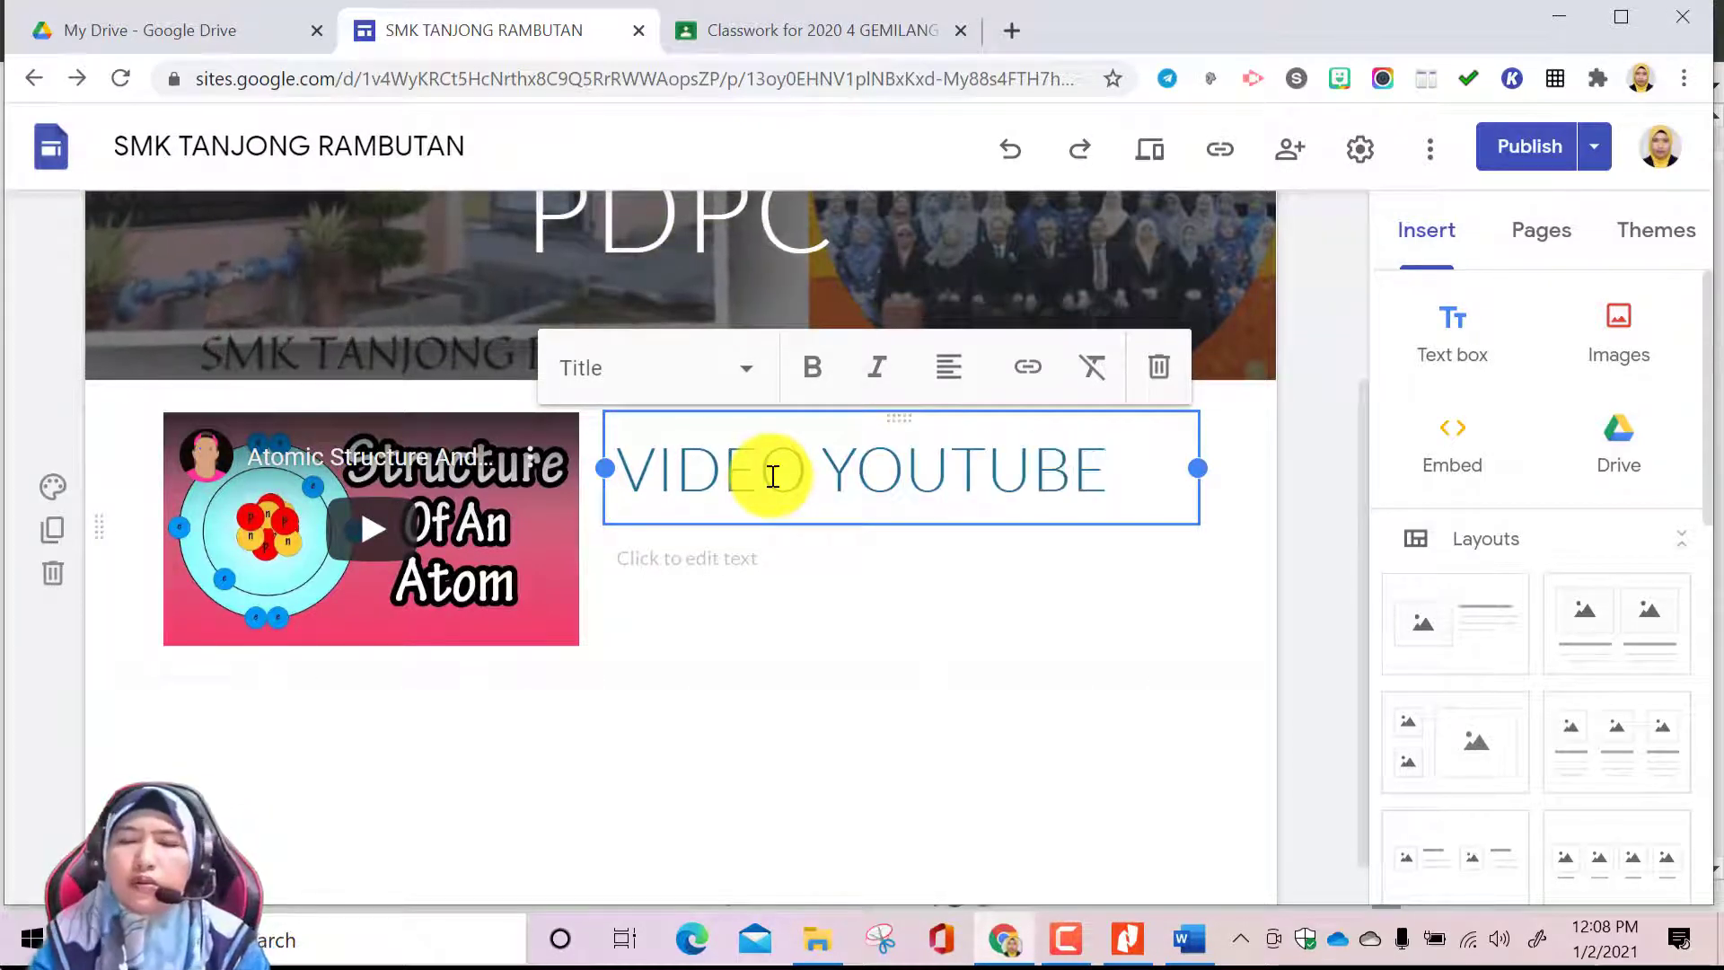
click(961, 700)
scroll(960, 700, down, 1)
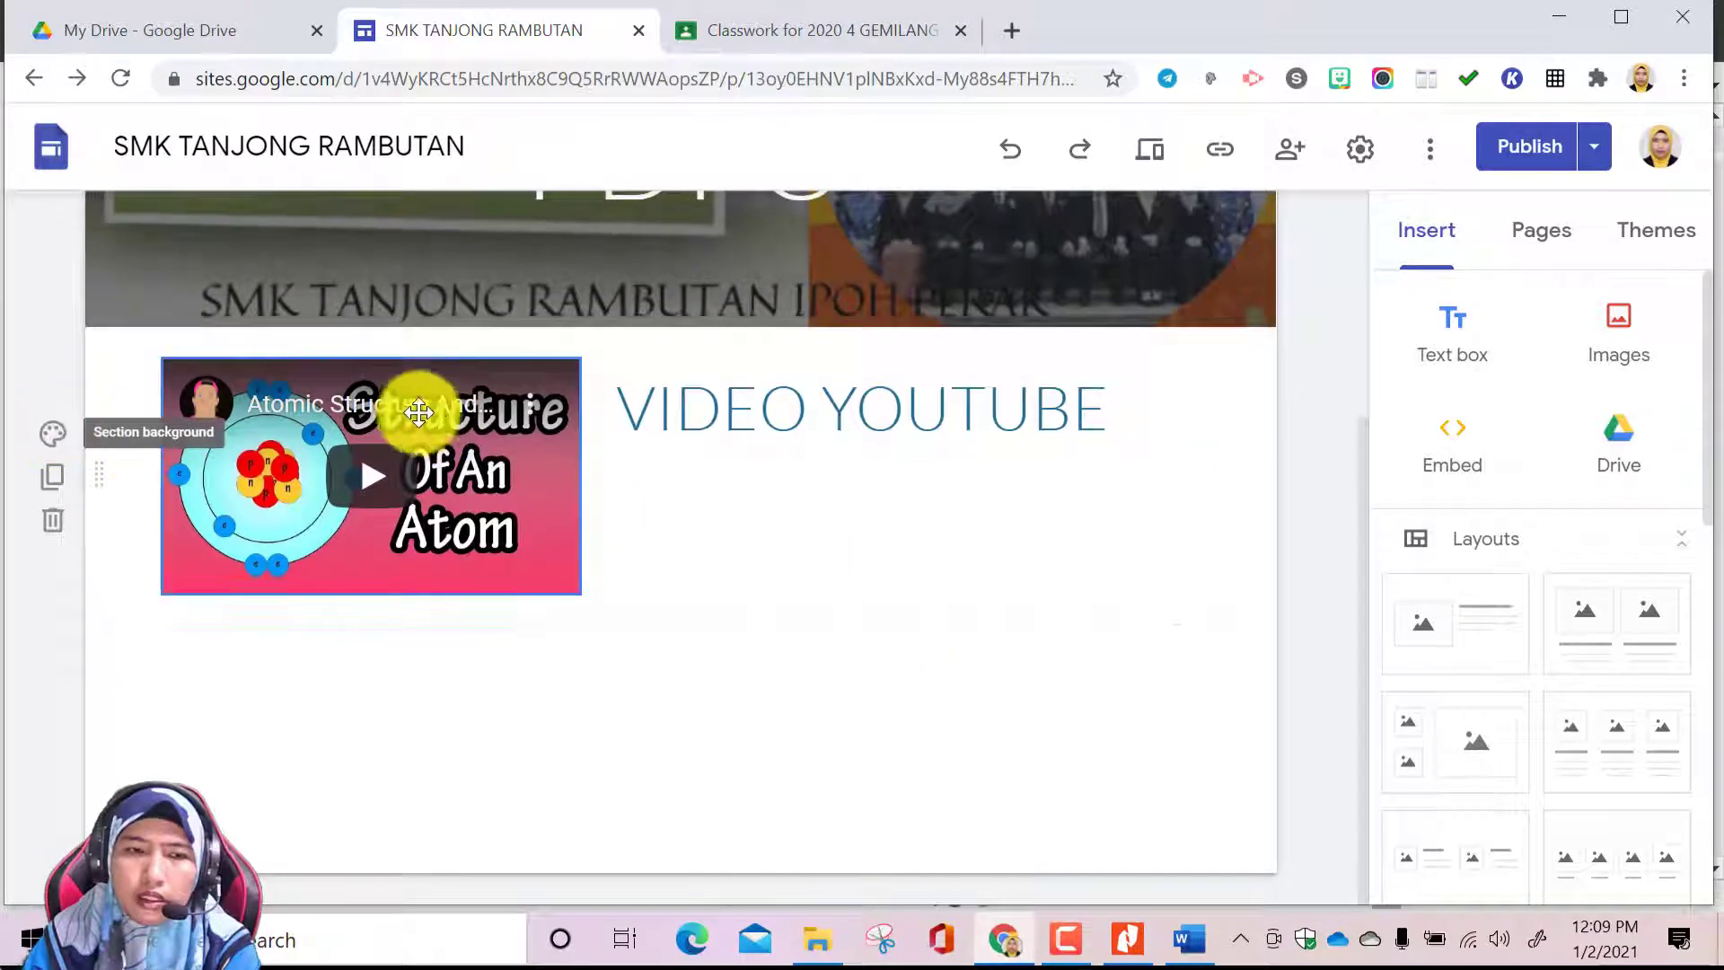
Set the VIDEO YOUTUBE section's background to the green patterned image from the gallery
click(49, 435)
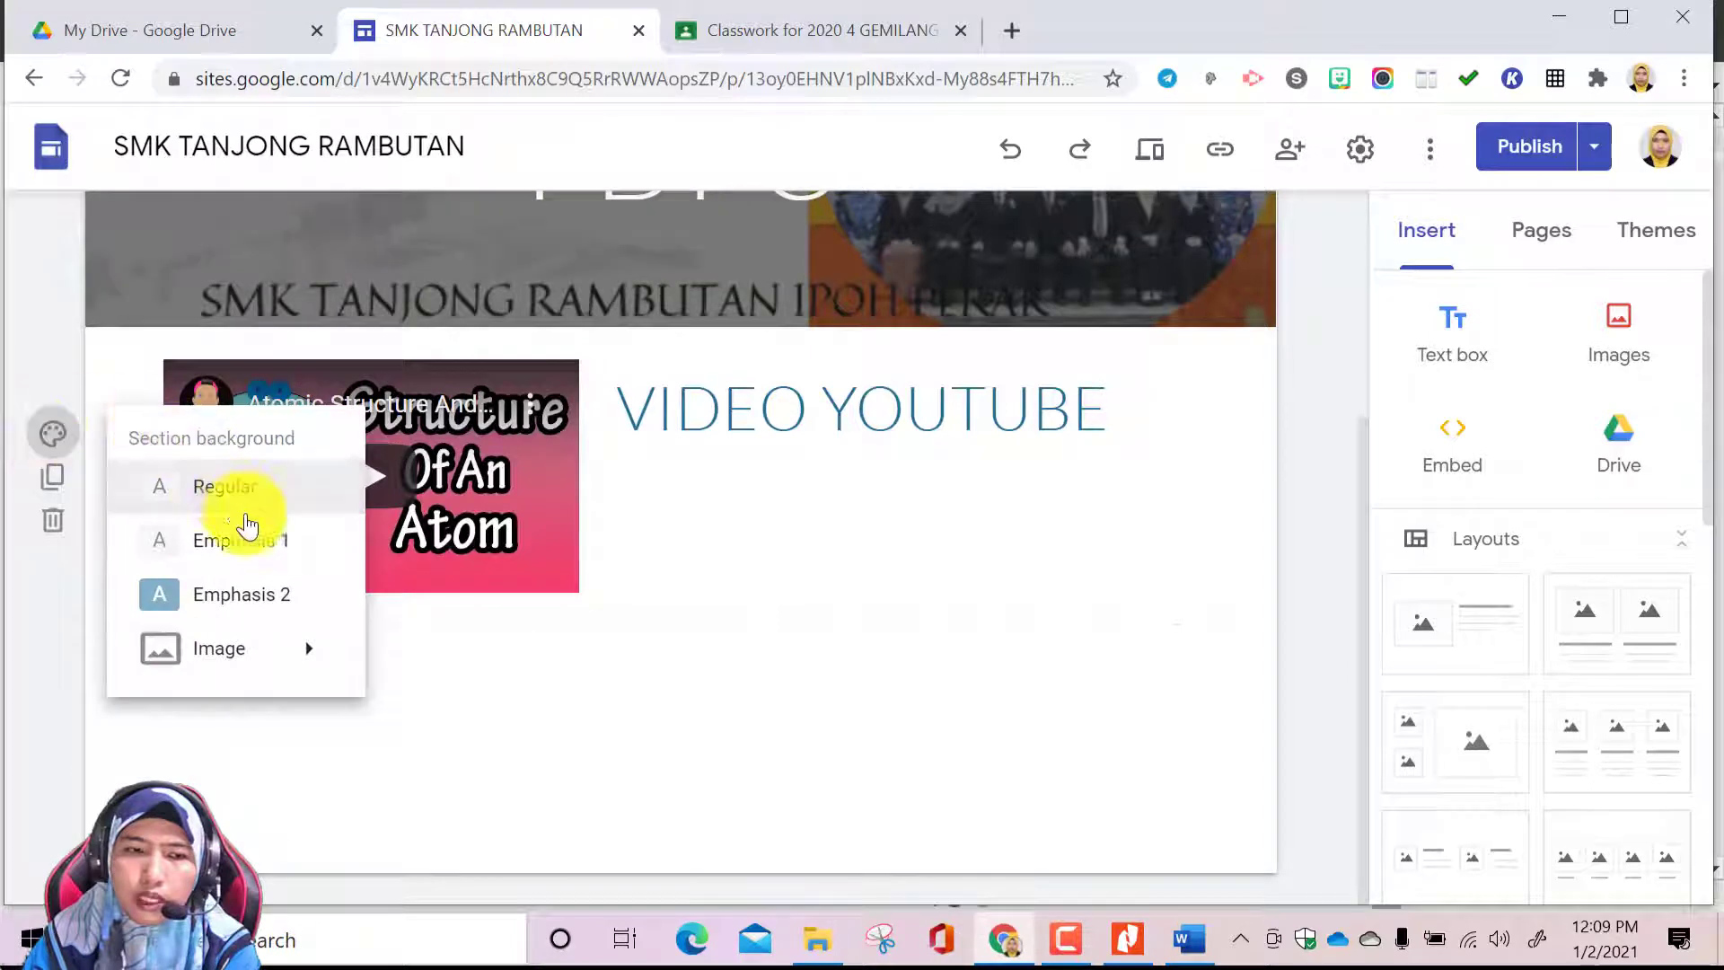
mouse_move(300, 661)
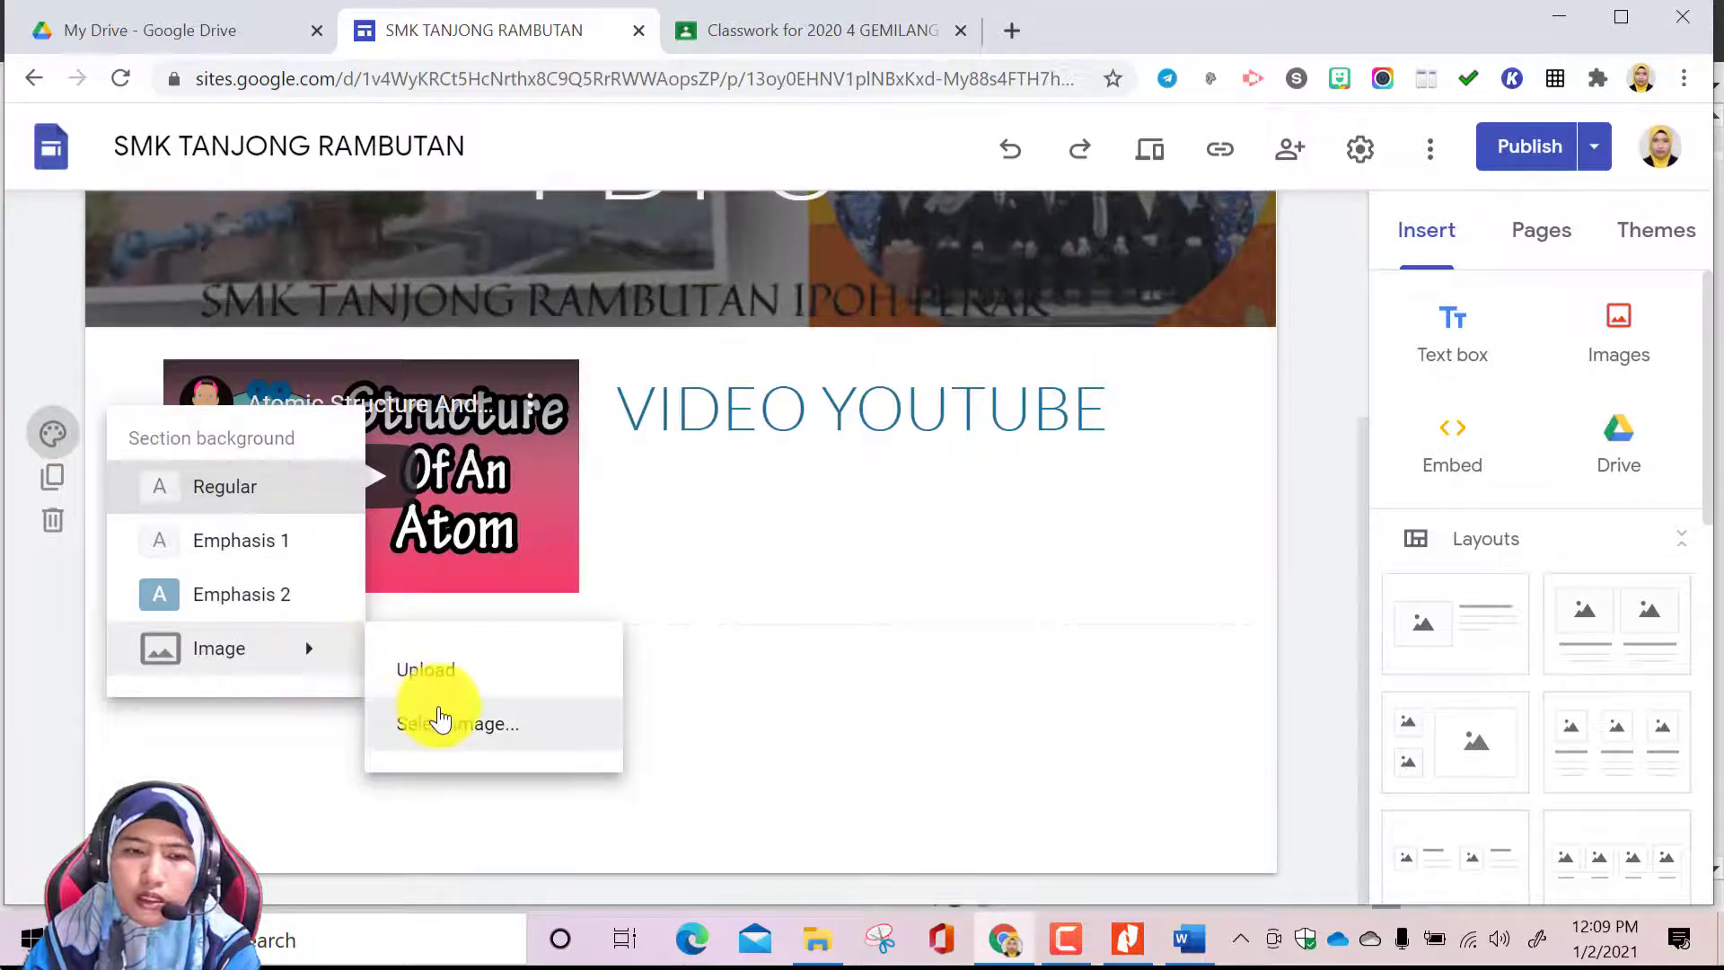
click(444, 721)
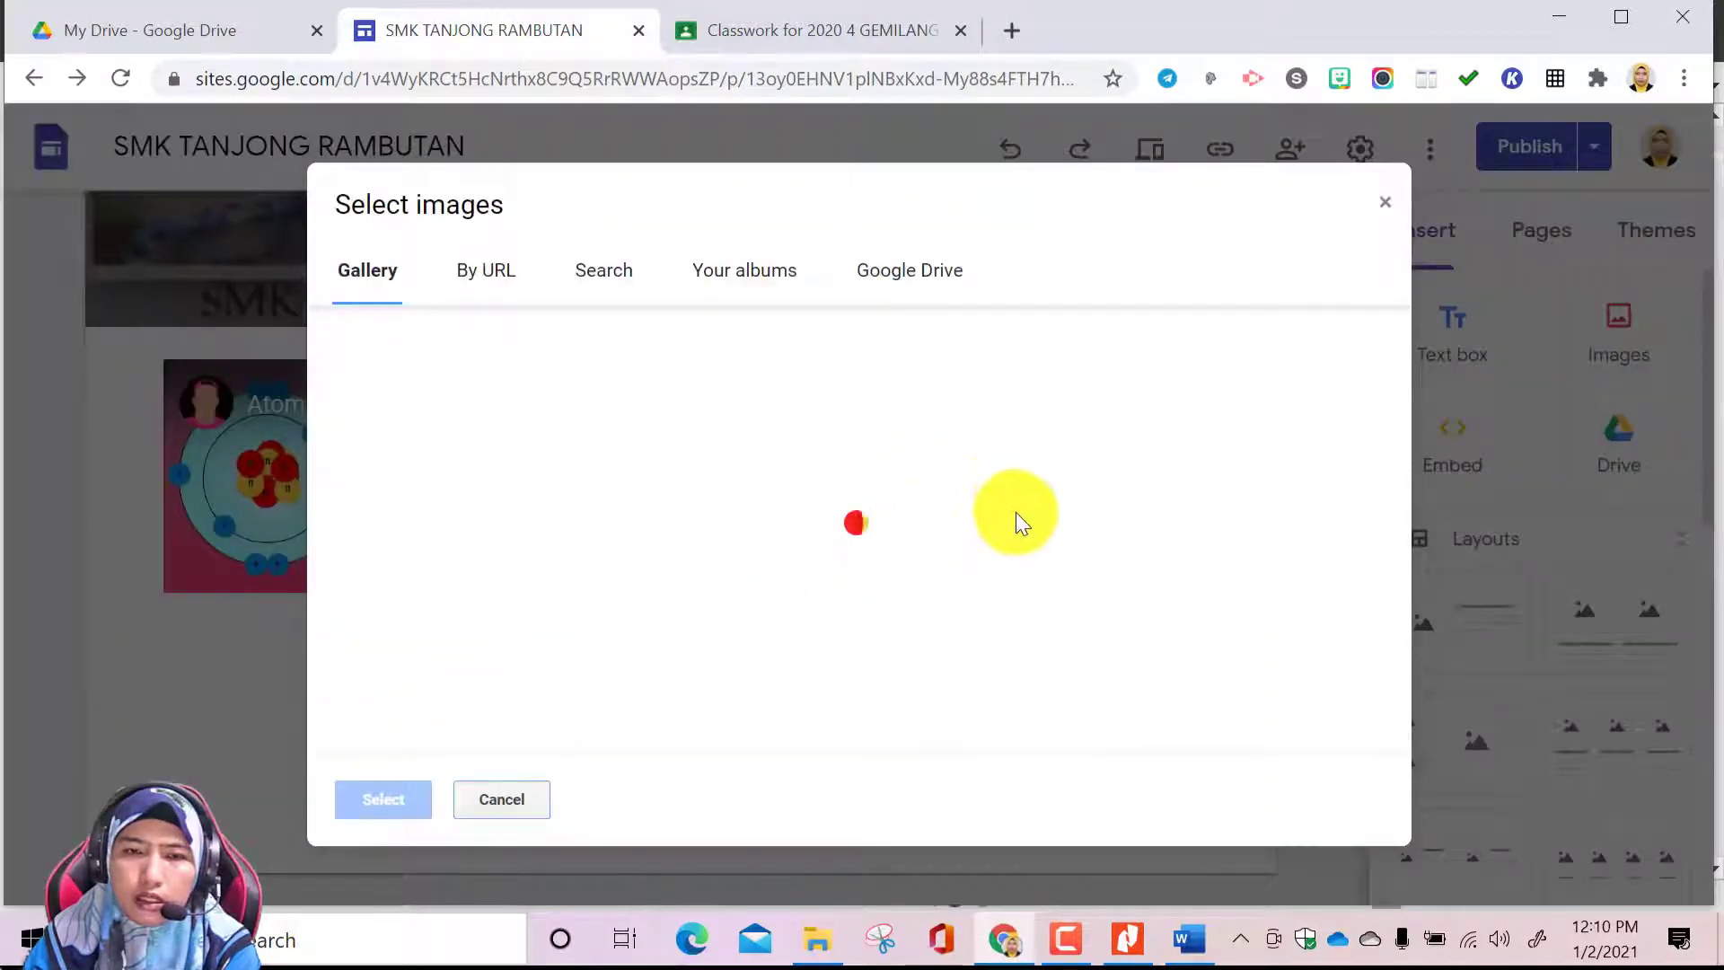
scroll(988, 597, down, 5)
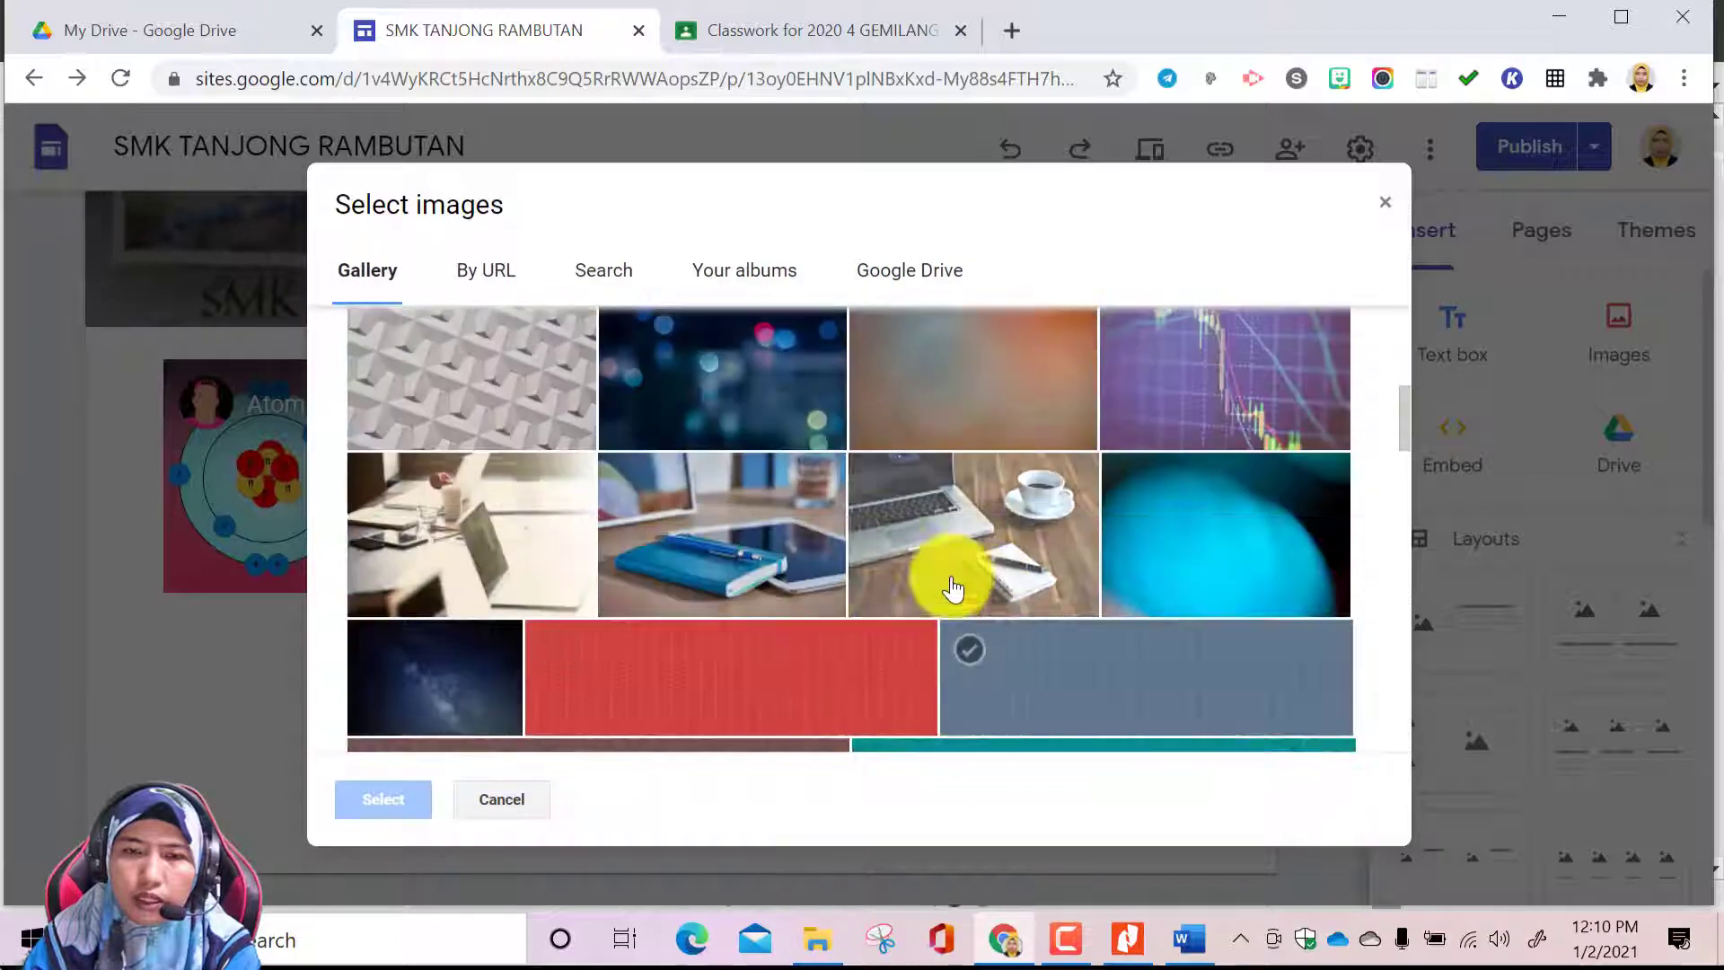
scroll(853, 629, down, 5)
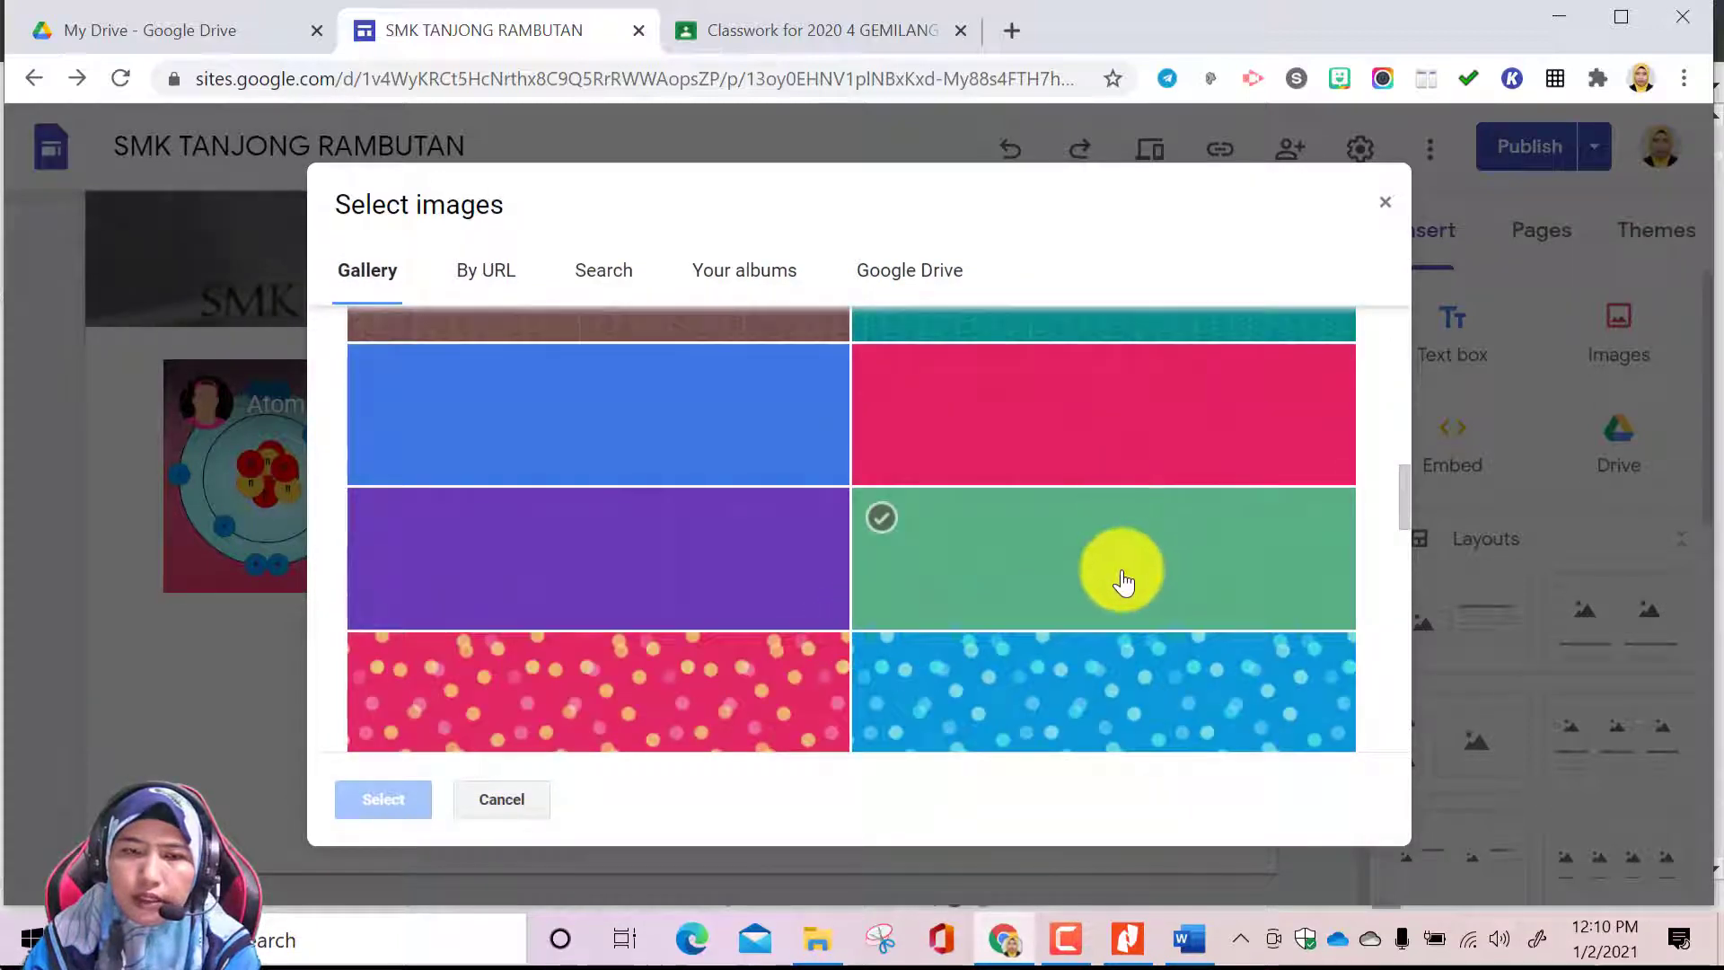
click(1122, 582)
click(384, 799)
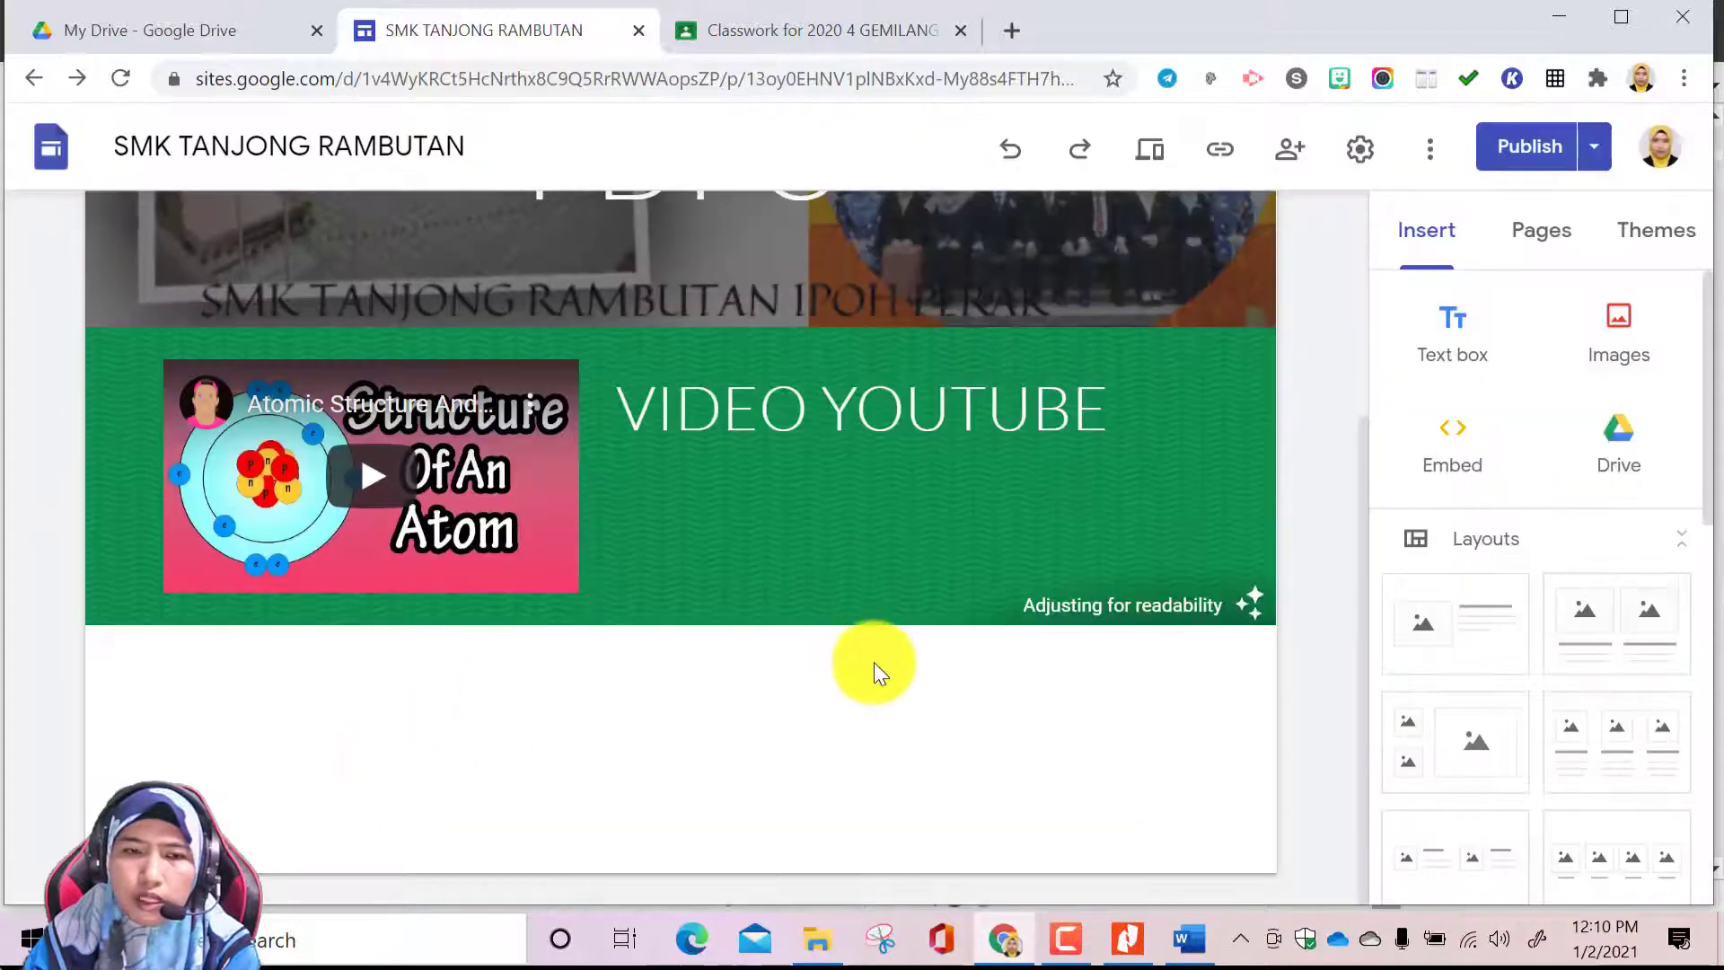
Start inserting a Google Drive file in the empty area below the video section and look through the recent files
scroll(874, 661, up, 3)
scroll(772, 584, down, 3)
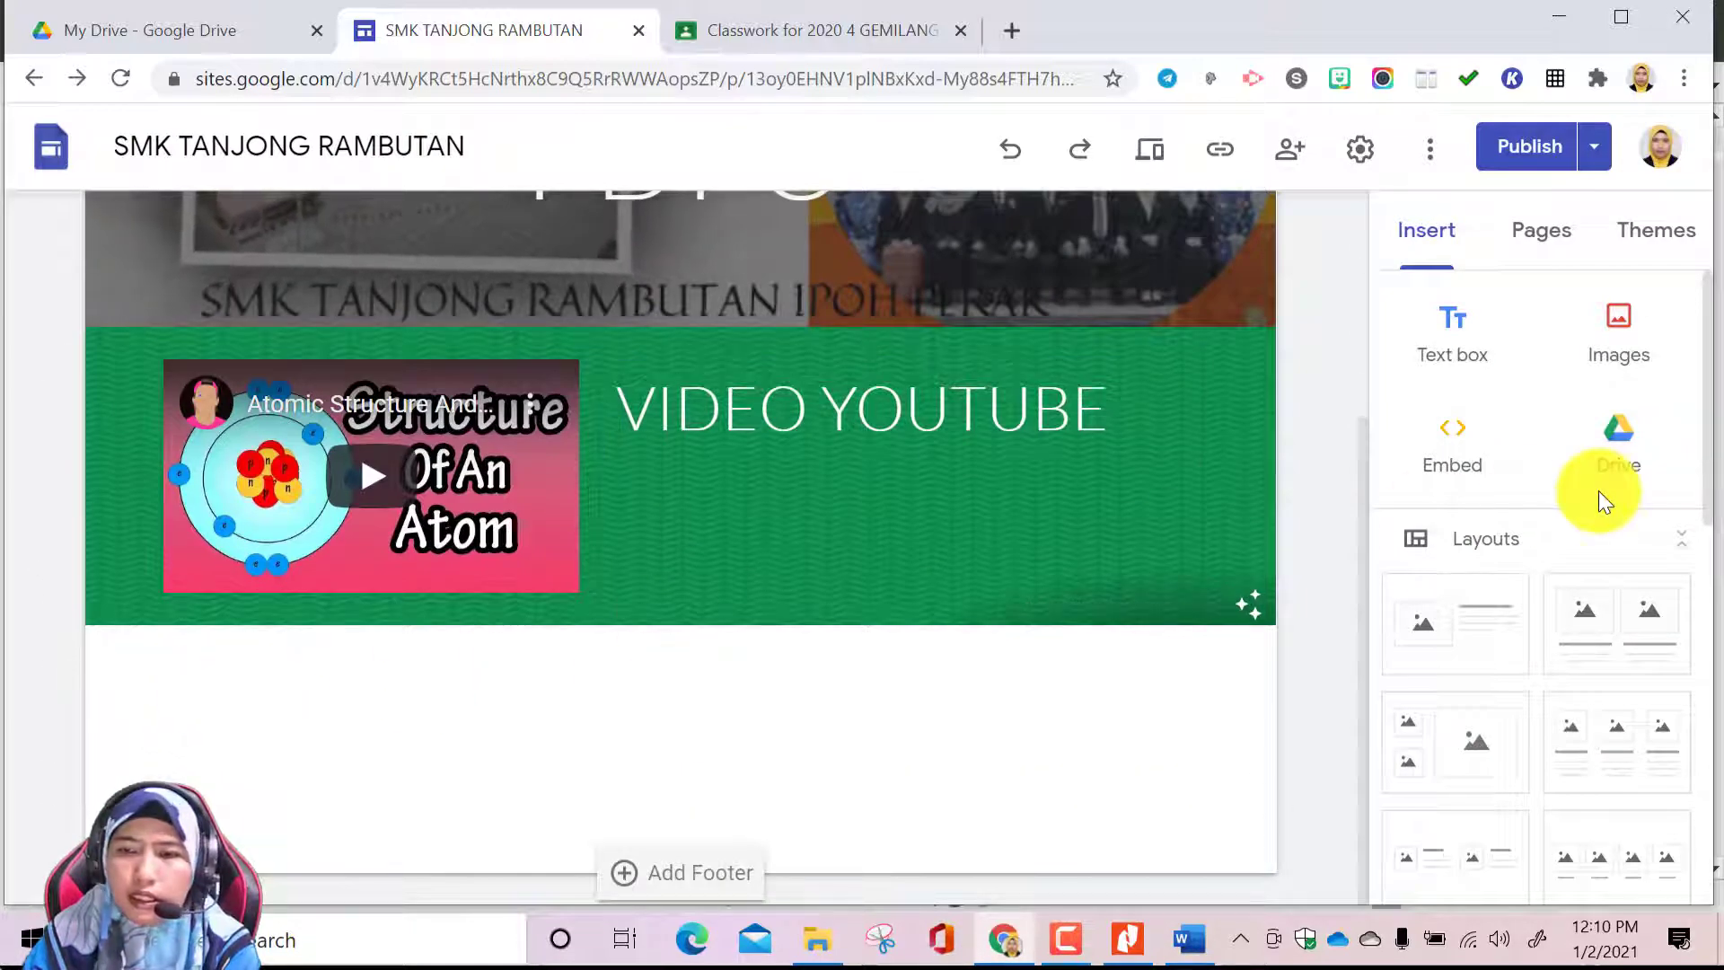
double_click(417, 720)
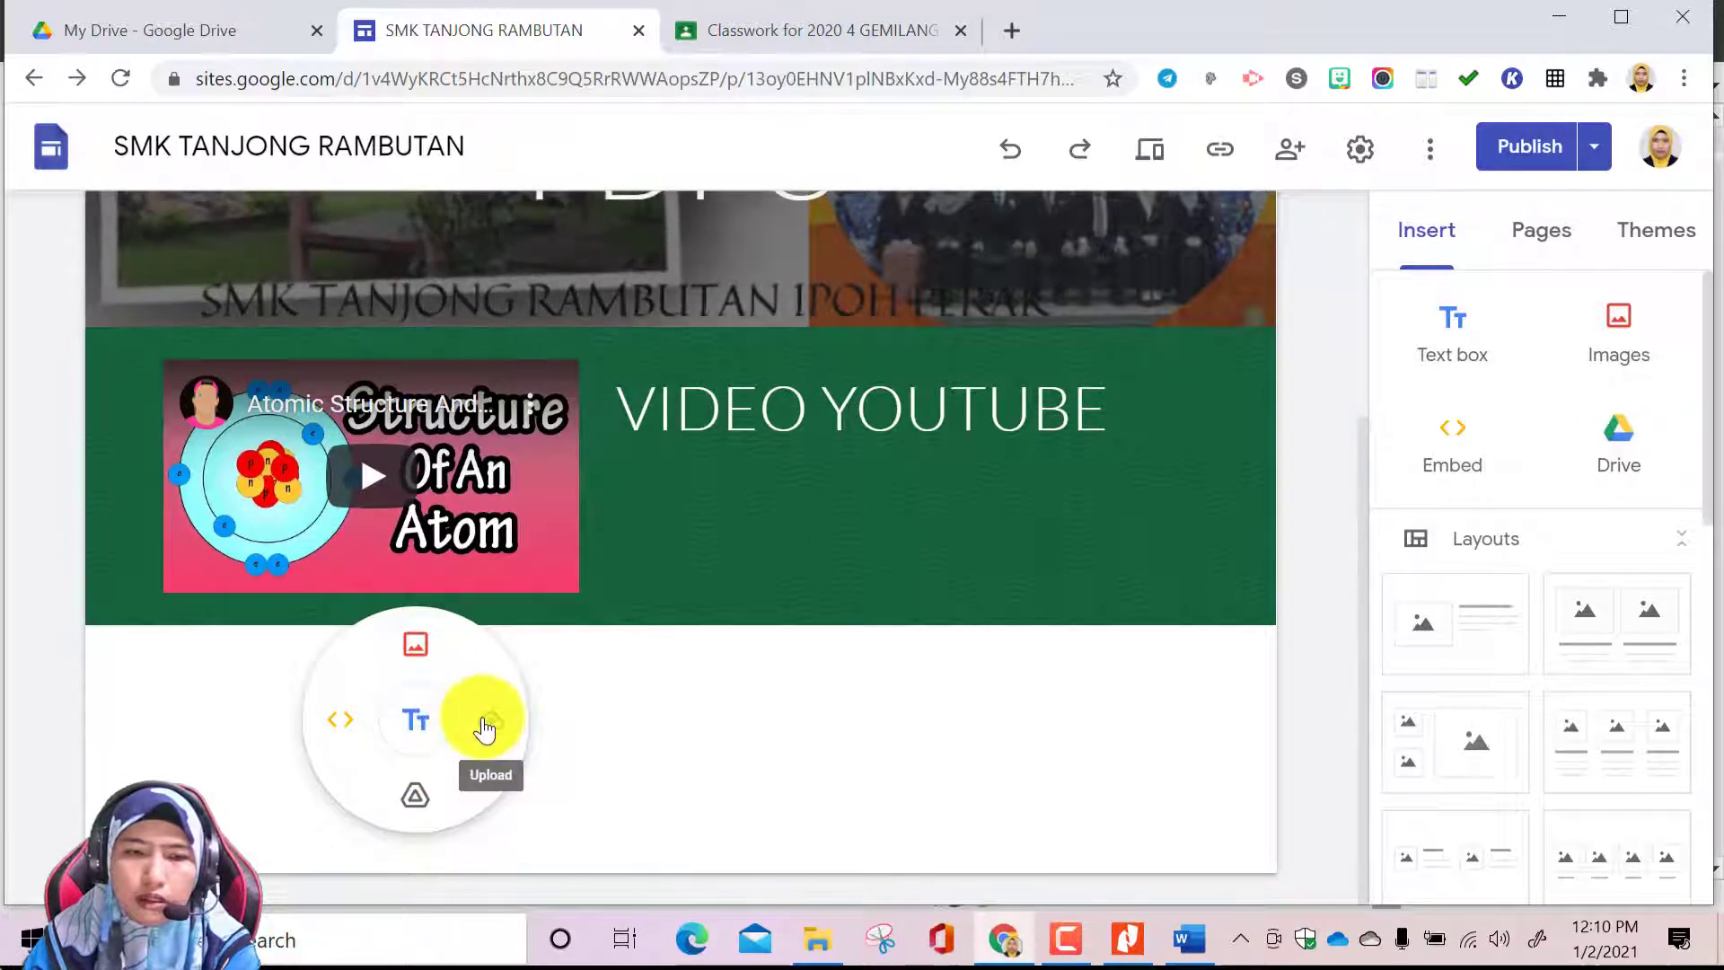
click(420, 791)
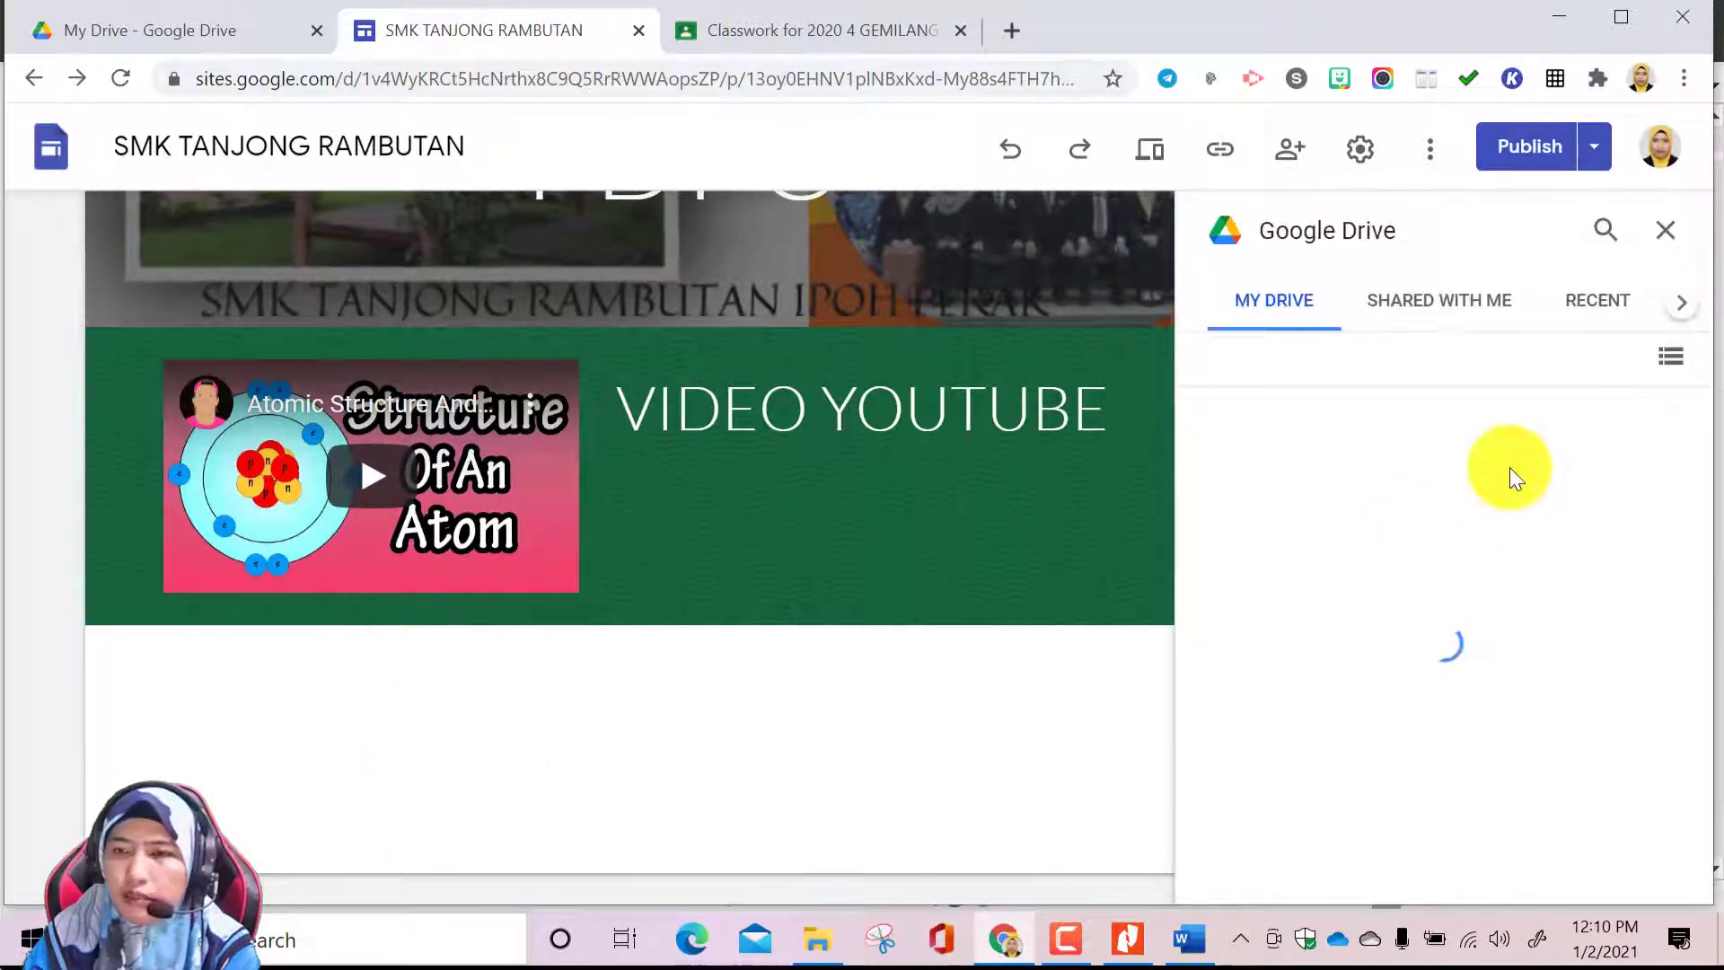
click(1602, 309)
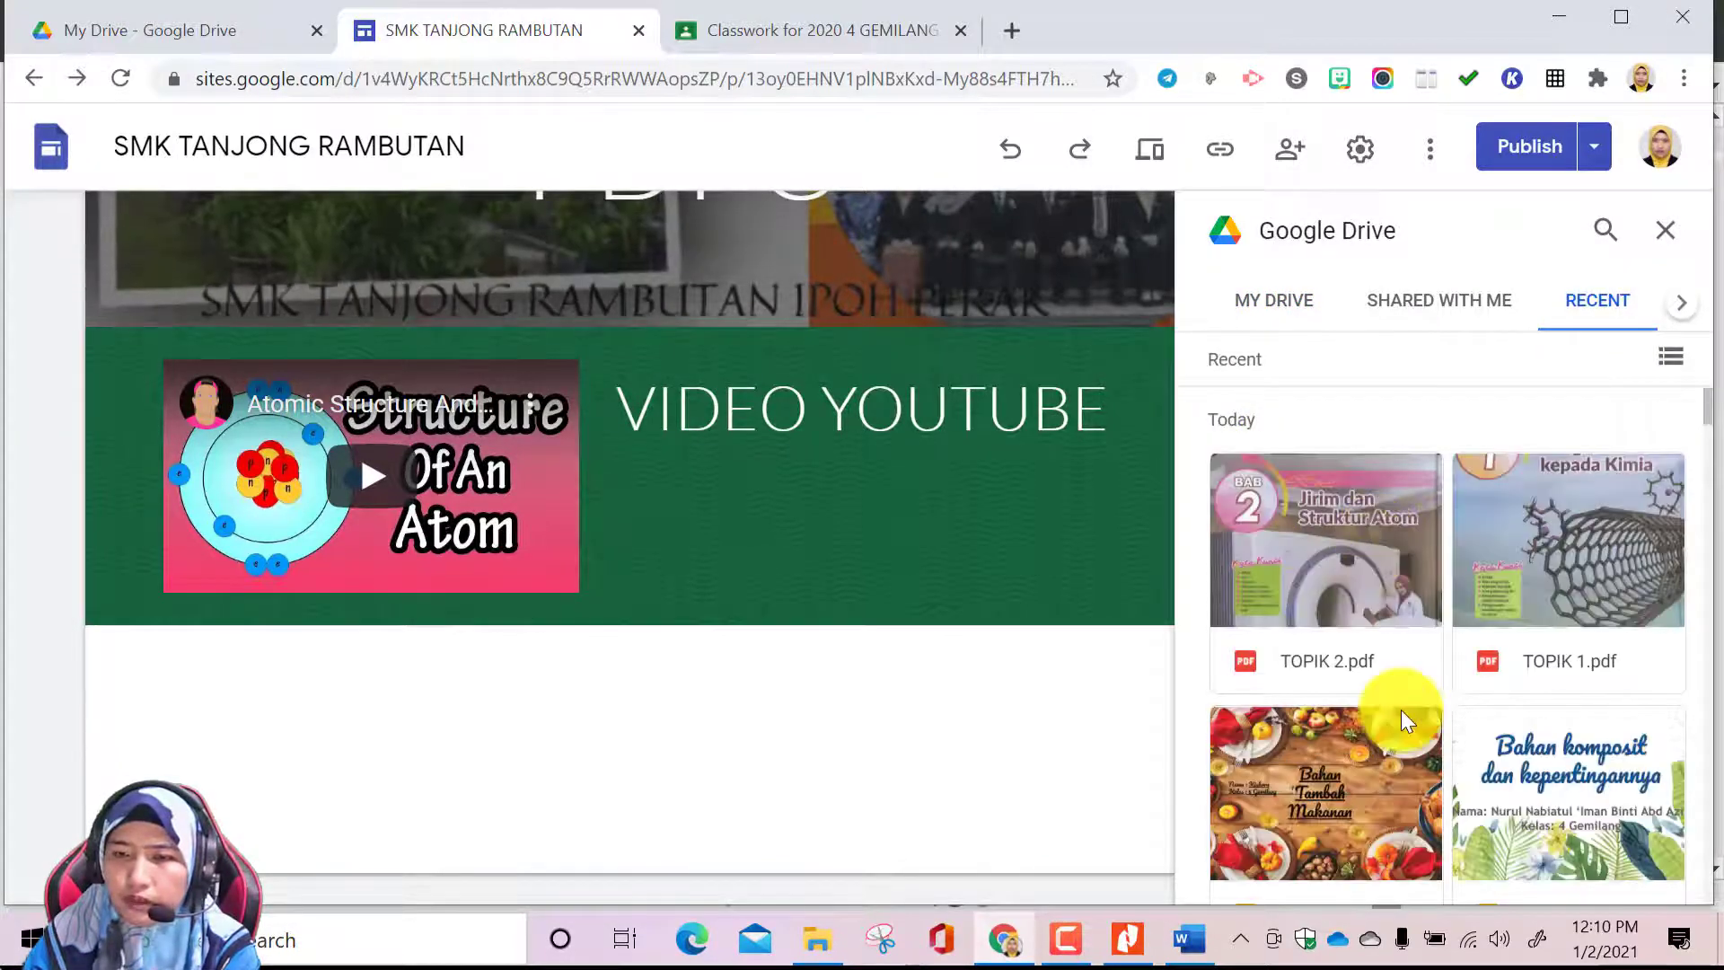
scroll(1405, 721, down, 2)
Insert the ammonium ion lesson video from the KIMIA T4 KSSM Drive folder and shrink it to the YouTube video's width
scroll(1406, 718, down, 4)
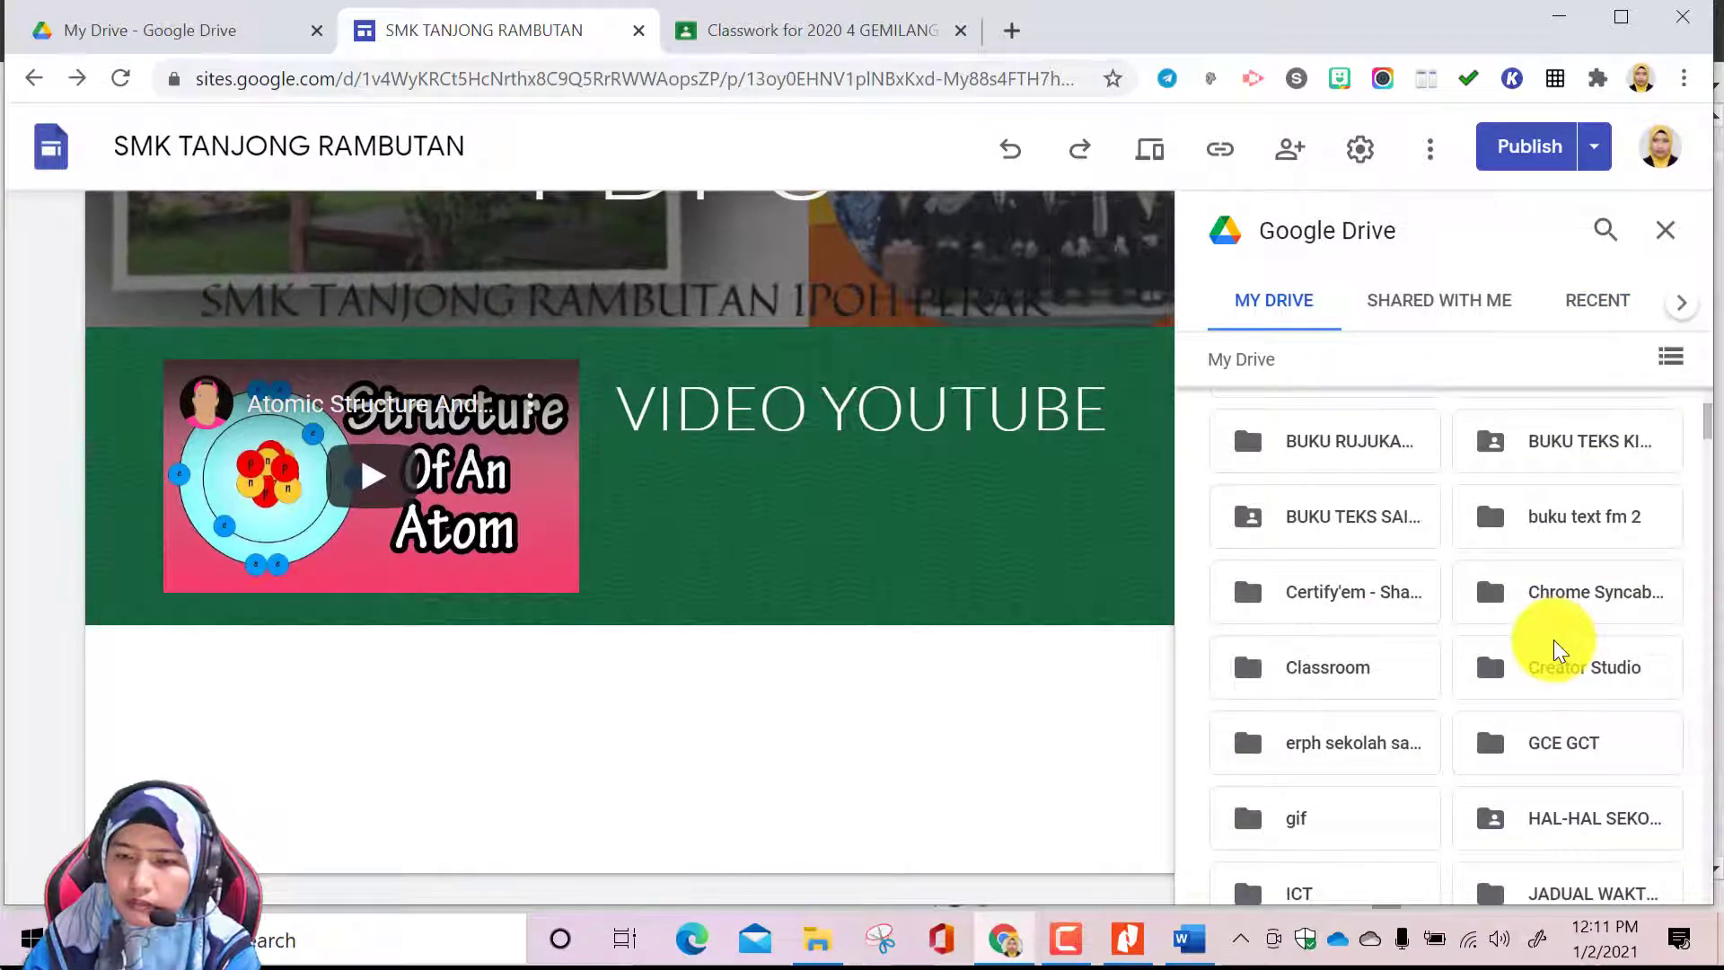
scroll(1554, 643, down, 3)
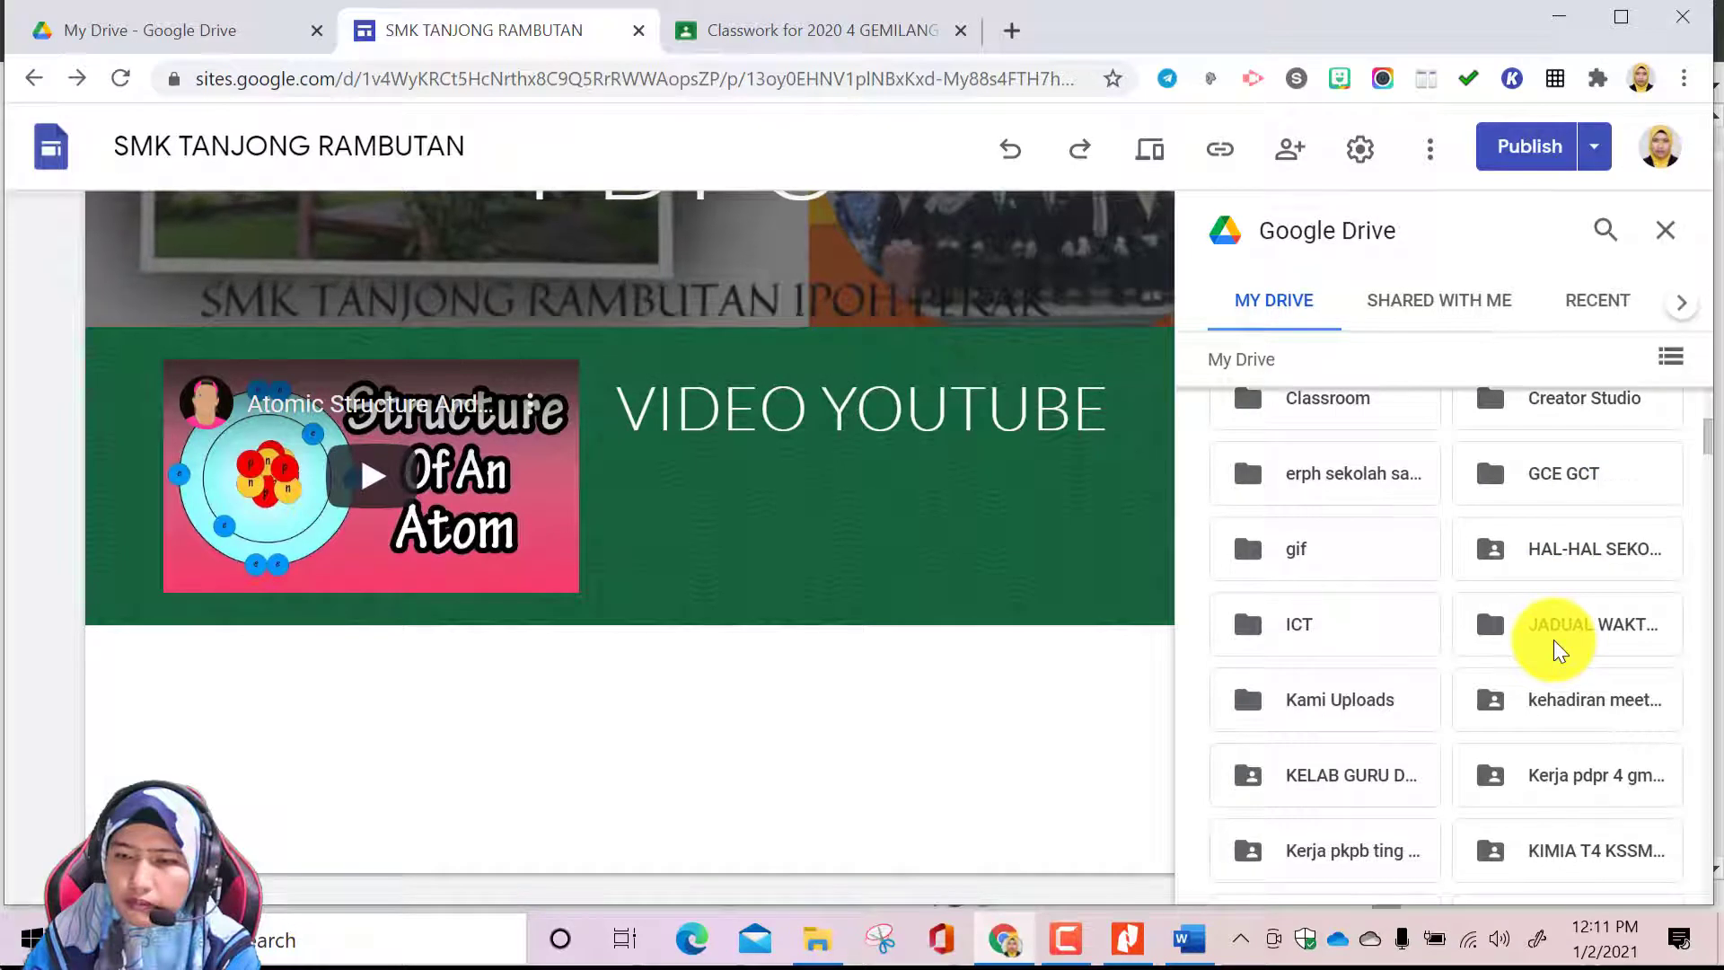
scroll(1553, 639, down, 5)
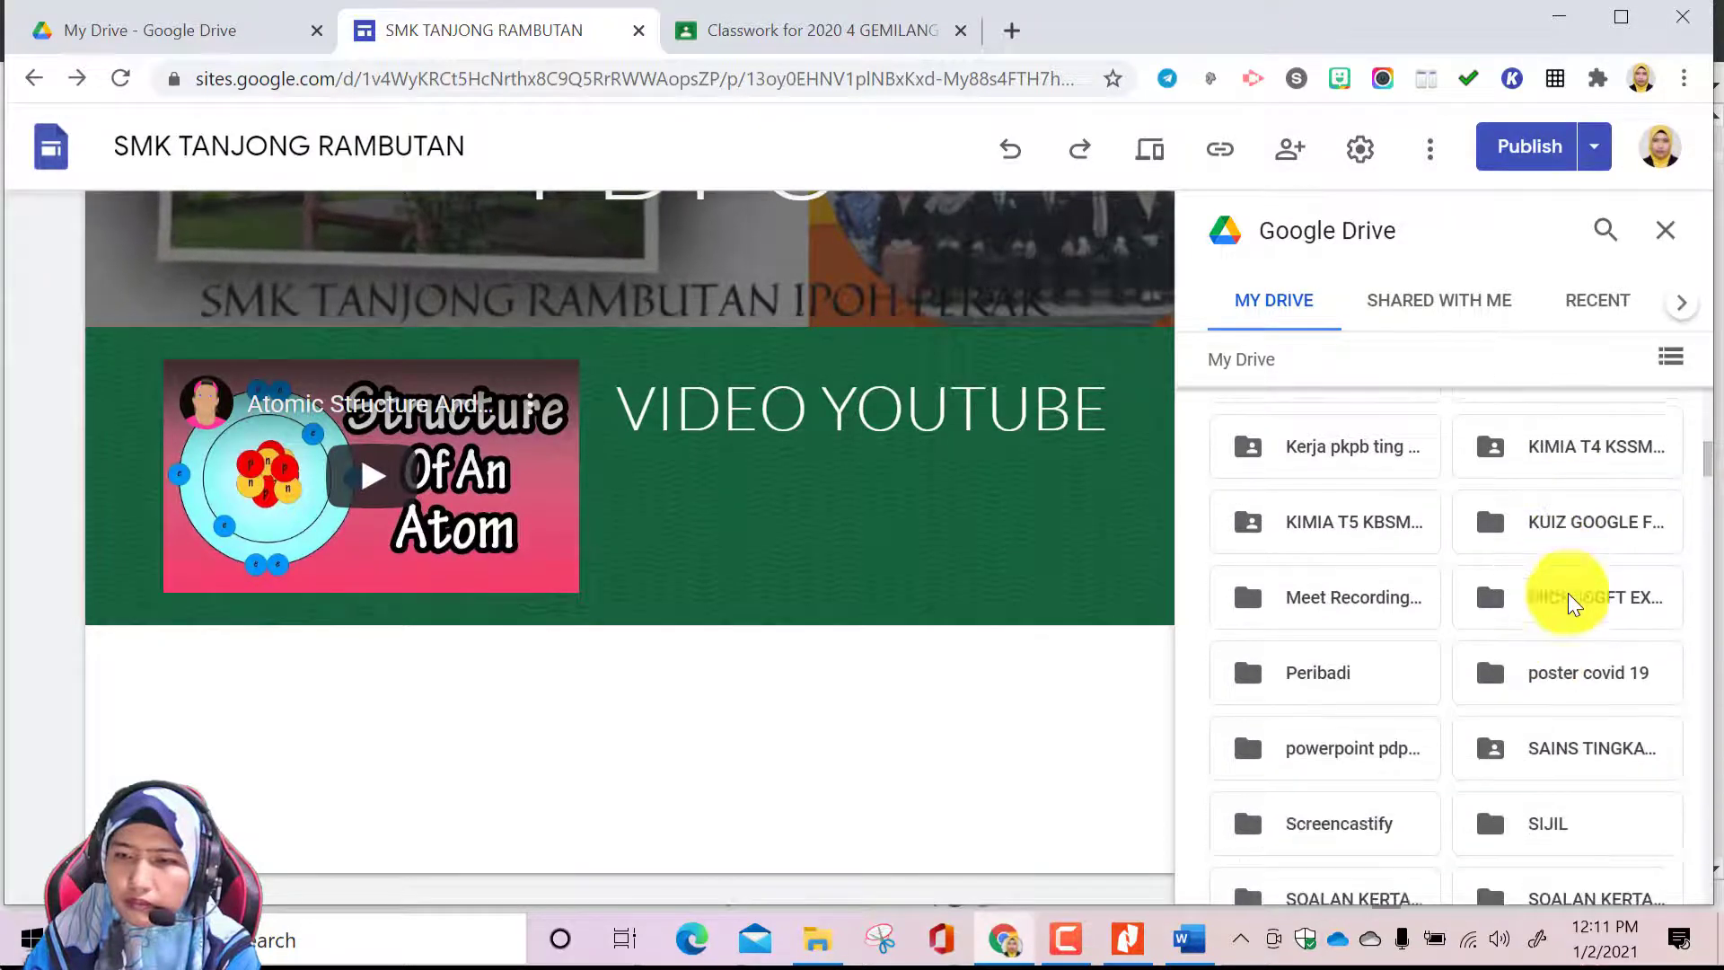
double_click(1591, 449)
scroll(1508, 697, down, 3)
click(1381, 717)
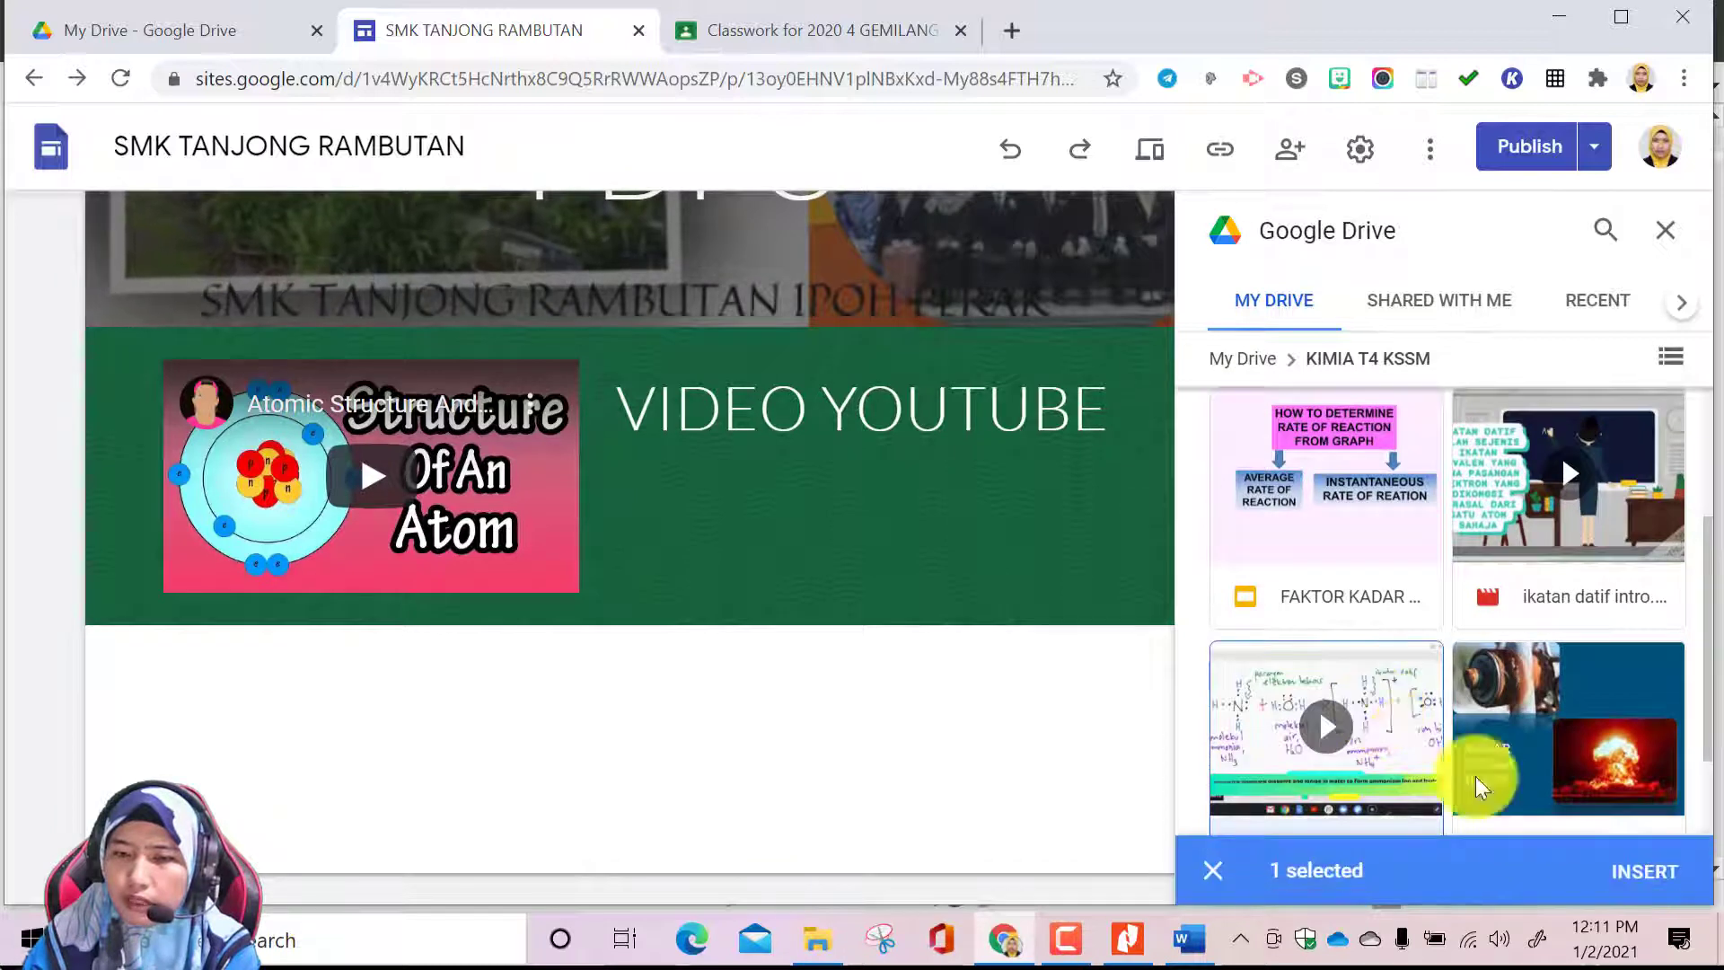
click(1656, 875)
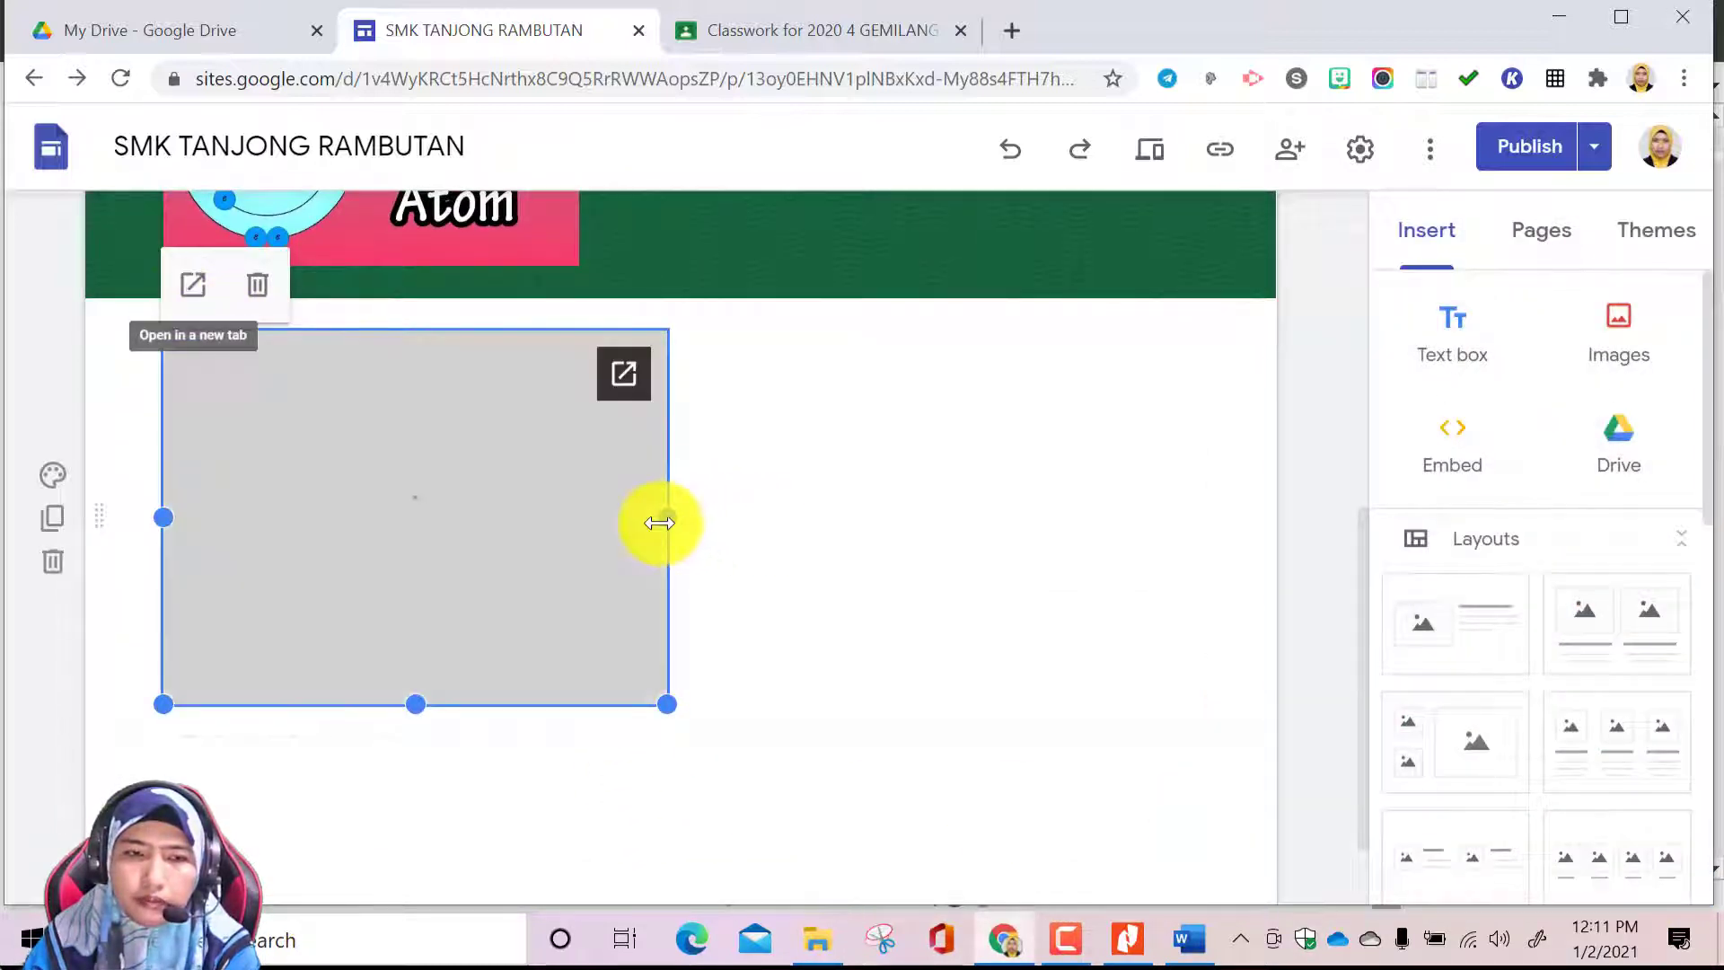
drag(664, 708, 576, 621)
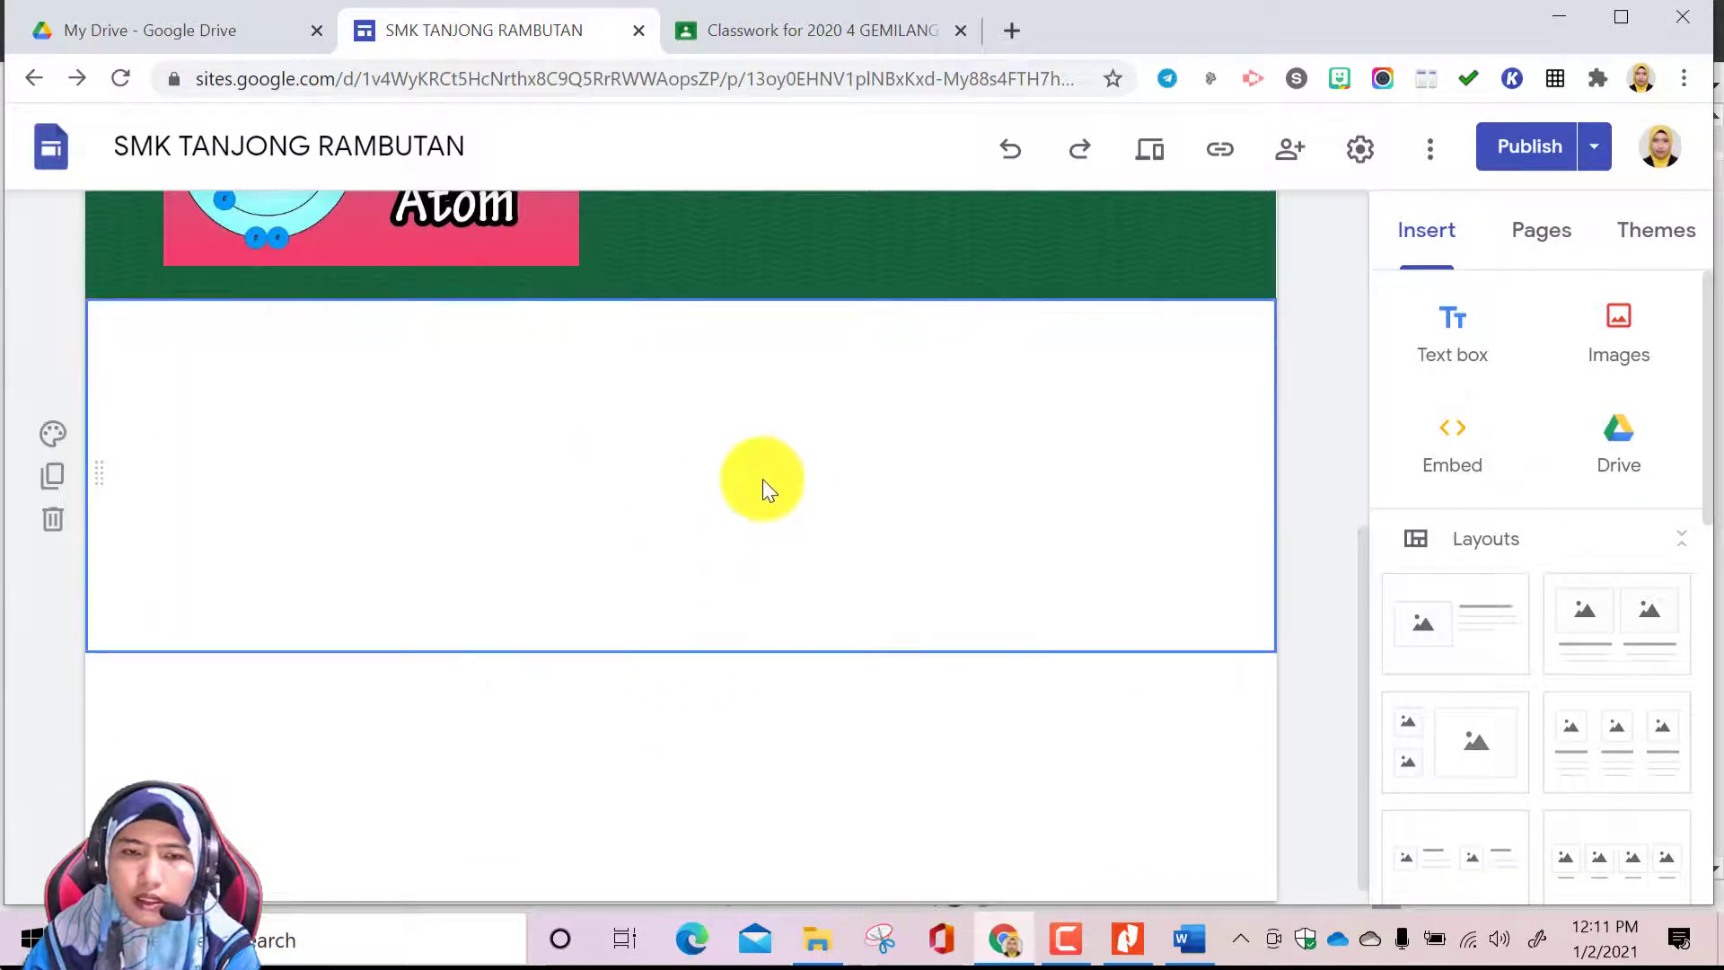
Add a text box beside the inserted Drive video and give it the Title style, matching the VIDEO YOUTUBE heading
double_click(860, 400)
click(860, 401)
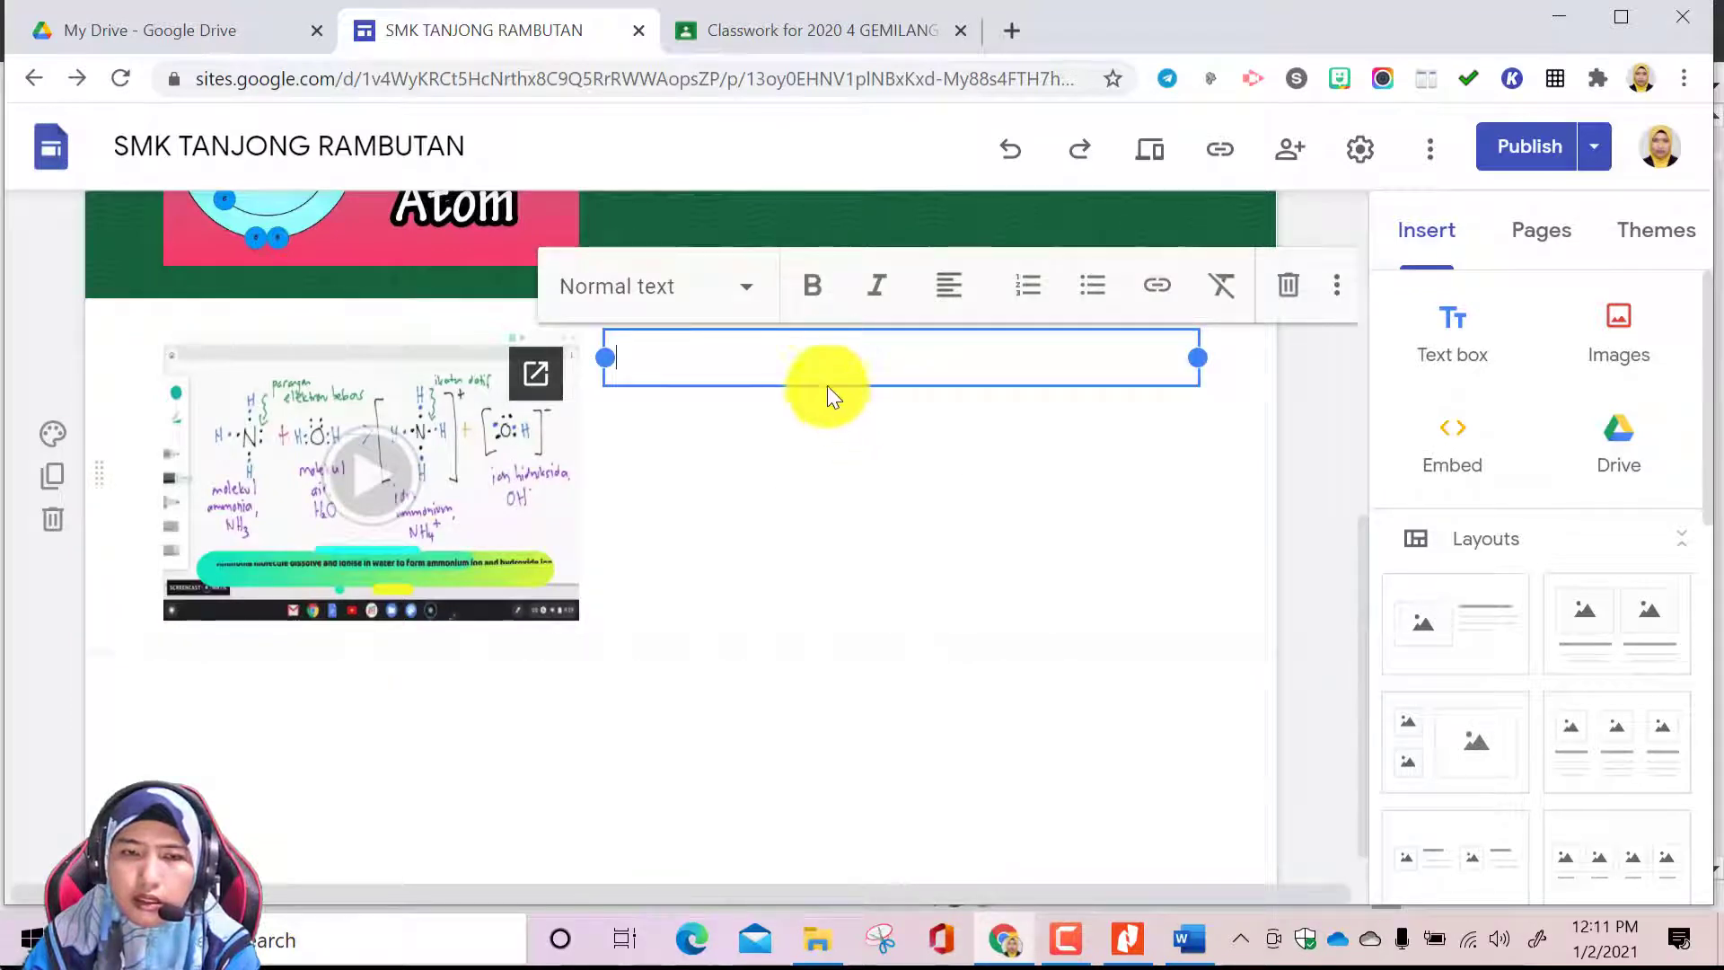
scroll(874, 438, up, 5)
click(889, 503)
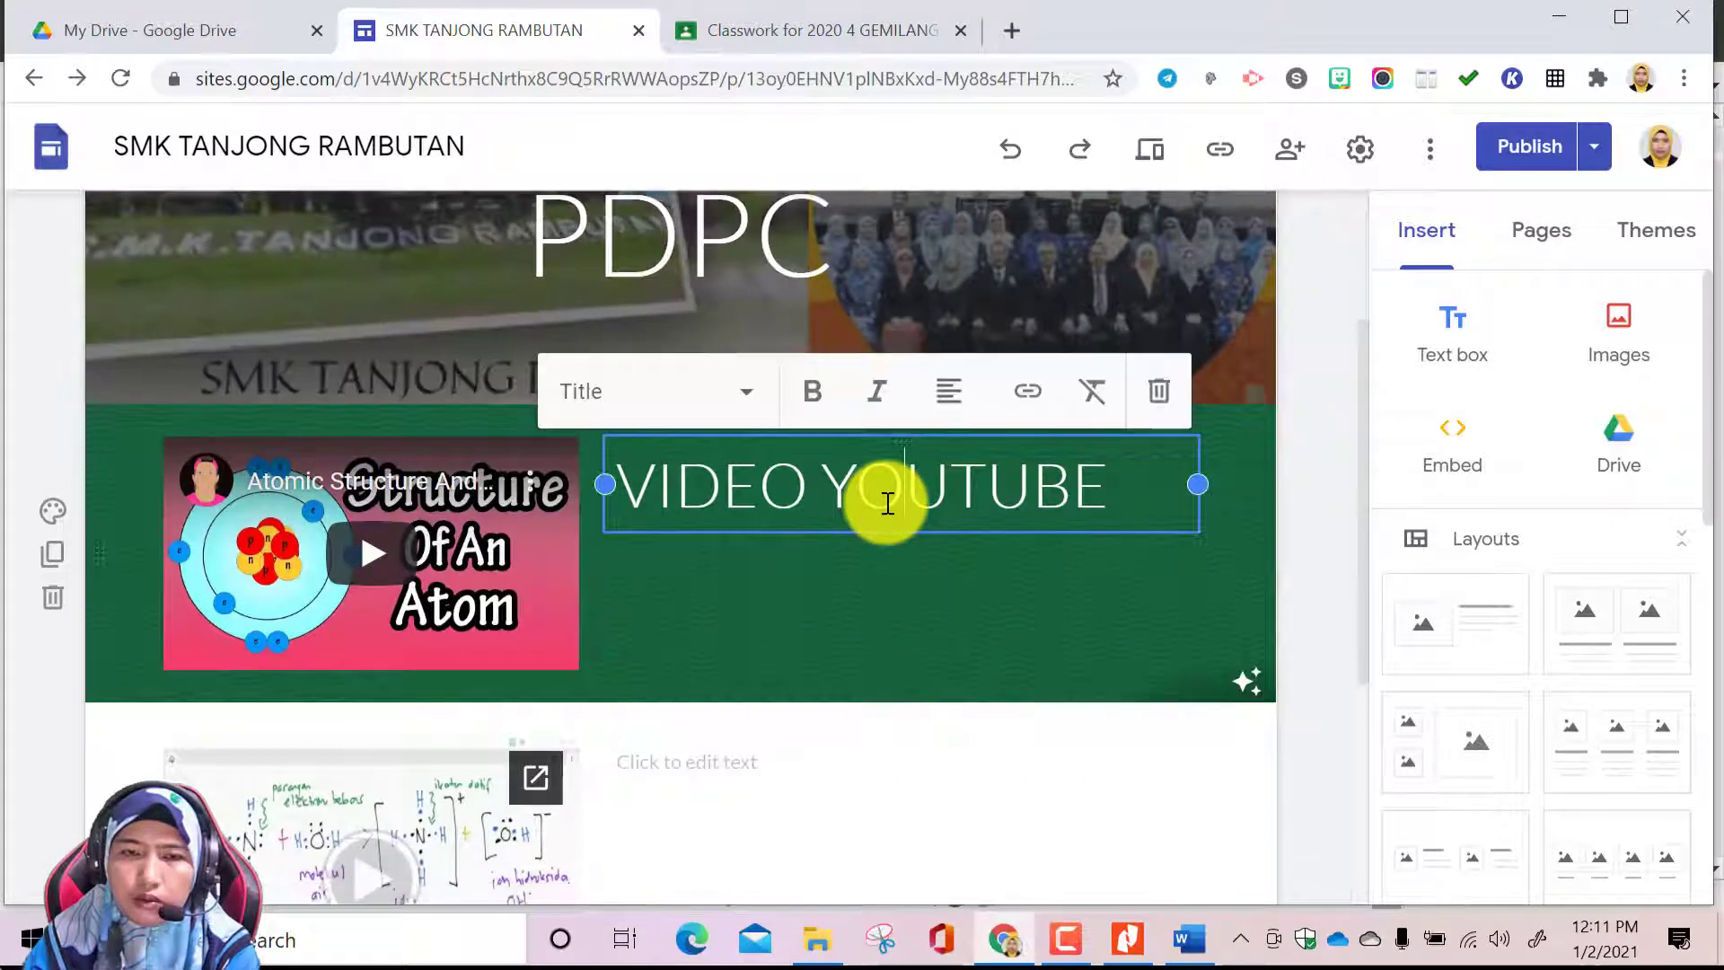
click(826, 774)
click(747, 705)
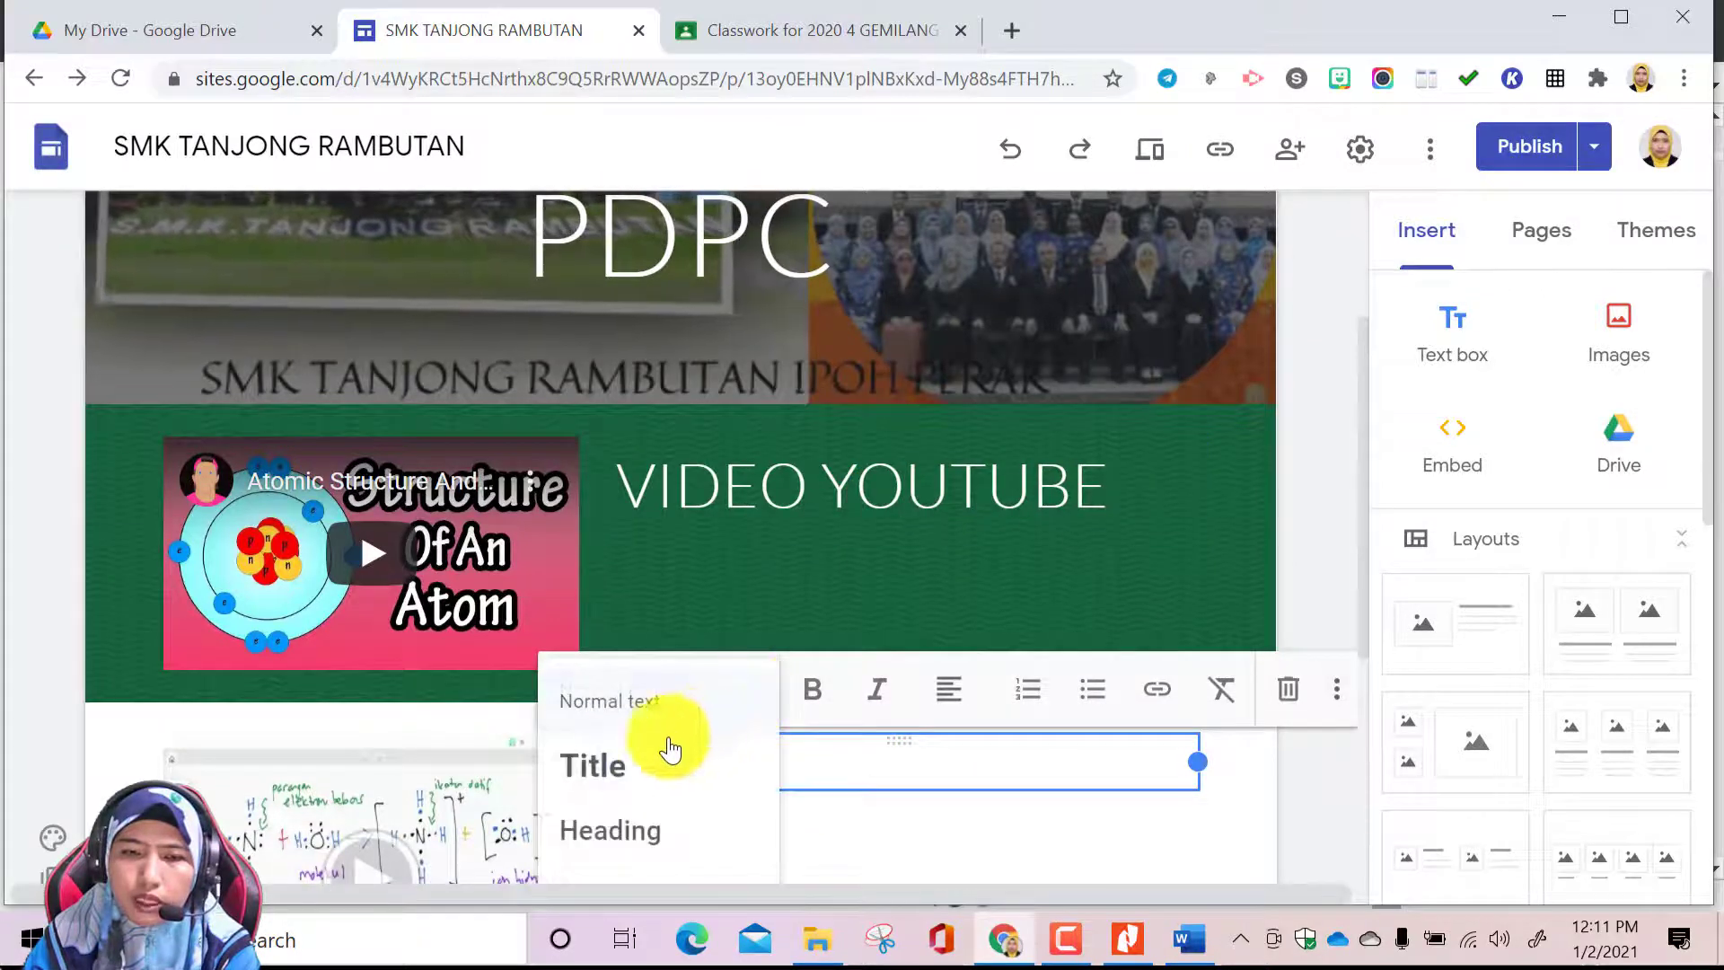
click(641, 759)
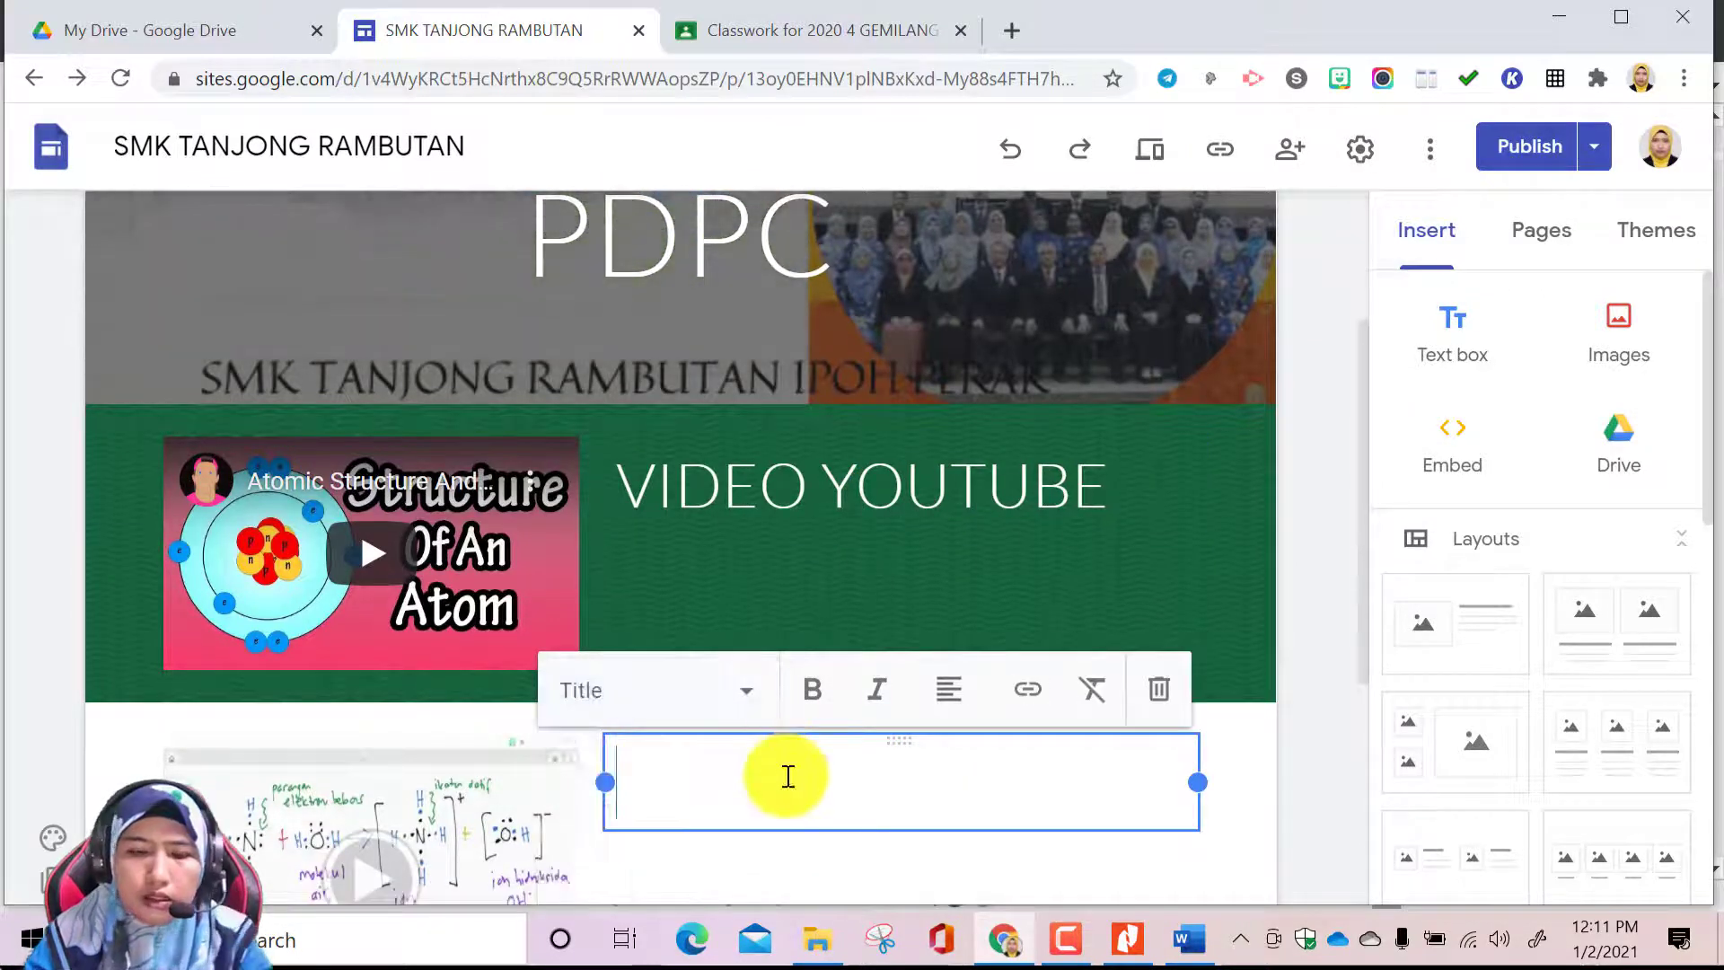
Enter "VIDEO RAKAMAN GURU" as the heading beside the Drive video
text(VIDEO RAKAN GURU)
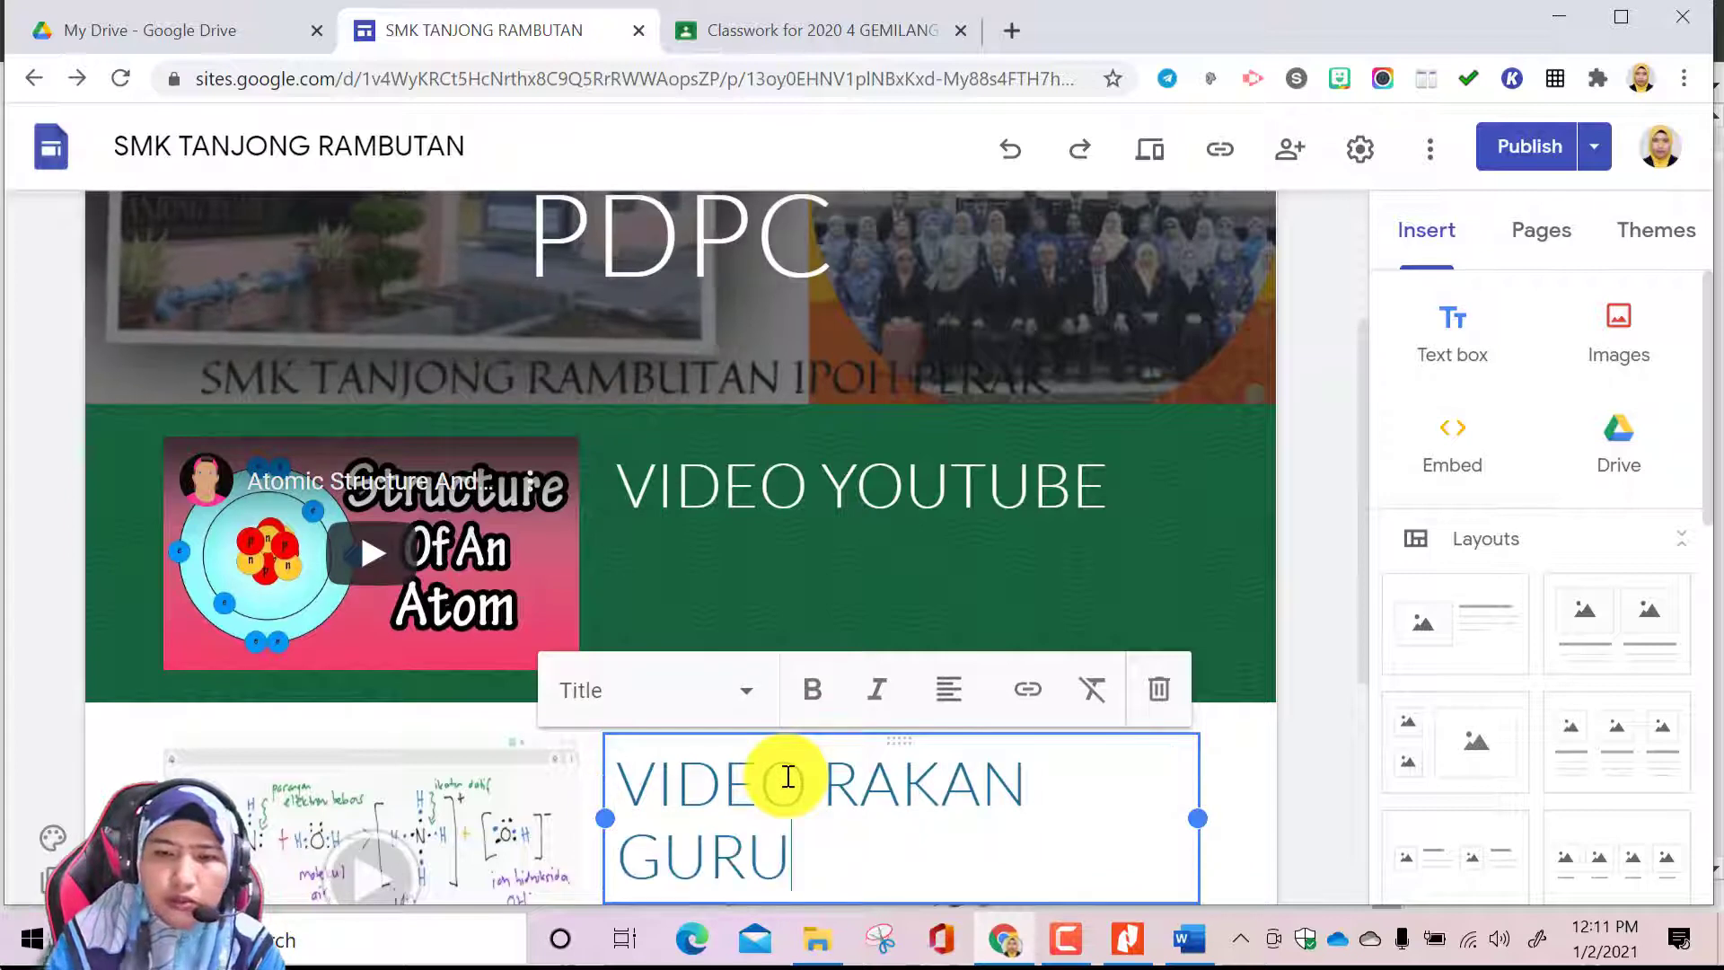
scroll(788, 777, down, 1)
key(BackSpace)
key(BackSpace)
key(BackSpace)
key(BackSpace)
key(BackSpace)
key(BackSpace)
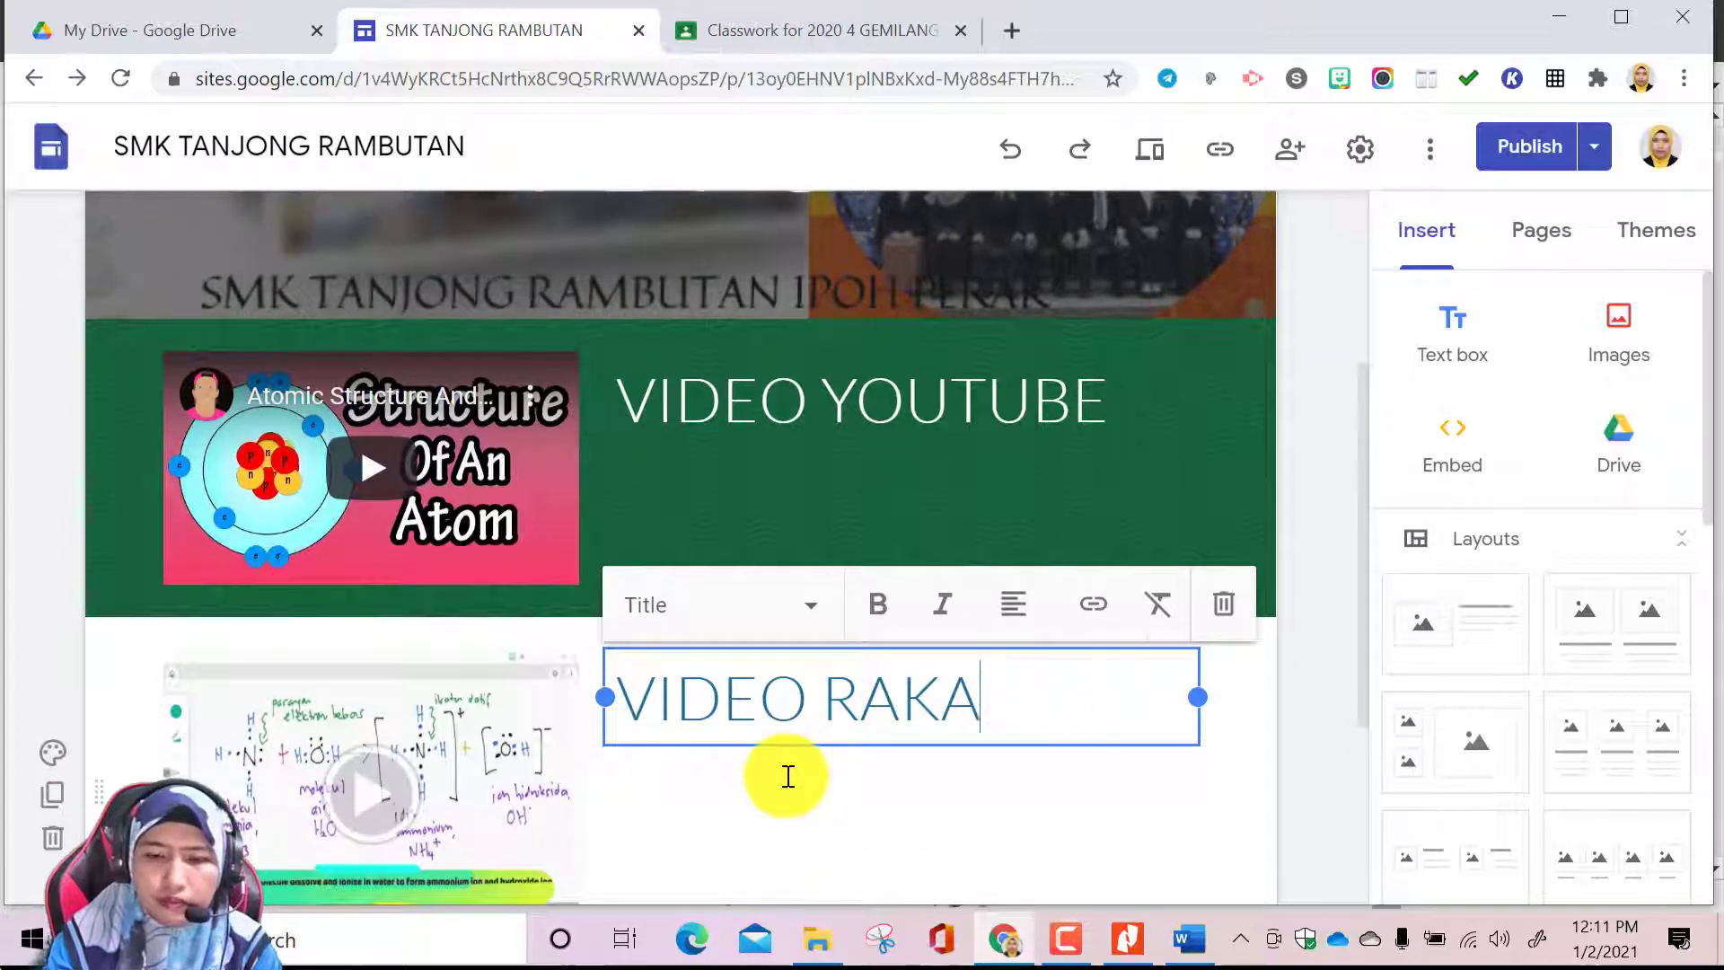
text(MAN GURU)
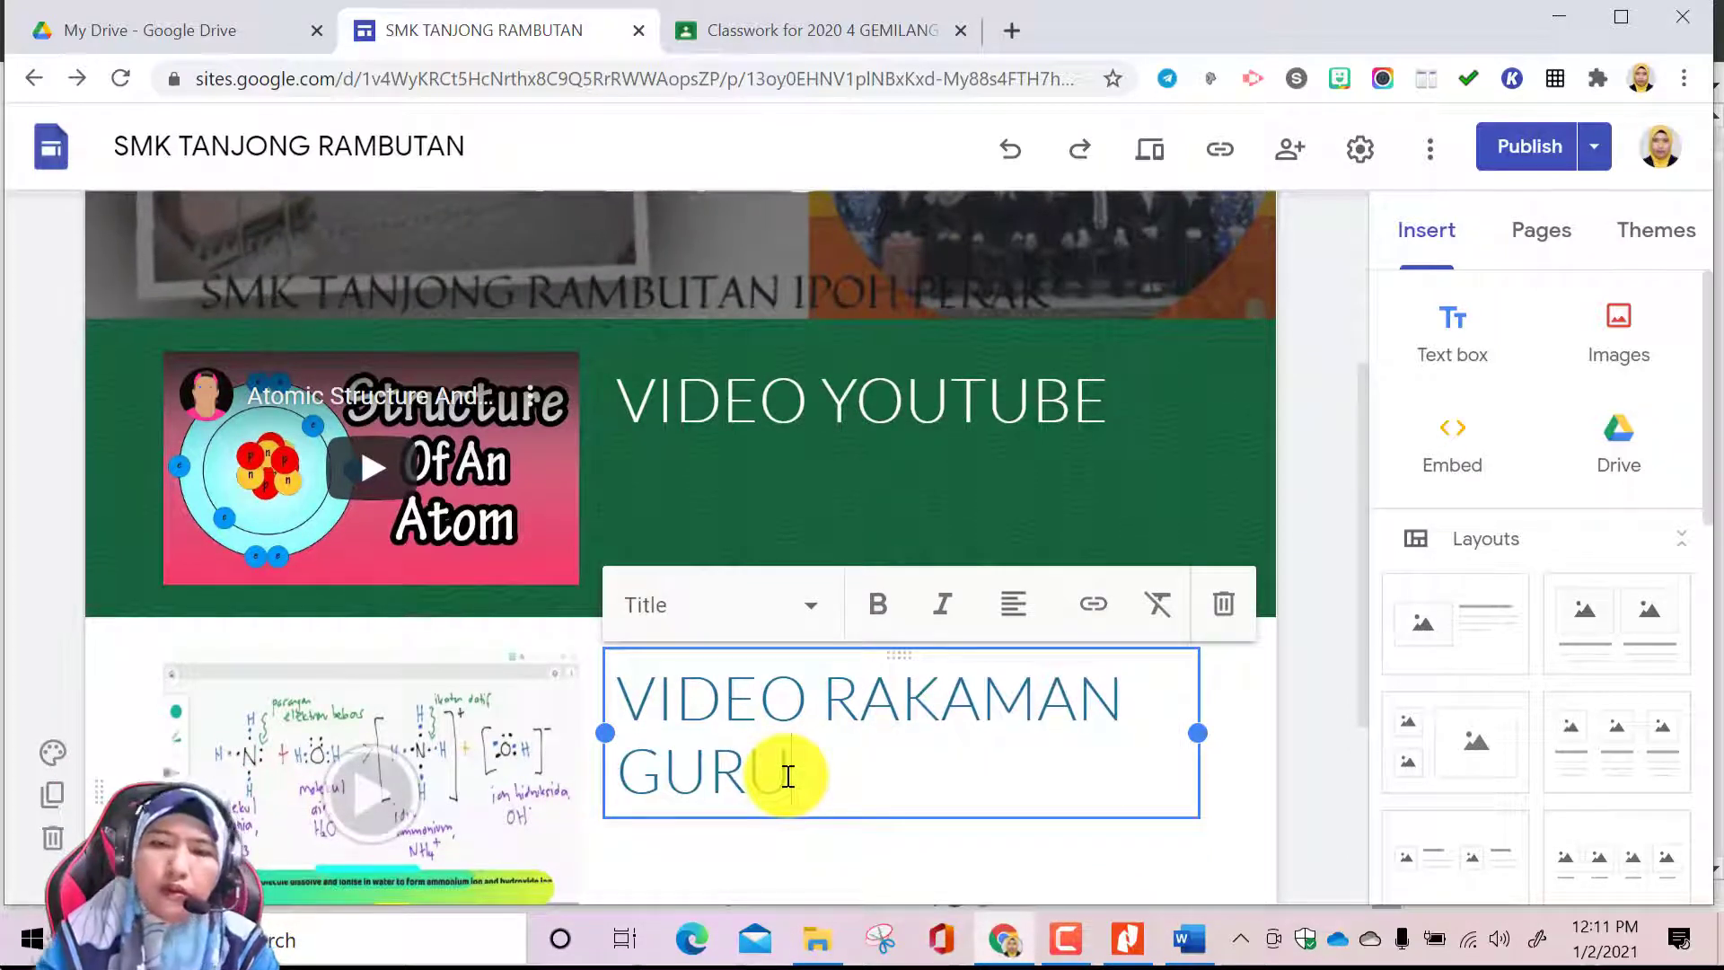
click(891, 837)
scroll(928, 771, down, 3)
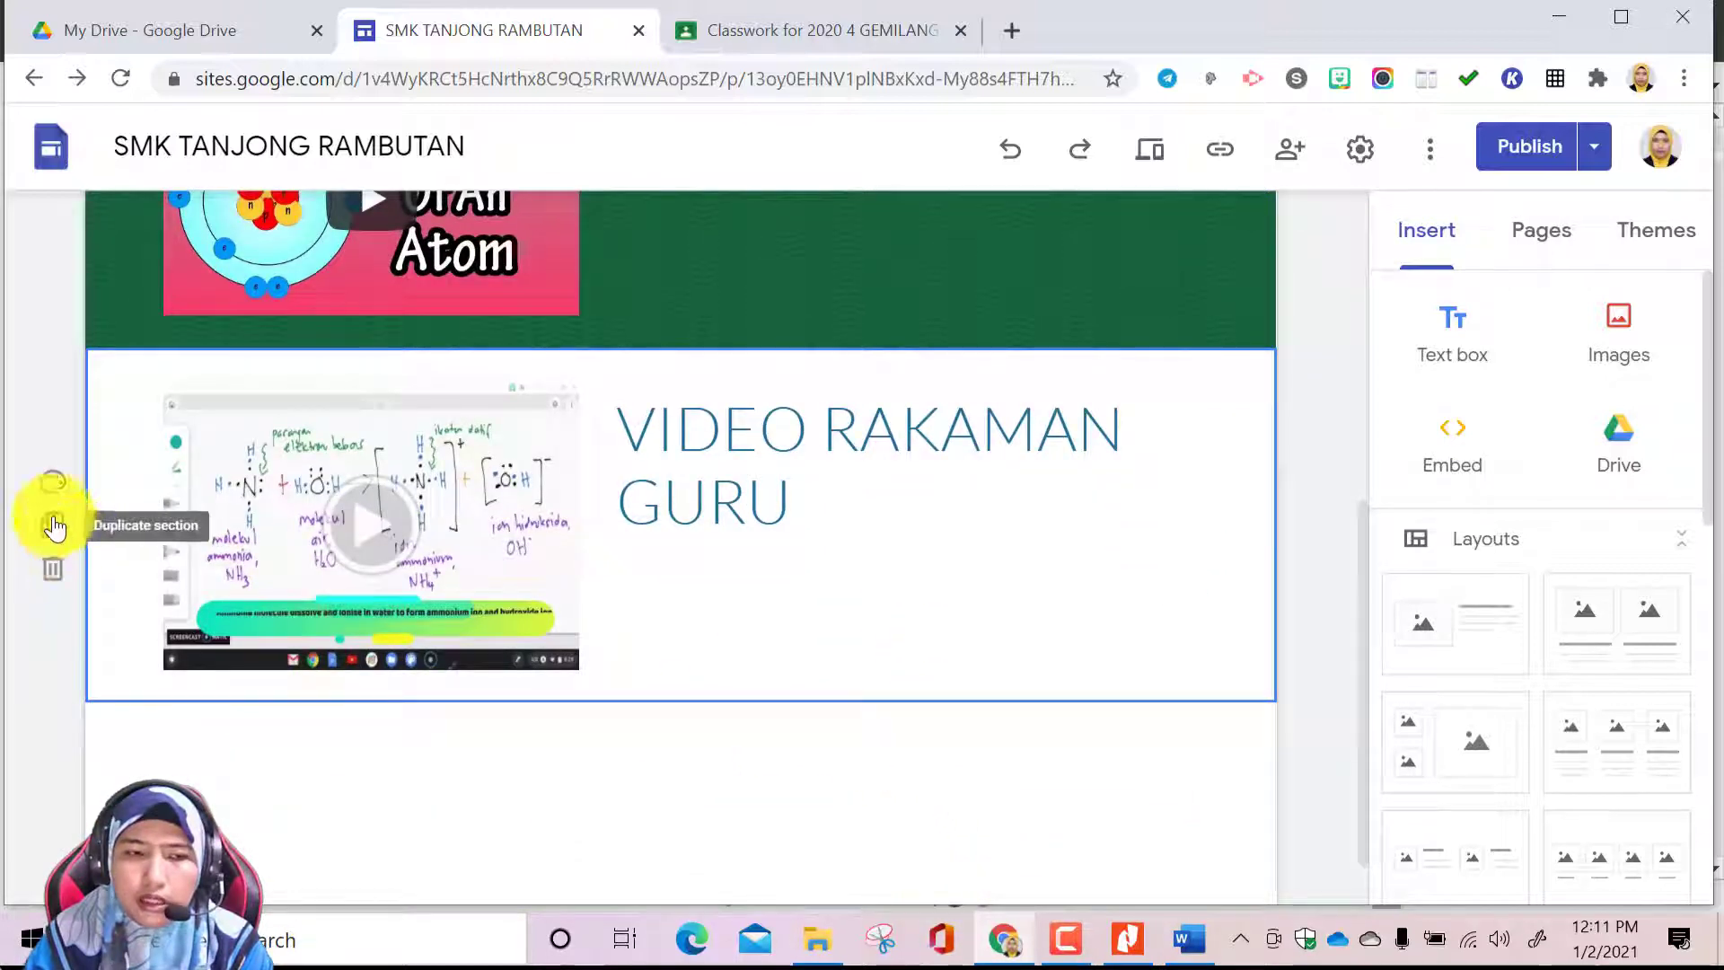
click(225, 774)
scroll(309, 795, down, 1)
double_click(326, 736)
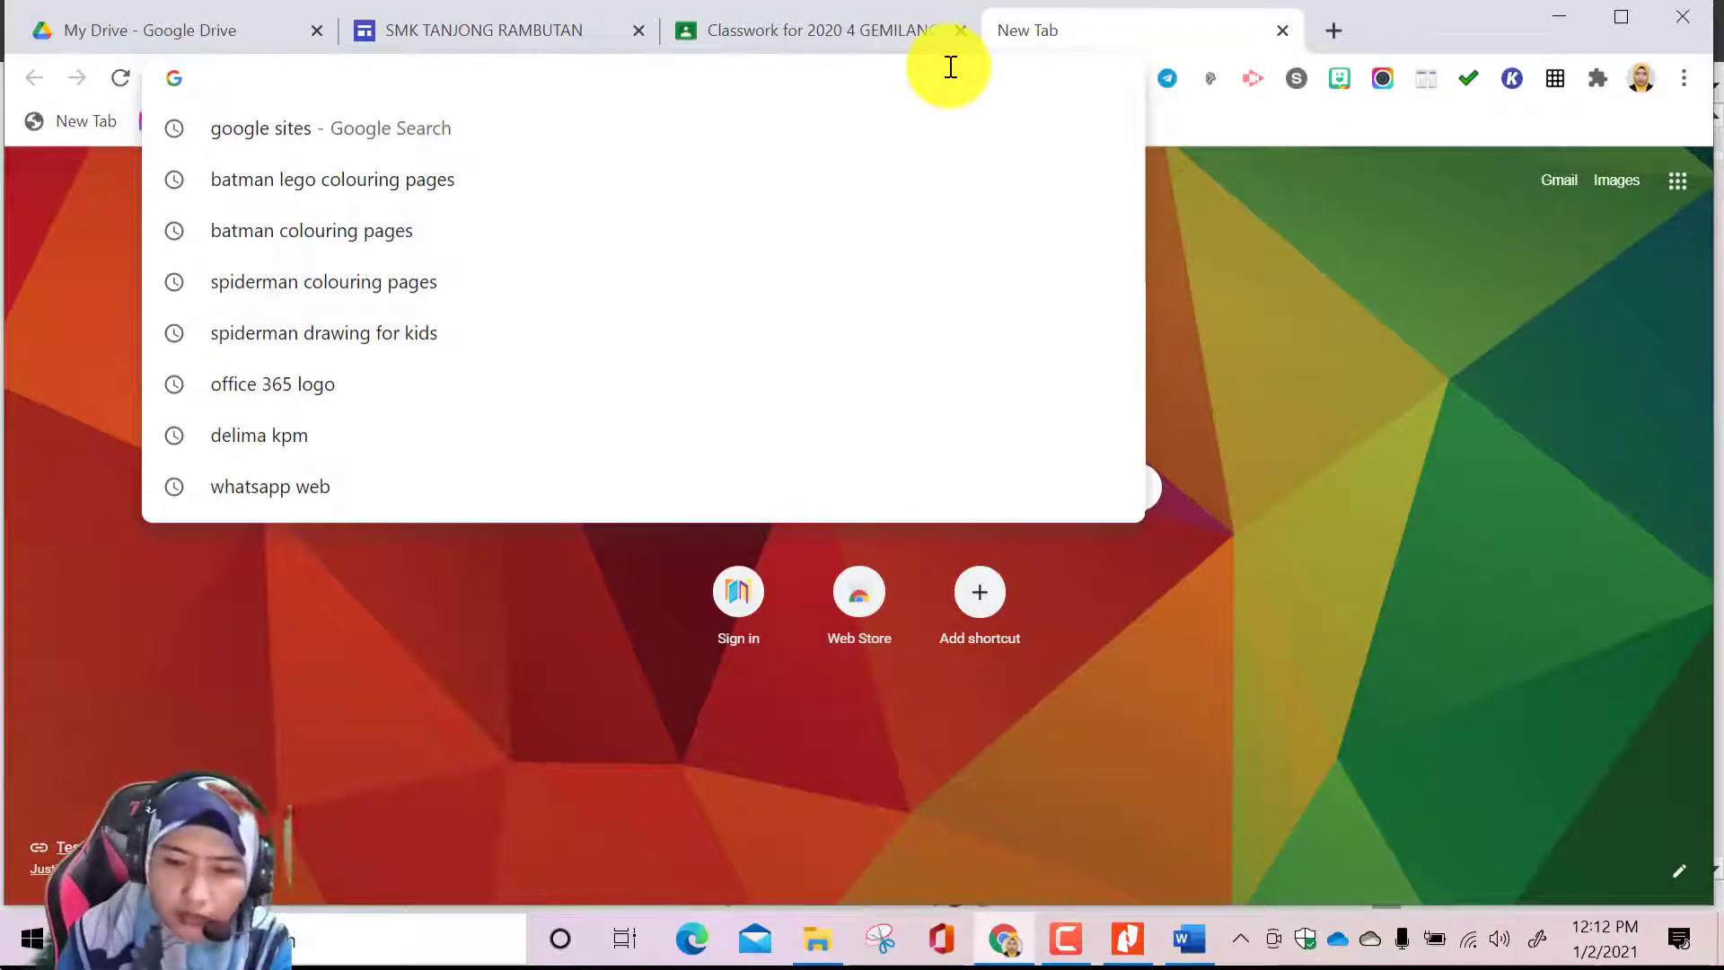
Search Google in the new tab for "phet chemistry build an atom"
text(PHET)
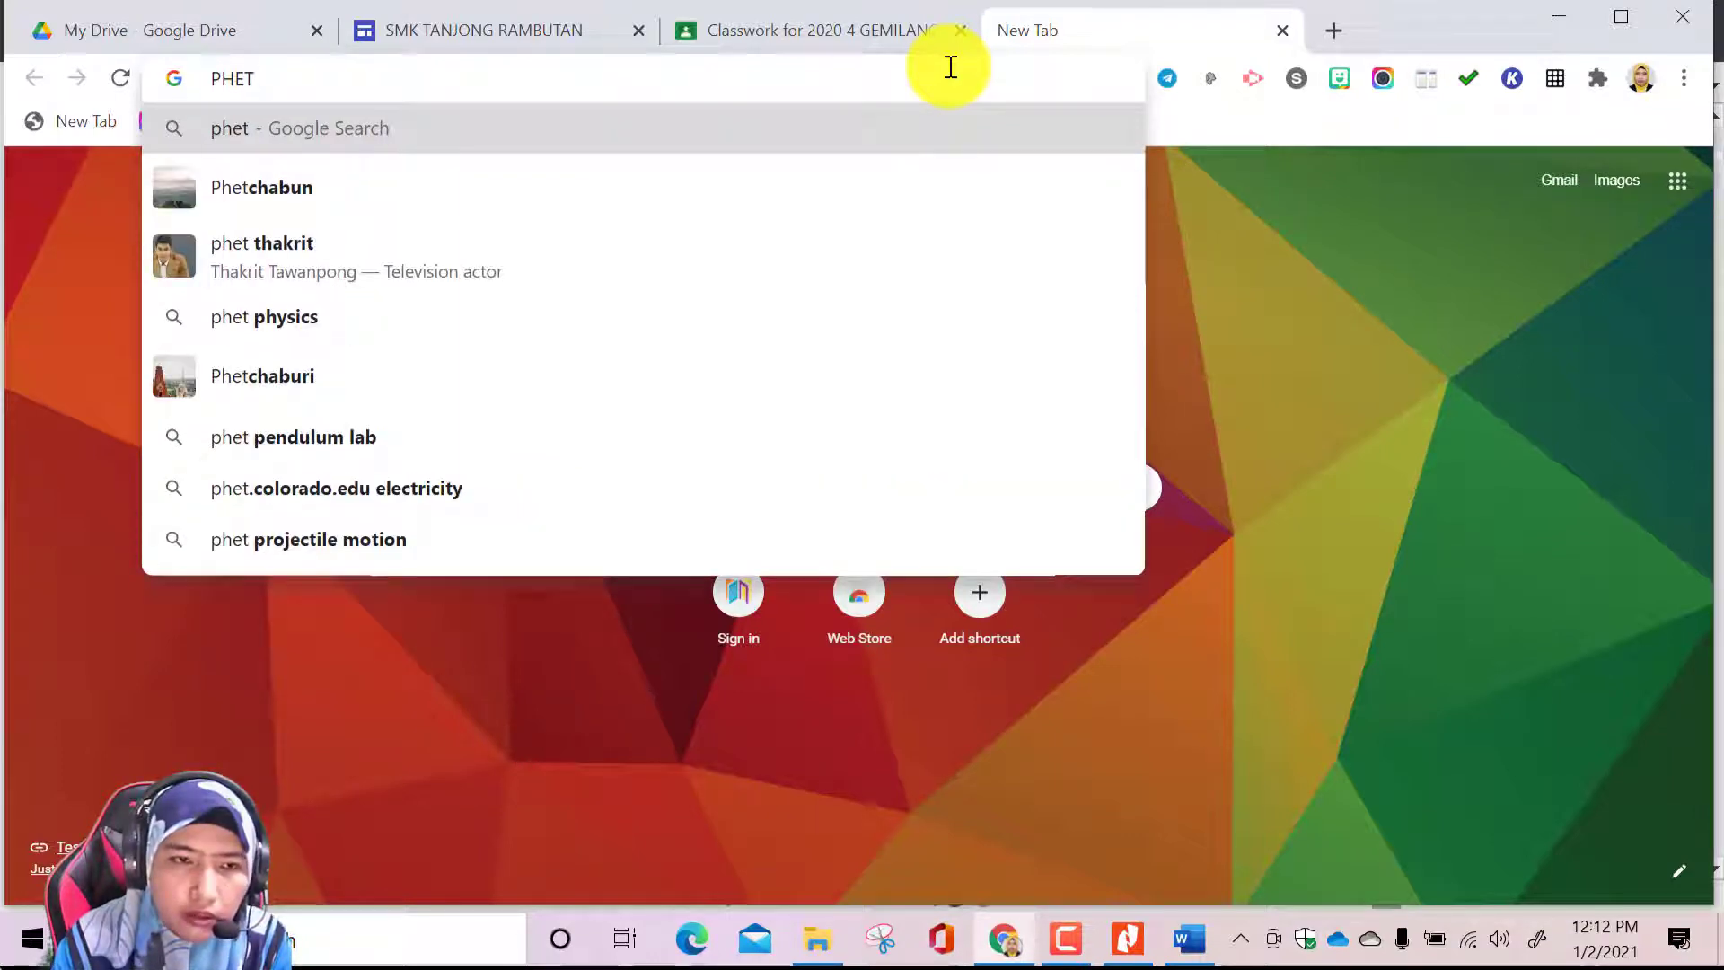
text(C)
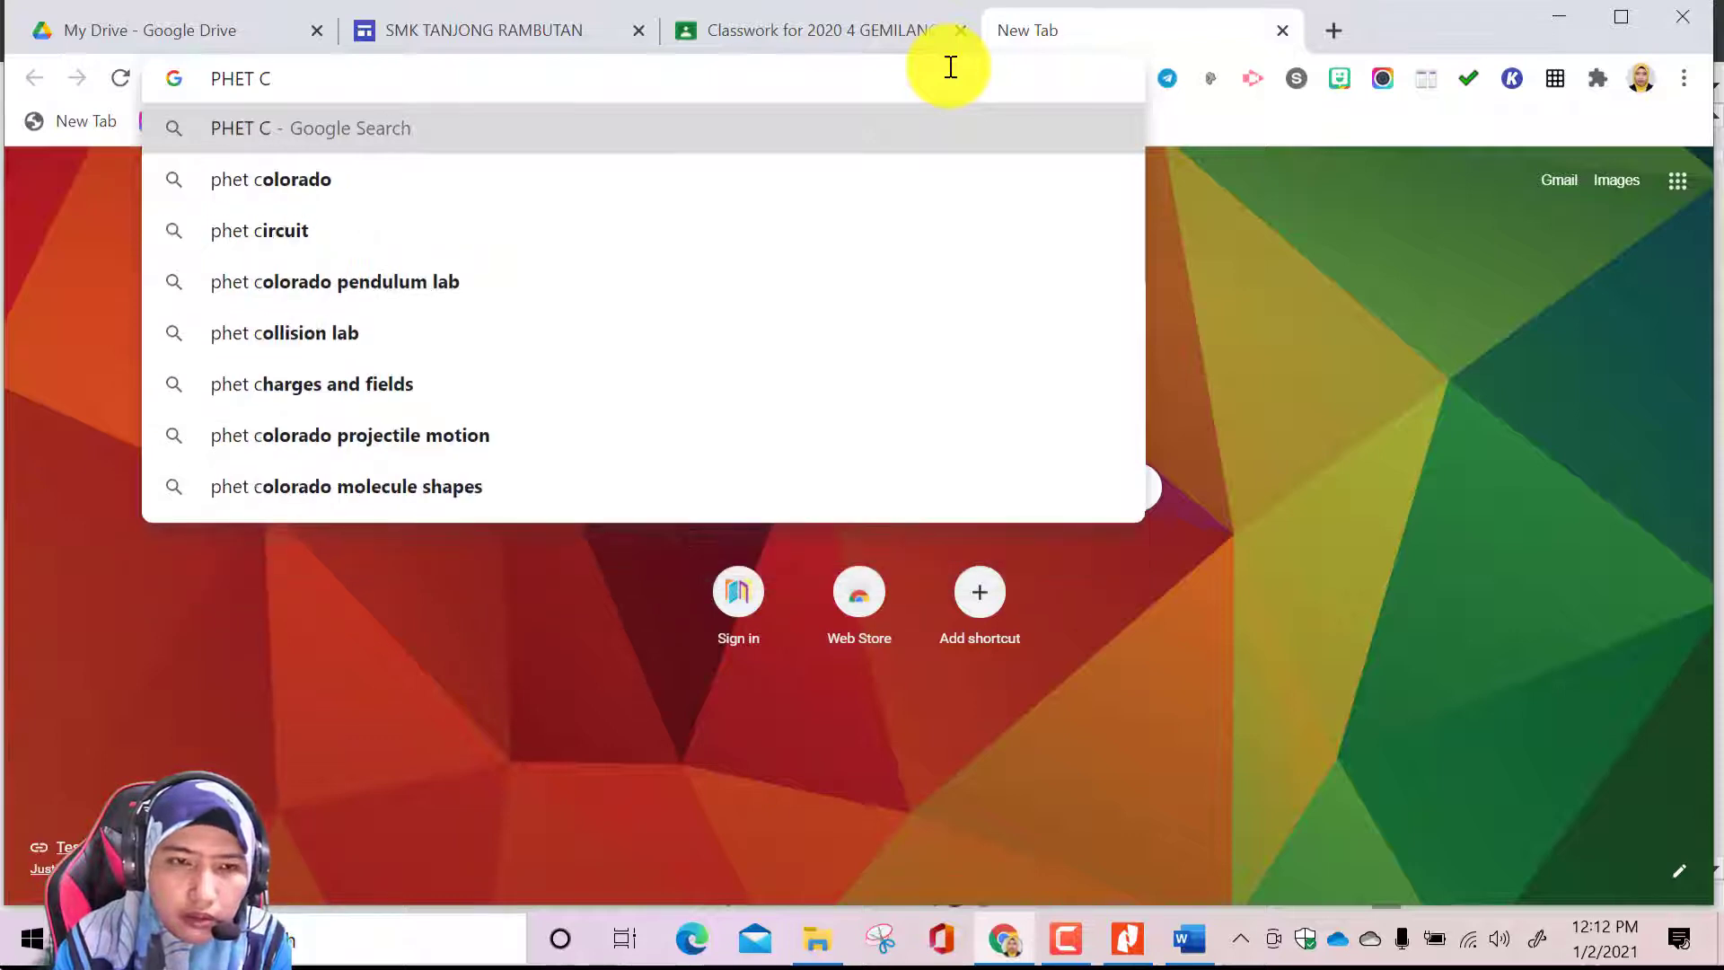
text(E)
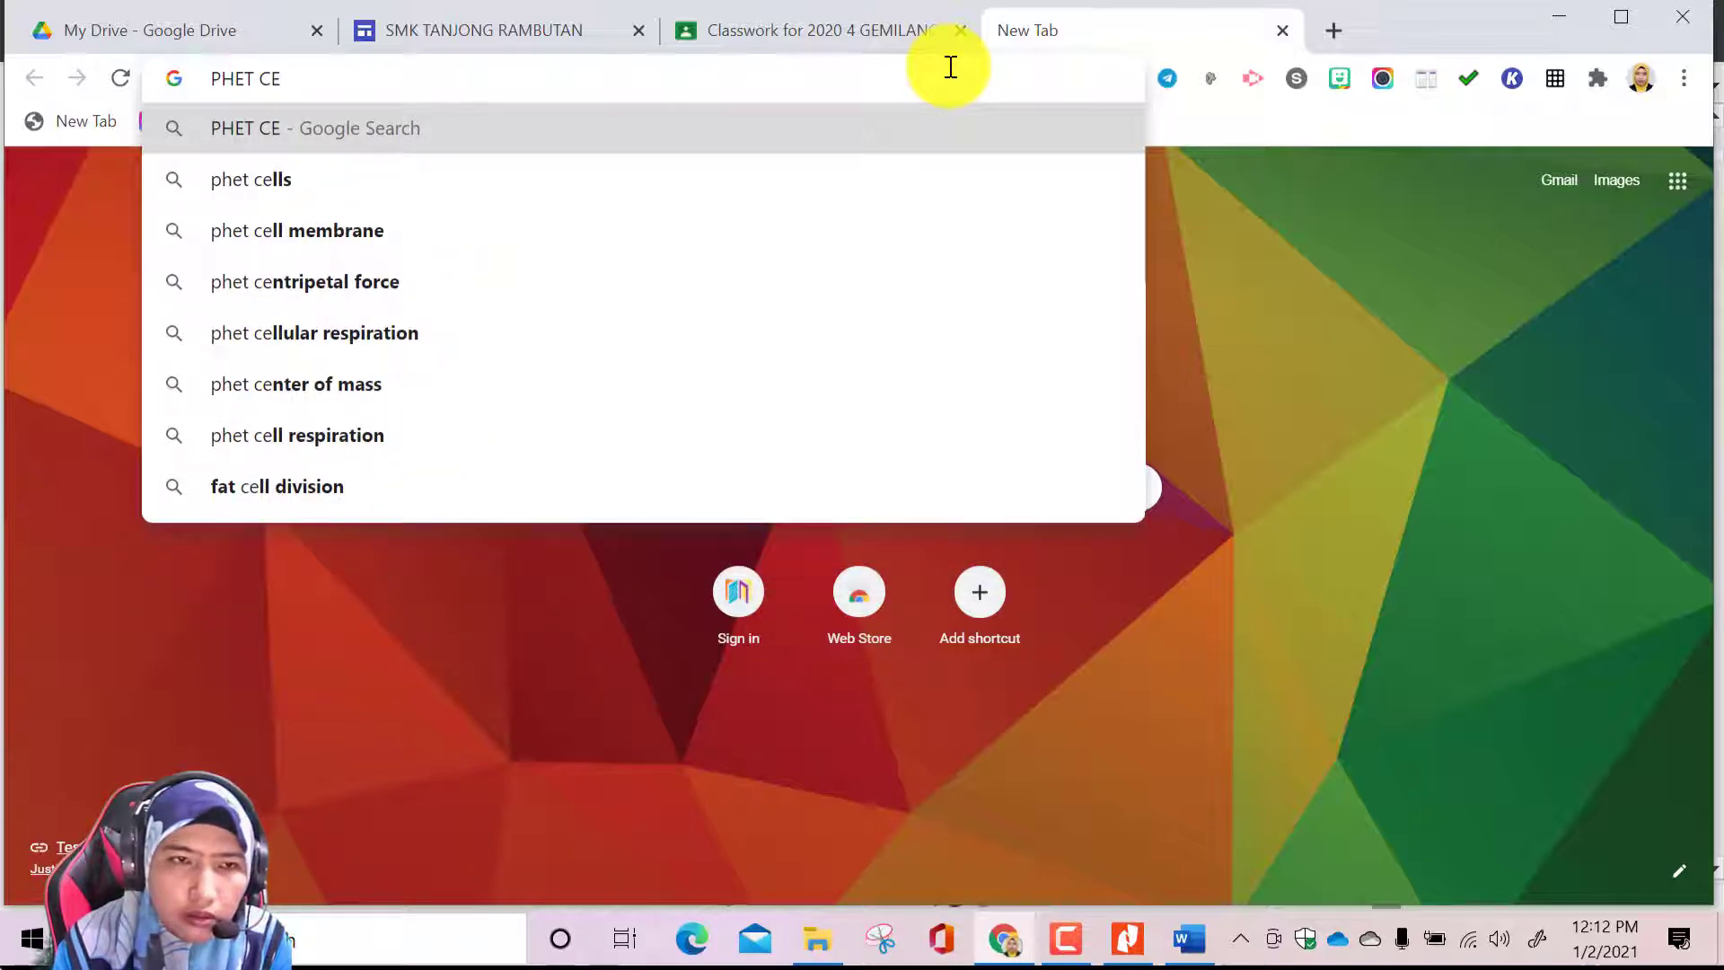
text(MISTRY)
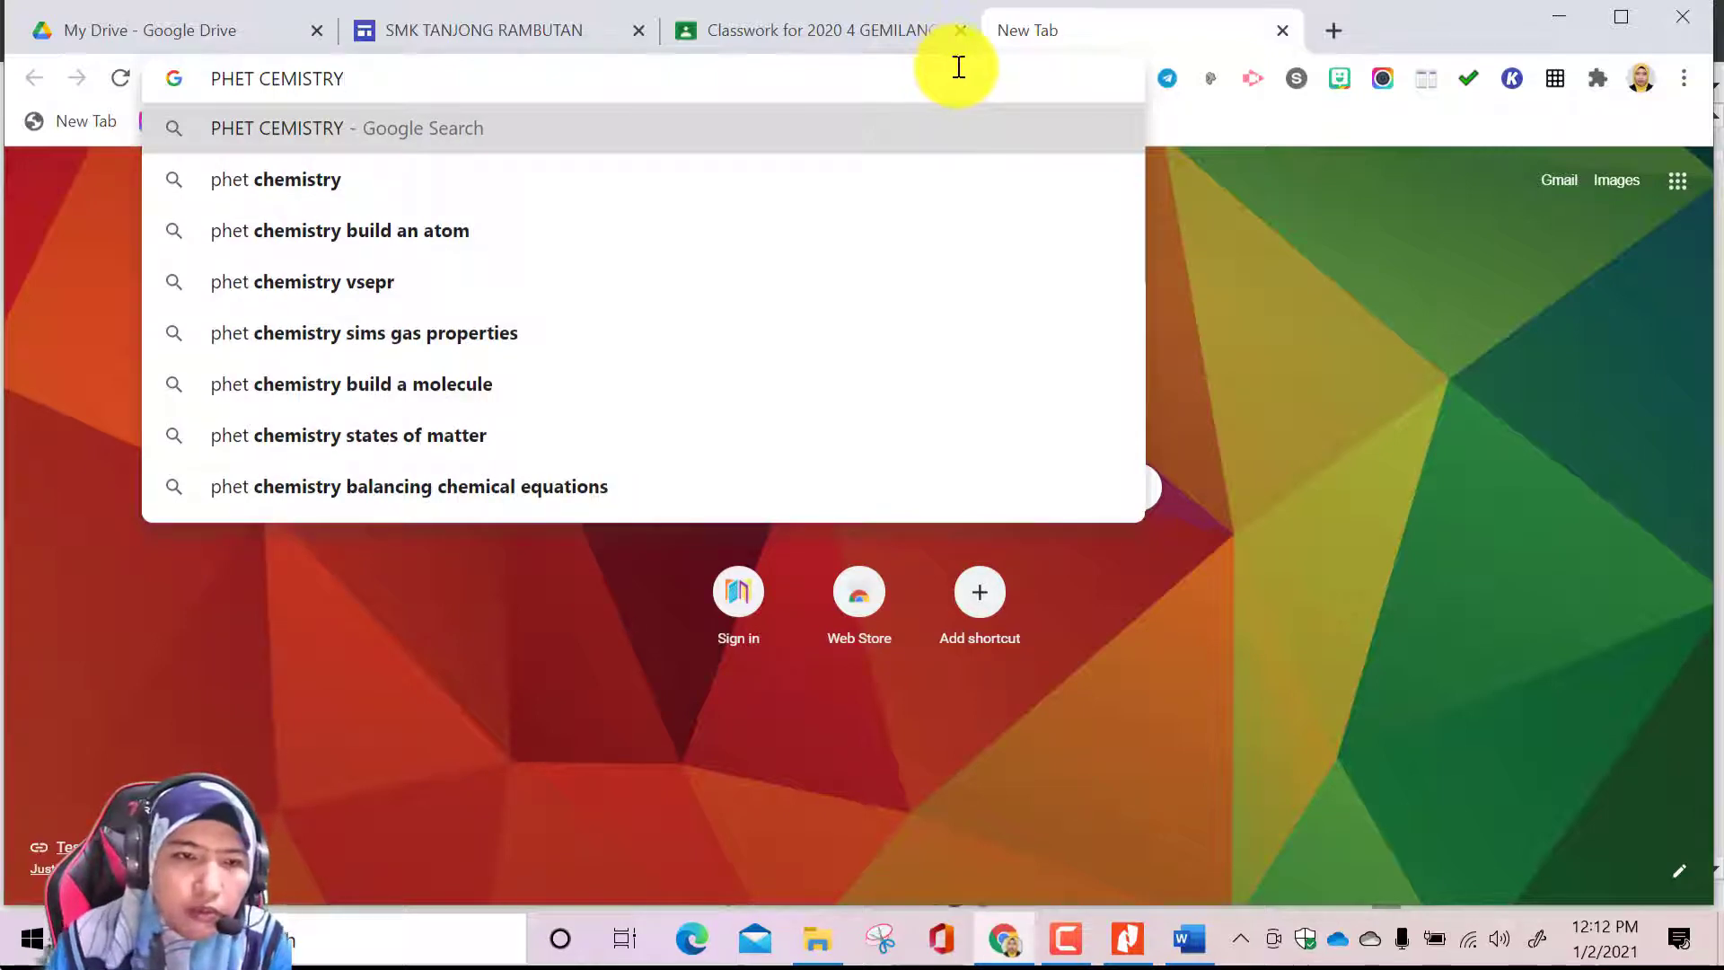
click(504, 229)
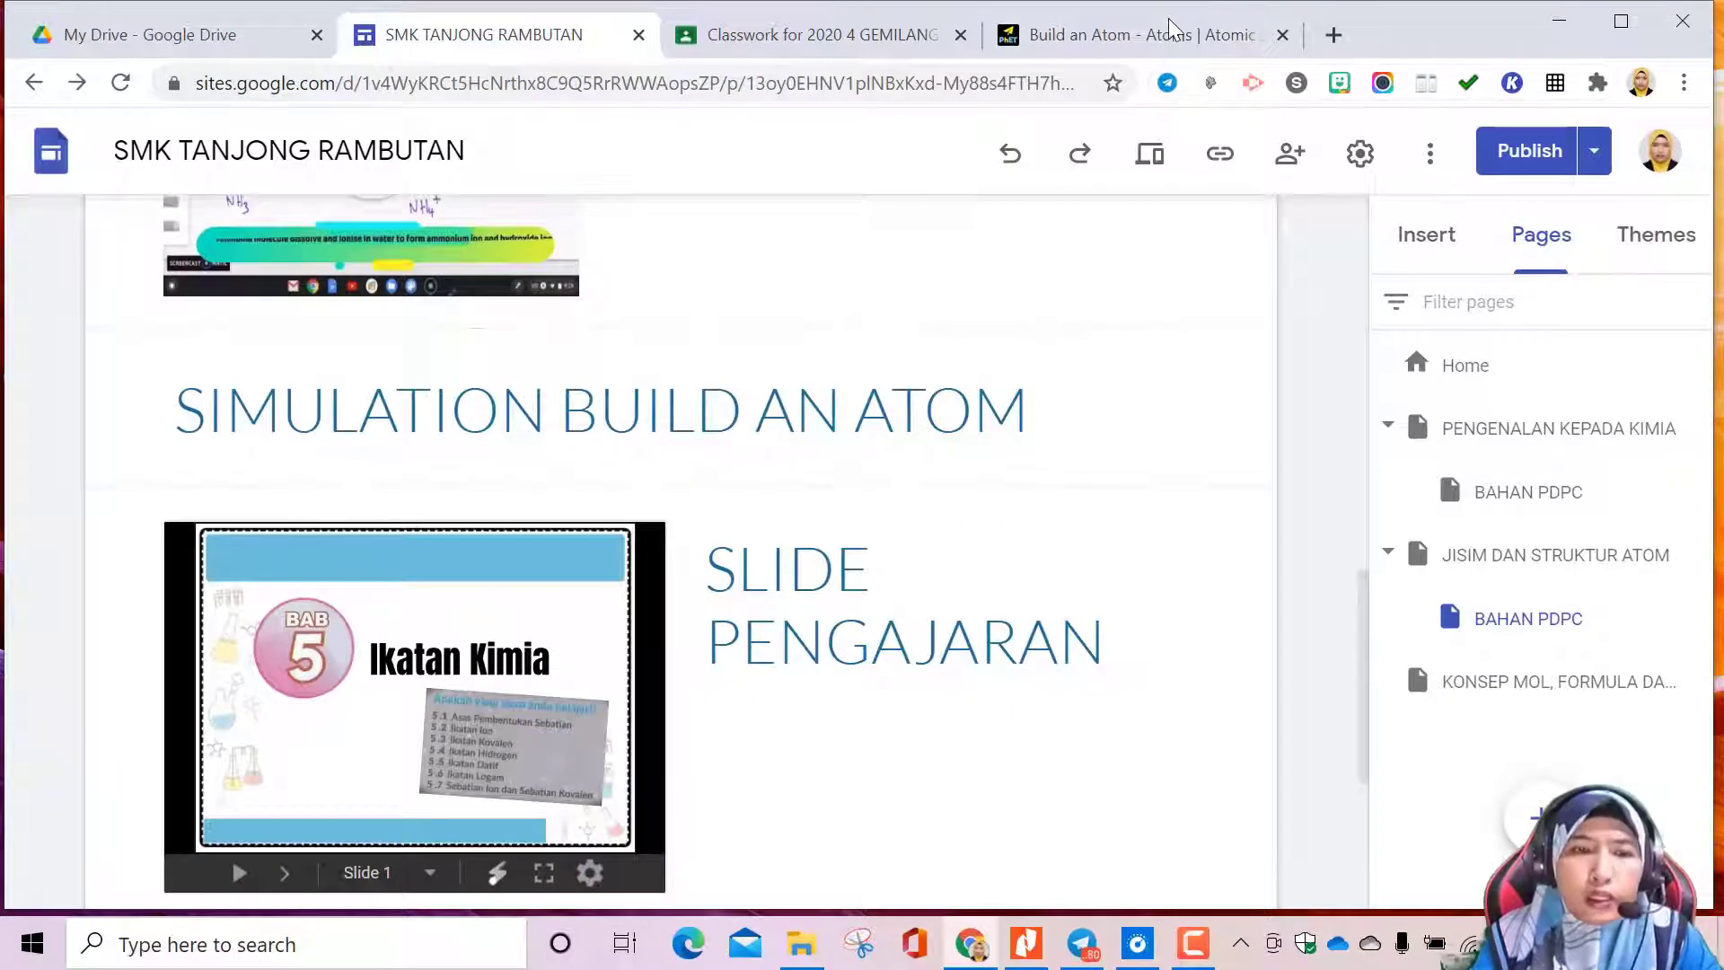
Copy the full iframe embed code of the Build an Atom simulation from the PhET page
click(1167, 34)
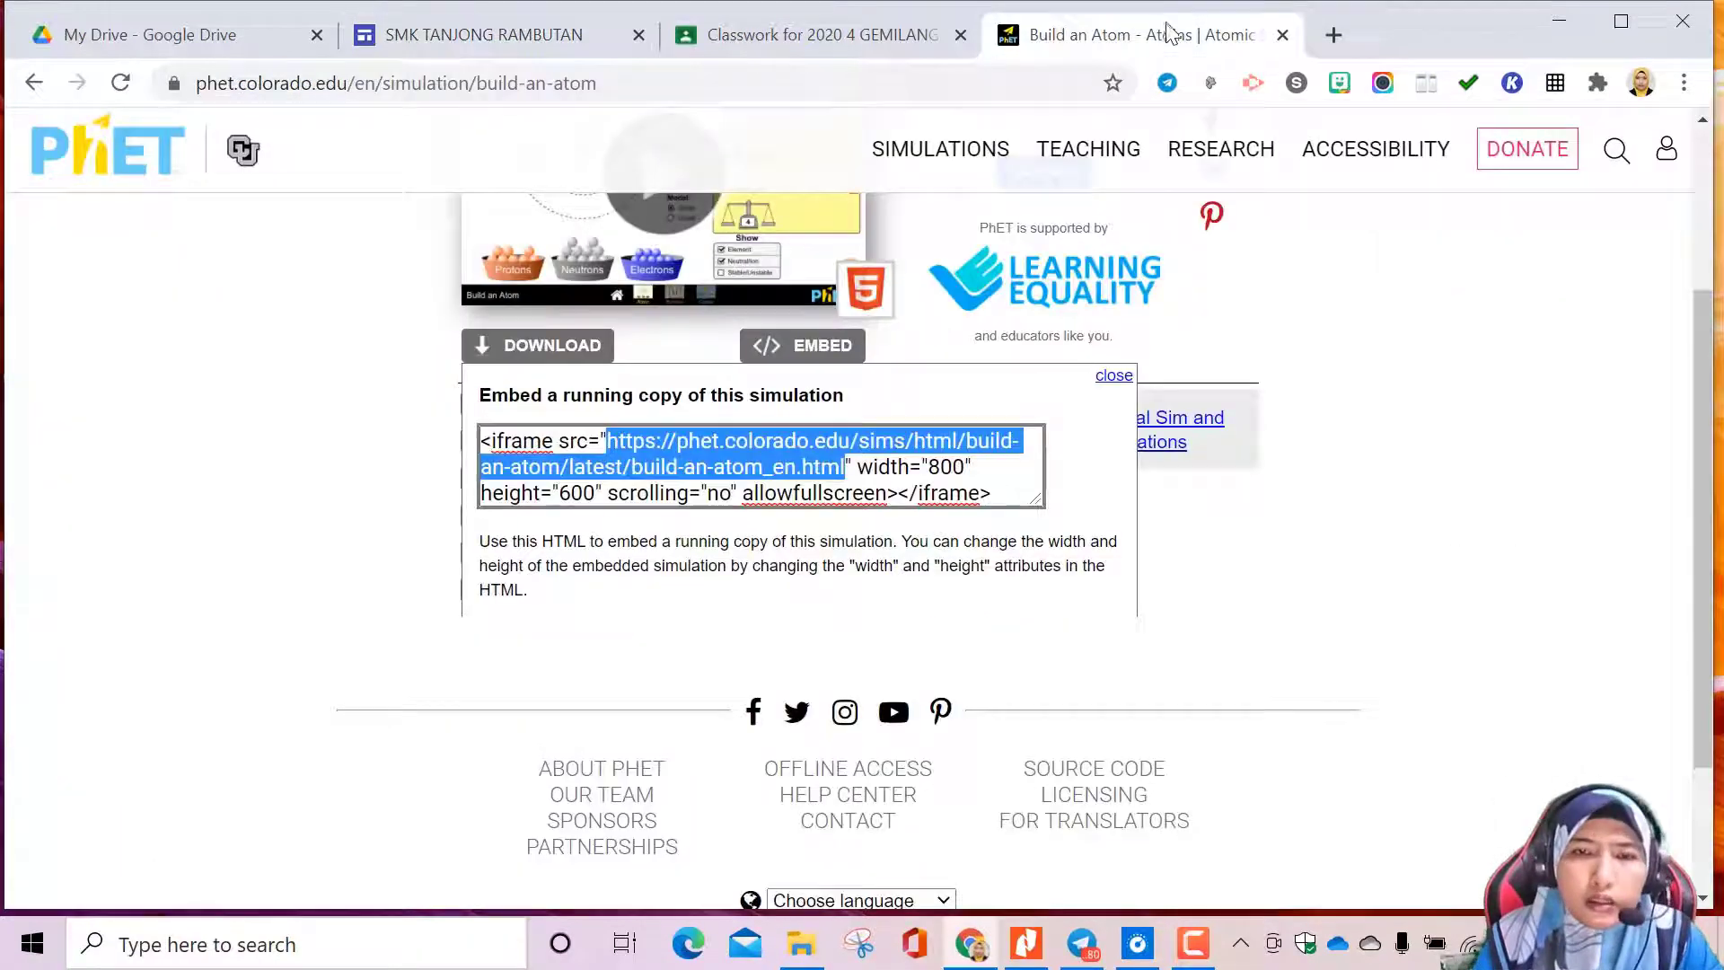
click(707, 466)
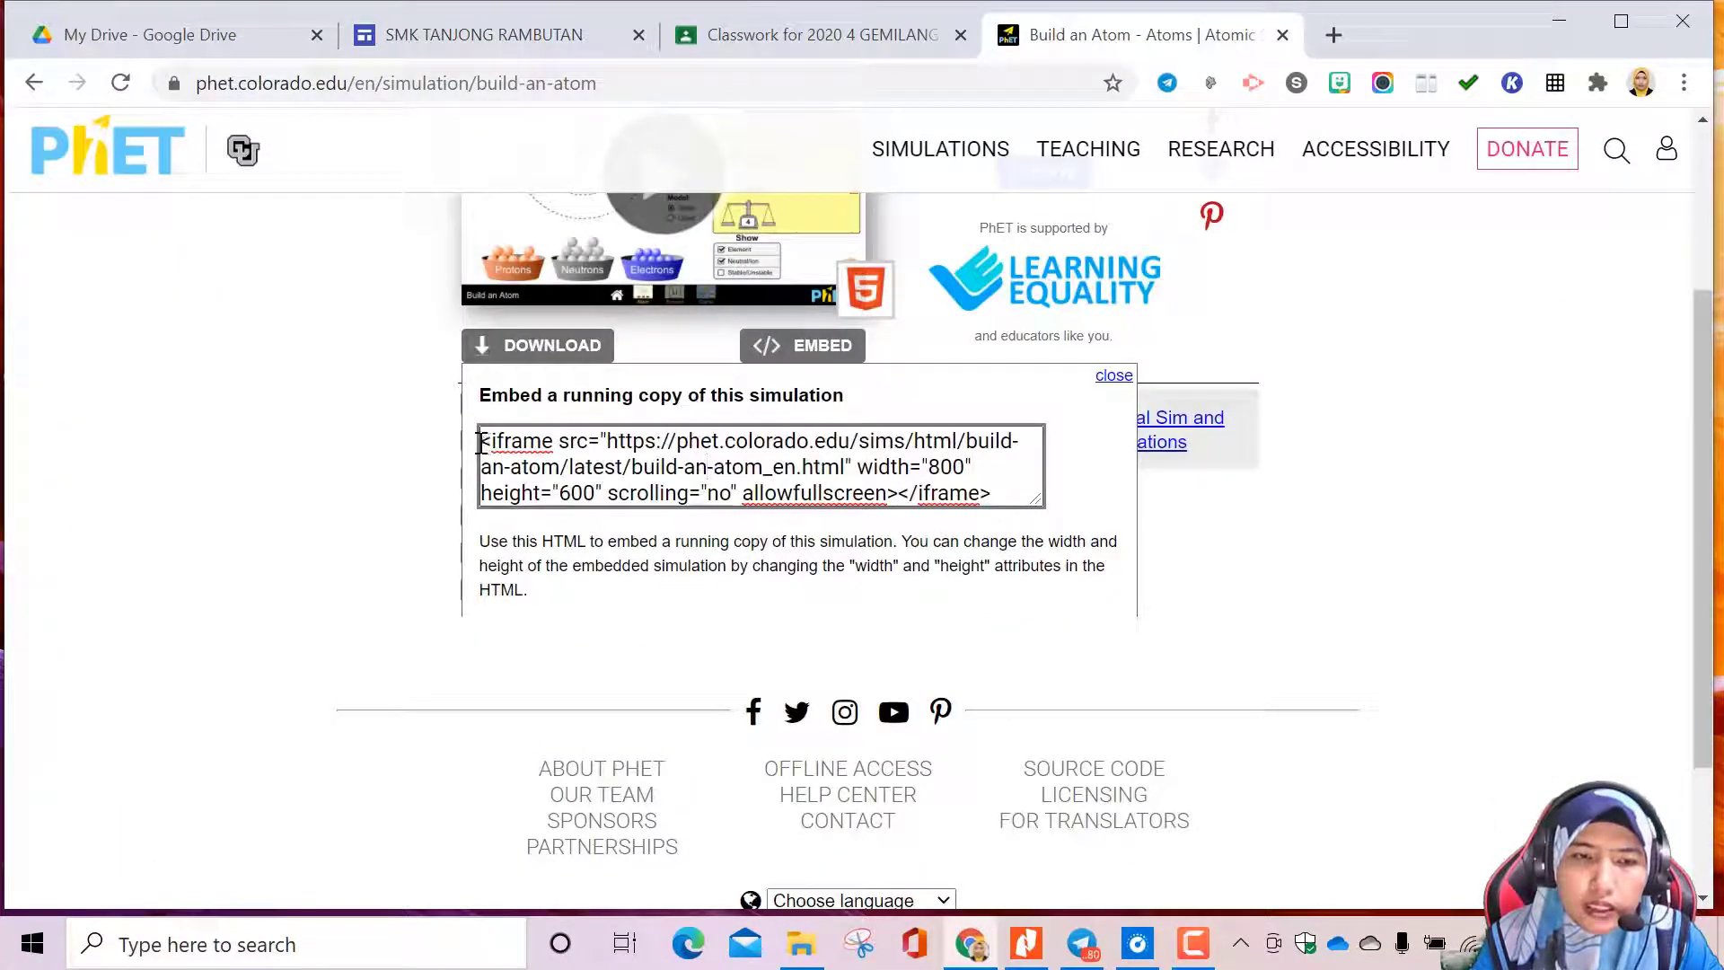
drag(482, 440, 994, 493)
right_click(914, 477)
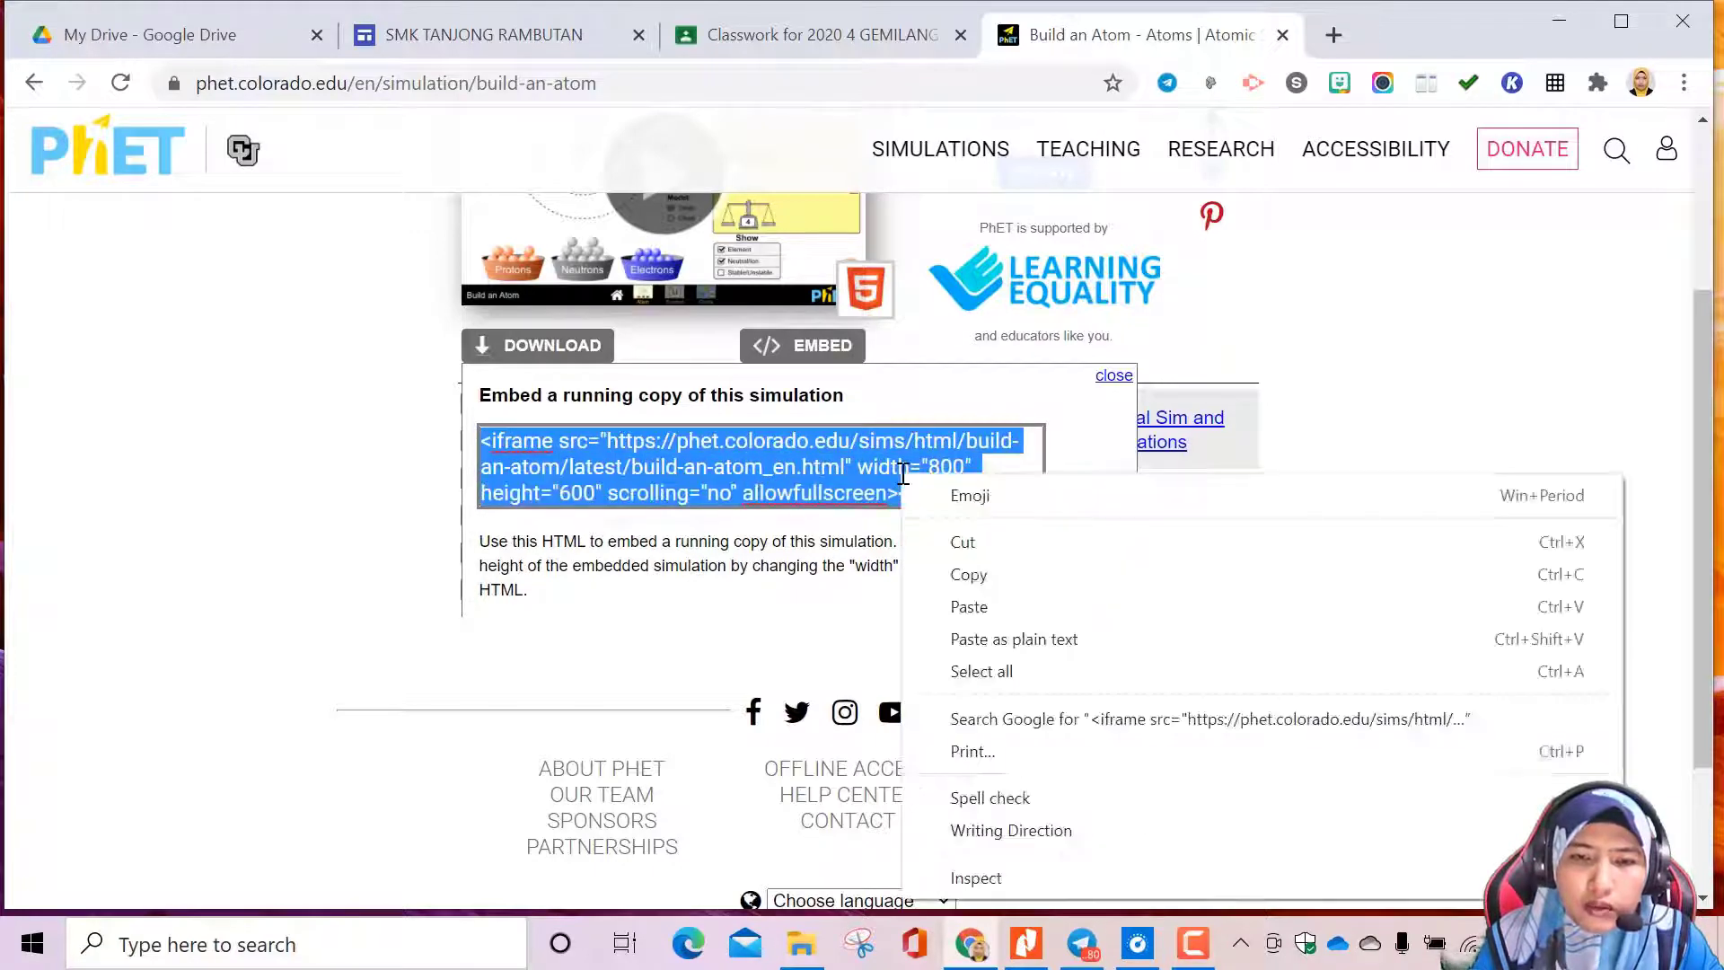
click(961, 579)
Try to embed the simulation by URL below the SIMULATION BUILD AN ATOM heading using the full iframe code
click(531, 38)
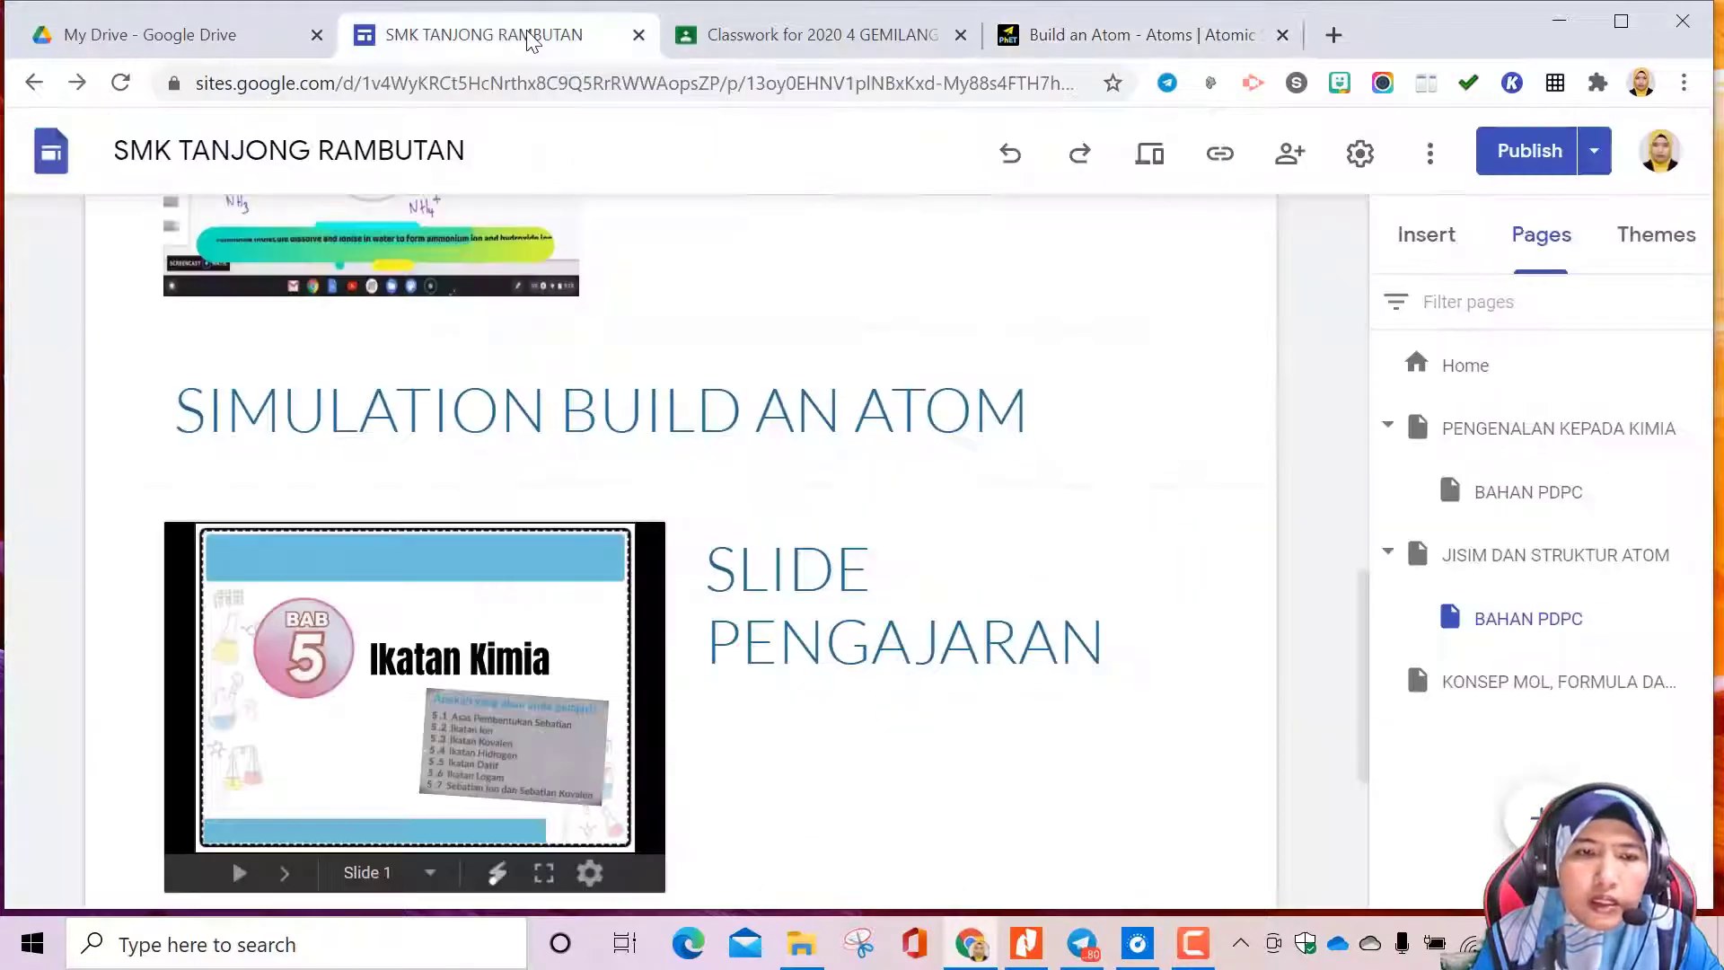
double_click(631, 489)
click(552, 479)
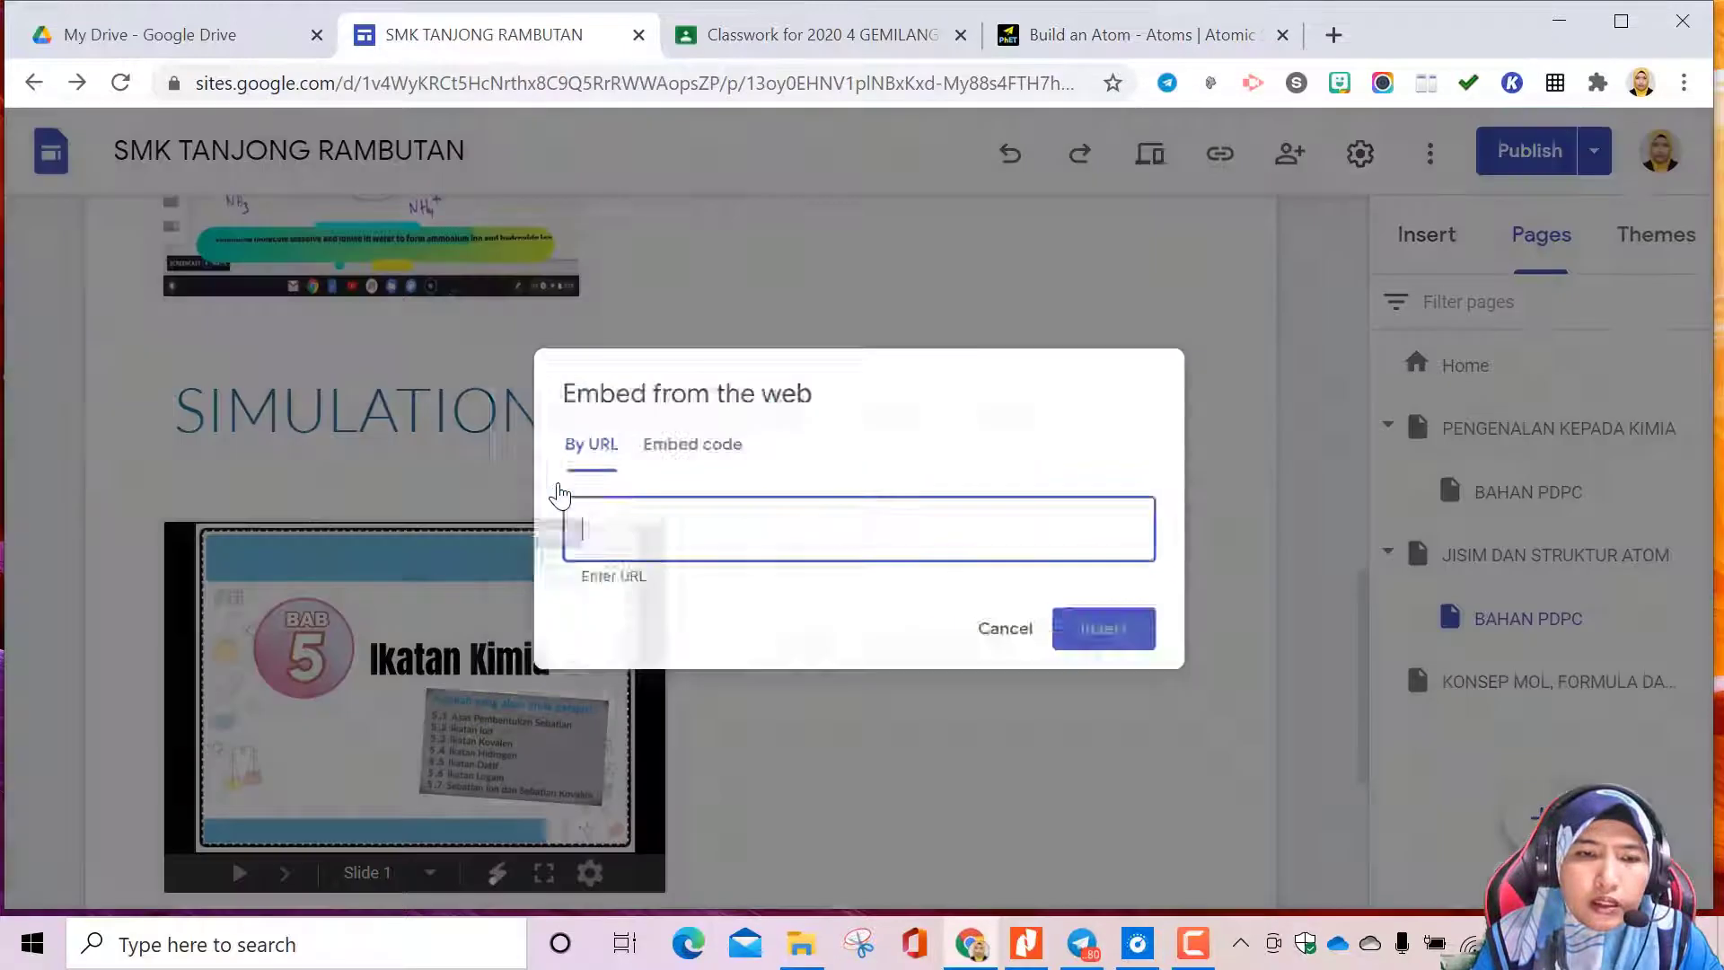
right_click(585, 529)
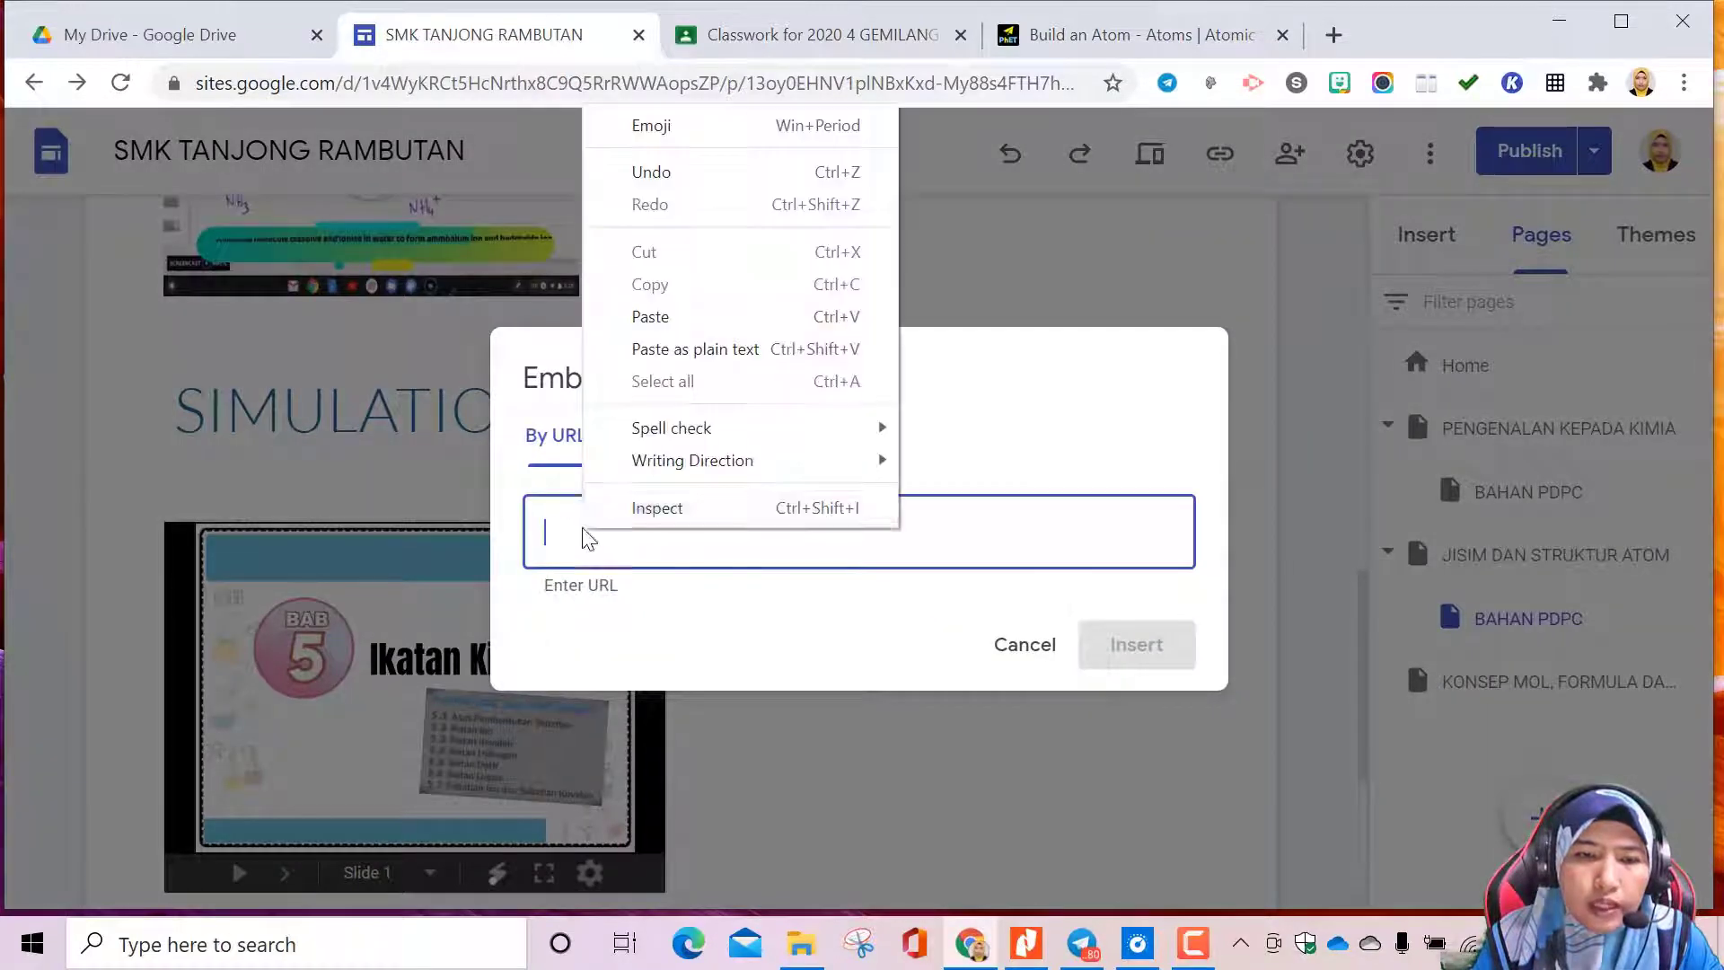
click(672, 329)
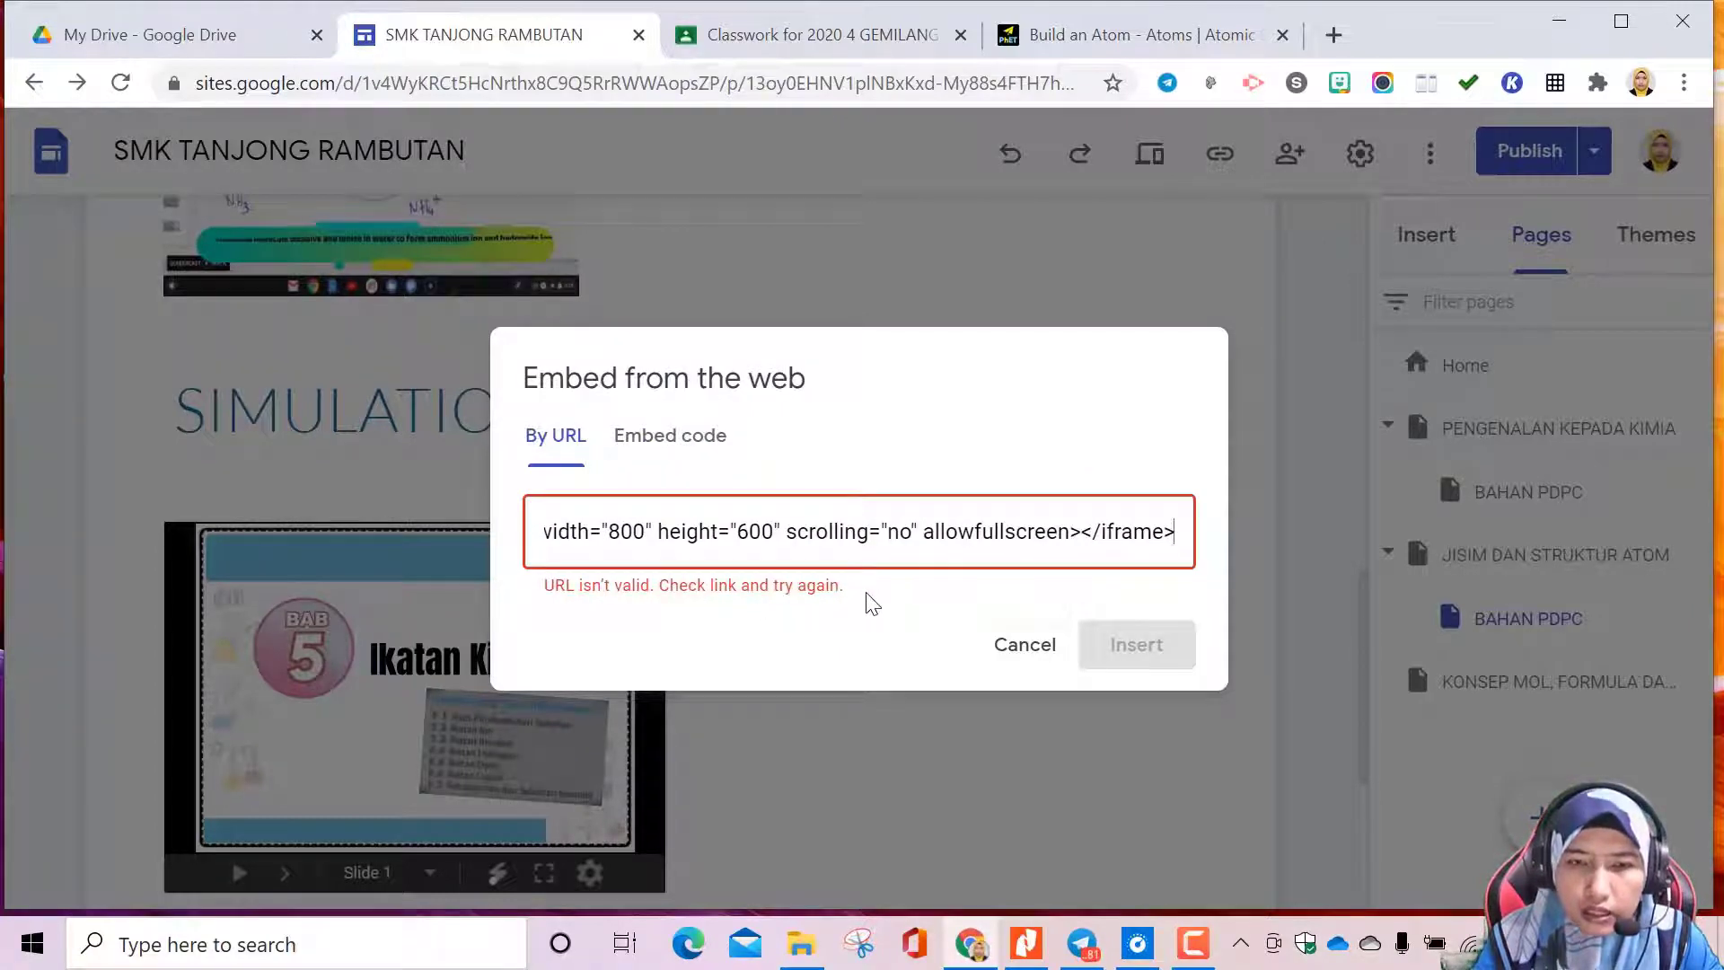
click(1051, 656)
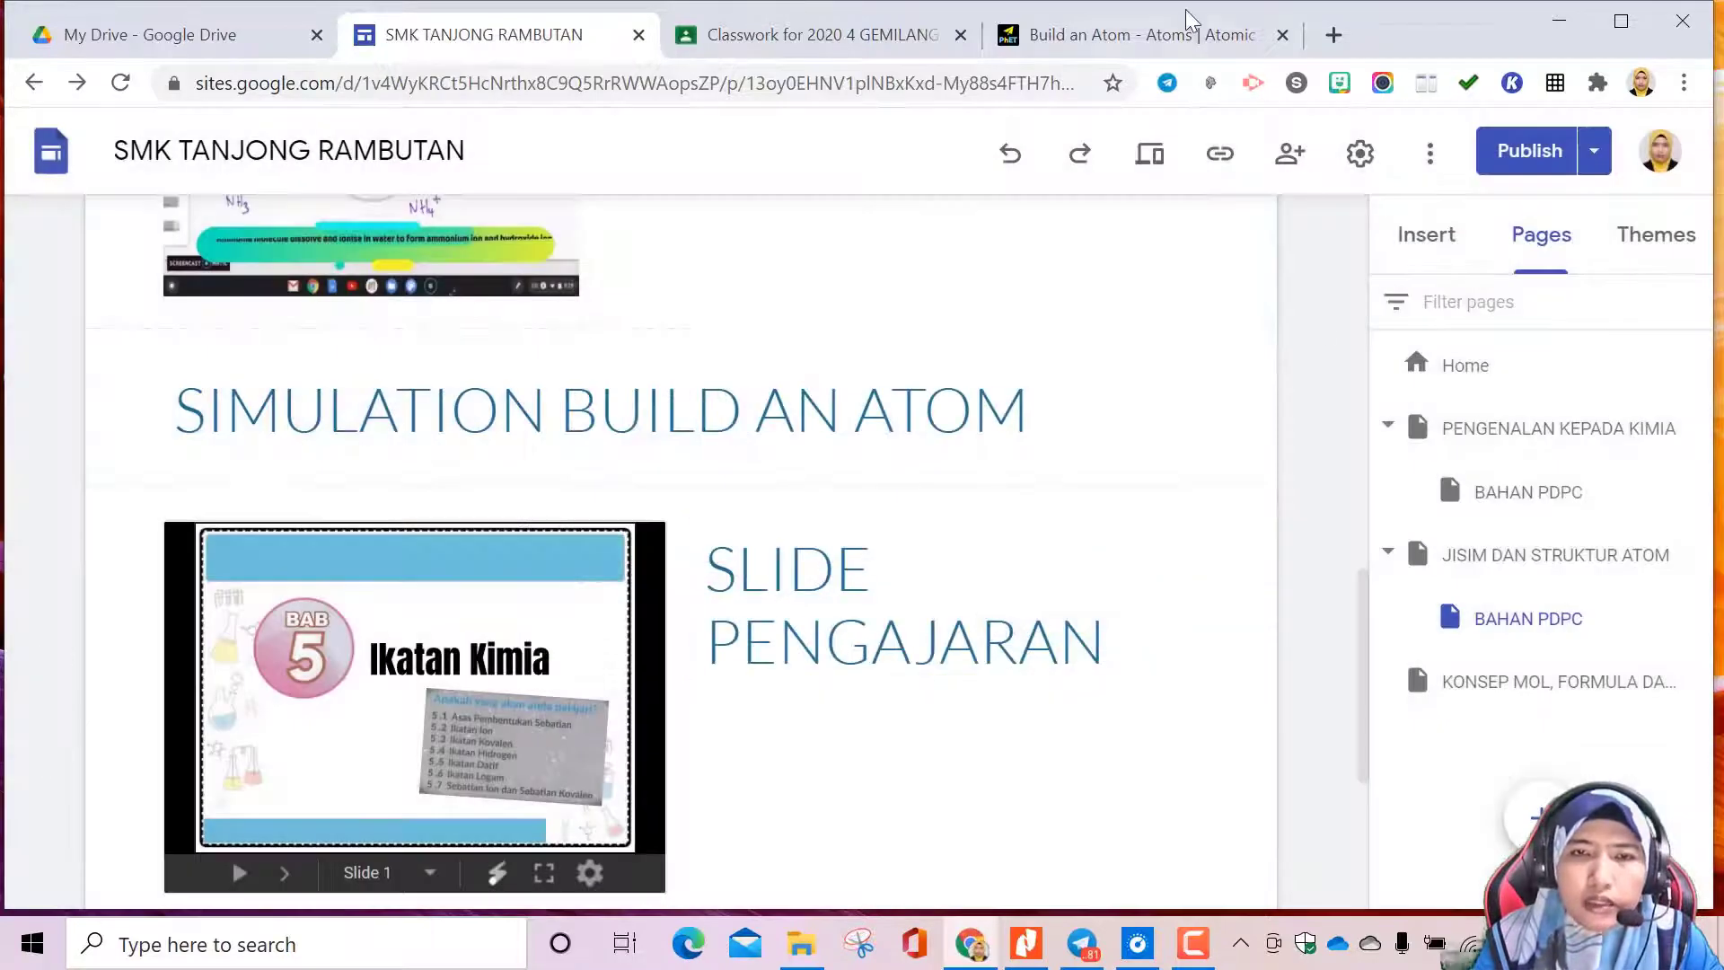
click(1152, 43)
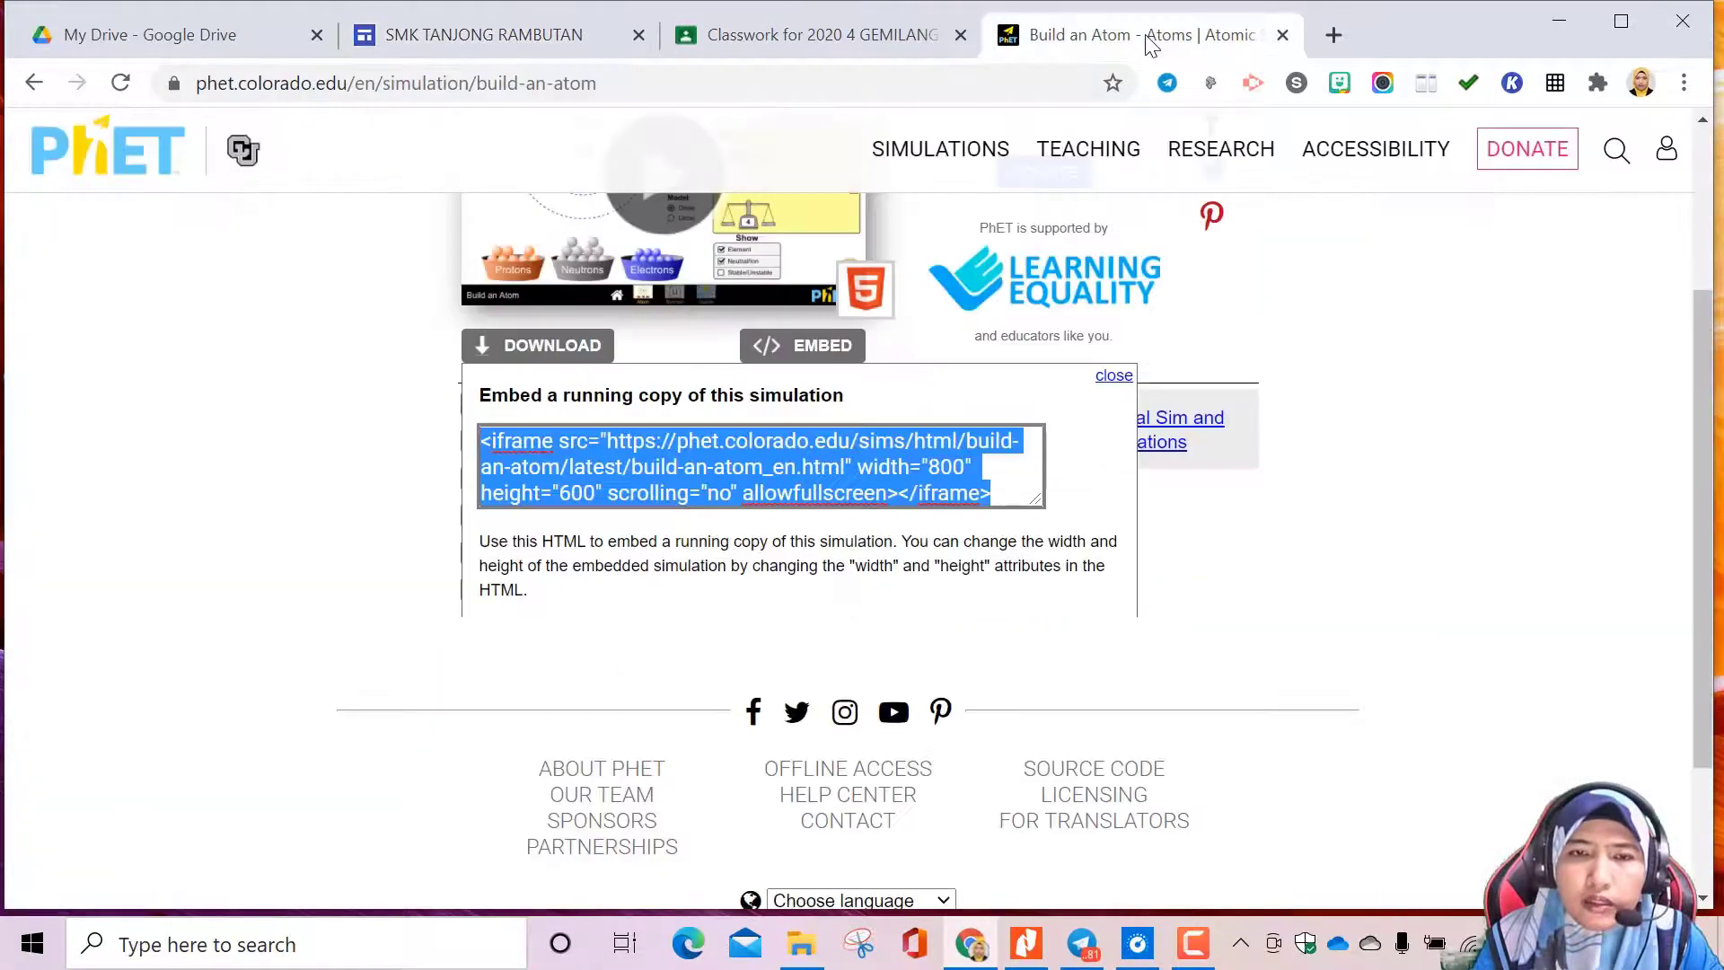
click(643, 444)
drag(611, 441, 810, 452)
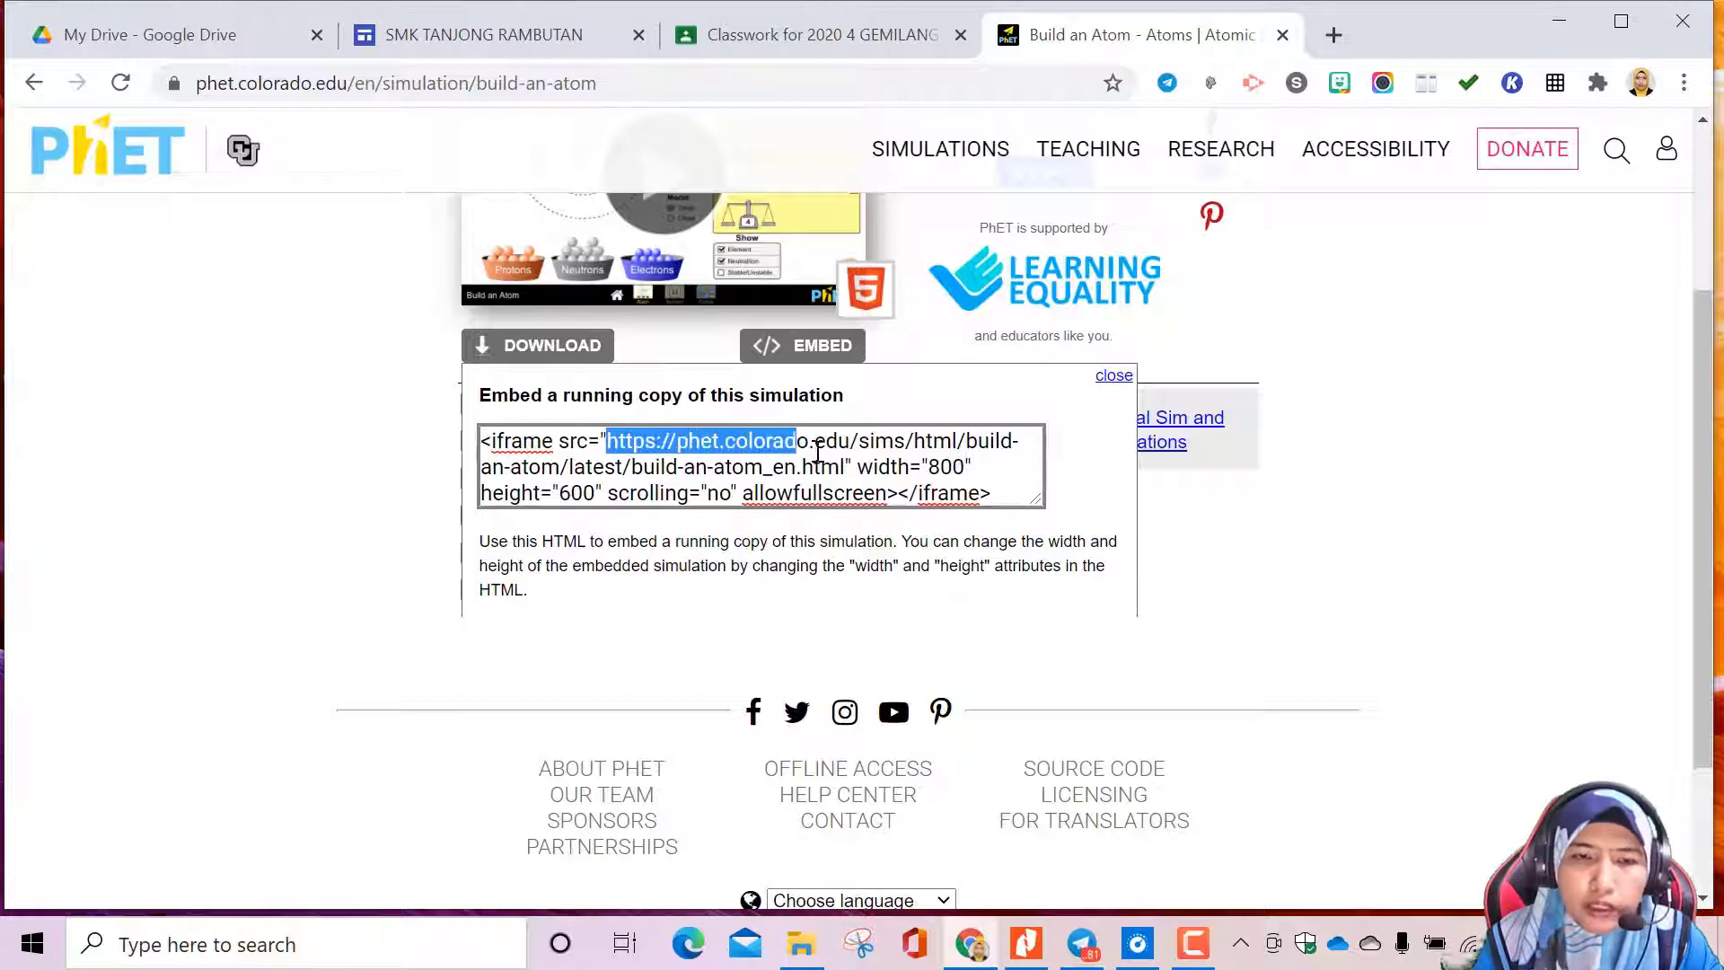
drag(1010, 449, 846, 465)
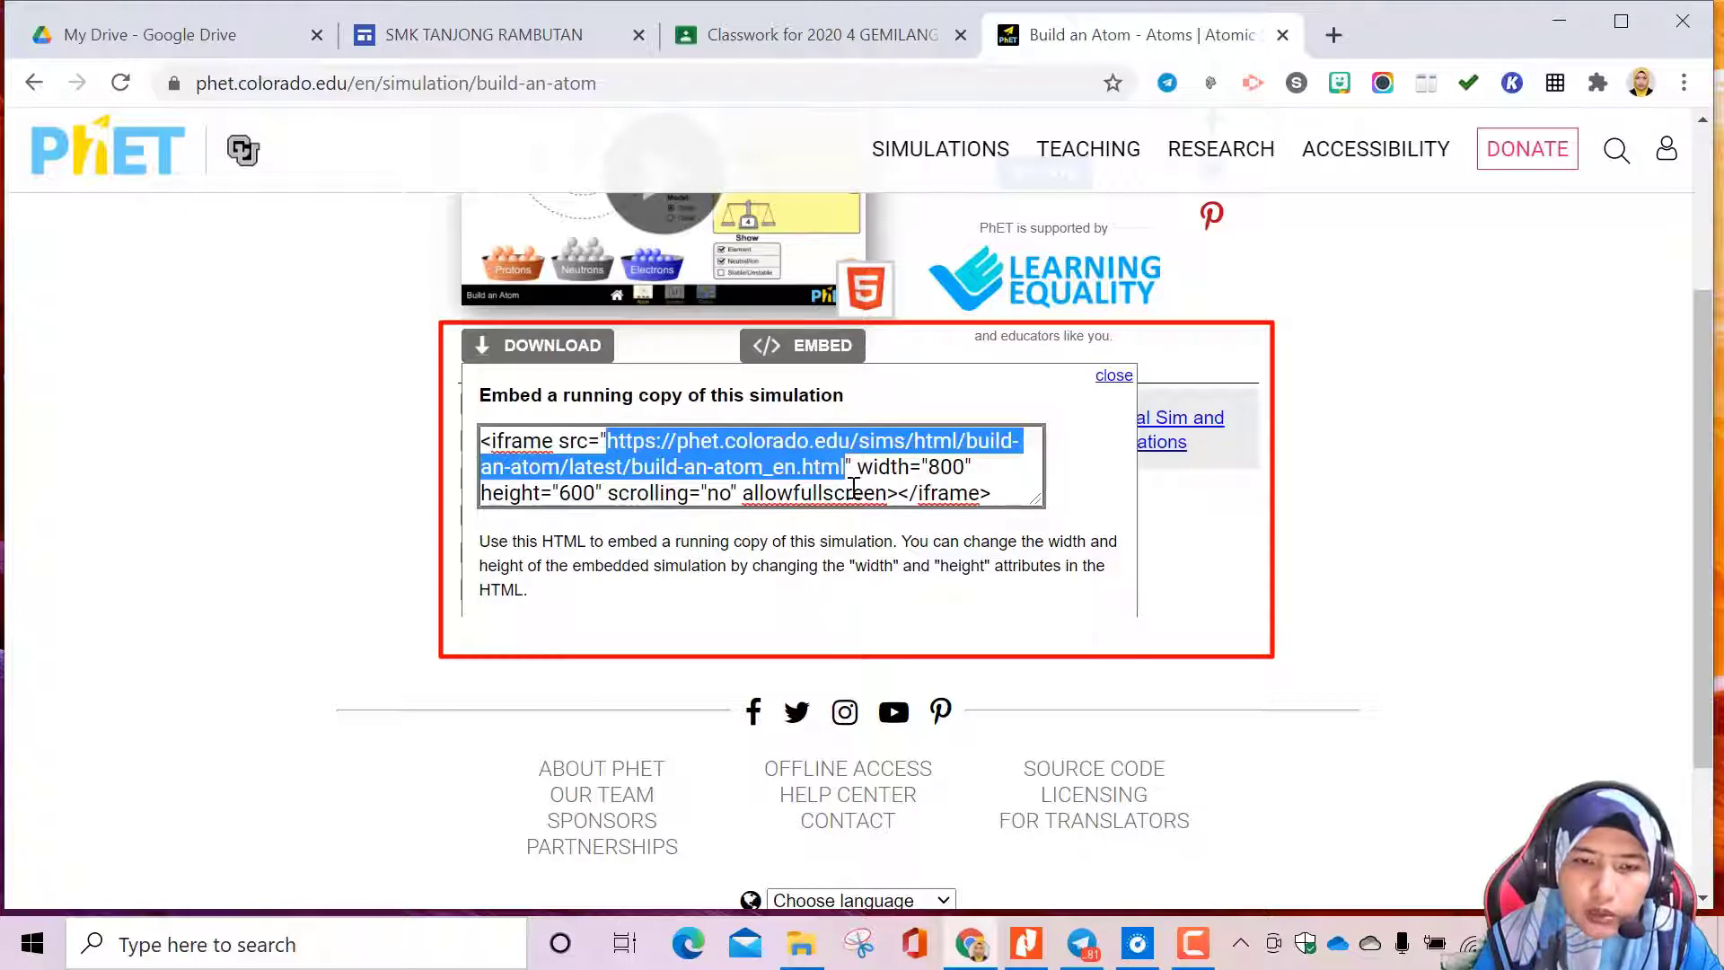
right_click(787, 446)
click(840, 547)
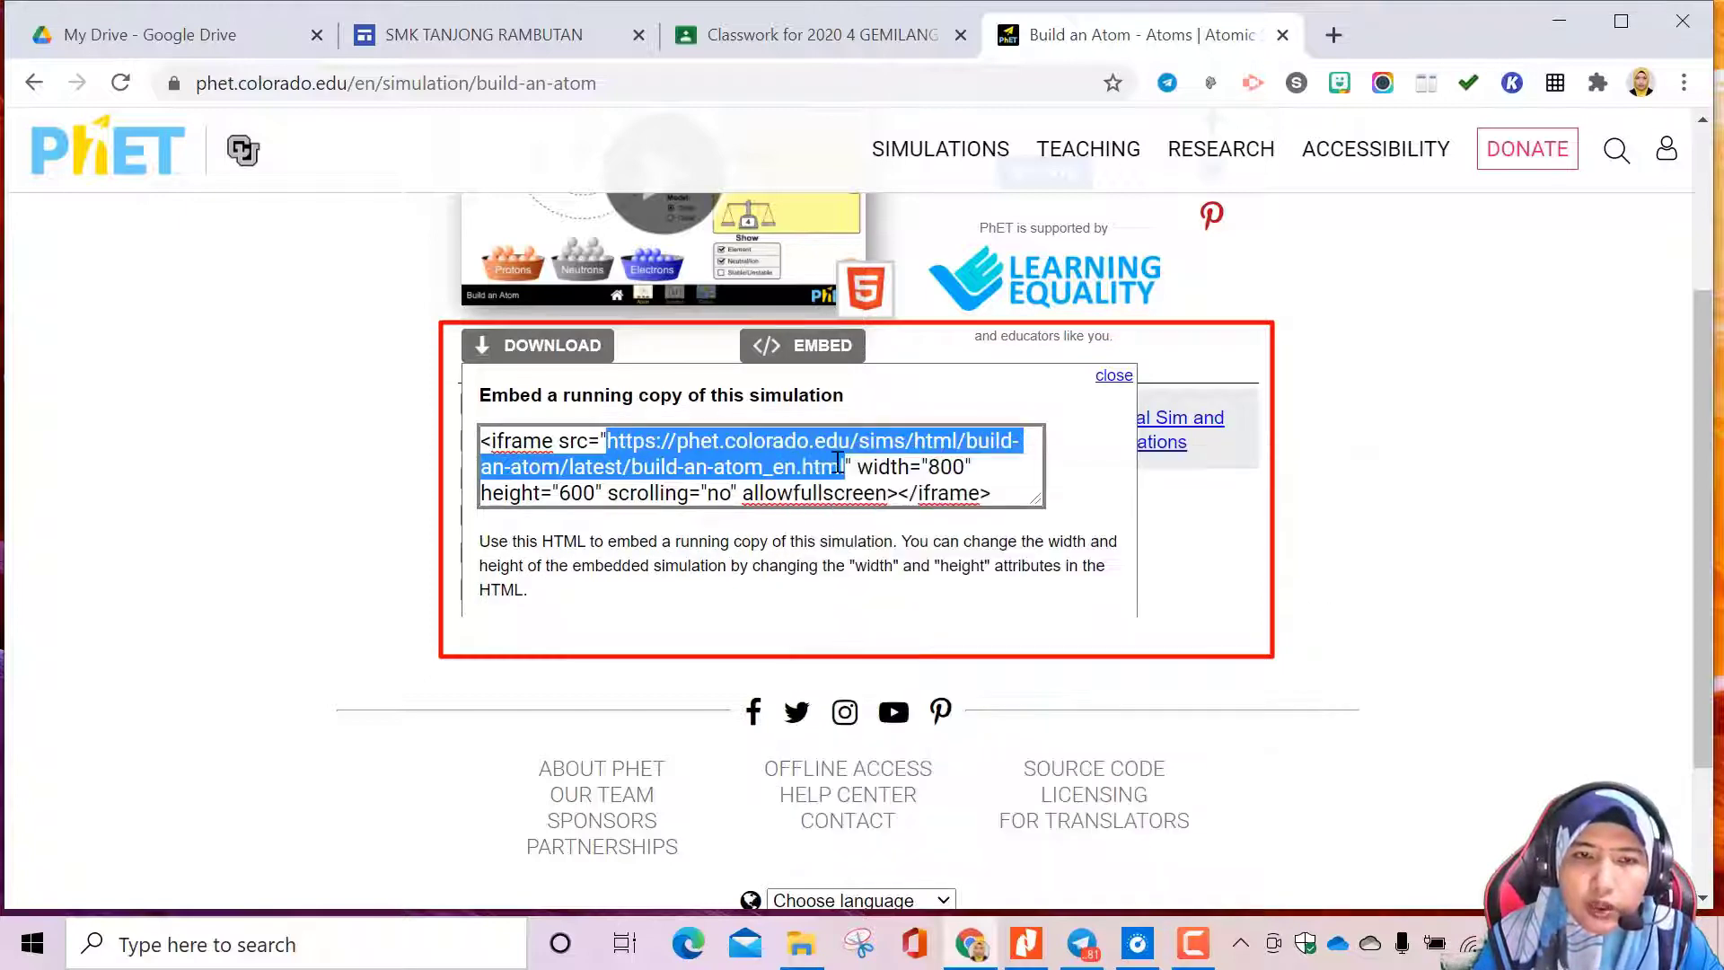
click(529, 36)
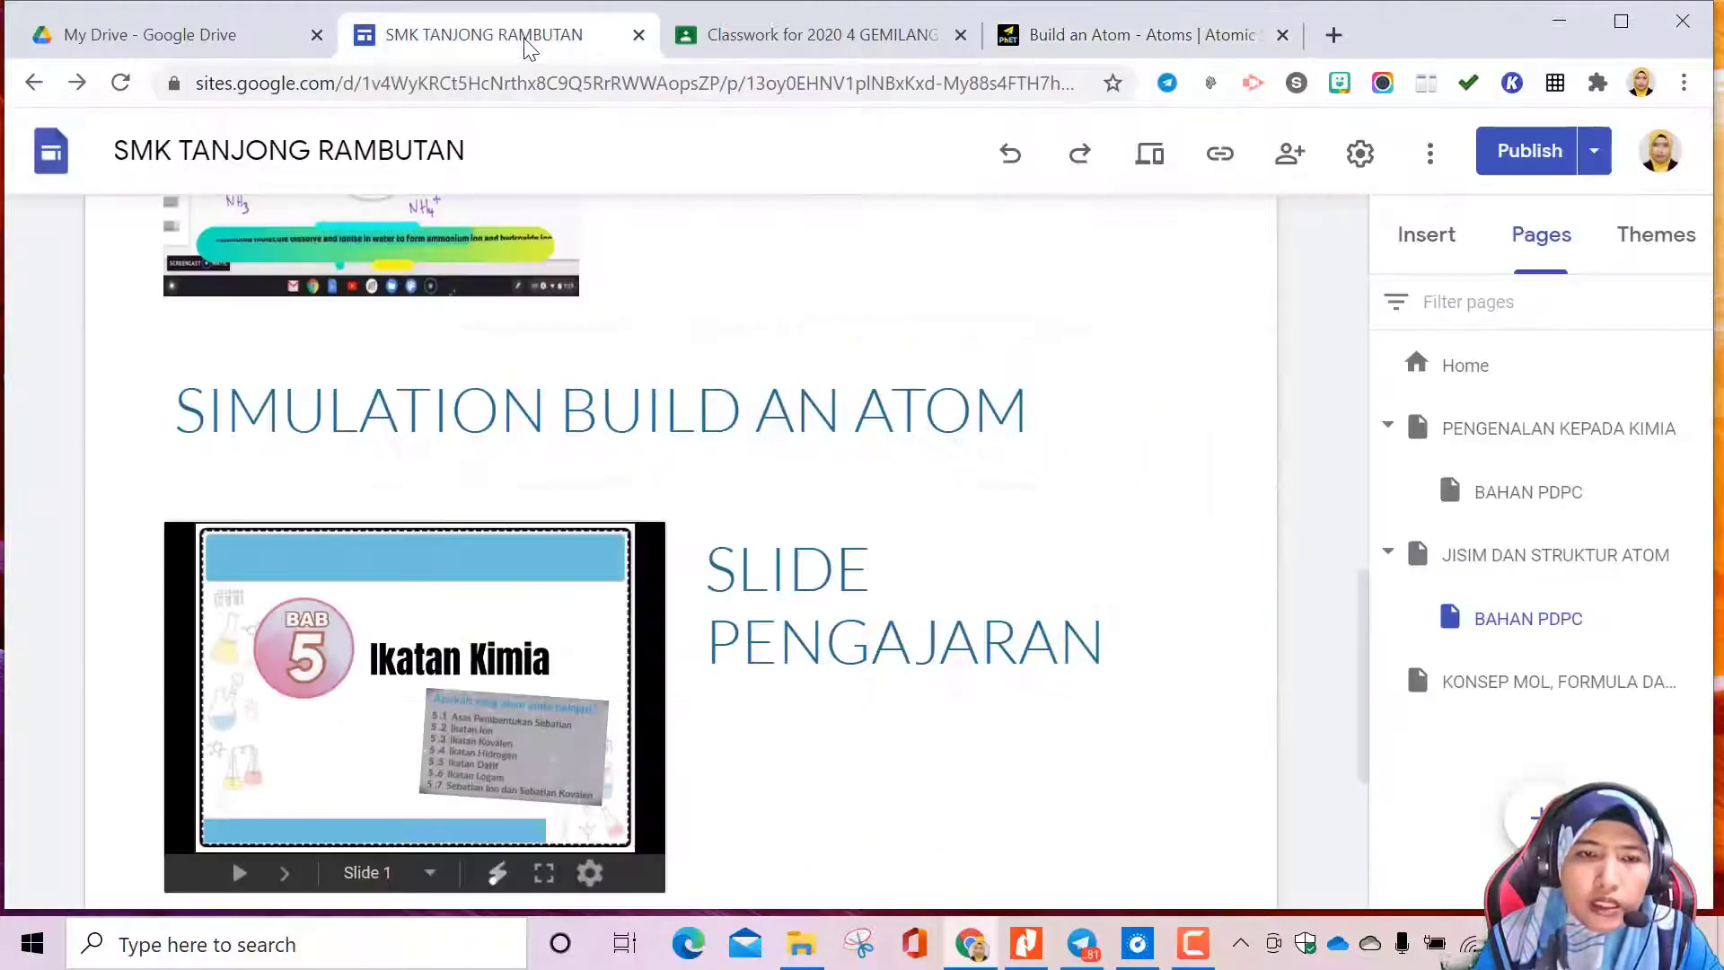
double_click(534, 479)
click(458, 475)
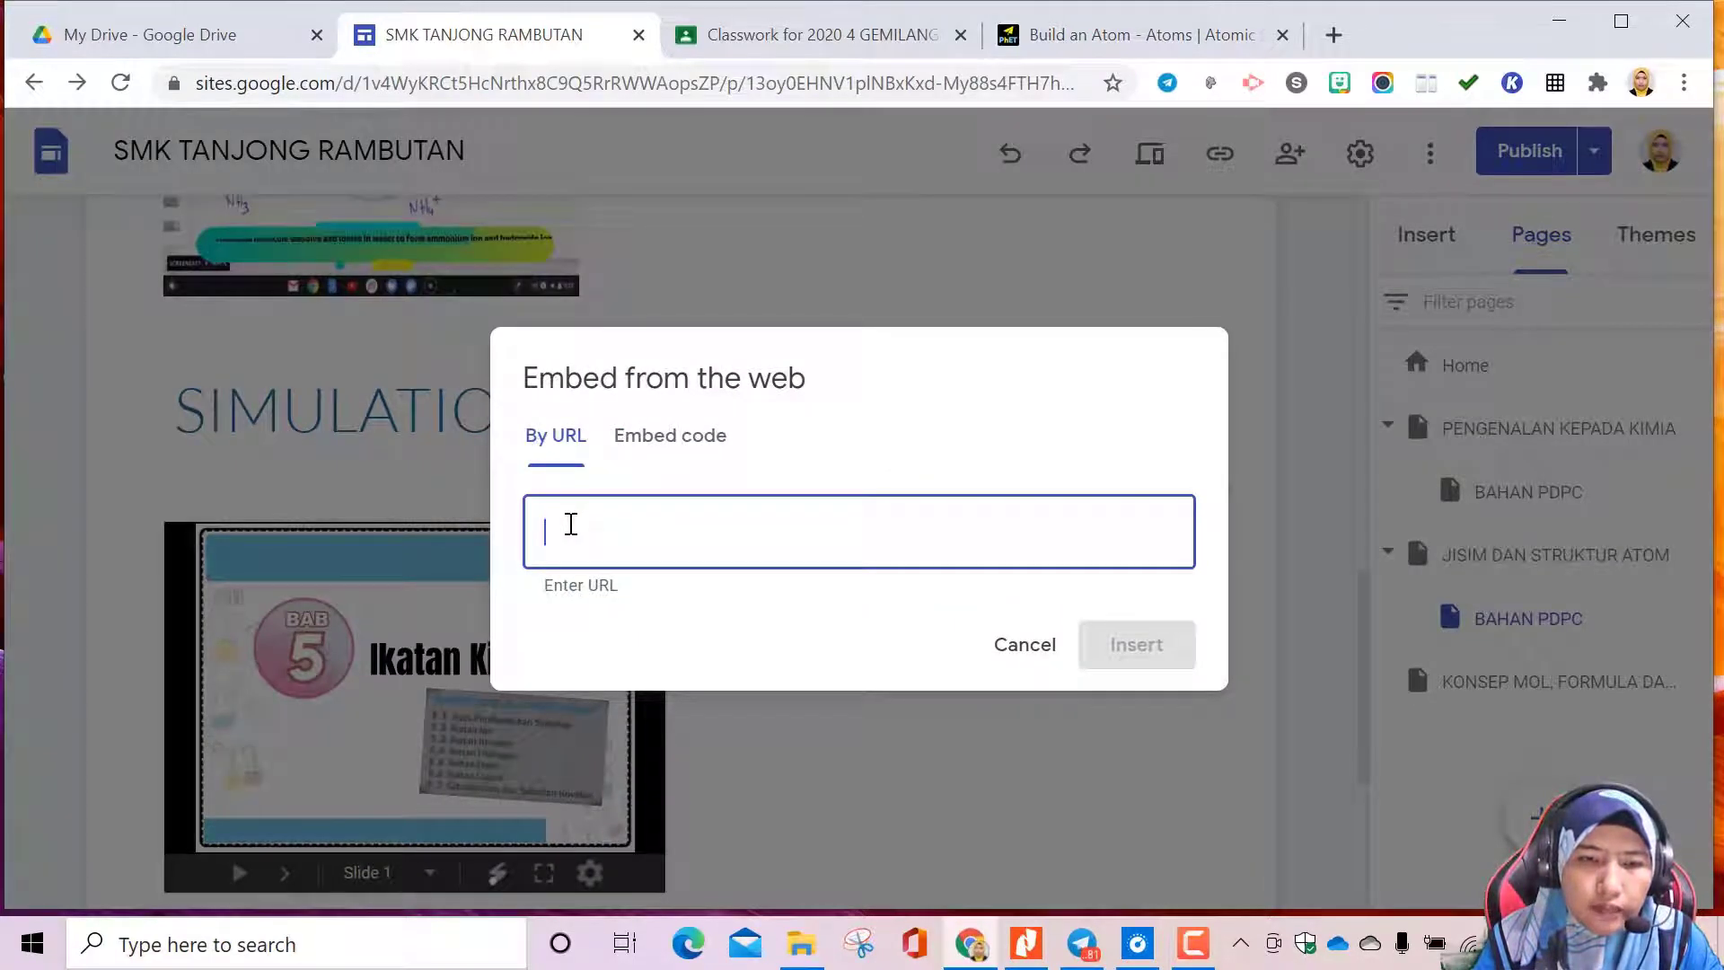
right_click(571, 524)
click(634, 313)
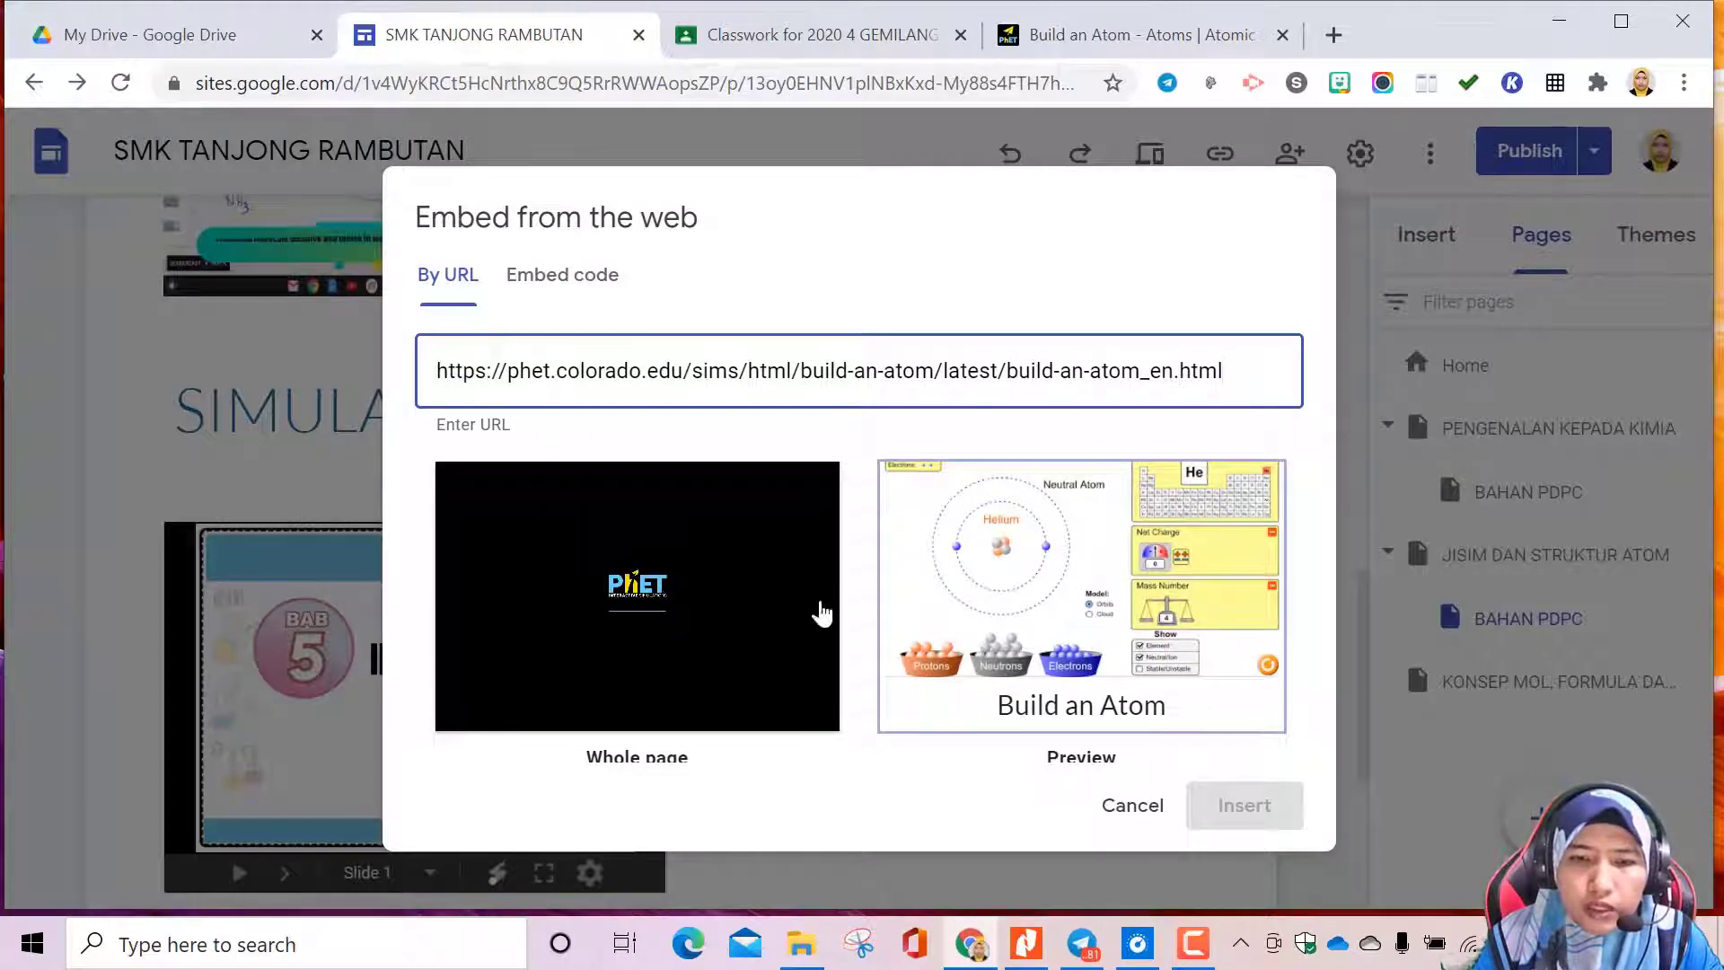
click(700, 608)
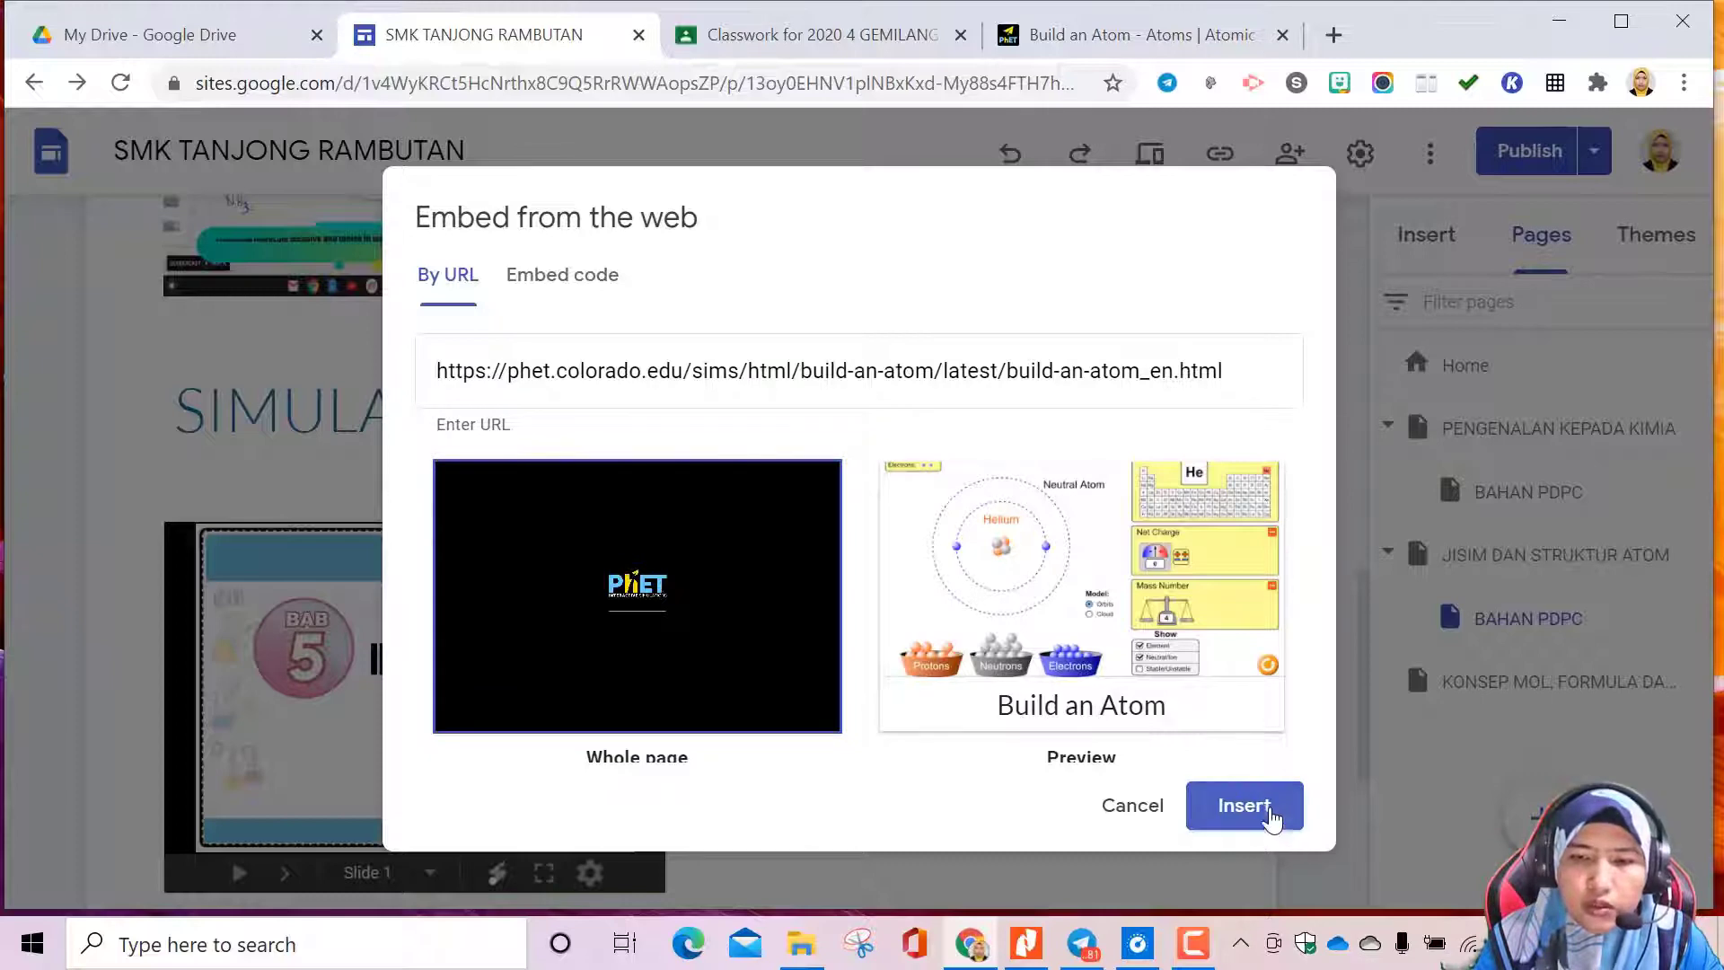
click(1272, 819)
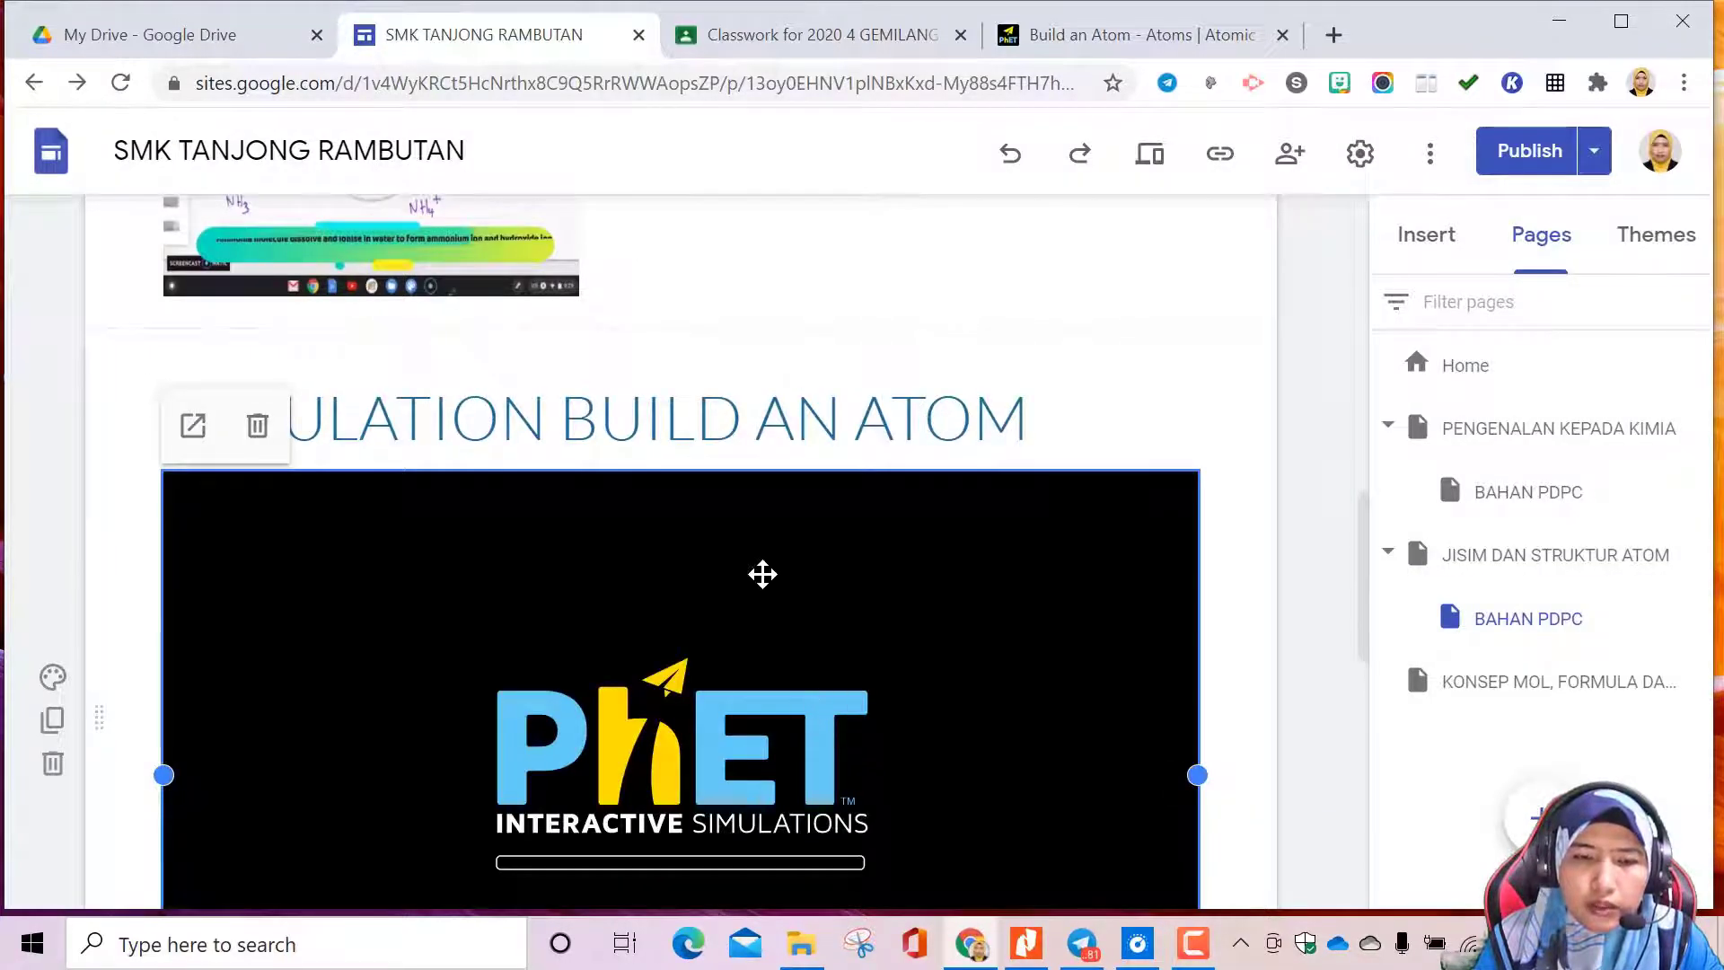
scroll(777, 575, down, 3)
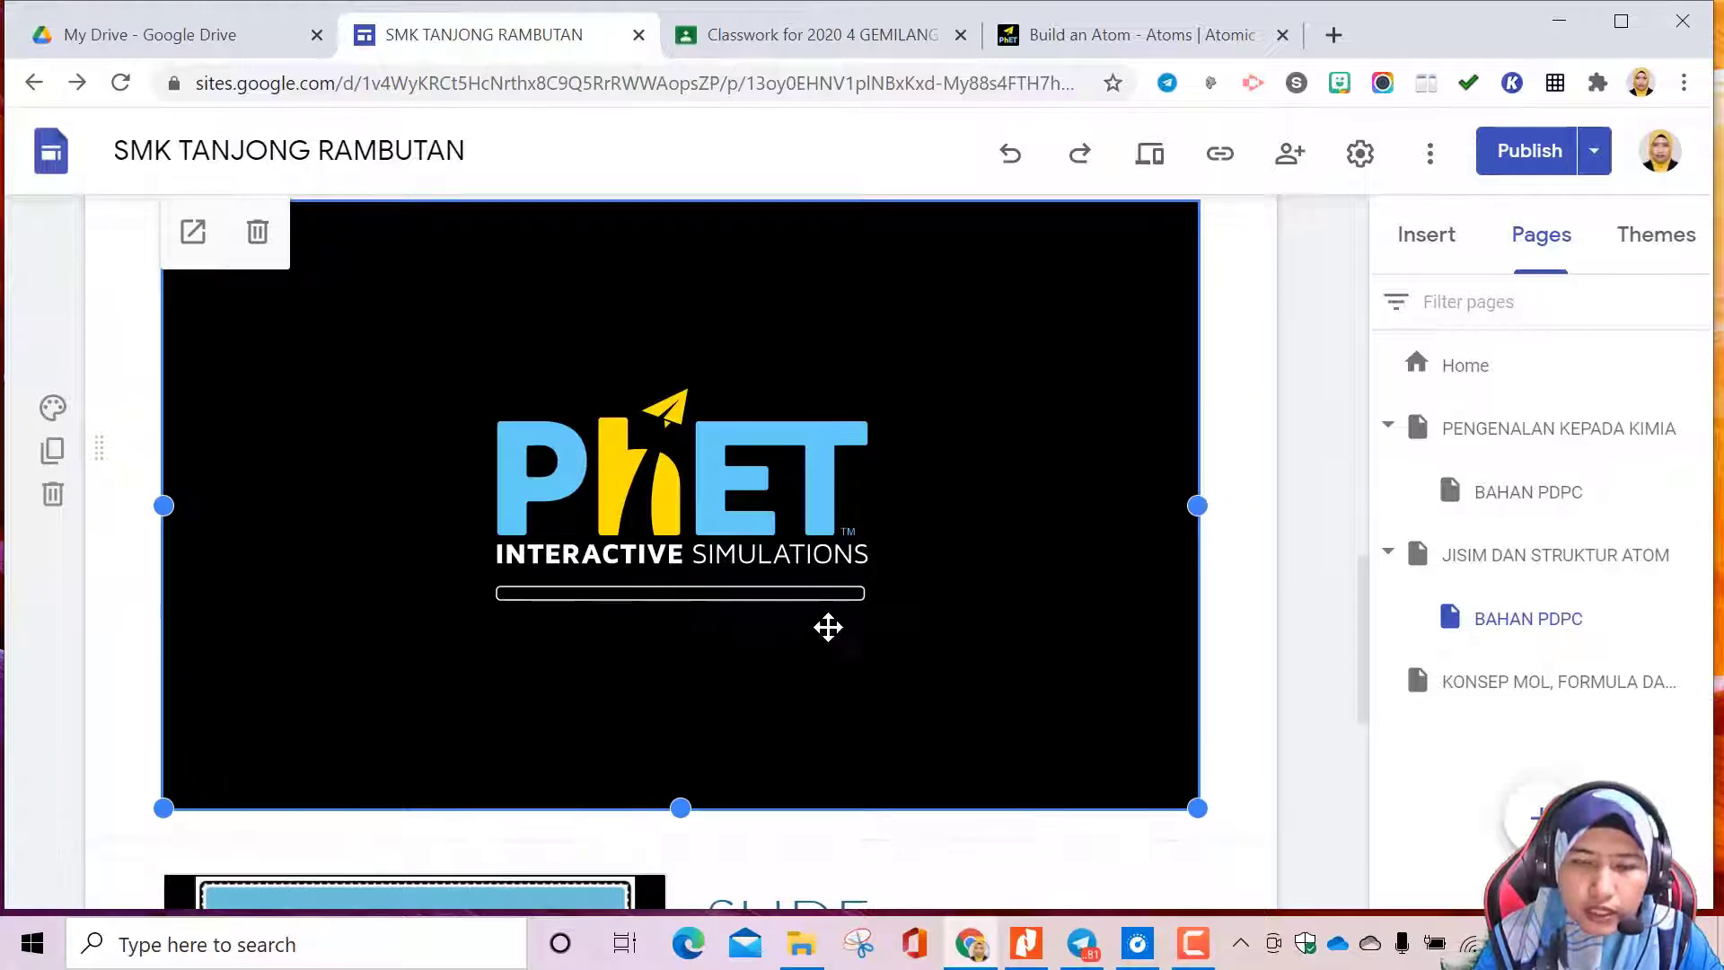
scroll(799, 583, up, 3)
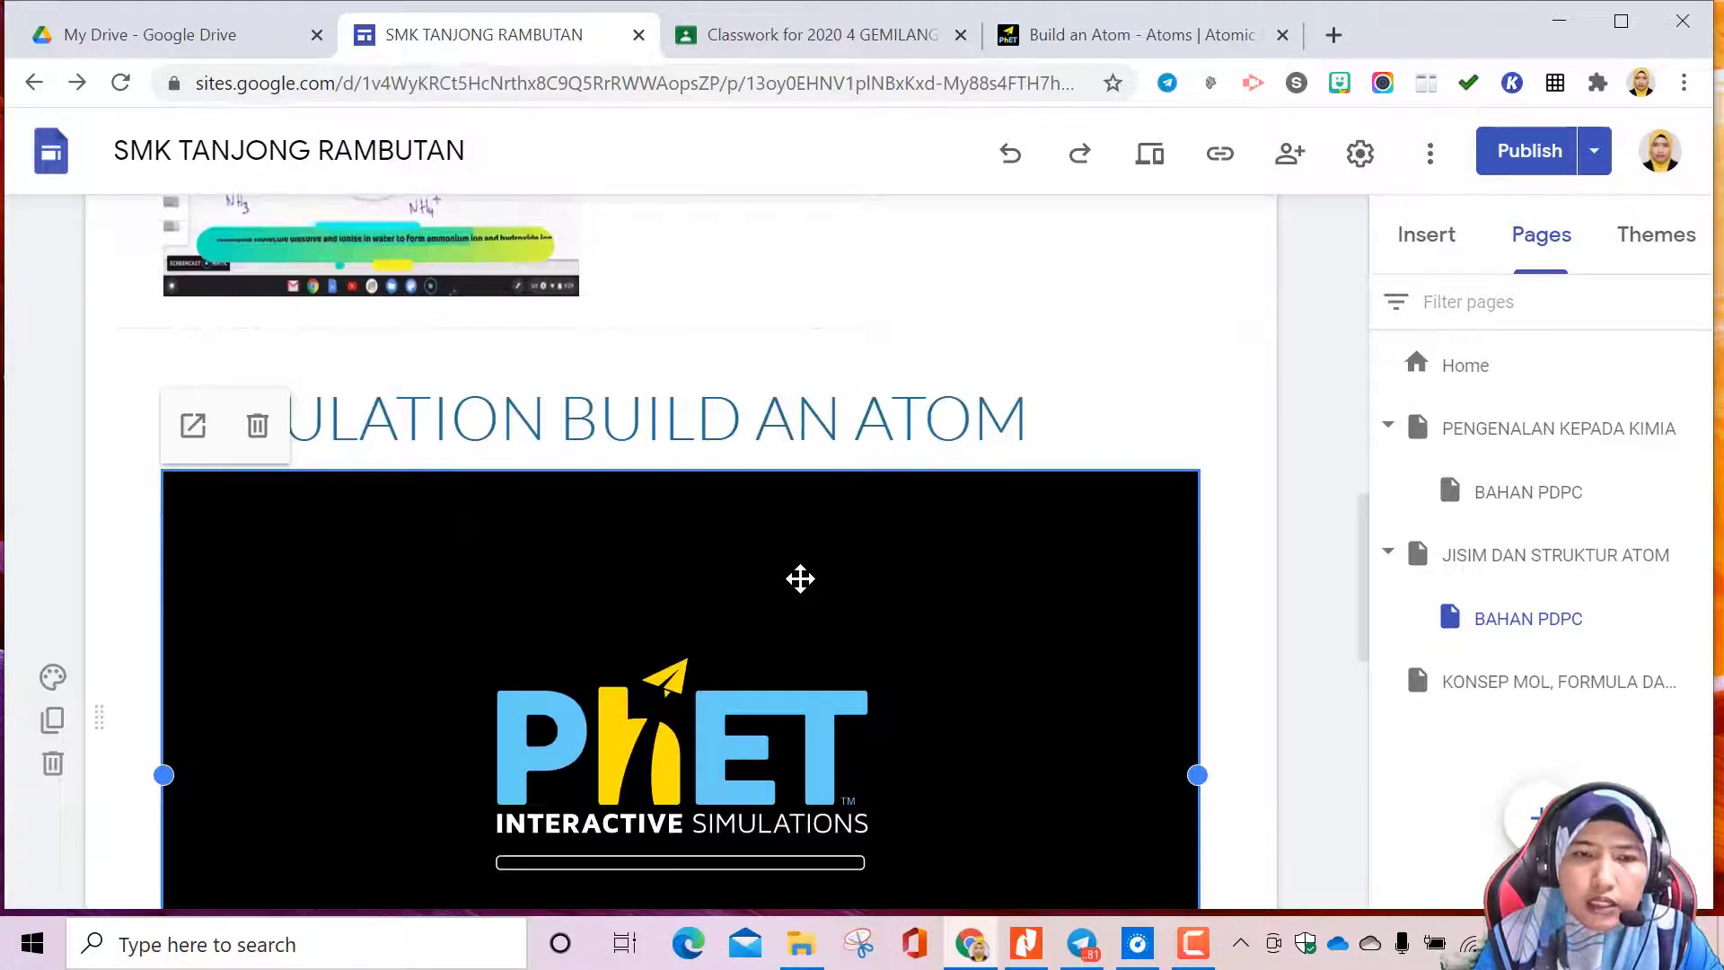
scroll(800, 578, down, 4)
scroll(800, 577, down, 2)
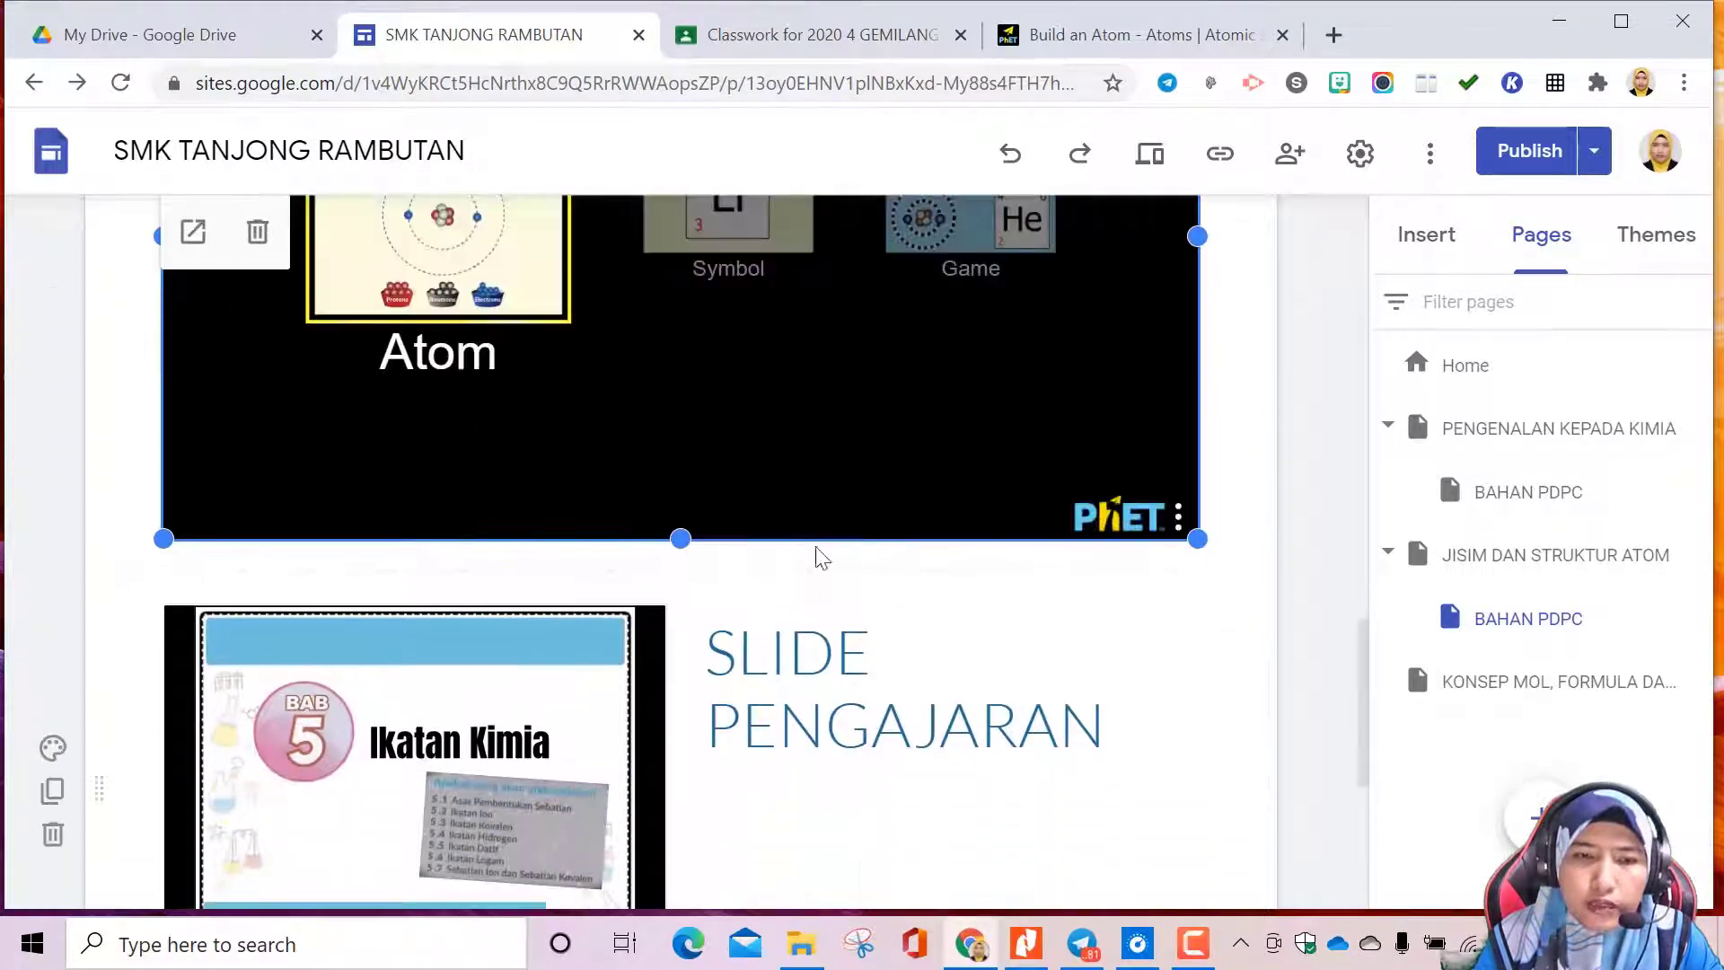
scroll(824, 481, up, 2)
scroll(719, 538, up, 2)
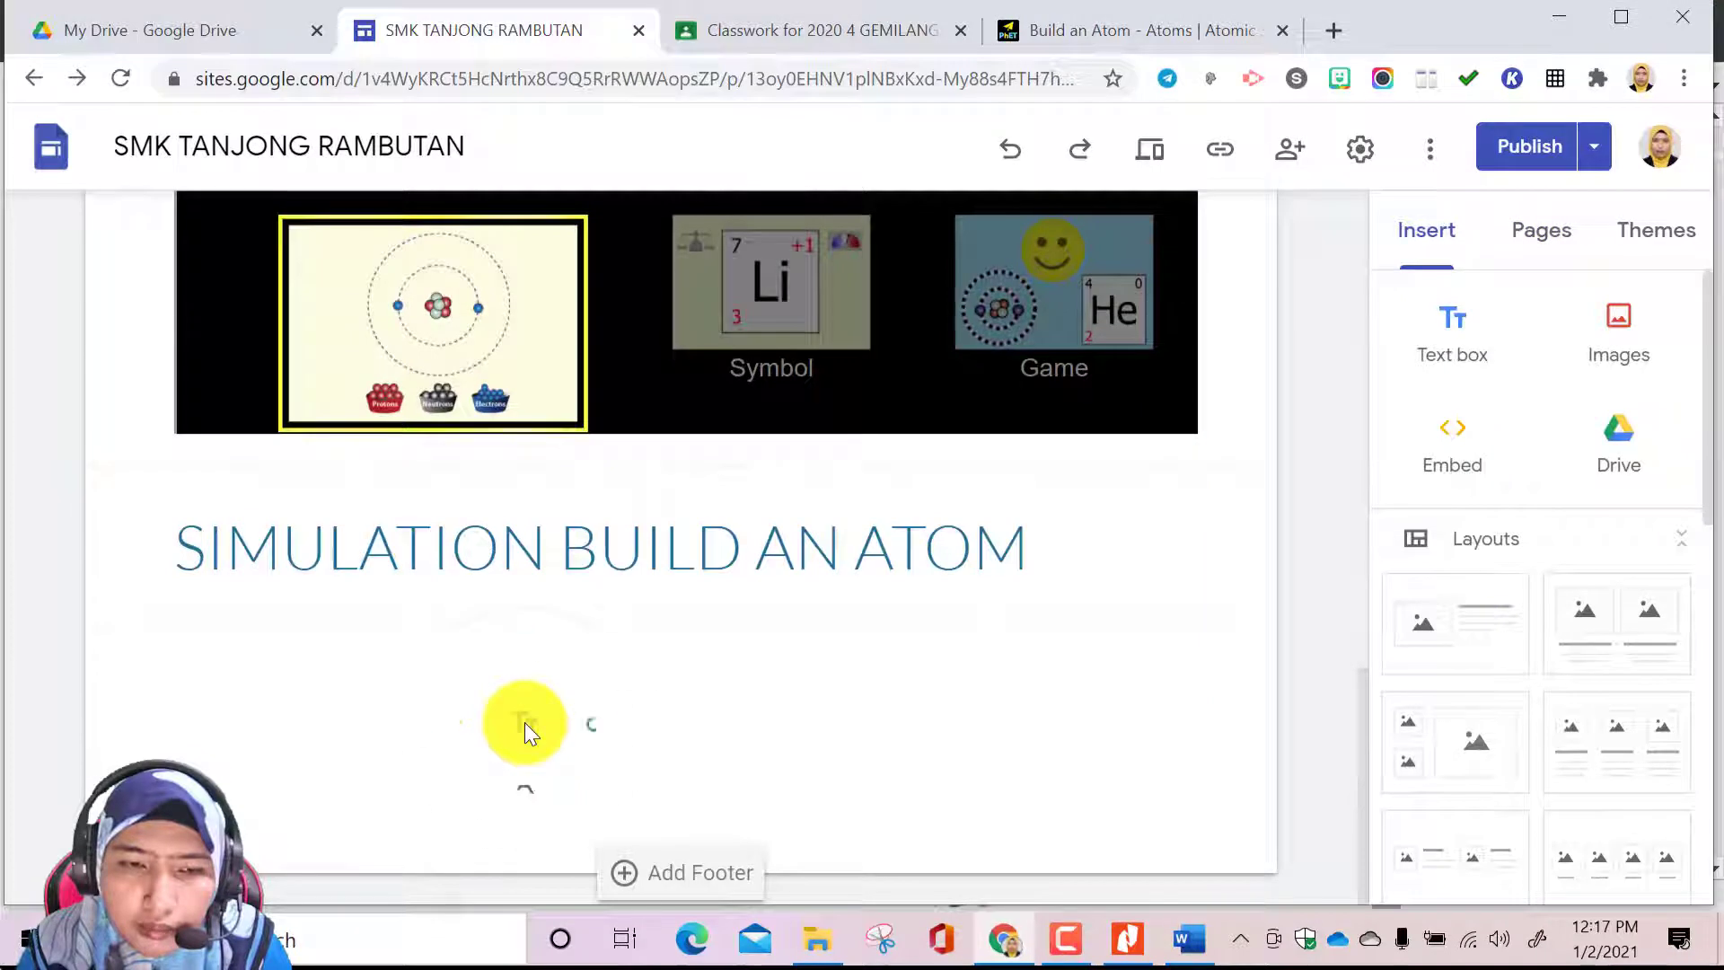
Insert the Bab 5 Ikatan Kimia slides from the Drive folder KIMIA T4 KSSM > ikatan kimia and arrange them below the SIMULATION BUILD AN ATOM heading
double_click(524, 722)
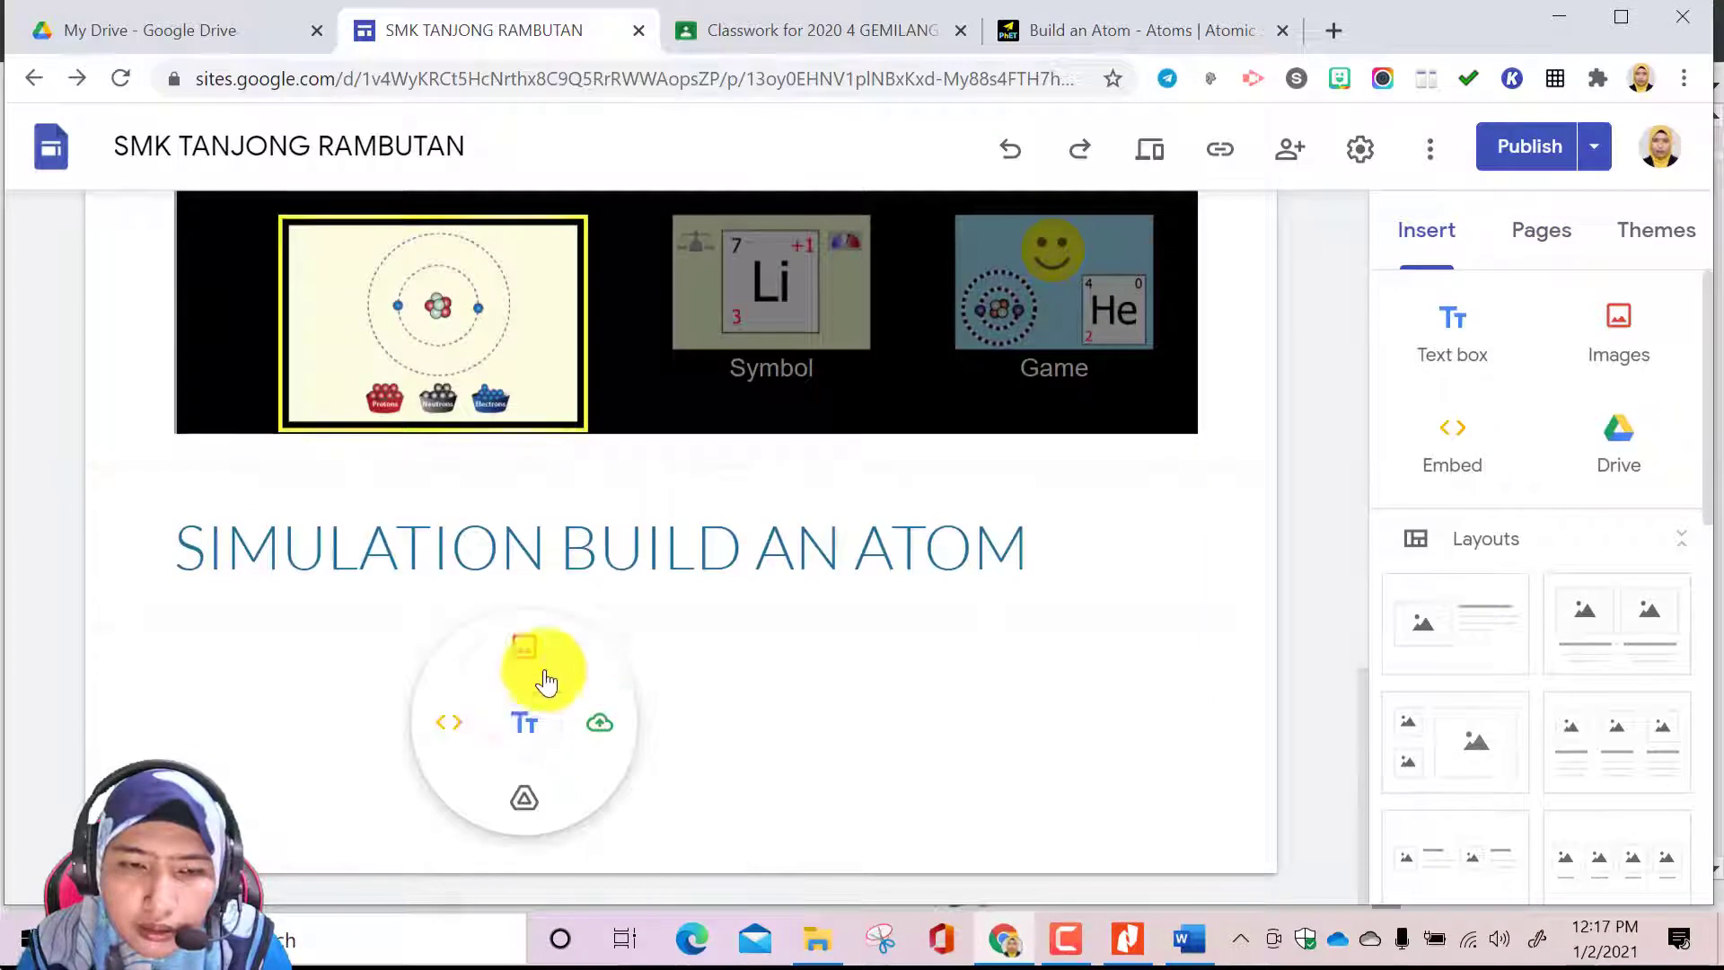
click(524, 797)
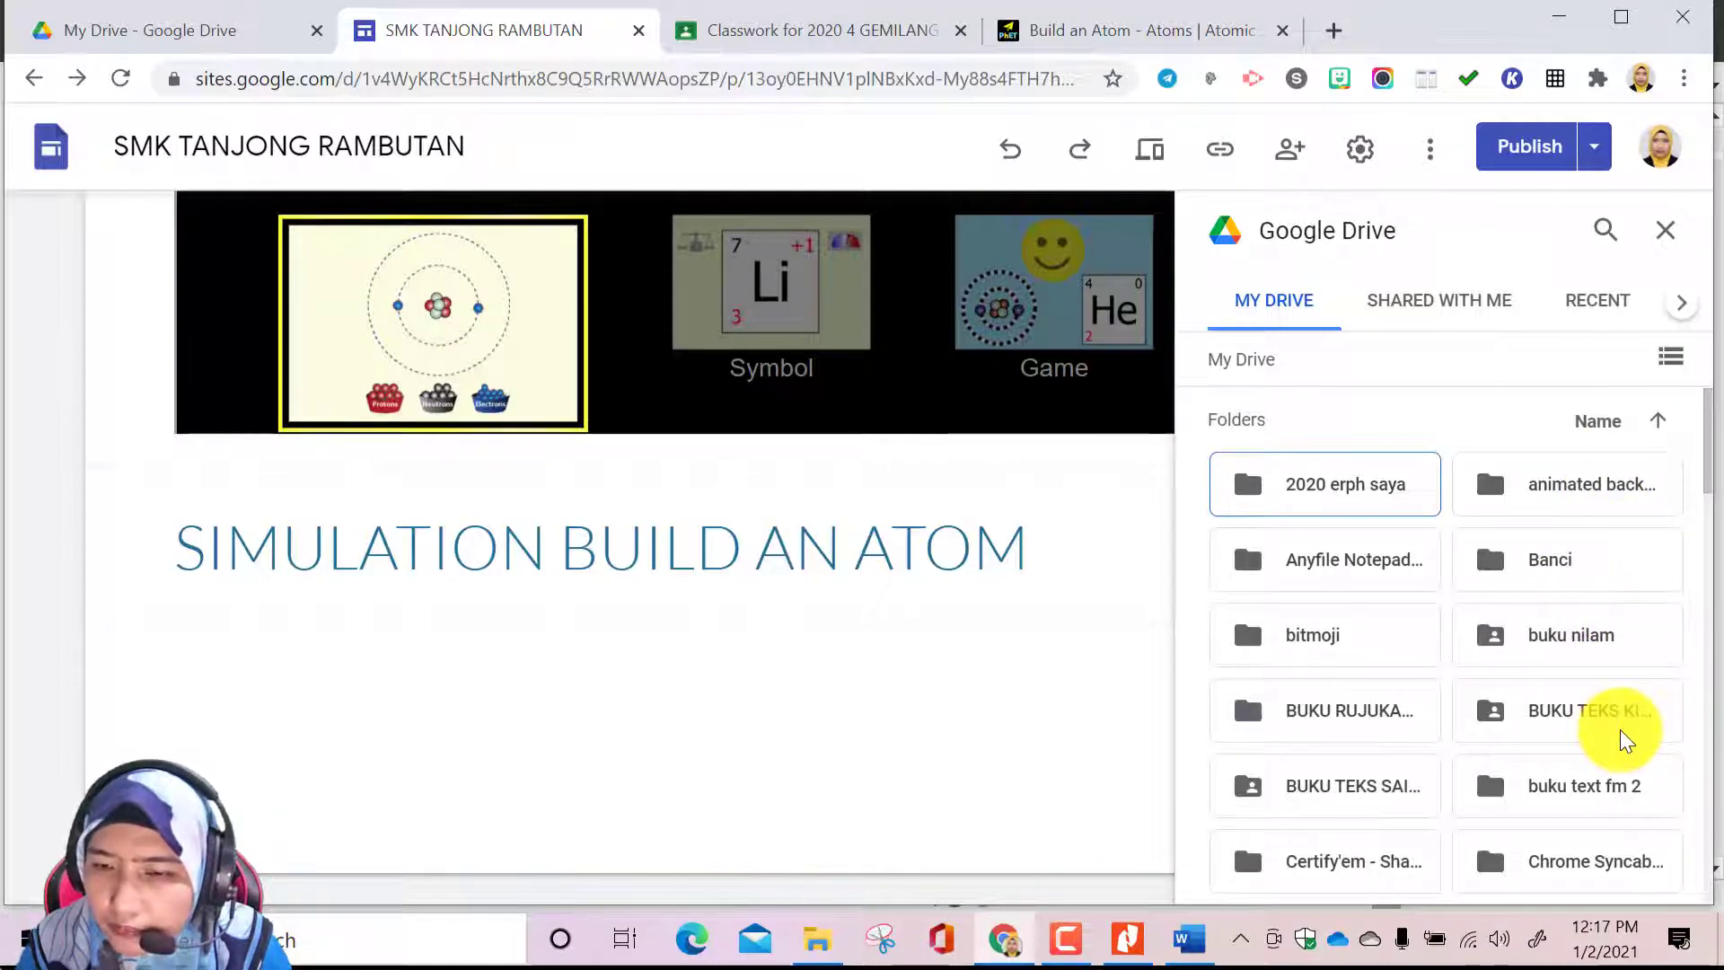
scroll(1625, 738, down, 6)
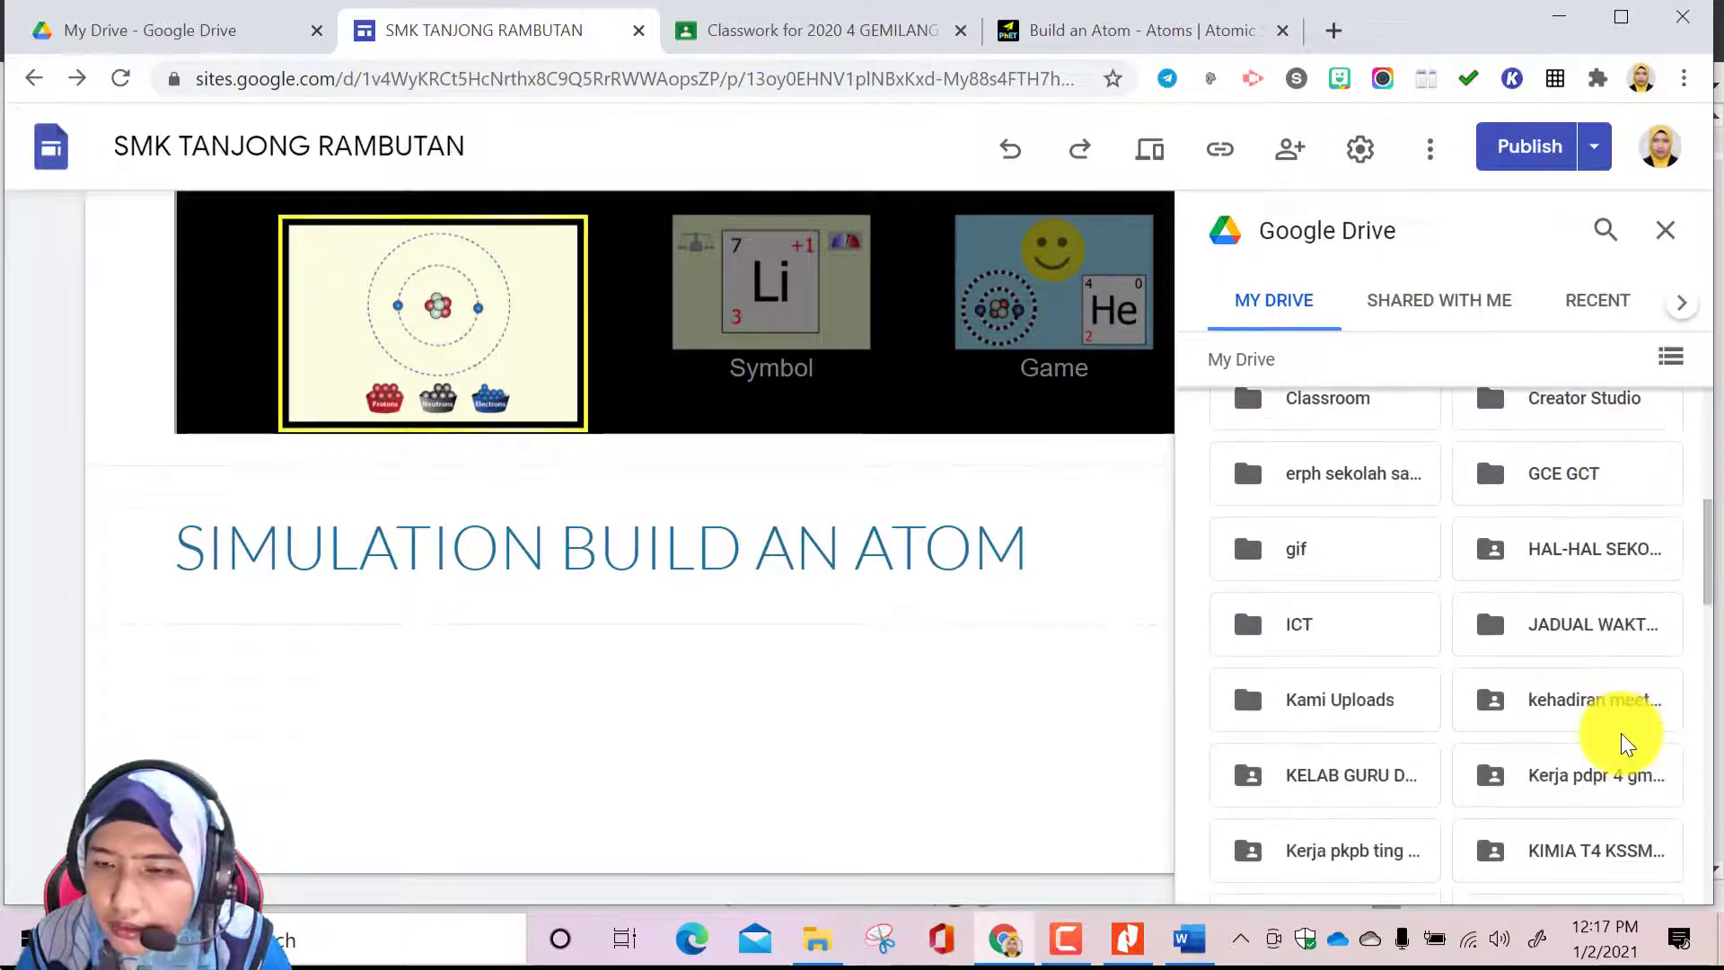
scroll(1623, 738, down, 2)
double_click(1620, 711)
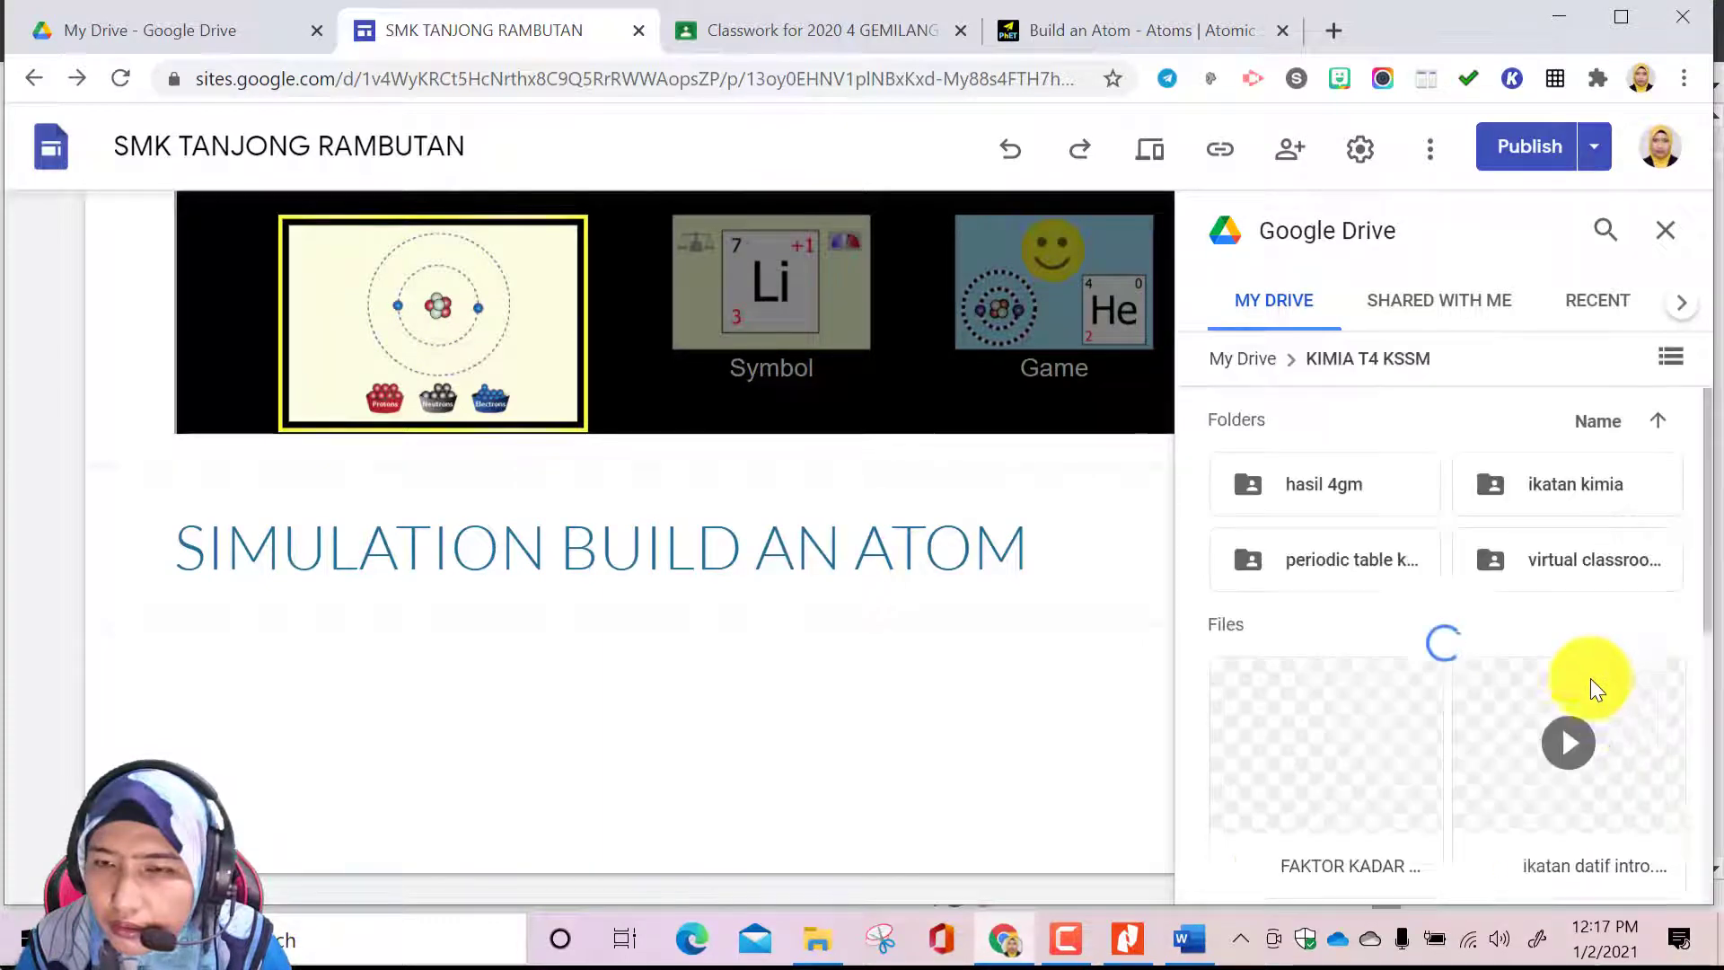
double_click(1557, 476)
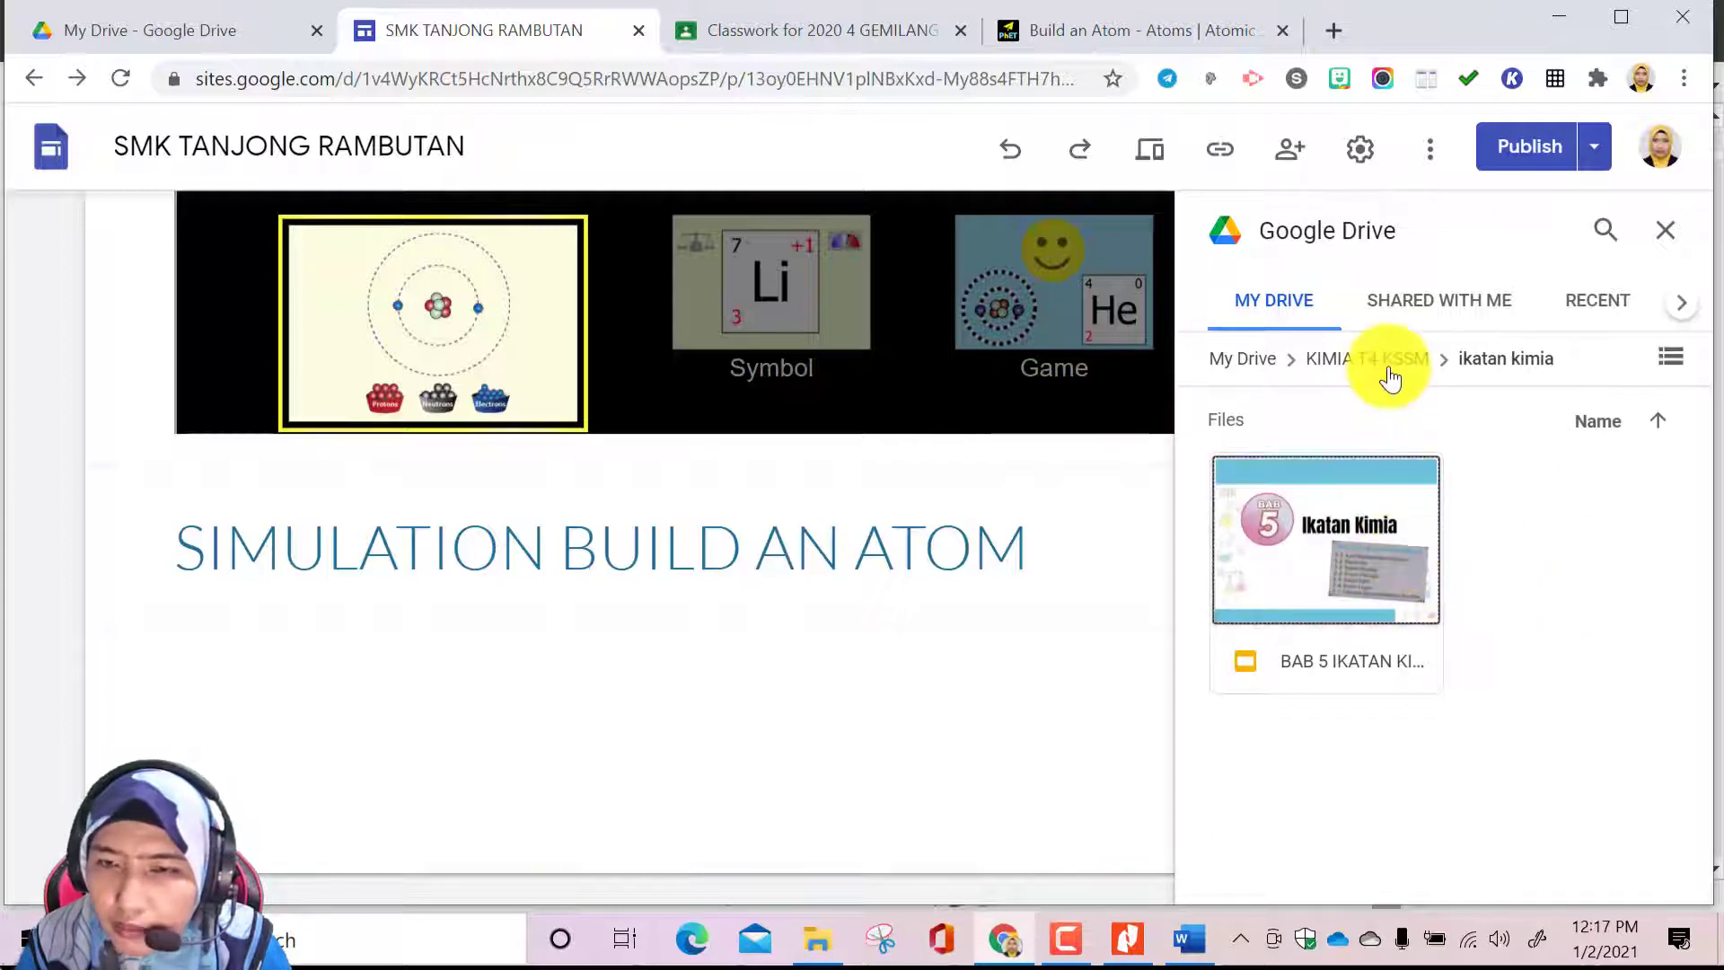
click(1343, 541)
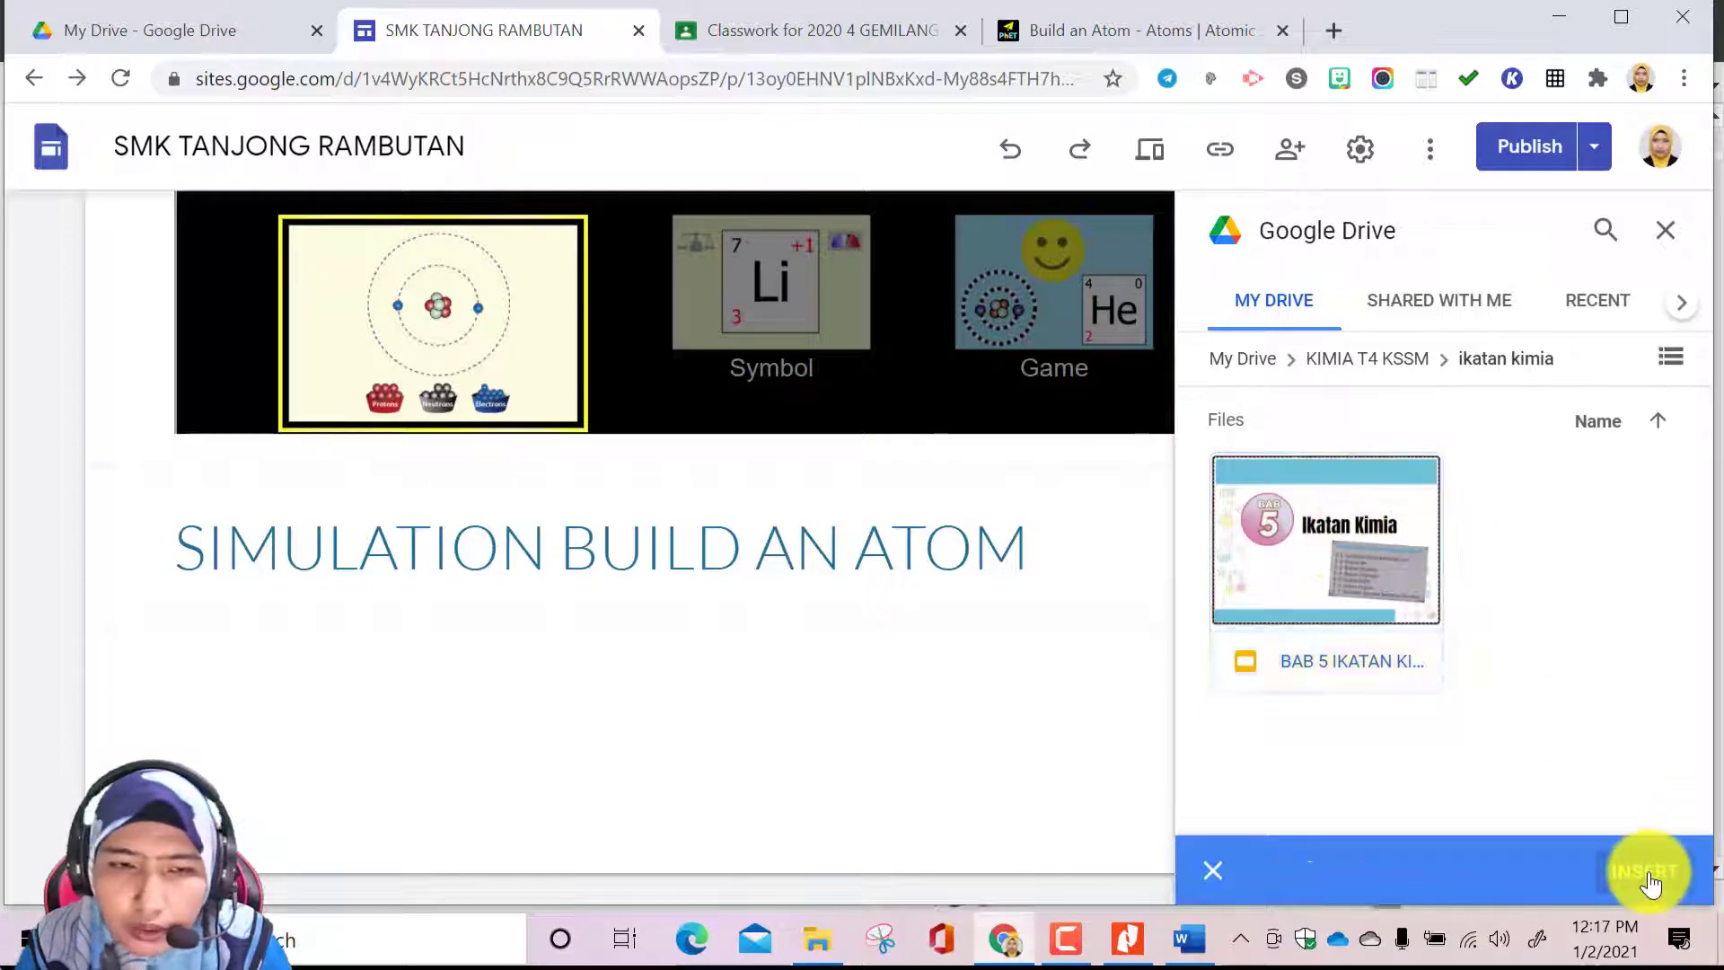
click(1643, 870)
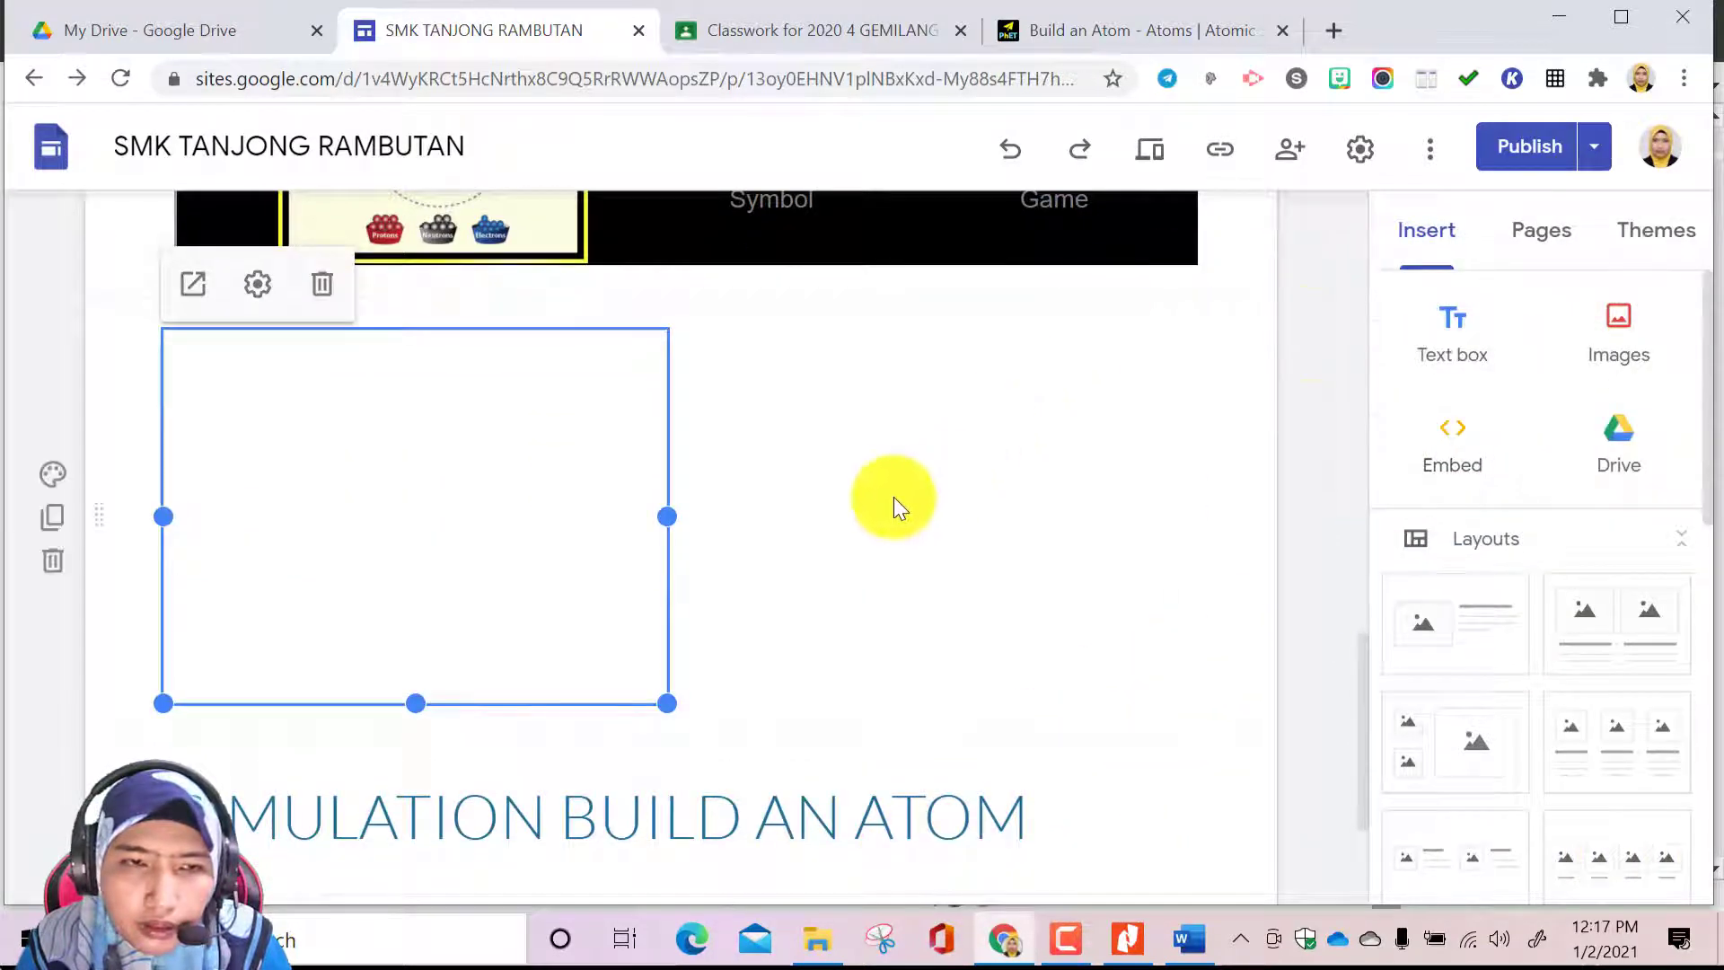
drag(972, 825, 429, 300)
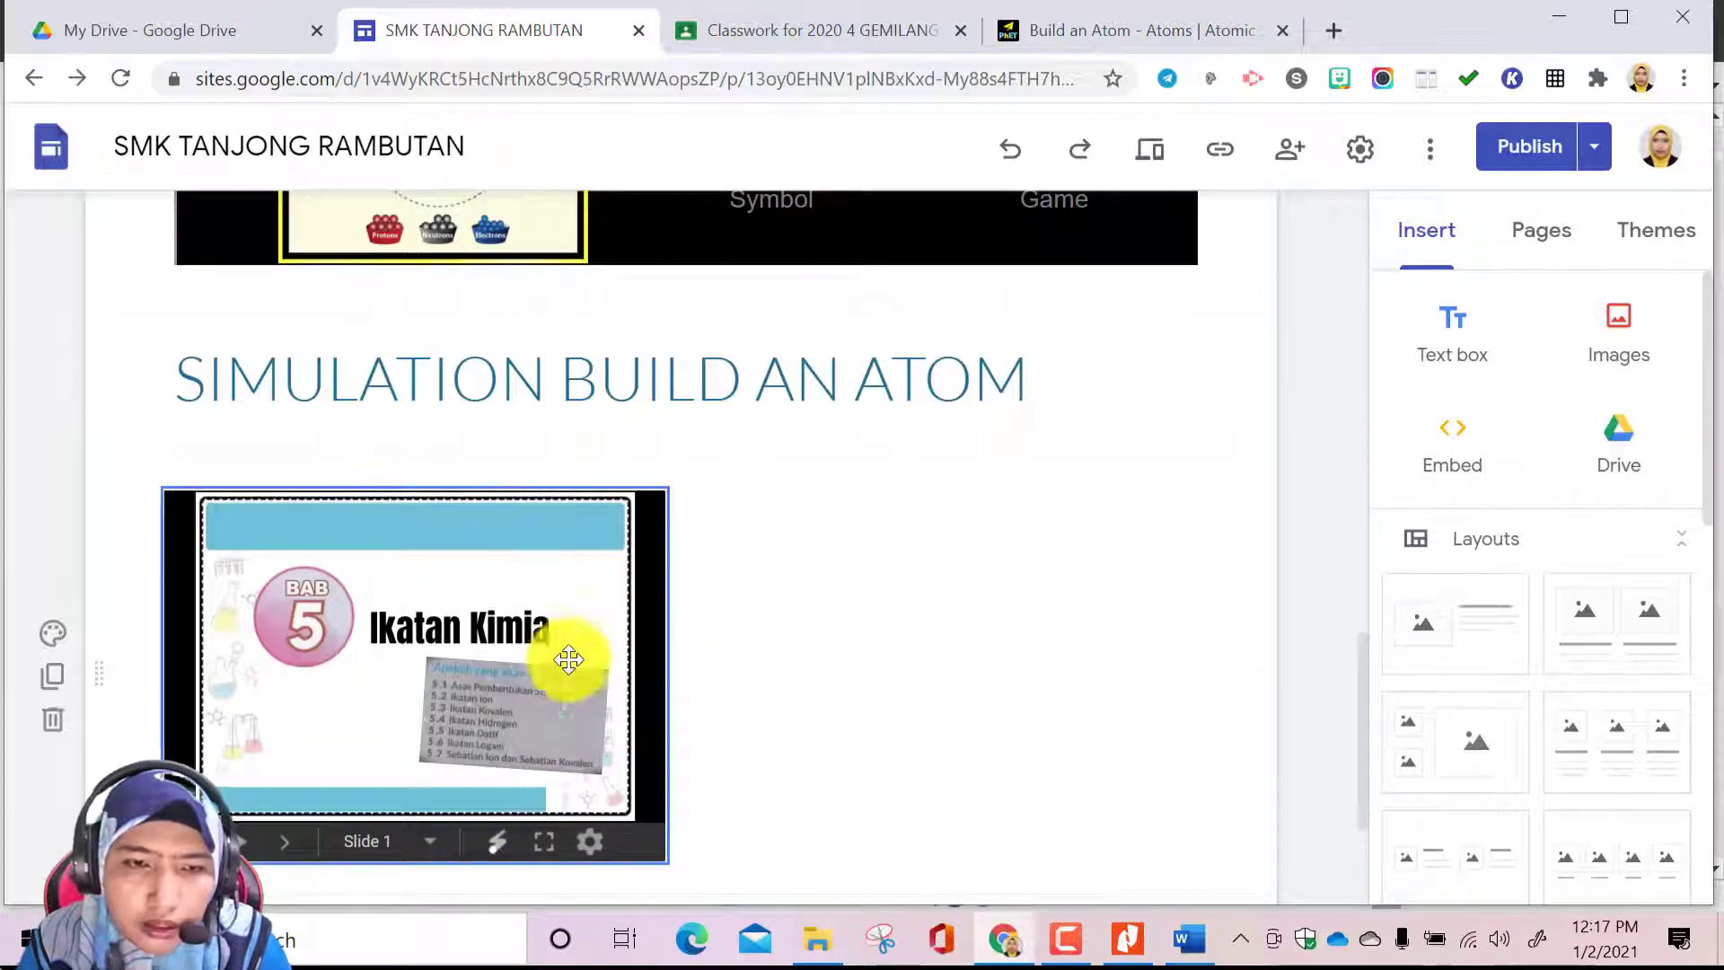
Add the text SLIDE PENGAJARAN beside the Ikatan Kimia slides and format it with the Title style
click(809, 641)
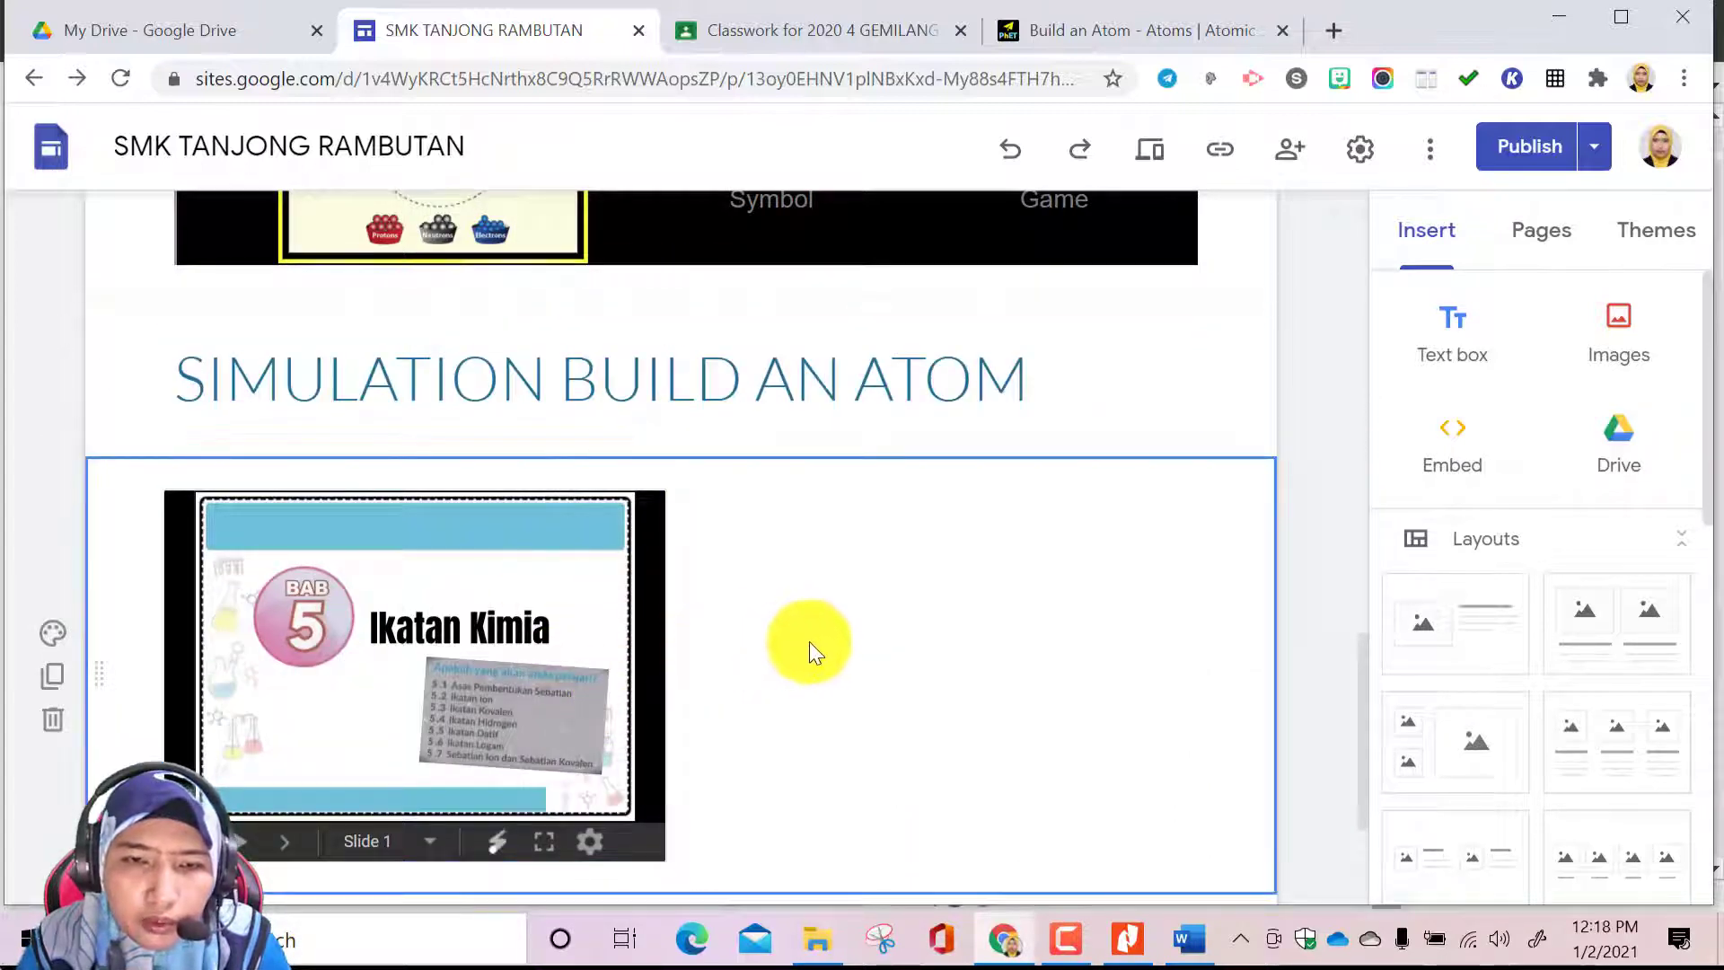
double_click(854, 626)
click(855, 626)
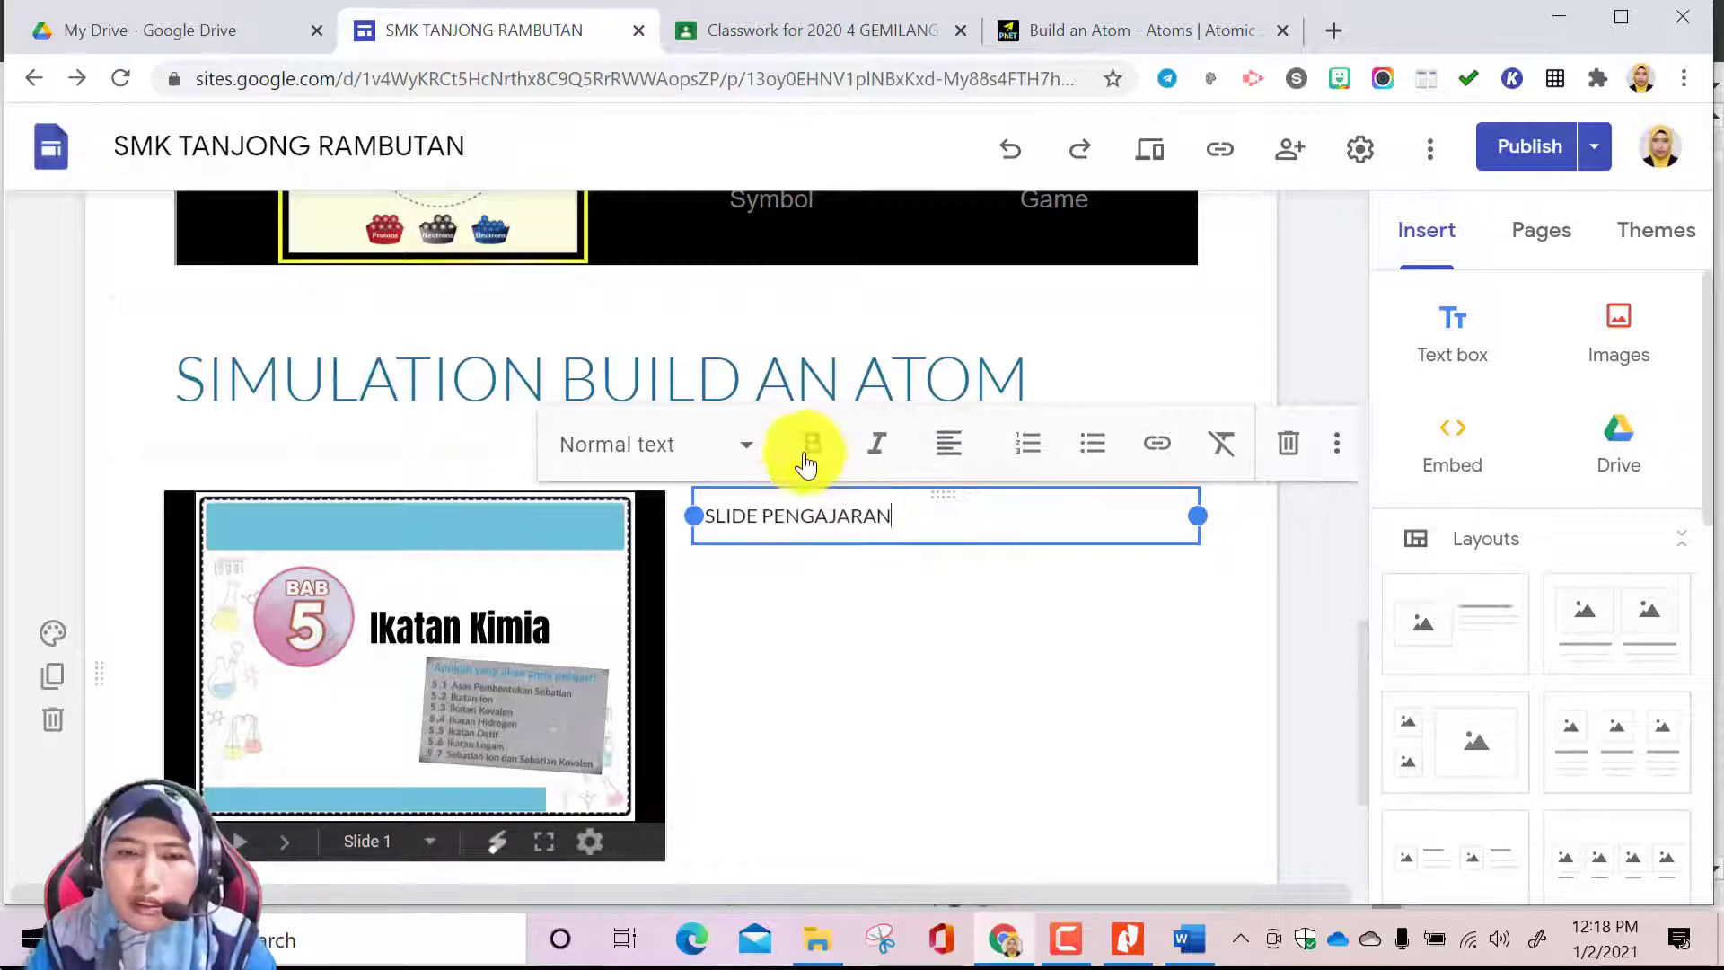
click(743, 445)
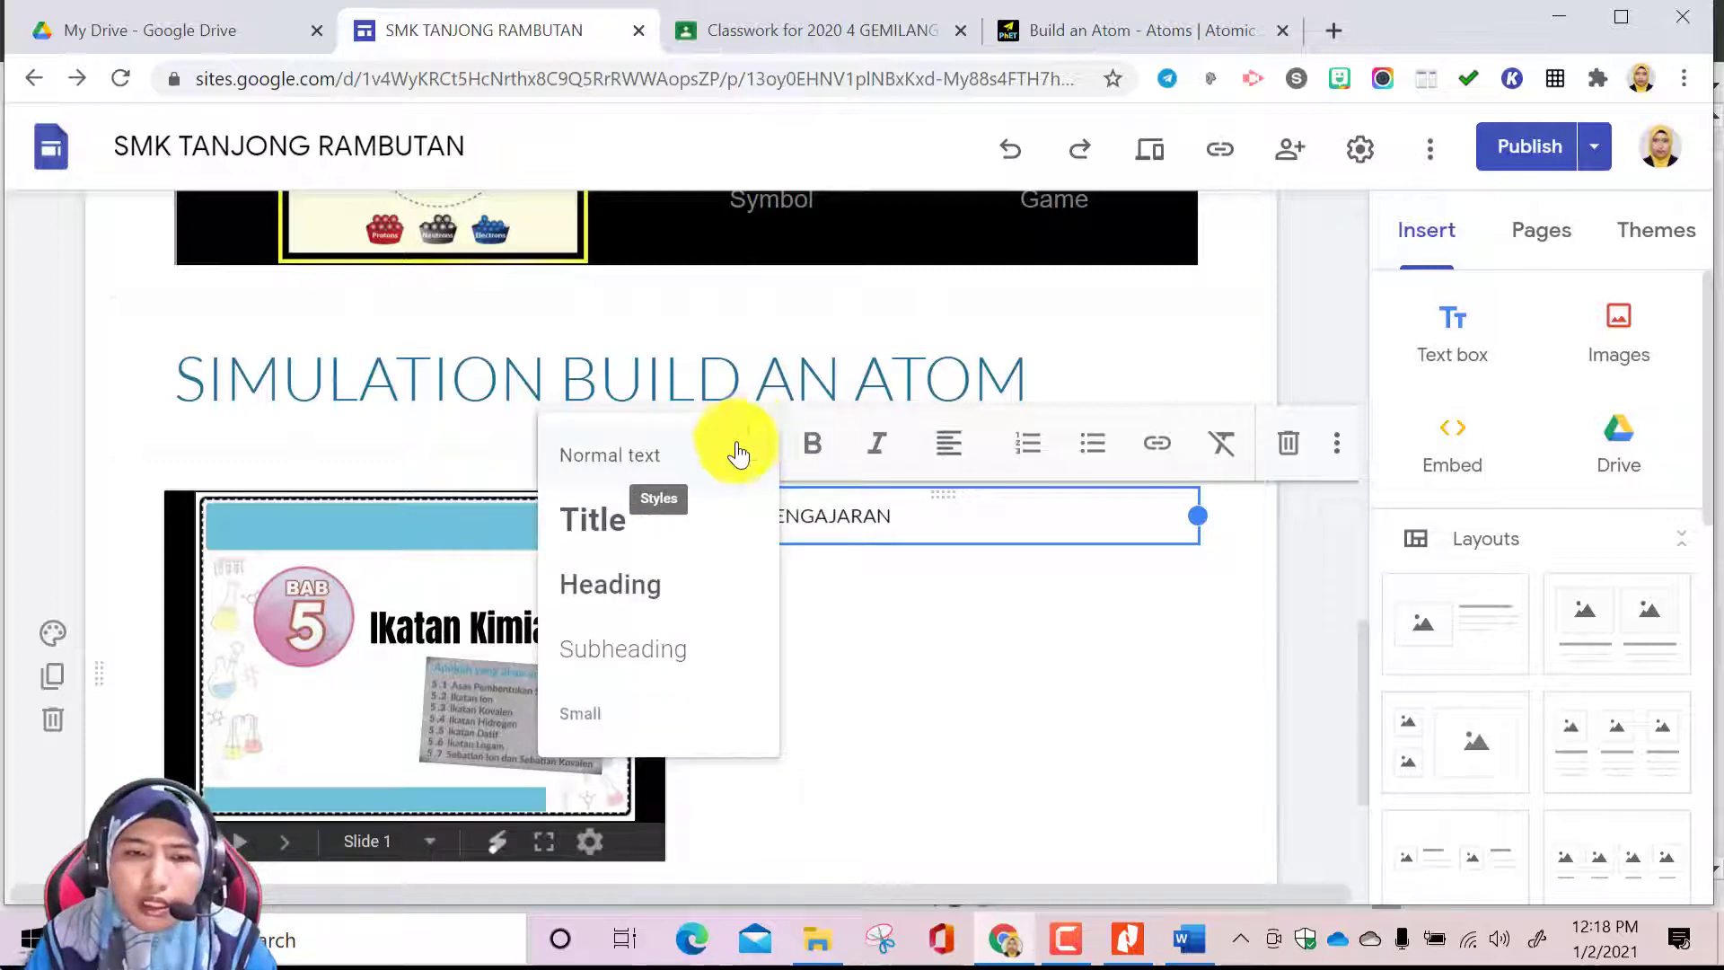
click(635, 525)
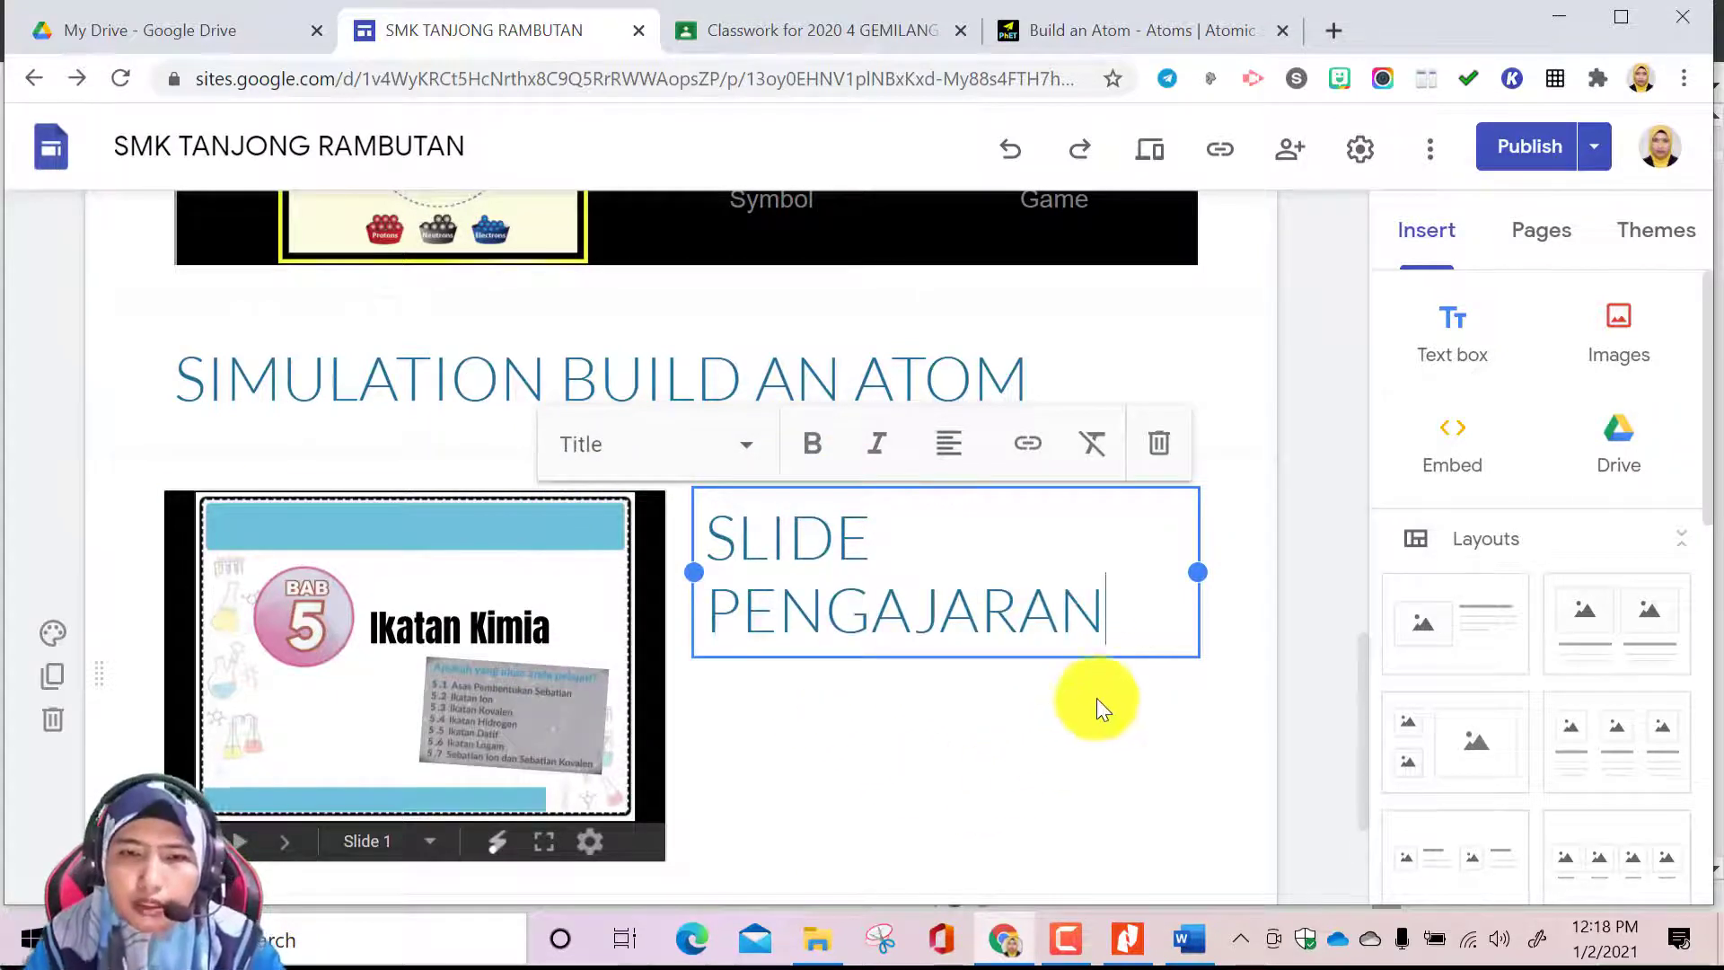
Move the SIMULATION BUILD AN ATOM heading section above the embedded simulation
scroll(1136, 660, up, 8)
scroll(1136, 660, down, 3)
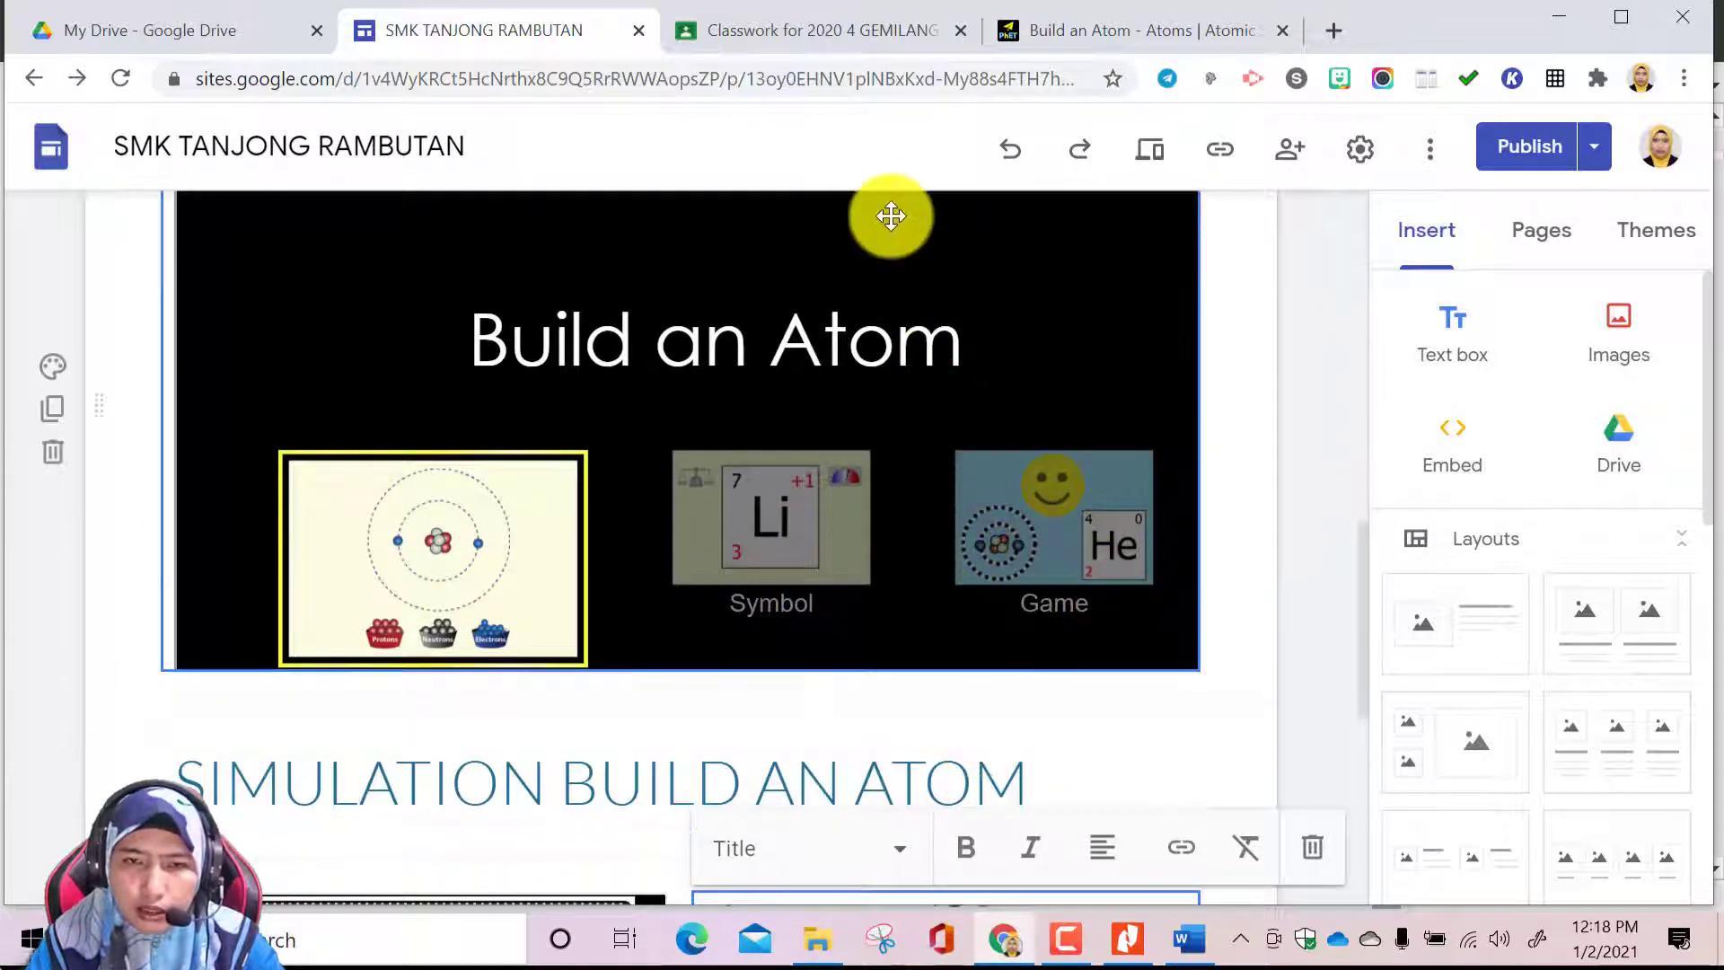
scroll(928, 242, up, 3)
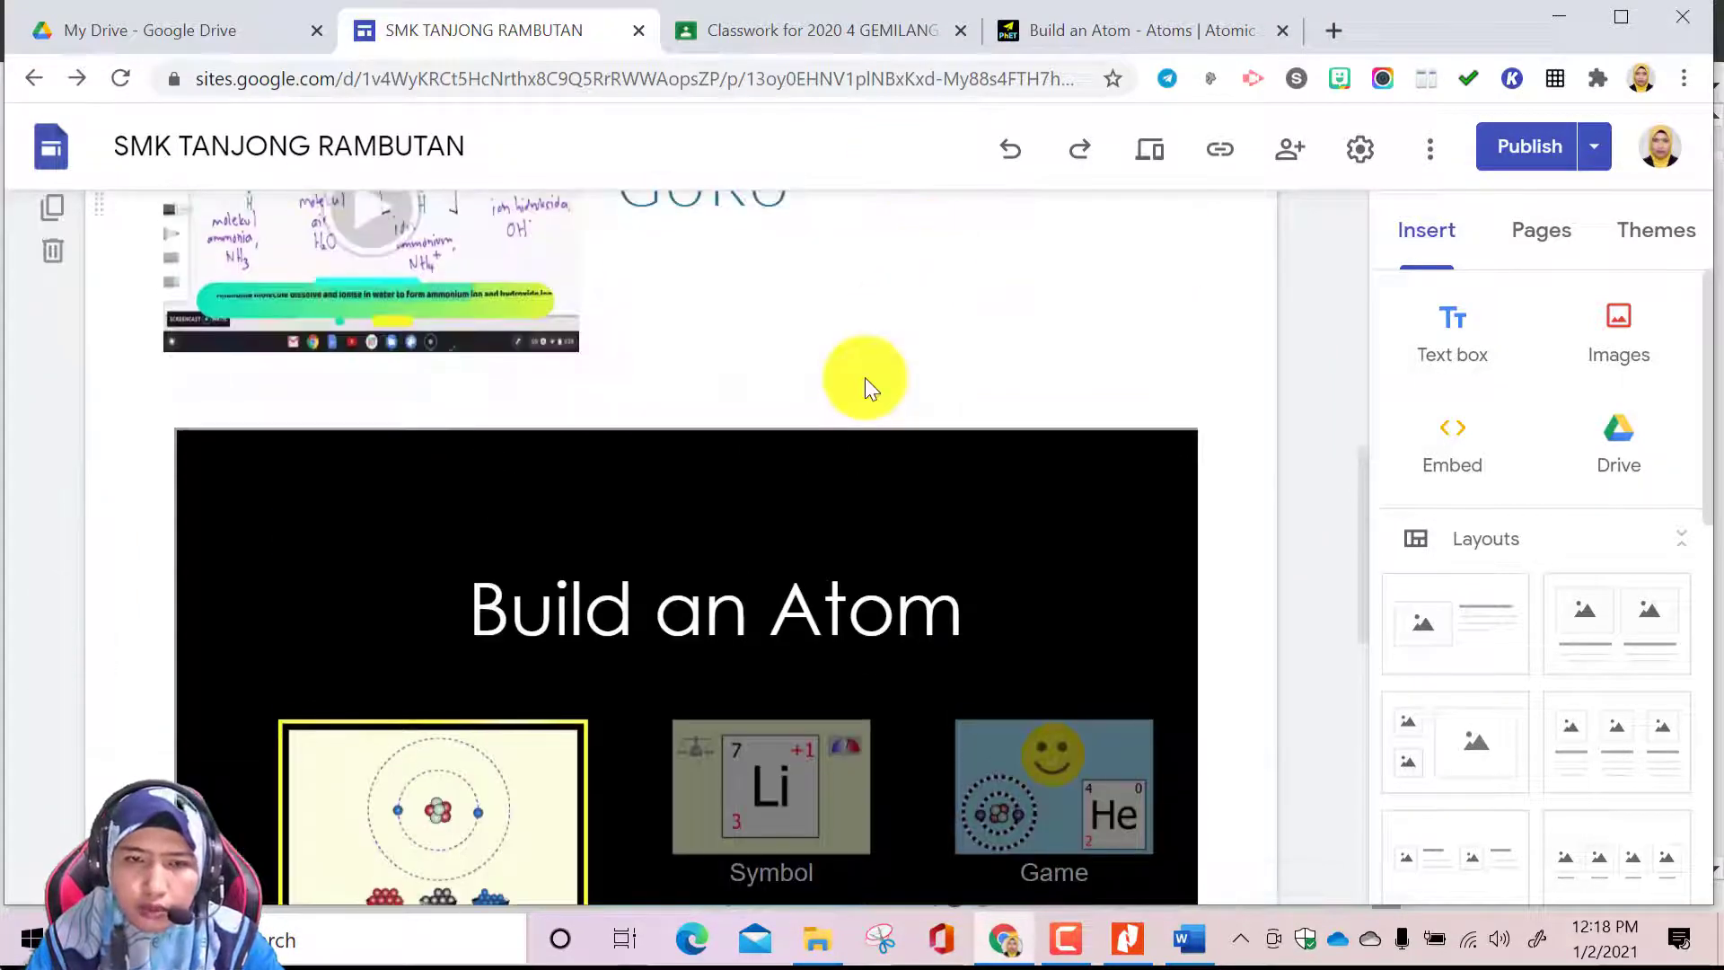
scroll(919, 651, down, 3)
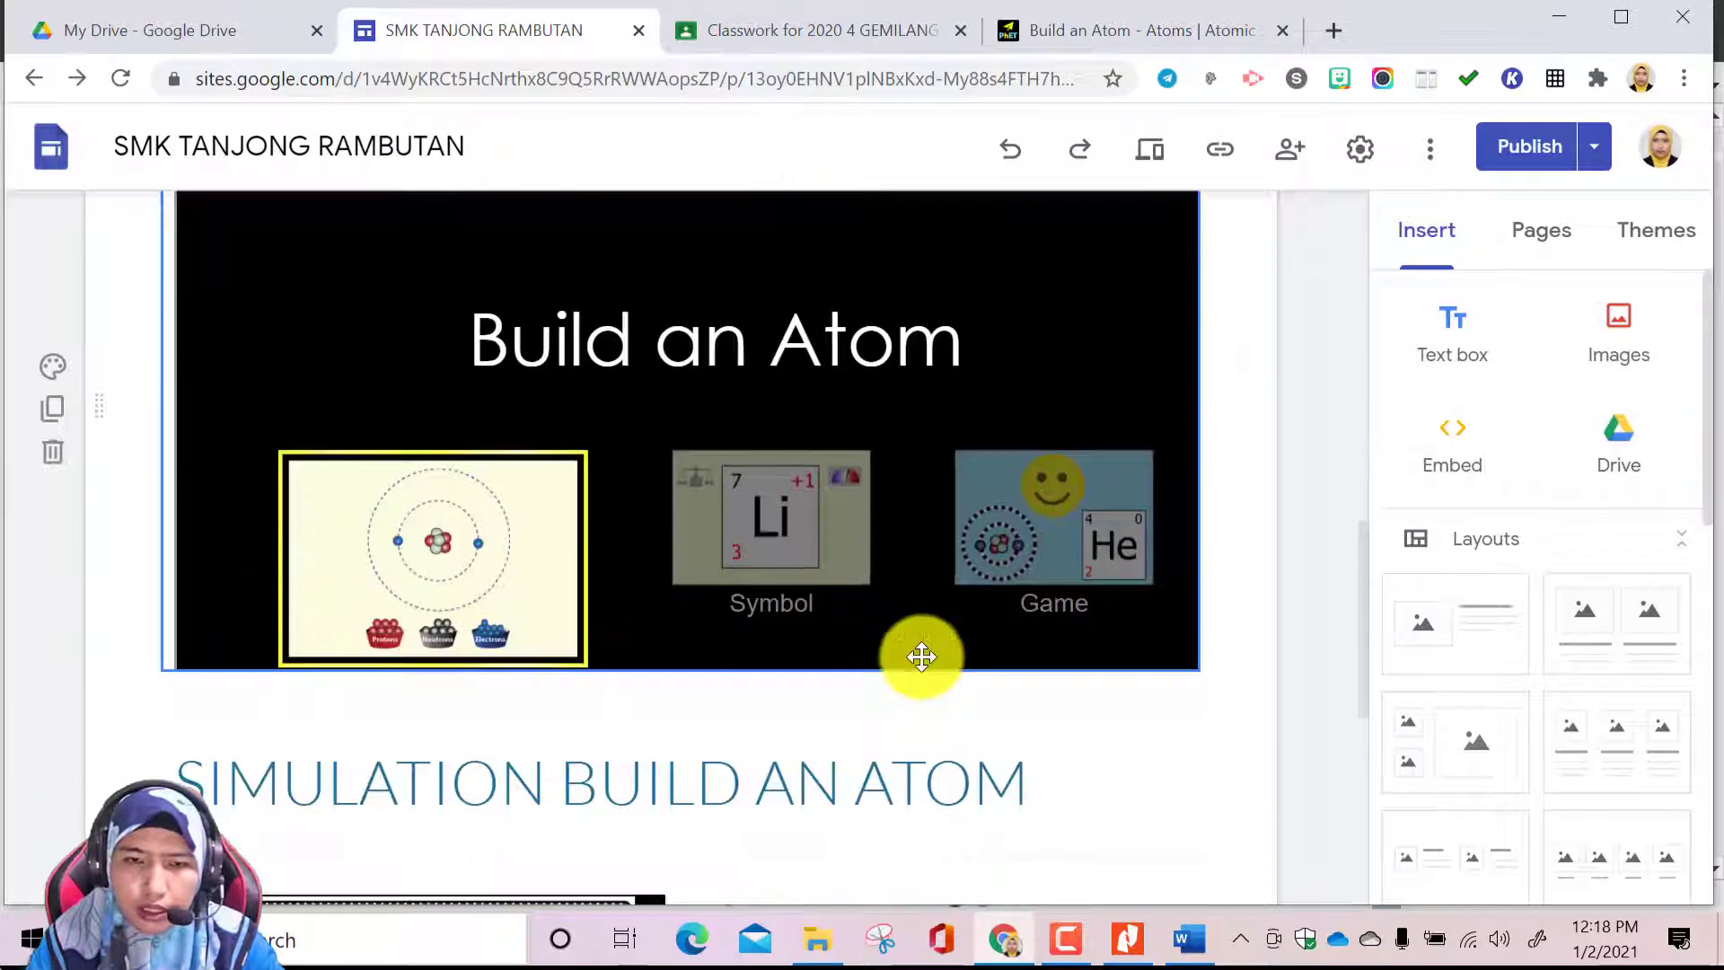
drag(840, 736, 446, 472)
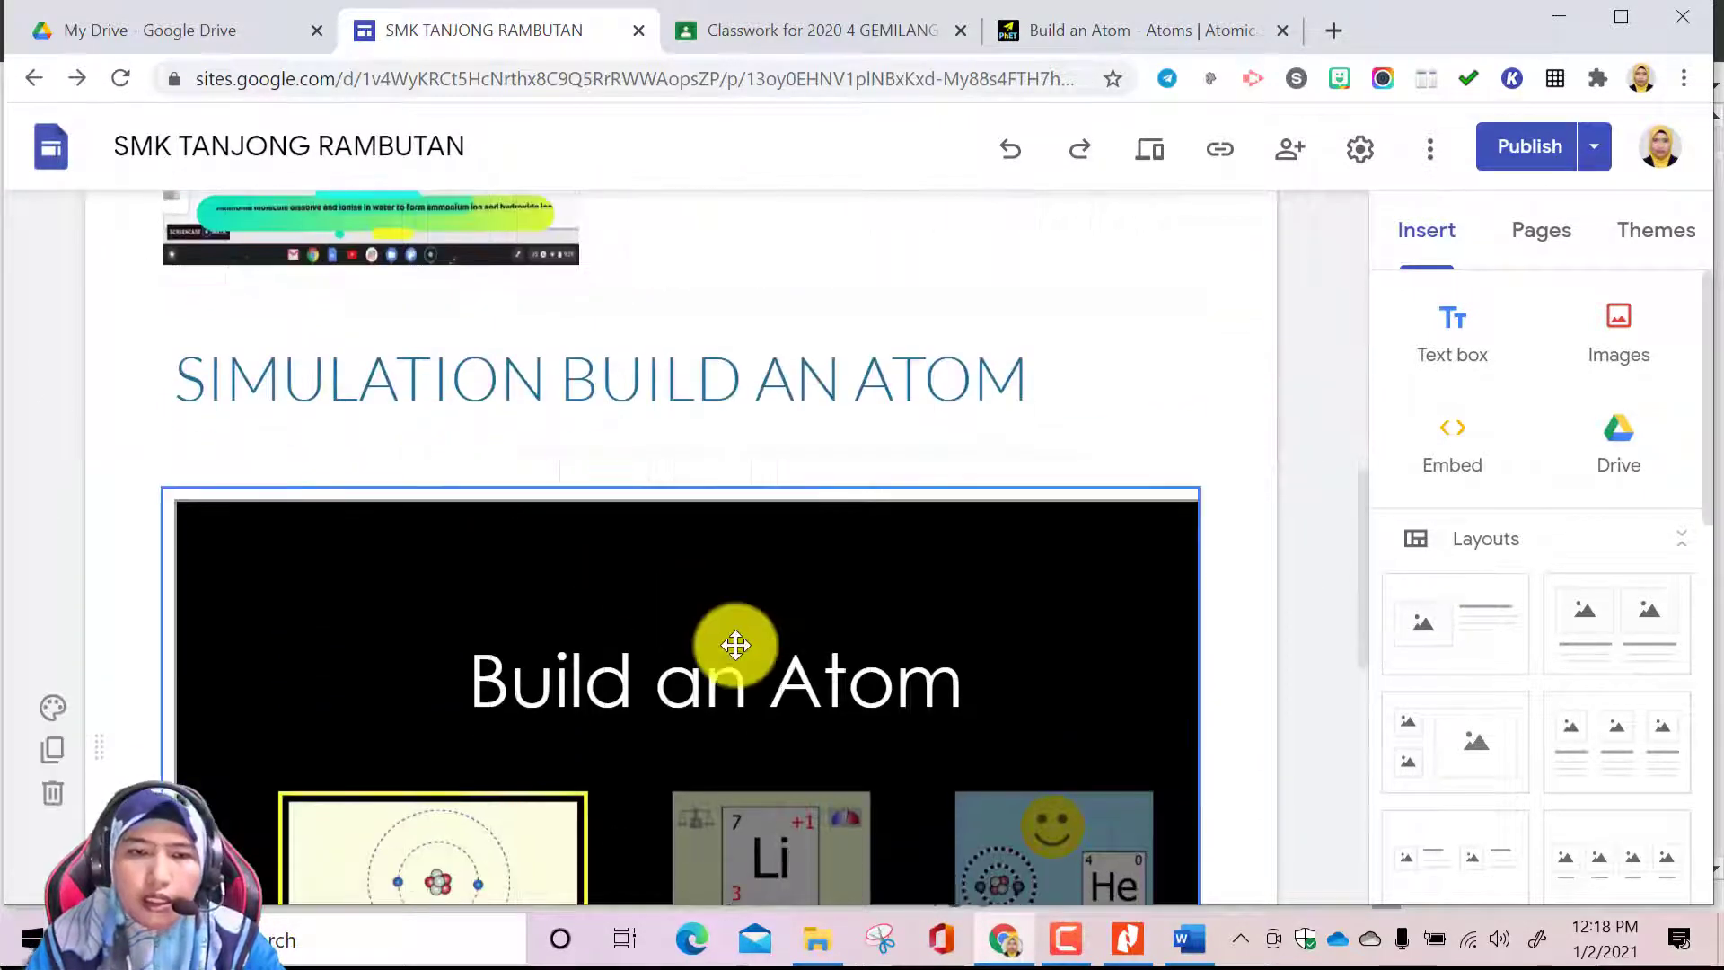
Insert a table of contents between the BAHAN PDPC header and the VIDEO YOUTUBE section
scroll(742, 652, down, 9)
scroll(747, 650, up, 15)
scroll(747, 650, up, 5)
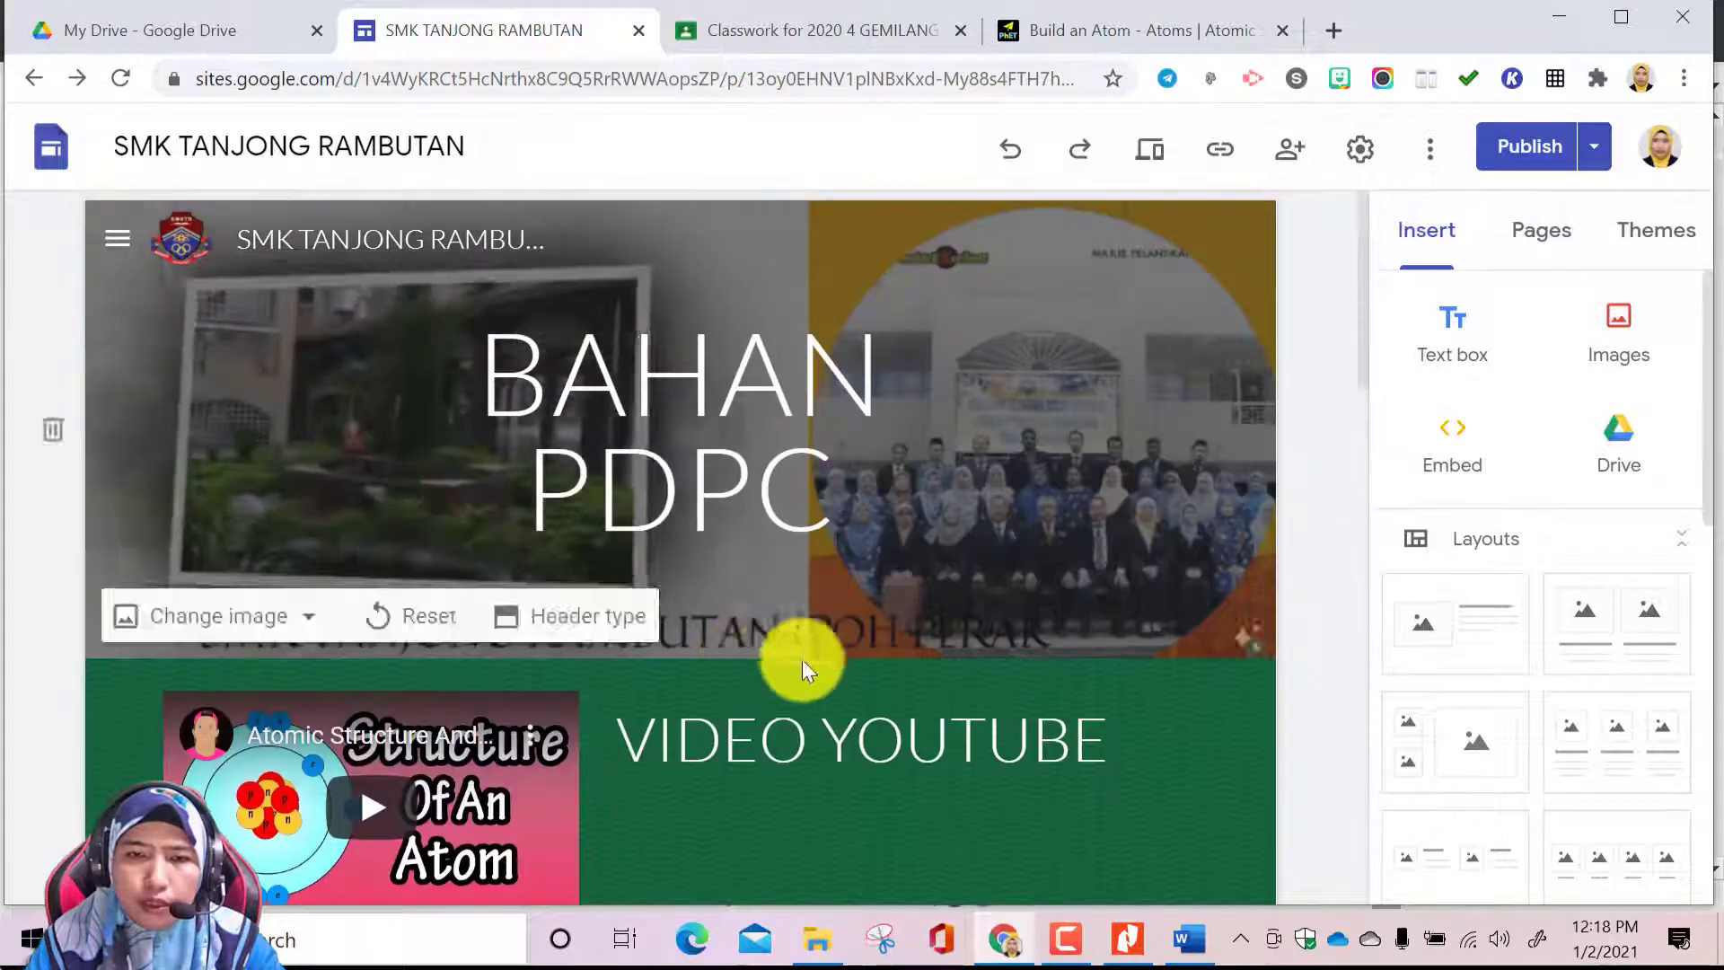
scroll(731, 734, down, 3)
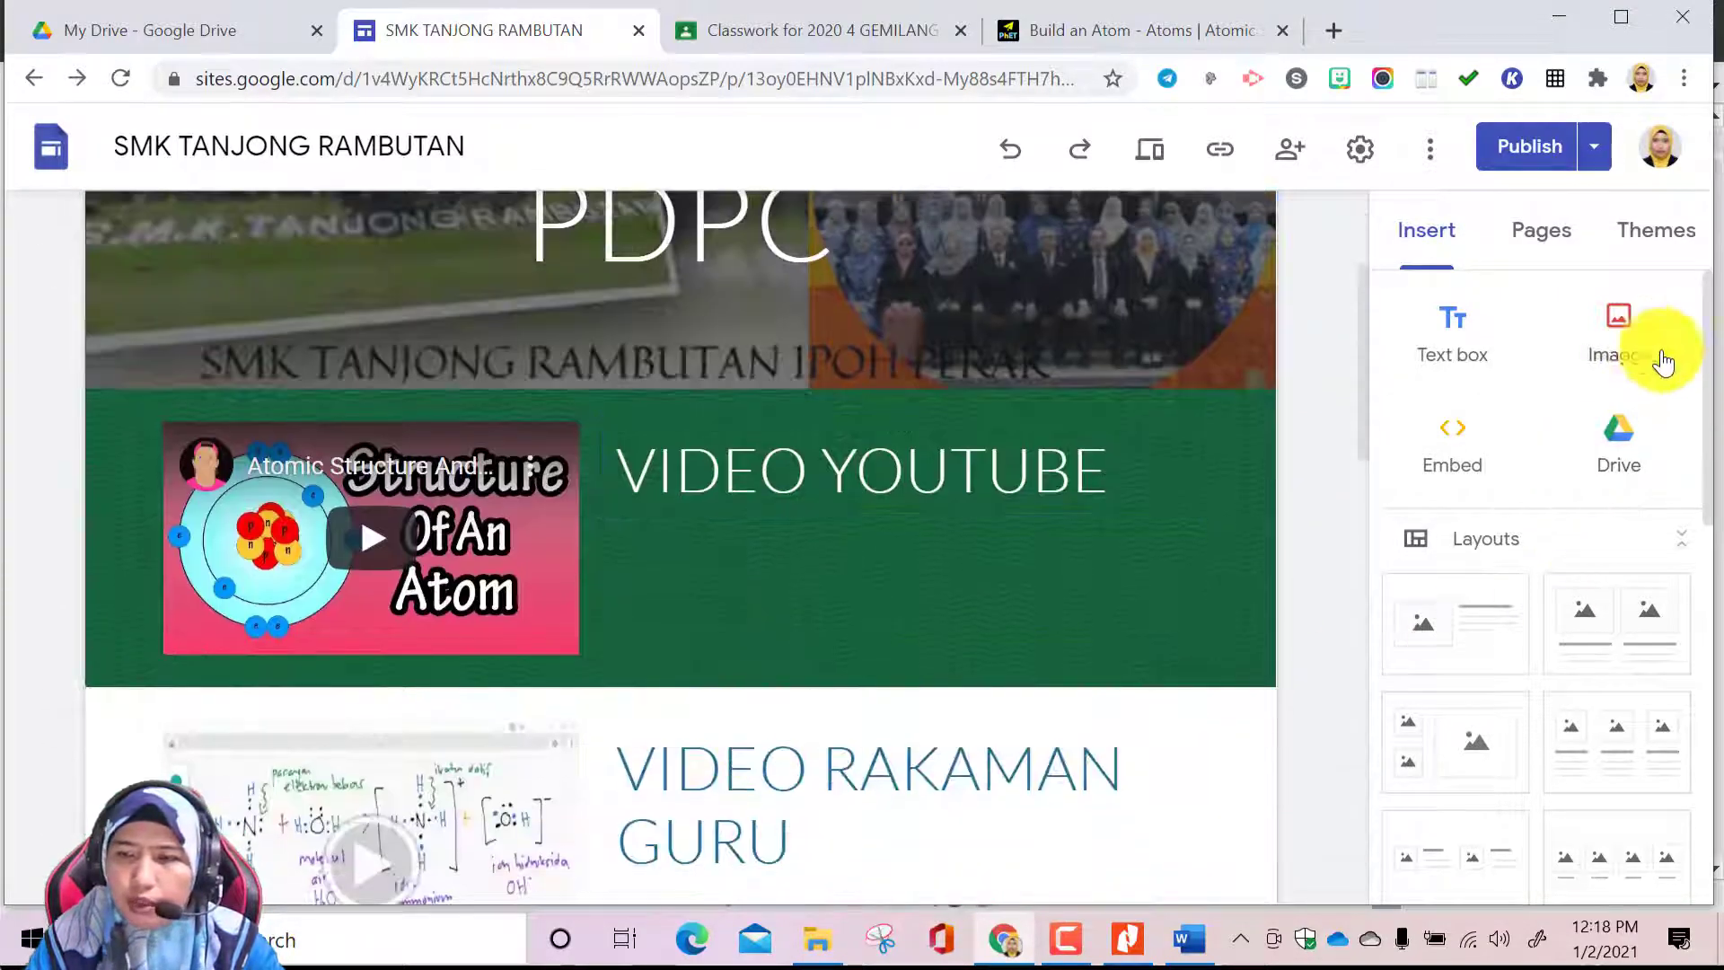
scroll(1562, 557, down, 3)
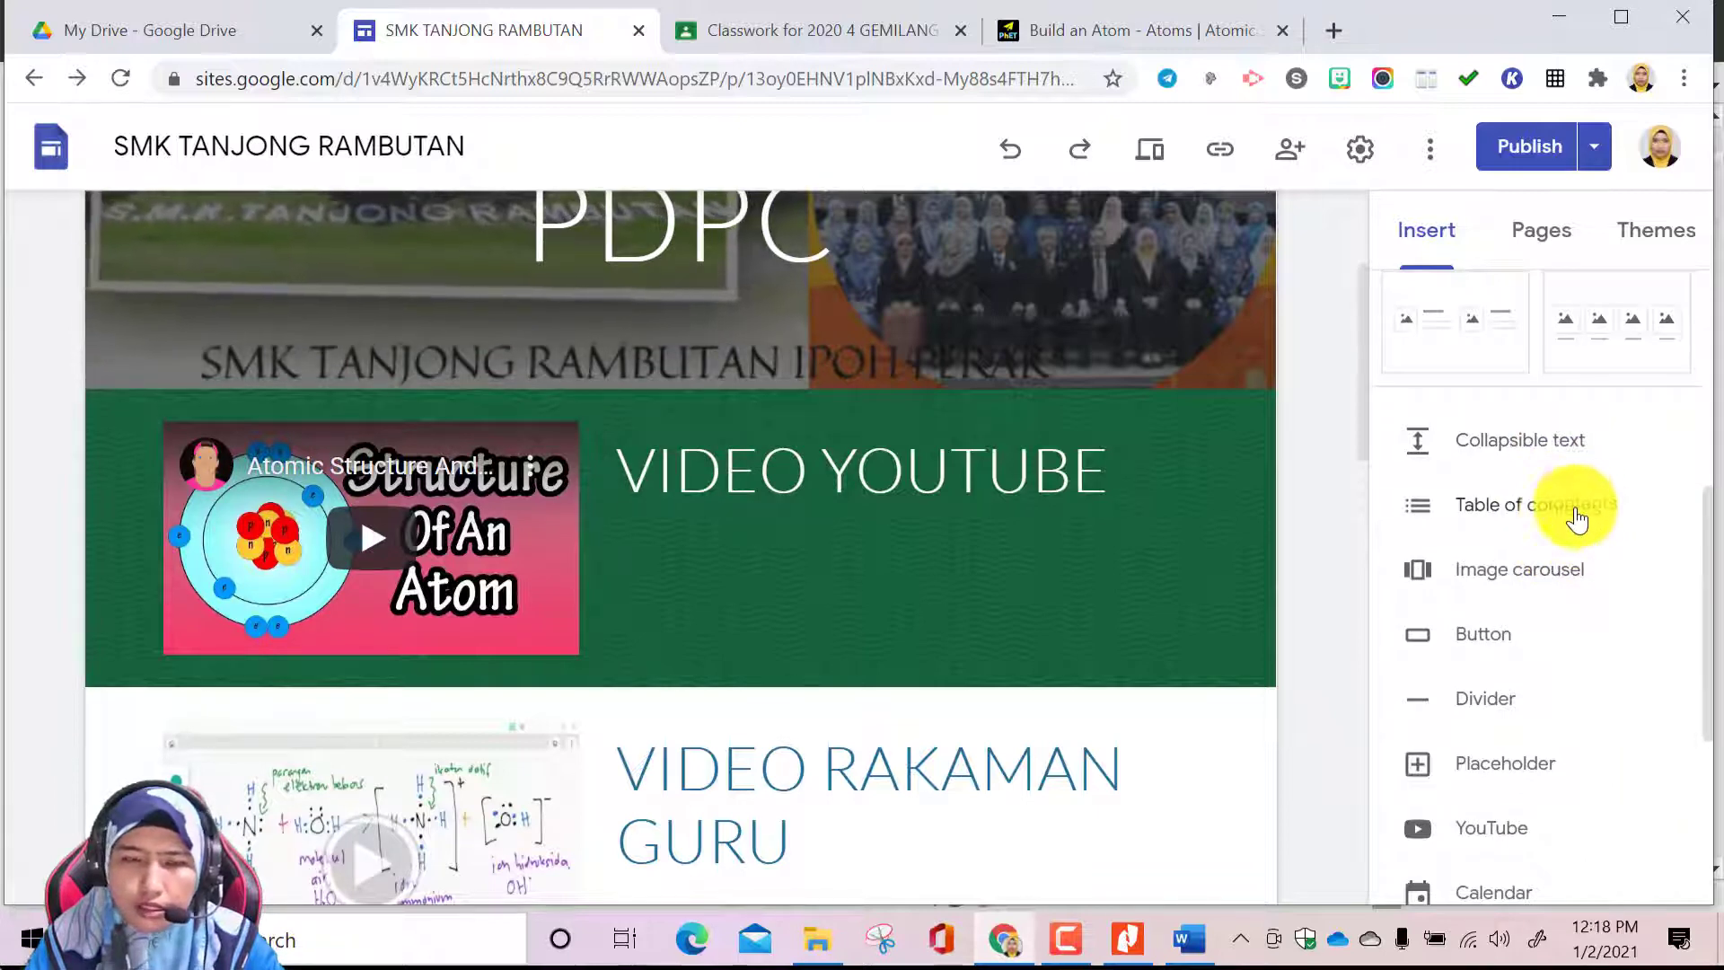
click(1517, 510)
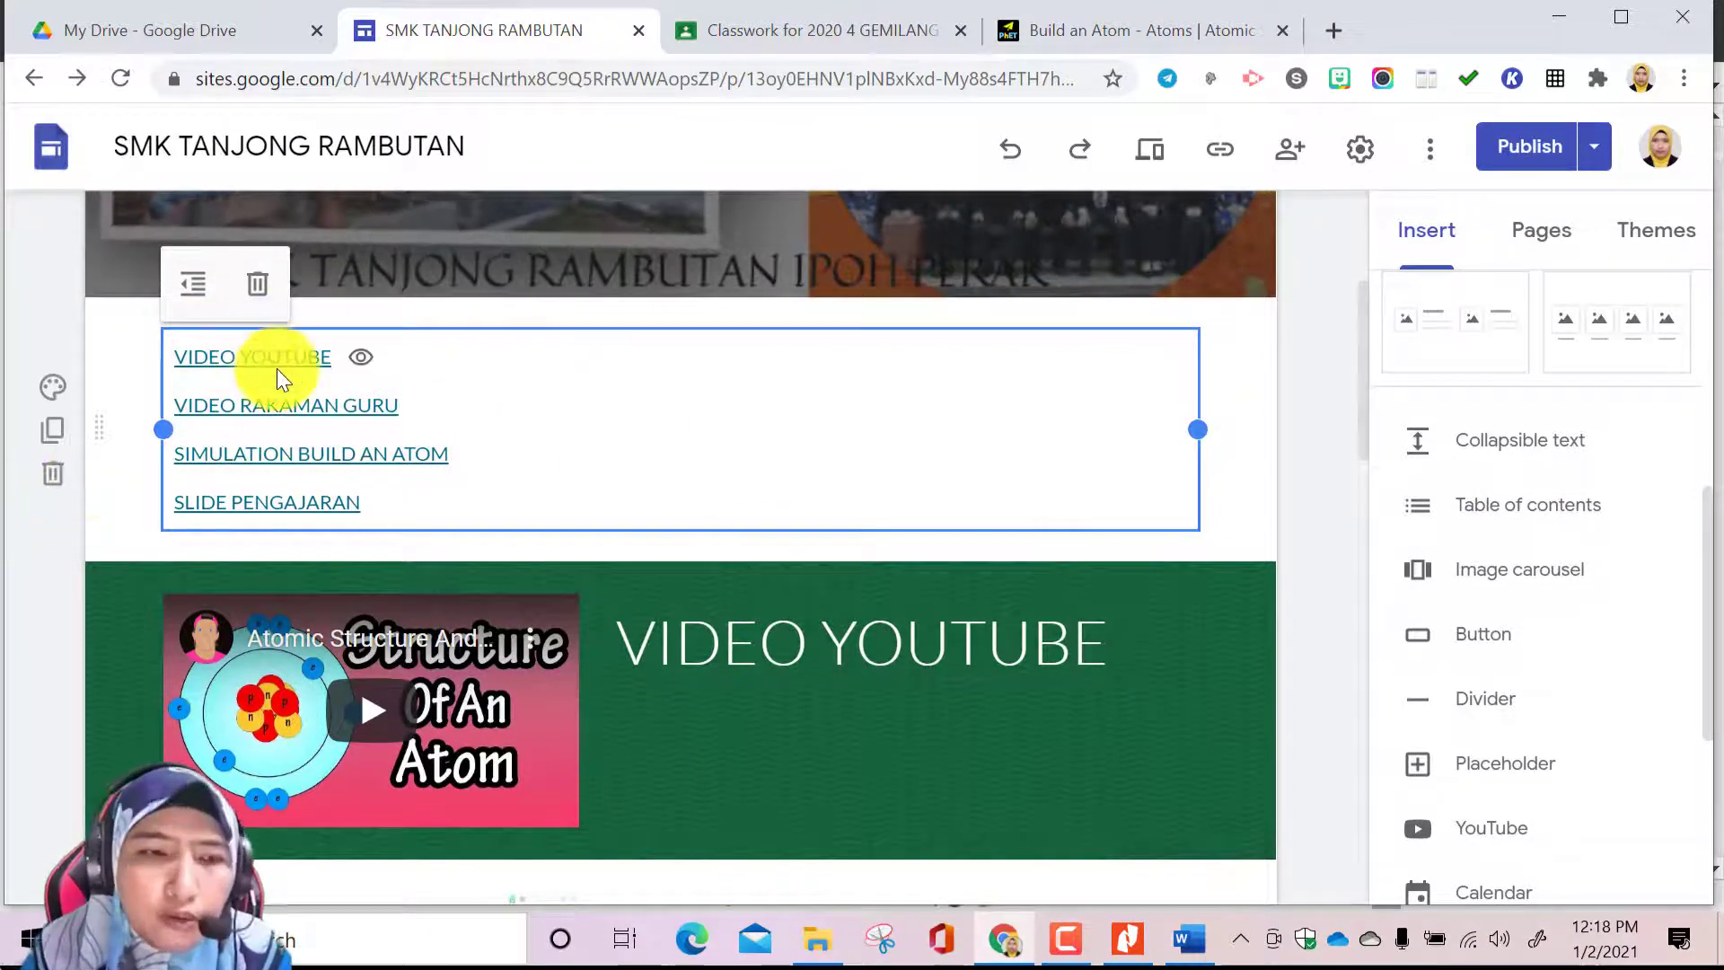
scroll(655, 659, down, 18)
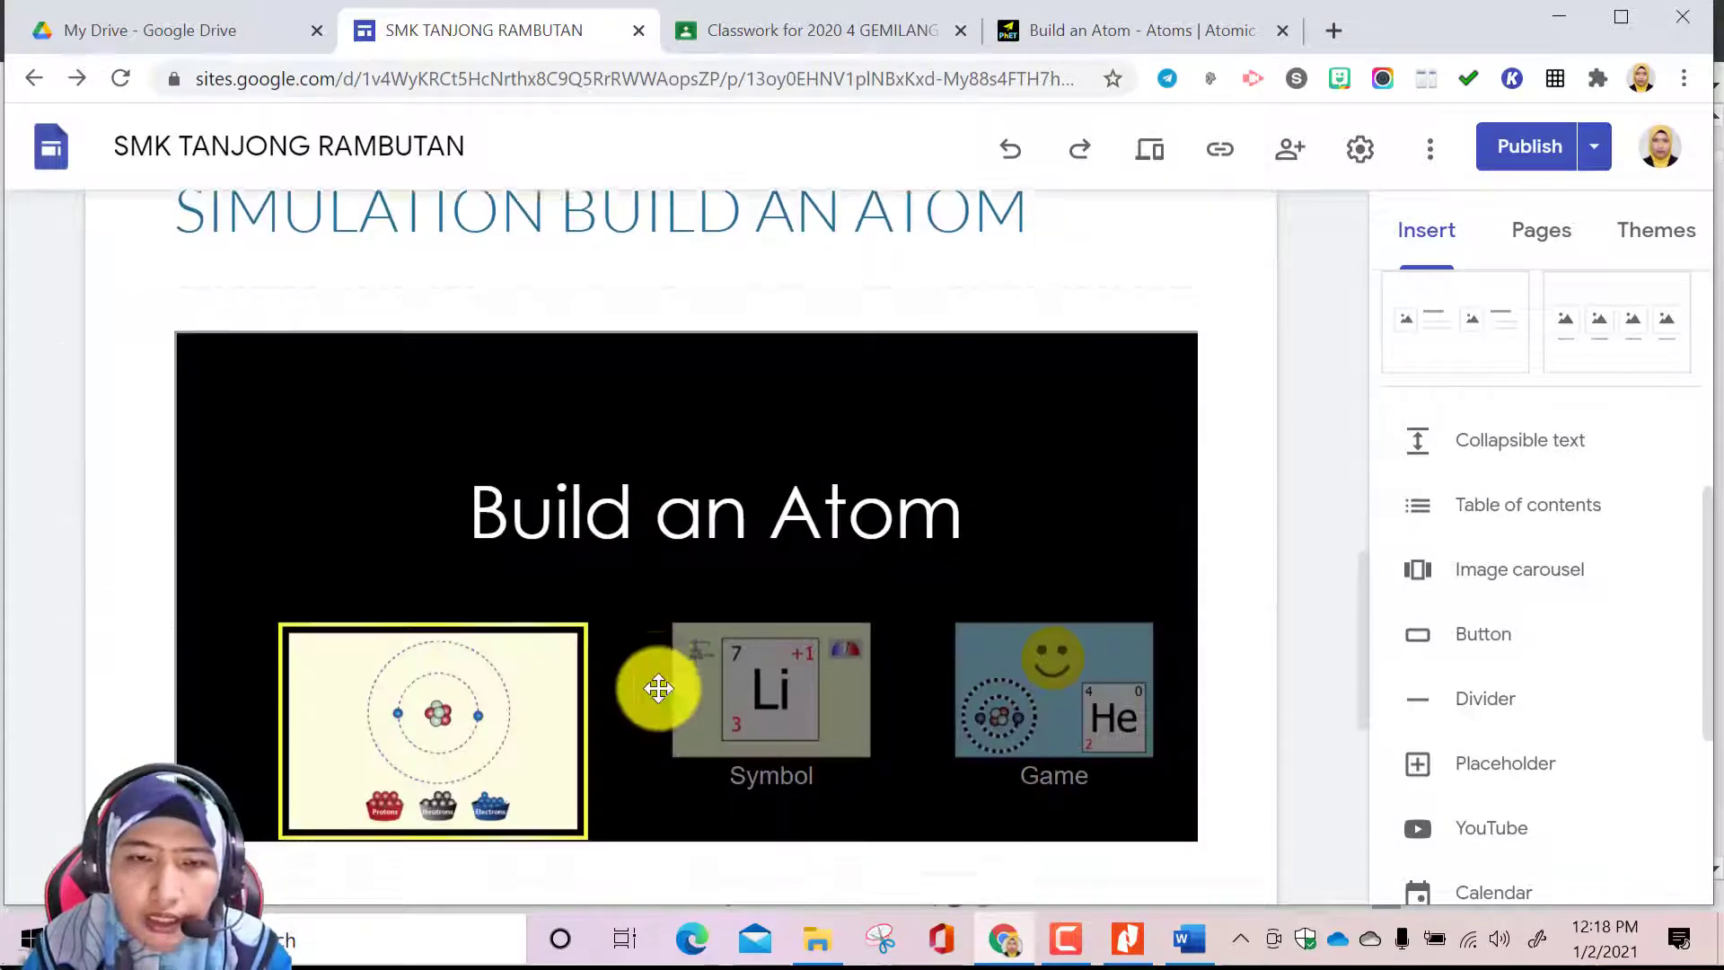
scroll(654, 685, down, 2)
scroll(875, 584, up, 10)
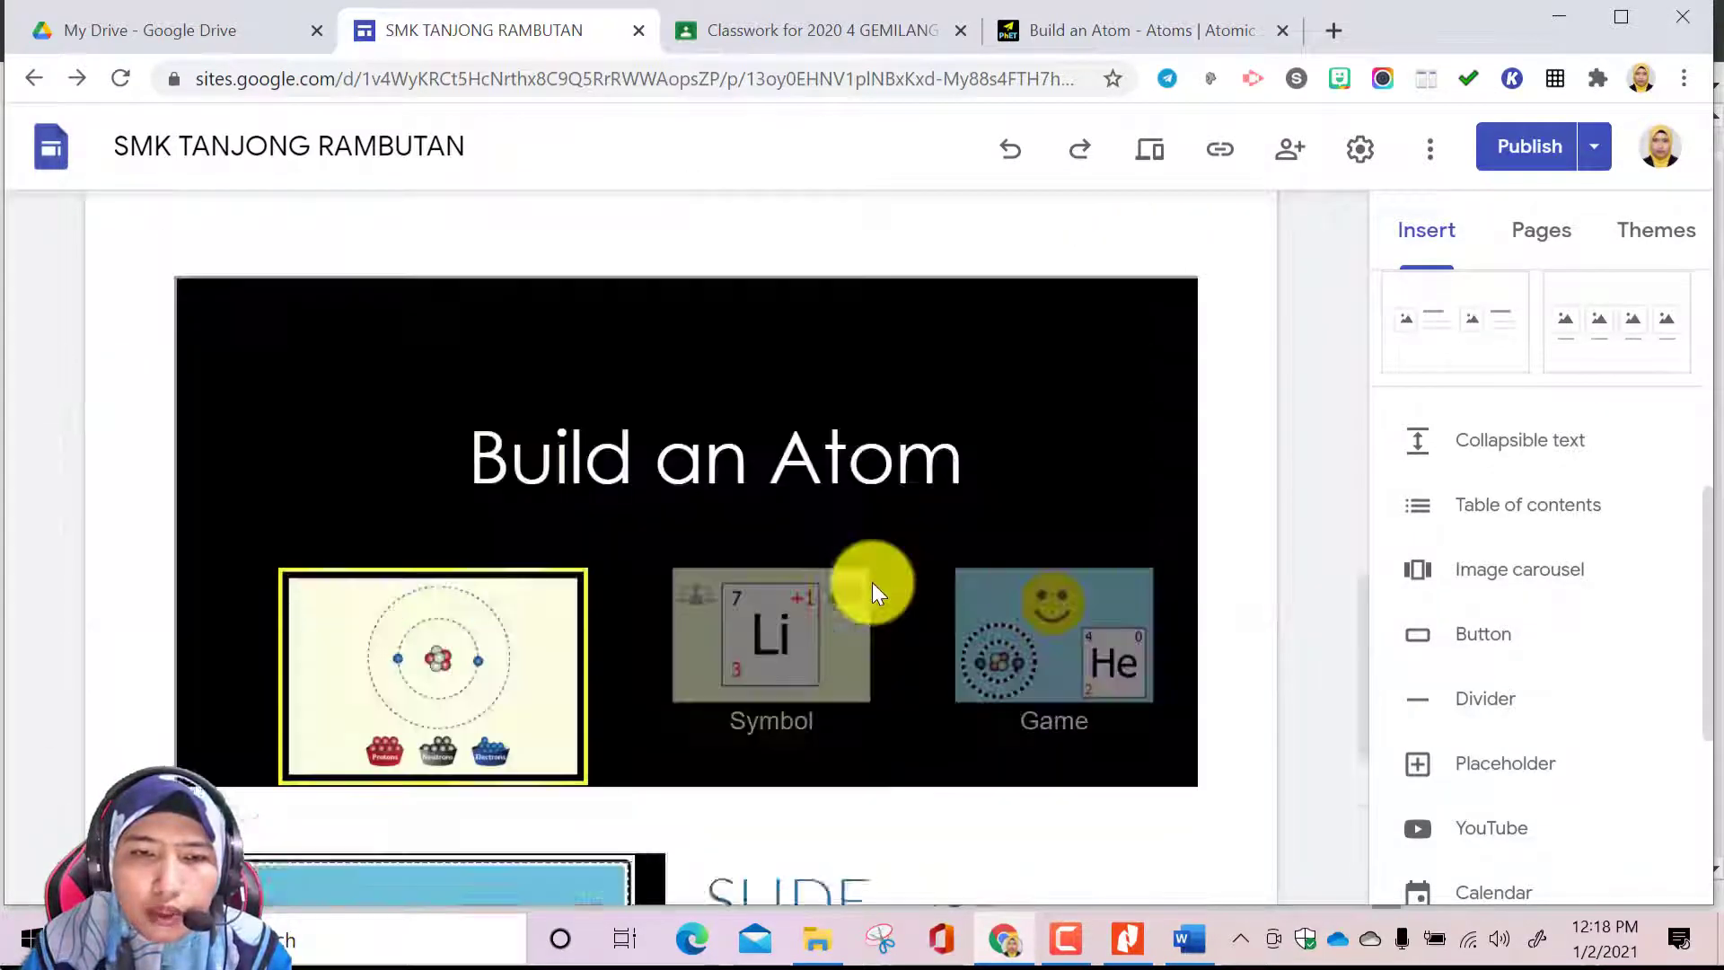
scroll(871, 582, up, 7)
scroll(792, 666, down, 7)
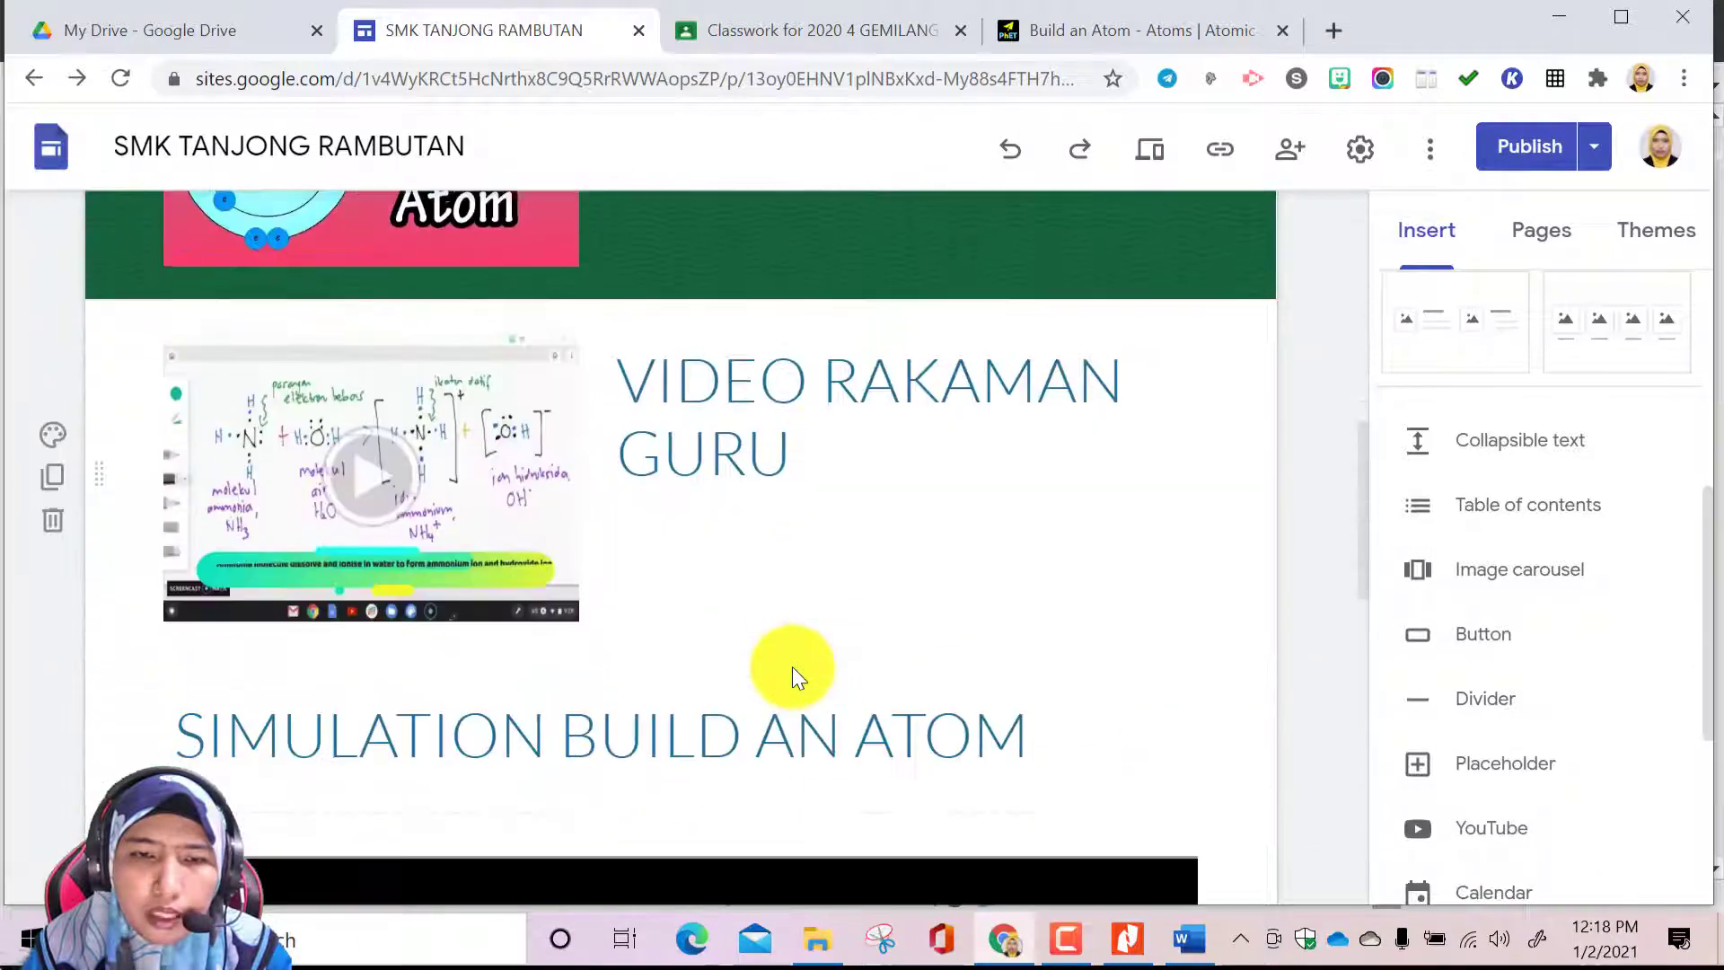
scroll(792, 666, down, 10)
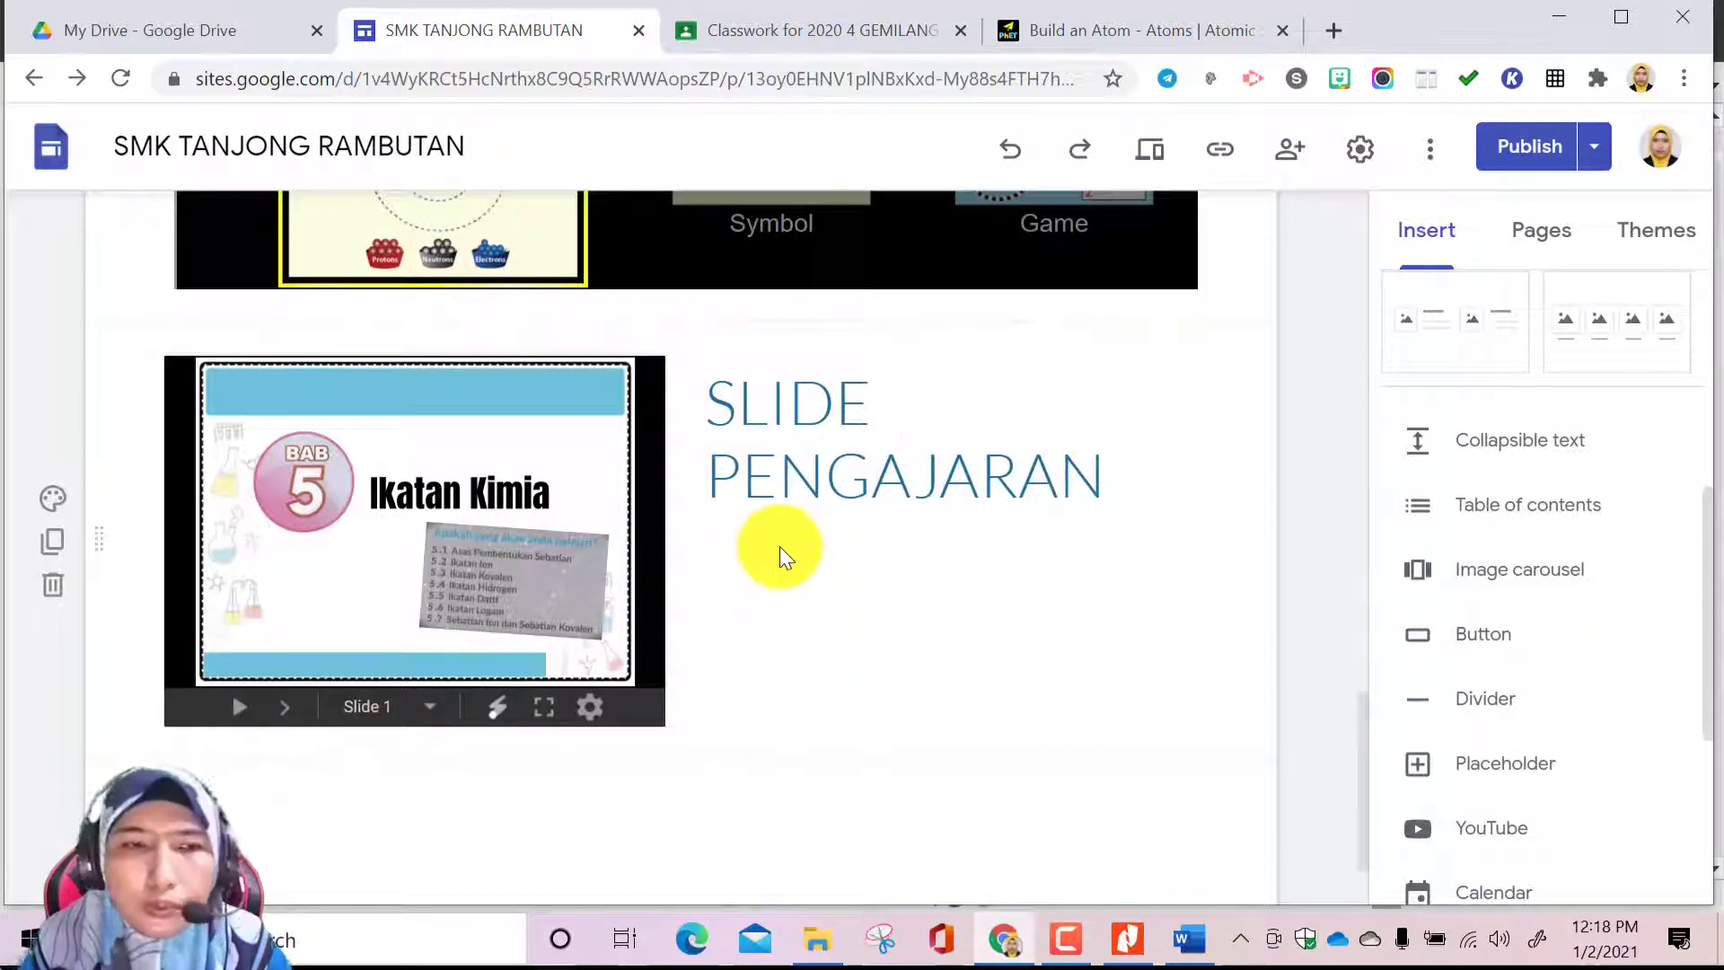
click(1437, 643)
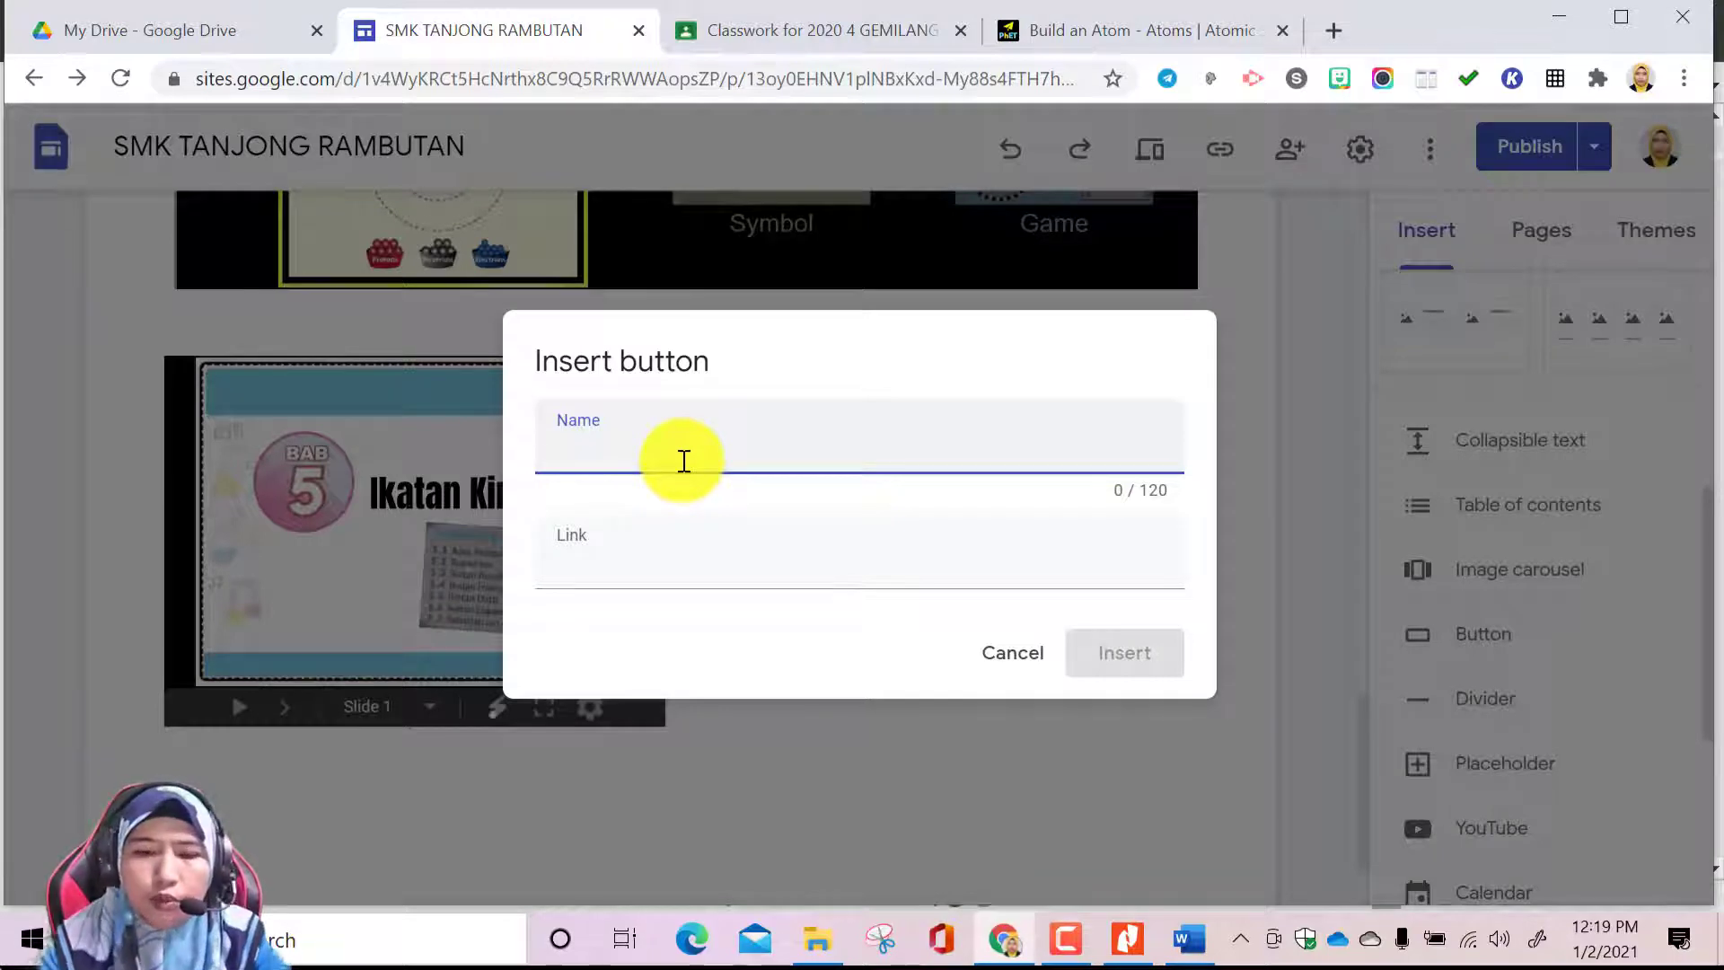
text(HOME)
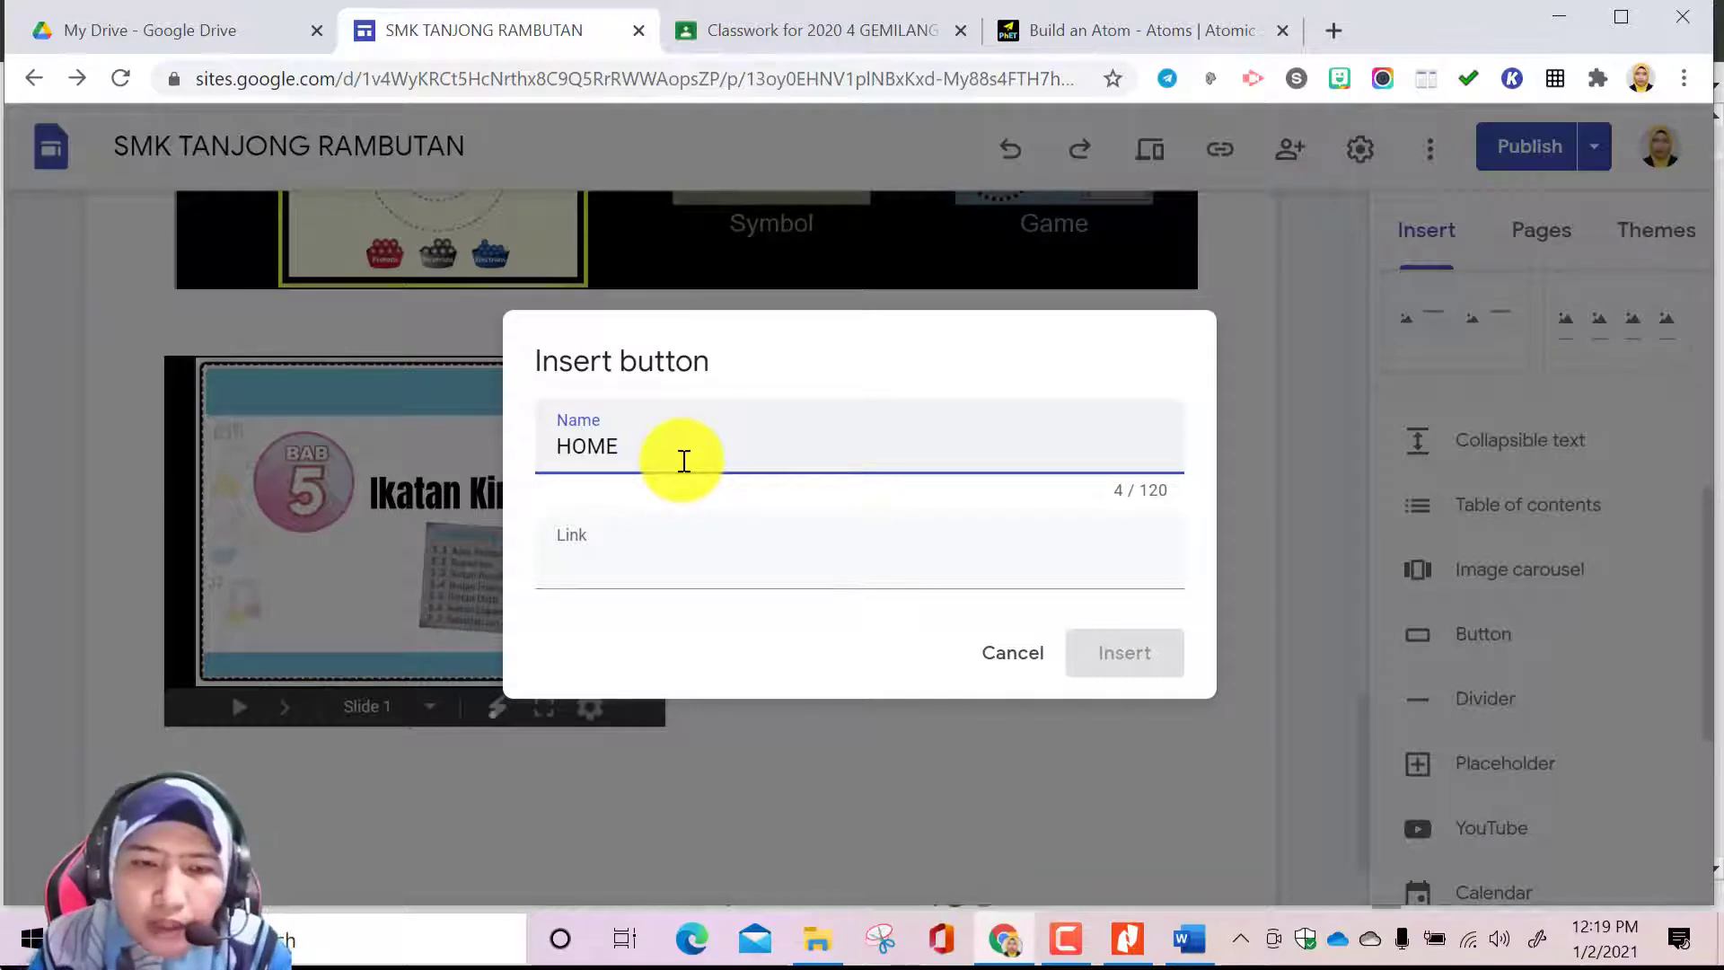
click(662, 558)
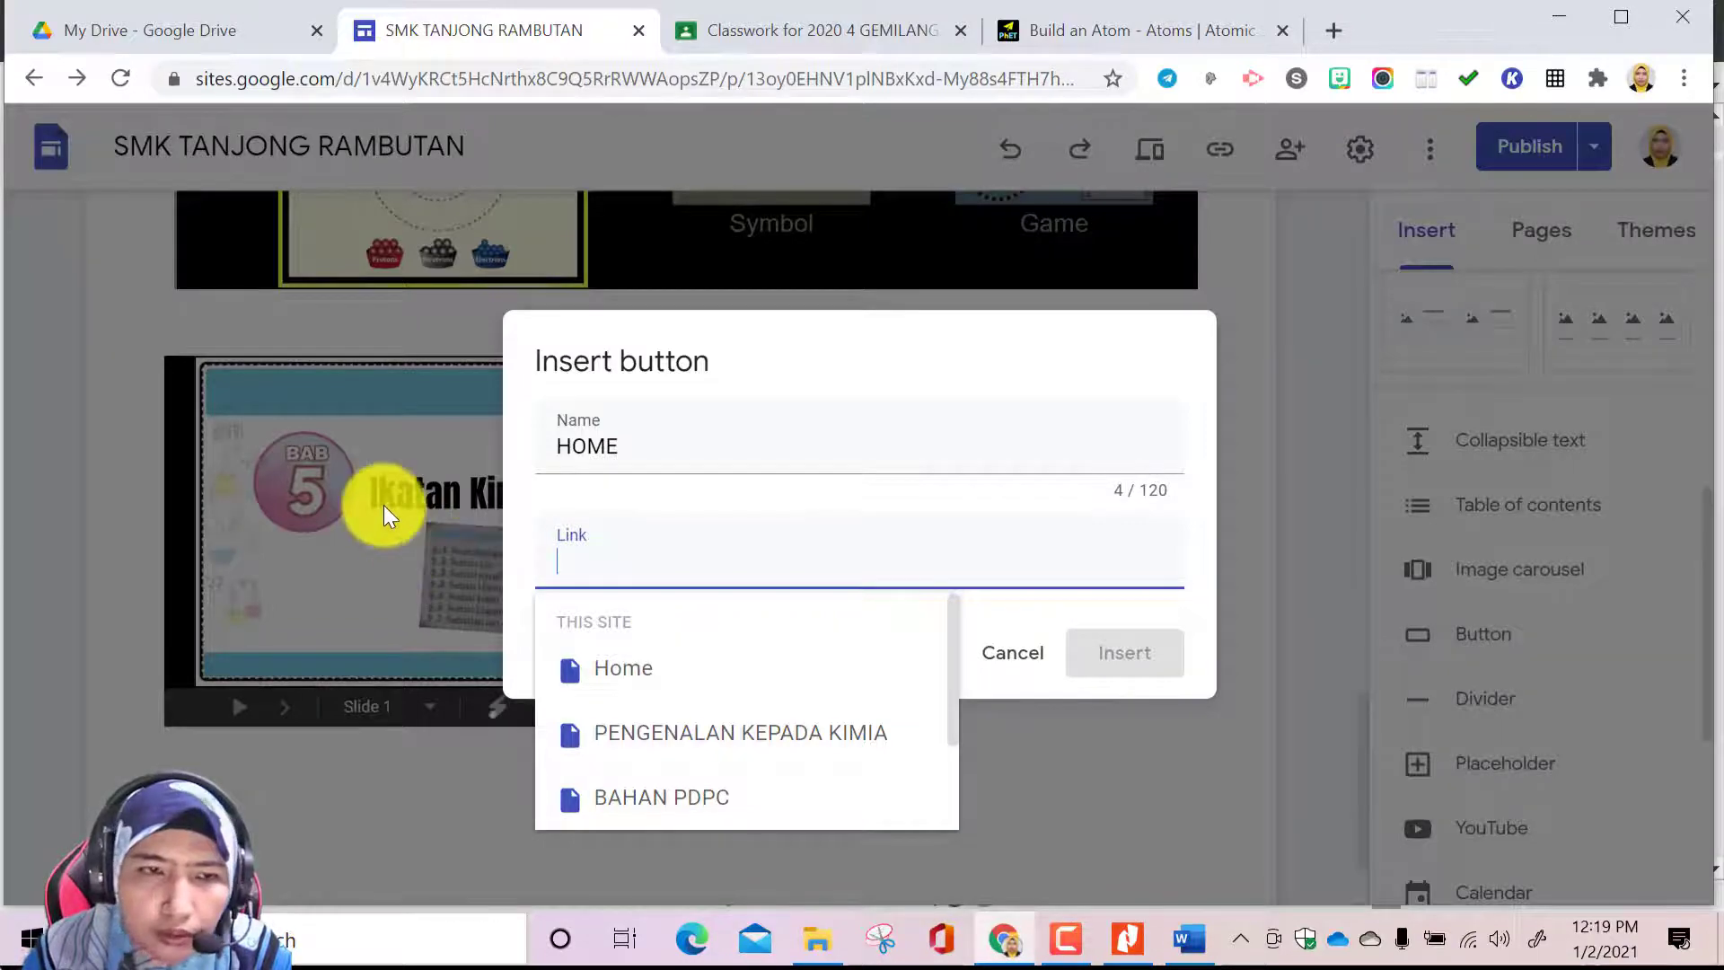
click(992, 653)
Look over the JISIM DAN STRUKTUR ATOM topic page and return to its BAHAN PDPC subpage
scroll(982, 595, up, 10)
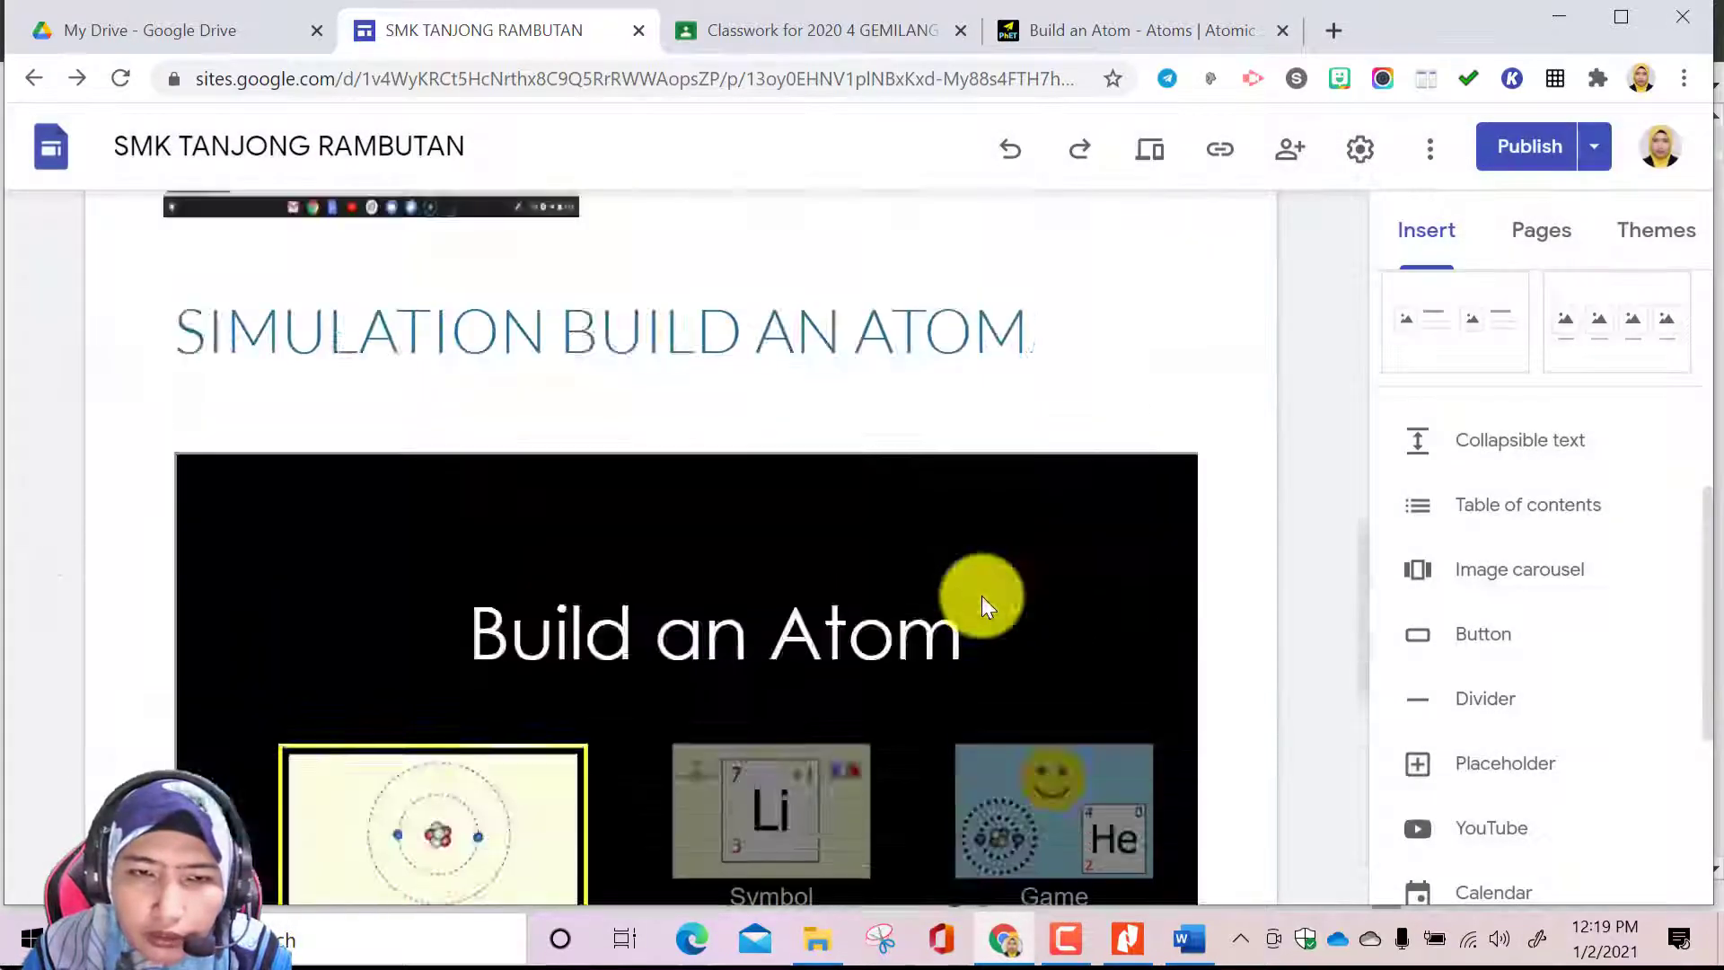
scroll(982, 595, up, 7)
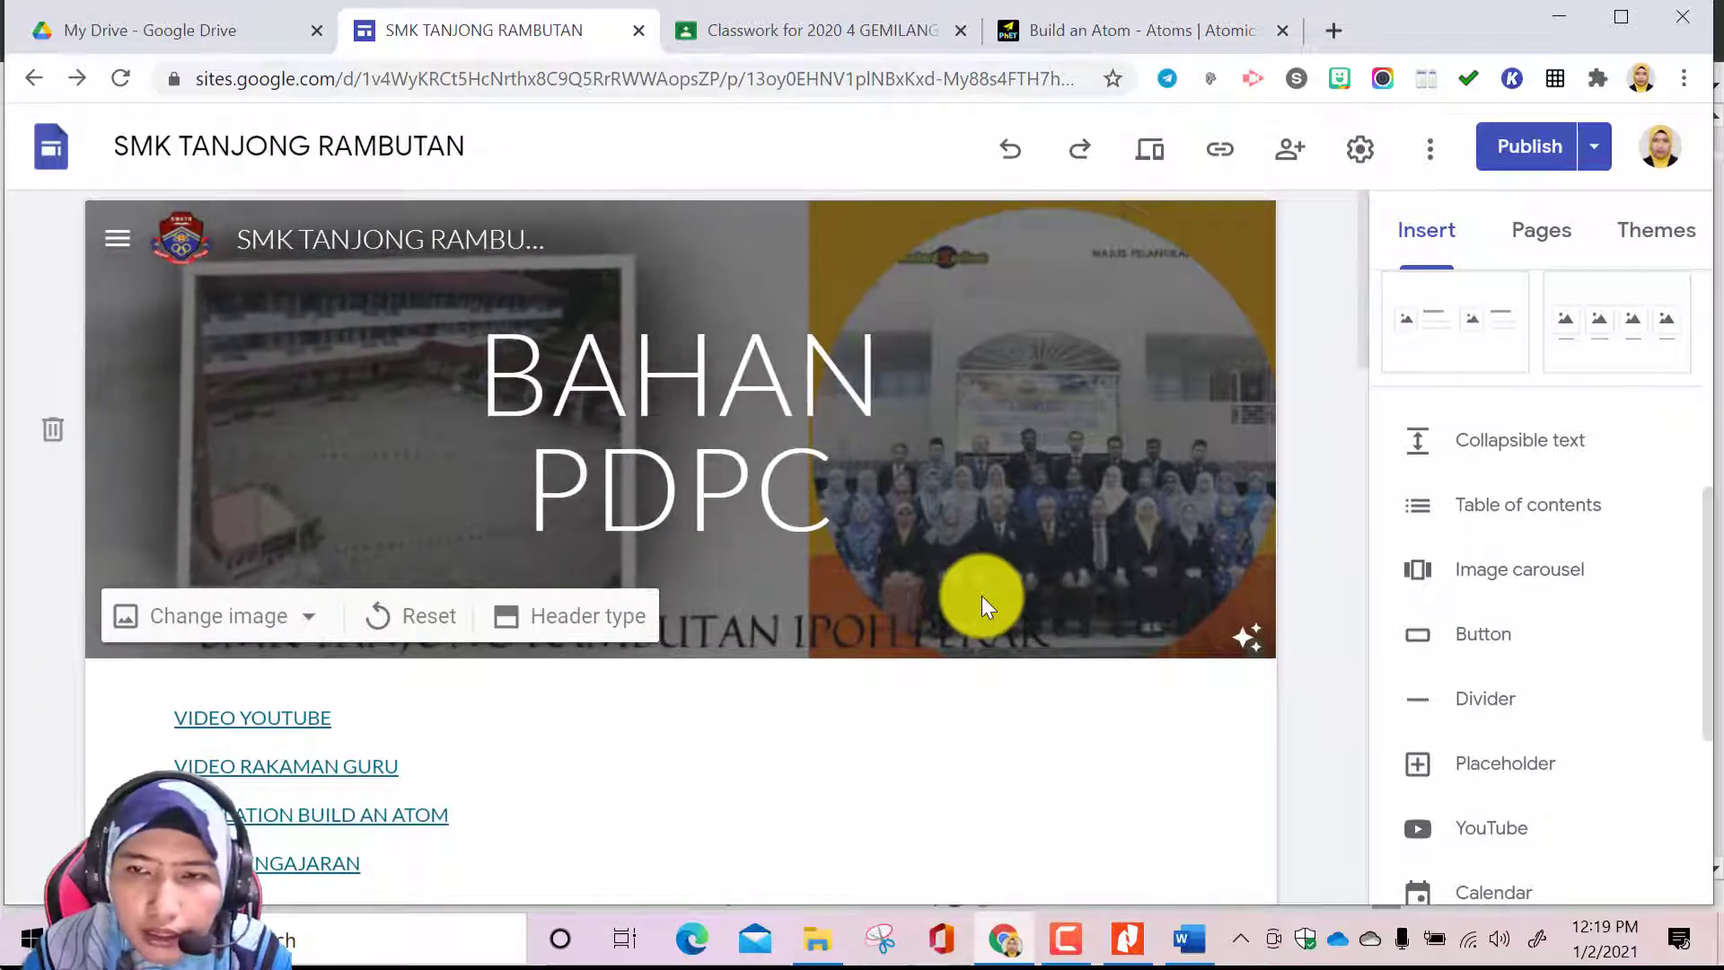
click(1531, 231)
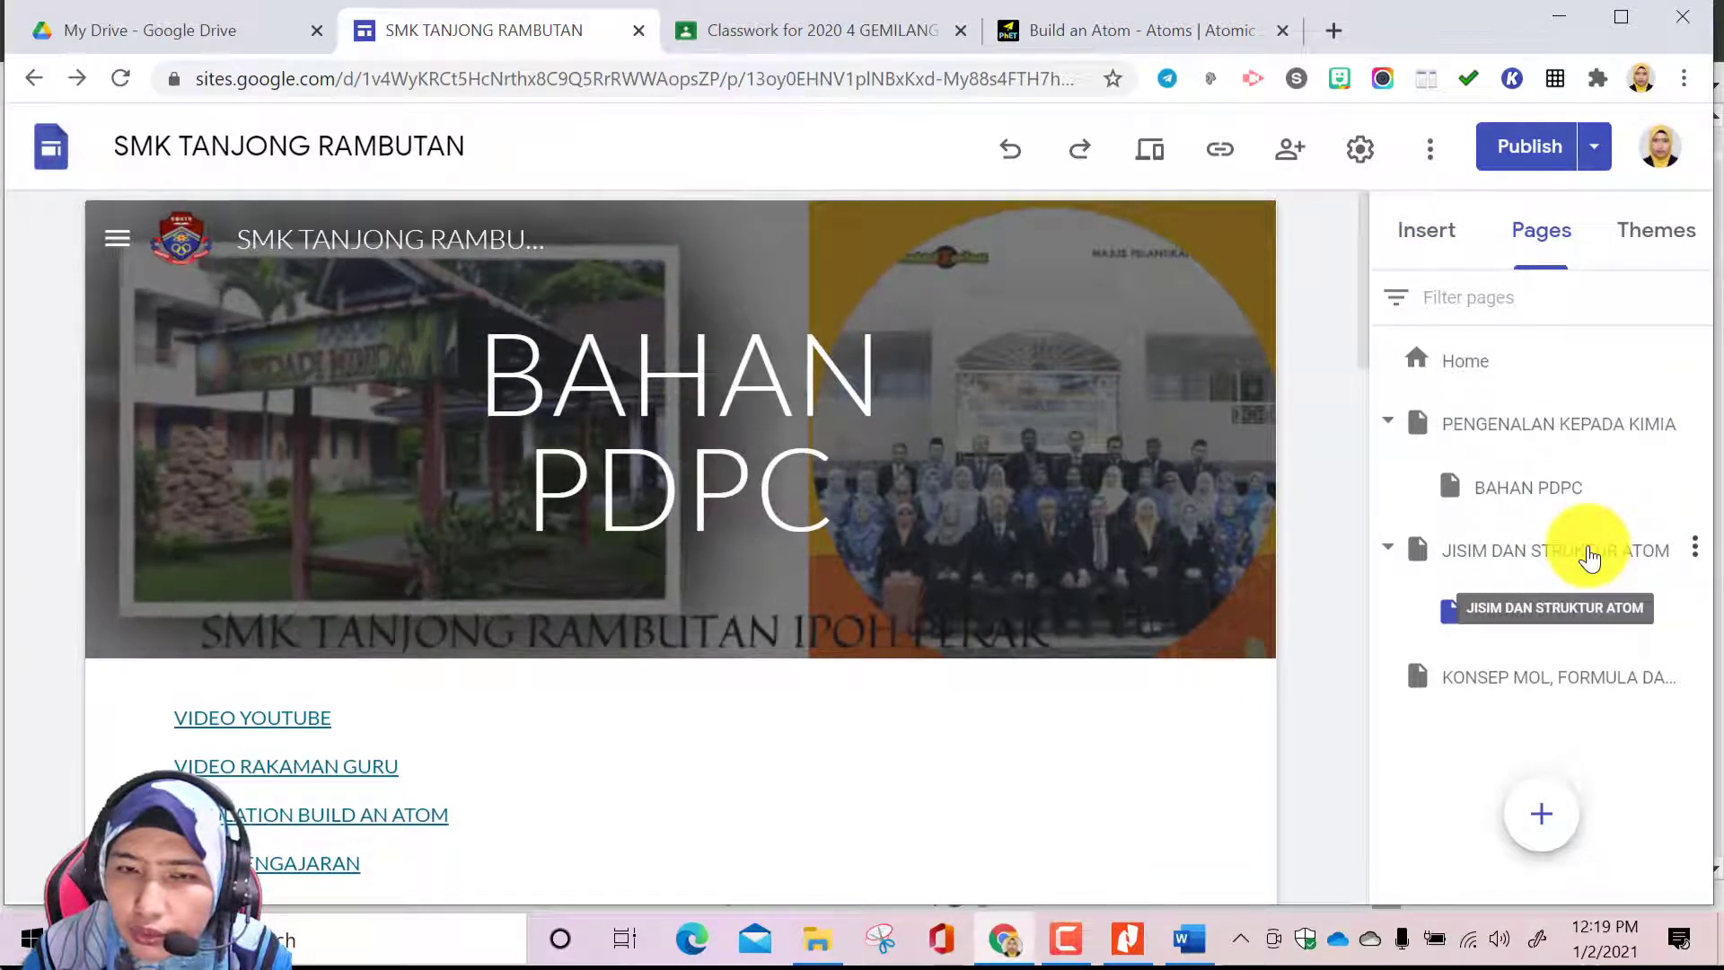
click(1587, 555)
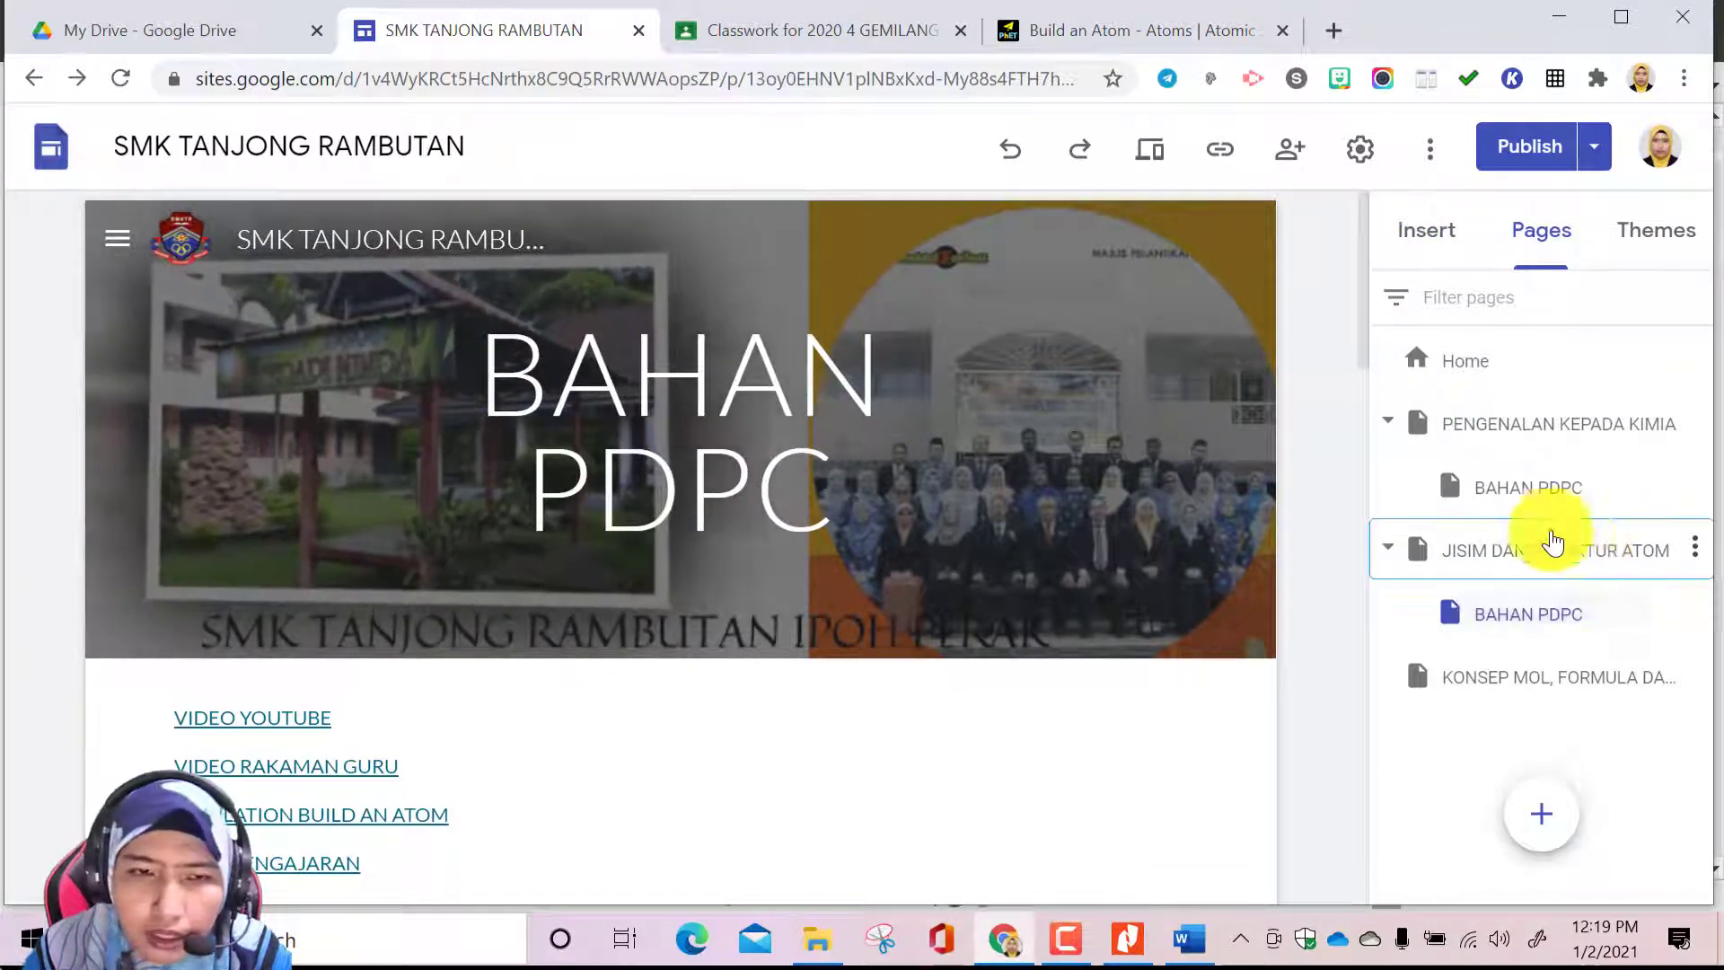
scroll(833, 660, down, 5)
scroll(833, 660, up, 2)
scroll(833, 660, up, 5)
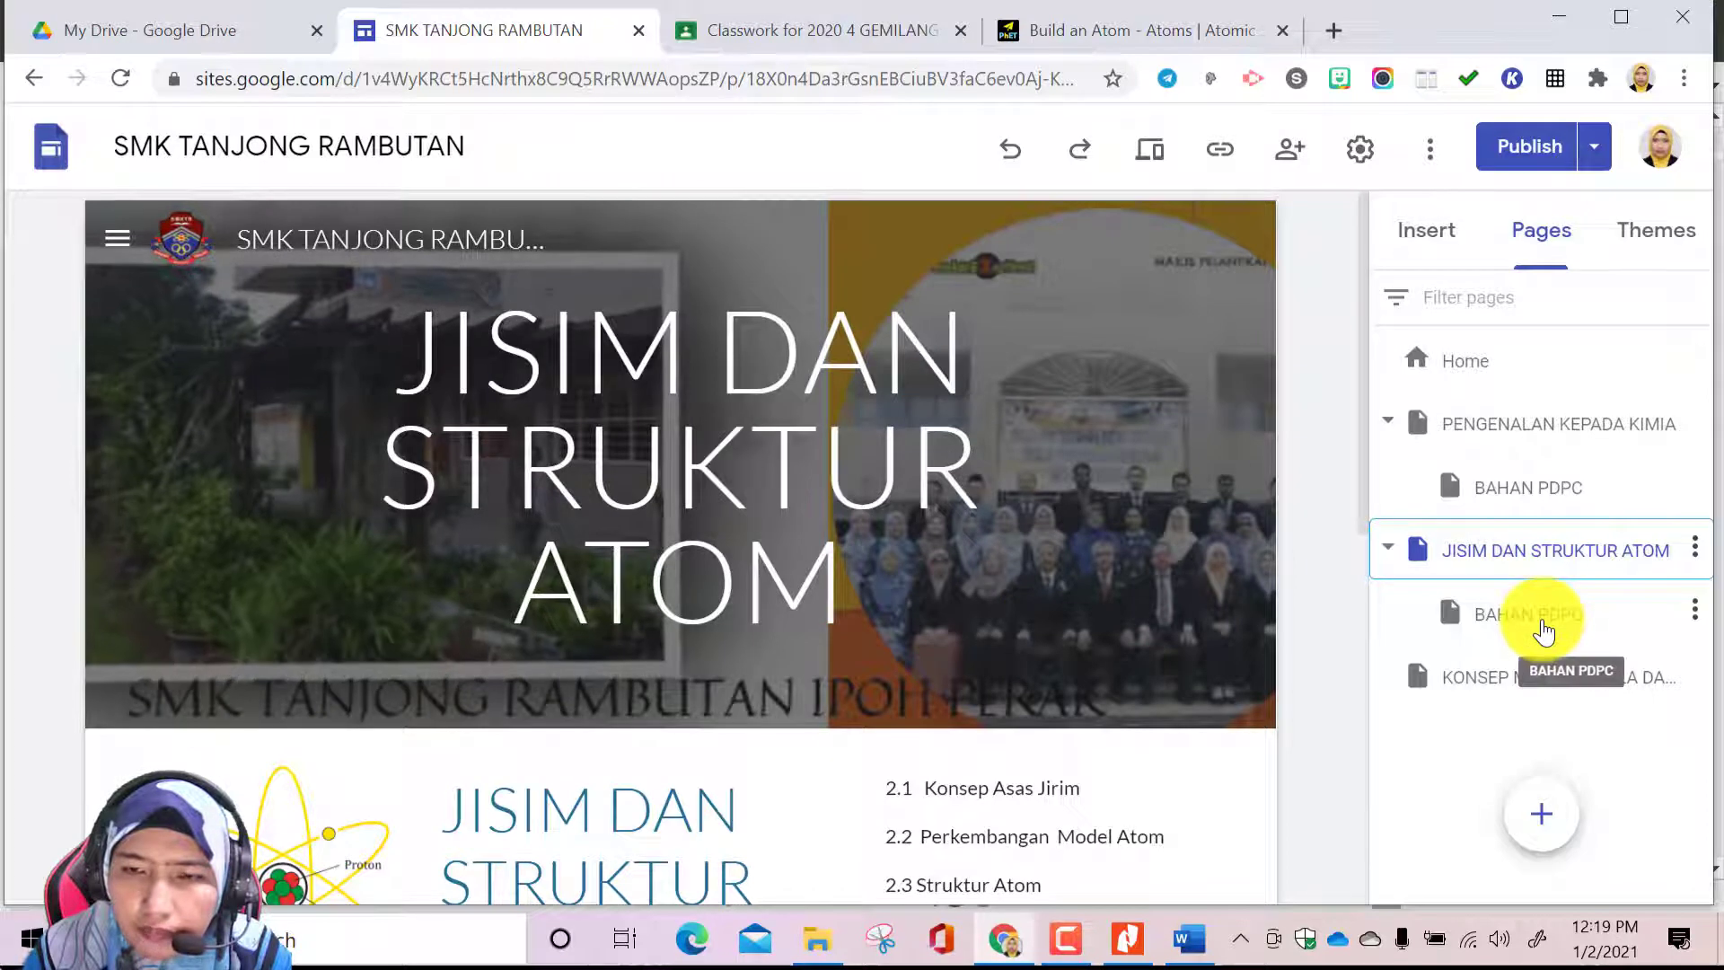
click(1543, 629)
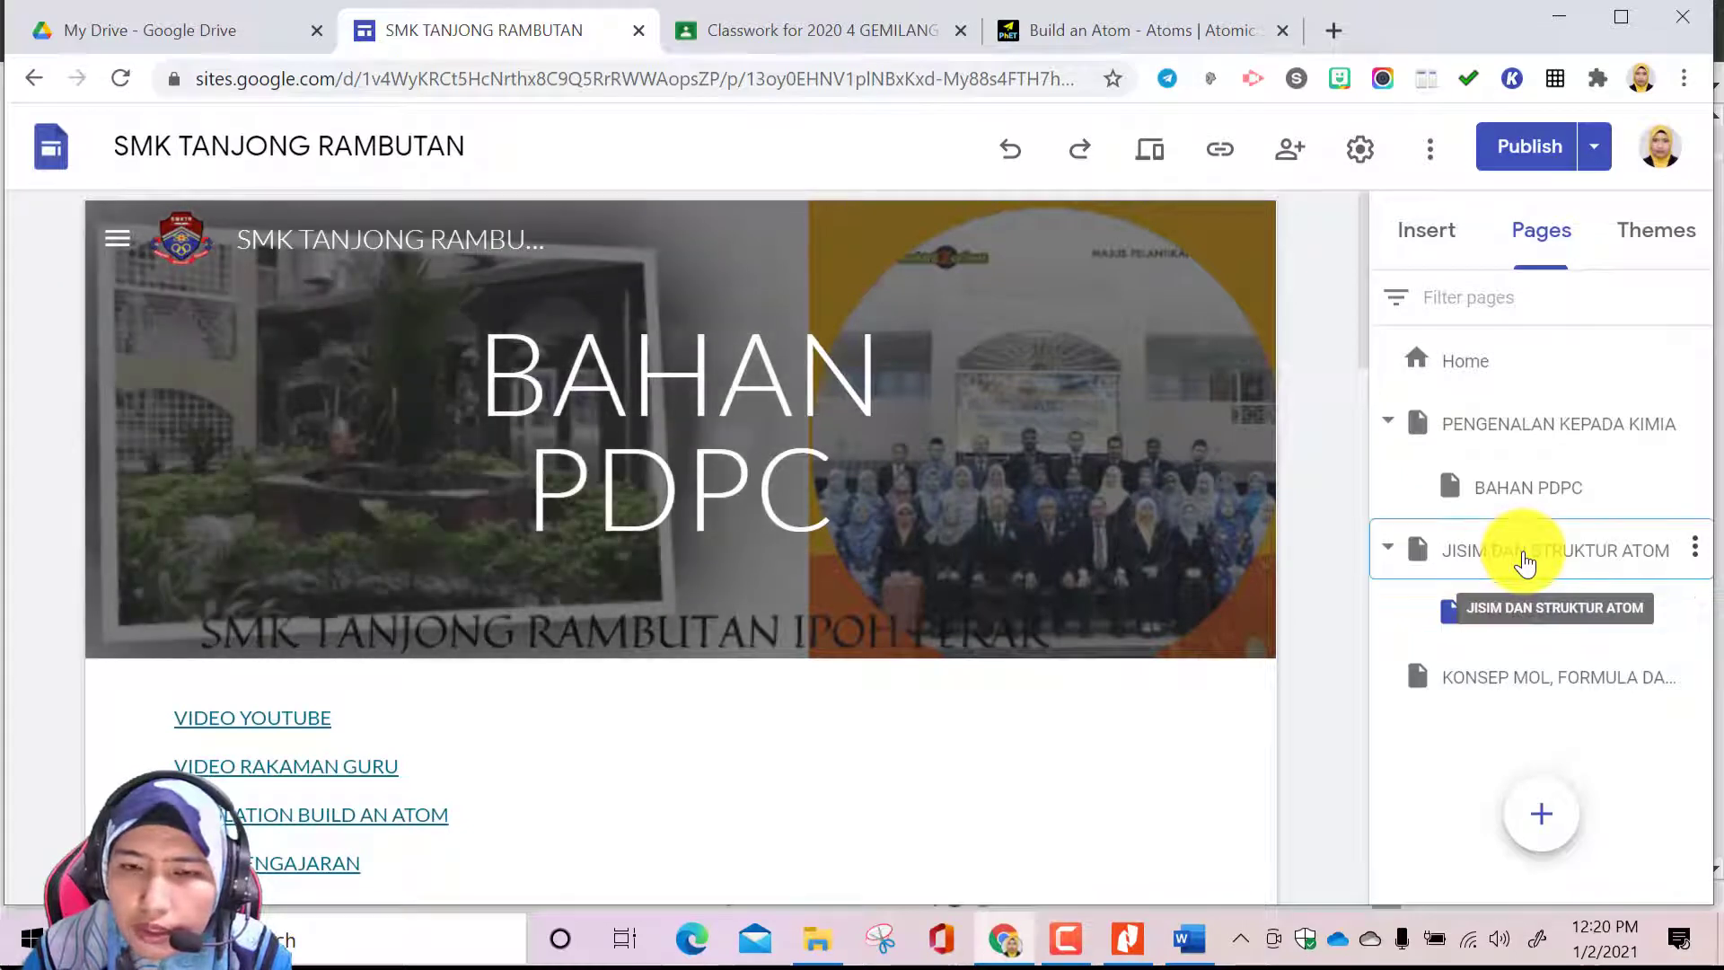
On the JISIM DAN STRUKTUR ATOM page, insert a button named HOME linked to the Home page below the MUAT TURUN TOPIK 2 section
click(1524, 561)
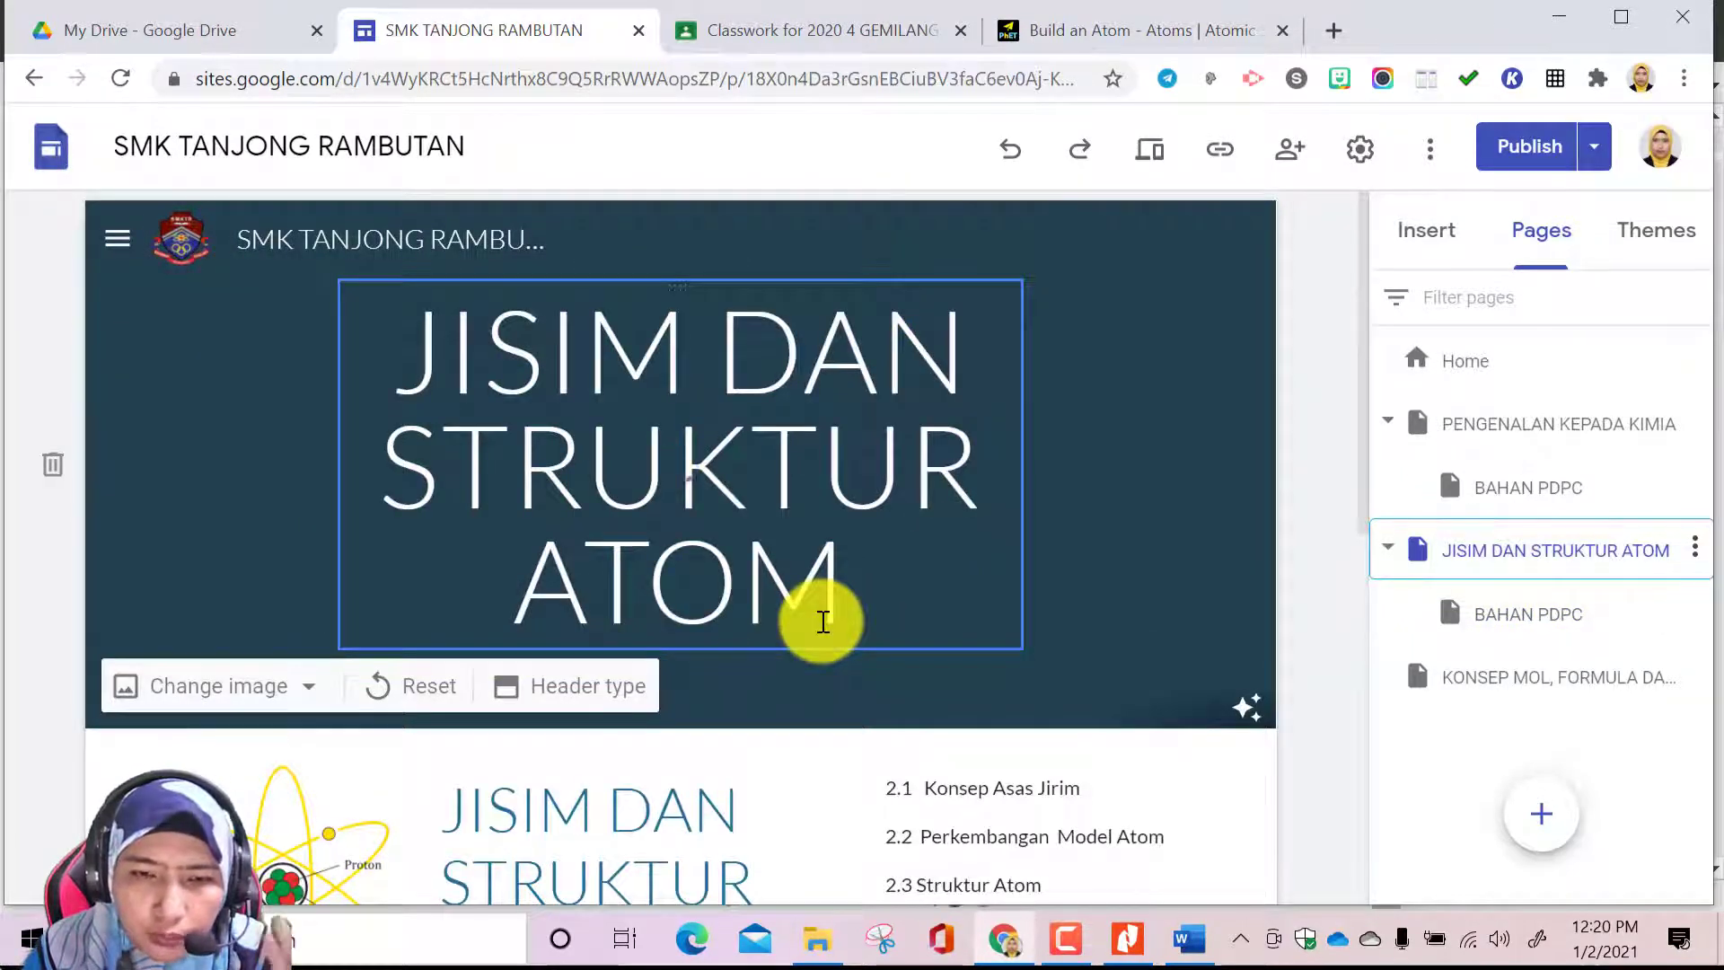
scroll(820, 618, down, 7)
scroll(828, 542, down, 1)
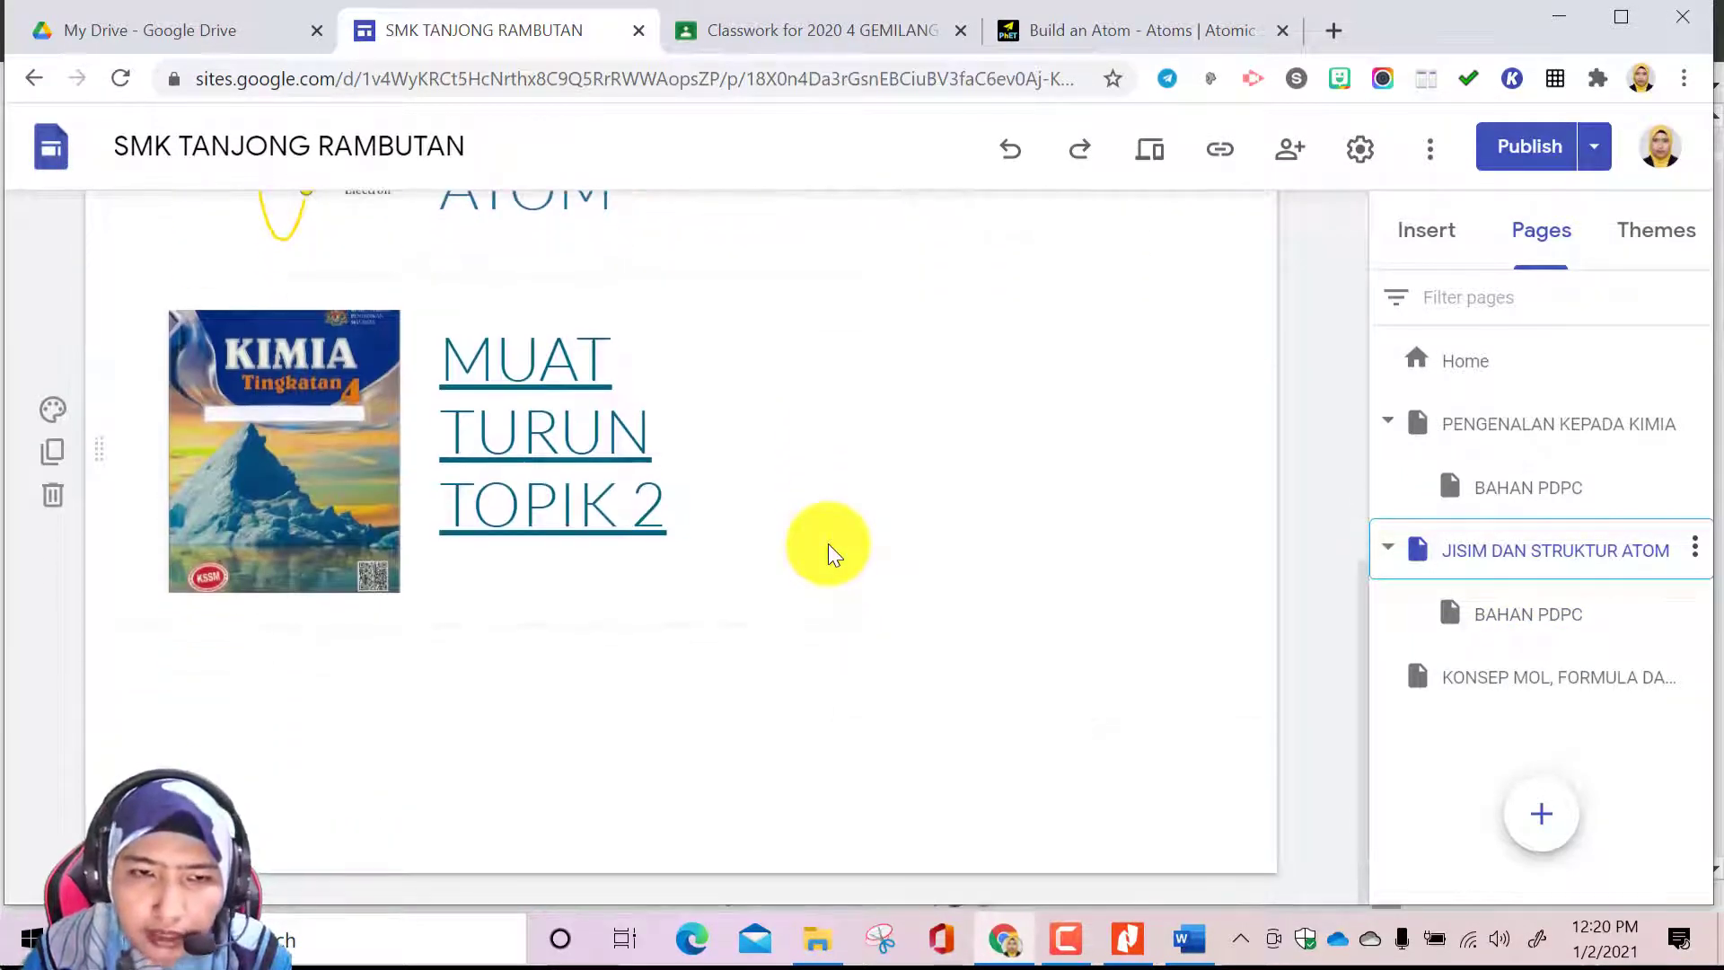
click(1461, 235)
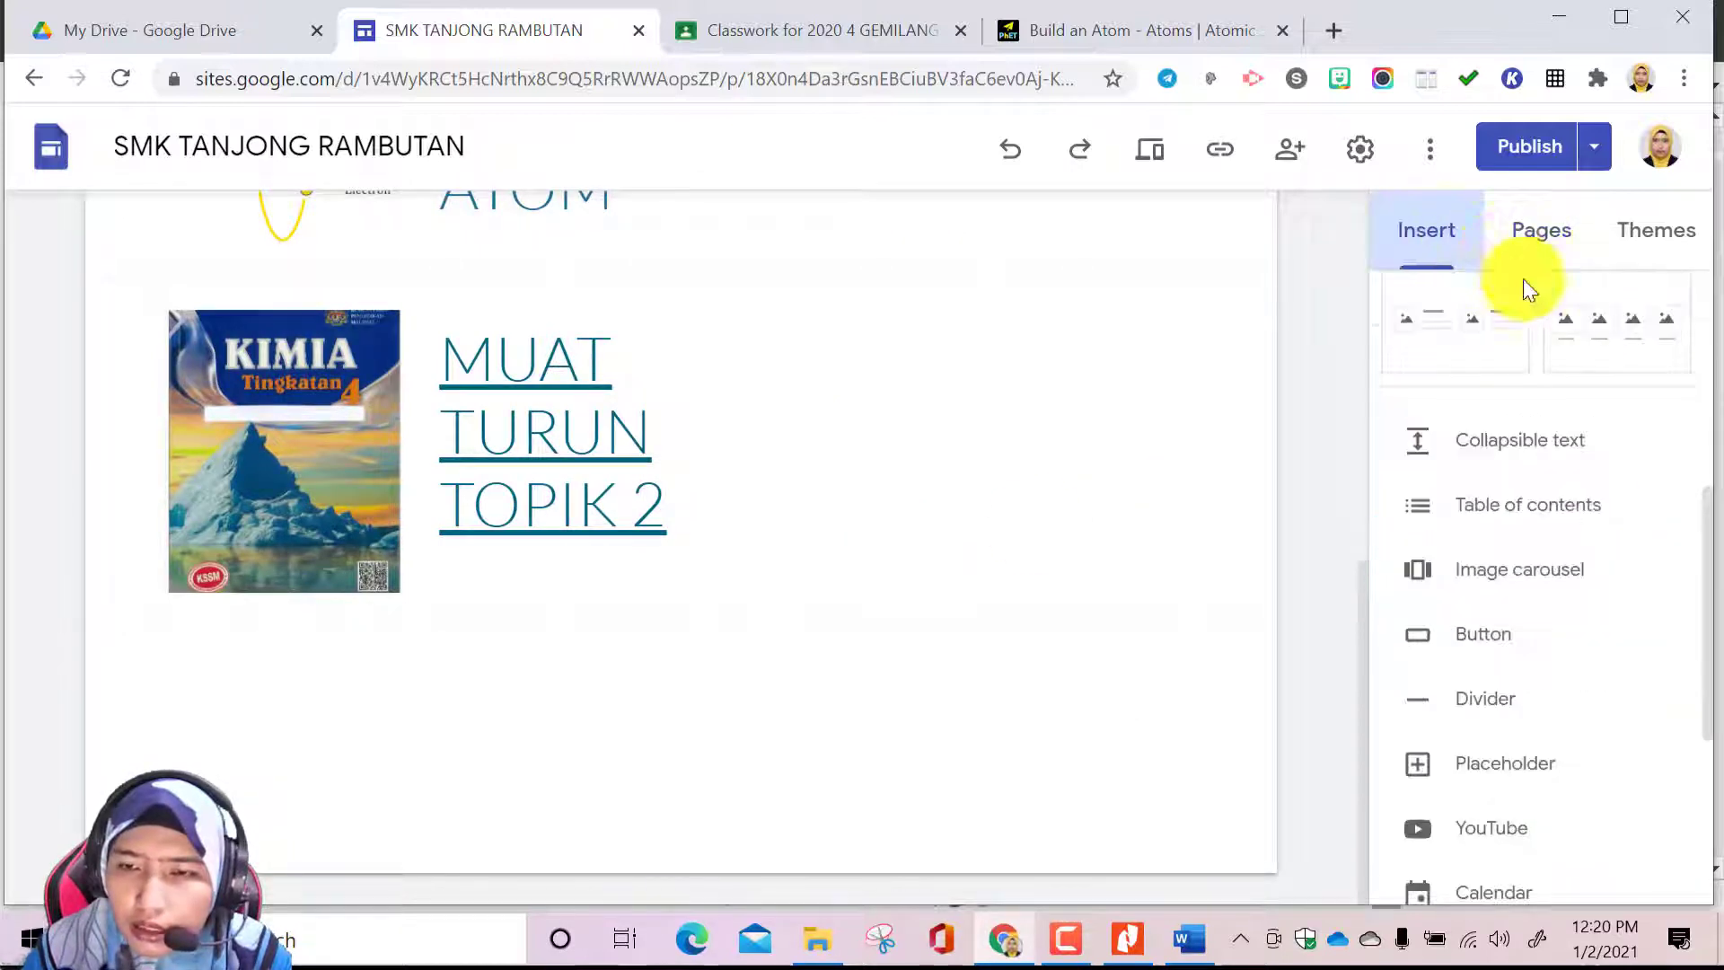
click(1509, 646)
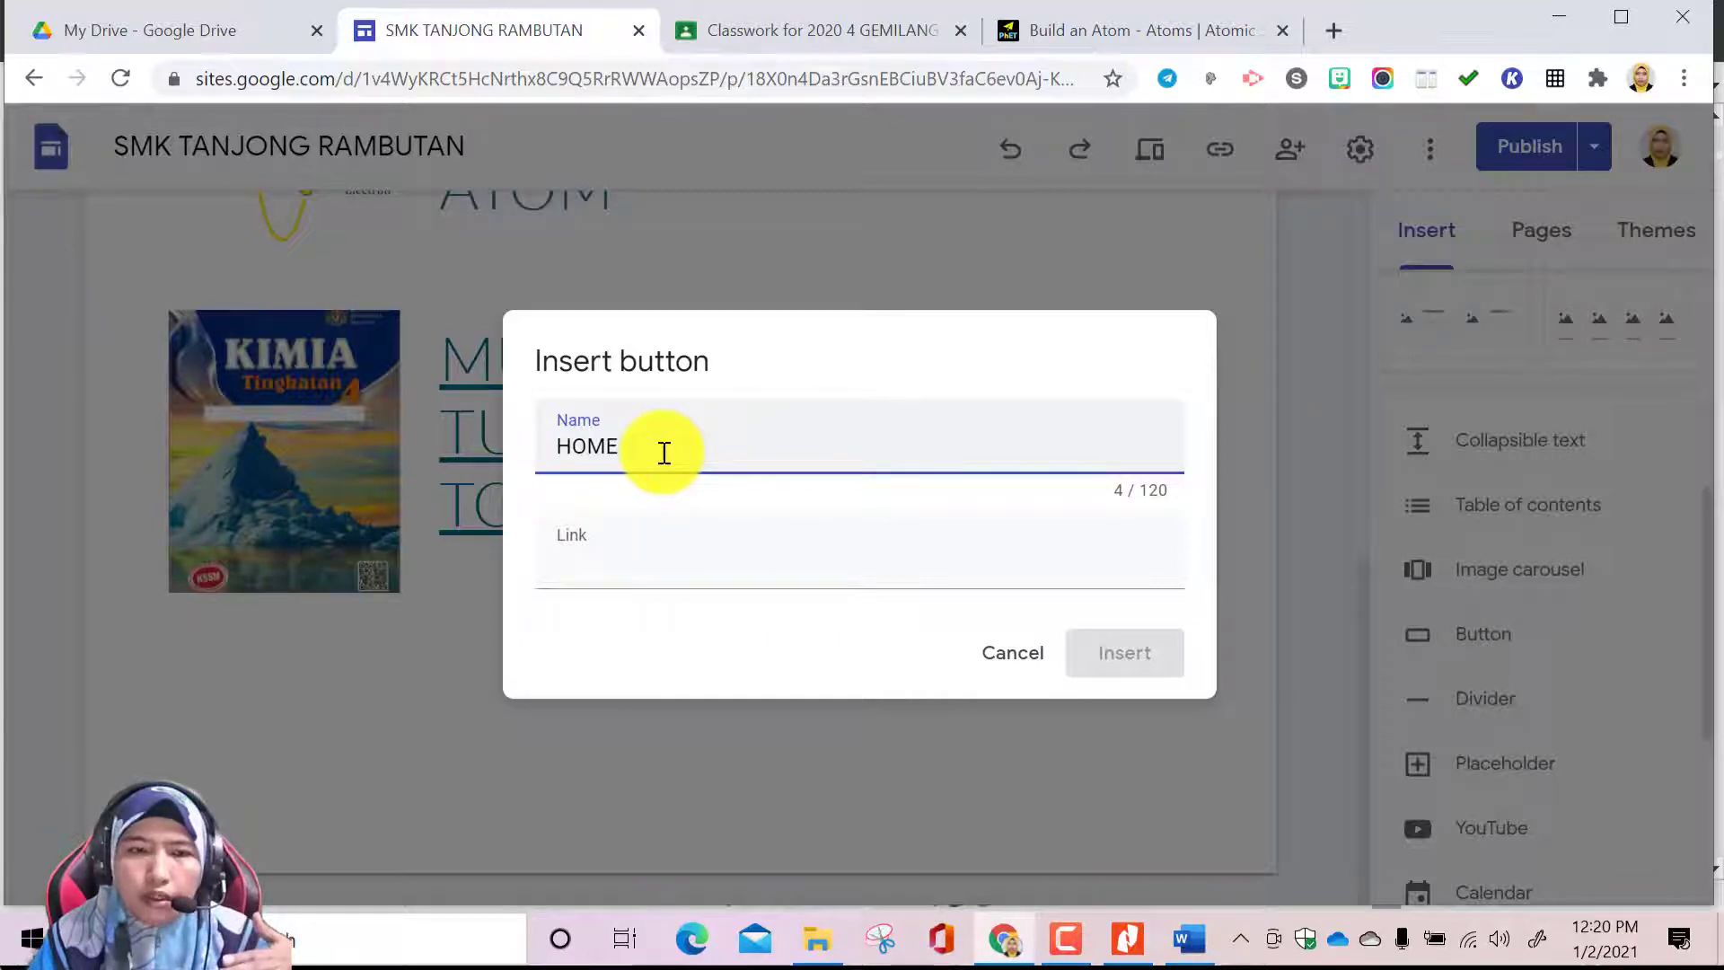
click(621, 563)
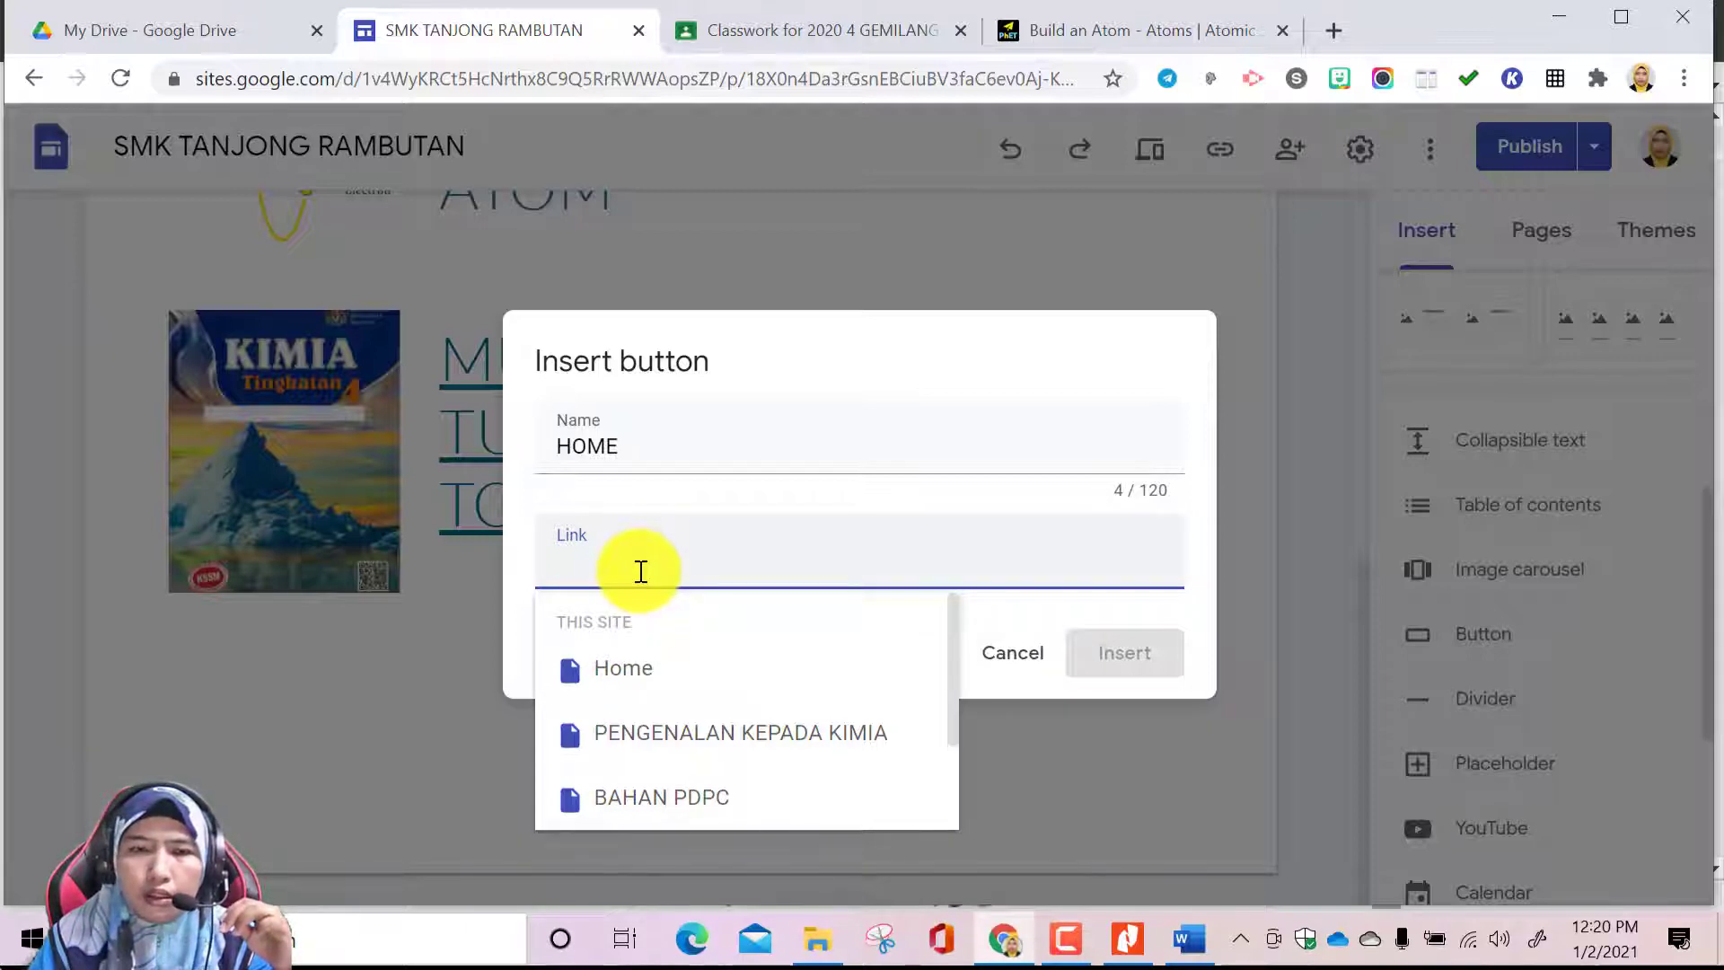
click(646, 673)
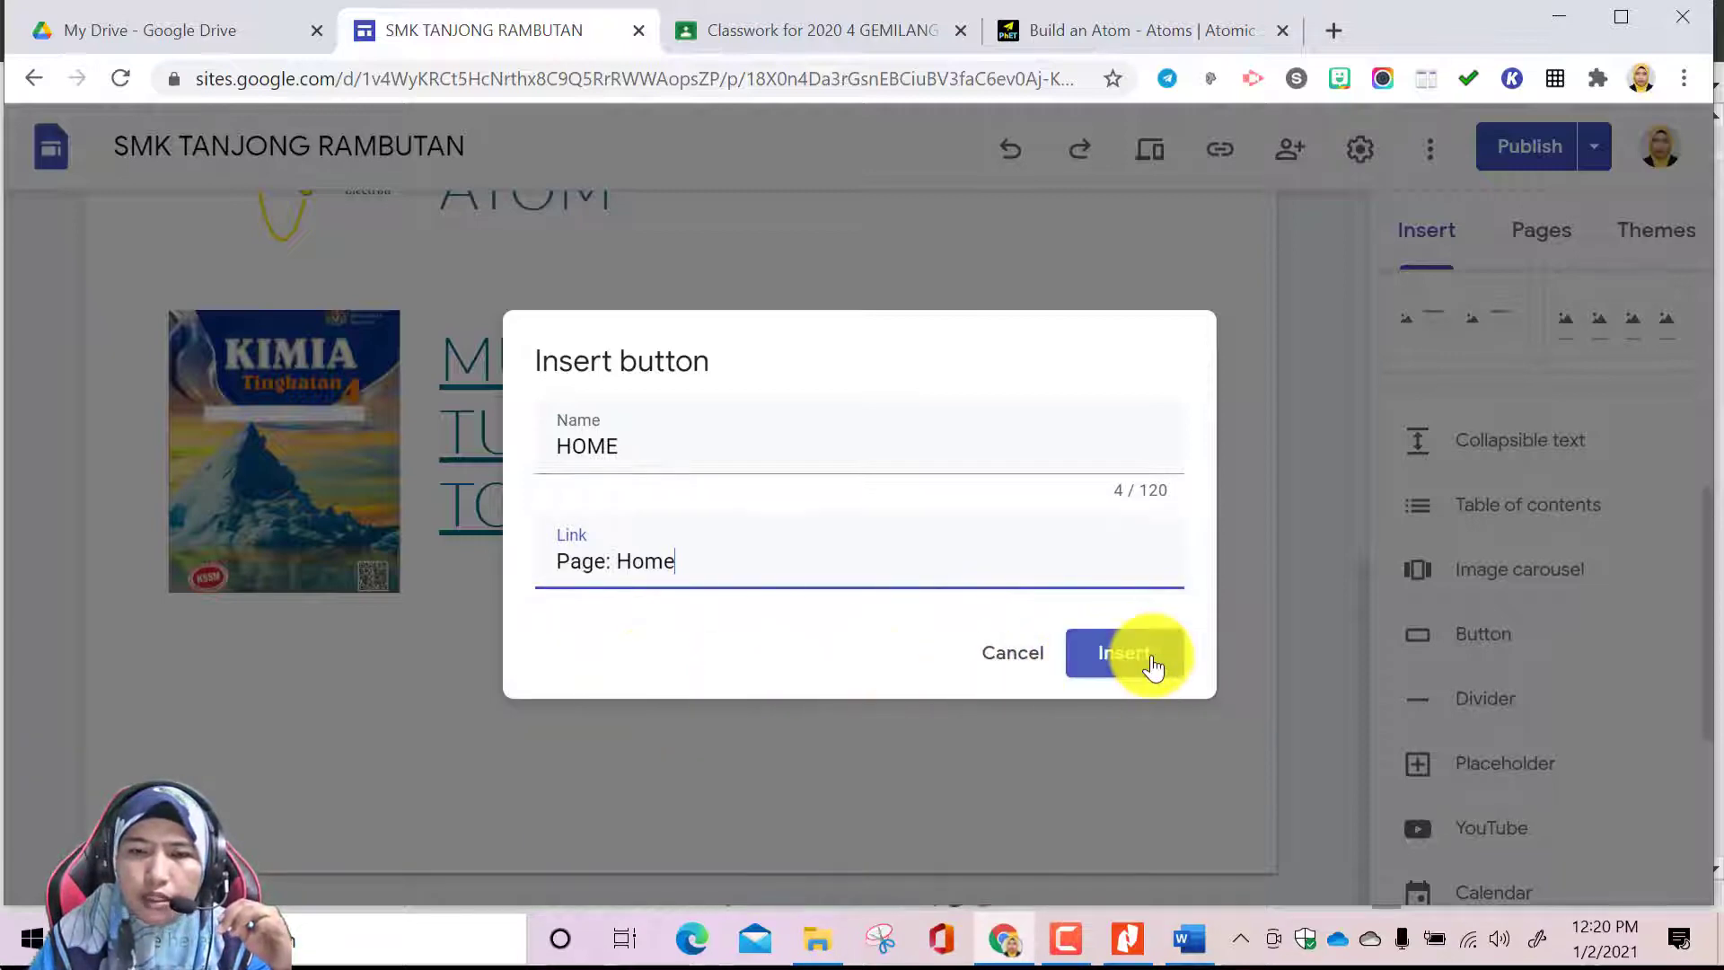
click(1149, 665)
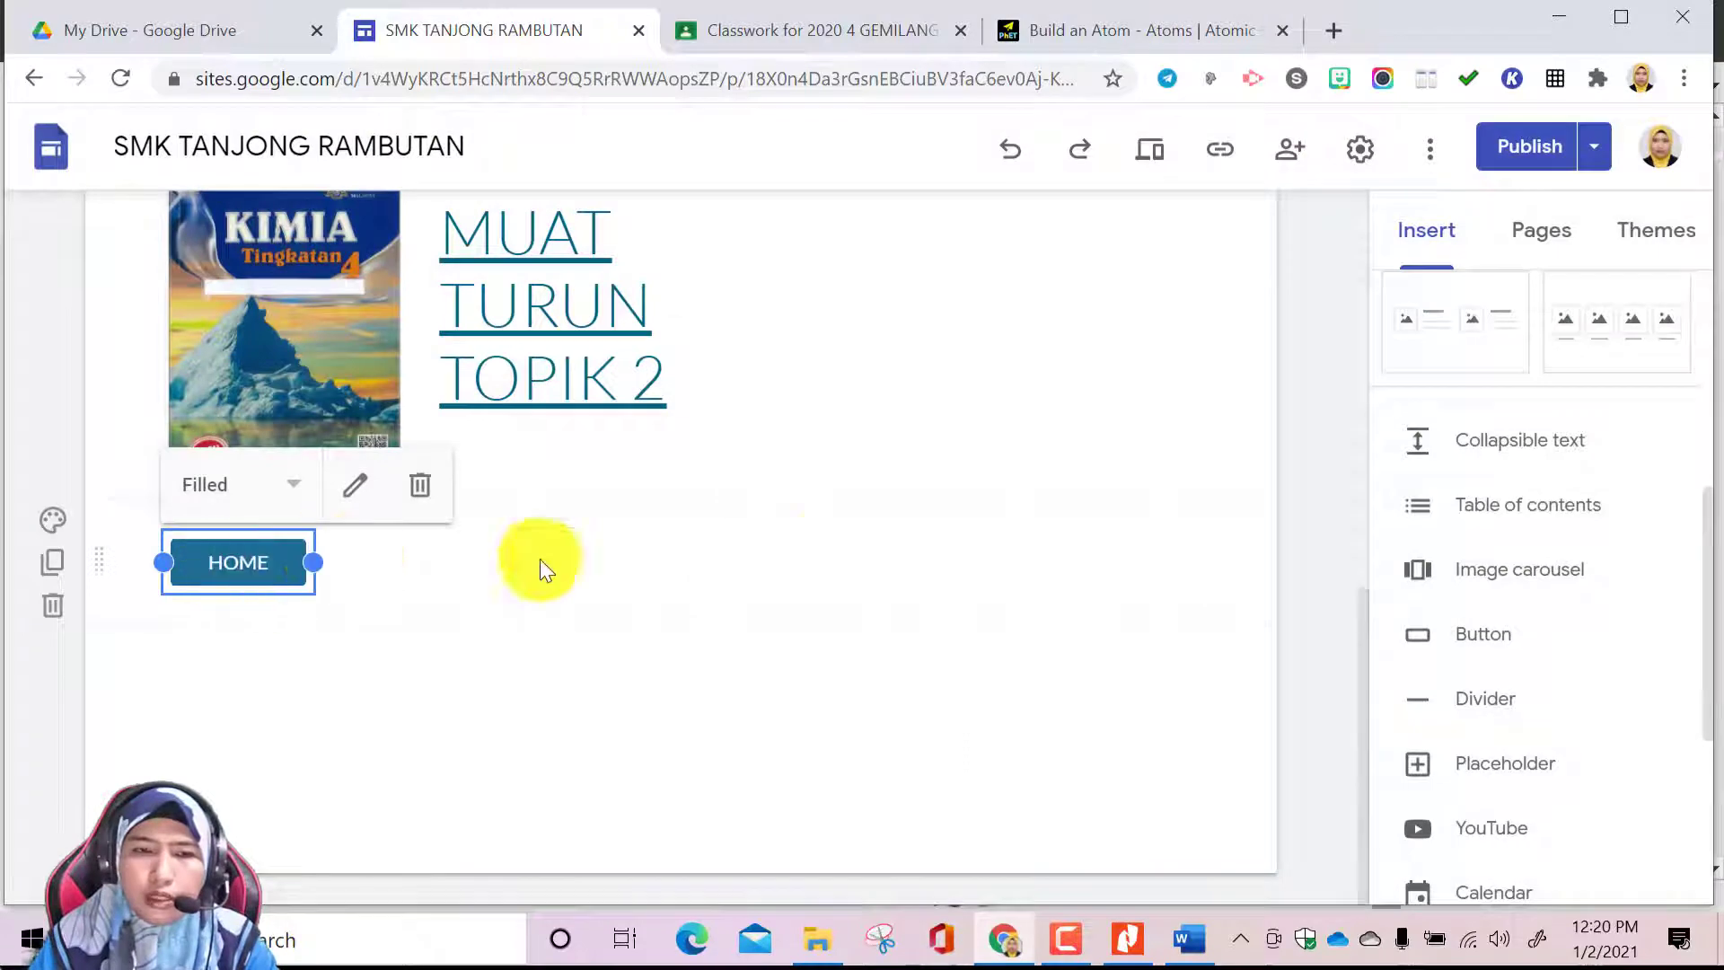
Review the JISIM DAN STRUKTUR ATOM page around the new button, and view the Home page it links to
scroll(834, 530, up, 5)
scroll(833, 530, up, 3)
scroll(827, 476, down, 9)
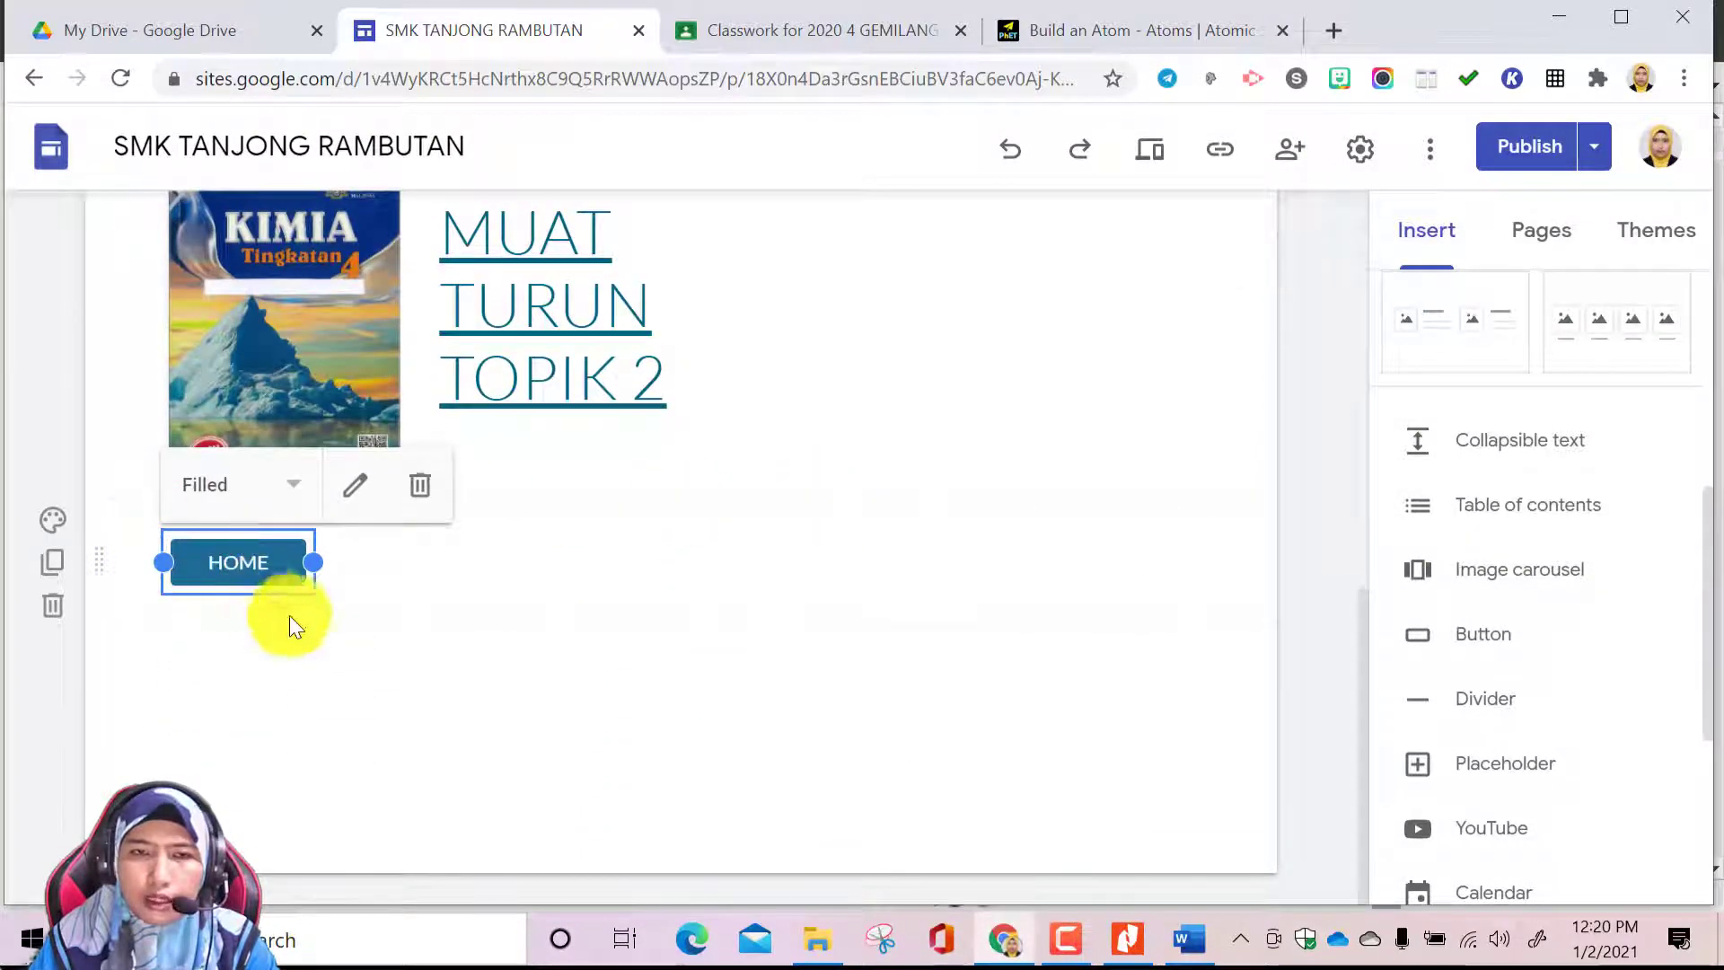
scroll(1242, 321, up, 4)
scroll(1241, 320, up, 4)
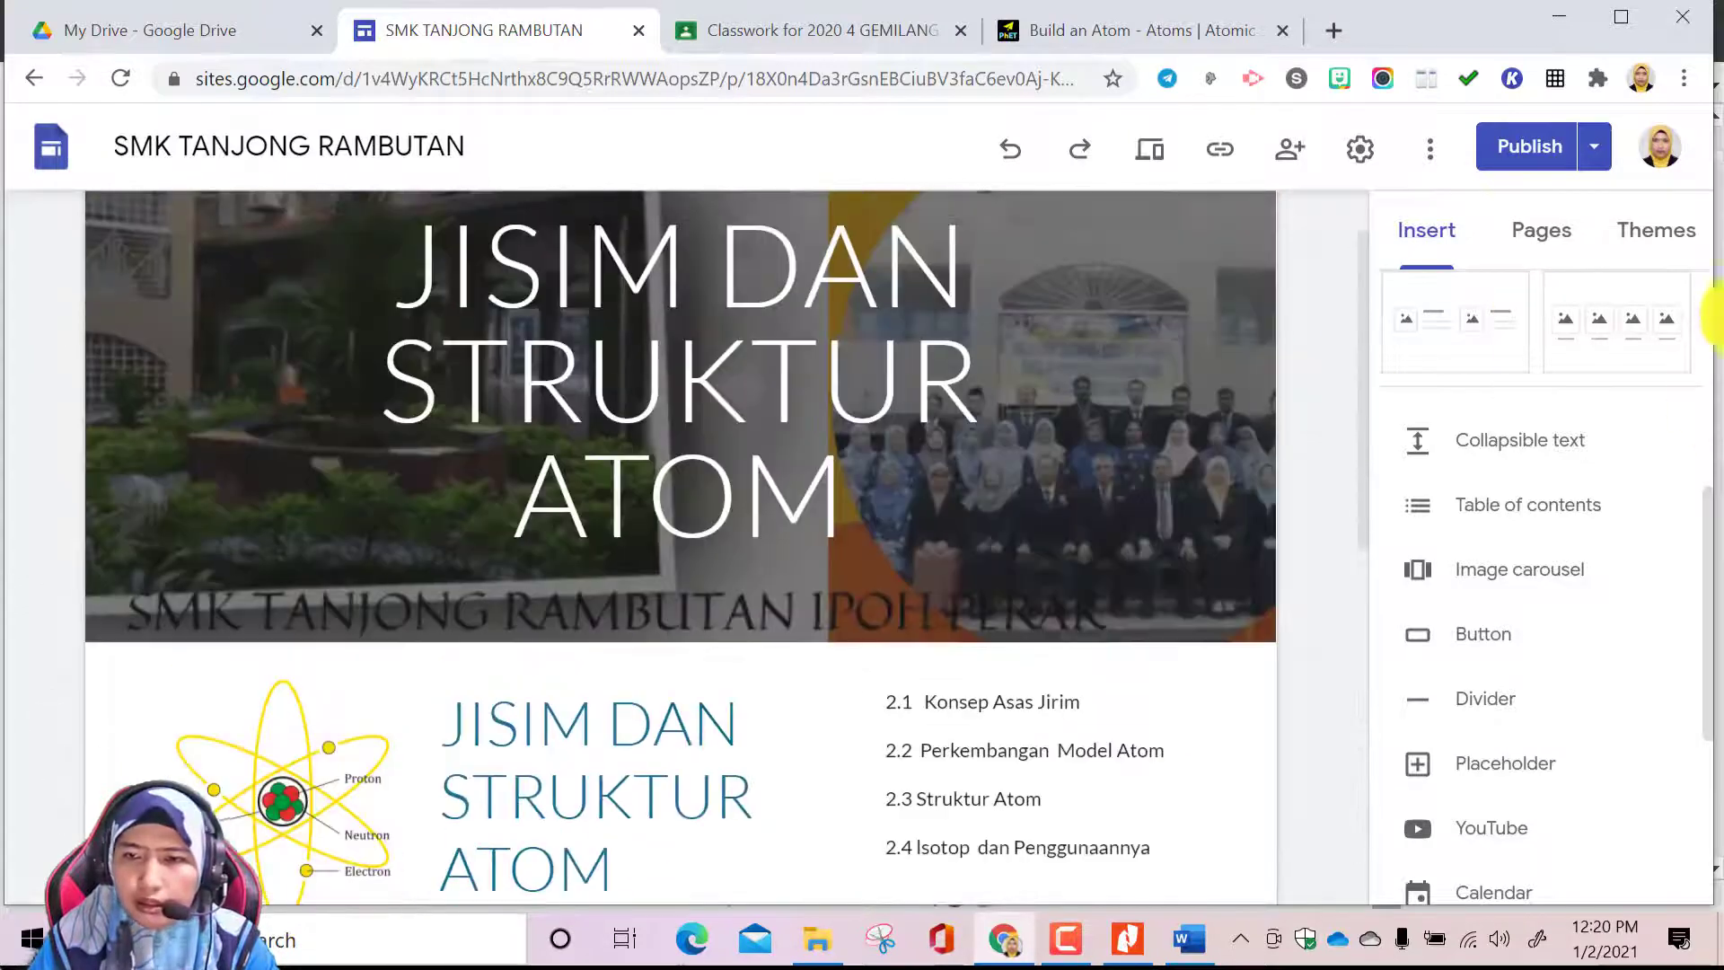
click(1561, 235)
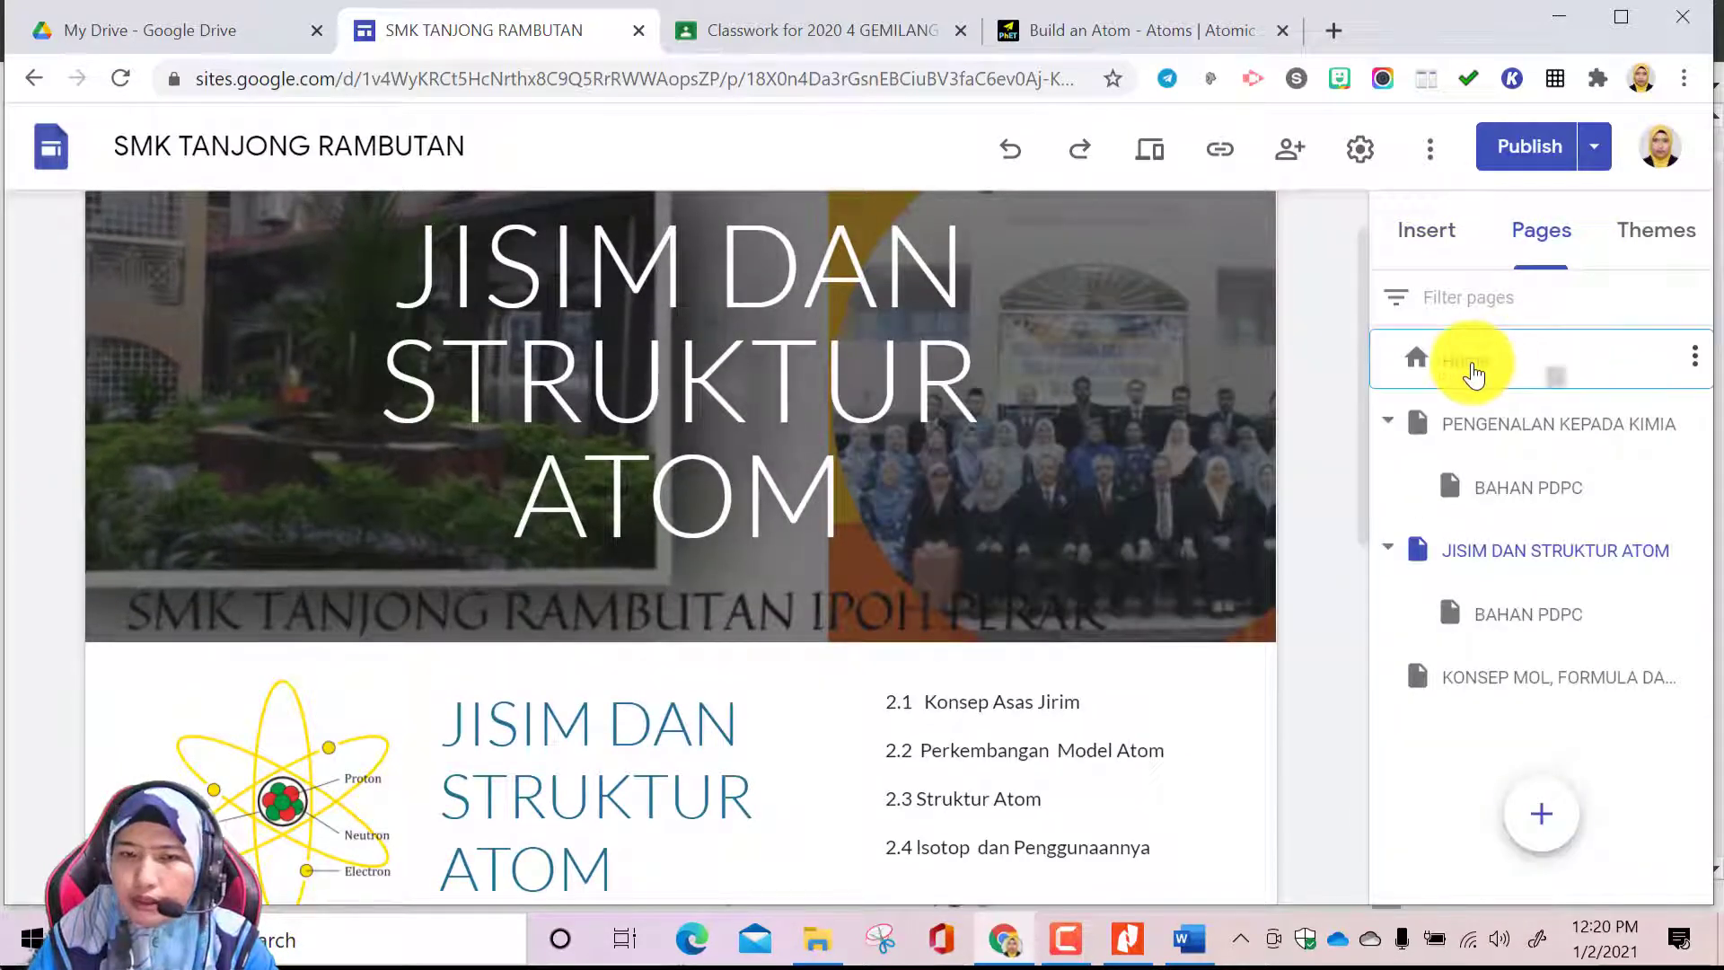
click(1466, 363)
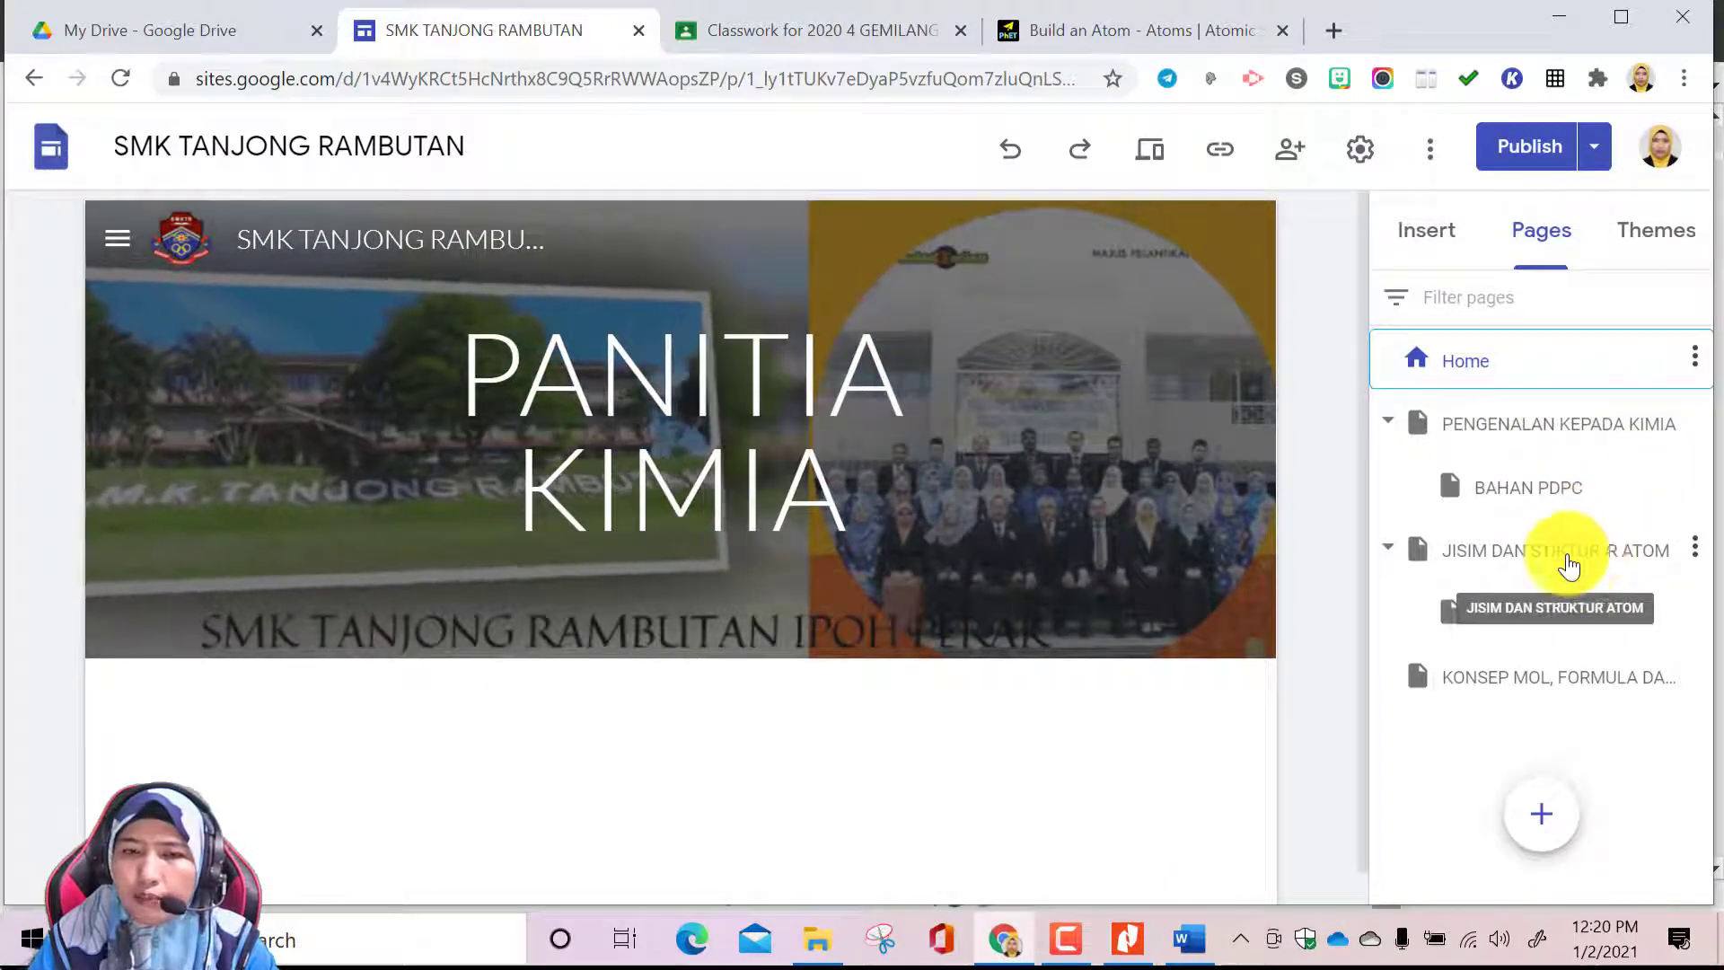
scroll(777, 709, down, 1)
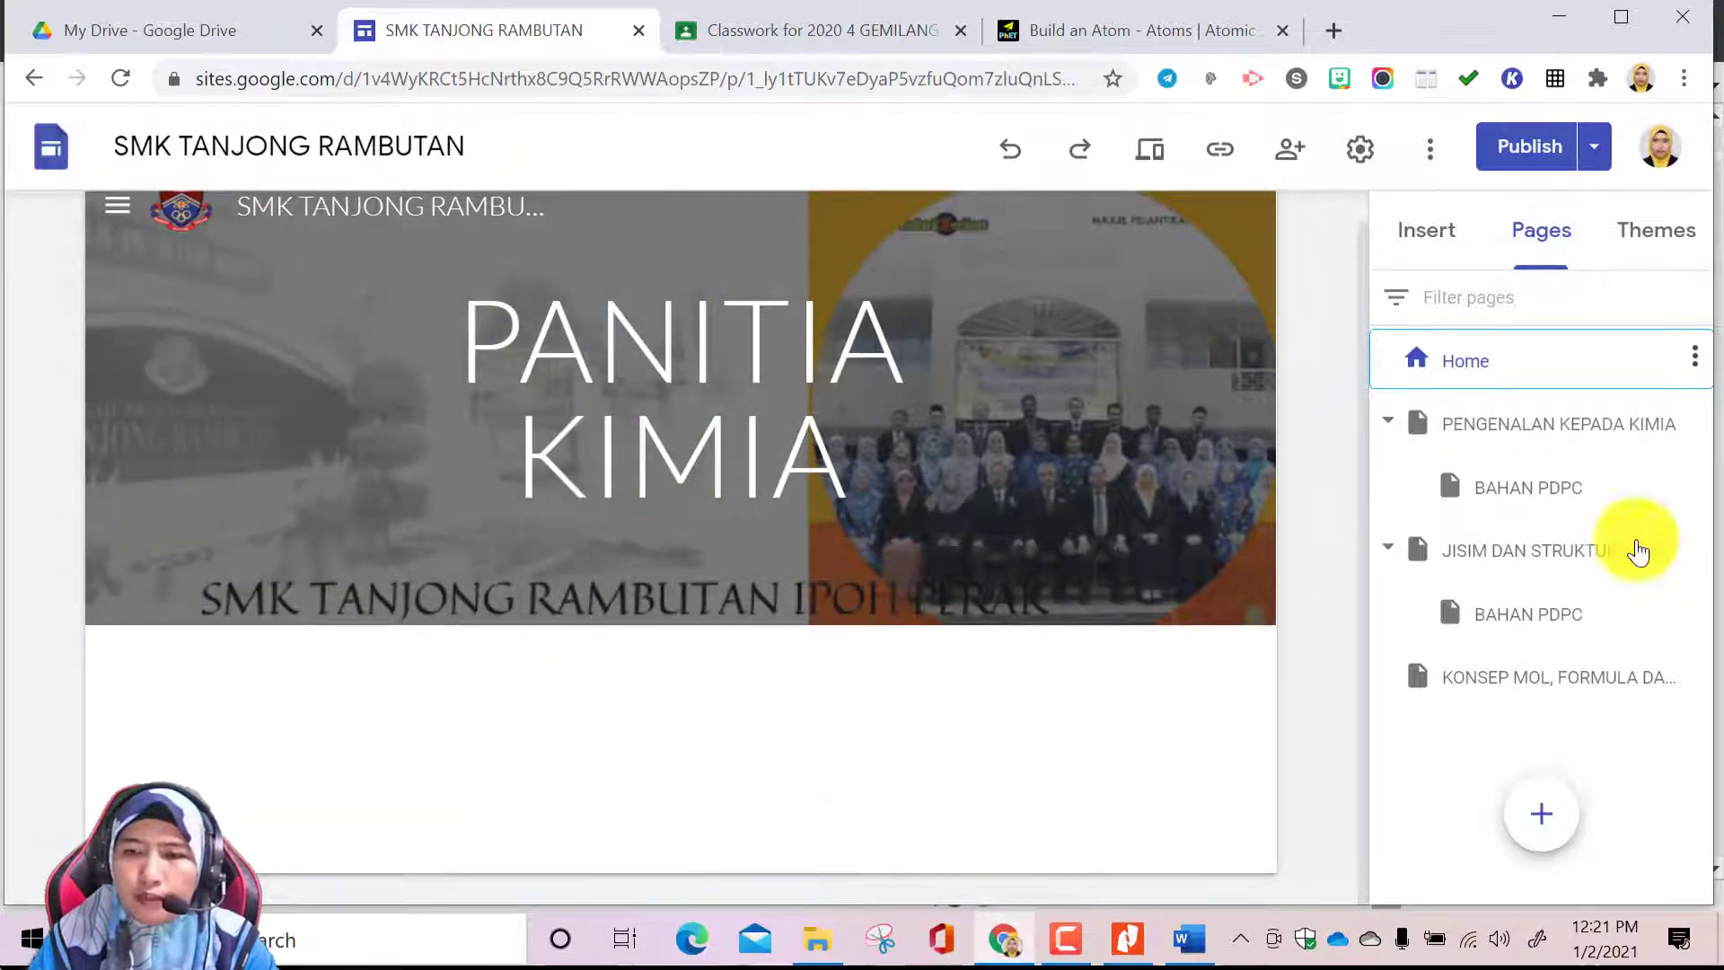
On the BAHAN PDPC subpage of JISIM DAN STRUKTUR ATOM, insert a MAIN PAGE button linked to that topic page below the Ikatan Kimia slides
click(1519, 618)
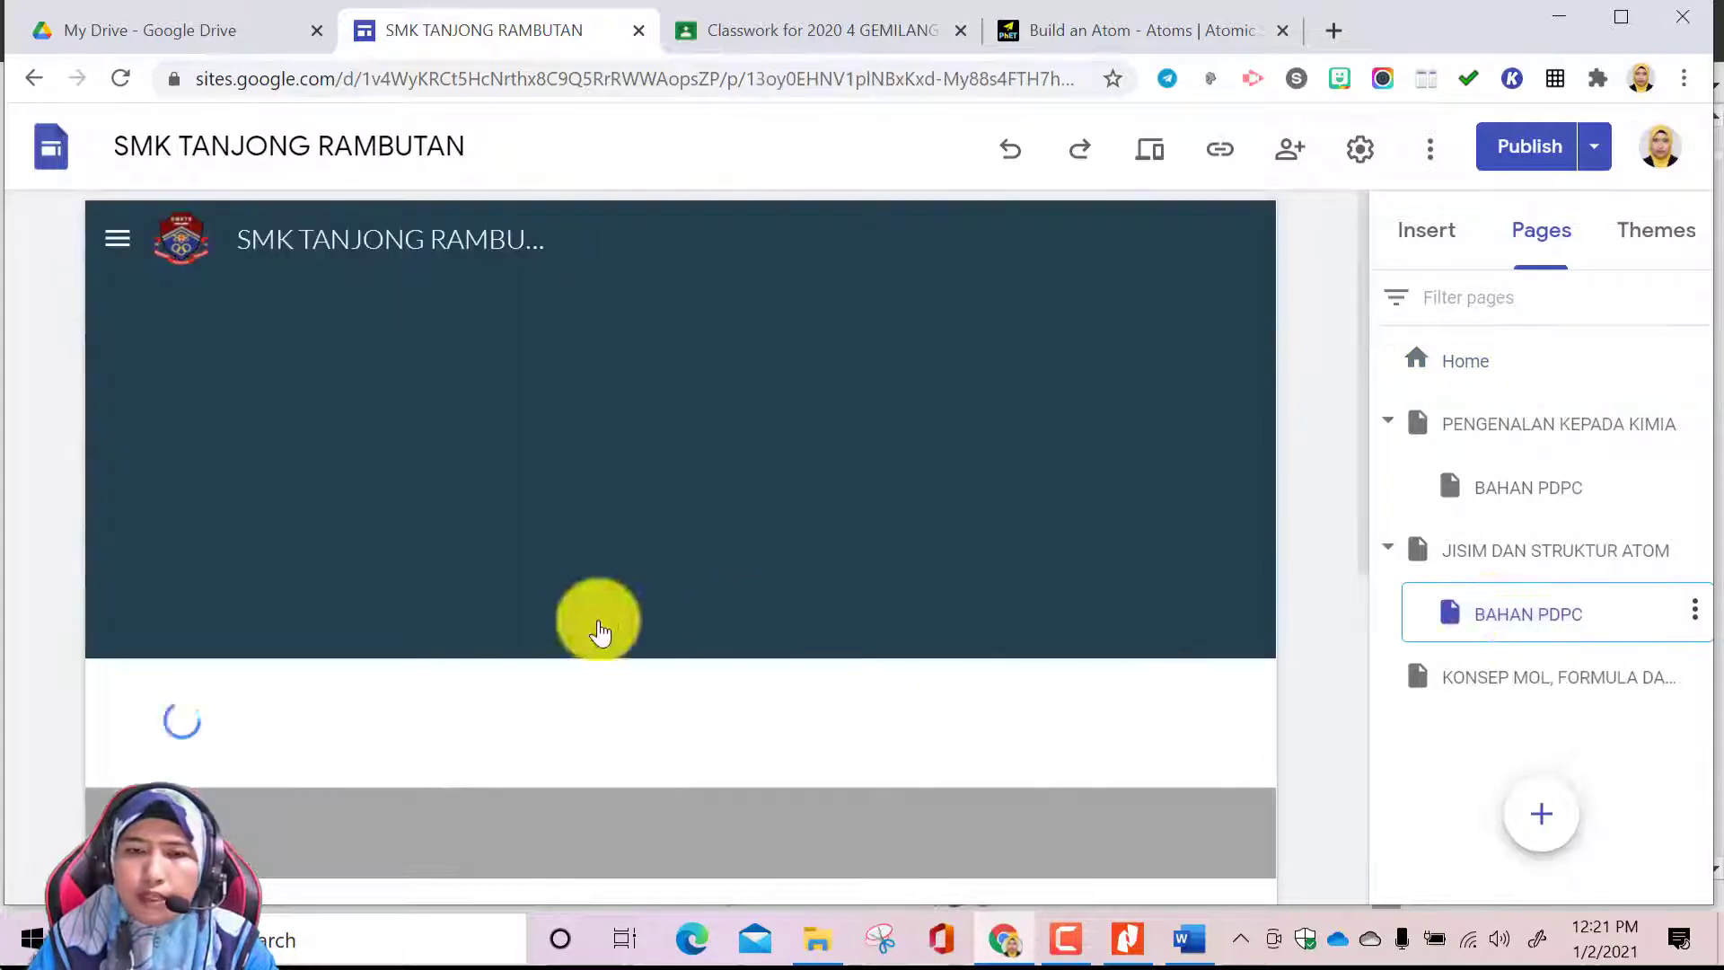
scroll(1230, 602, down, 10)
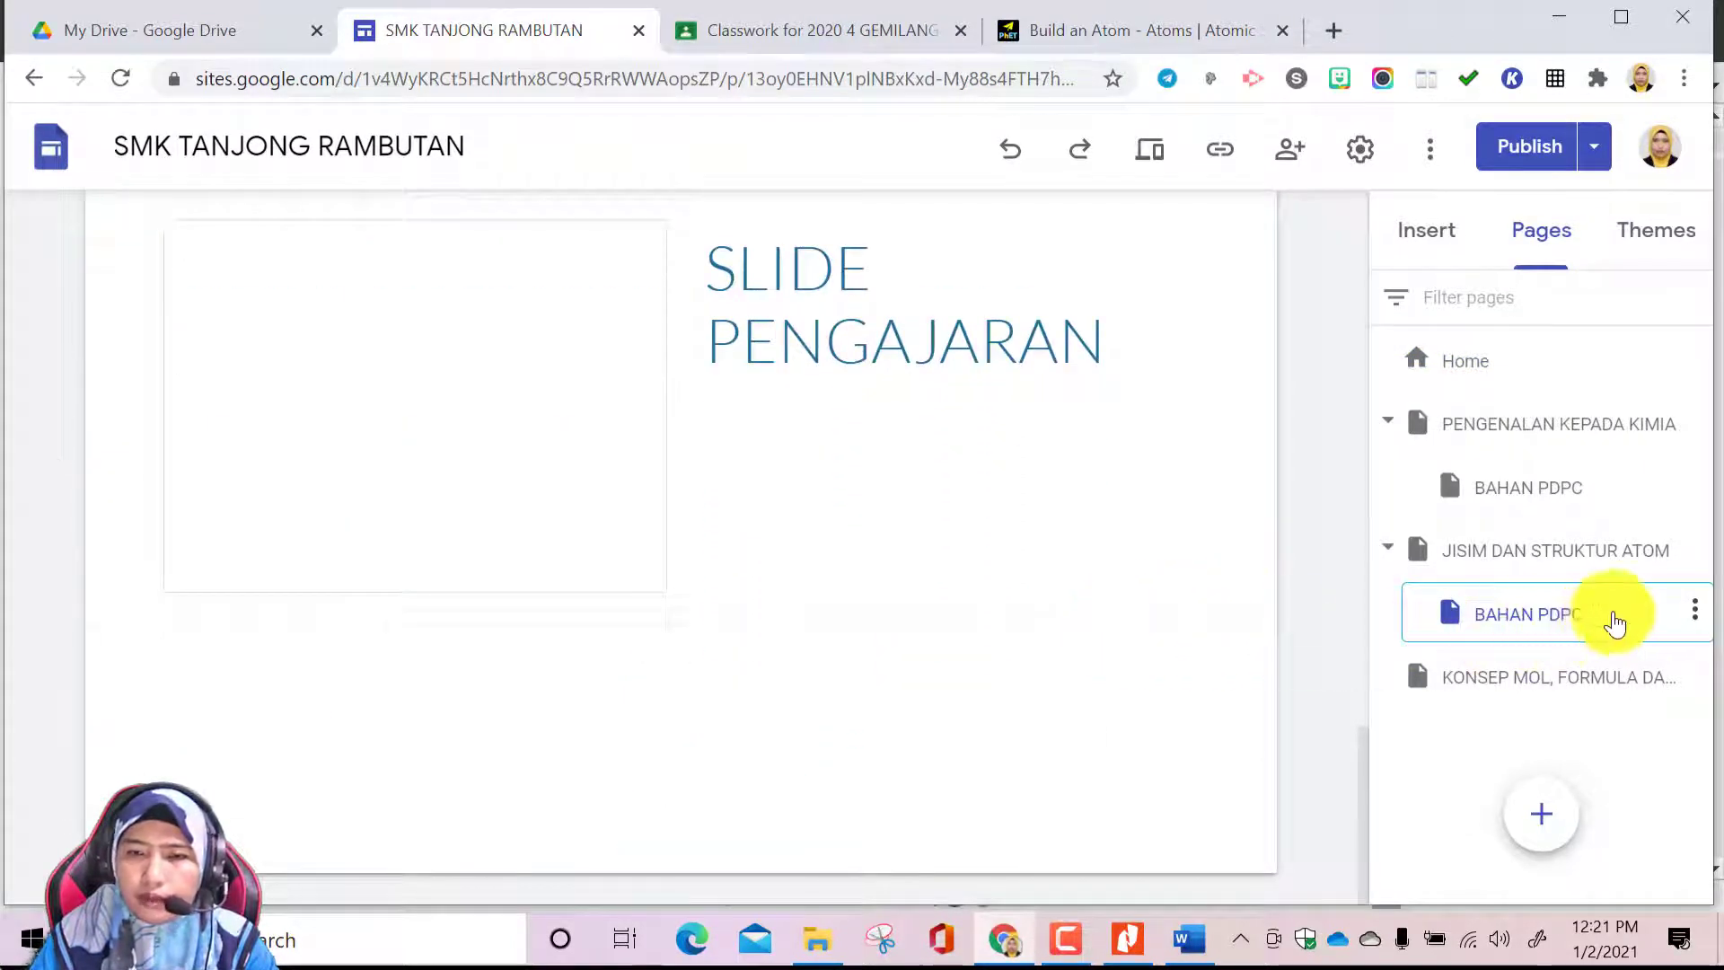
click(1441, 235)
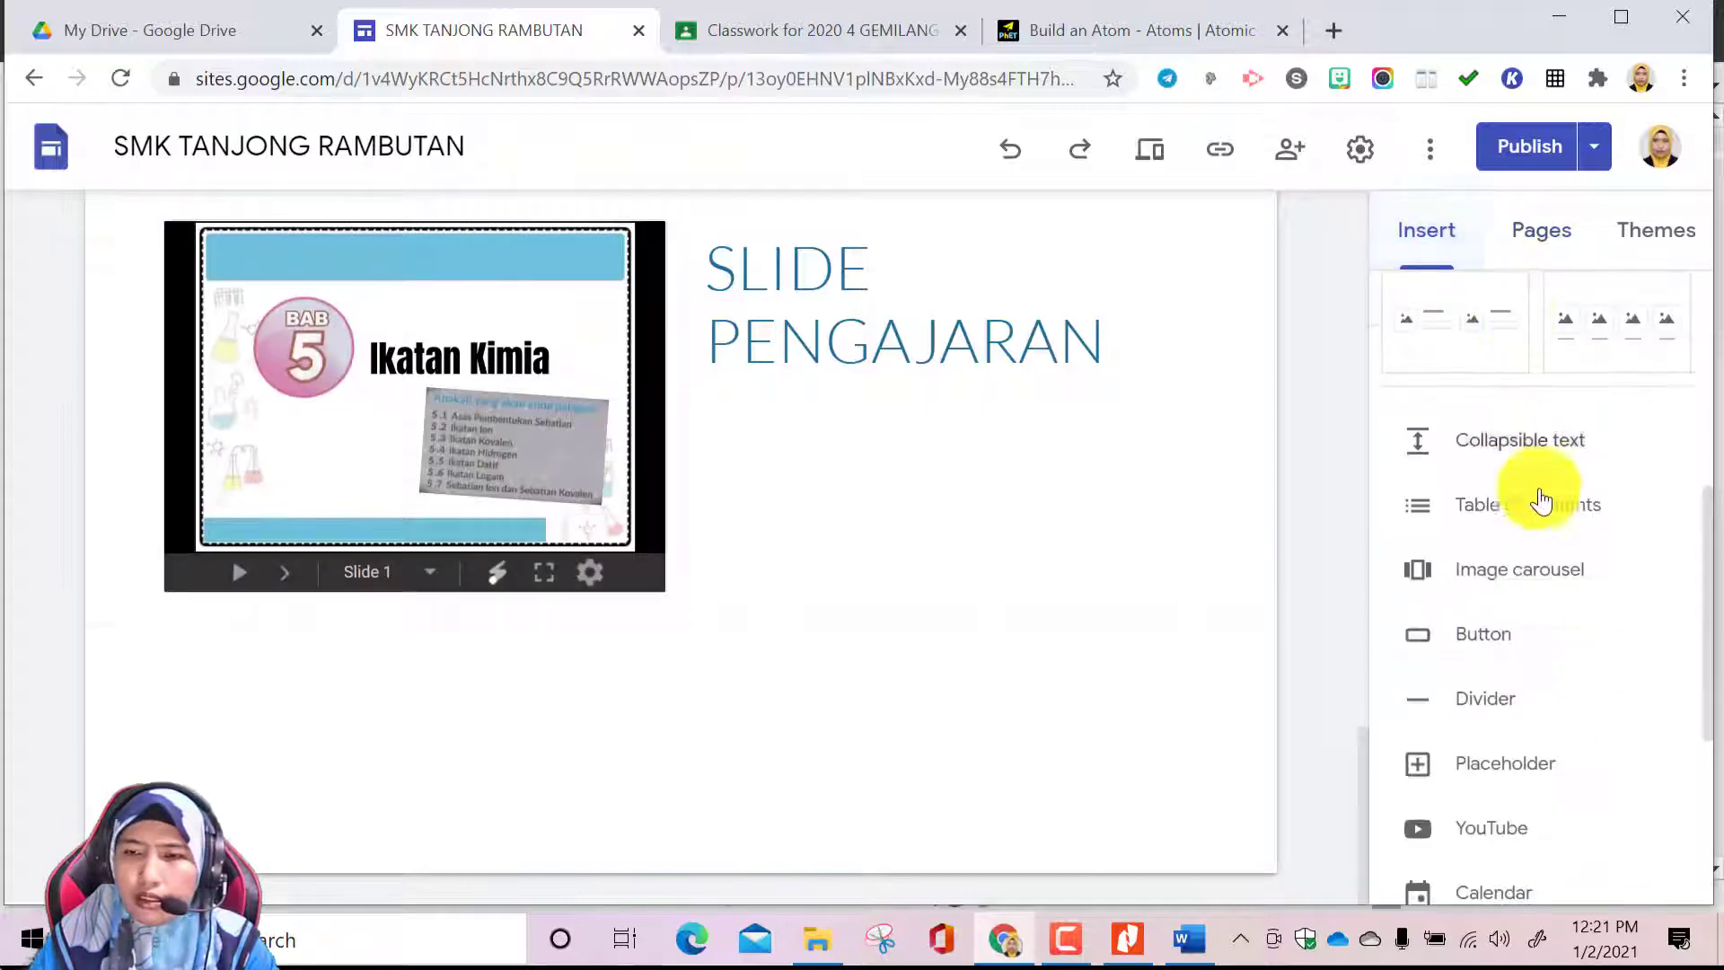
click(1509, 631)
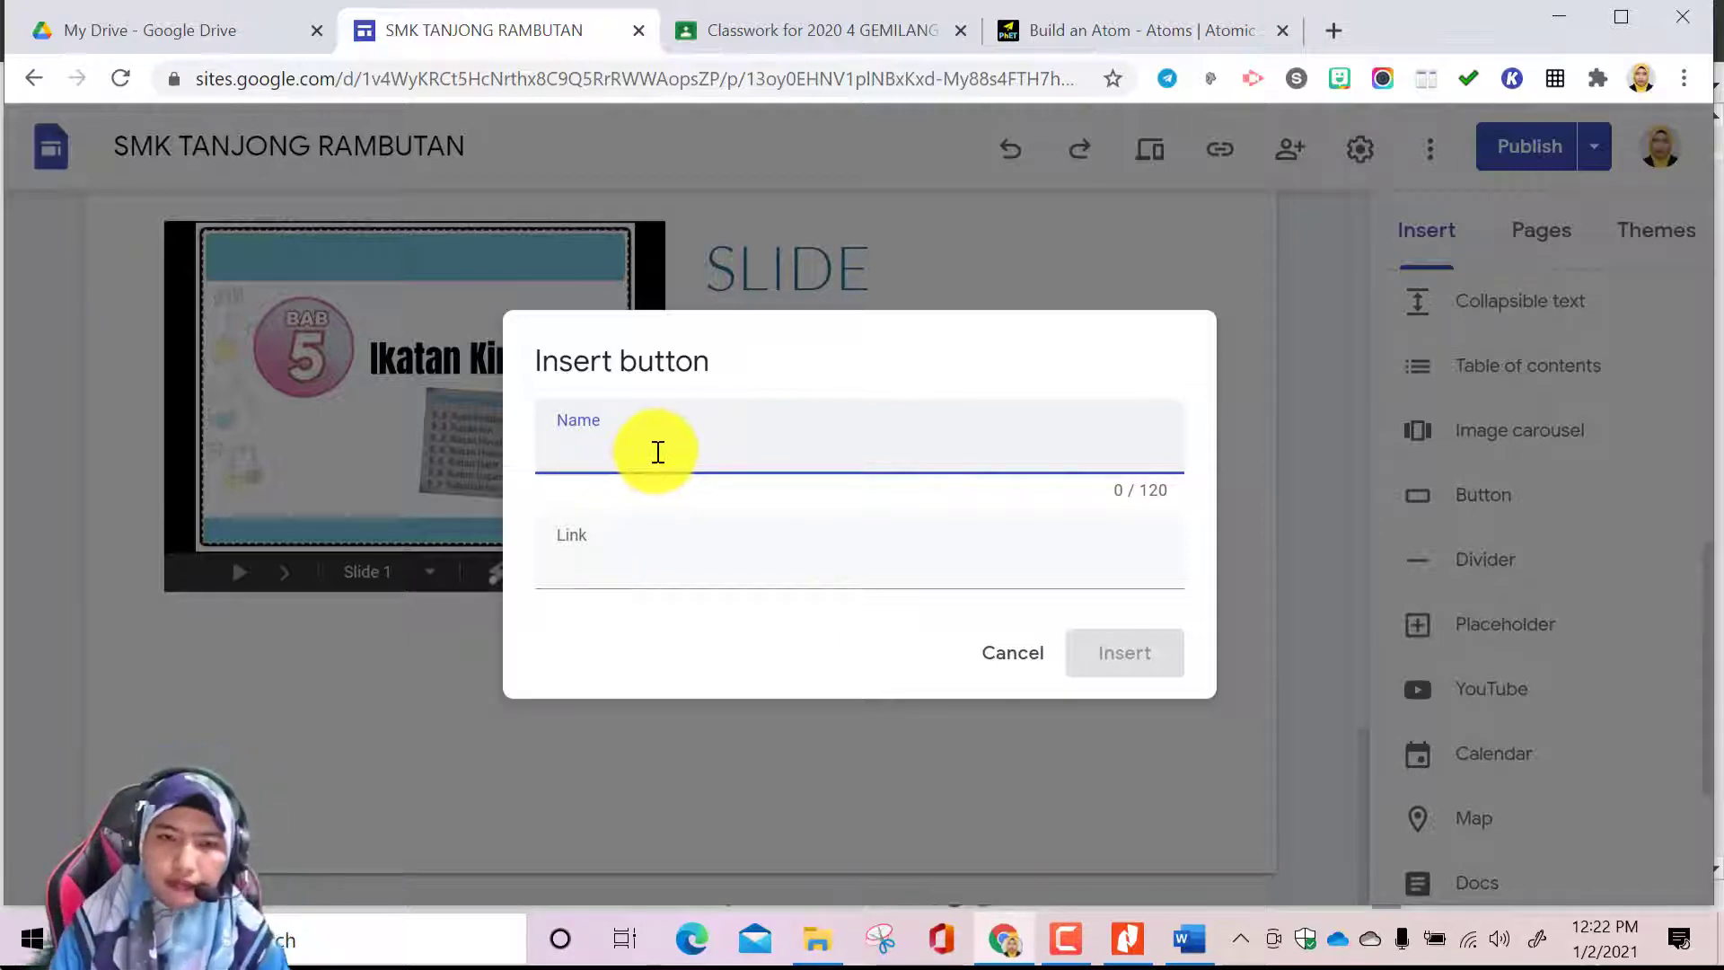
text(MAIN)
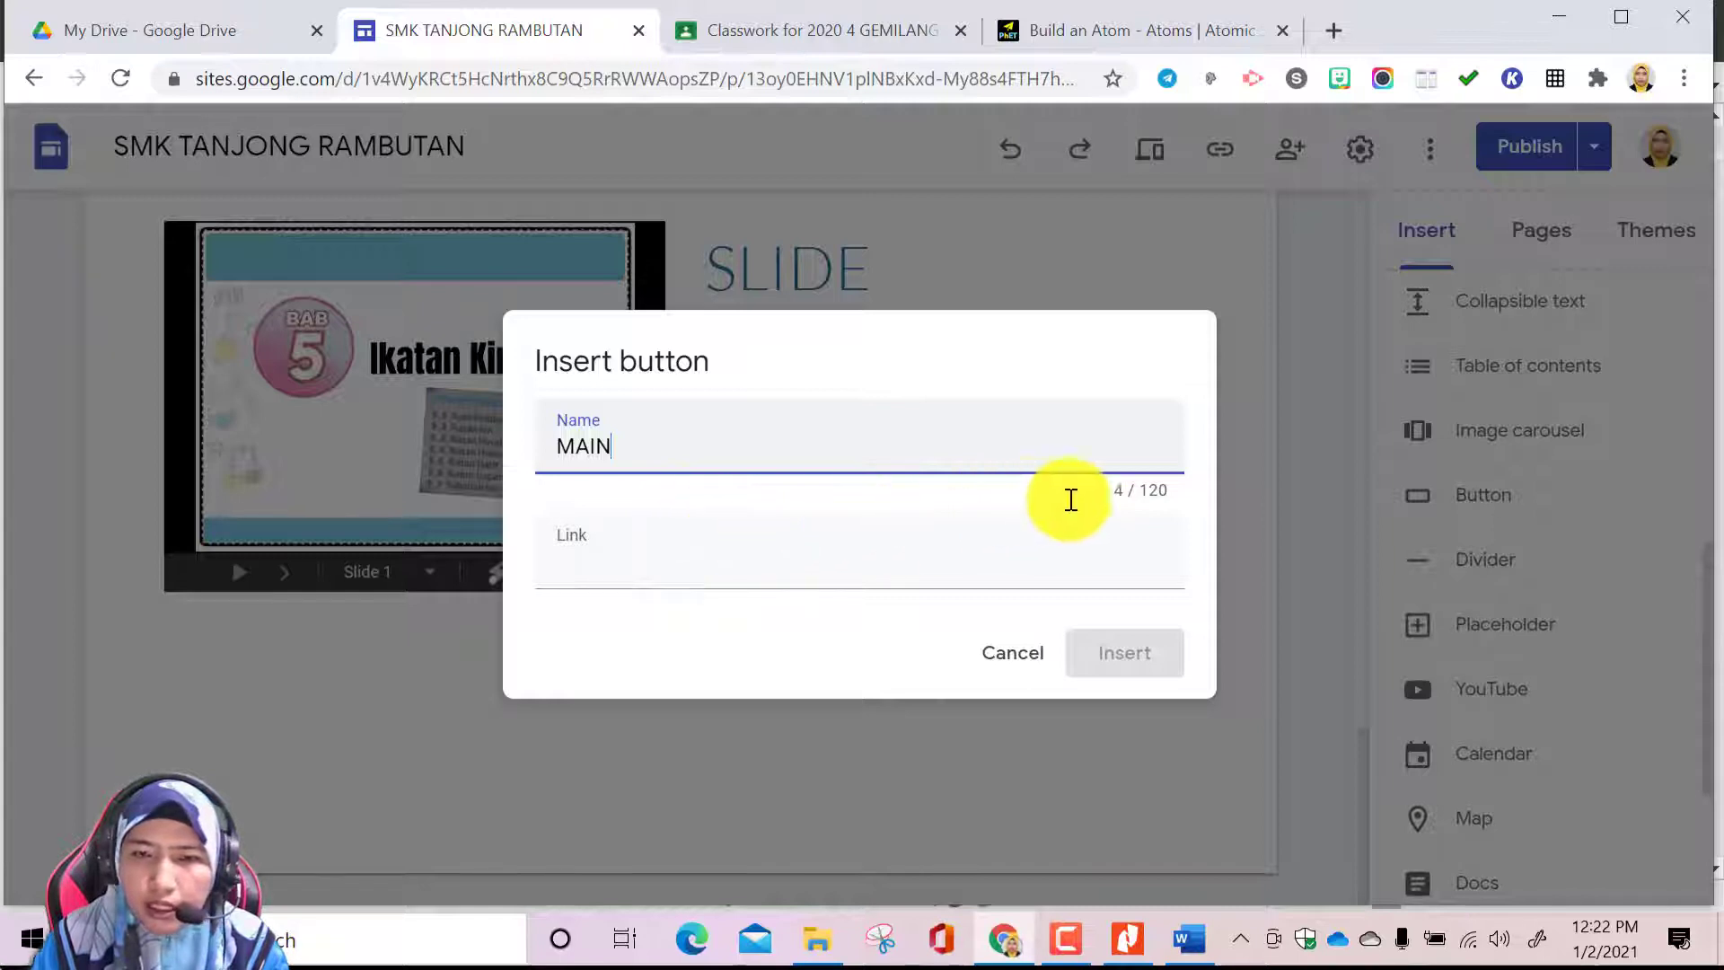
text(PAGE)
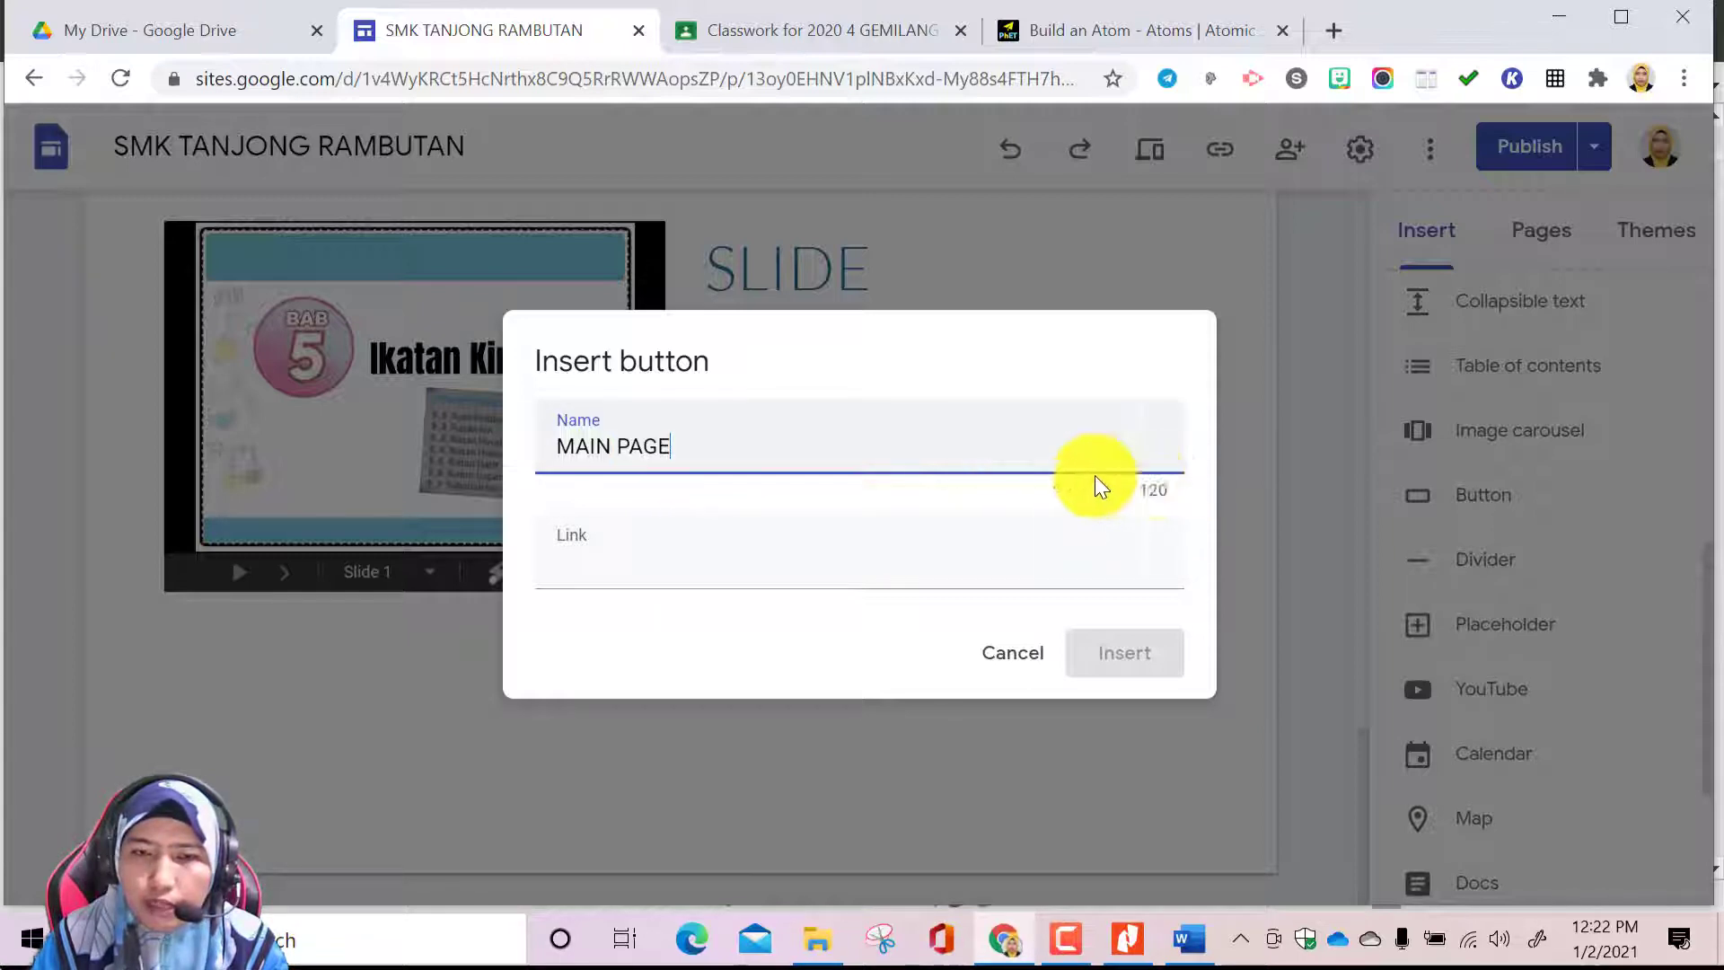
click(641, 577)
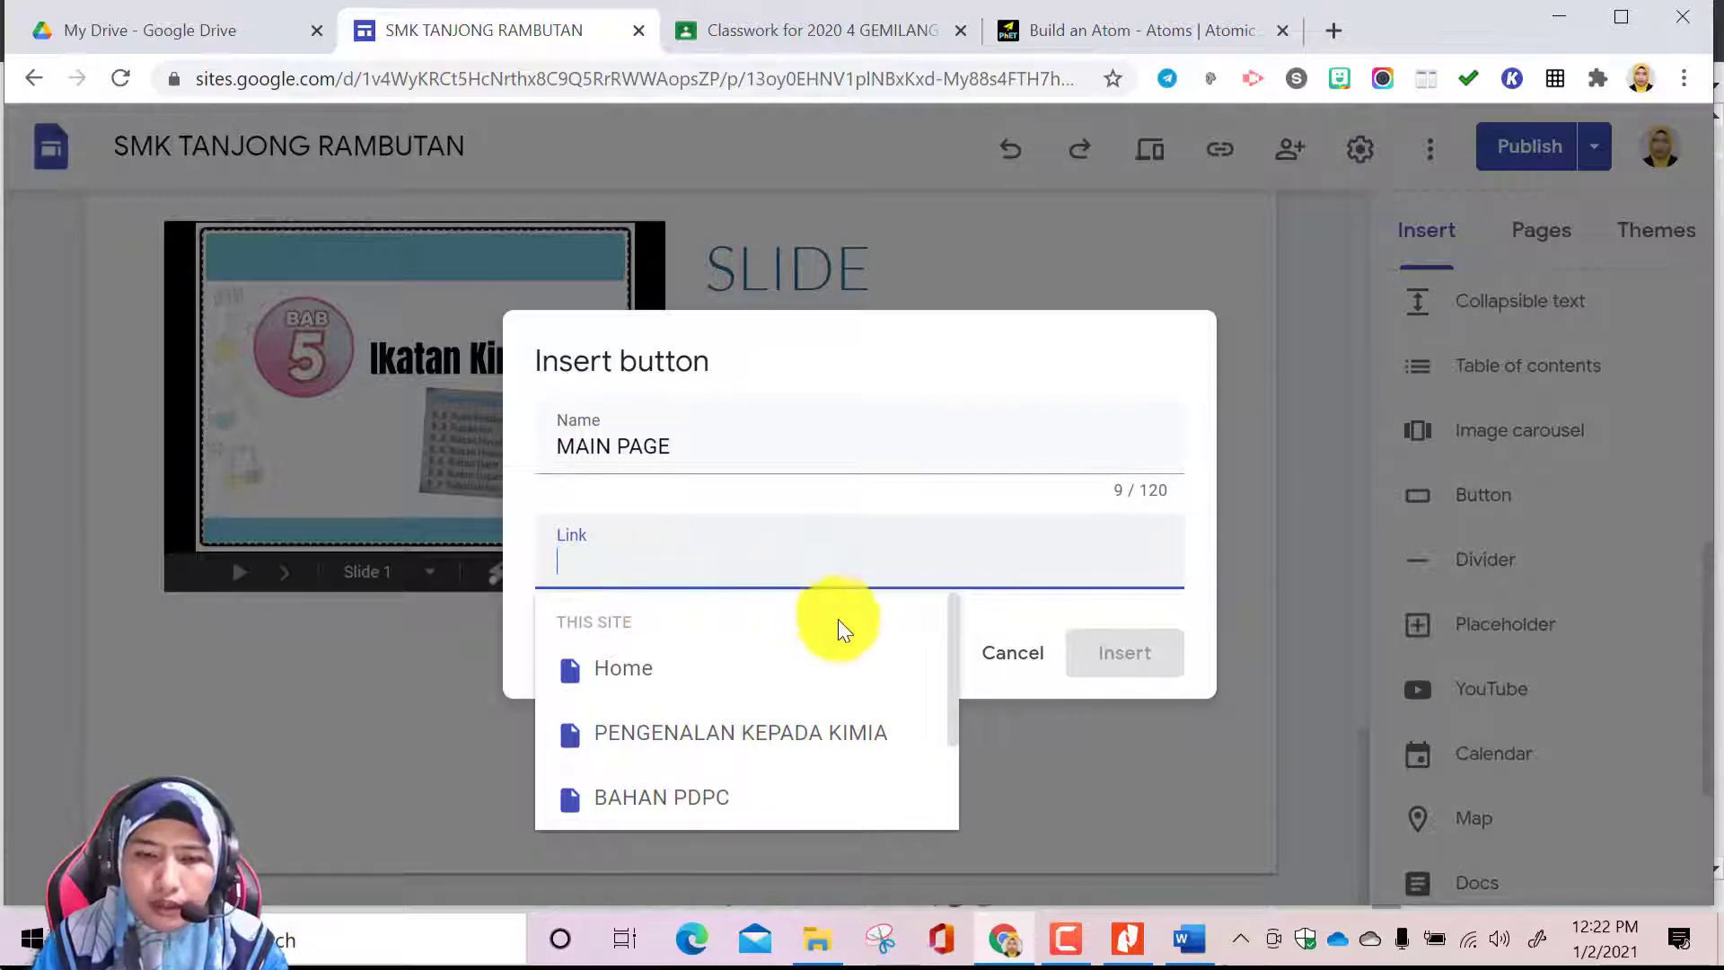
drag(955, 720, 945, 821)
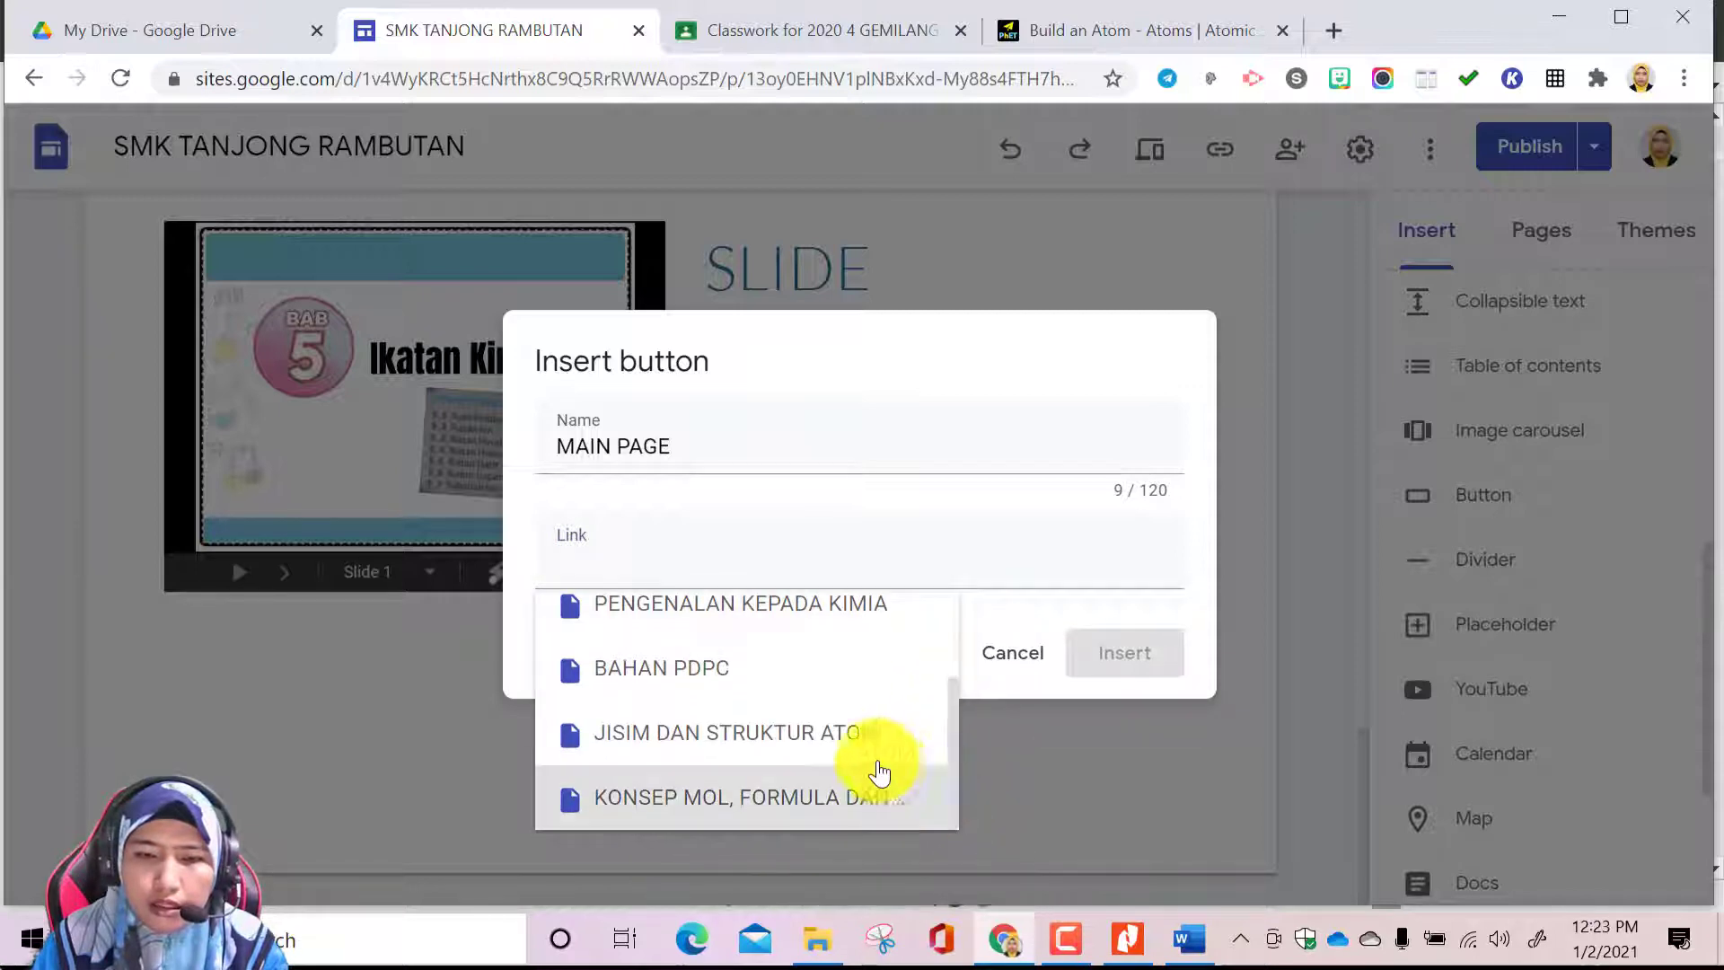
click(839, 734)
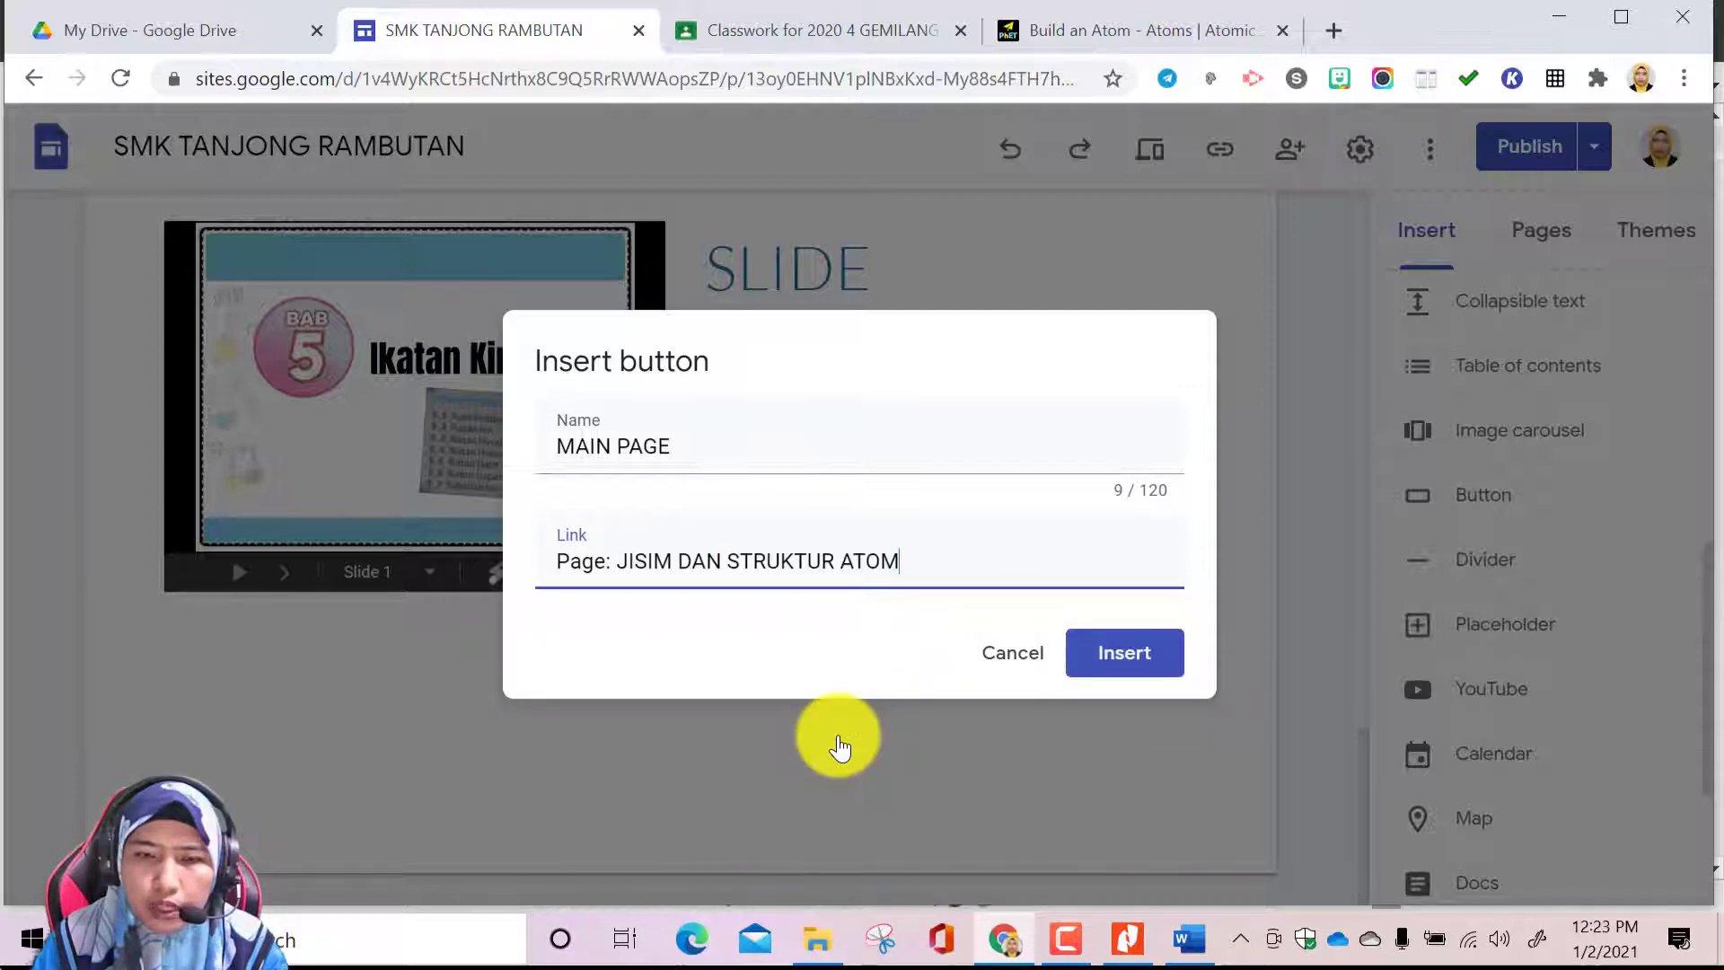
click(1122, 654)
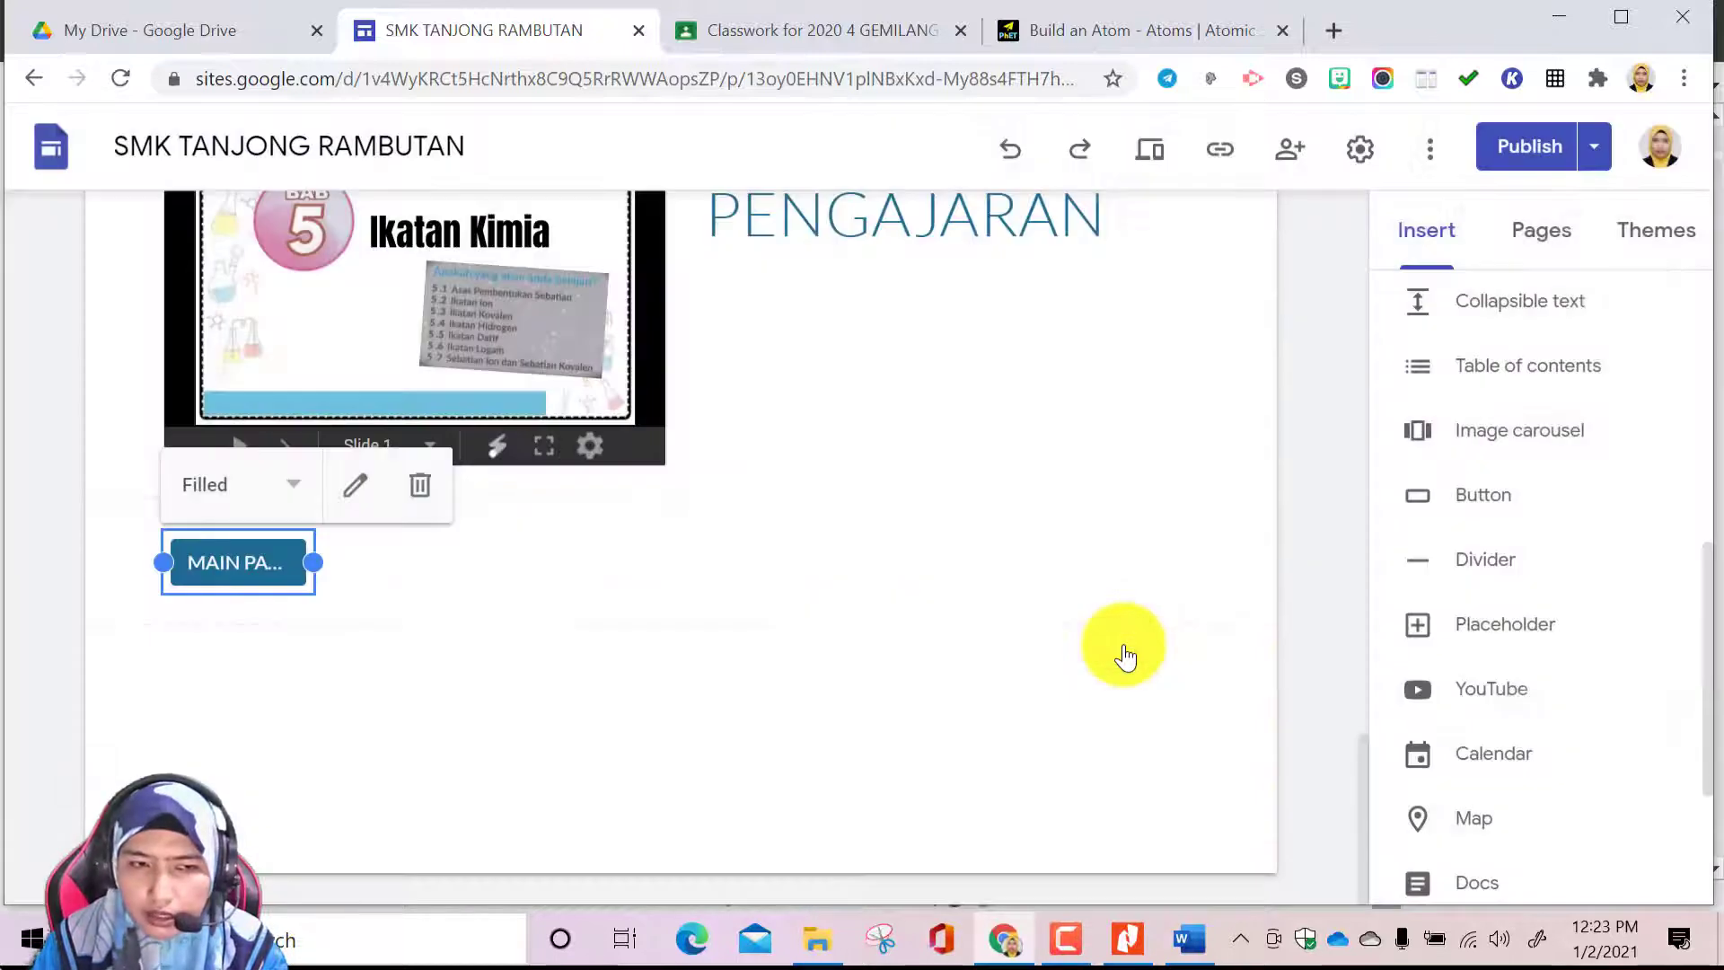
Widen the MAIN PAGE button below the Ikatan Kimia slides until its full label fits, and look over the BAHAN PDPC page
drag(314, 567, 402, 566)
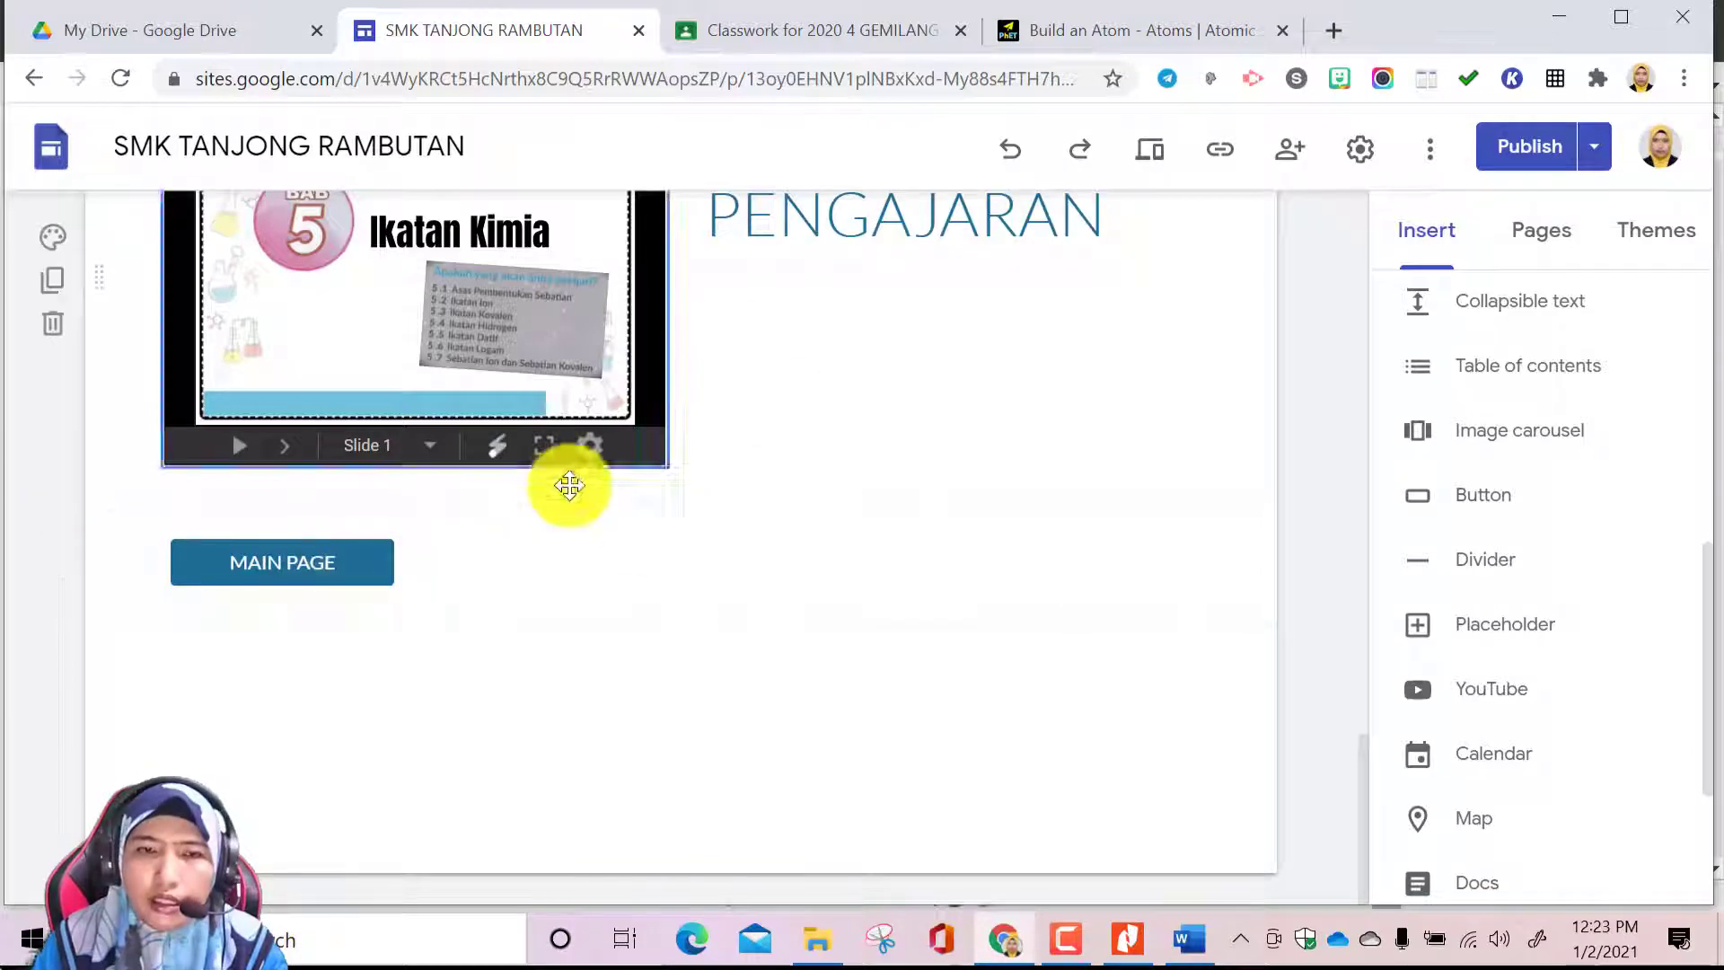
scroll(576, 470, up, 20)
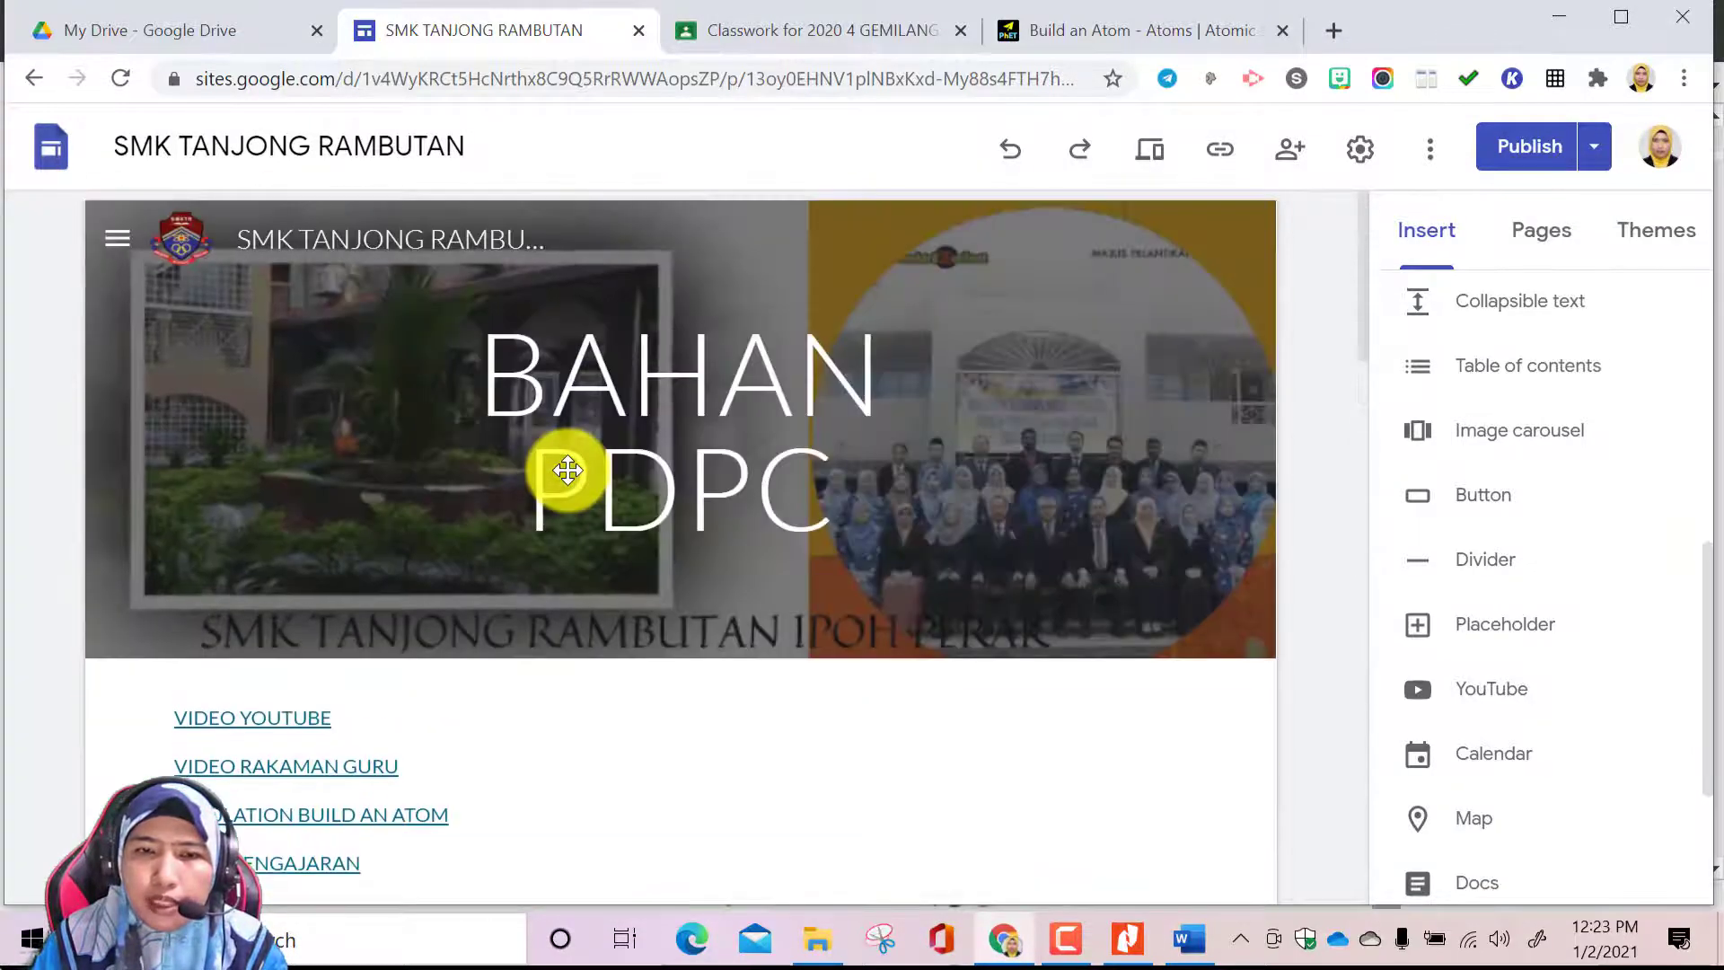
scroll(705, 493, down, 15)
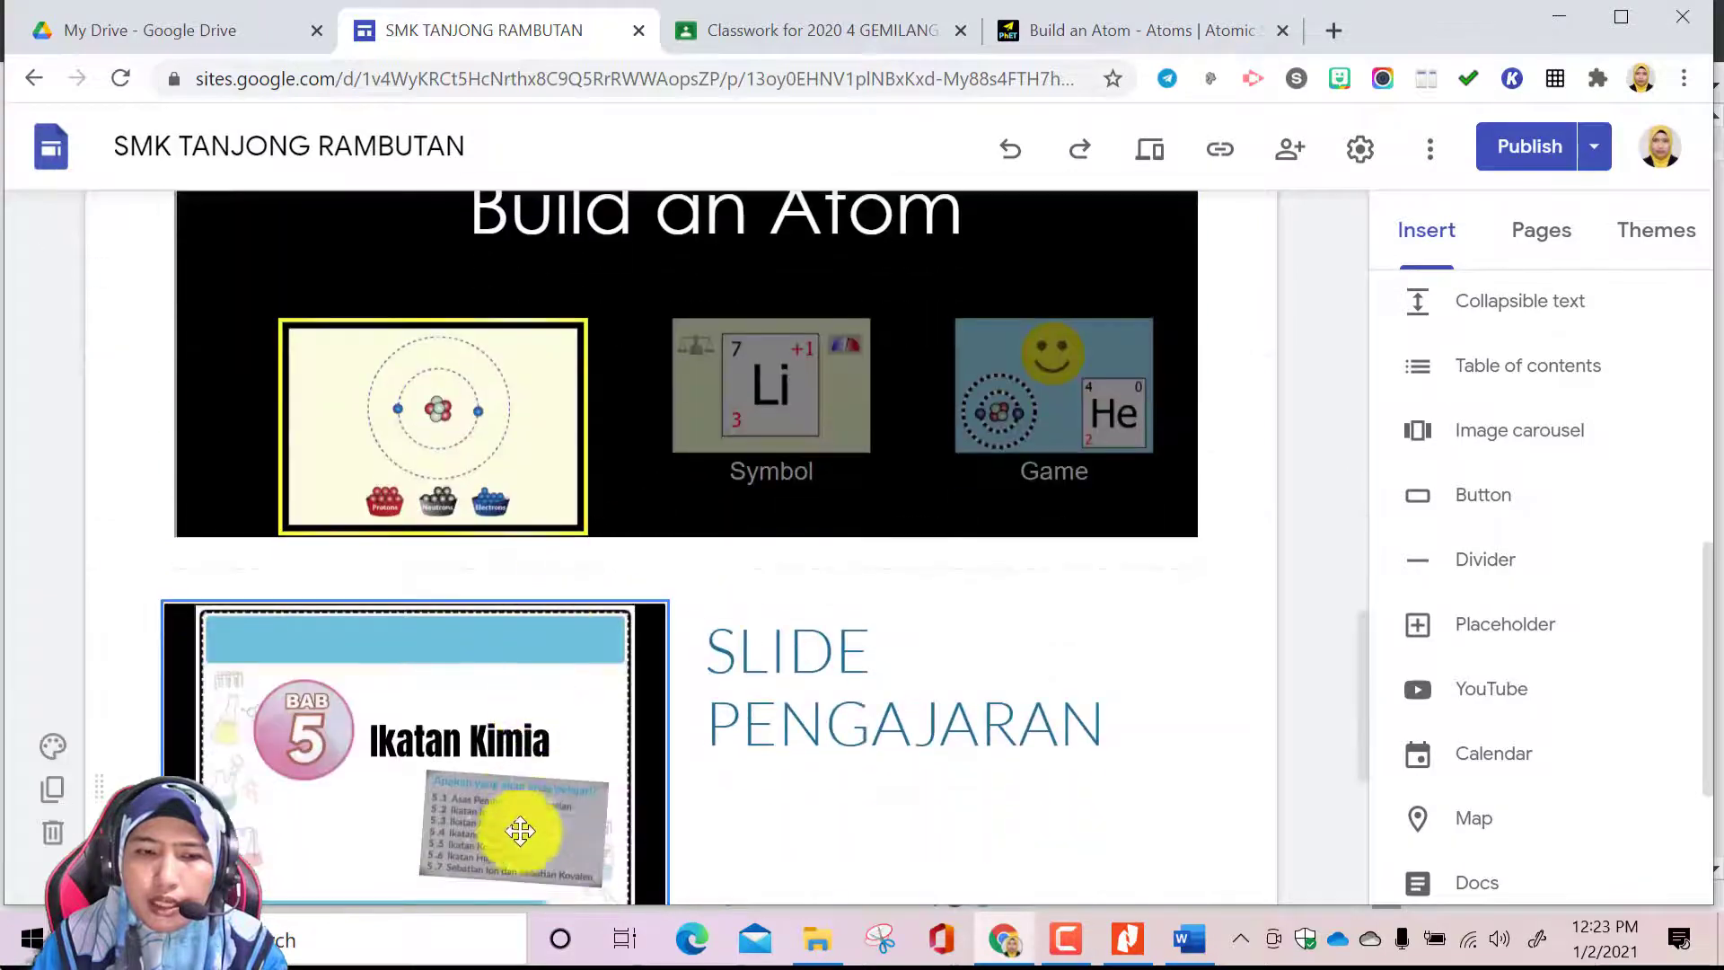
scroll(520, 804, down, 7)
scroll(706, 558, up, 7)
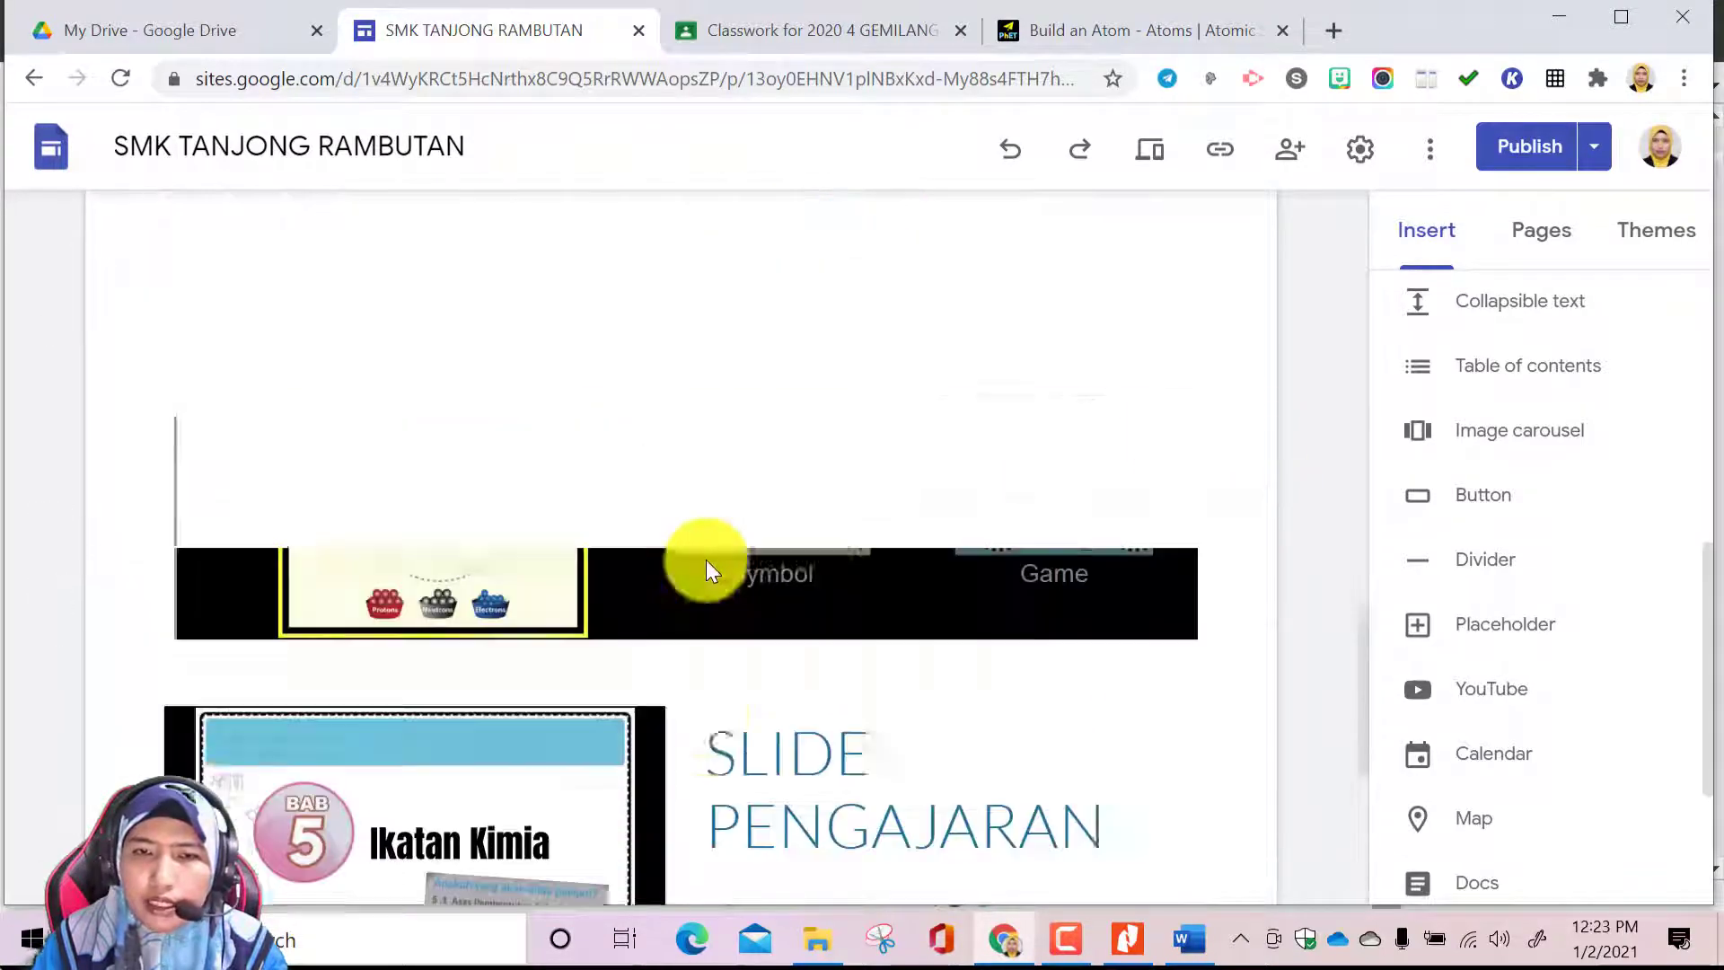
scroll(706, 558, up, 15)
Open the JISIM DAN STRUKTUR ATOM page and check which page its HOME button links to
click(1553, 235)
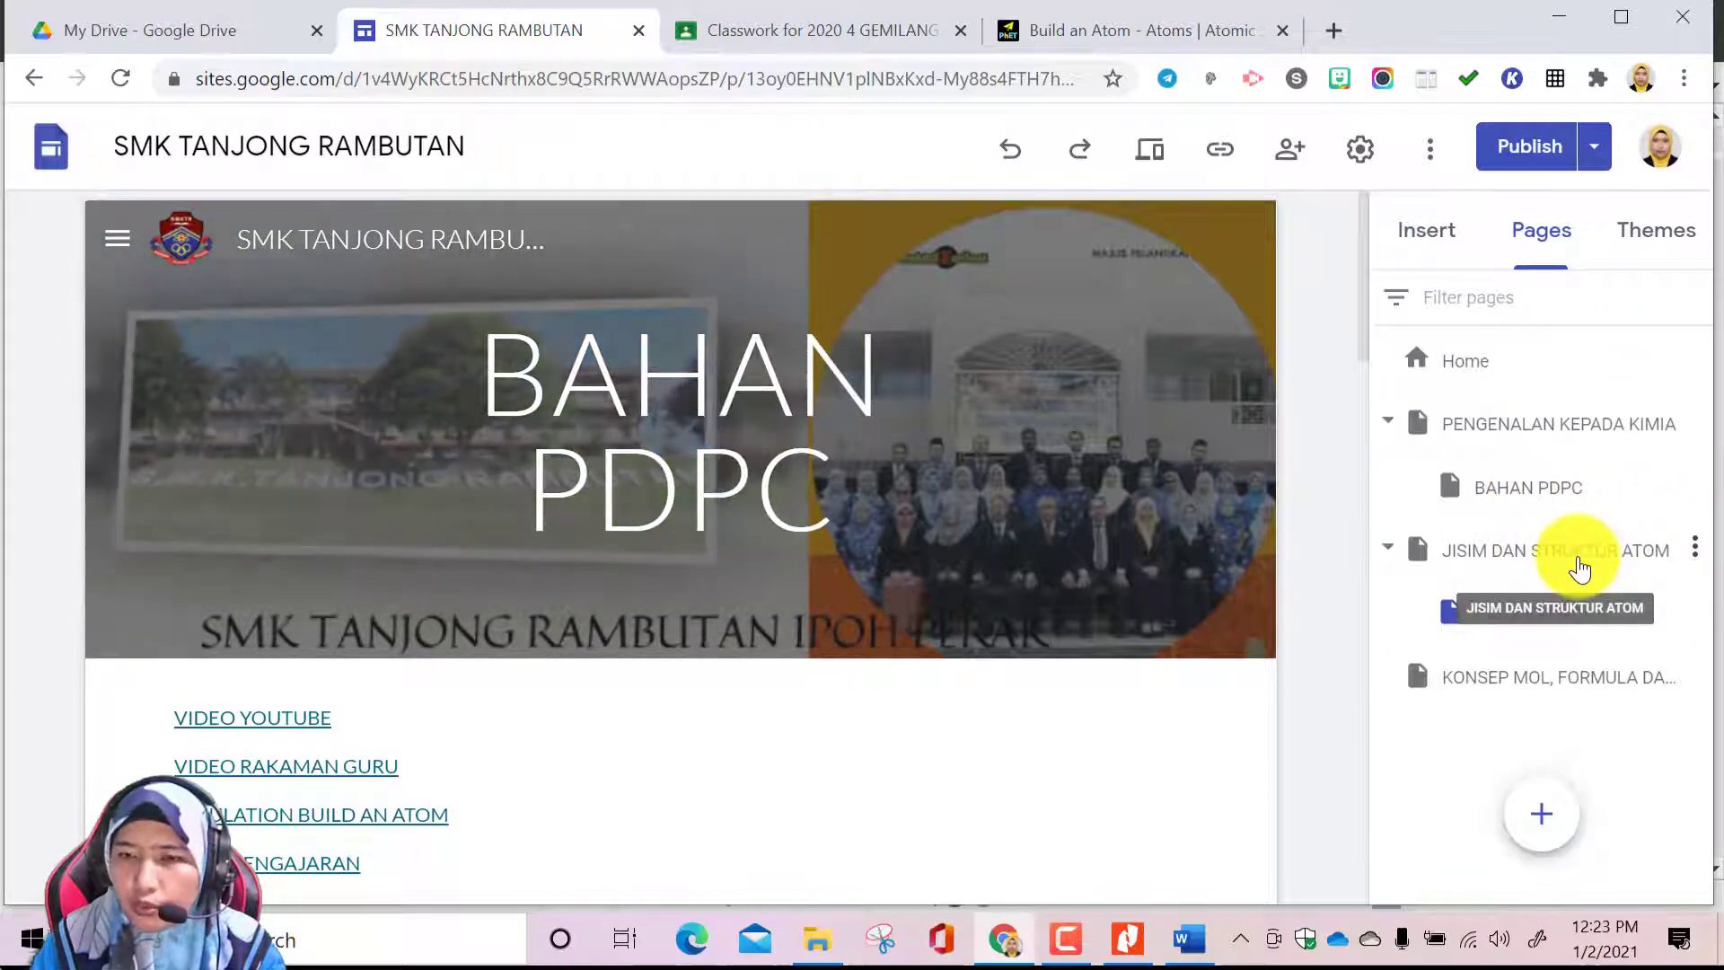
click(1579, 562)
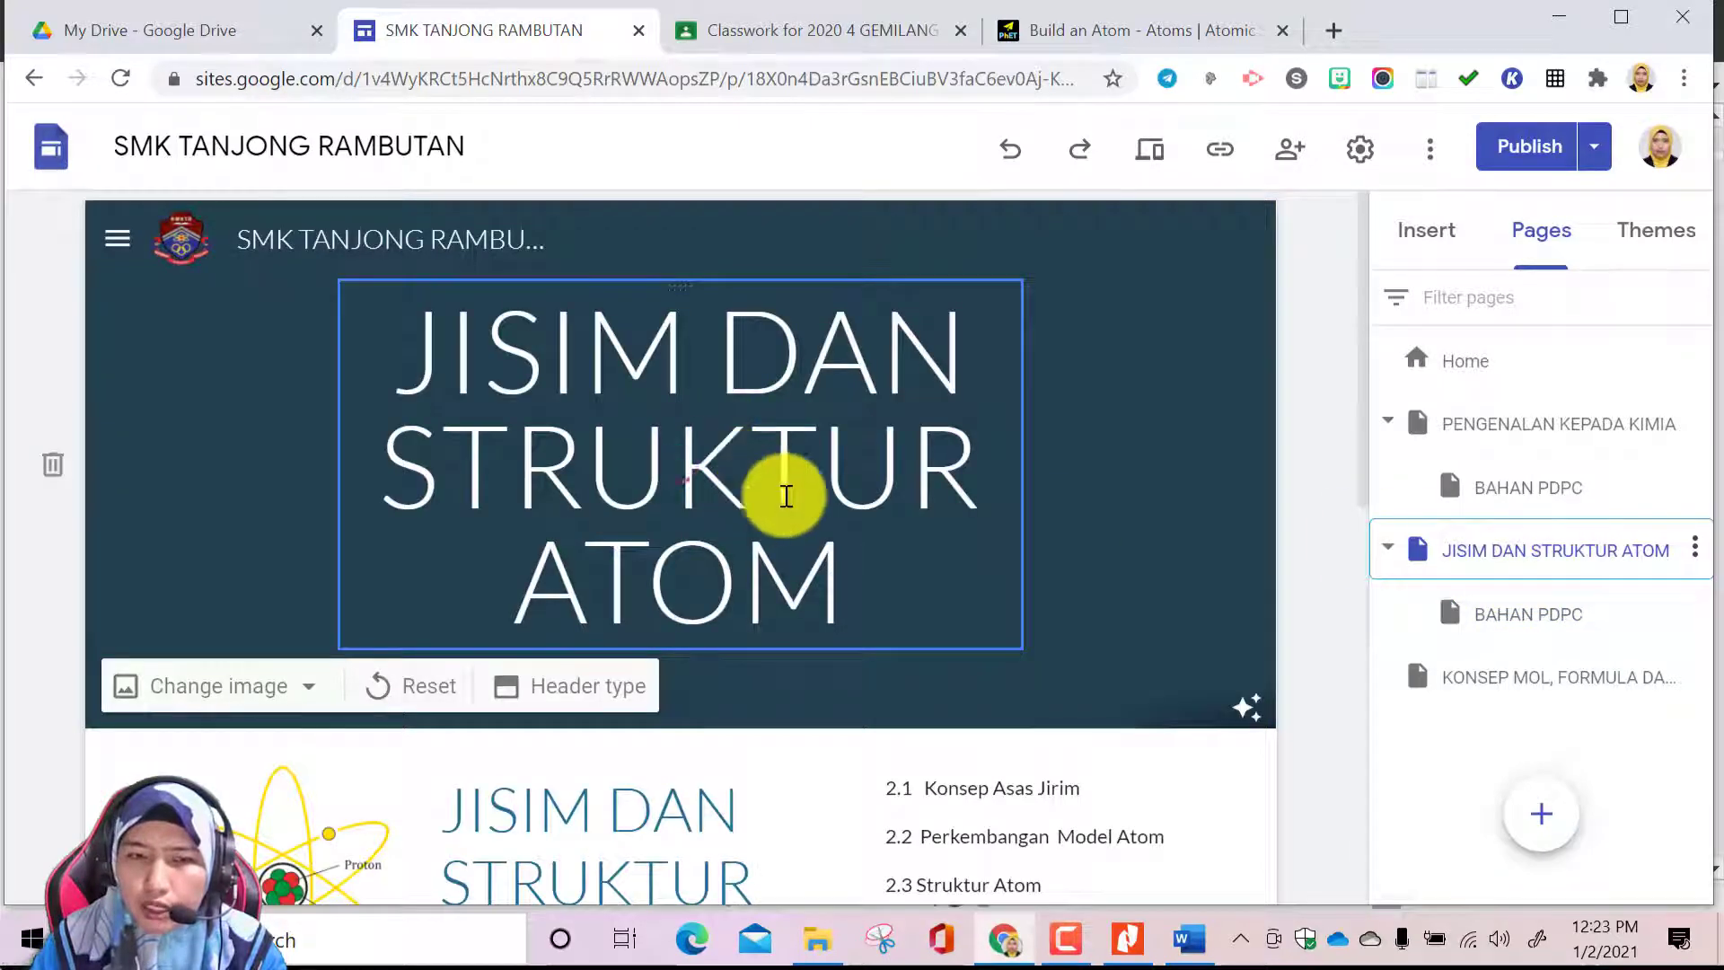
scroll(821, 503, down, 10)
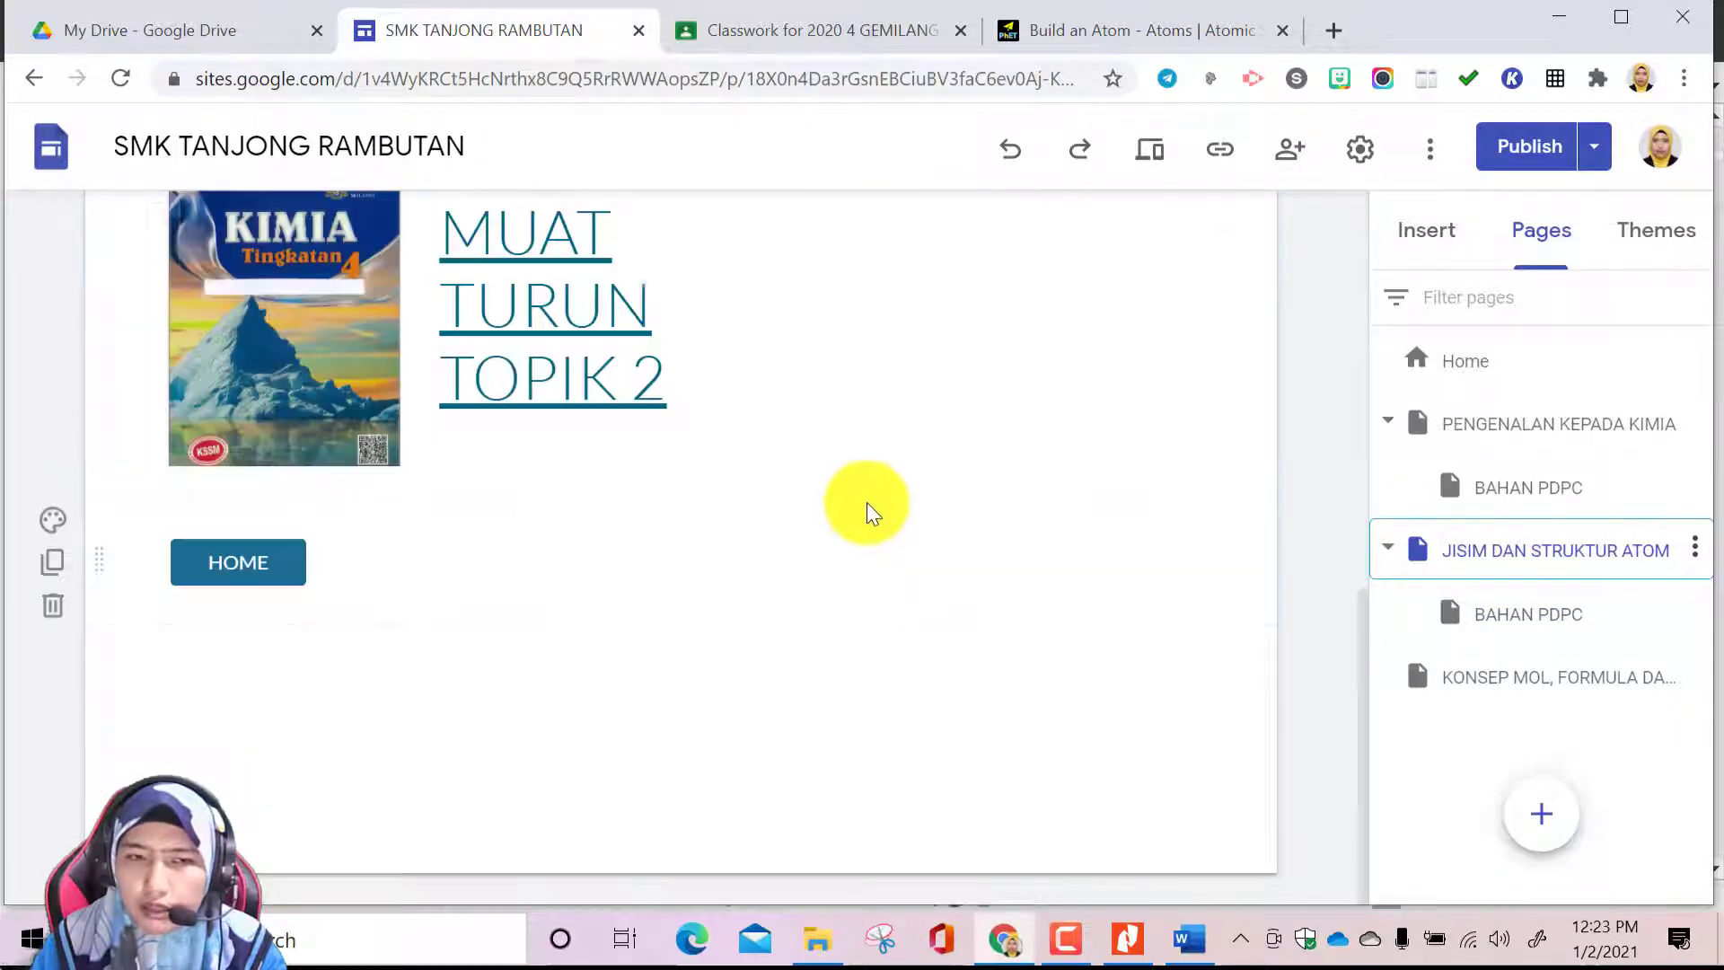
double_click(251, 571)
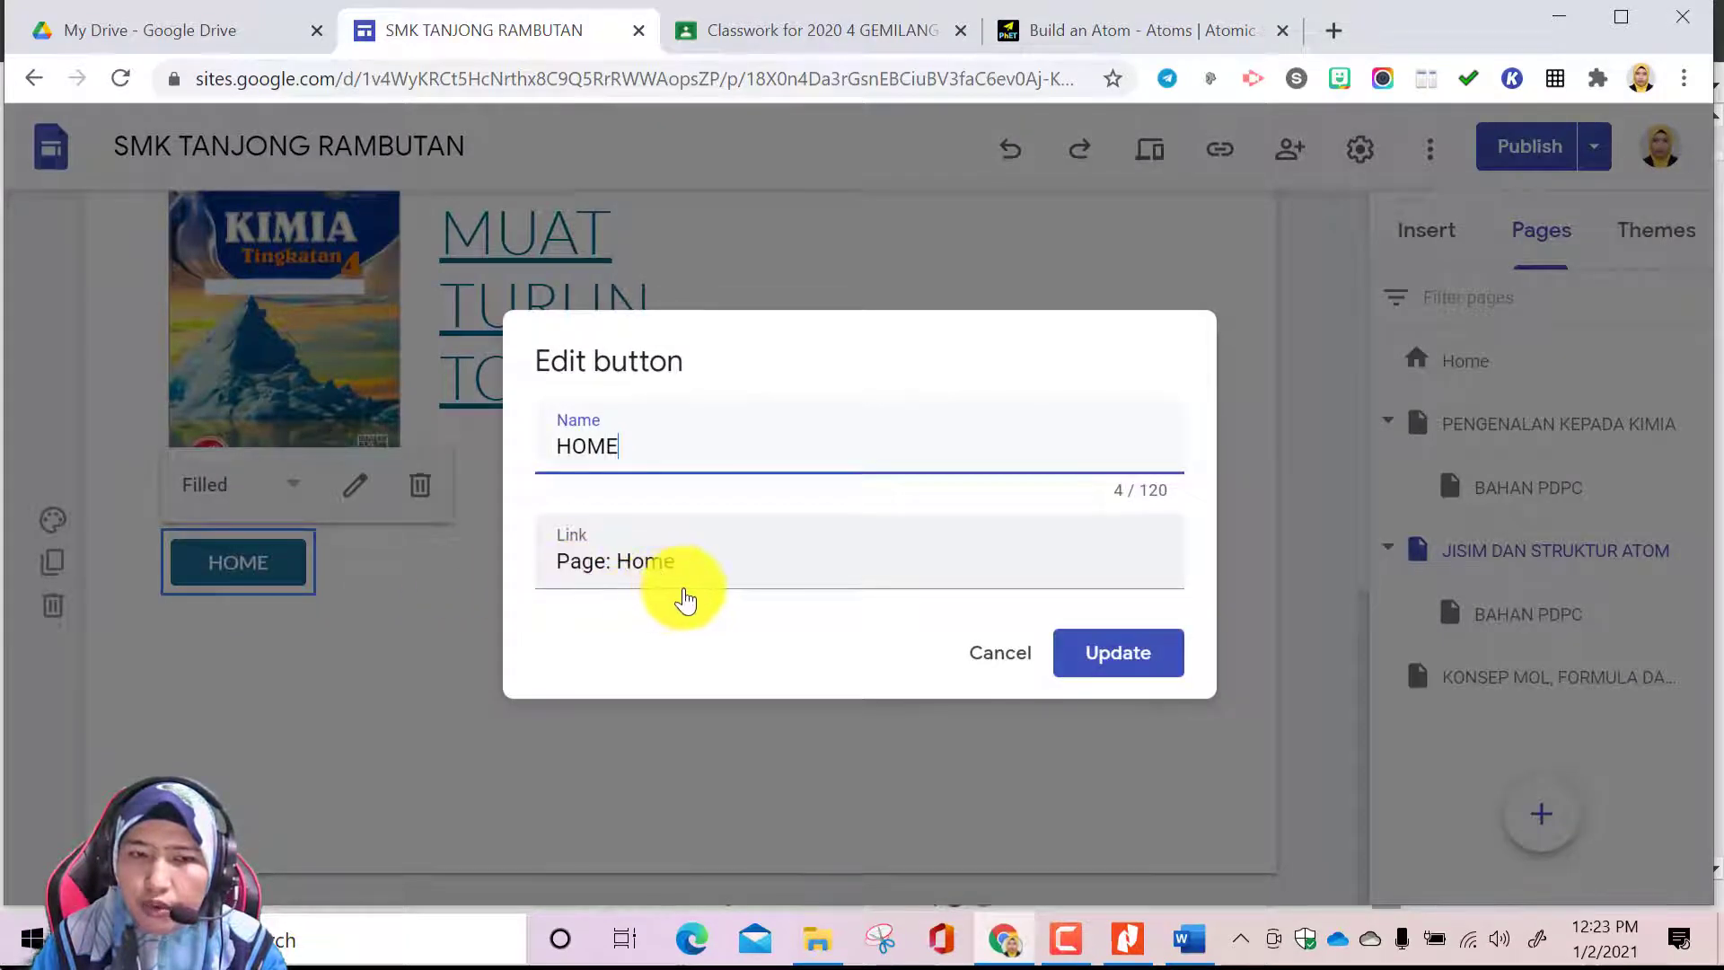
click(697, 572)
scroll(759, 653, down, 3)
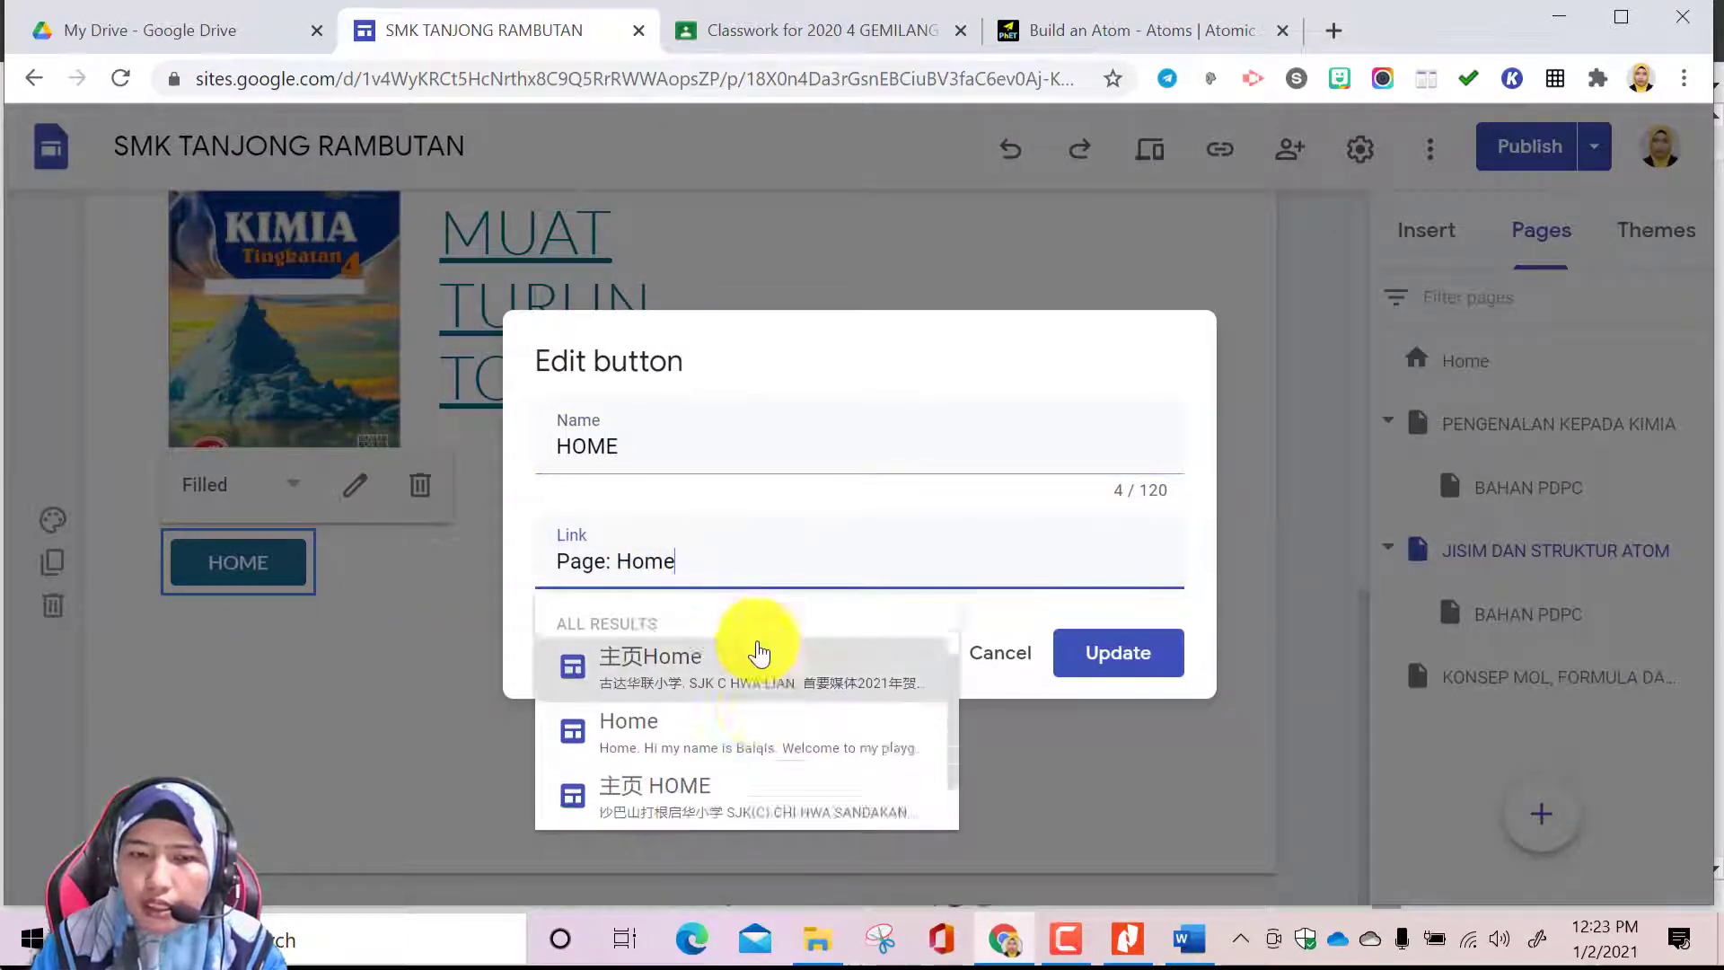
scroll(759, 654, up, 2)
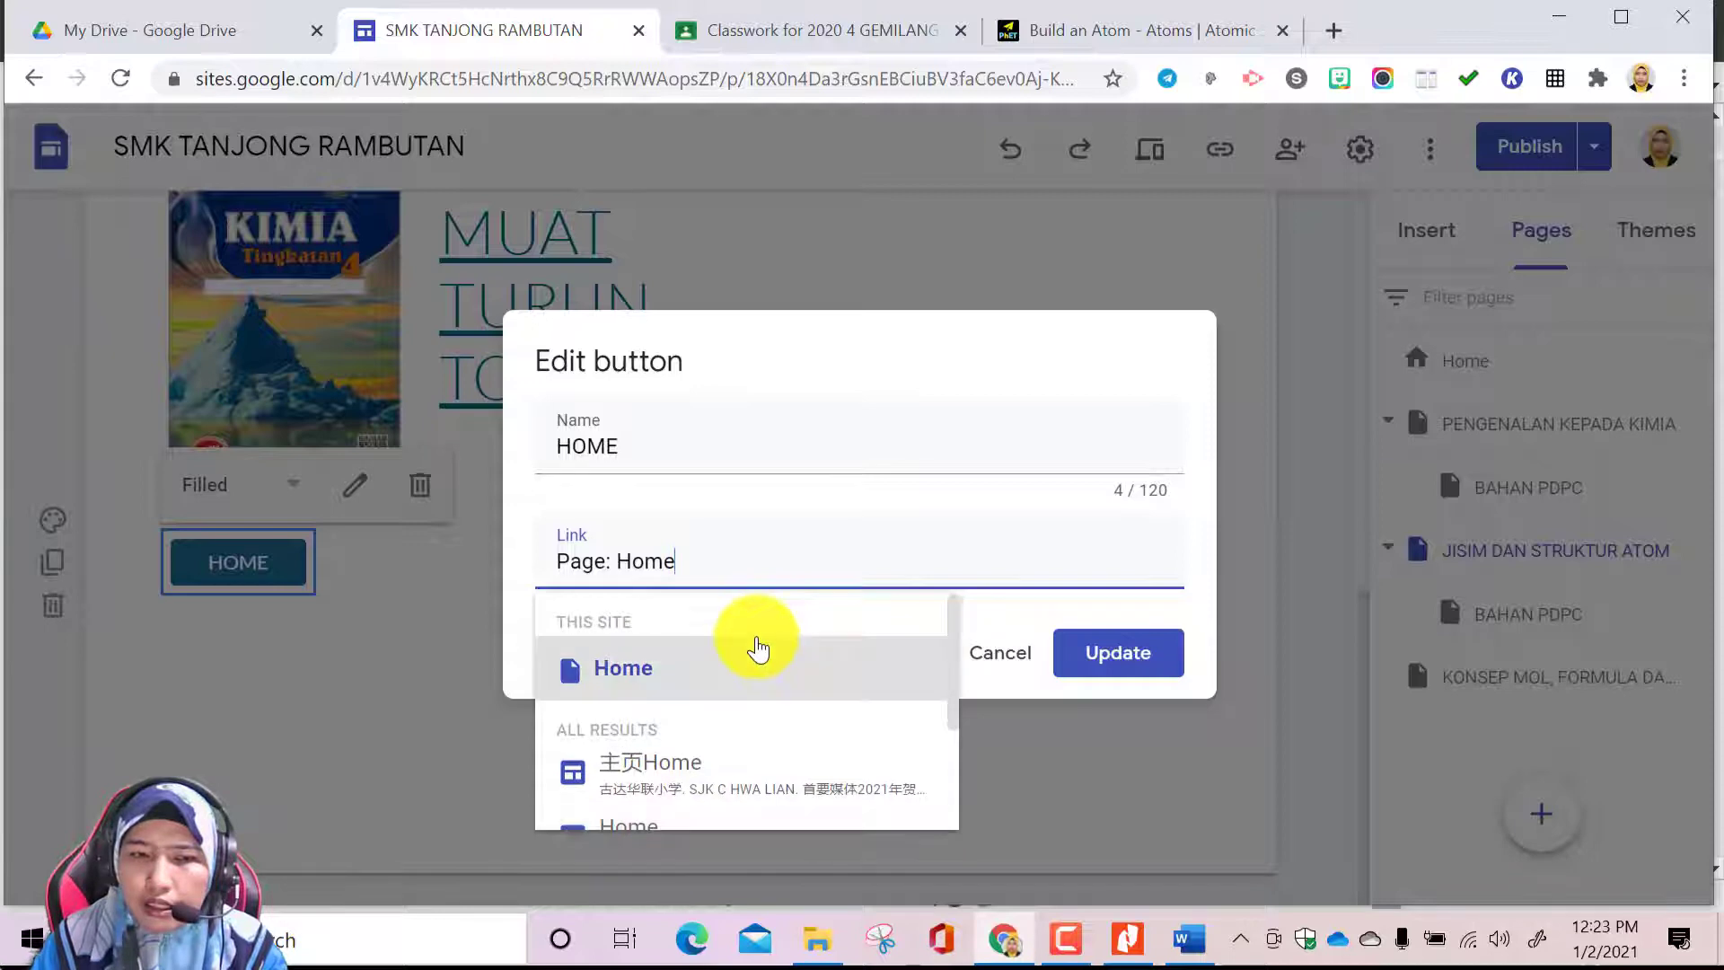
scroll(761, 652, down, 4)
scroll(763, 650, up, 3)
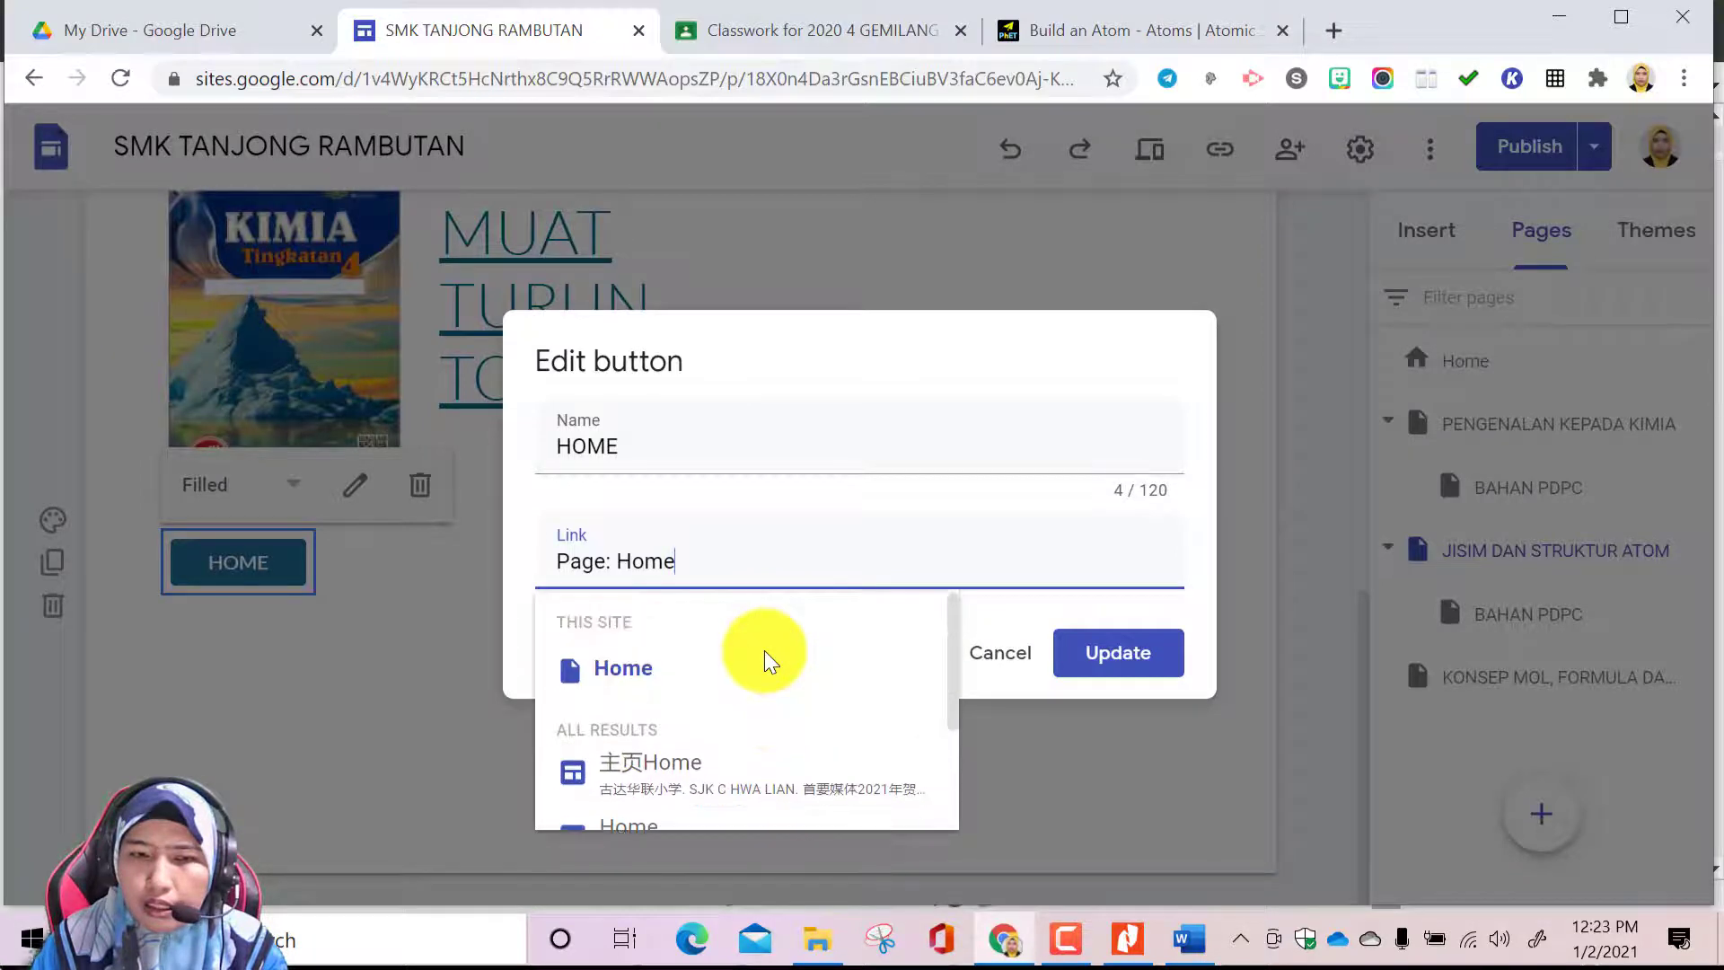
click(1127, 660)
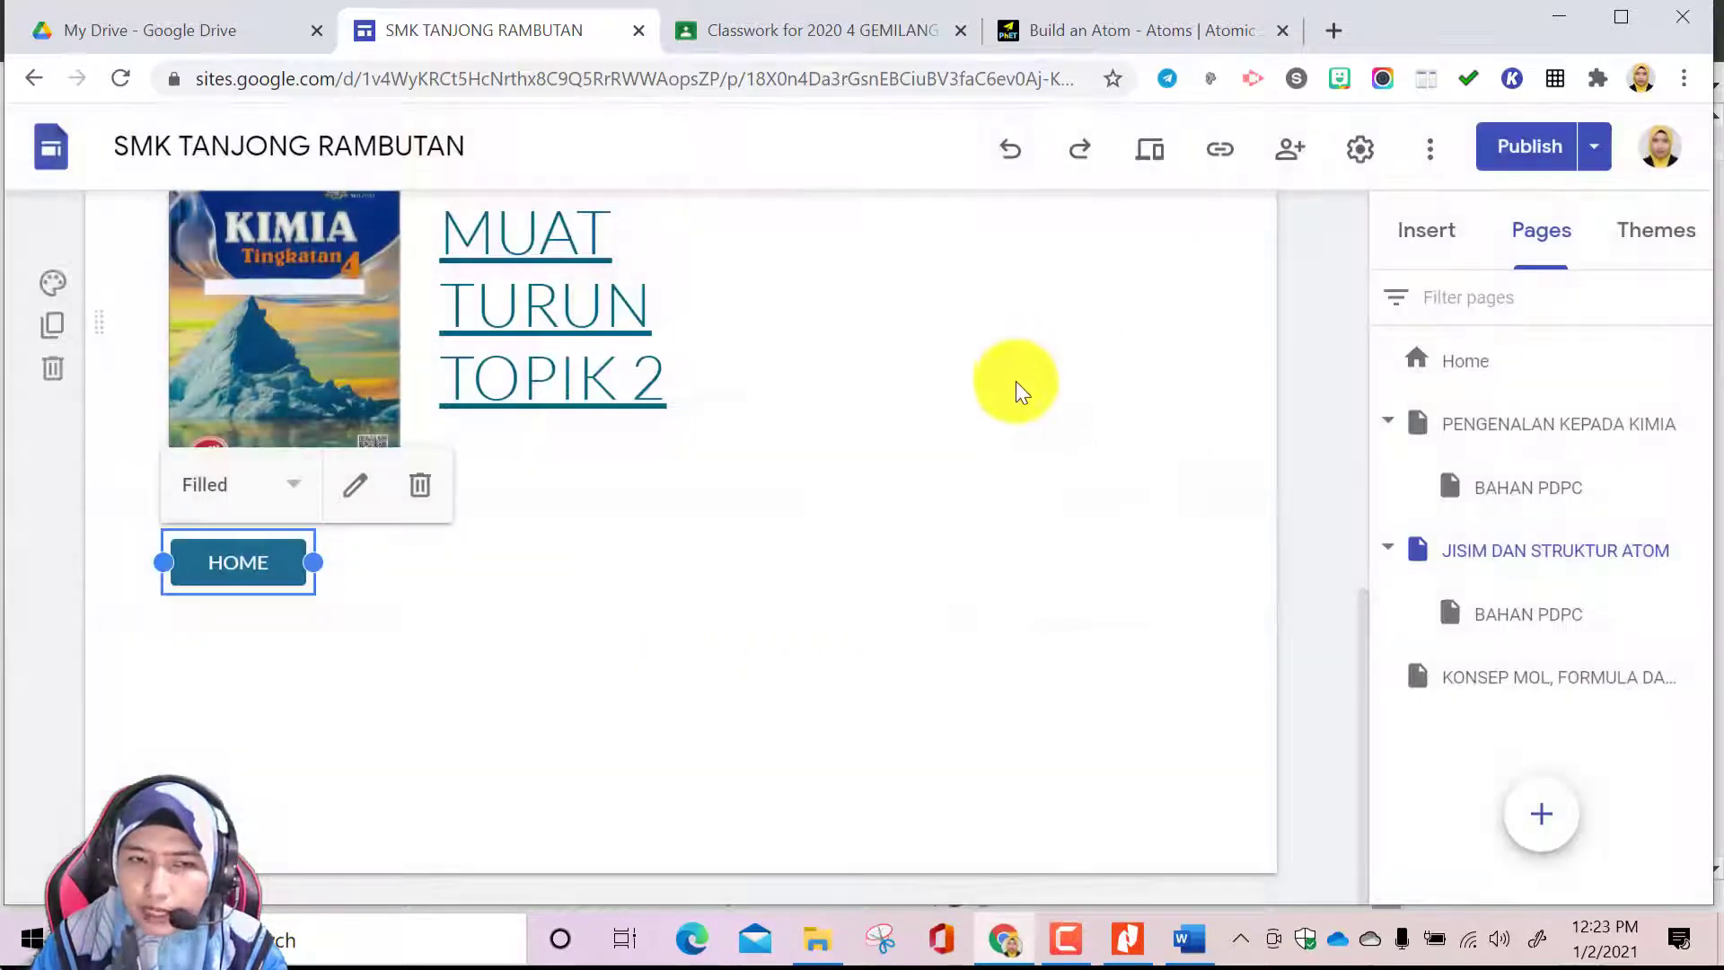
scroll(816, 488, up, 10)
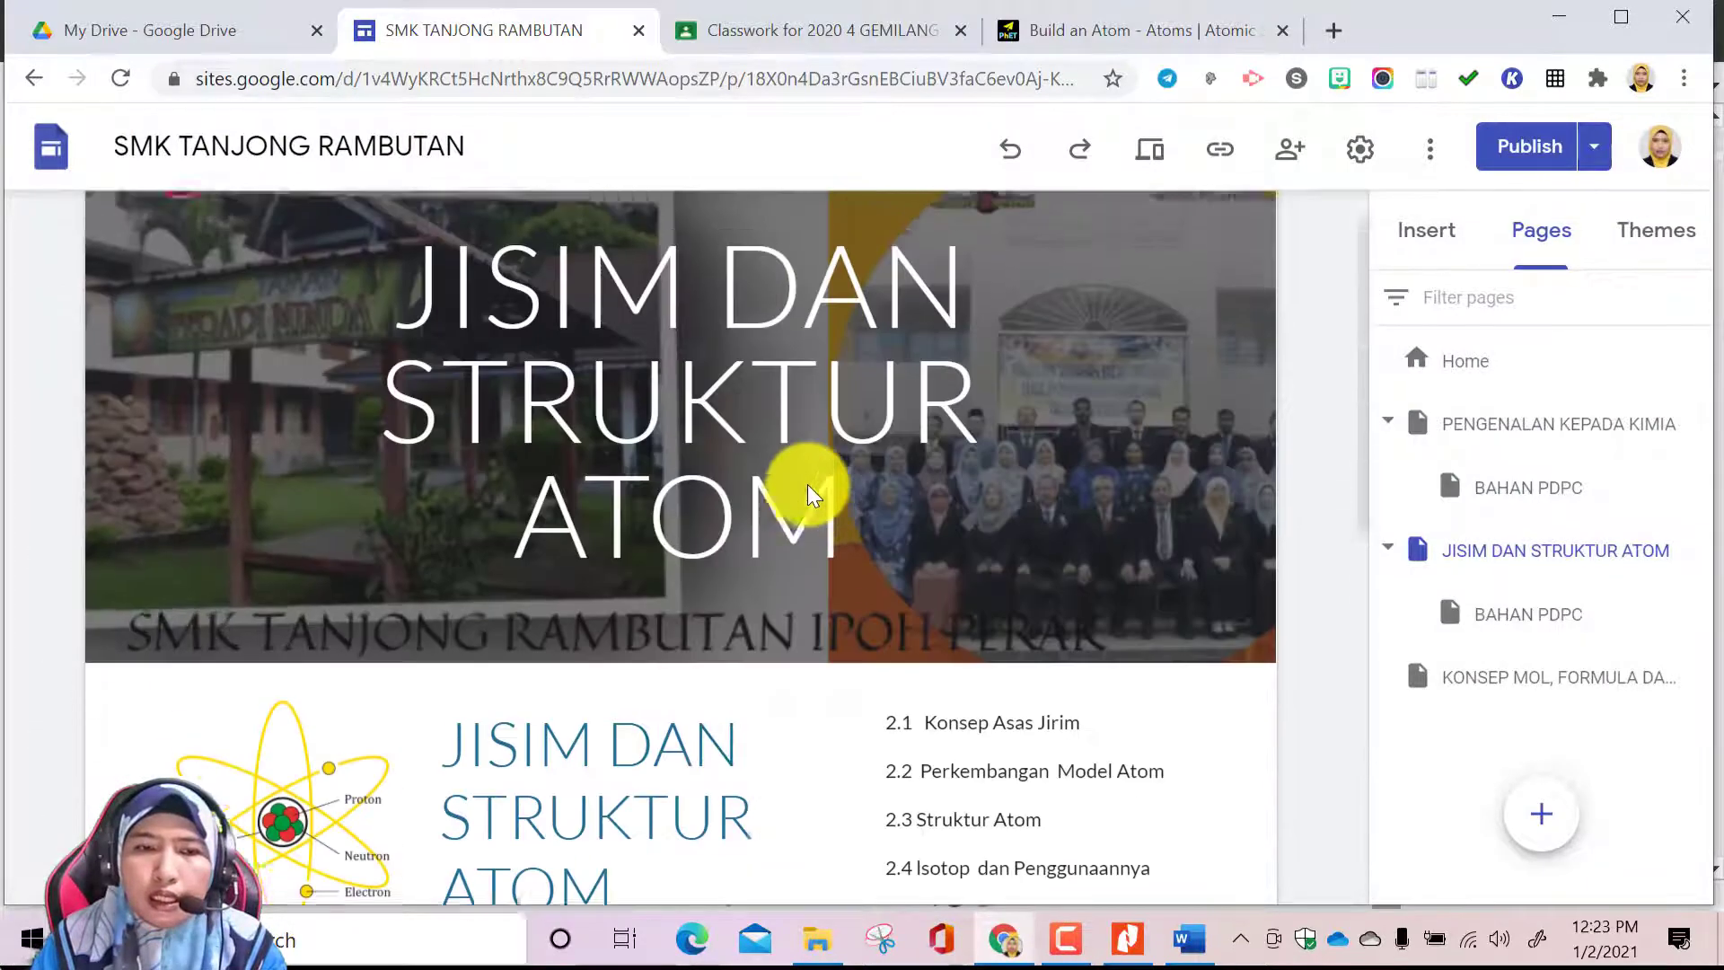
On the PENGENALAN KEPADA KIMIA page, insert a HOME button linked to the Home page below the MUAT TURUN TOPIK 1 section
click(1555, 447)
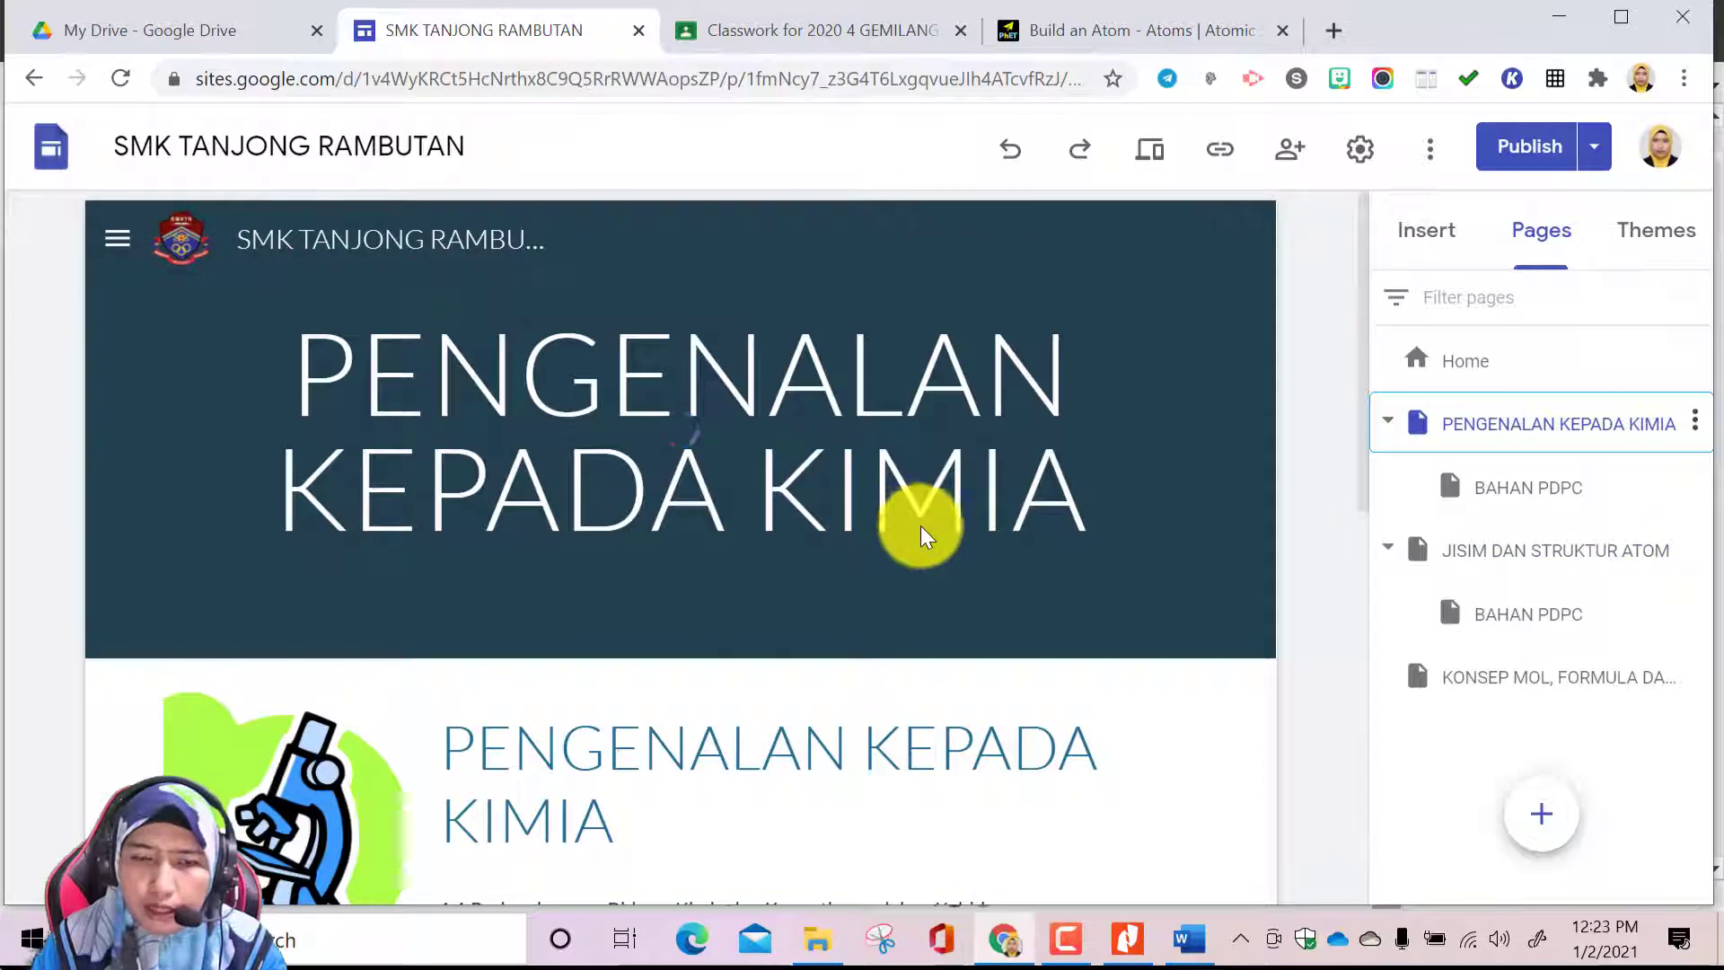
scroll(925, 539, down, 10)
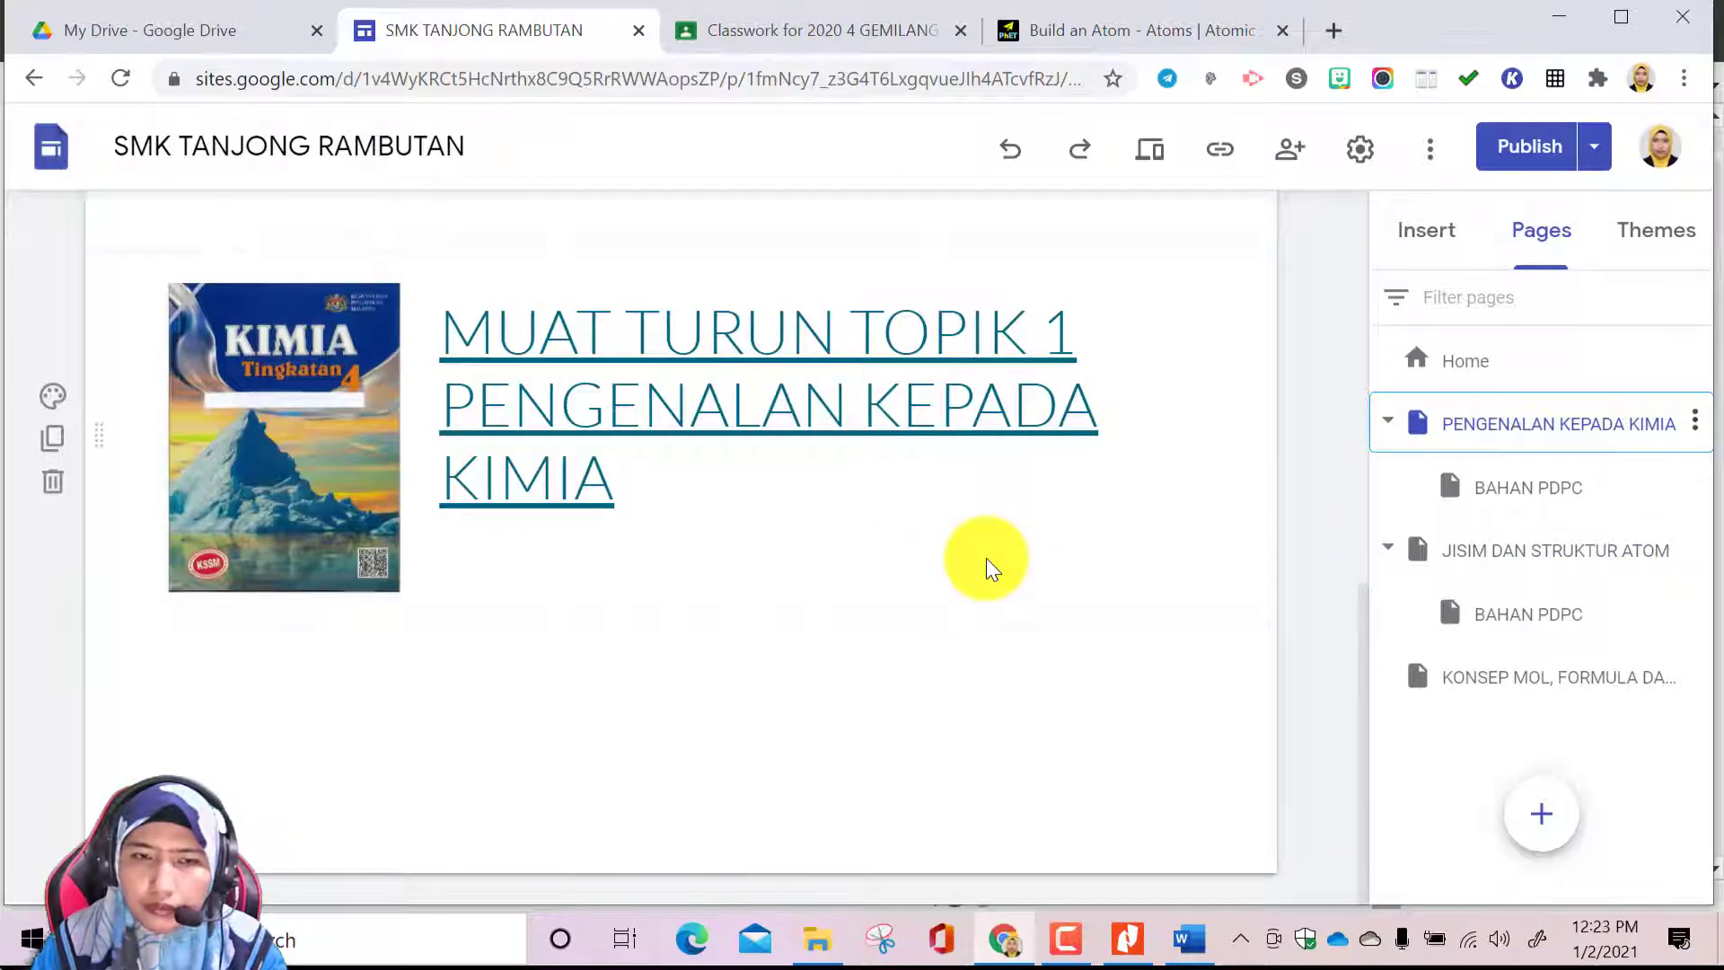
click(1433, 235)
click(1498, 504)
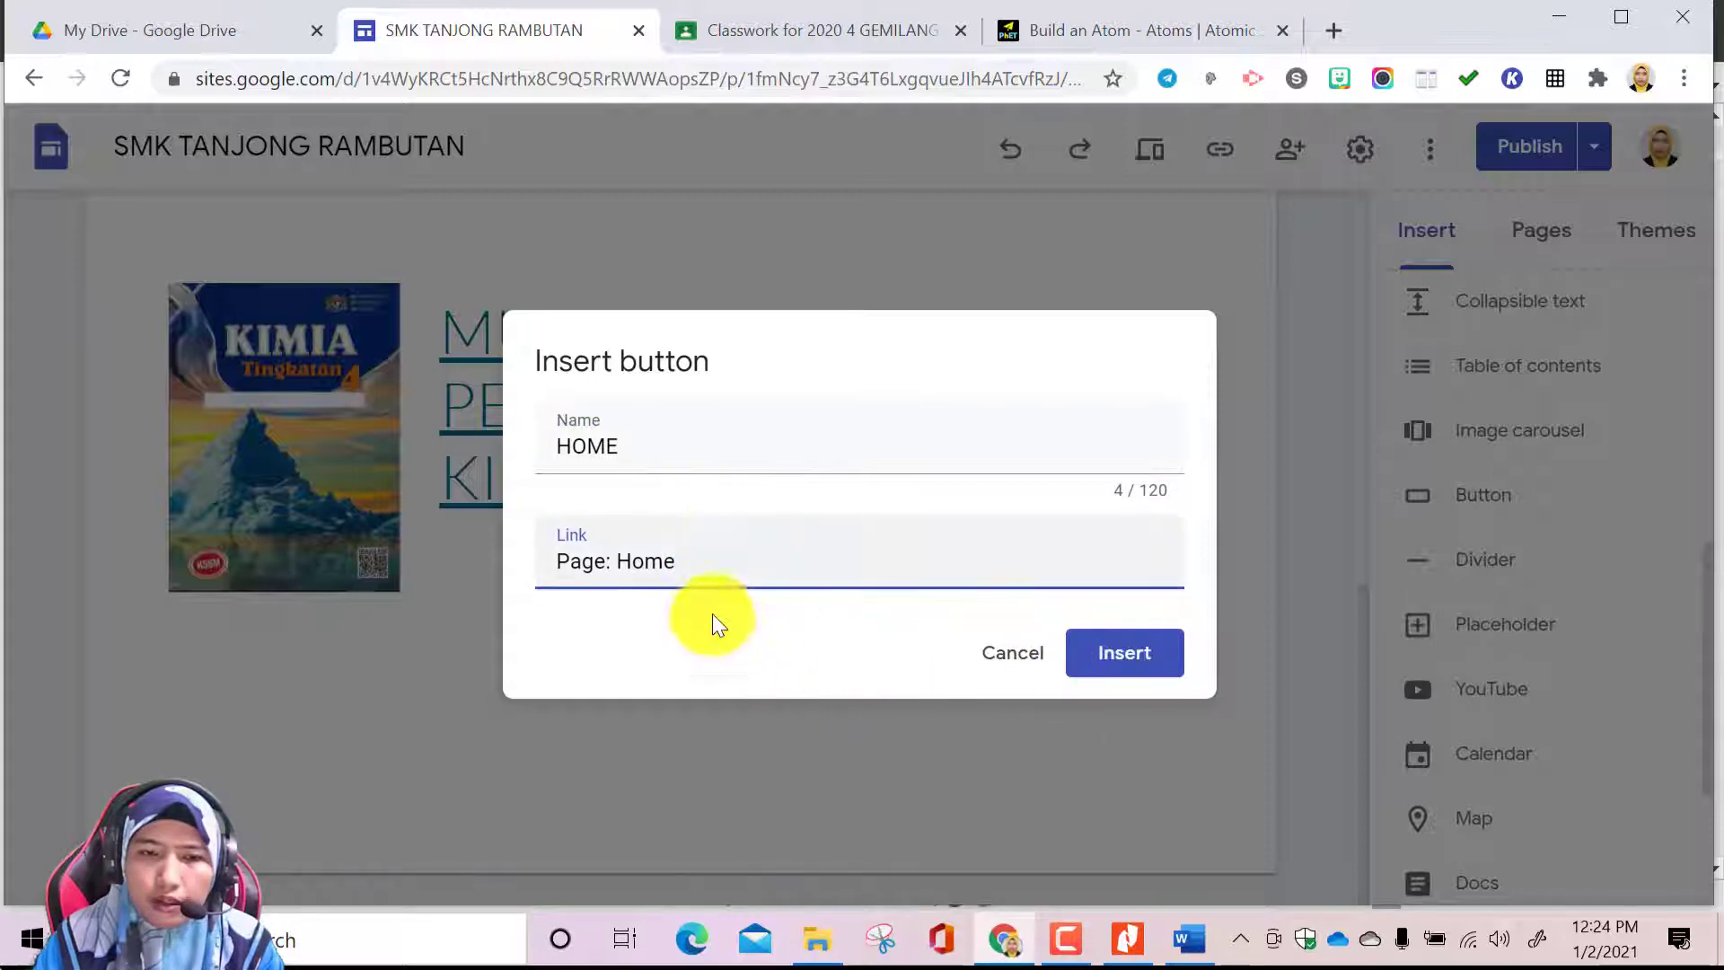
click(1127, 662)
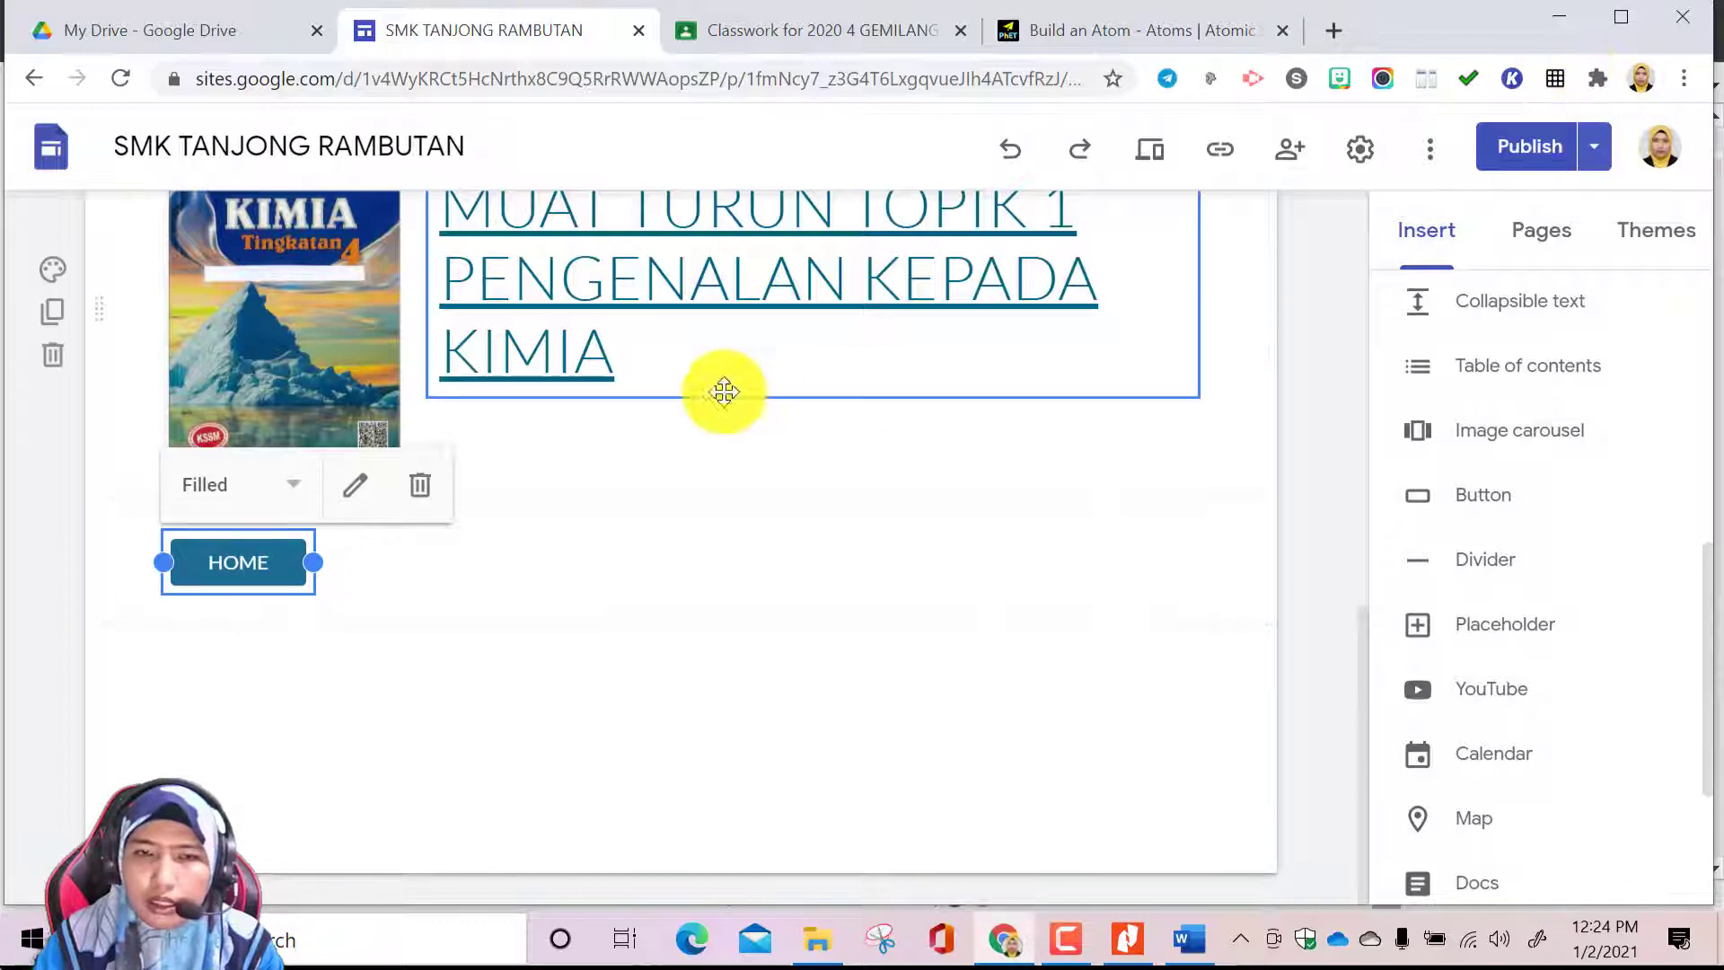
scroll(898, 377, up, 4)
scroll(1032, 357, up, 6)
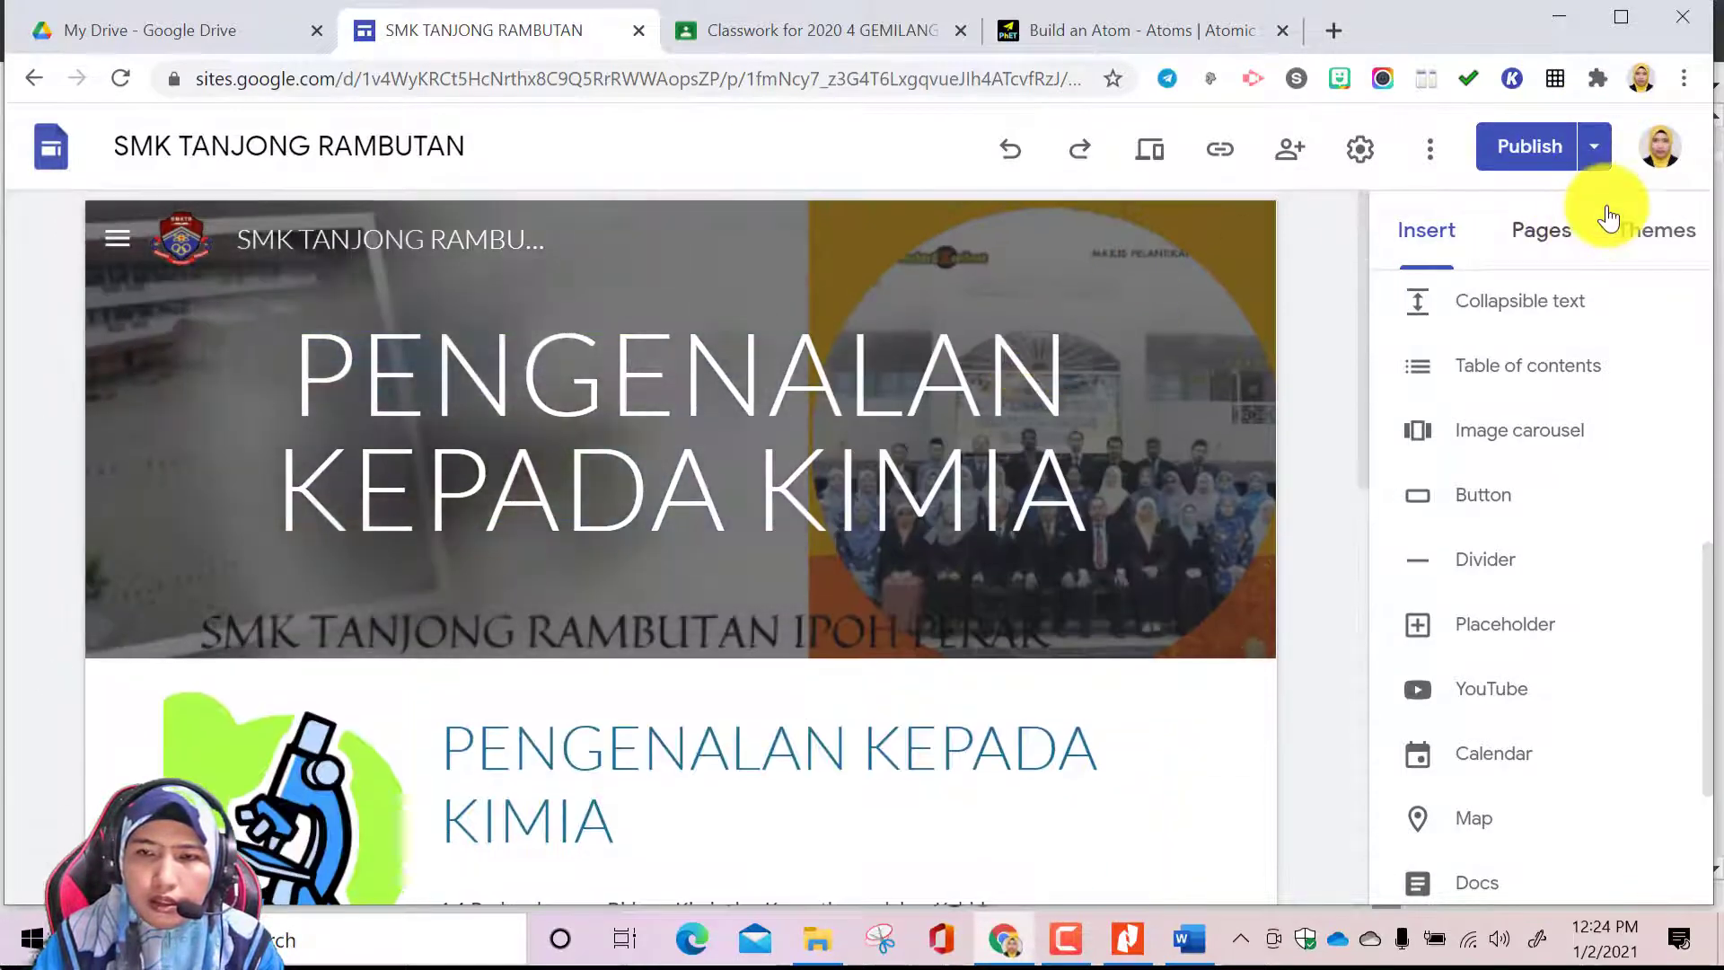
On the BAHAN PDPC subpage of PENGENALAN KEPADA KIMIA, insert a MAIN PAGE button linked to the PENGENALAN KEPADA KIMIA page
click(1554, 239)
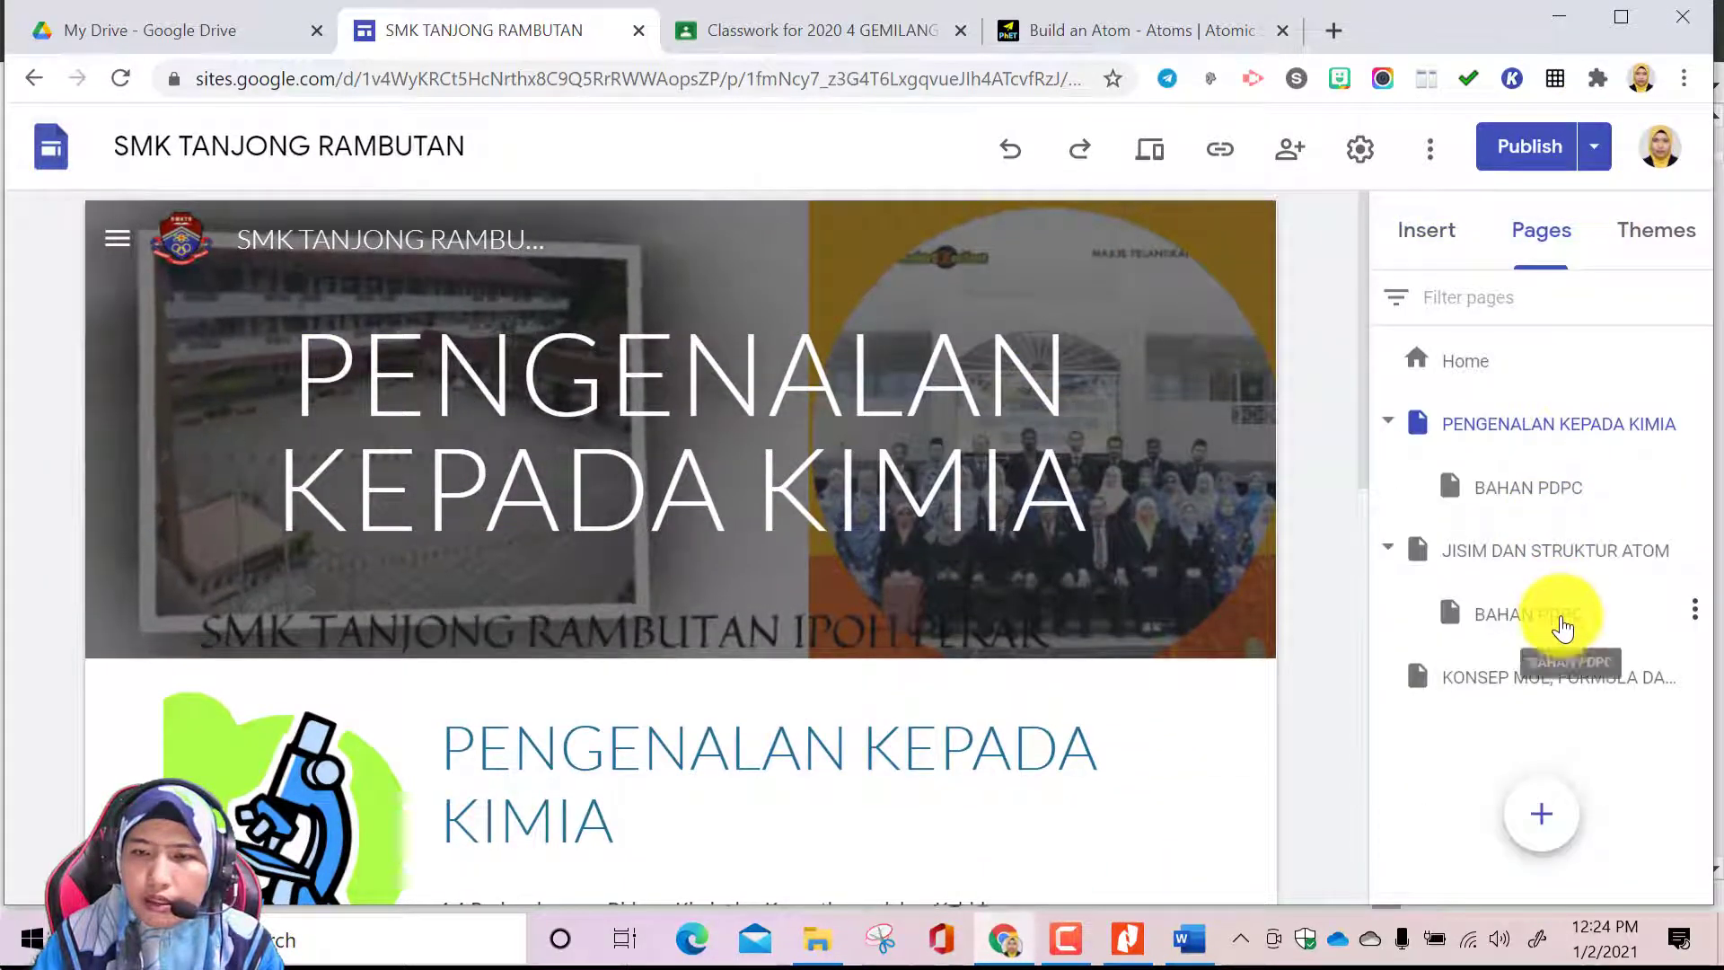
click(1574, 489)
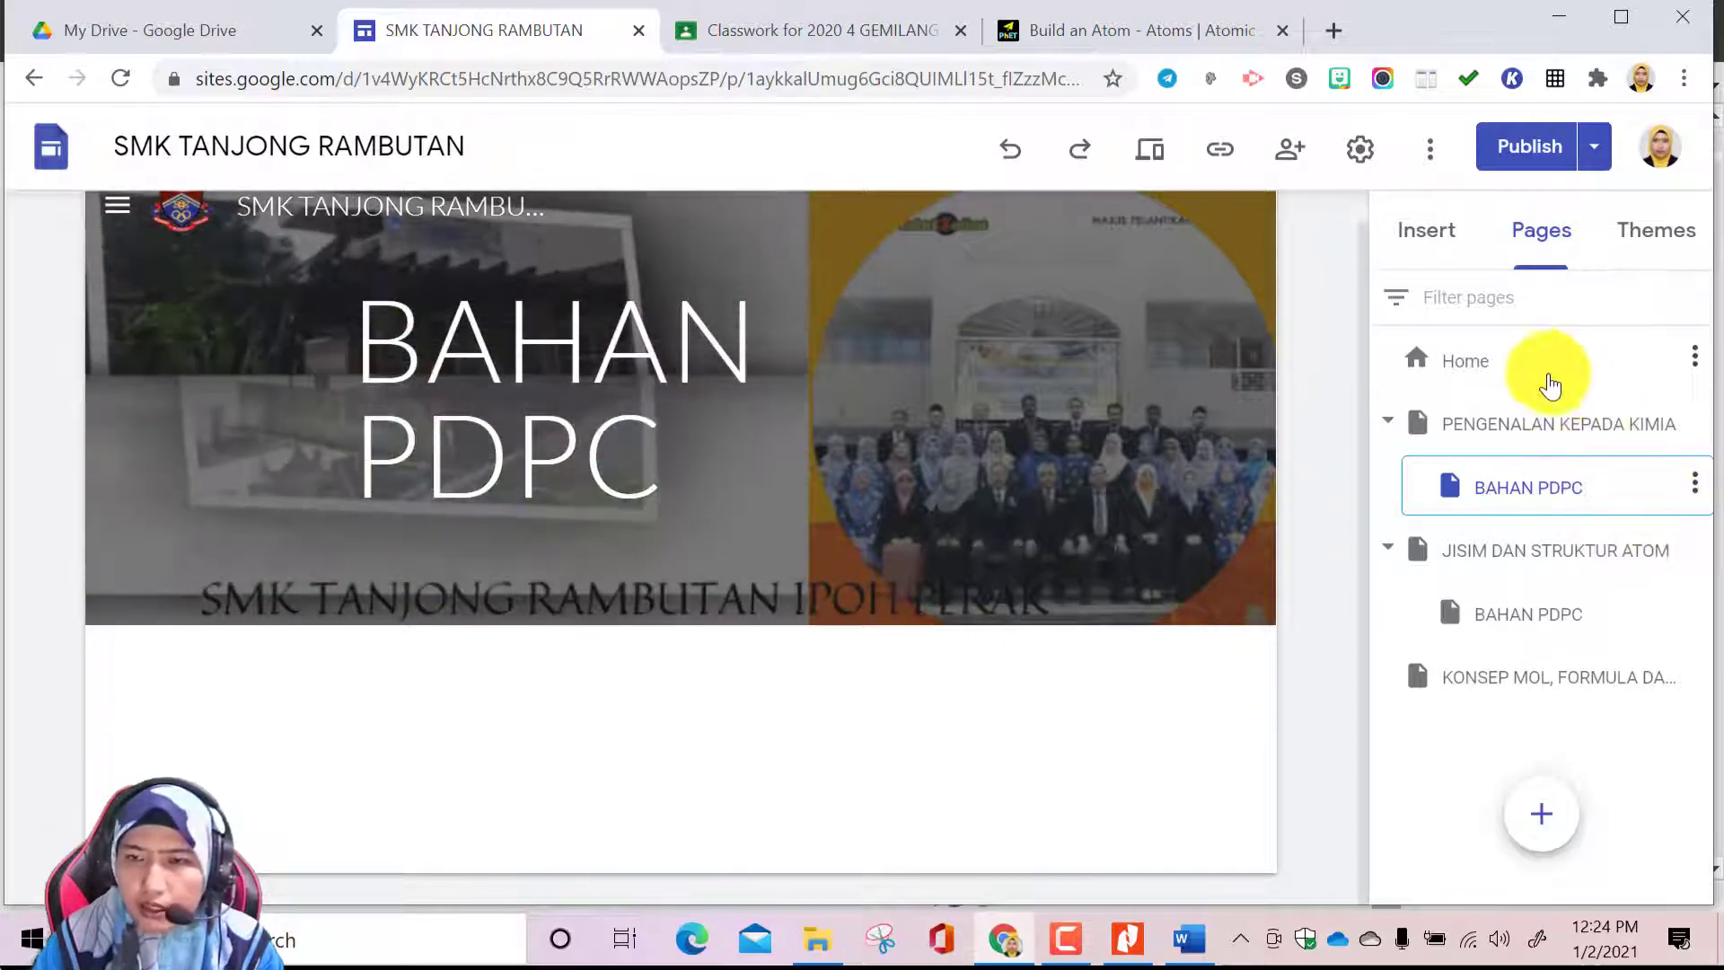
click(1441, 238)
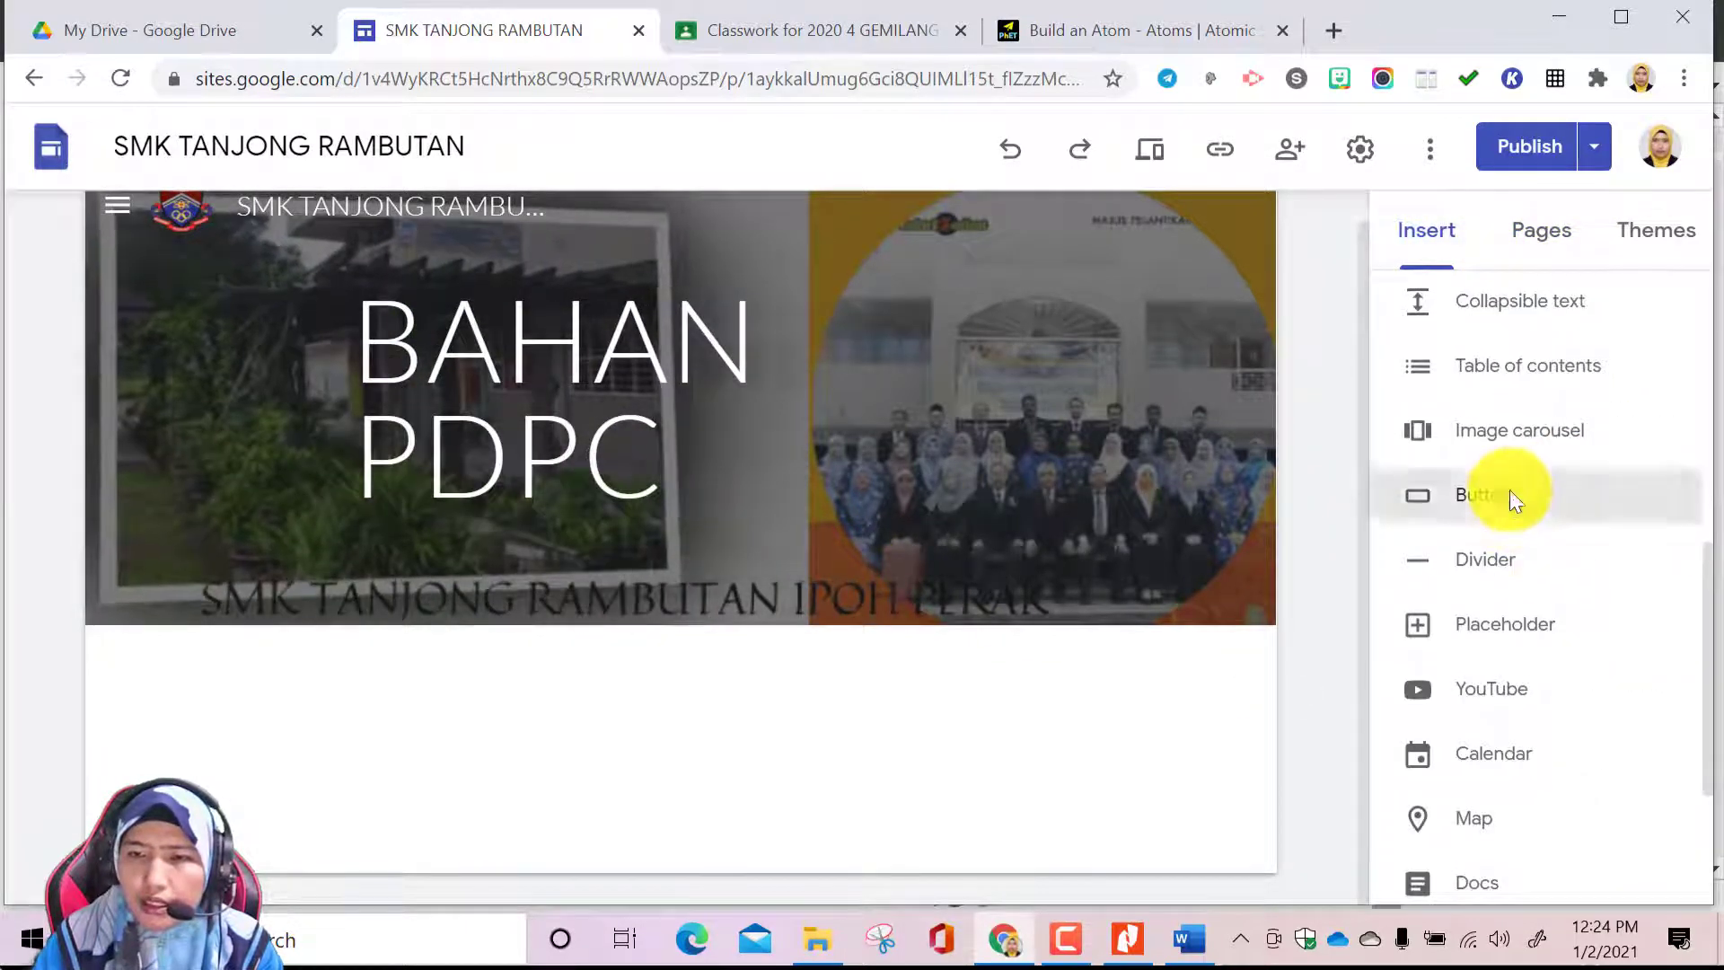
click(1508, 497)
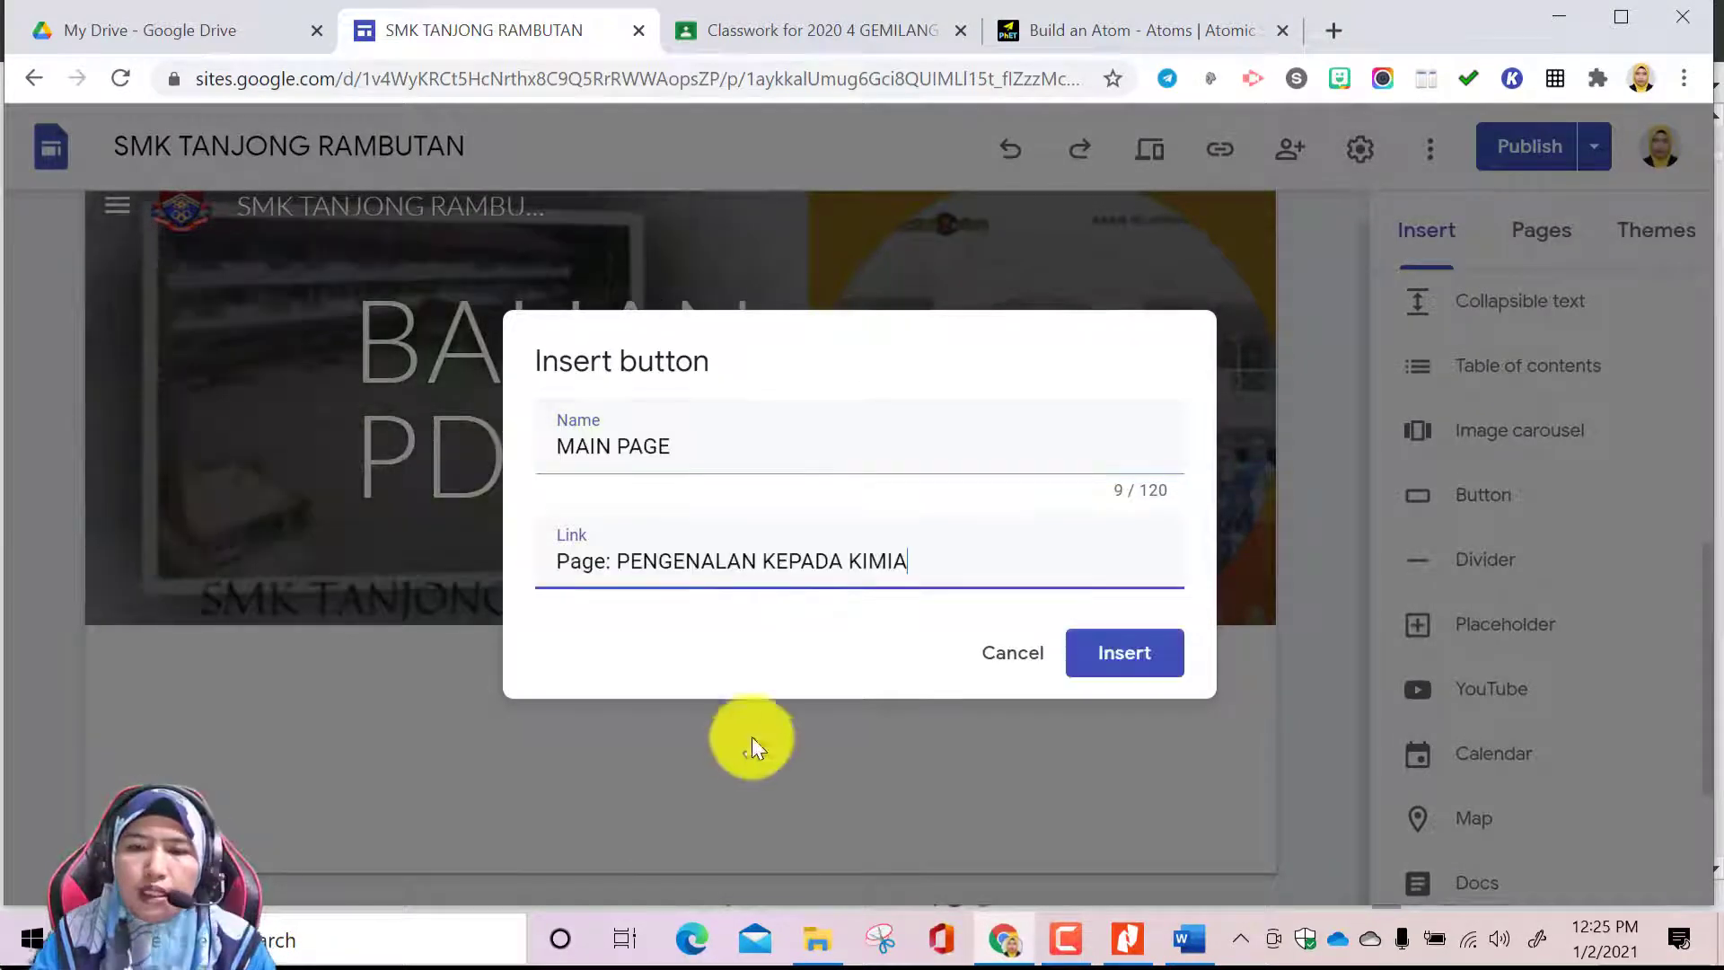
click(1124, 653)
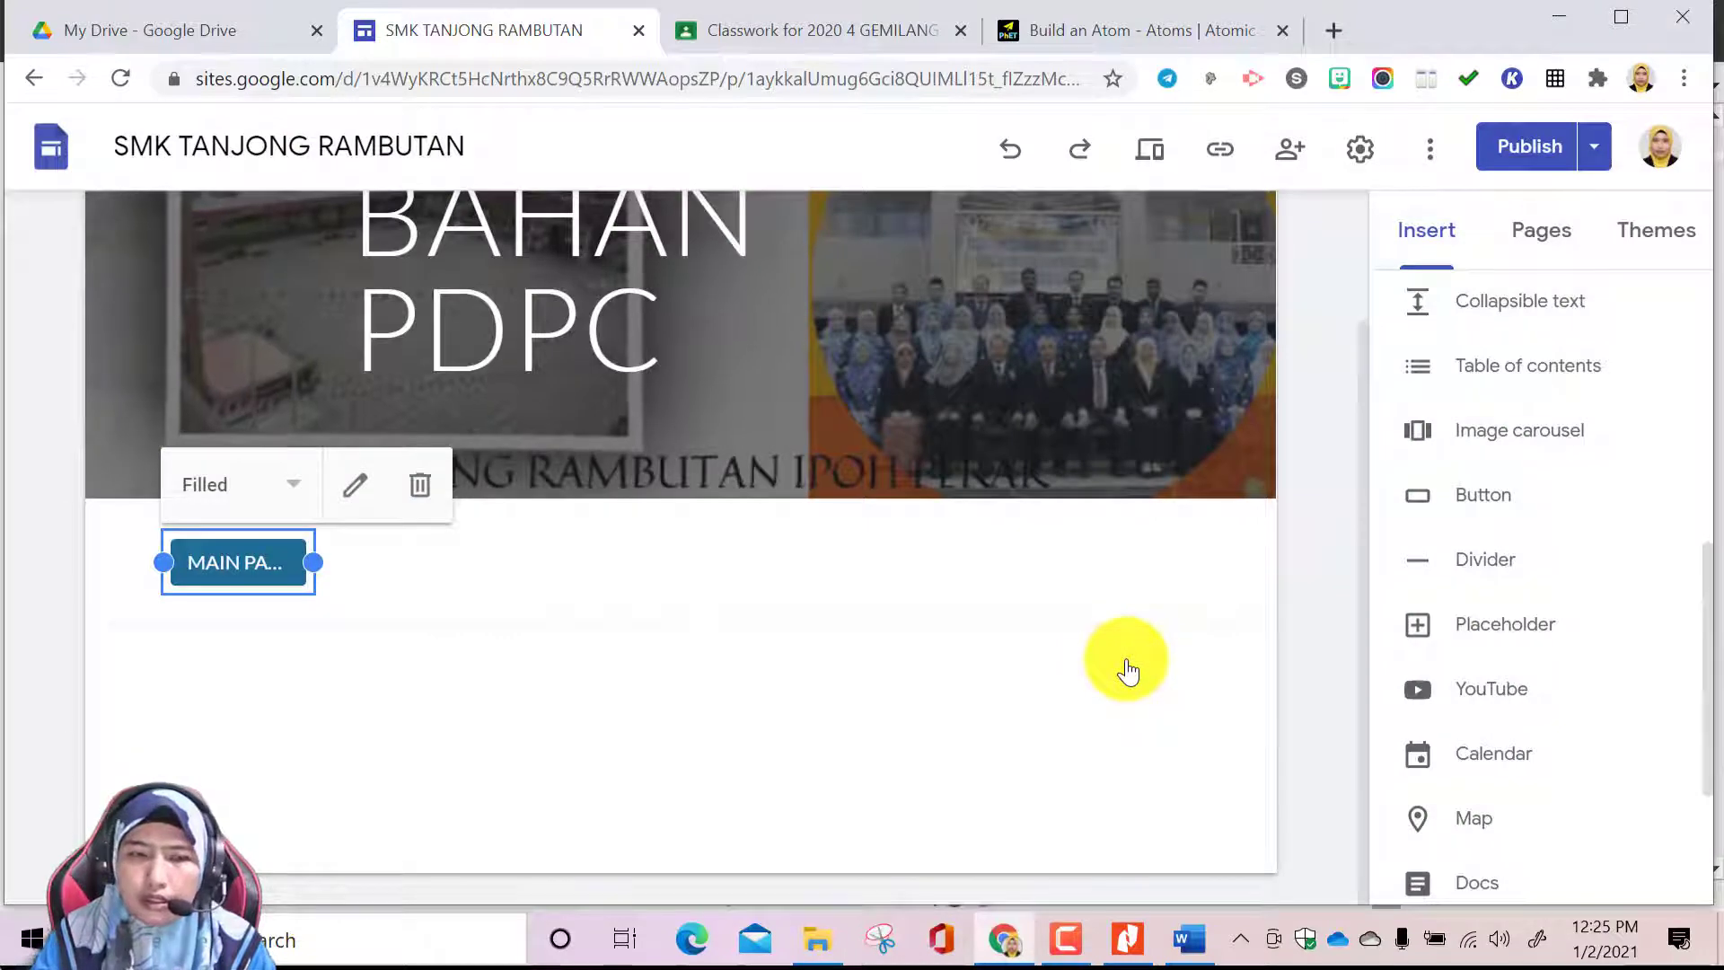
Open the site's Home page, headed PANITIA KIMIA, and bring up the elements that can be inserted
mouse_move(784, 467)
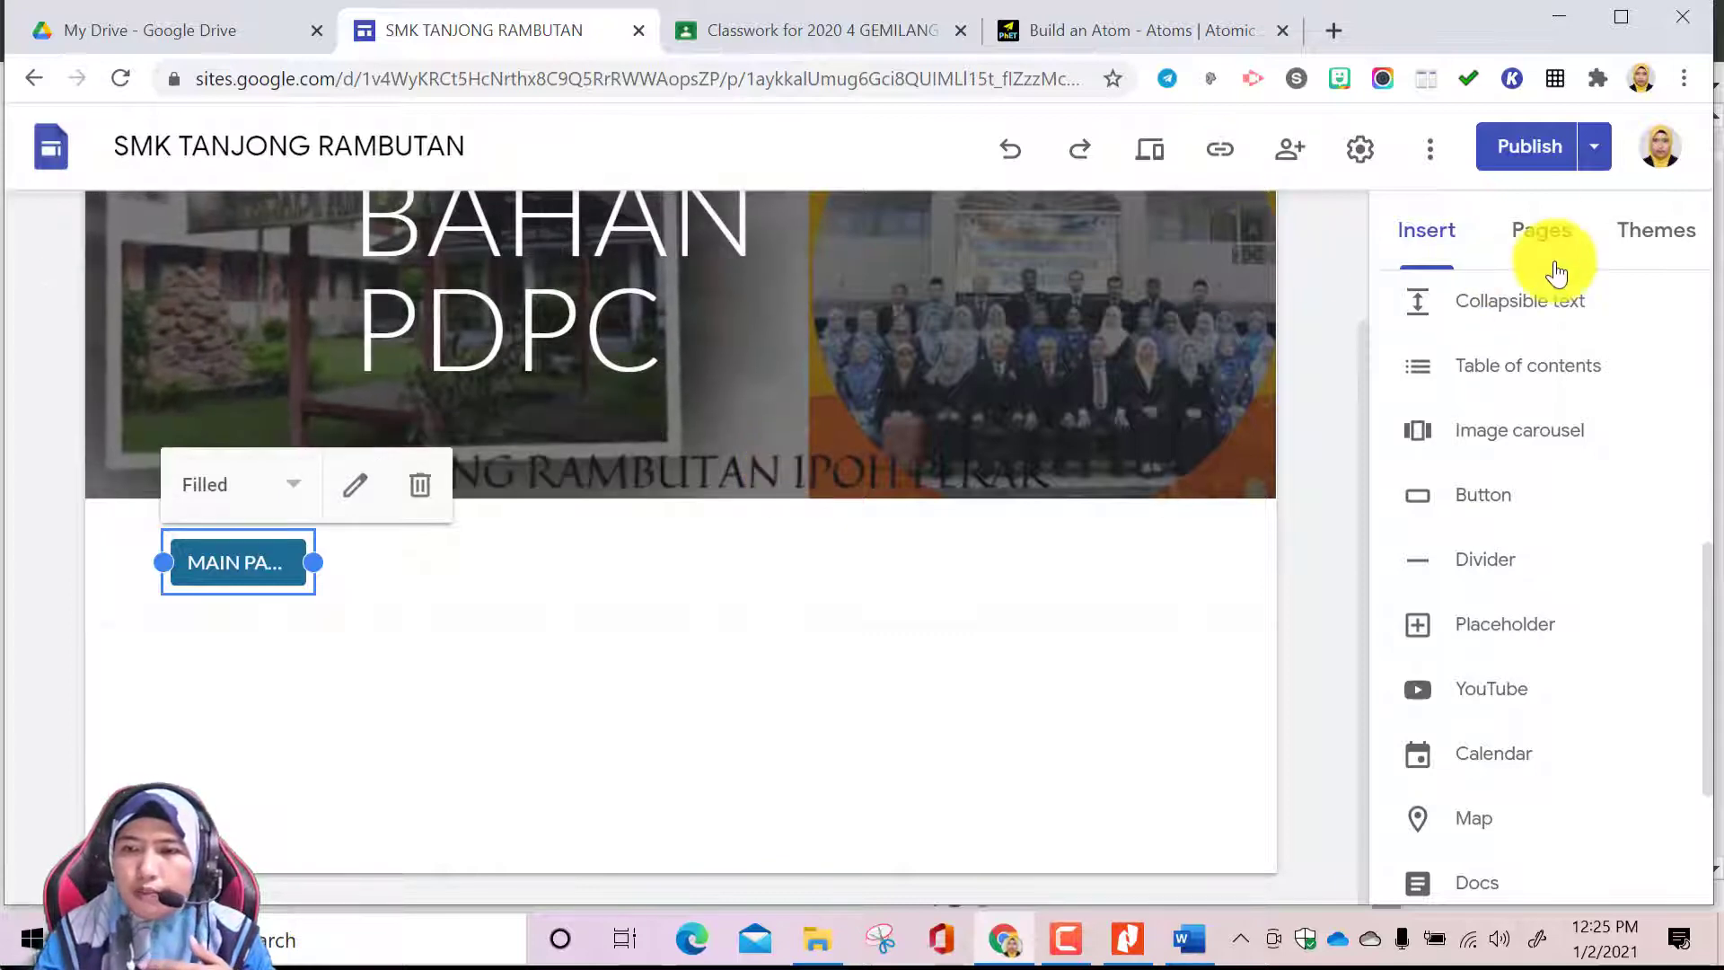
click(1540, 235)
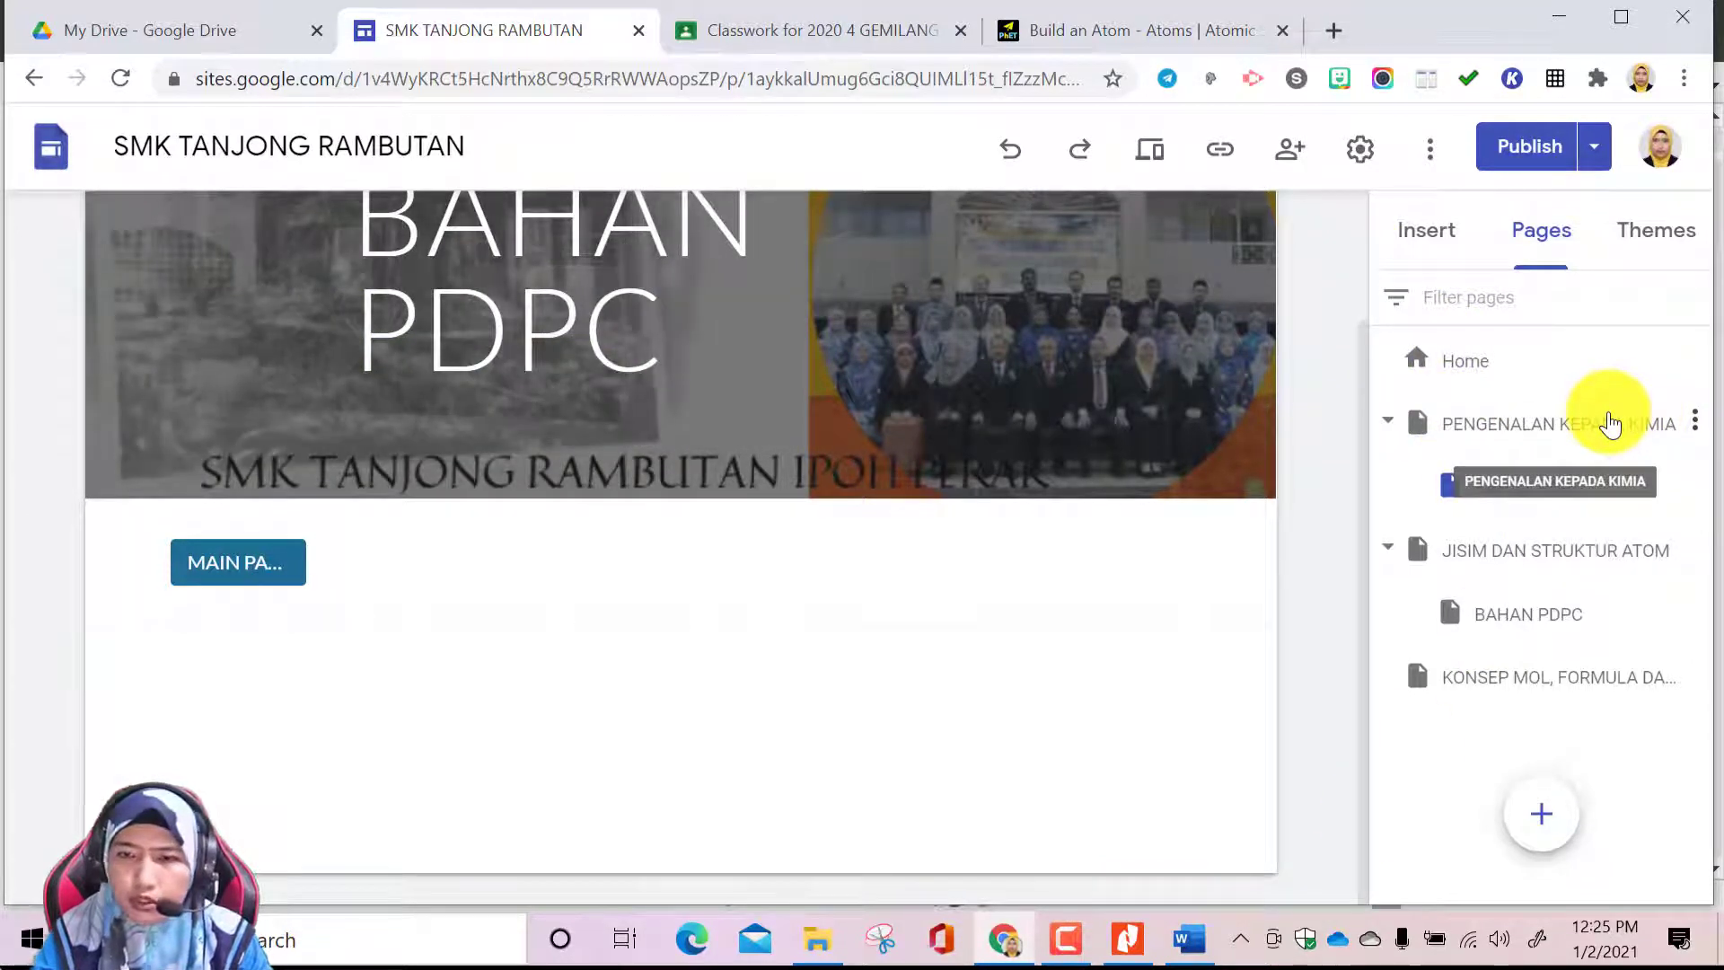
click(1466, 363)
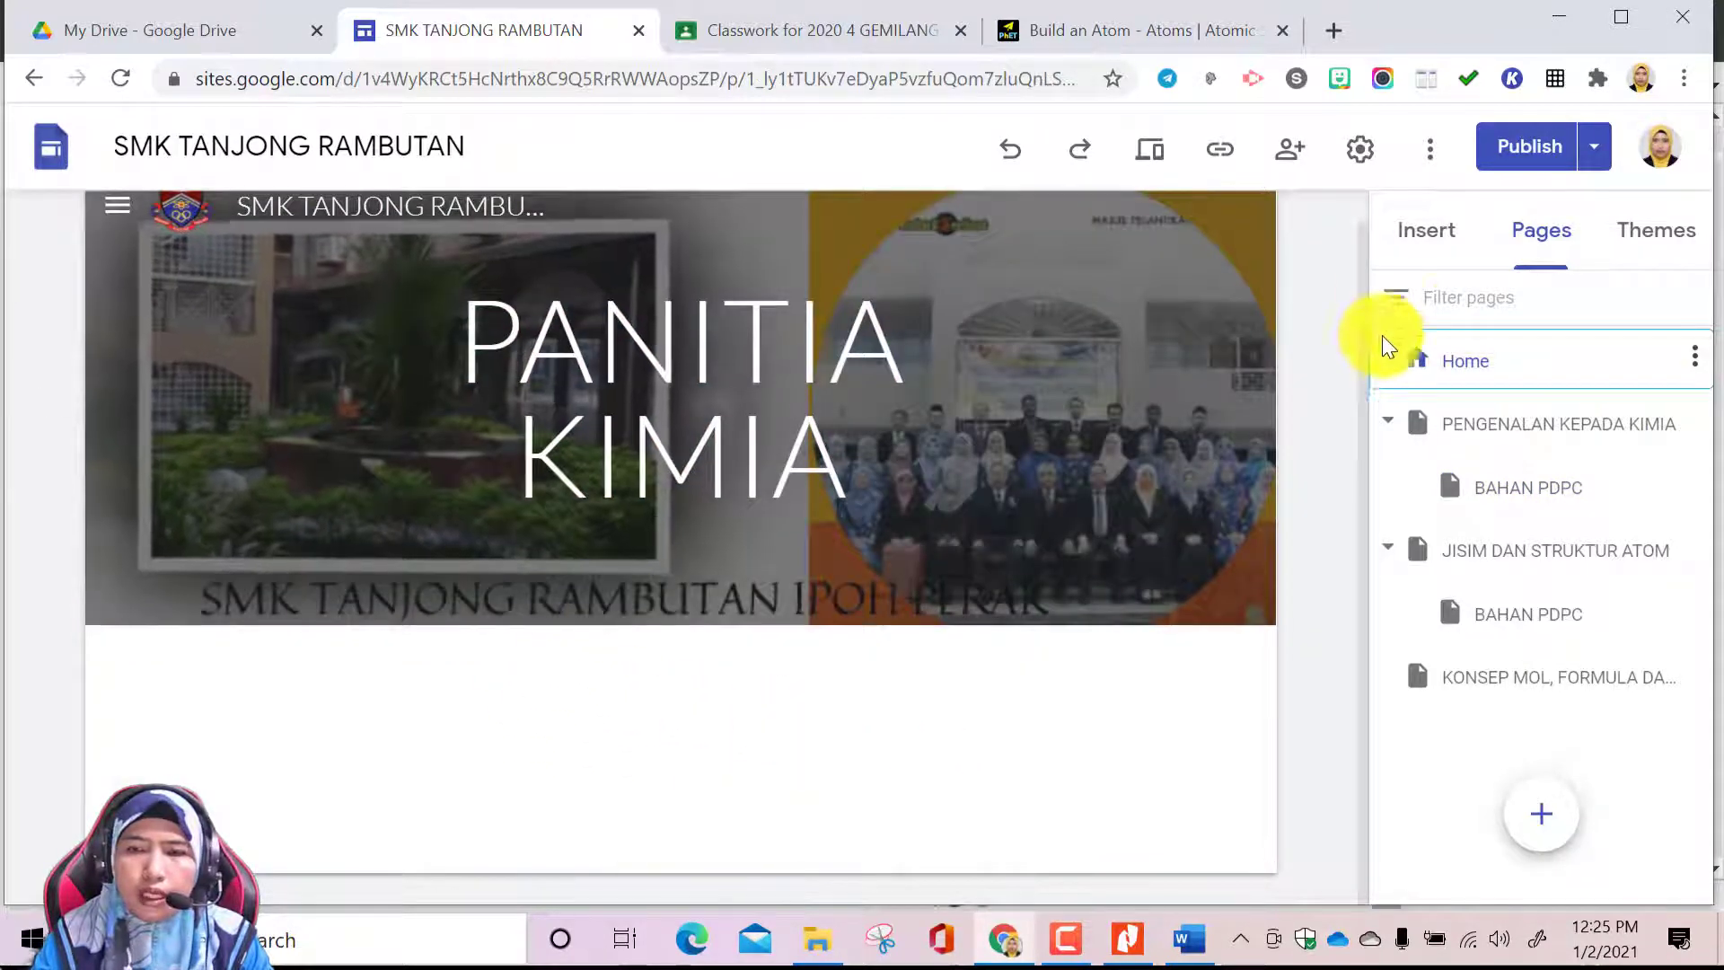
click(1443, 242)
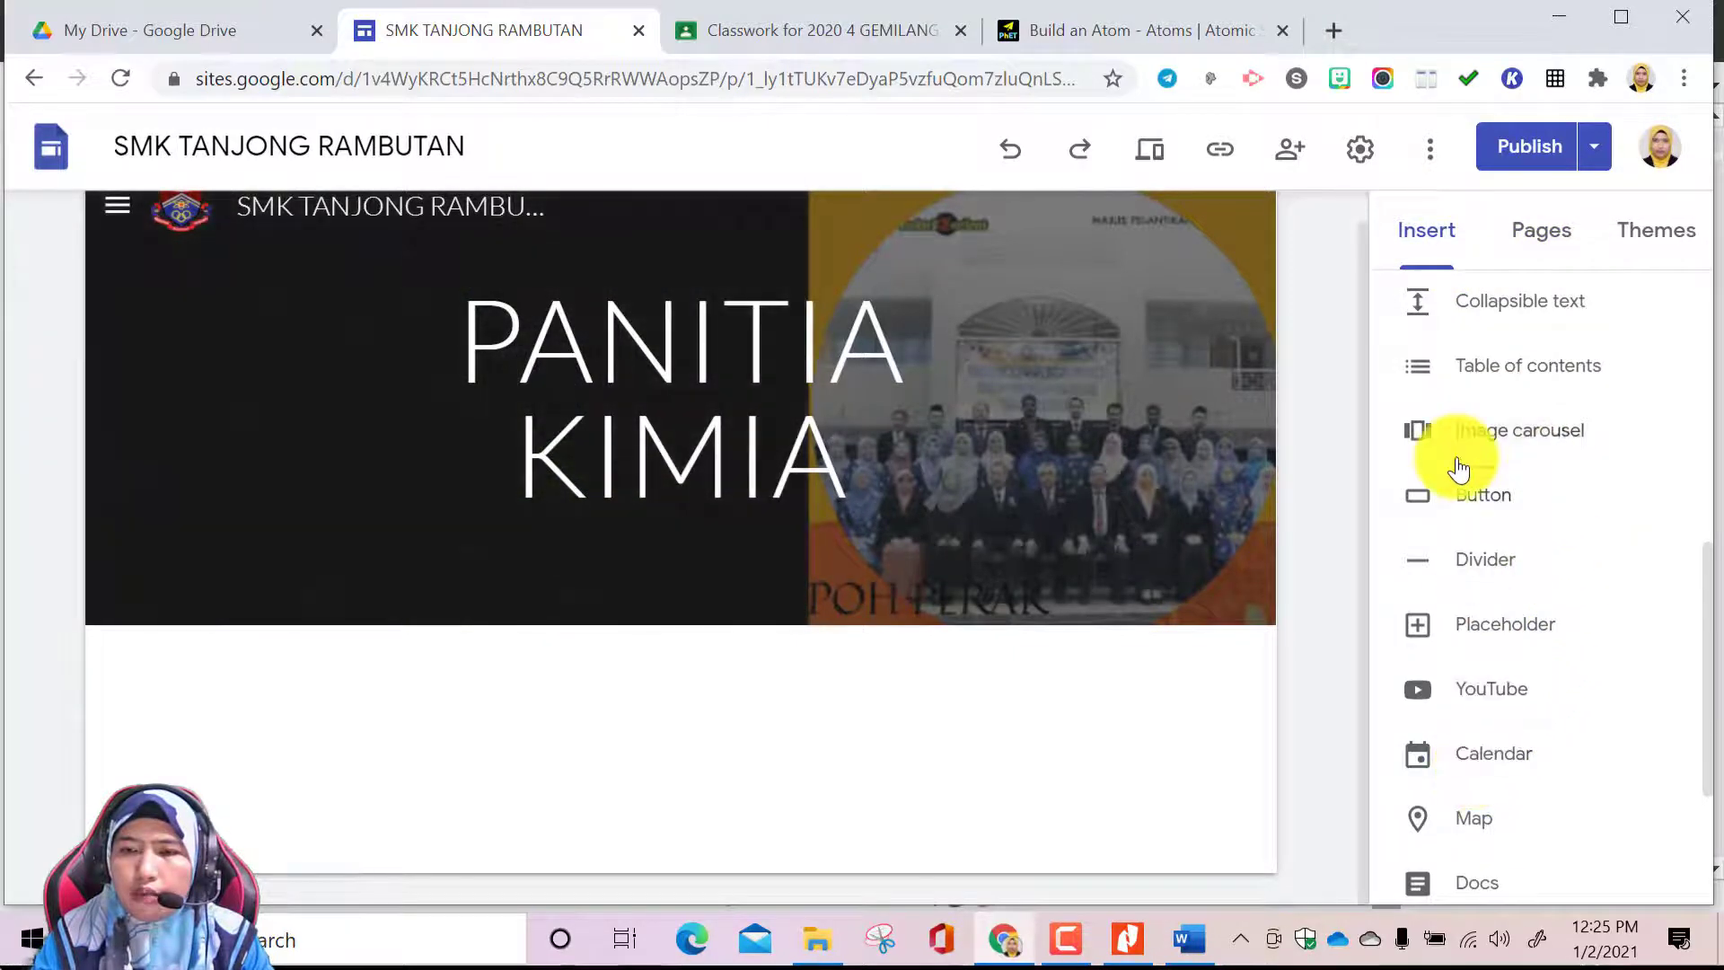
scroll(1458, 462, up, 5)
scroll(1458, 467, up, 1)
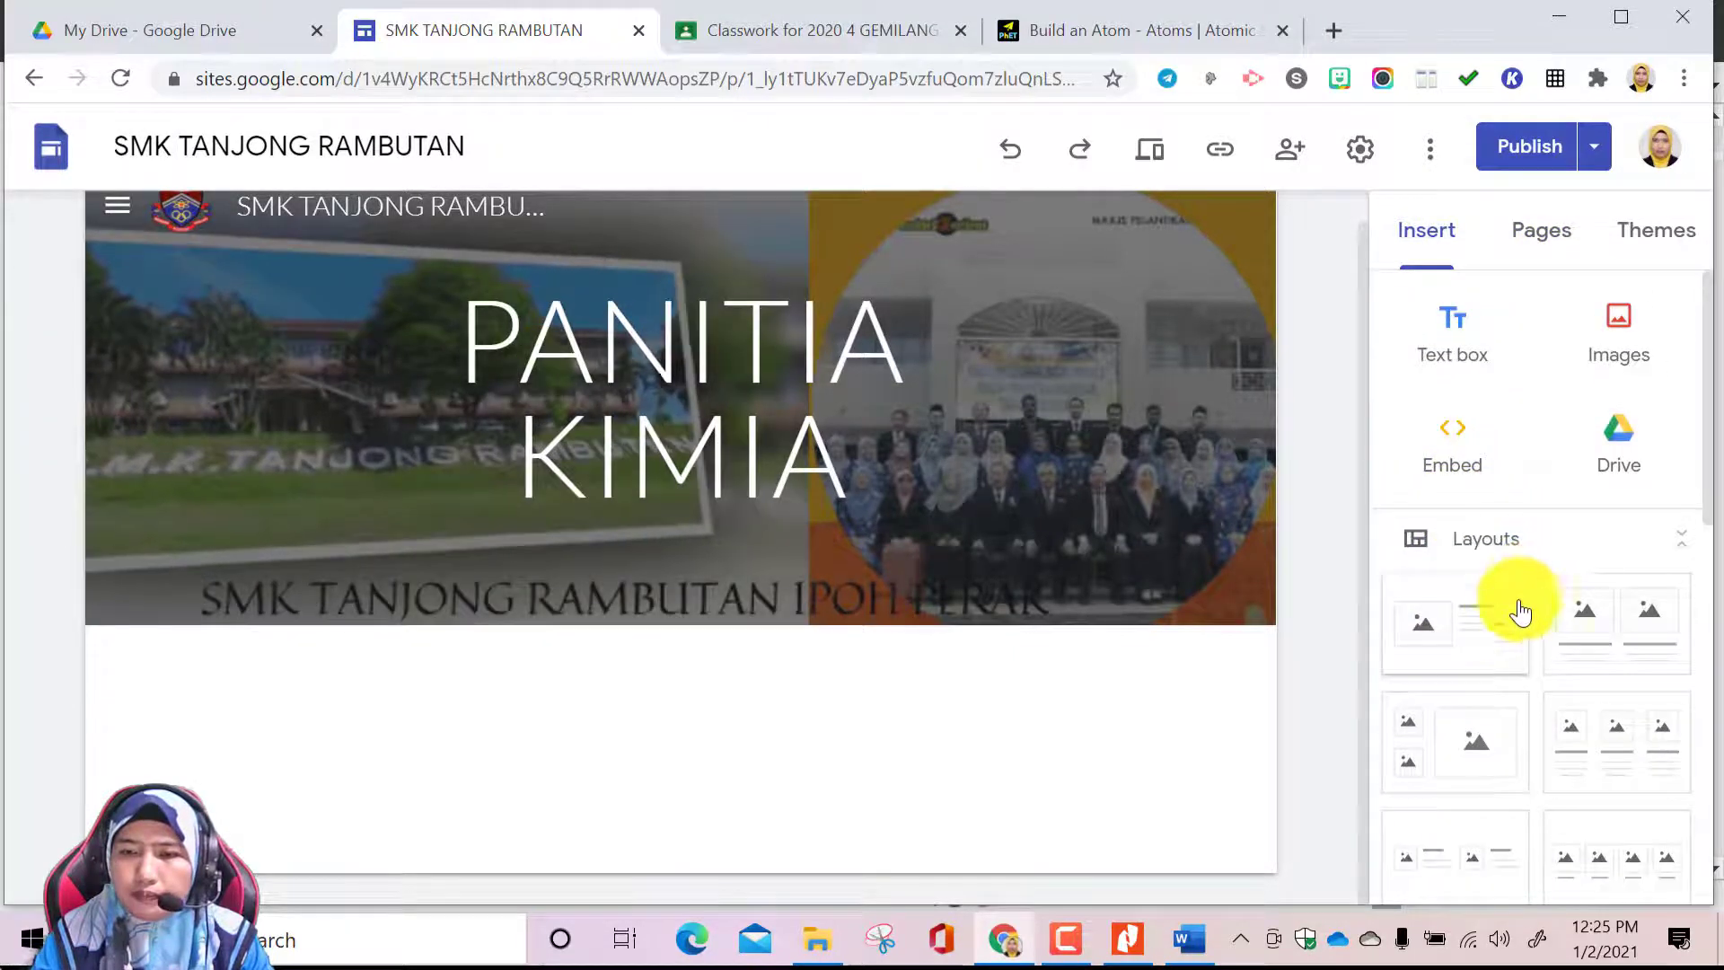
click(1483, 643)
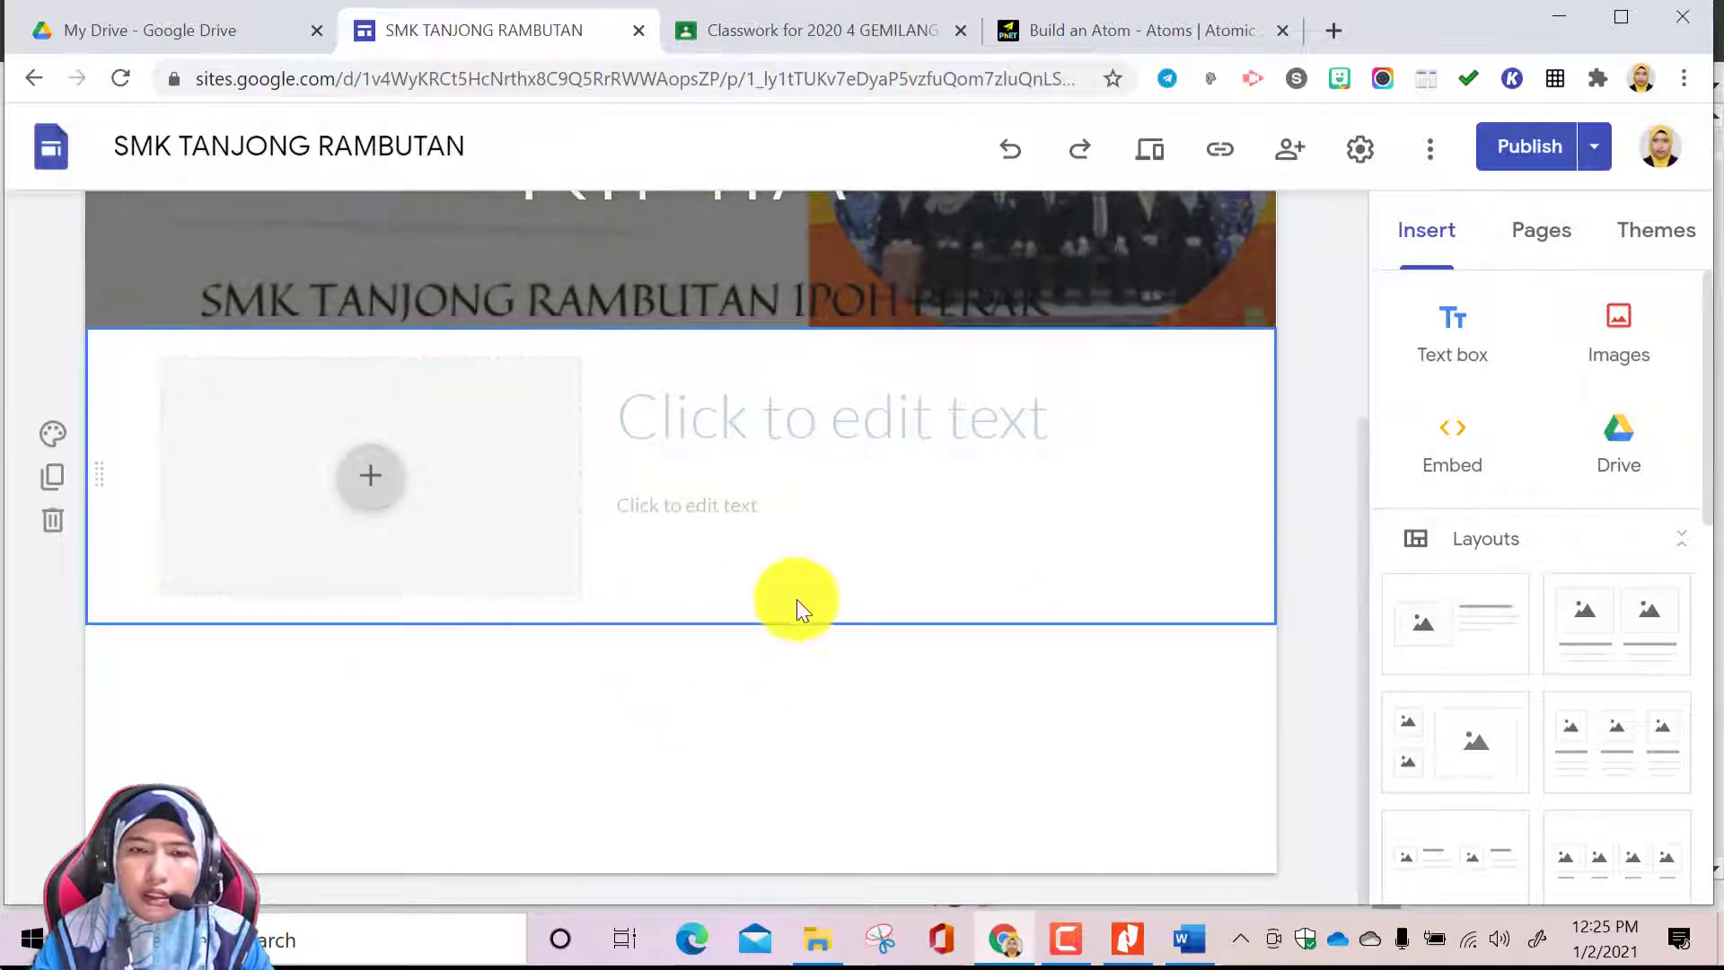
scroll(813, 370, up, 3)
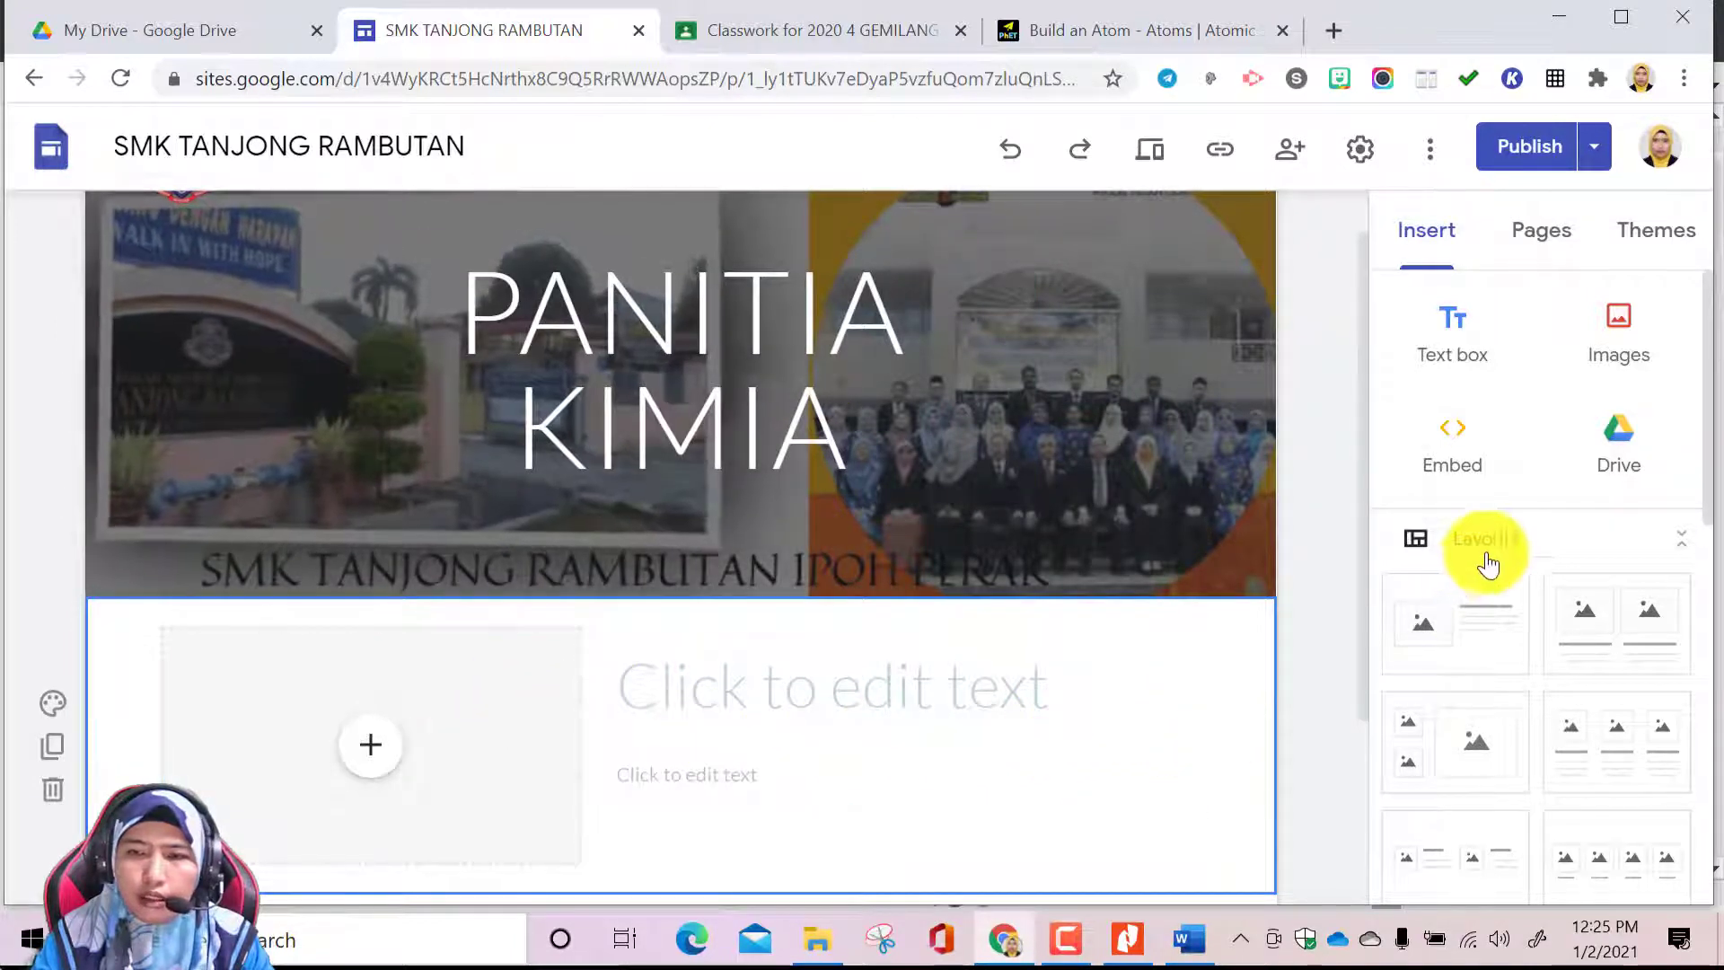
click(1010, 157)
Insert a PENGENALAN KEPADA KIMIA button linked to that page below the Home page header, widened to fit its full name and roughly centred
scroll(1526, 521, down, 10)
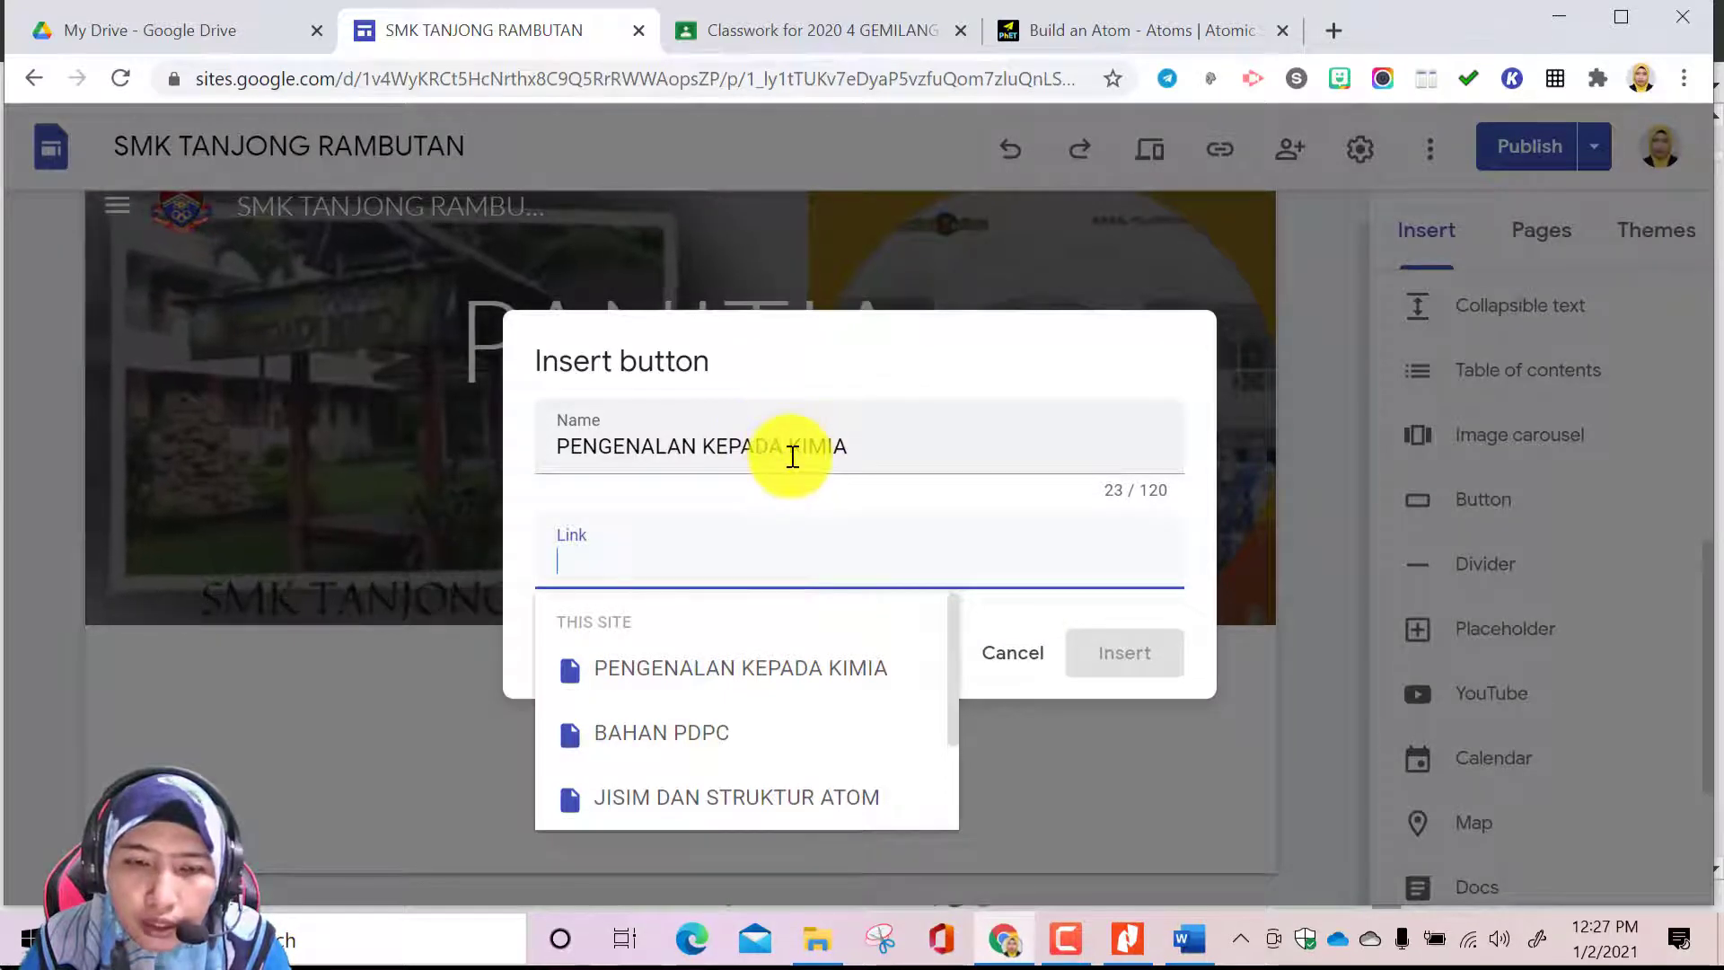
scroll(831, 725, down, 2)
scroll(827, 751, up, 3)
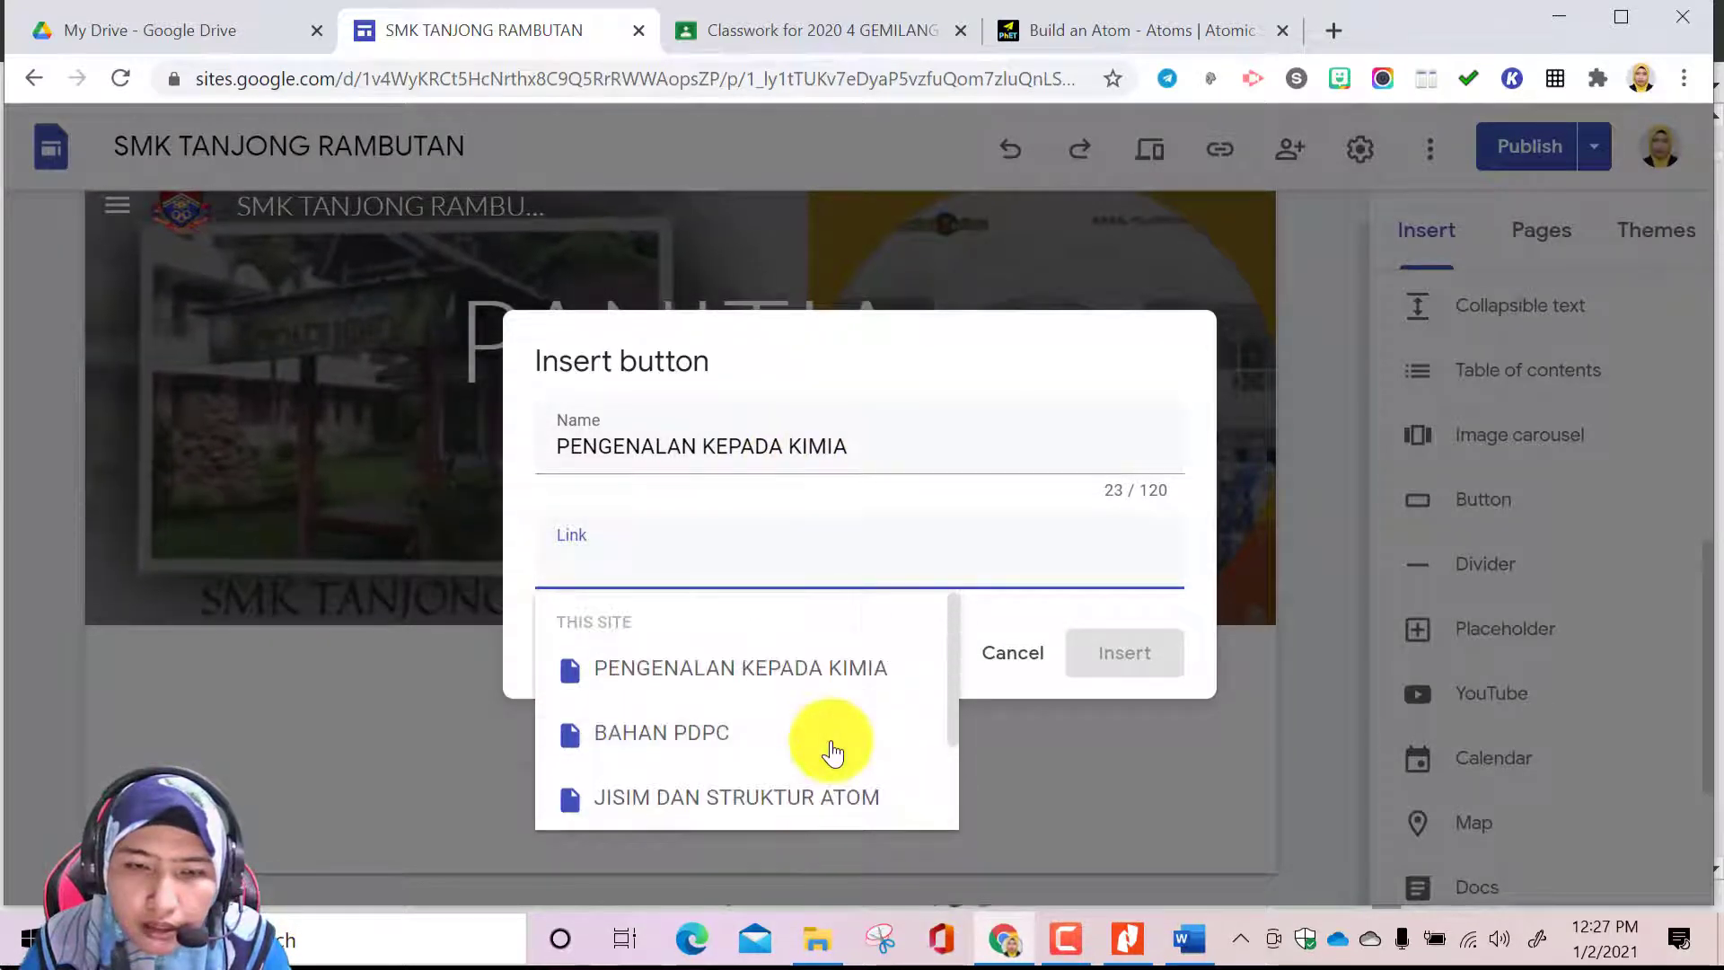
click(821, 674)
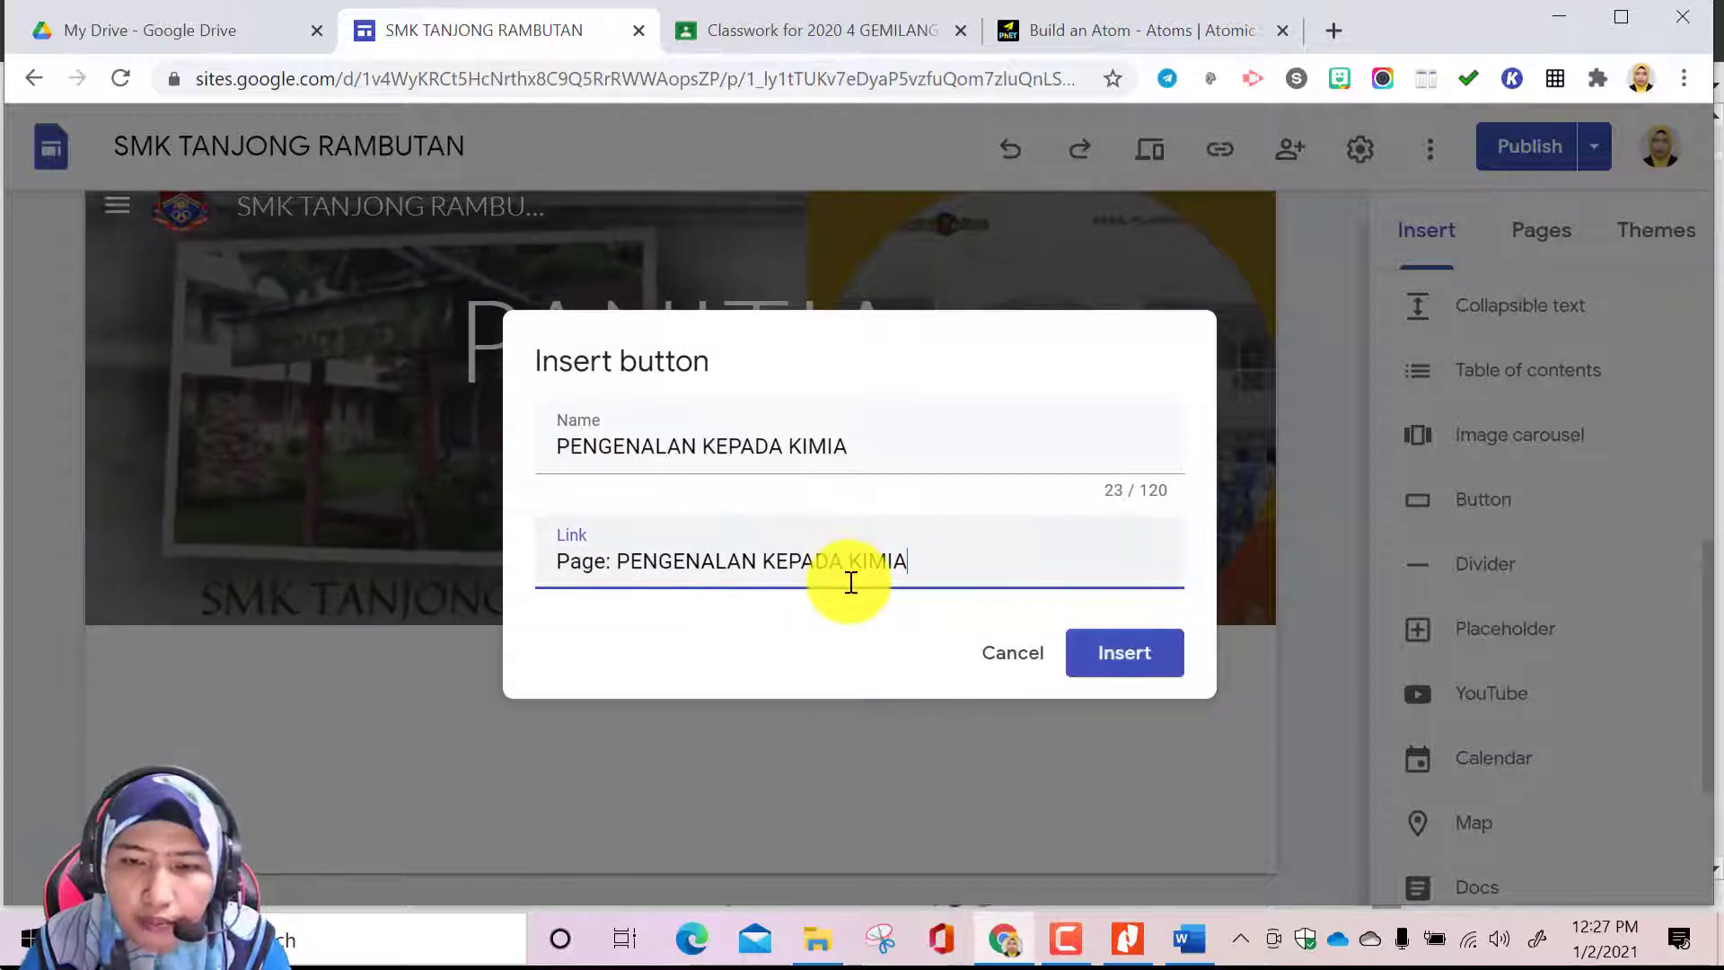
click(1113, 660)
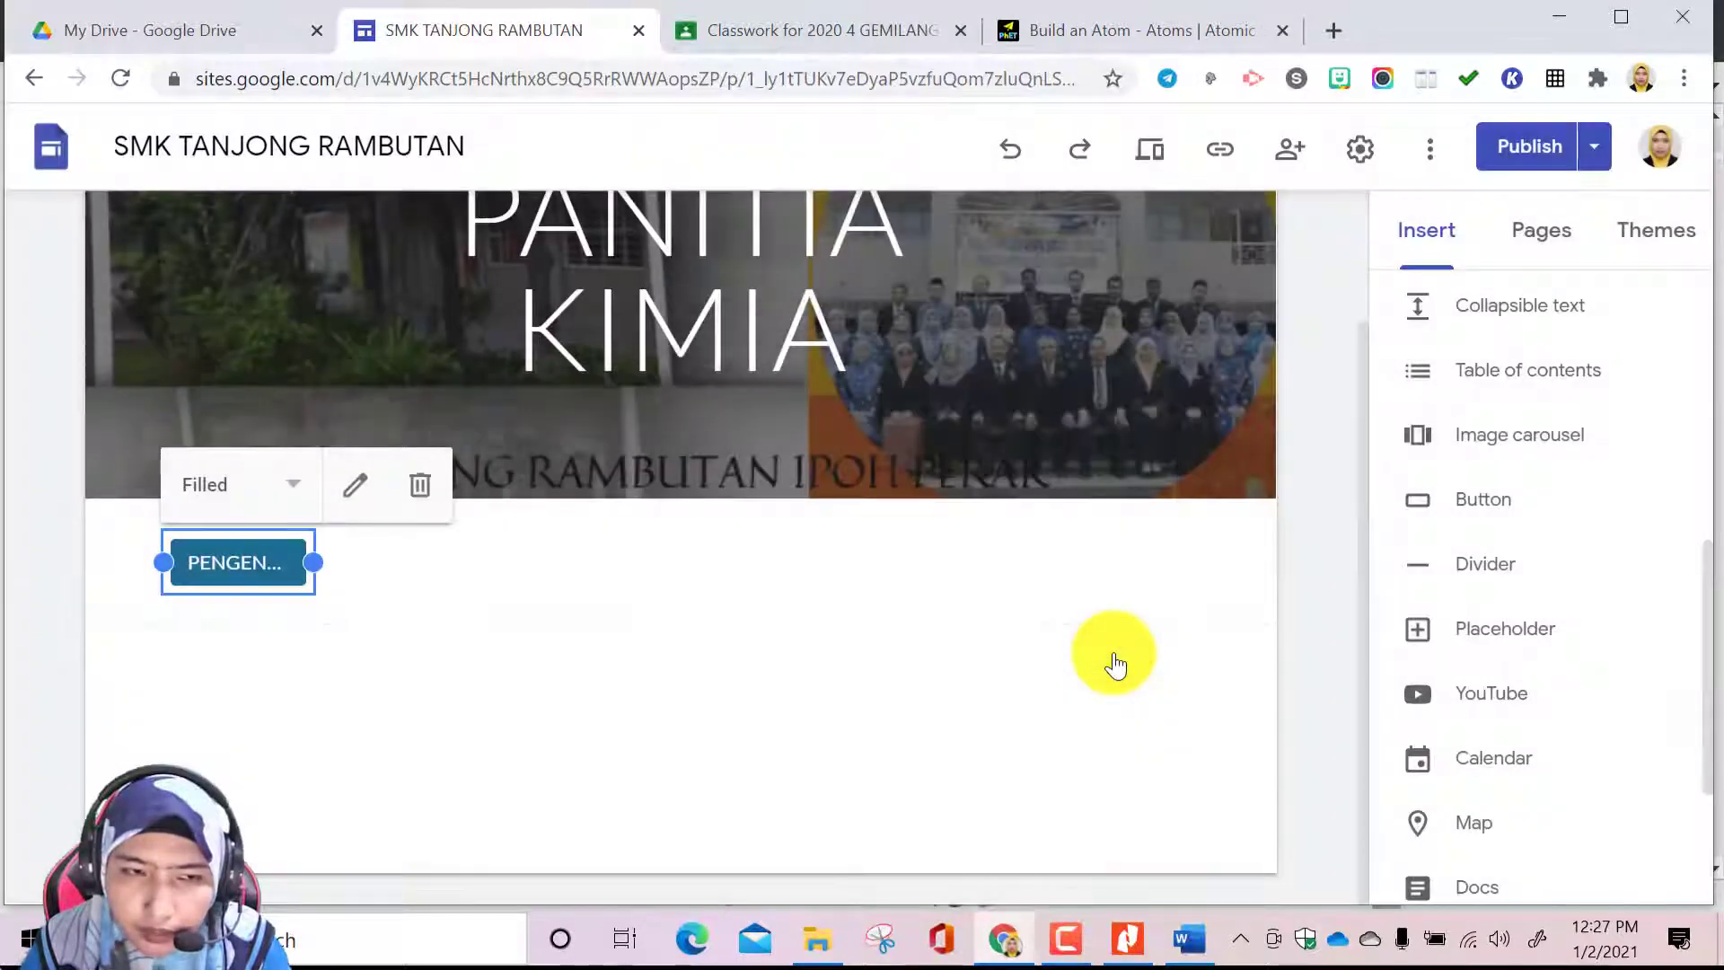
drag(312, 562, 633, 552)
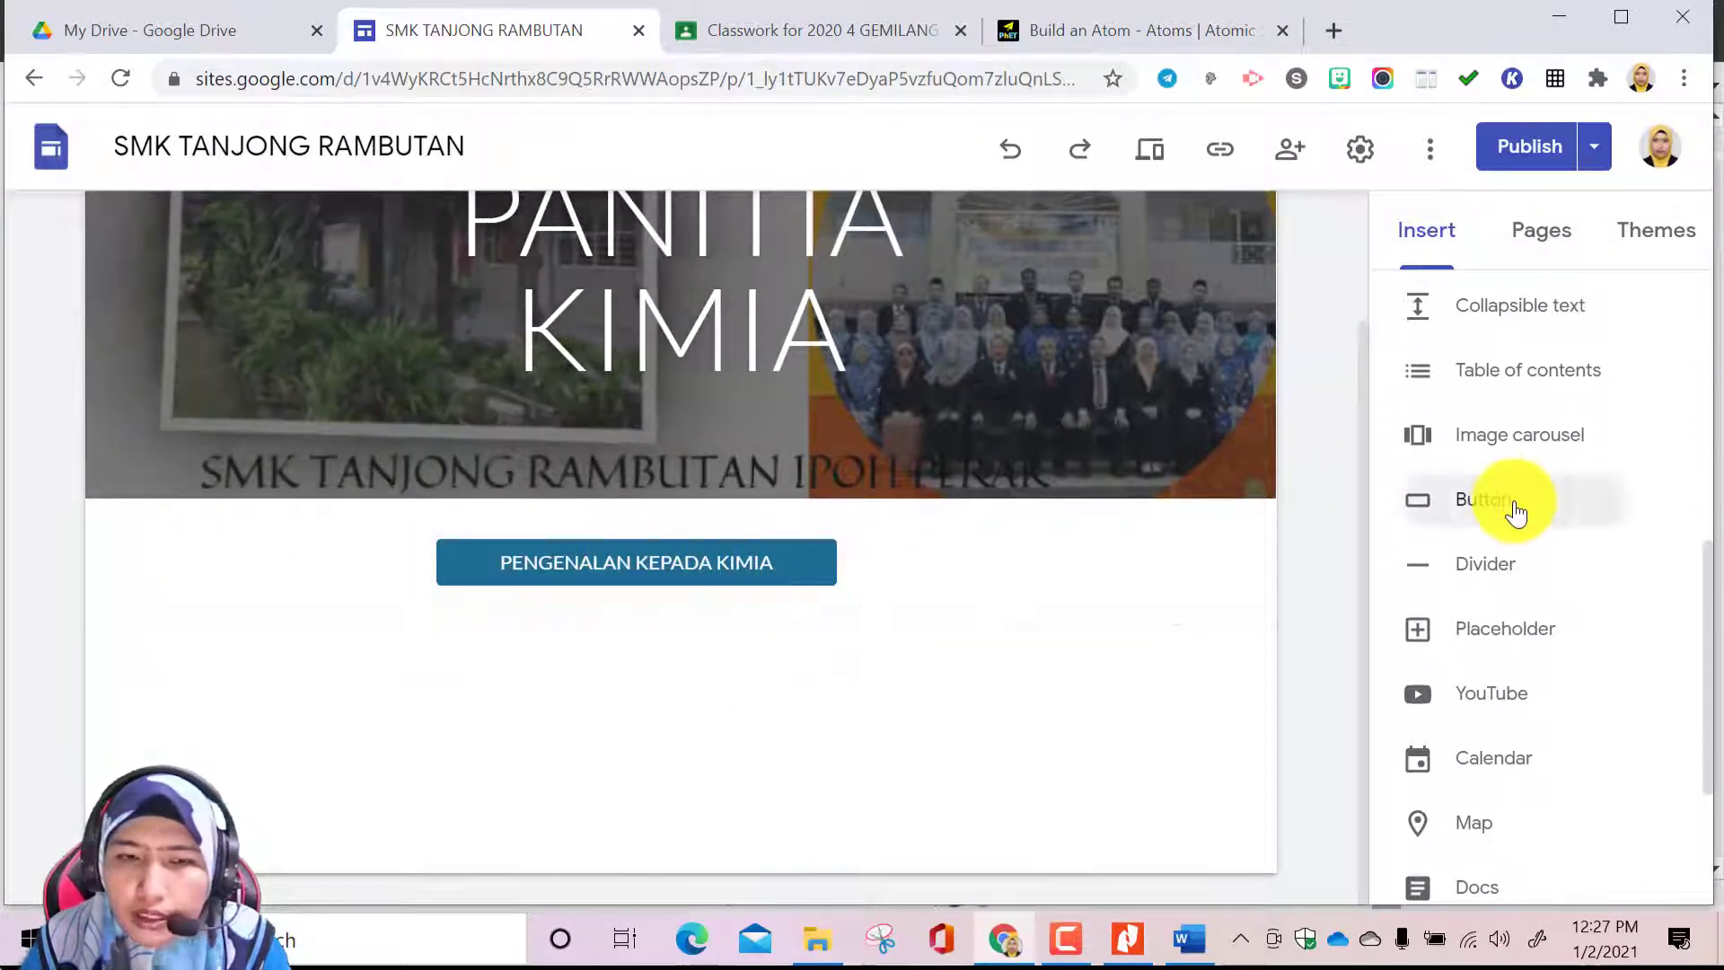
Insert a JISIM DAN STRUKTUR ATOM button linked to that page, widened to its full name and left-aligned below the PENGENALAN KEPADA KIMIA button
click(1516, 513)
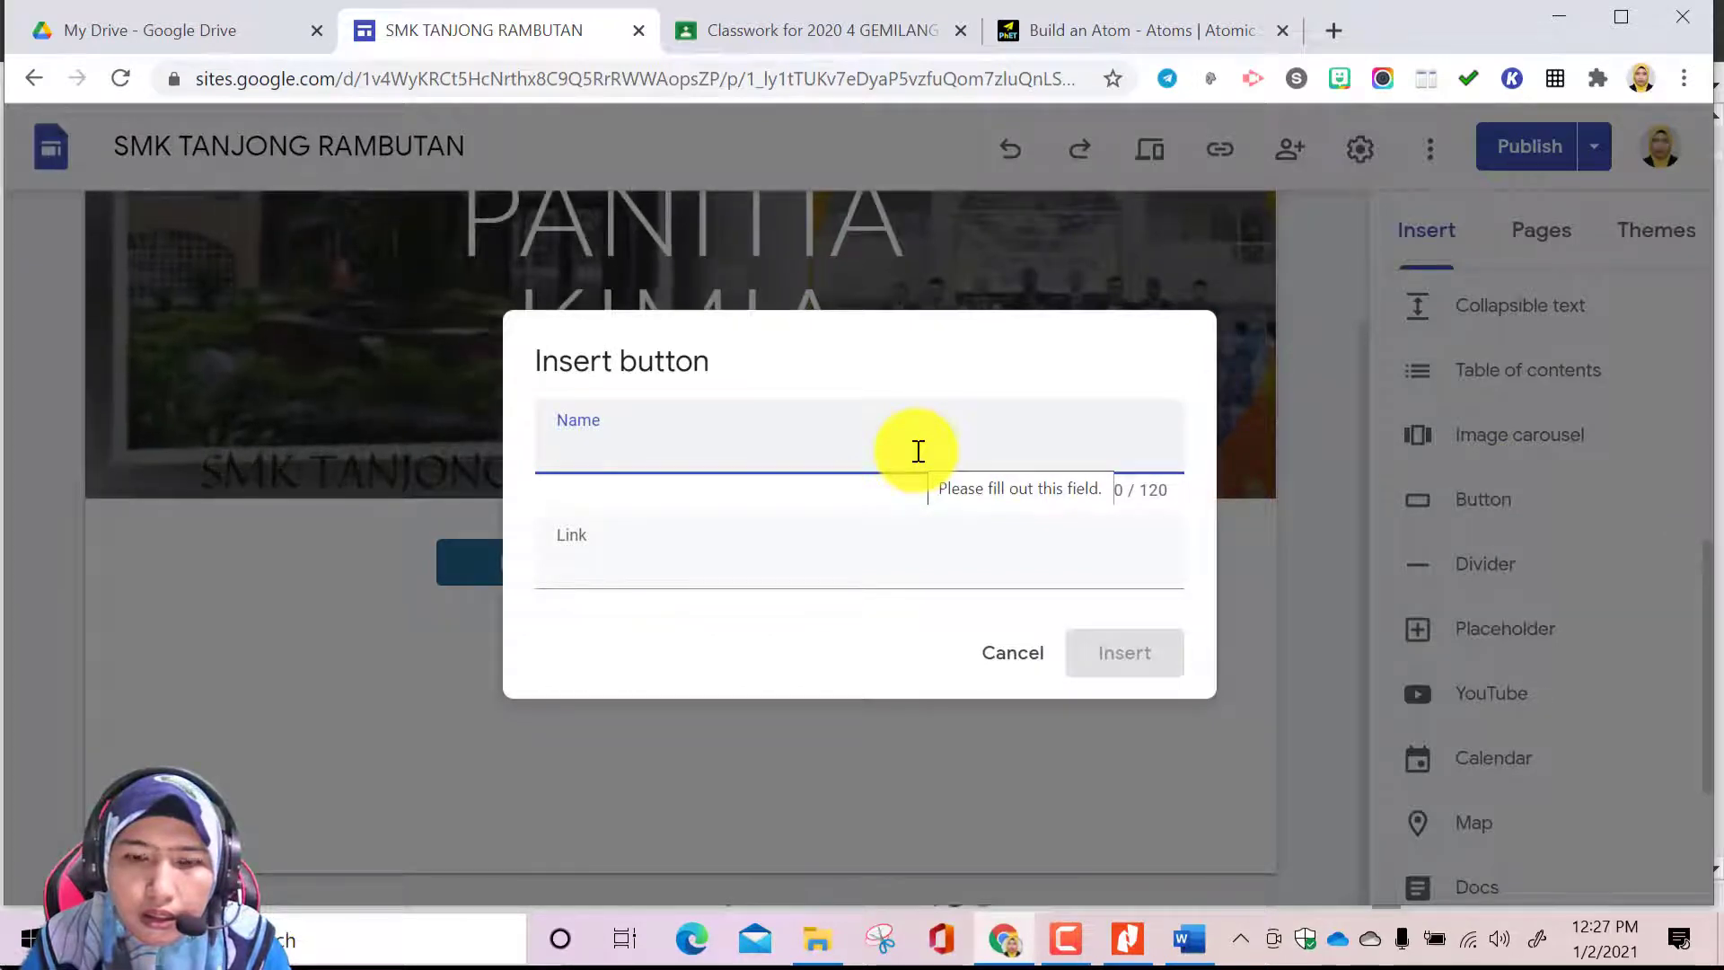
click(1122, 938)
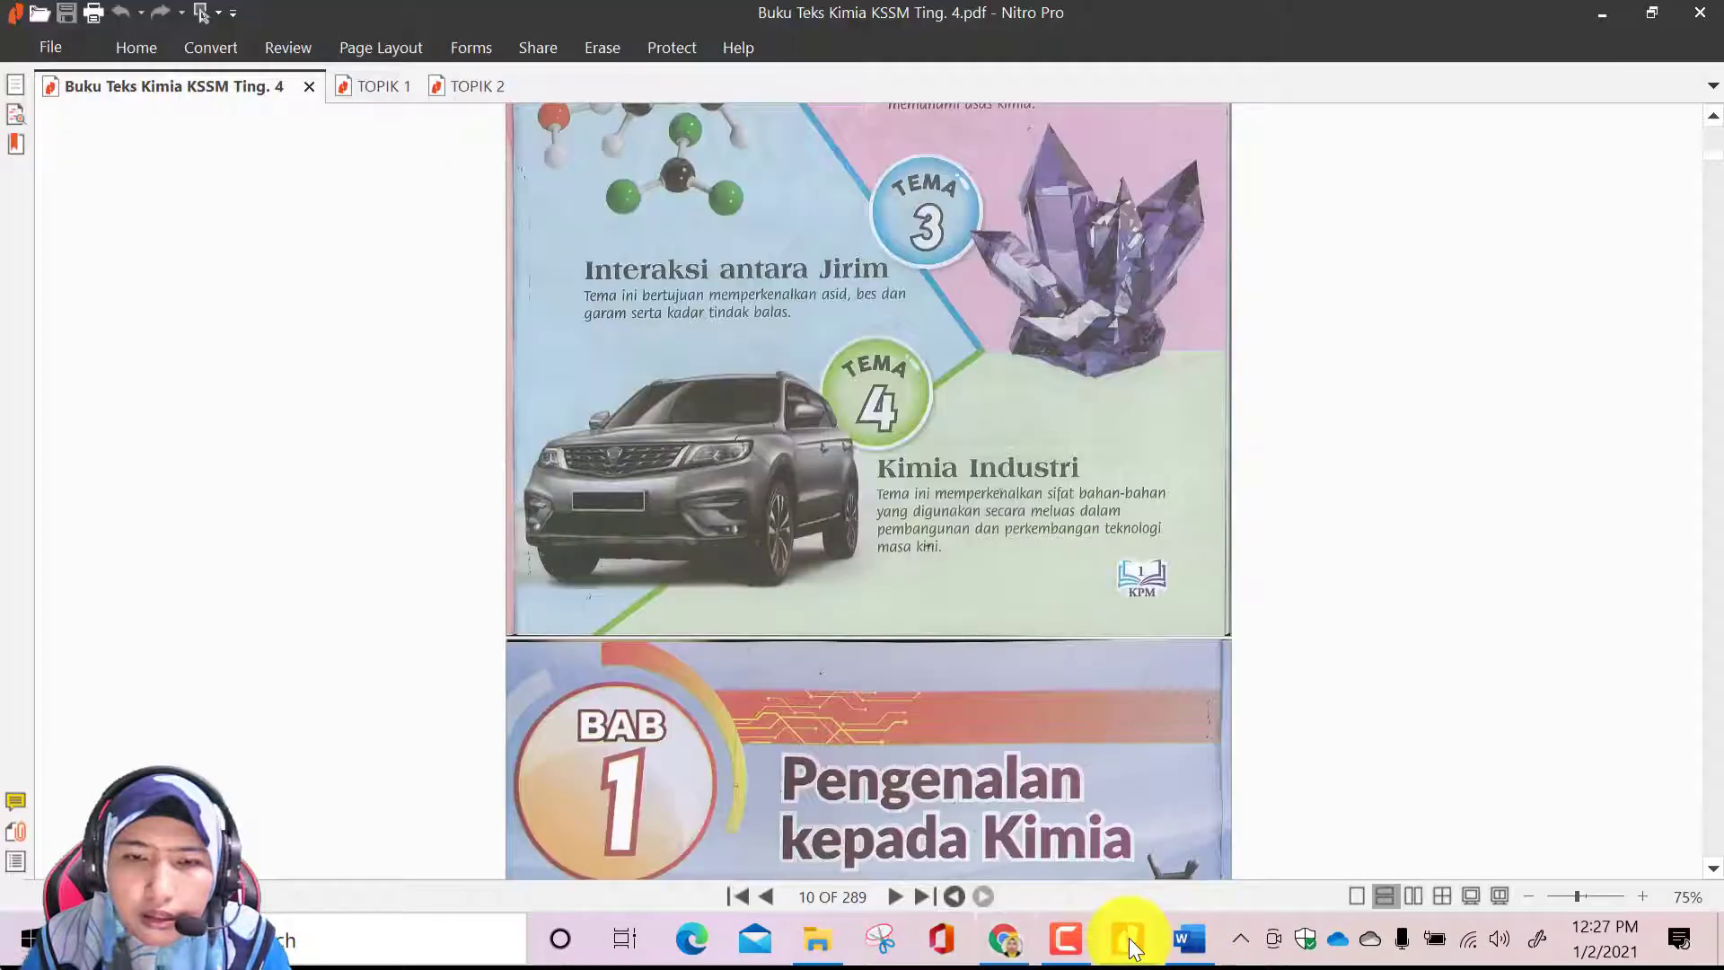
scroll(1054, 795, up, 1)
scroll(1058, 797, up, 10)
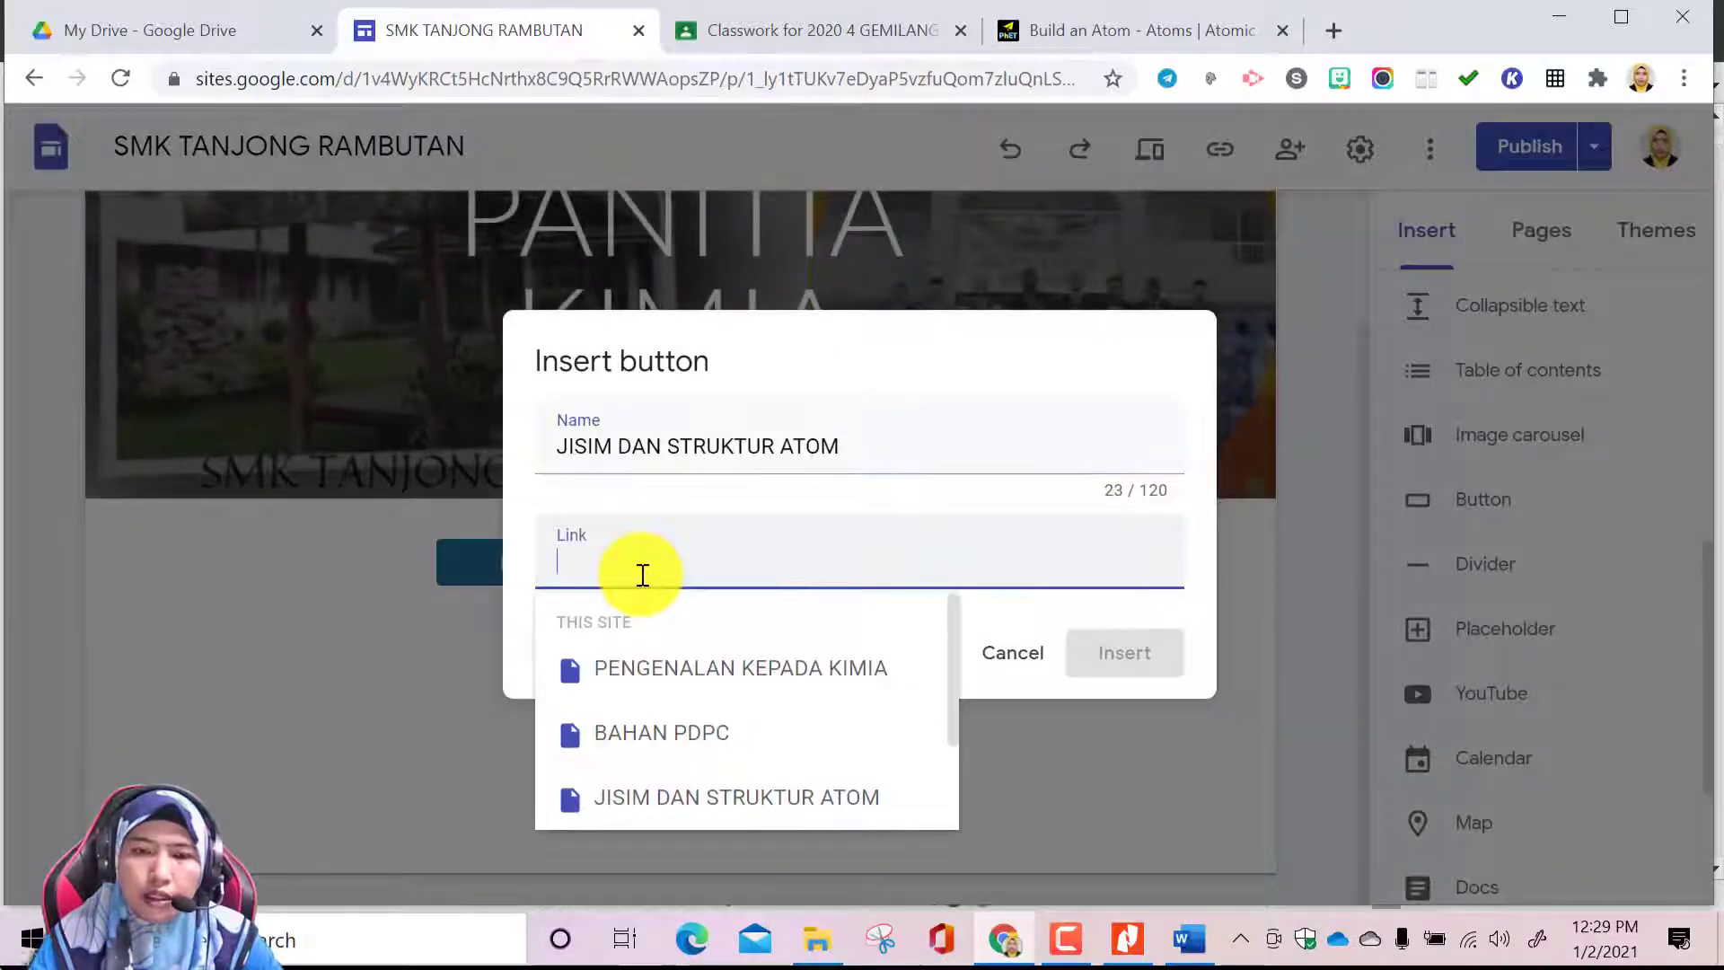
click(699, 802)
click(1139, 662)
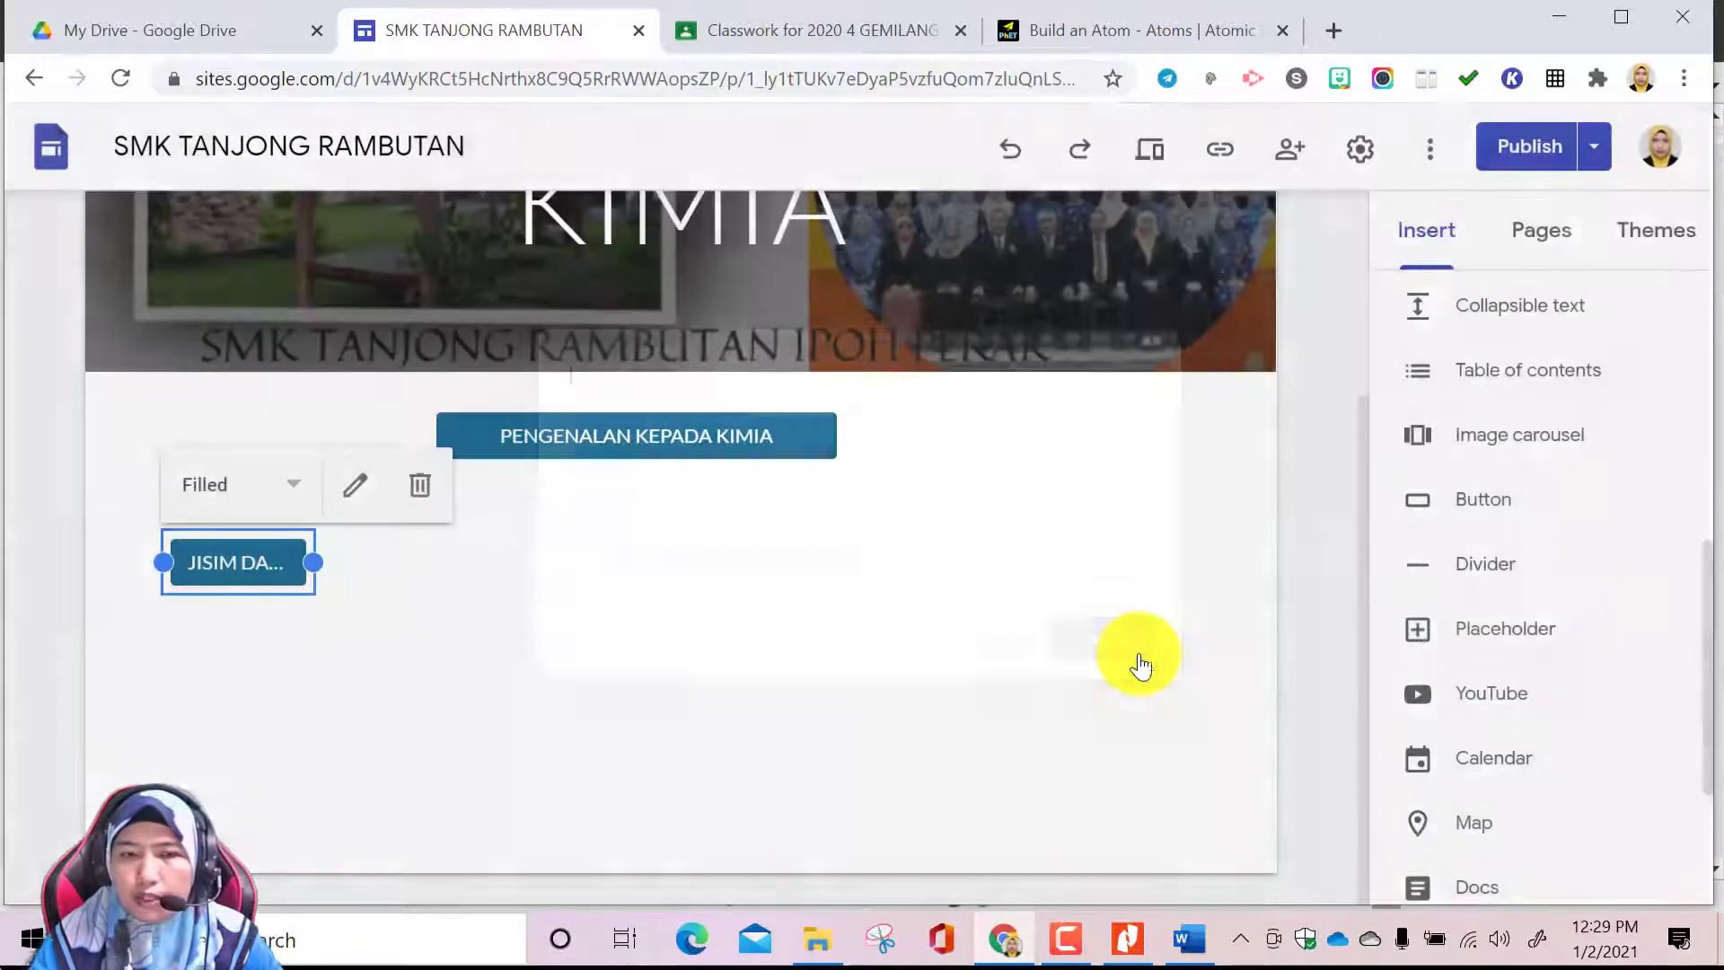
drag(316, 560, 655, 550)
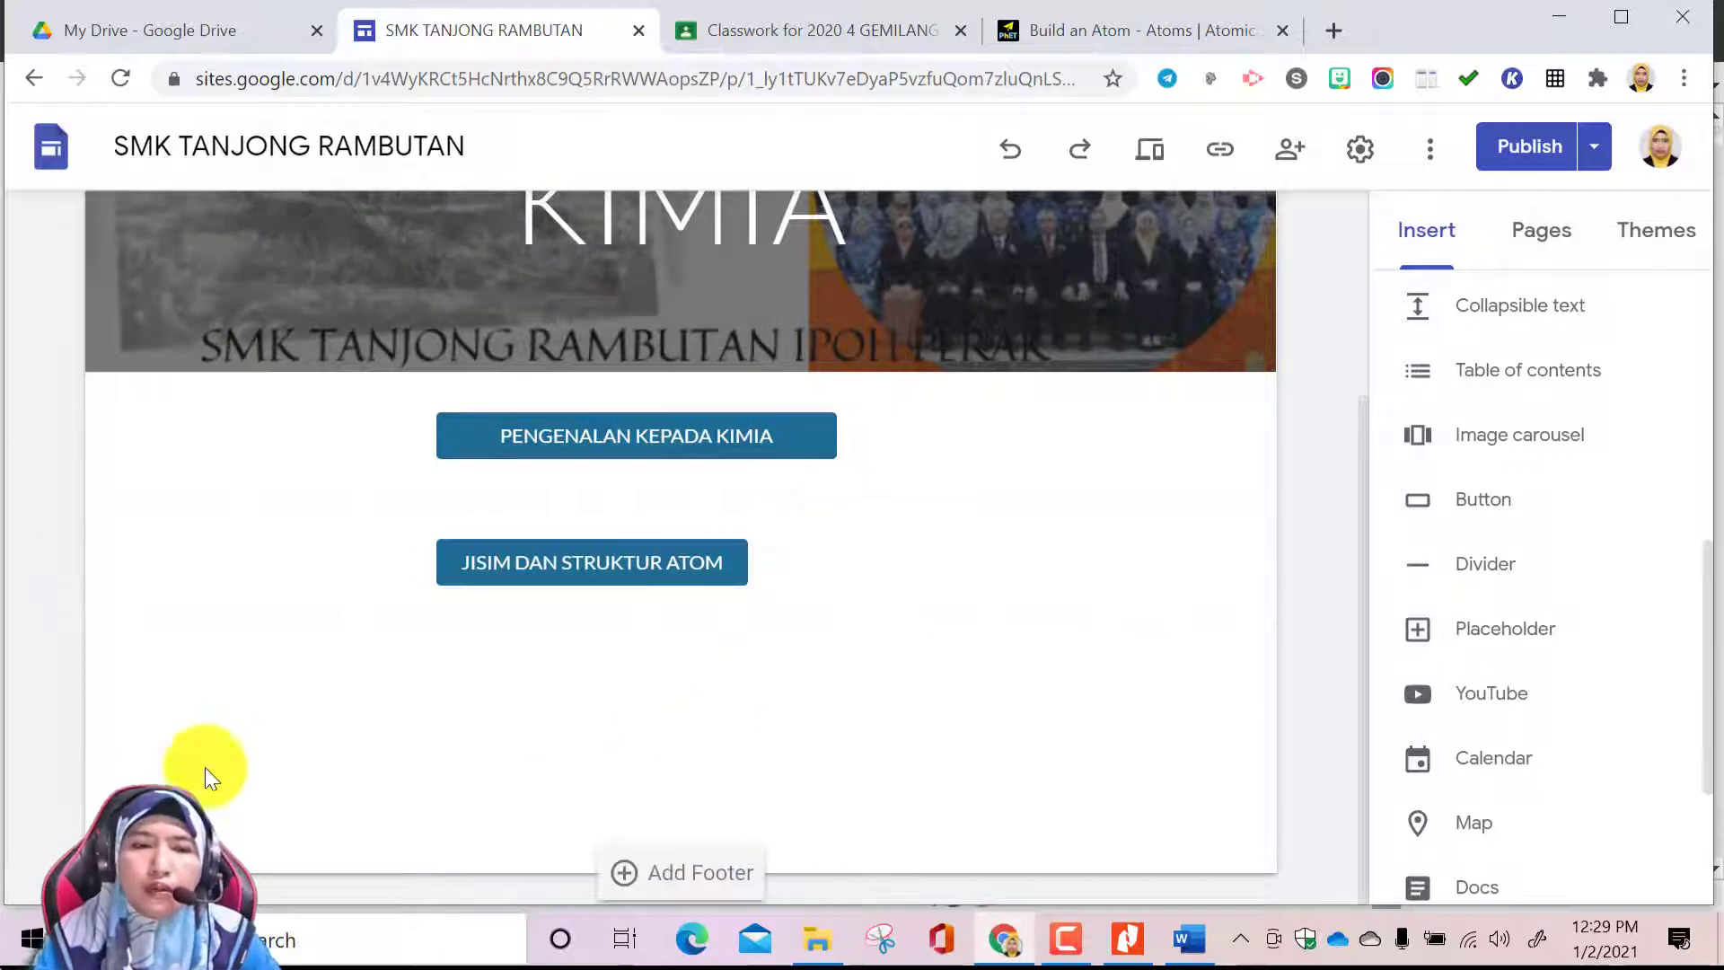
Review the Home page's header and topic buttons, and look through the PENGENALAN KEPADA KIMIA page down to its HOME button
scroll(670, 541, up, 3)
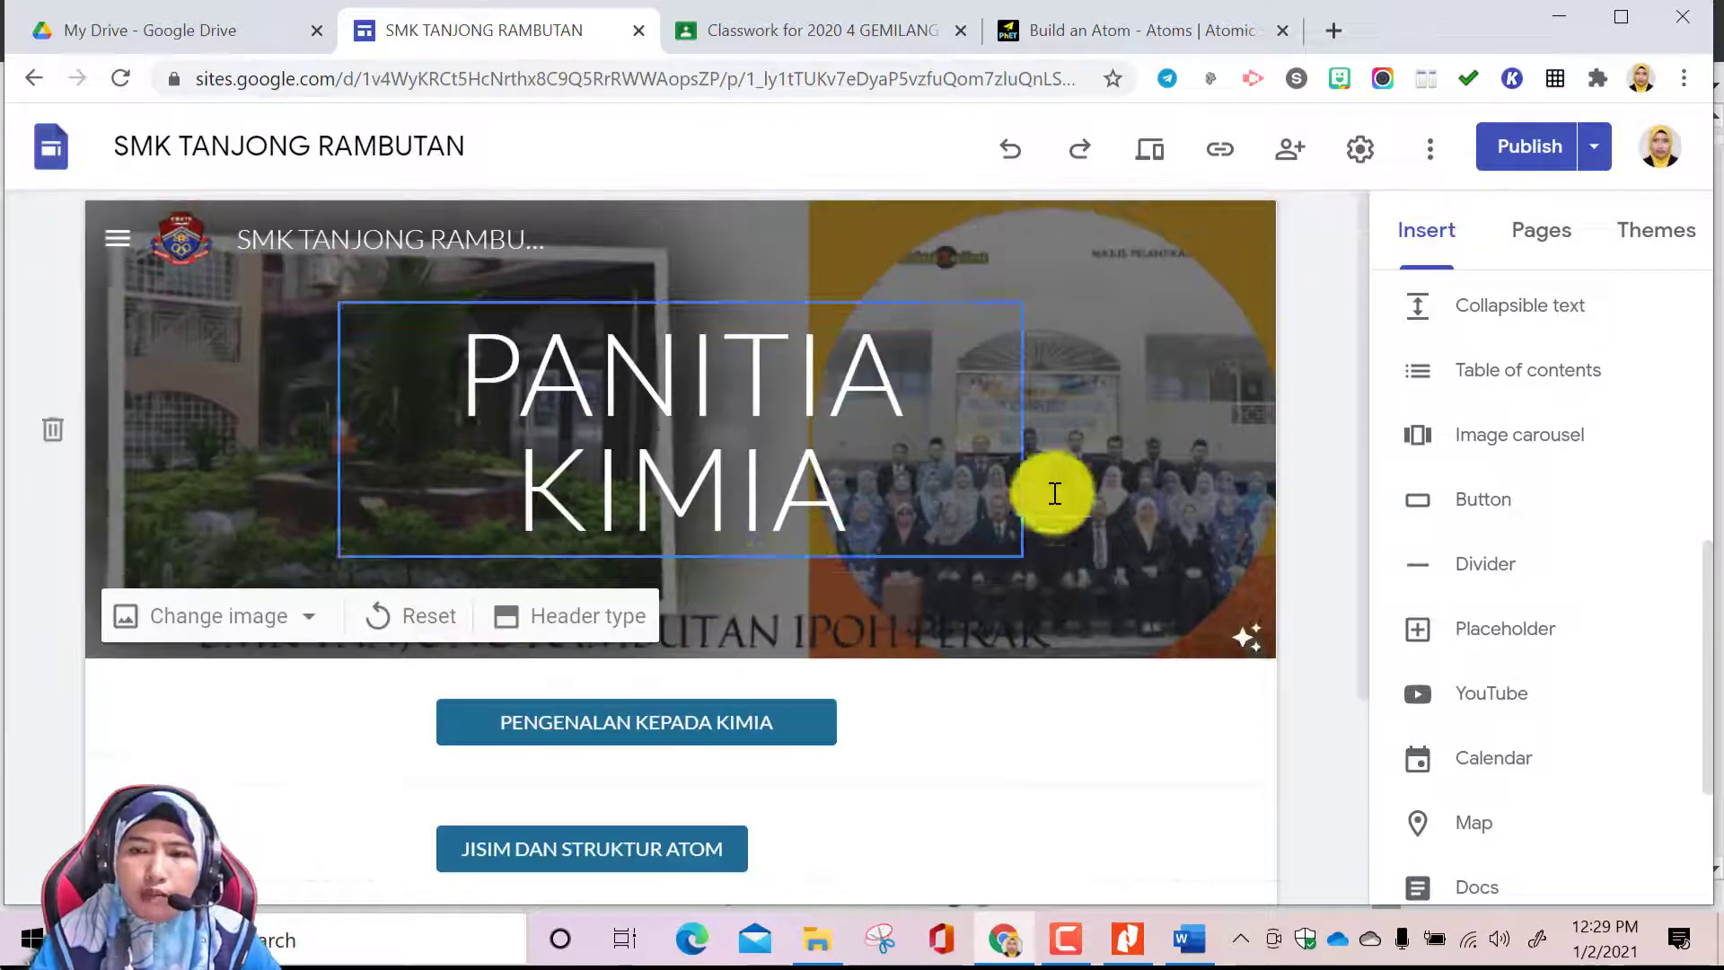
scroll(1038, 618, down, 3)
scroll(1038, 616, up, 3)
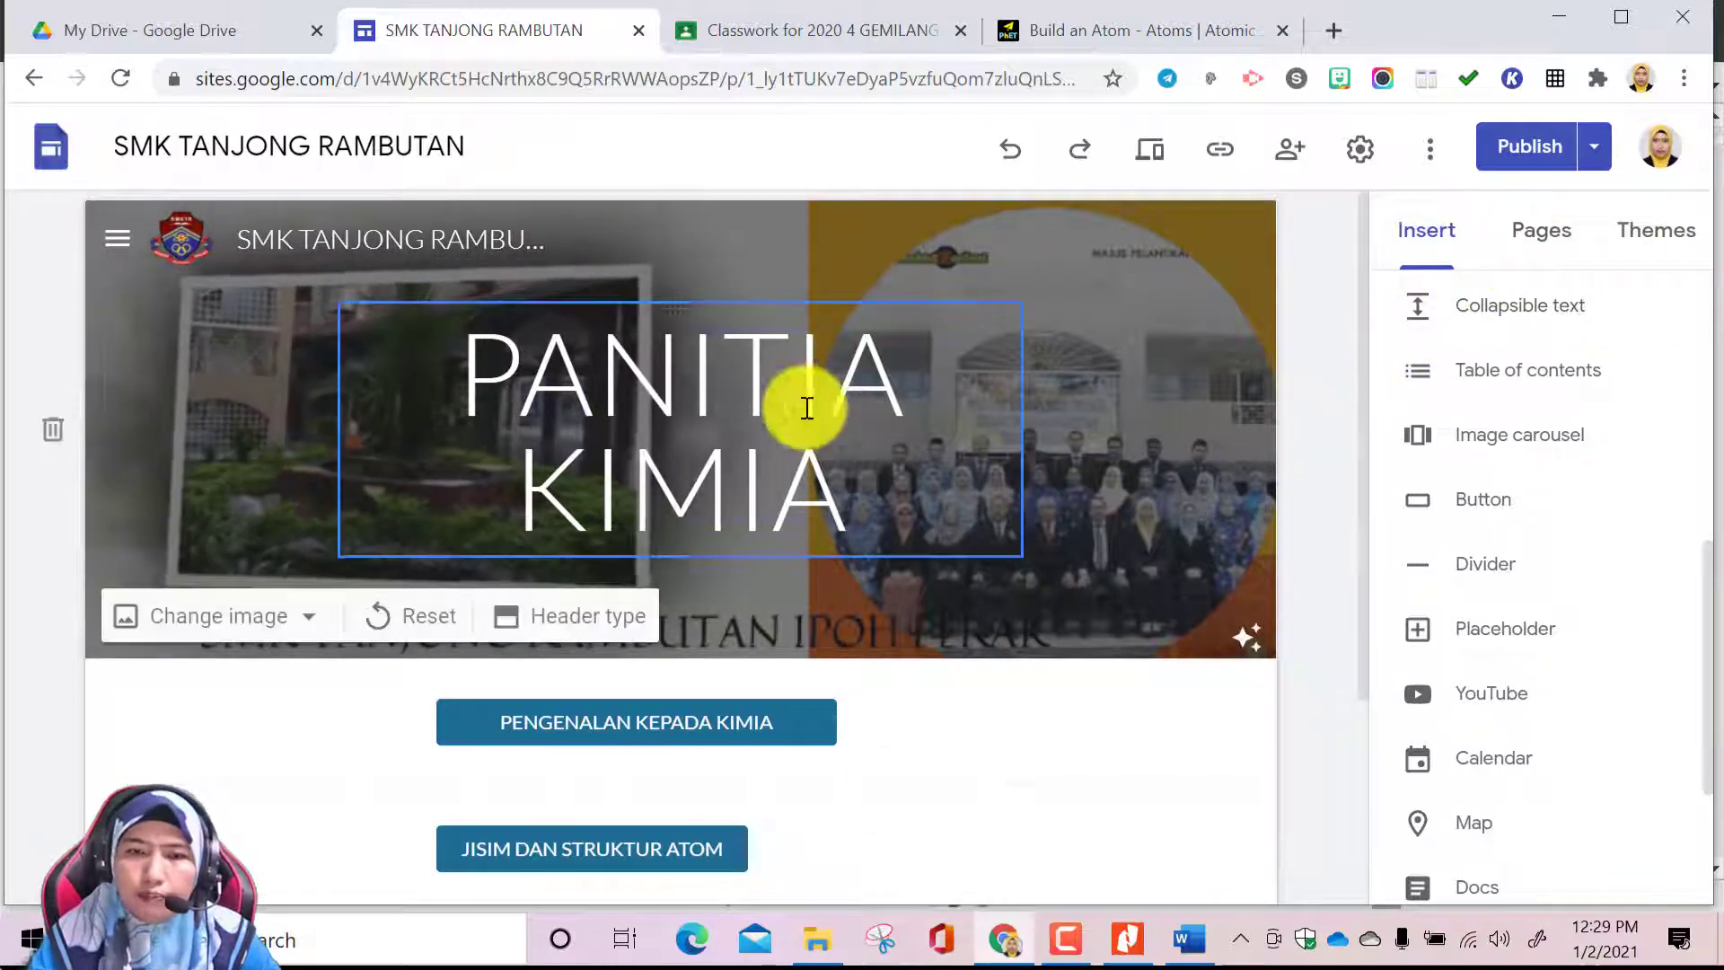
scroll(724, 731, down, 3)
scroll(731, 743, up, 2)
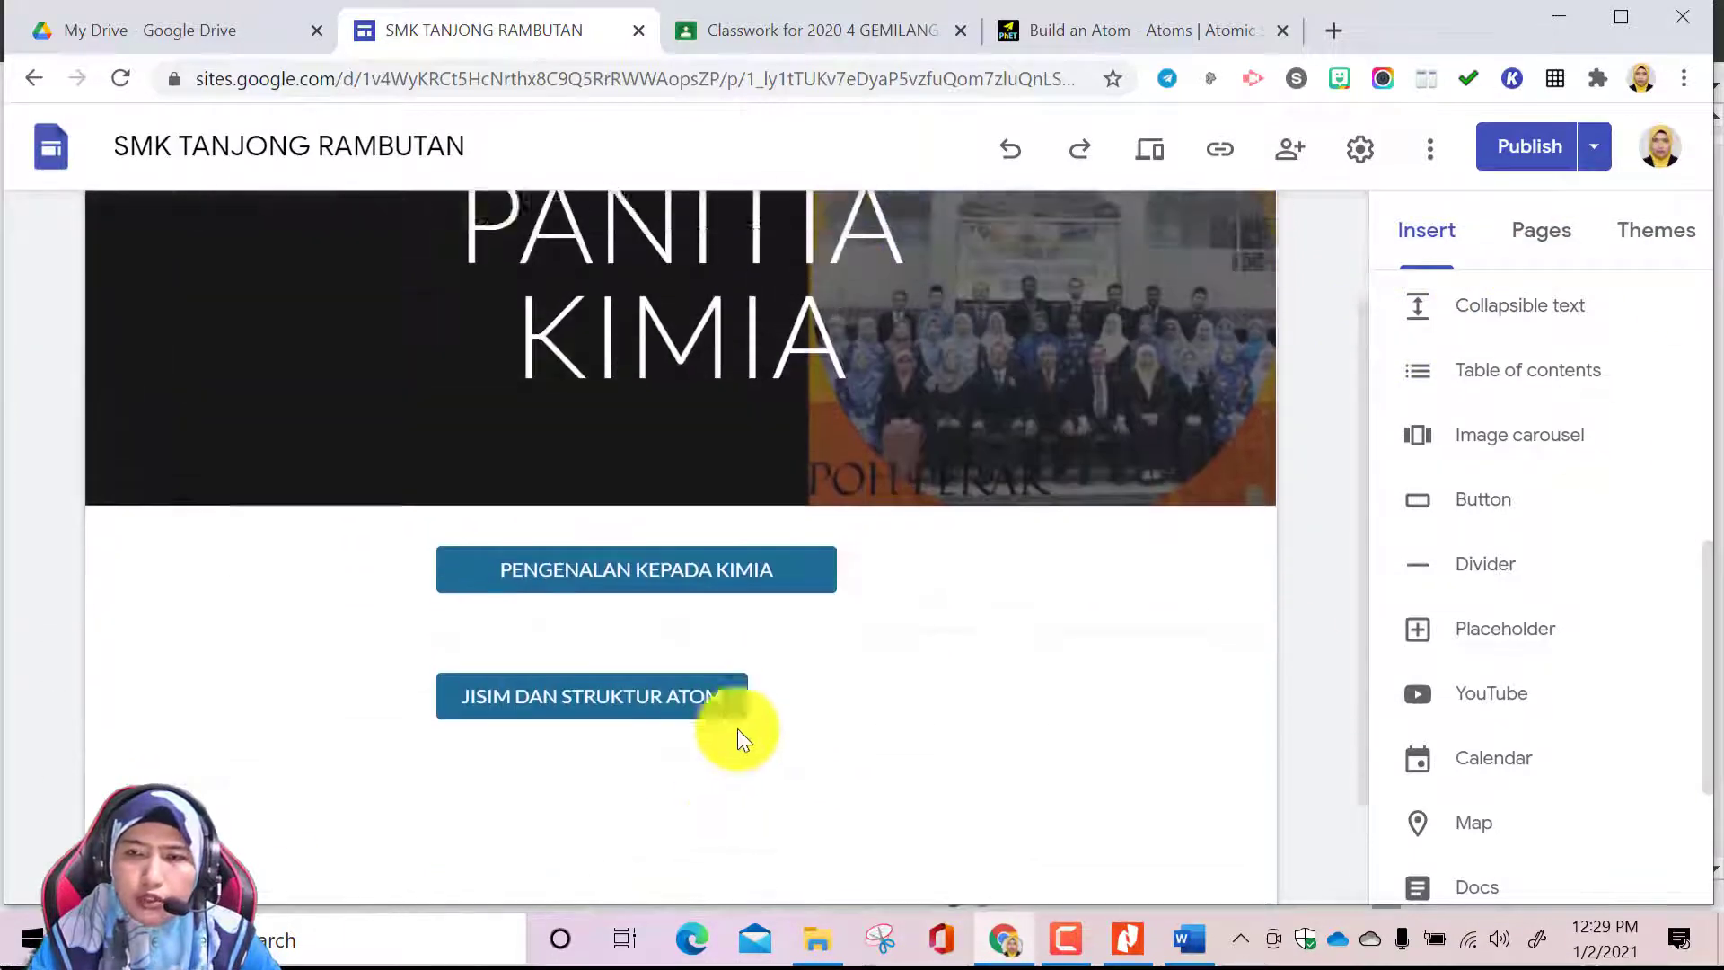
click(1548, 229)
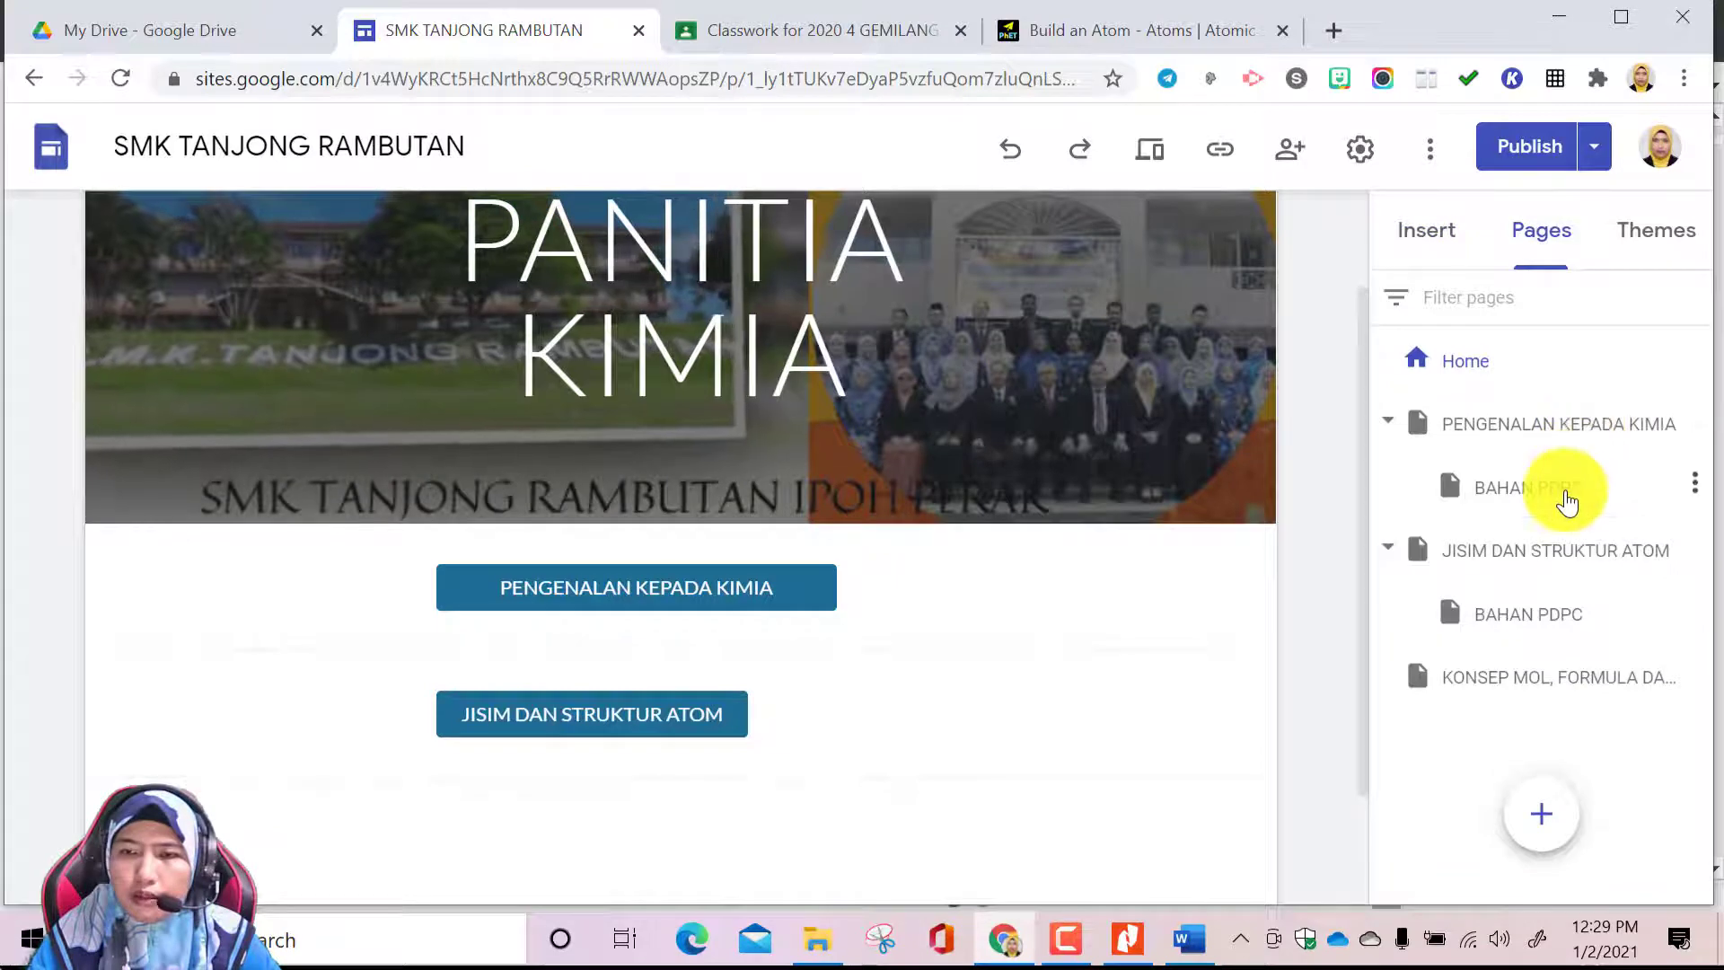
click(1559, 427)
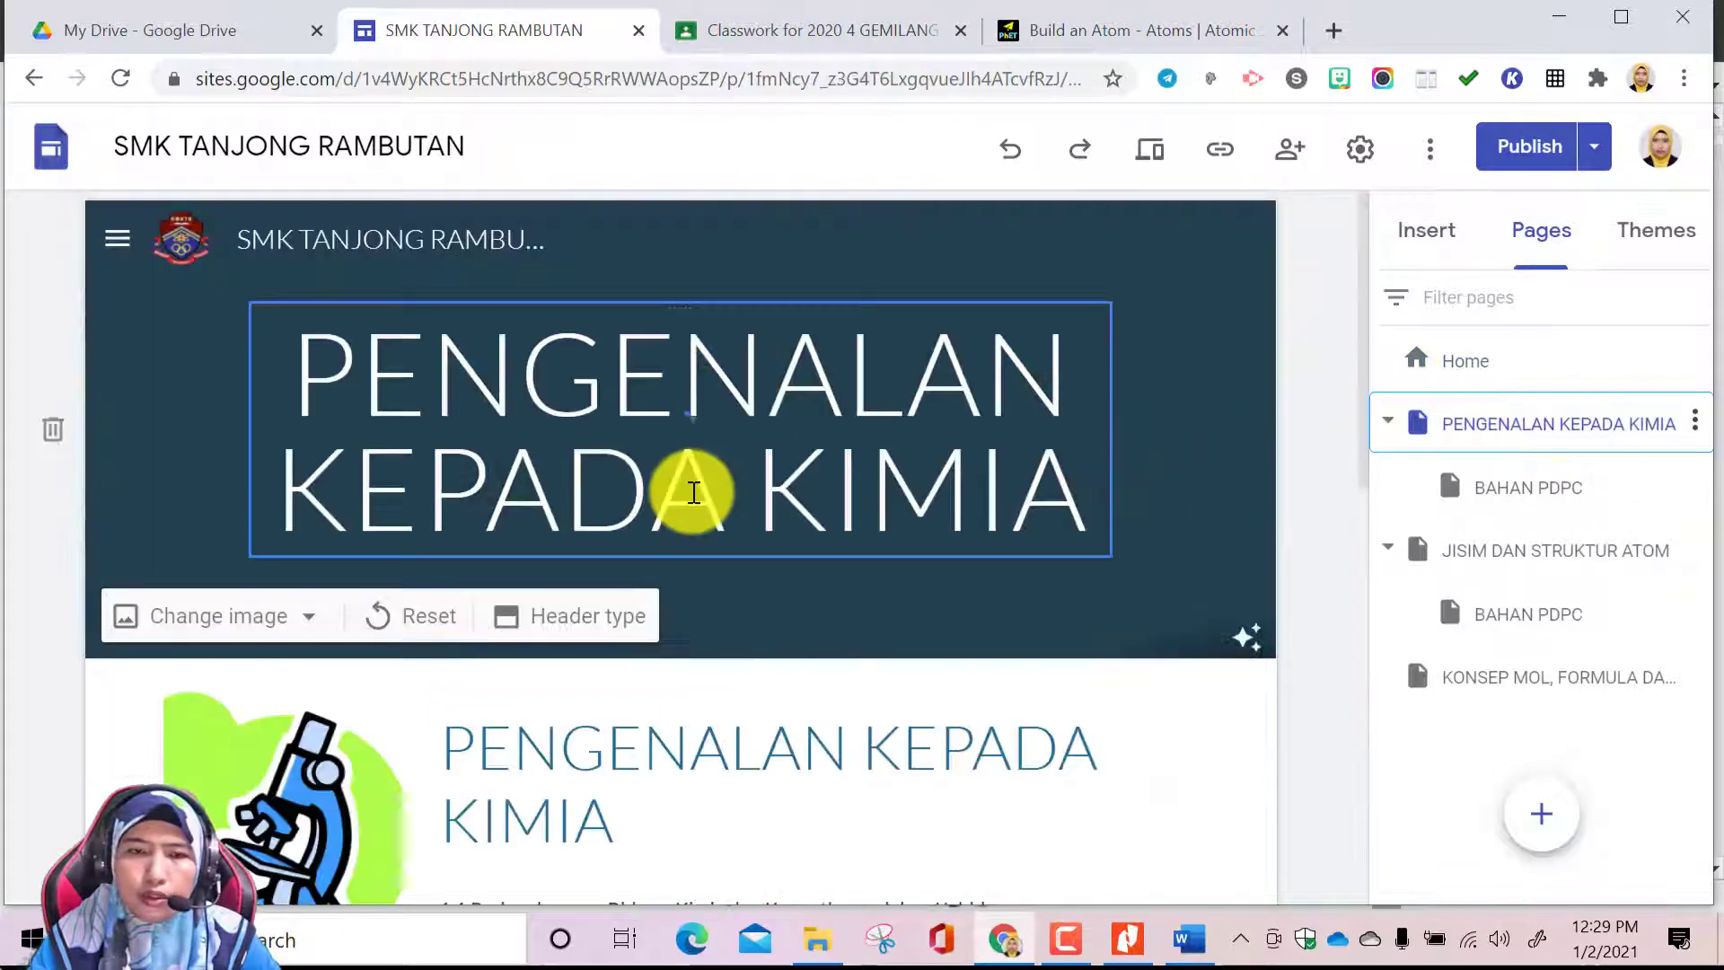
scroll(866, 704, down, 10)
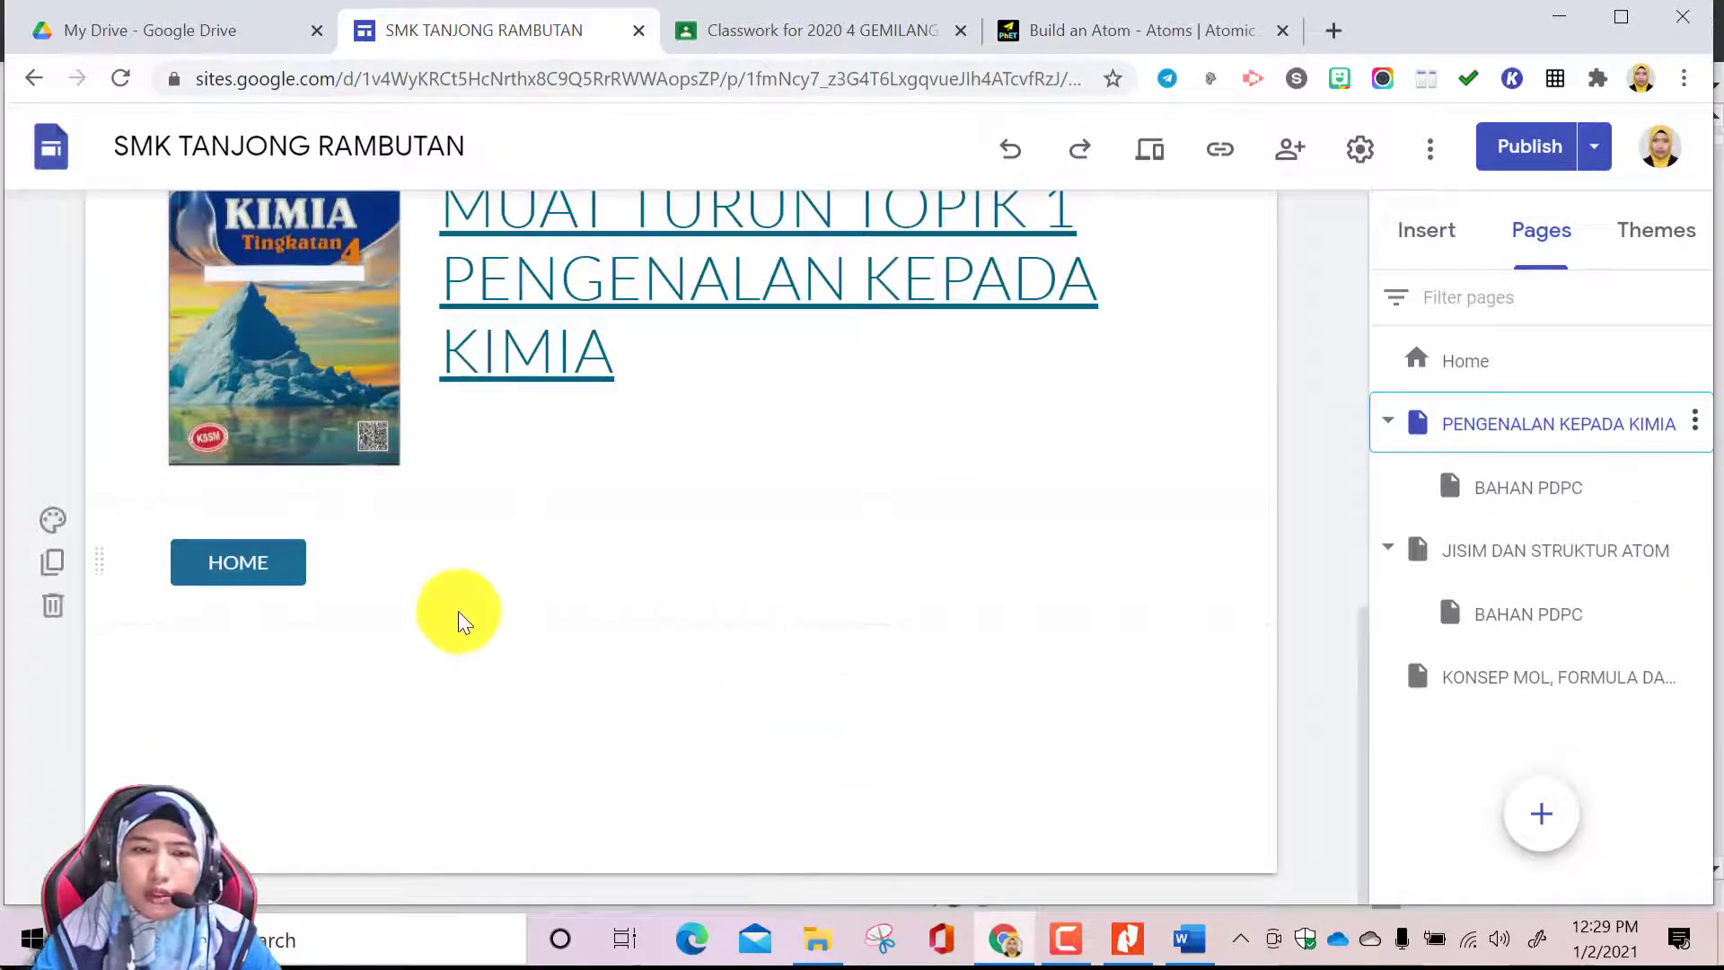
scroll(699, 525, up, 3)
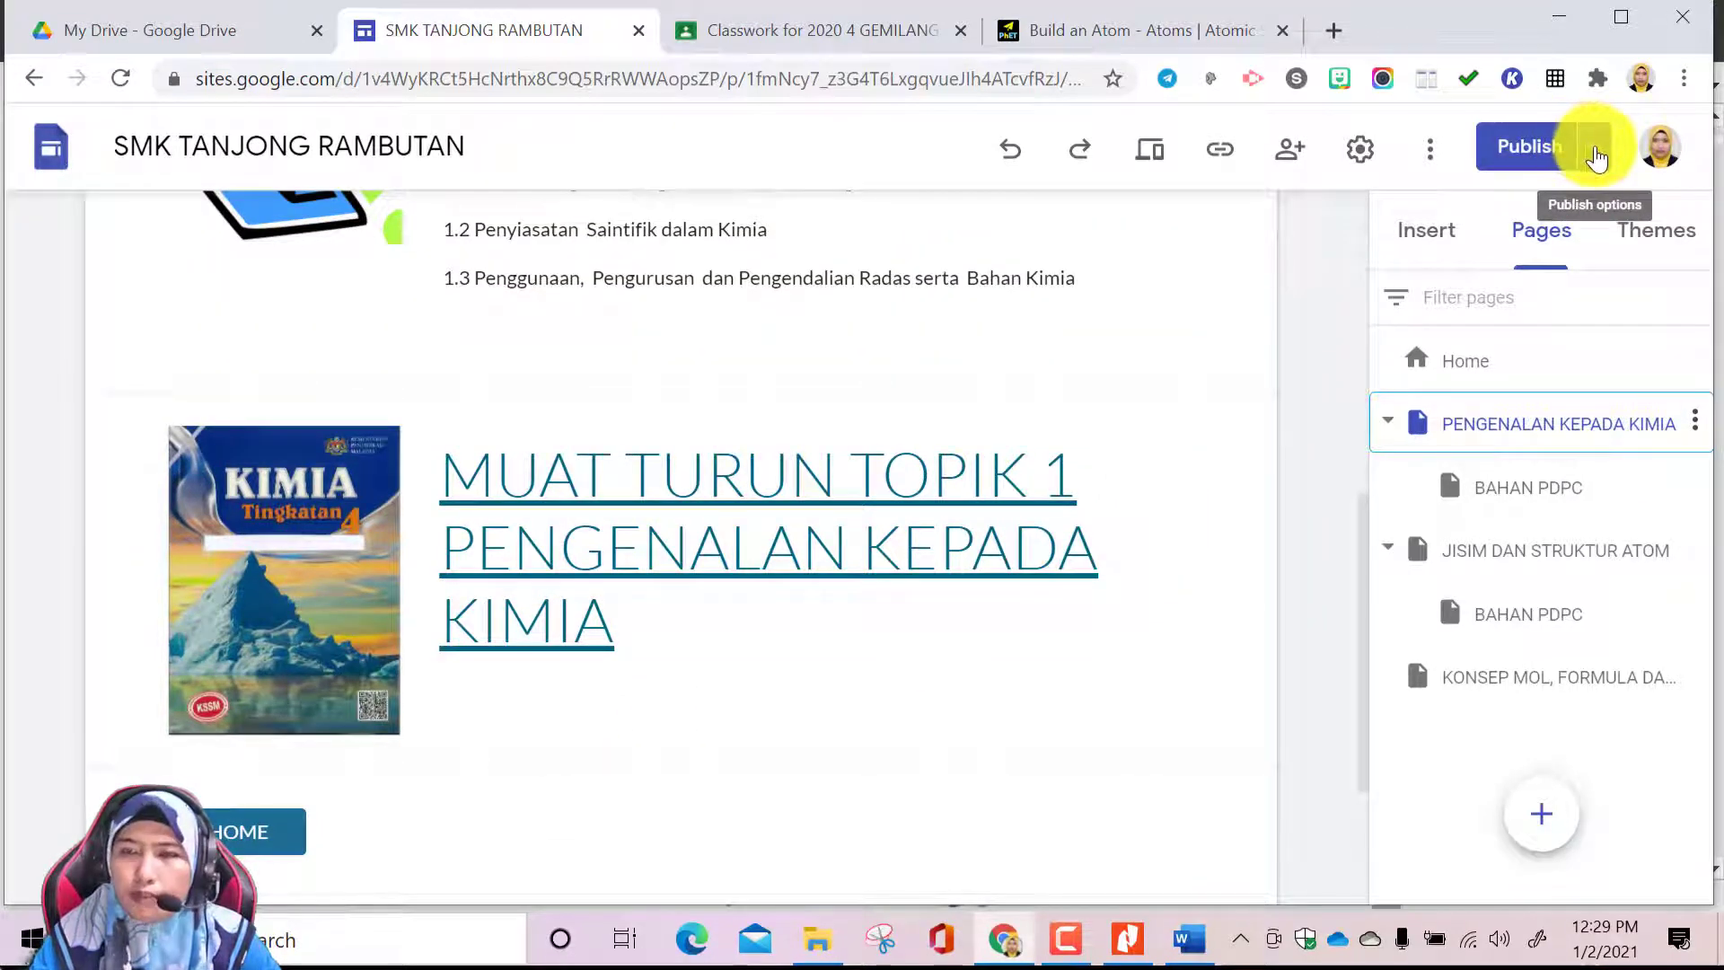
Start publishing the site by bringing up the comparison of its draft changes with the published version
click(1546, 148)
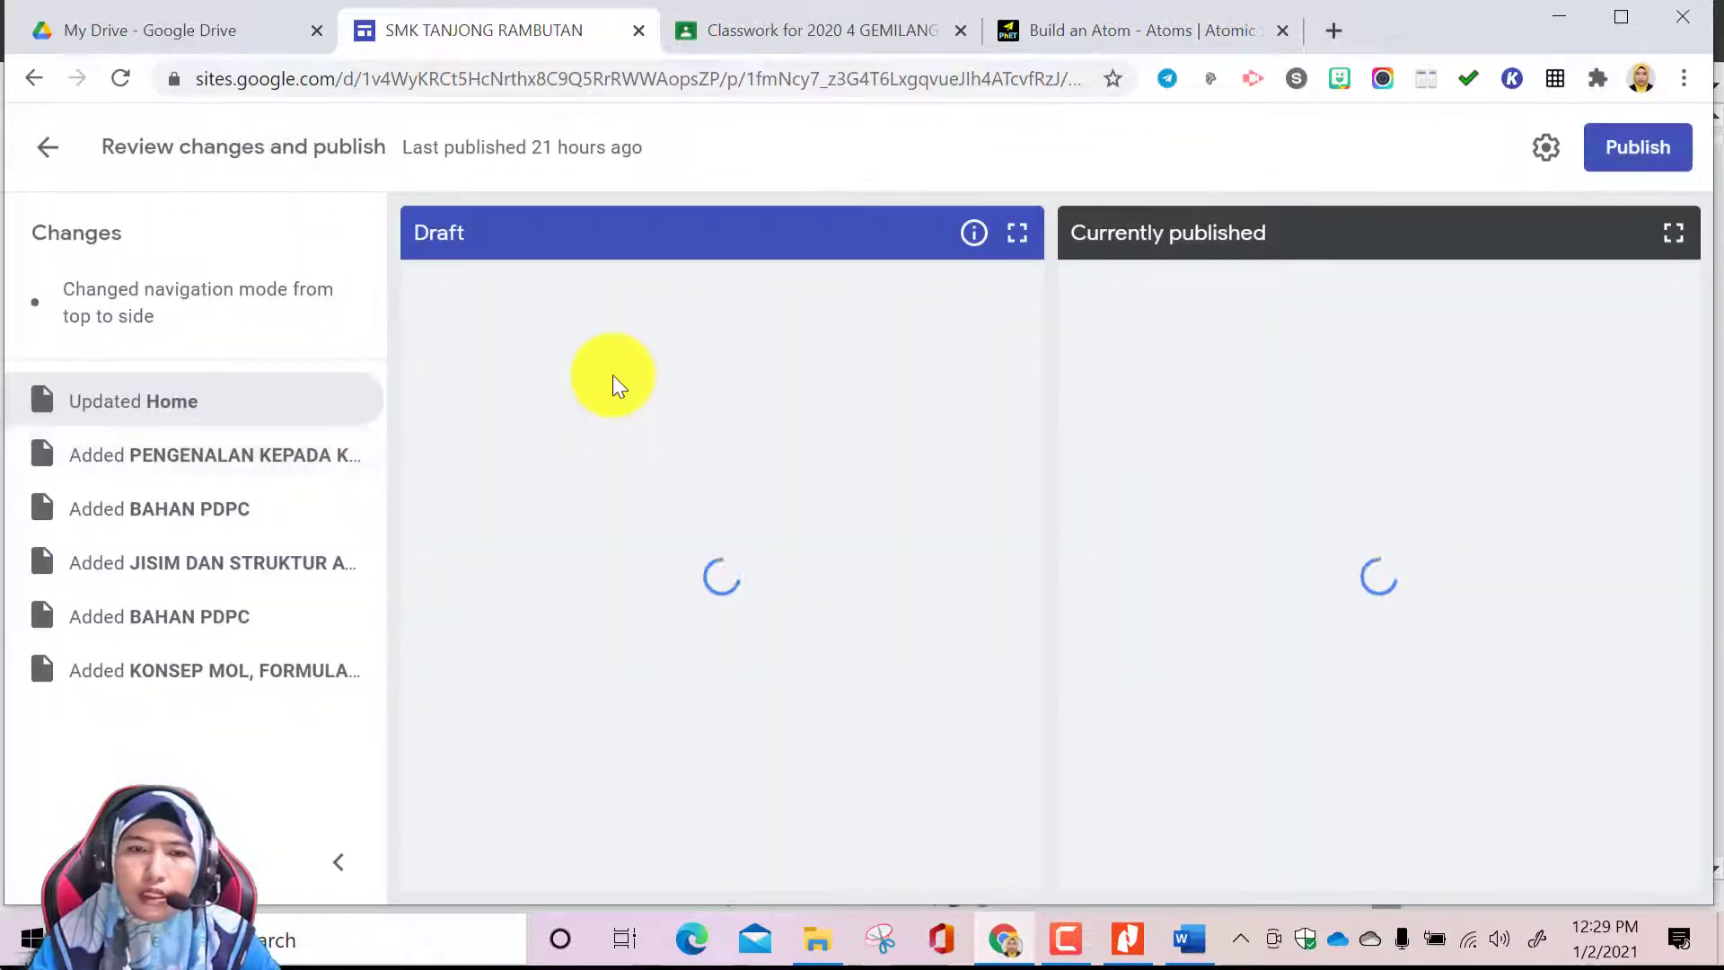
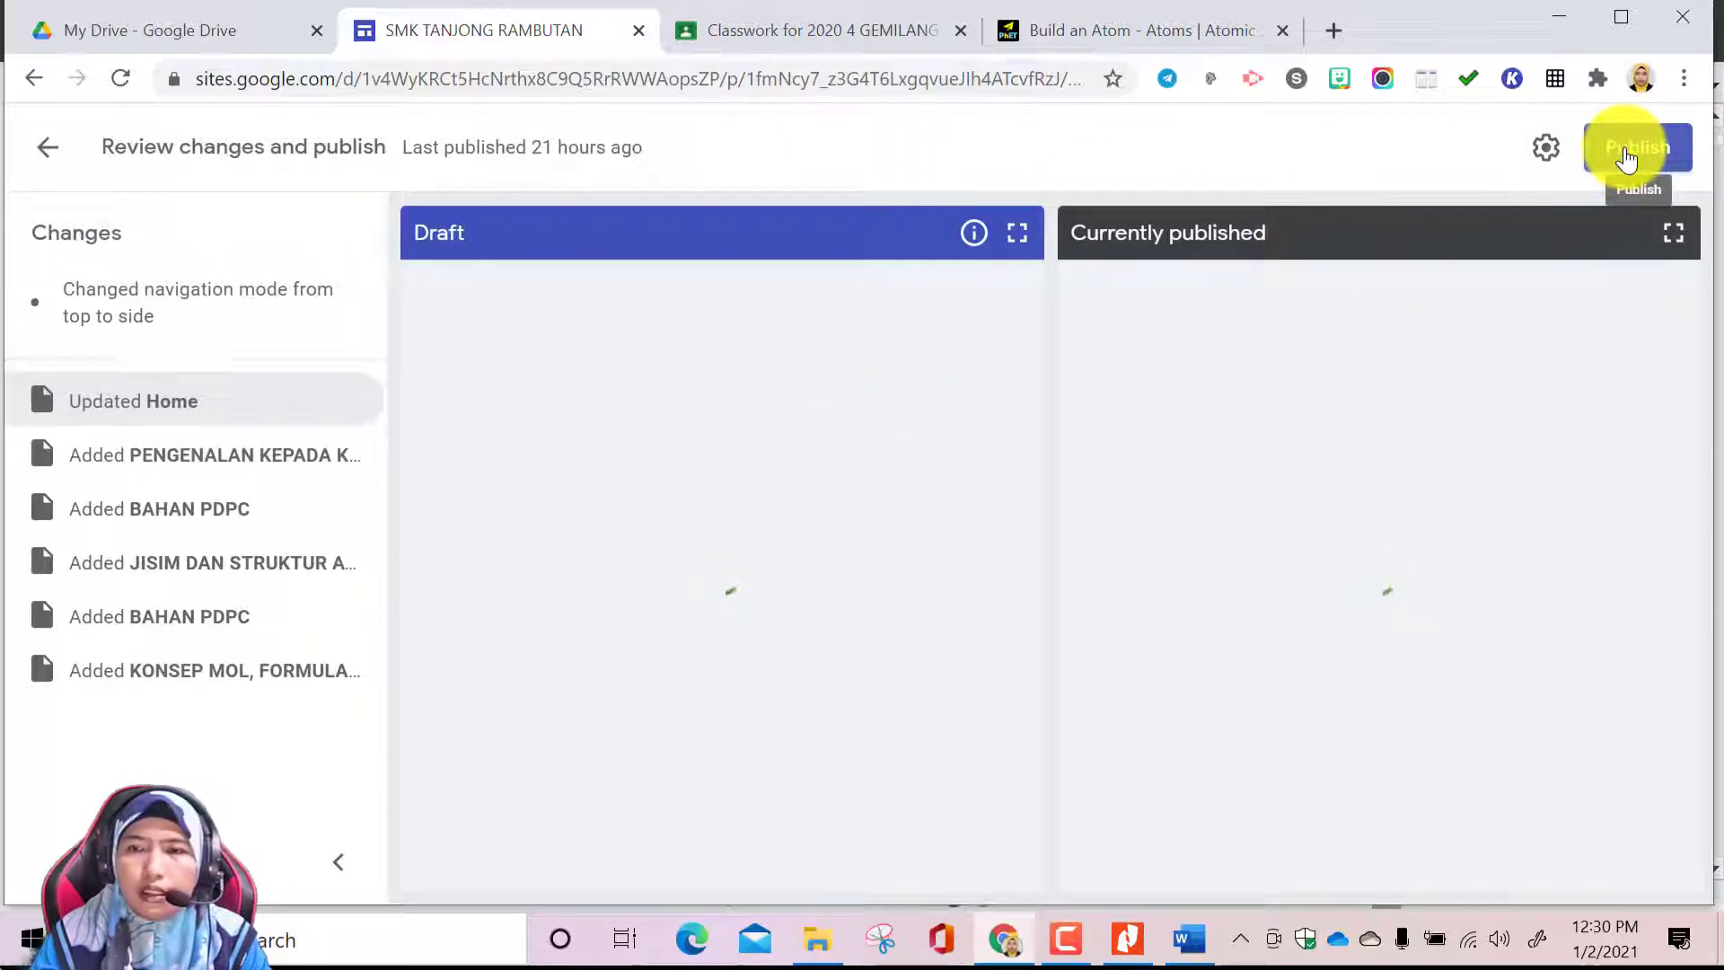
Replace the PENGENALAN KEPADA KIMIA page's header image with the uploaded school photo photo_2020-10-02_21-57-59 from the imej folder
click(51, 153)
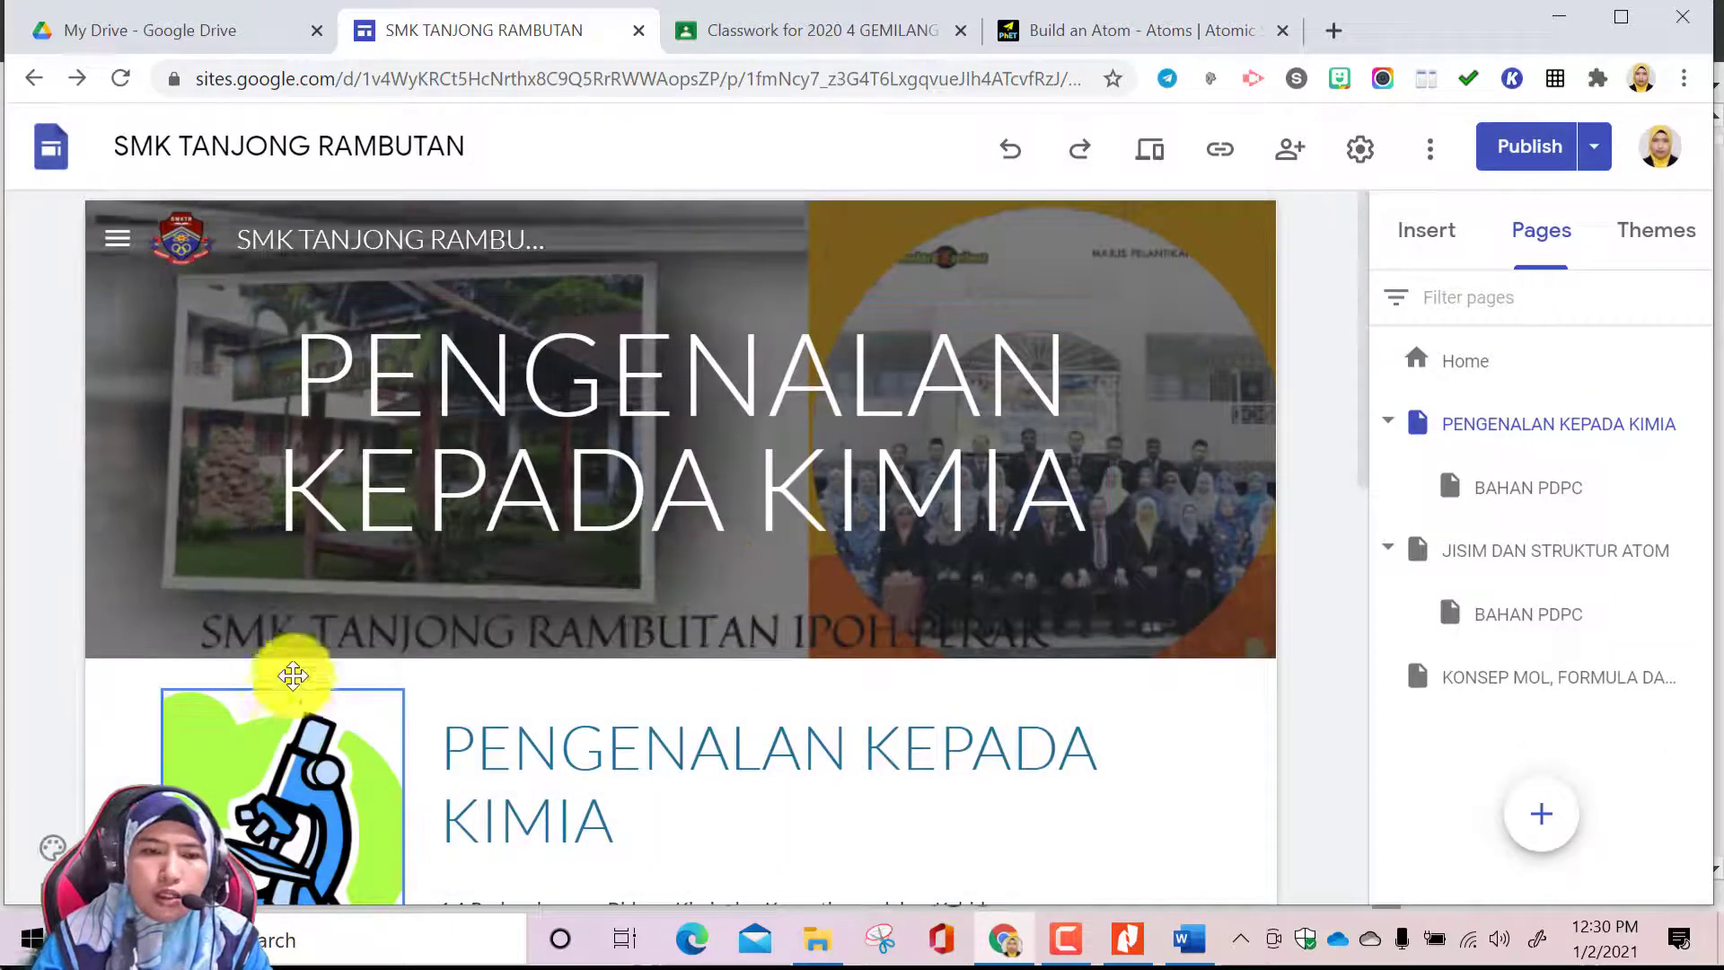
click(316, 616)
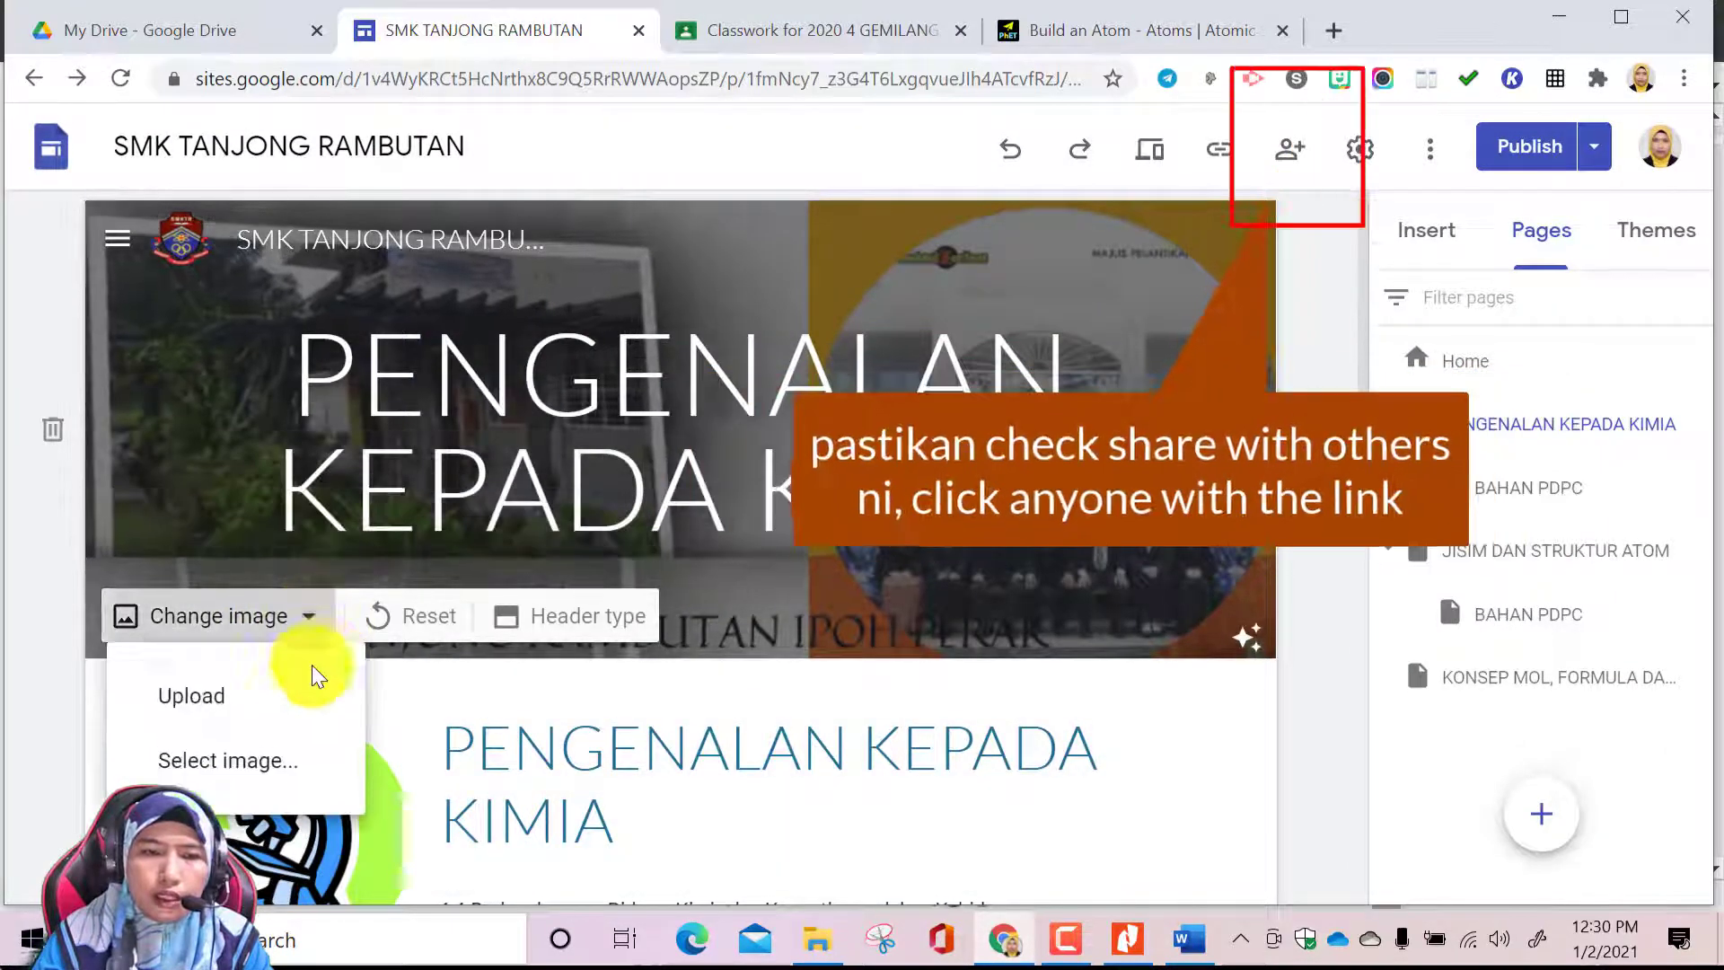
click(220, 696)
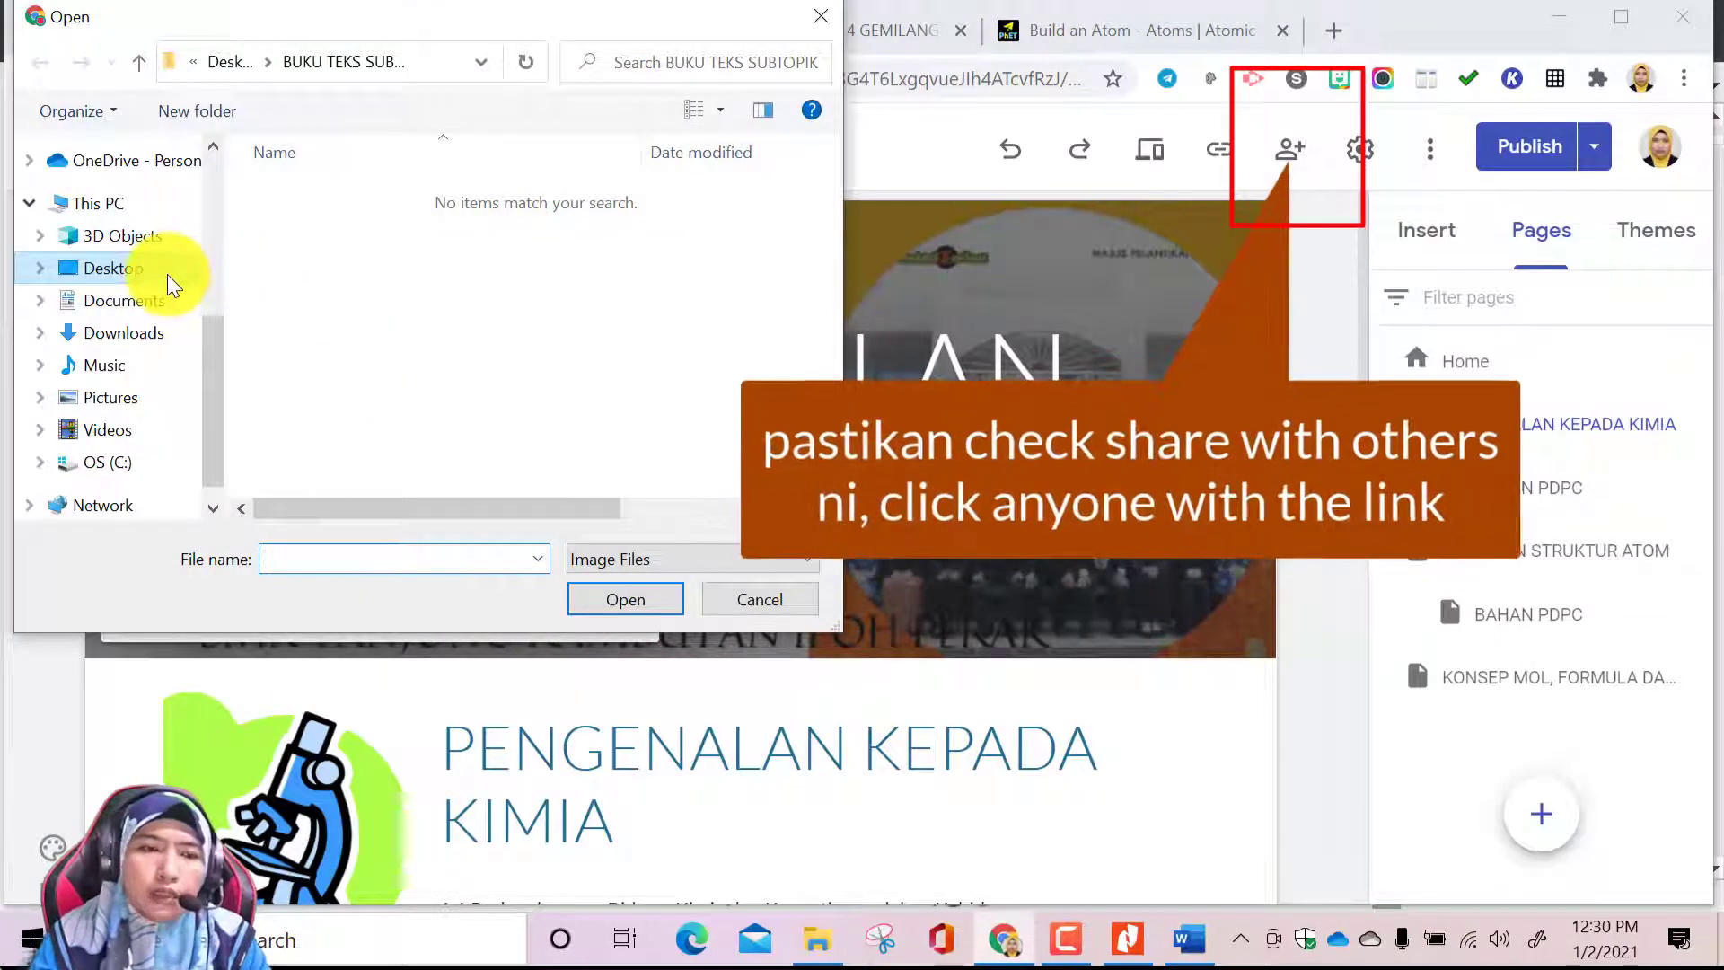
click(167, 273)
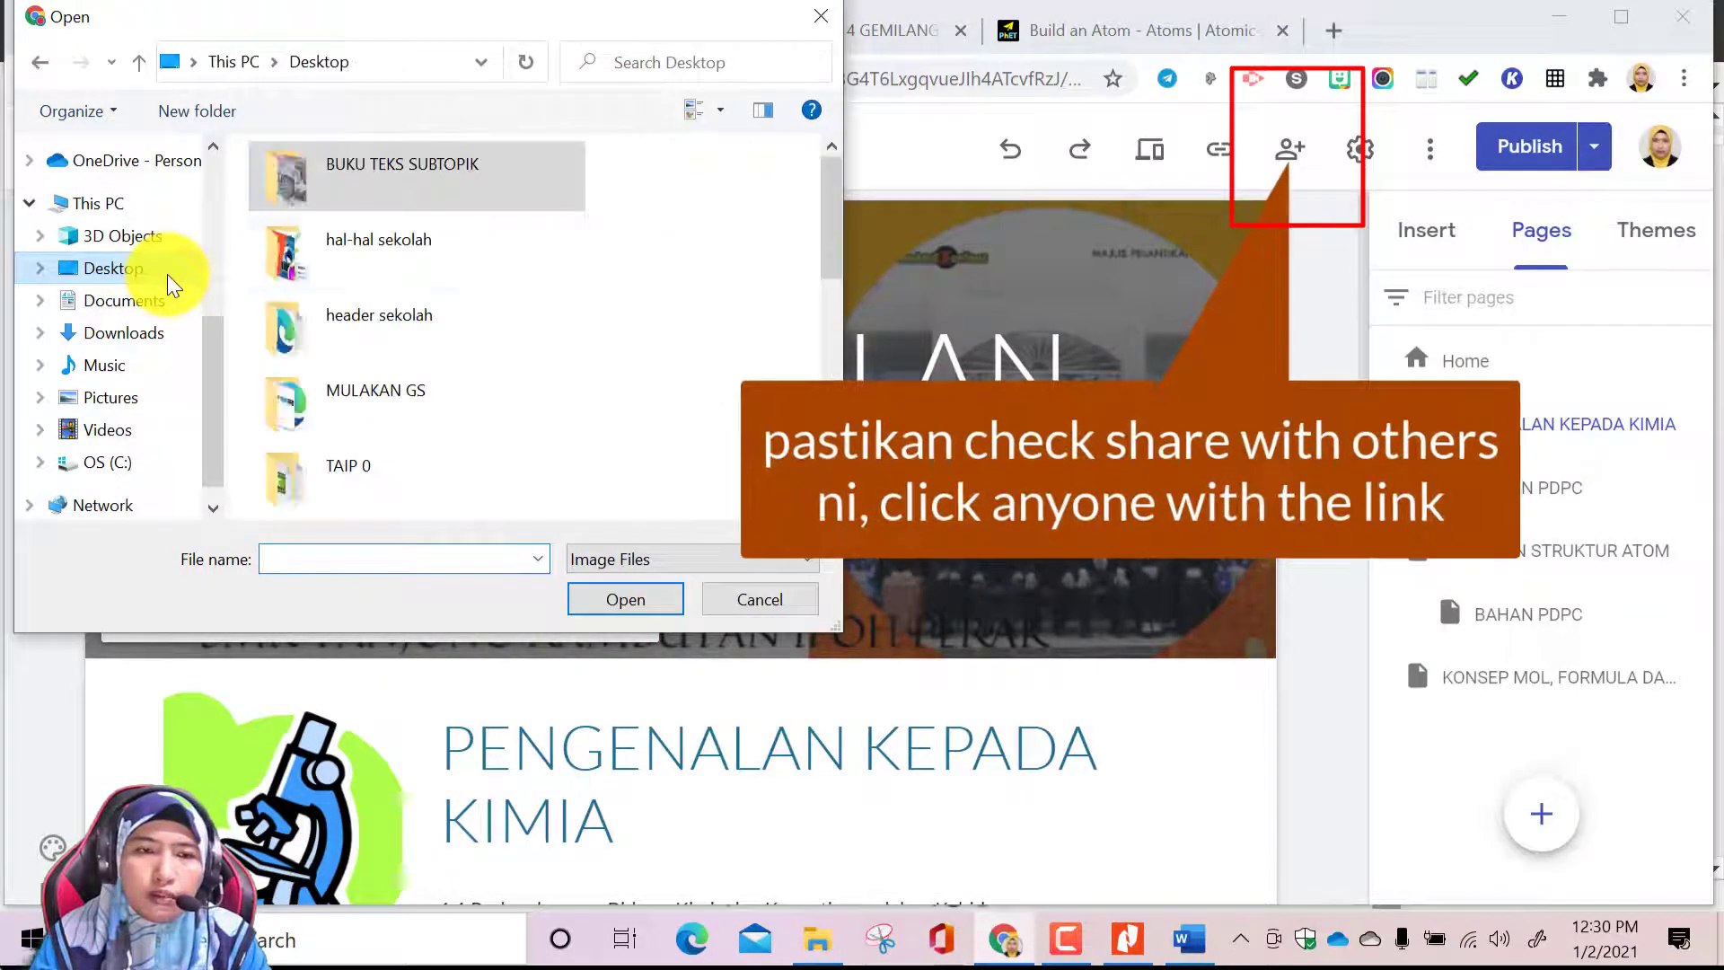
double_click(381, 256)
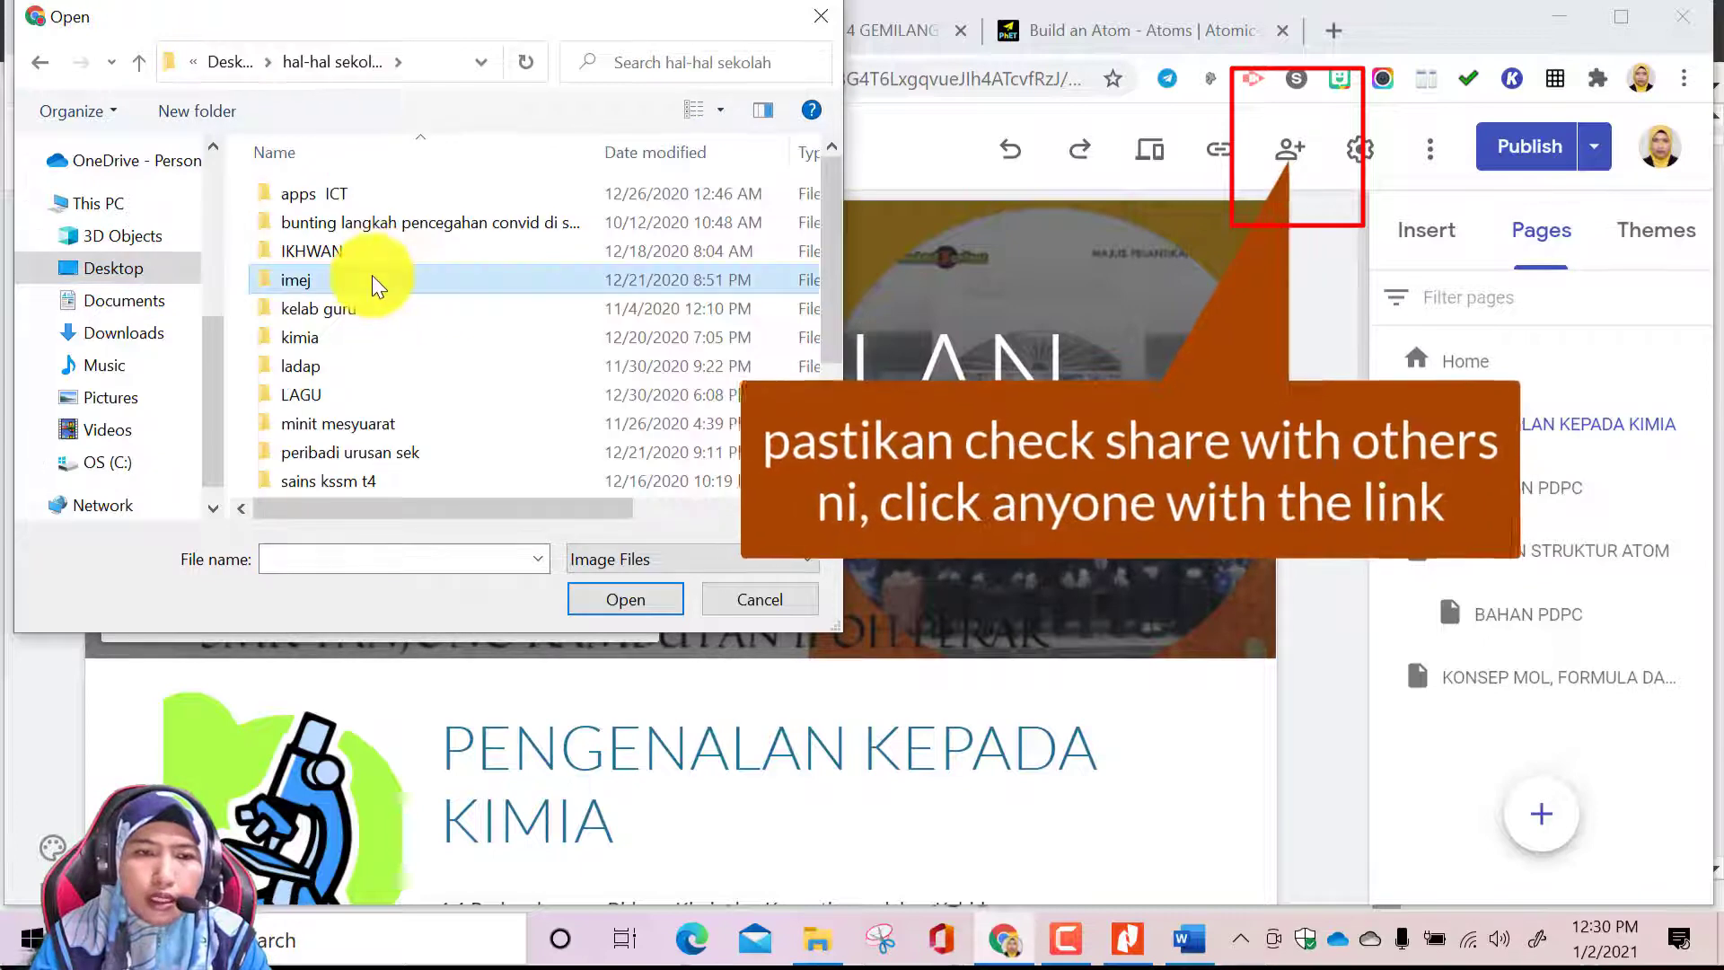
double_click(372, 278)
double_click(718, 261)
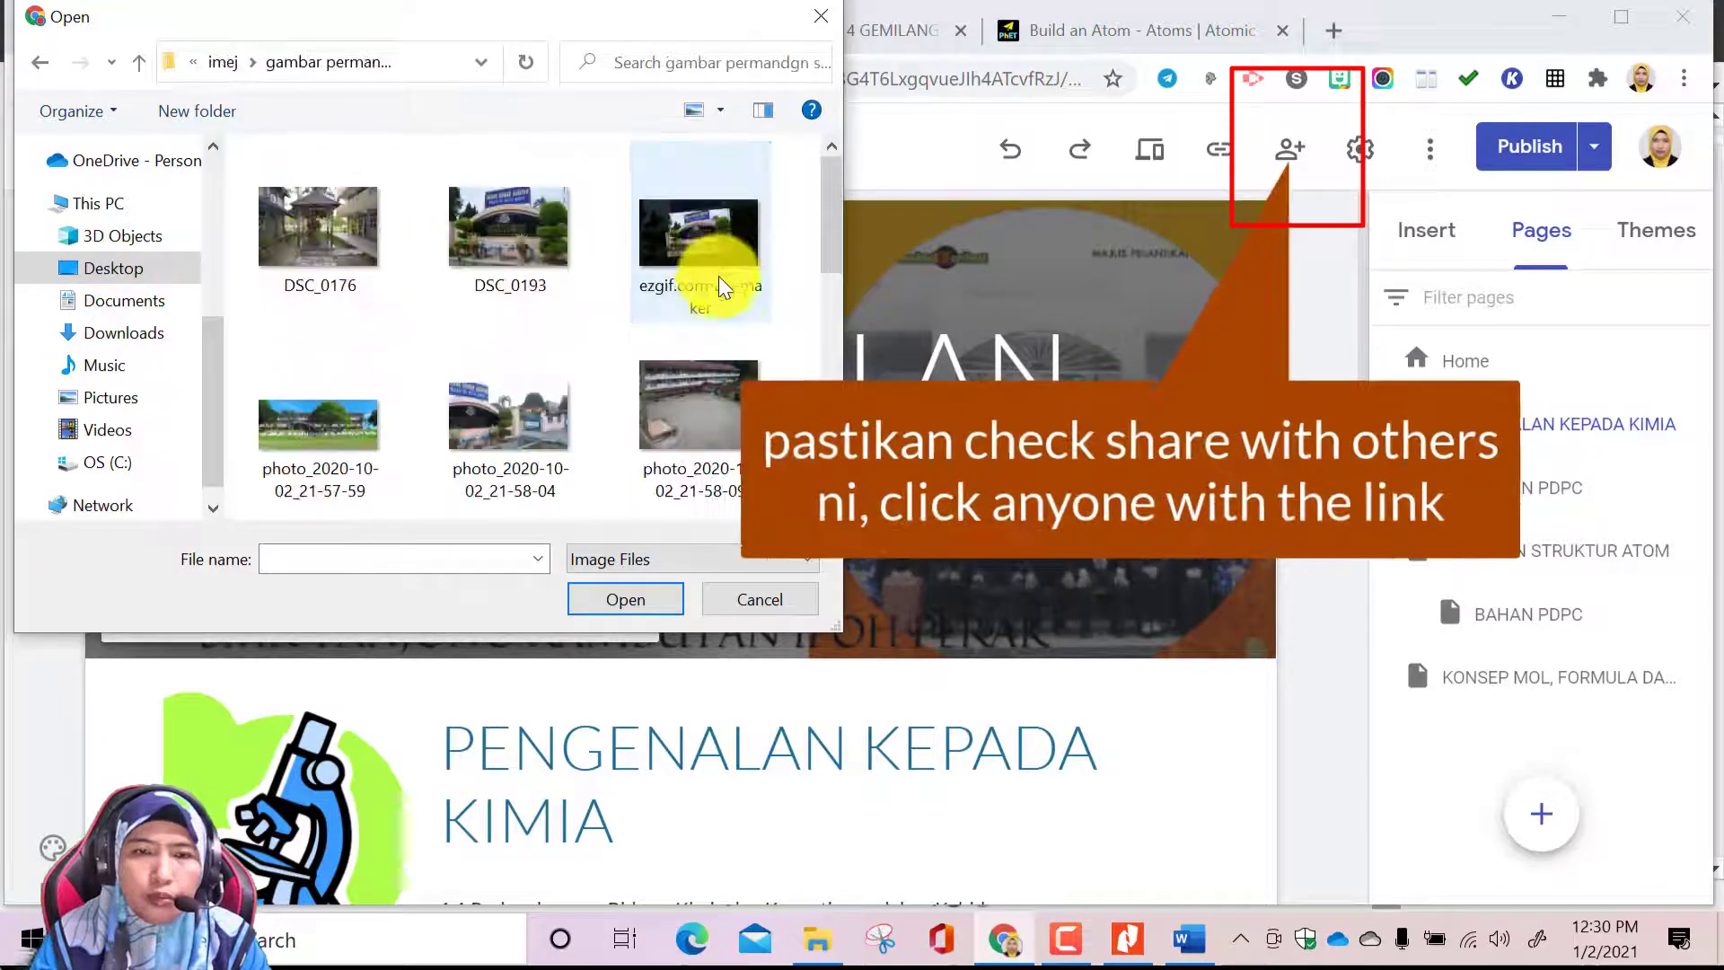
click(334, 429)
click(601, 598)
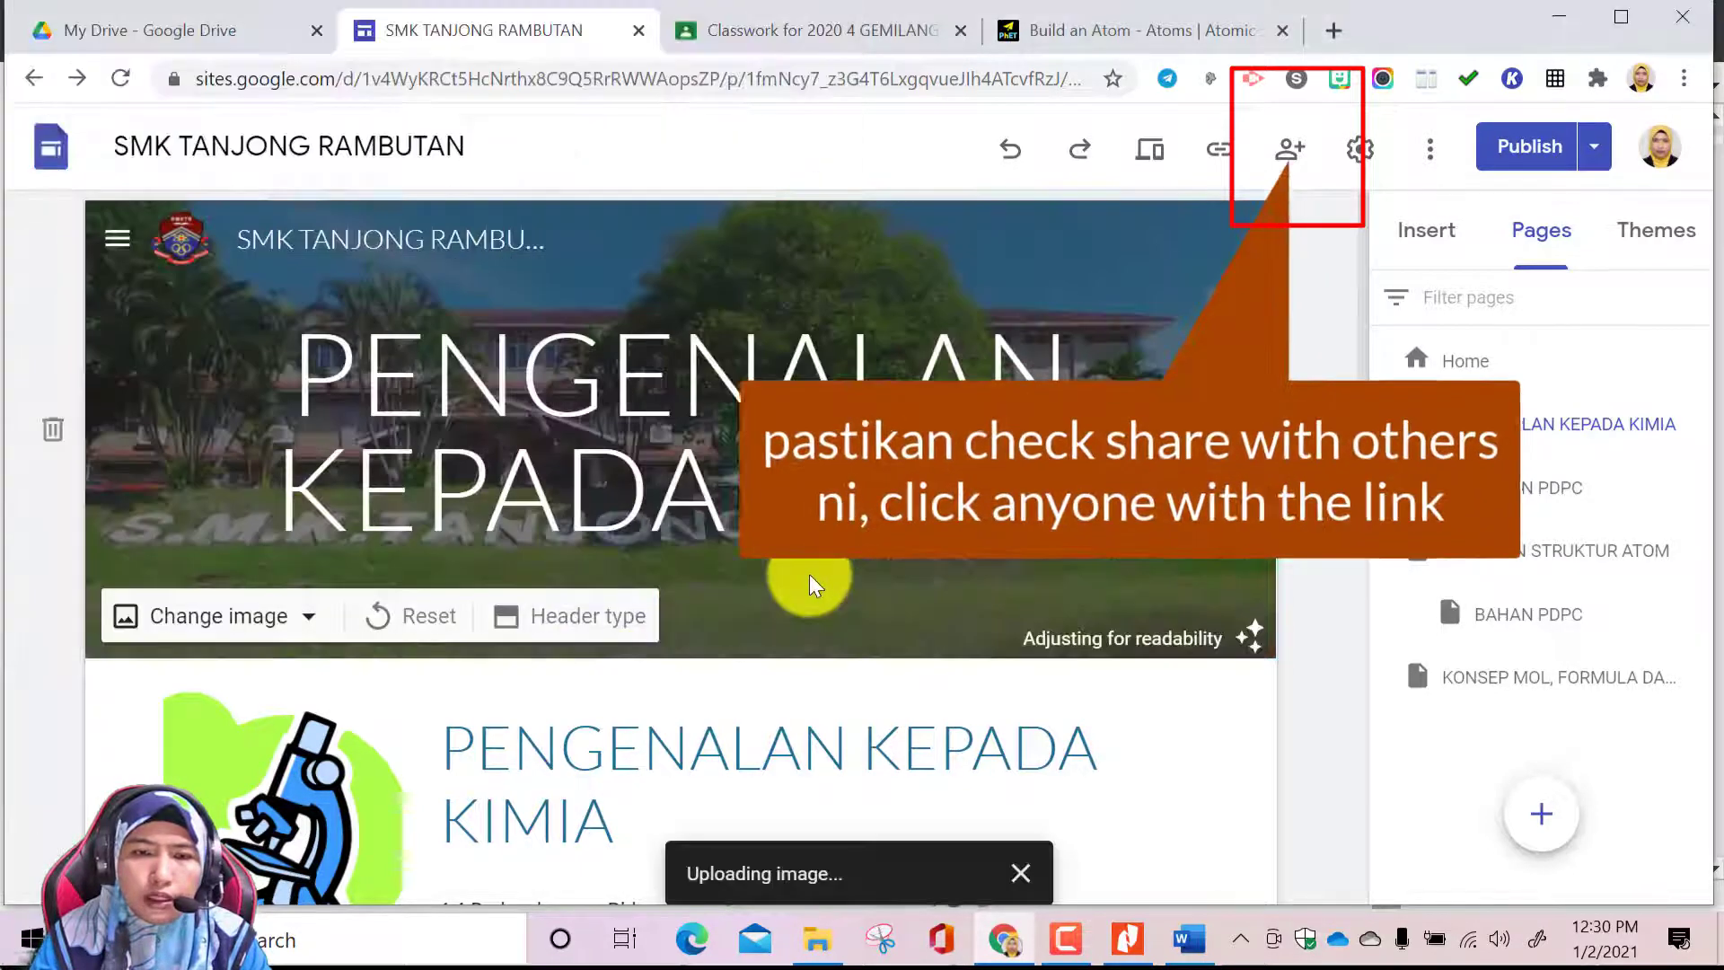
scroll(923, 596, down, 5)
scroll(923, 596, up, 3)
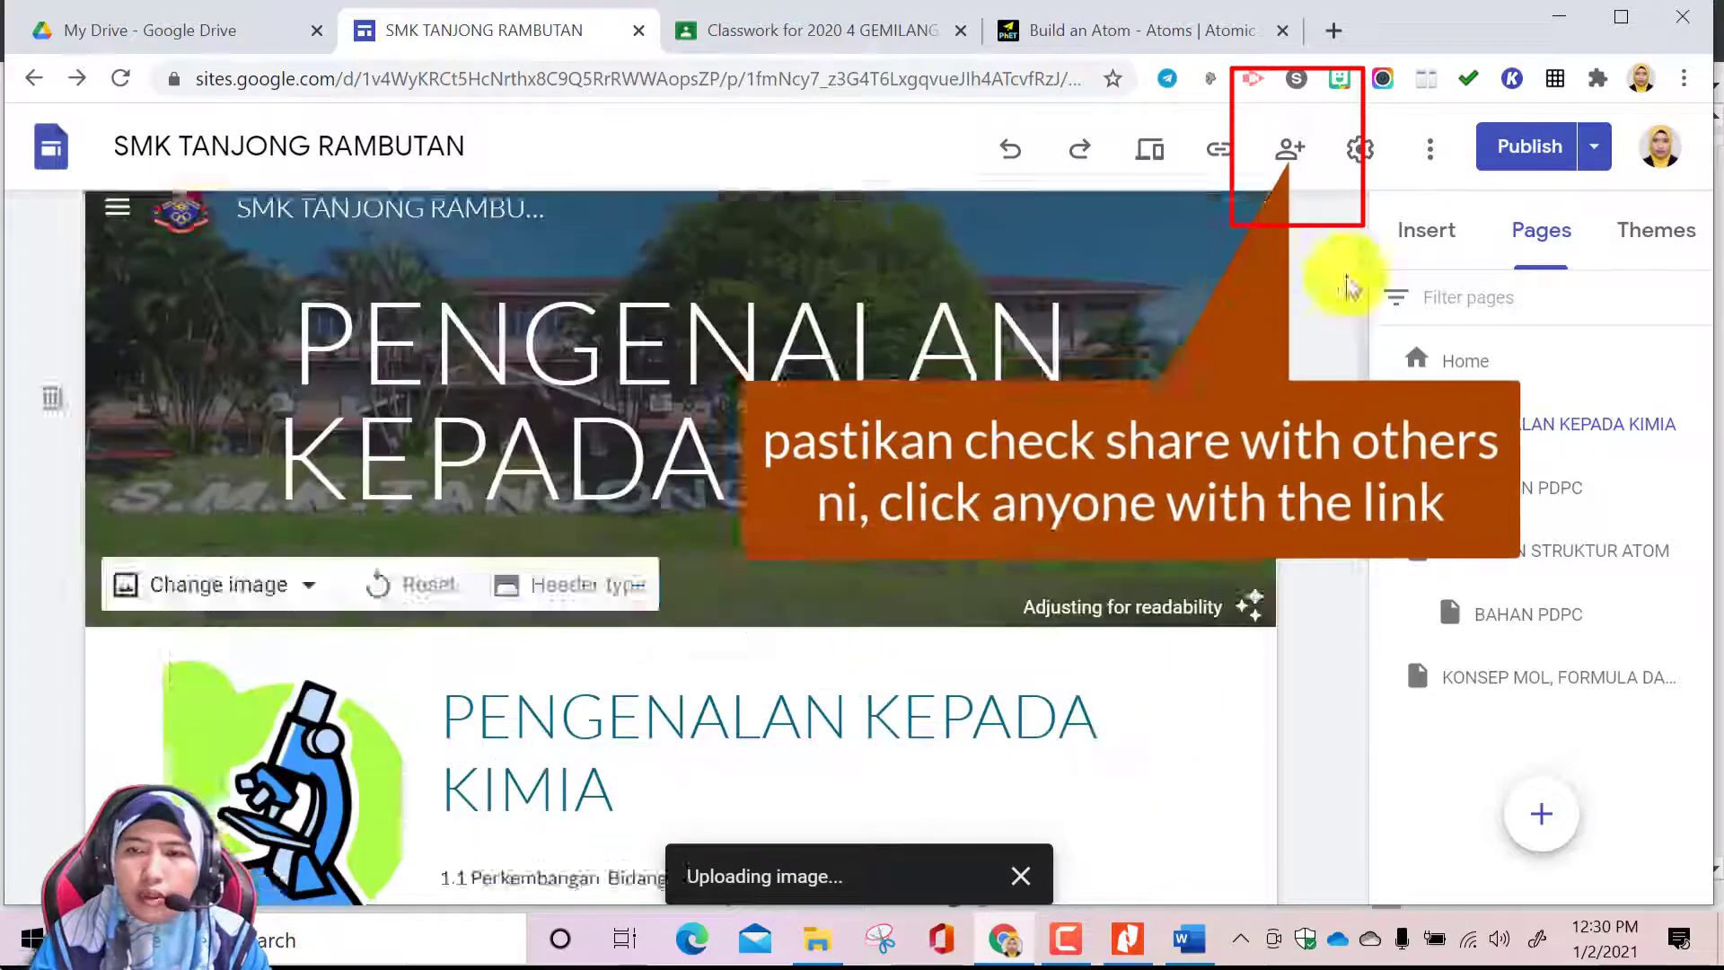
Publish the site's draft changes after closing the Build an Atom browser tab
click(1528, 145)
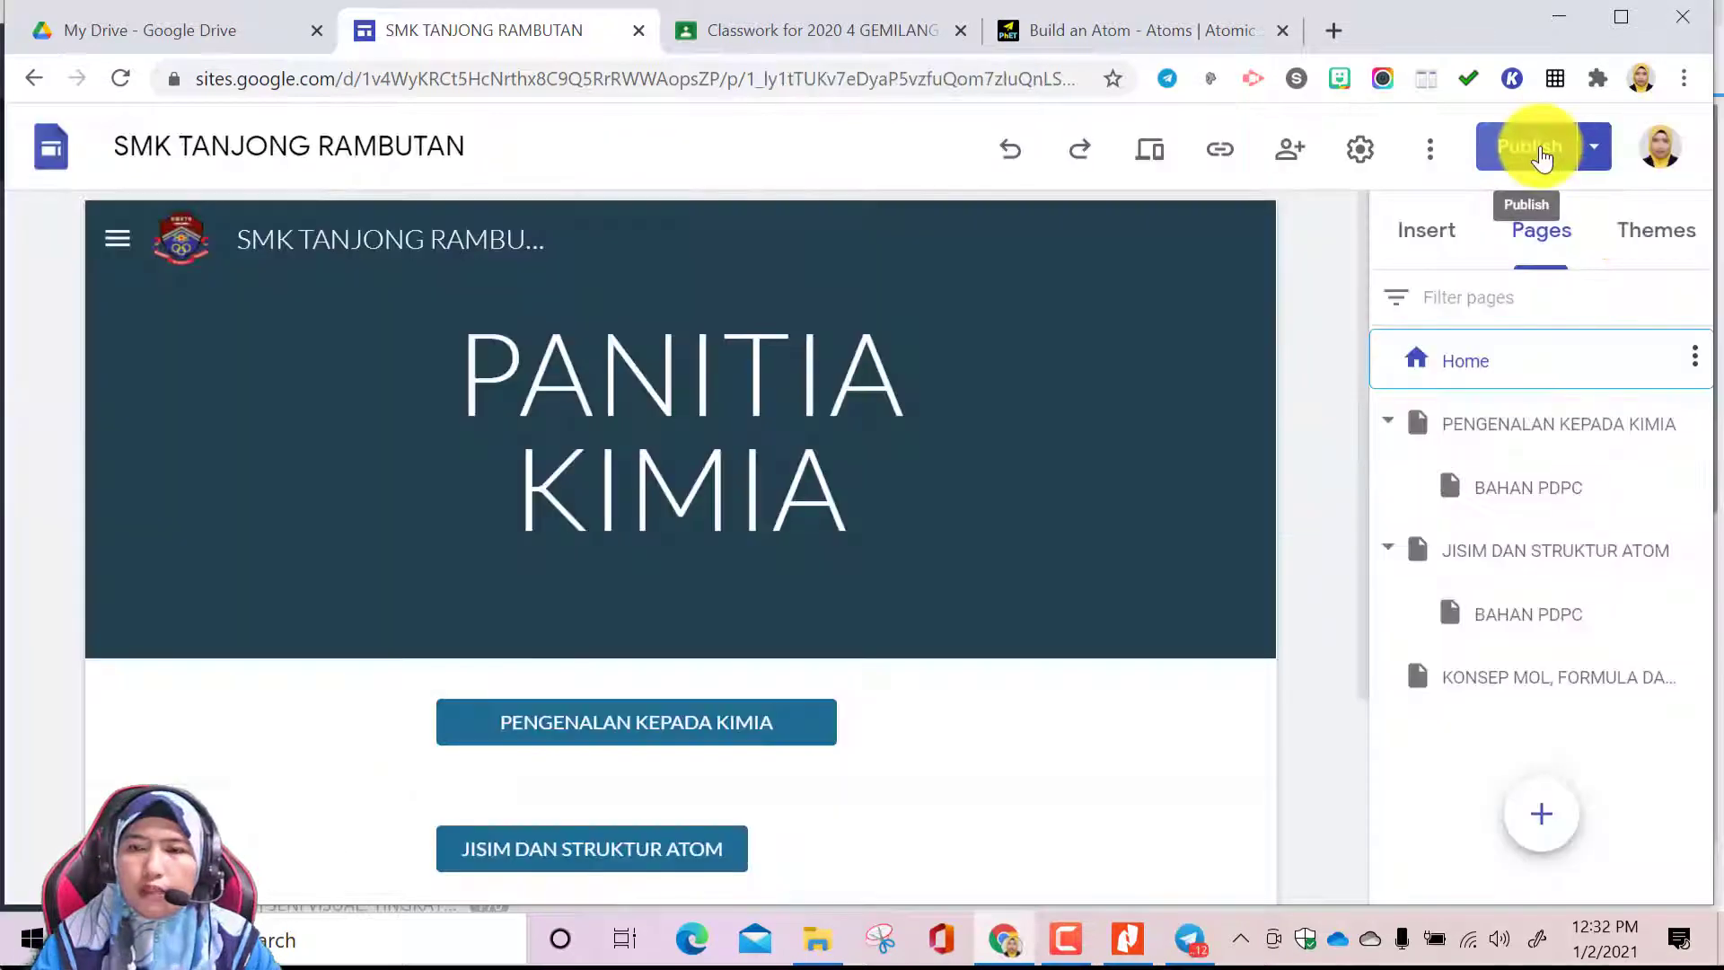
click(1532, 143)
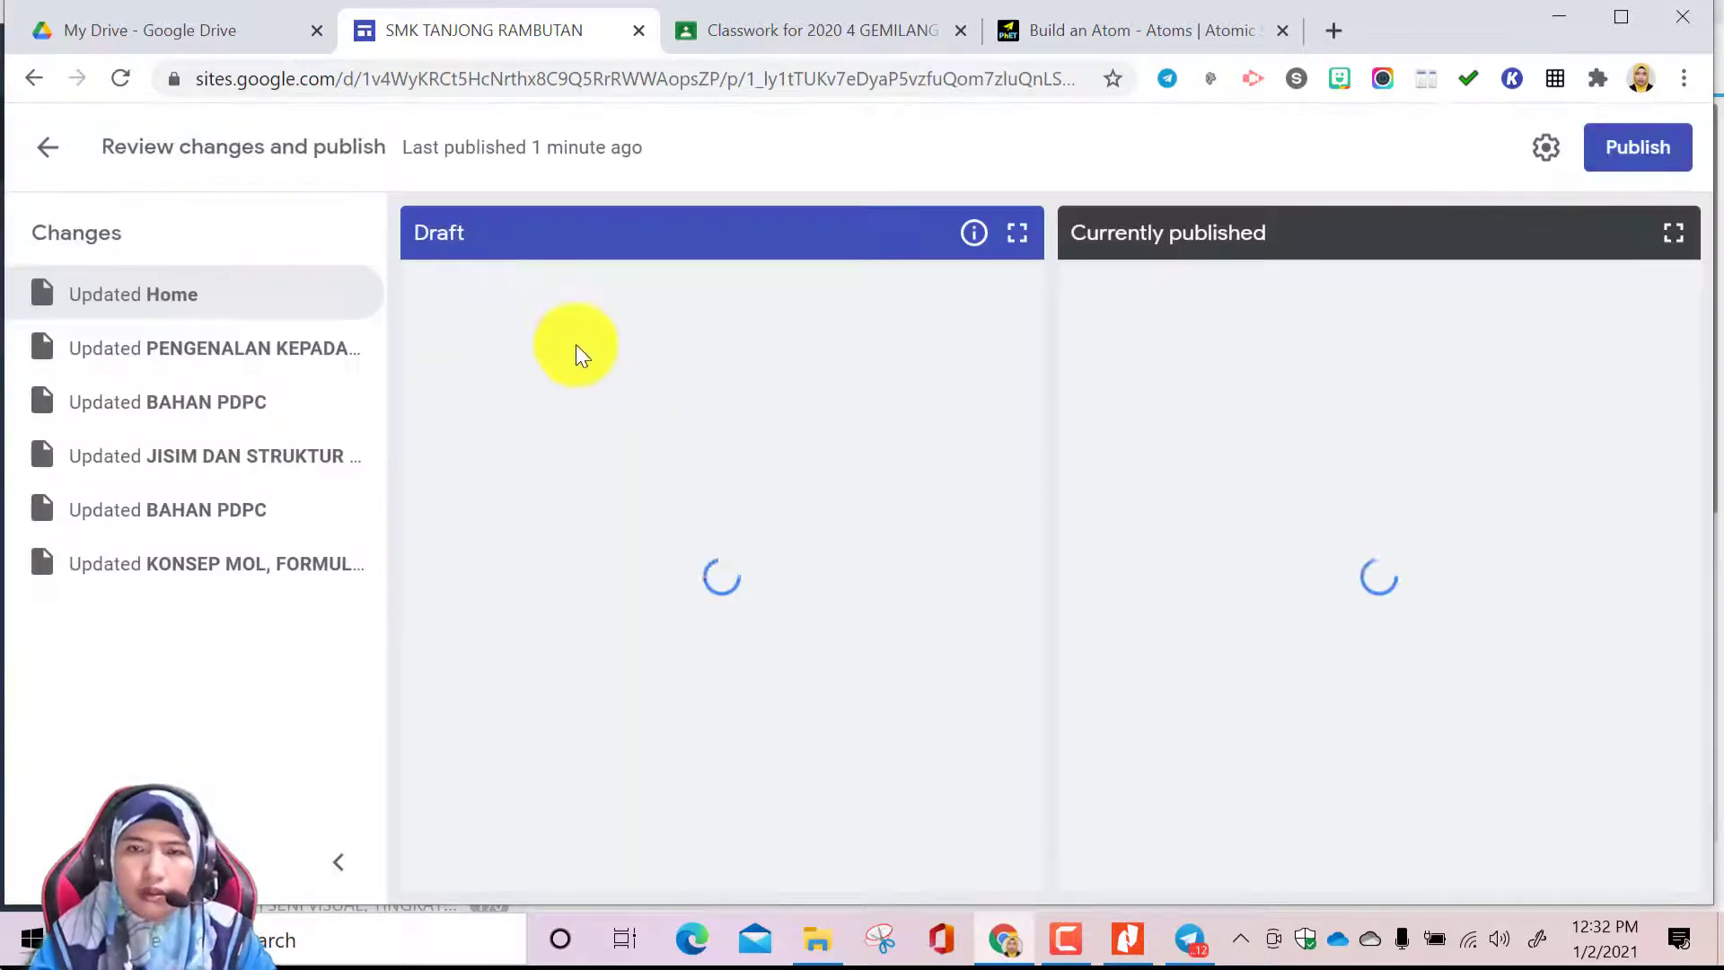
click(1282, 30)
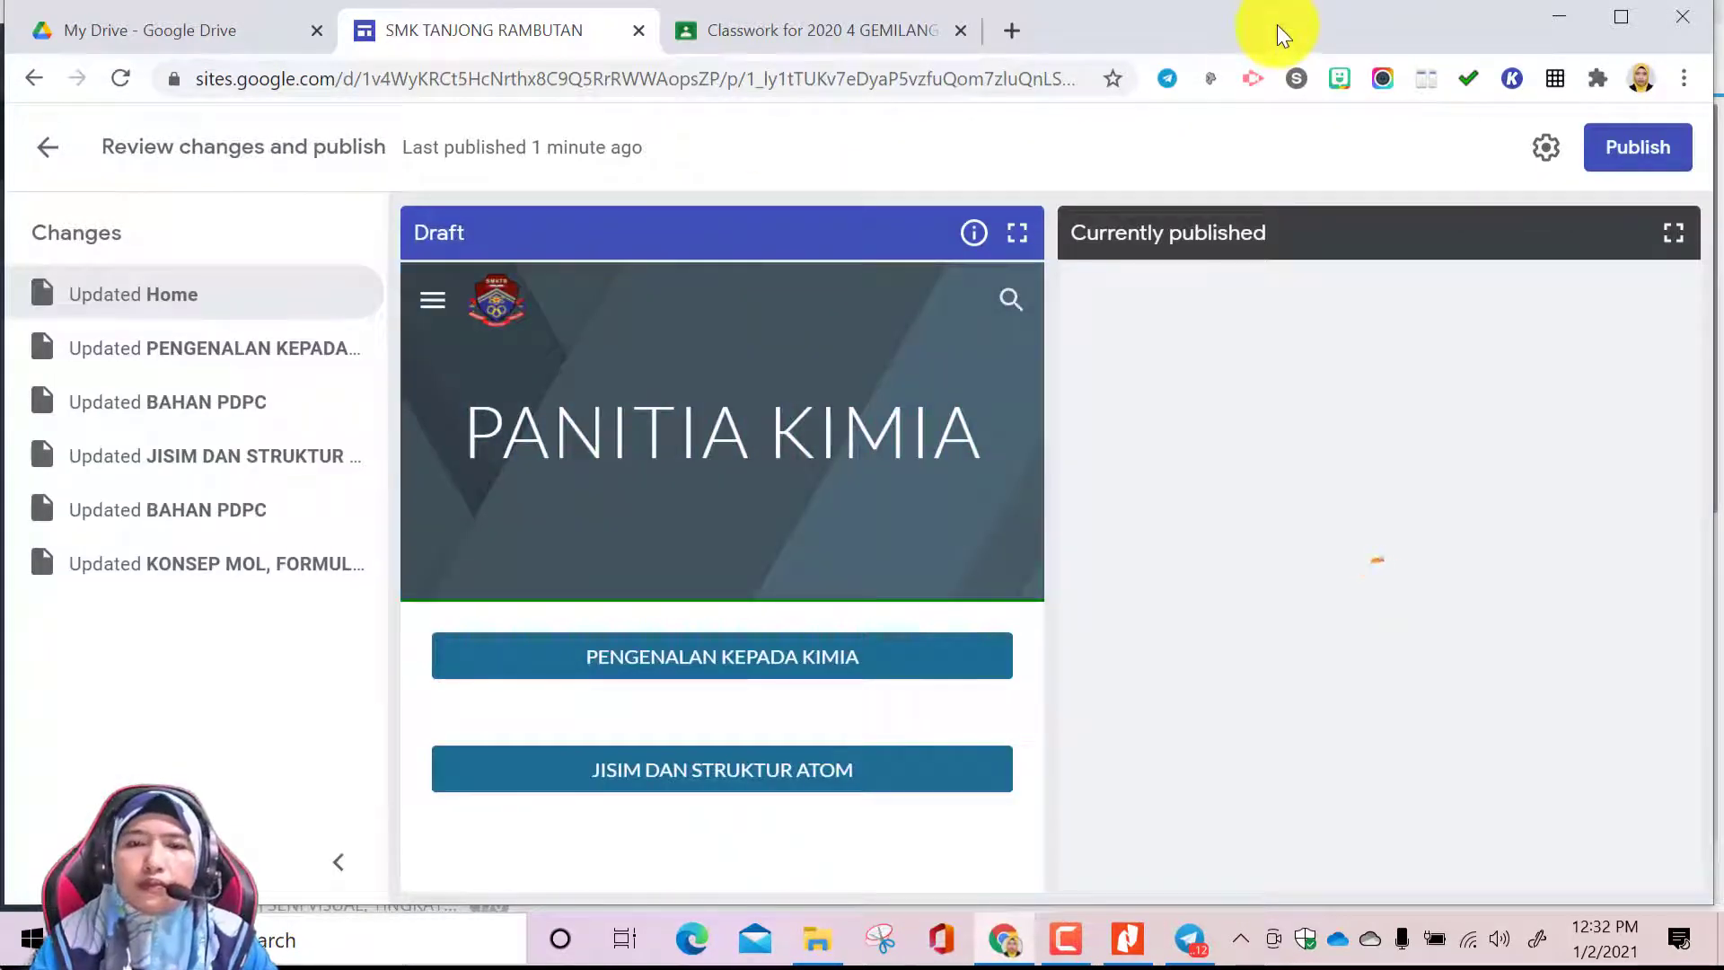
click(1621, 154)
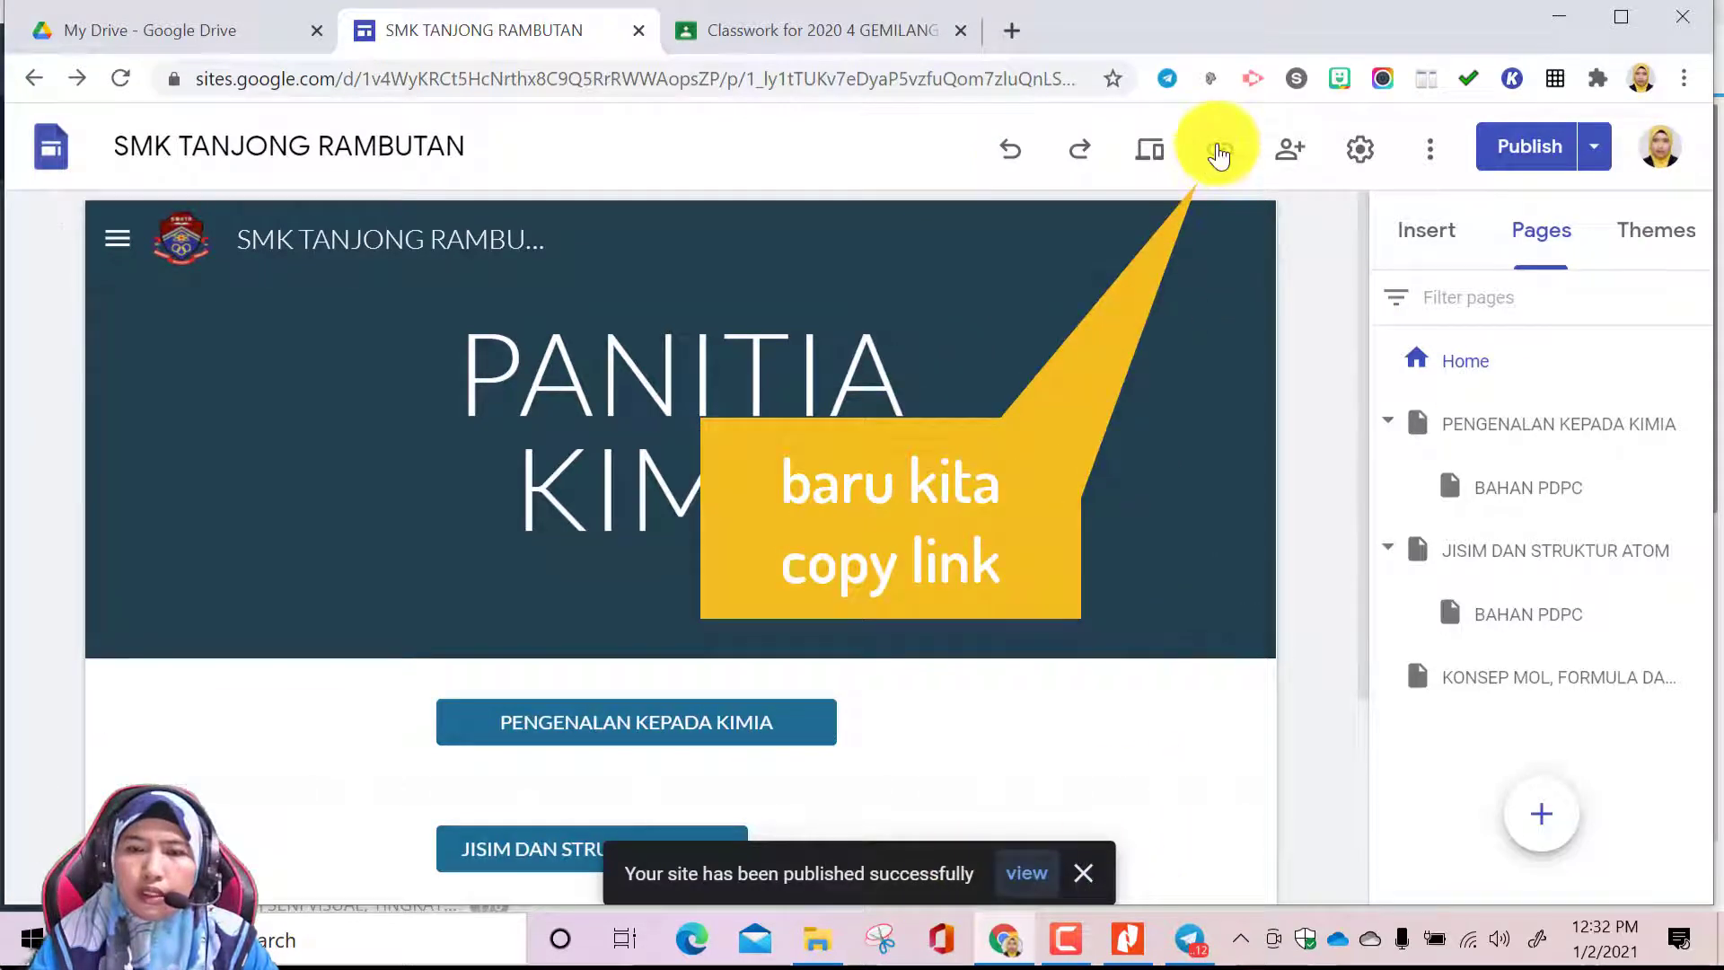
Copy the published site link and delete the old pengenalan-kepada-kimia link message from Telegram's Saved Messages
click(1220, 148)
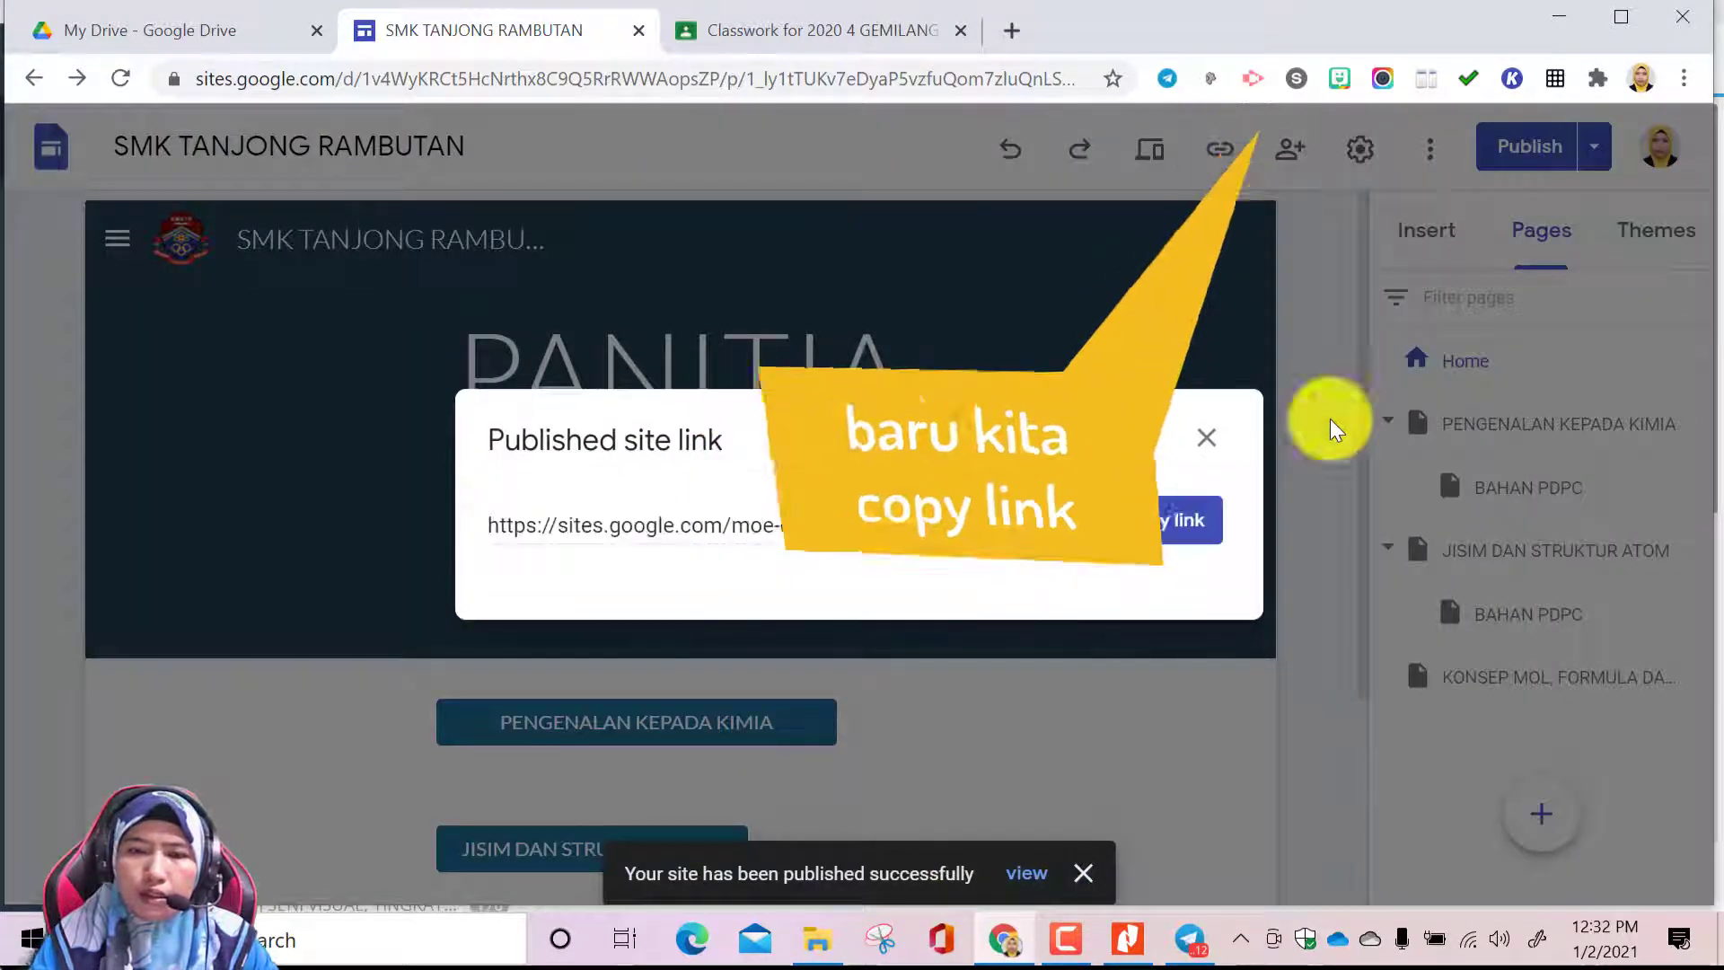
click(1156, 529)
click(1185, 941)
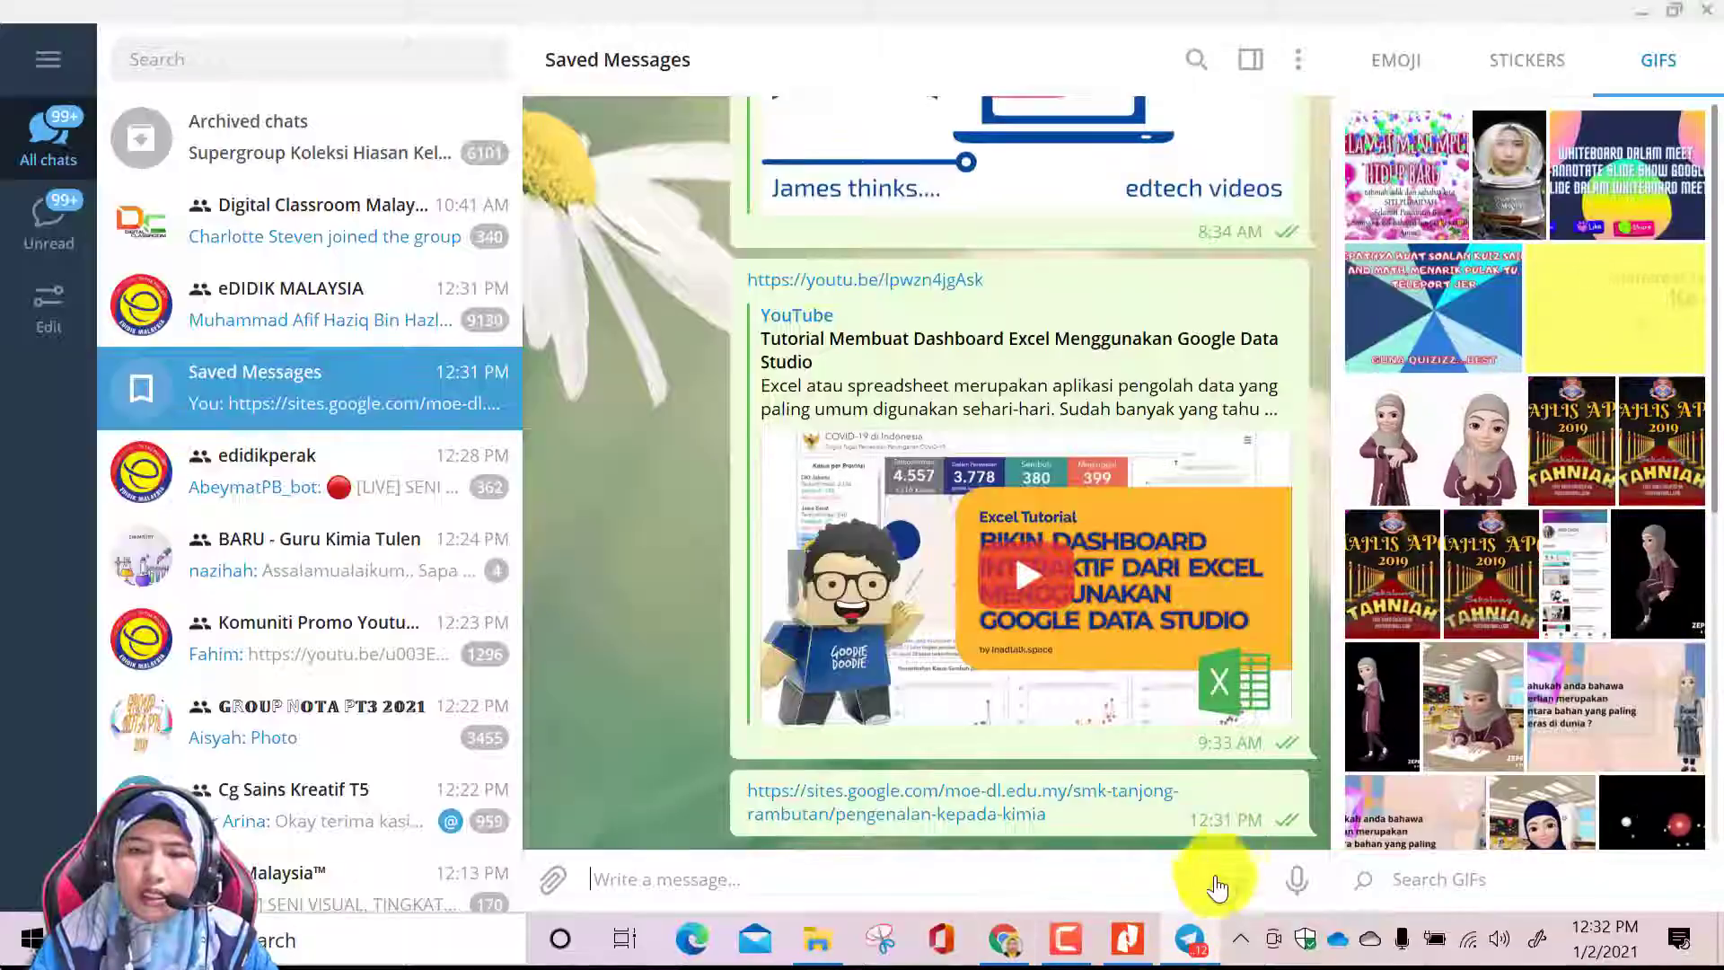
right_click(1223, 813)
click(1297, 736)
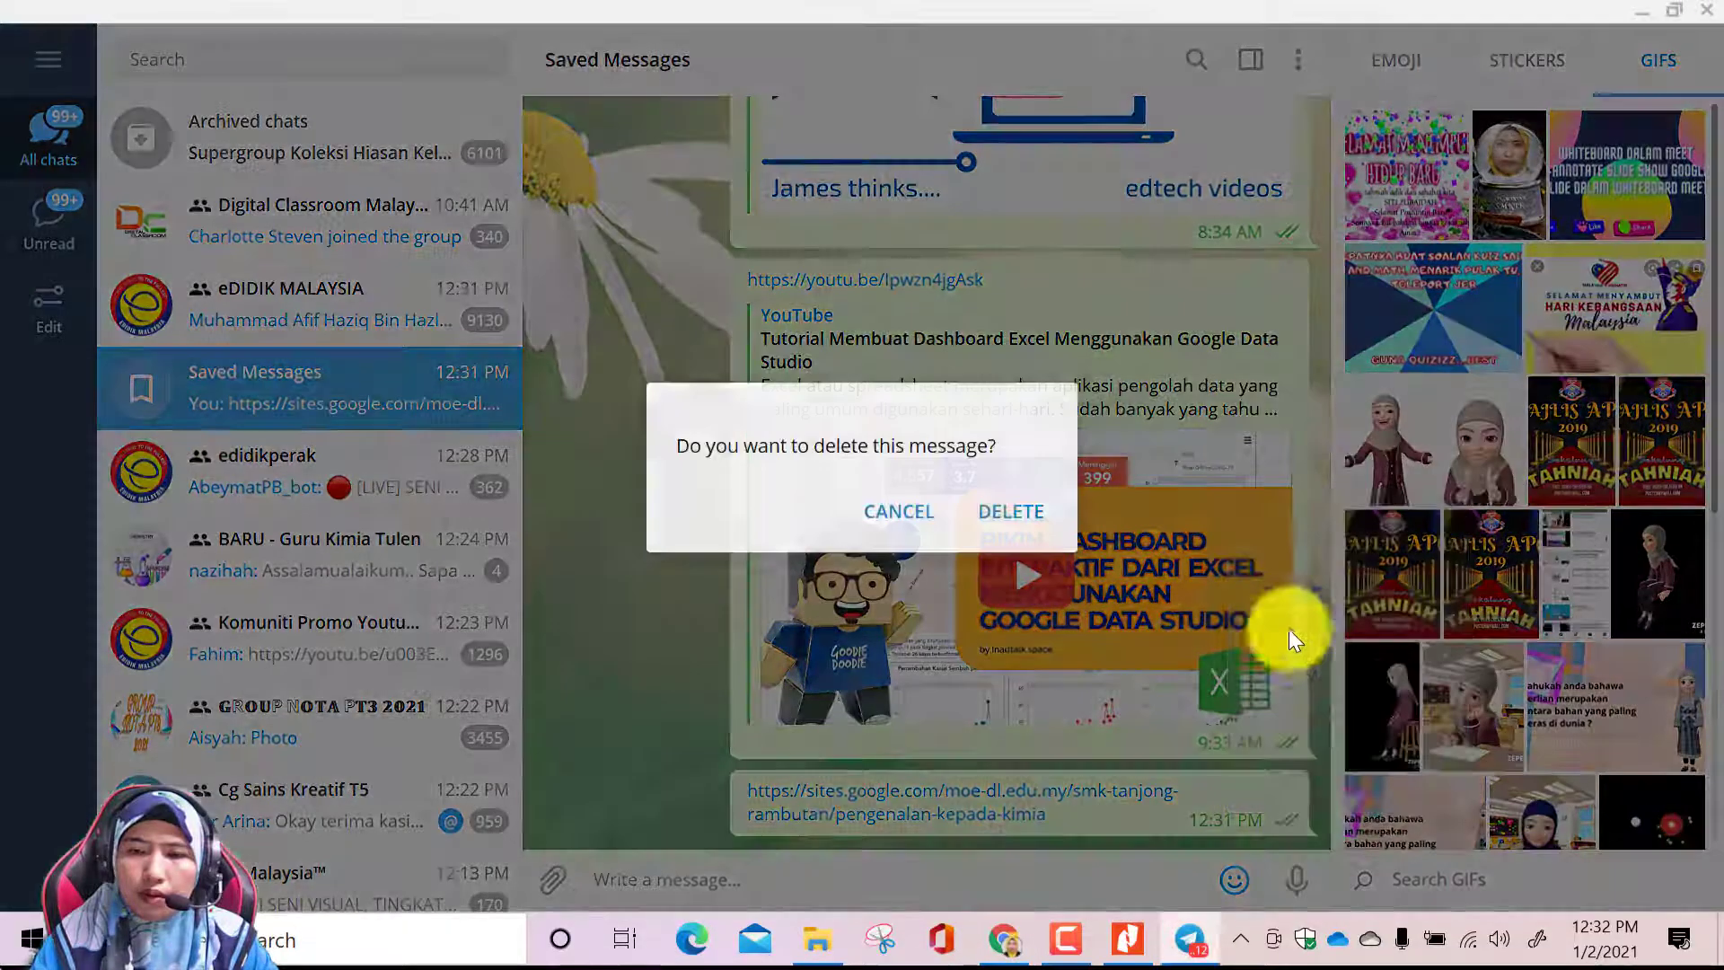
click(1023, 509)
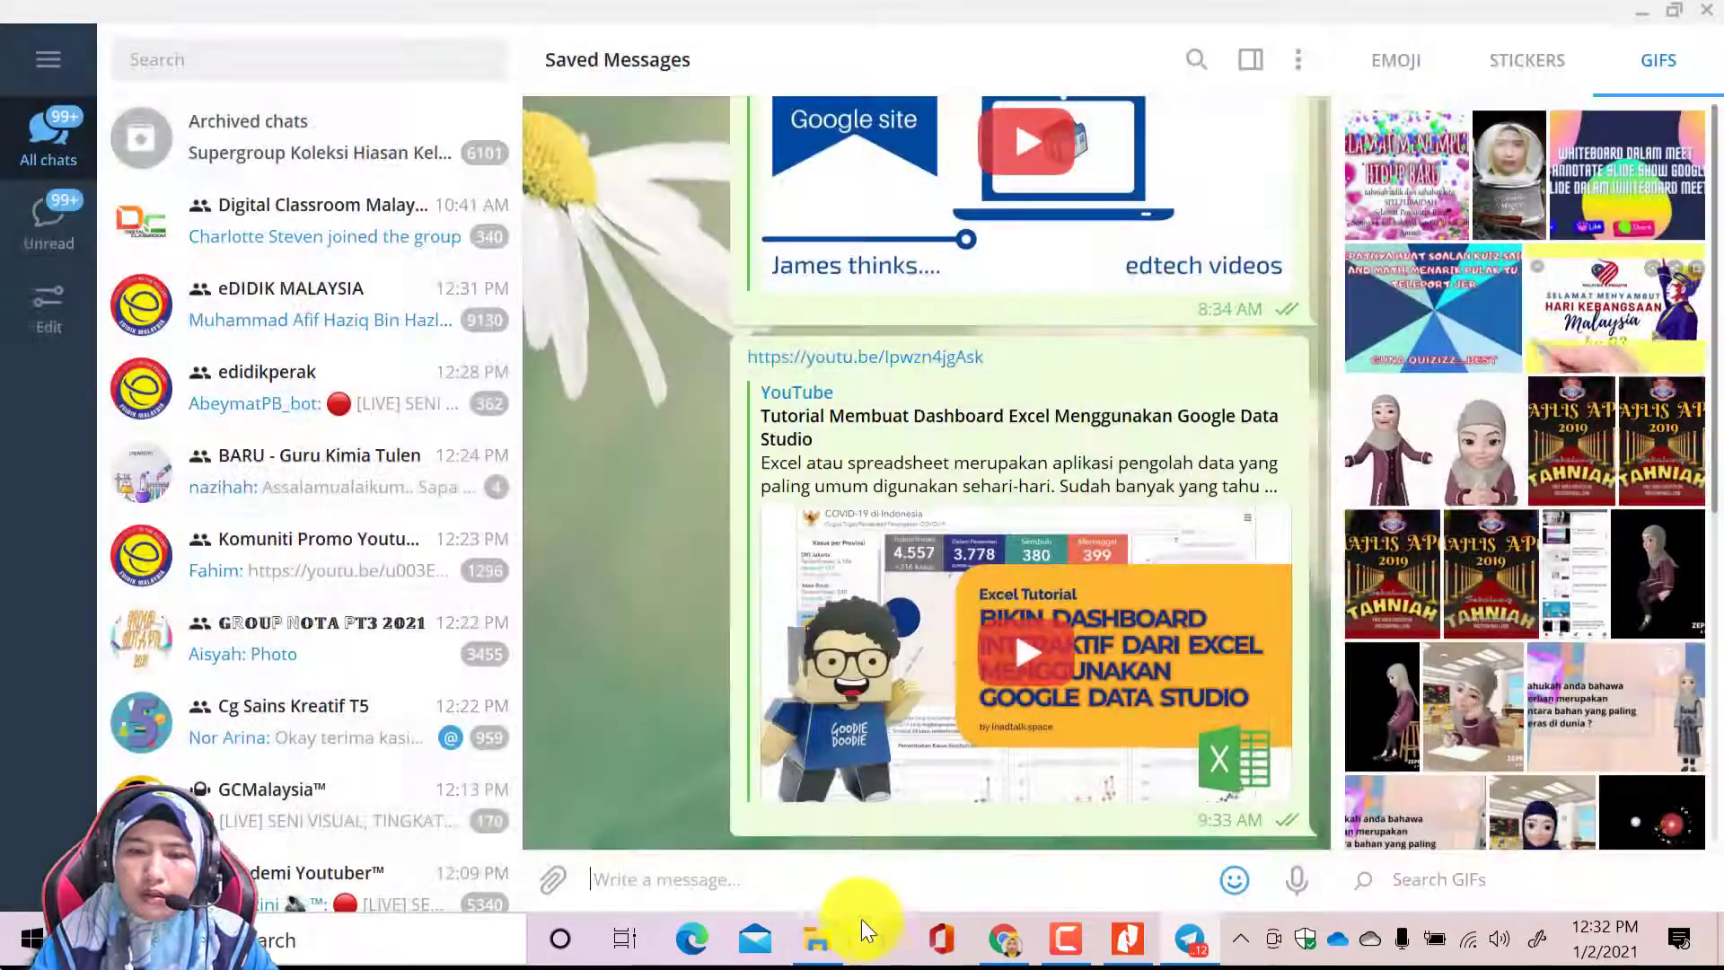
Paste the copied smk-tanjong-rambutan/home link into Saved Messages and send it
right_click(817, 868)
click(914, 679)
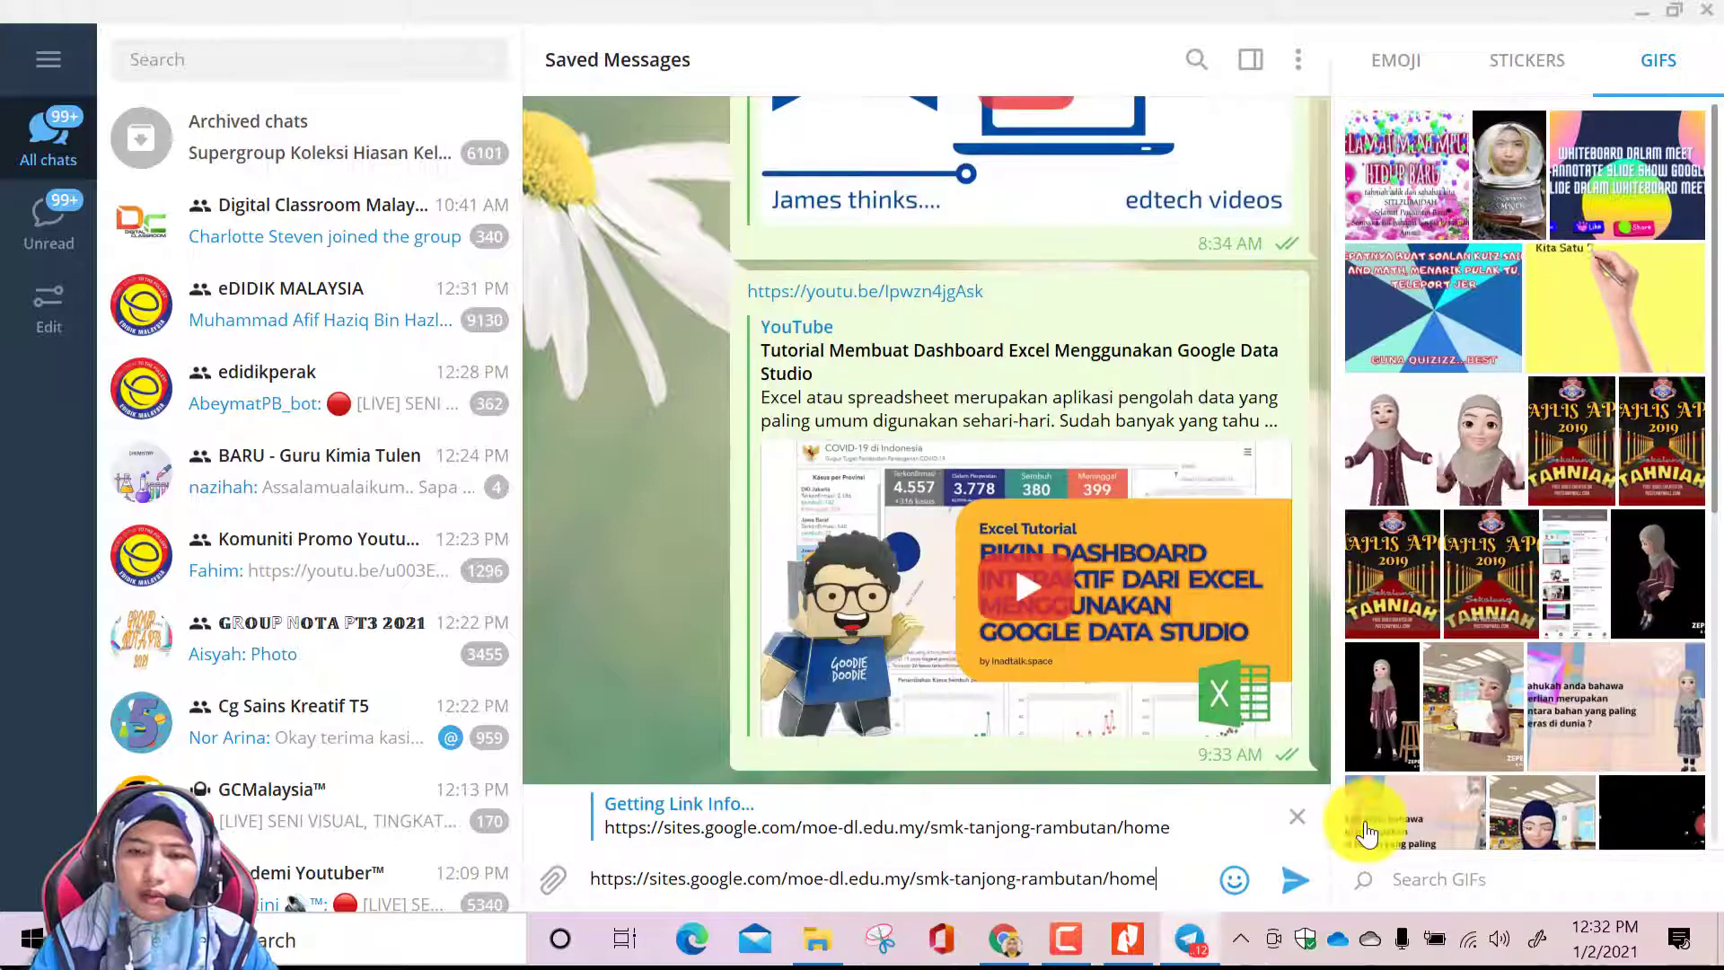
click(1293, 877)
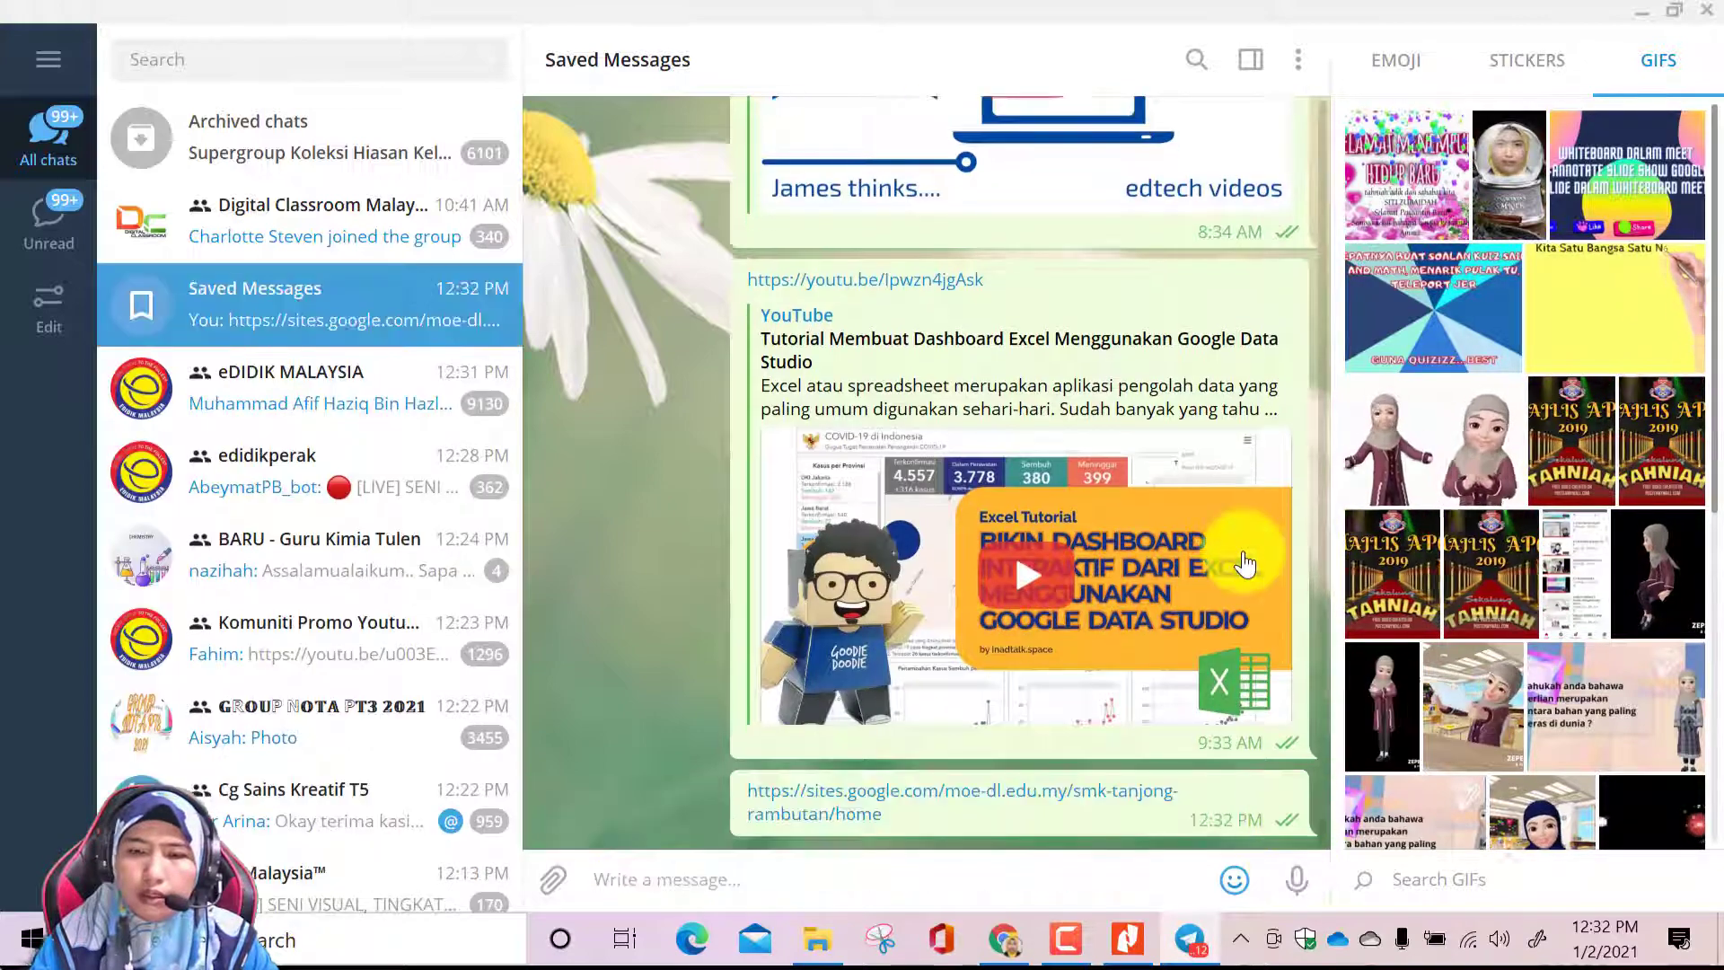
click(1642, 12)
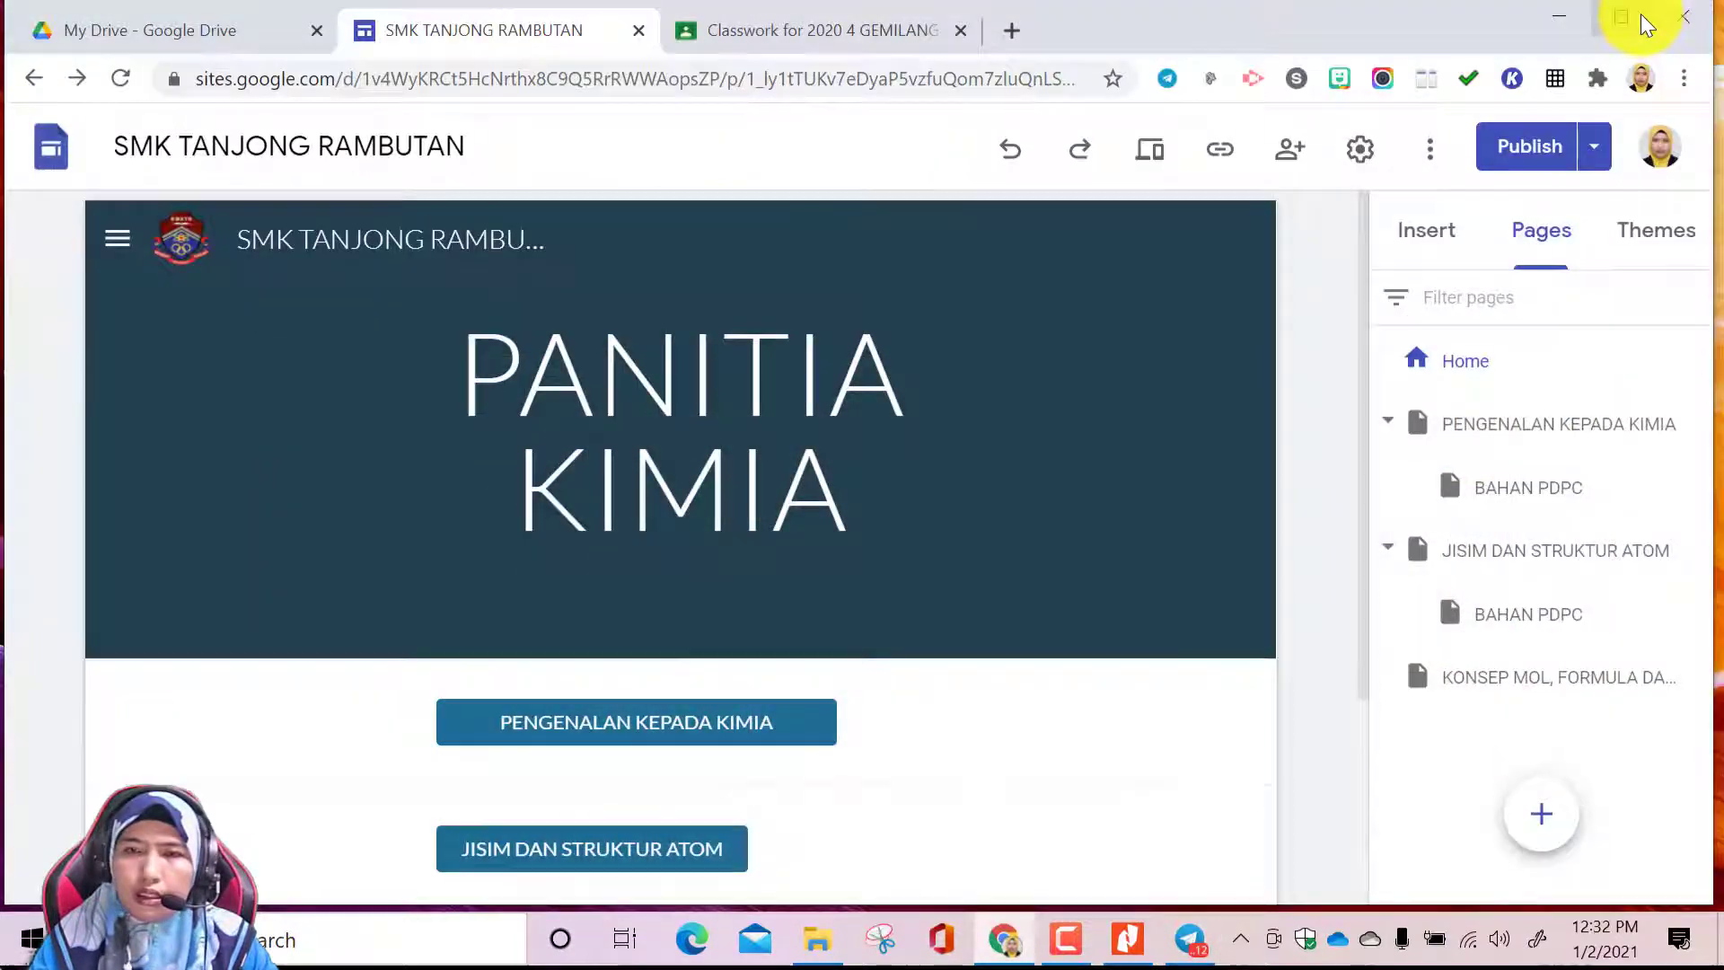
click(1559, 17)
click(1191, 941)
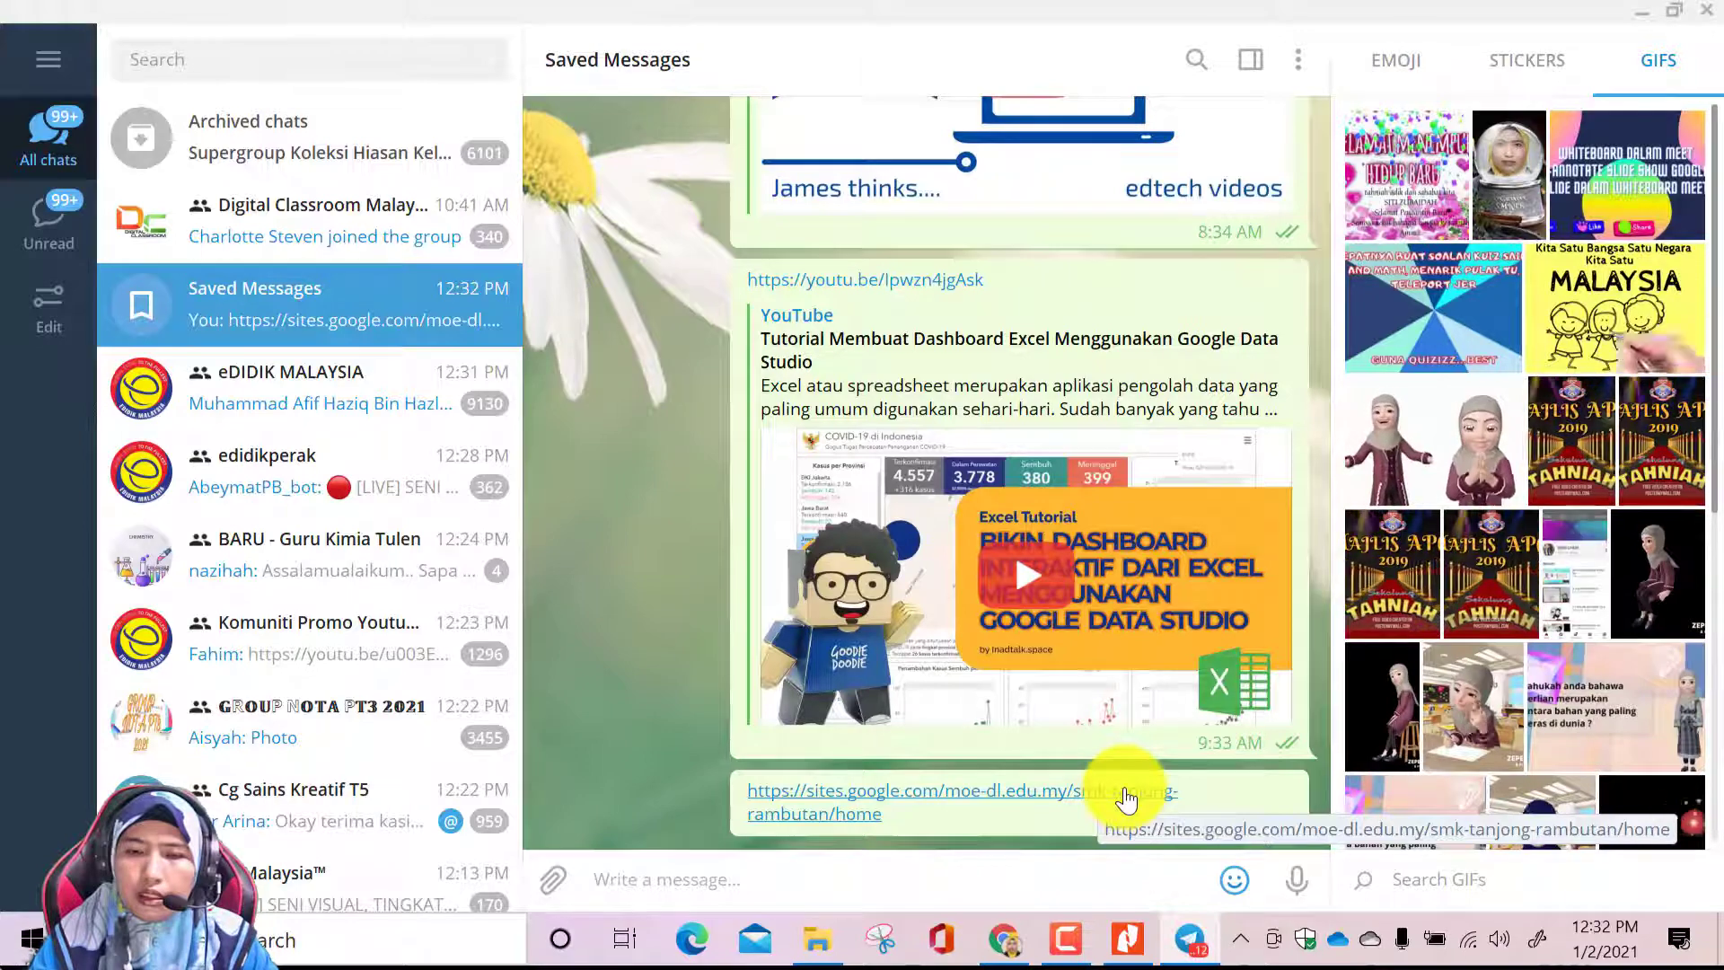
Return to the site editor in Chrome, preview the Home page in the large-screen and phone layouts, and leave the preview
click(1004, 939)
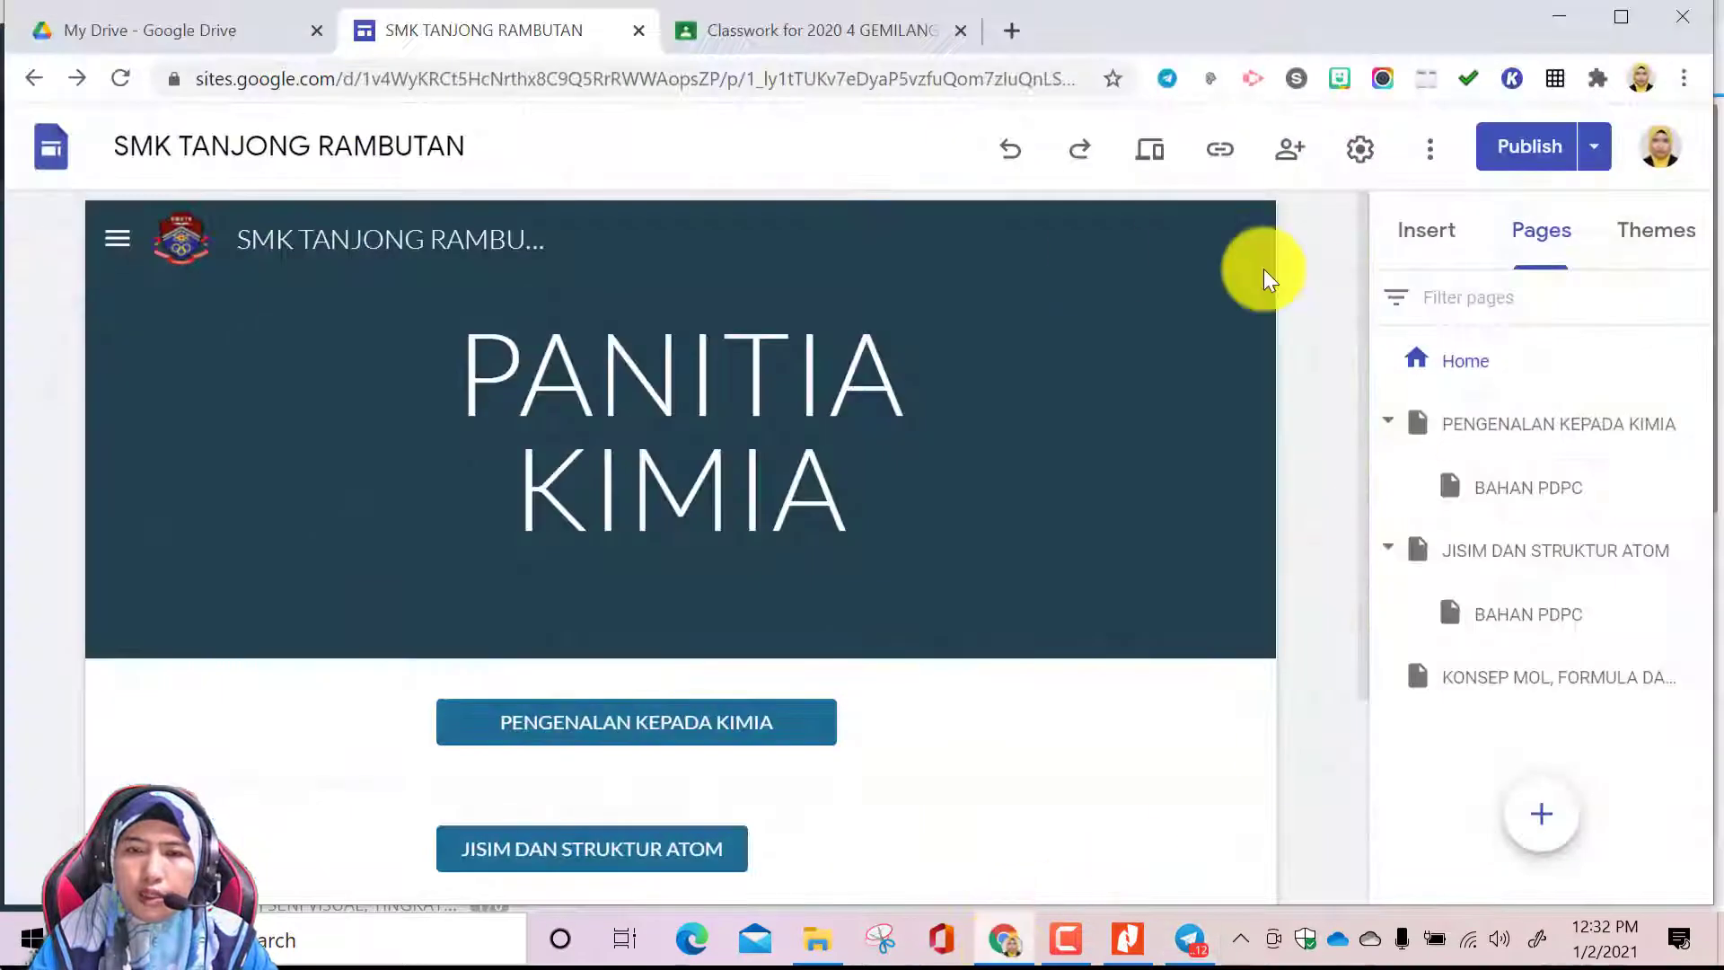
click(1155, 155)
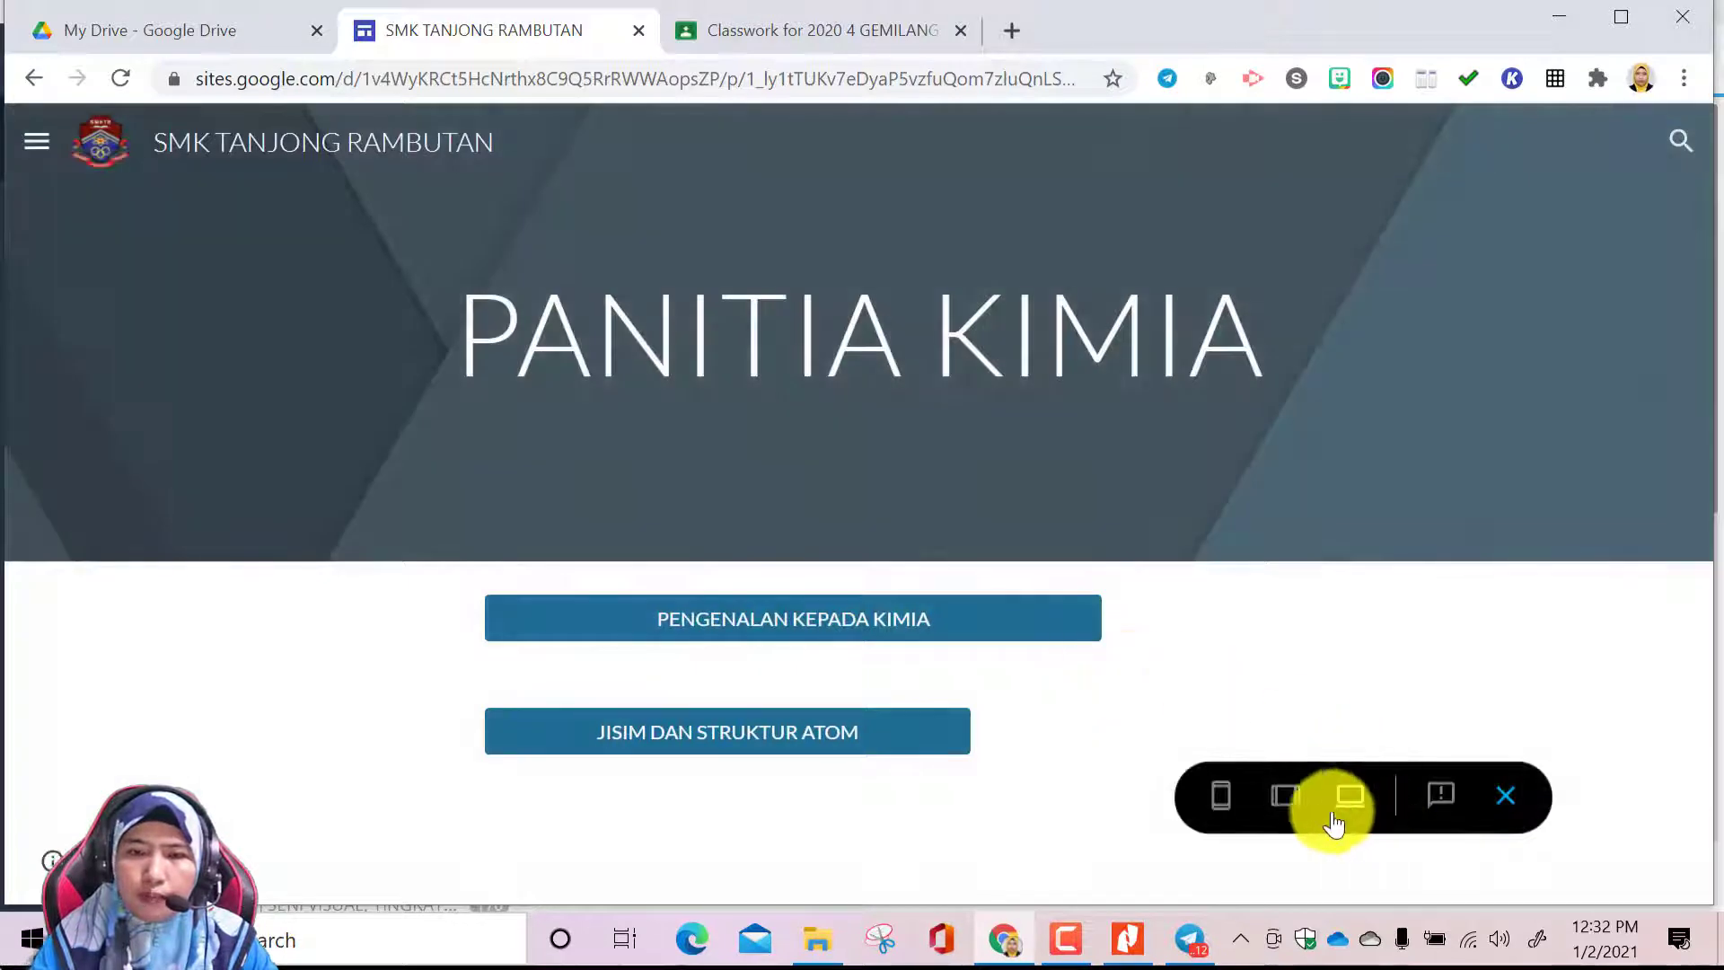
click(1220, 796)
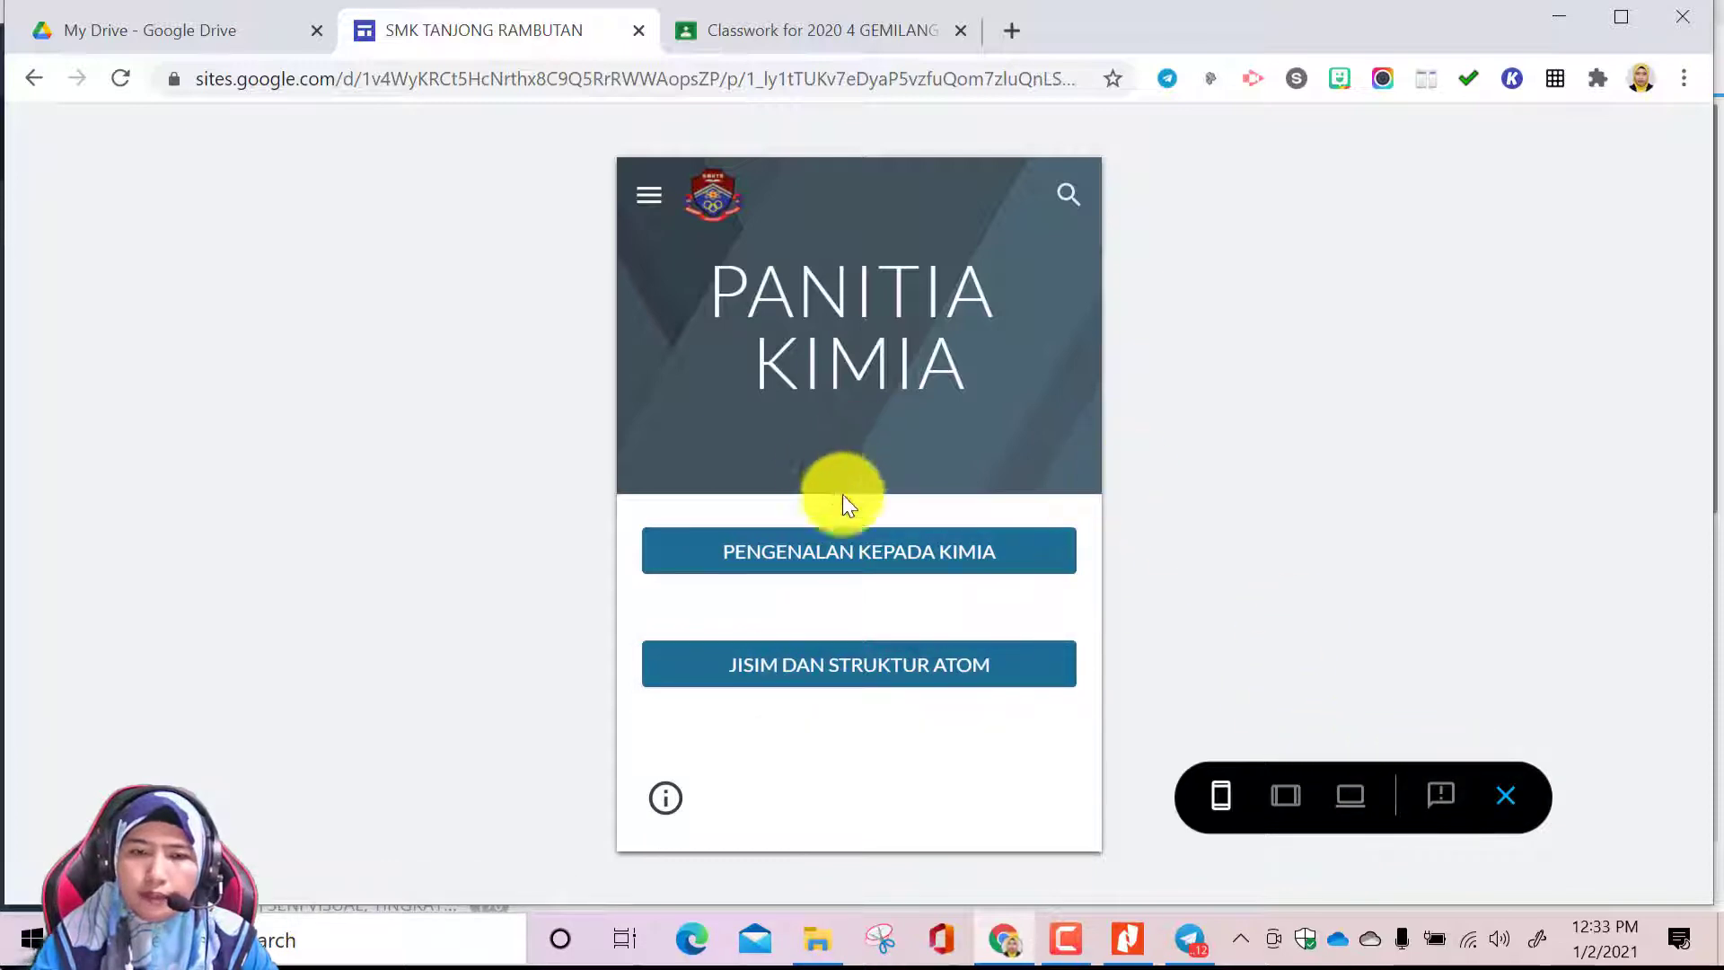
click(1507, 802)
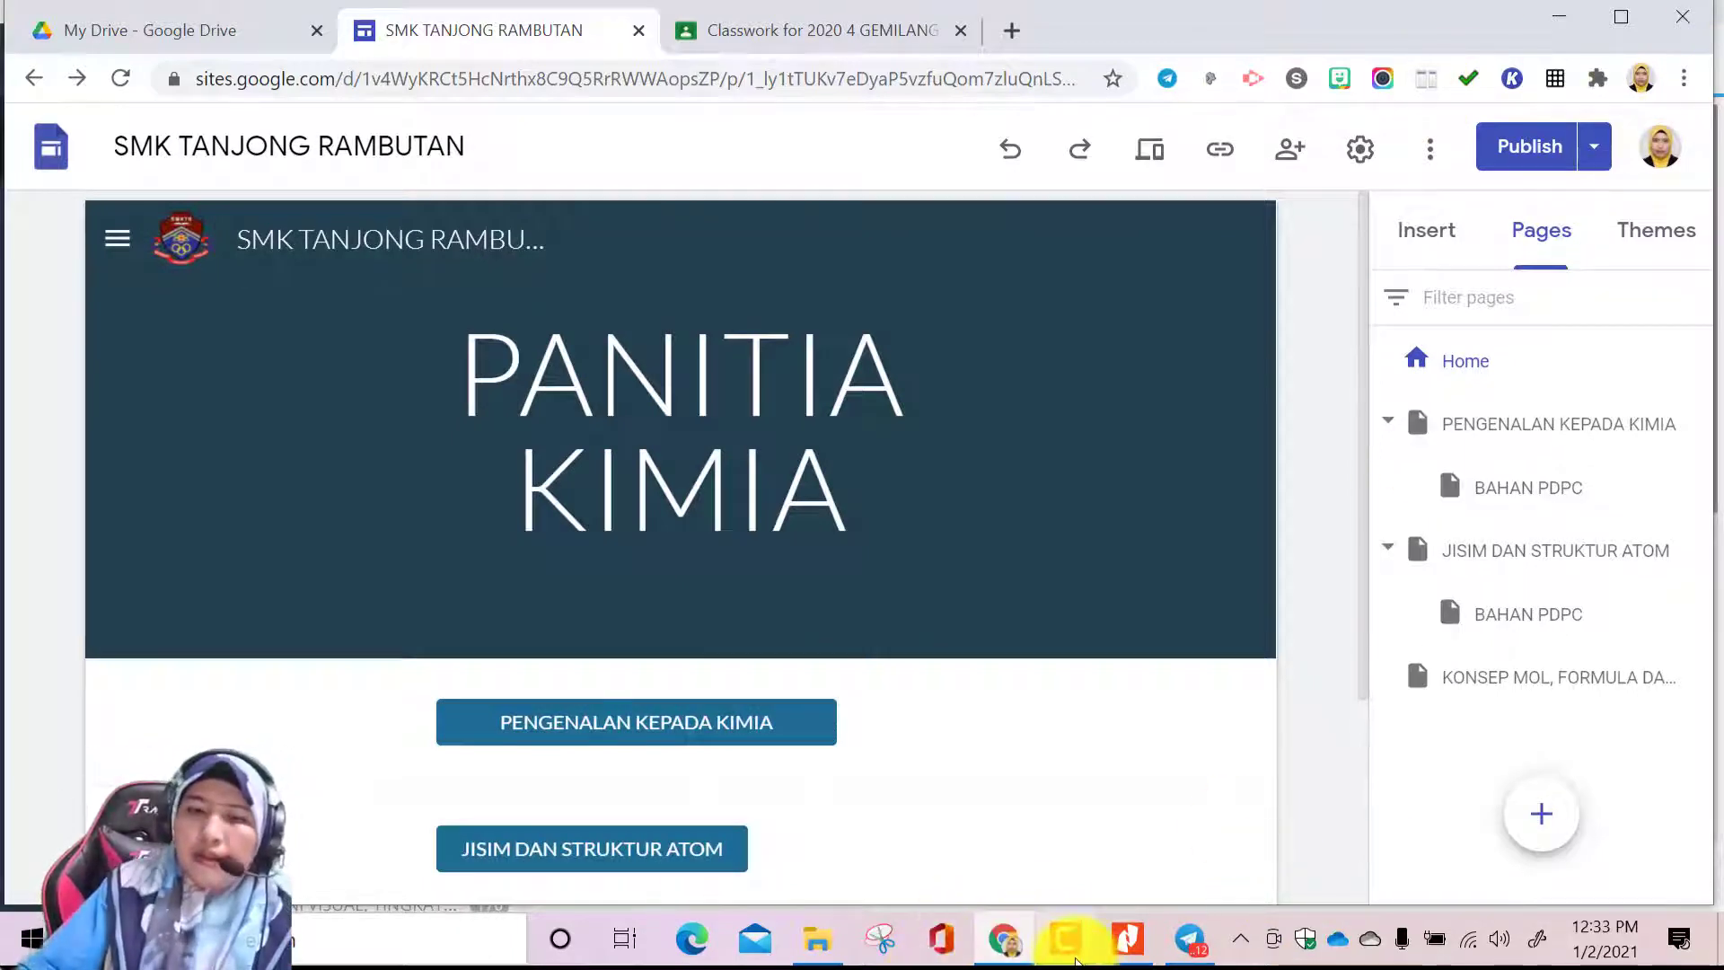
click(1073, 952)
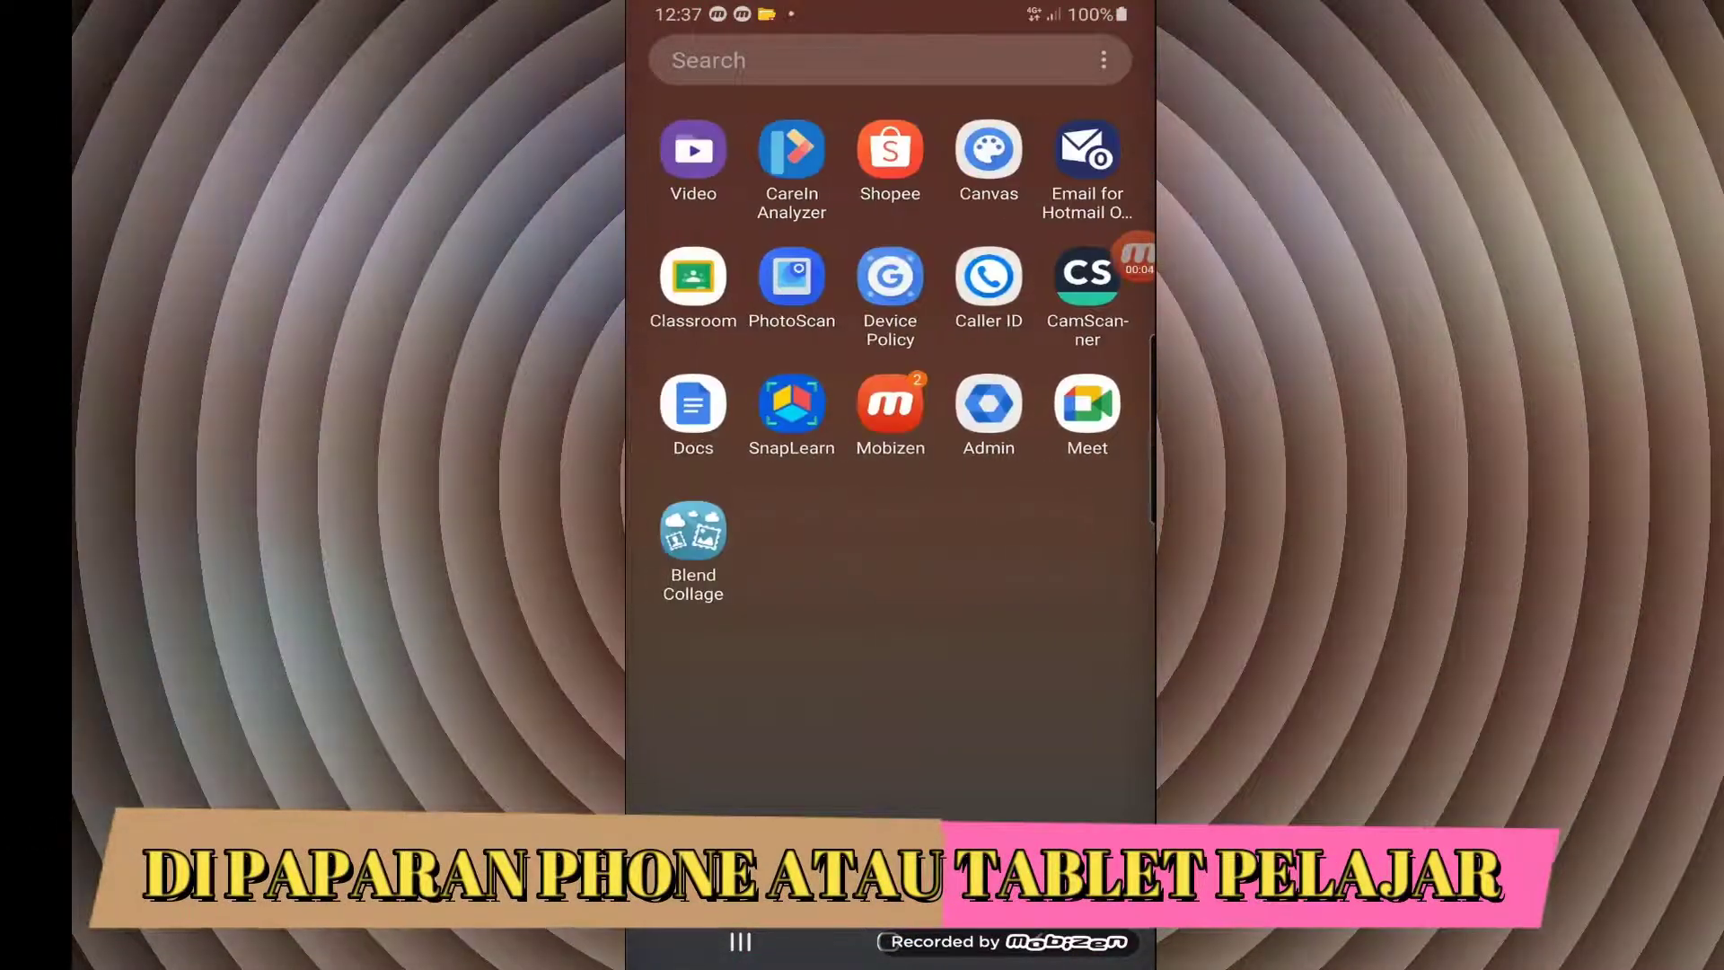
On the phone, open Telegram's Saved Messages and follow the smk-tanjong-rambutan/home link to the published site
scroll(890, 405, left, 1)
click(1087, 149)
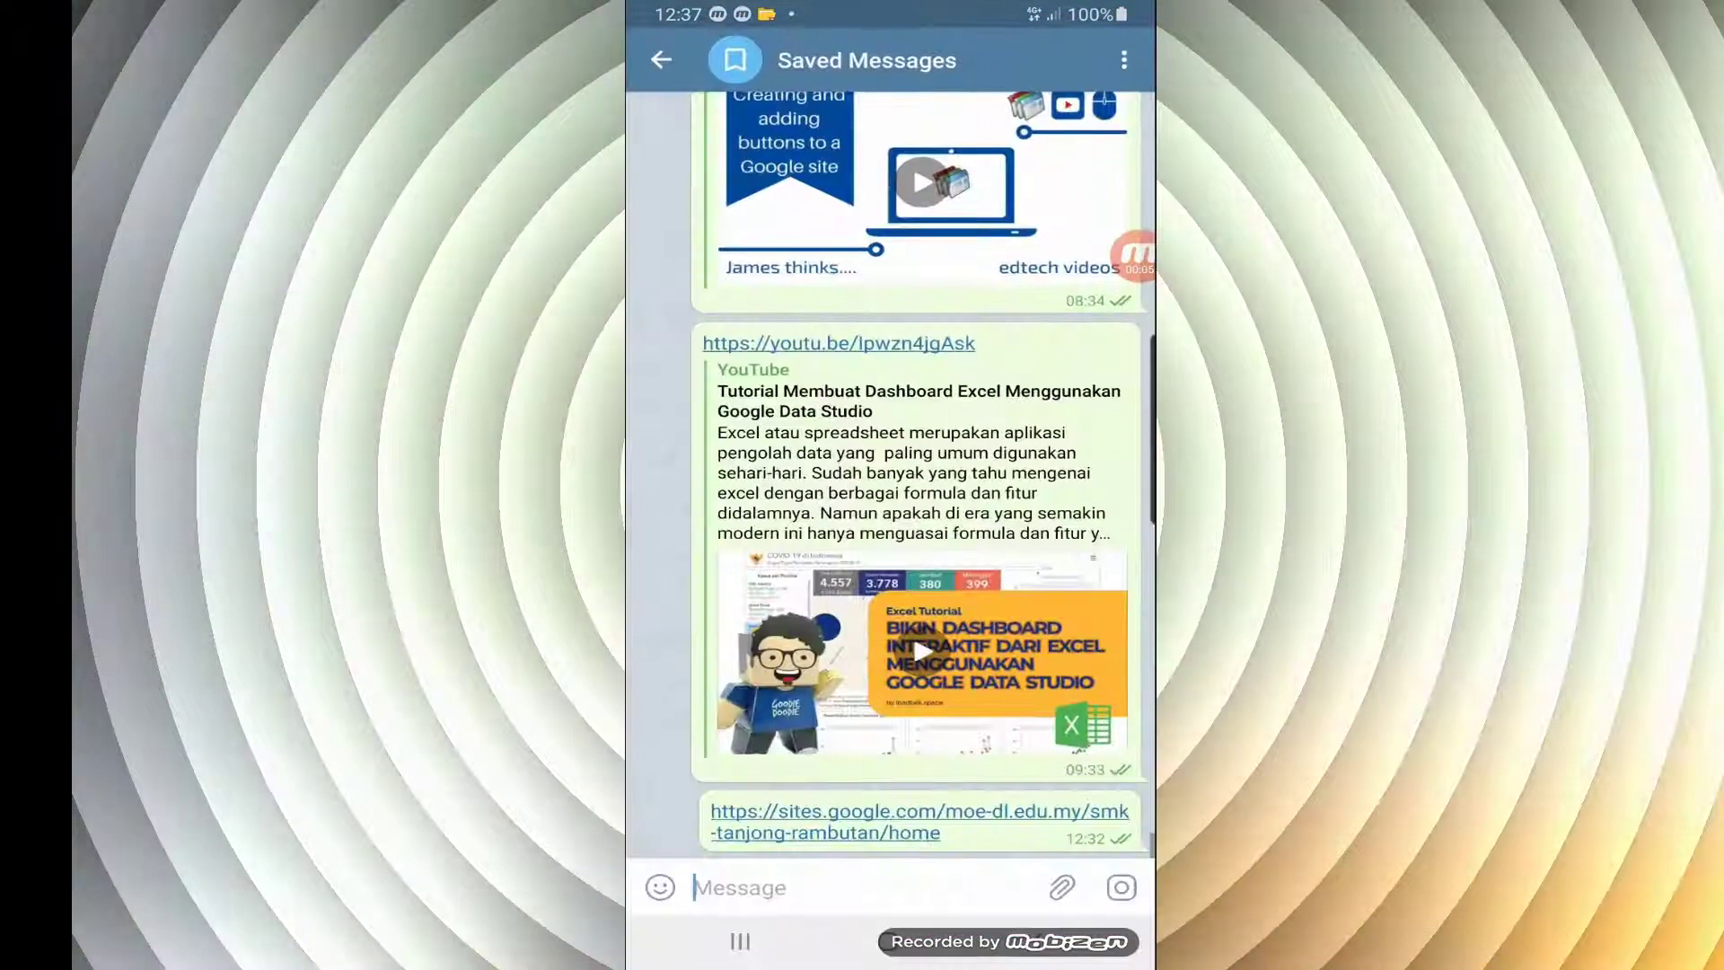
click(919, 813)
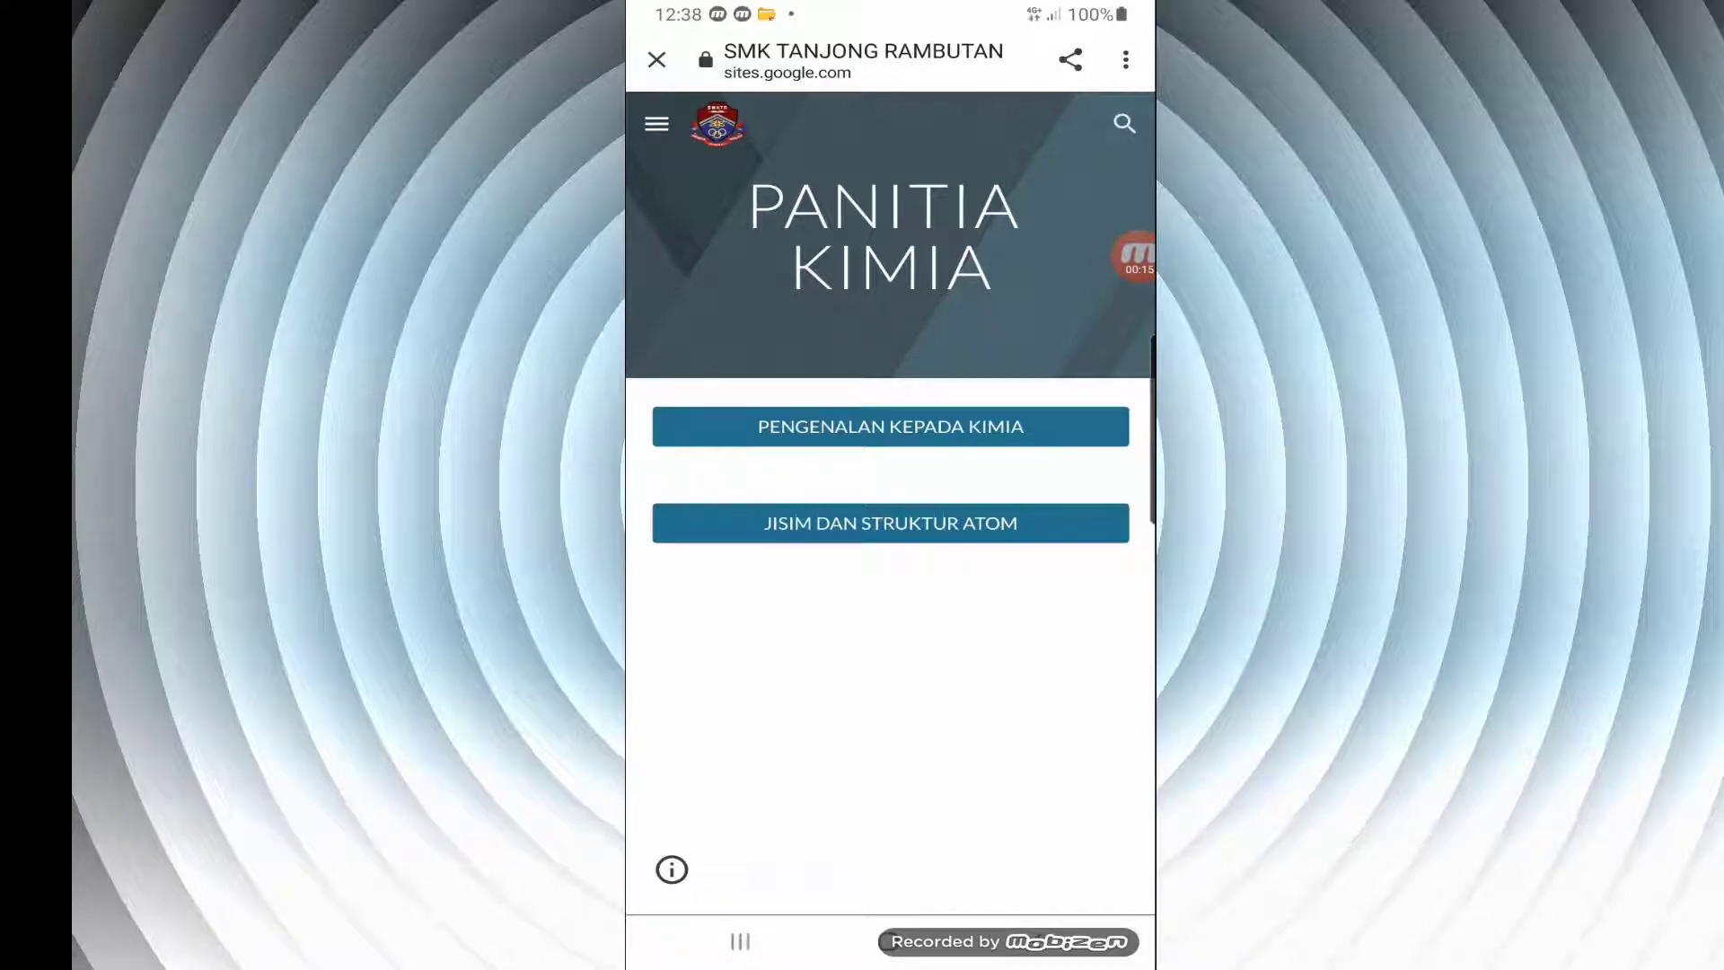
Open the JISIM DAN STRUKTUR ATOM page from its Home button and examine it down to the MUAT TURUN TOPIK 2 link
click(889, 523)
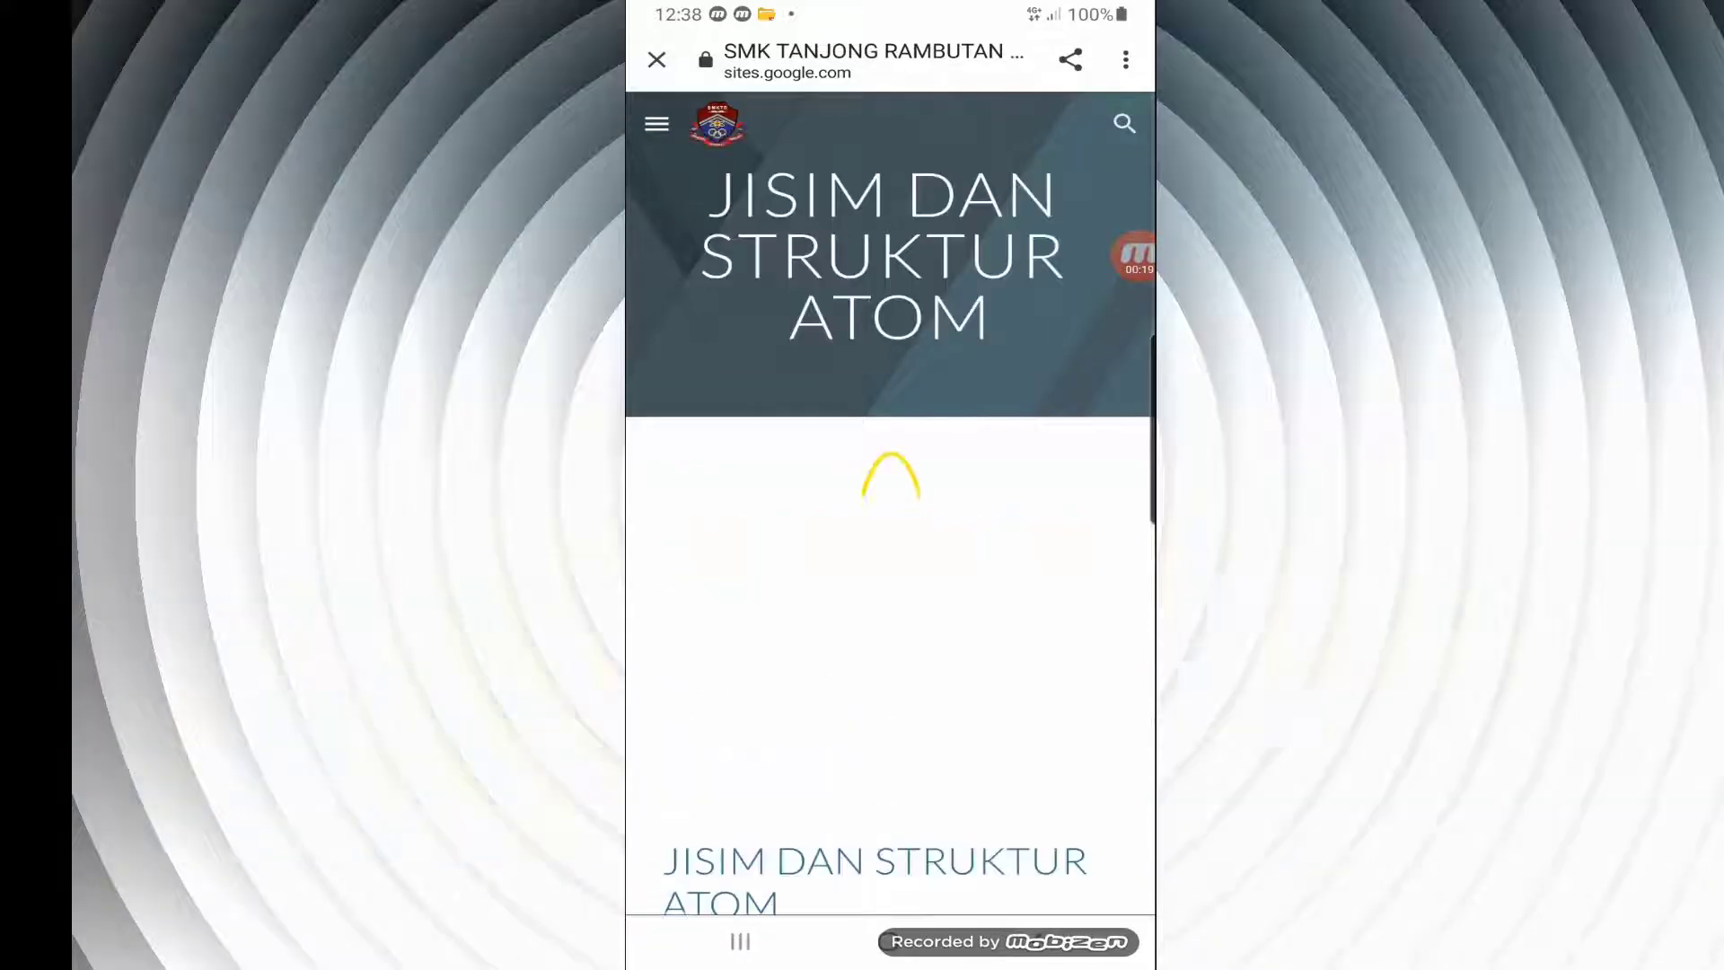
scroll(890, 538, down, 5)
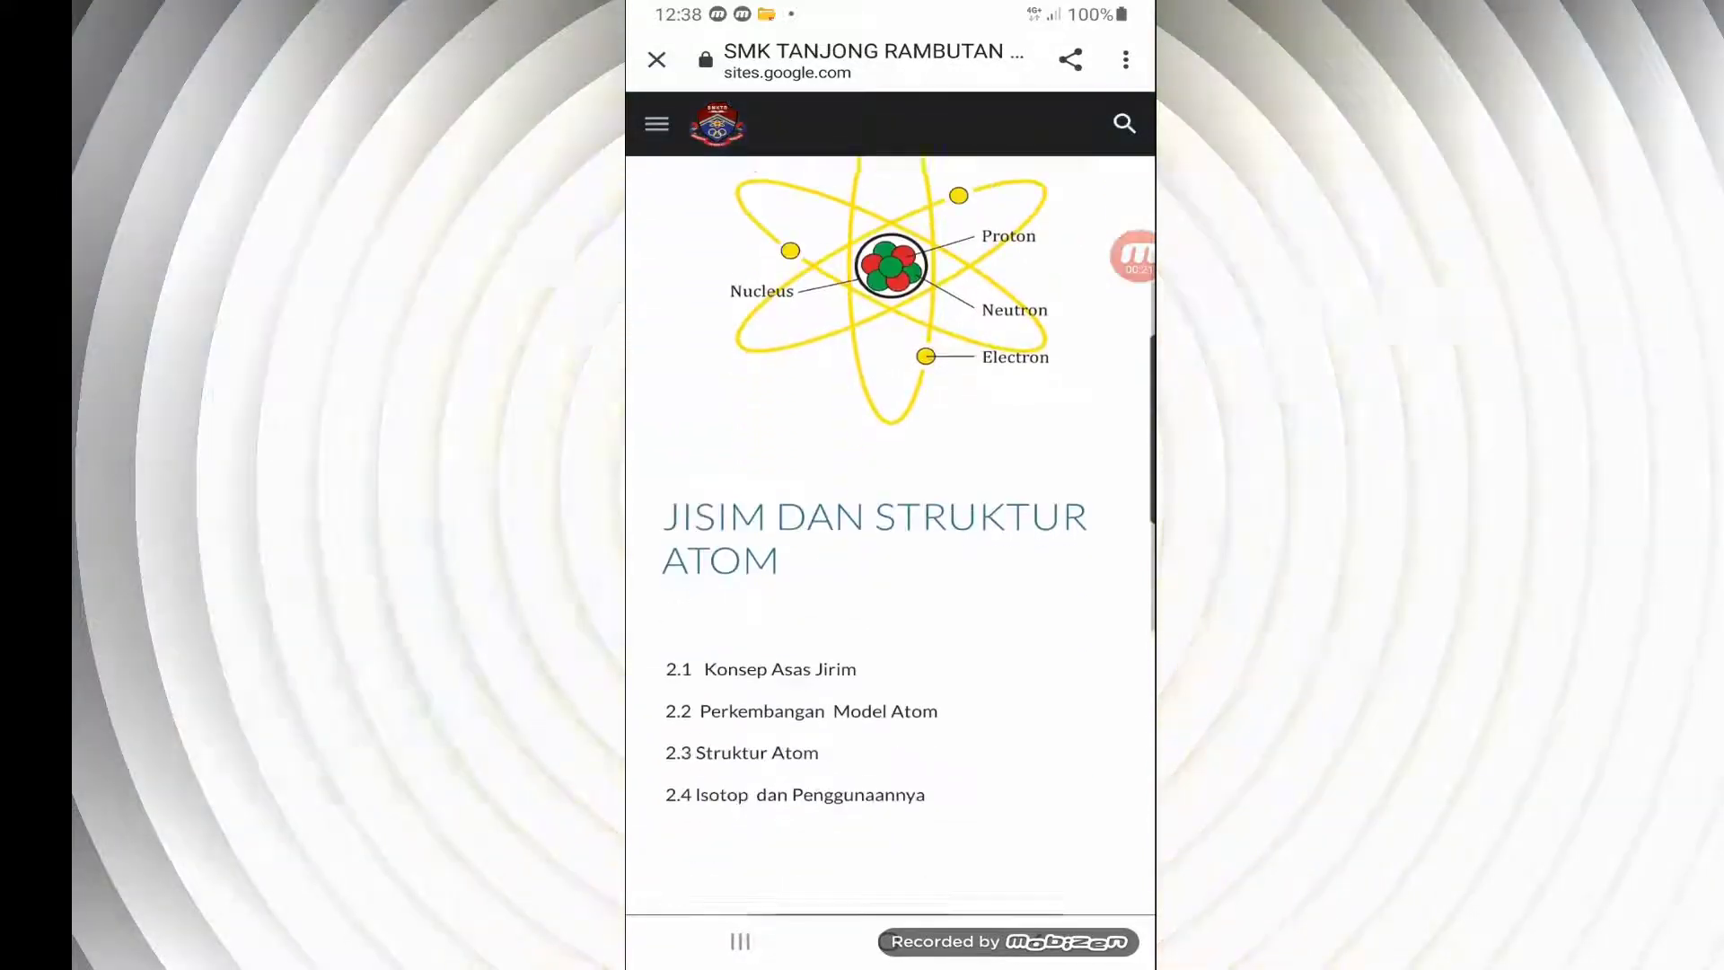
scroll(890, 539, down, 5)
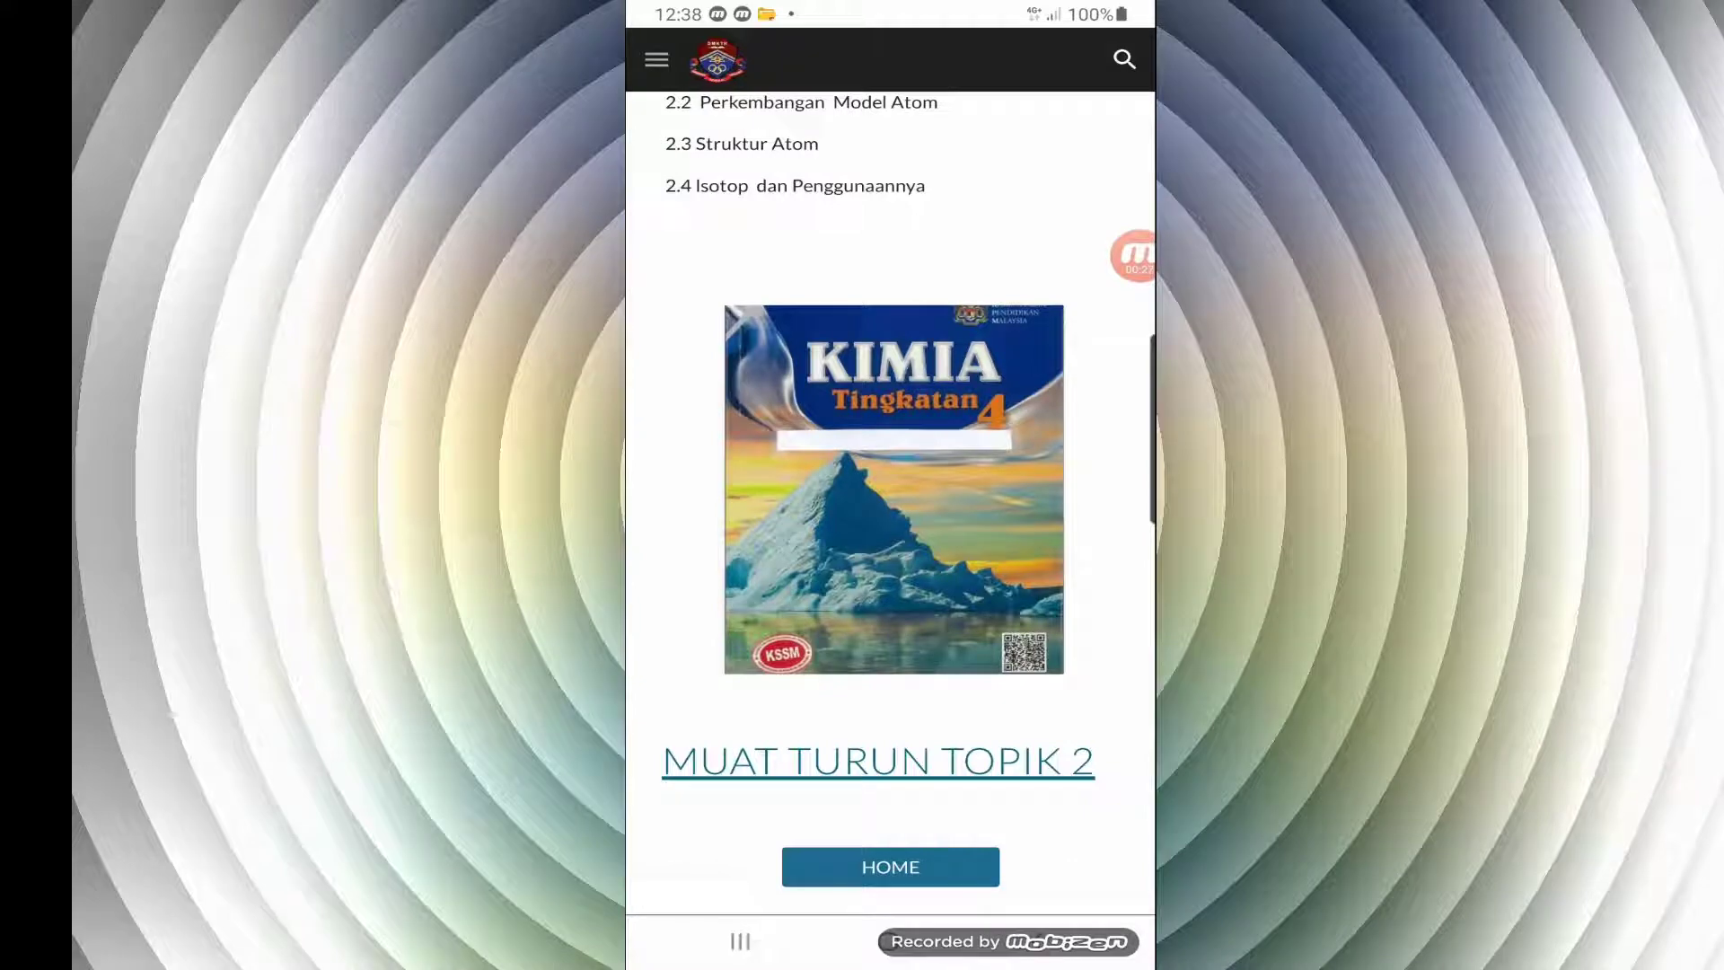
scroll(890, 539, up, 1)
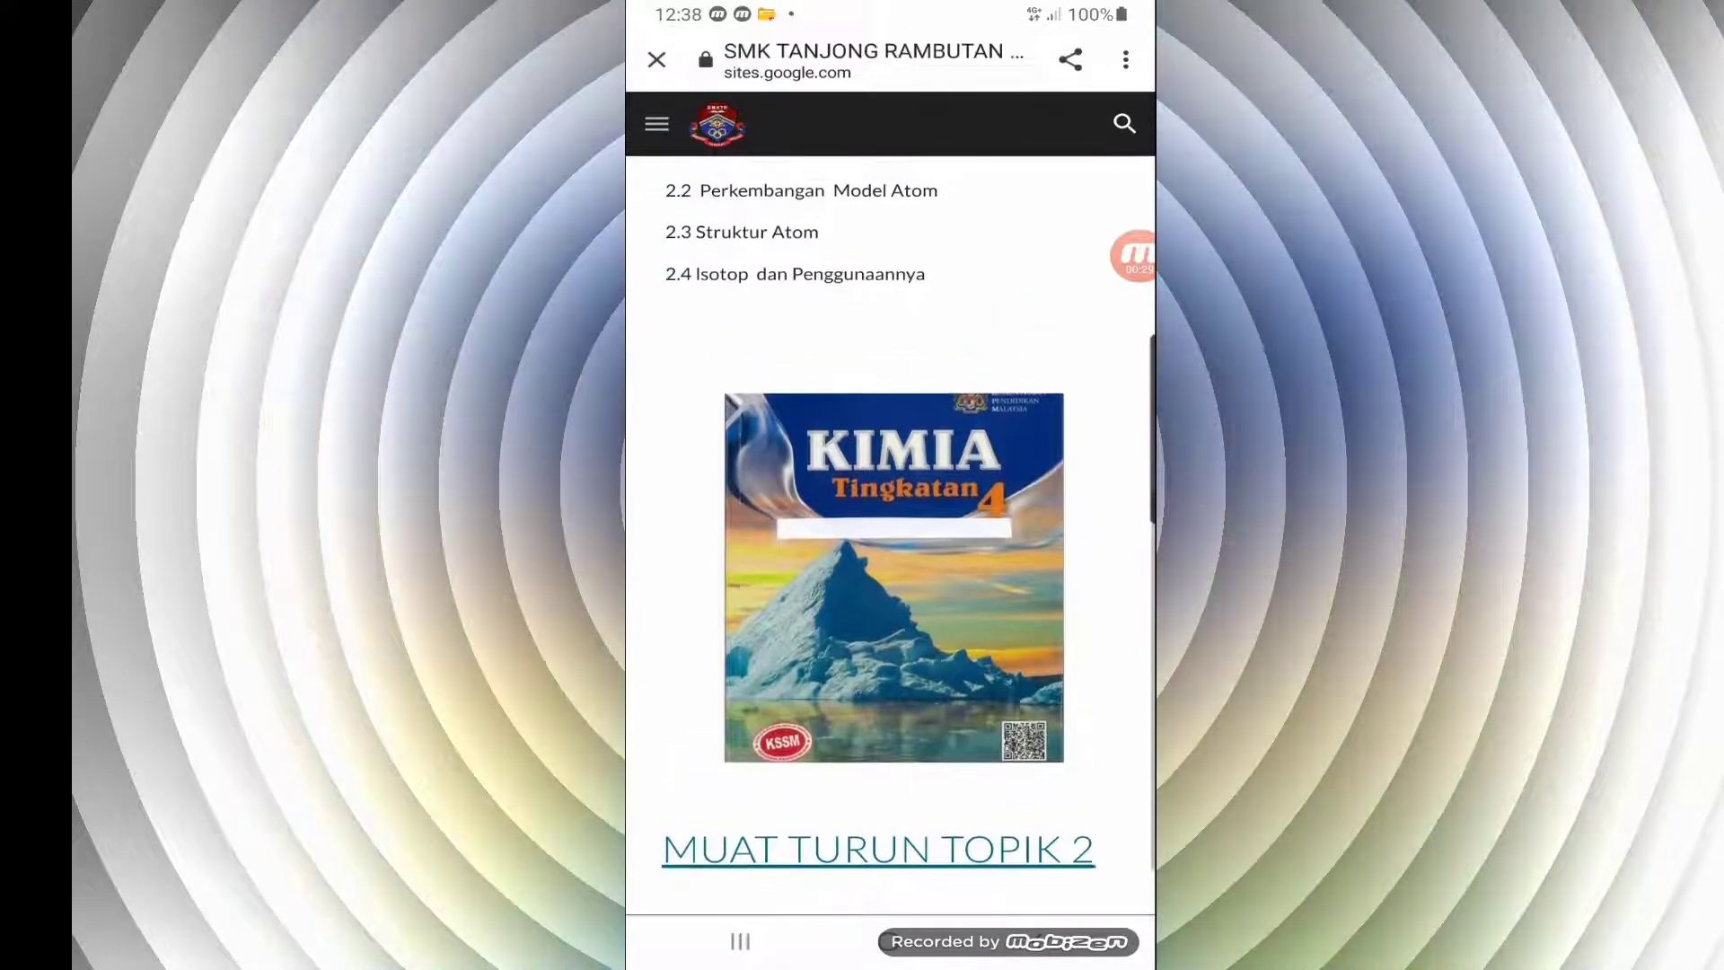
scroll(674, 864, down, 1)
Open TOPIK 2.pdf in Google Classroom through the MUAT TURUN TOPIK 2 link and bring the file up in a new window
click(878, 759)
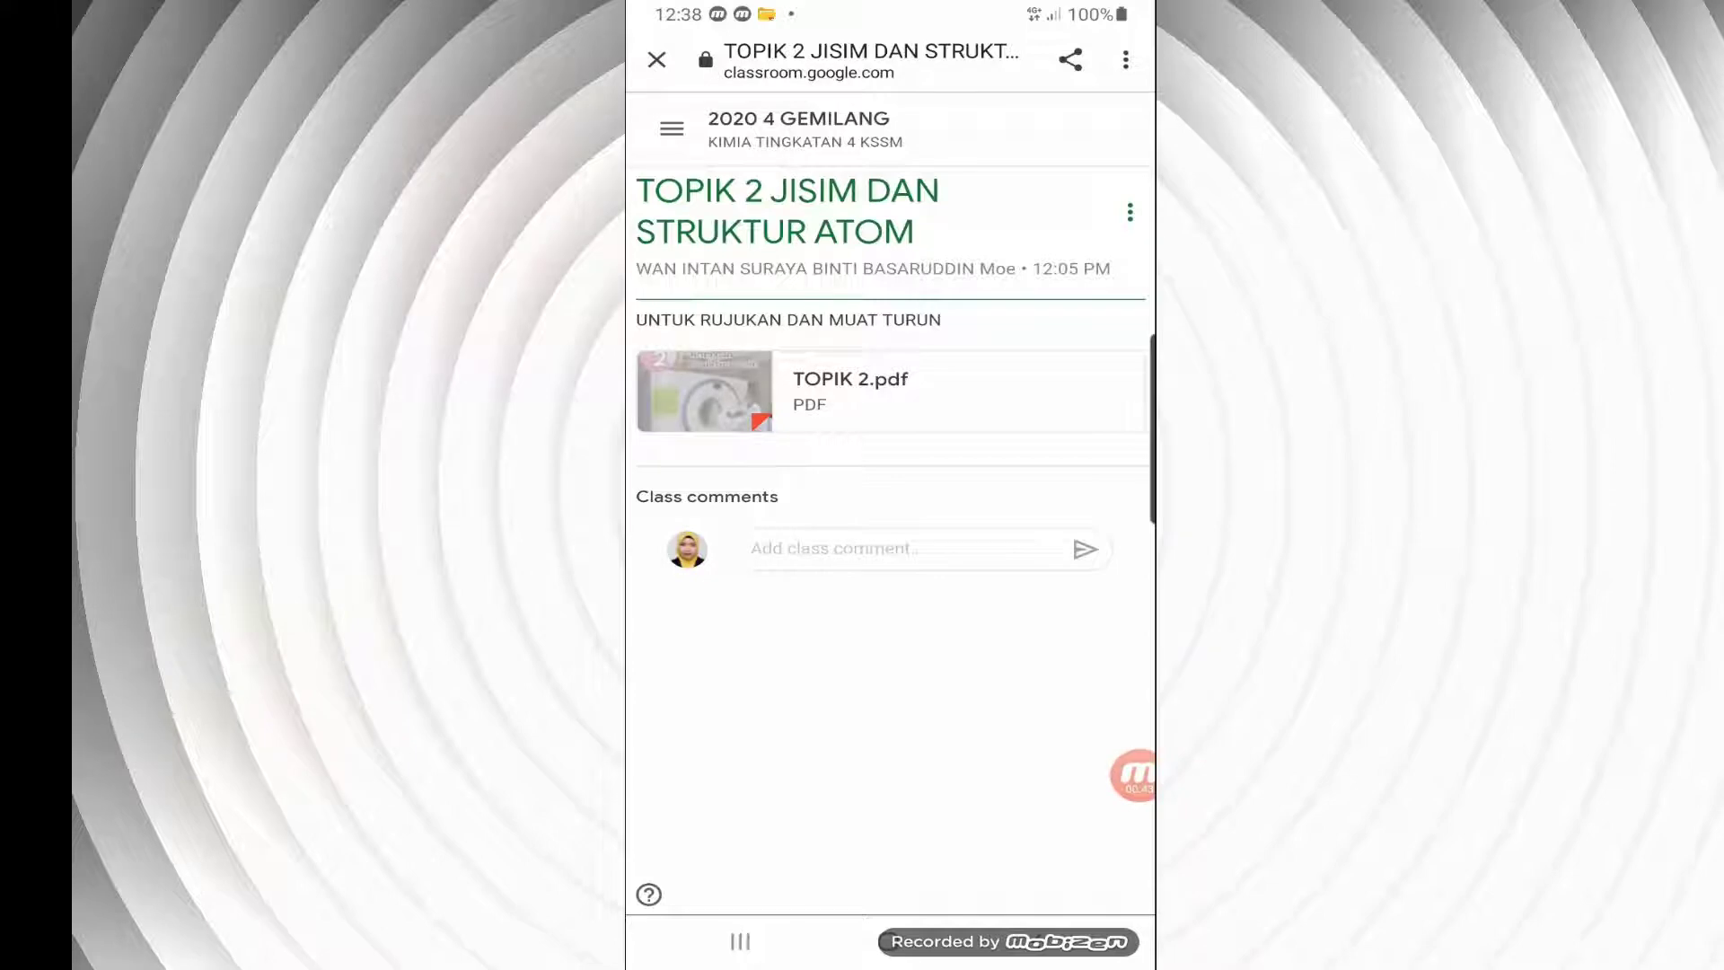
click(850, 390)
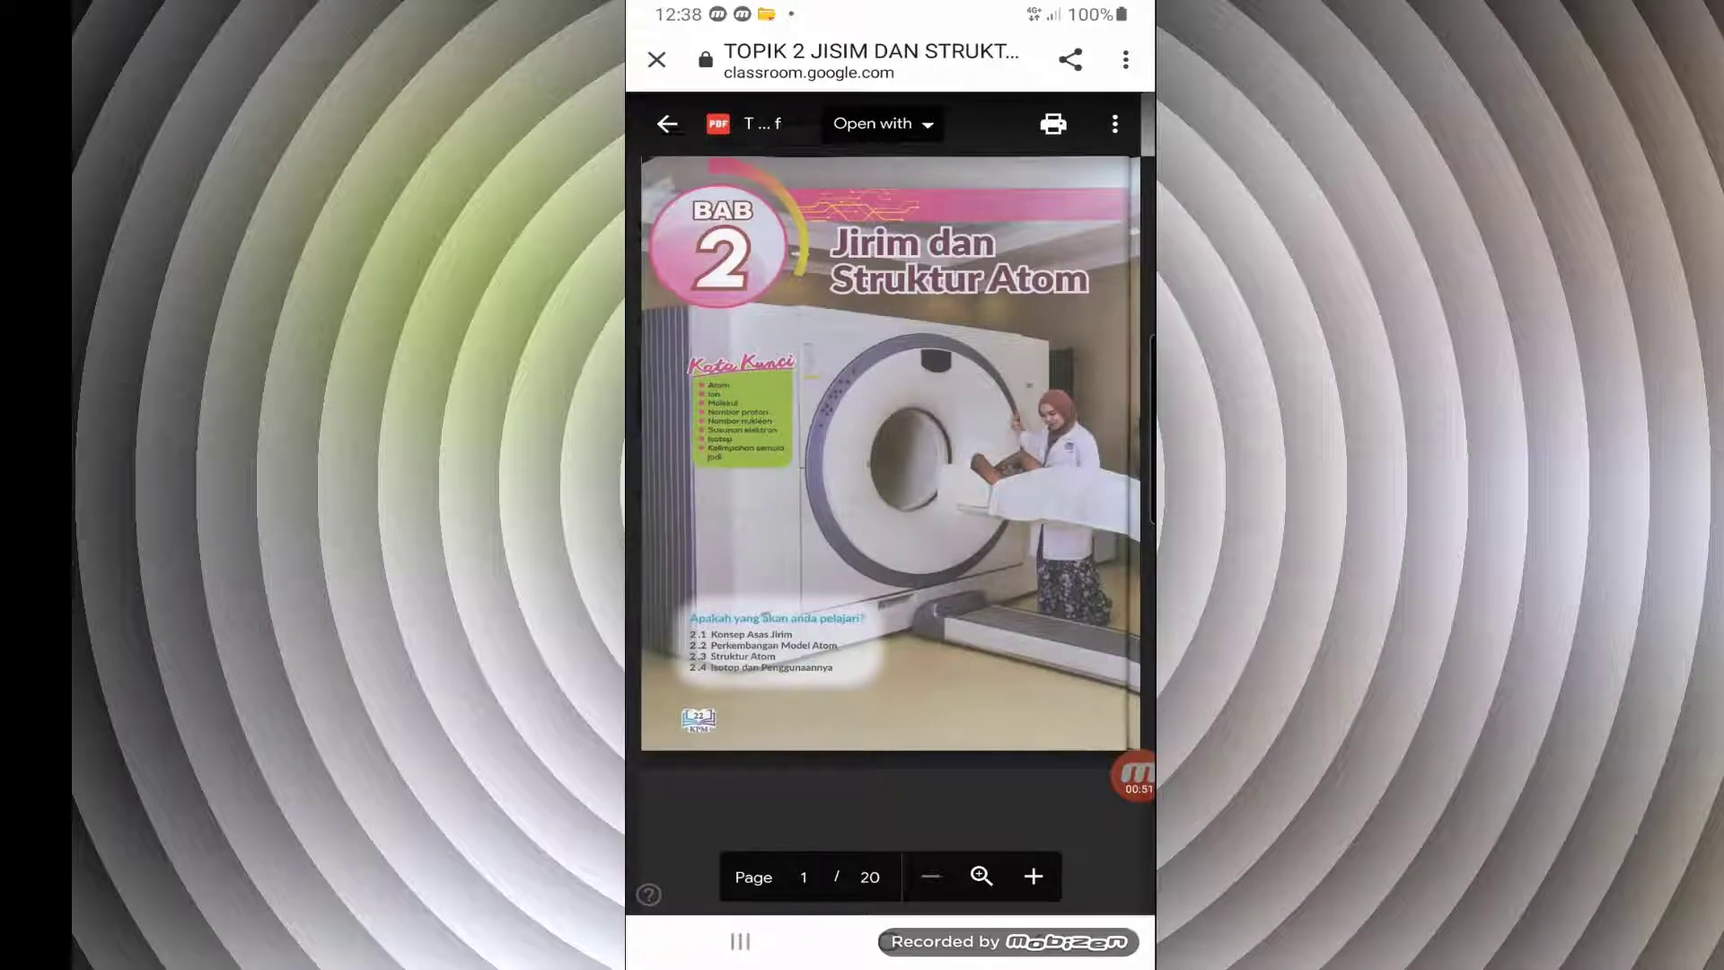
click(1114, 124)
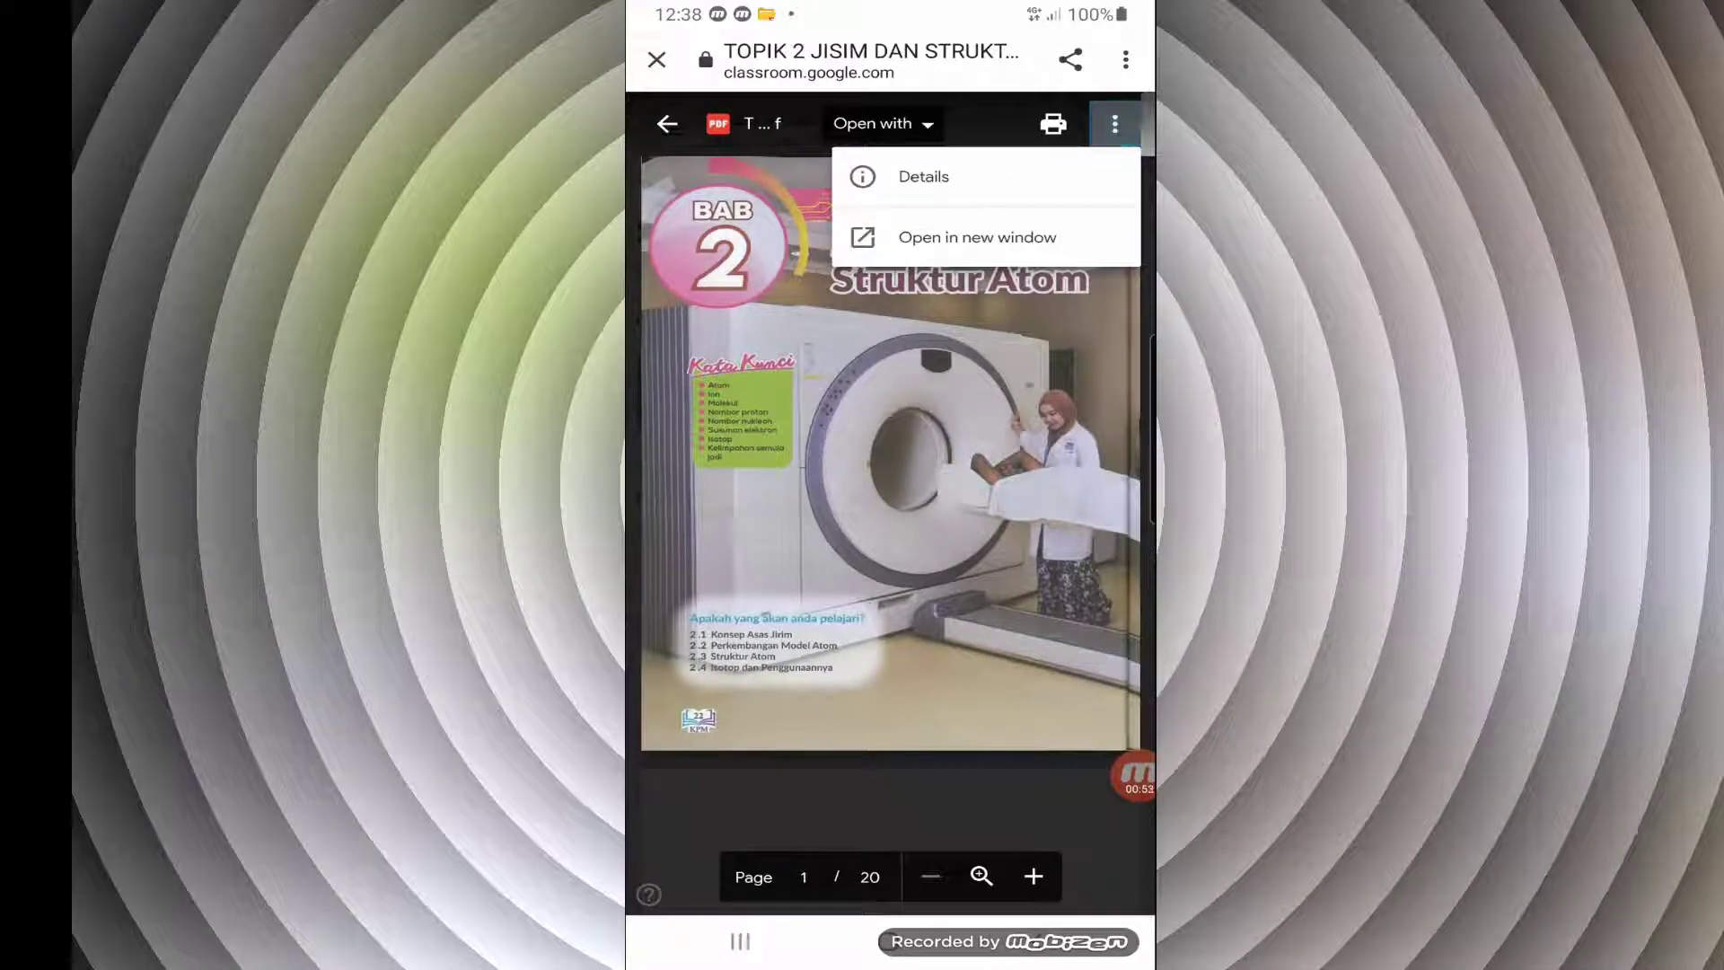
click(977, 237)
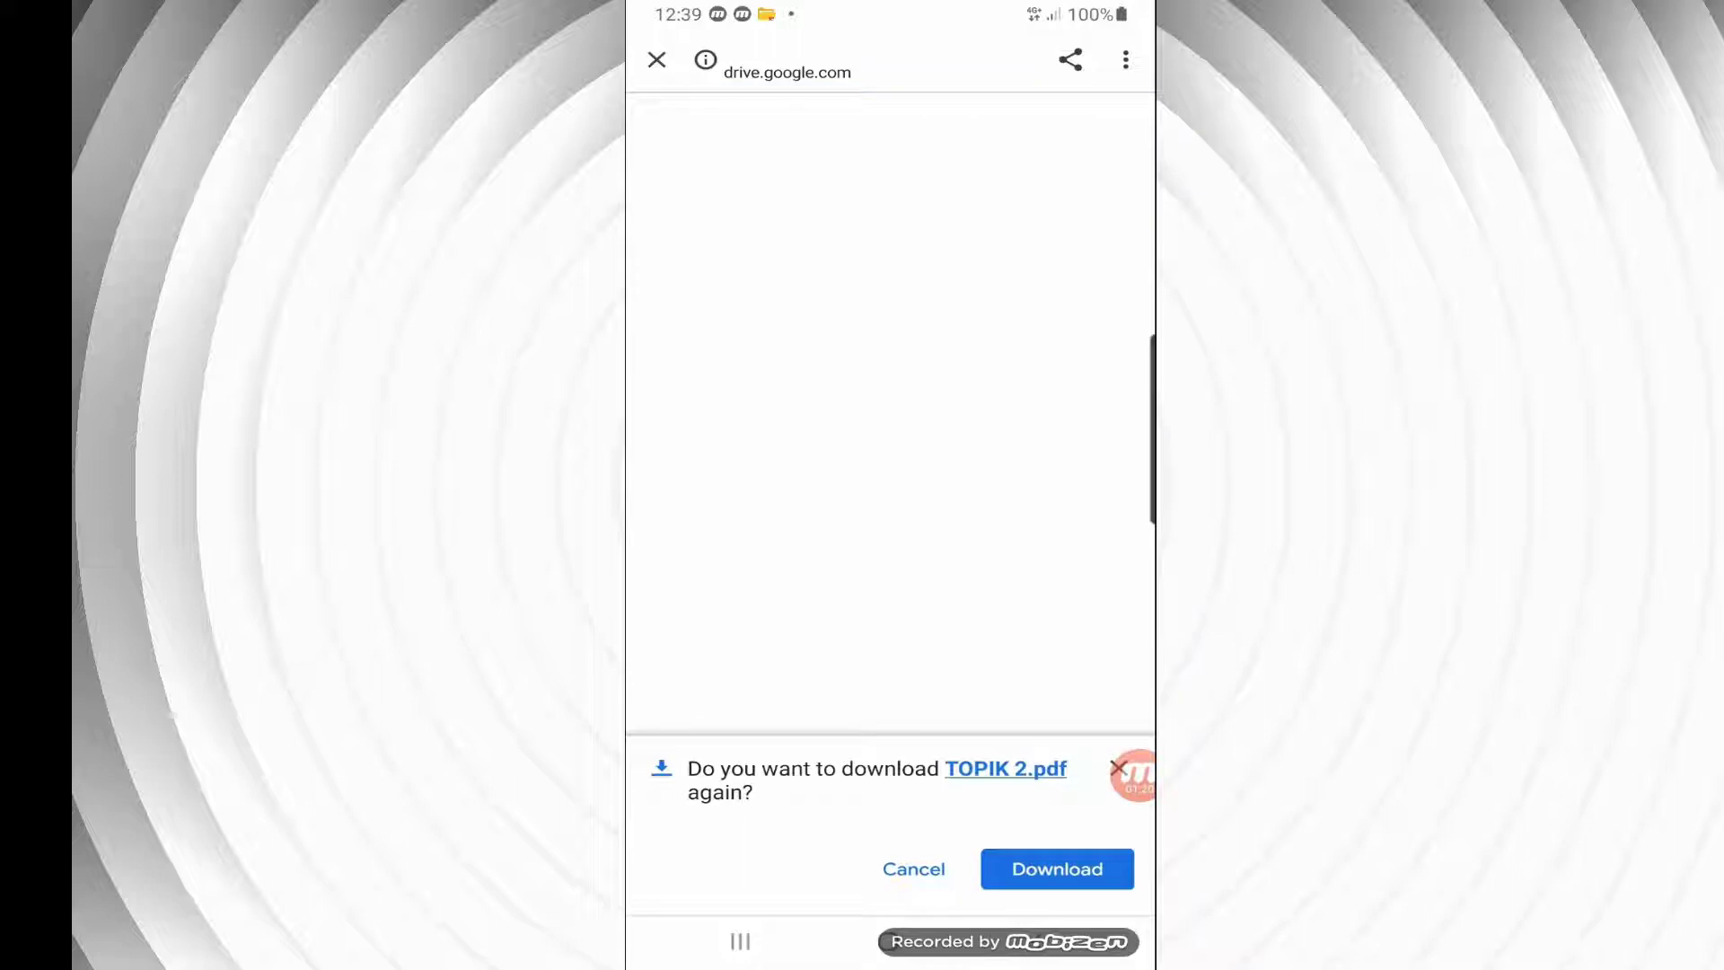
Download TOPIK 2.pdf again and look through its textbook pages
click(1057, 869)
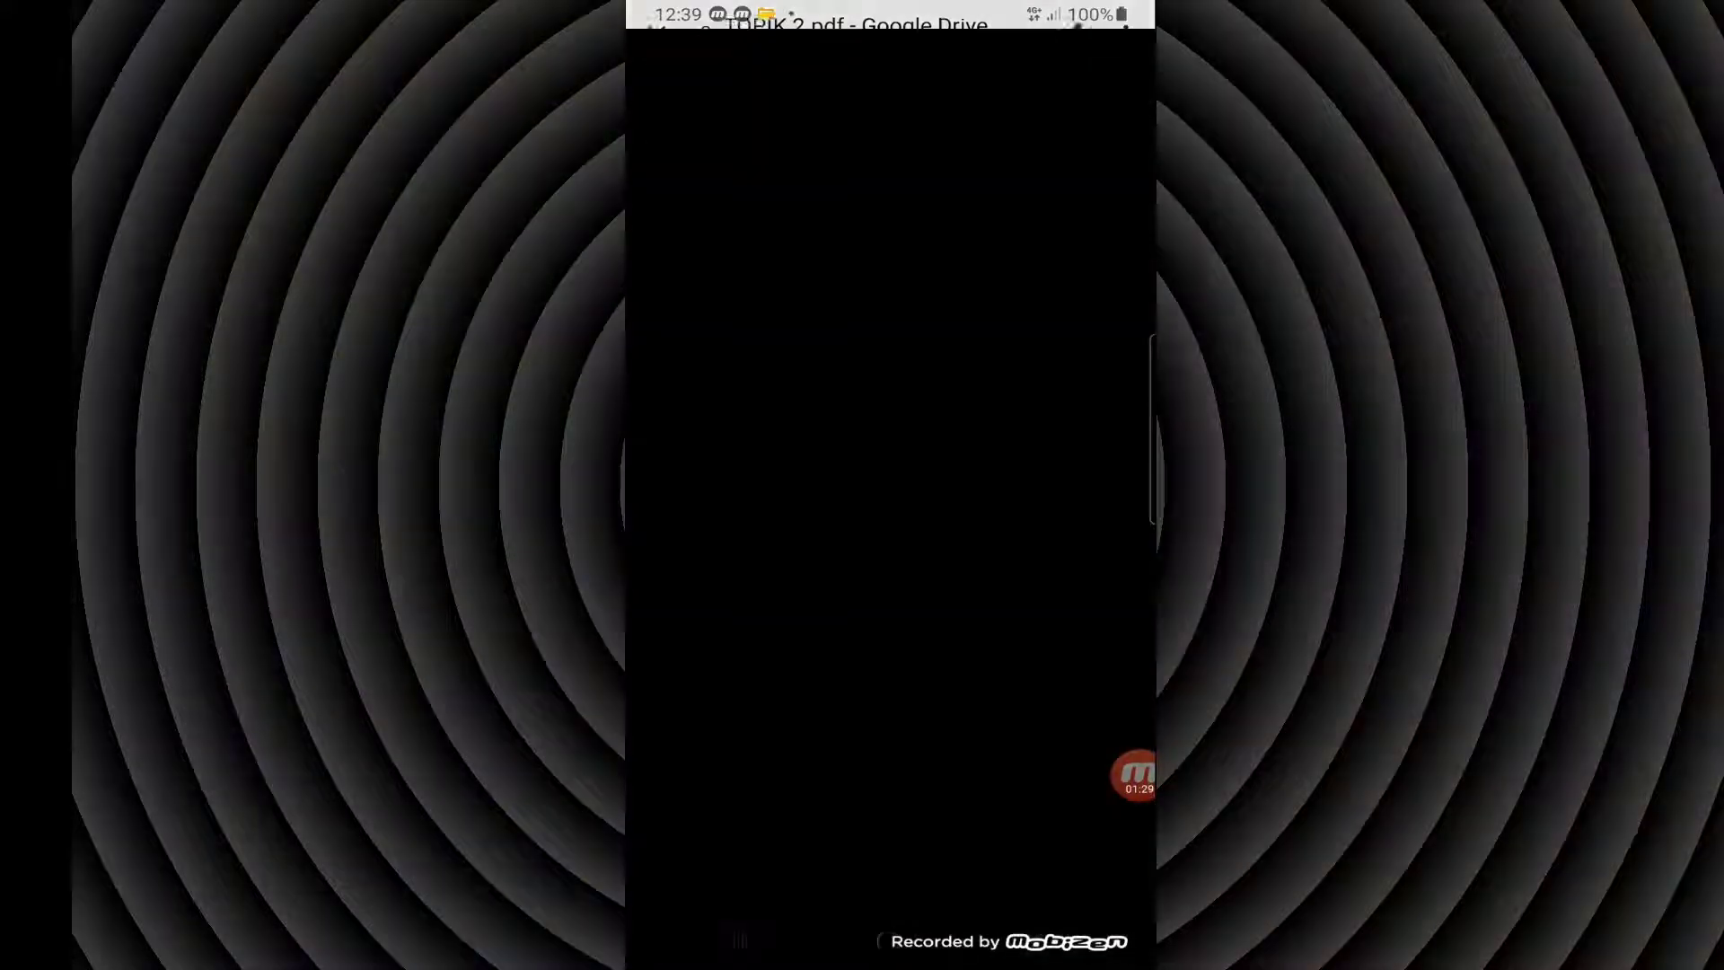
scroll(890, 494, down, 15)
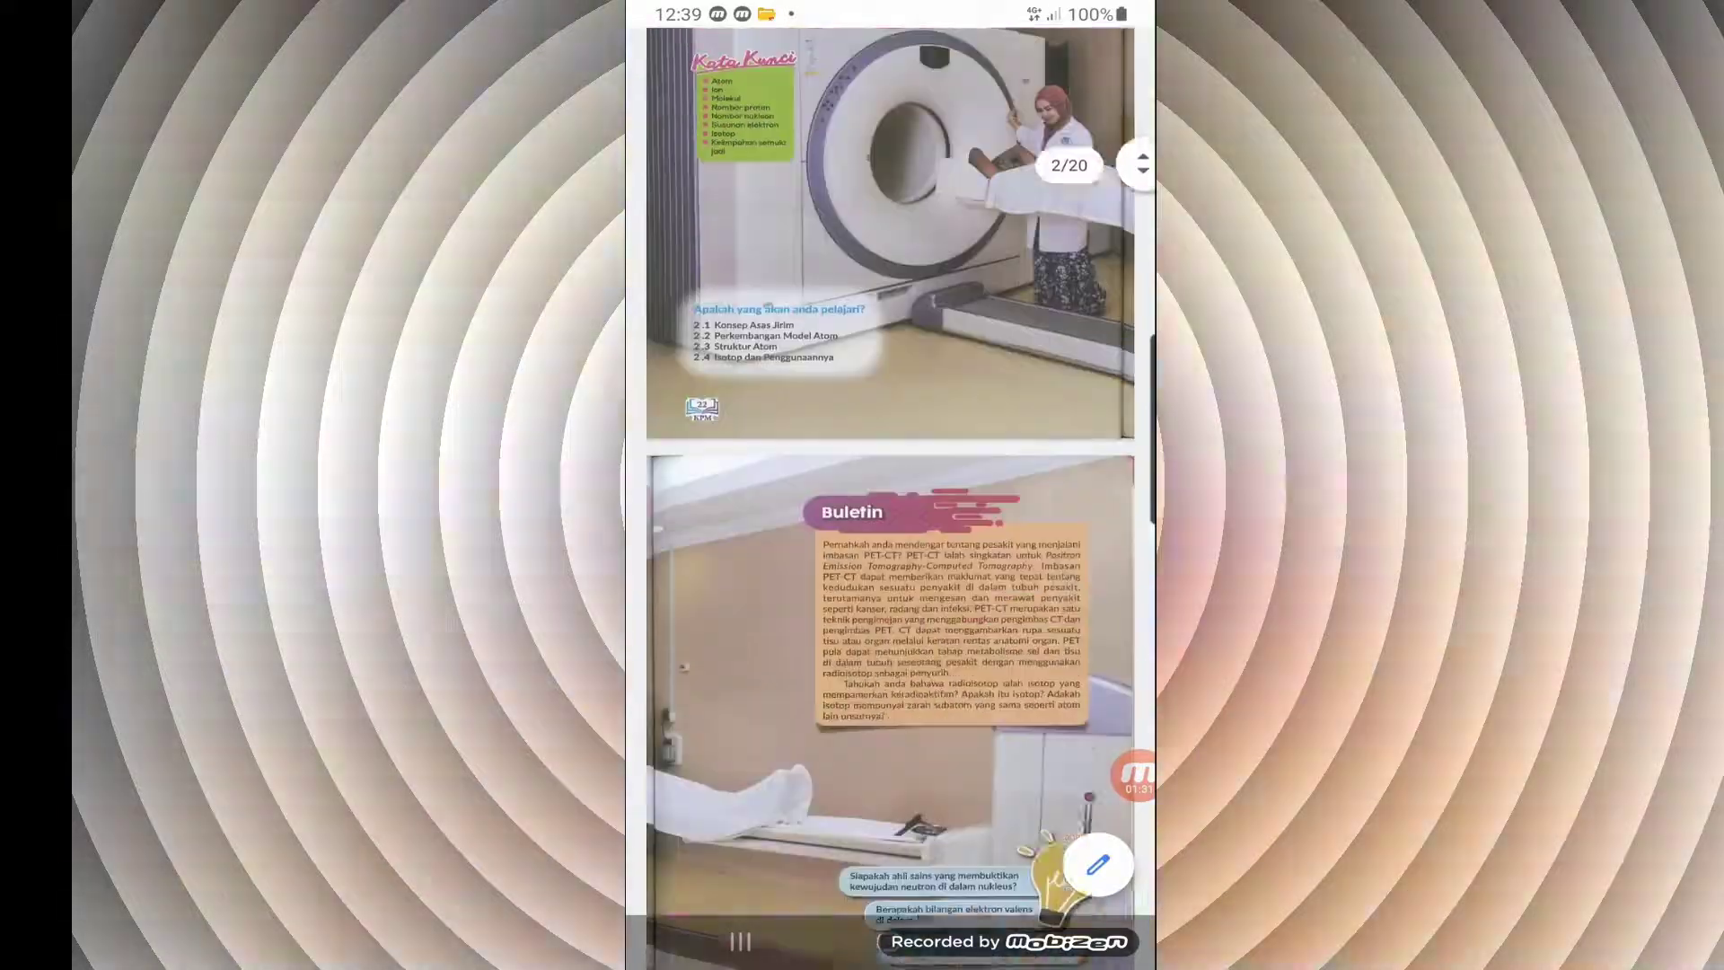
scroll(890, 494, down, 15)
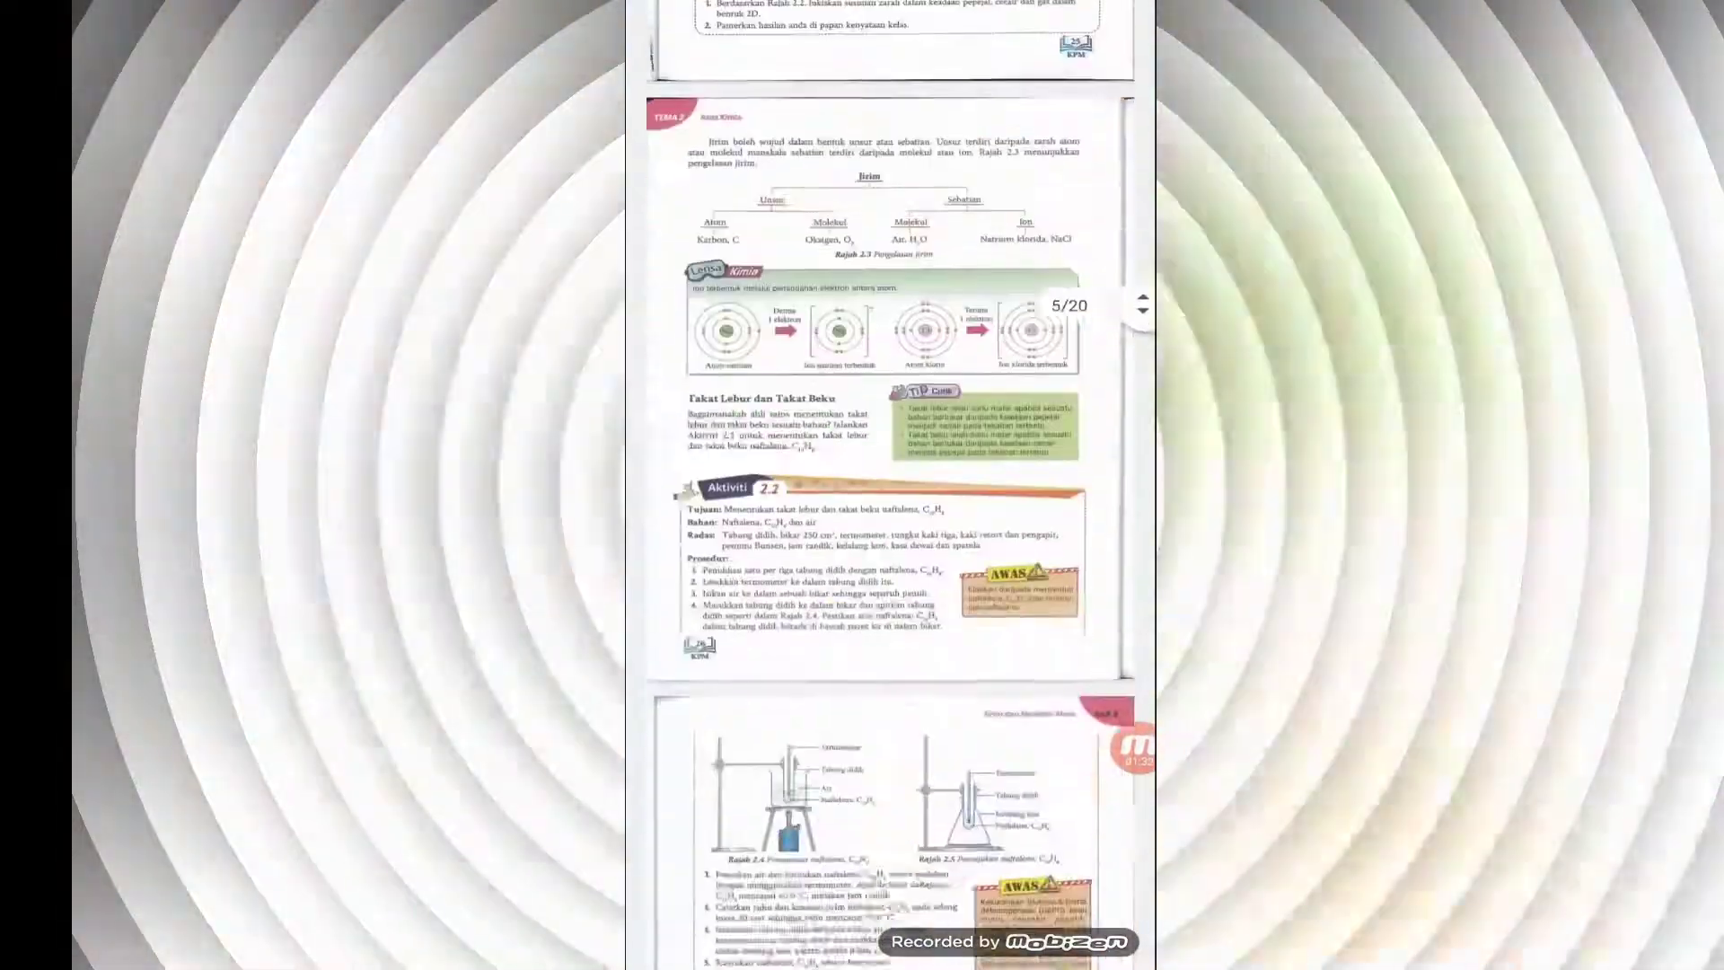
scroll(890, 494, down, 15)
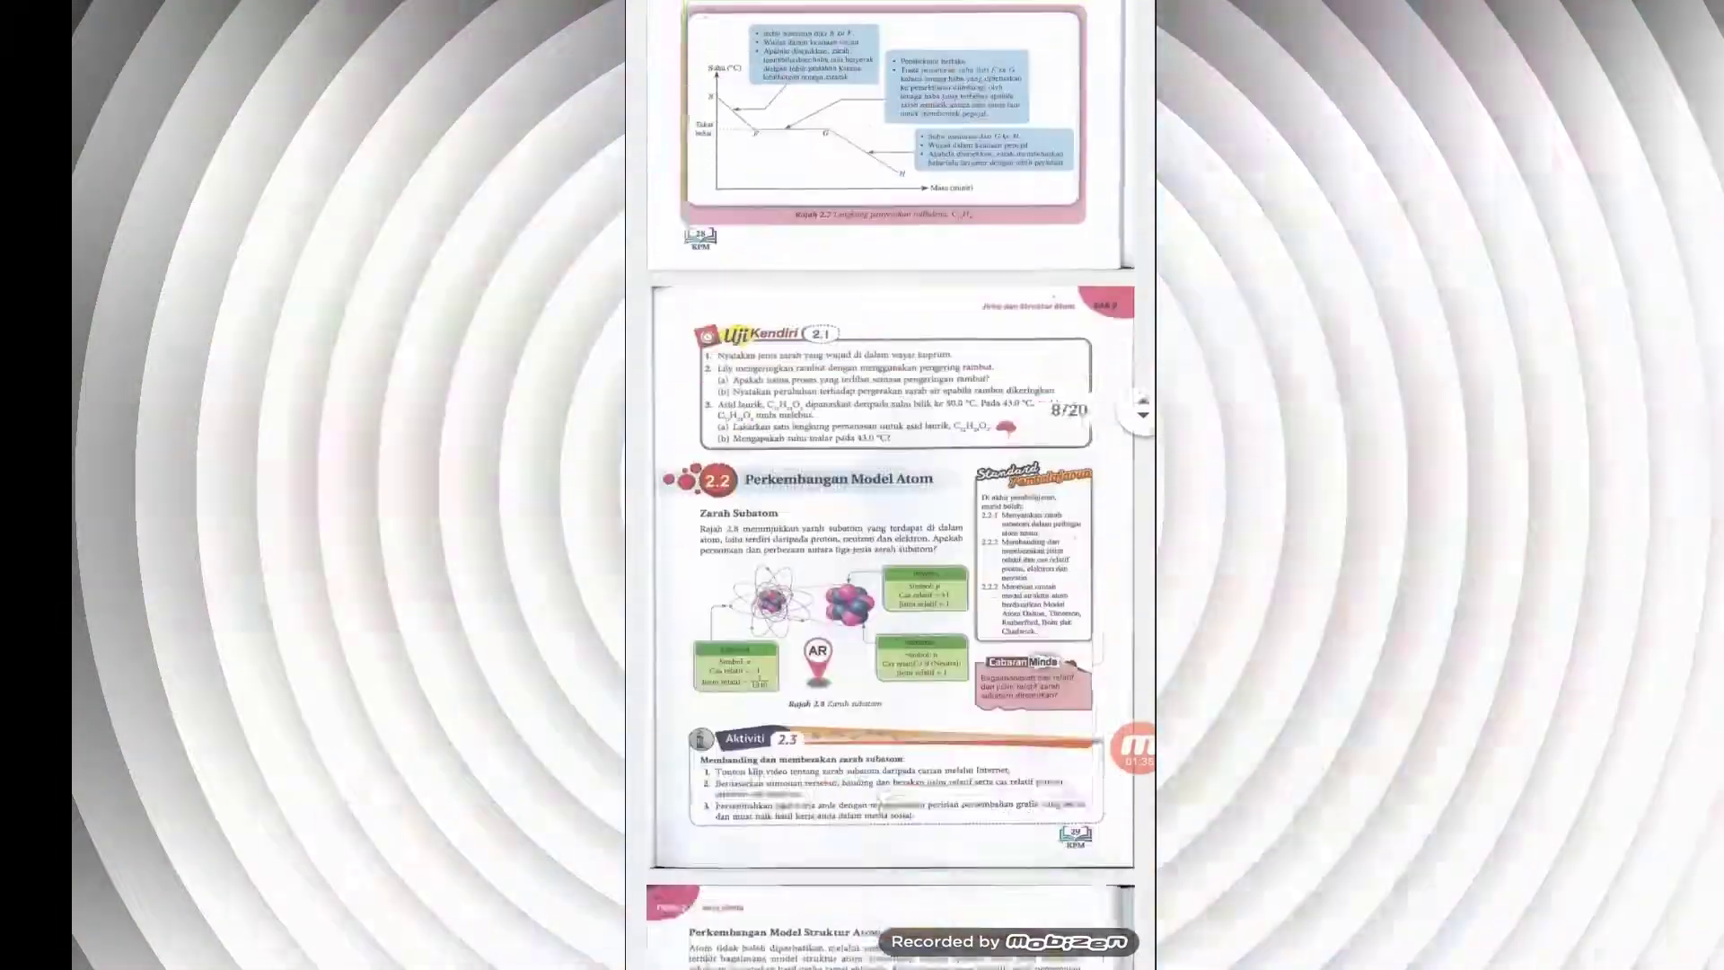
scroll(889, 494, down, 15)
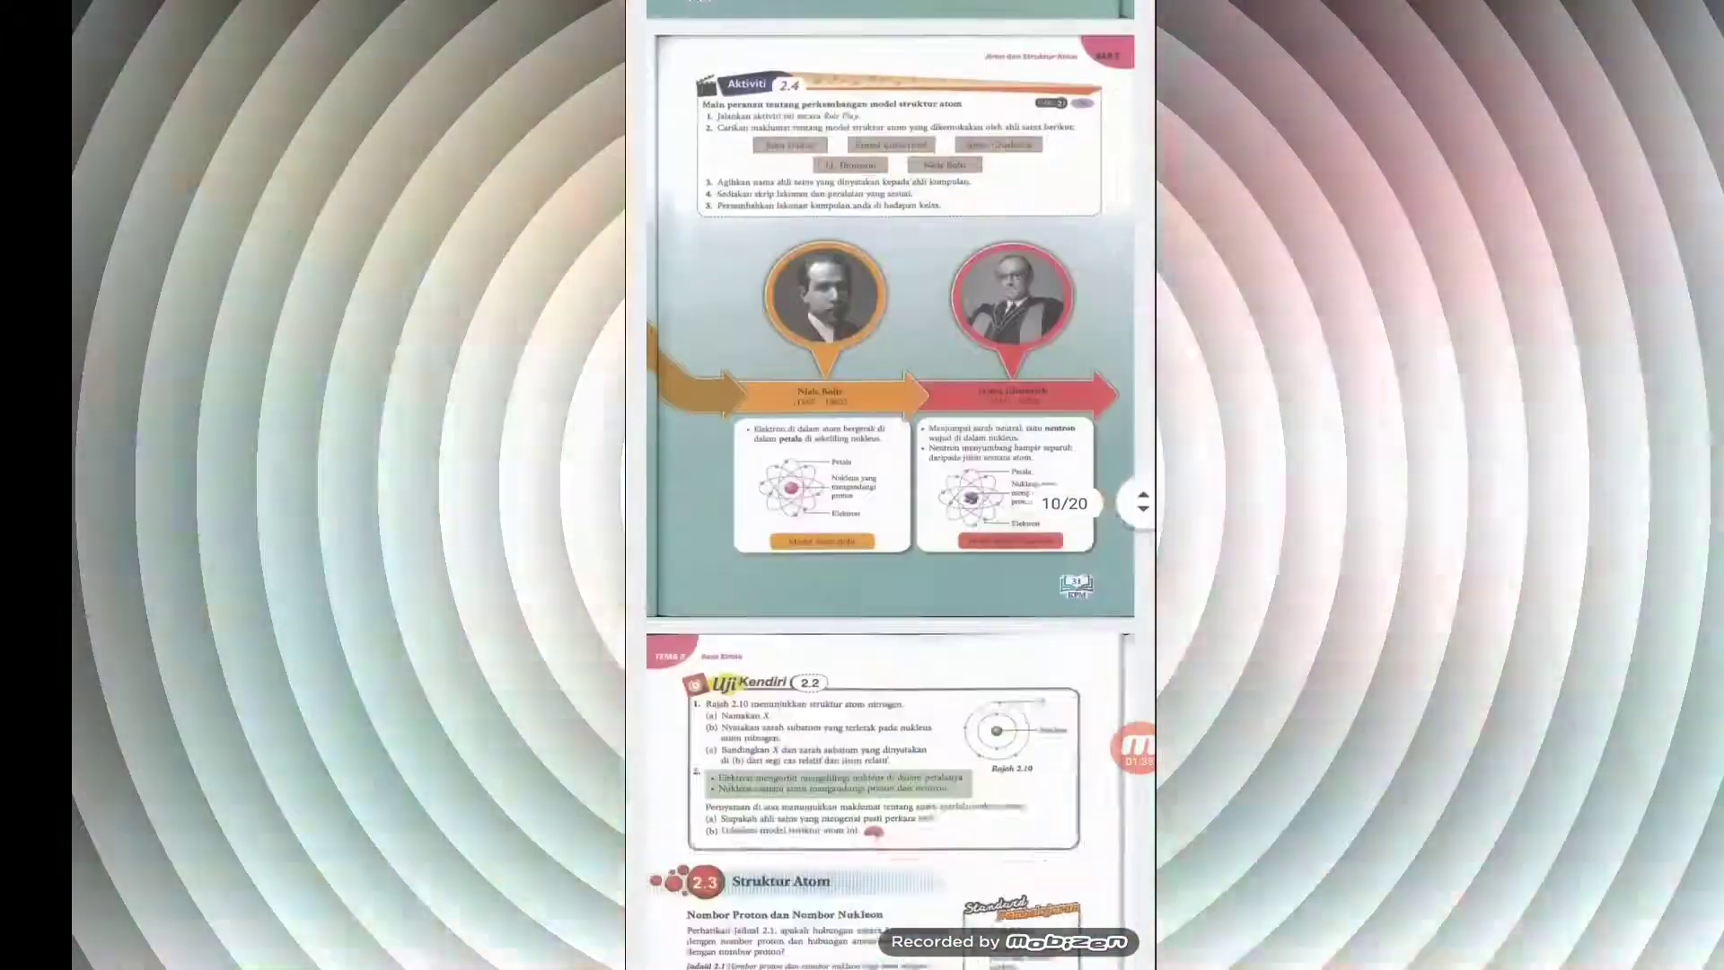
scroll(889, 494, down, 2)
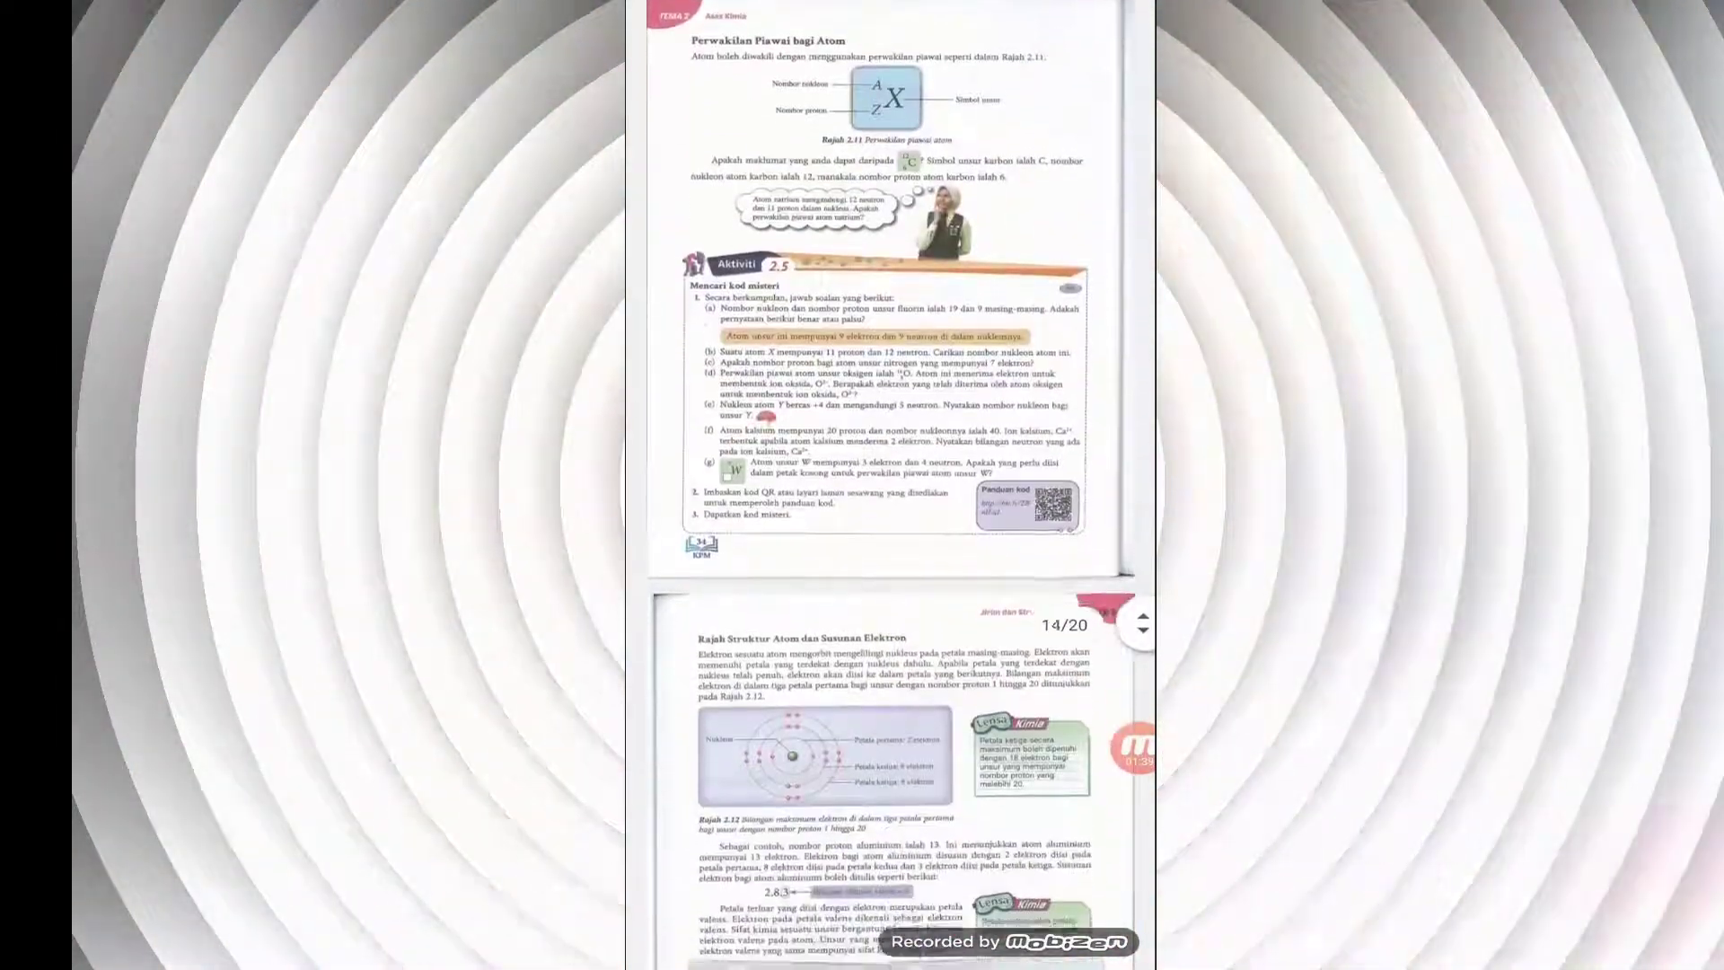
drag(1142, 623, 1142, 506)
drag(1142, 420, 1142, 150)
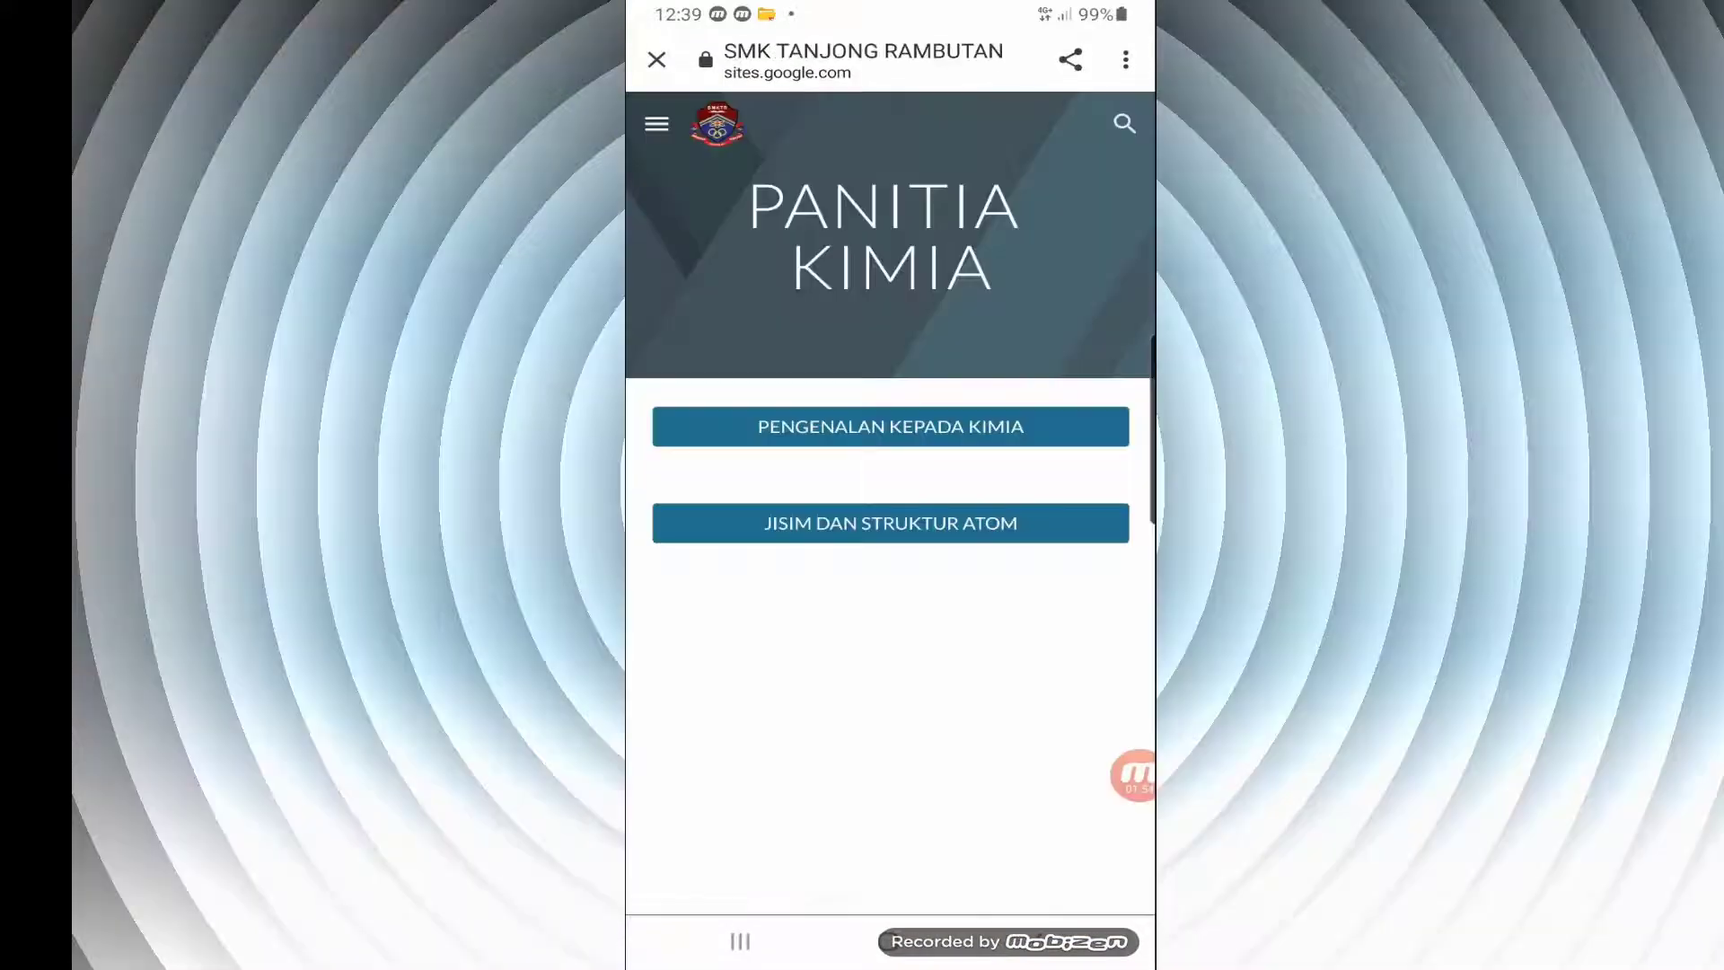
Open the JISIM DAN STRUKTUR ATOM page, examine it down to the MUAT TURUN TOPIK 2 link, and return to the Home page
click(890, 523)
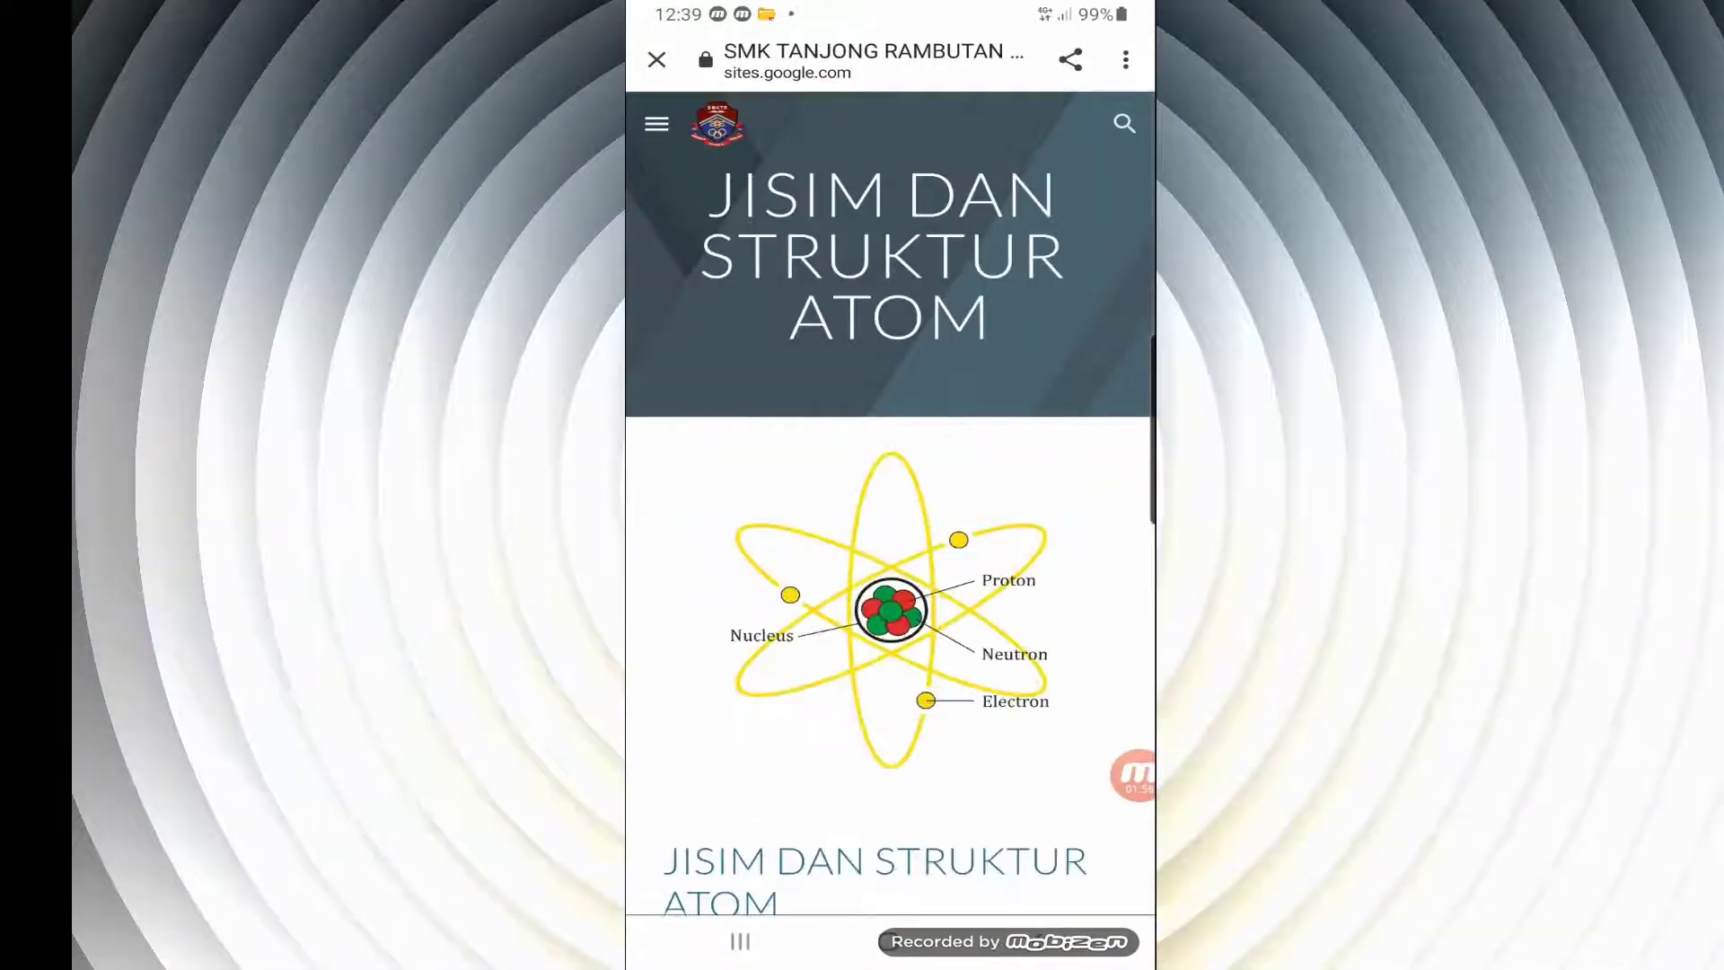
scroll(889, 503, down, 5)
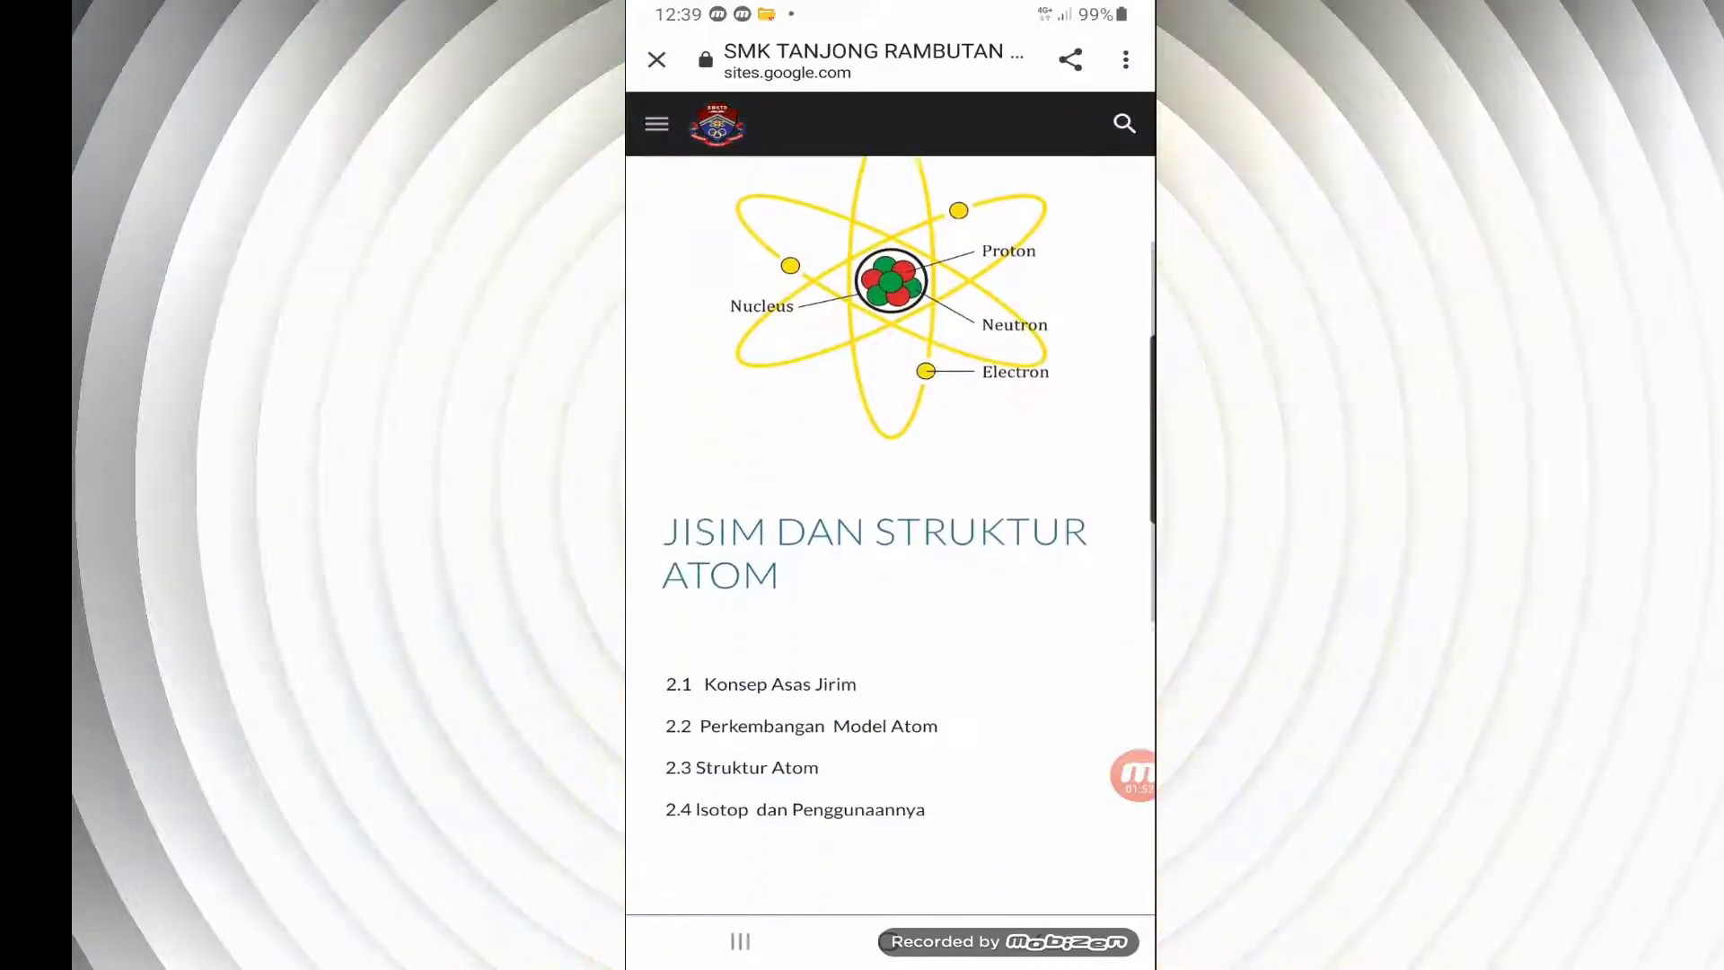
scroll(889, 503, down, 2)
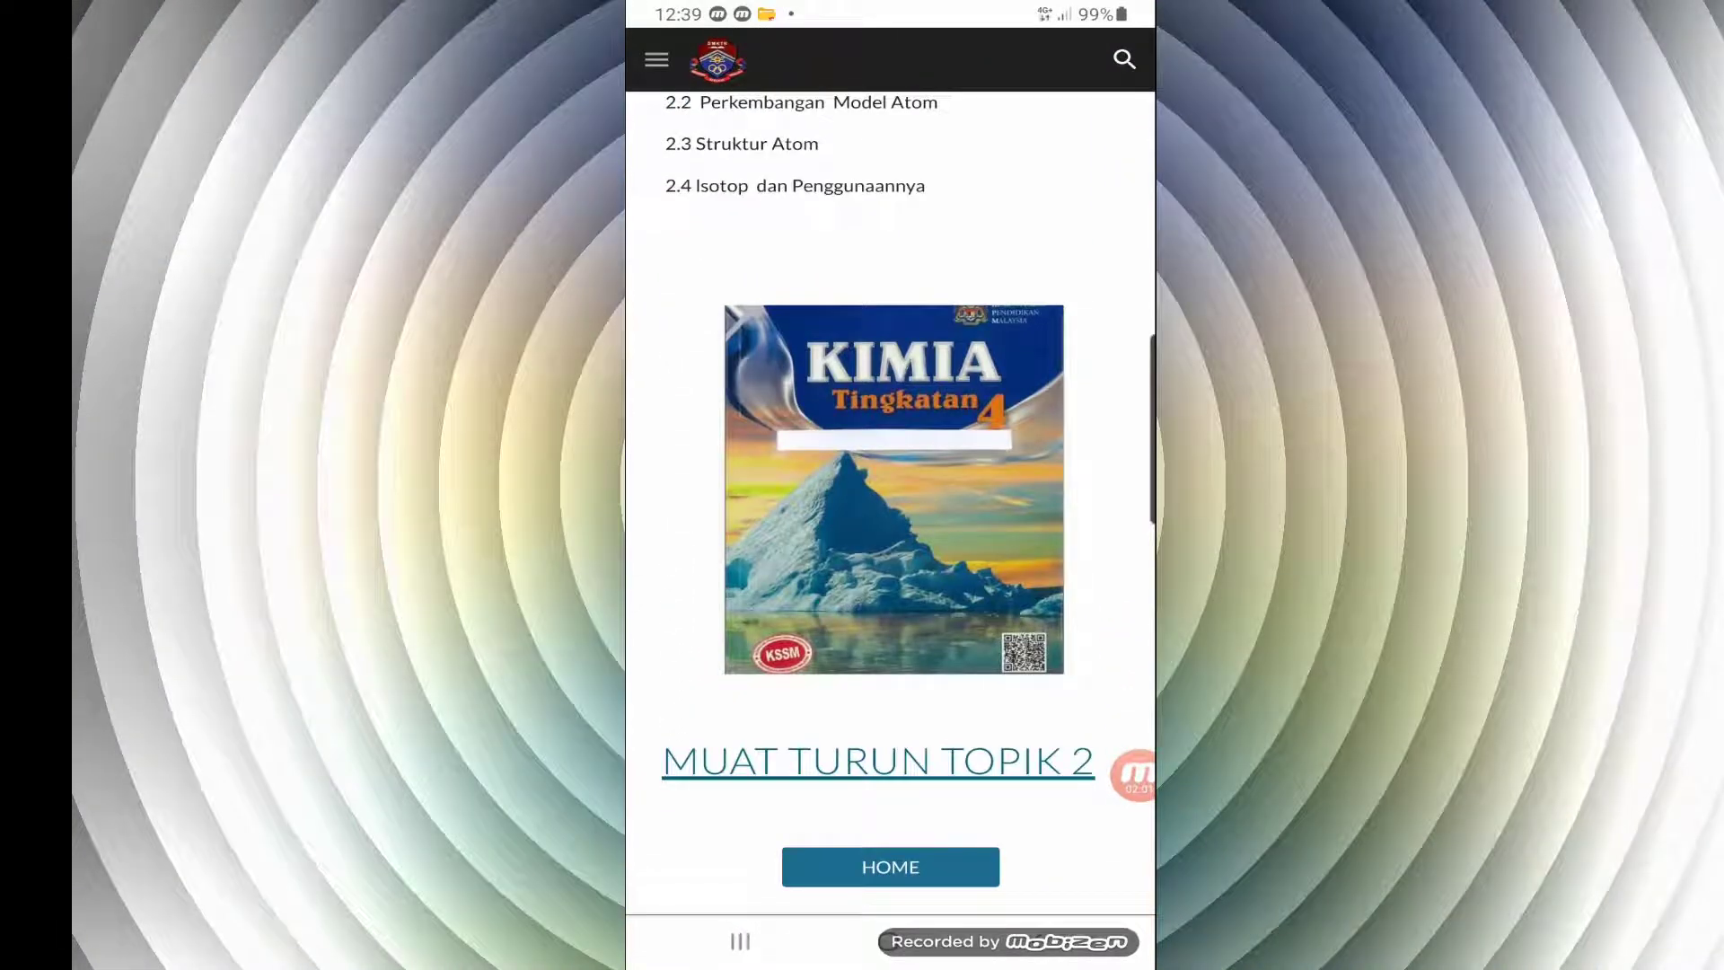
scroll(890, 503, up, 7)
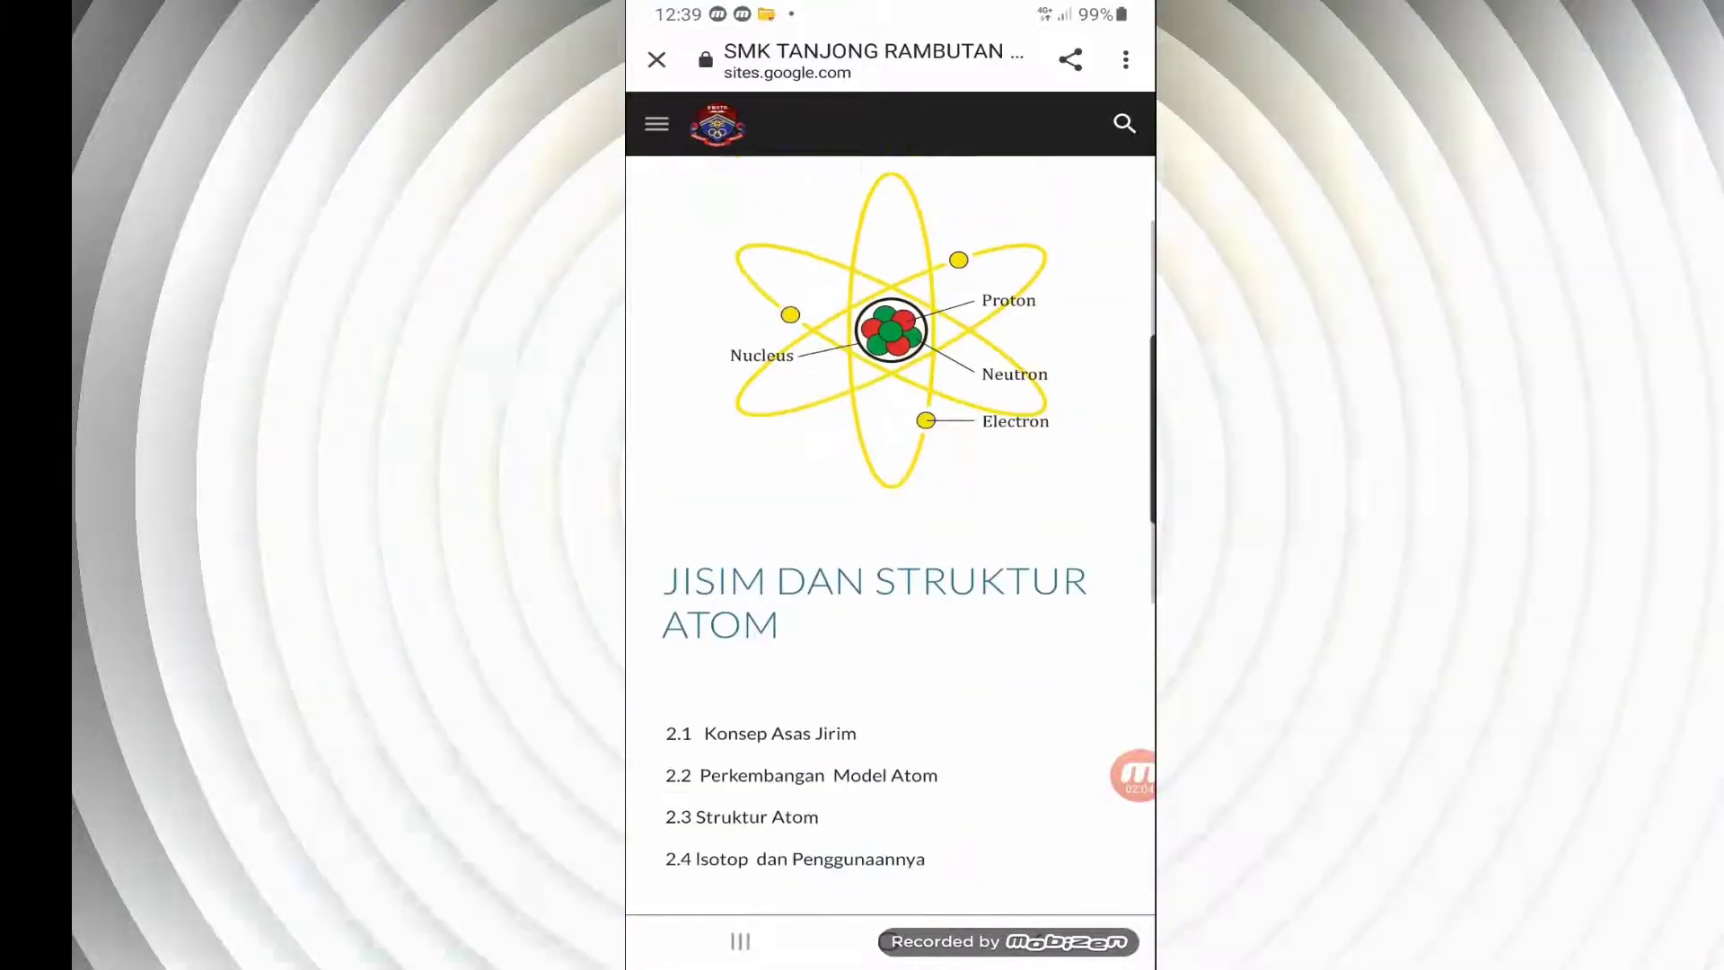
scroll(890, 502, down, 7)
scroll(890, 503, up, 10)
scroll(890, 503, down, 10)
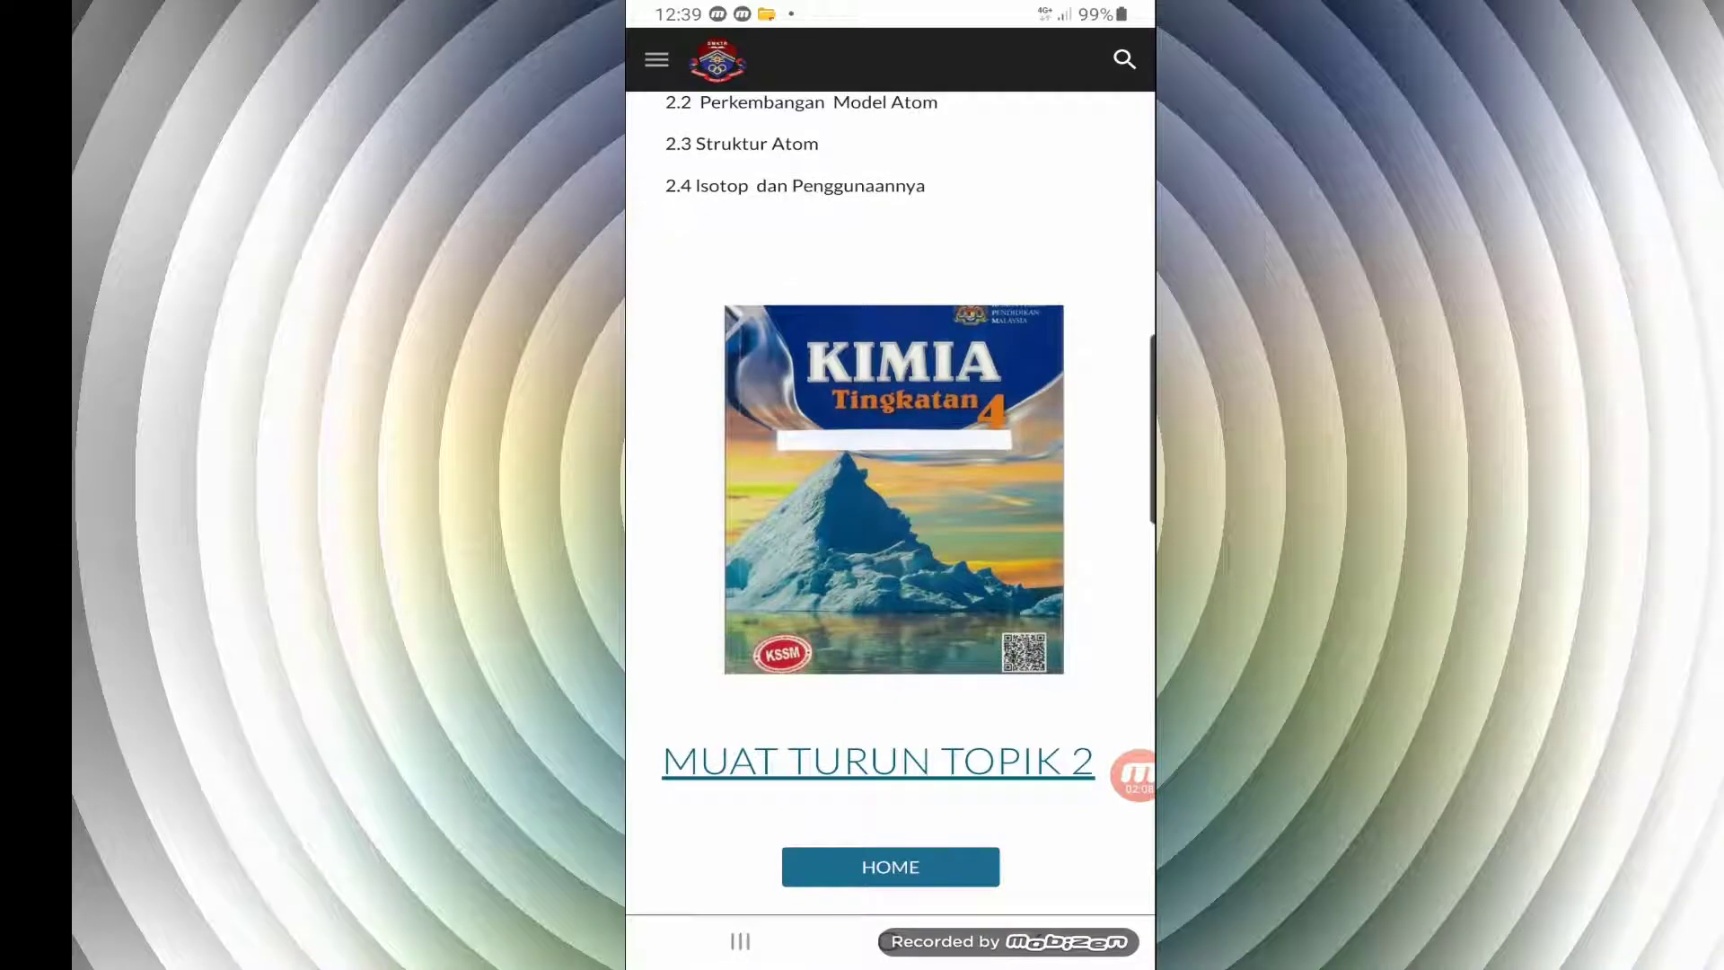
scroll(889, 503, up, 10)
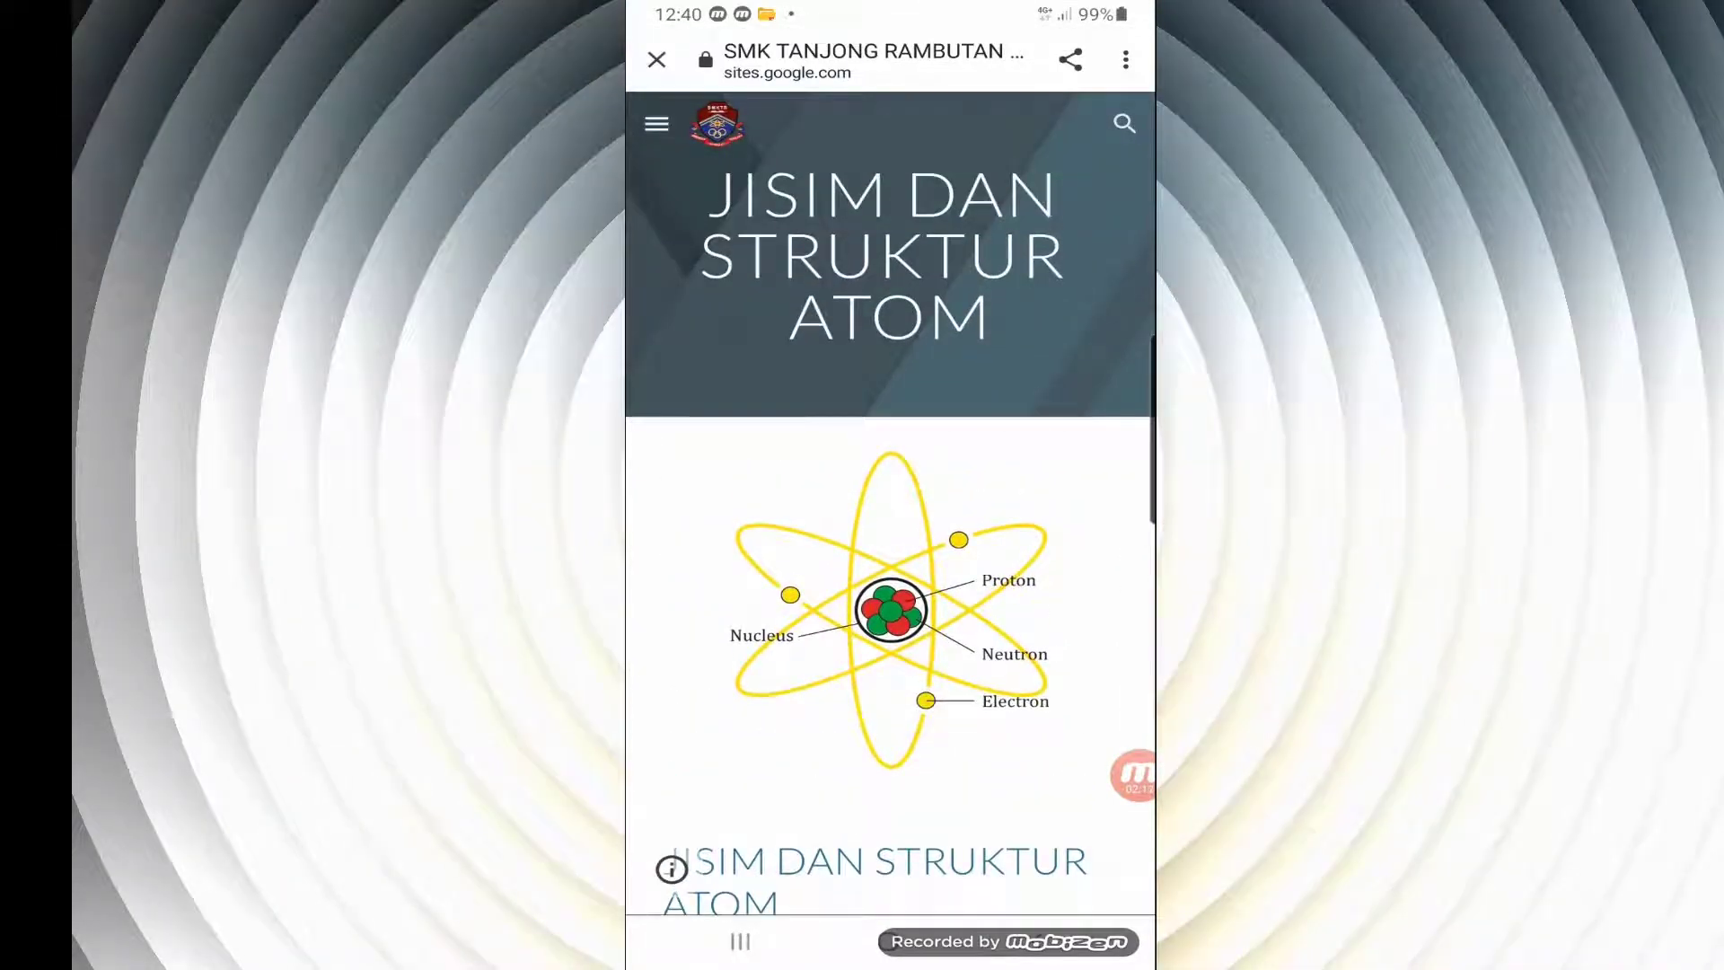
scroll(890, 503, down, 10)
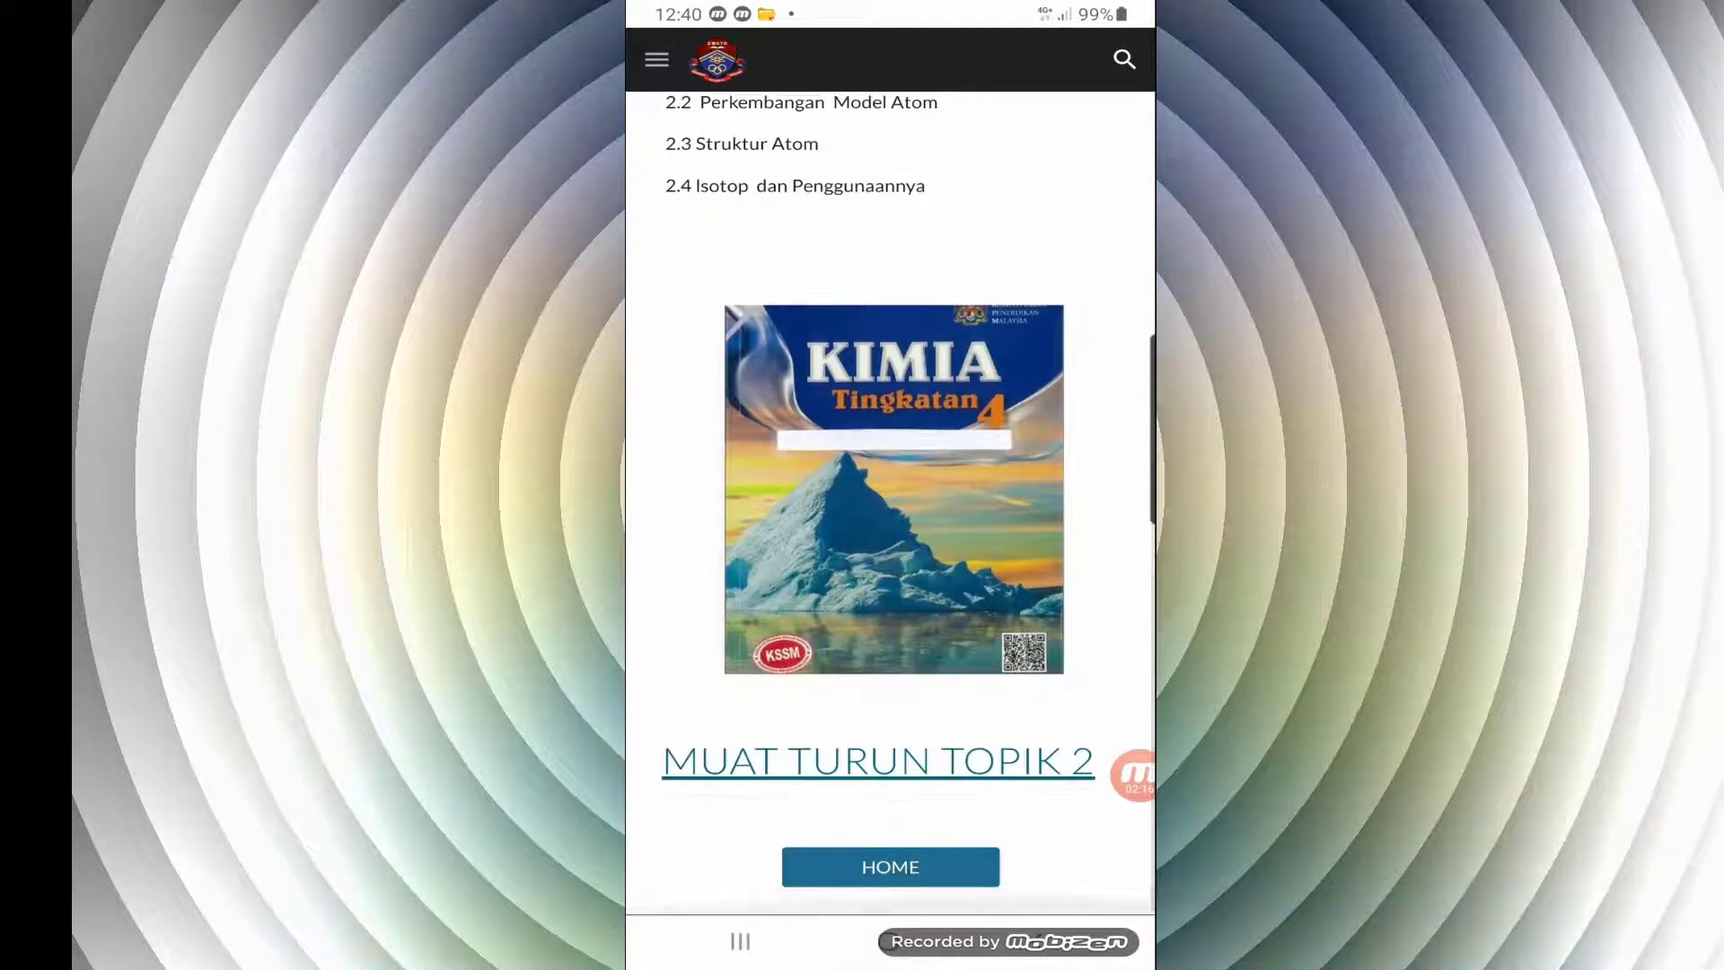
click(890, 866)
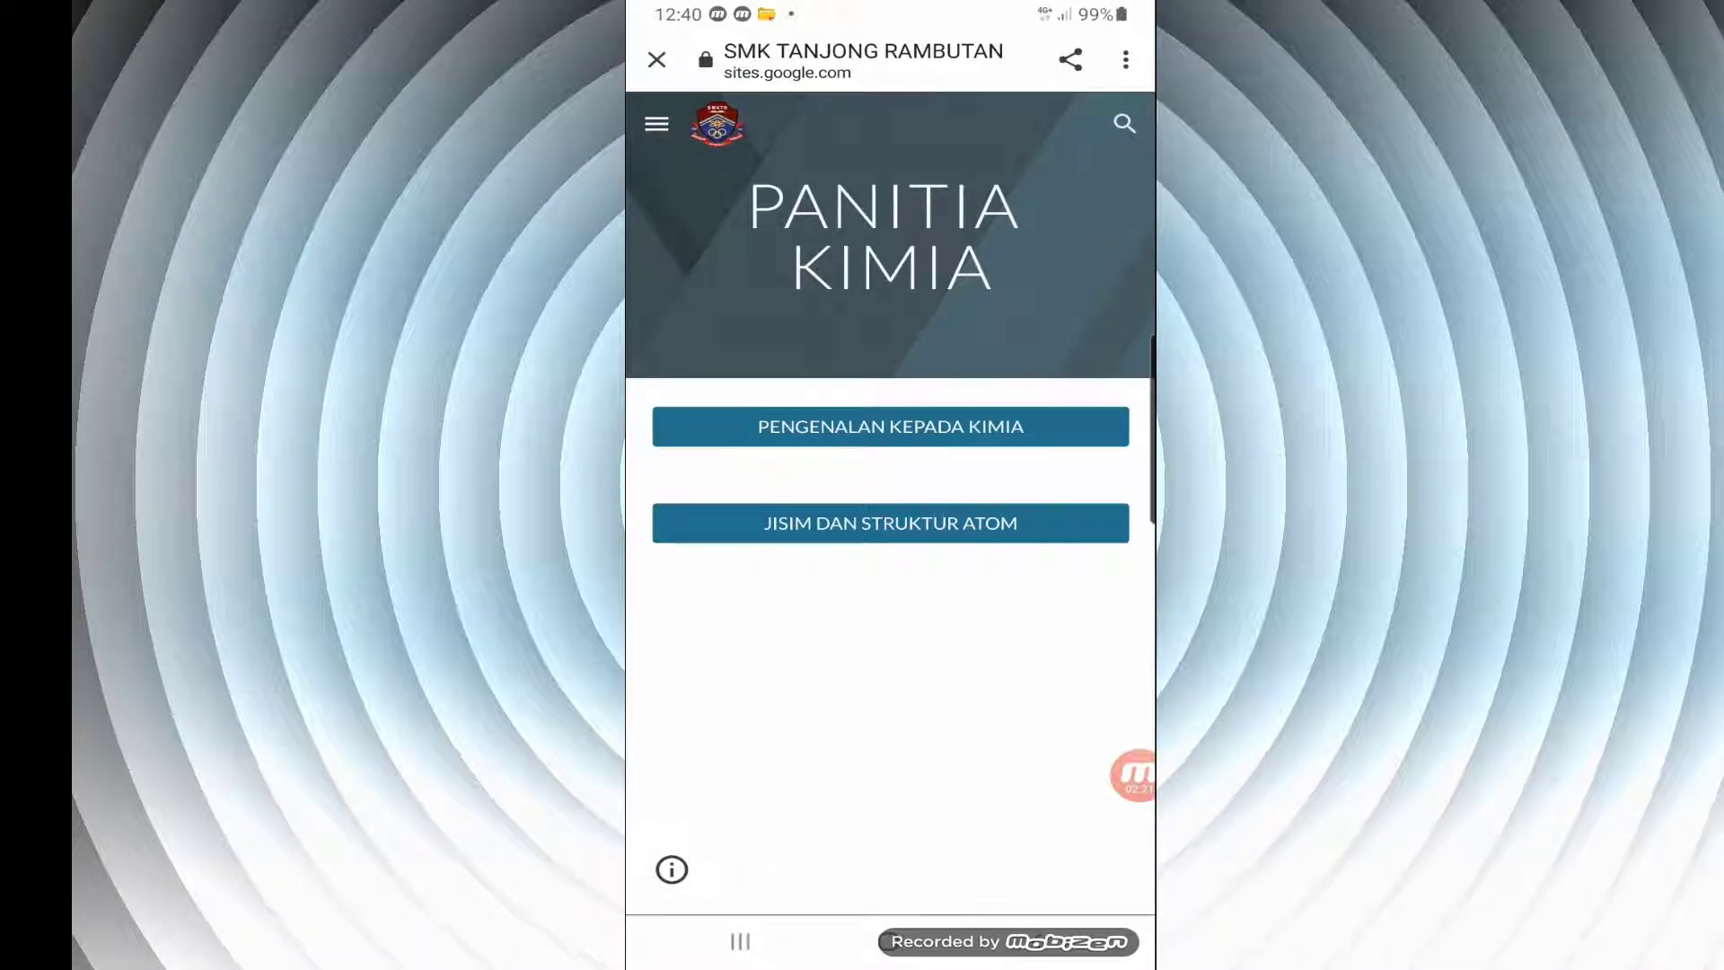
Test the Home page links to JISIM DAN STRUKTUR ATOM and PENGENALAN KEPADA KIMIA, returning through each page's HOME link
click(889, 522)
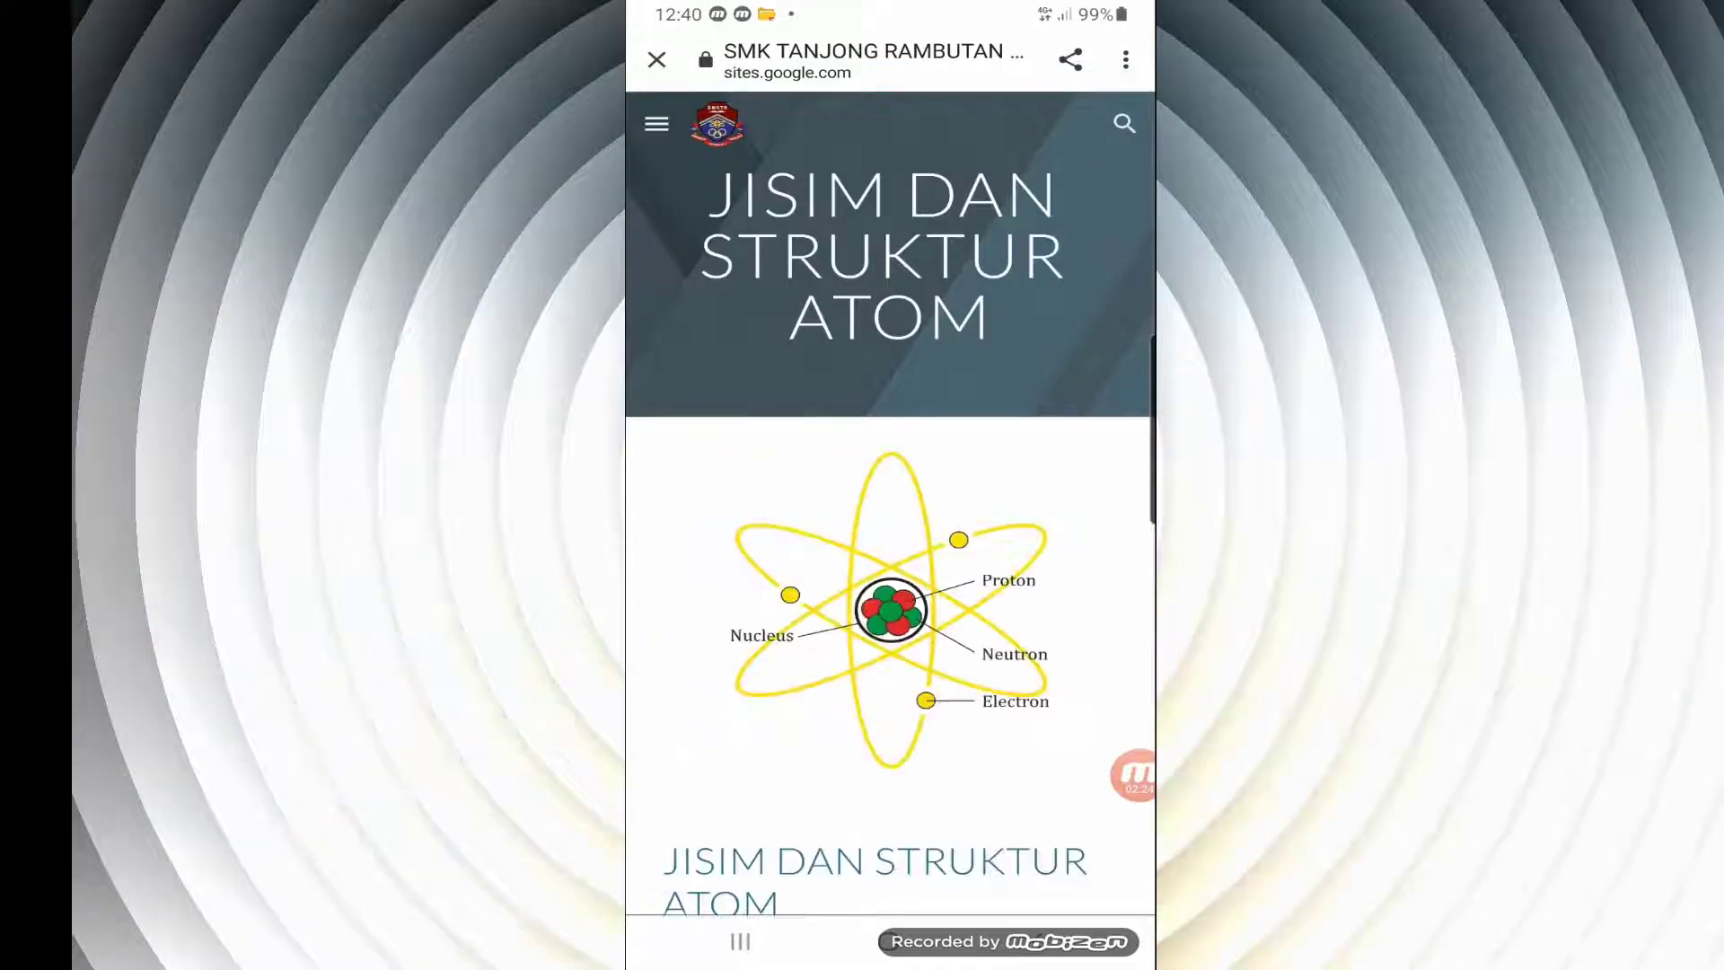
scroll(890, 539, down, 10)
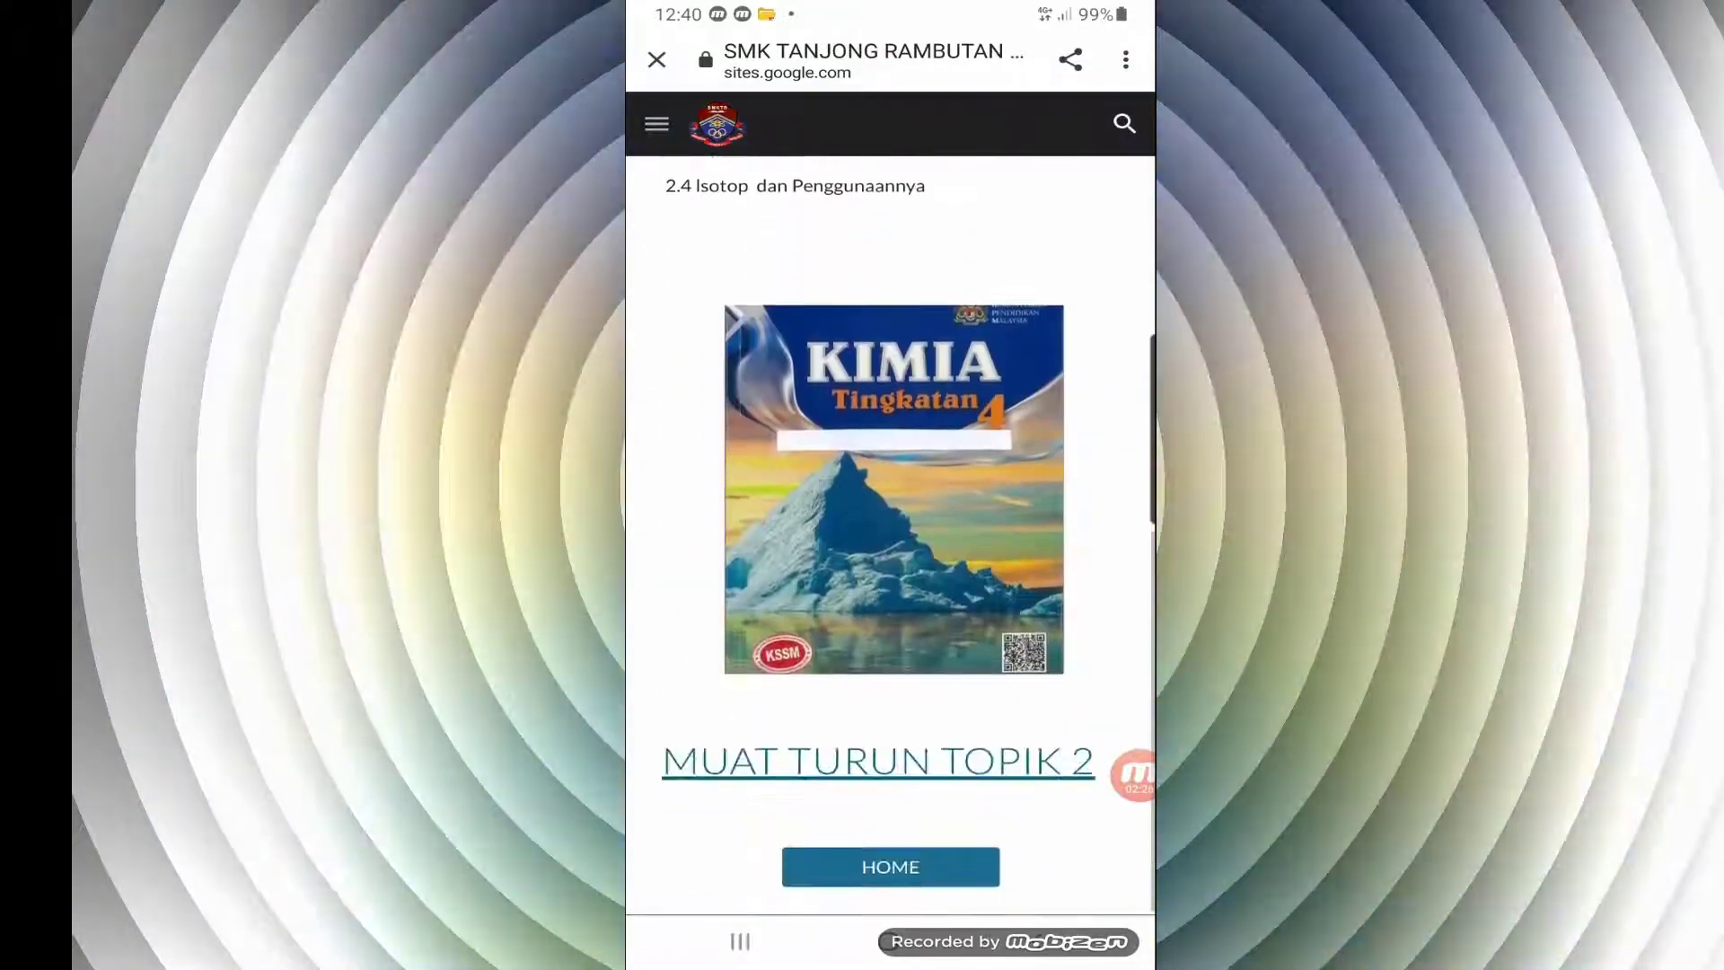
click(890, 866)
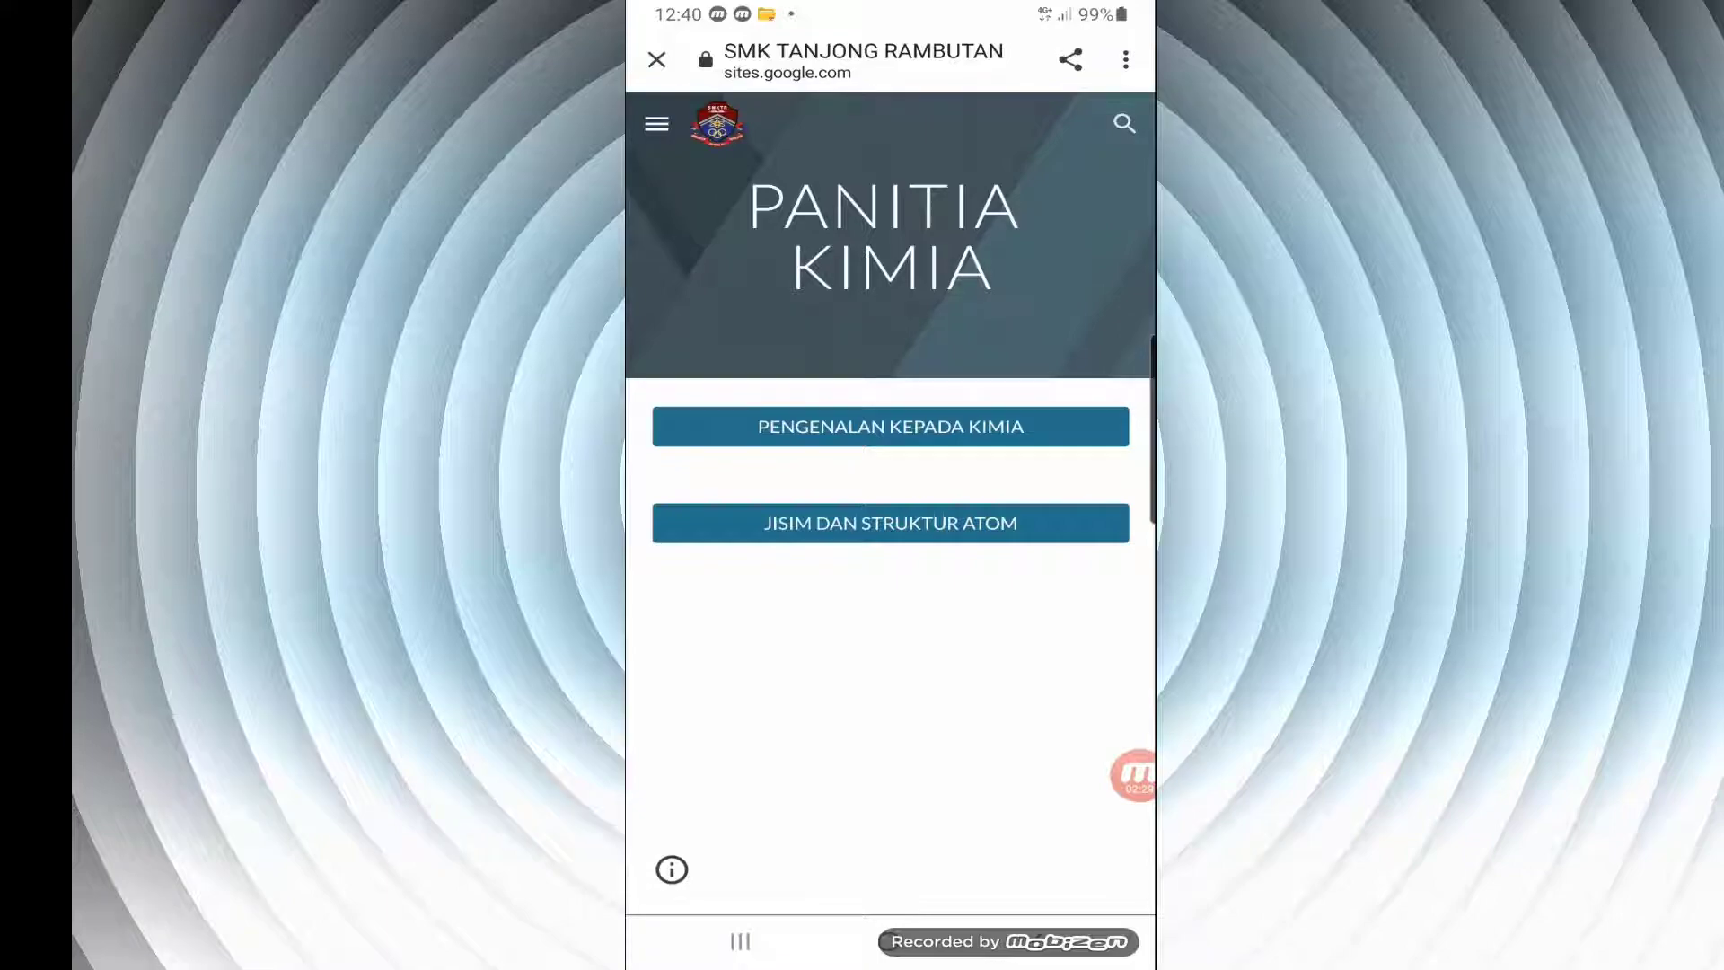
click(889, 427)
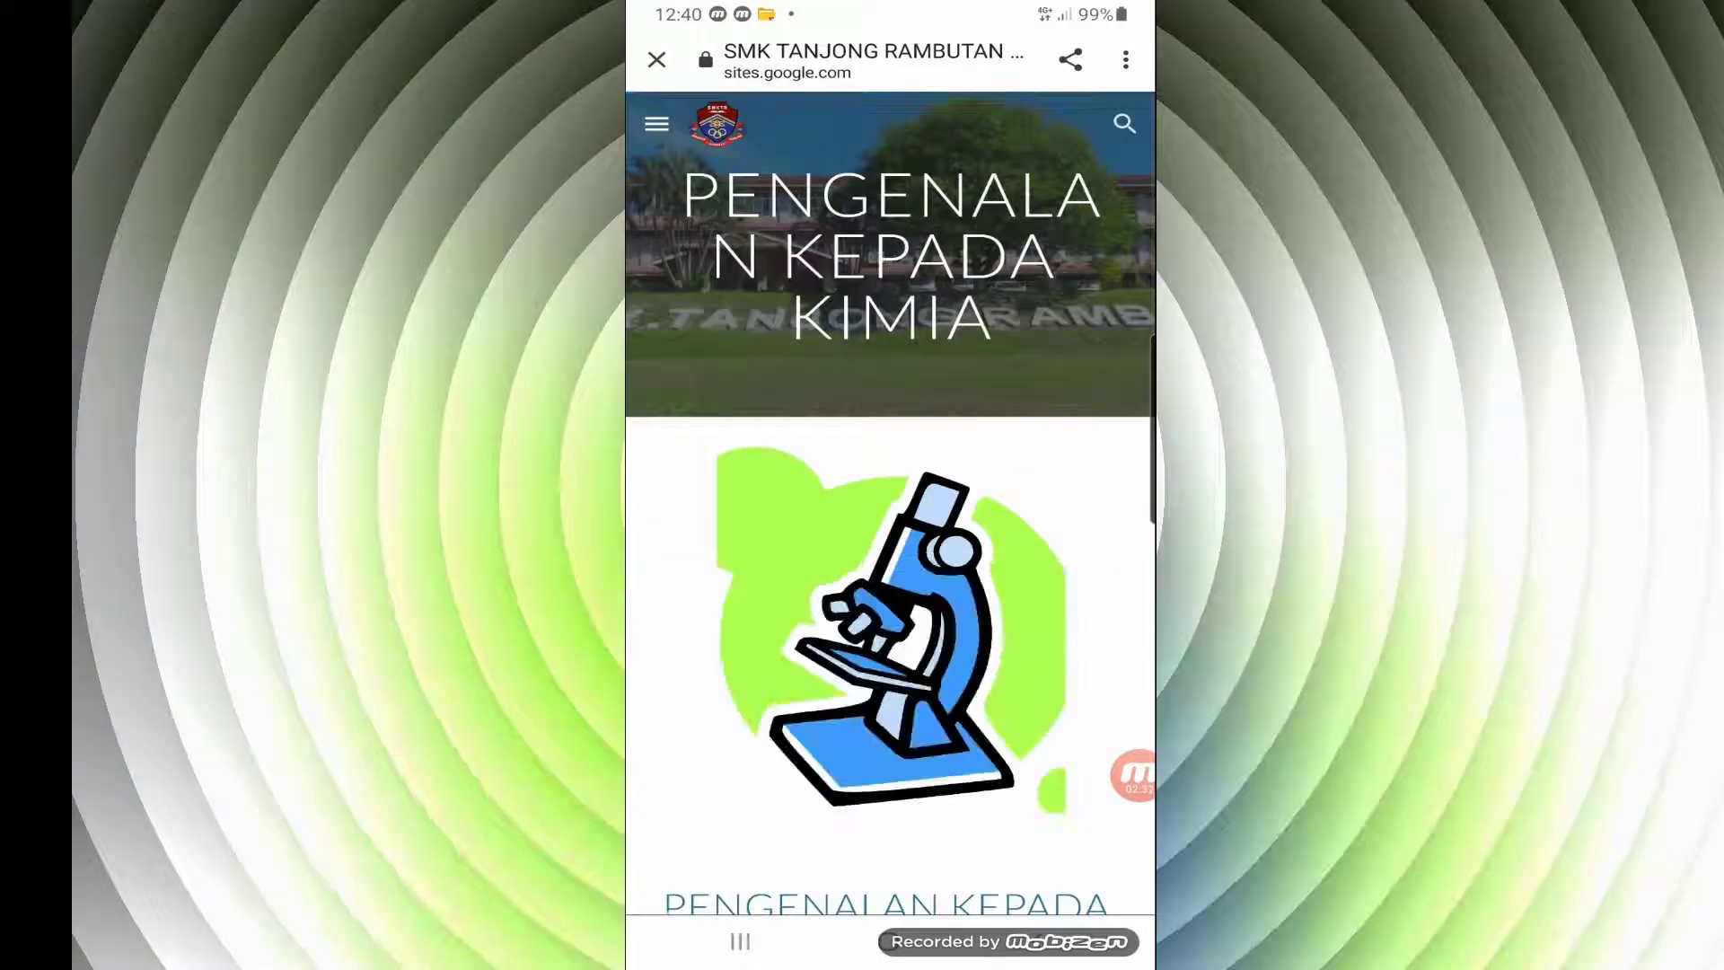
scroll(890, 539, down, 10)
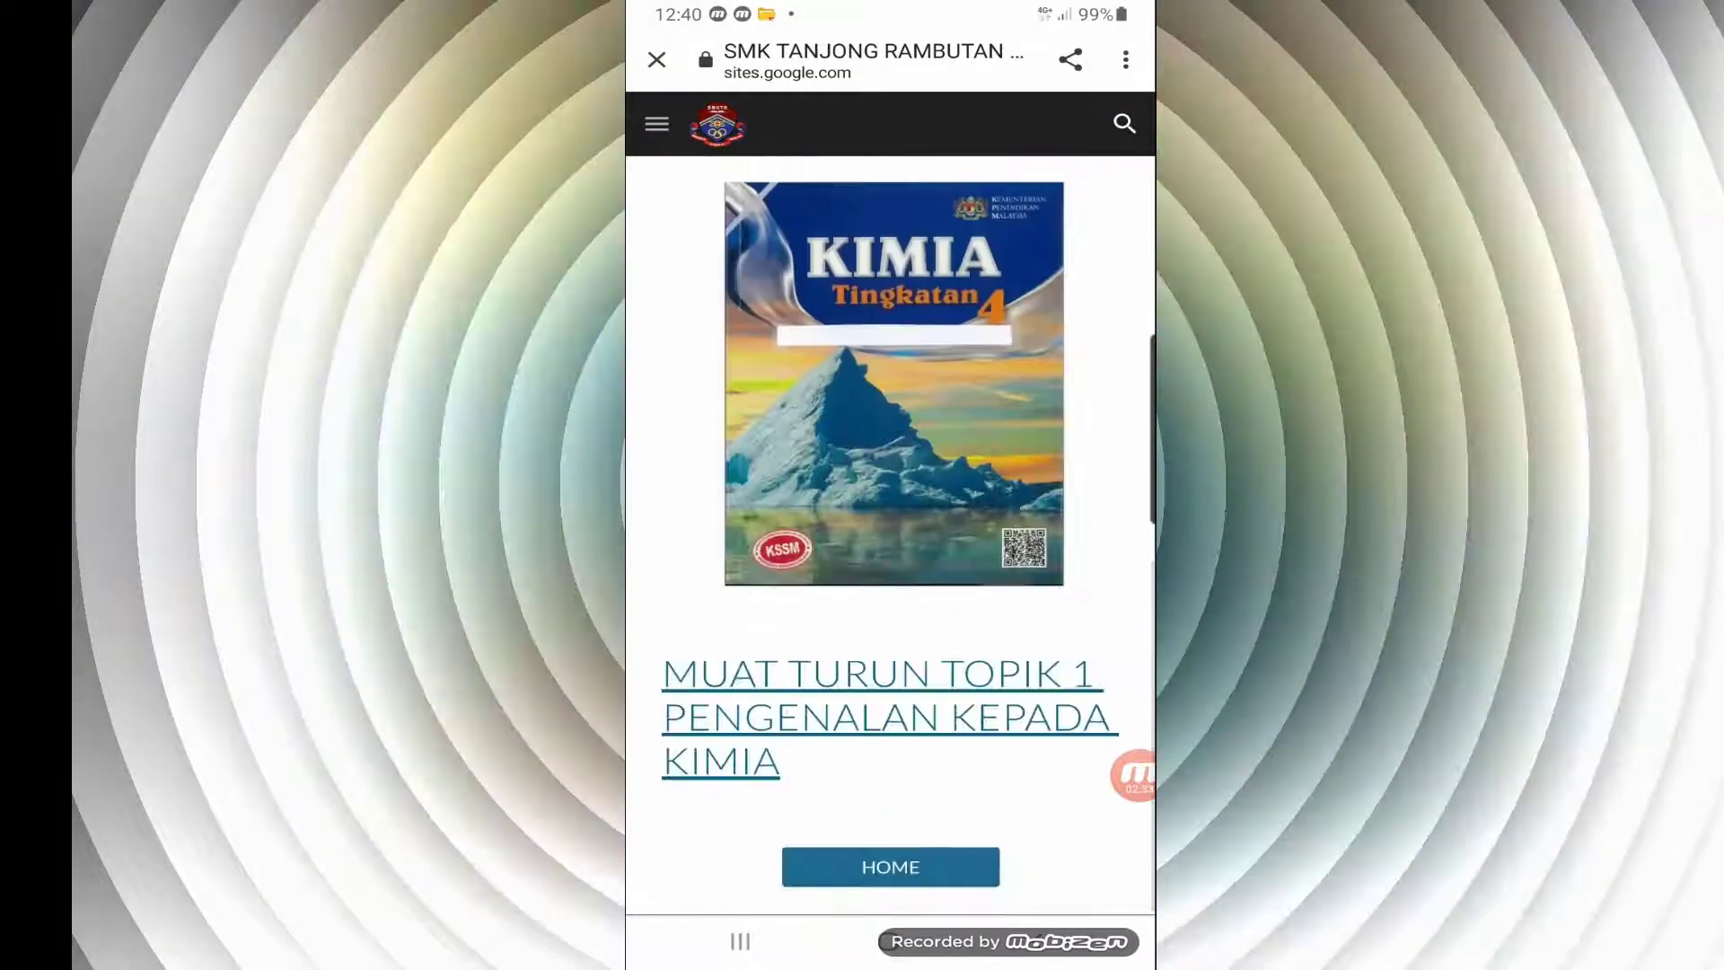
click(890, 866)
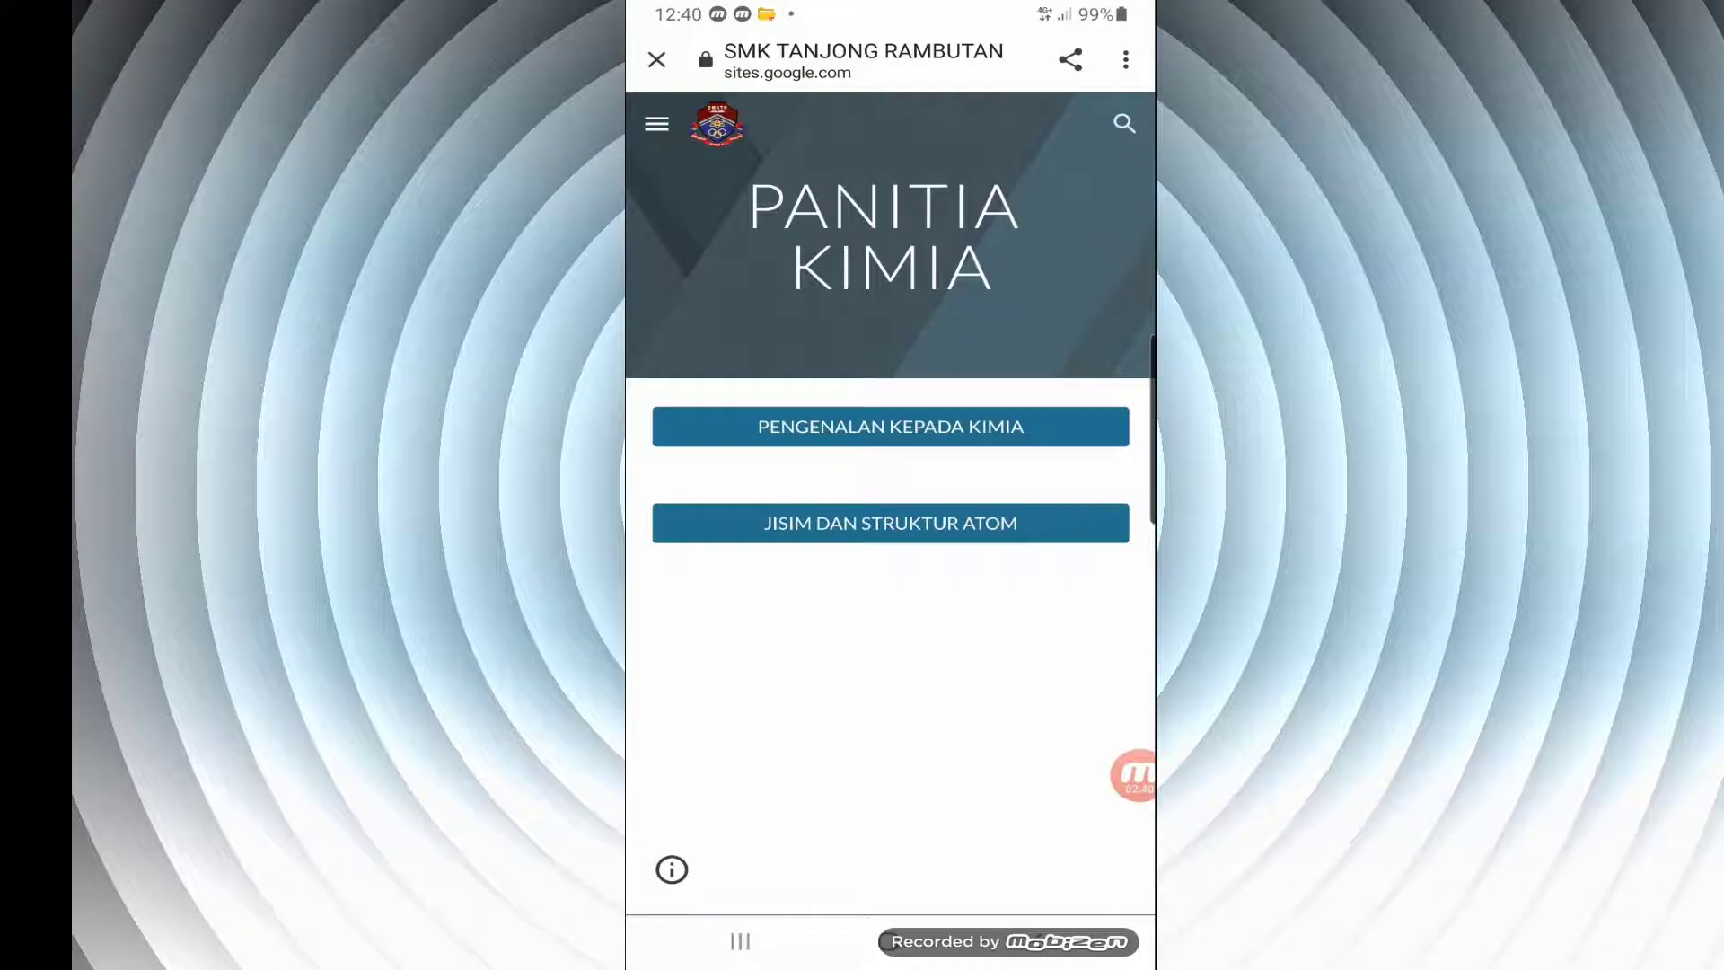
Visit PENGENALAN KEPADA KIMIA and JISIM DAN STRUKTUR ATOM through the site navigation, returning to the Home page from each one
click(656, 123)
click(786, 239)
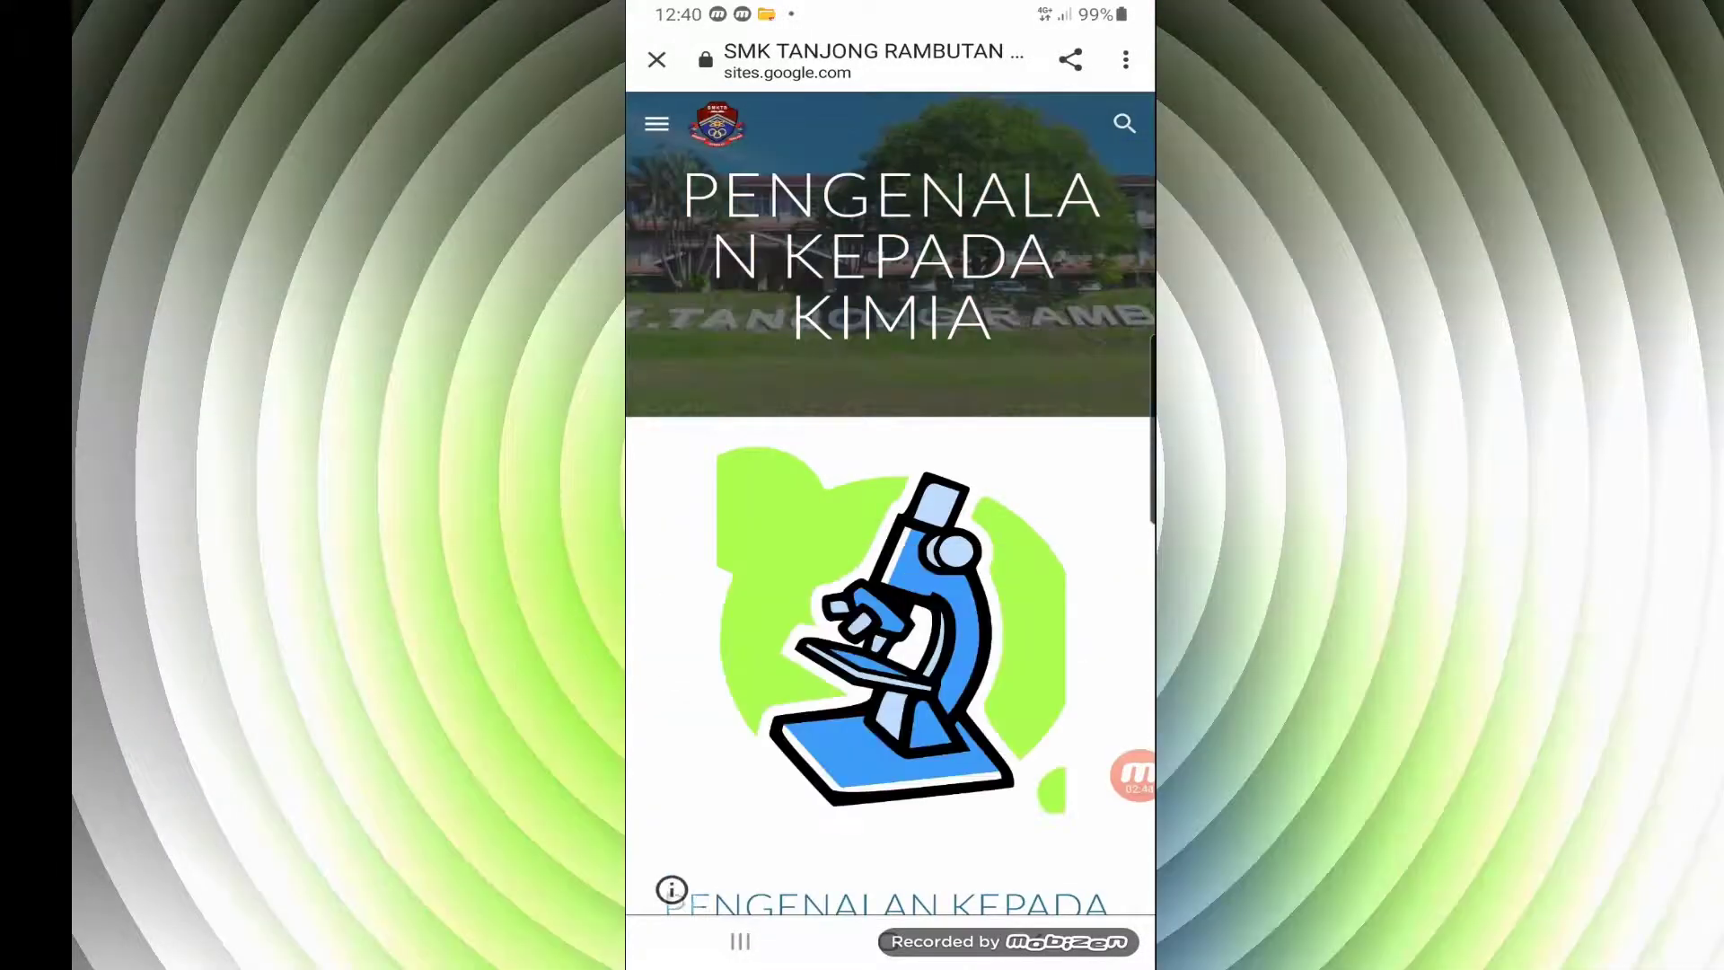
scroll(890, 538, down, 10)
click(890, 867)
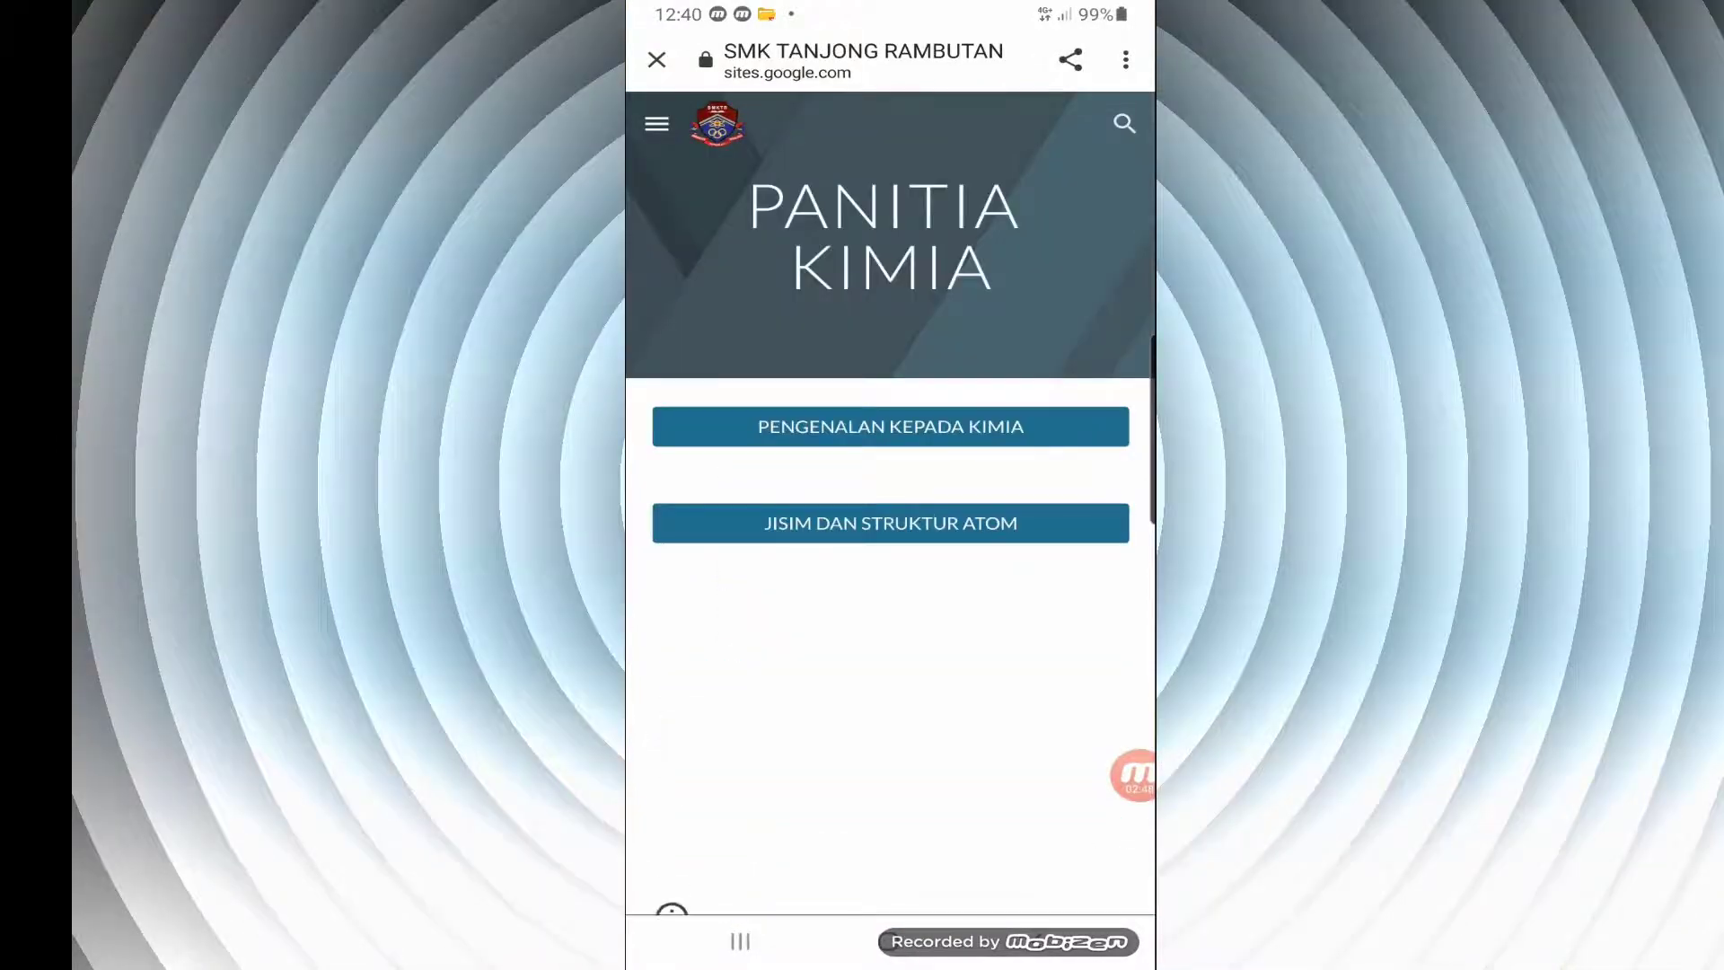
click(657, 123)
click(796, 380)
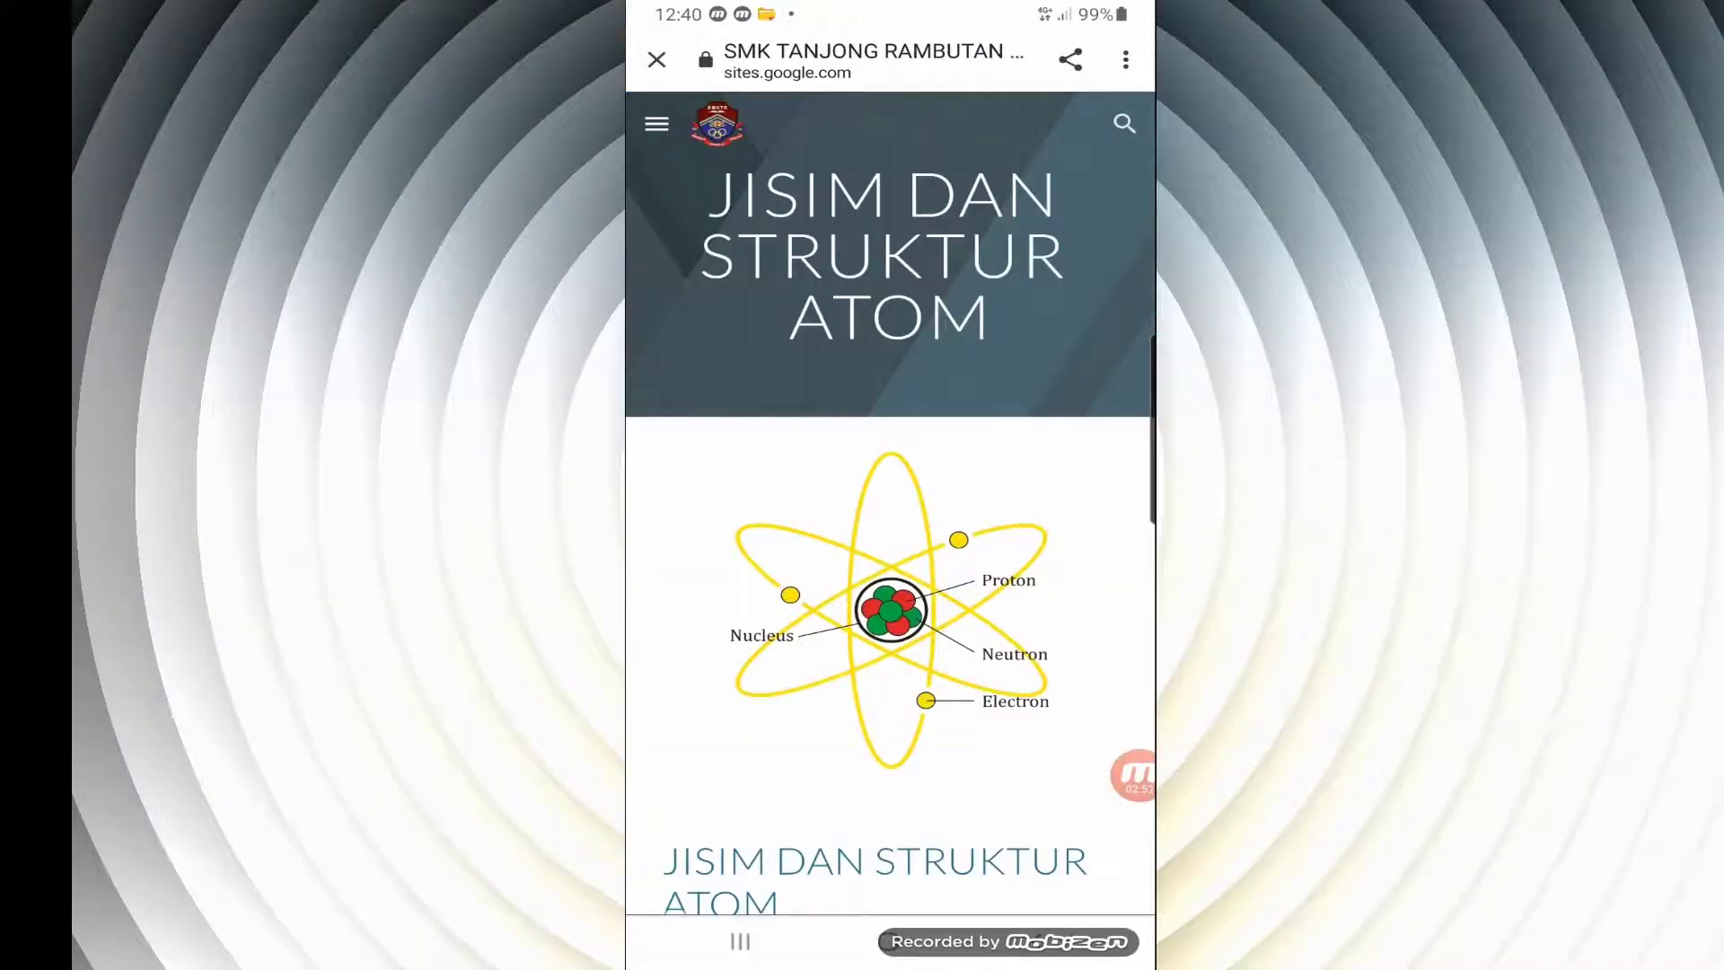
scroll(890, 539, down, 10)
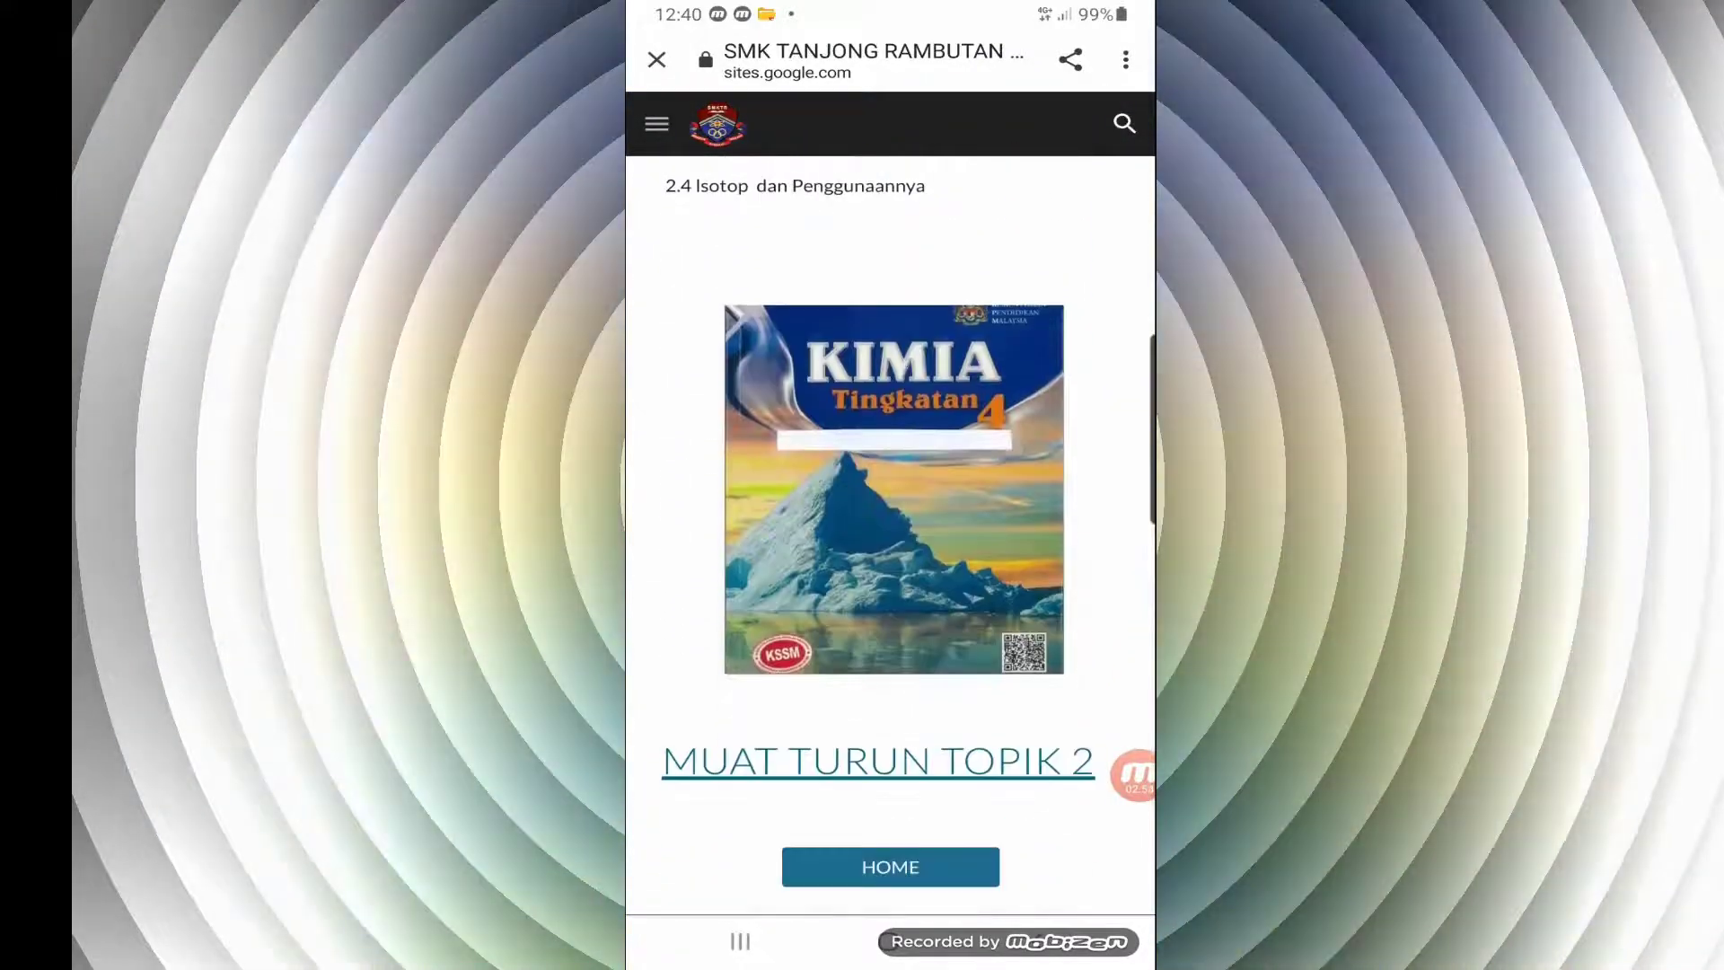
click(890, 866)
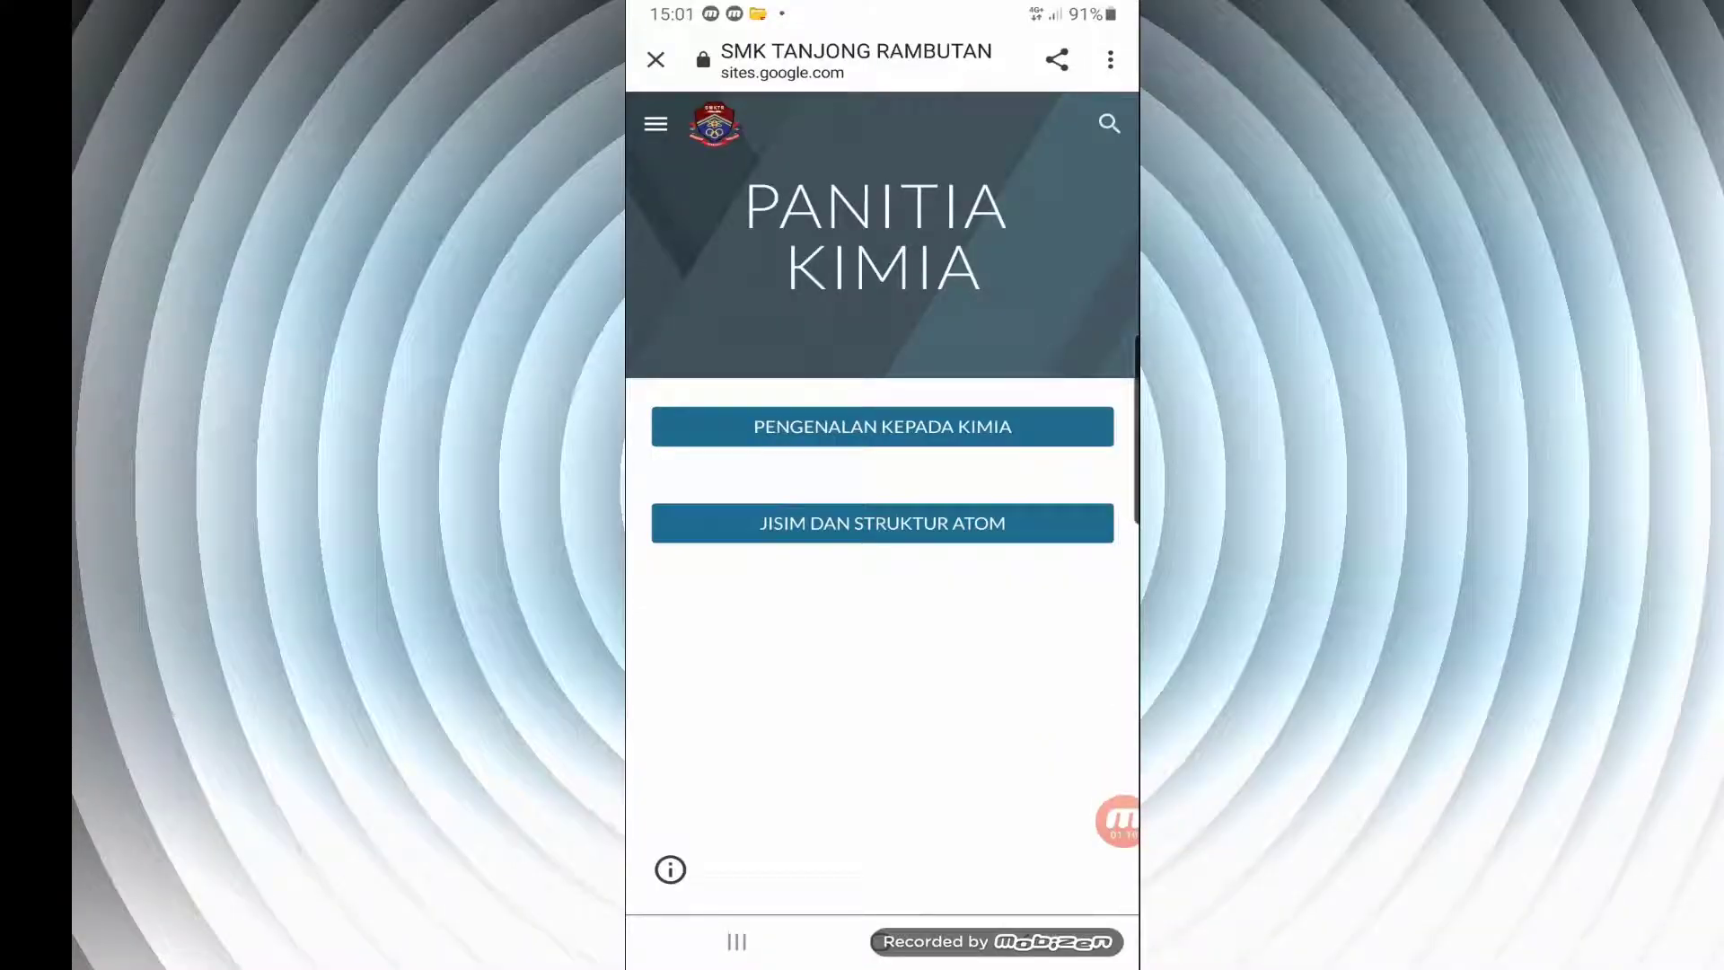
Open the BAHAN PDPC page through its link at the end of the JISIM DAN STRUKTUR ATOM page
click(882, 523)
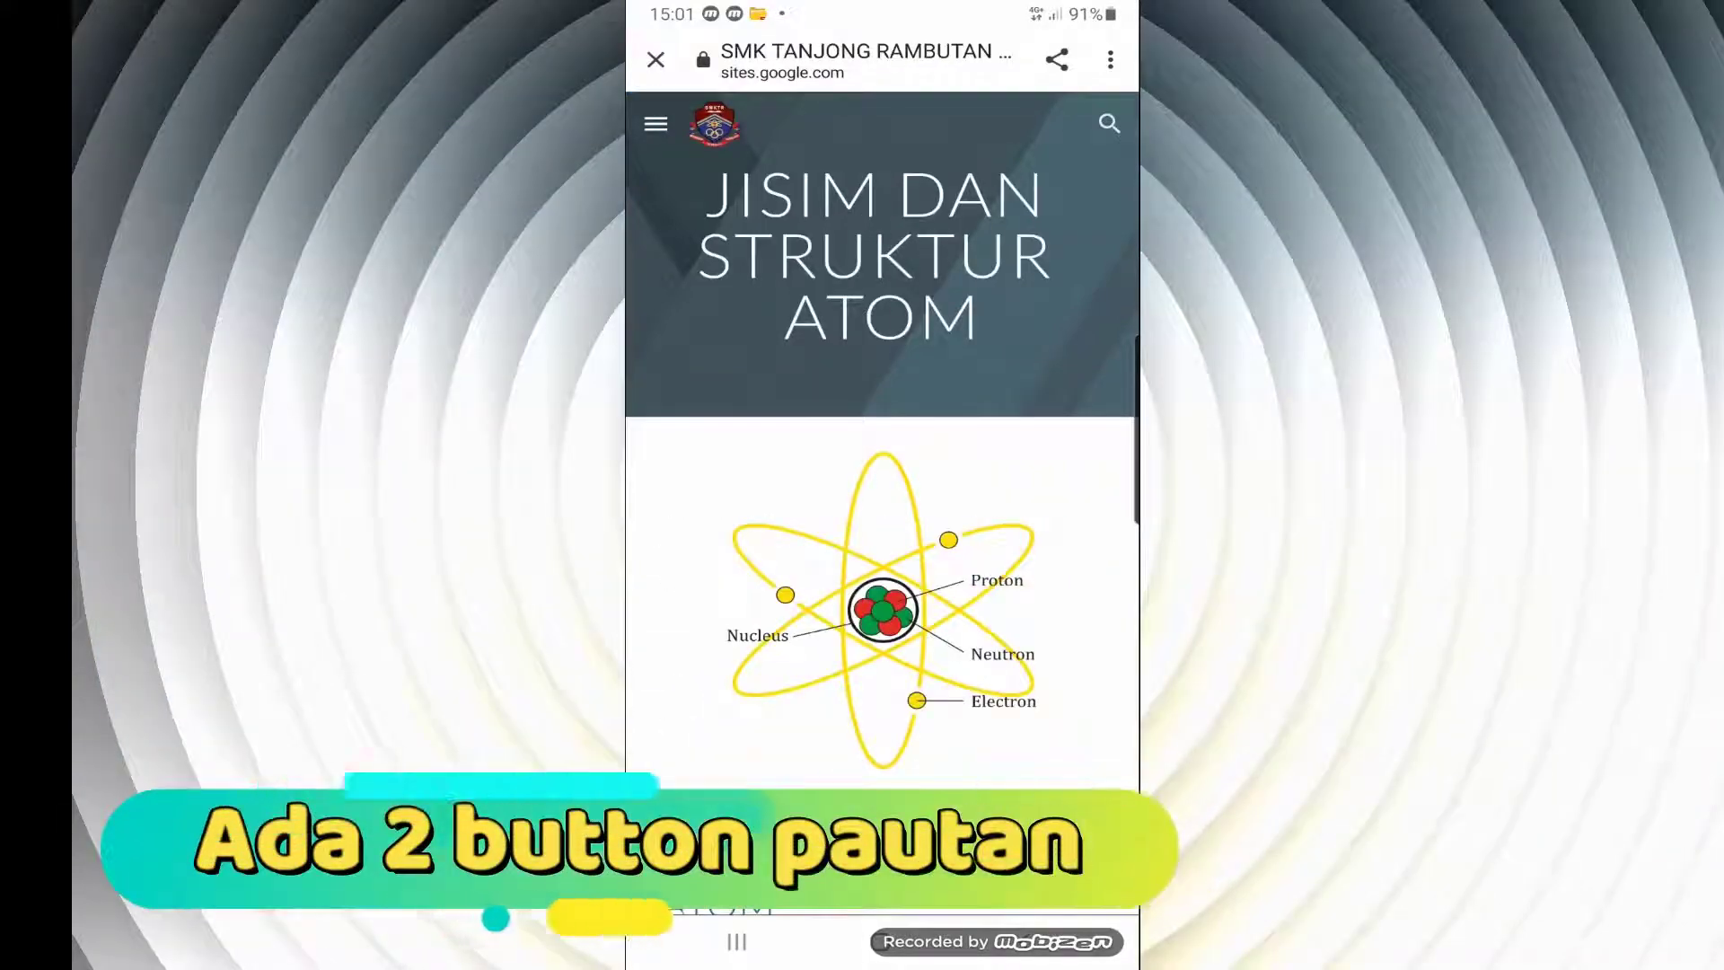
scroll(882, 539, down, 8)
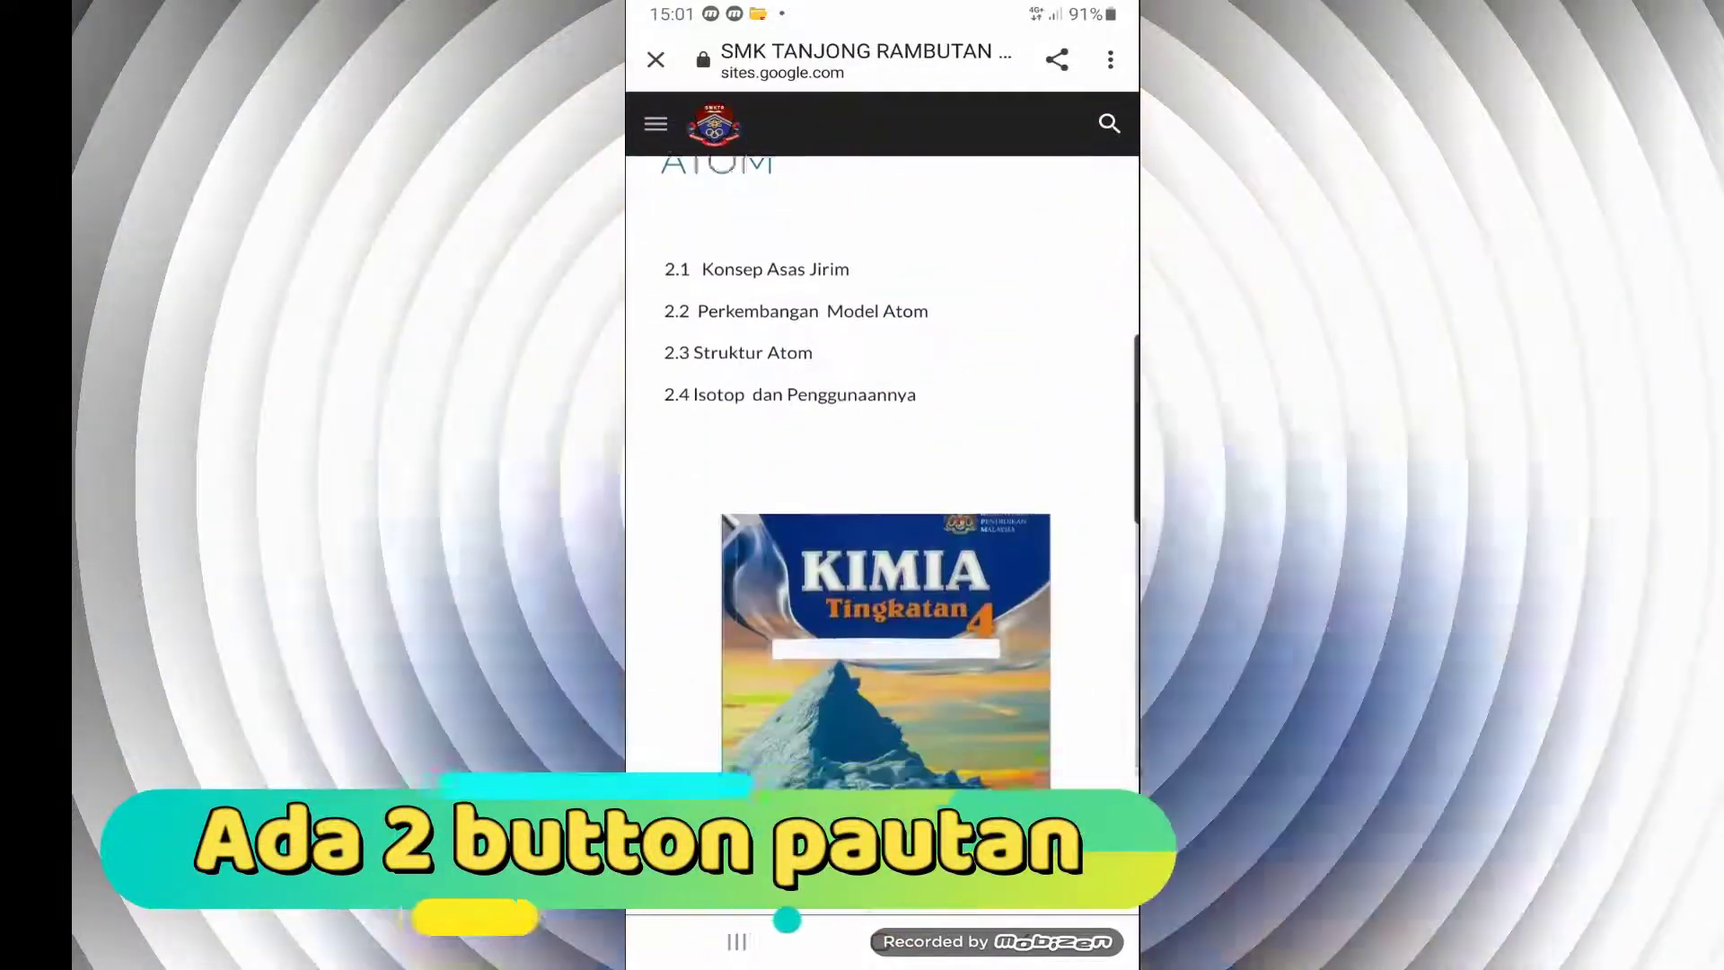
scroll(882, 538, down, 5)
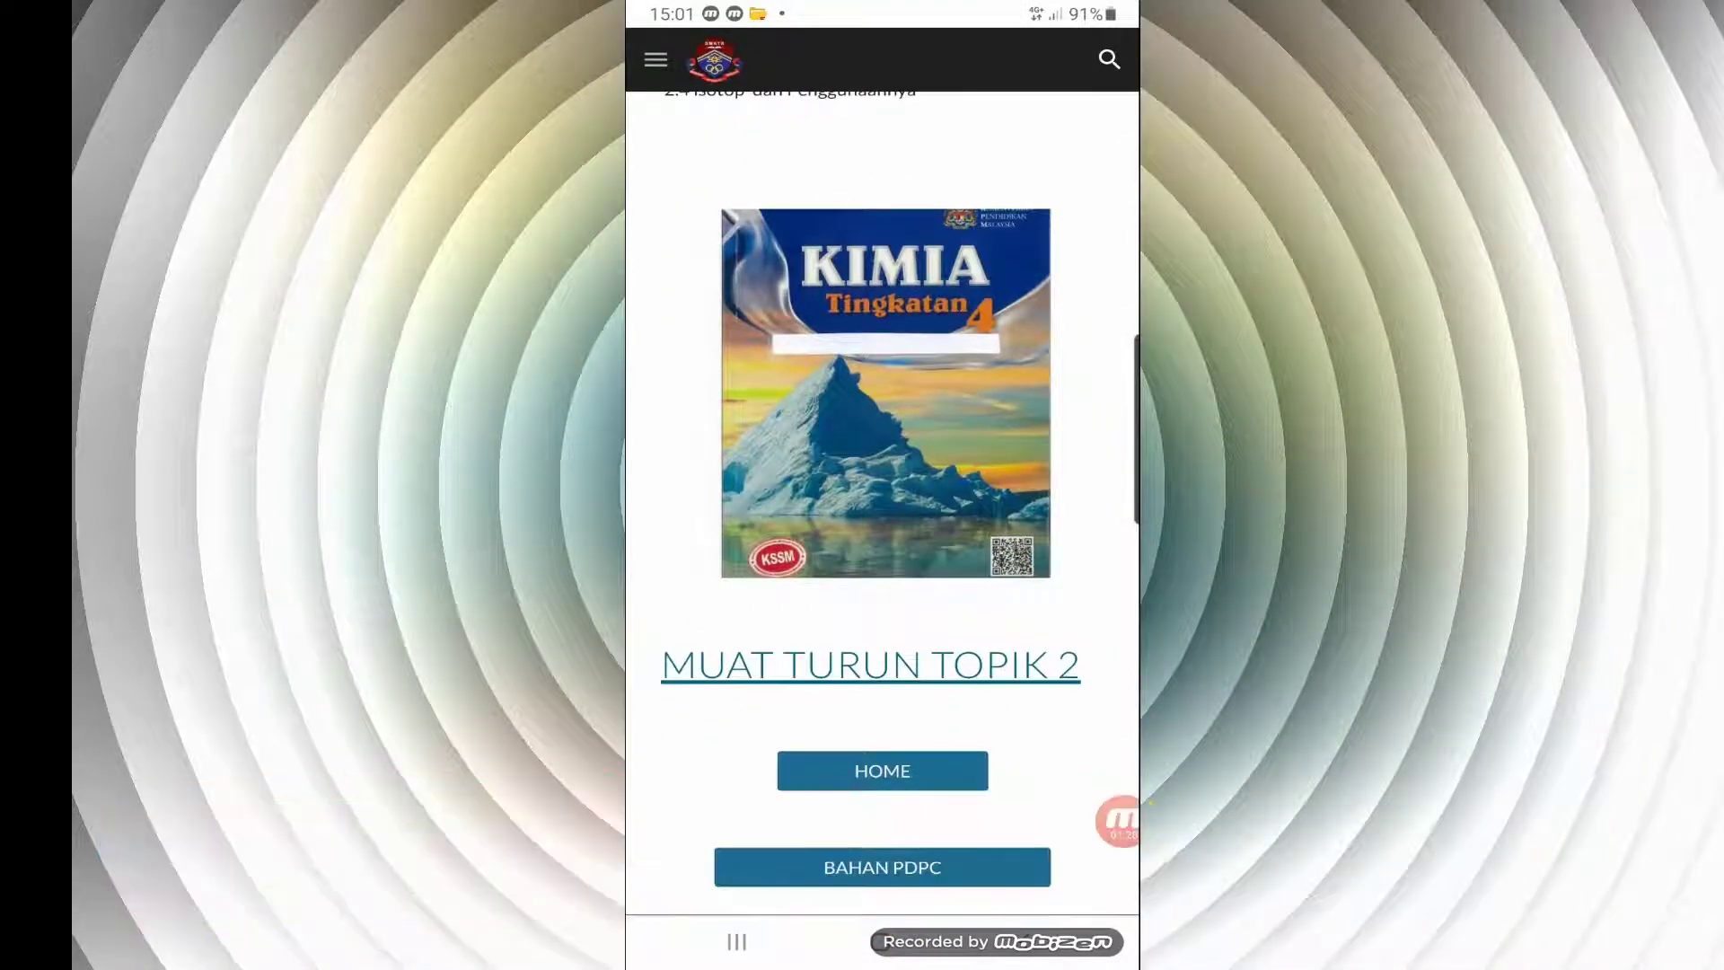
click(883, 867)
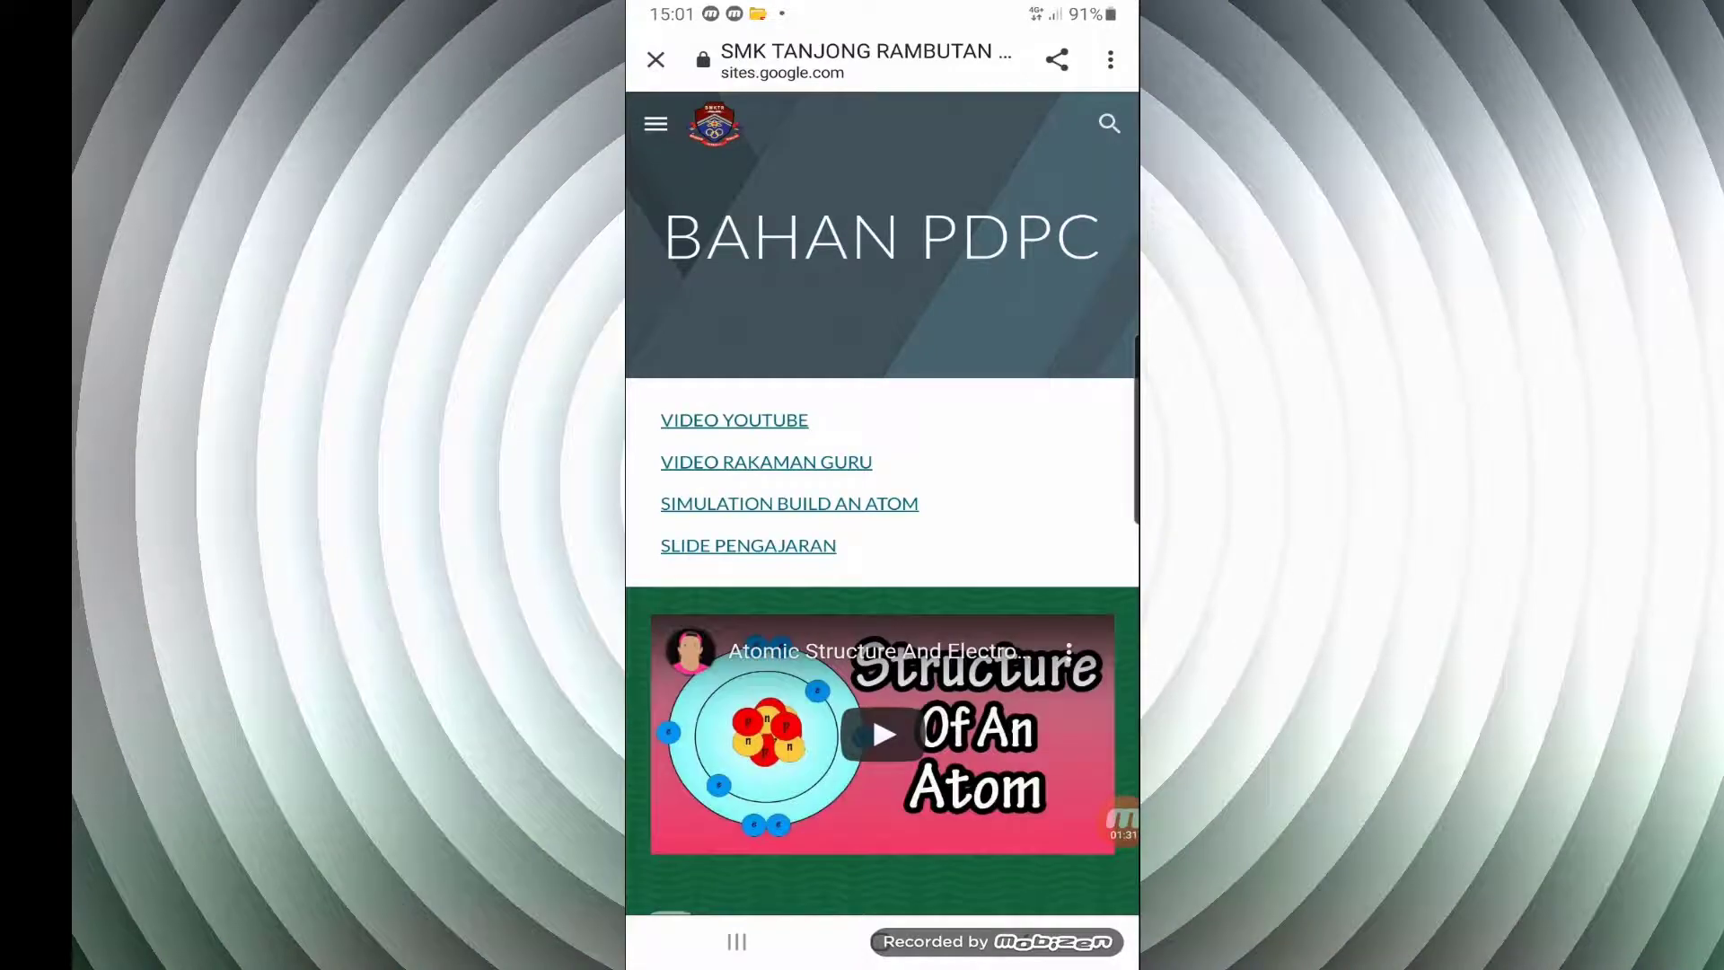
Look over the video sections of the BAHAN PDPC page and play the embedded Atomic Structure YouTube video
scroll(670, 866, down, 2)
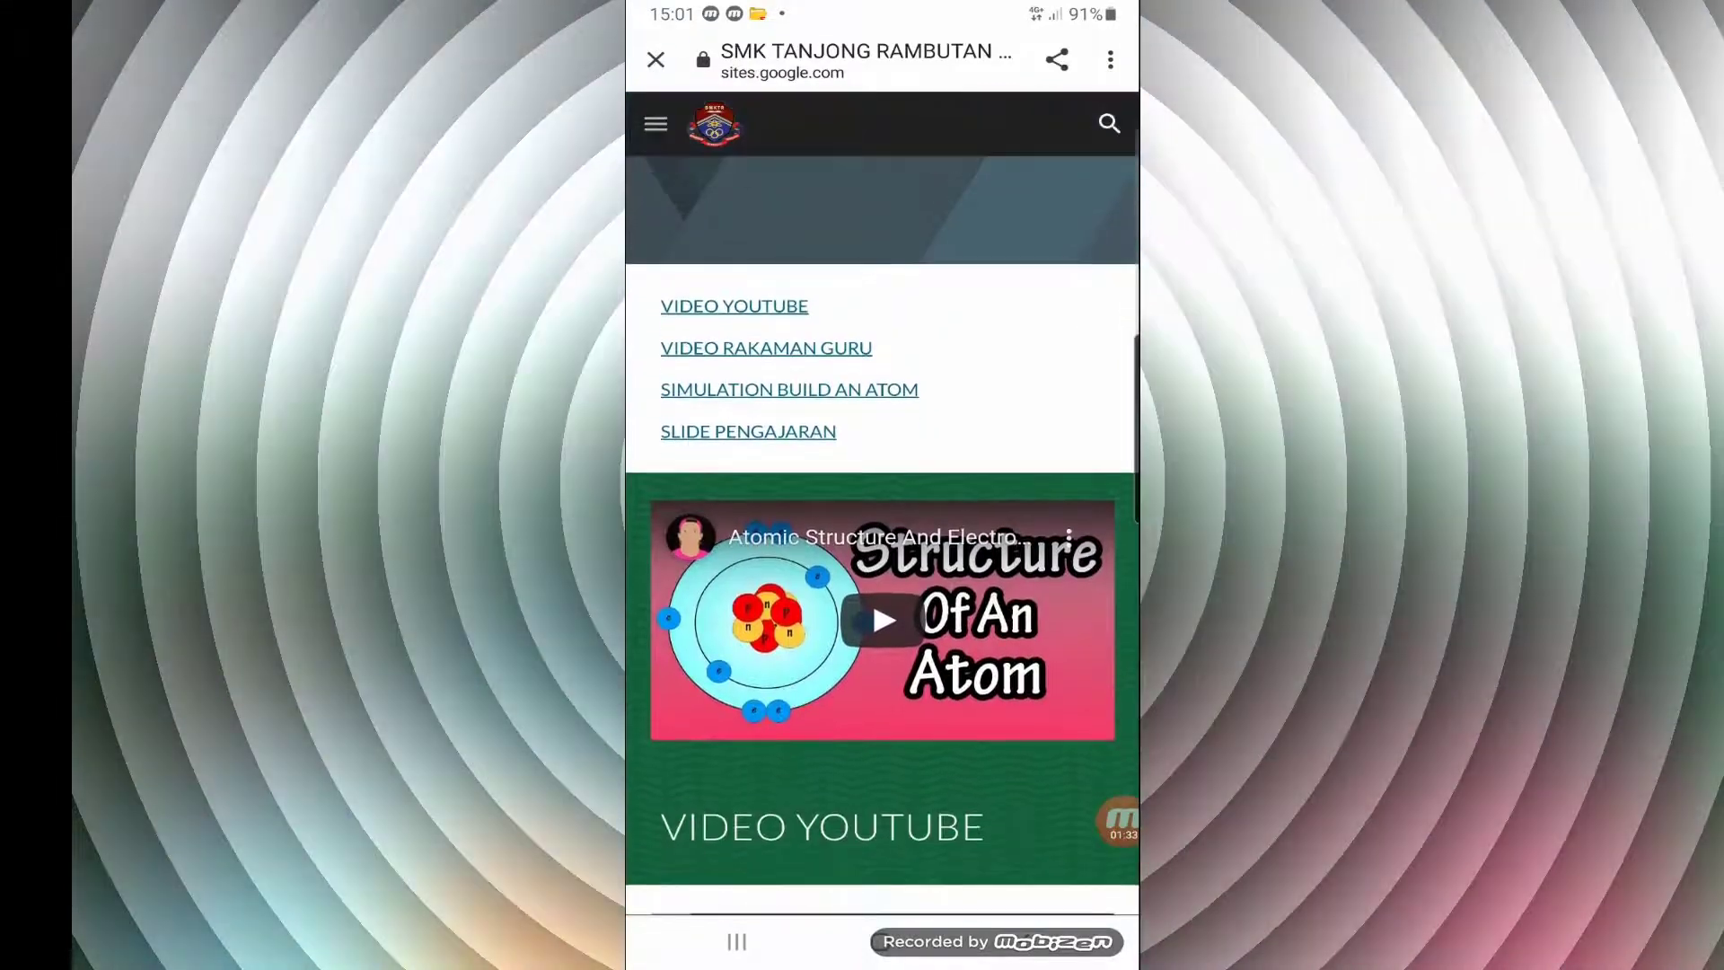
scroll(674, 865, down, 5)
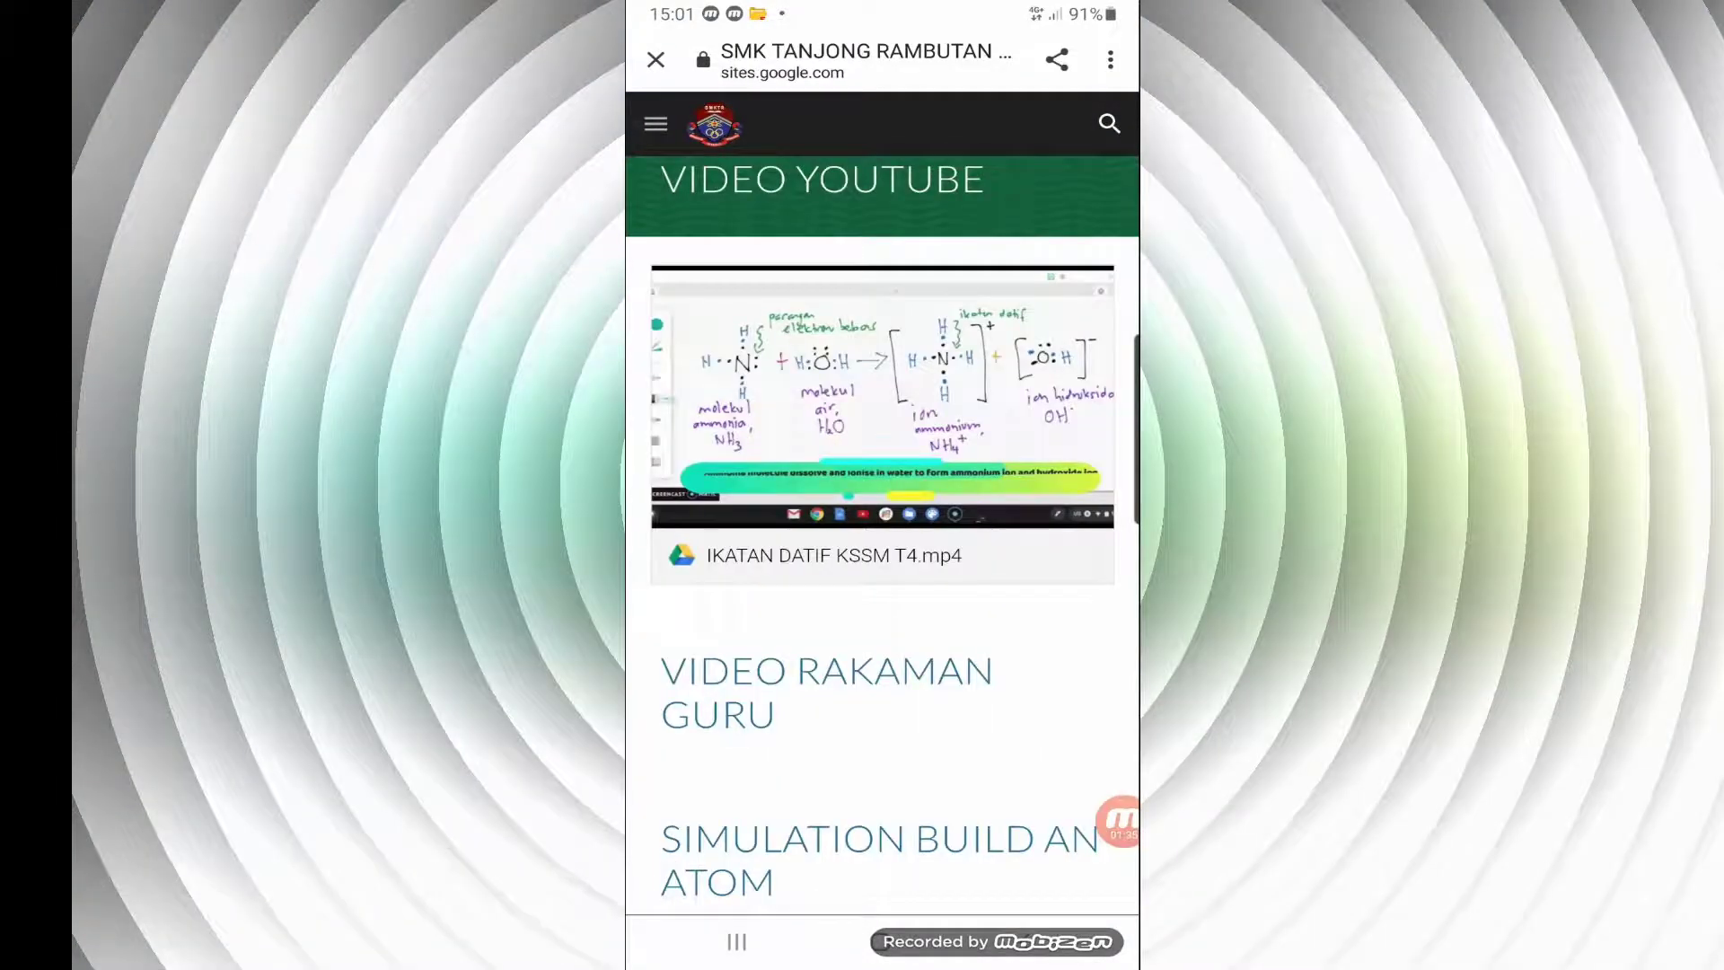
scroll(670, 868, up, 5)
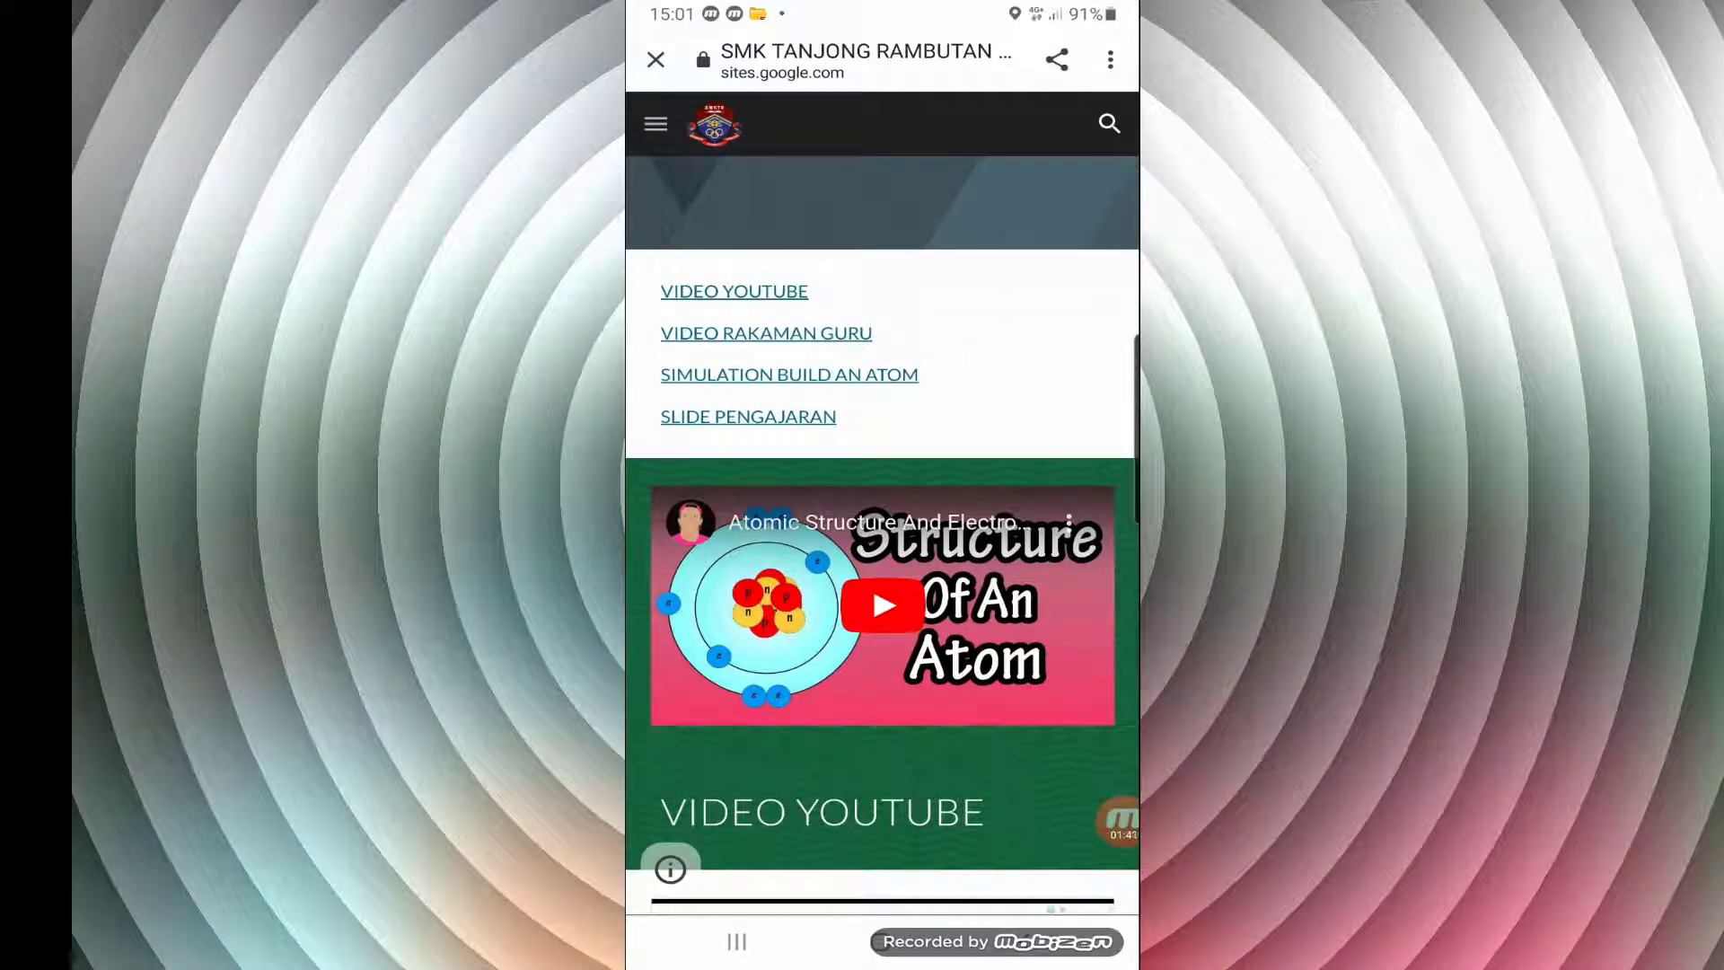
click(883, 606)
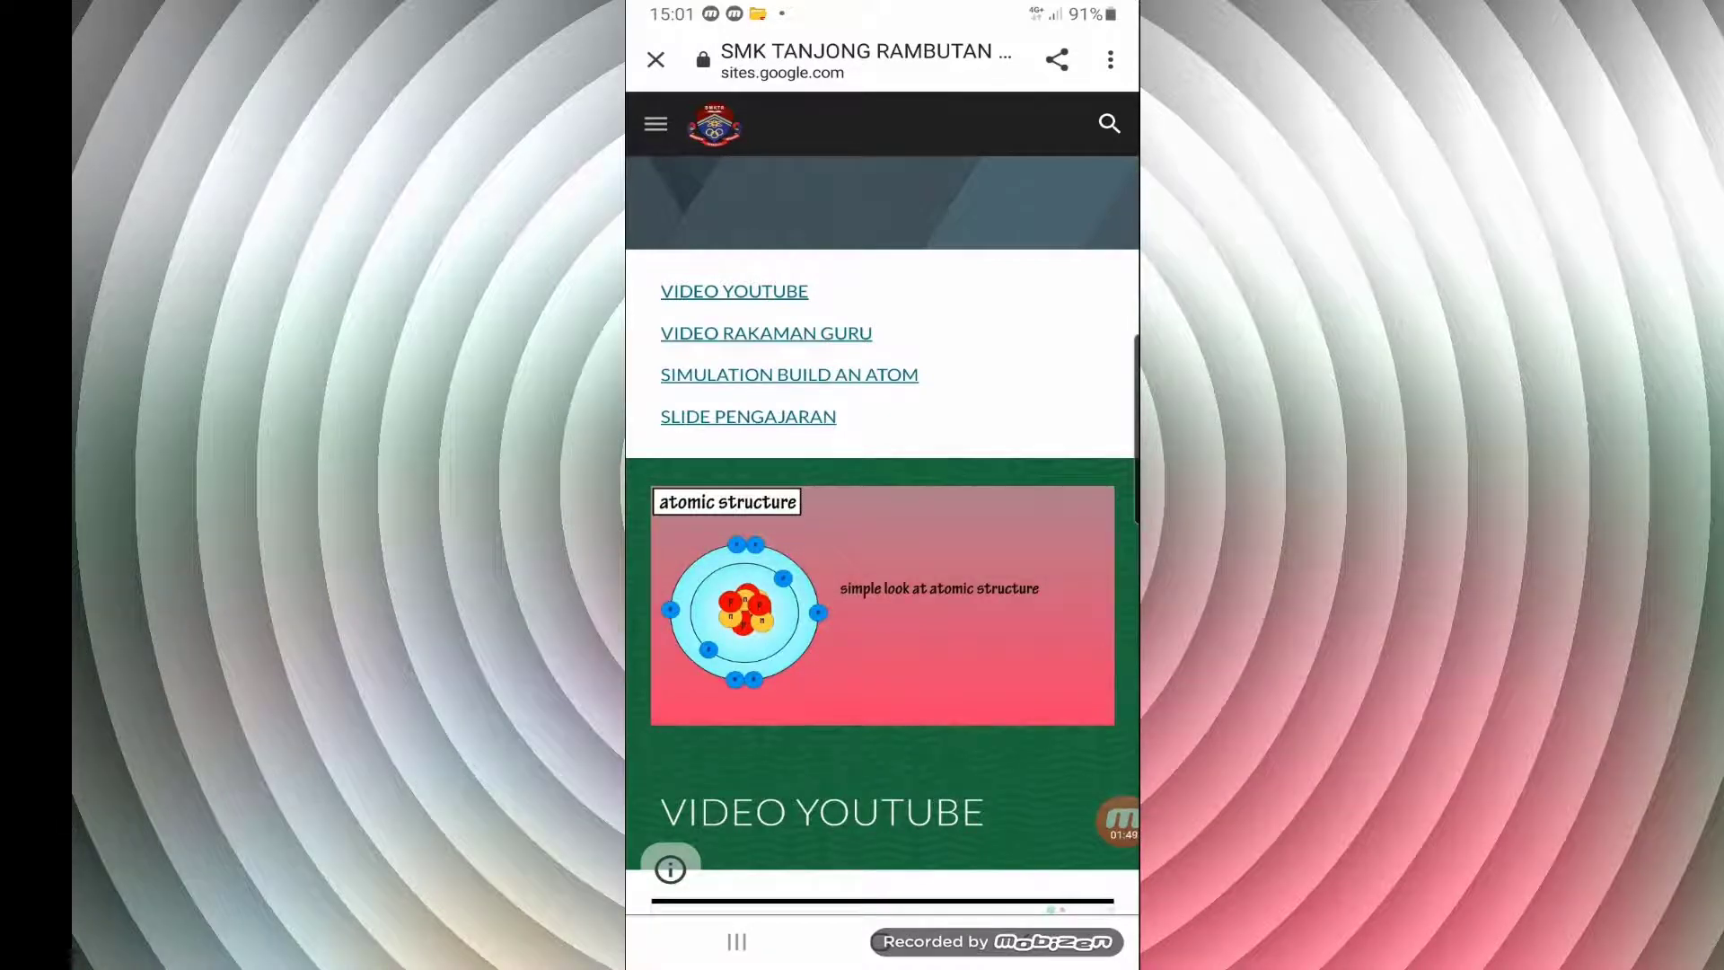
Go to the SIMULATION BUILD AN ATOM section of BAHAN PDPC and open the simulation's Game screen
click(789, 375)
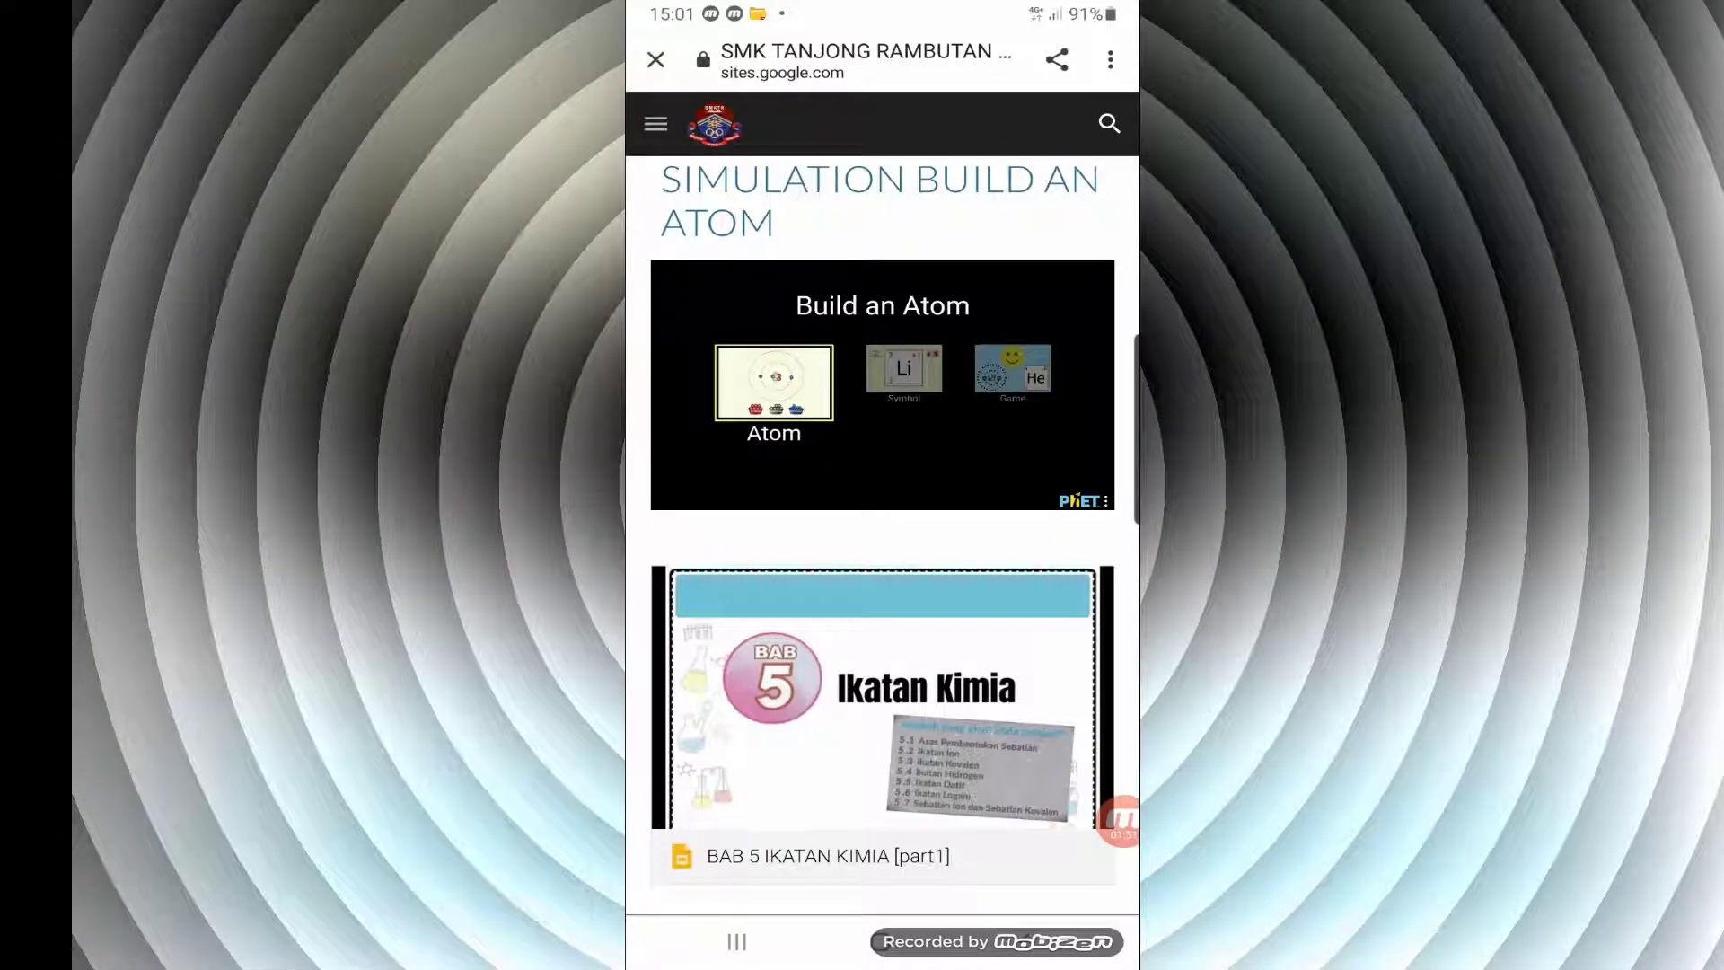
click(1012, 369)
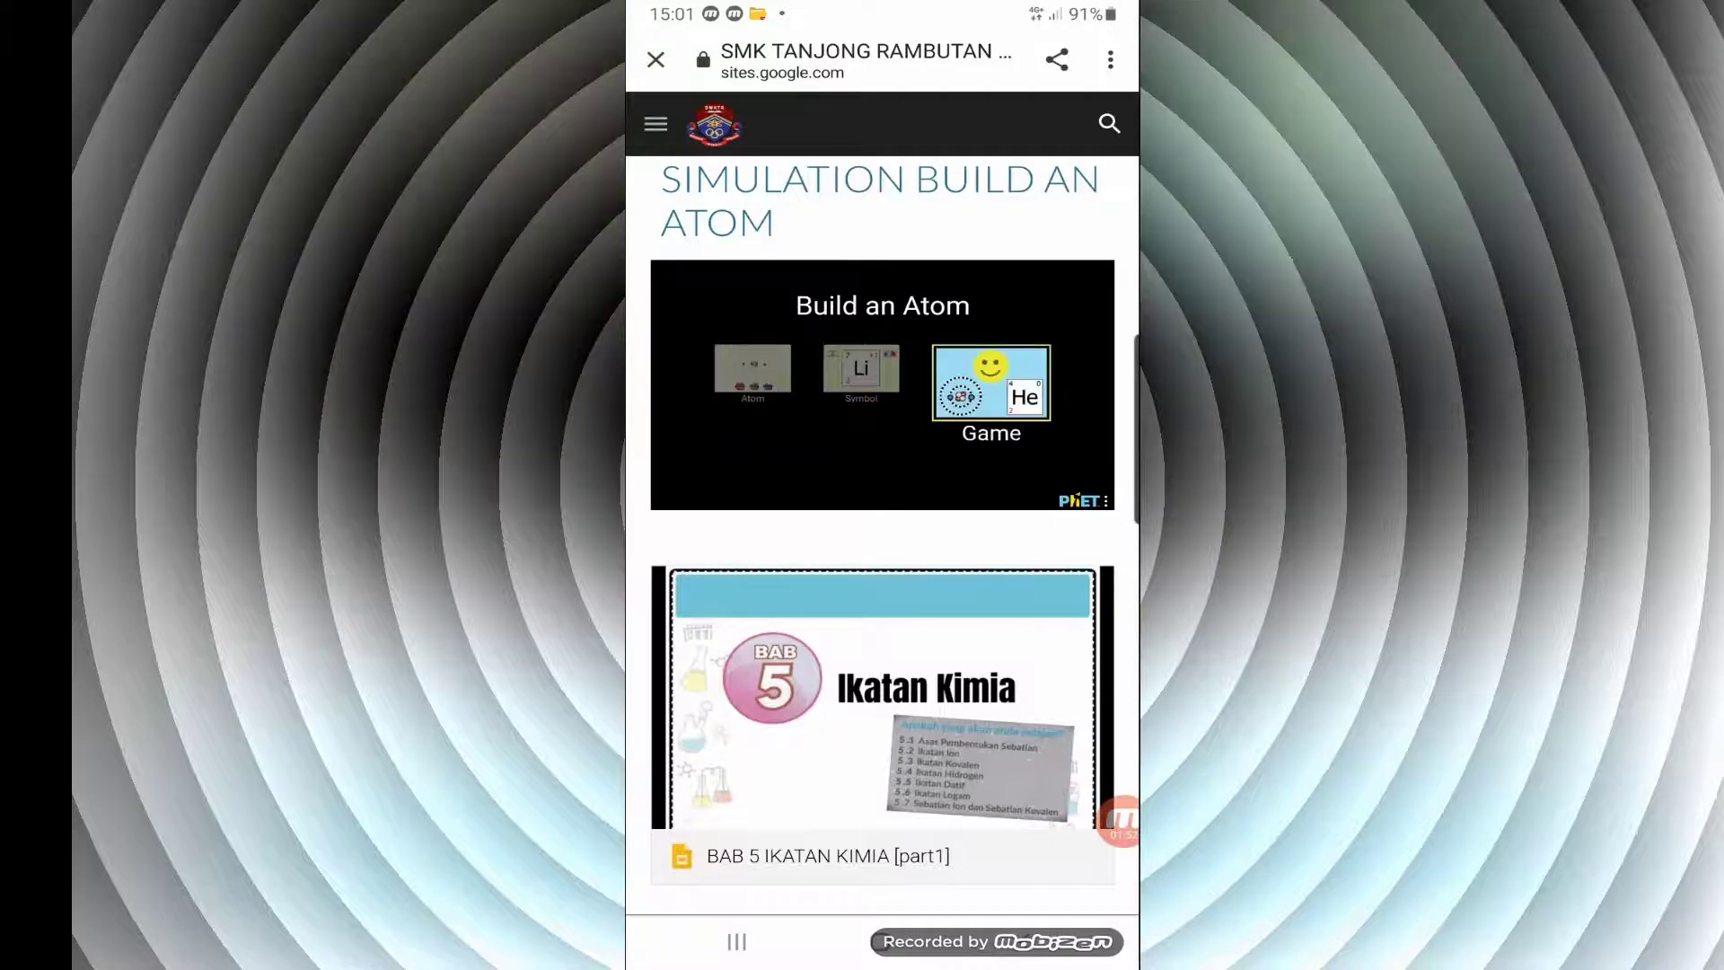
scroll(883, 538, up, 15)
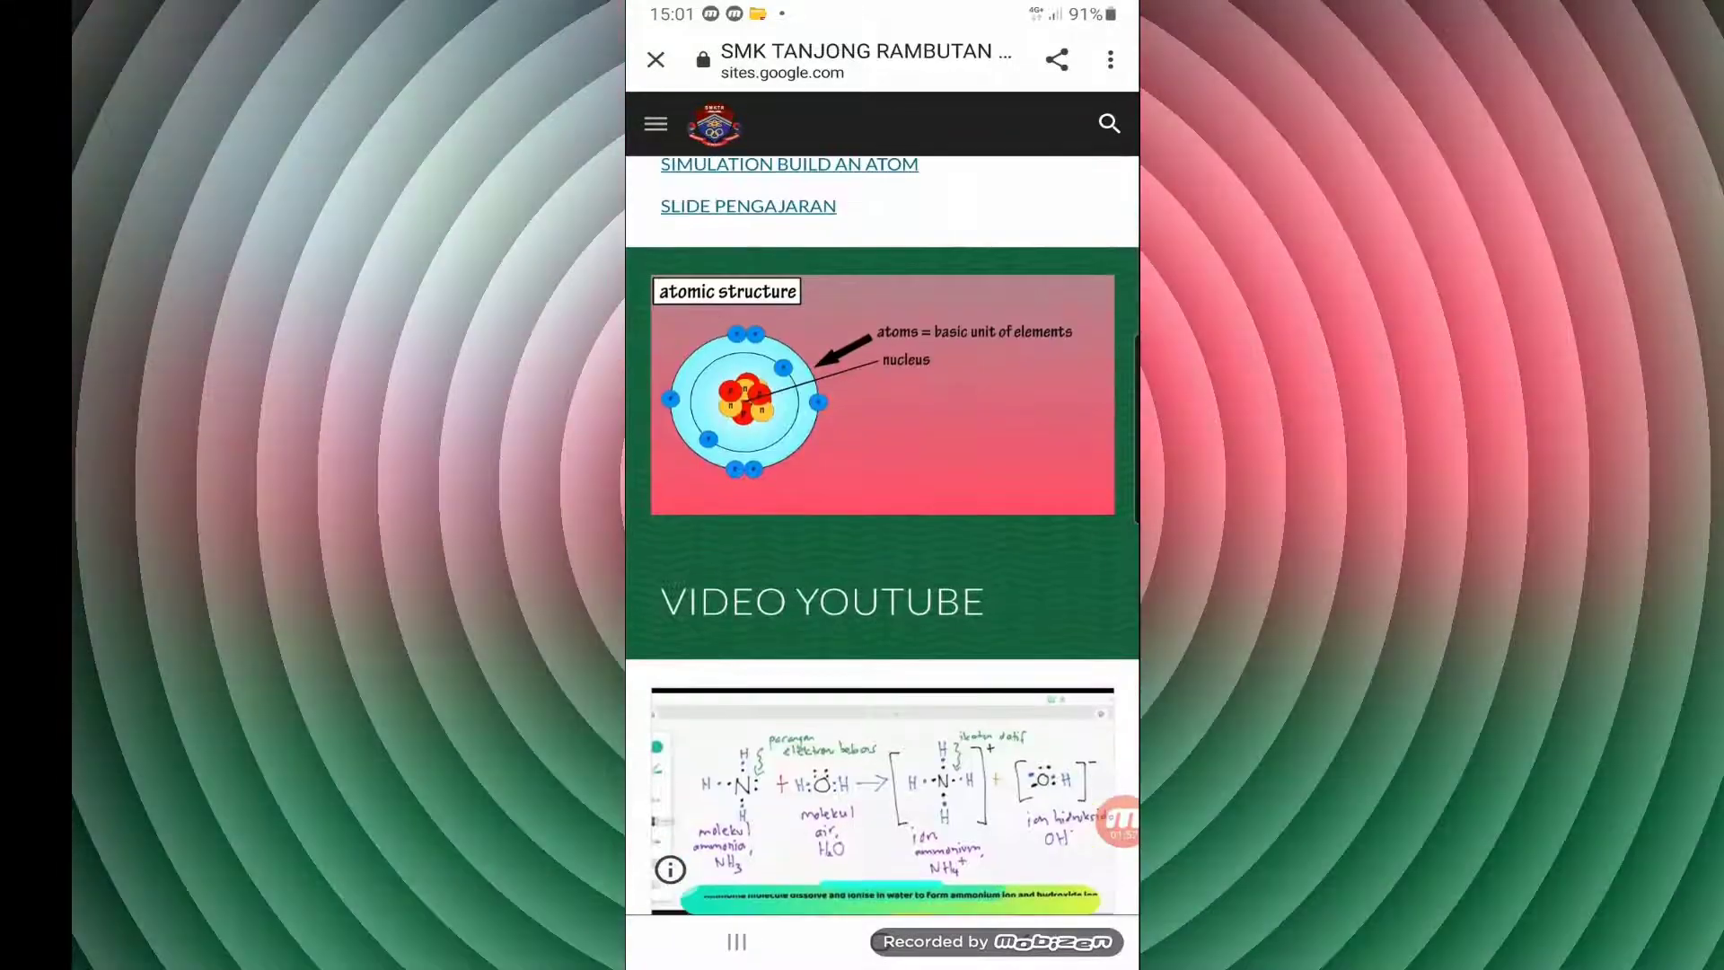
click(883, 395)
click(883, 380)
scroll(883, 539, down, 10)
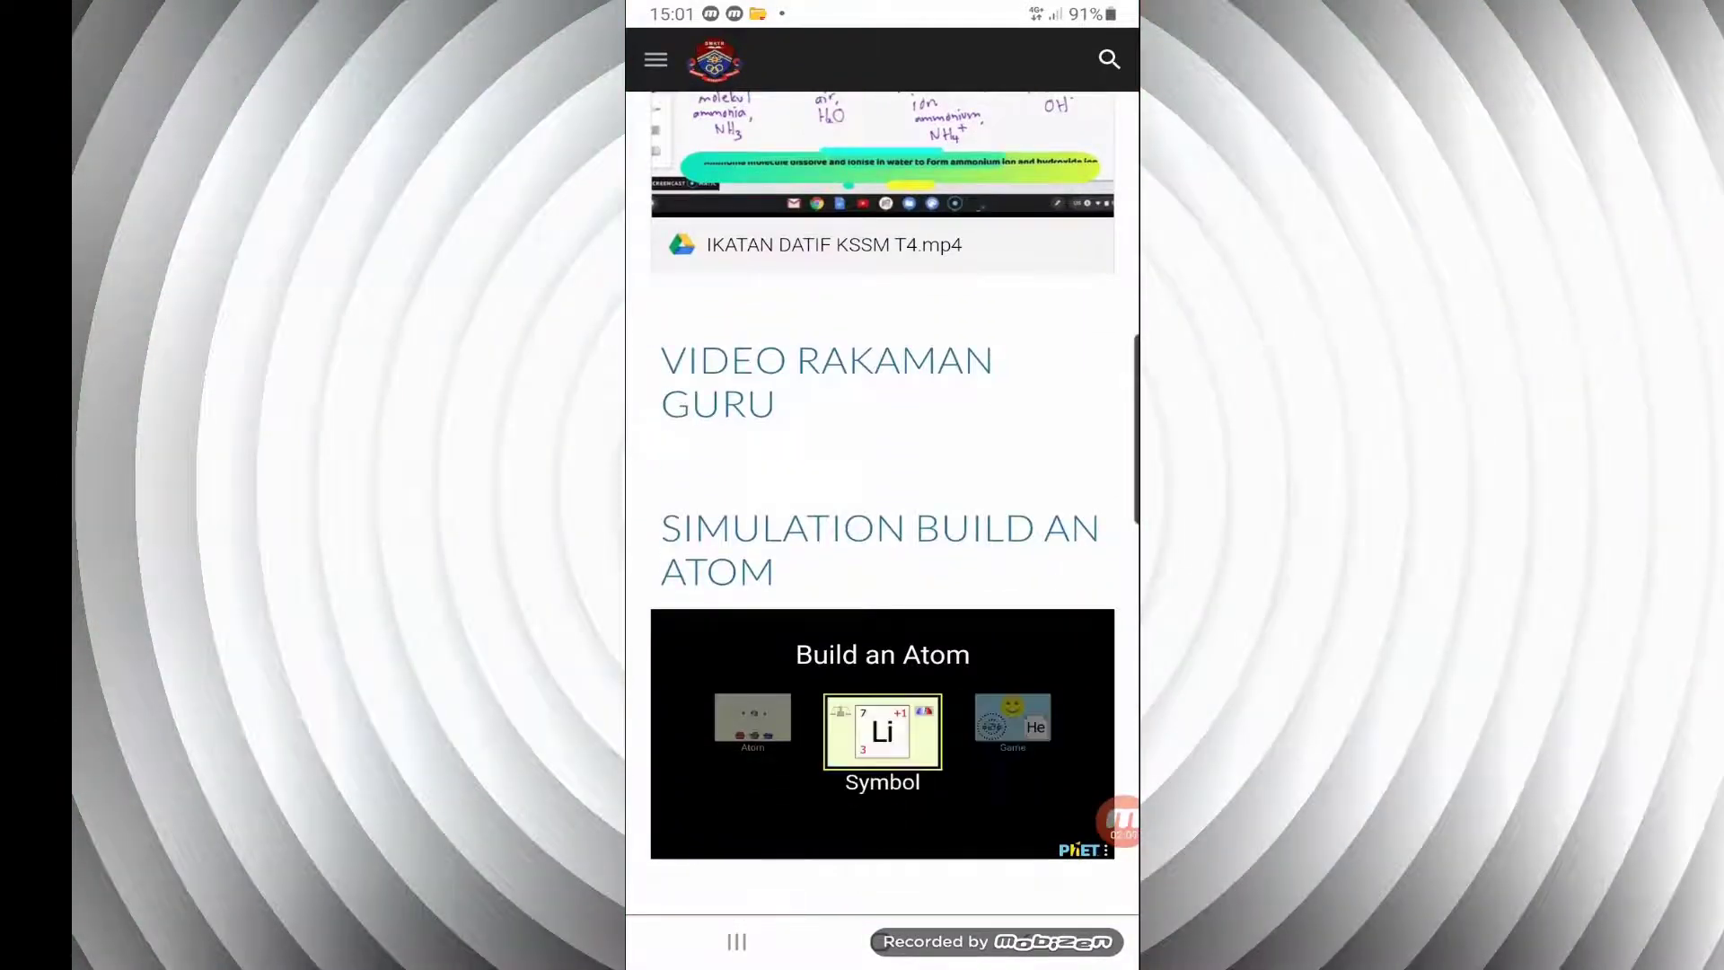
click(991, 732)
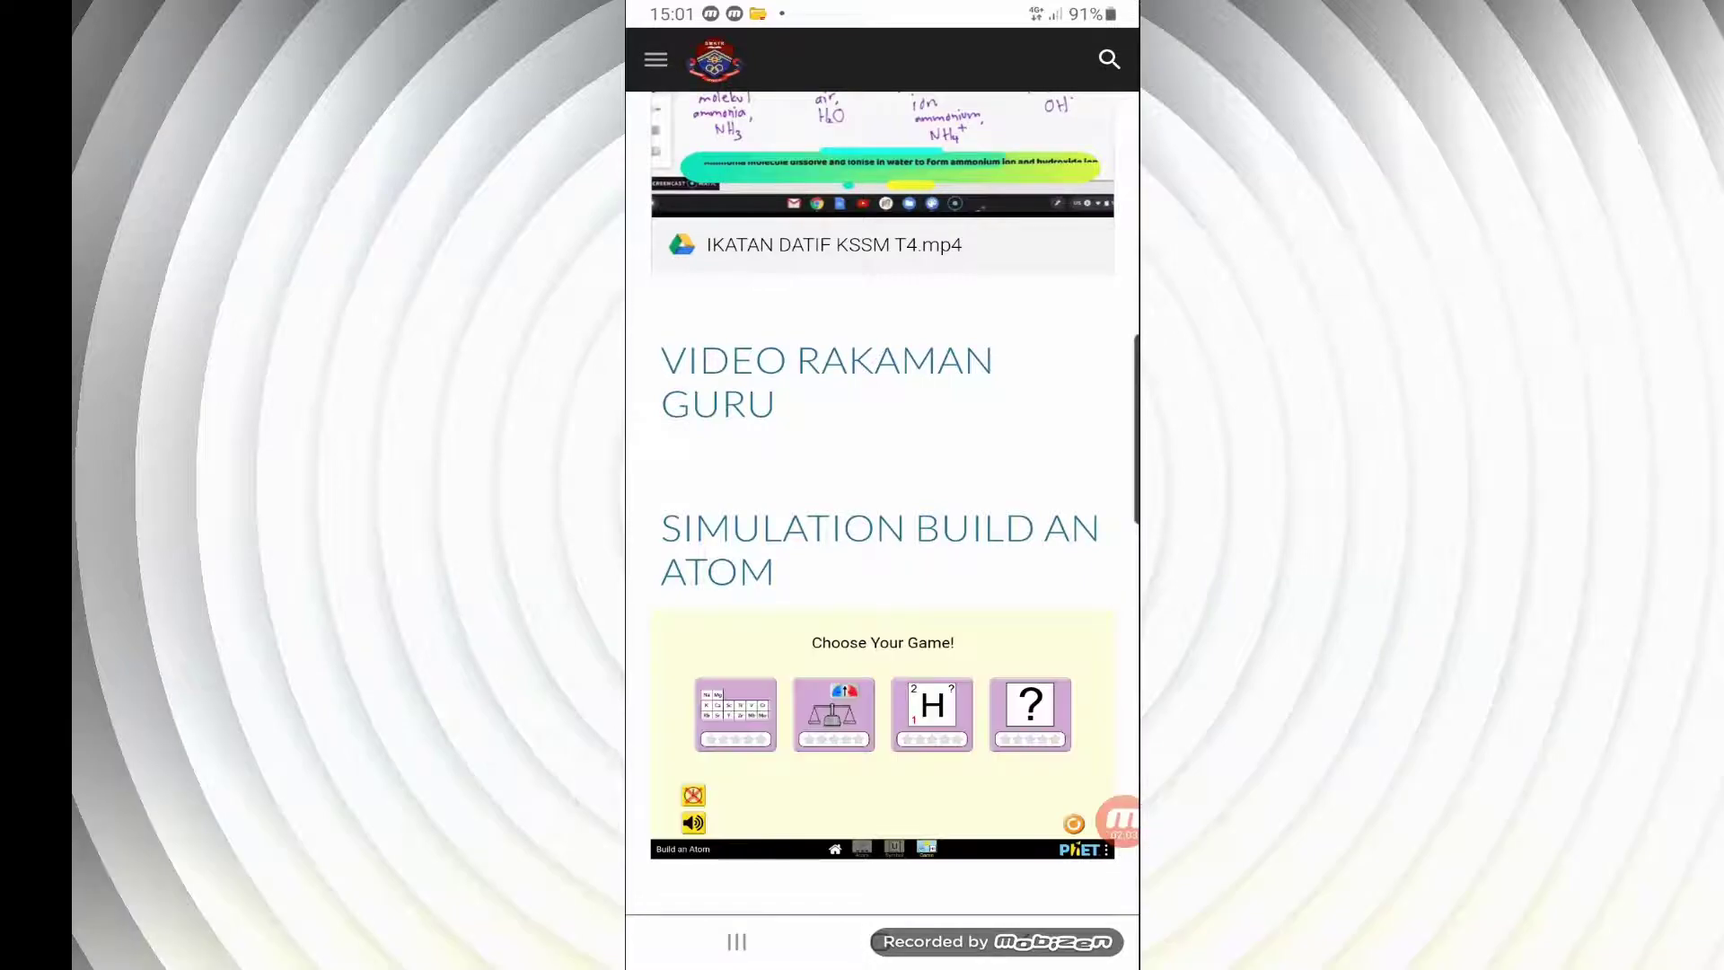
Preview the BAB 5 IKATAN KIMIA [part1] presentation, advance through its first slides and close the preview
scroll(883, 503, down, 5)
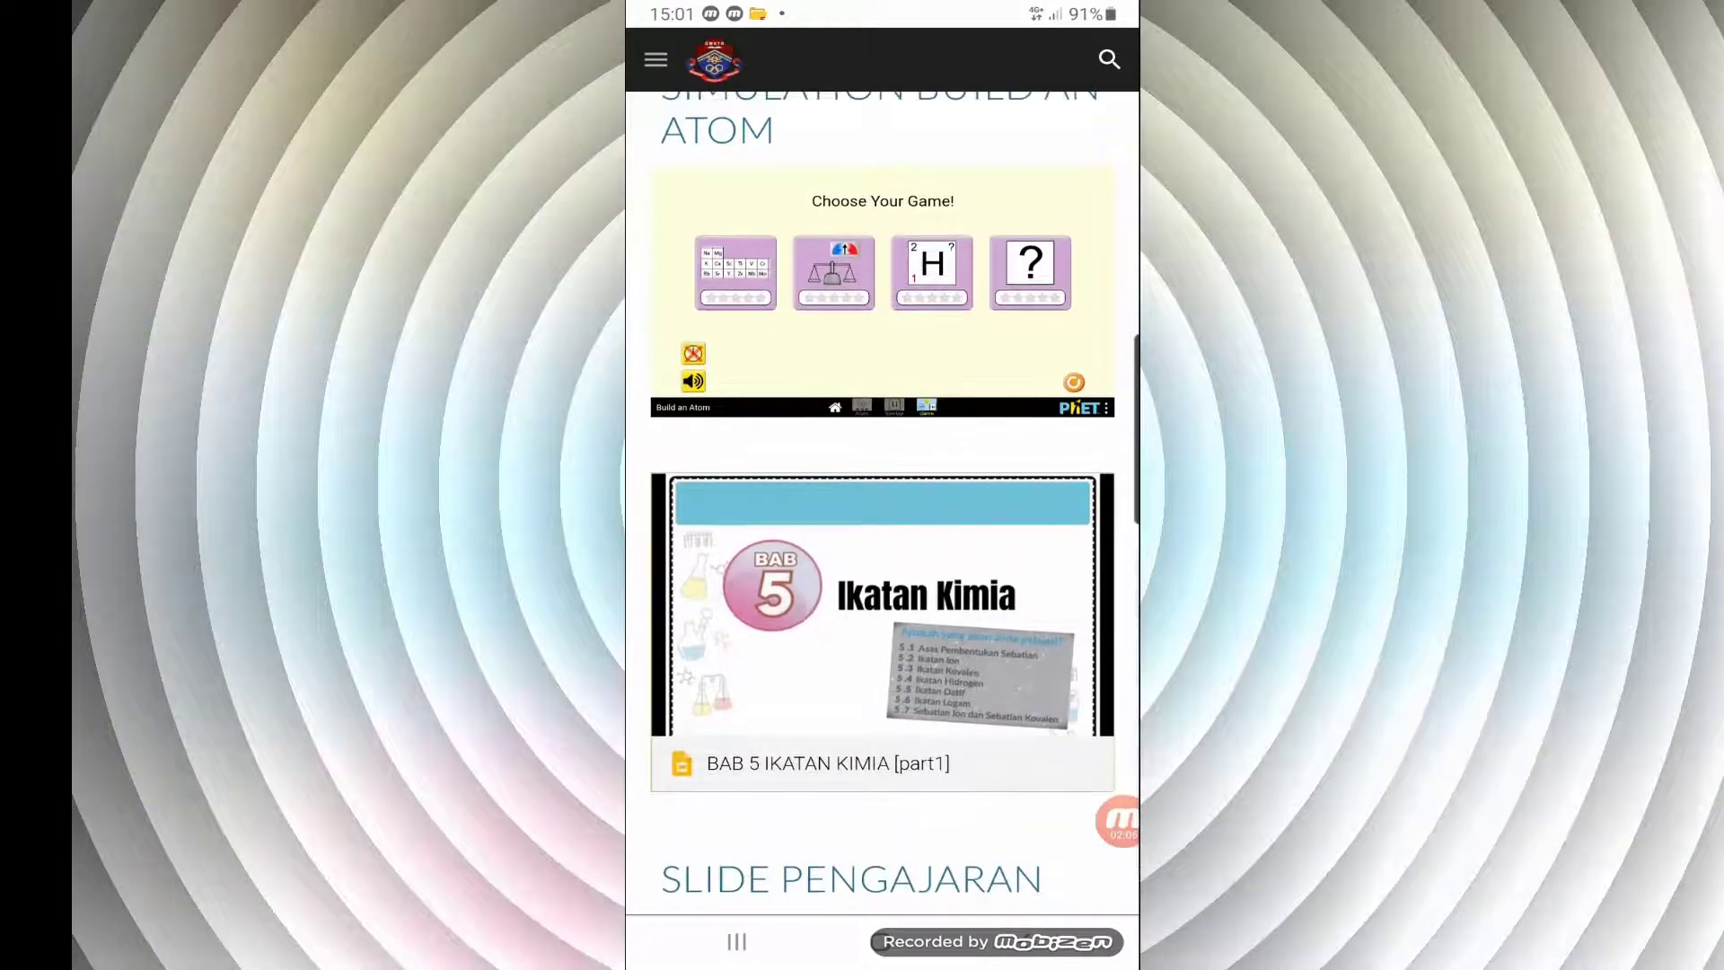
click(883, 629)
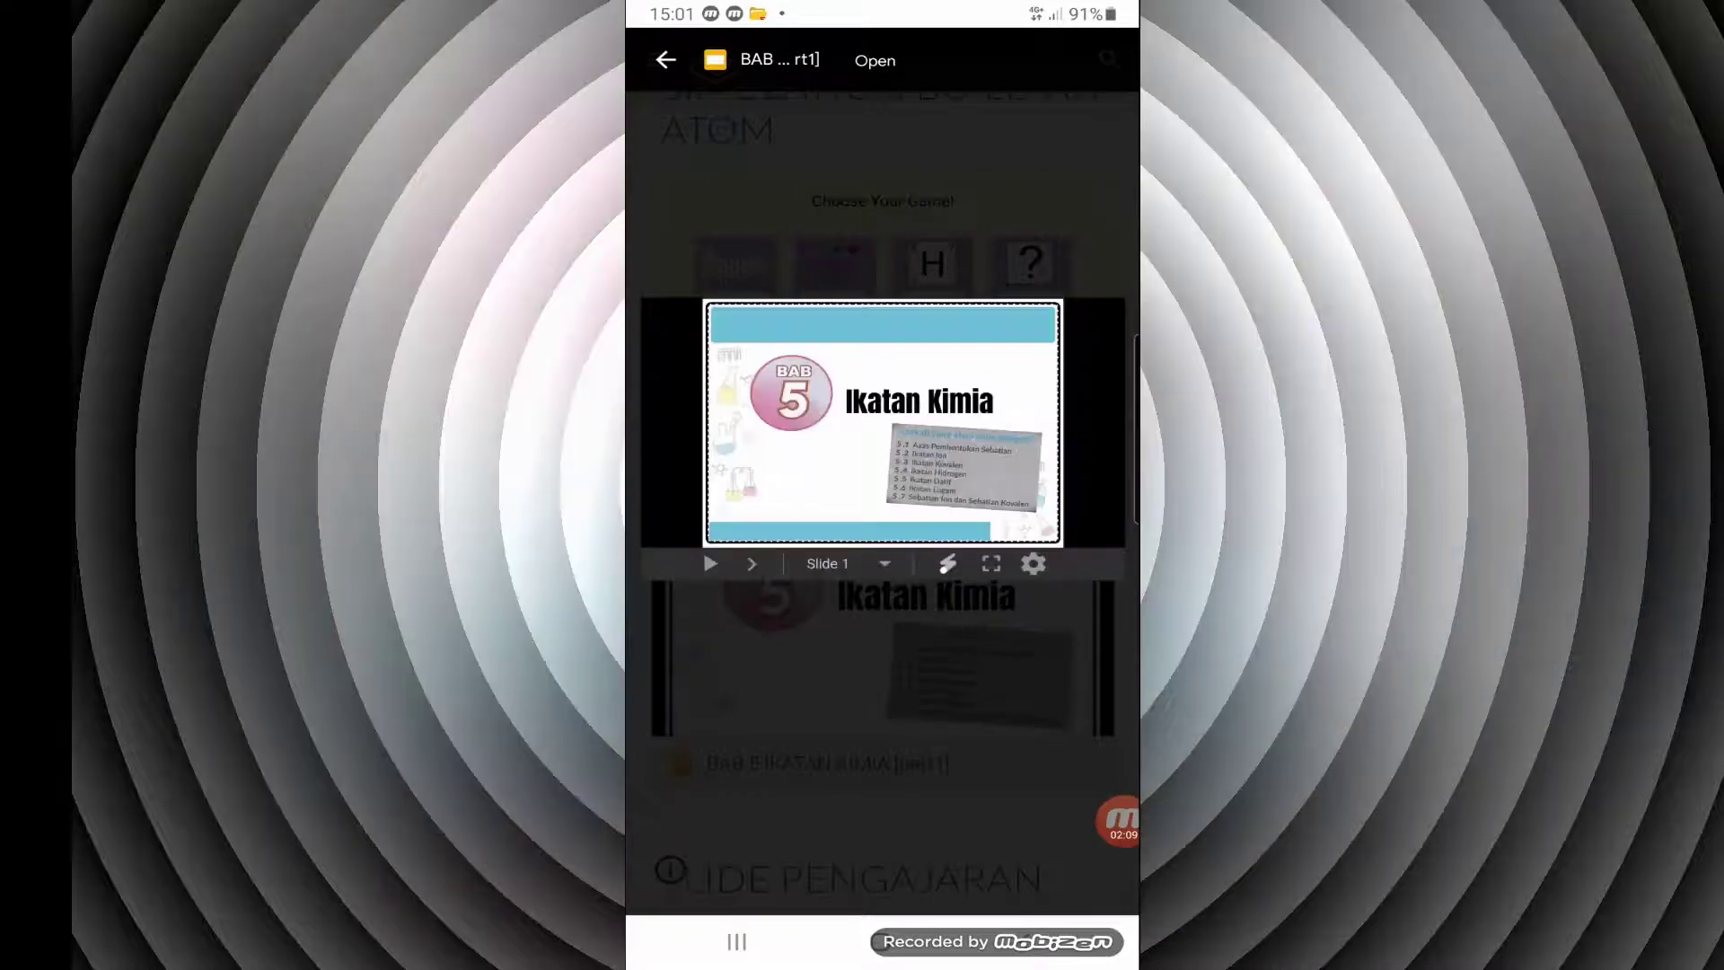
click(847, 562)
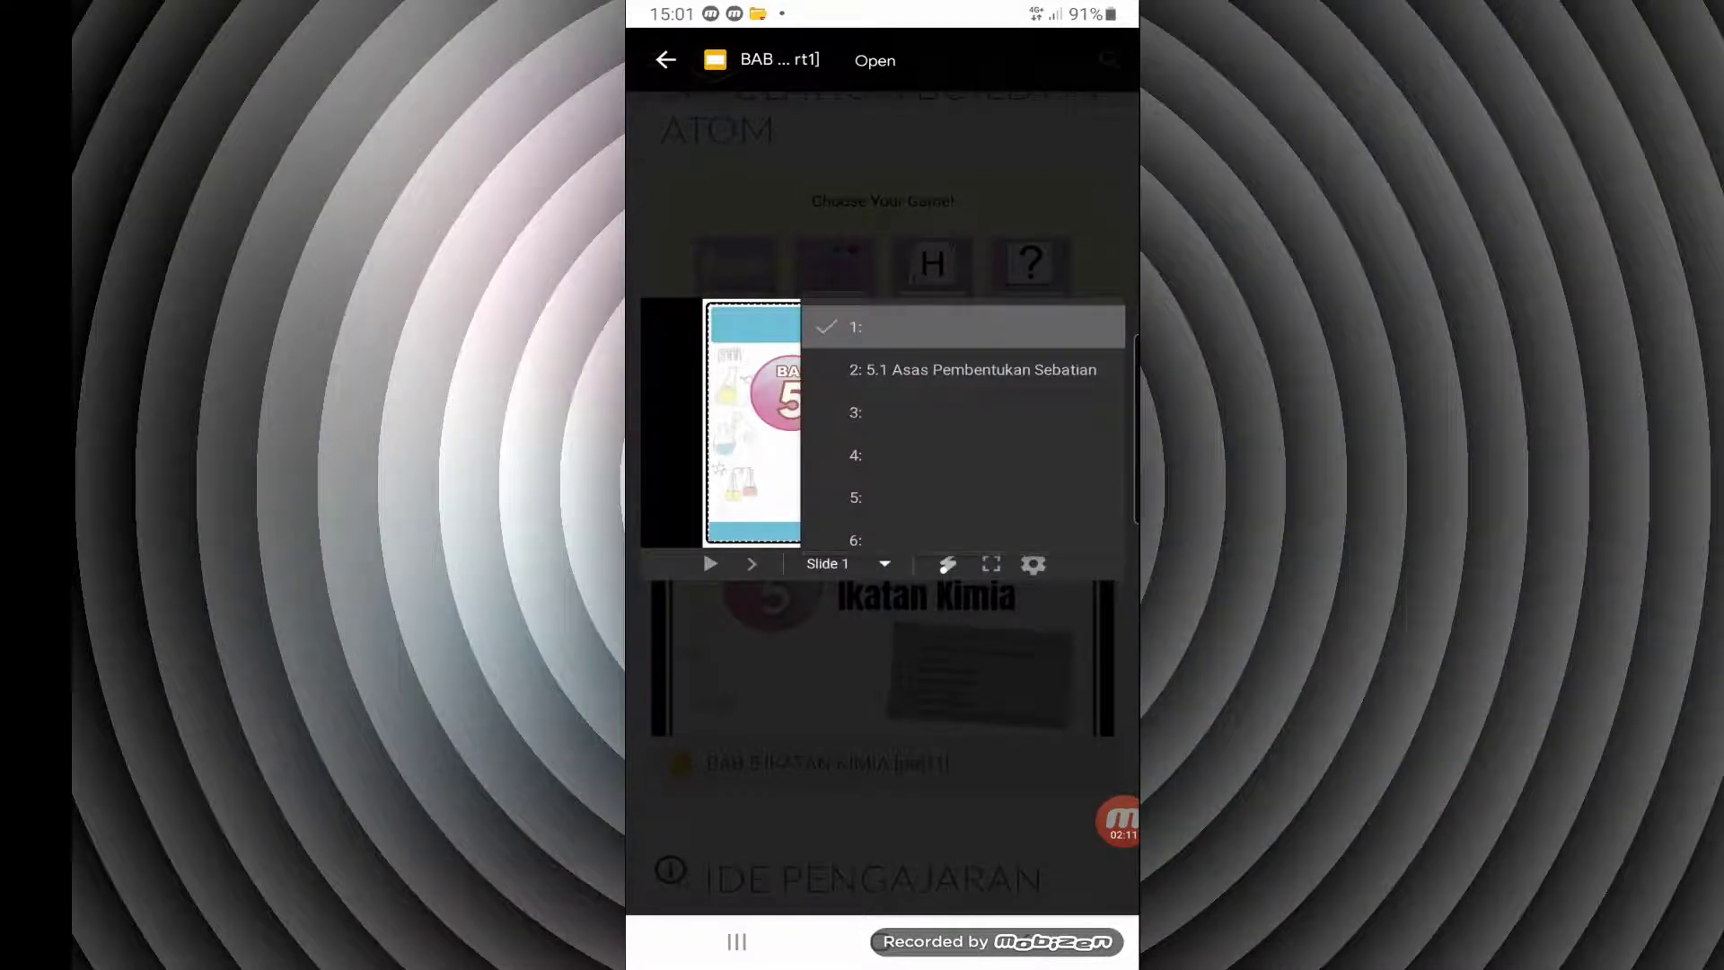
click(751, 564)
click(752, 564)
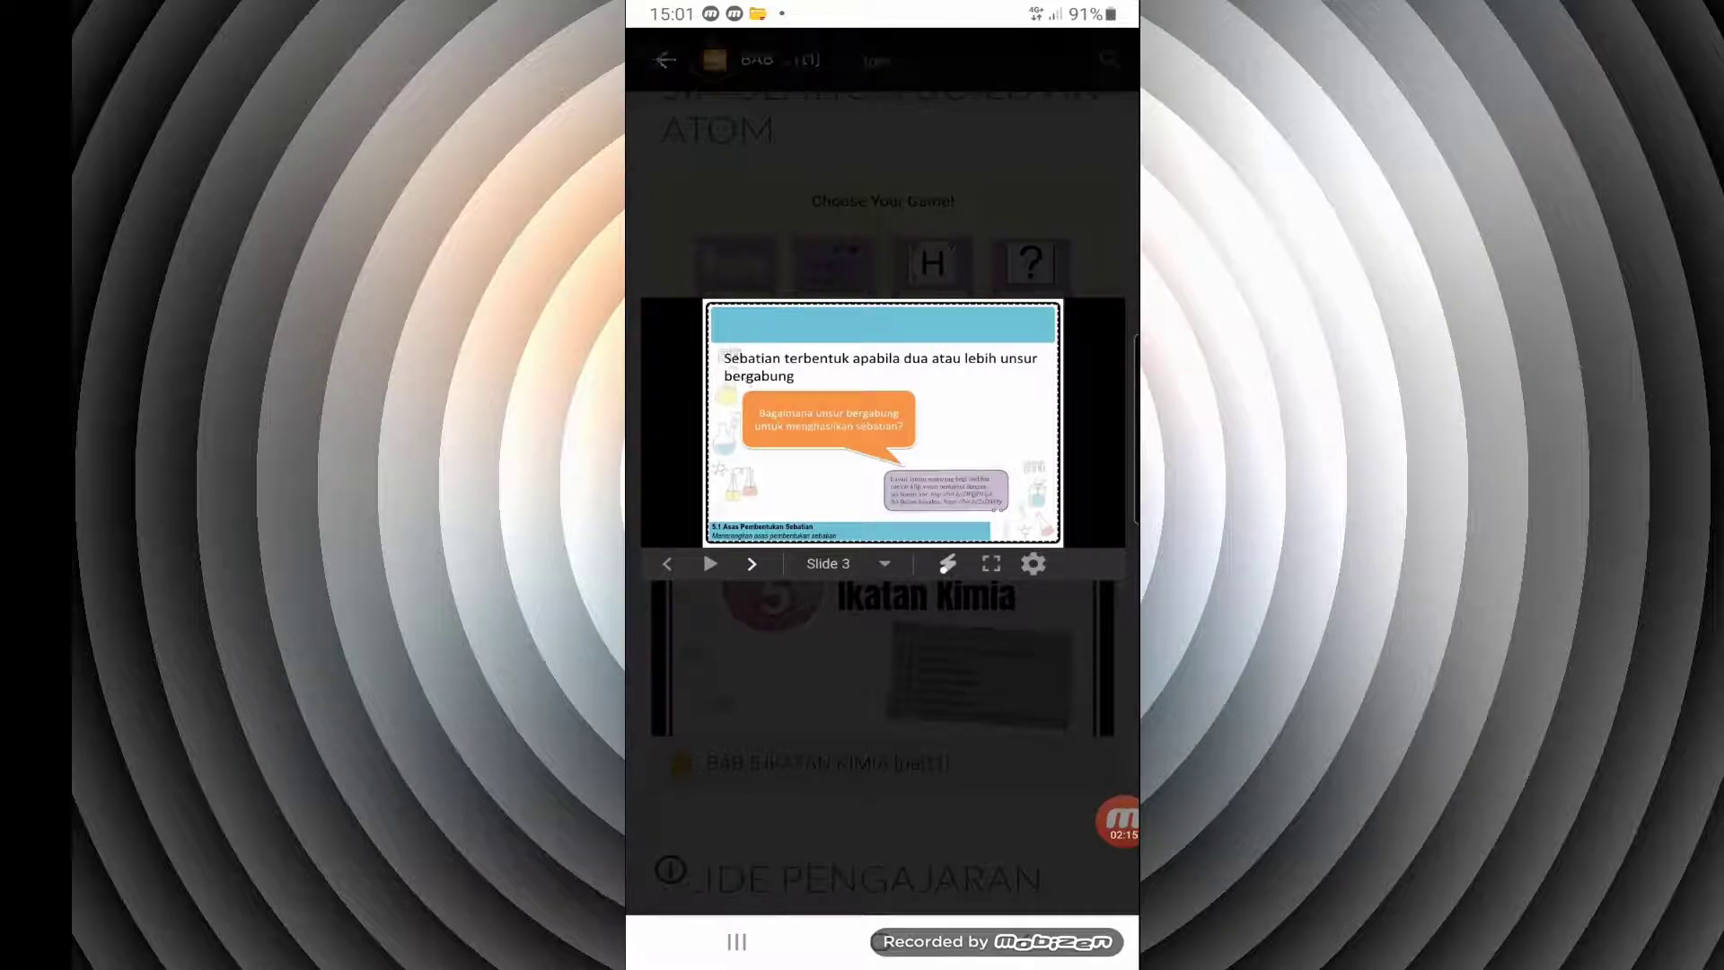
click(751, 564)
click(883, 700)
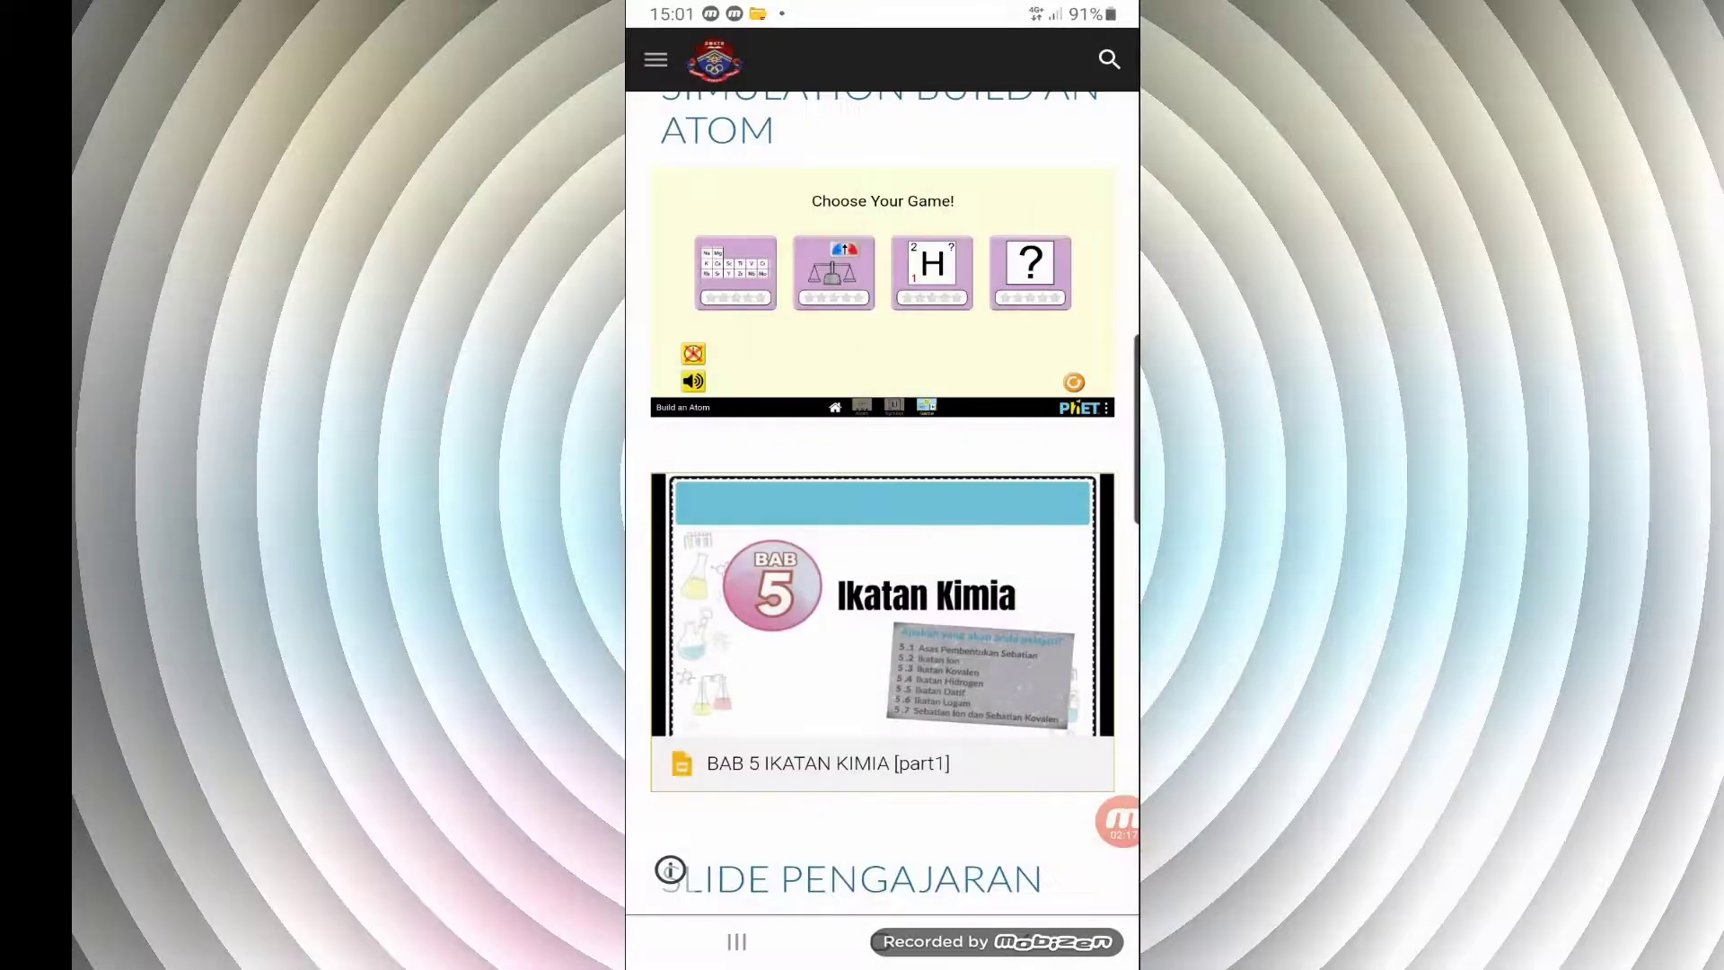
Follow the MAIN PAGE link from BAHAN PDPC, look through JISIM DAN STRUKTUR ATOM and return to the site's Home page
scroll(670, 869, down, 3)
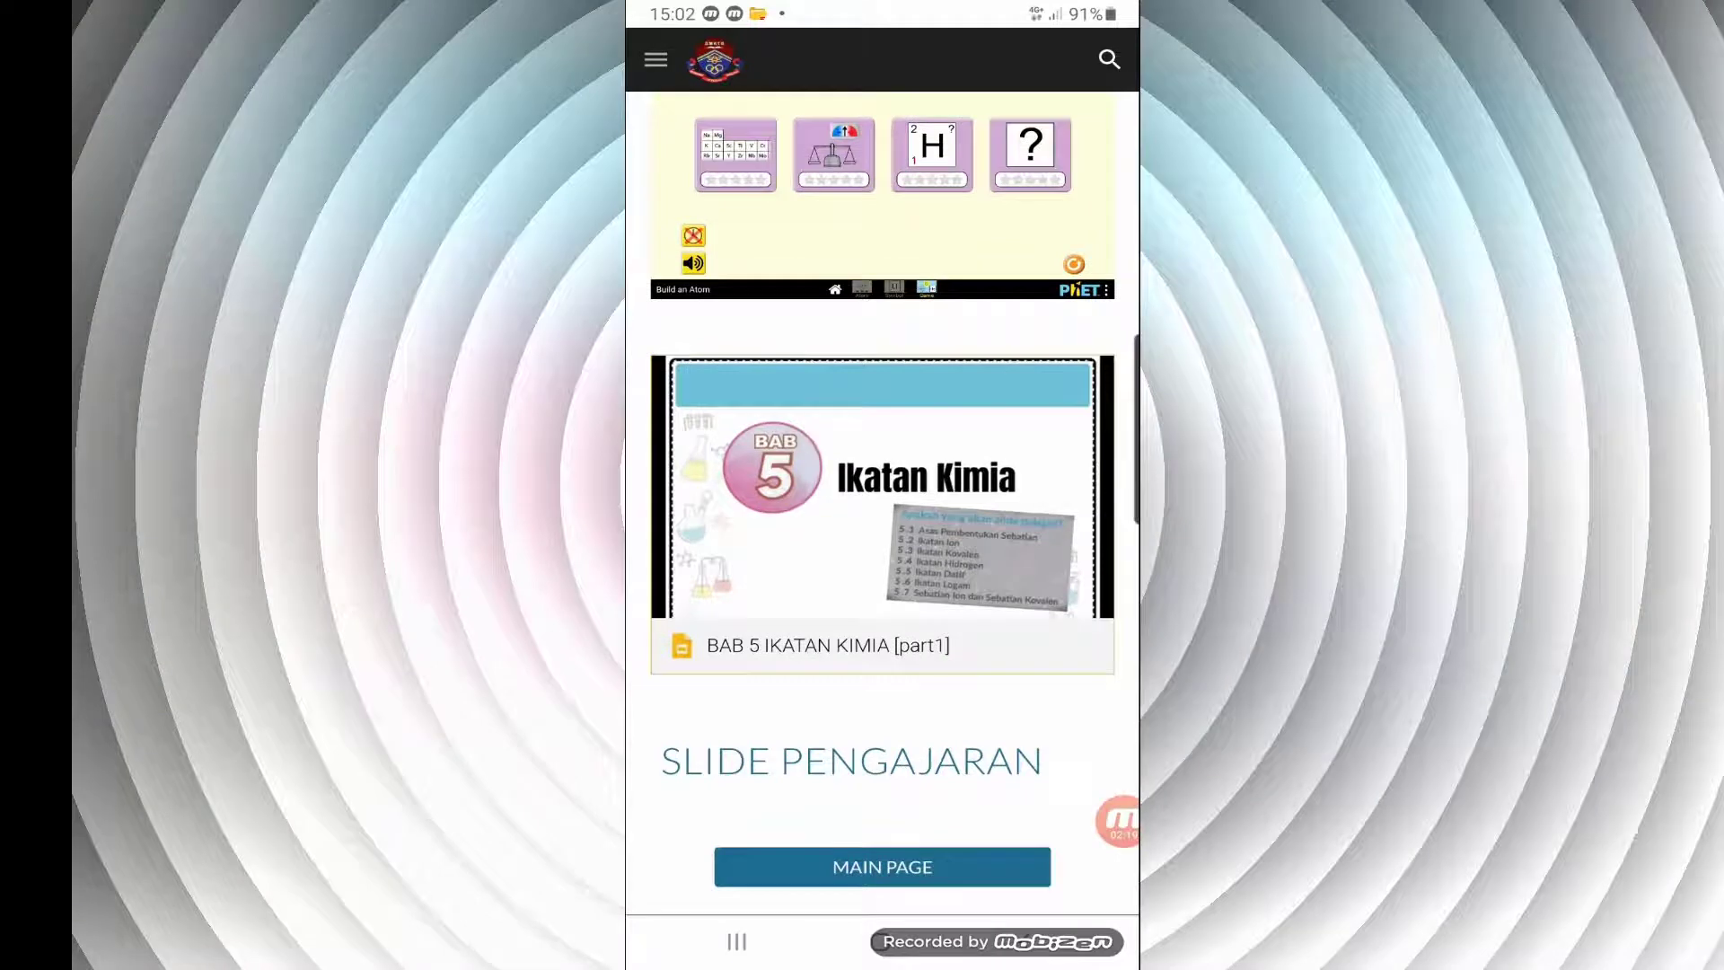
click(882, 867)
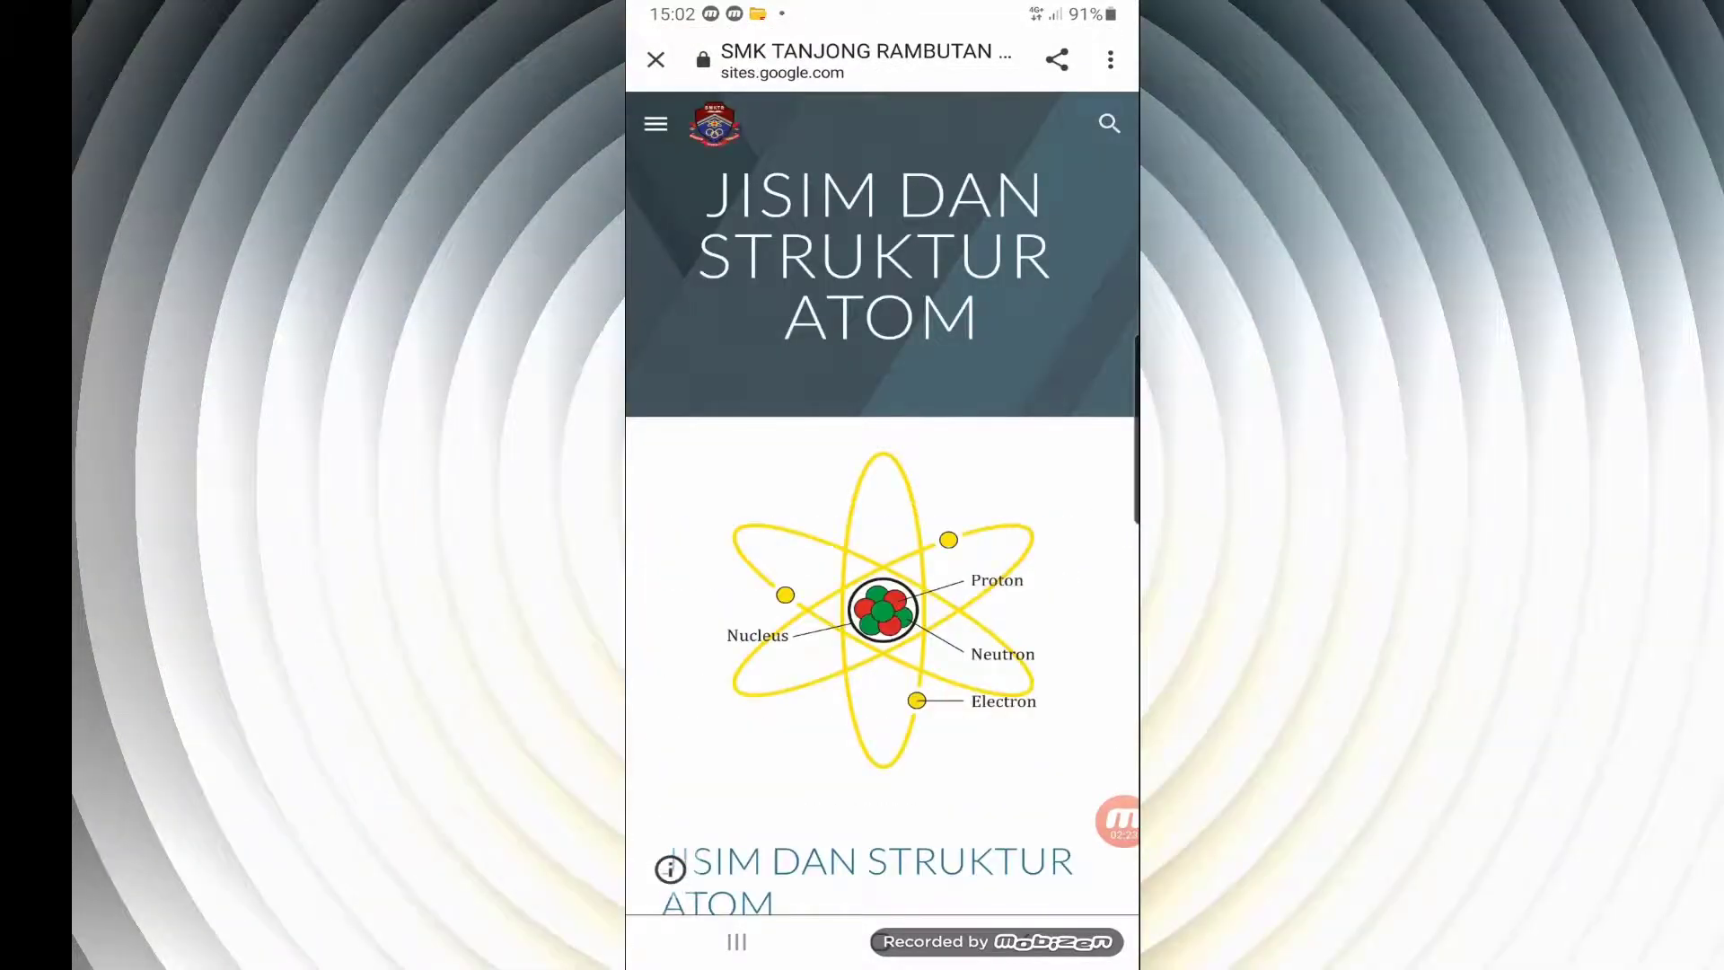
scroll(669, 866, down, 4)
scroll(882, 539, down, 4)
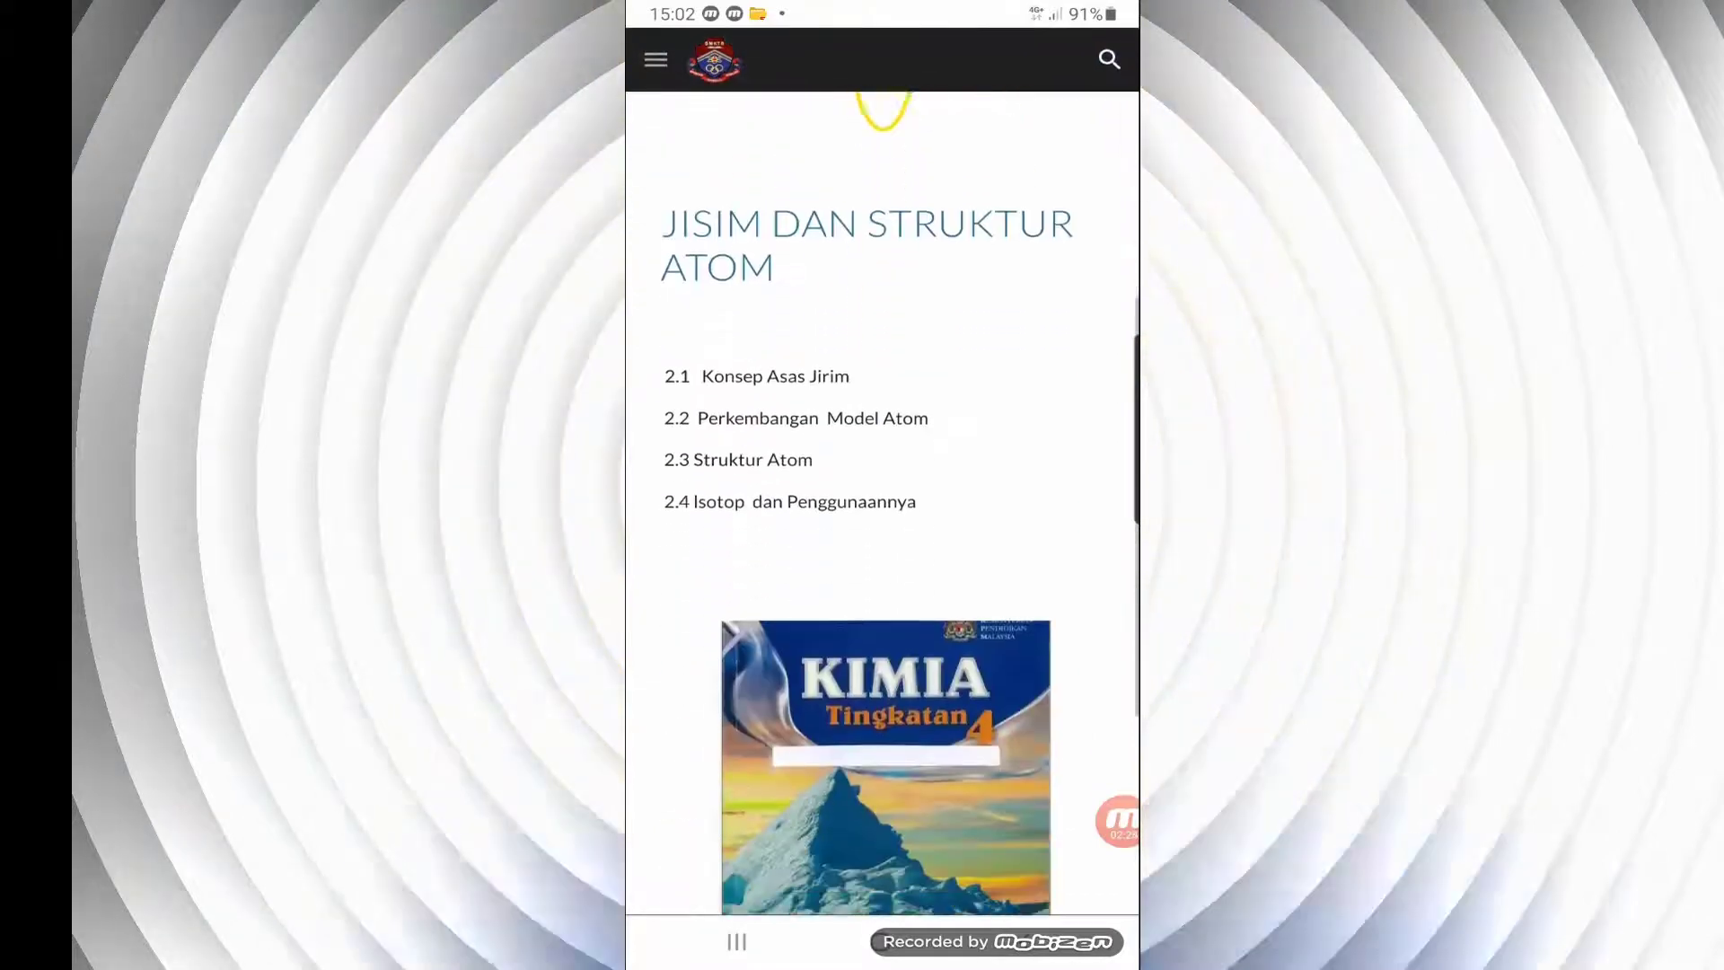
scroll(883, 539, down, 4)
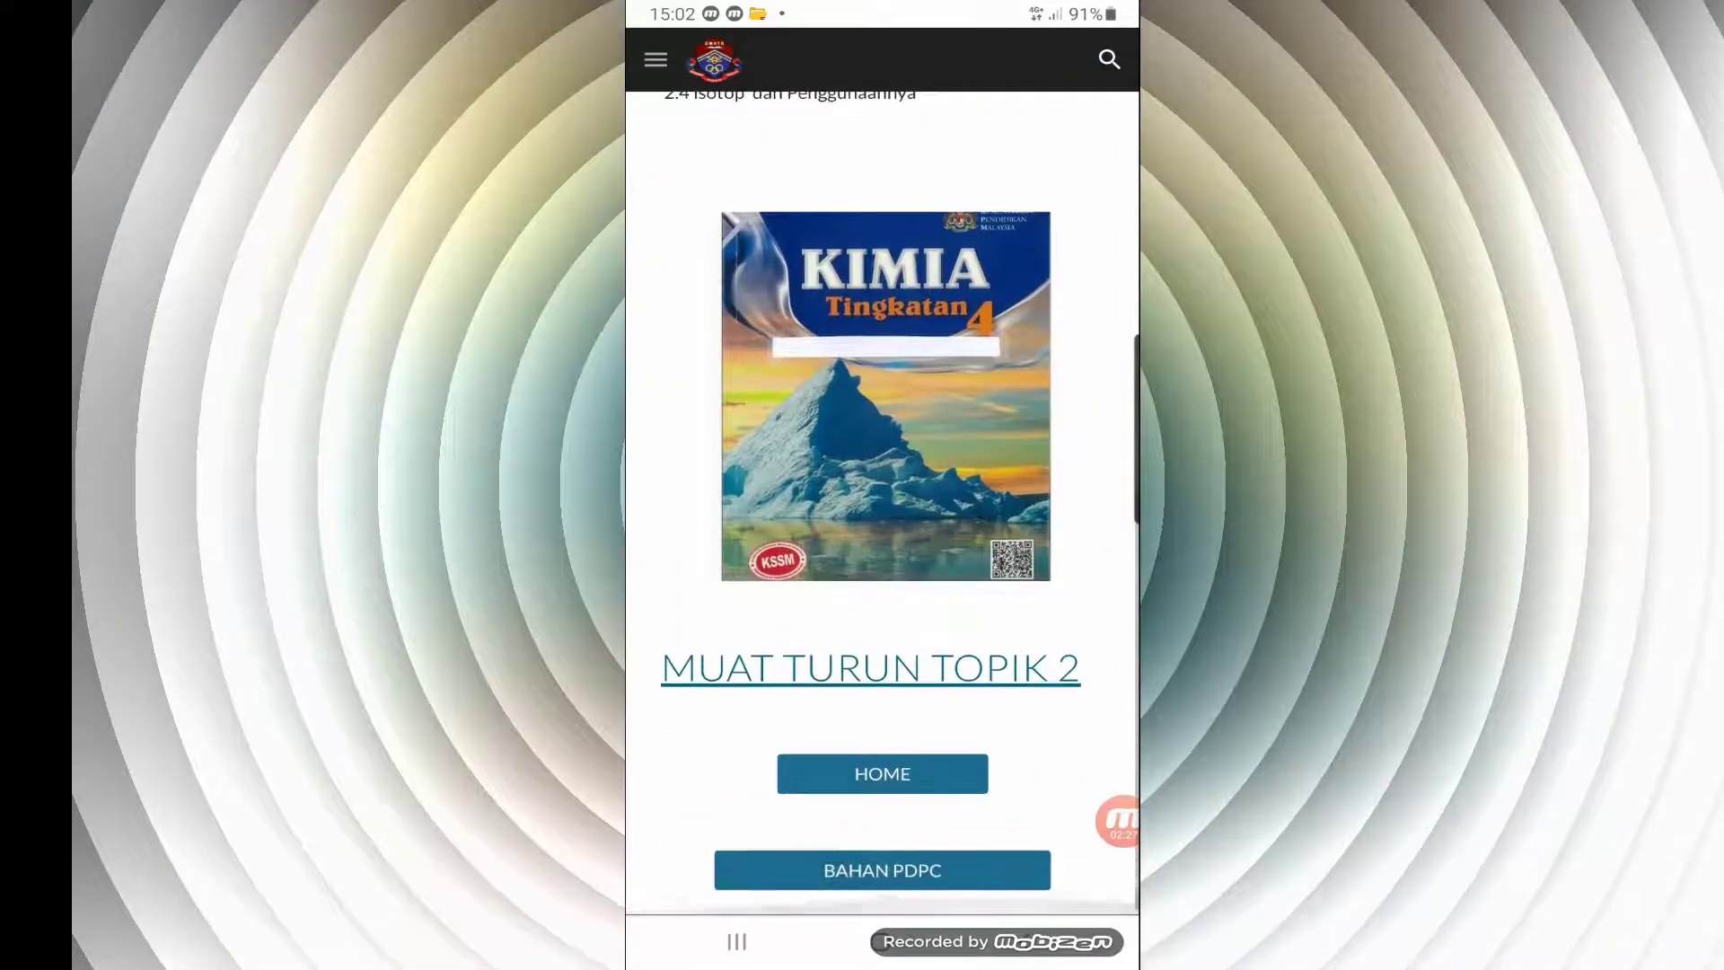
click(870, 681)
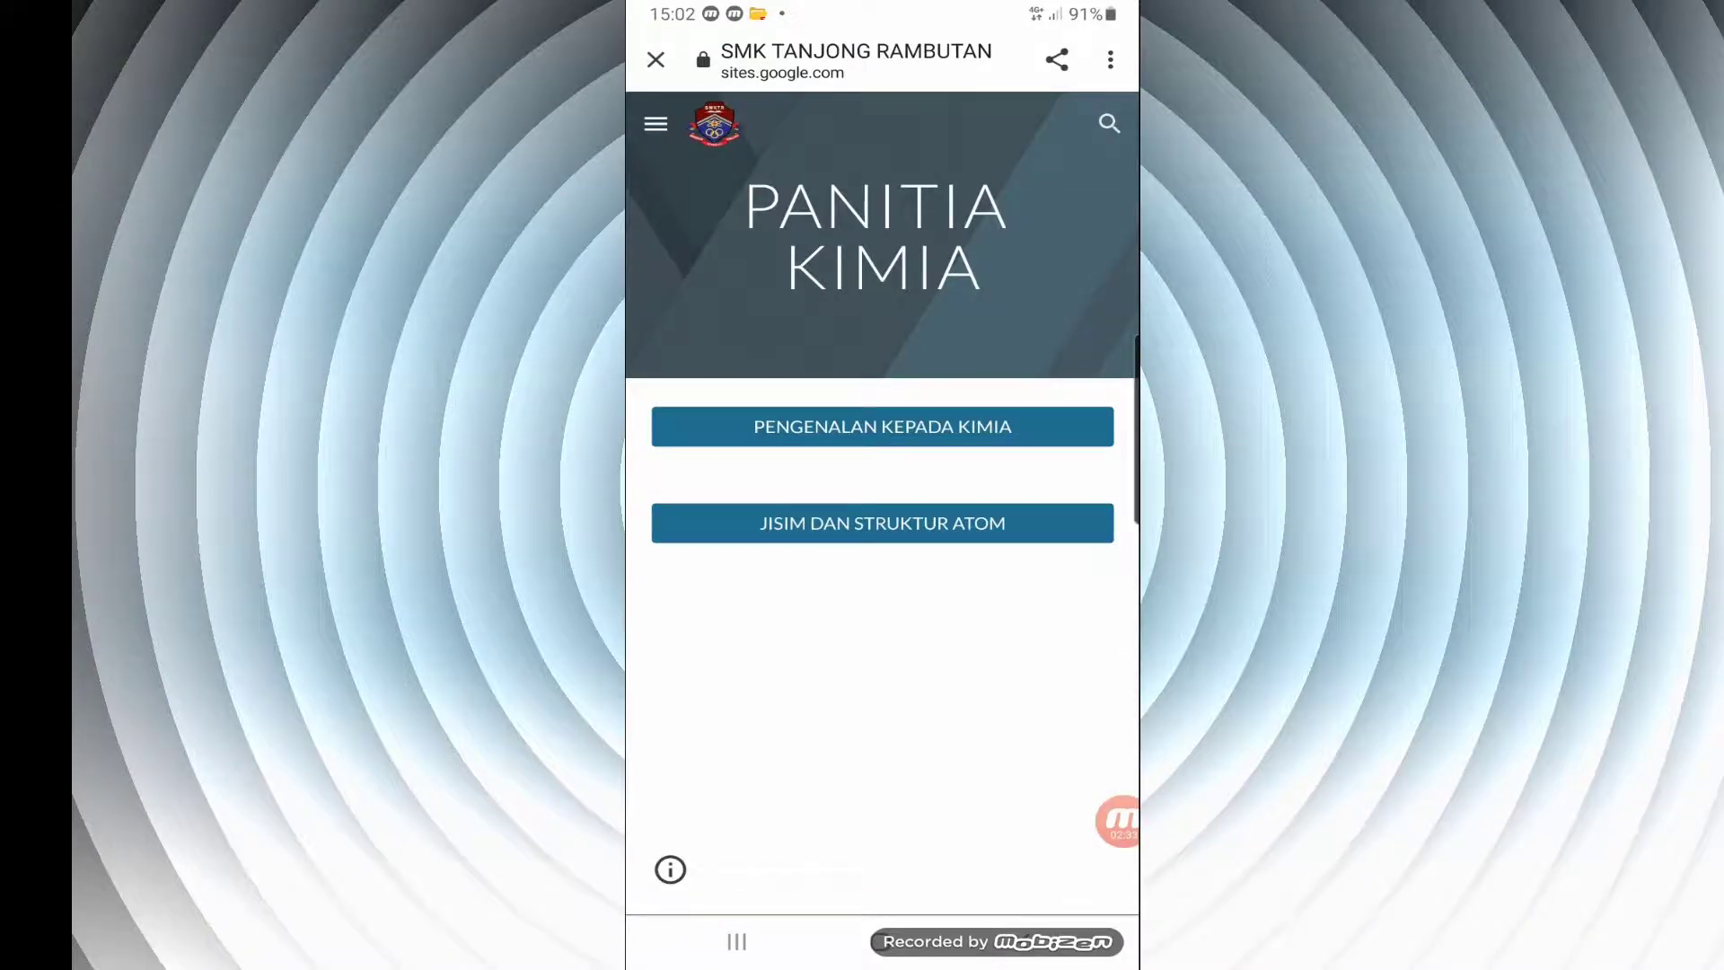
click(1118, 820)
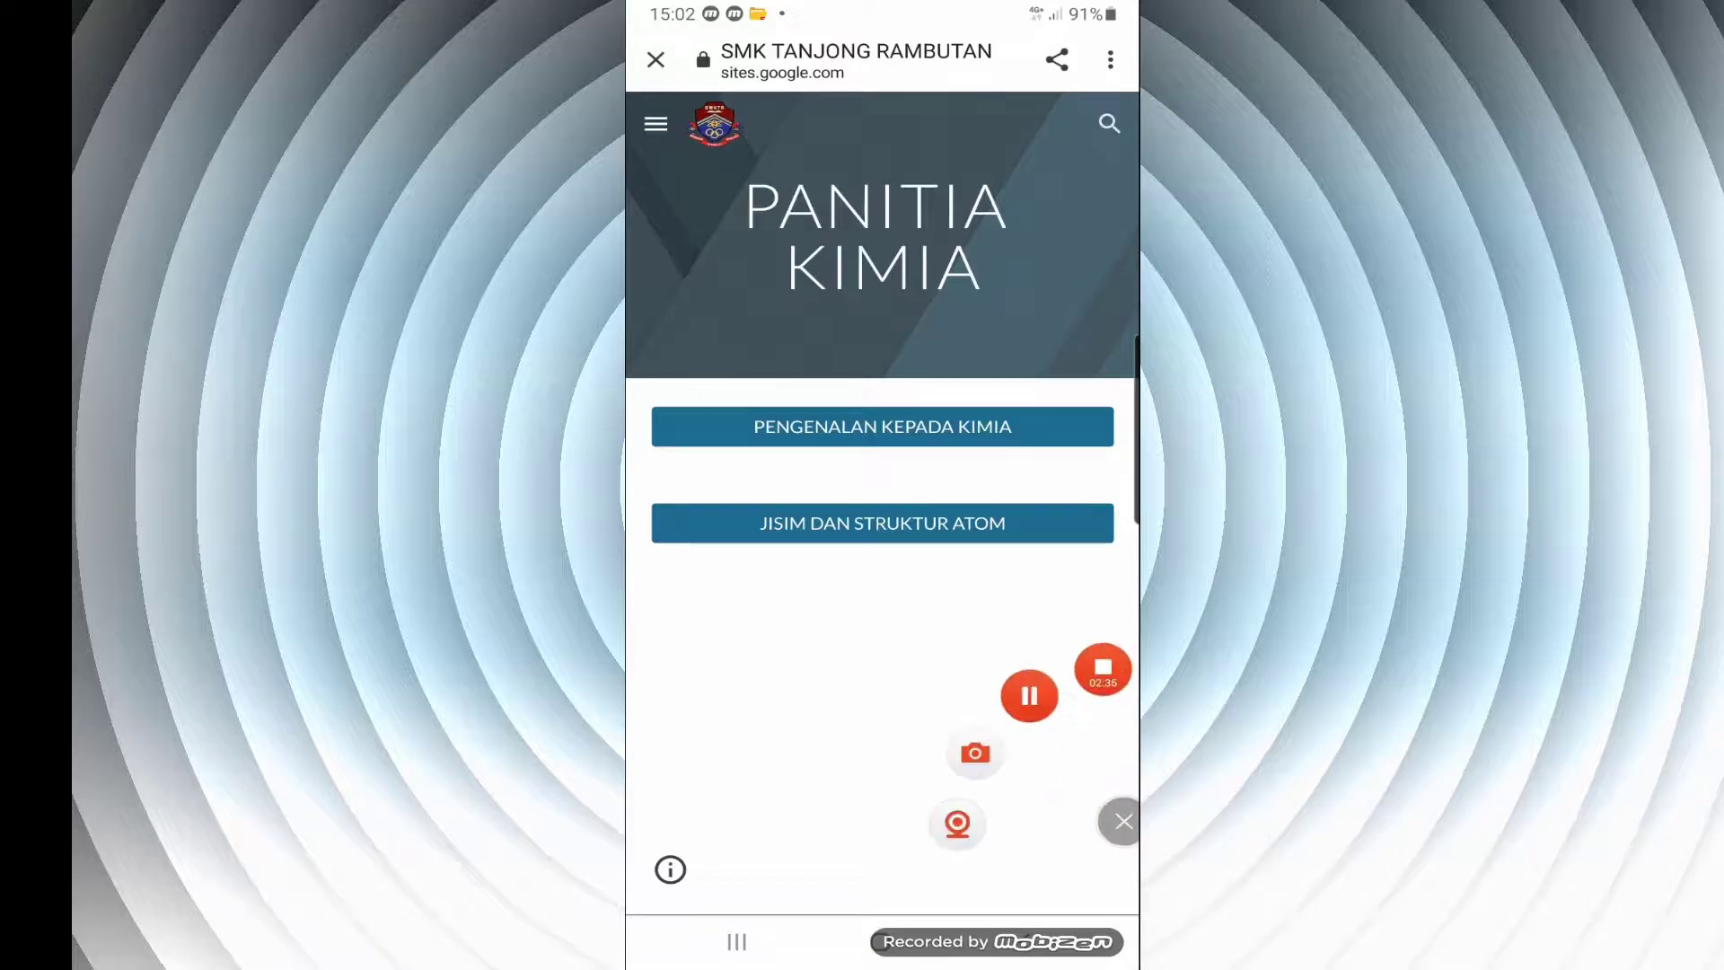
click(1101, 665)
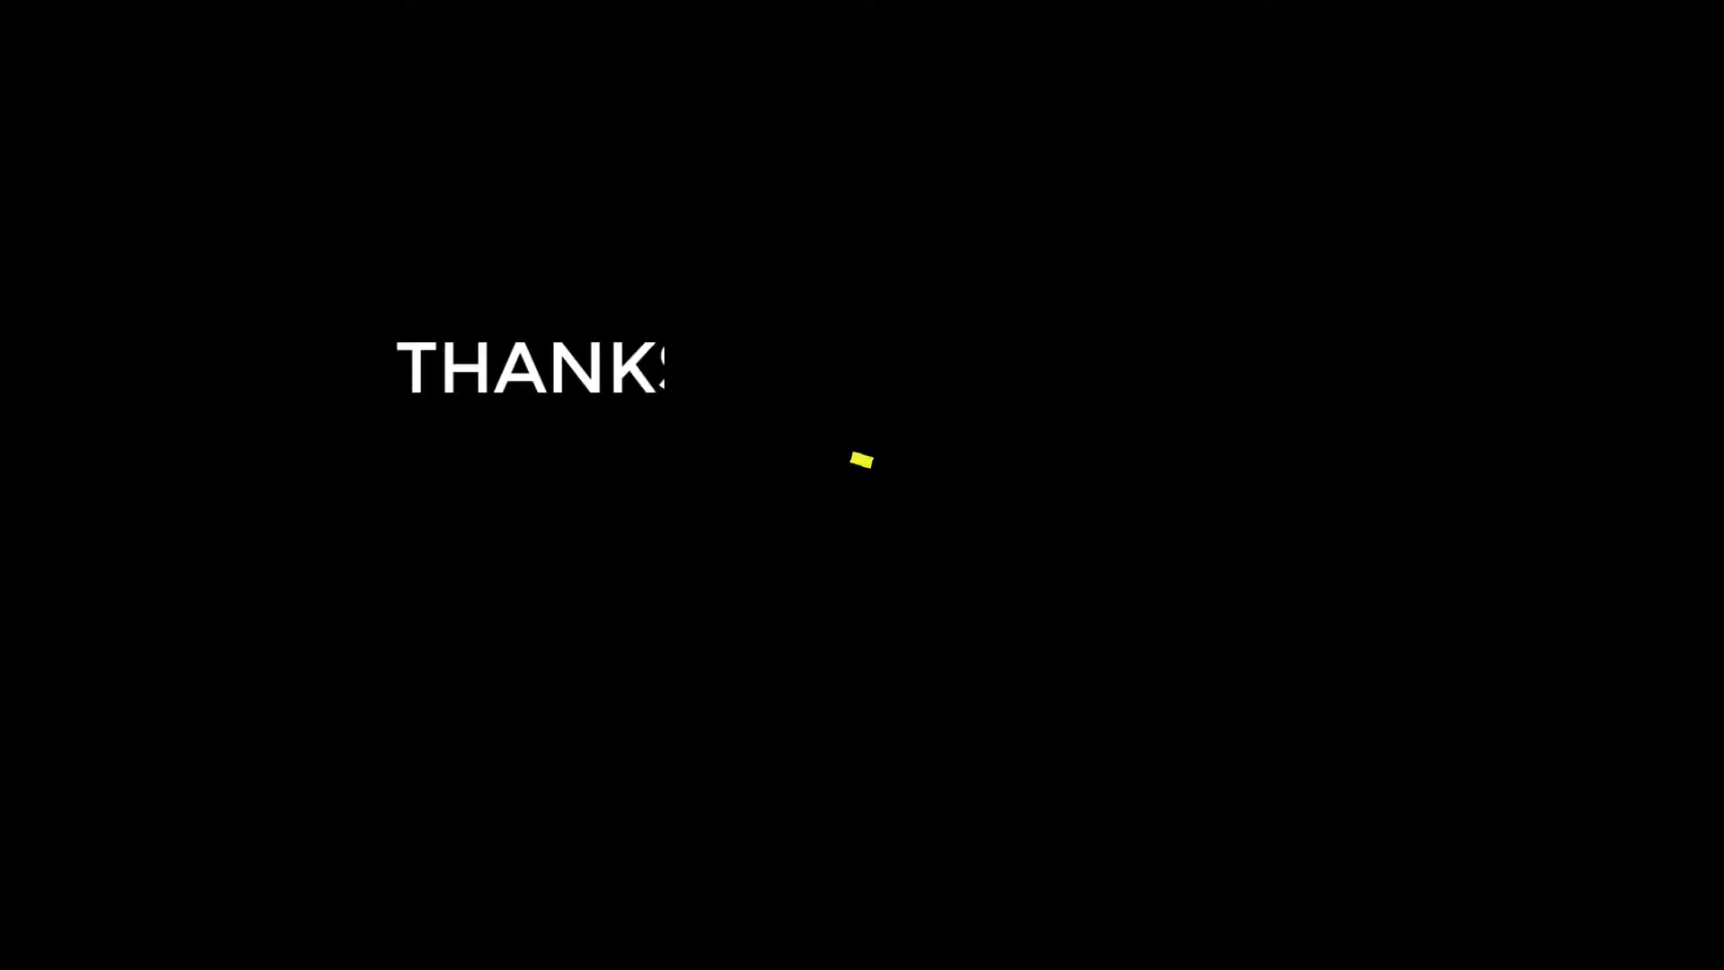